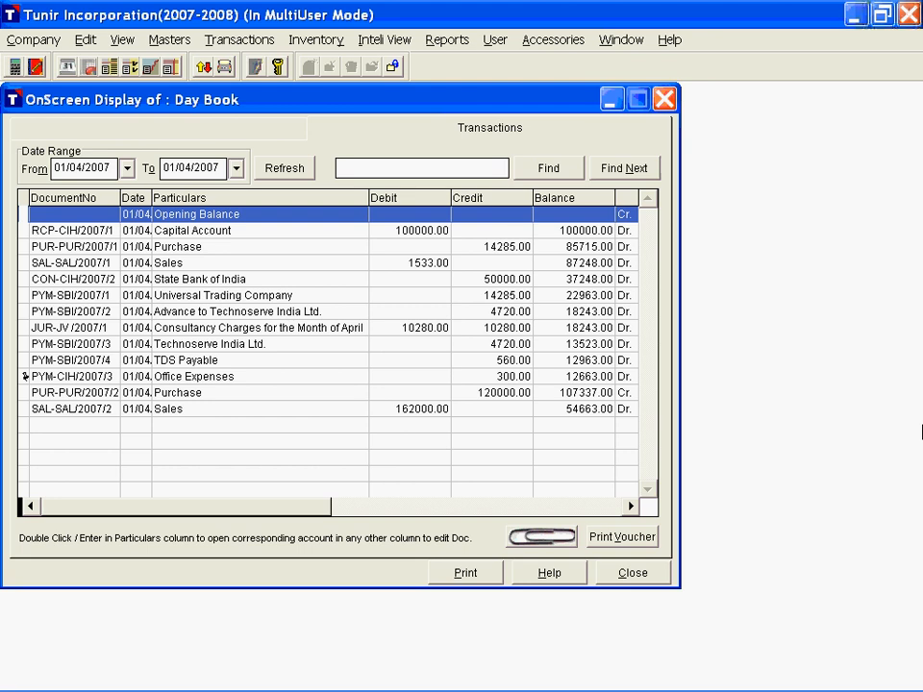
# Step: View the VAT invoice behind the second sales entry (SAL-SAL/2007/2) in the Day Book
pyautogui.press('Down')
pyautogui.press('Return')
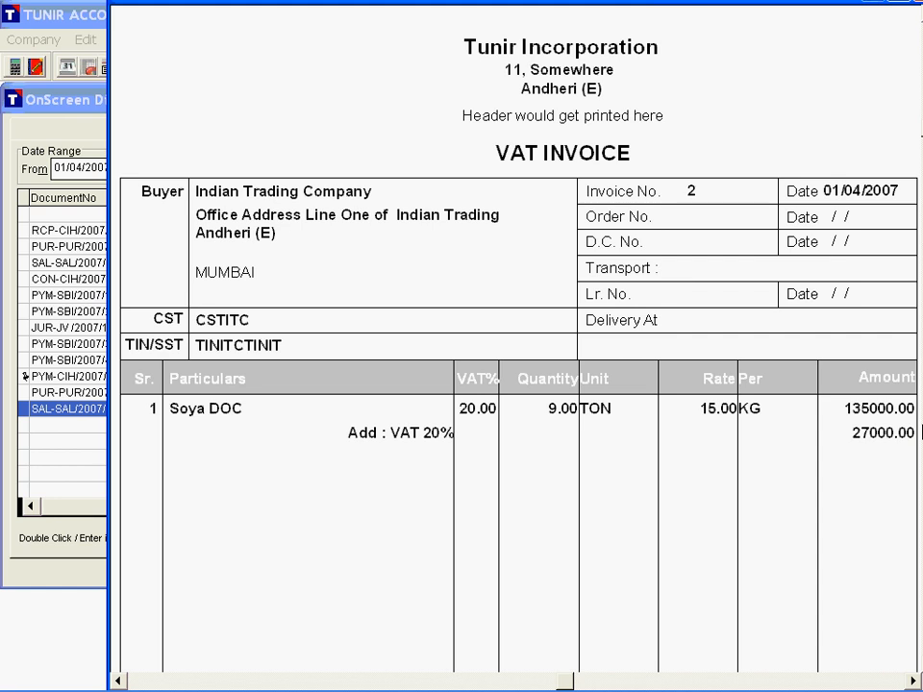
pyautogui.press('Escape')
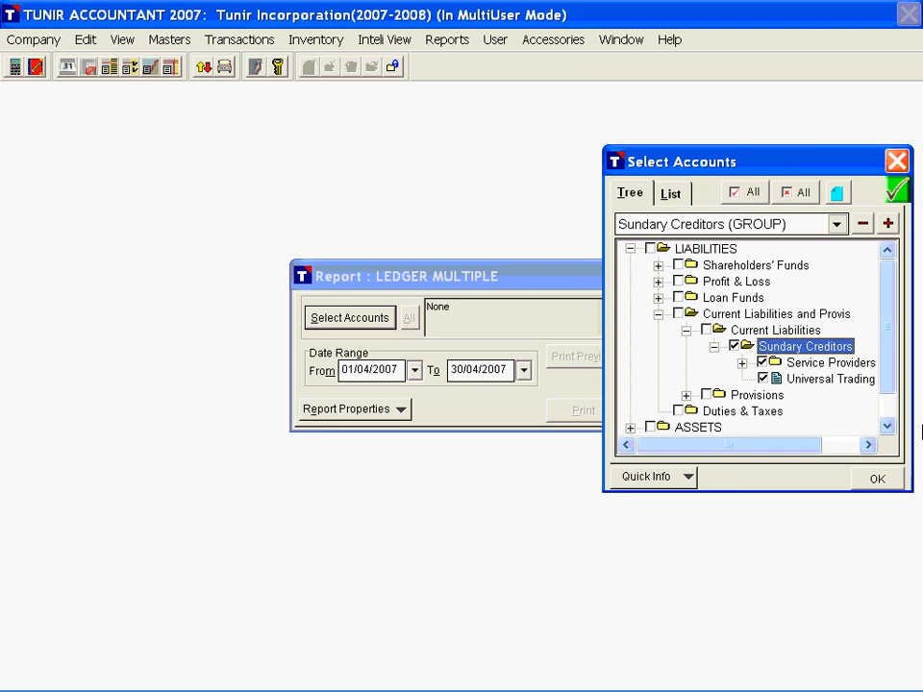
# Step: Preview the multiple-account ledger report for the Sundry Creditors group and close the preview
pyautogui.press('Return')
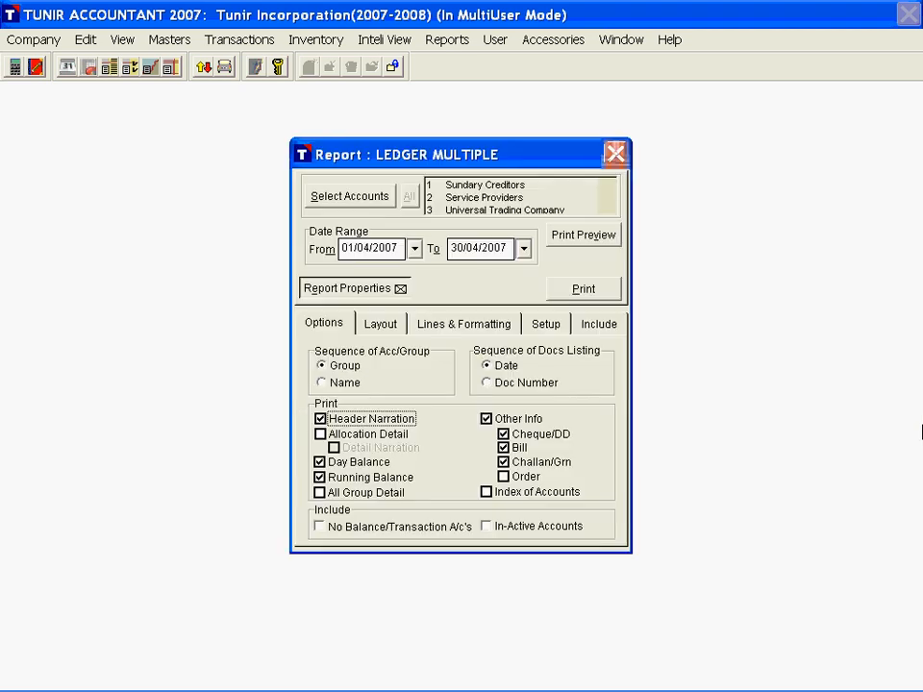
pyautogui.hotkey('alt', 'v')
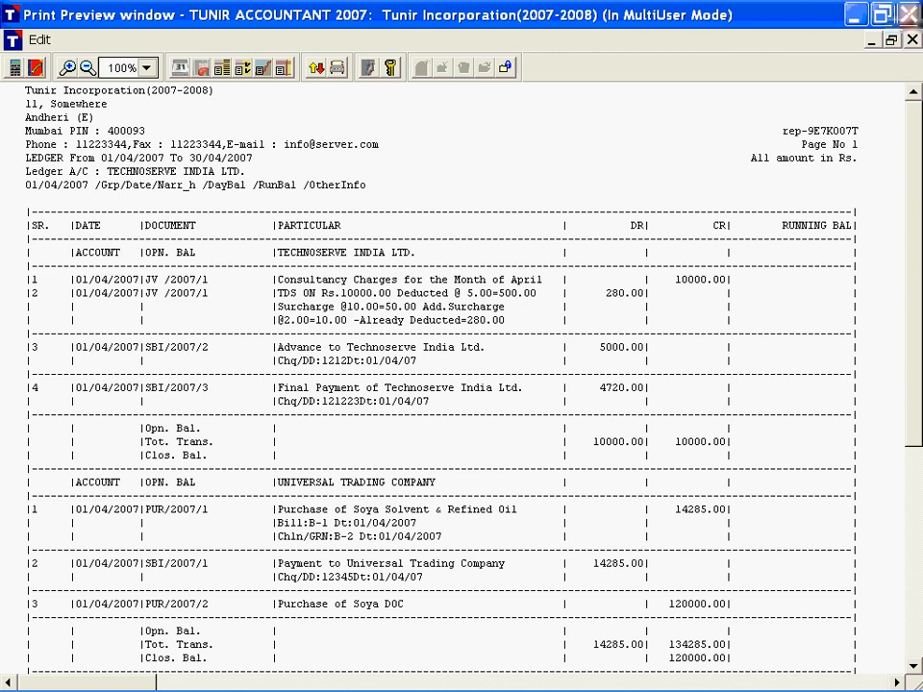
pyautogui.click(908, 13)
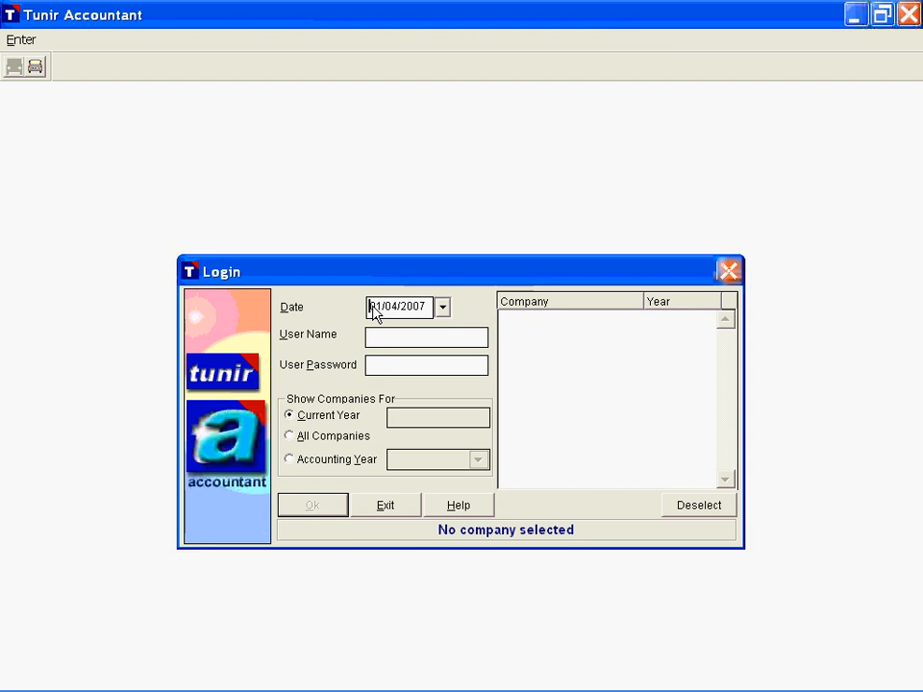
# Step: Check the login date in its calendar, leaving the date as it is
pyautogui.moveTo(372, 313); pyautogui.dragTo(451, 313)
pyautogui.click(443, 308)
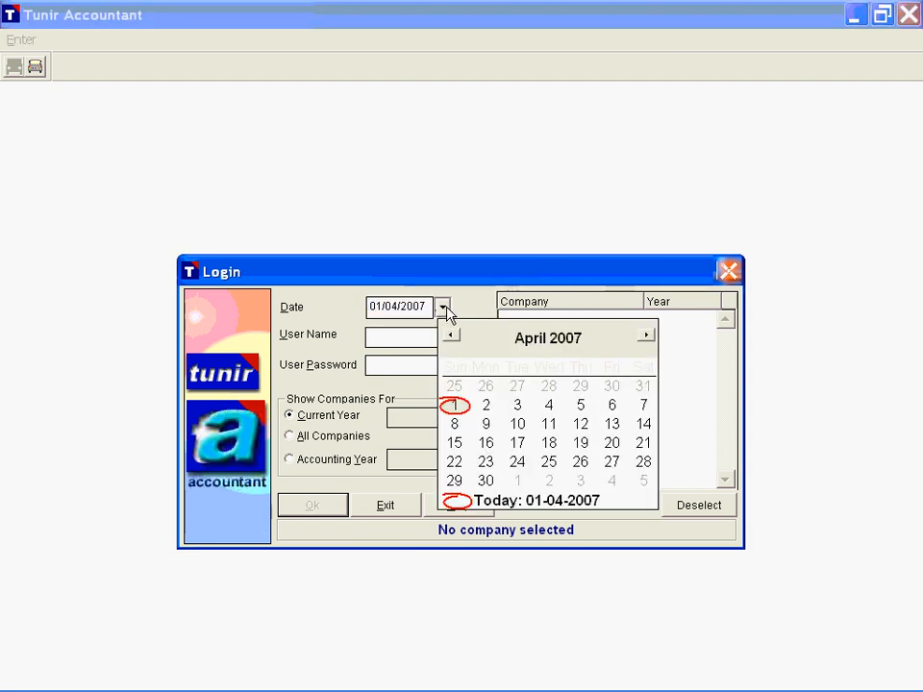
pyautogui.click(445, 310)
# Step: Clear the stray password entry and fill in the administrator's user name and password in the login dialog
pyautogui.click(369, 337)
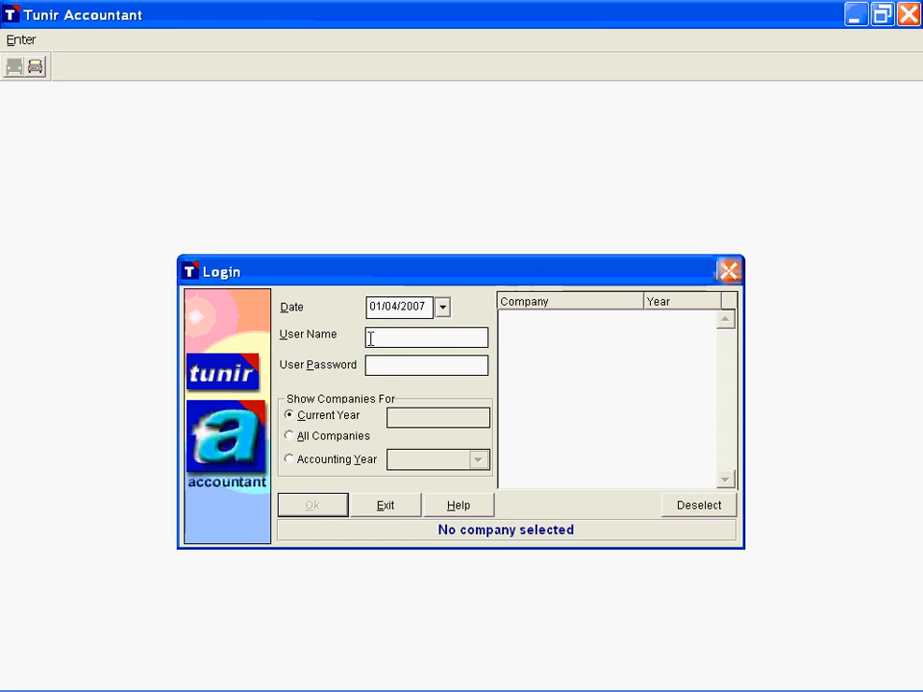
pyautogui.moveTo(371, 339); pyautogui.dragTo(397, 364)
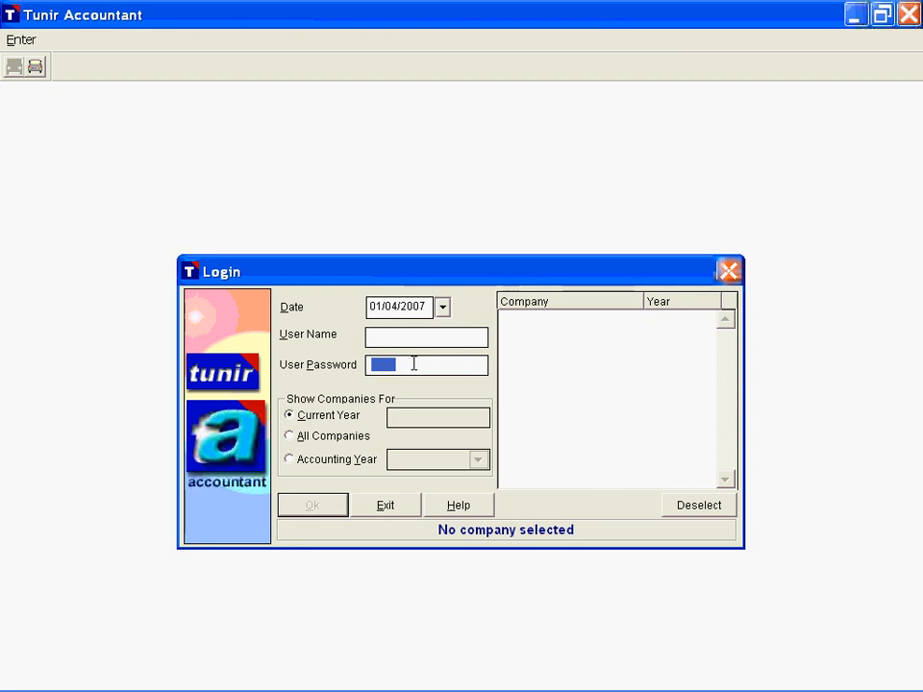
pyautogui.press('Delete')
pyautogui.click(369, 336)
pyautogui.write('admi')
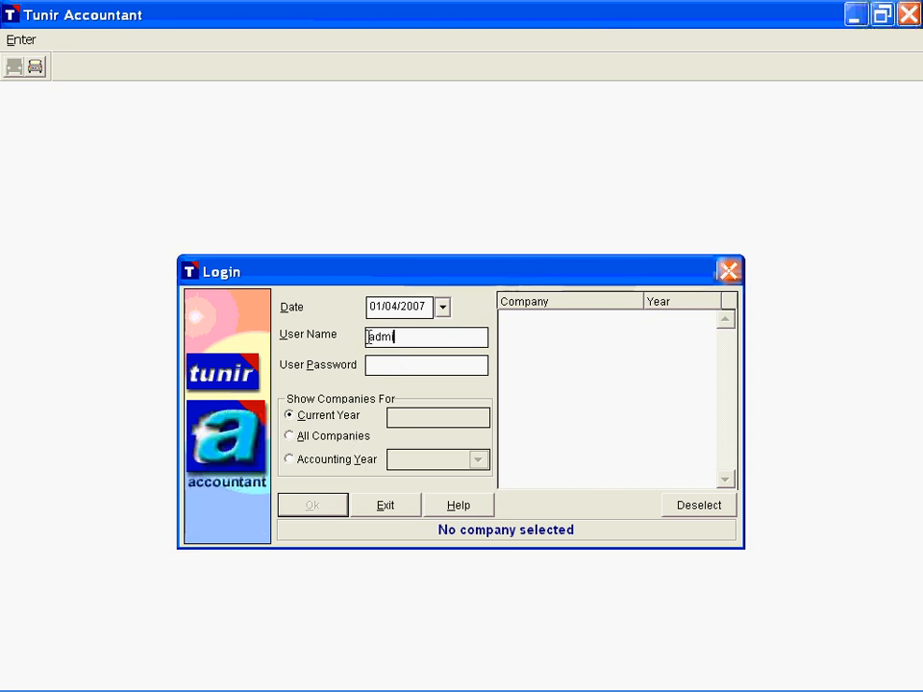
pyautogui.write('n')
pyautogui.press('Tab')
pyautogui.write('*****')
pyautogui.press('Tab')
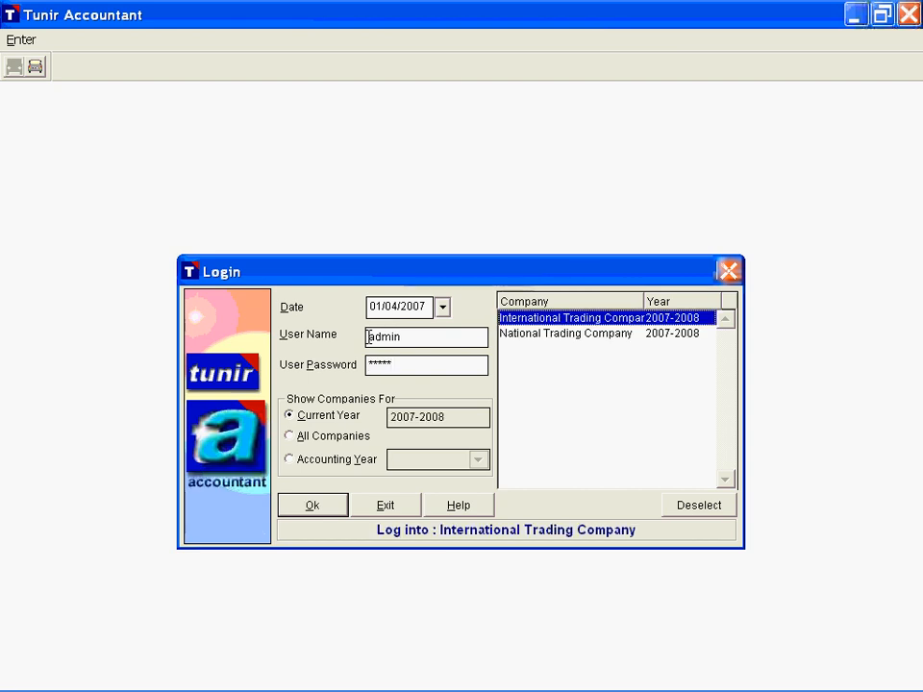
# Step: Select National Trading Company for the current year, list all companies, and go through the International and National Trading Company entries of each year
pyautogui.click(556, 338)
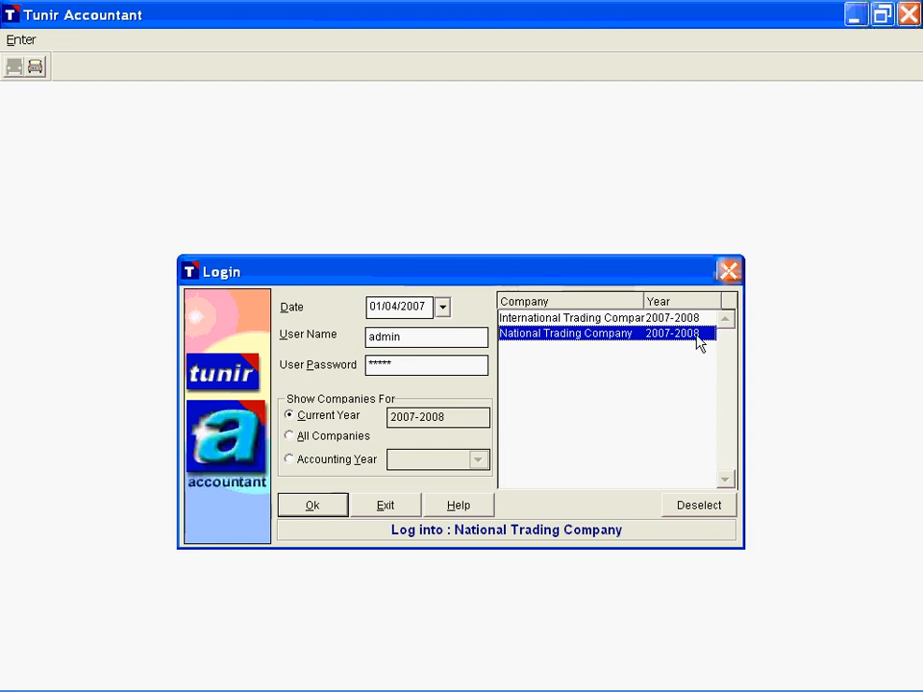
pyautogui.click(302, 439)
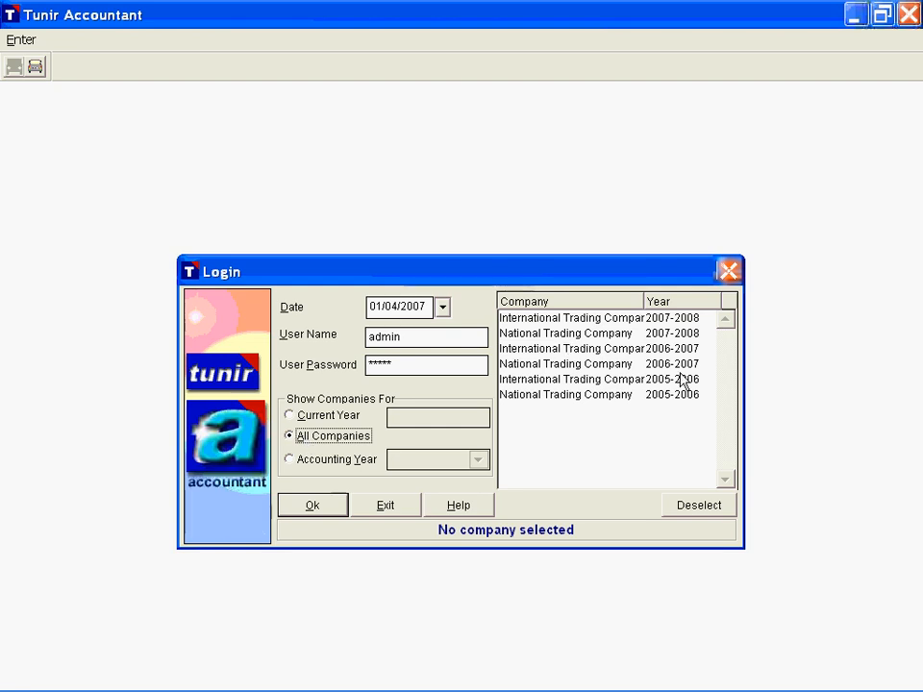
pyautogui.click(591, 323)
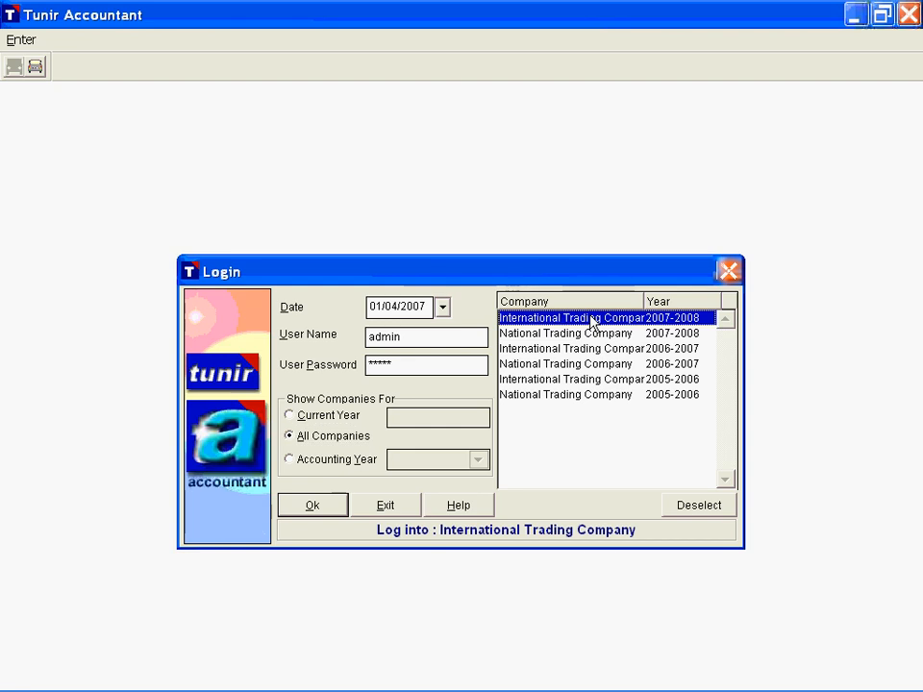
pyautogui.click(593, 336)
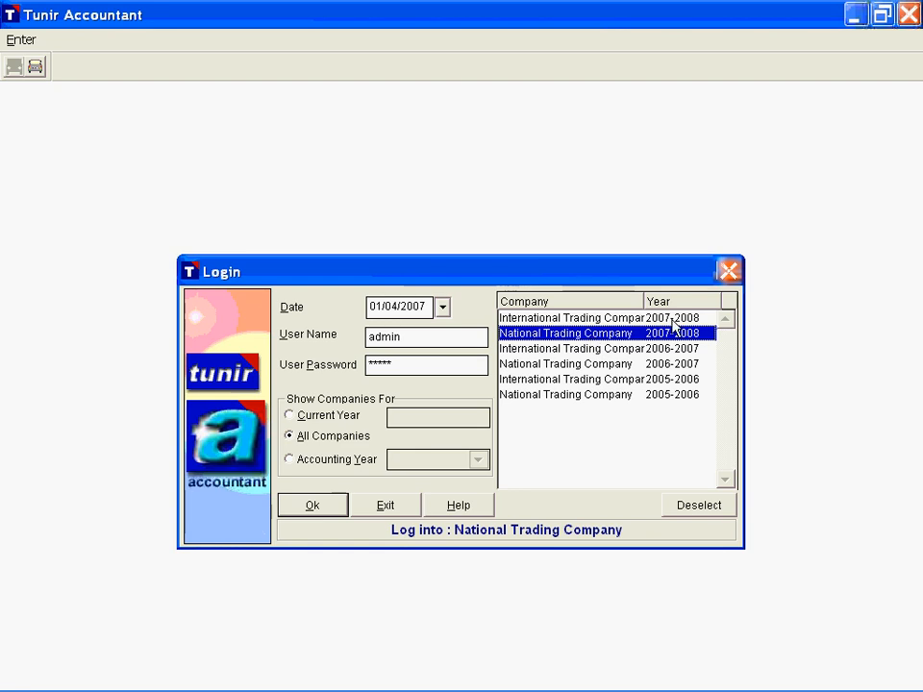
pyautogui.click(615, 350)
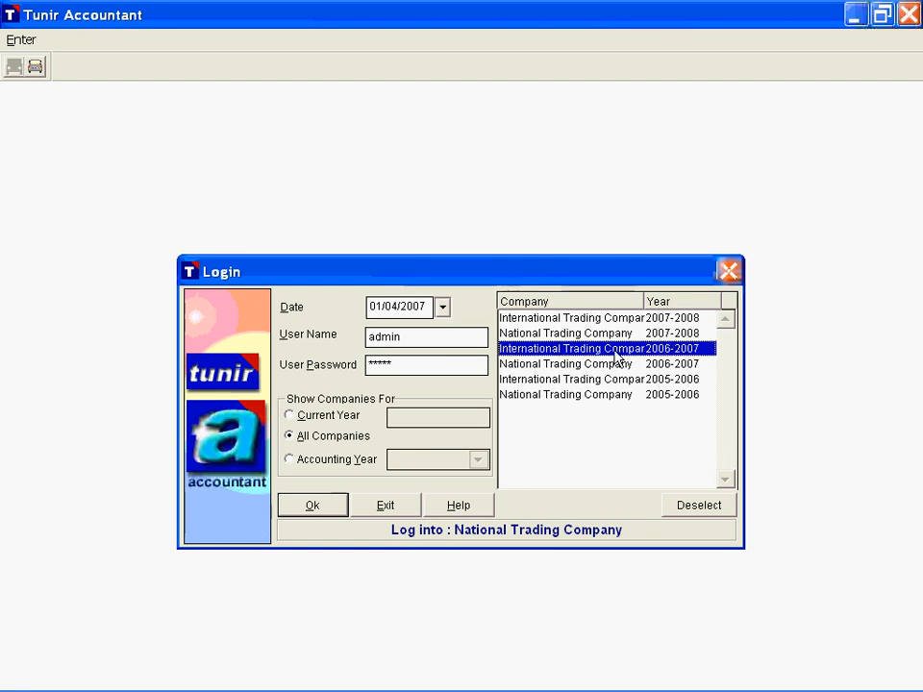
pyautogui.click(616, 363)
pyautogui.click(613, 379)
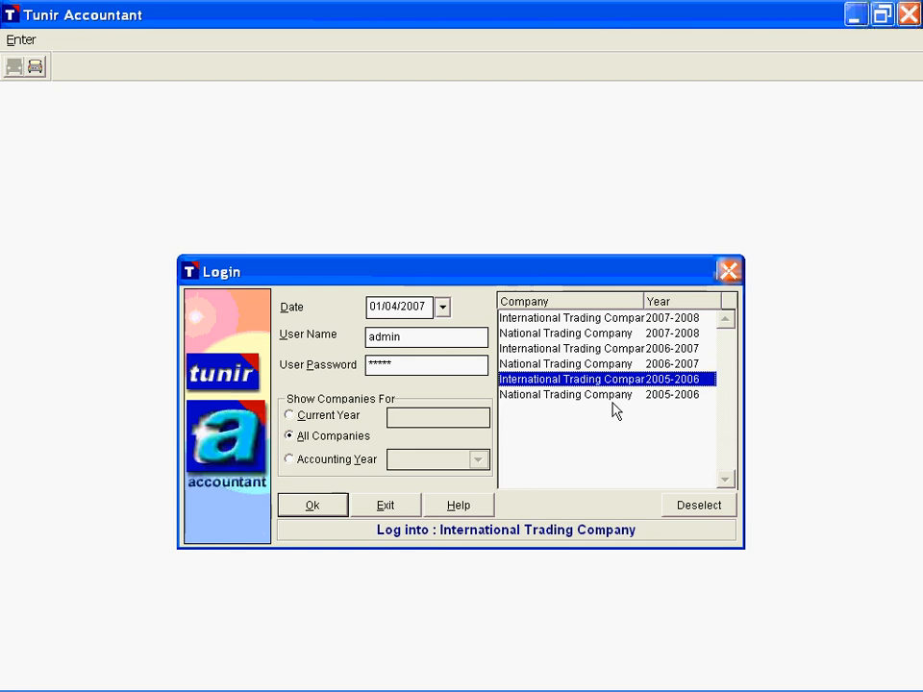
pyautogui.click(613, 396)
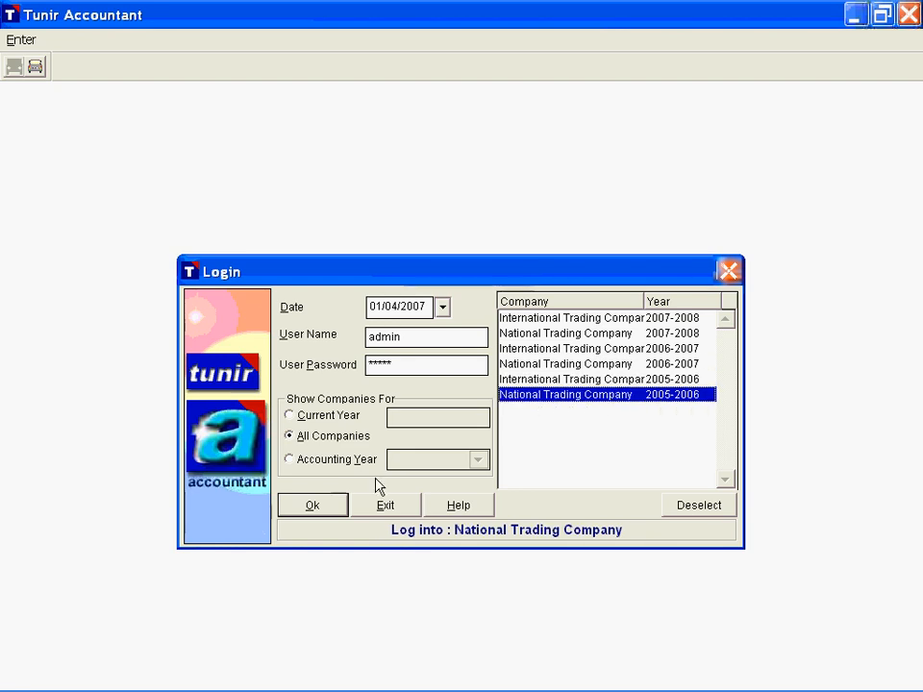
# Step: List only the companies of accounting year 2006-2007
pyautogui.click(336, 460)
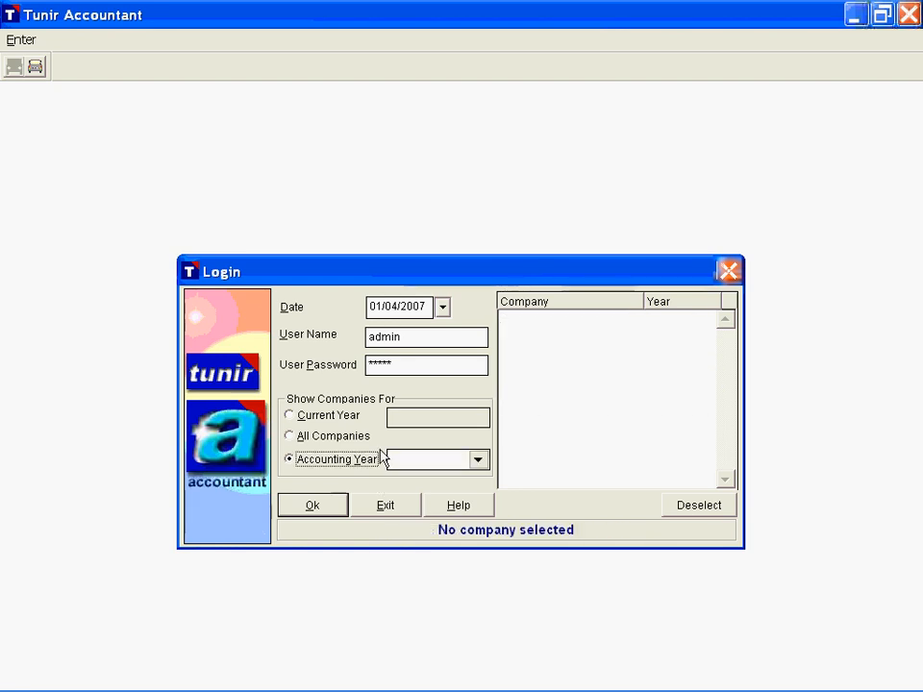
pyautogui.click(478, 462)
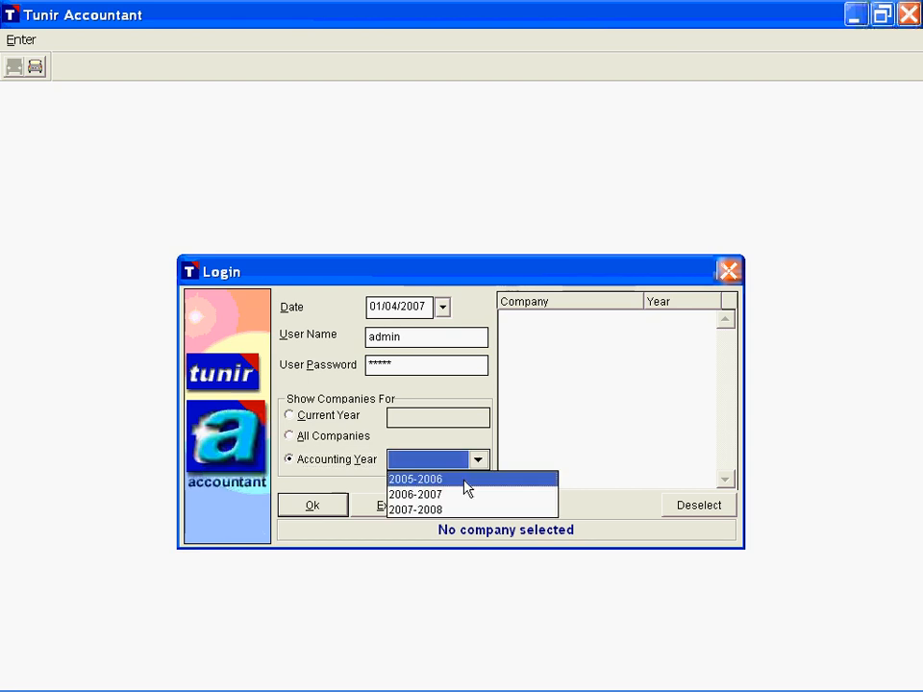
pyautogui.click(465, 494)
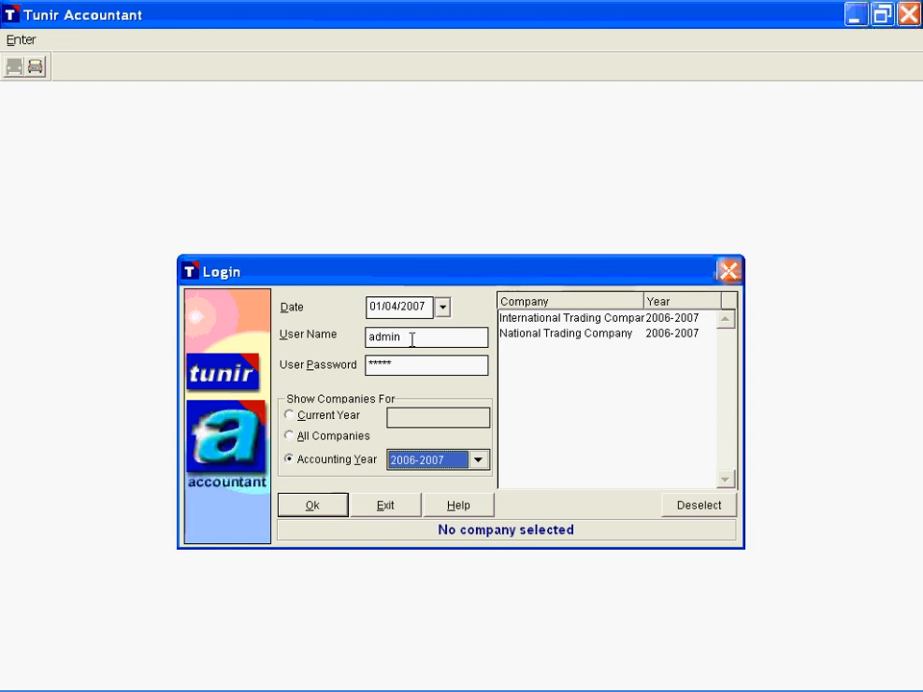
# Step: Replace the login credentials with the restricted user's name and password
pyautogui.moveTo(412, 339); pyautogui.dragTo(354, 337)
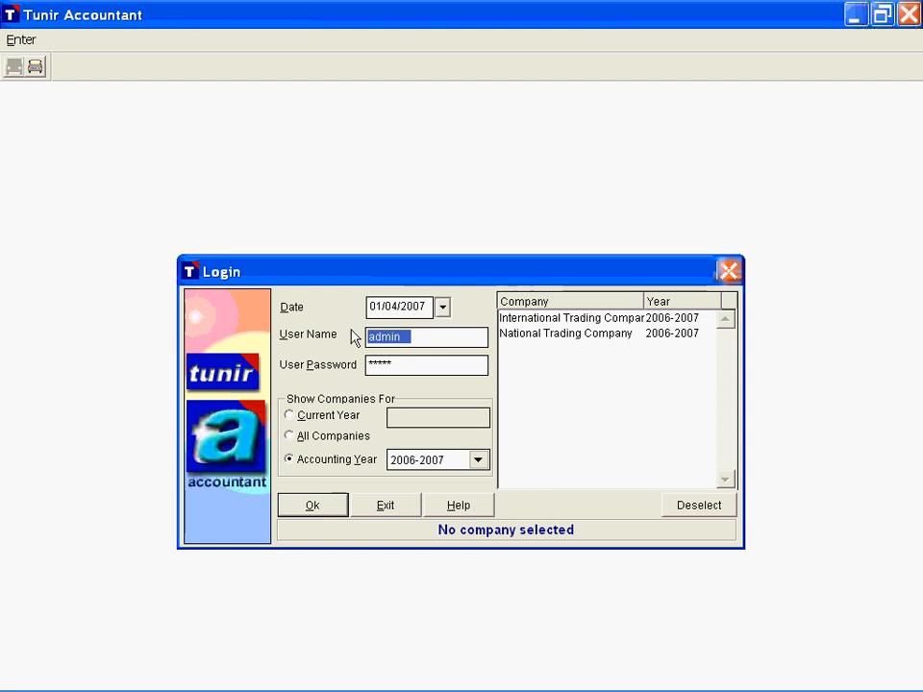
pyautogui.write('harry')
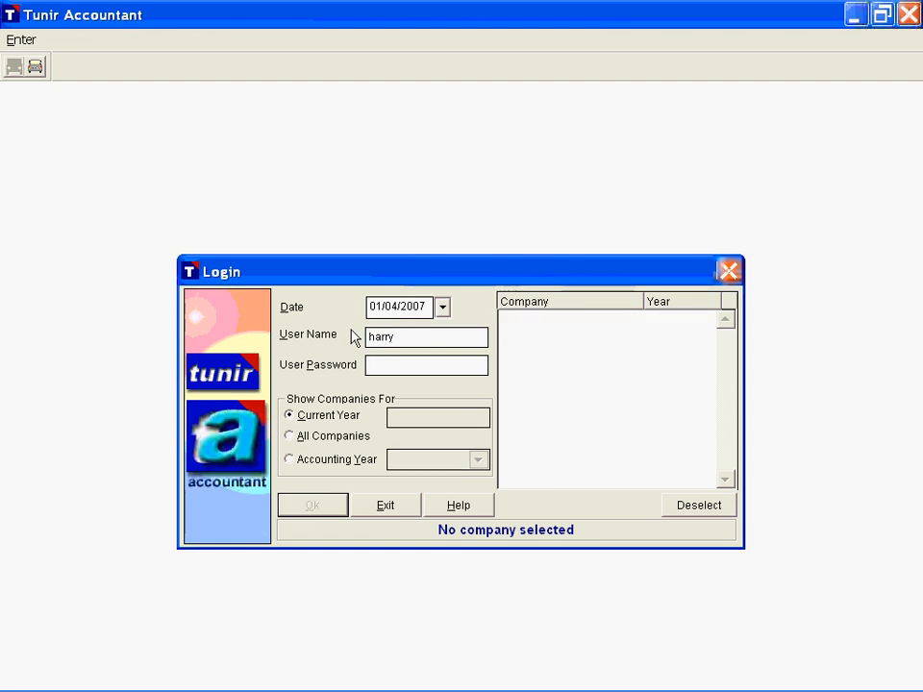
pyautogui.press('Tab')
pyautogui.write('******')
pyautogui.press('Tab')
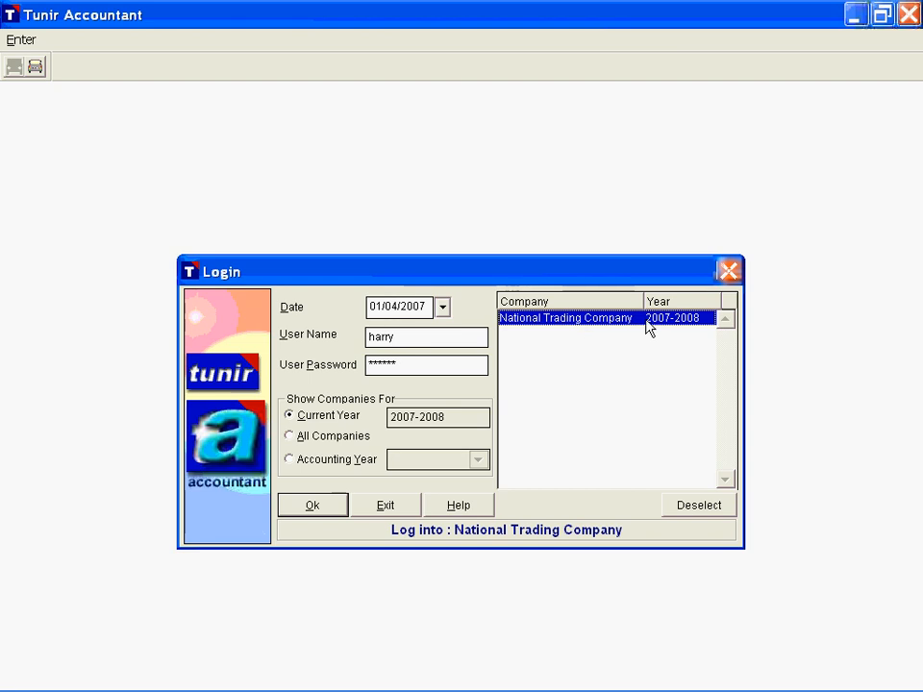
# Step: List all companies available to this user and look through the National Trading Company entries for the different years
pyautogui.click(304, 440)
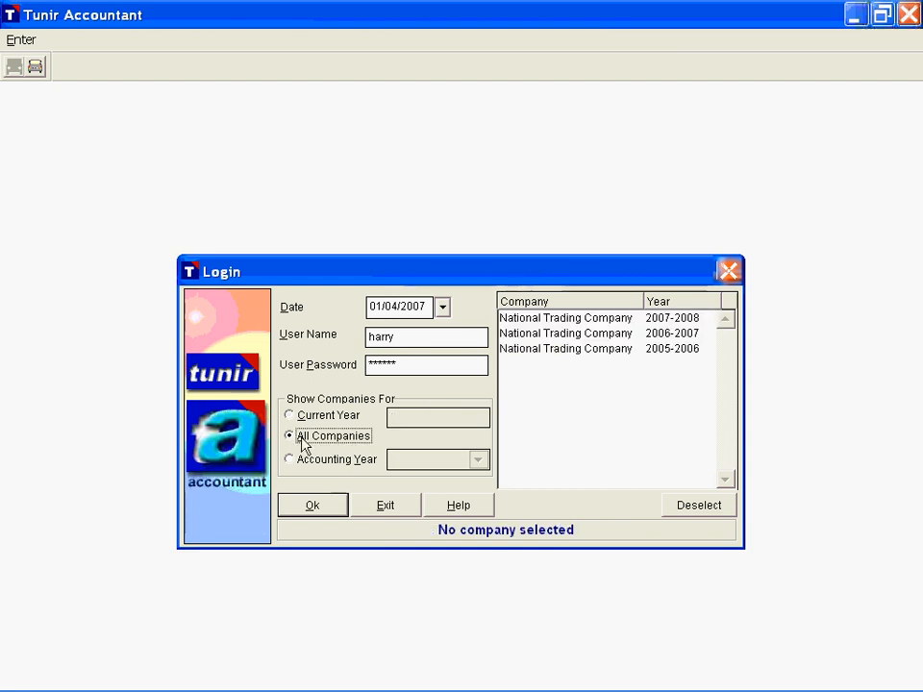
pyautogui.click(565, 348)
pyautogui.click(575, 321)
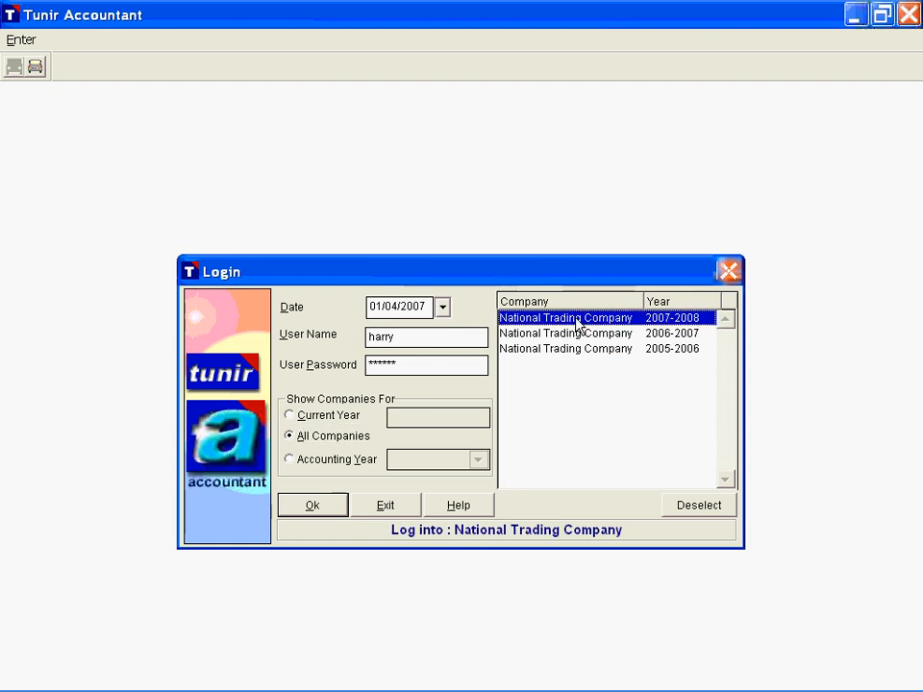
pyautogui.click(589, 348)
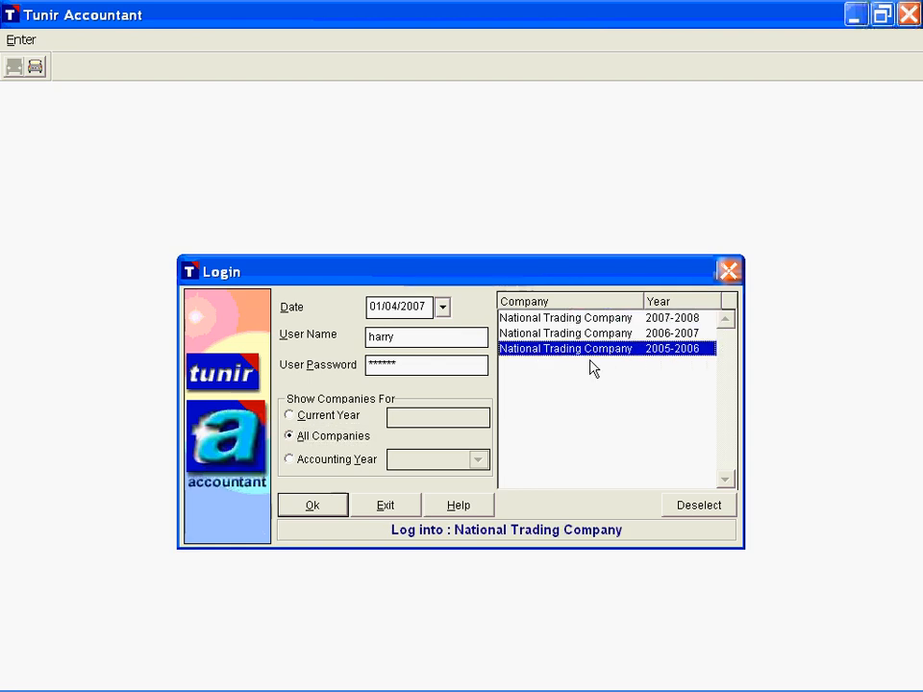
# Step: List this user's companies for accounting years 2006-2007, 2007-2008 and 2005-2006, and for the current year
pyautogui.click(327, 459)
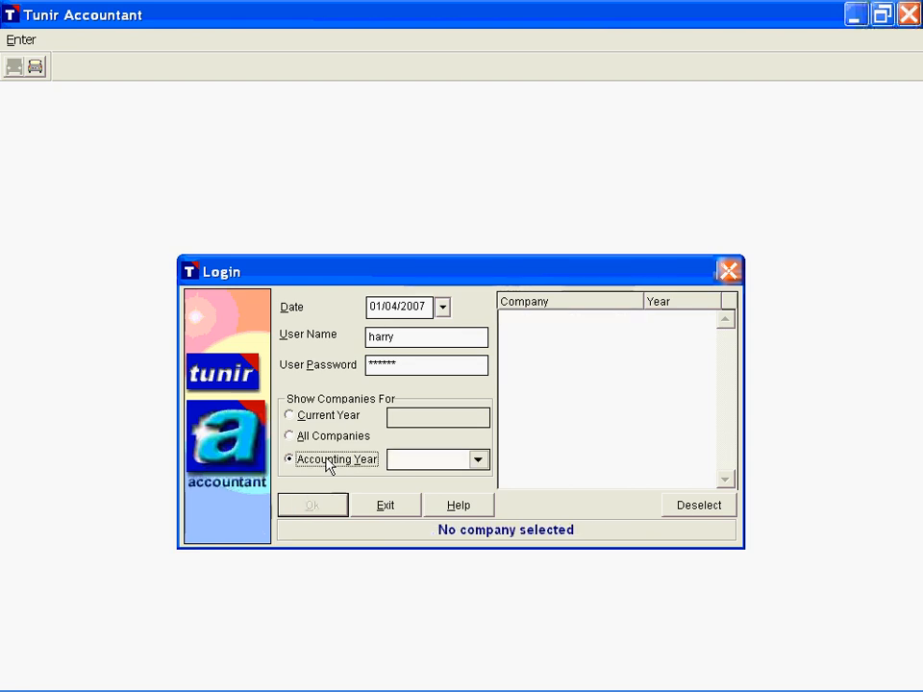
pyautogui.click(478, 460)
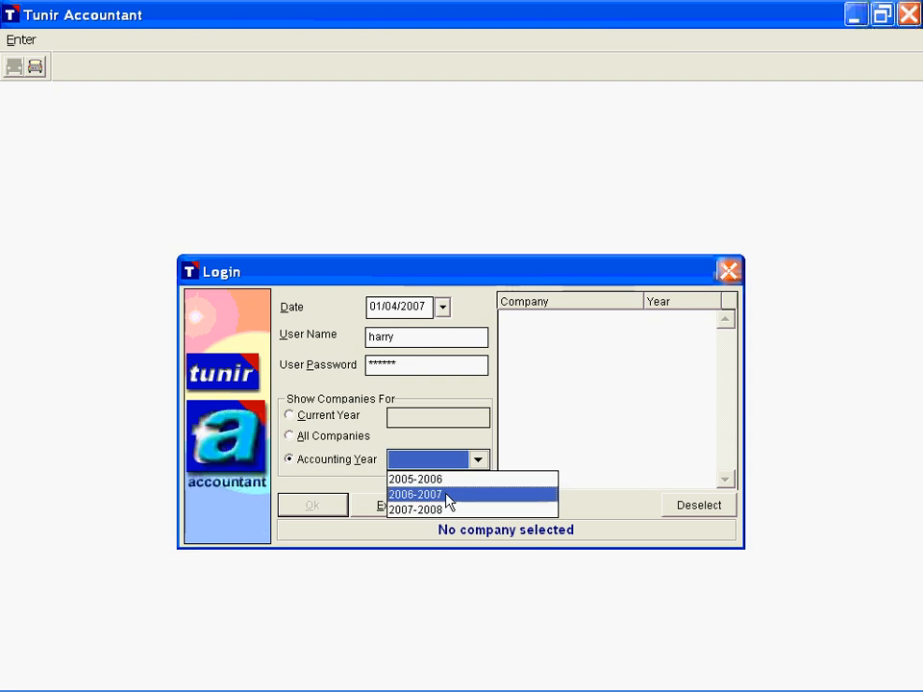
pyautogui.click(447, 496)
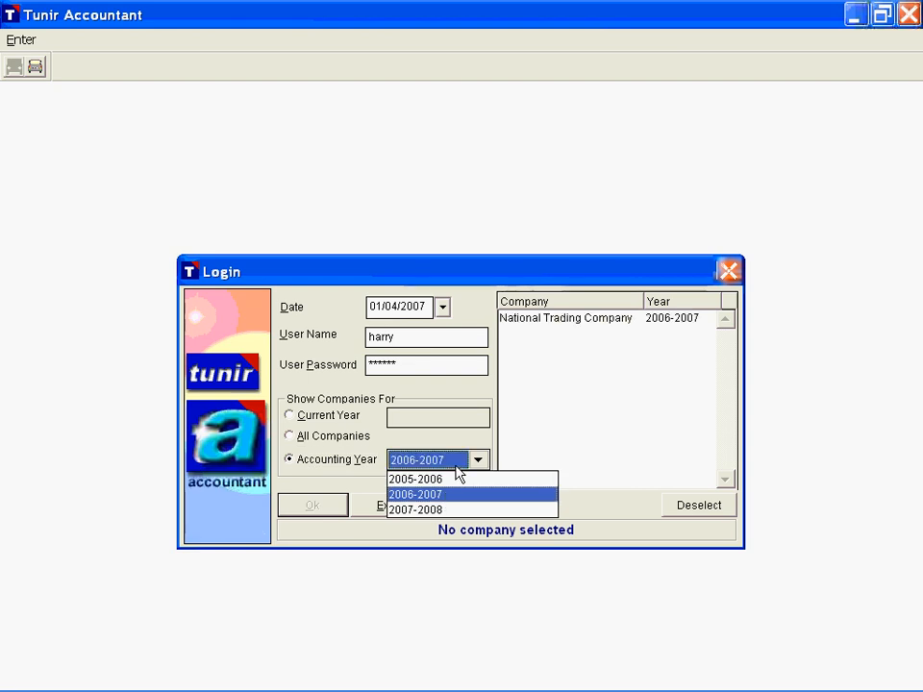
pyautogui.click(438, 510)
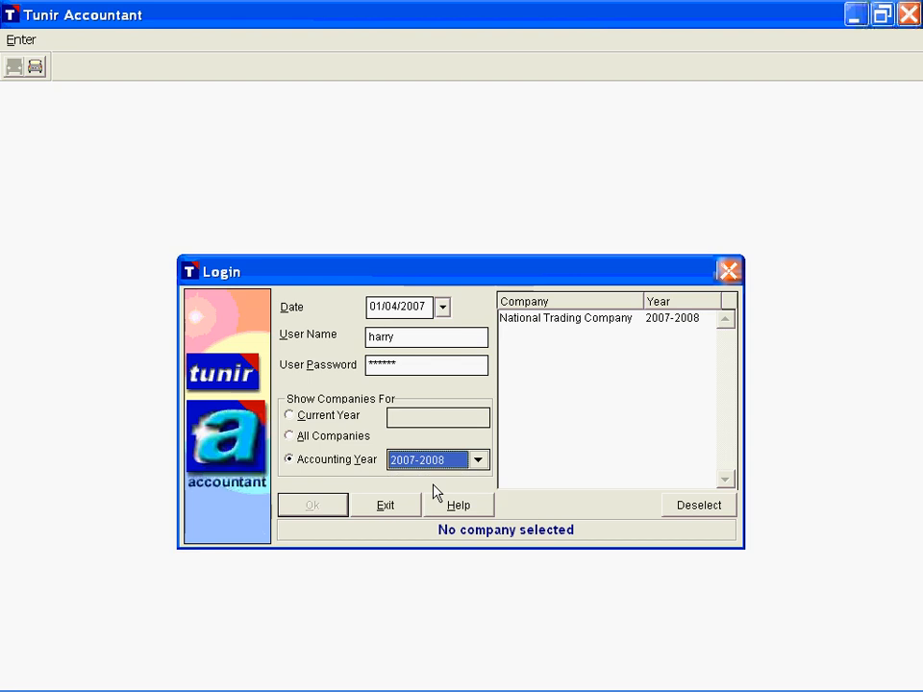
pyautogui.click(437, 464)
pyautogui.click(435, 481)
pyautogui.click(586, 374)
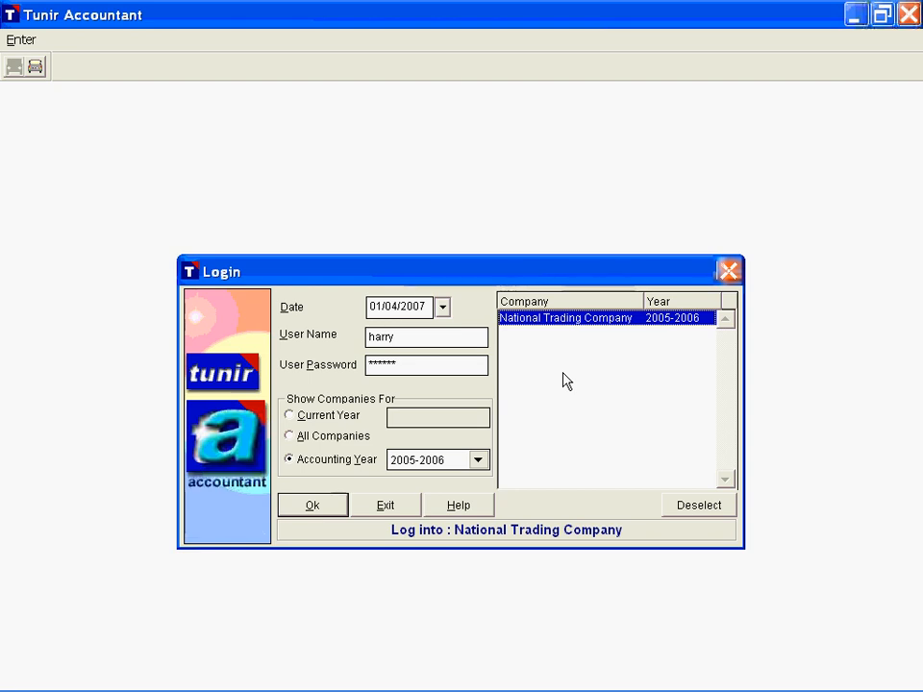
pyautogui.click(329, 416)
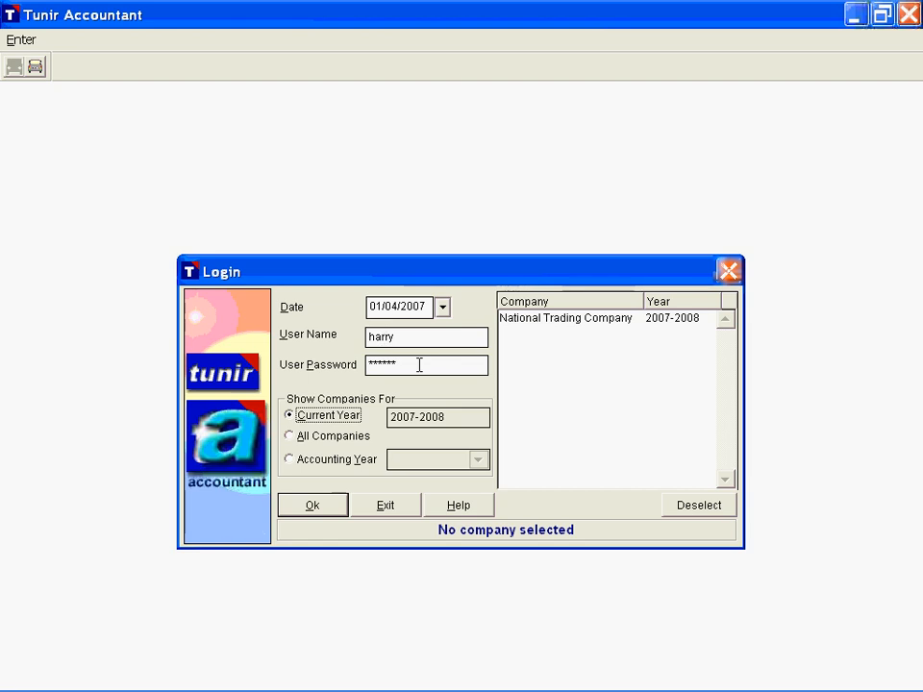
# Step: Restart the login and enter the program with the administrator's user name and password, without selecting a company
pyautogui.click(731, 275)
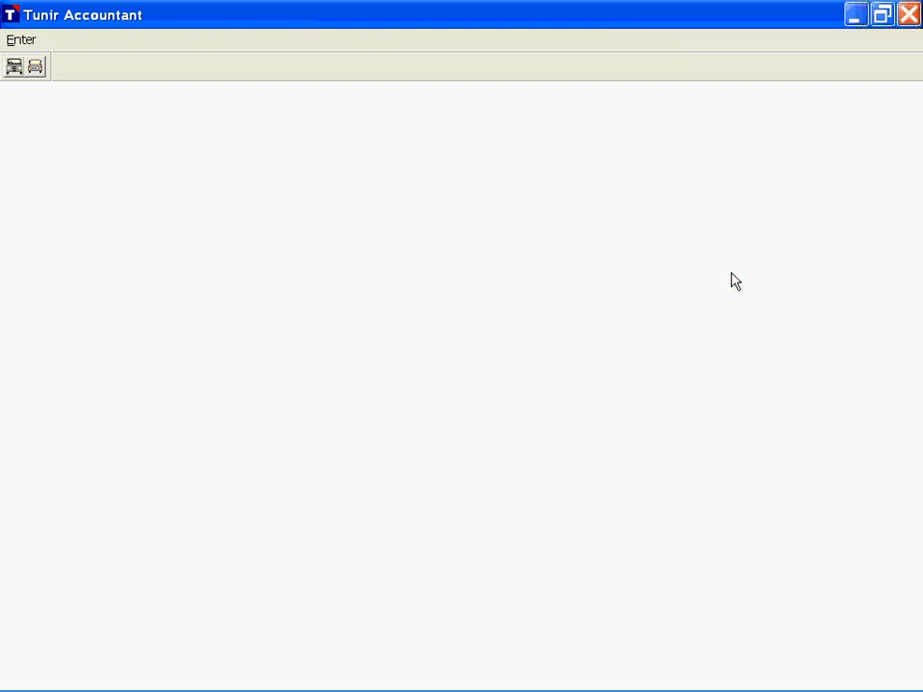
pyautogui.hotkey('alt', 'e')
pyautogui.click(392, 339)
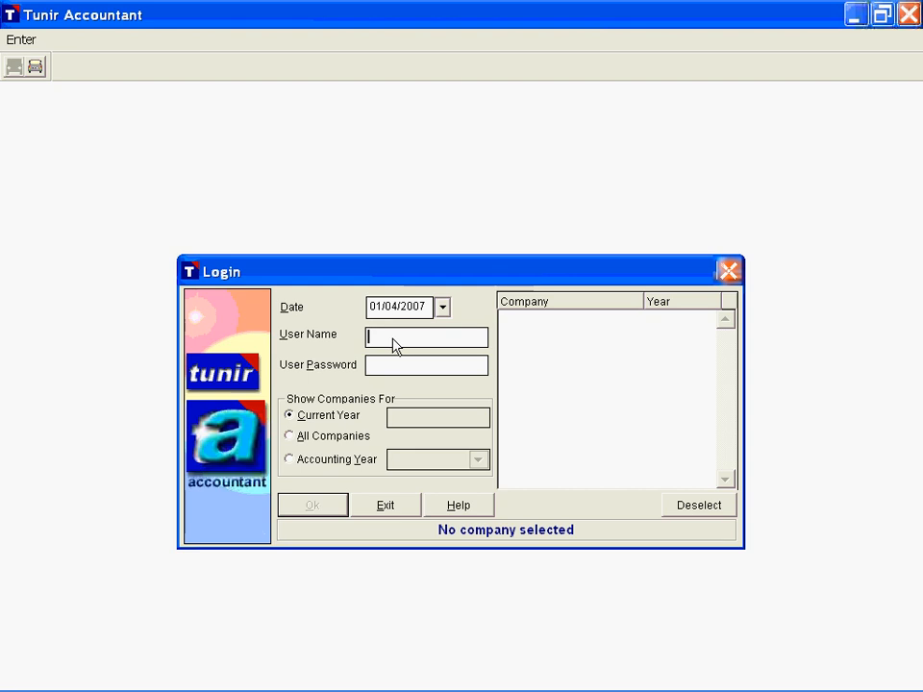
pyautogui.write('admin')
pyautogui.press('Tab')
pyautogui.write('admin')
pyautogui.click(315, 508)
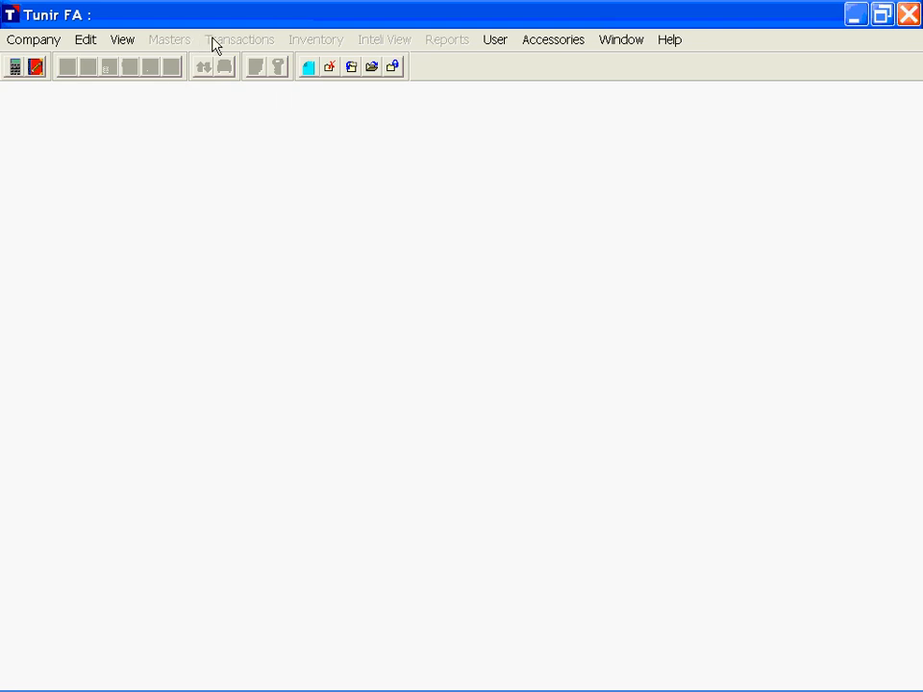
# Step: Fill in the administrator's existing password, new password and confirmation for a password change, and cancel without saving
pyautogui.click(493, 42)
pyautogui.click(500, 62)
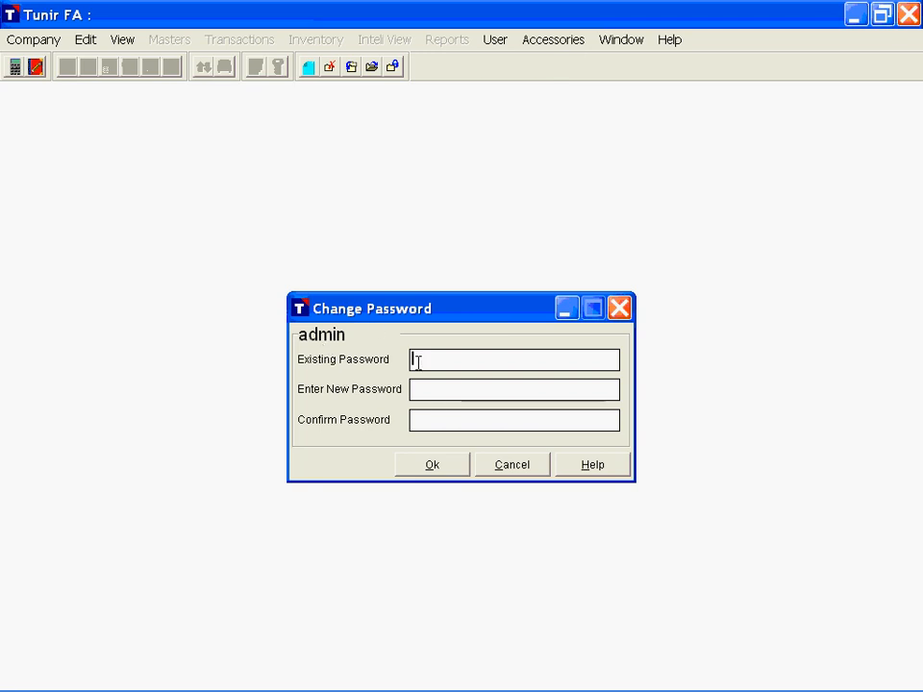
pyautogui.write('**')
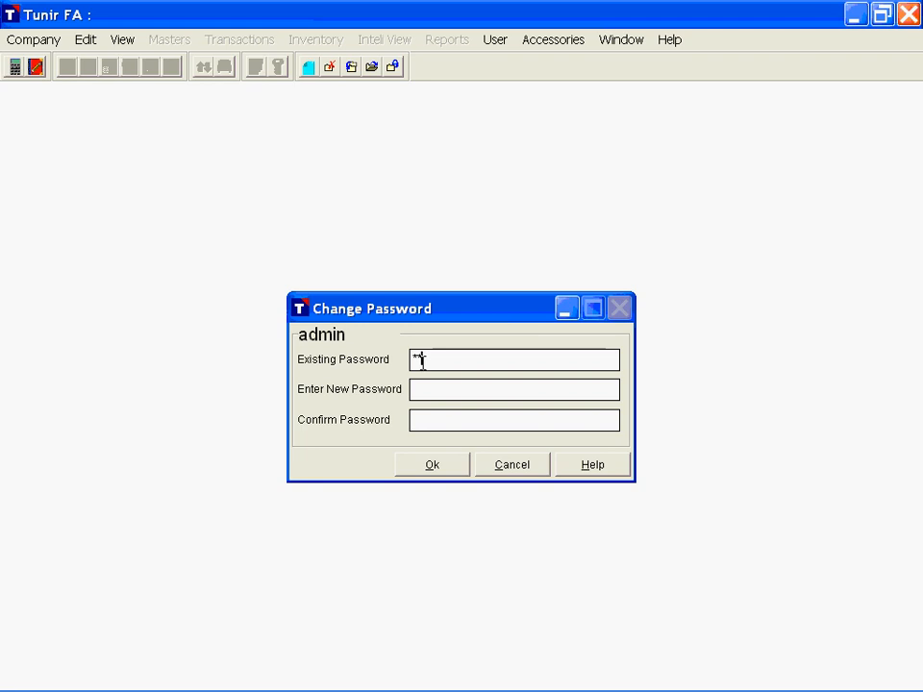
pyautogui.write('***')
pyautogui.press('Tab')
pyautogui.write('*****')
pyautogui.press('Tab')
pyautogui.write('*****')
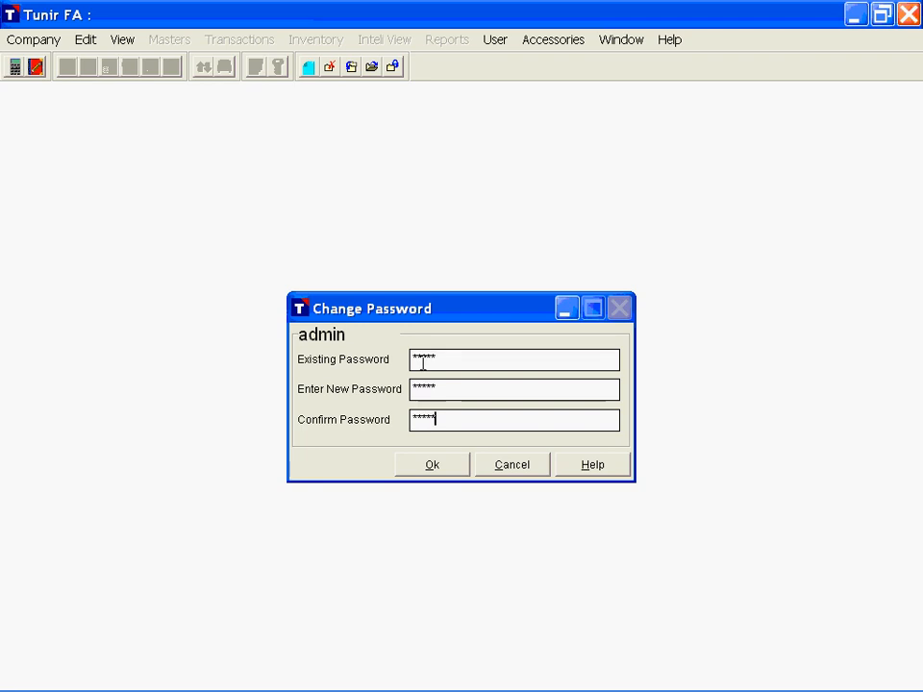
pyautogui.press('Tab')
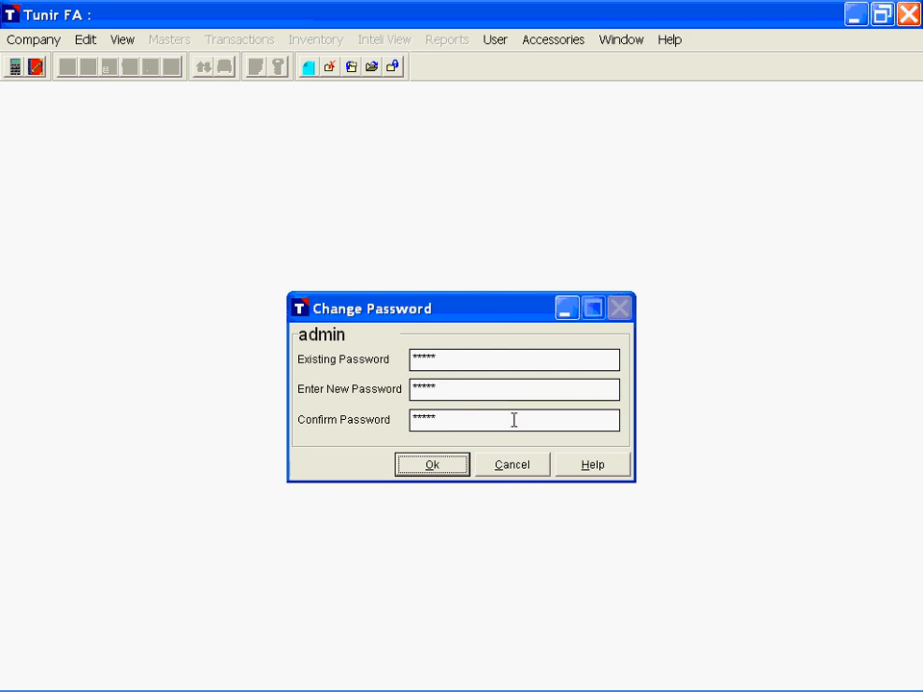
pyautogui.click(512, 465)
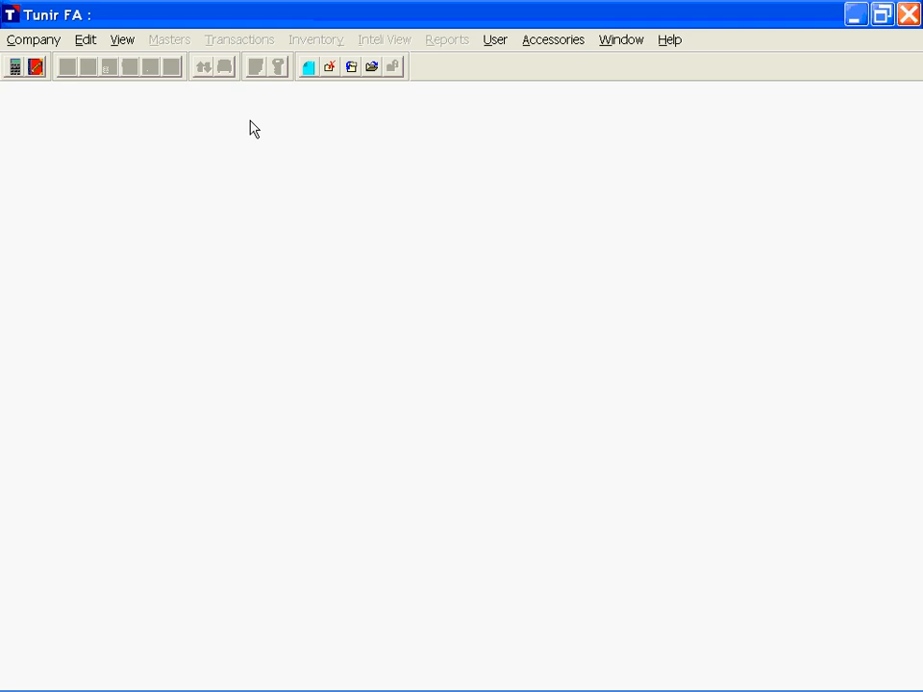
# Step: Start a new company named Tunir Incorporation with database name TUNIR and paste in its address
pyautogui.click(31, 40)
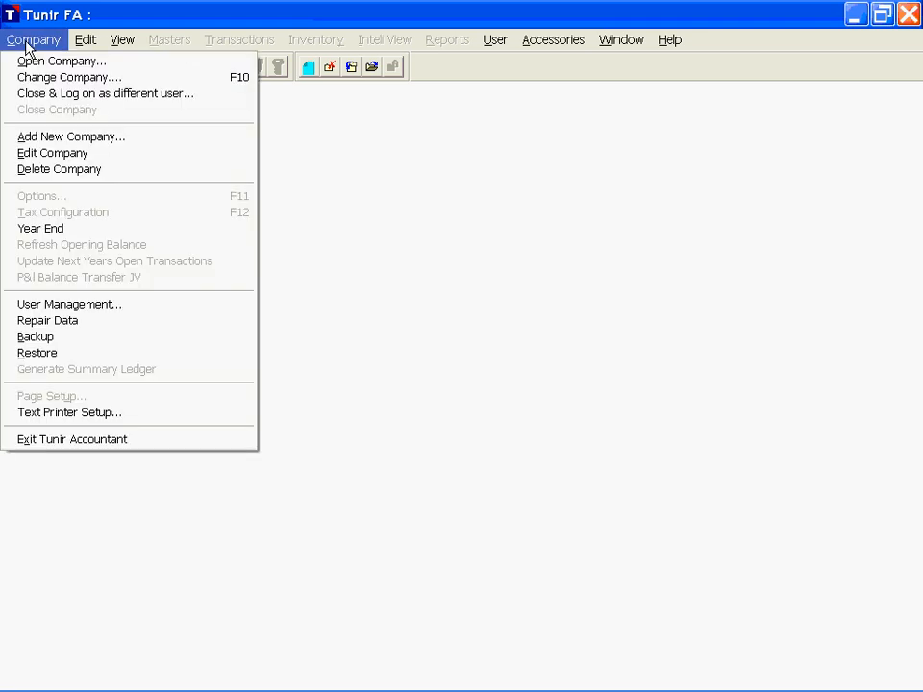
pyautogui.click(63, 137)
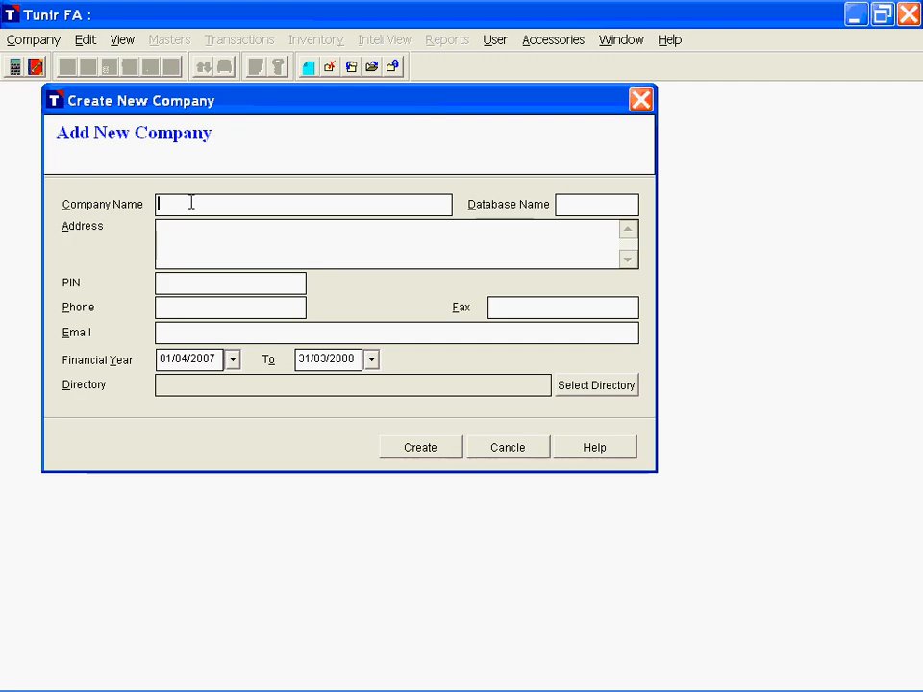
pyautogui.write('Tunir Inco')
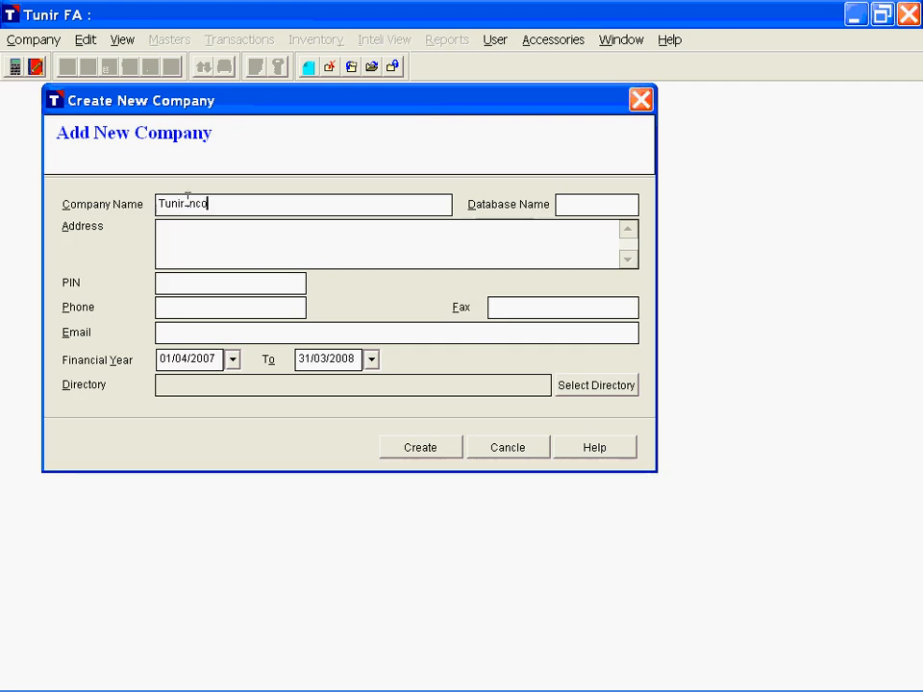
pyautogui.write('rporation')
pyautogui.press('Tab')
pyautogui.write('TUNIR')
pyautogui.press('Tab')
pyautogui.write('11, Some Building Andheri(E), Mumbai')
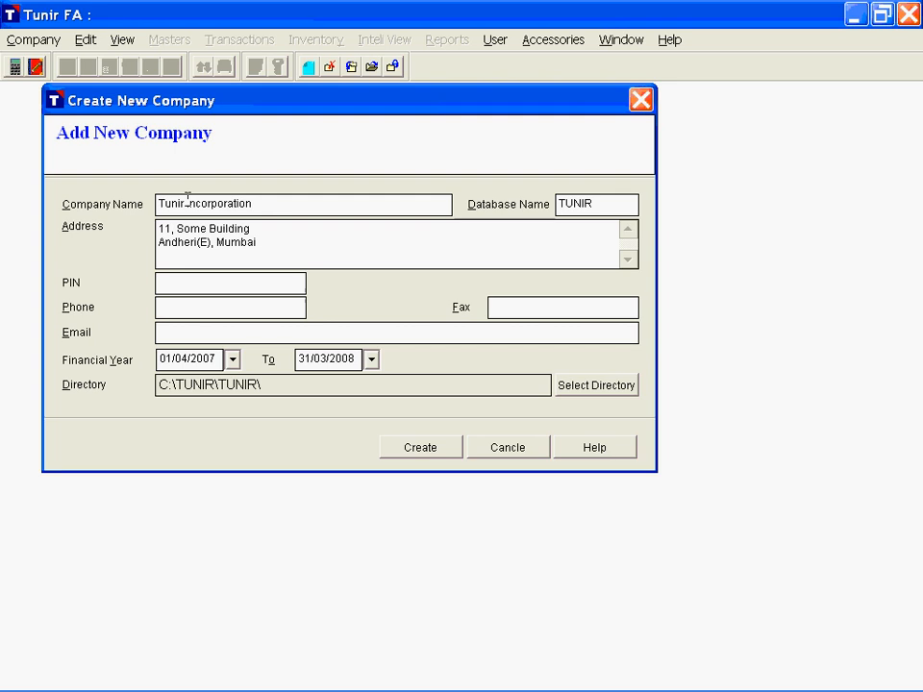
# Step: Fill in the new company's postal PIN code, phone number and fax number
pyautogui.press('Tab')
pyautogui.write('400093')
pyautogui.press('Tab')
pyautogui.write('12121212')
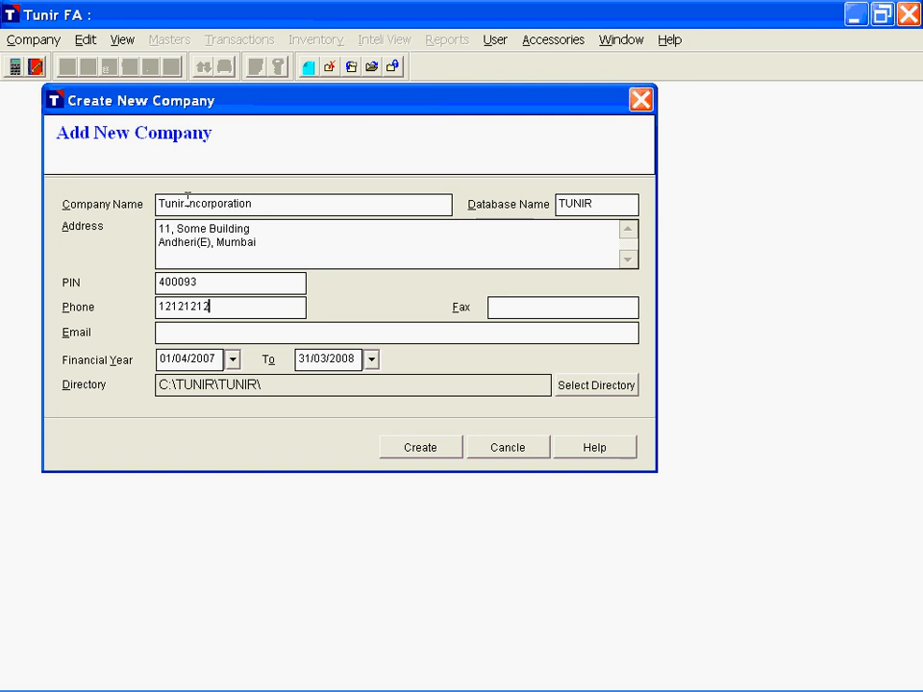
pyautogui.press('Tab')
pyautogui.write('21212121')
# Step: Enter the company's e-mail address and create the company
pyautogui.press('Tab')
pyautogui.write('email@')
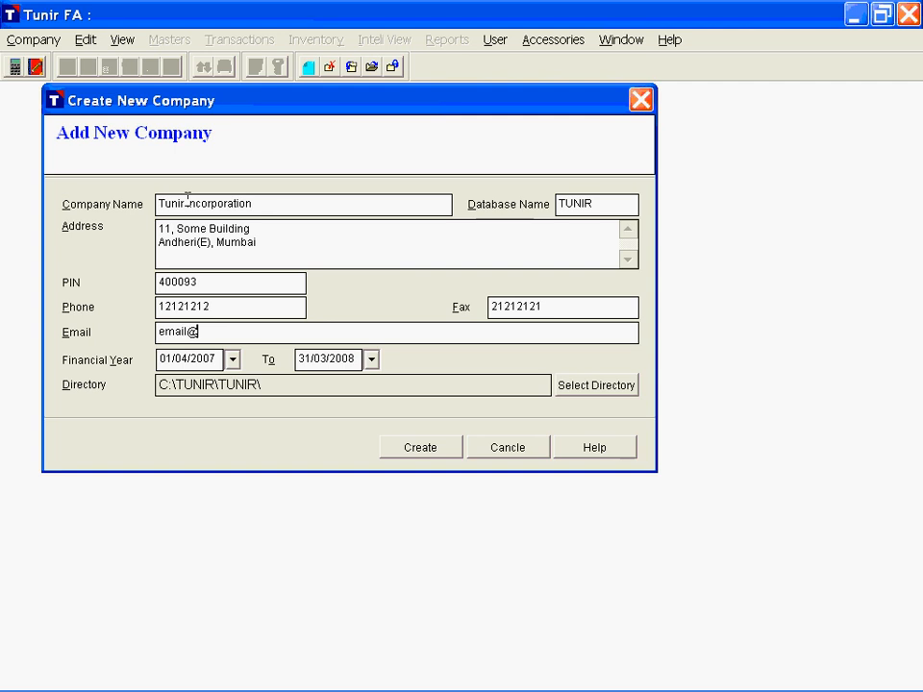
pyautogui.write('server.com')
pyautogui.click(422, 456)
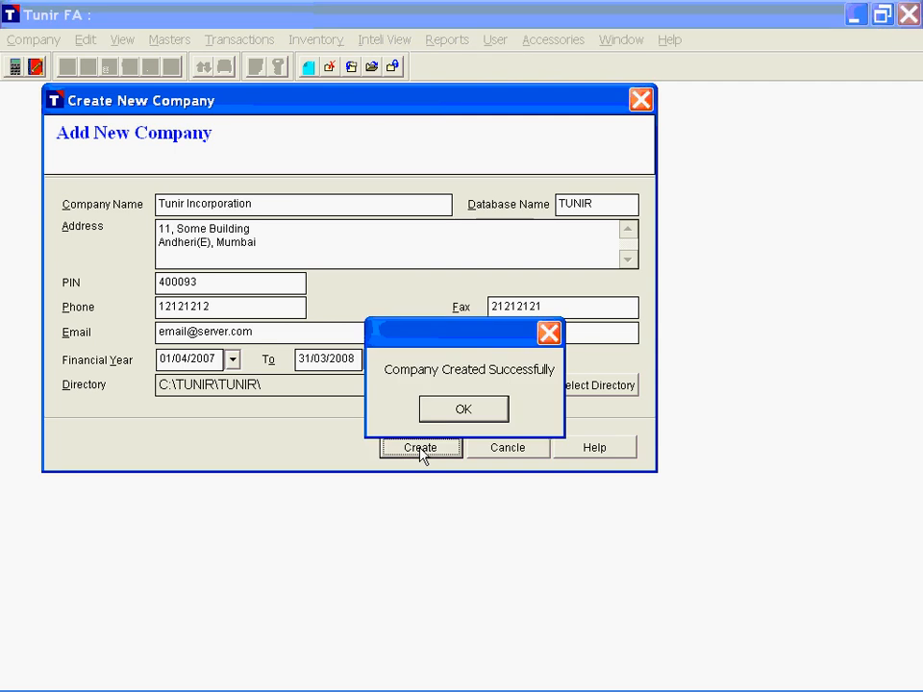
pyautogui.click(481, 414)
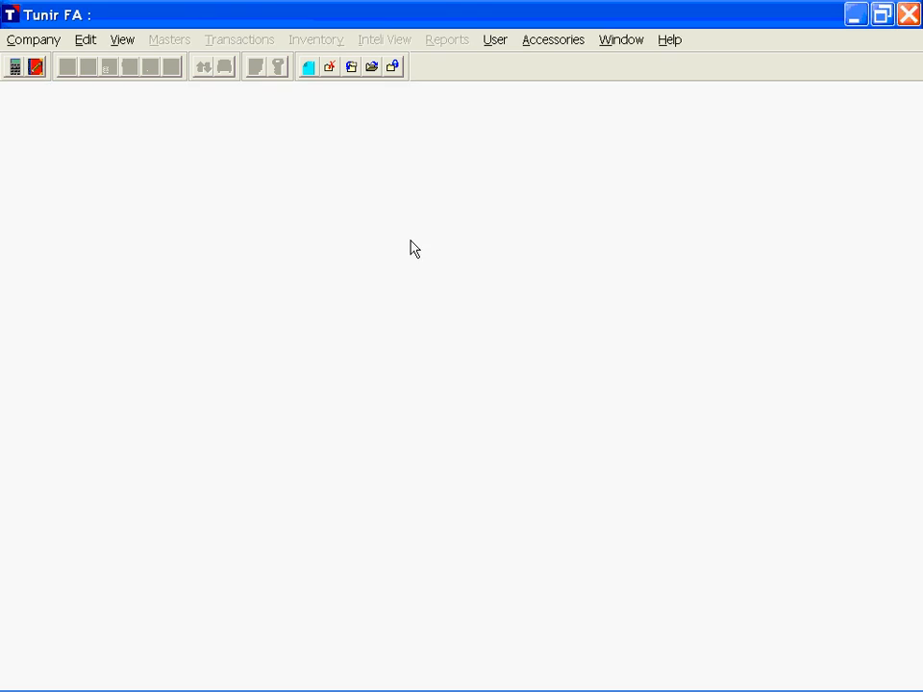
# Step: Open the company Tunir Incorporation for the year 2007-2008
pyautogui.click(29, 39)
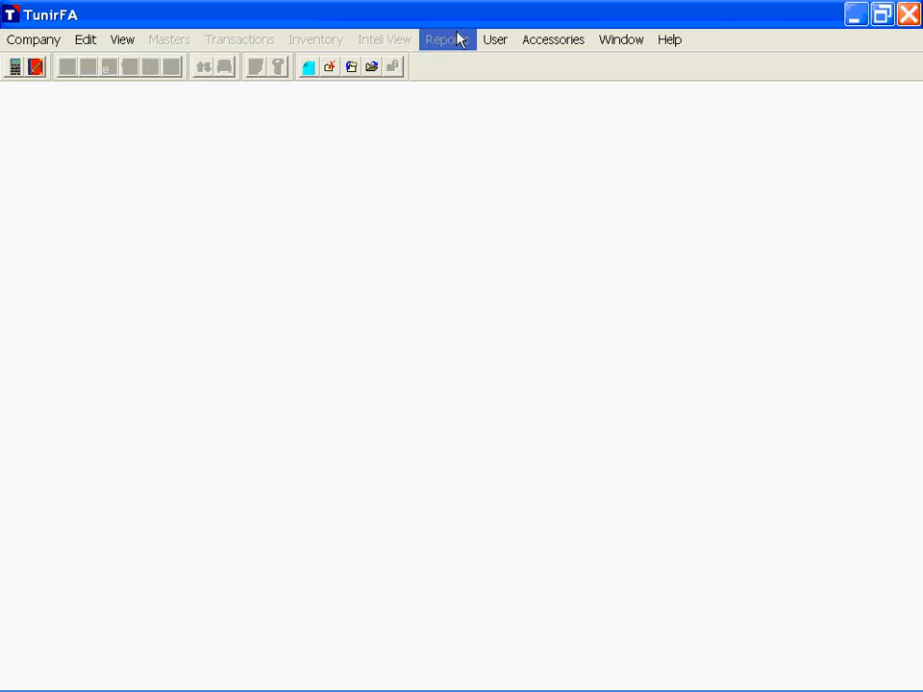
pyautogui.click(372, 69)
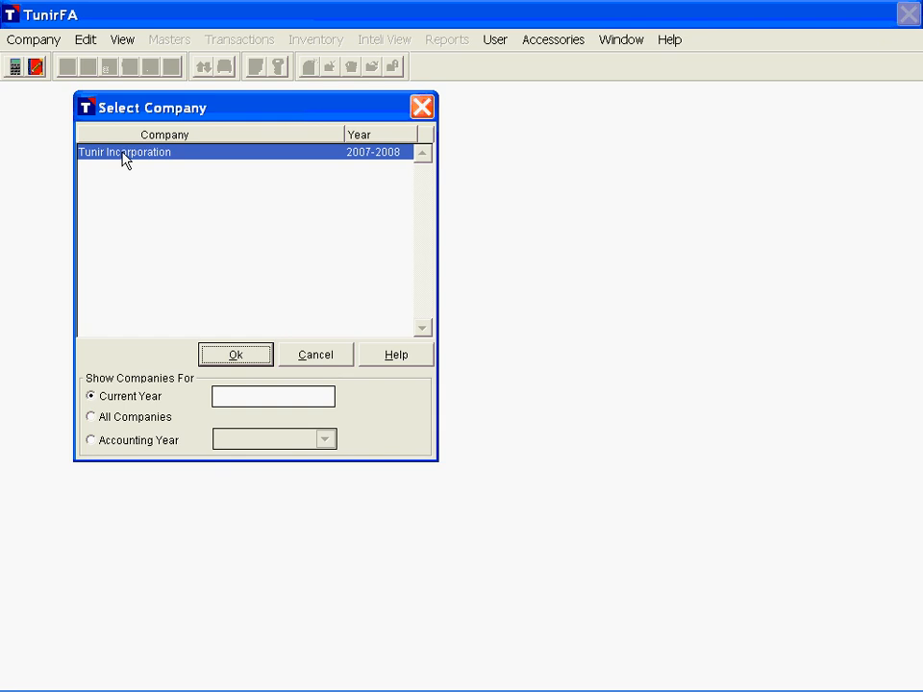
pyautogui.click(240, 361)
pyautogui.click(235, 355)
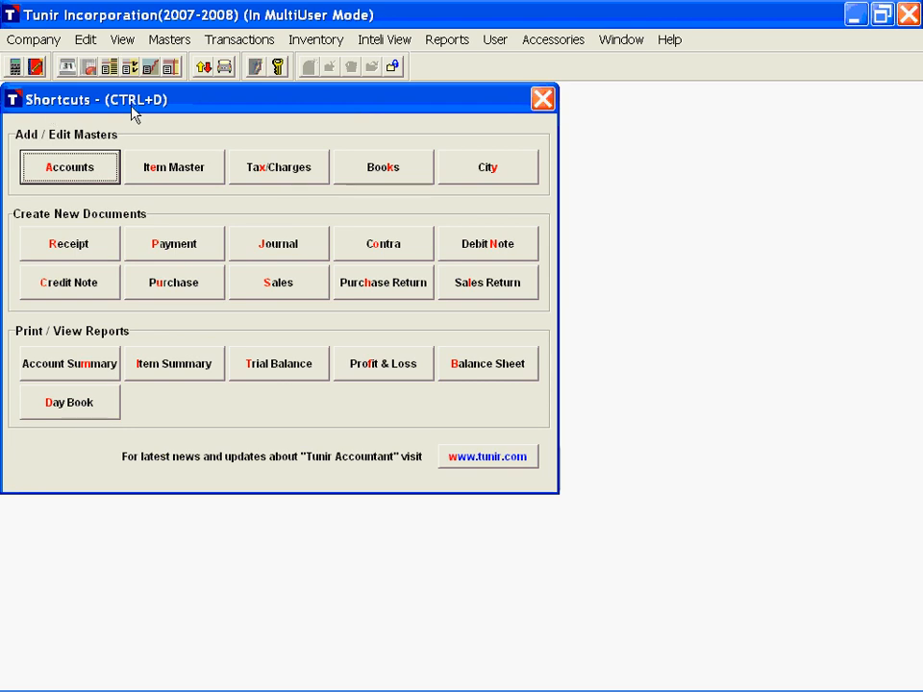
# Step: Look up the command that displays the Shortcuts window, and close that window
pyautogui.click(122, 39)
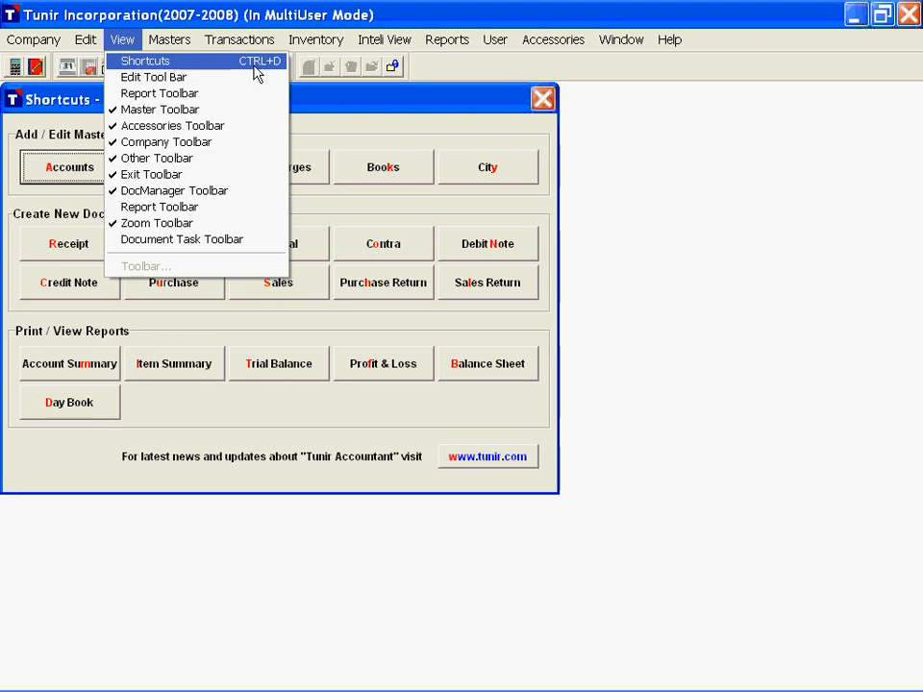
pyautogui.click(312, 107)
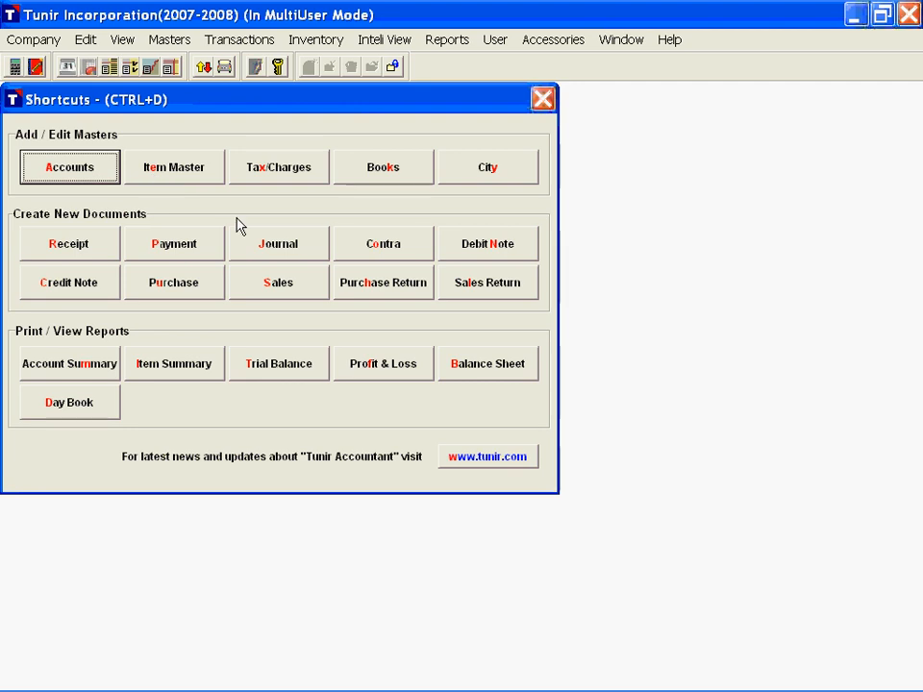
pyautogui.click(543, 101)
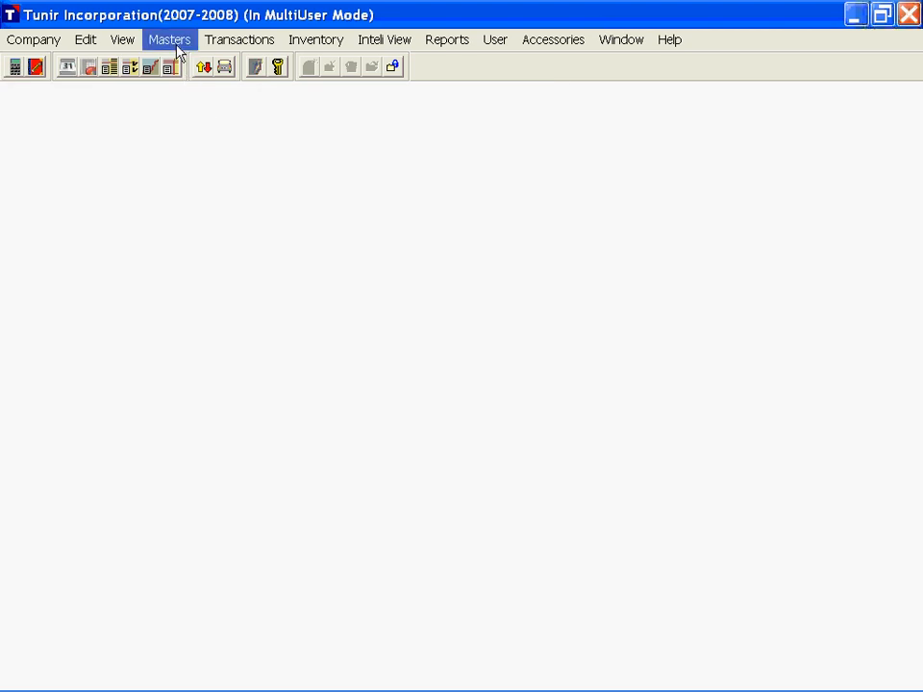
pyautogui.press('alt')
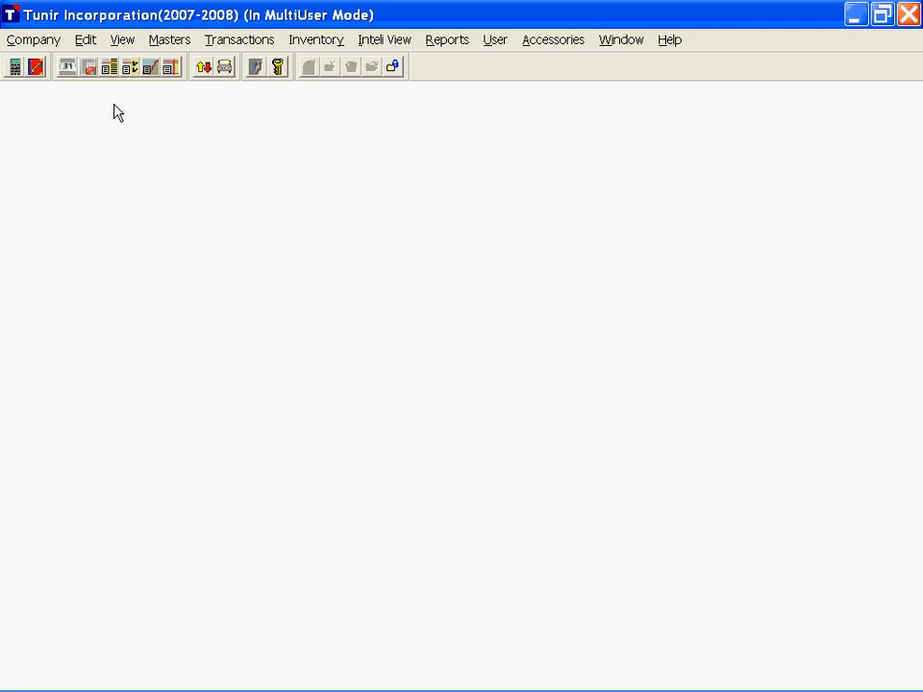
# Step: Open the company options and examine the From and To dates allowed for transactions
pyautogui.click(34, 40)
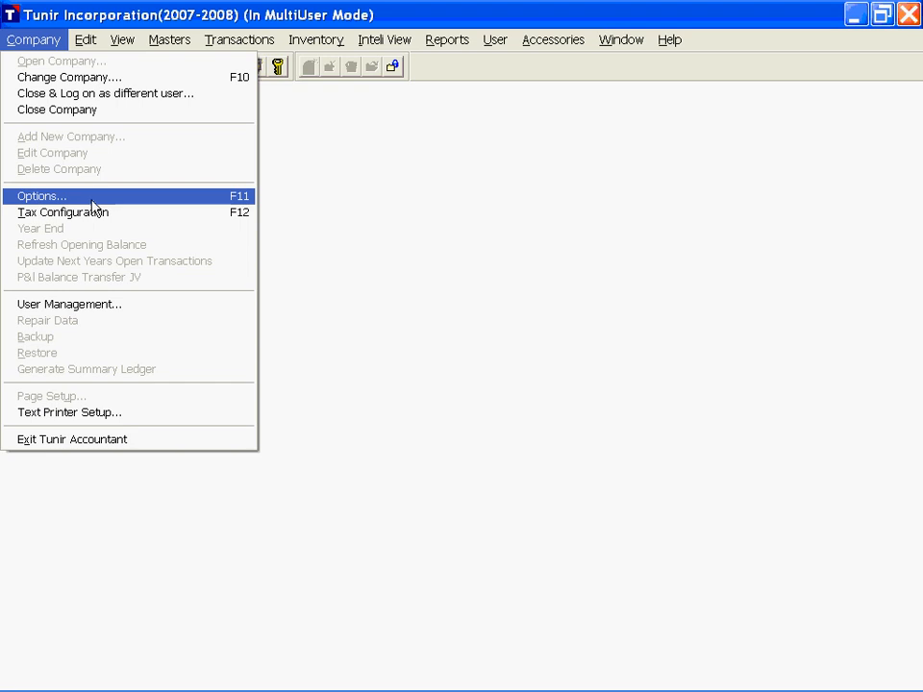
pyautogui.click(242, 201)
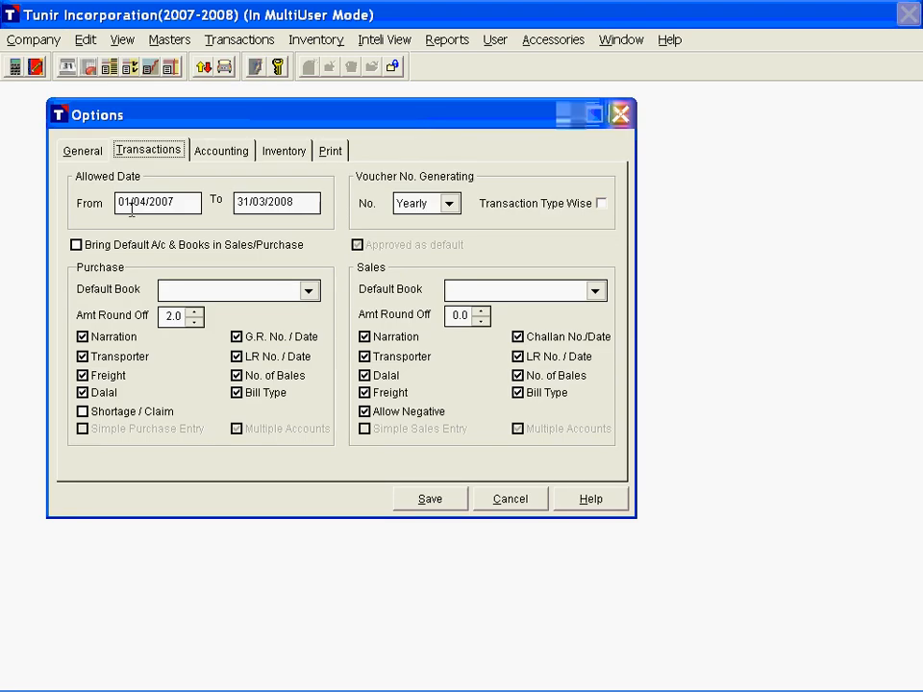
pyautogui.moveTo(132, 207); pyautogui.dragTo(190, 202)
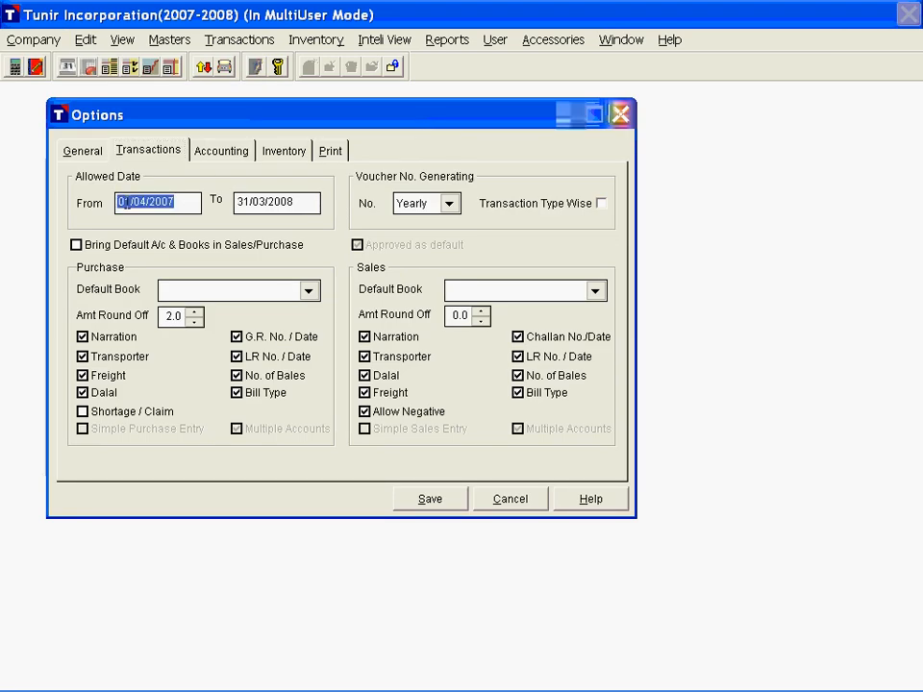
pyautogui.moveTo(240, 205); pyautogui.dragTo(312, 206)
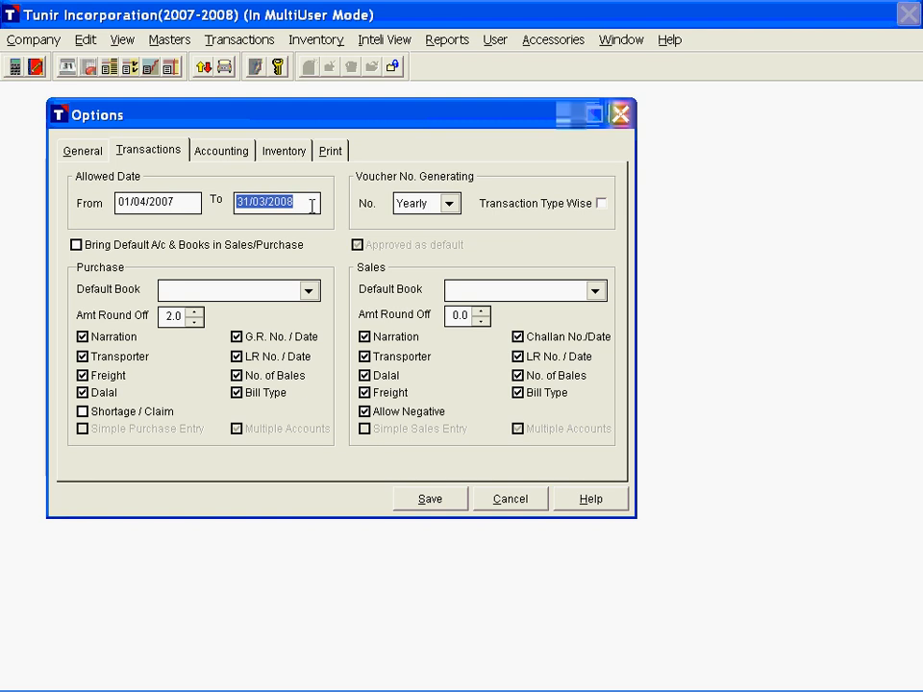
# Step: Review the voucher number generation intervals and the Transaction Type Wise option
pyautogui.click(450, 206)
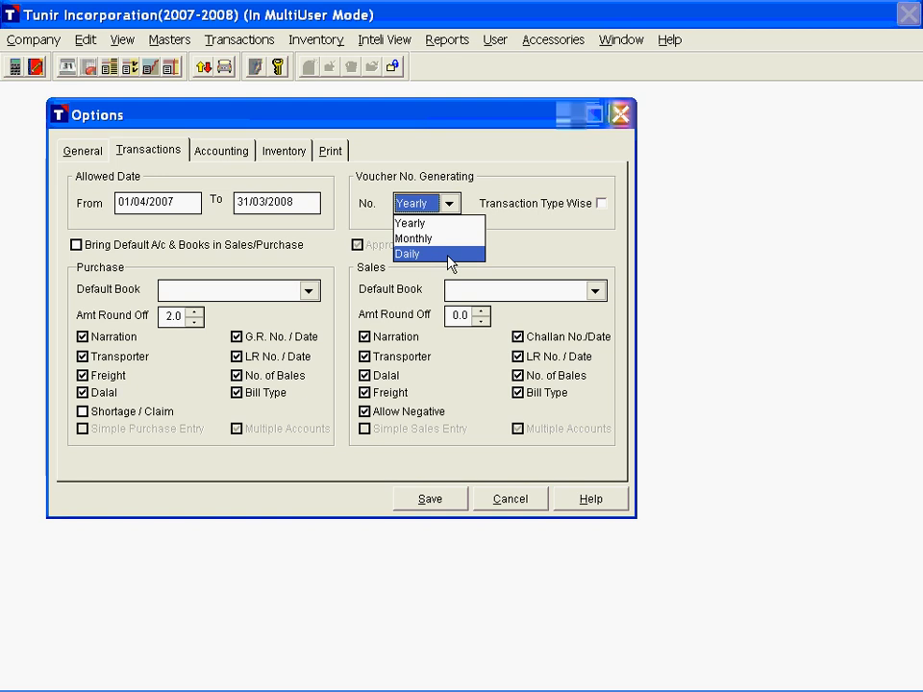
pyautogui.click(568, 202)
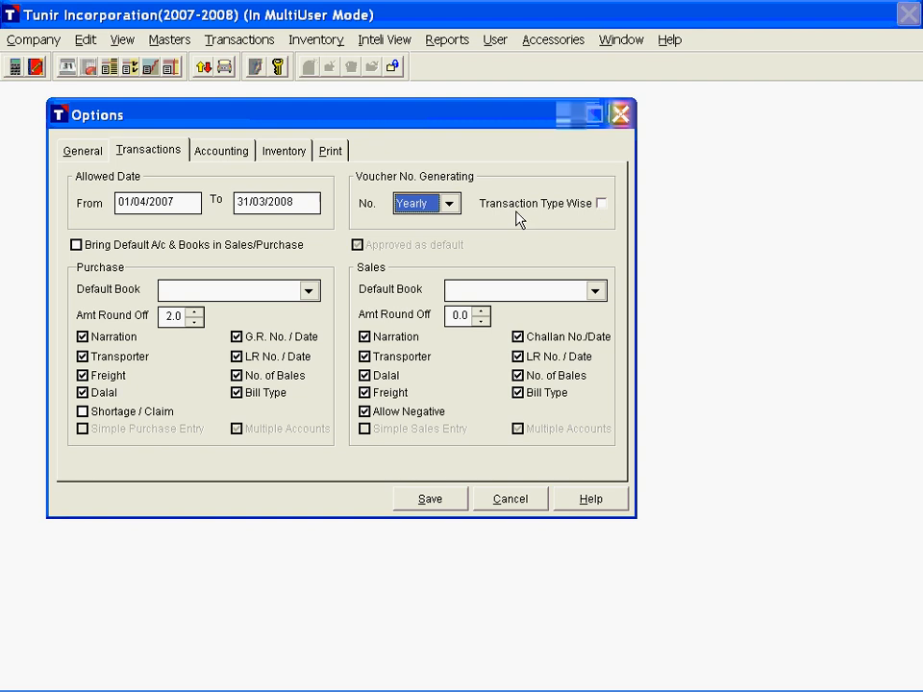
pyautogui.click(601, 204)
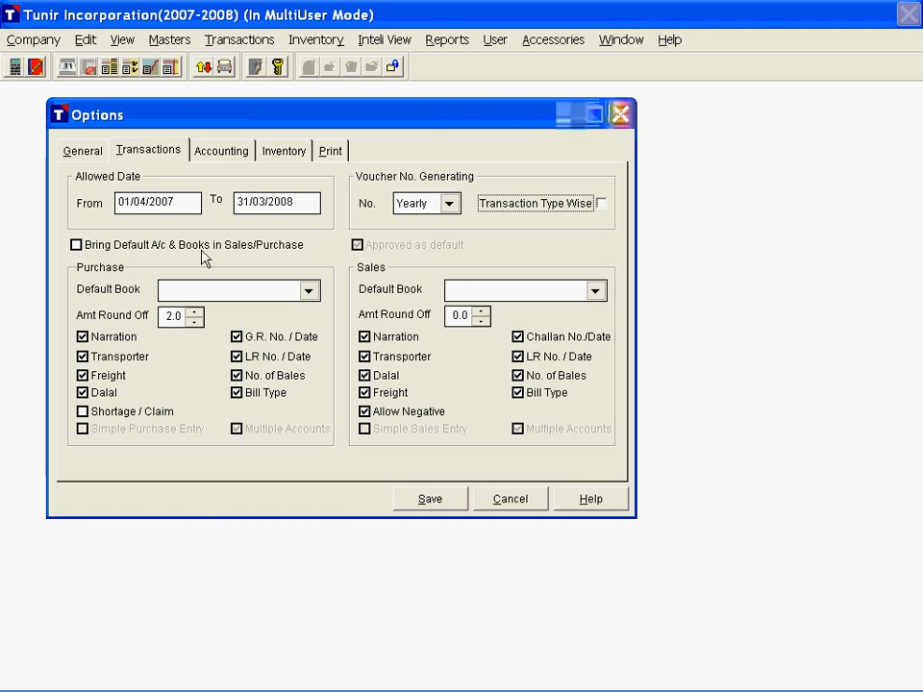
# Step: Toggle the option for default accounts and books in sales/purchase on and off, and view the default book choices
pyautogui.click(77, 246)
pyautogui.click(79, 248)
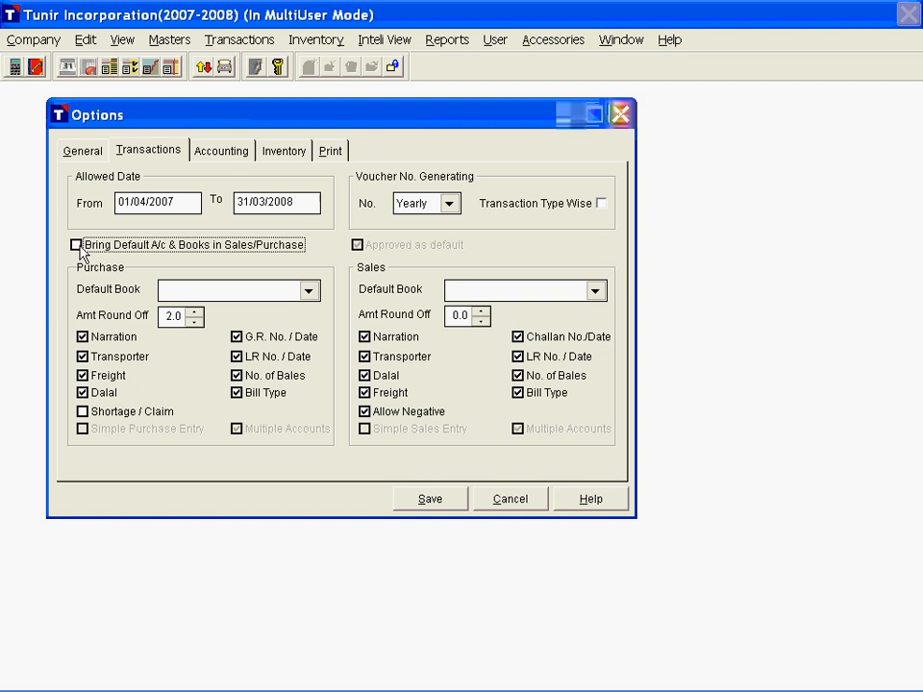
pyautogui.click(308, 291)
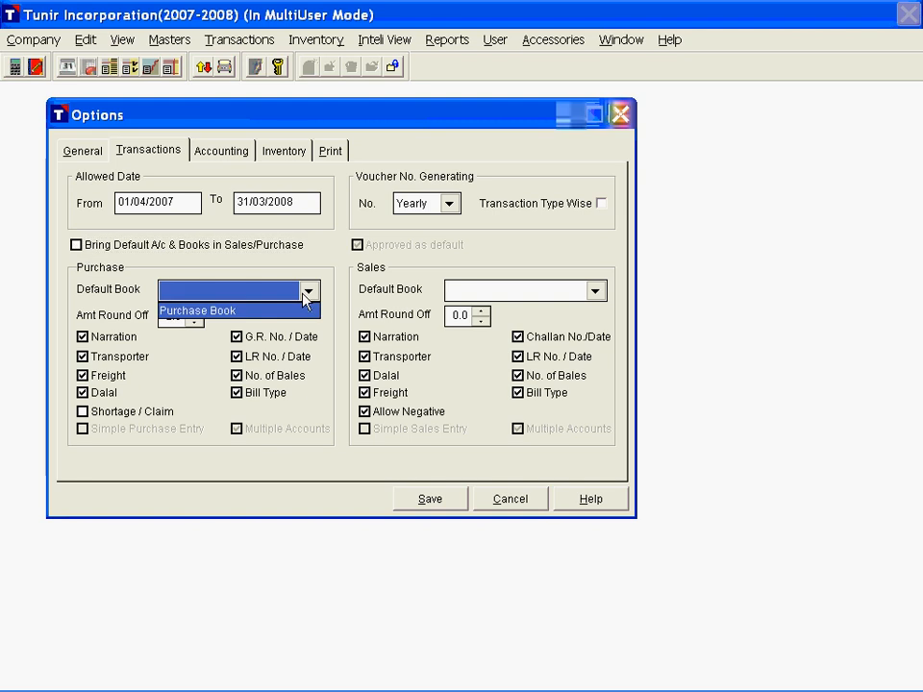
pyautogui.click(520, 291)
pyautogui.click(166, 279)
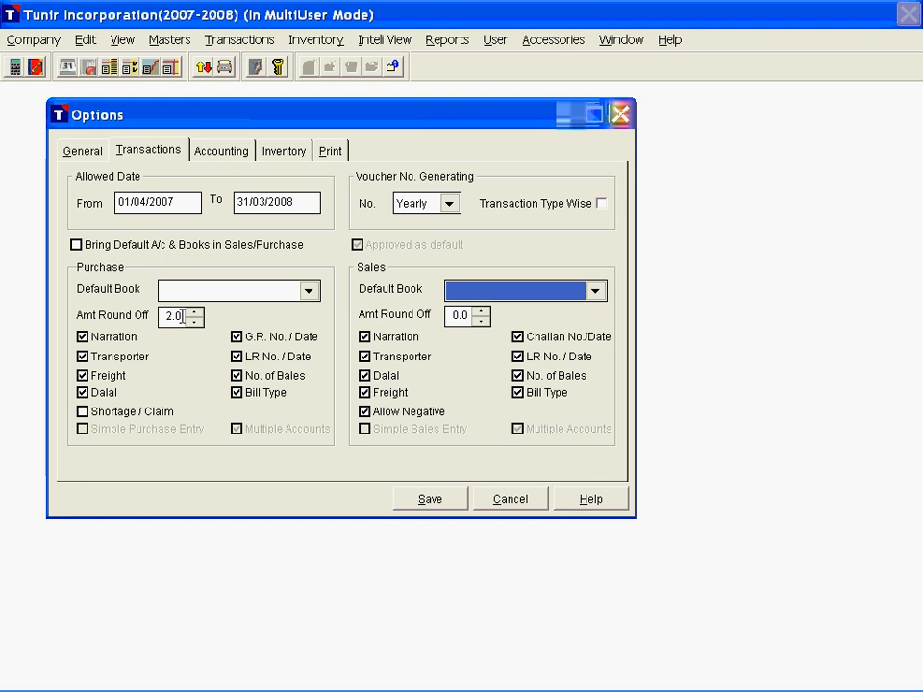
# Step: Try a purchase amount round-off of 1.0 and raise it again, and toggle the purchase Narration option off and on
pyautogui.click(193, 322)
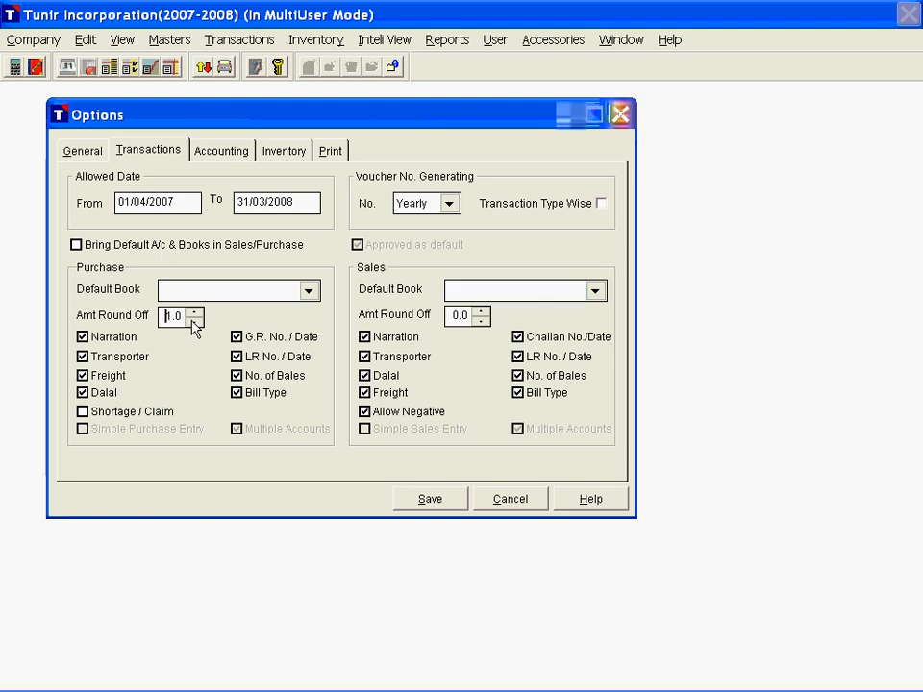
pyautogui.click(193, 314)
pyautogui.doubleClick(179, 318)
pyautogui.click(175, 313)
pyautogui.click(100, 342)
pyautogui.click(100, 343)
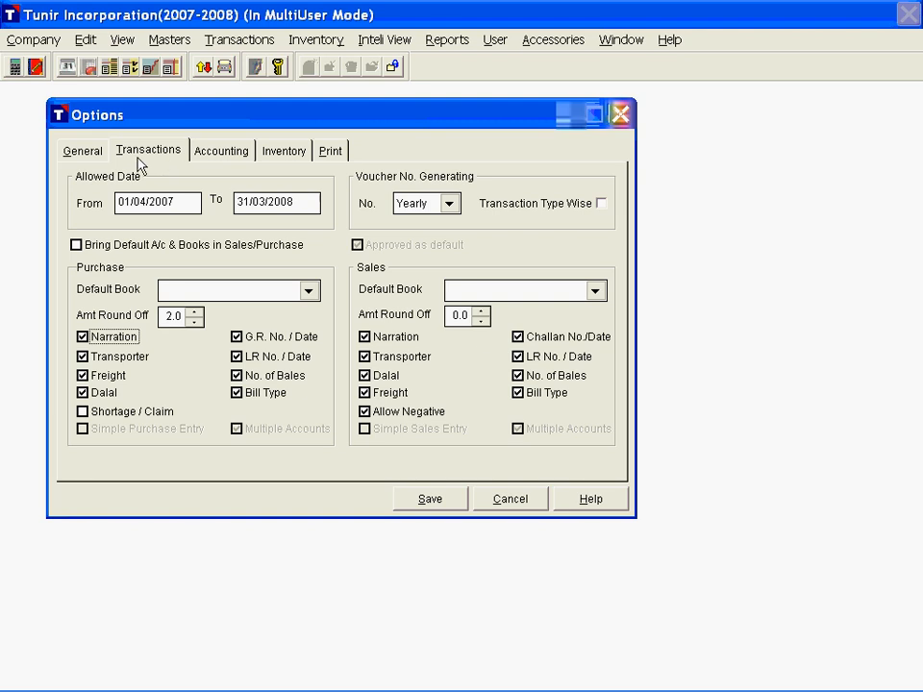
# Step: Open the general options and review the text box special effects, keeping Plain
pyautogui.click(83, 152)
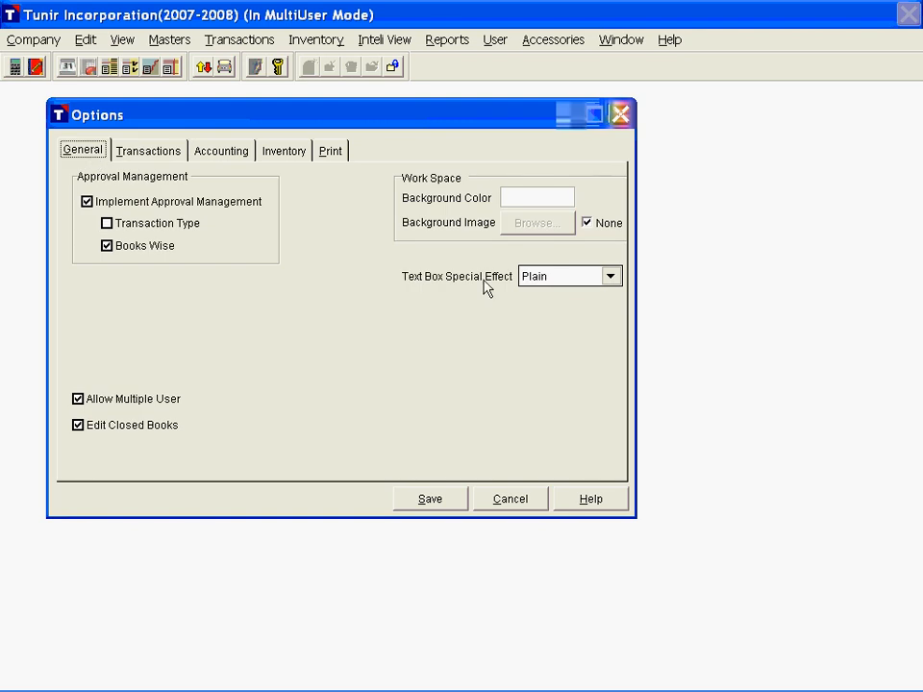
pyautogui.click(611, 277)
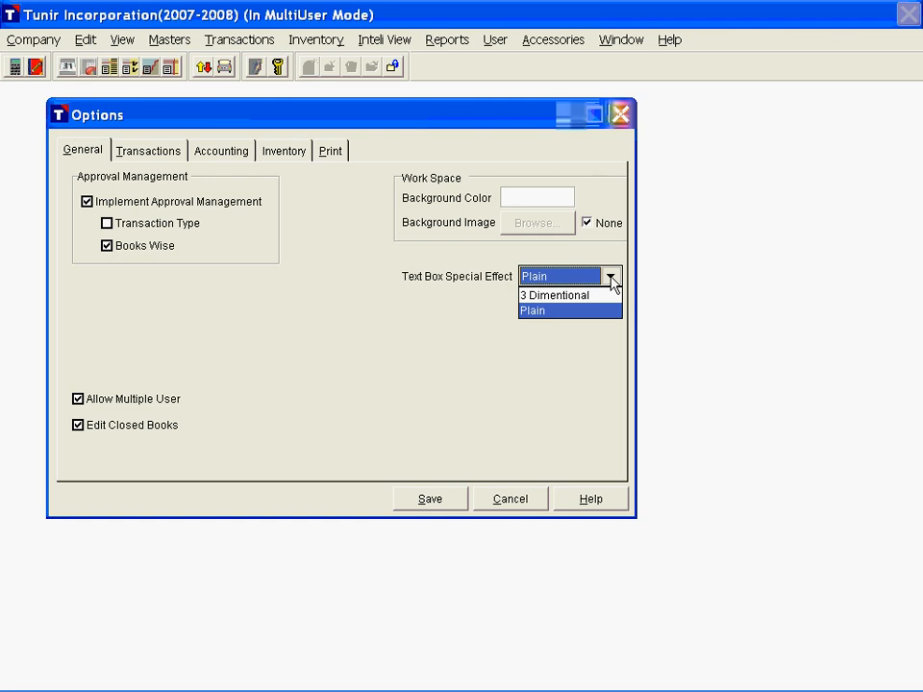
pyautogui.click(559, 306)
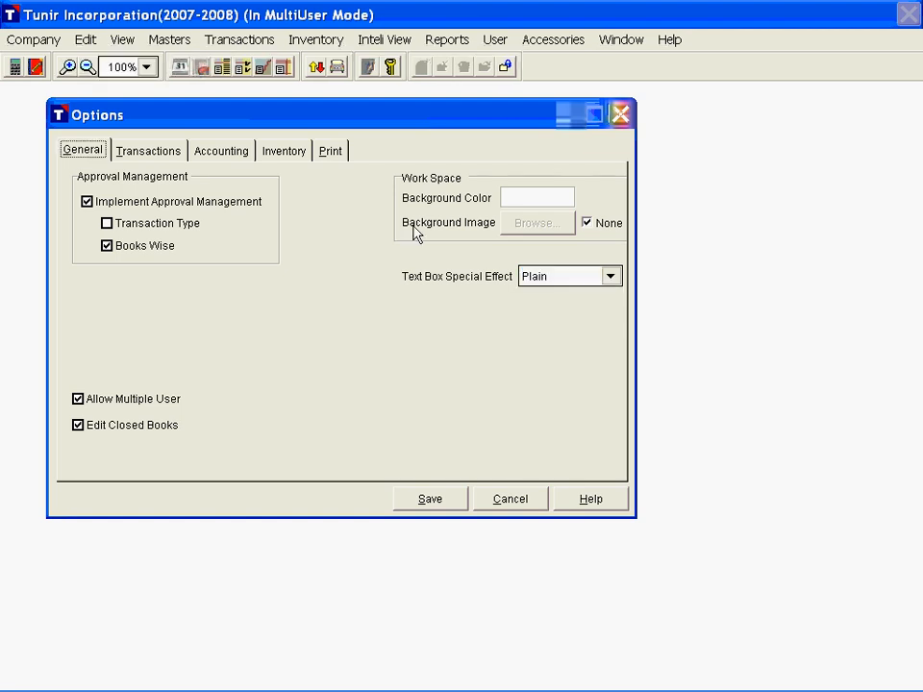
# Step: Enable a workspace background image and load Waterfall.jpg from drive D
pyautogui.click(585, 225)
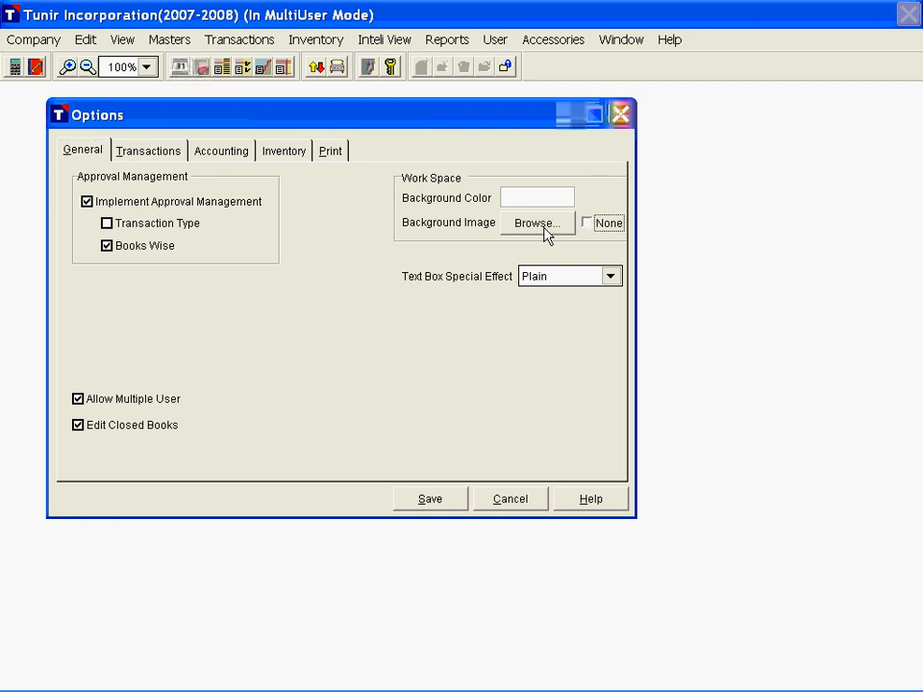
pyautogui.click(541, 230)
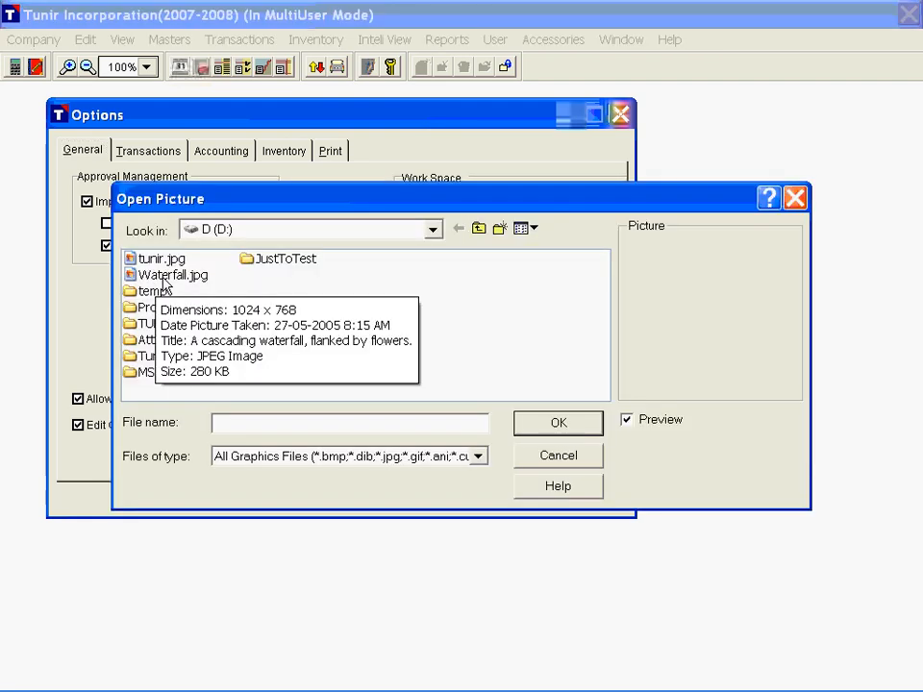
pyautogui.click(165, 276)
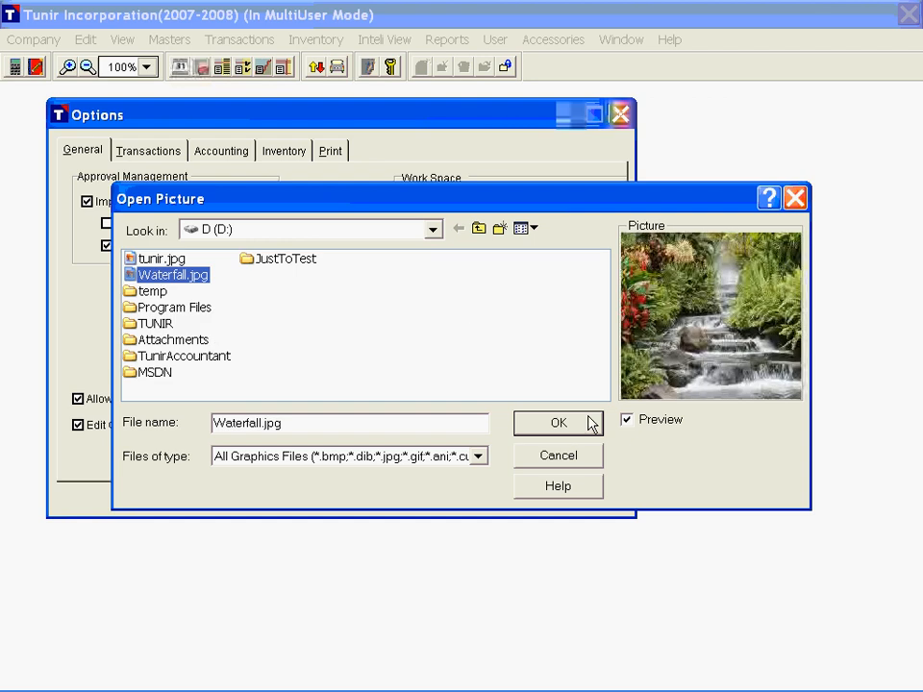
pyautogui.click(559, 423)
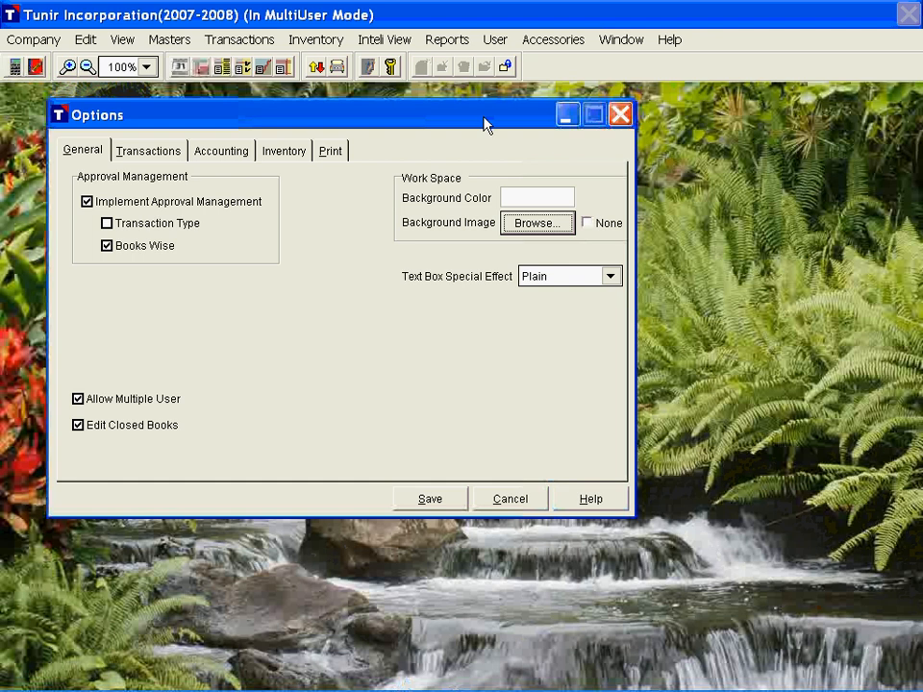
# Step: Replace the workspace background image with tunir.jpg from drive D
pyautogui.click(551, 234)
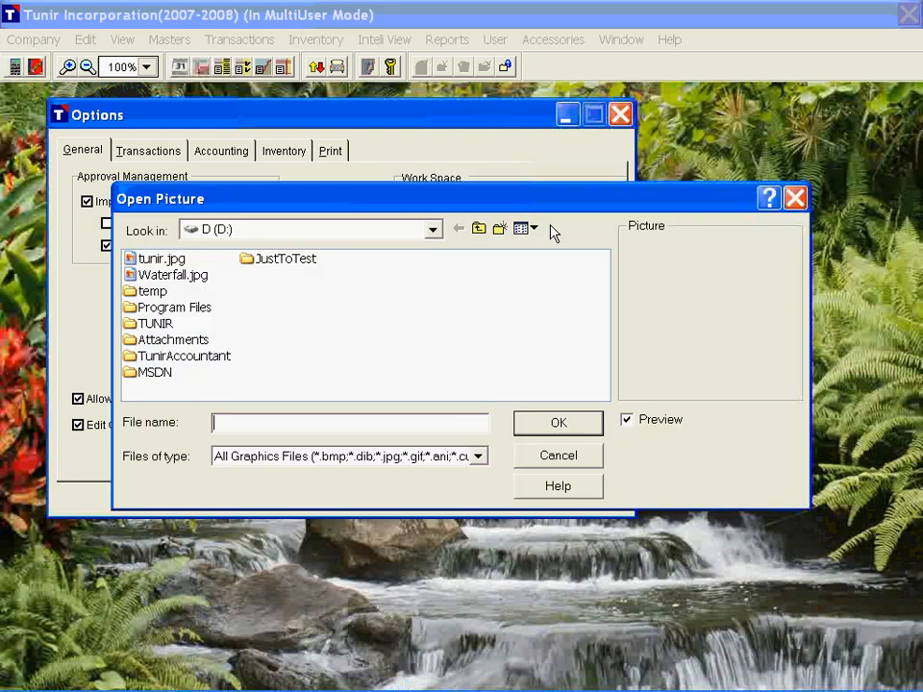
pyautogui.click(156, 261)
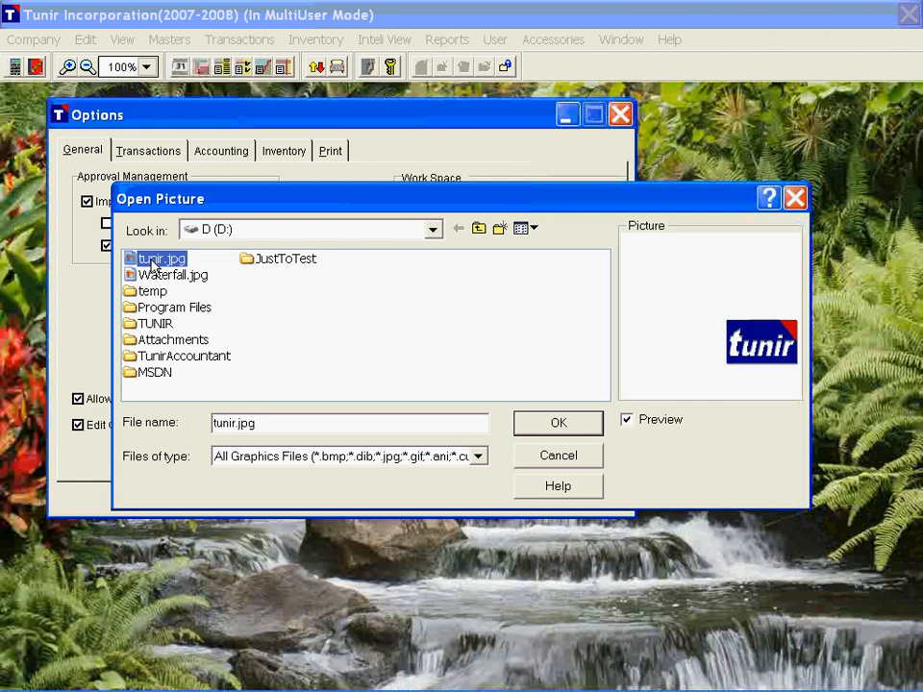
pyautogui.click(559, 424)
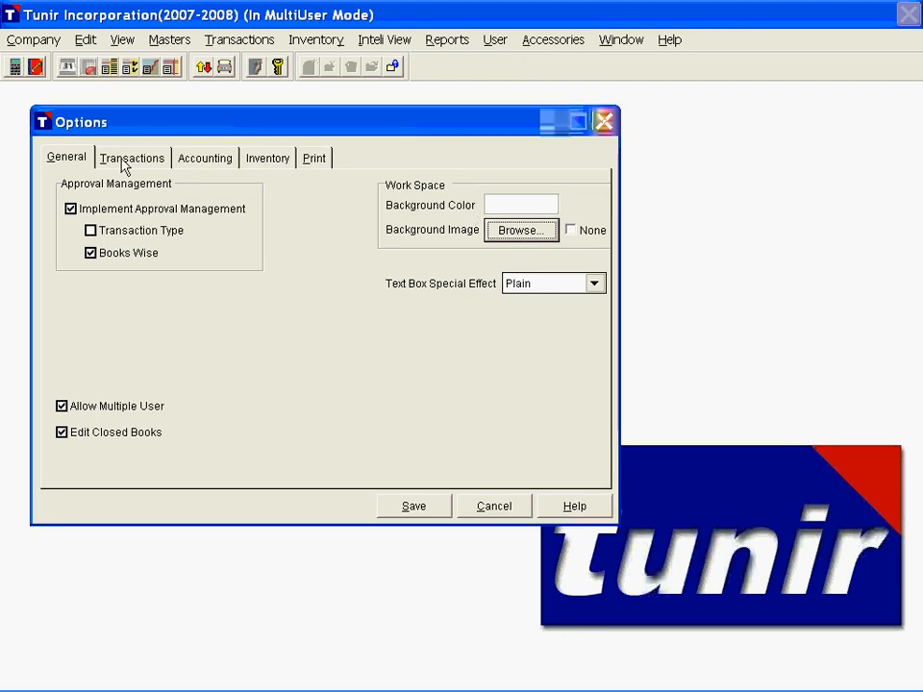
# Step: Review the accounting options for integrated accounts and inventory and for zero closing stock value
pyautogui.click(206, 159)
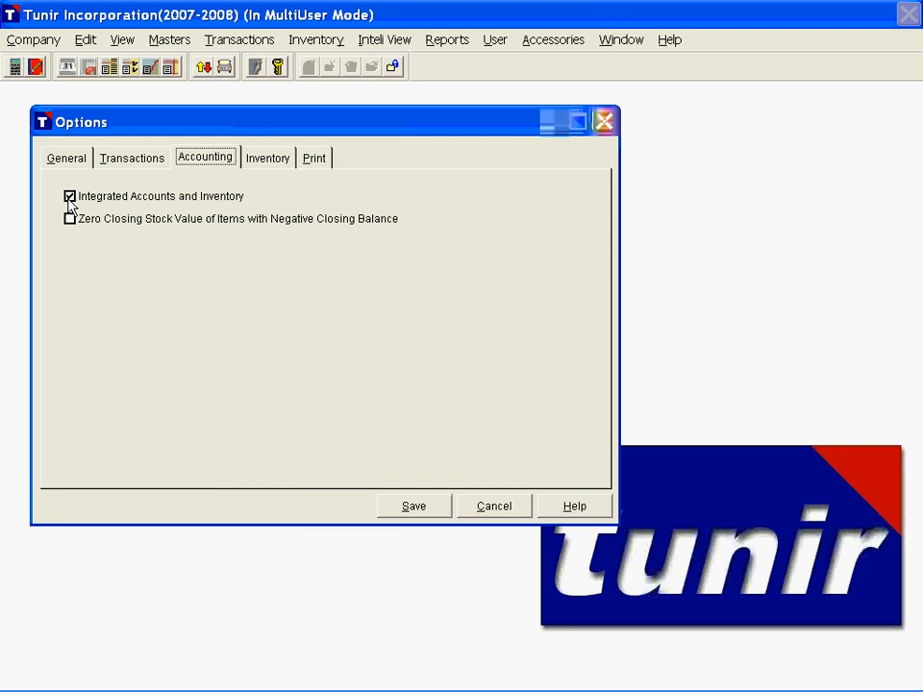
pyautogui.press('Tab')
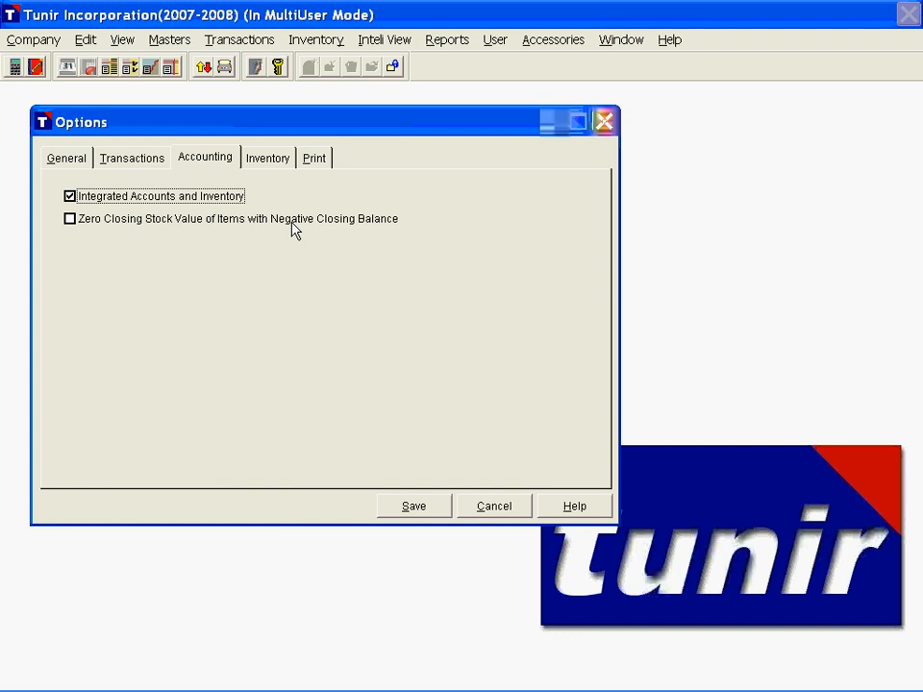
# Step: In the inventory options, toggle Maintain Batch off and on and Maintain Location on and off
pyautogui.click(270, 160)
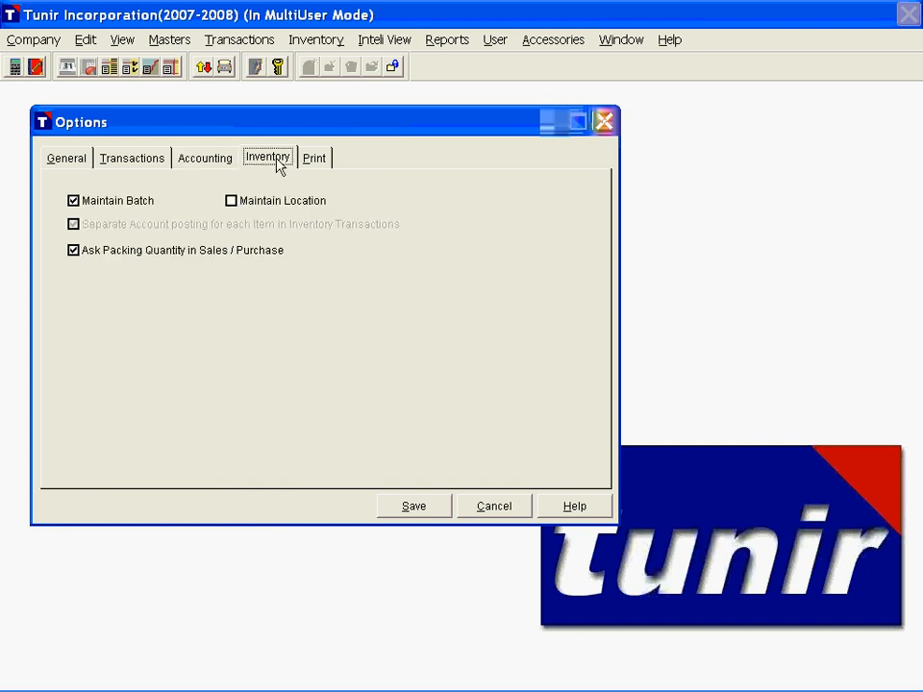
pyautogui.click(76, 203)
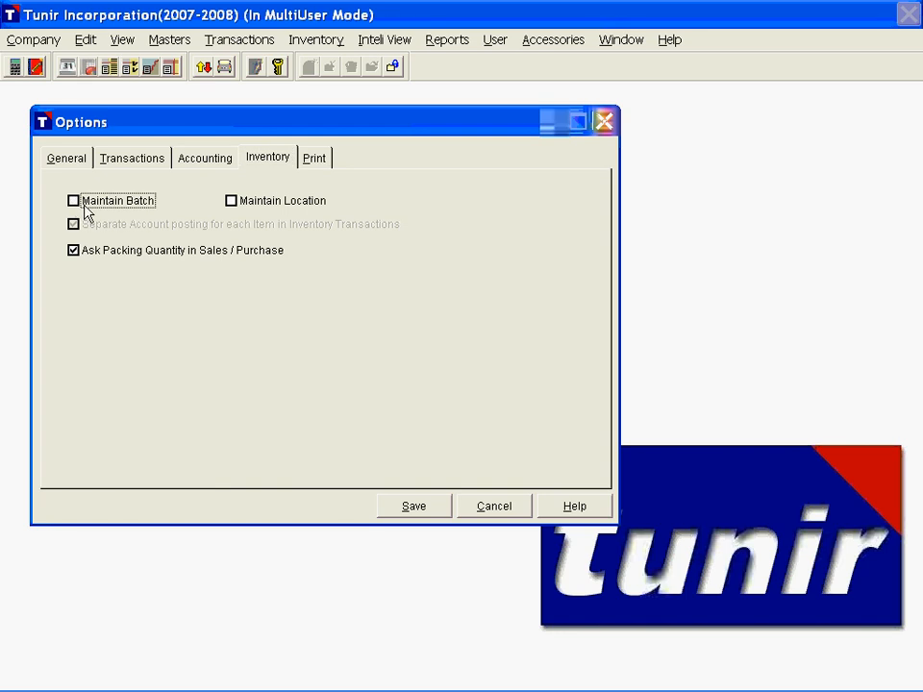
pyautogui.click(73, 204)
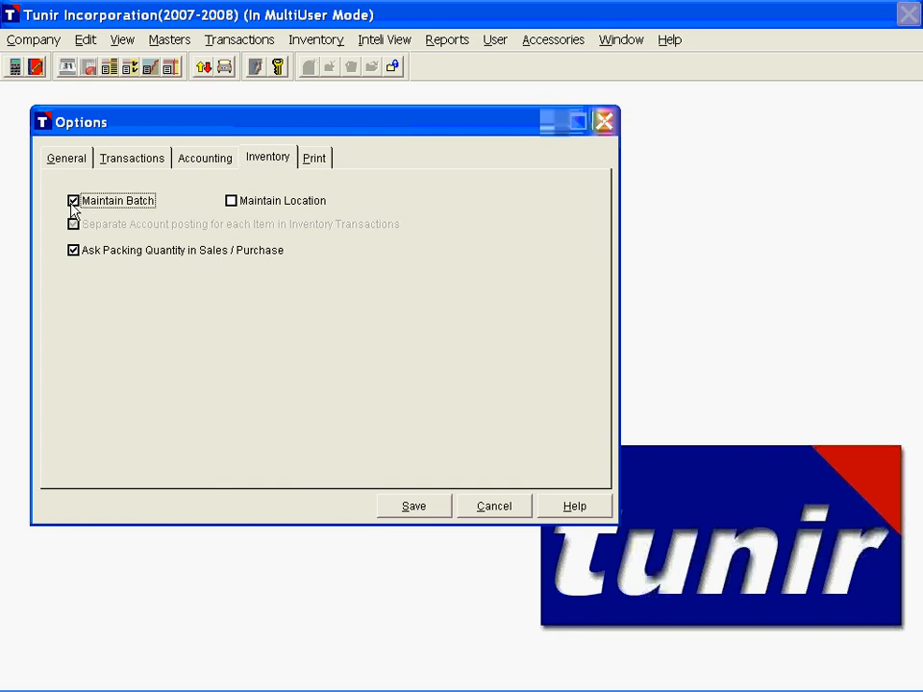
pyautogui.click(240, 212)
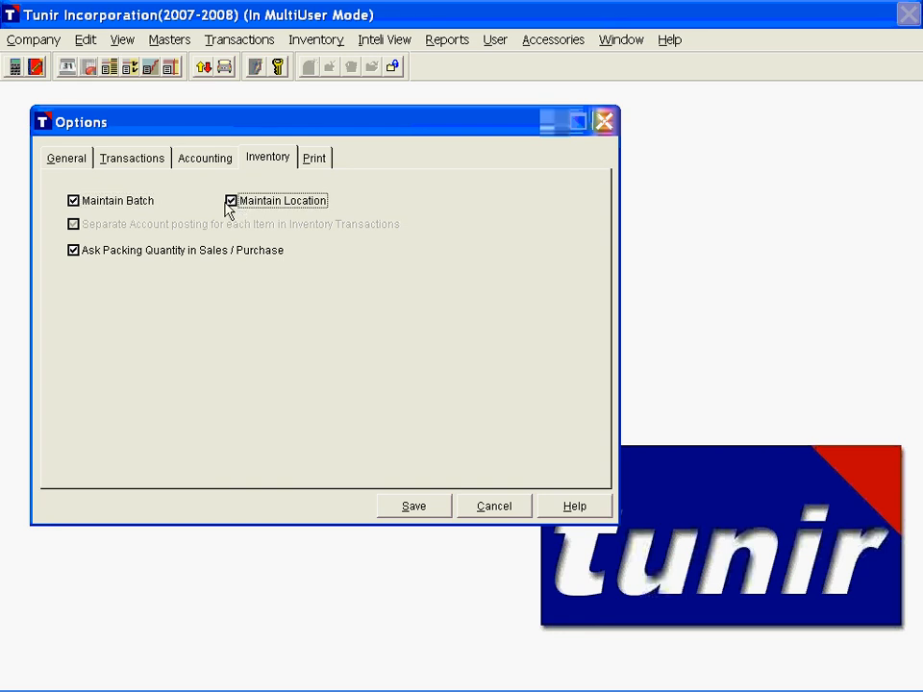
pyautogui.click(231, 204)
# Step: Review the print options for voucher format and plain-paper sales invoices, and save the company options
pyautogui.click(323, 162)
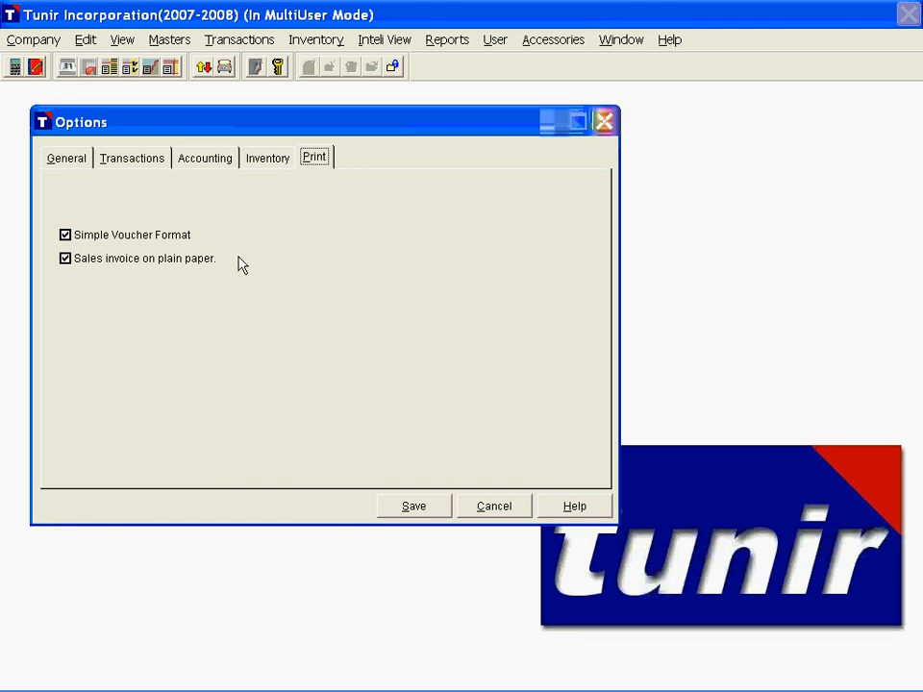
pyautogui.click(433, 515)
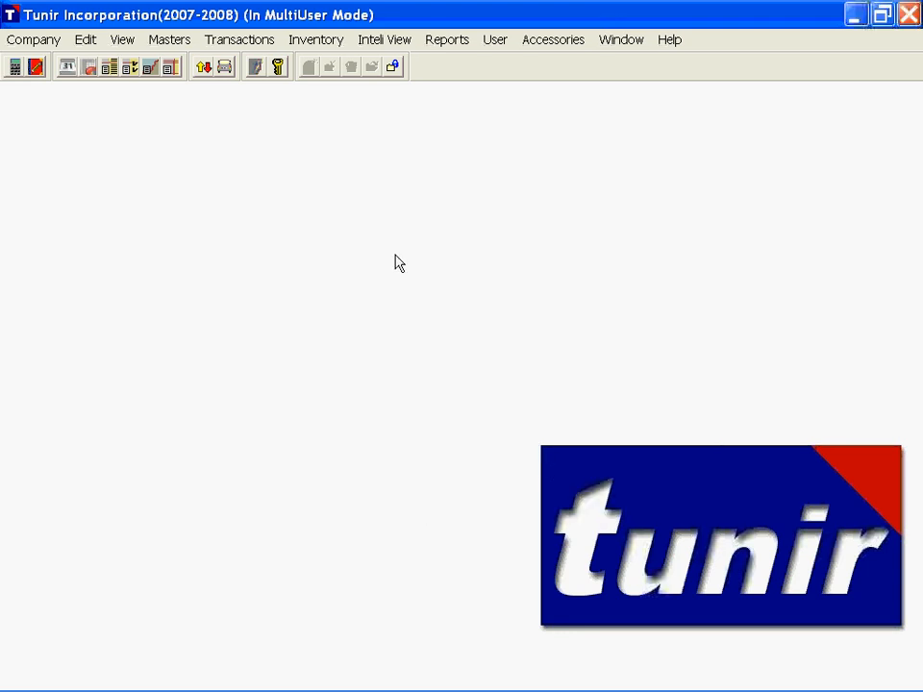
# Step: Open the company's tax configuration and review the sales tax state, VAT dealer types and regular VAT start date, keeping the Regular dealer type
pyautogui.press('alt')
pyautogui.click(30, 43)
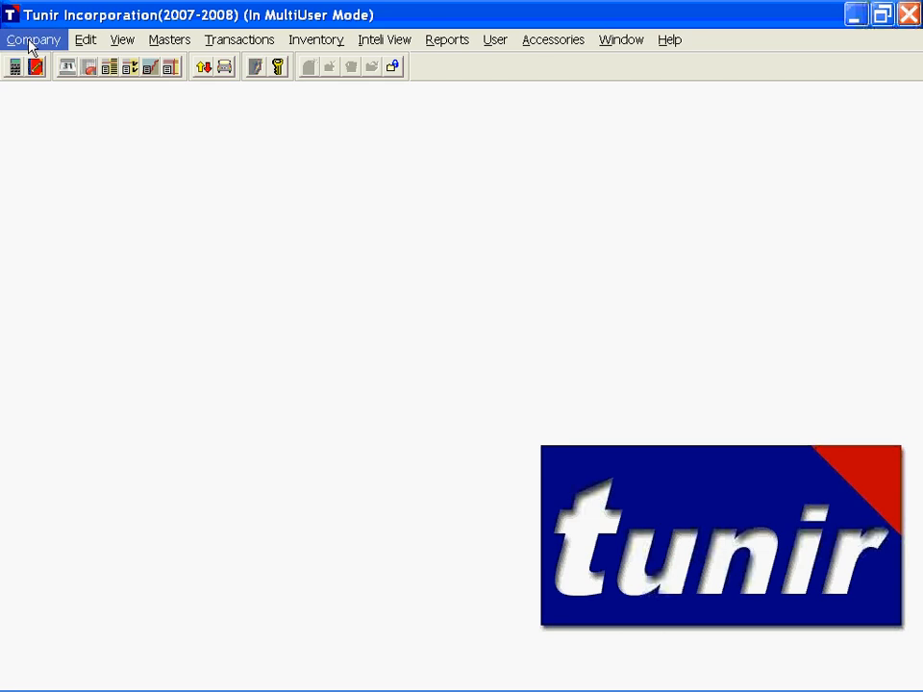
pyautogui.click(30, 43)
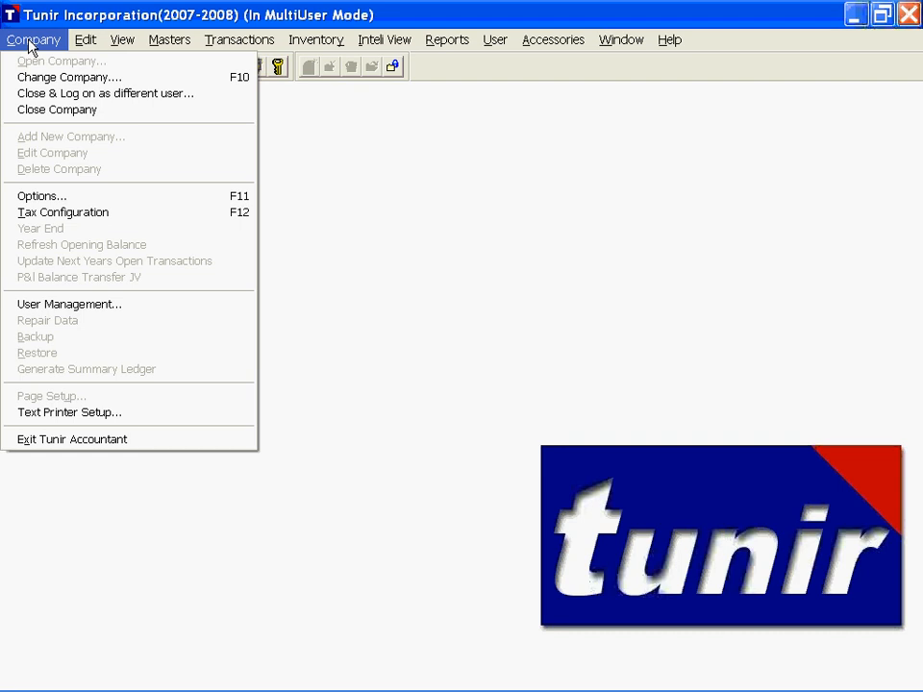
pyautogui.click(243, 216)
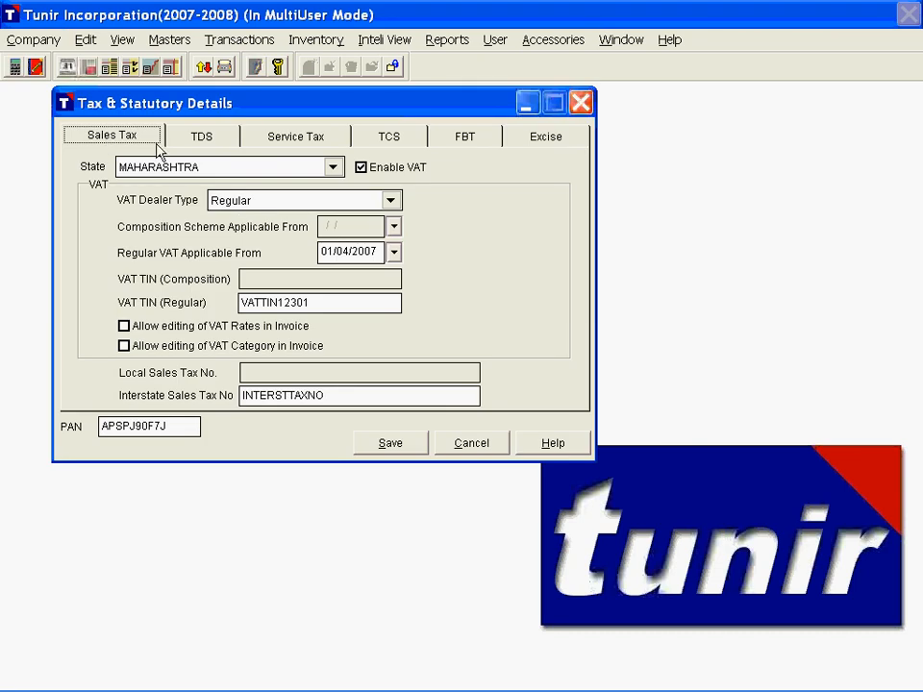
pyautogui.press('Tab')
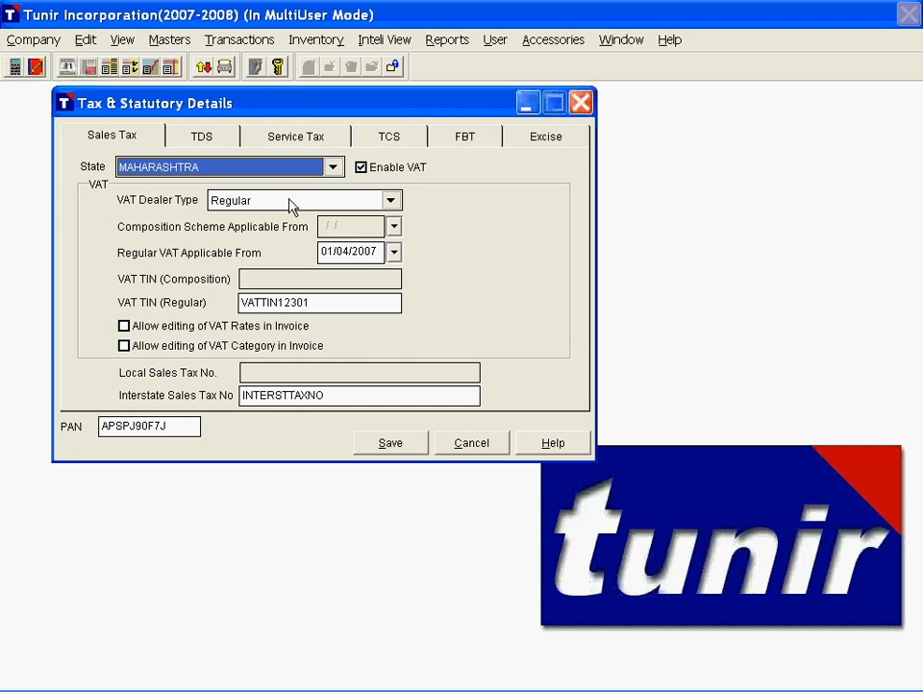
pyautogui.click(341, 202)
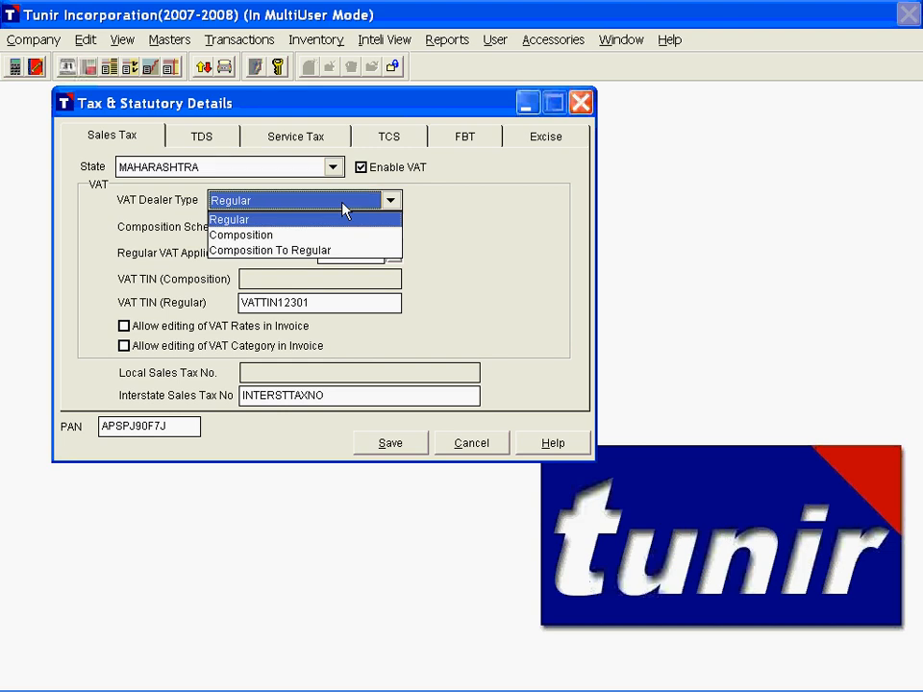
pyautogui.click(251, 221)
pyautogui.click(393, 253)
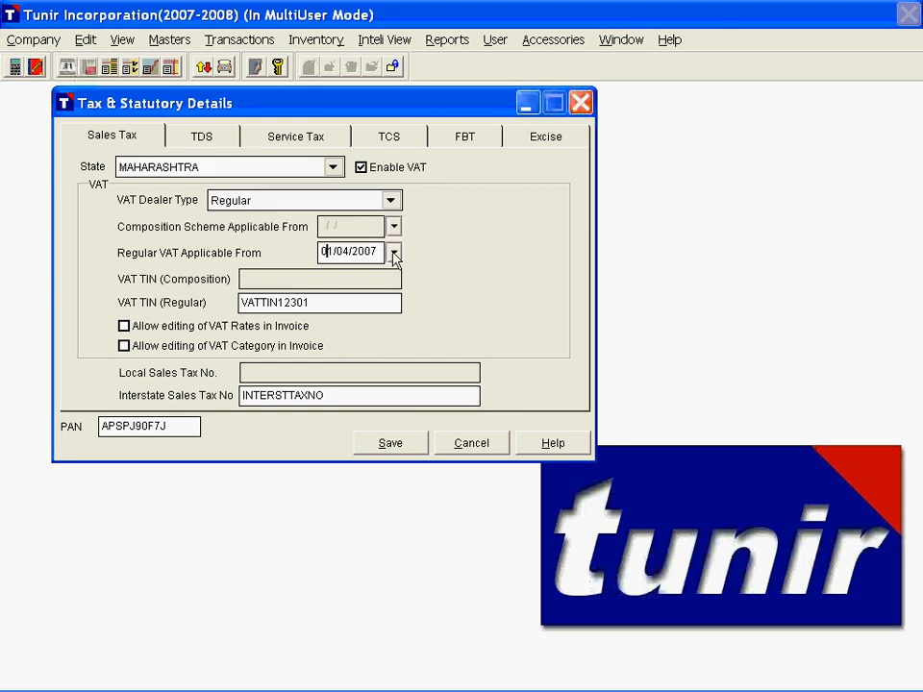
pyautogui.press('Tab')
# Step: Toggle the options for editing VAT rates and VAT category in invoices on and off
pyautogui.click(124, 327)
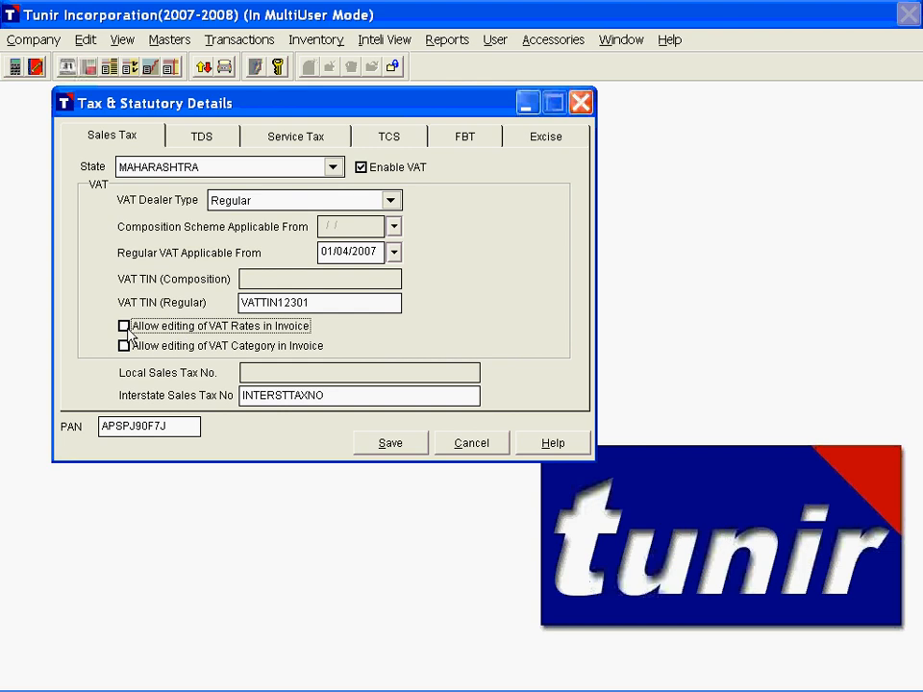
pyautogui.click(125, 329)
pyautogui.click(125, 329)
pyautogui.click(124, 348)
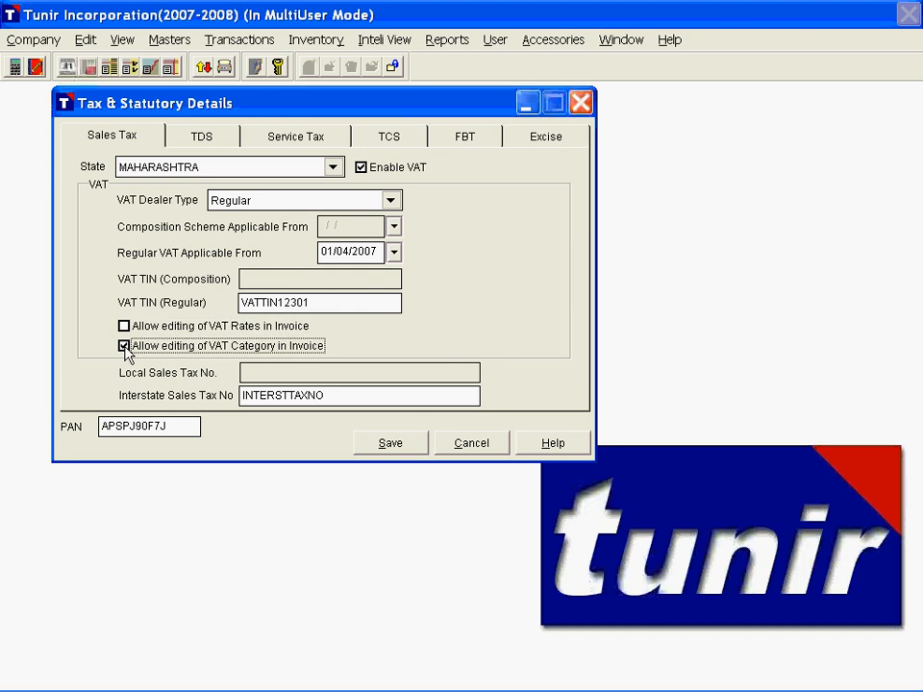
pyautogui.click(125, 349)
# Step: Examine the interstate sales tax number and PAN fields in the tax details
pyautogui.click(248, 395)
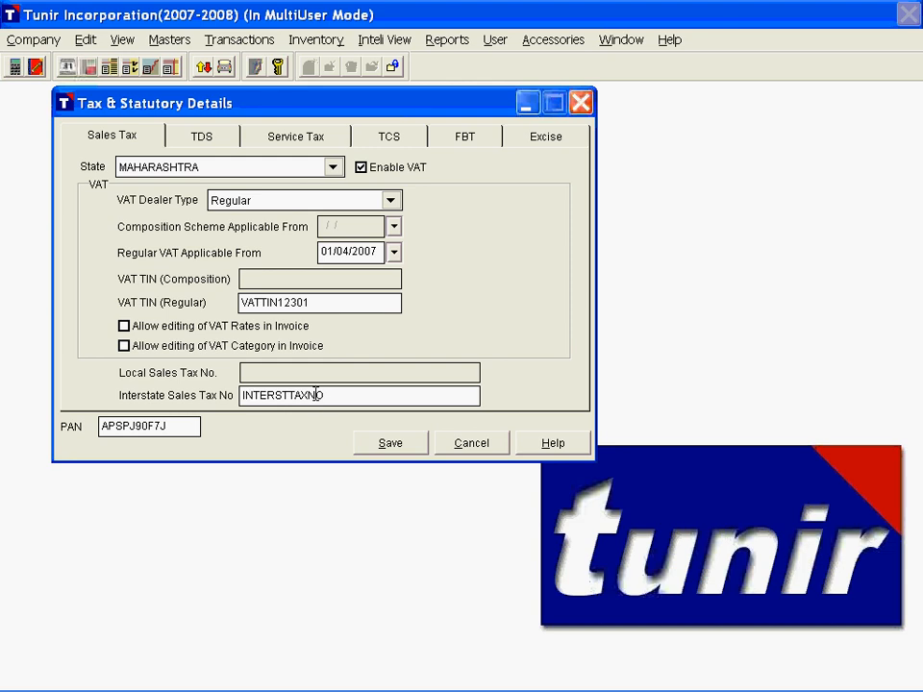
pyautogui.click(132, 426)
pyautogui.moveTo(163, 426); pyautogui.dragTo(108, 428)
pyautogui.click(183, 426)
# Step: Review the TDS basic details, from tax assessment number to responsible person and designation, keeping the deductor type as Corporates
pyautogui.click(202, 139)
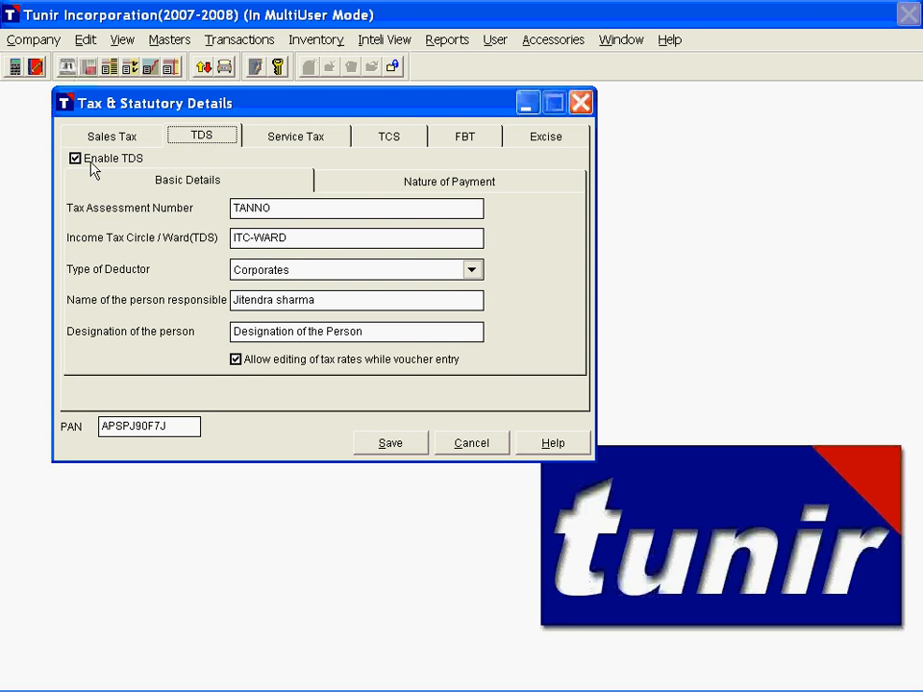
pyautogui.click(276, 208)
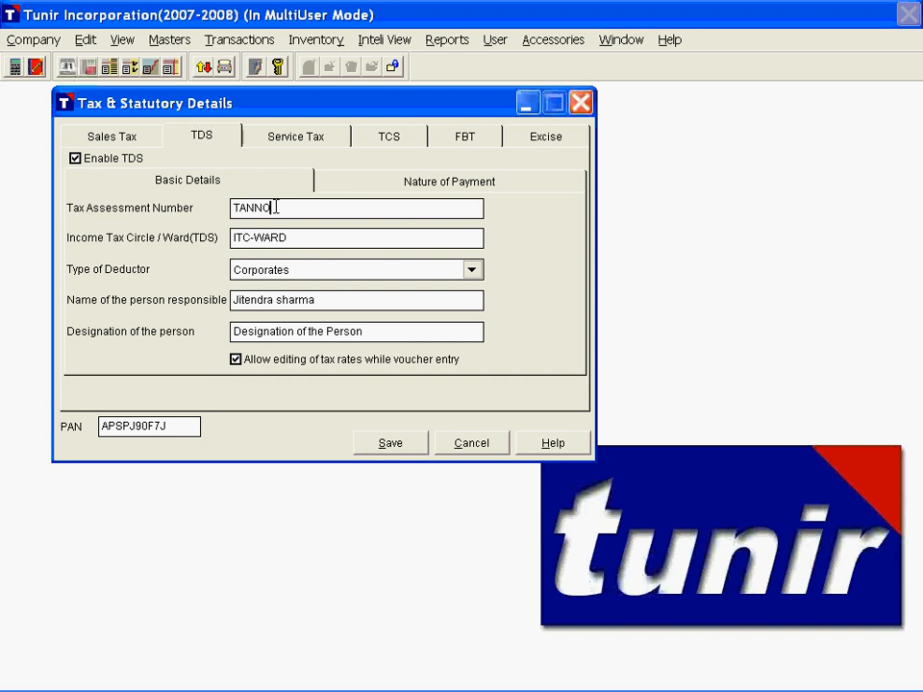
pyautogui.doubleClick(276, 208)
pyautogui.press('Tab')
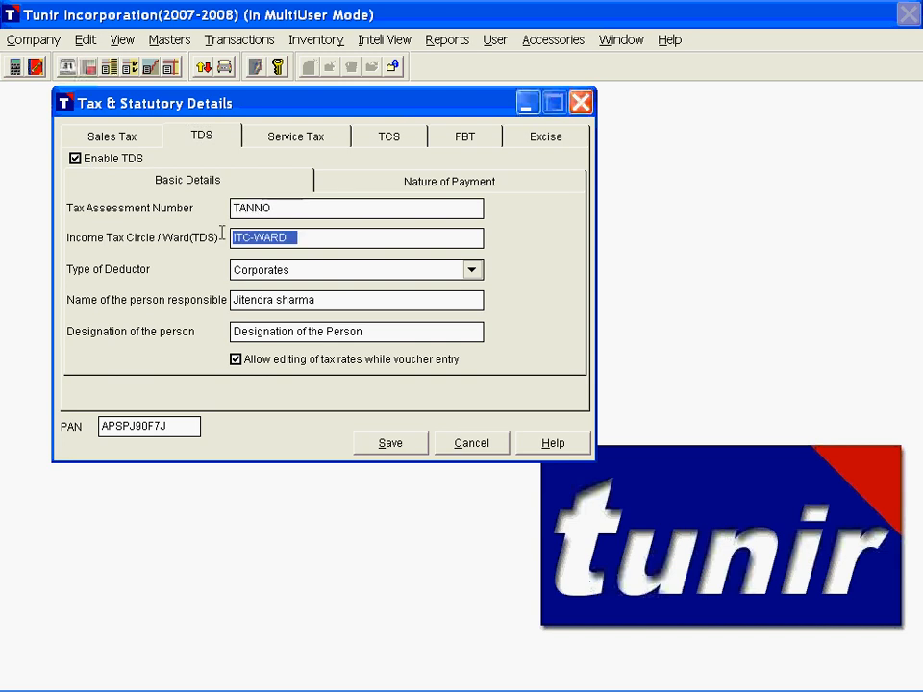
pyautogui.click(299, 272)
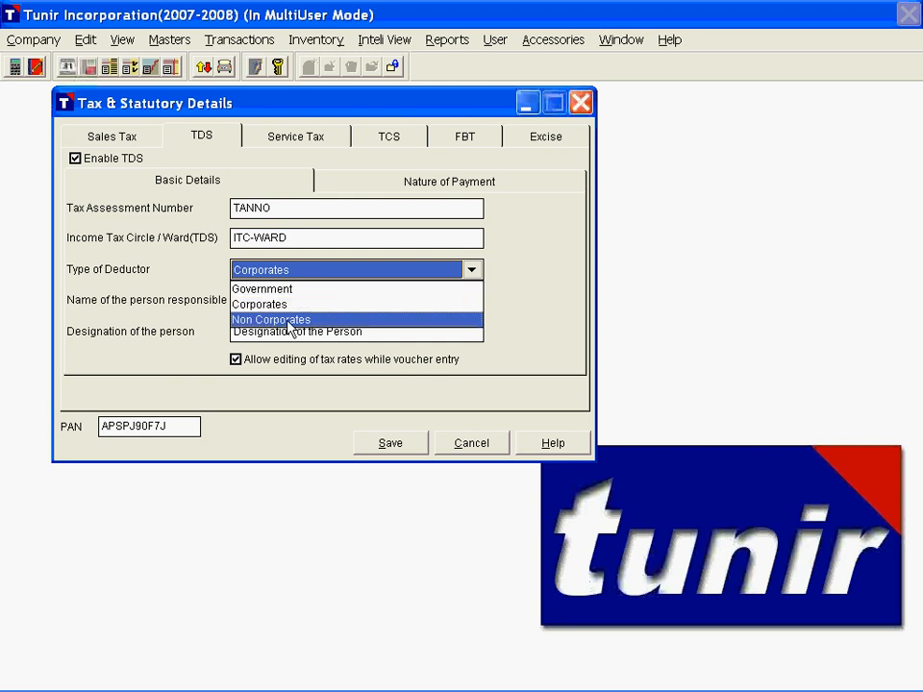
pyautogui.click(287, 304)
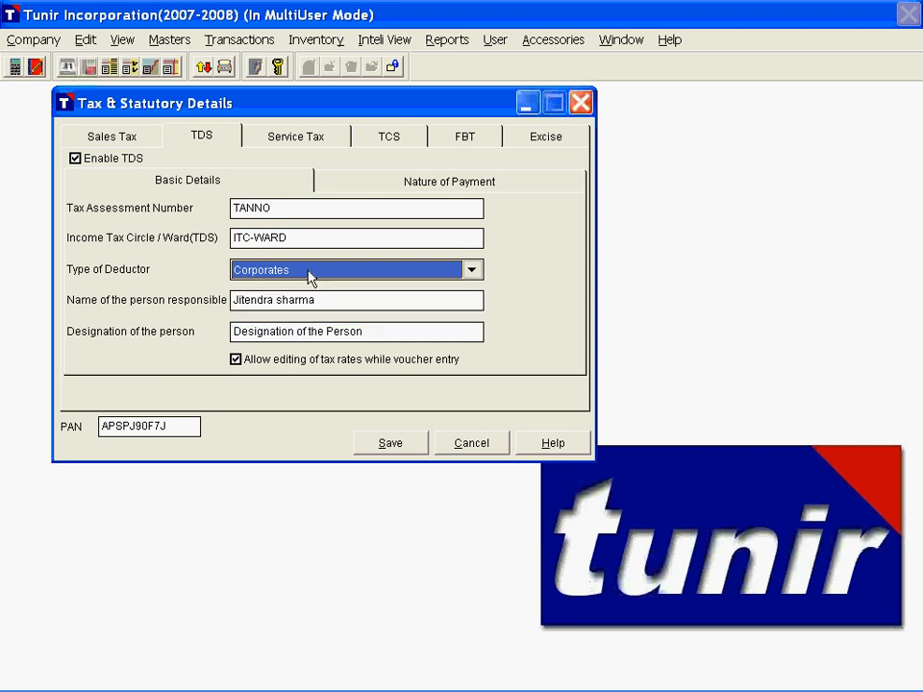
pyautogui.click(340, 304)
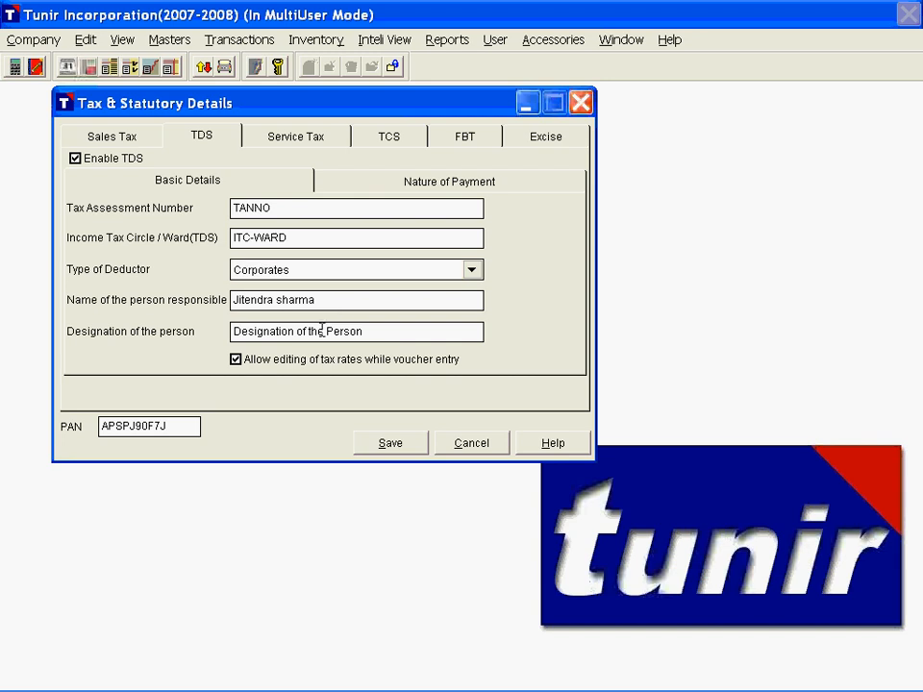
pyautogui.click(260, 330)
# Step: Browse the TDS natures of payment and disable Ignore TDS Exemption Limit for Commission or Brokerage
pyautogui.click(355, 181)
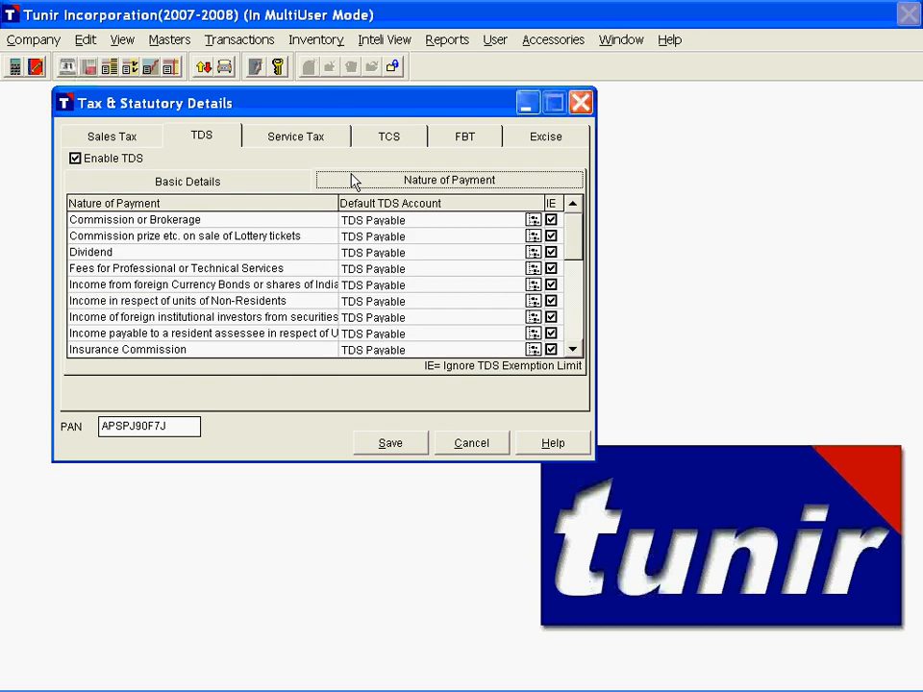
pyautogui.click(575, 353)
pyautogui.click(572, 206)
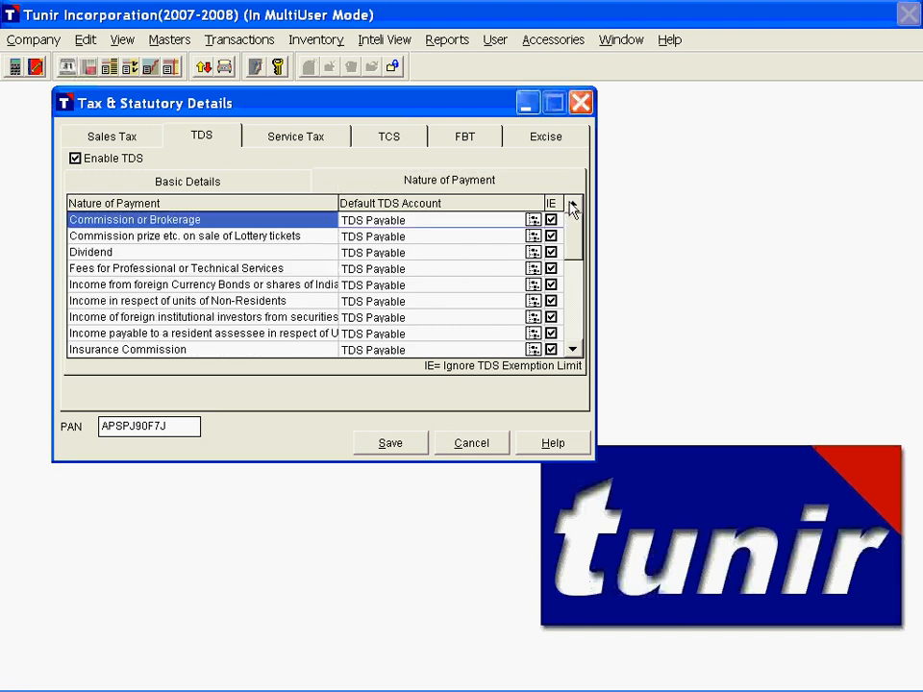
pyautogui.click(551, 221)
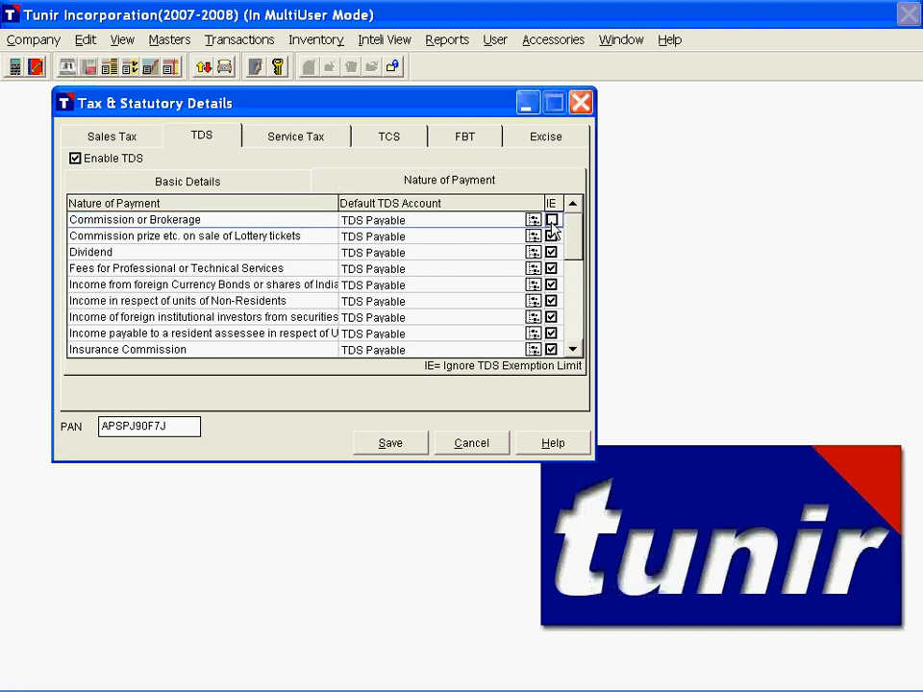
# Step: Re-enable Ignore TDS Exemption Limit for Commission or Brokerage, keep TDS Payable as the lottery commission's default account, and save the tax details
pyautogui.click(551, 220)
pyautogui.click(355, 241)
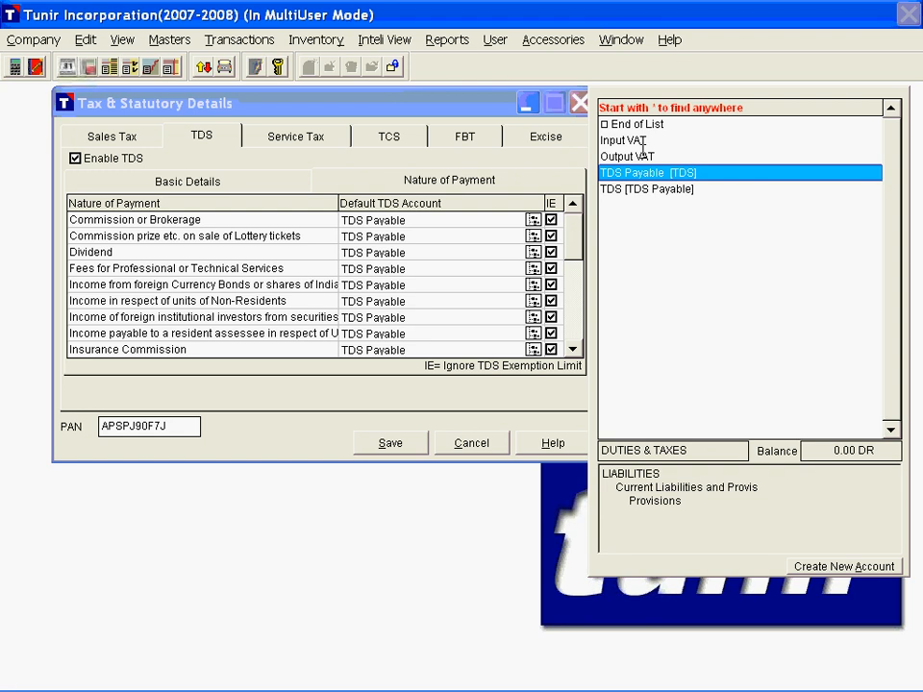
pyautogui.press('Return')
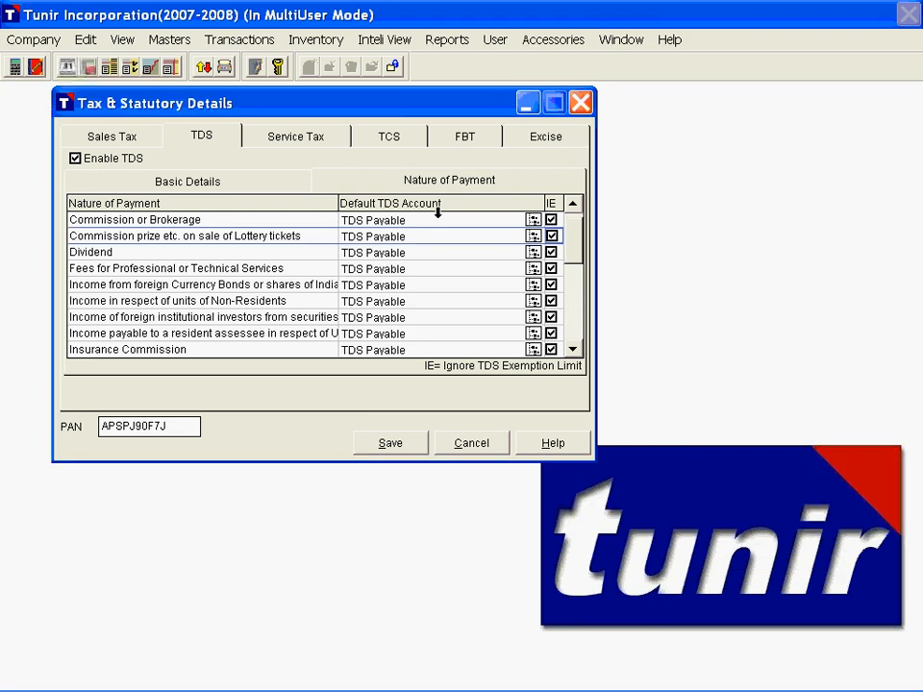
pyautogui.click(395, 445)
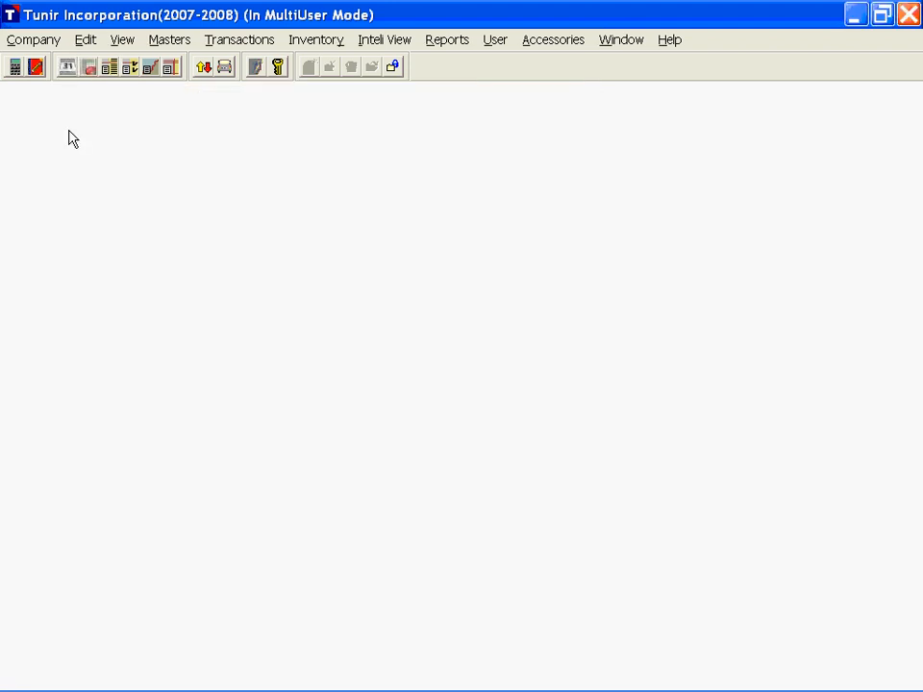
# Step: Add a new user in User Management and enter the user's short name and full name
pyautogui.click(12, 44)
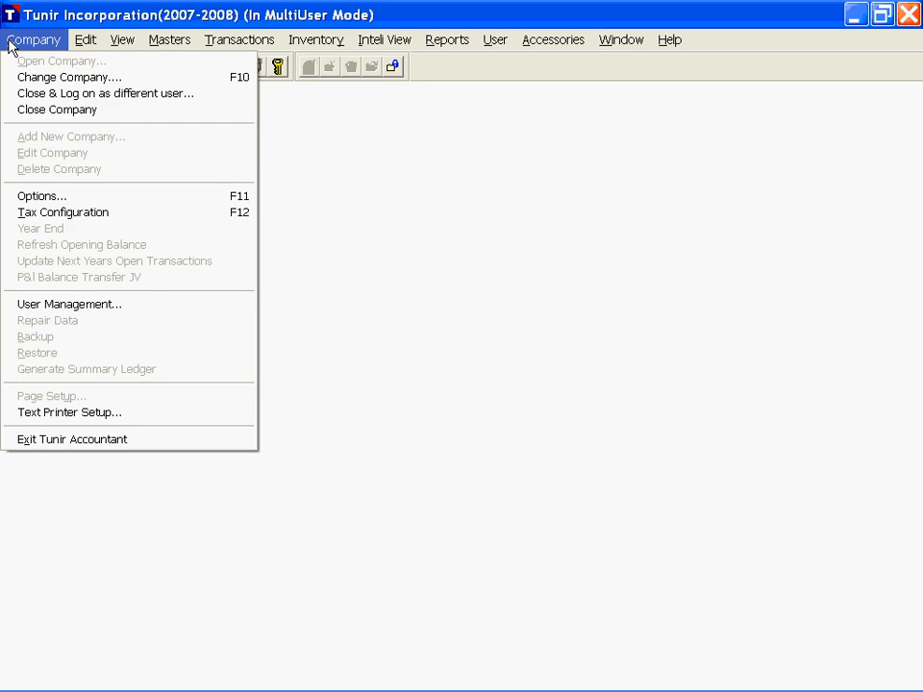
pyautogui.click(88, 306)
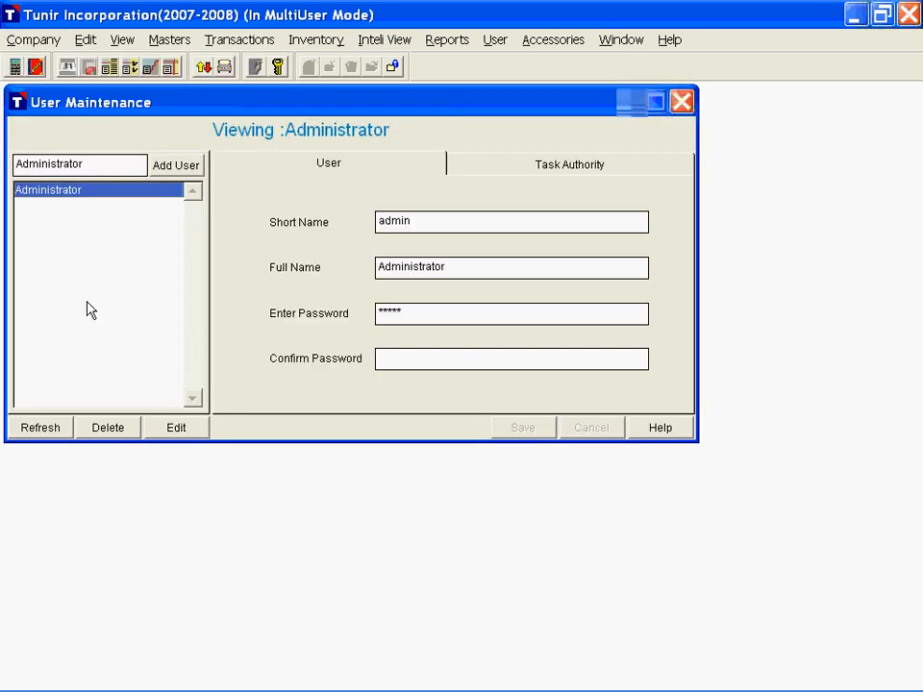
pyautogui.click(182, 173)
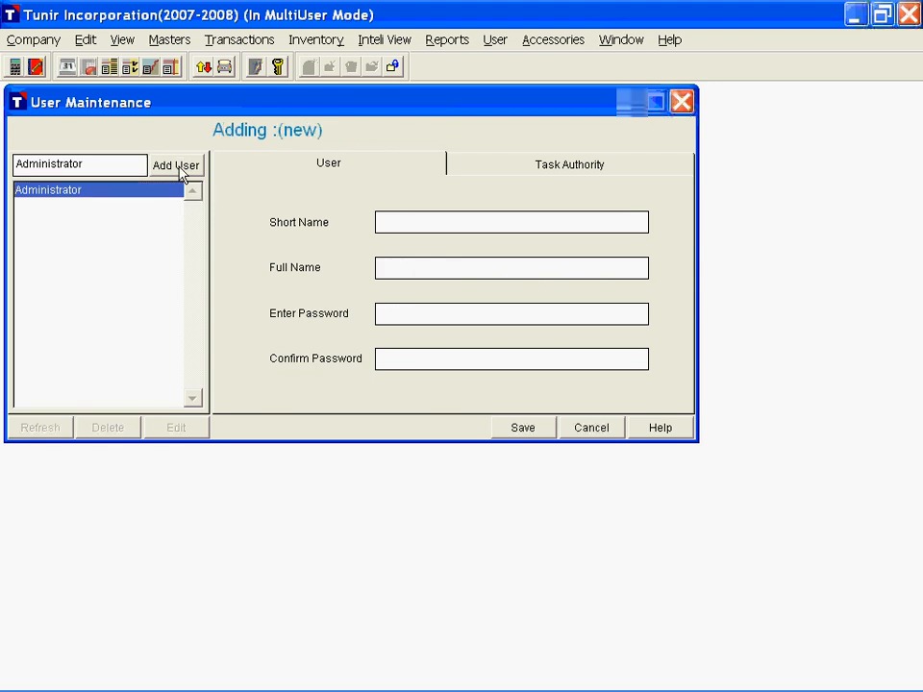
pyautogui.write('jitendra')
pyautogui.press('Tab')
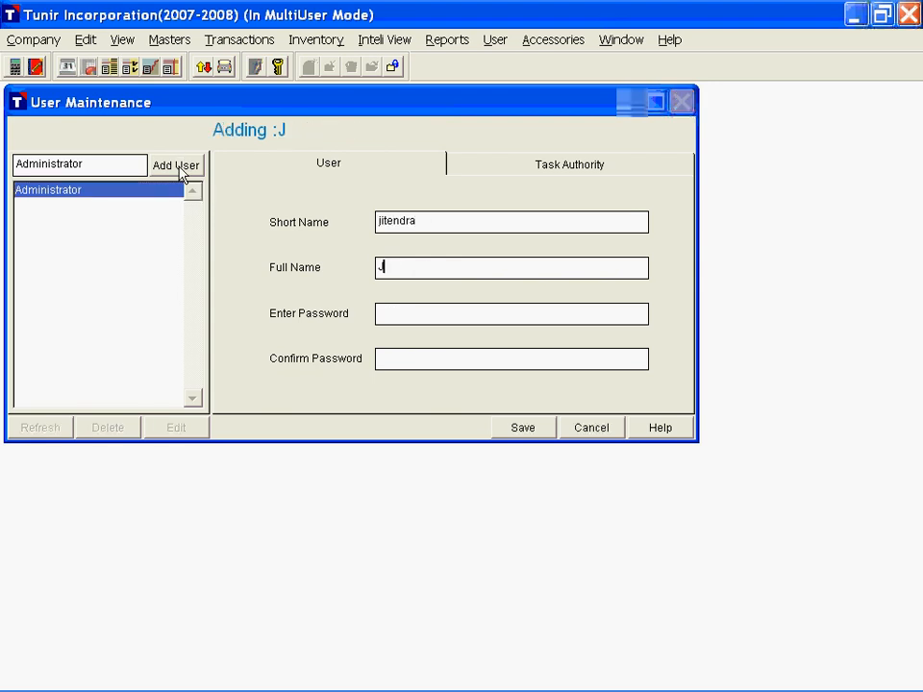
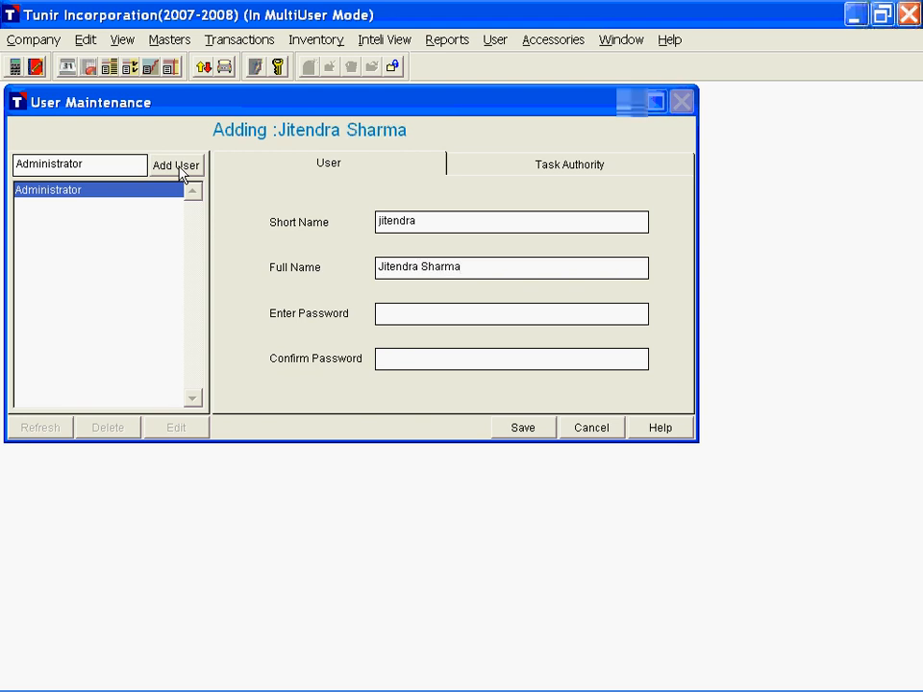
# Step: Enter and confirm the new user's password
pyautogui.press('Tab')
pyautogui.write('******')
pyautogui.press('Tab')
pyautogui.write('******')
# Step: Give the new user access to Tunir Incorporation and authorise all tasks in its task list
pyautogui.click(548, 170)
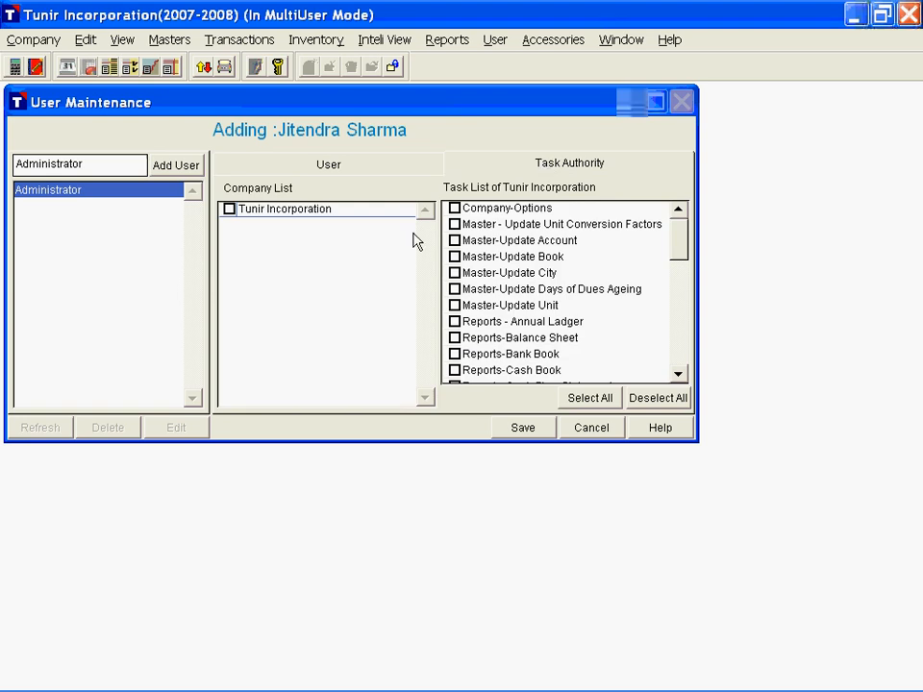
pyautogui.click(230, 210)
pyautogui.click(455, 209)
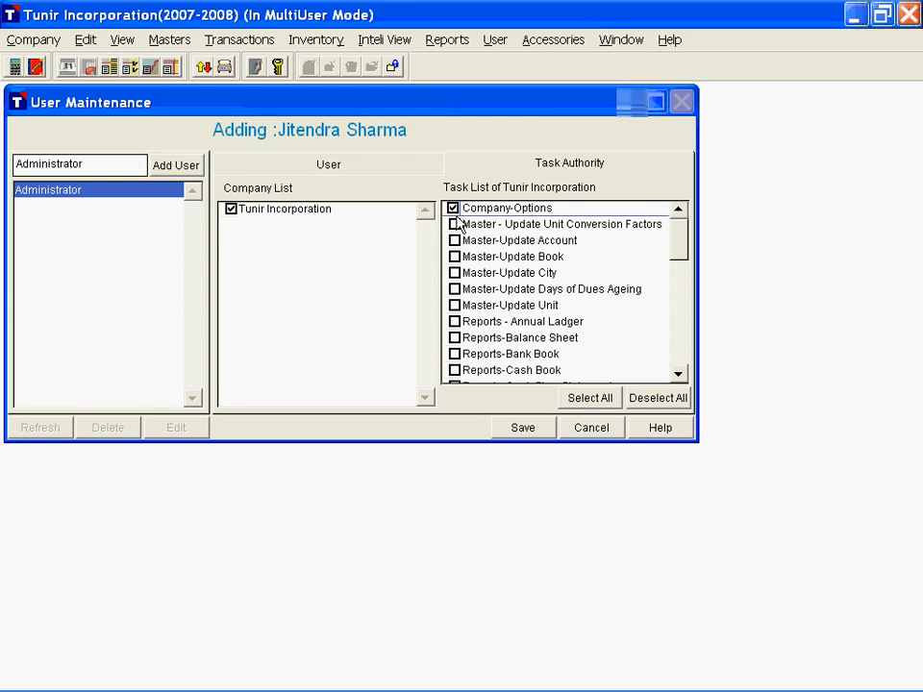
pyautogui.click(455, 241)
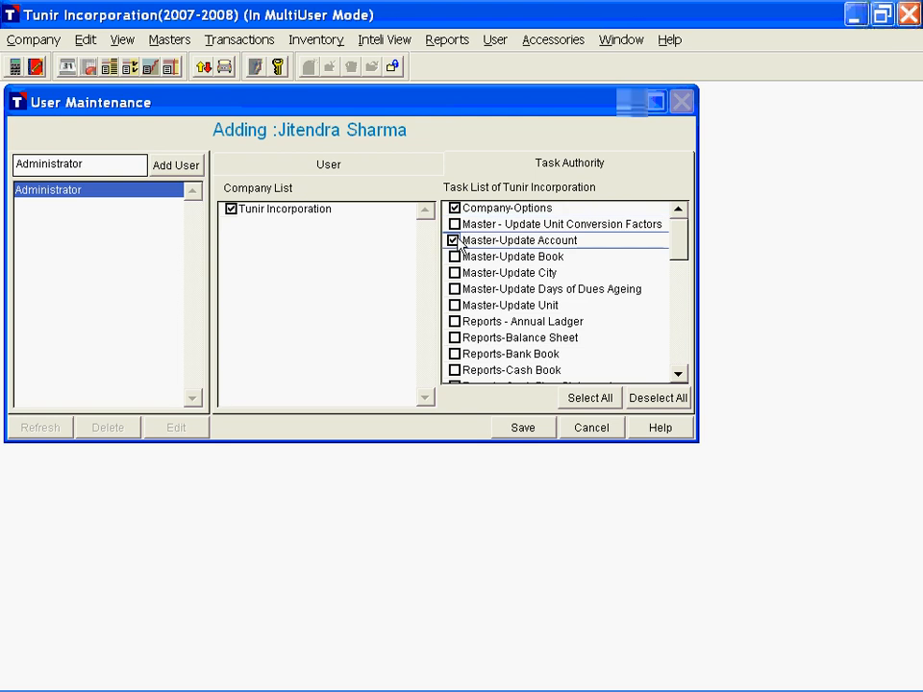
pyautogui.click(602, 399)
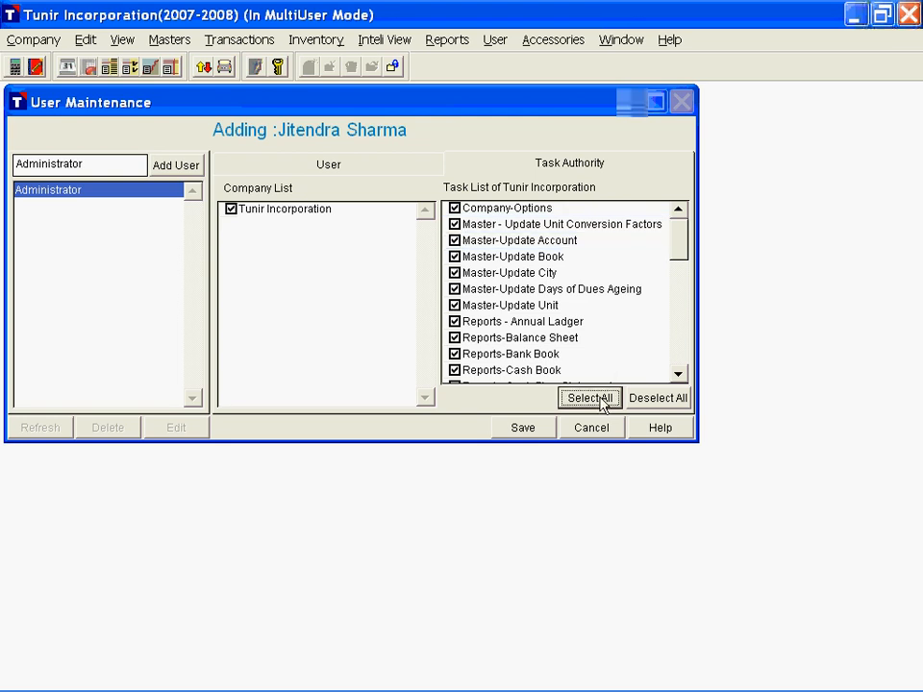
# Step: Examine the authorised tasks, from company options and master updates through reports to journal voucher deletion and editing
pyautogui.click(552, 214)
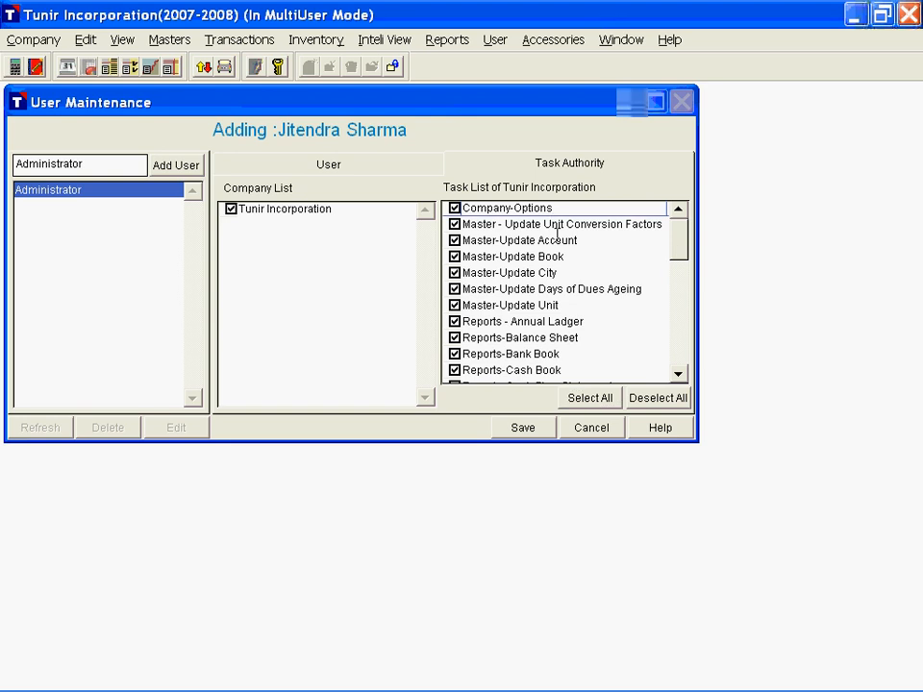
pyautogui.click(550, 241)
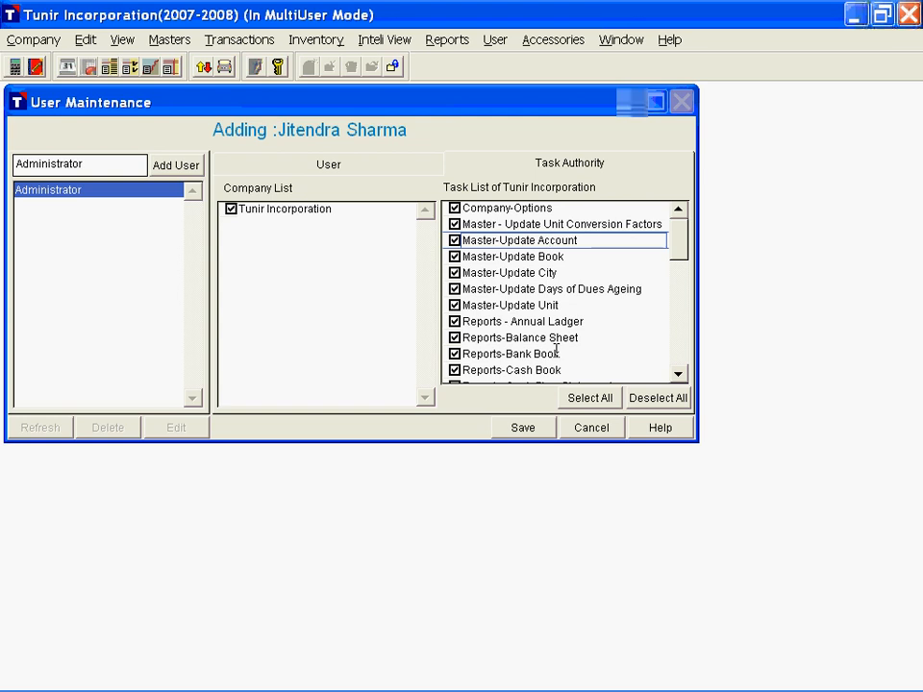
pyautogui.scroll(-1, 556, 350)
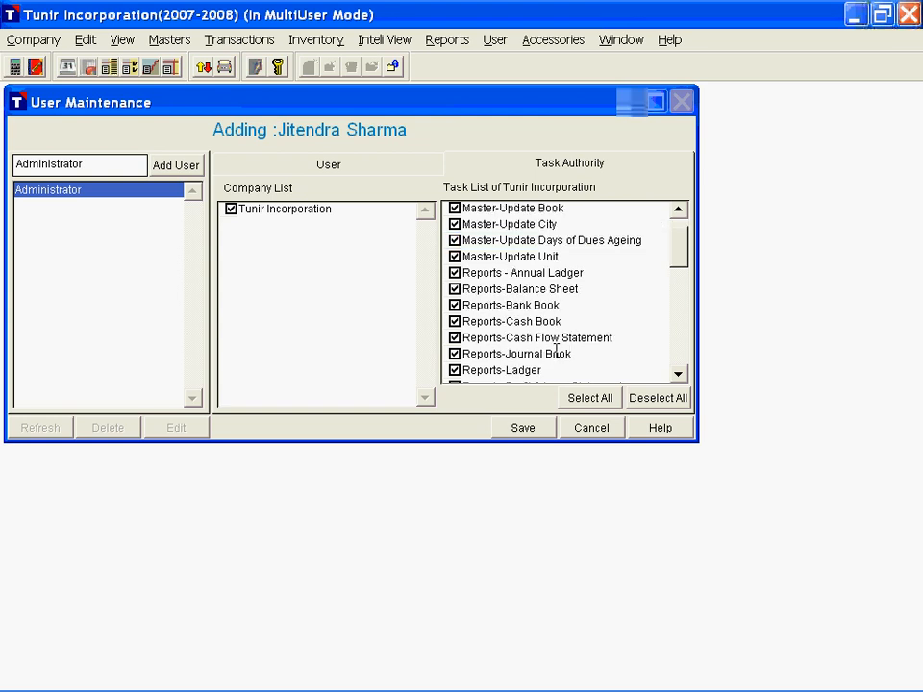
pyautogui.scroll(1, 556, 350)
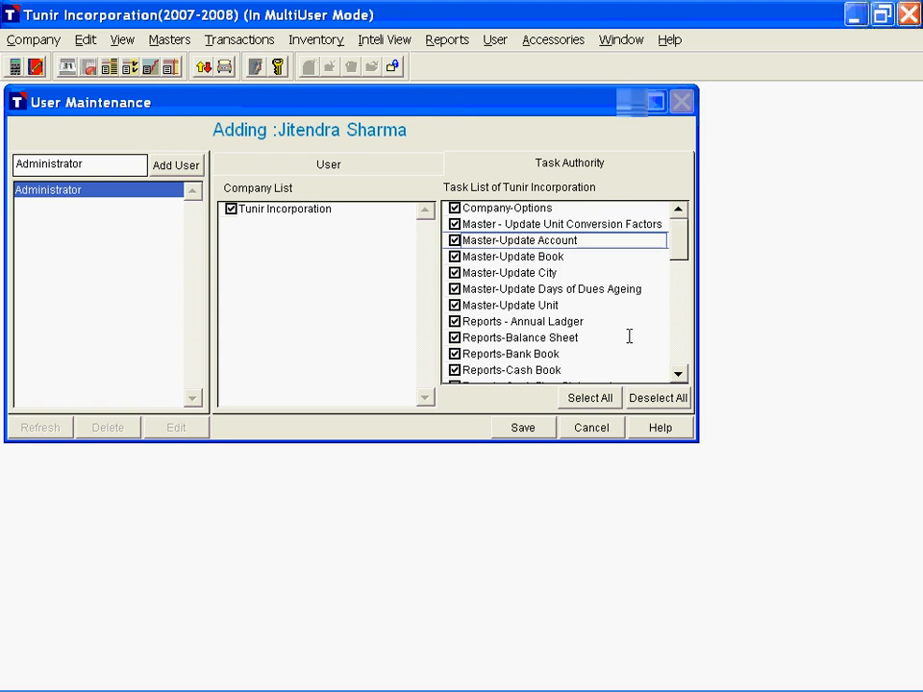
pyautogui.scroll(-3, 629, 336)
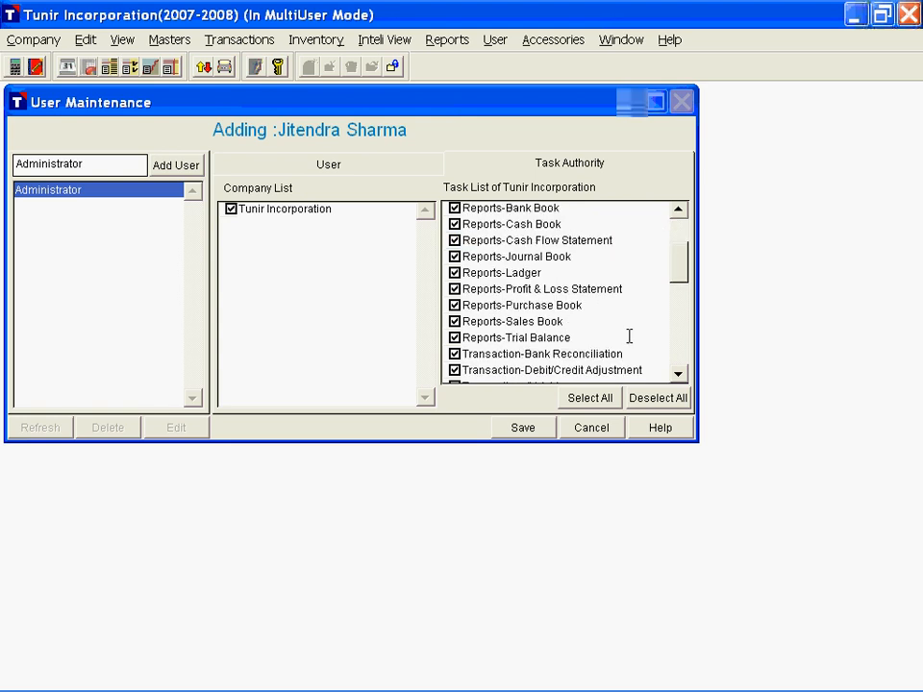
pyautogui.scroll(-1, 629, 335)
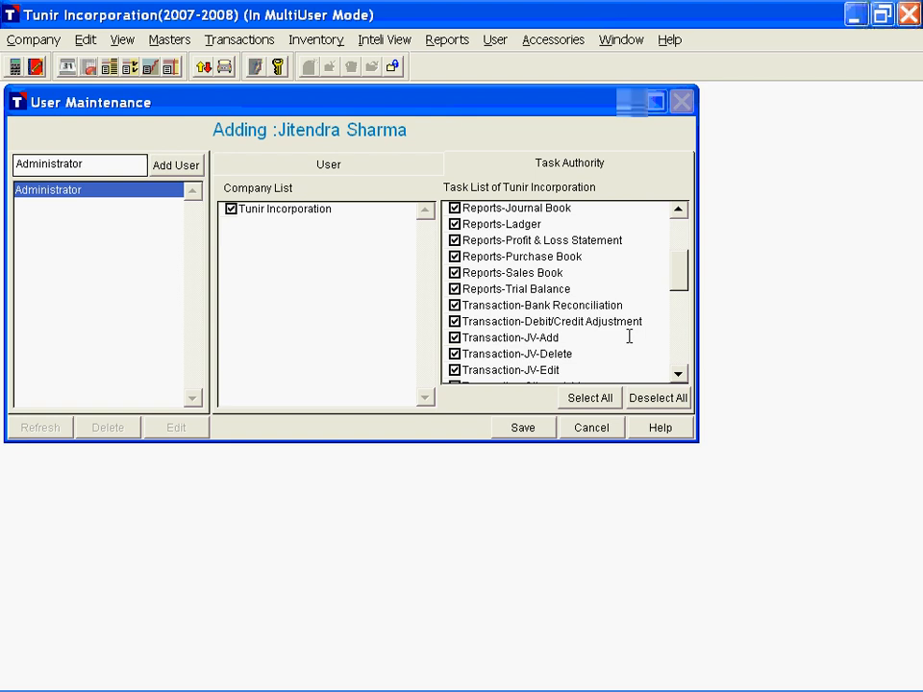
pyautogui.click(547, 355)
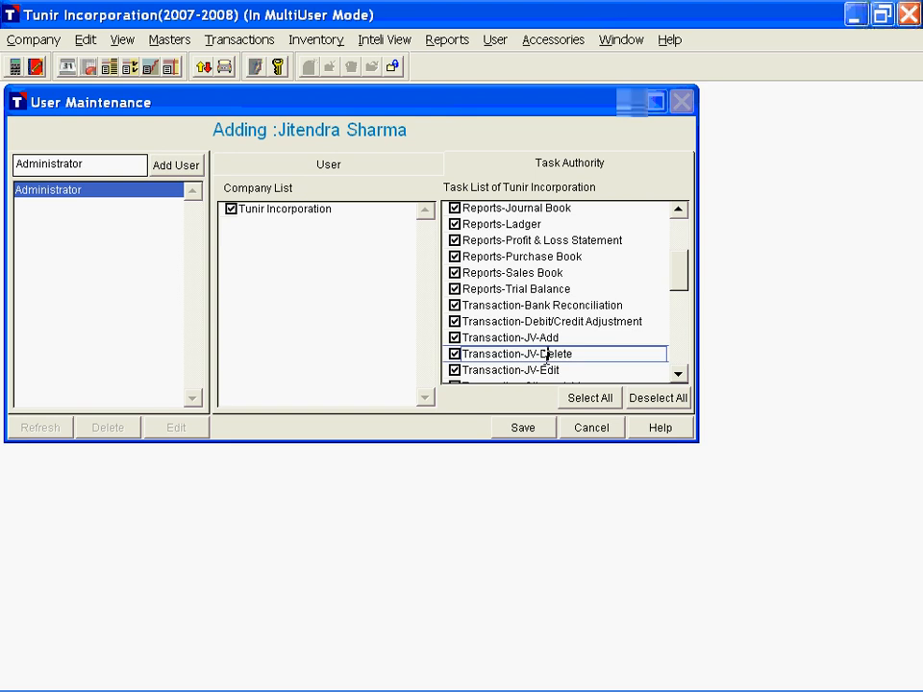
pyautogui.click(548, 368)
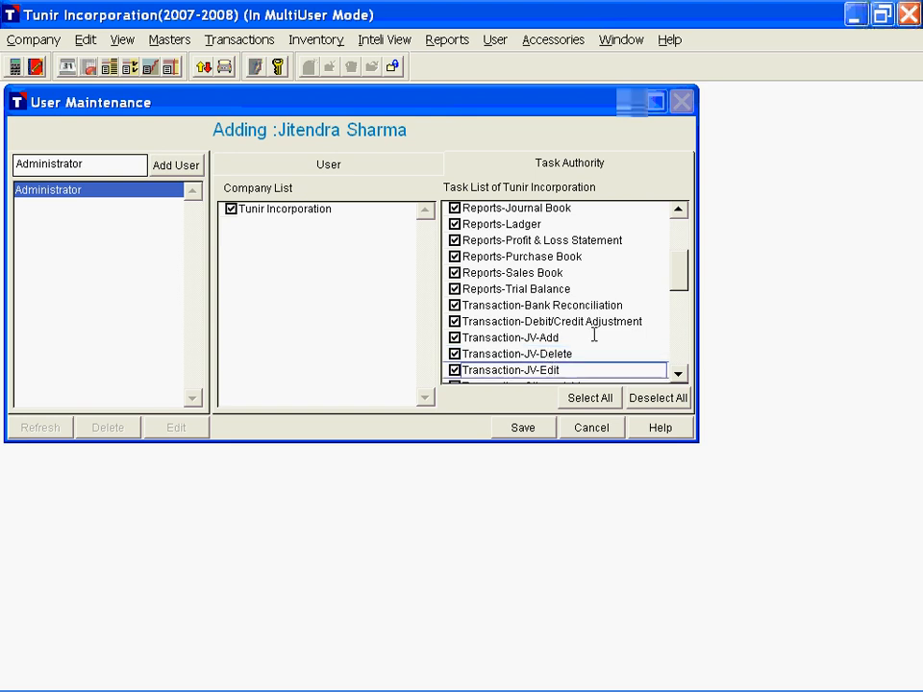
# Step: Revoke the new user's authority for Reports-Profit & Loss Statement, Reports-Trial Balance and Transaction-Bank Reconciliation
pyautogui.click(526, 254)
pyautogui.click(528, 241)
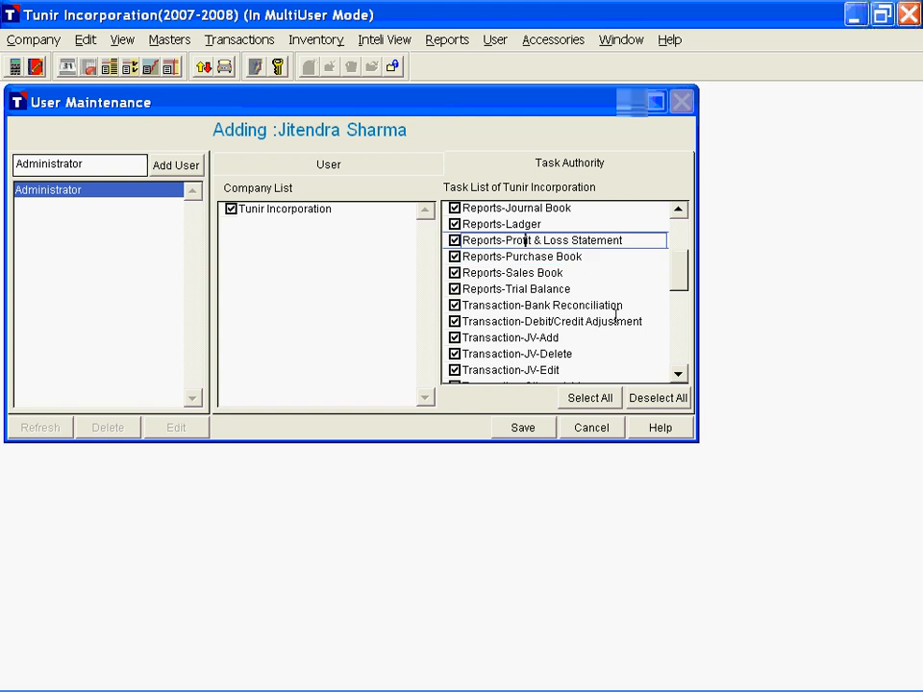
pyautogui.click(454, 241)
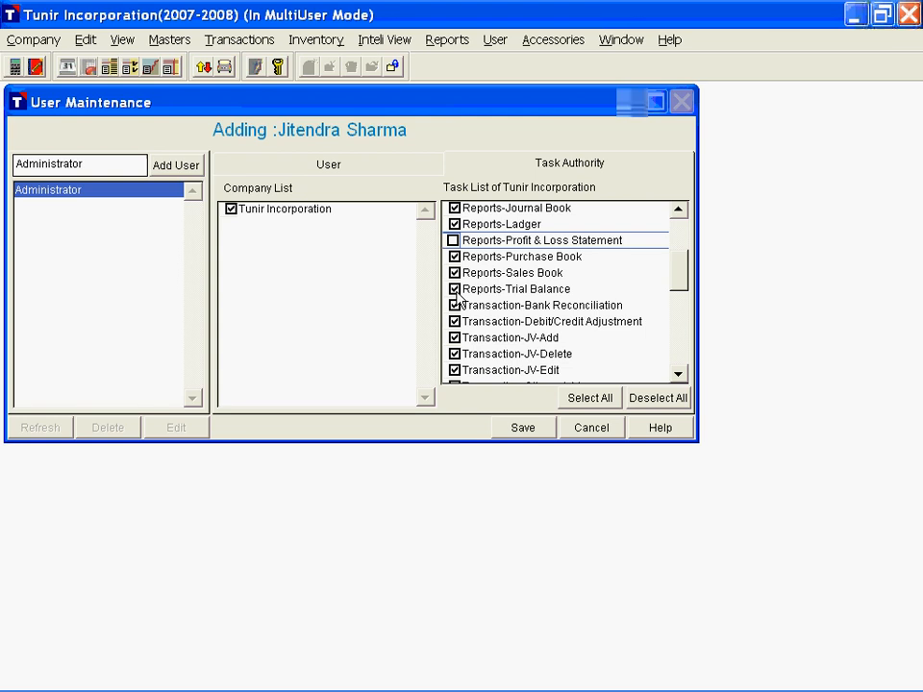
pyautogui.click(454, 289)
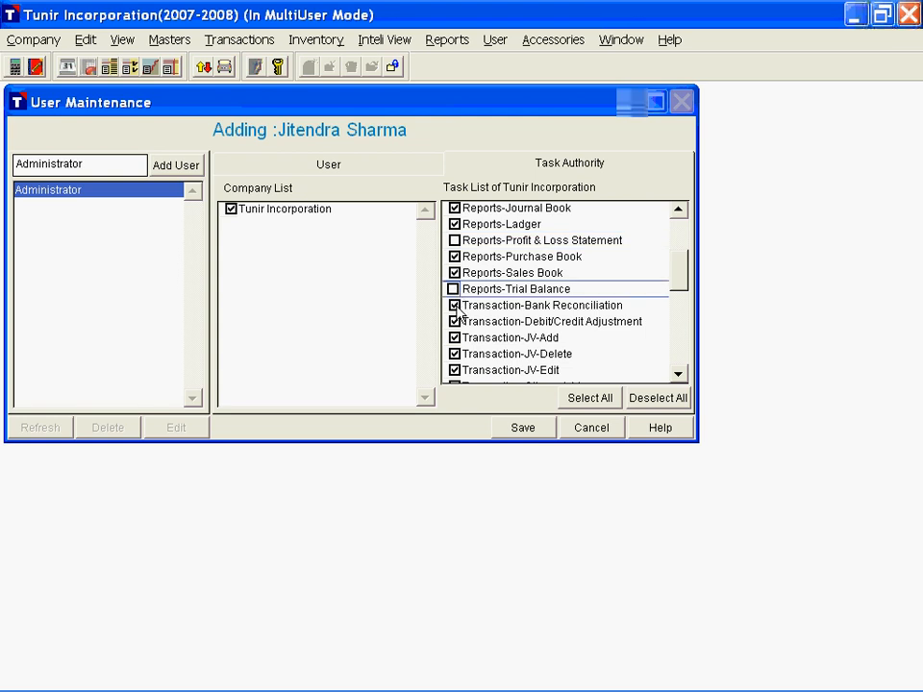
pyautogui.click(455, 305)
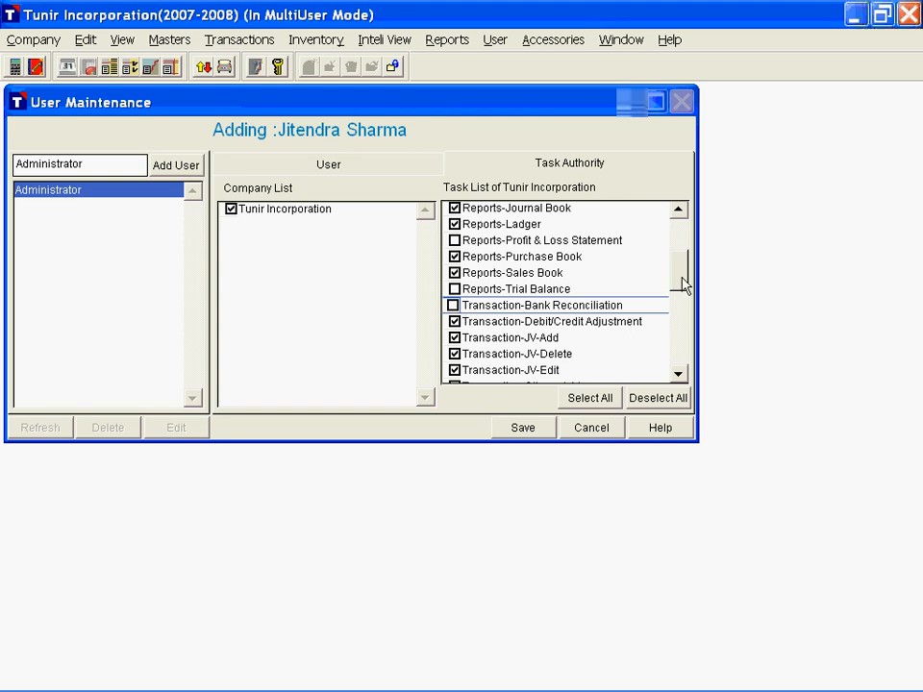
# Step: Examine the separate add, edit and delete authorities for JV, Payment and Others transactions
pyautogui.moveTo(684, 284); pyautogui.dragTo(682, 301)
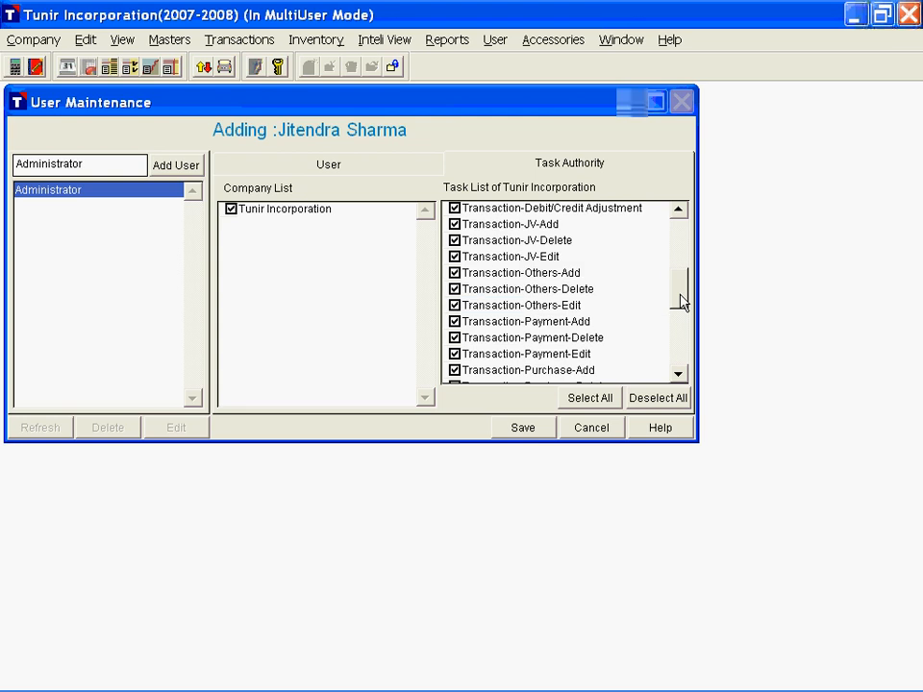
pyautogui.click(537, 225)
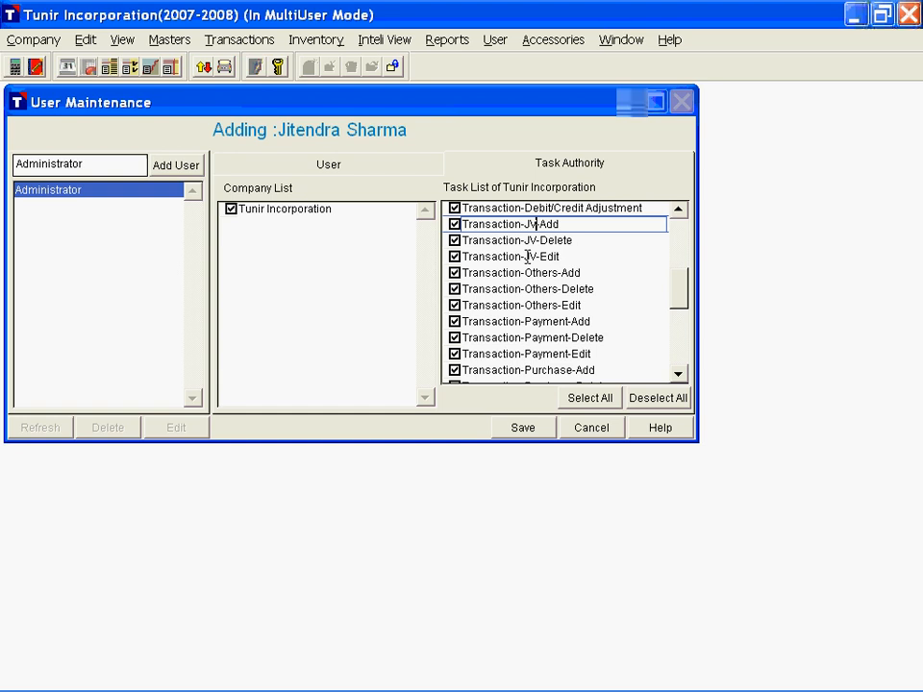
pyautogui.click(527, 257)
pyautogui.click(588, 243)
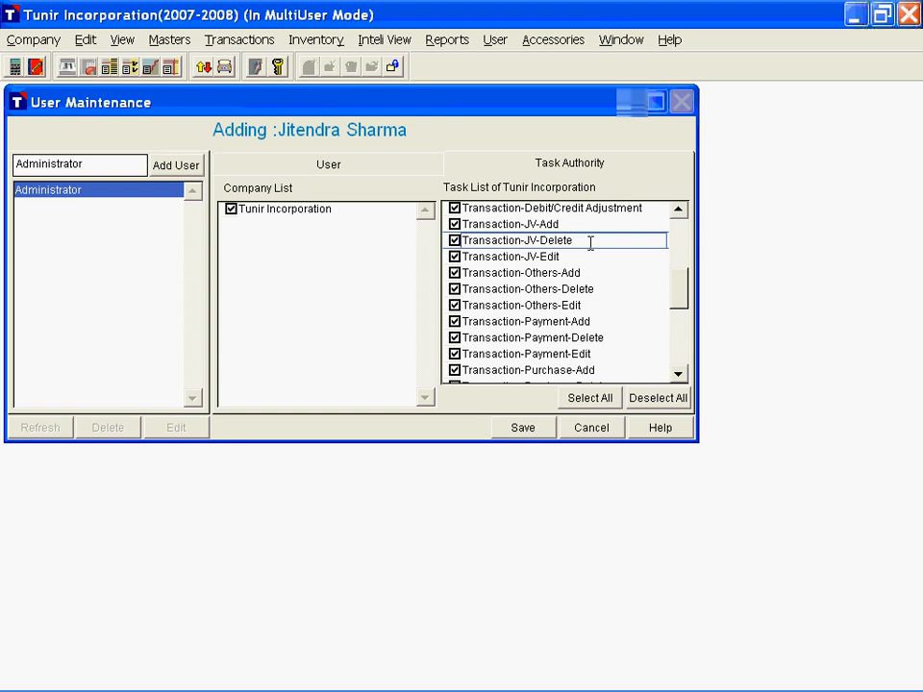
pyautogui.click(542, 354)
pyautogui.click(535, 324)
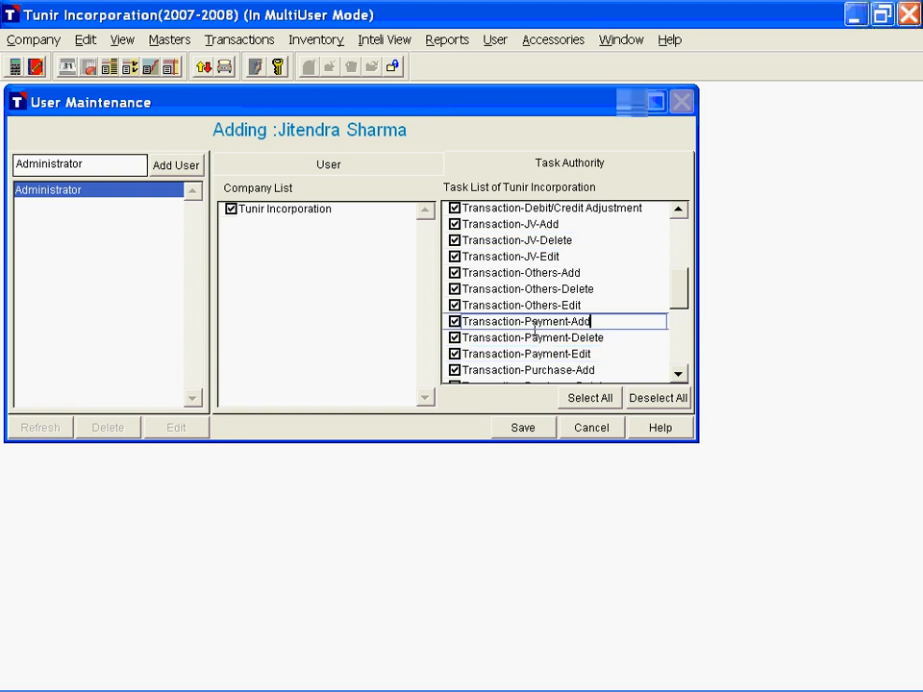
pyautogui.click(543, 274)
pyautogui.click(551, 304)
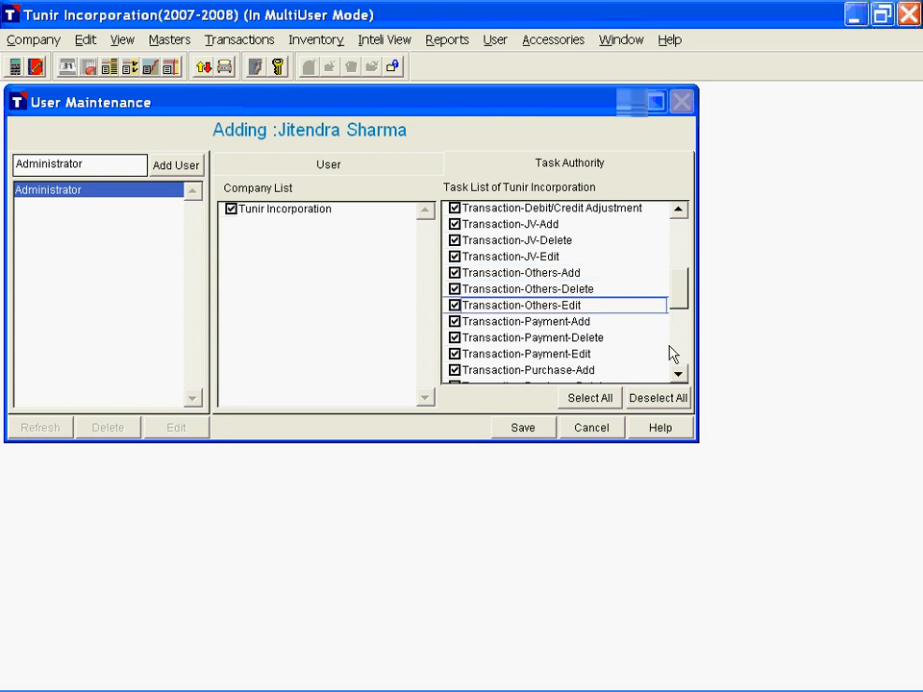
# Step: Save the new user, view the saved user record, and close User Maintenance
pyautogui.click(531, 435)
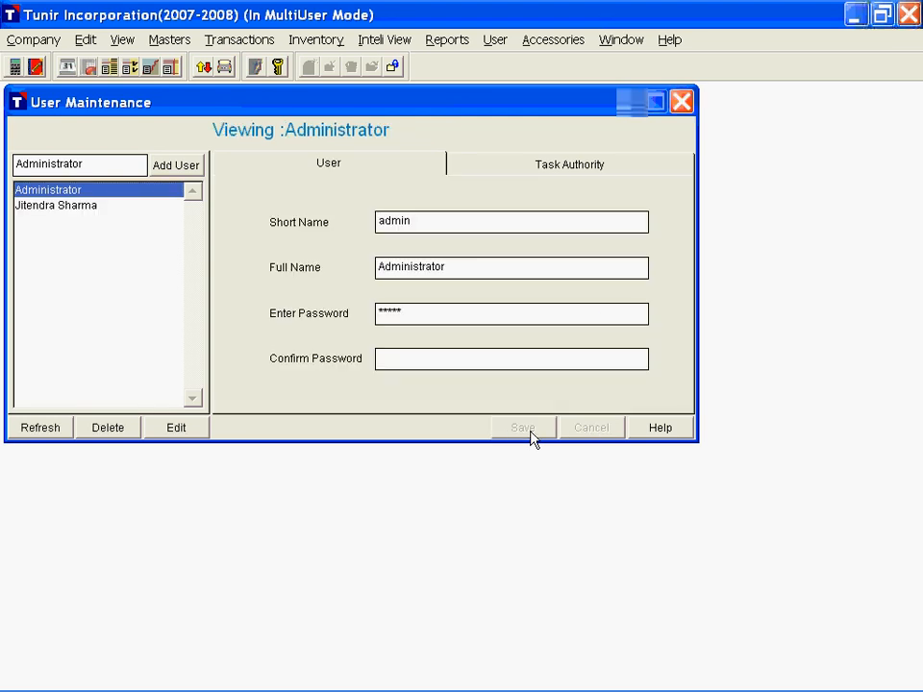
pyautogui.click(70, 204)
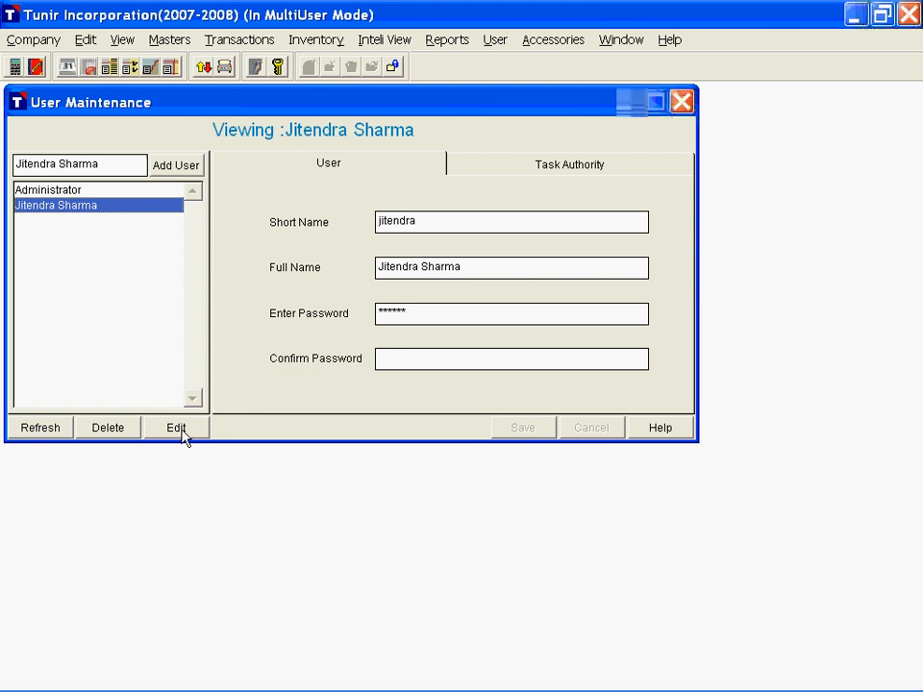
pyautogui.click(682, 103)
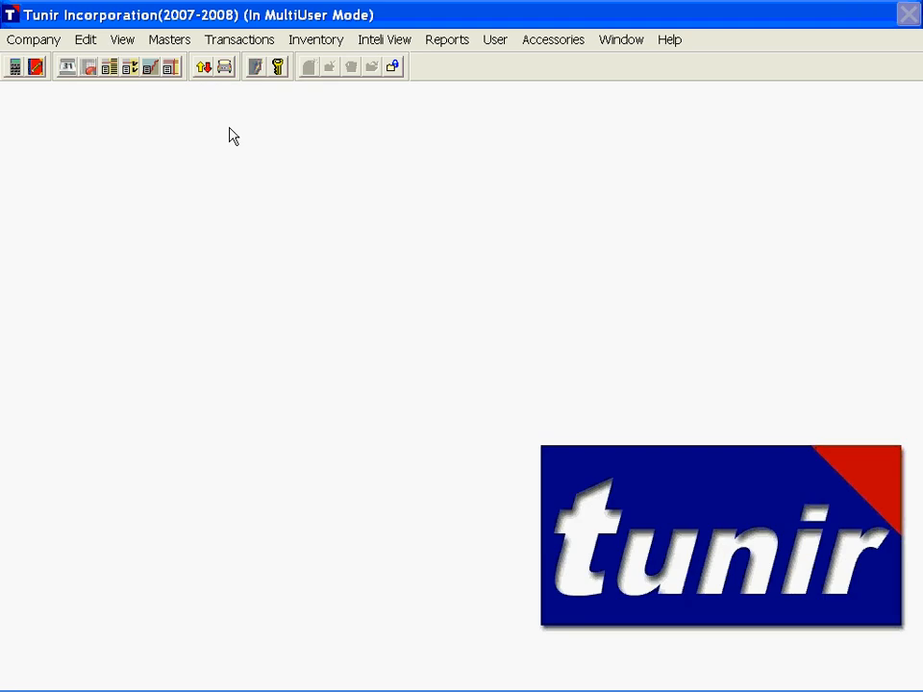
# Step: Start a new account in the account masters with the name State Bank of India and the alias SBI
pyautogui.click(169, 42)
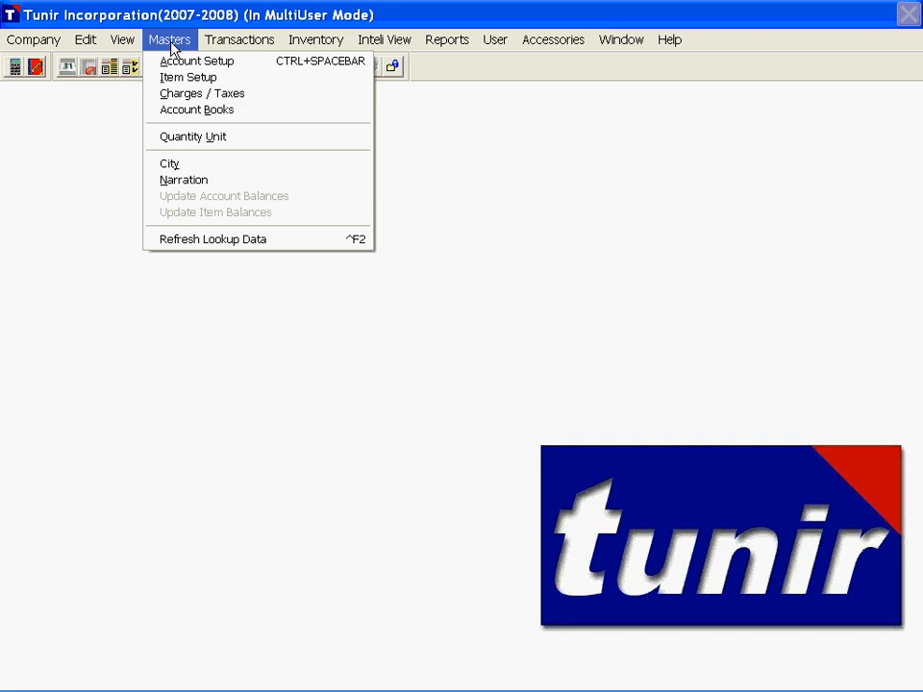
pyautogui.click(336, 61)
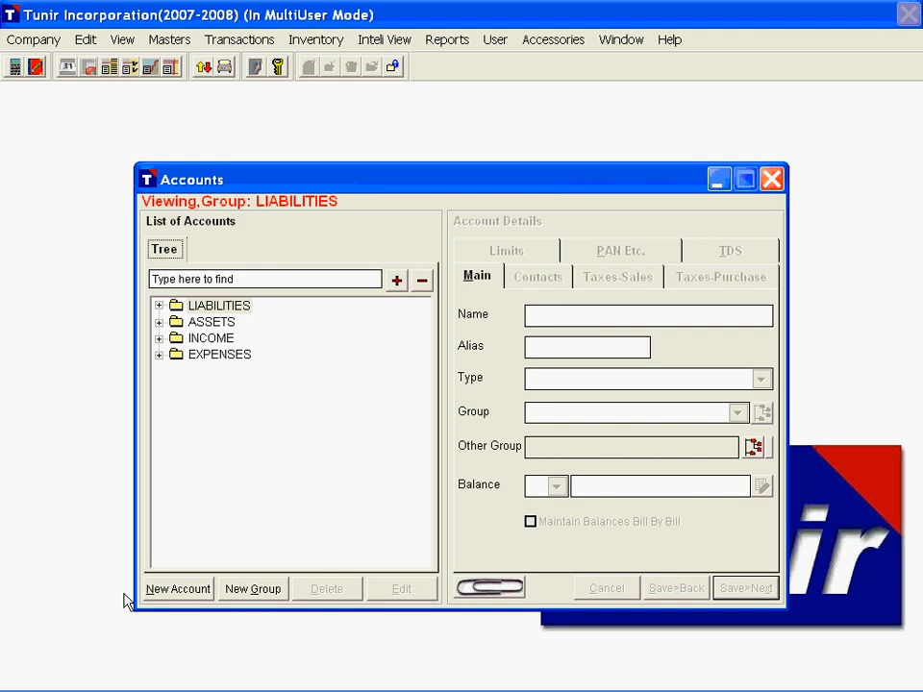
pyautogui.click(183, 590)
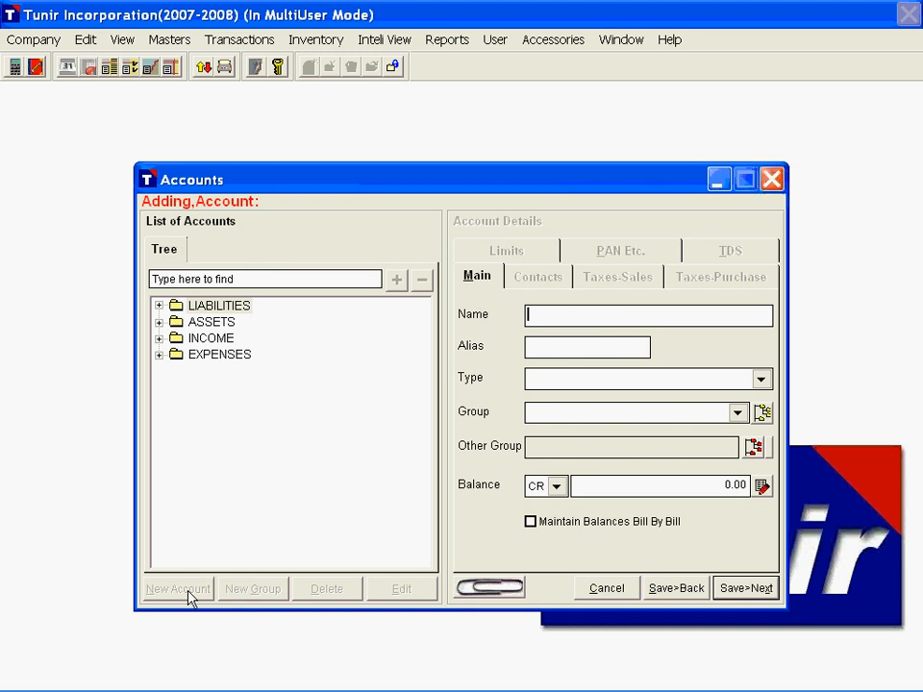
pyautogui.write('State Bank of')
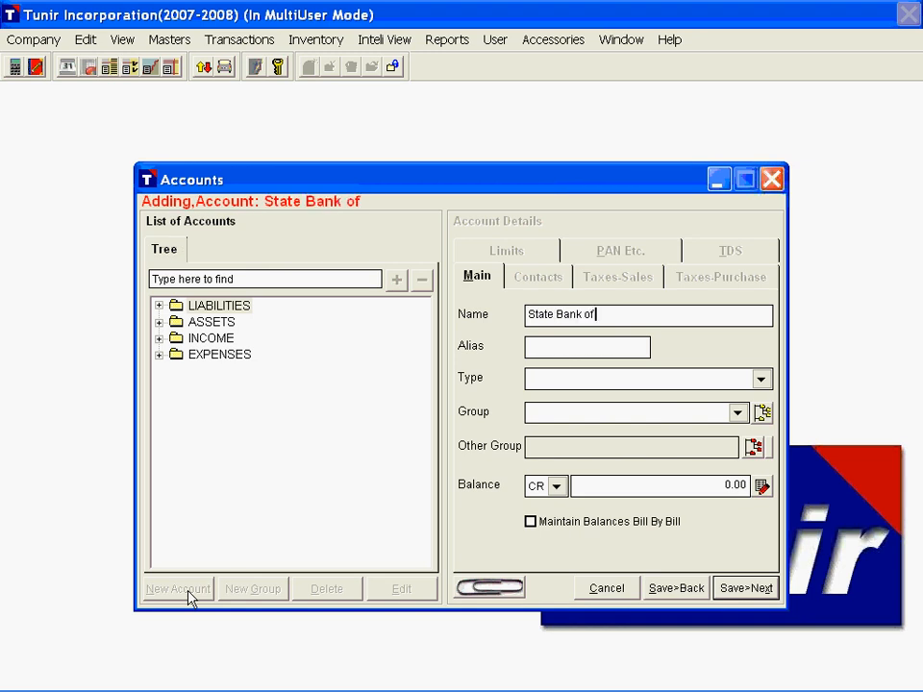
pyautogui.write(' India')
pyautogui.press('Tab')
pyautogui.write('SBI')
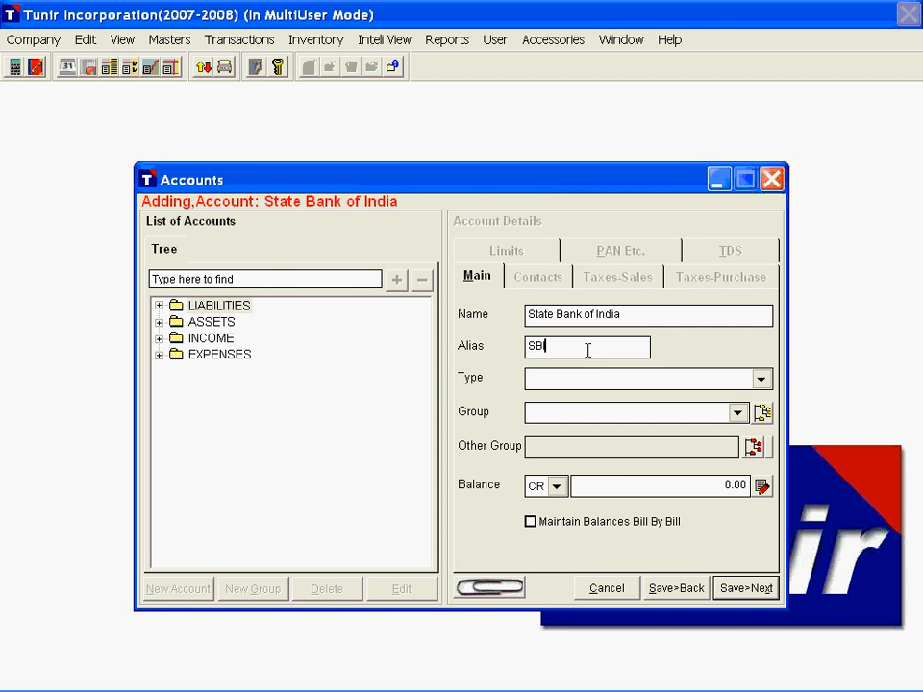
# Step: Look through the available account types and set the State Bank of India account's type to BANK
pyautogui.click(694, 379)
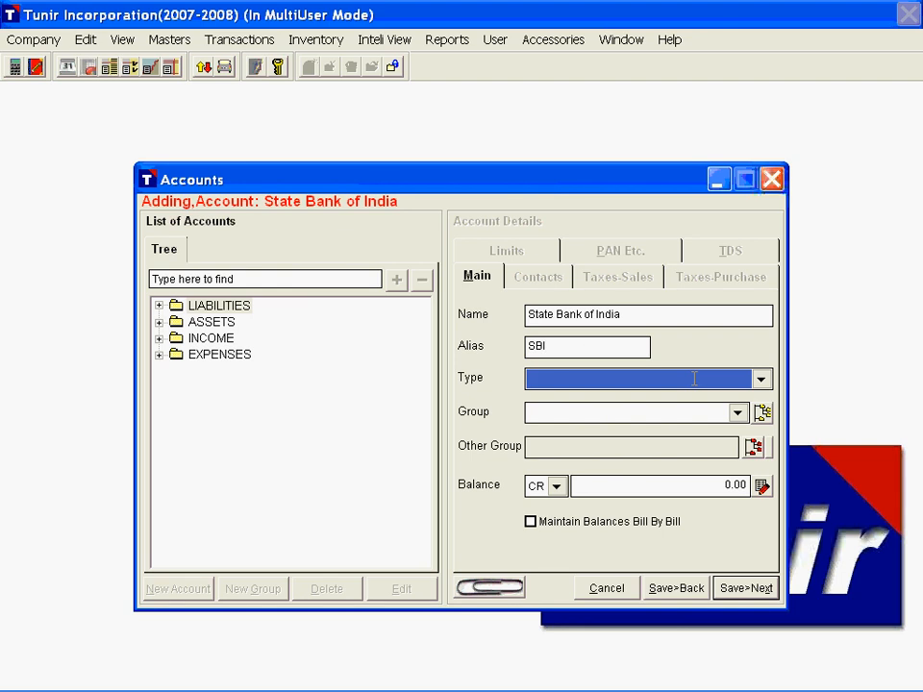
pyautogui.click(694, 379)
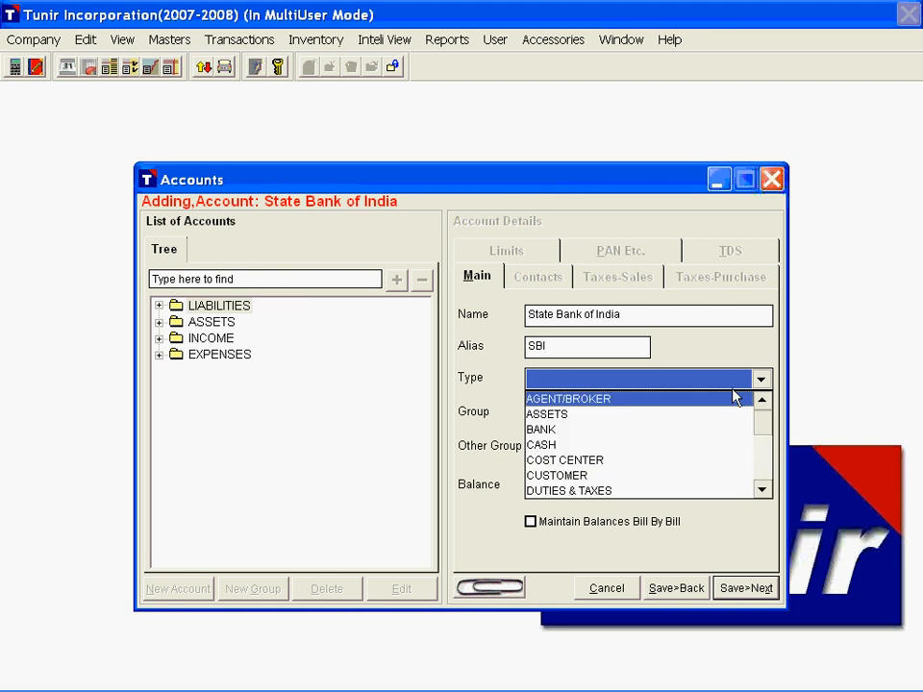
pyautogui.click(762, 490)
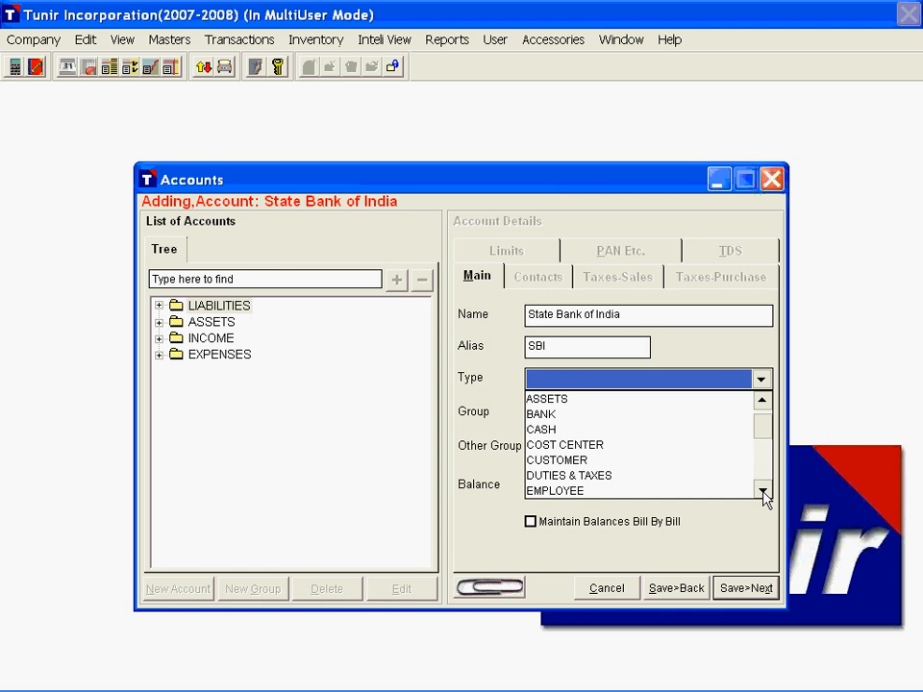
pyautogui.click(762, 491)
pyautogui.click(763, 491)
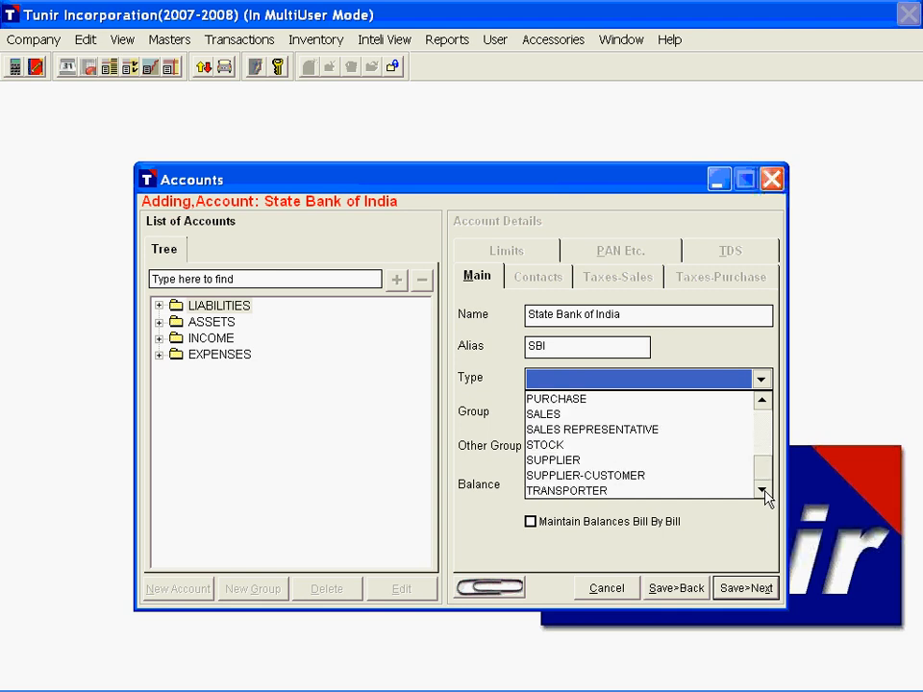
pyautogui.moveTo(761, 470); pyautogui.dragTo(767, 428)
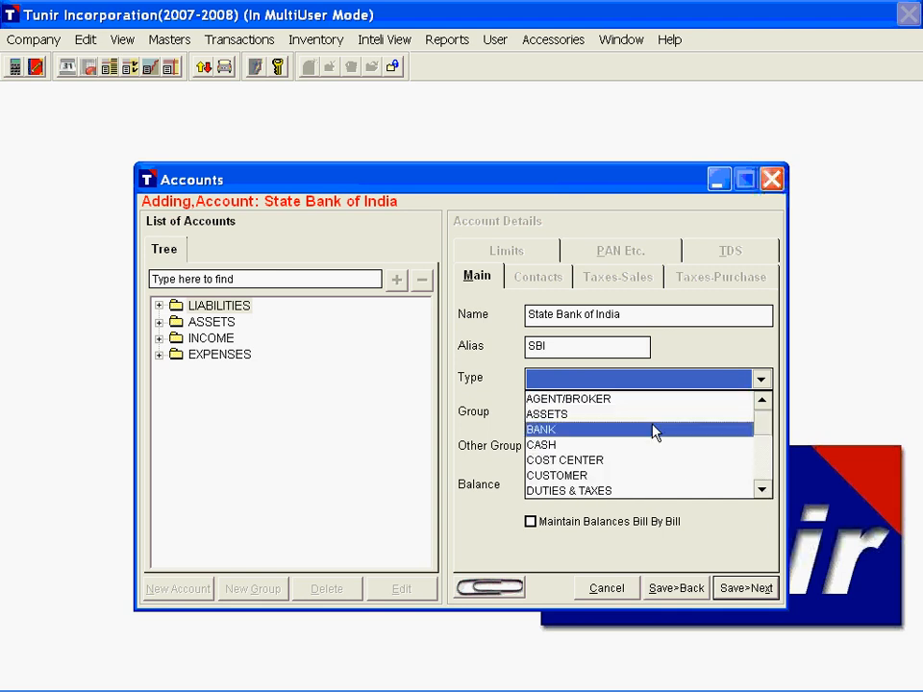
pyautogui.click(580, 437)
pyautogui.press('Return')
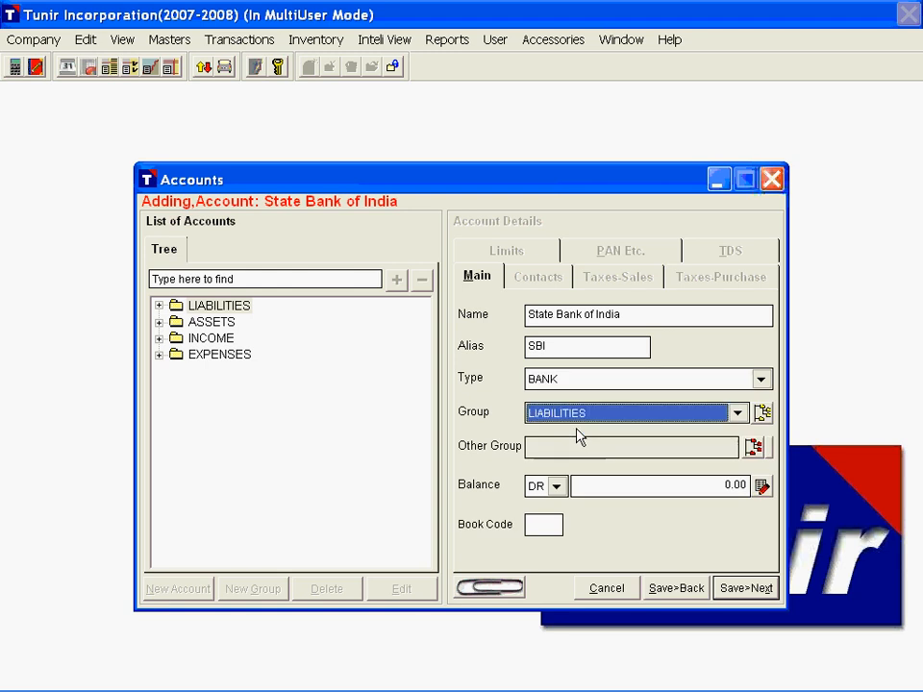
# Step: Assign the account to the Cash and Bank Balances group and check its place in the group tree
pyautogui.press('c')
pyautogui.click(763, 415)
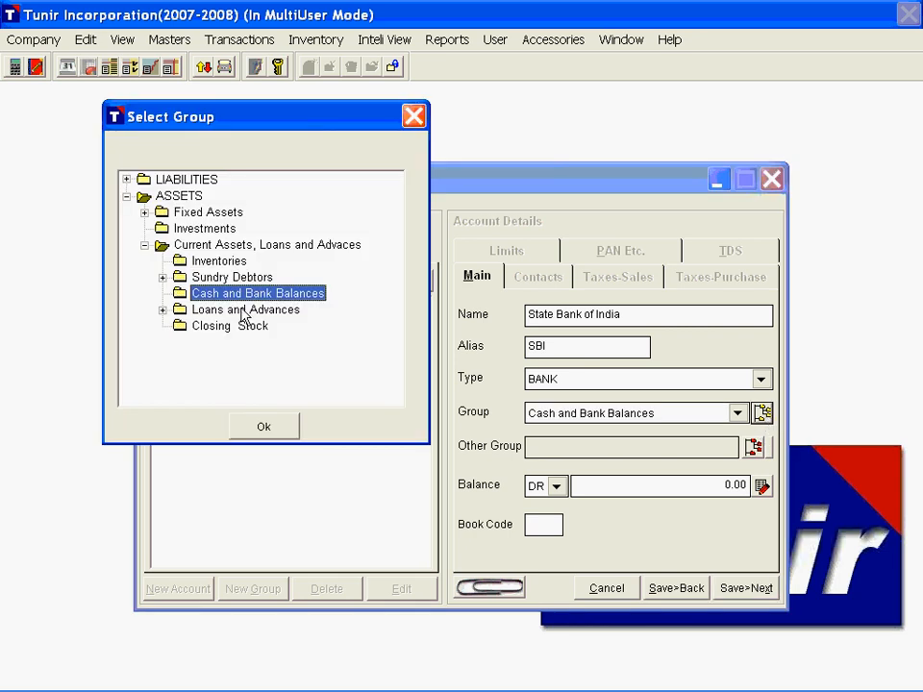
pyautogui.click(269, 429)
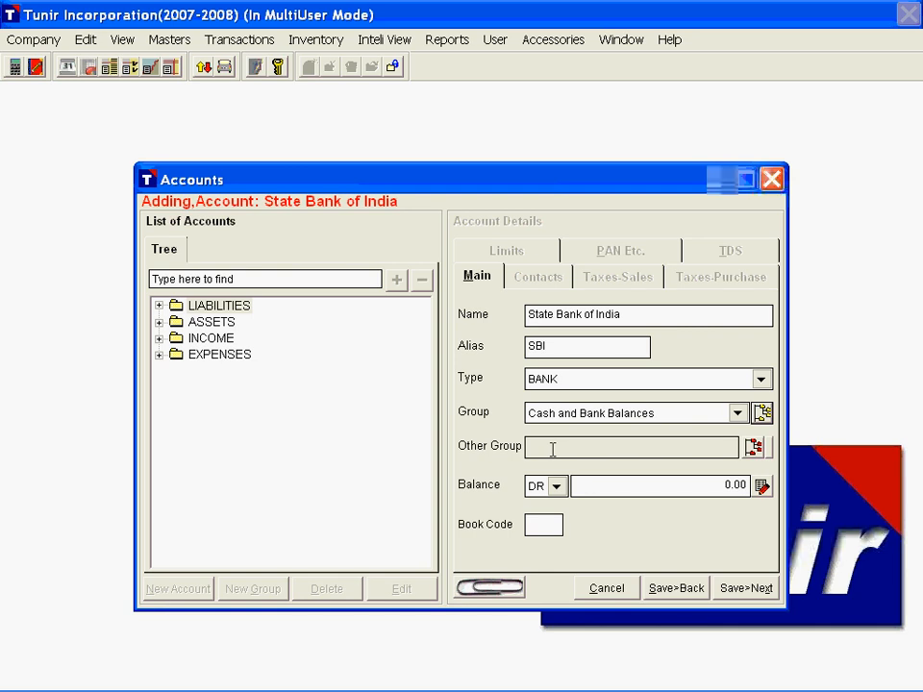
# Step: Set the bank account's book code to SBI and save it, continuing with another new account
pyautogui.press('Tab')
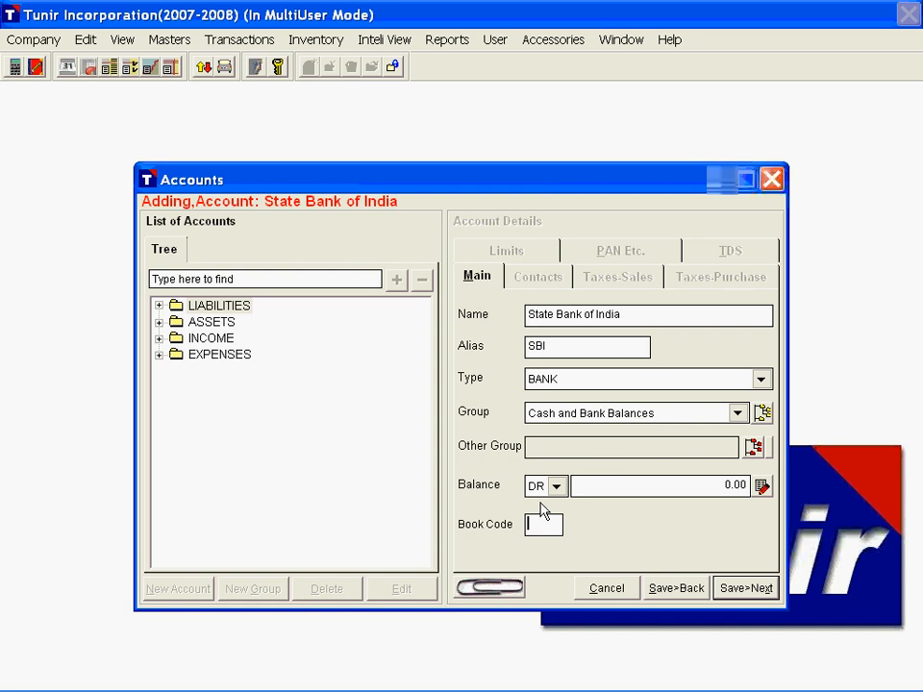
pyautogui.write('SBI')
pyautogui.press('Tab')
pyautogui.press('Return')
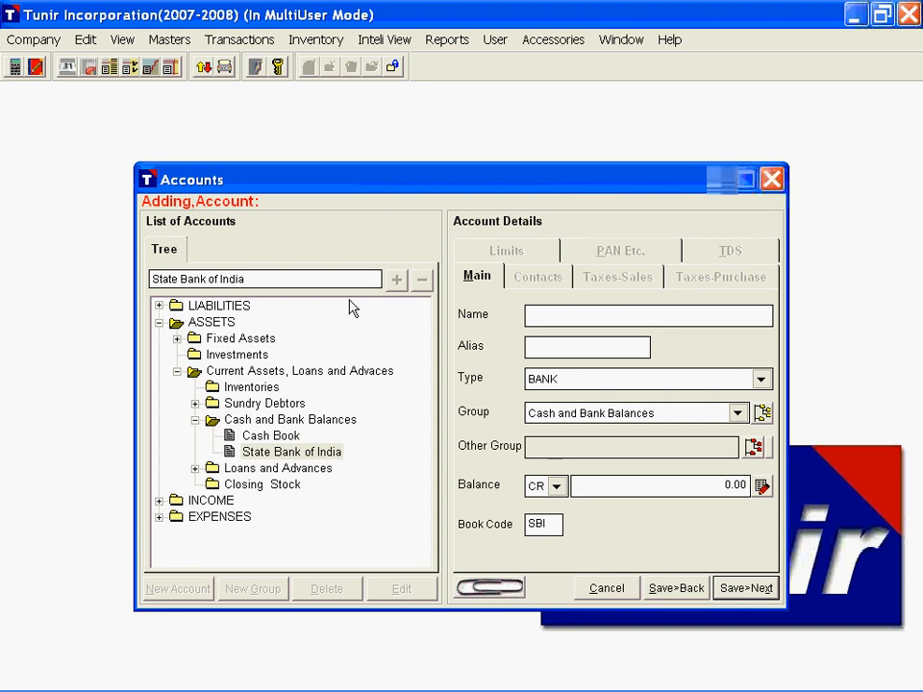
# Step: Name the next new account Universal Trading Company and give it the alias UTC
pyautogui.write('Universal Tr')
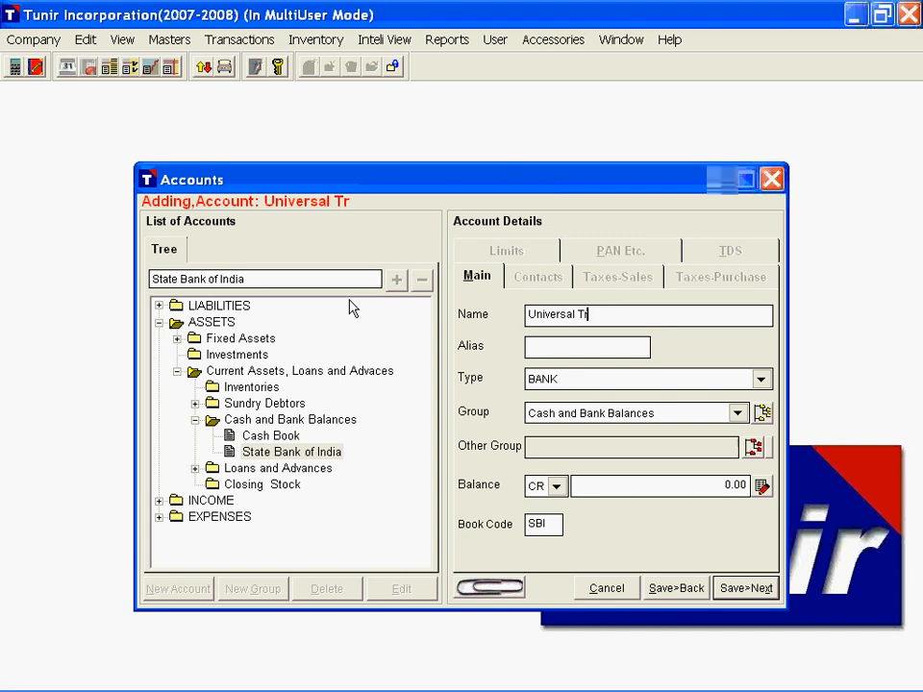
pyautogui.write('ading Company')
pyautogui.press('Tab')
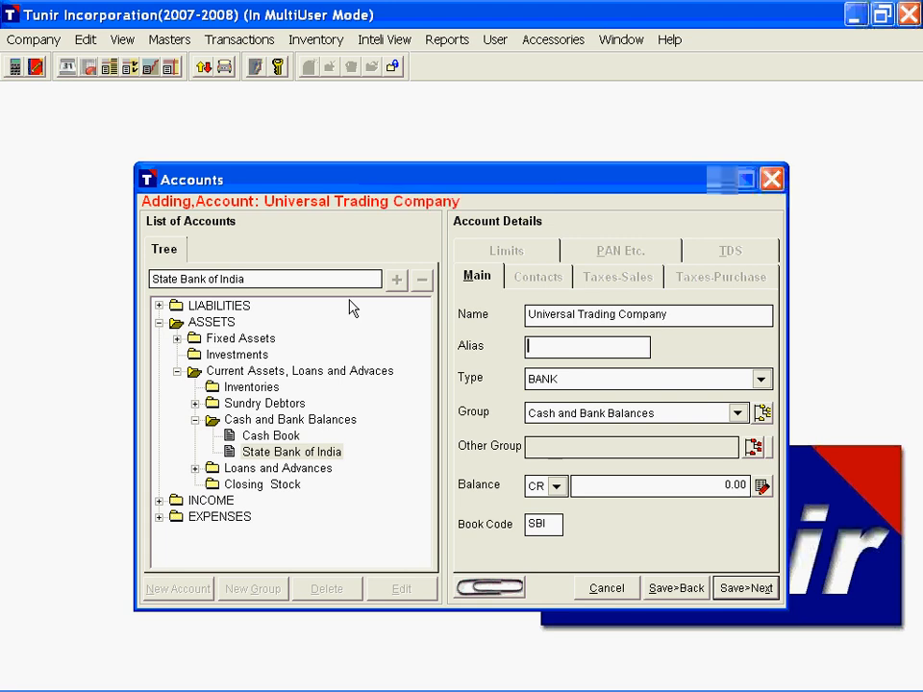
pyautogui.write('UTC')
pyautogui.press('Tab')
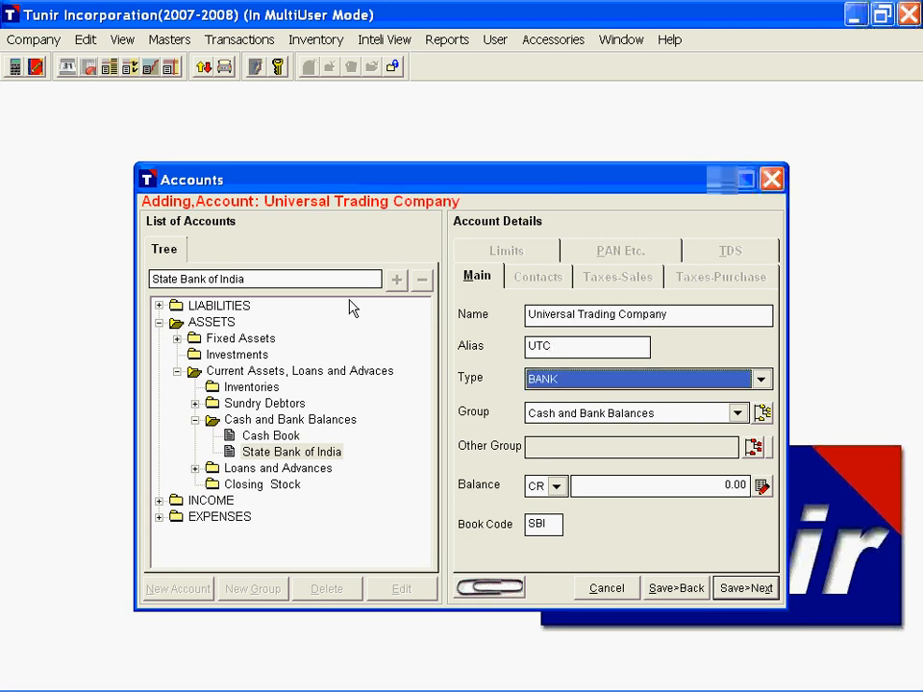
pyautogui.press('s')
pyautogui.press('Tab')
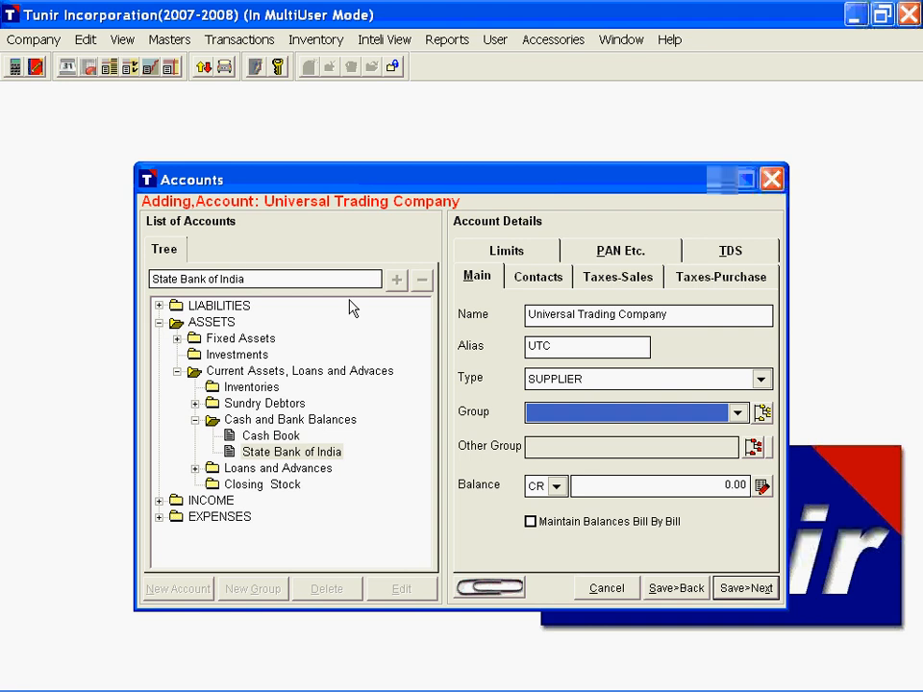
pyautogui.press('s')
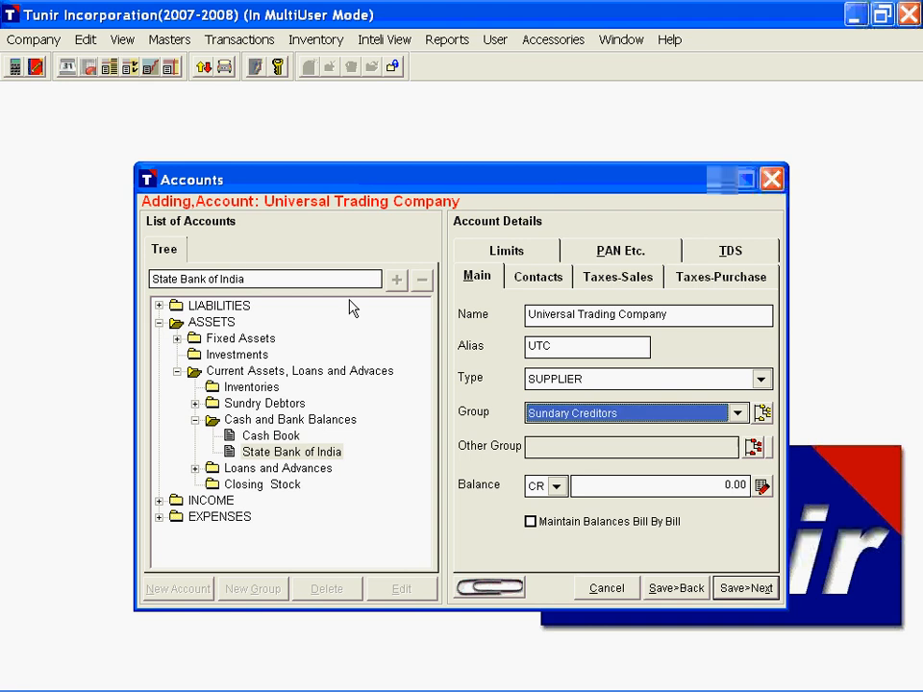
pyautogui.press('Tab')
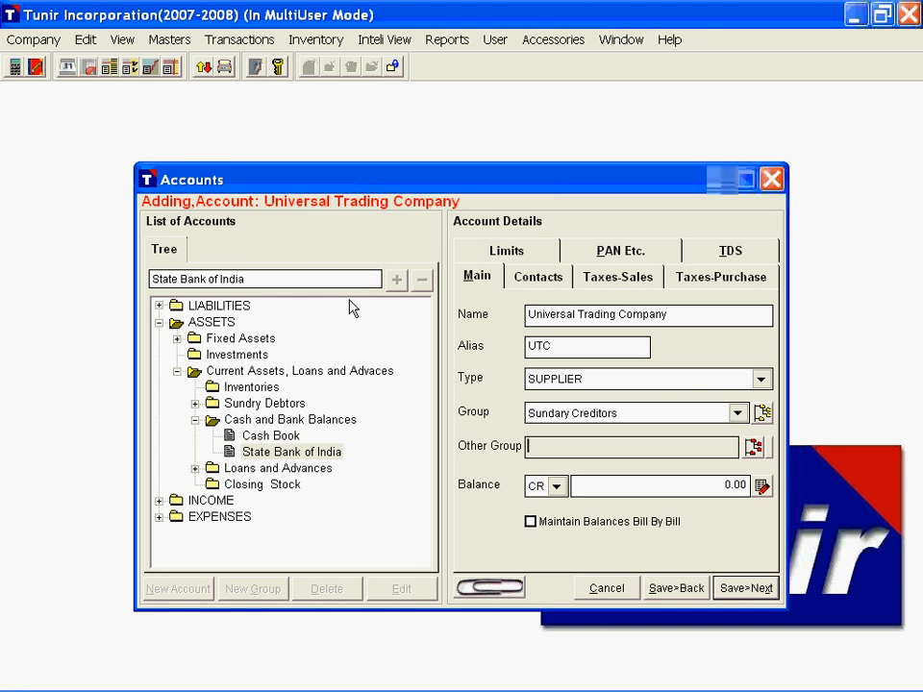
# Step: Choose Advance to Suppliers as the supplier's reverse-balance group and turn on bill-by-bill balances
pyautogui.click(754, 446)
pyautogui.click(144, 246)
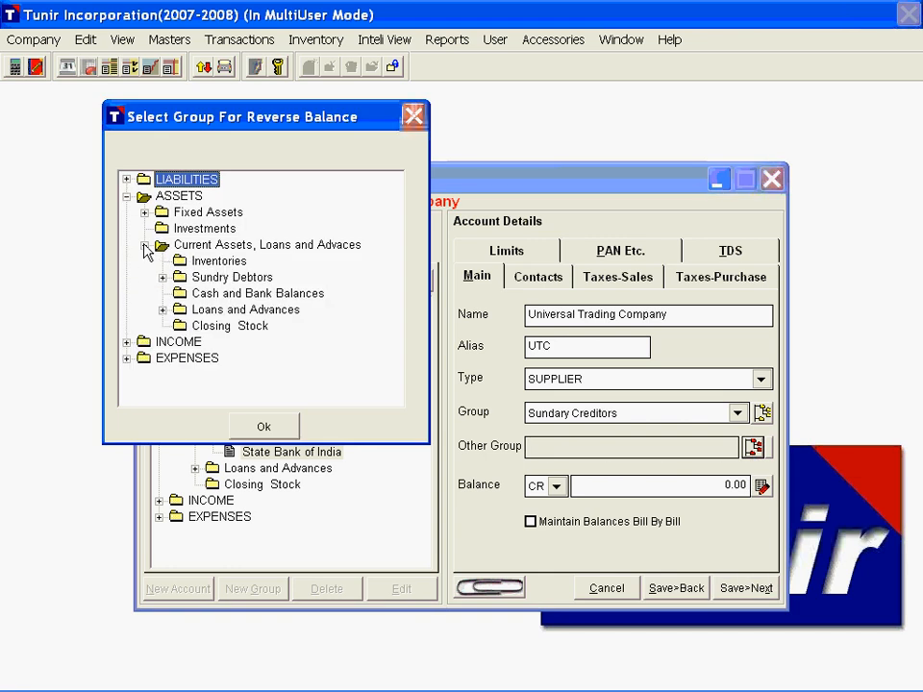
pyautogui.click(163, 310)
pyautogui.click(249, 343)
pyautogui.click(279, 428)
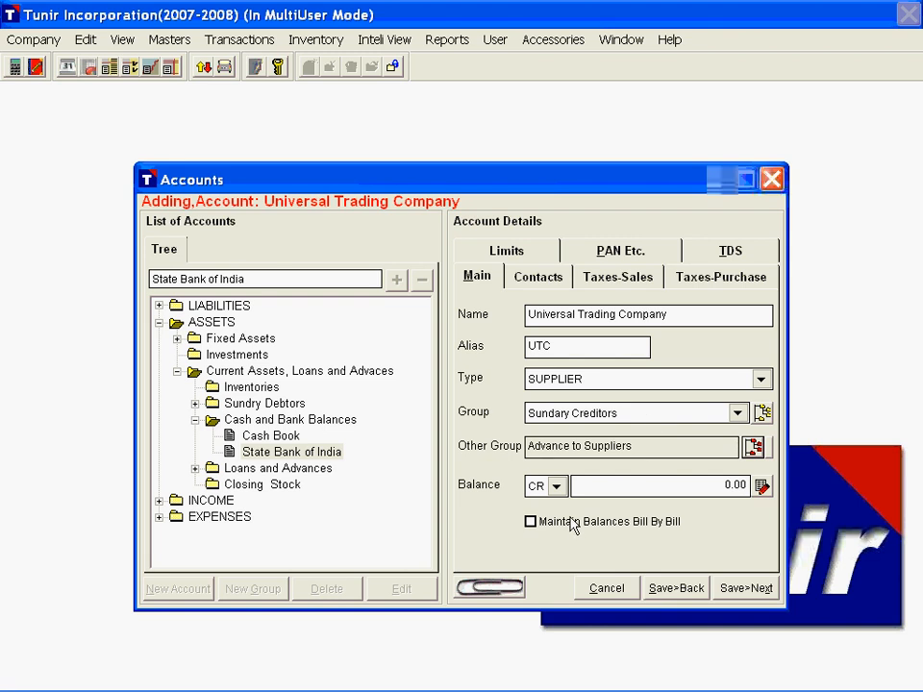
pyautogui.click(530, 522)
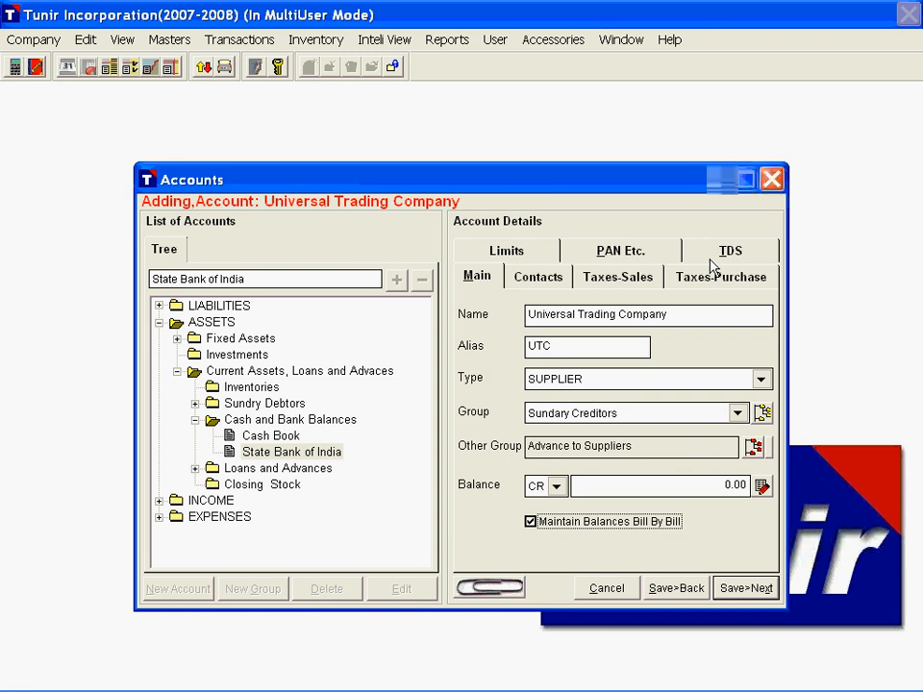
# Step: Fill in the supplier's contact person, fax number and e-mail address in the contact details
pyautogui.click(540, 281)
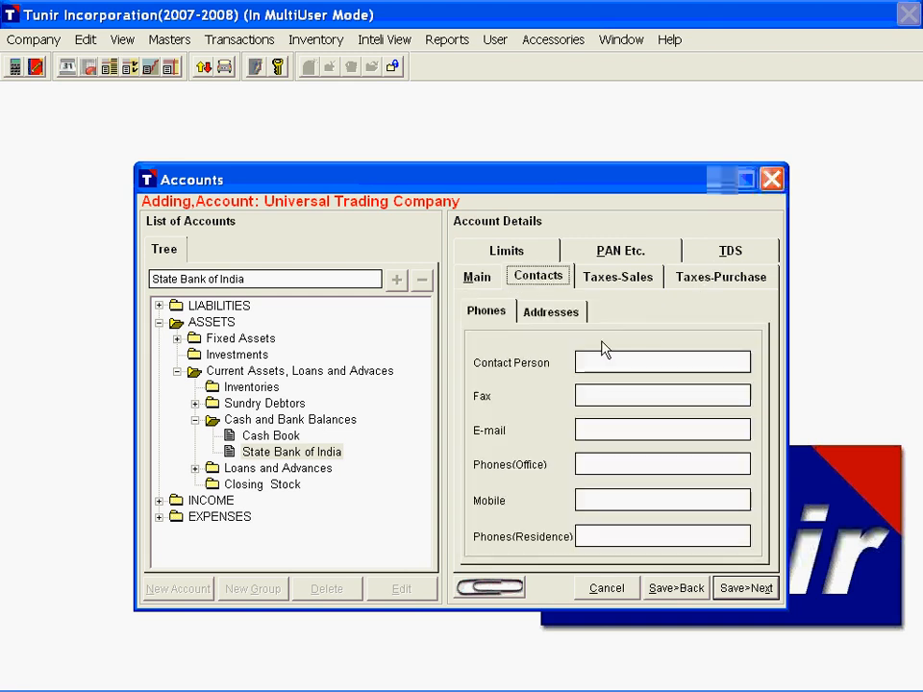
pyautogui.click(589, 362)
pyautogui.write('Some')
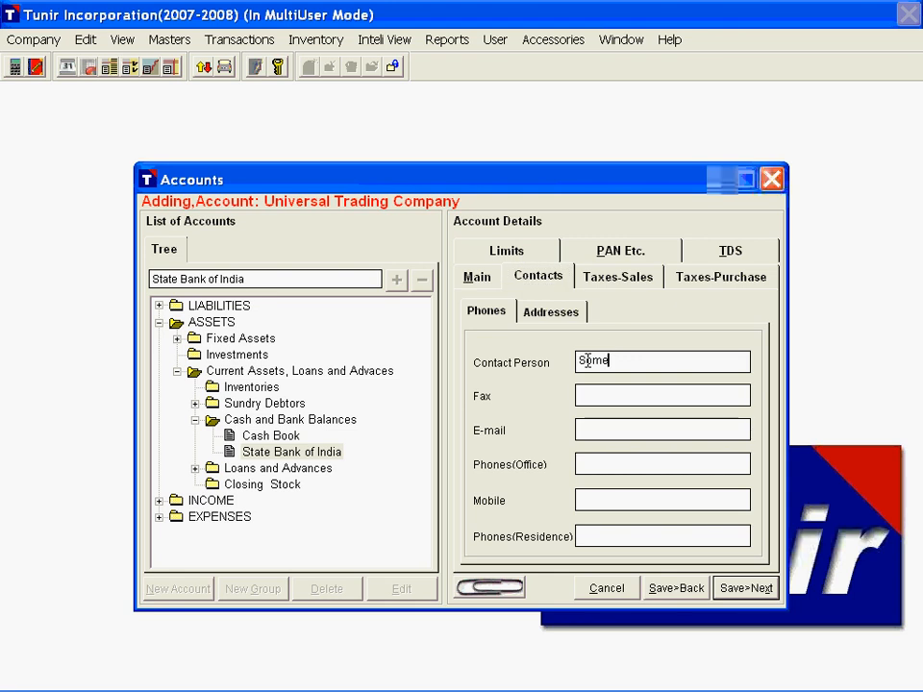
pyautogui.write('one')
pyautogui.press('Tab')
pyautogui.write('121212')
pyautogui.press('Tab')
pyautogui.write('email')
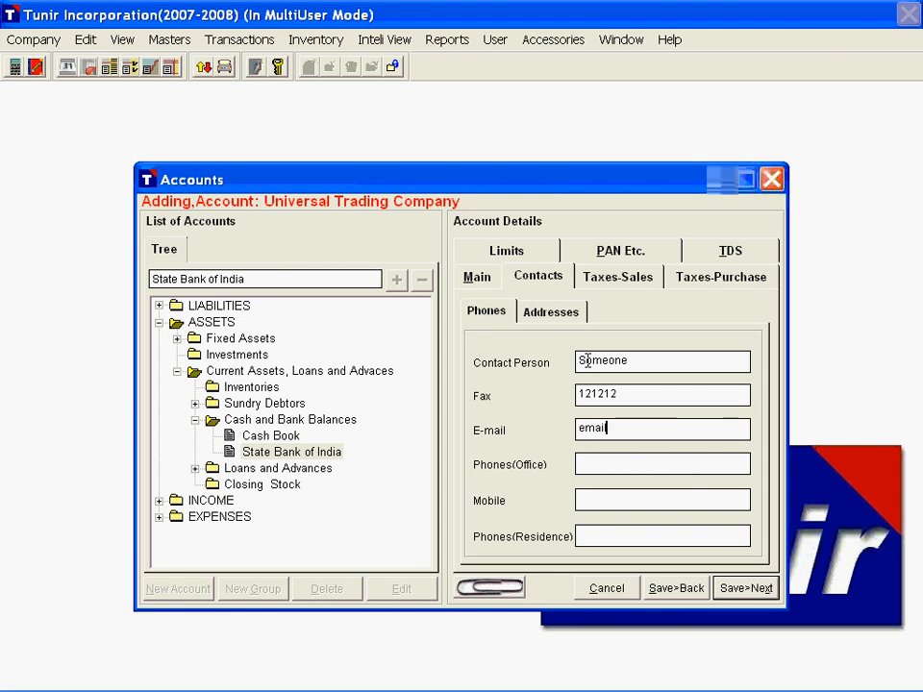
pyautogui.write('@server.com')
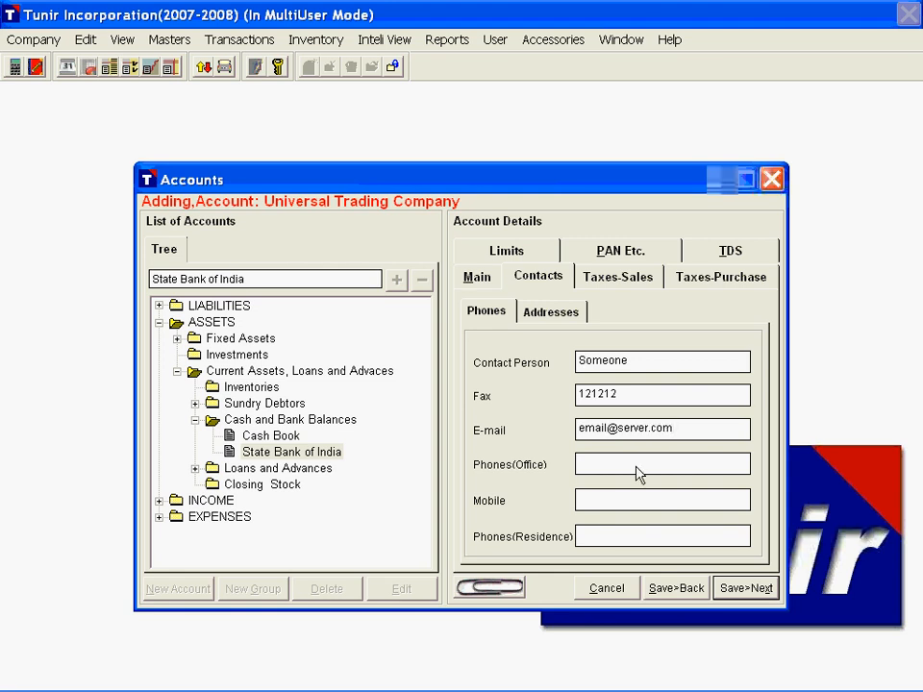
# Step: Enter the supplier's office address with its street line, city and postal code
pyautogui.click(549, 313)
pyautogui.click(566, 373)
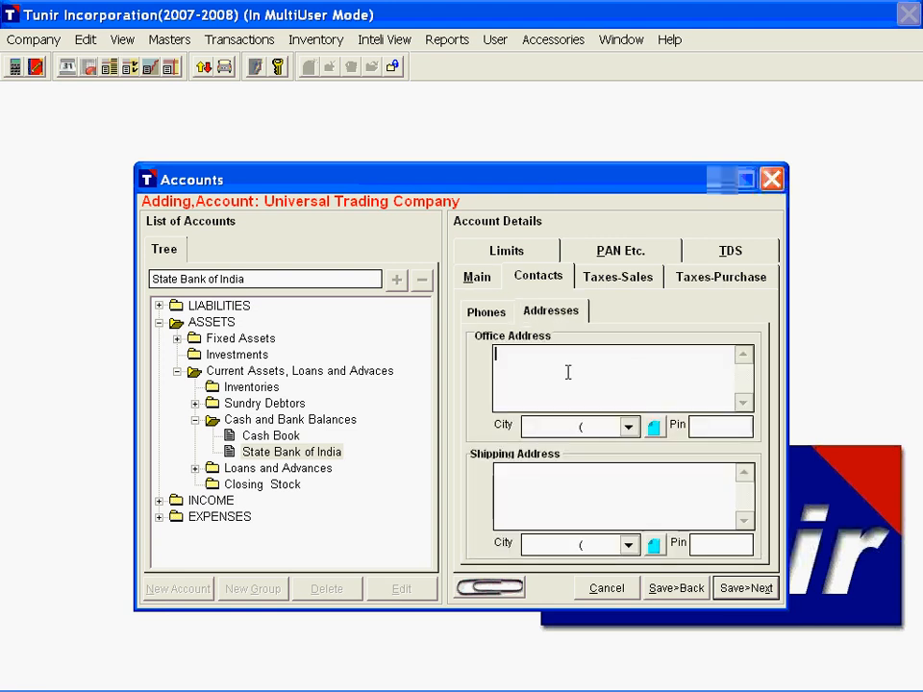
pyautogui.write('O')
pyautogui.write('ffice Address Line')
pyautogui.press('Tab')
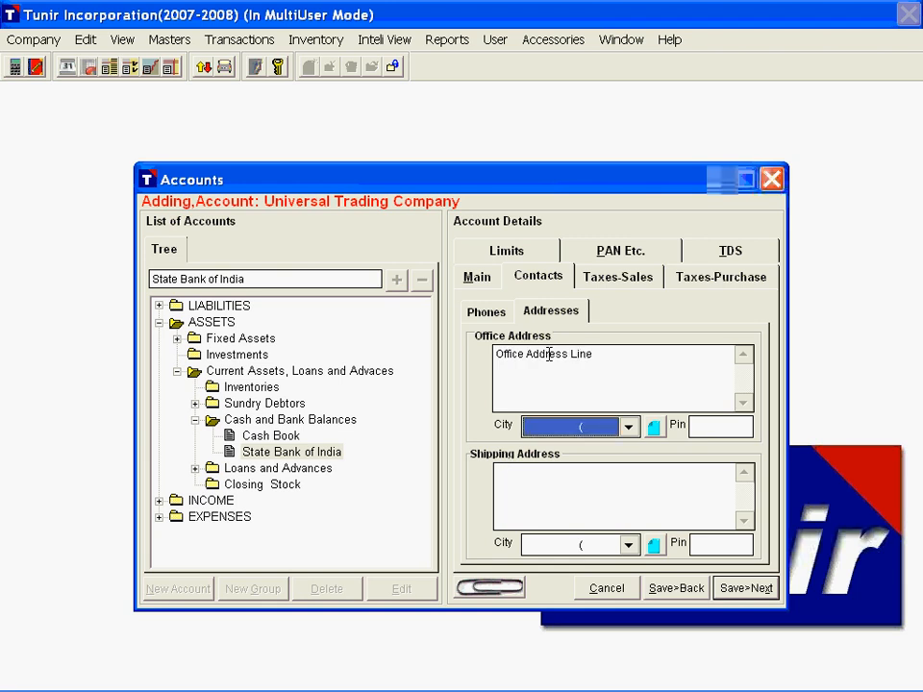
pyautogui.press('m')
pyautogui.press('Tab')
pyautogui.write('0')
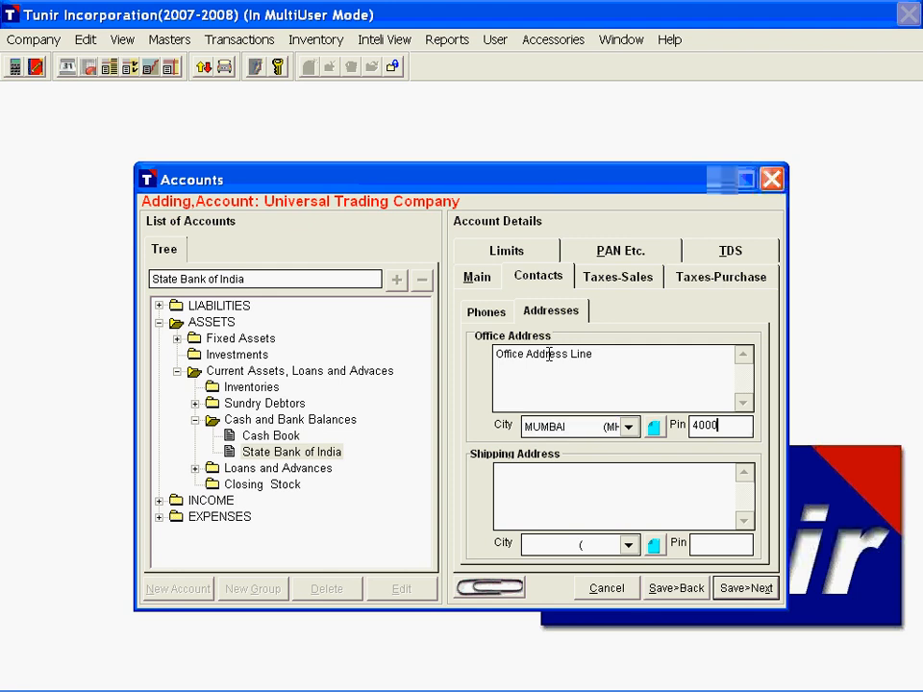
pyautogui.write('01')
# Step: Review the supplier's allowed purchase charge categories and its debit and credit limit settings
pyautogui.click(699, 279)
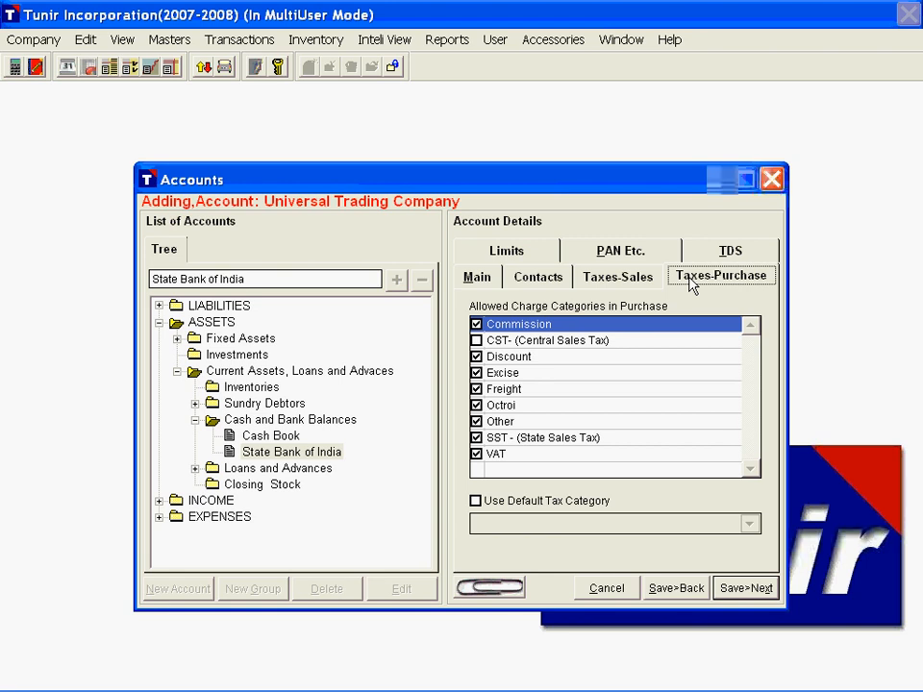
pyautogui.click(510, 256)
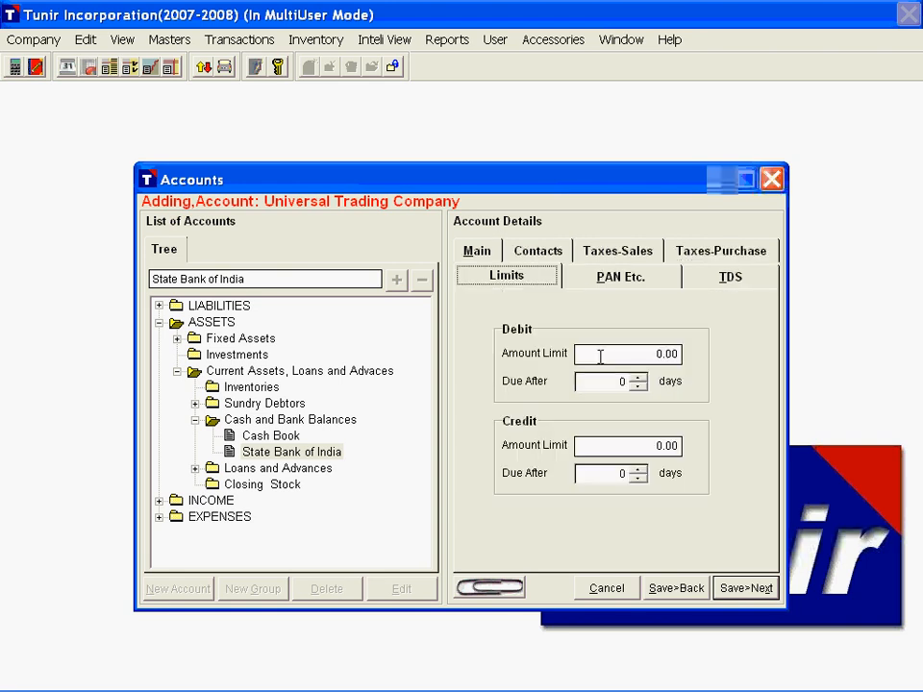
pyautogui.click(601, 357)
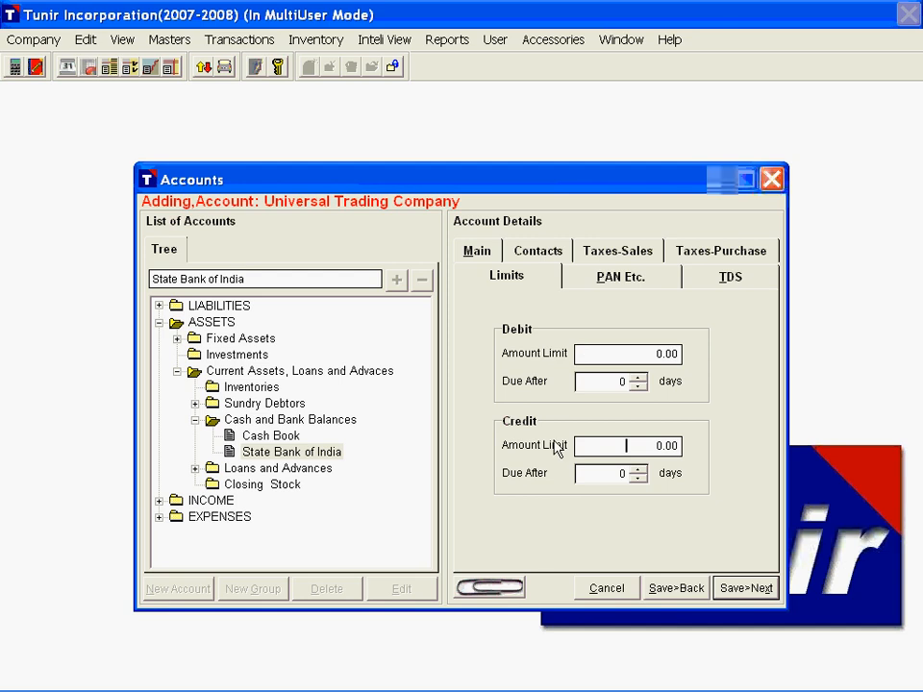
# Step: Fill in the supplier's PAN, TIN/ST and CST number fields, leave the licence number blank, and look at the TDS settings
pyautogui.click(618, 281)
pyautogui.click(582, 309)
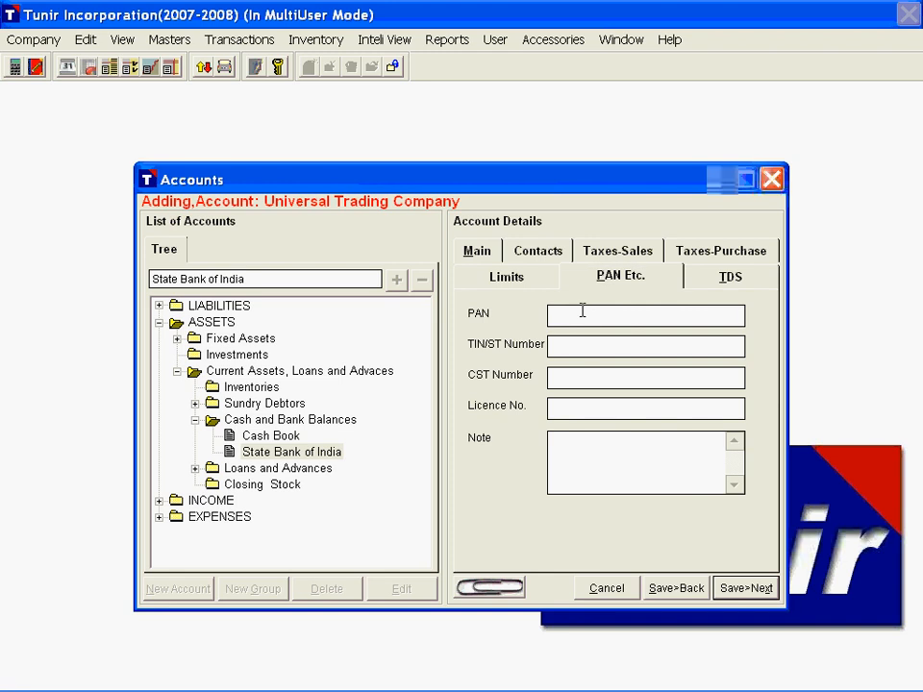
pyautogui.write('PANNo')
pyautogui.press('Tab')
pyautogui.write('TINNO')
pyautogui.press('Tab')
pyautogui.write('CSTNO')
pyautogui.press('Tab')
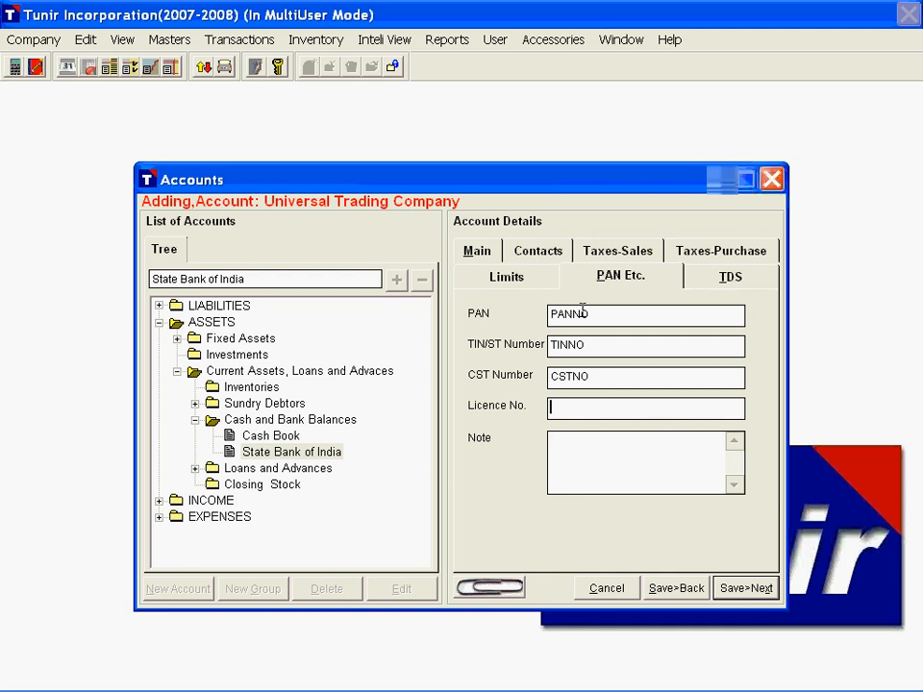
pyautogui.press('Tab')
pyautogui.click(694, 278)
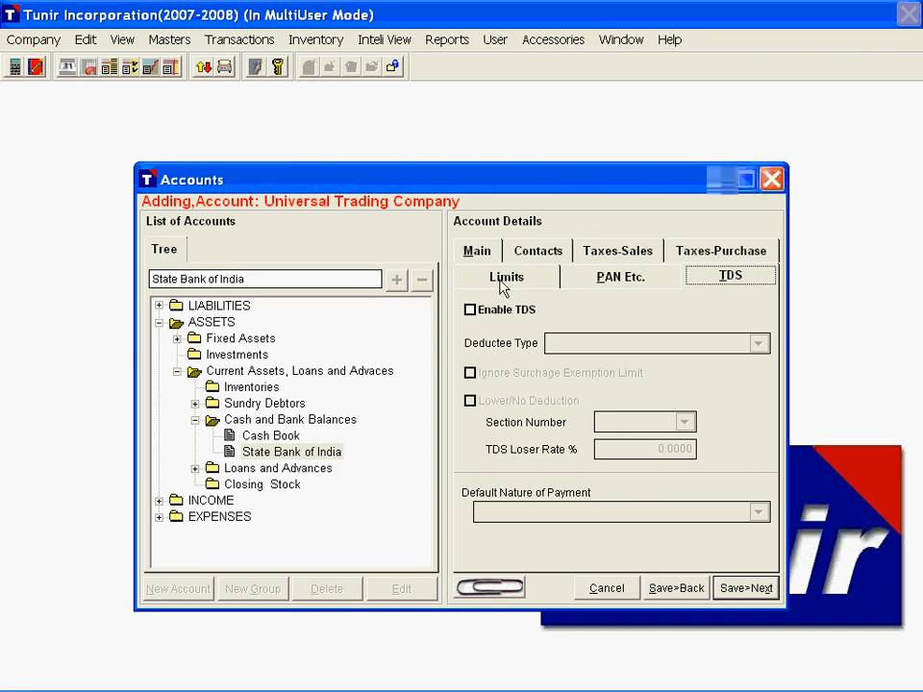
# Step: Attach the files MOU.odt and MOU.pdf from drive D to the Universal Trading Company account
pyautogui.click(481, 256)
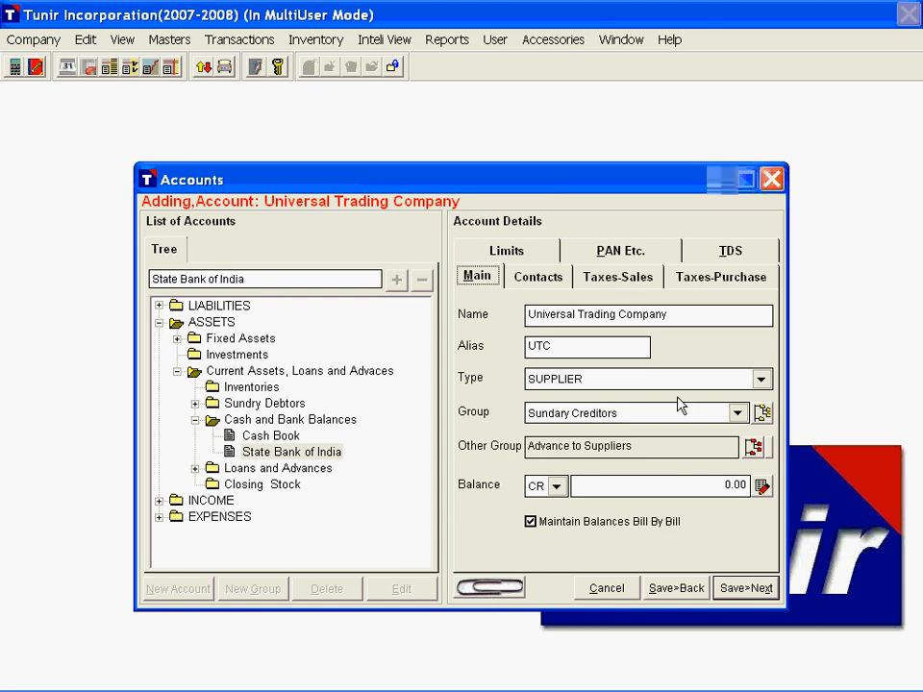
pyautogui.click(491, 587)
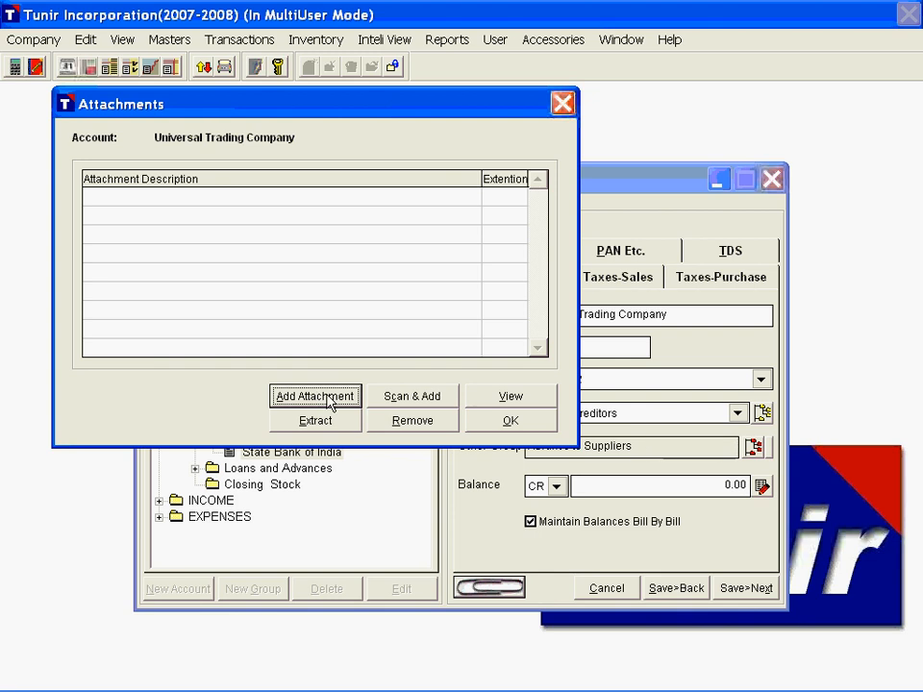
pyautogui.click(321, 398)
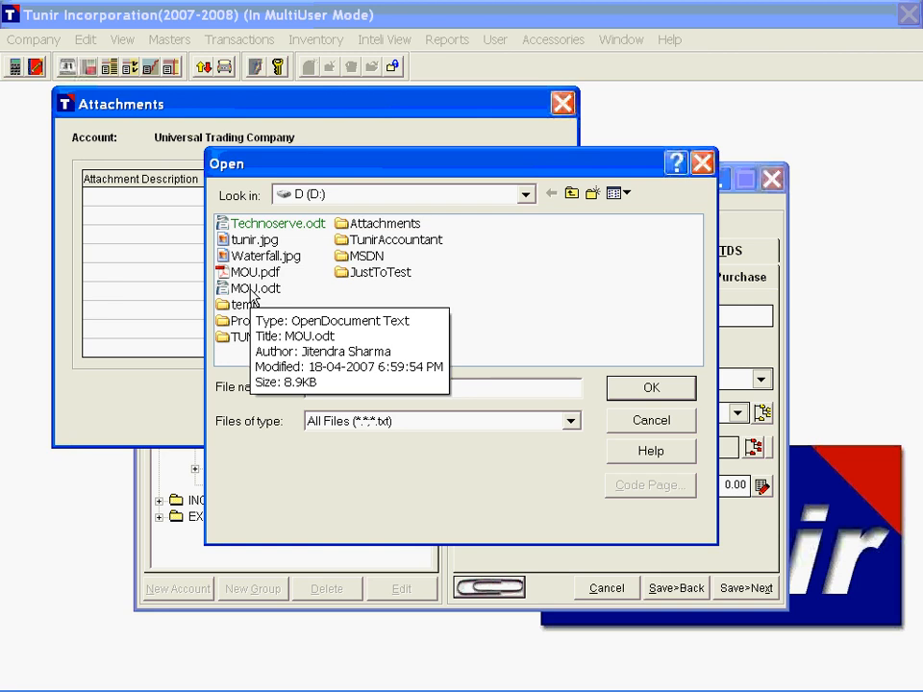
pyautogui.click(253, 289)
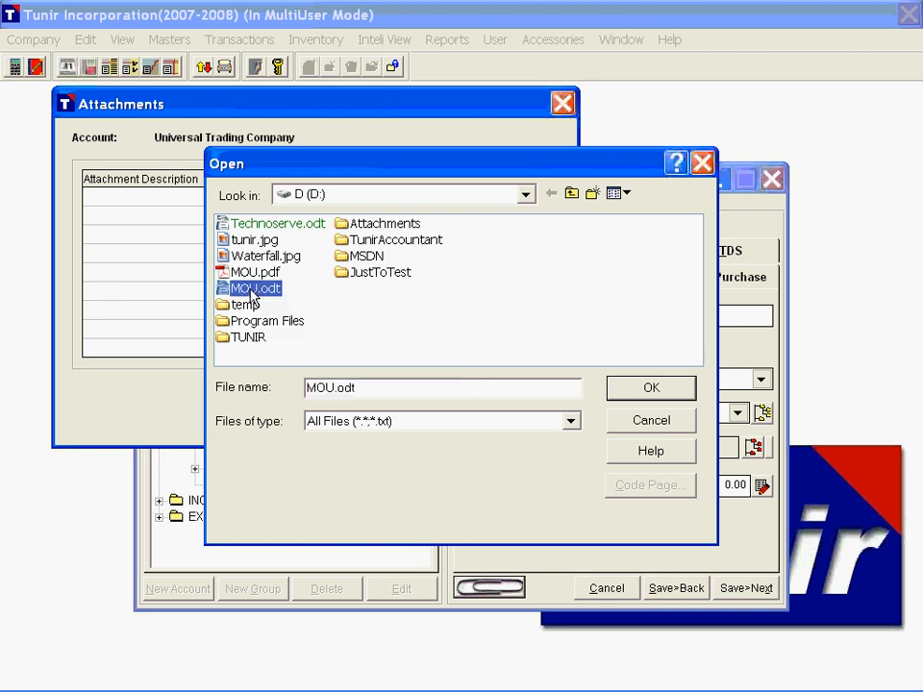
pyautogui.click(629, 388)
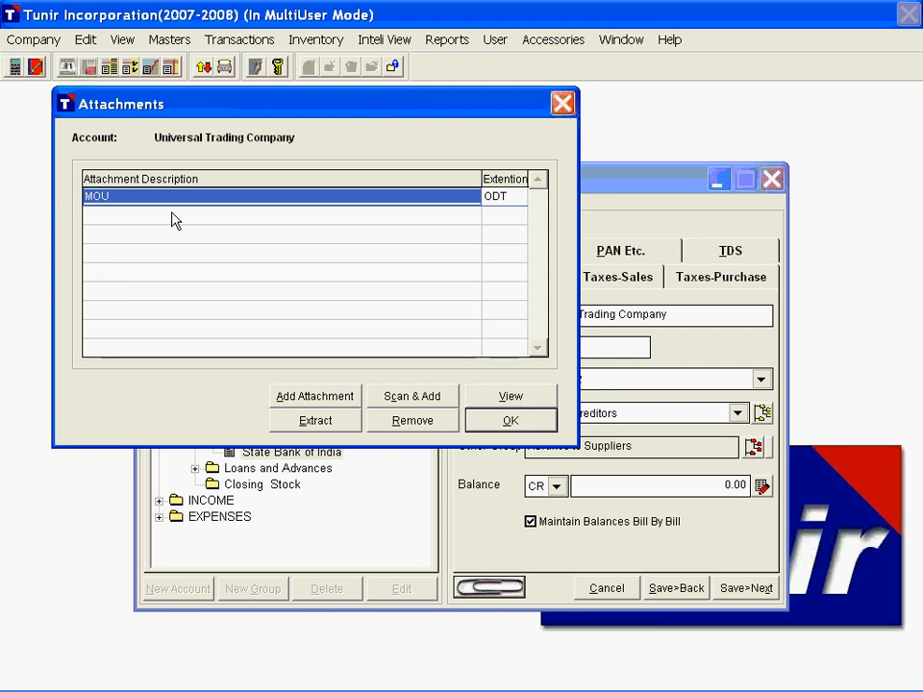
pyautogui.click(312, 398)
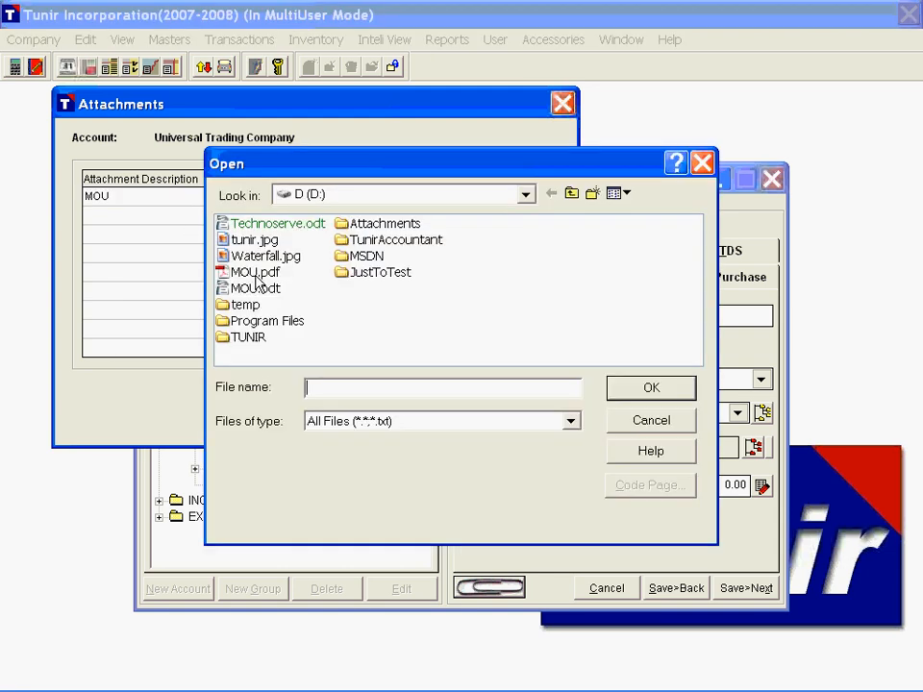
pyautogui.click(252, 273)
pyautogui.click(625, 388)
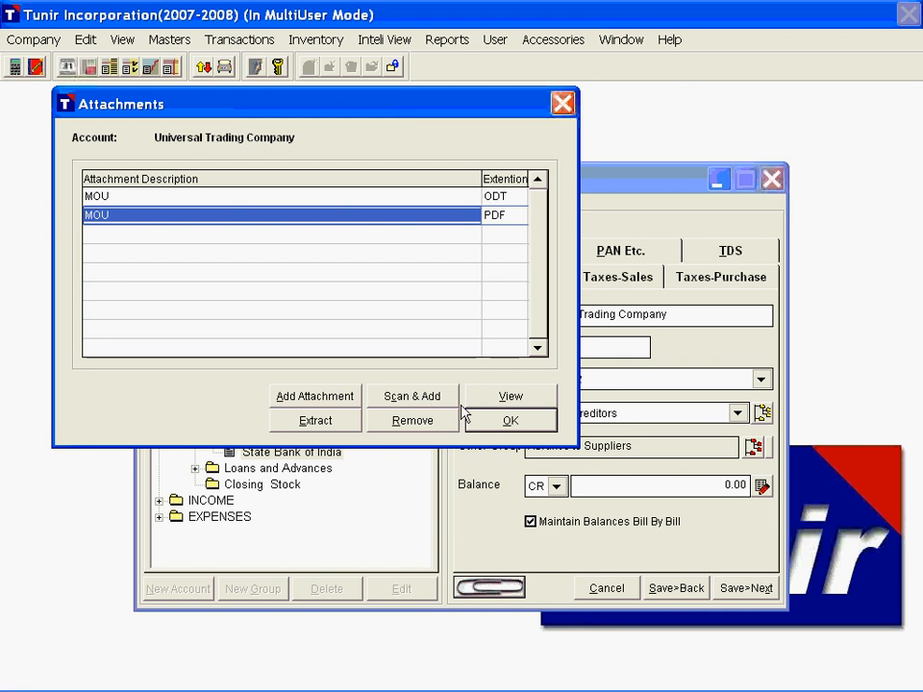
# Step: Check the attached MOU PDF by viewing it, and save the supplier account with its attachments
pyautogui.click(232, 197)
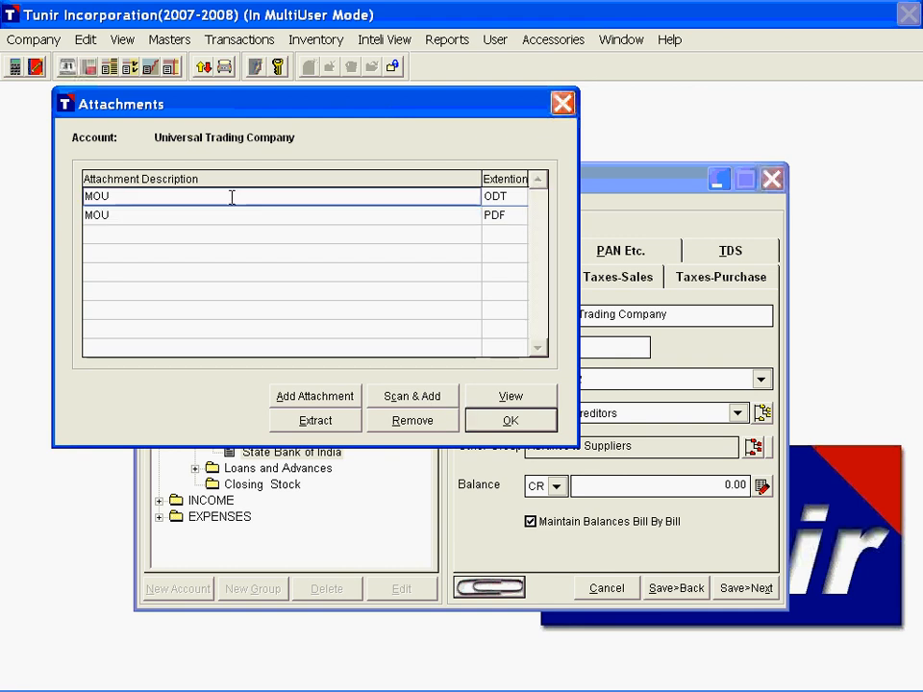
pyautogui.click(240, 213)
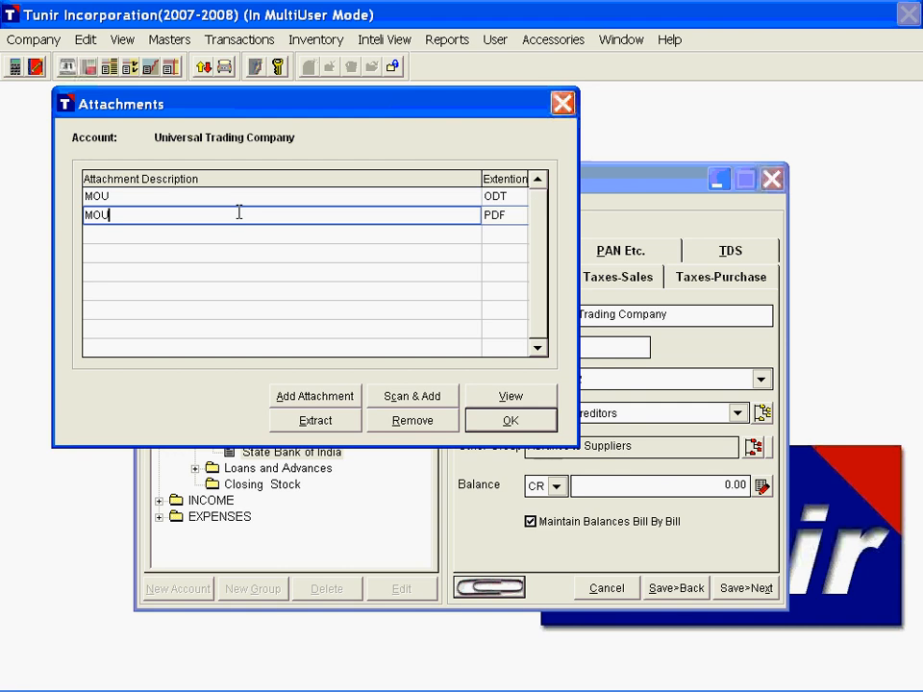
pyautogui.doubleClick(222, 217)
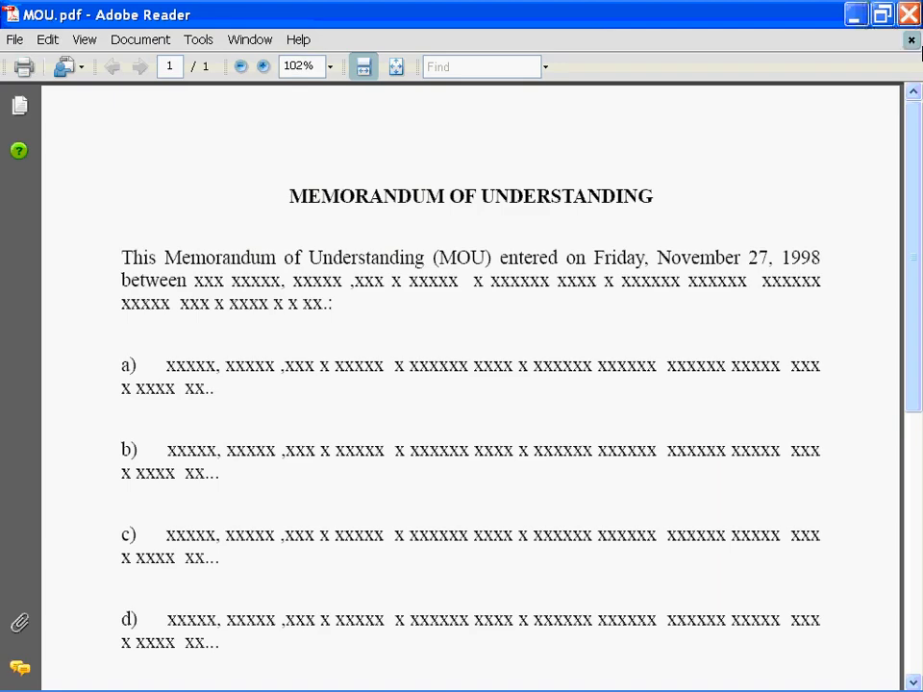
pyautogui.click(912, 16)
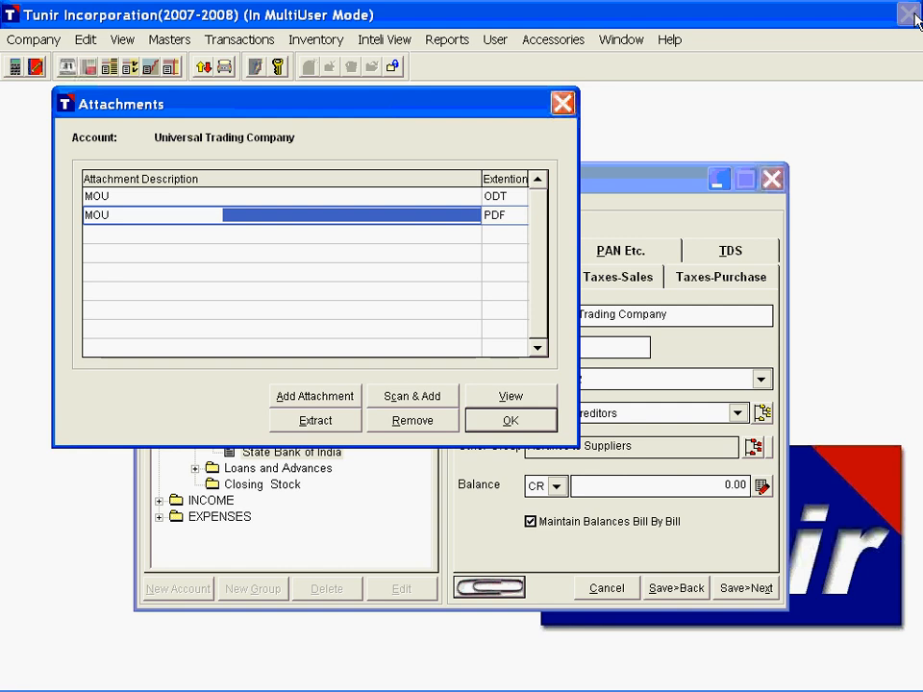
pyautogui.click(539, 420)
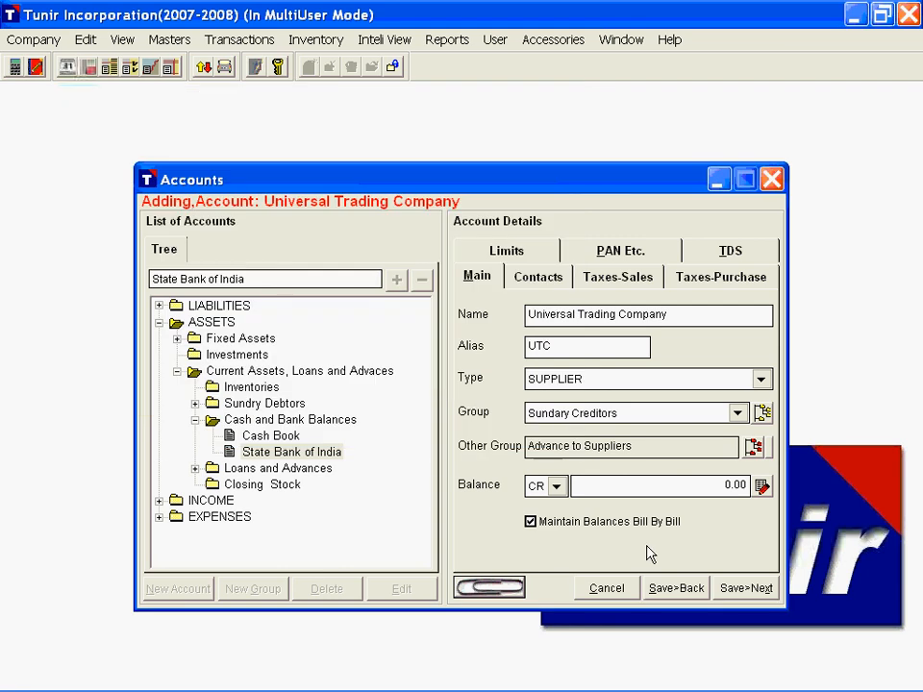
pyautogui.click(750, 588)
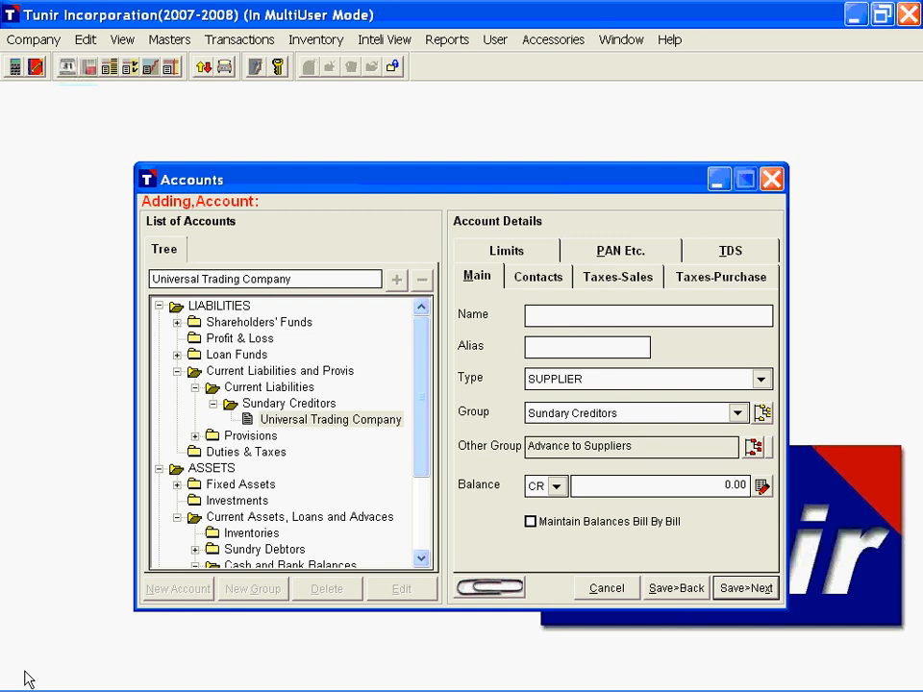
# Step: Enter a new account named Indian Trading Company with alias ITC, type CUSTOMER and group Sundry Debtors
pyautogui.write('Indian ')
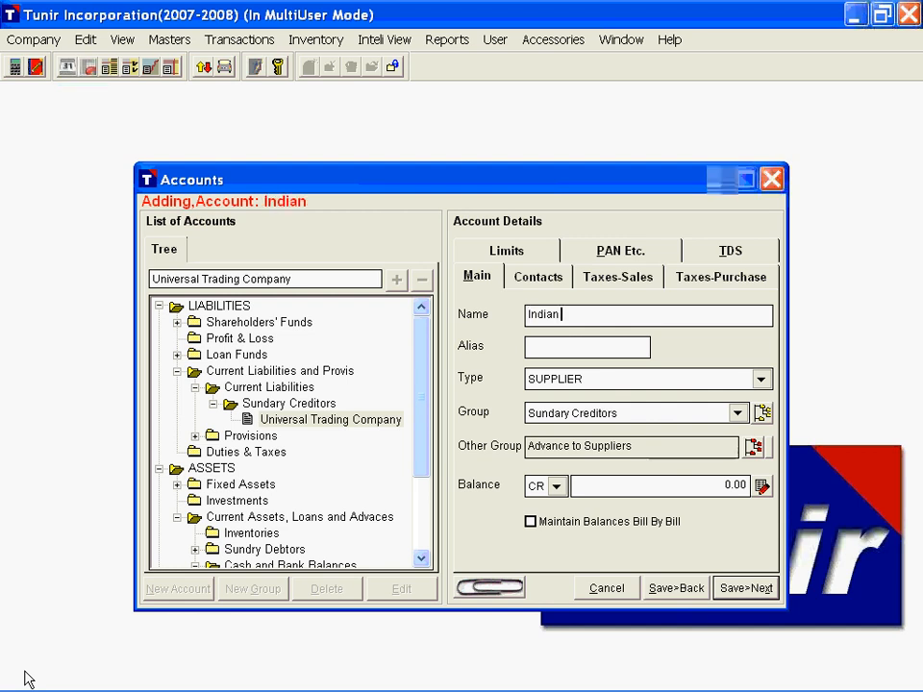
pyautogui.write('Trading Company')
pyautogui.press('Tab')
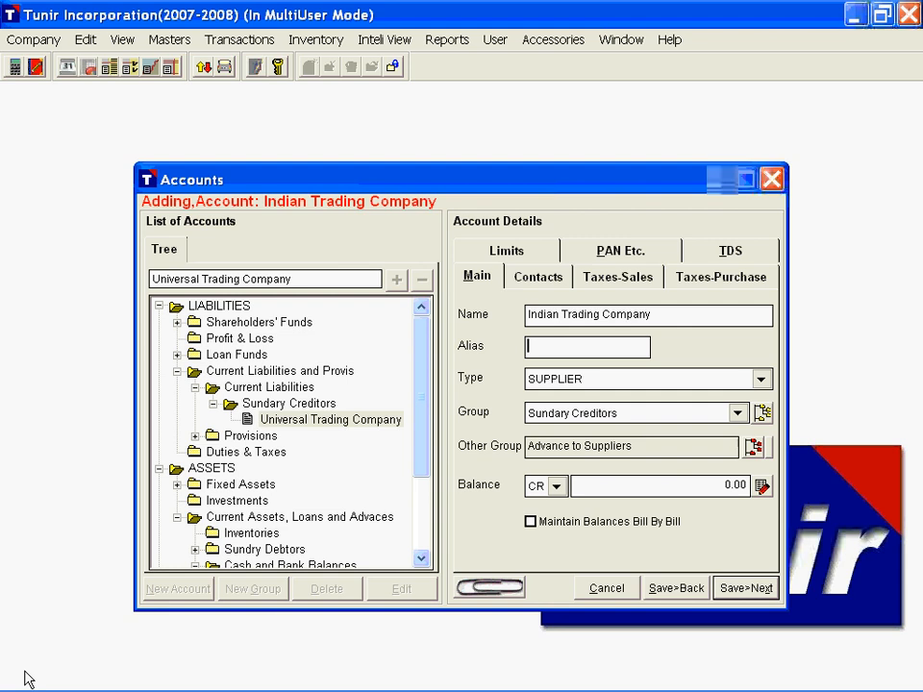
pyautogui.write('ITC')
pyautogui.press('Tab')
pyautogui.press('Down')
pyautogui.press('Tab')
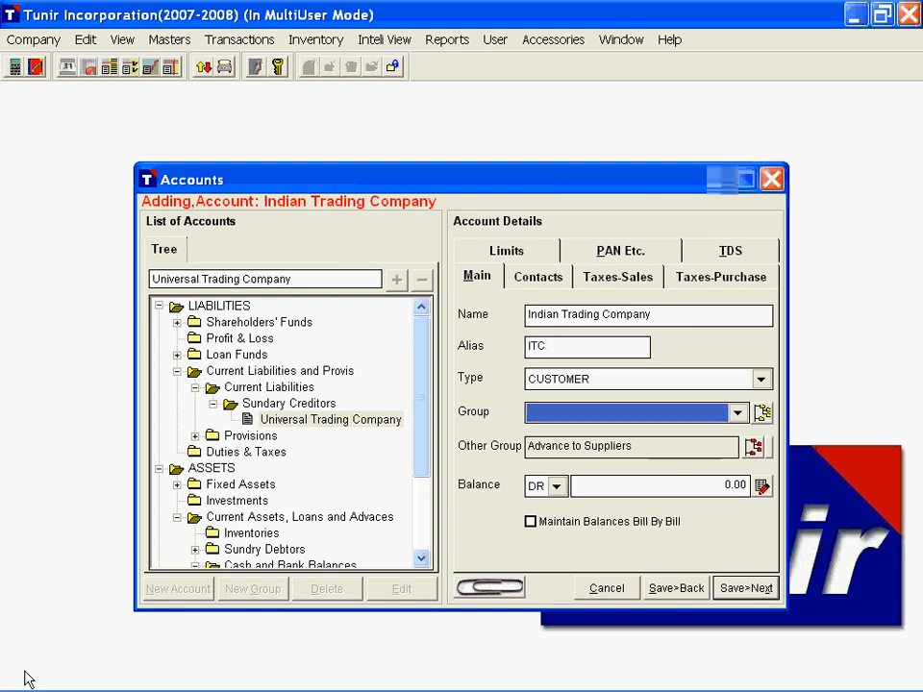
pyautogui.press('Down')
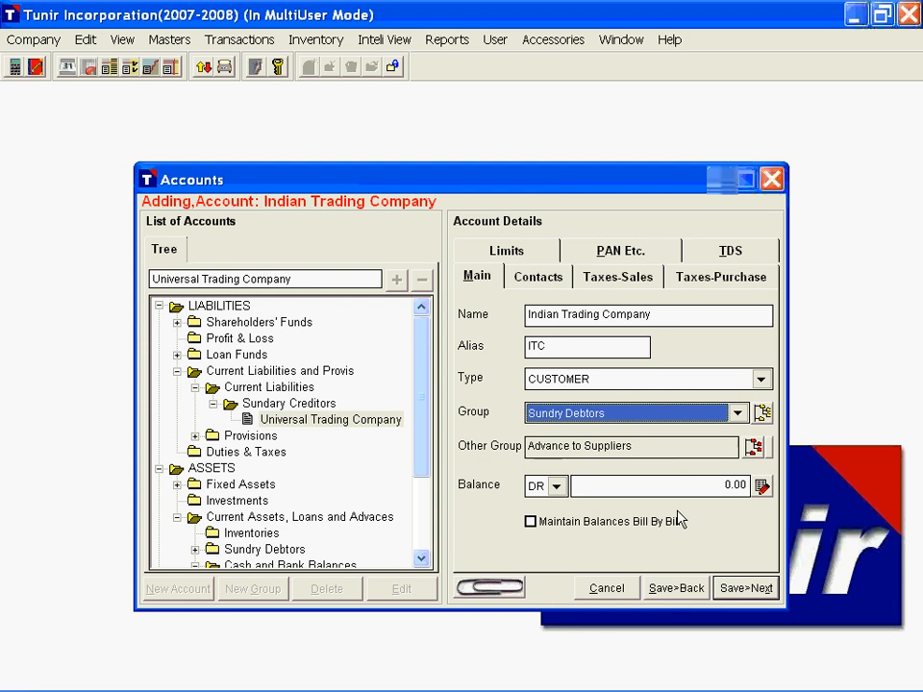
# Step: Choose Advance From Customers under Provisions as the customer's reverse-balance group and turn on bill-by-bill balances
pyautogui.click(754, 446)
pyautogui.click(128, 179)
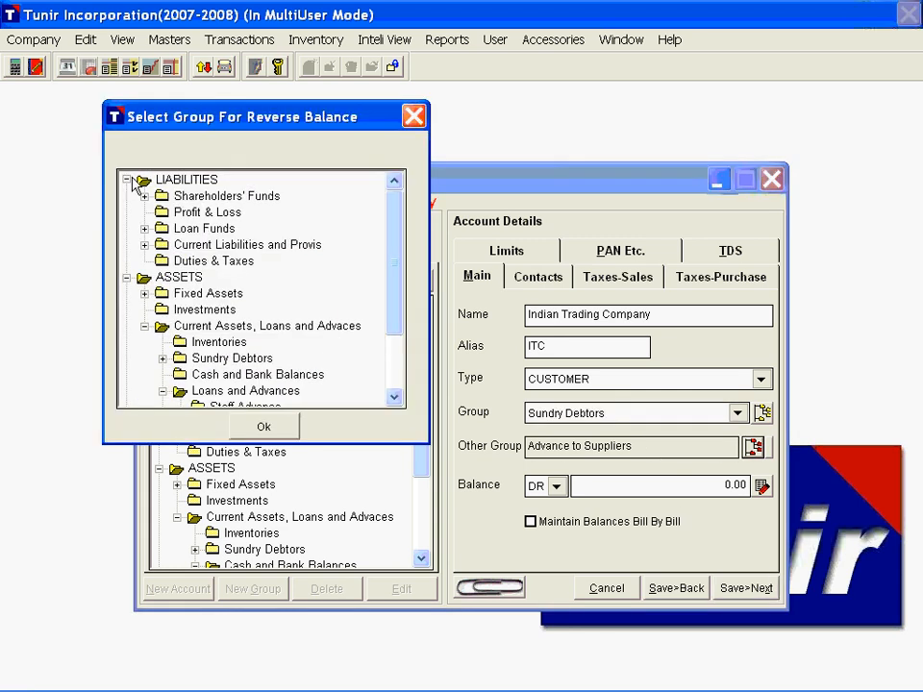
pyautogui.click(144, 244)
pyautogui.doubleClick(198, 279)
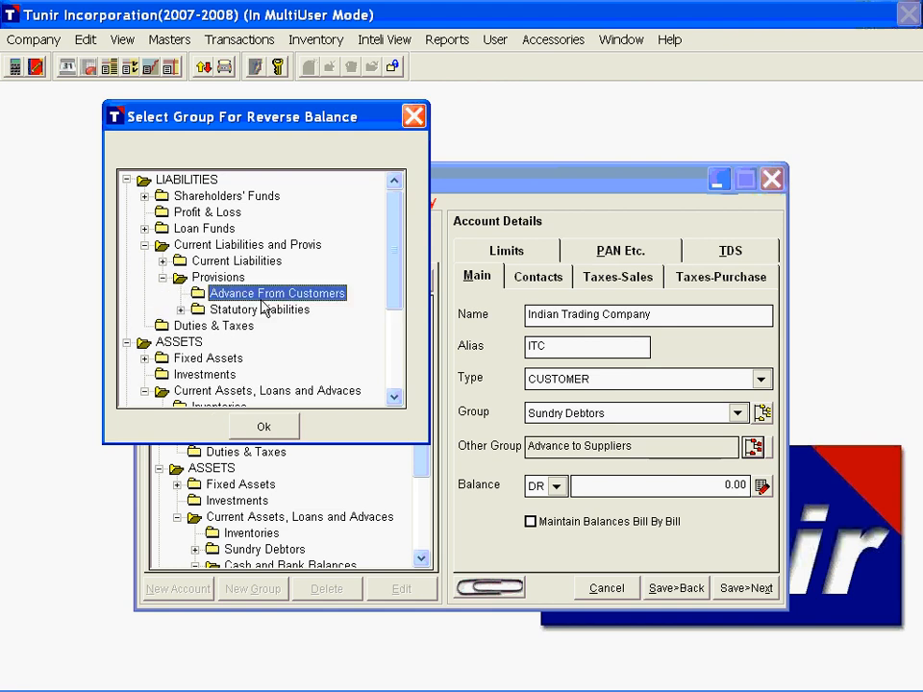
pyautogui.click(263, 426)
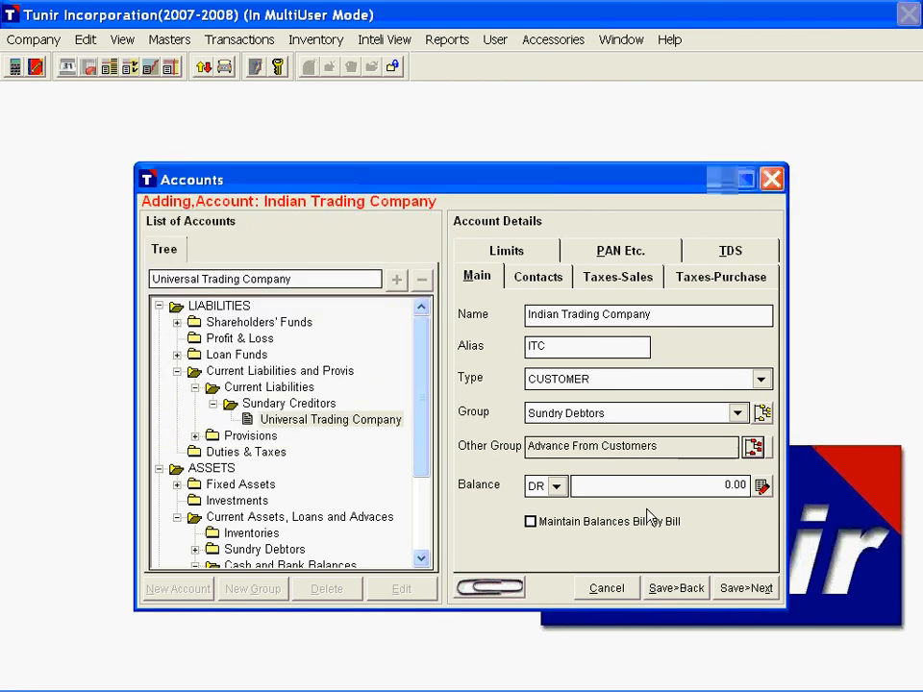
pyautogui.click(578, 531)
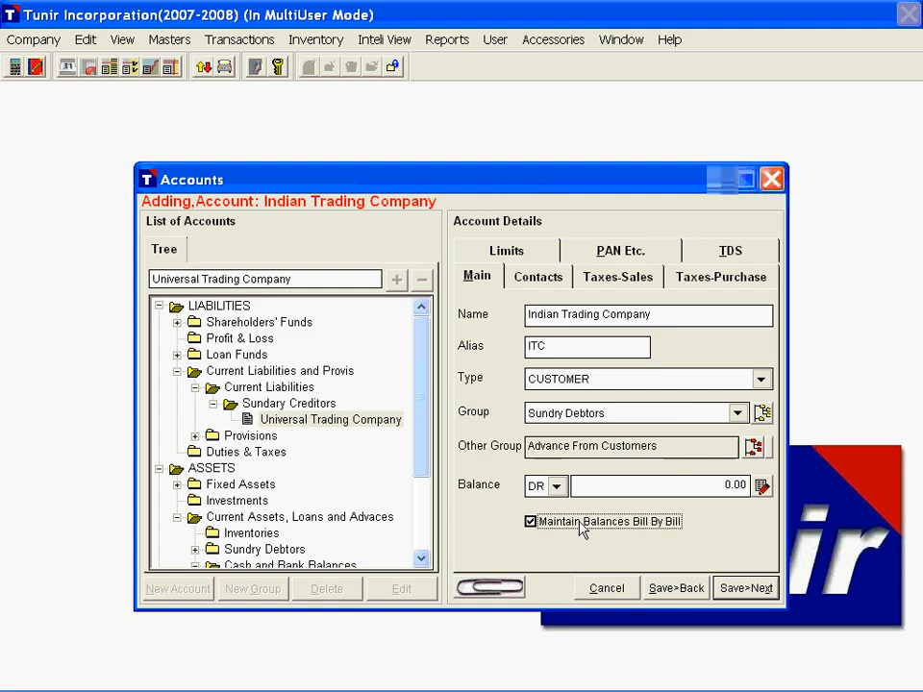
# Step: Look through the customer's contact, address, sales tax, PAN and TDS details without filling them in, and save the account
pyautogui.click(537, 276)
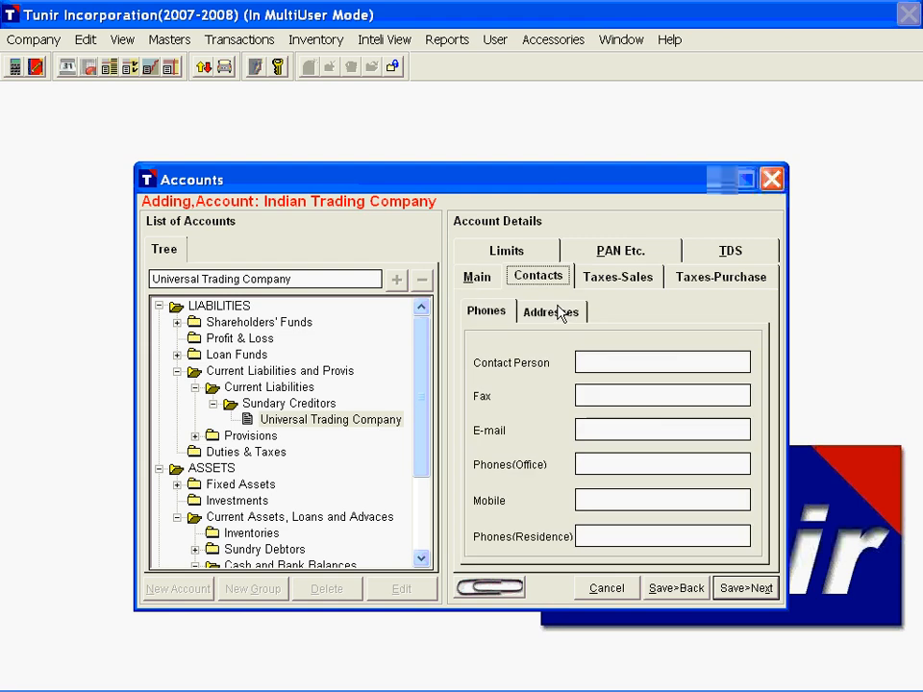
pyautogui.click(597, 362)
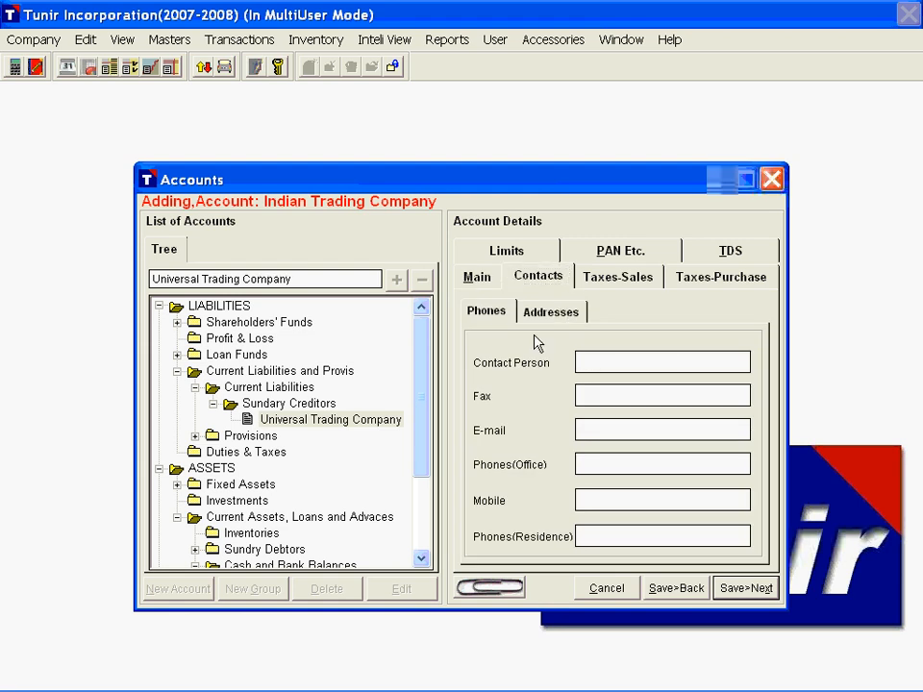
pyautogui.click(550, 311)
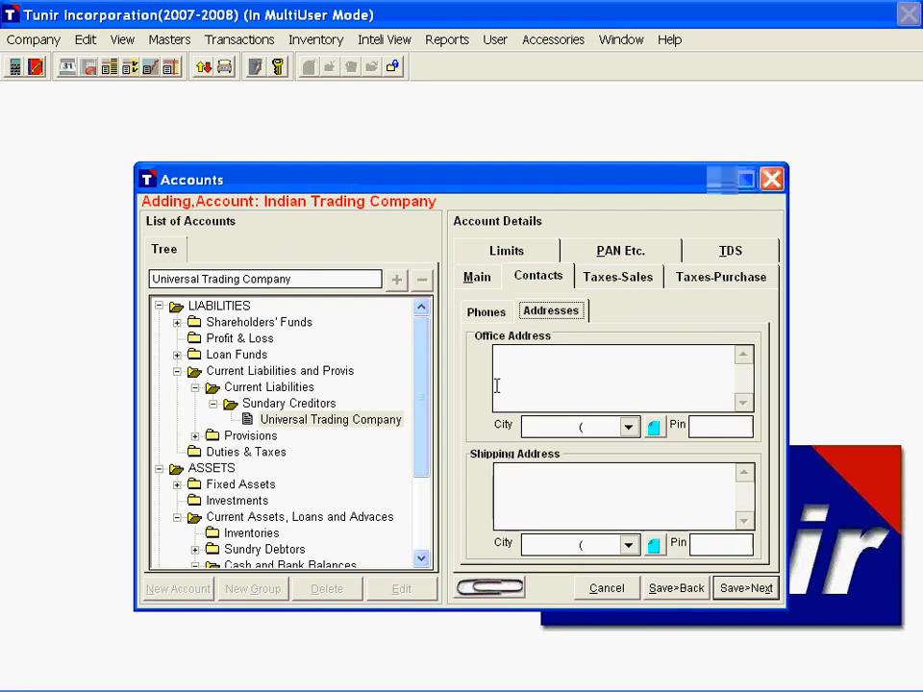
pyautogui.click(746, 280)
pyautogui.click(619, 278)
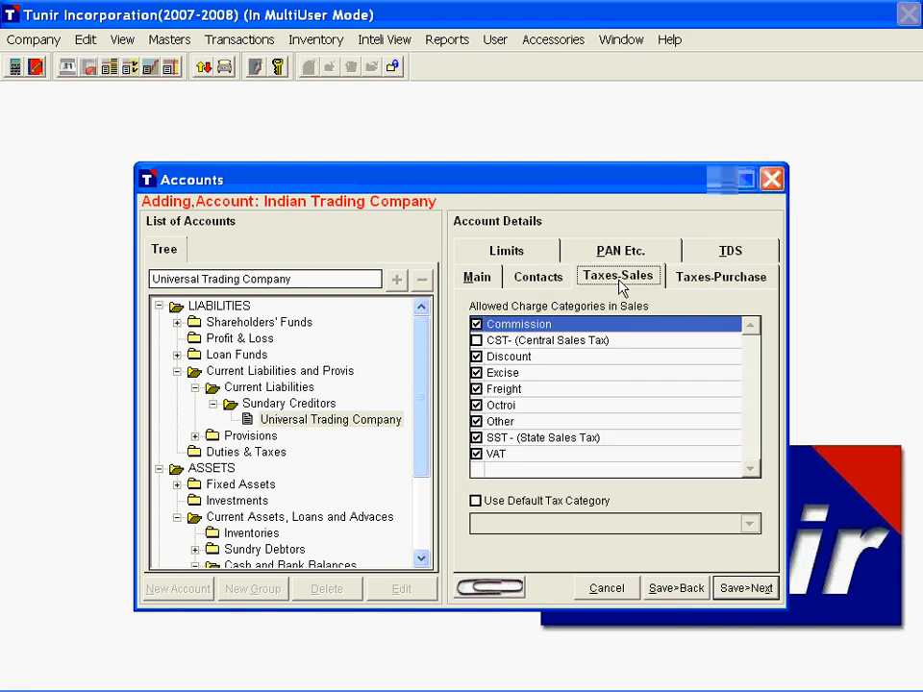
pyautogui.click(731, 252)
pyautogui.click(618, 279)
pyautogui.click(569, 318)
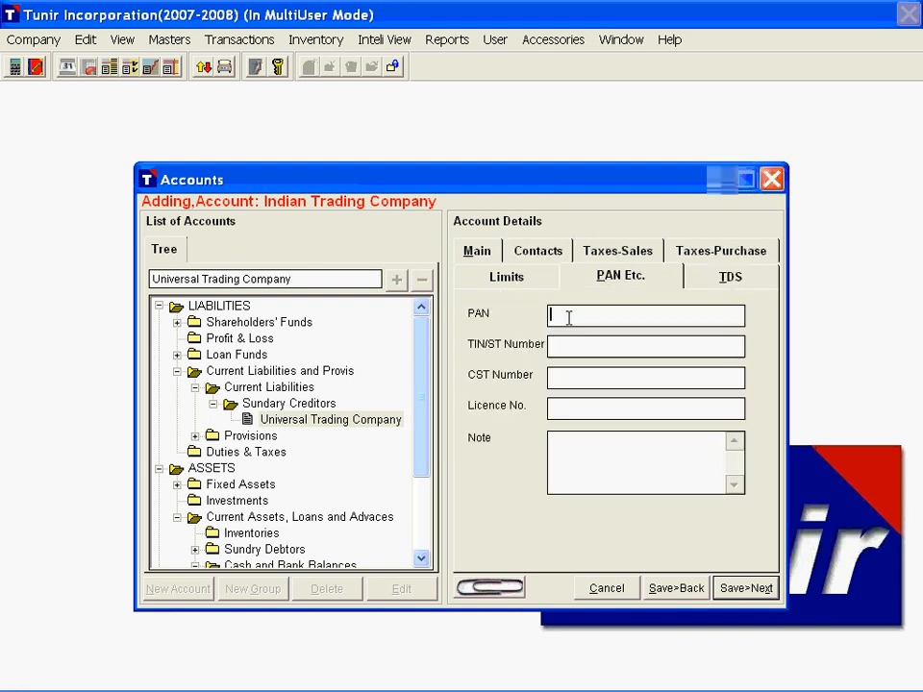
pyautogui.click(739, 280)
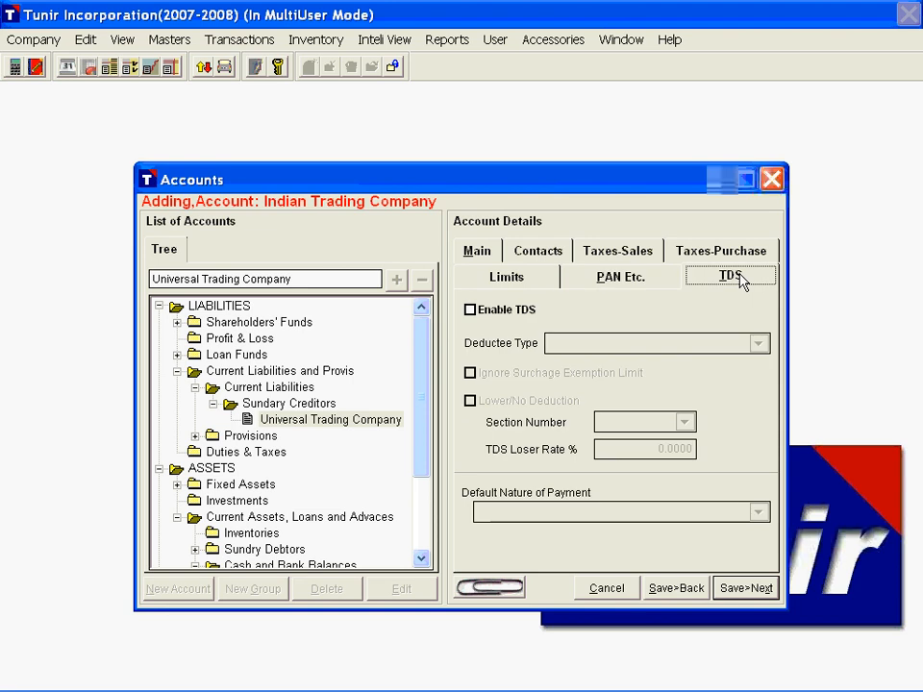
pyautogui.click(750, 590)
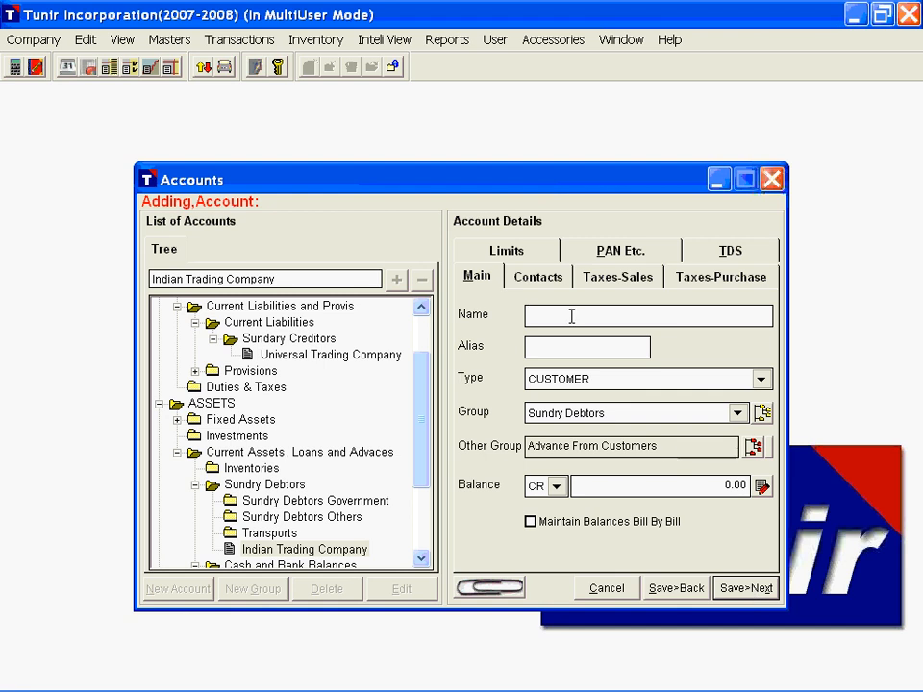
# Step: Name the new account Consultancy Expenses and set its type to EXPENSES and its group to Selling & Administrative Expenses
pyautogui.write('Con')
pyautogui.press('BackSpace')
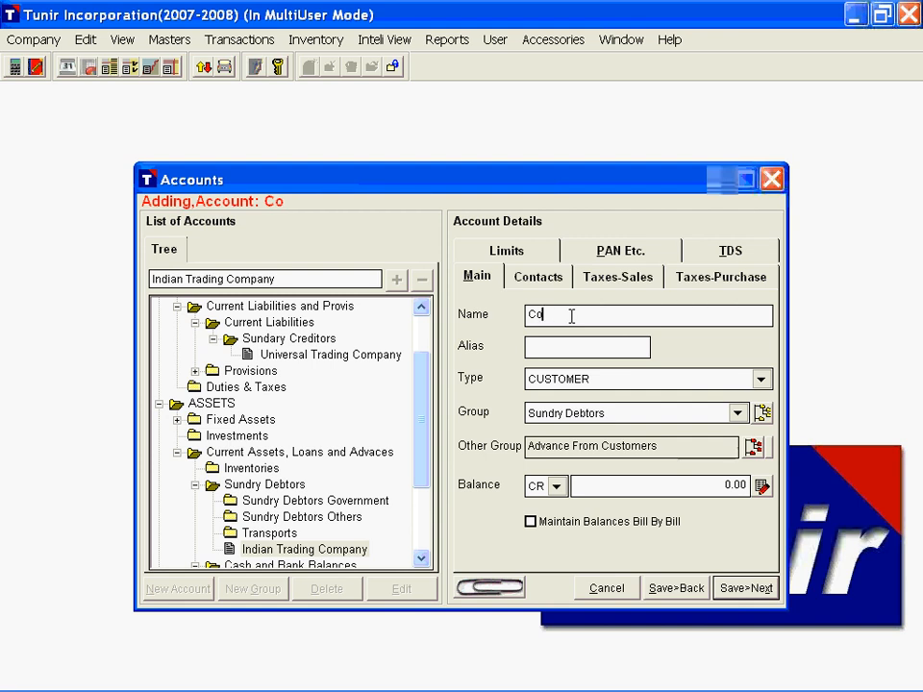
pyautogui.write('nsultancy E')
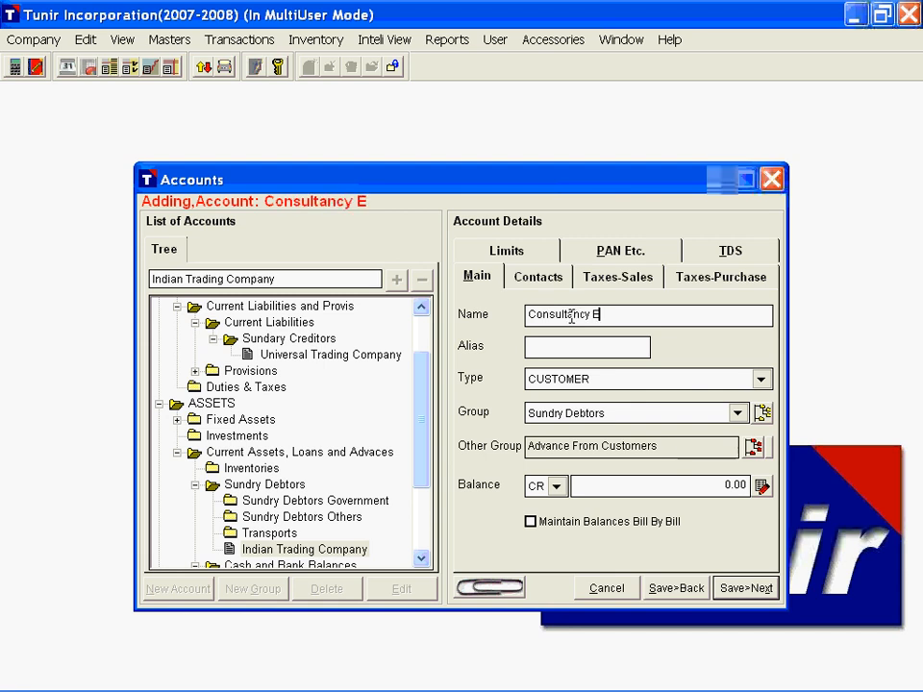
pyautogui.write('xpenses')
pyautogui.press('Return')
pyautogui.press('e')
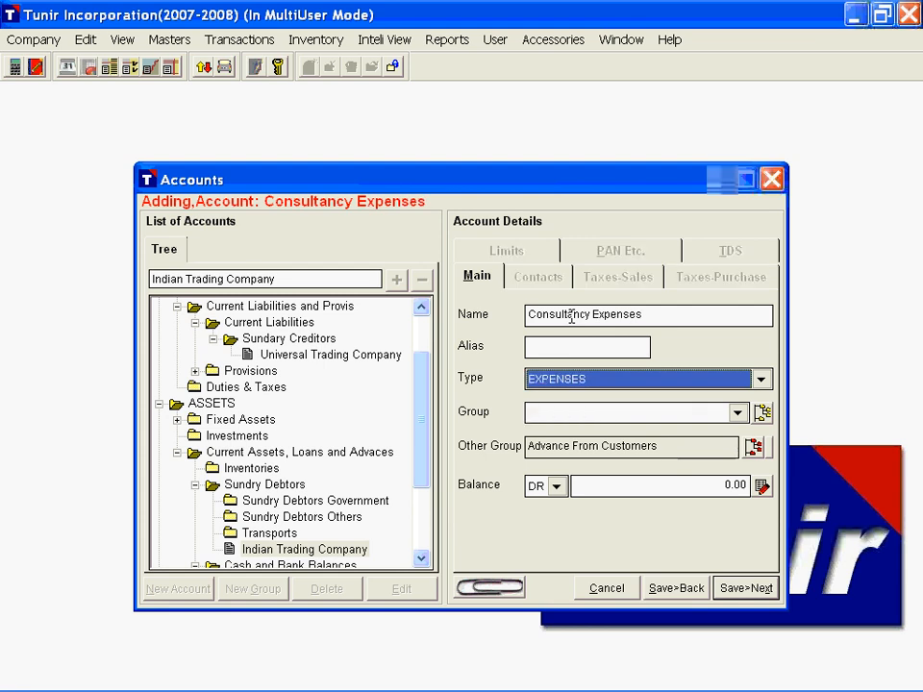
pyautogui.press('Return')
pyautogui.press('s')
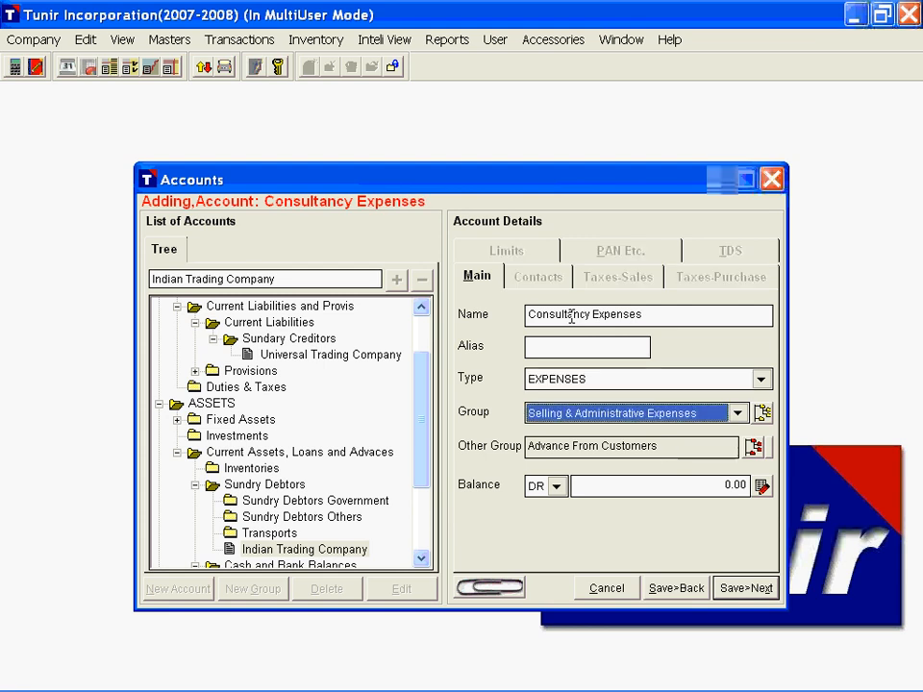
# Step: Clear the reverse-balance group from the Consultancy Expenses account and save the account
pyautogui.press('Return')
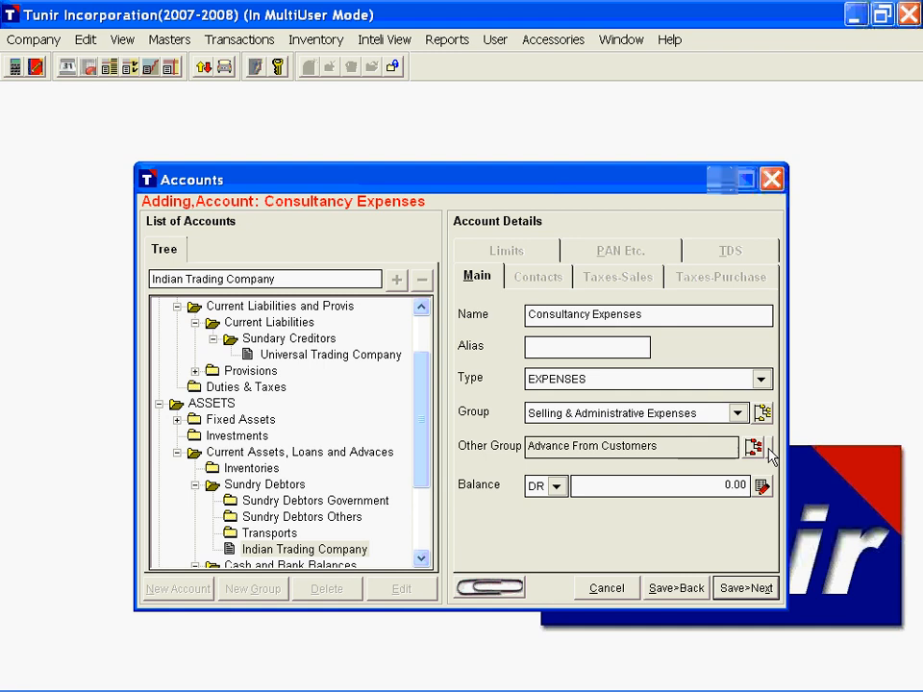
pyautogui.click(770, 449)
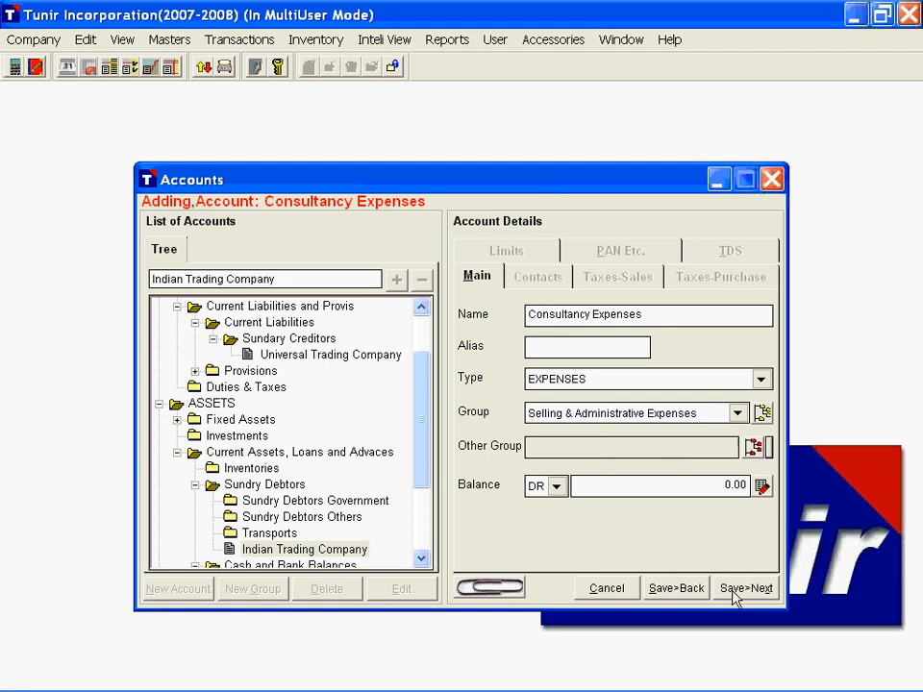
pyautogui.click(675, 593)
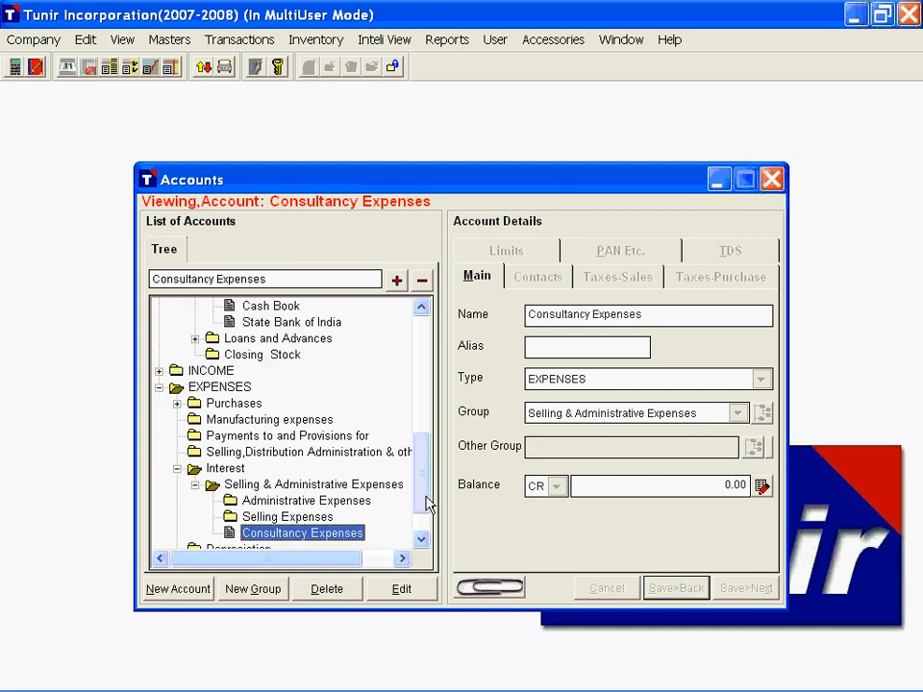
# Step: Create a new account group named Service Providers under Sundary Creditors in the accounts tree
pyautogui.moveTo(426, 486); pyautogui.dragTo(426, 355)
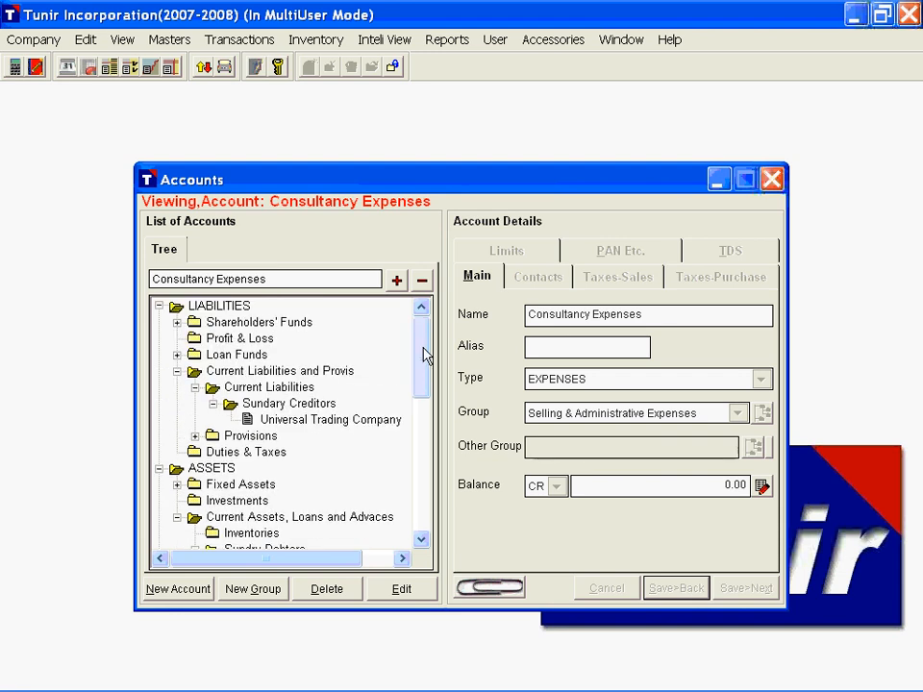
pyautogui.click(291, 404)
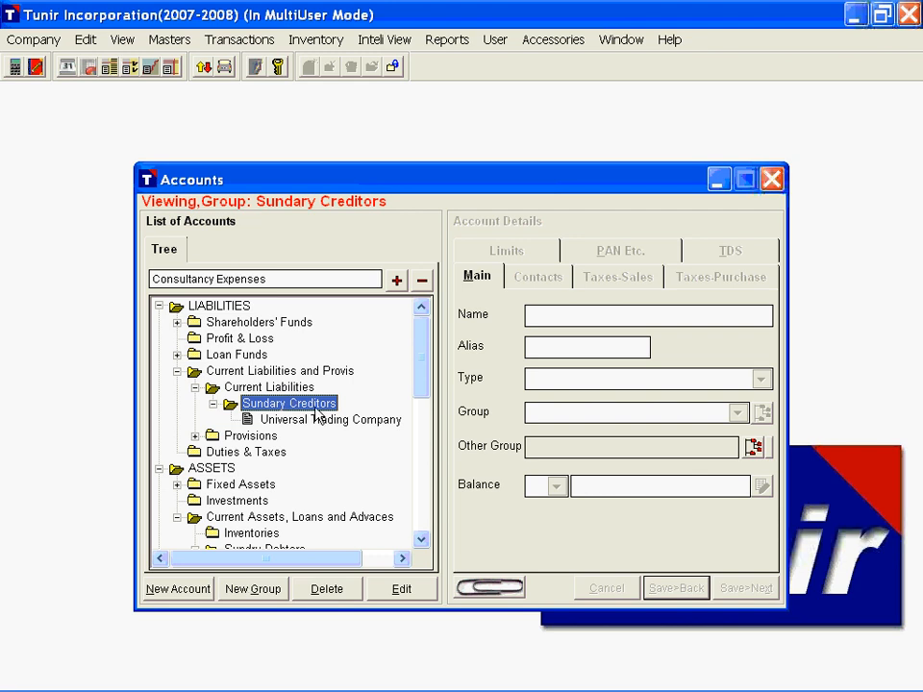
pyautogui.click(253, 590)
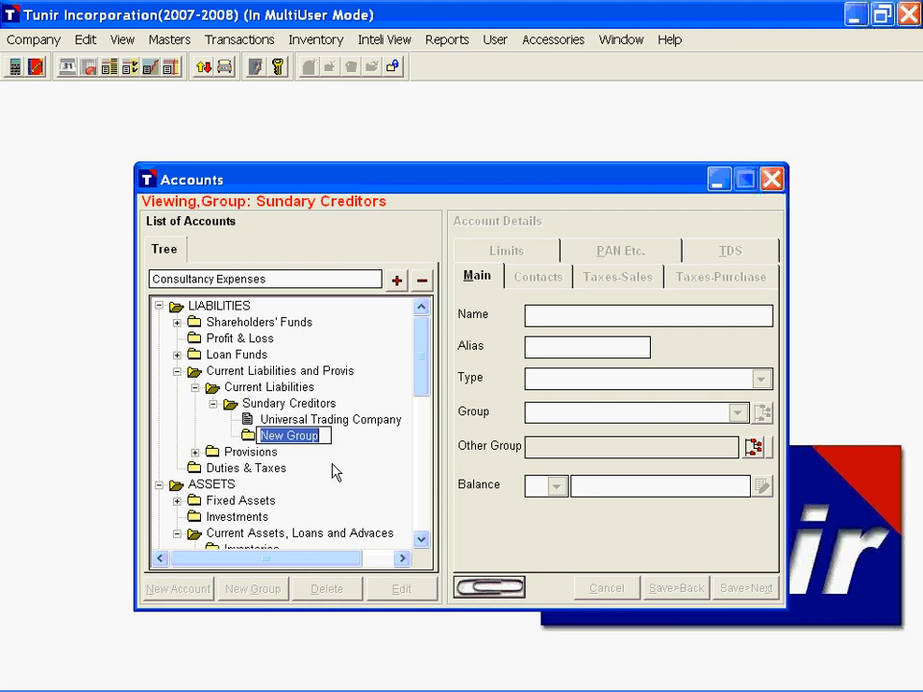
pyautogui.write('Service ')
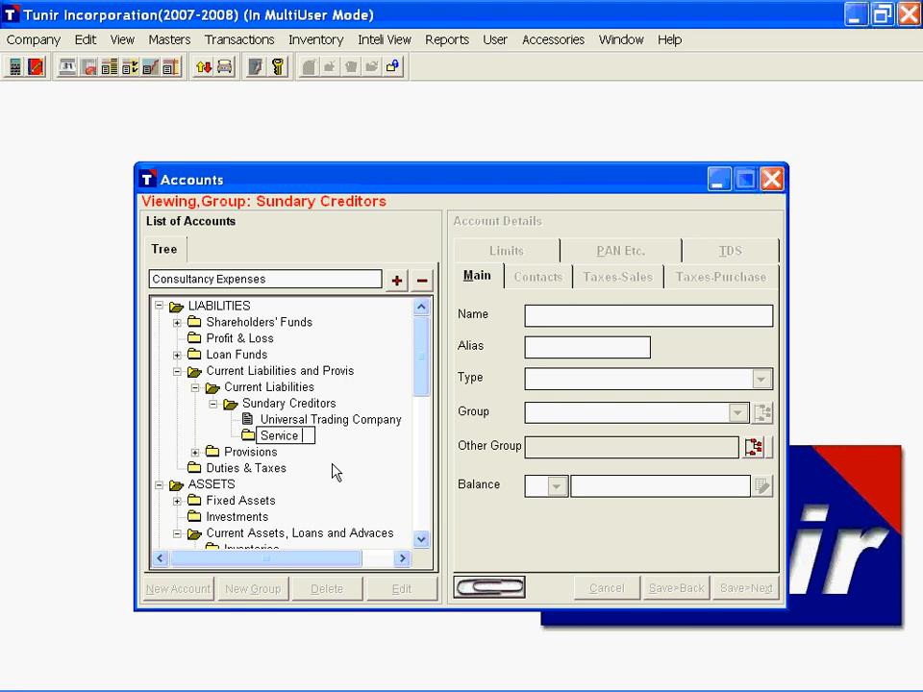
pyautogui.write('Providers')
pyautogui.press('Return')
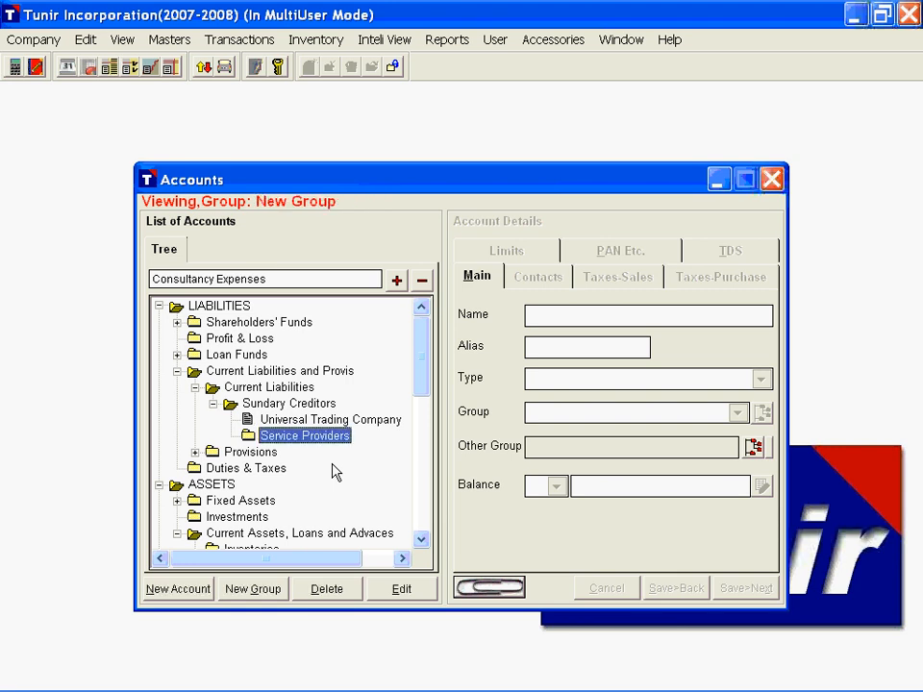
# Step: Enter a new account named Technoserve India Ltd. with type SUPPLIER and group Service Providers
pyautogui.click(176, 596)
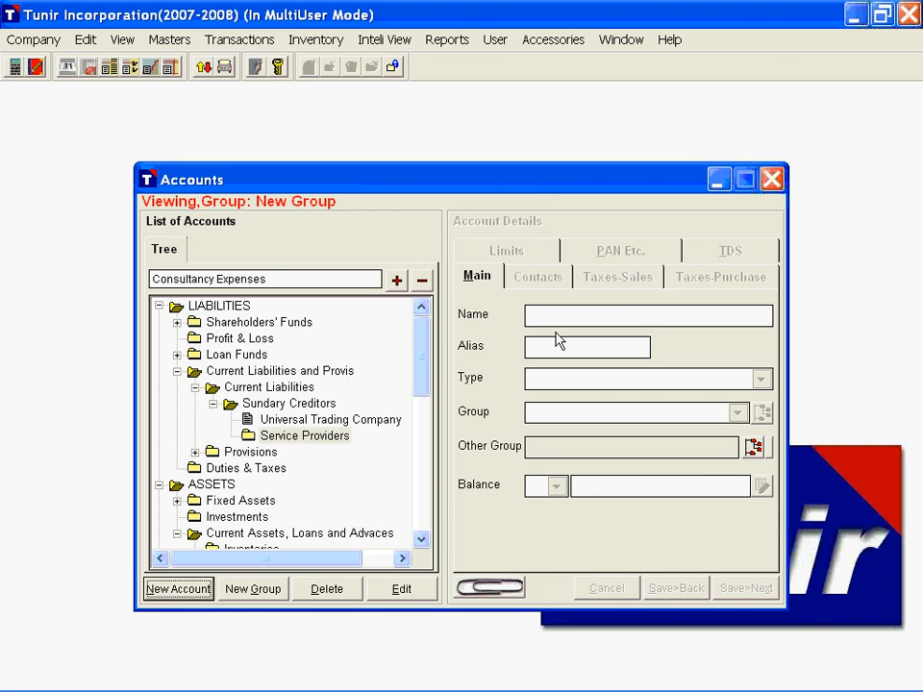
pyautogui.click(179, 591)
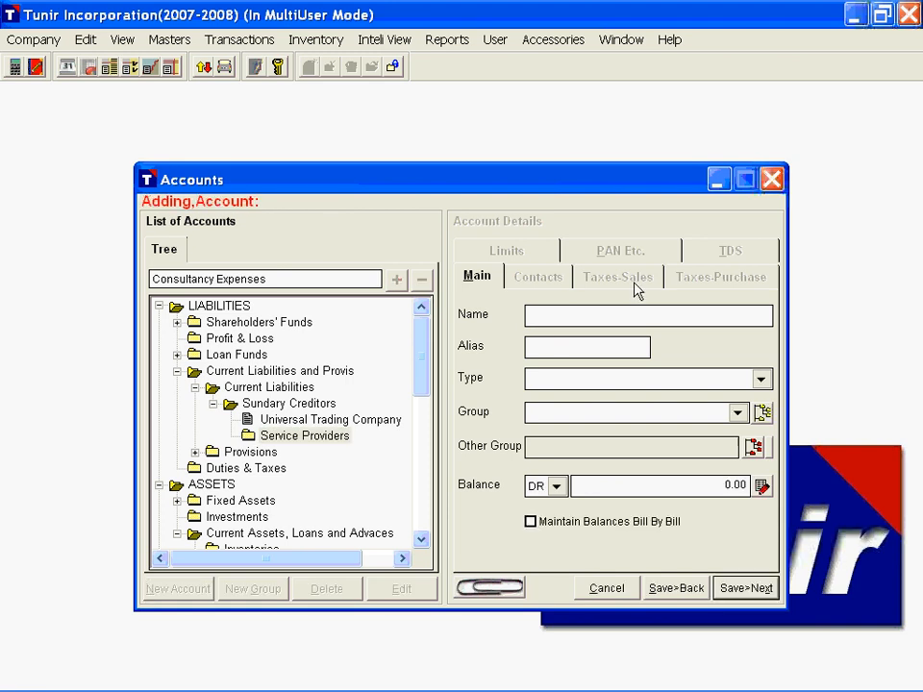
pyautogui.write('Technoserve Indi')
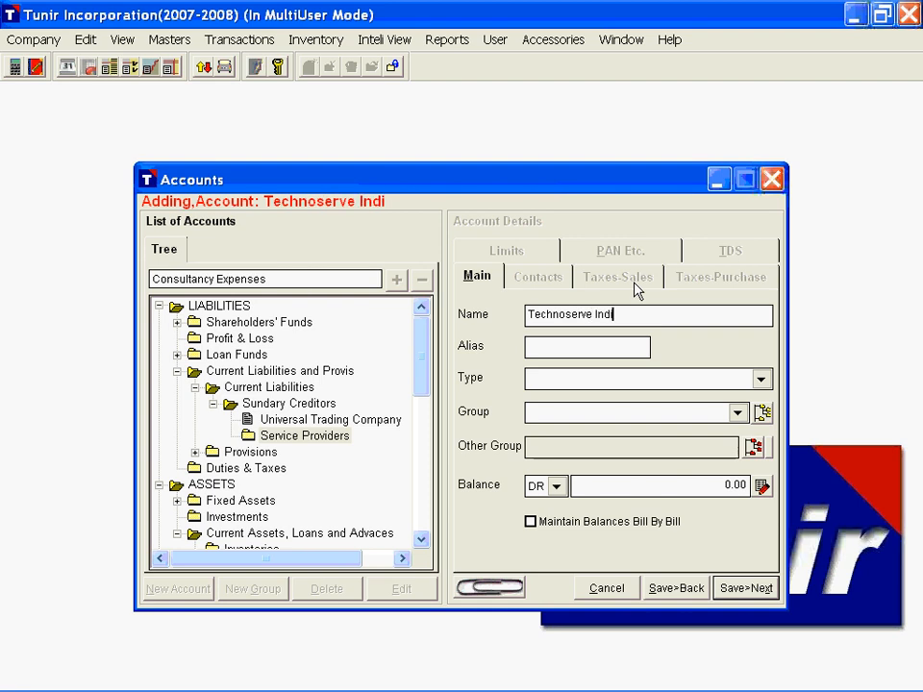
pyautogui.write('a Ltd.')
pyautogui.press('Tab')
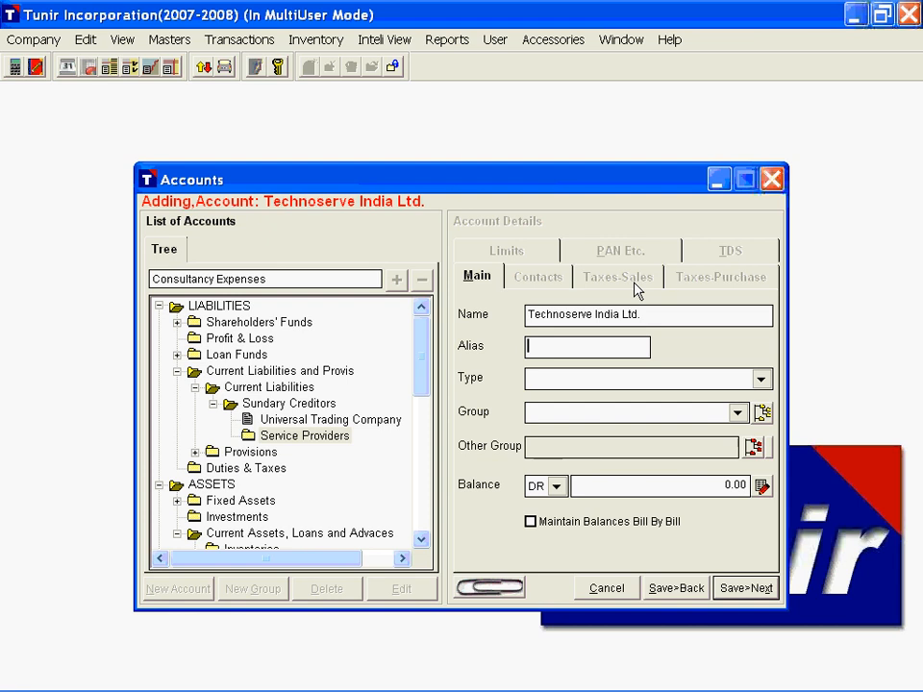
pyautogui.press('Tab')
pyautogui.press('s')
pyautogui.press('Tab')
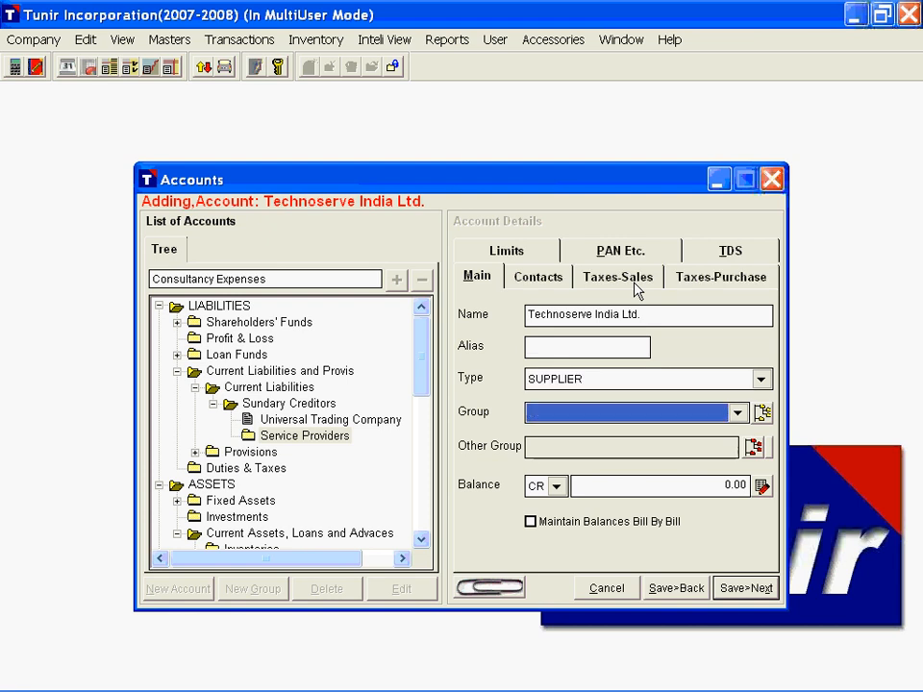
pyautogui.press('s')
pyautogui.press('Tab')
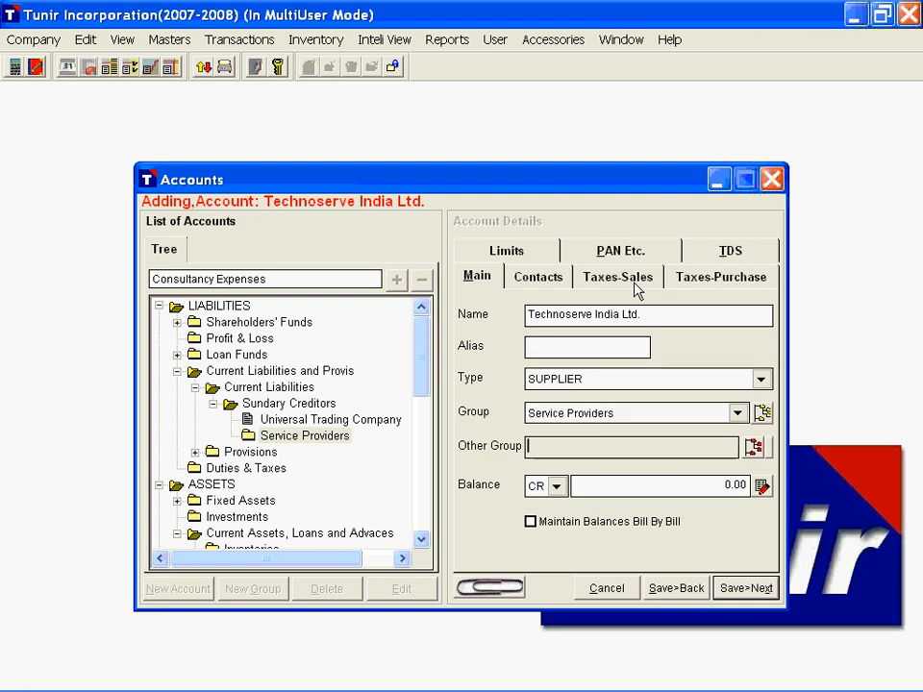
# Step: Enable TDS for the supplier with deductee type Company - Resident, surcharge exemption limit ignored and default payment nature Fees for Professional or Technical Services
pyautogui.click(741, 268)
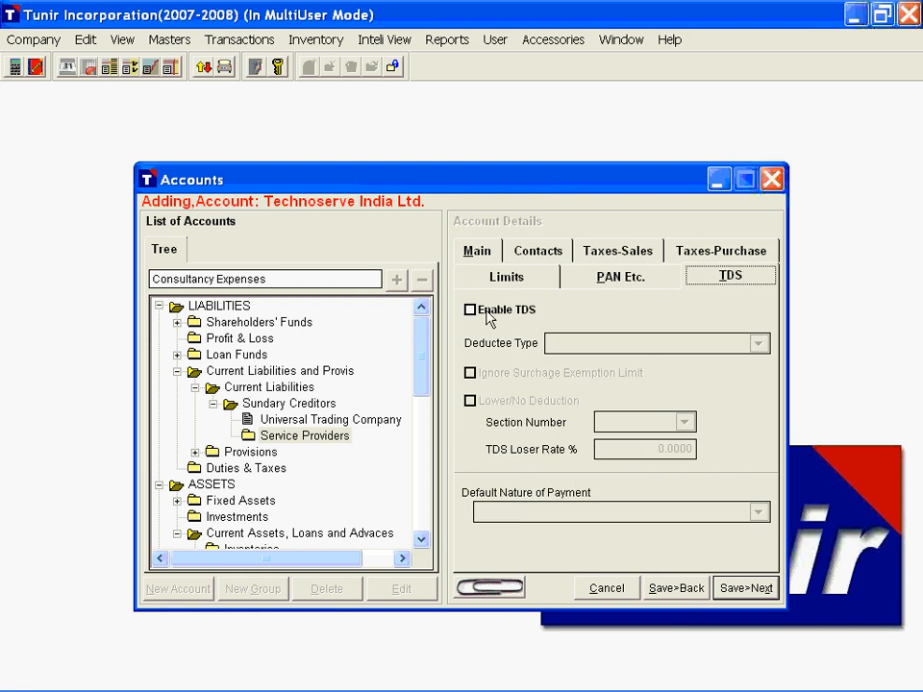
pyautogui.click(510, 310)
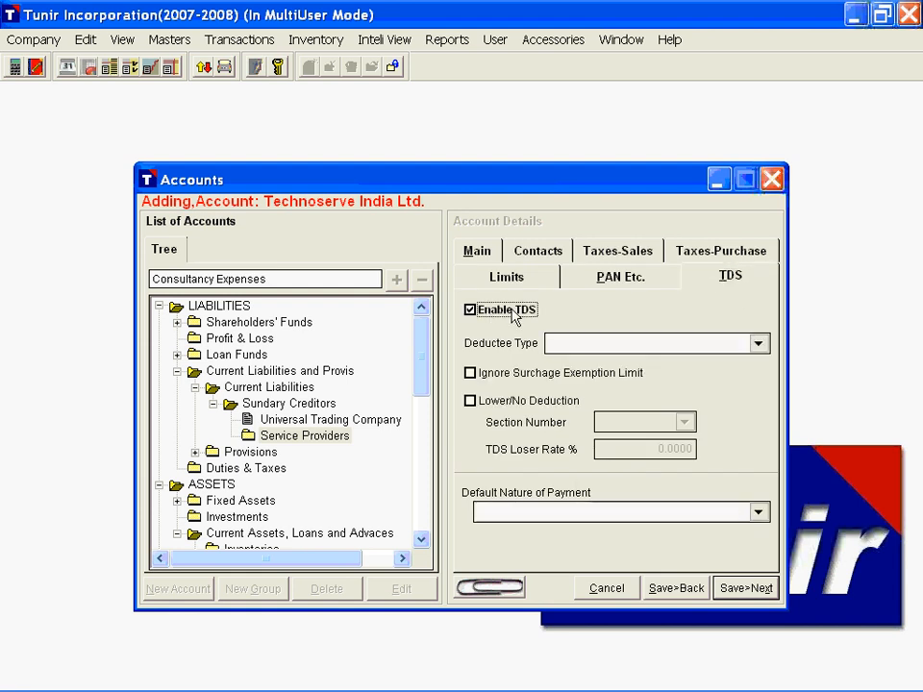
pyautogui.click(705, 344)
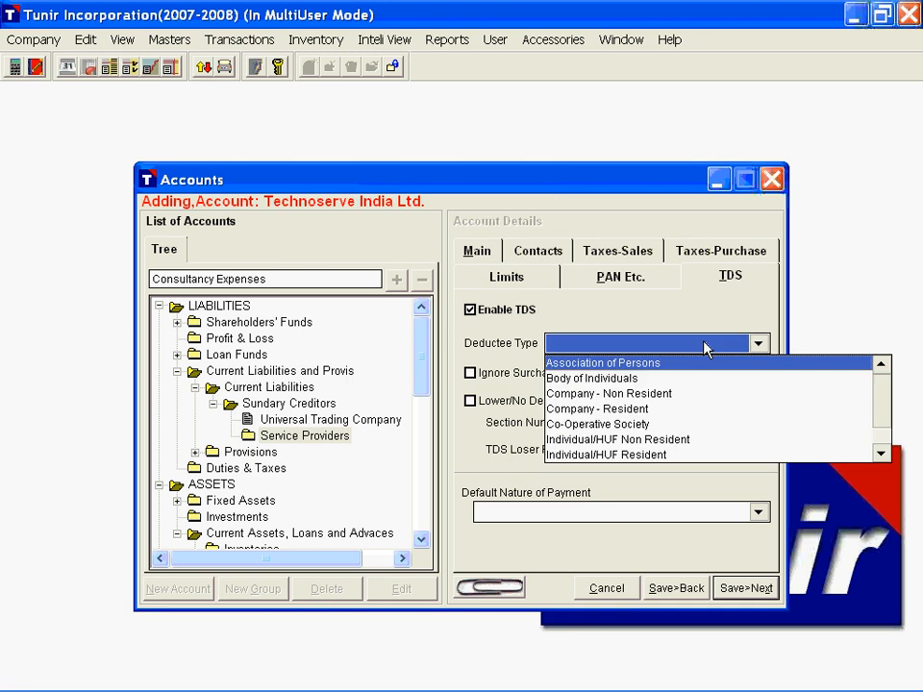
pyautogui.click(670, 411)
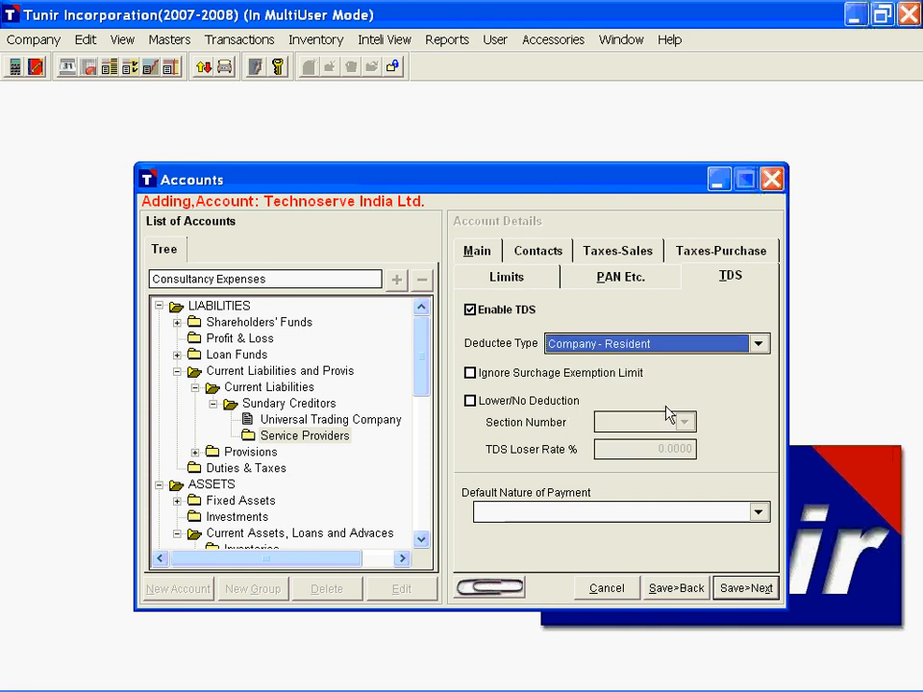
pyautogui.click(470, 374)
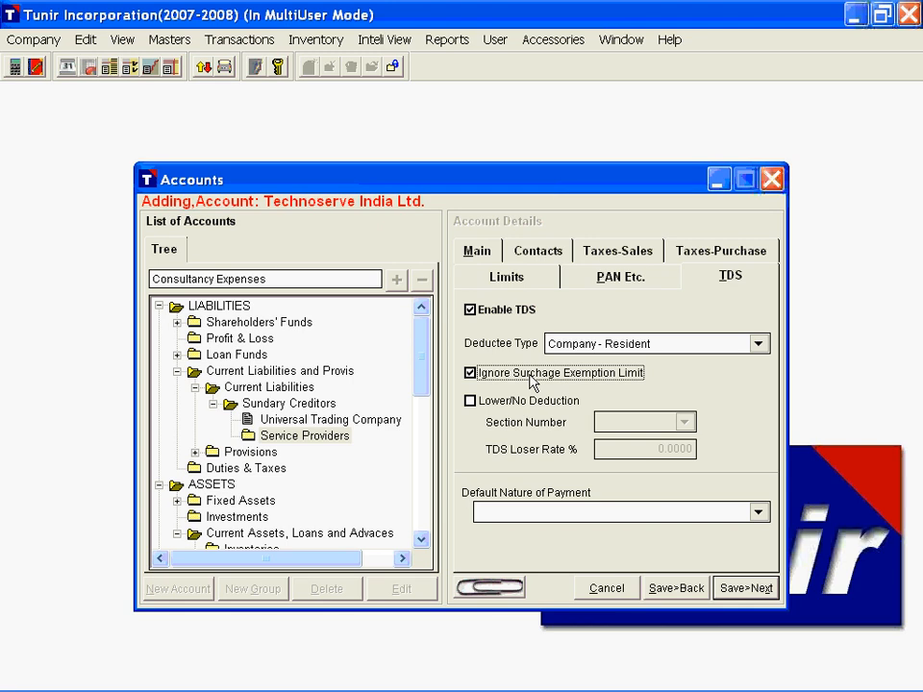
pyautogui.click(642, 511)
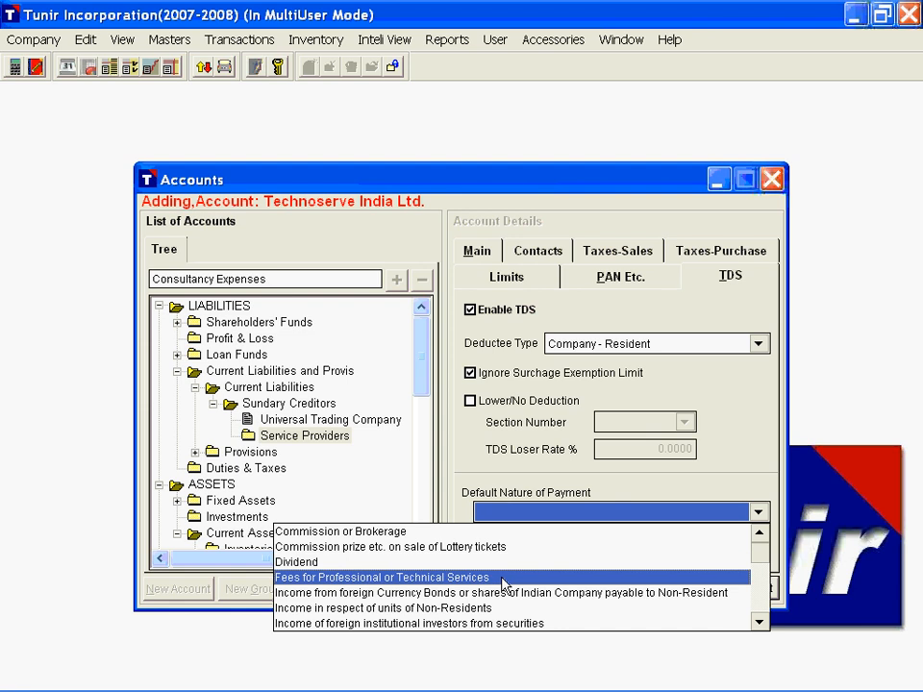
pyautogui.click(502, 579)
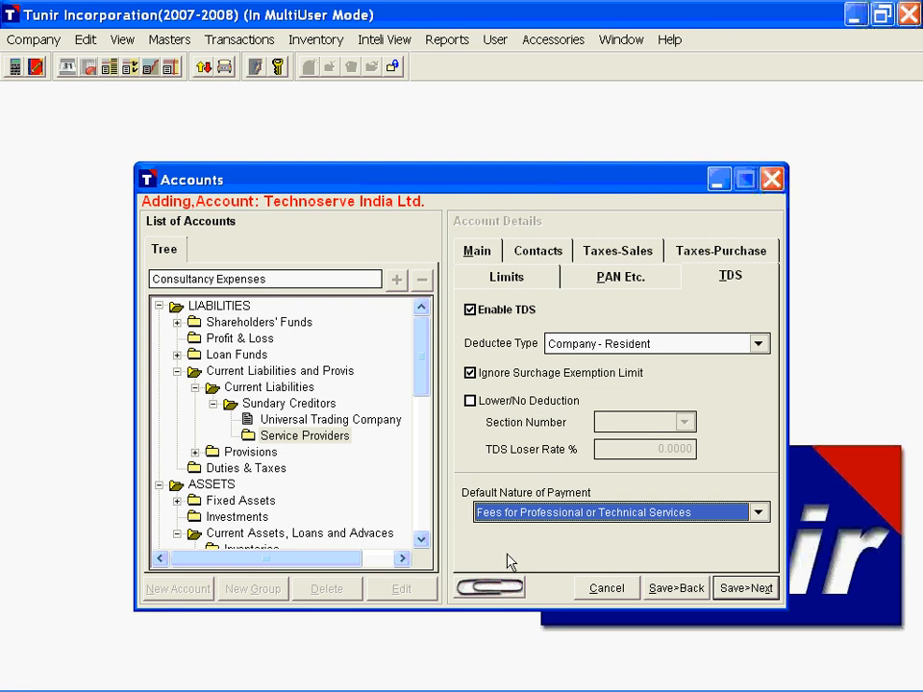
# Step: Attach the file Technoserve.odt to the Technoserve India Ltd. account
pyautogui.click(503, 588)
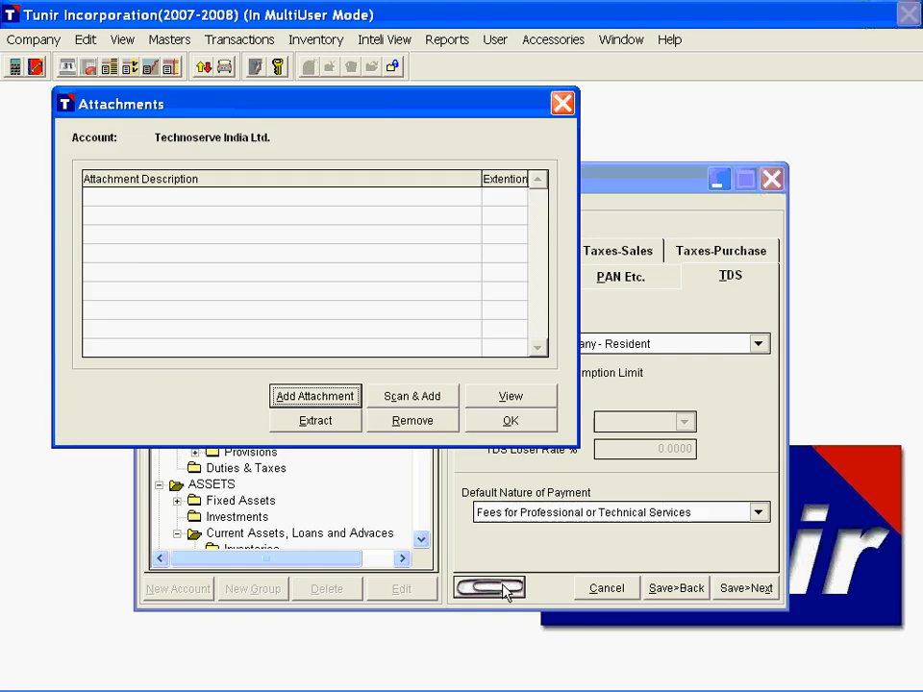
pyautogui.click(316, 397)
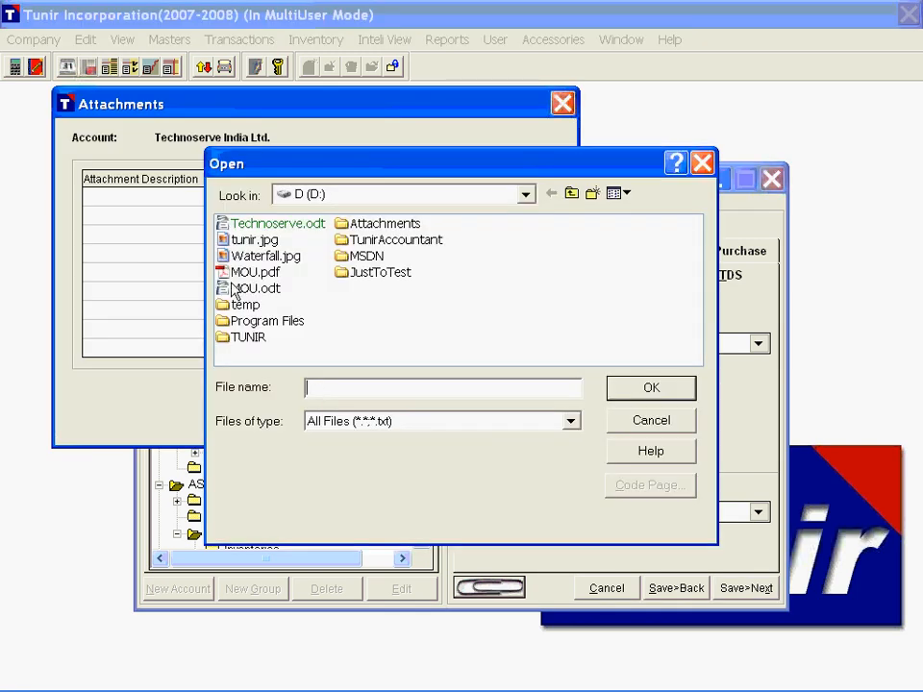
pyautogui.doubleClick(242, 225)
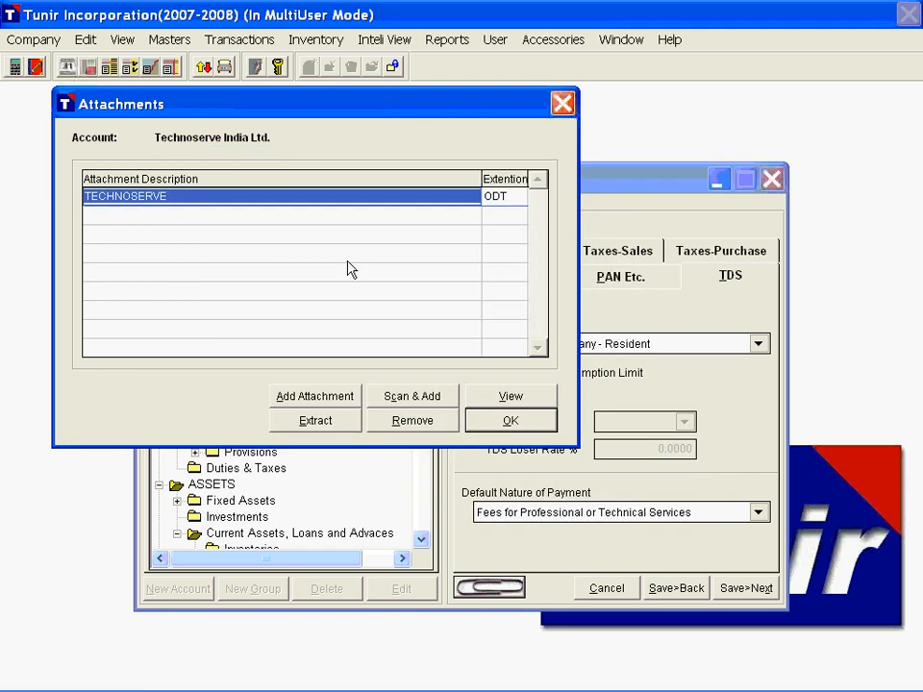
# Step: View the attached TECHNOSERVE document, close it and save the Technoserve India Ltd. account
pyautogui.doubleClick(320, 196)
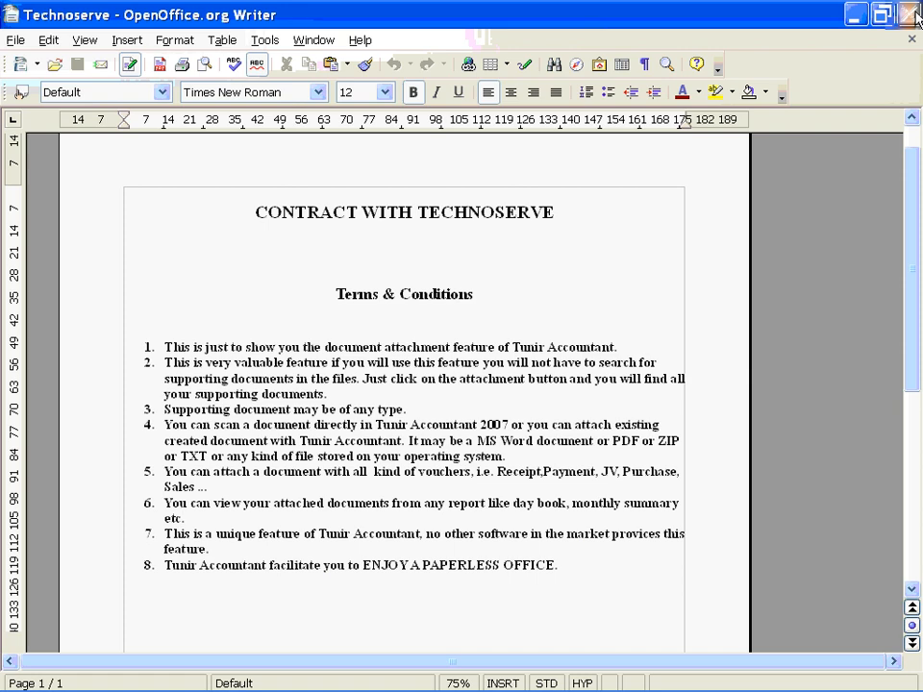
pyautogui.click(910, 15)
pyautogui.click(675, 589)
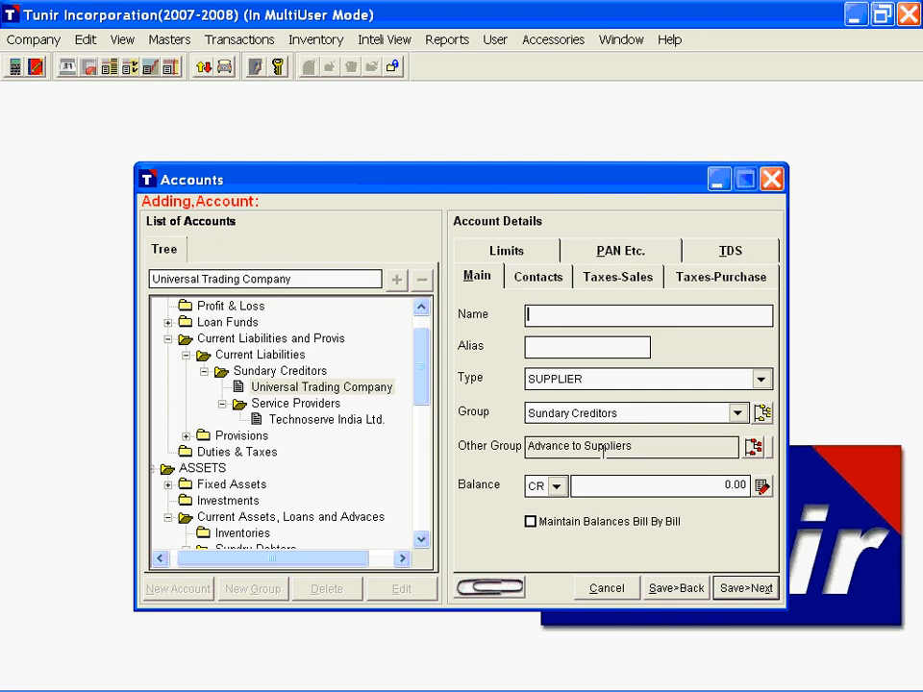
# Step: Enter a new account named Office Expenses with alias OE and type EXPENSES
pyautogui.write('Offic')
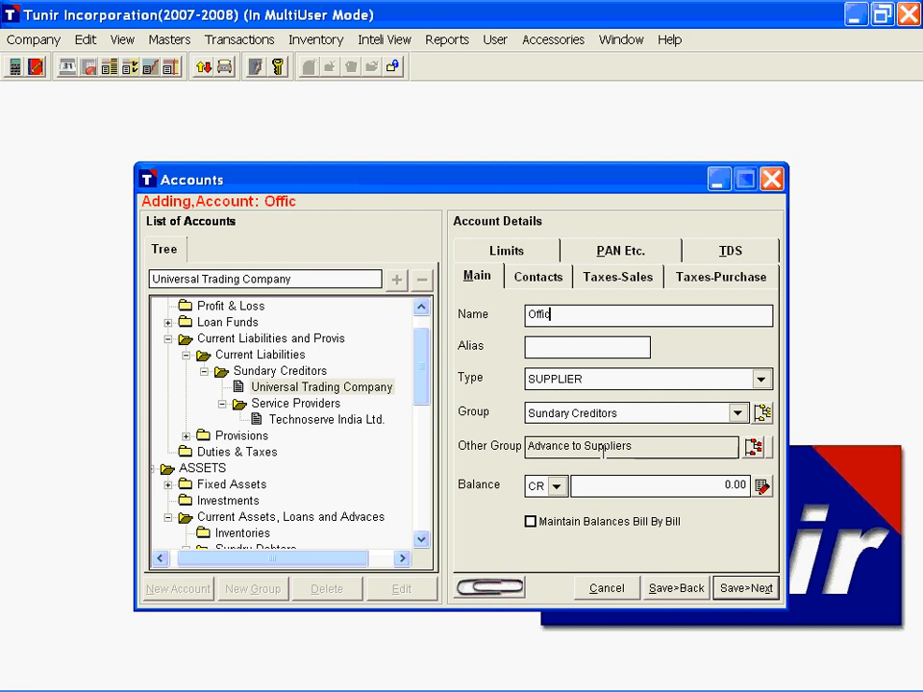
pyautogui.write('e Ex')
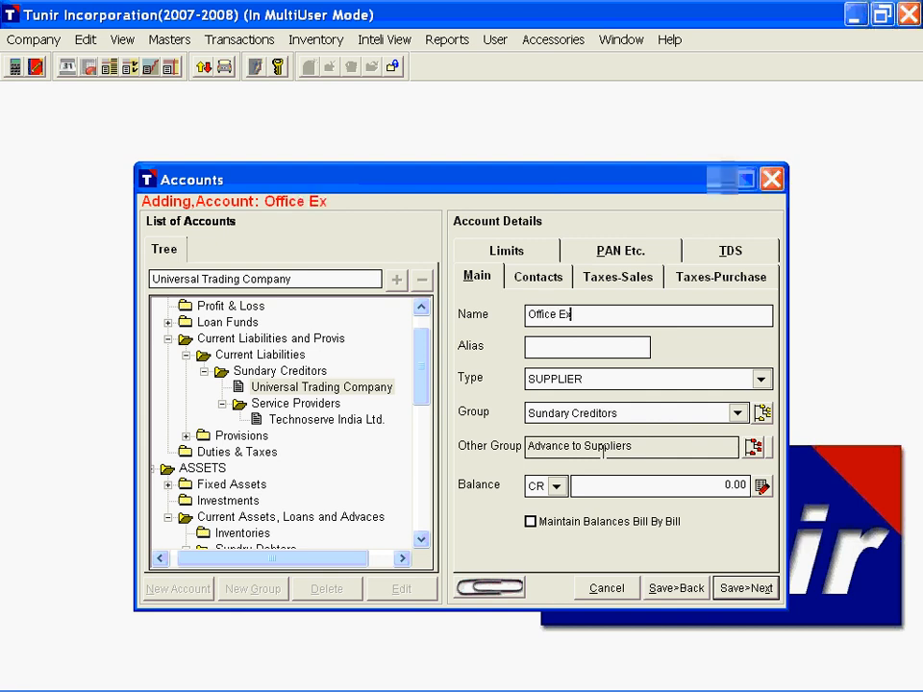
pyautogui.write('penses')
pyautogui.press('Tab')
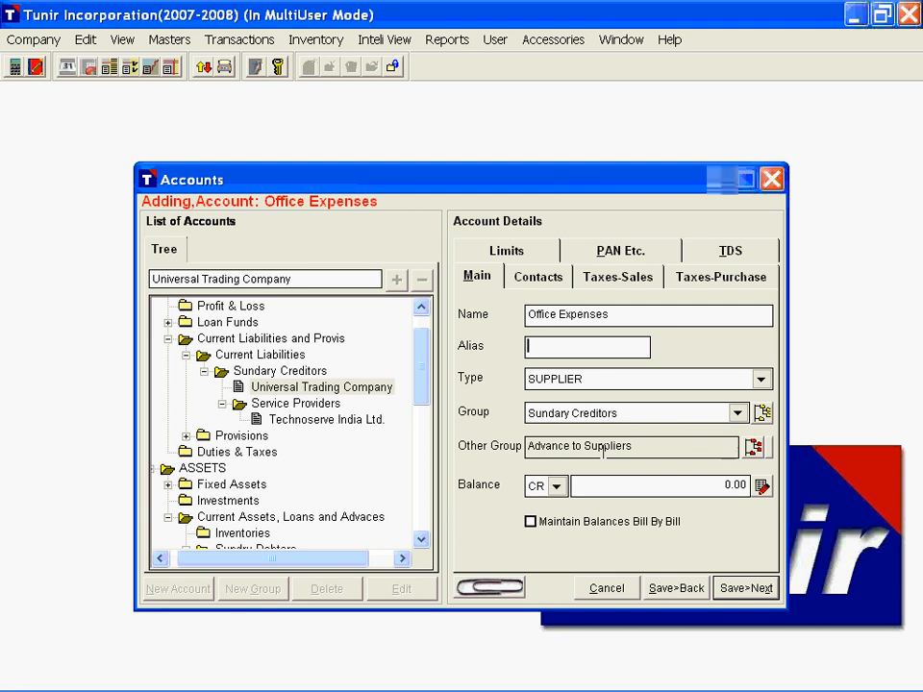
pyautogui.write('OE')
pyautogui.press('Tab')
pyautogui.press('e')
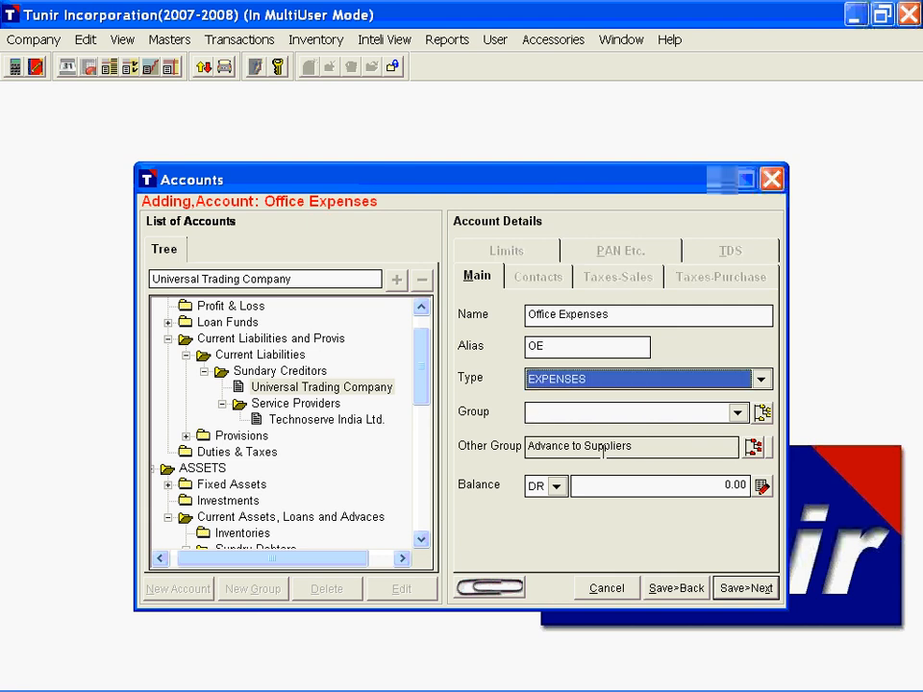
# Step: Assign Office Expenses to the Administrative Expenses group without any other group, and save the account
pyautogui.press('Tab')
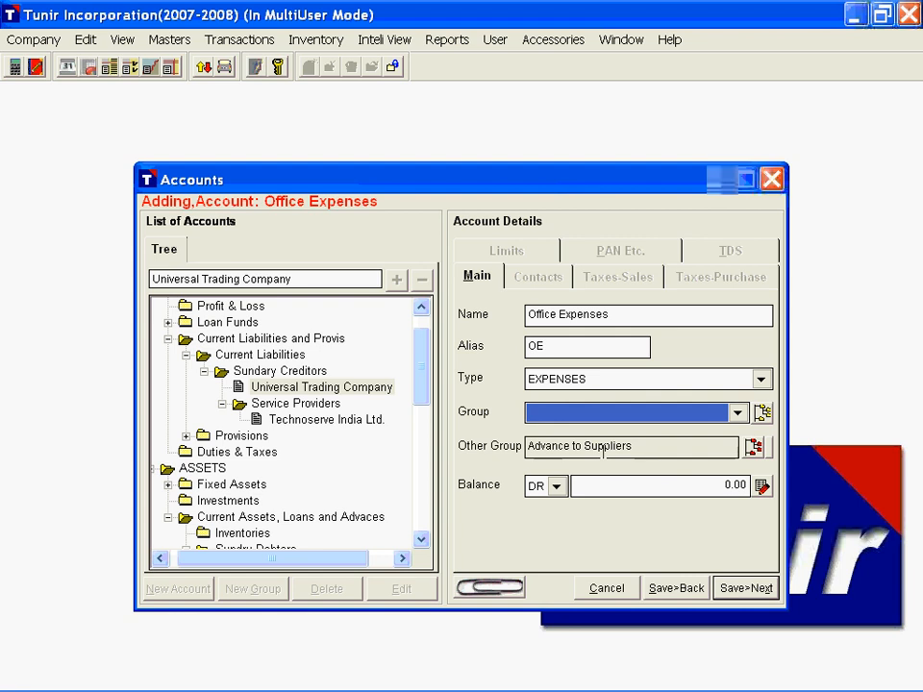
pyautogui.press('a')
pyautogui.press('Tab')
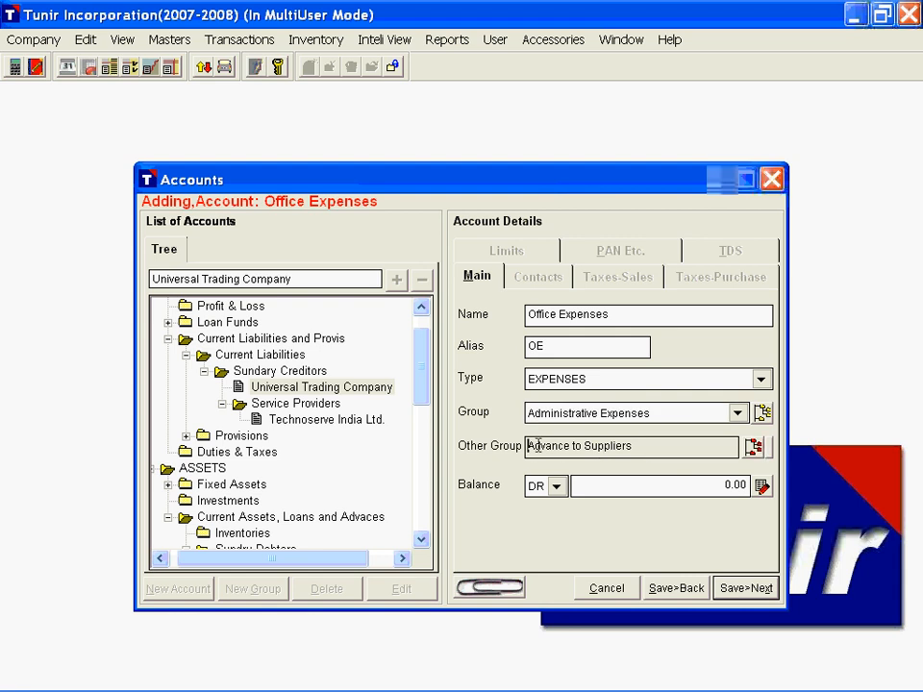
pyautogui.click(769, 452)
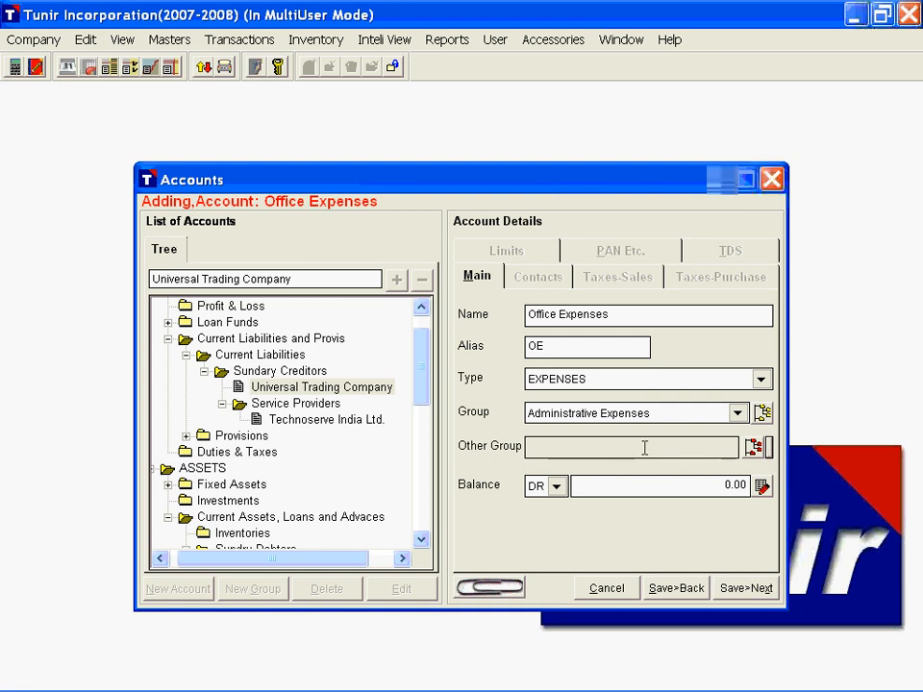
pyautogui.click(678, 588)
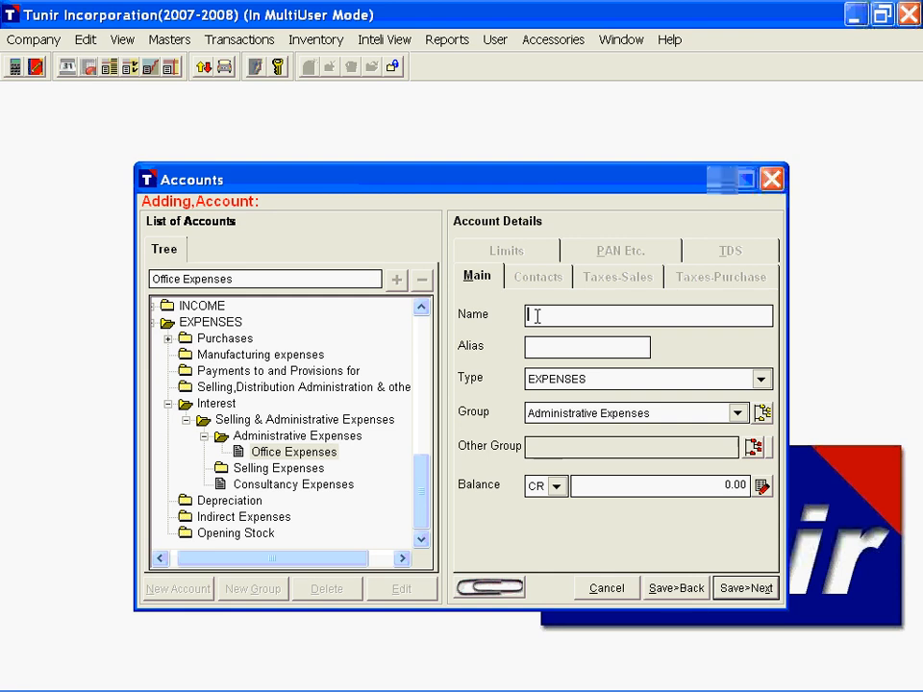
# Step: Enter a new account named Capital Account with type LIABILITIES and no alias
pyautogui.write('Cap')
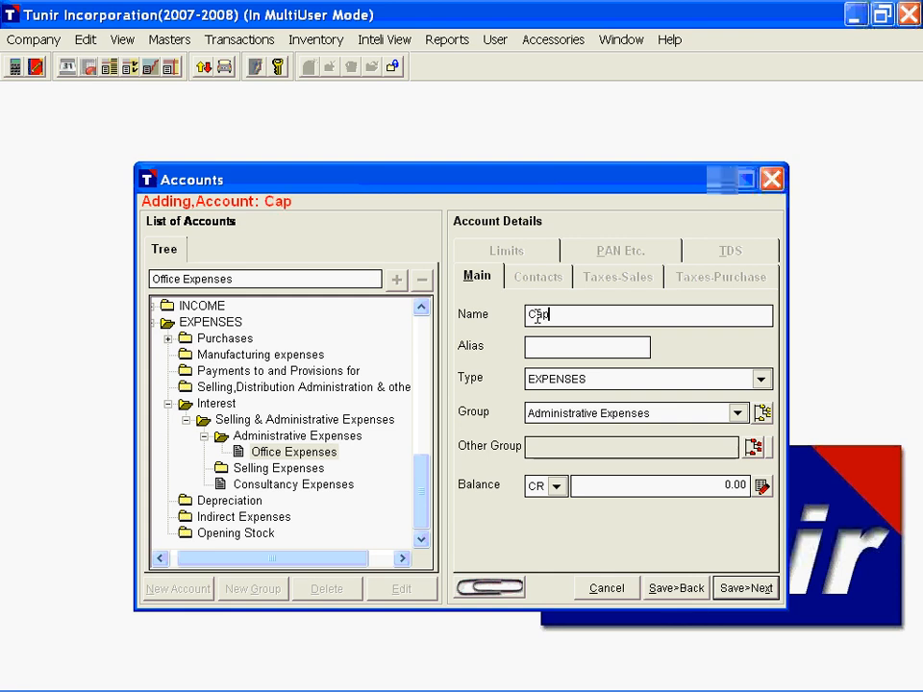
pyautogui.write('ital Account')
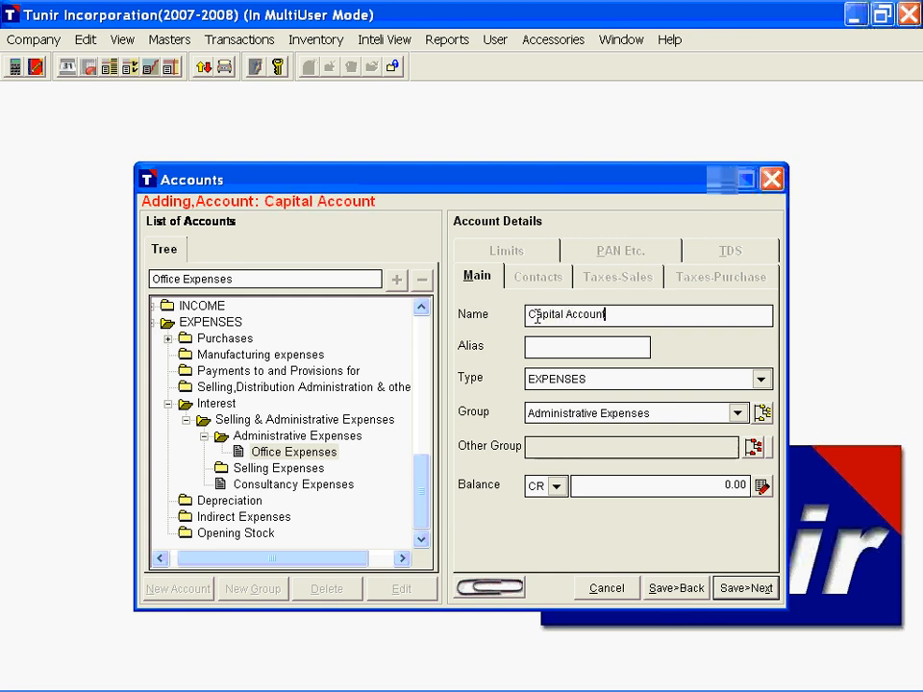
pyautogui.press('Tab')
# Step: Assign Capital Account to the Share Capital group, then save it and close the account setup
pyautogui.press('Tab')
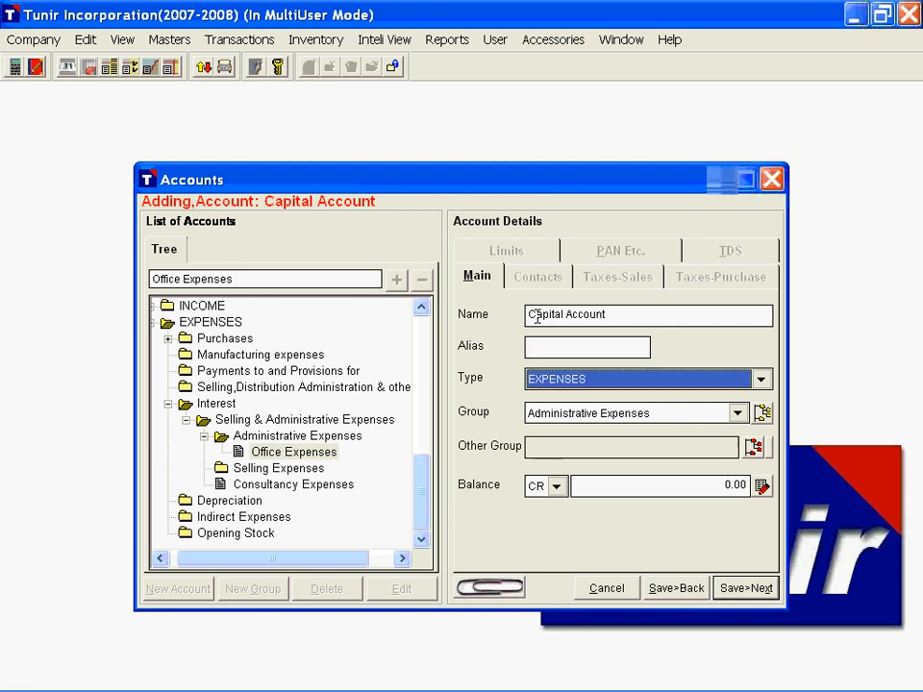
pyautogui.press('l')
pyautogui.press('Tab')
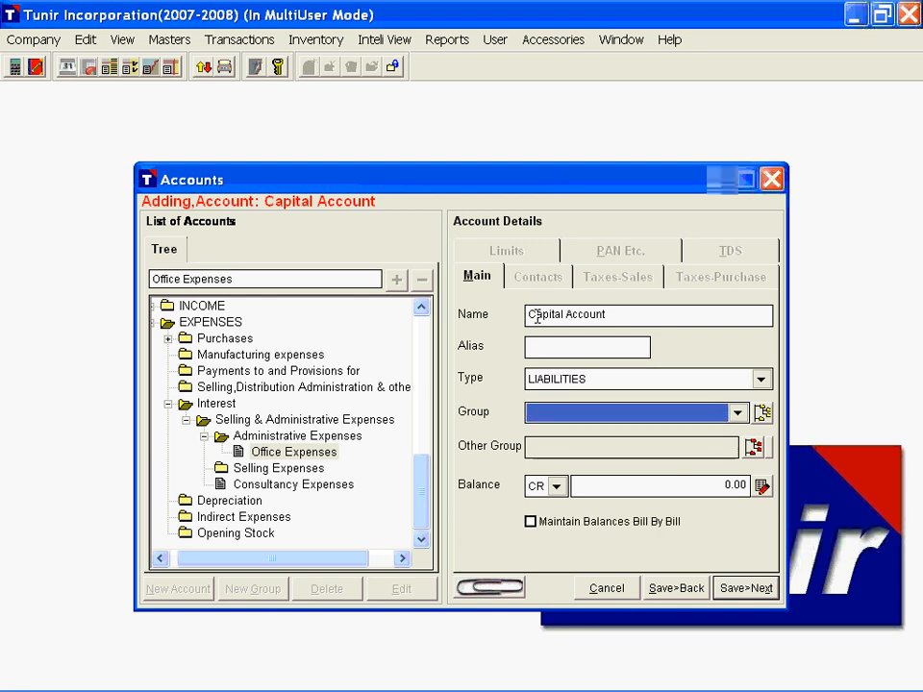
pyautogui.press('s')
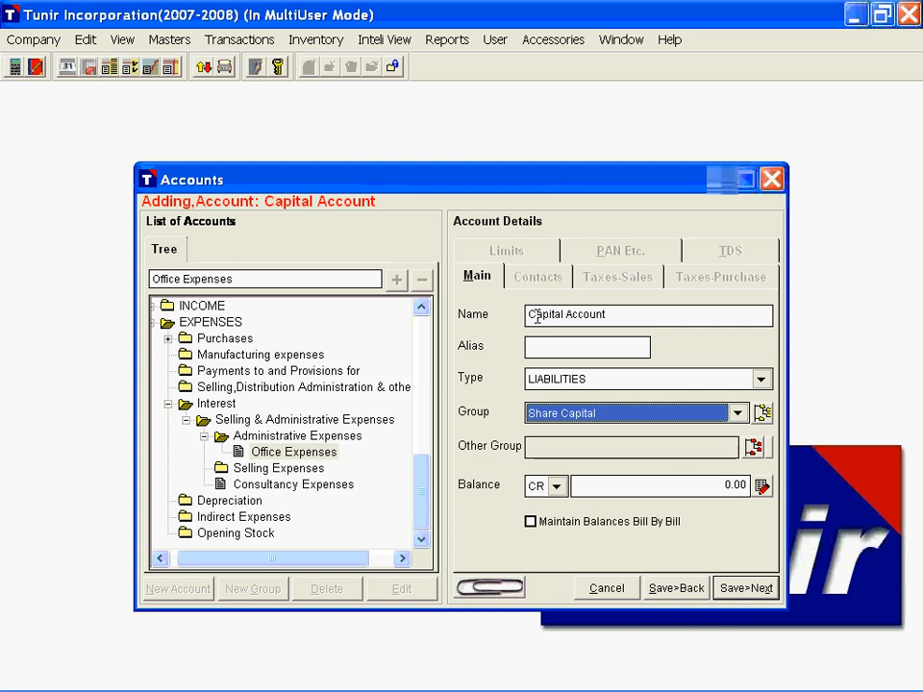
pyautogui.press('Tab')
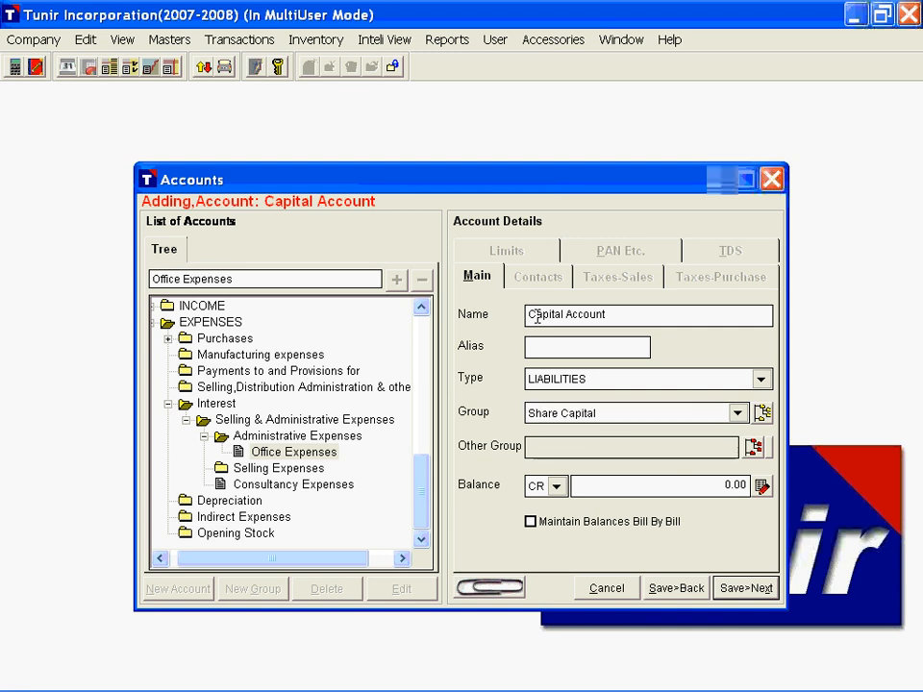
pyautogui.press('Tab')
pyautogui.press('Tab')
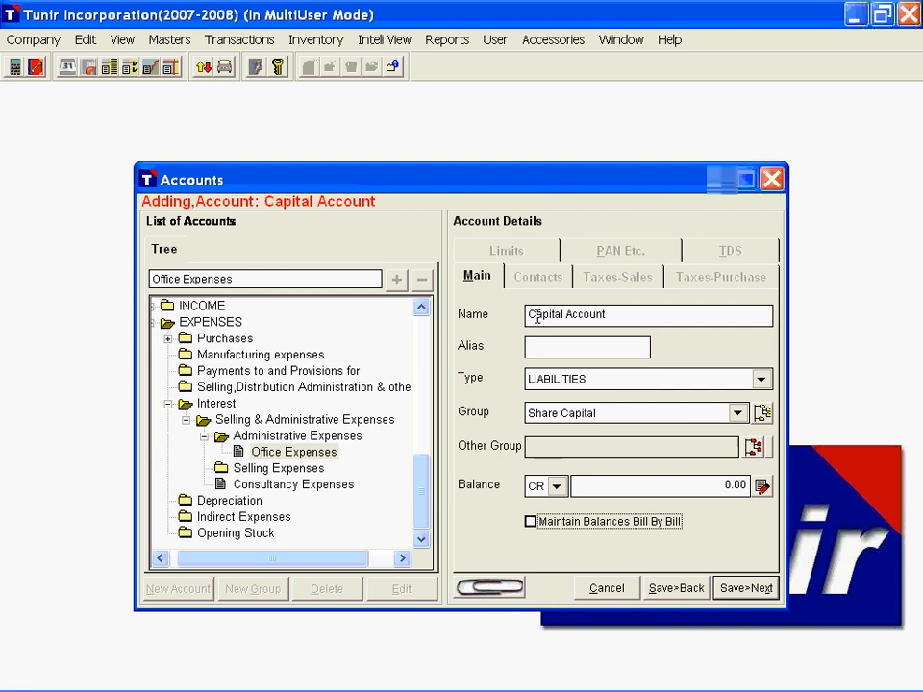
pyautogui.press('Tab')
pyautogui.press('Return')
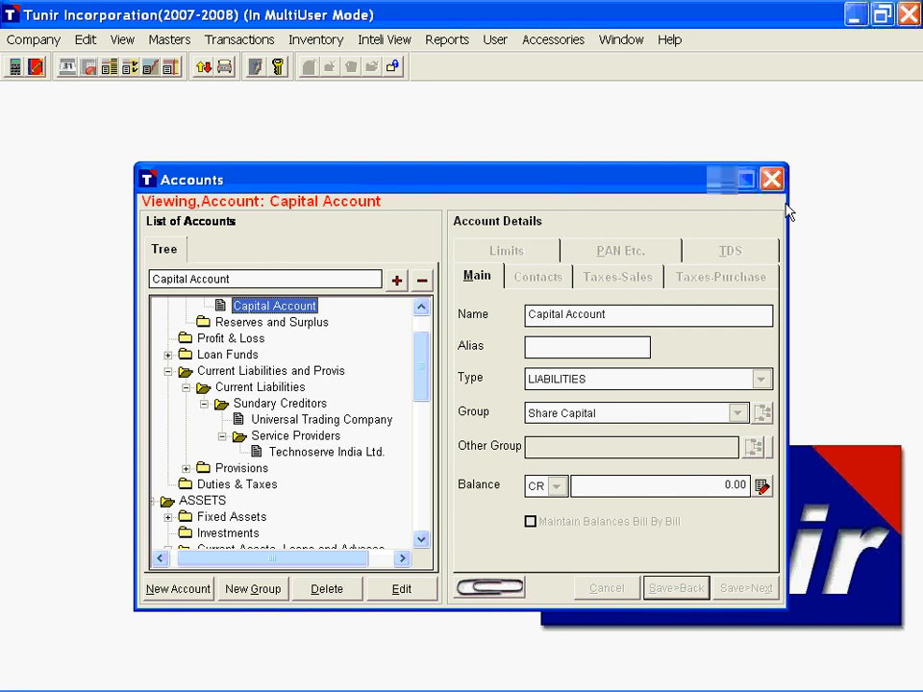
pyautogui.click(779, 186)
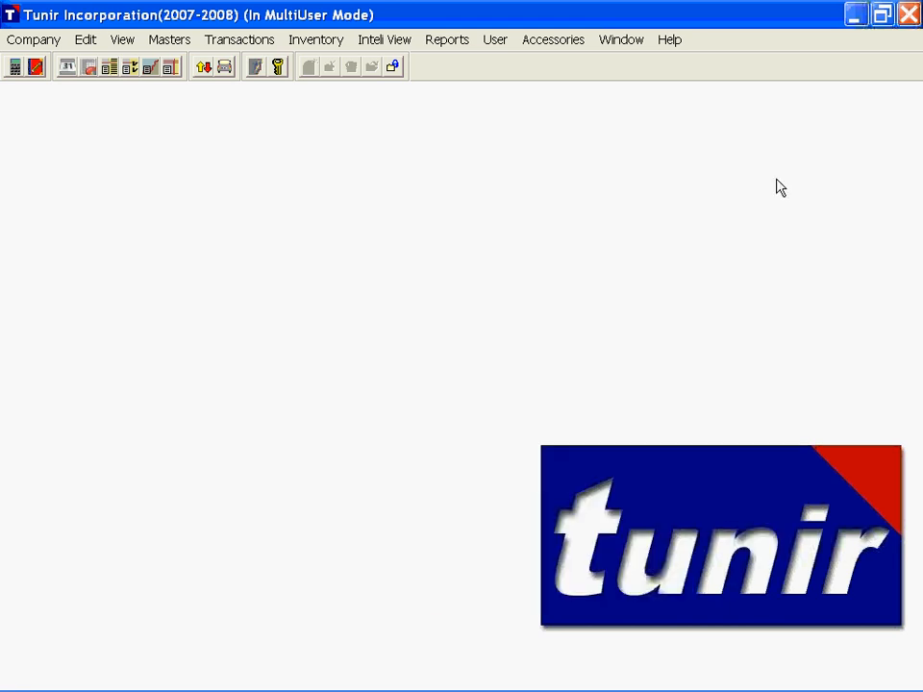
# Step: Open the item setup and create an item group named OIL under ALL ITEMS
pyautogui.click(241, 165)
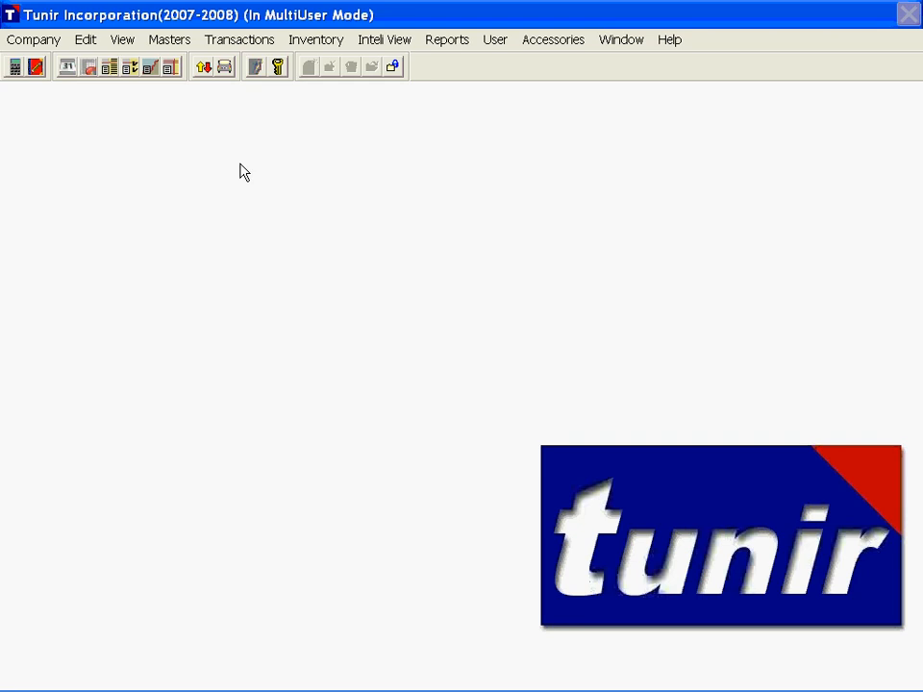
pyautogui.click(167, 42)
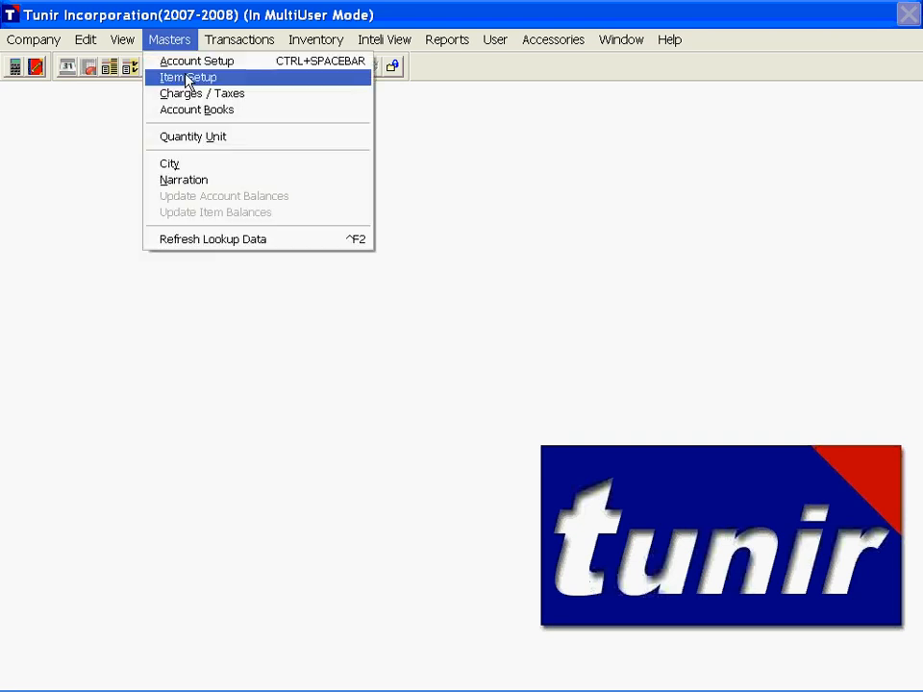
pyautogui.click(189, 78)
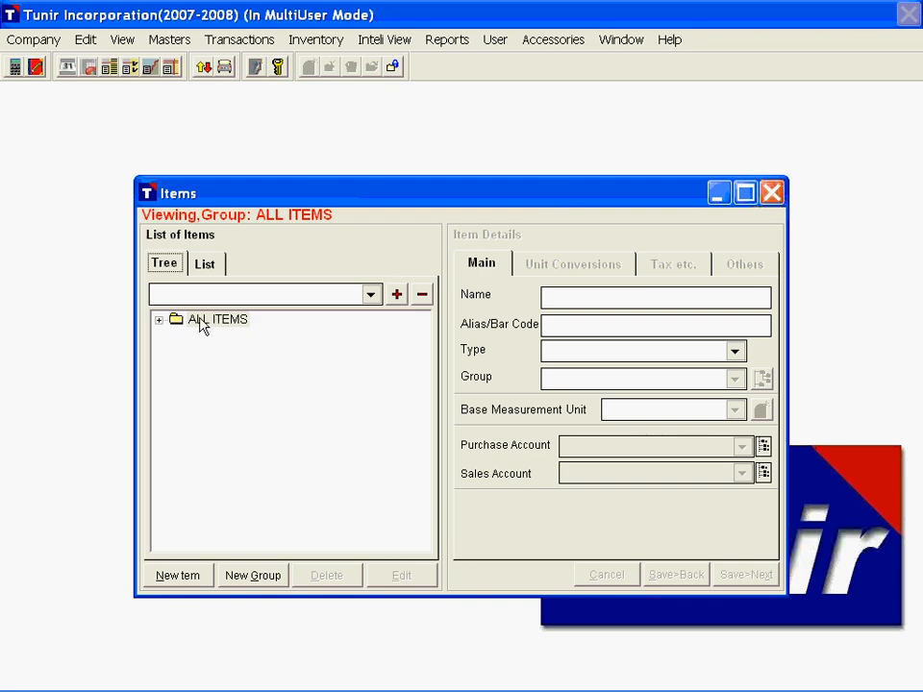
pyautogui.click(200, 327)
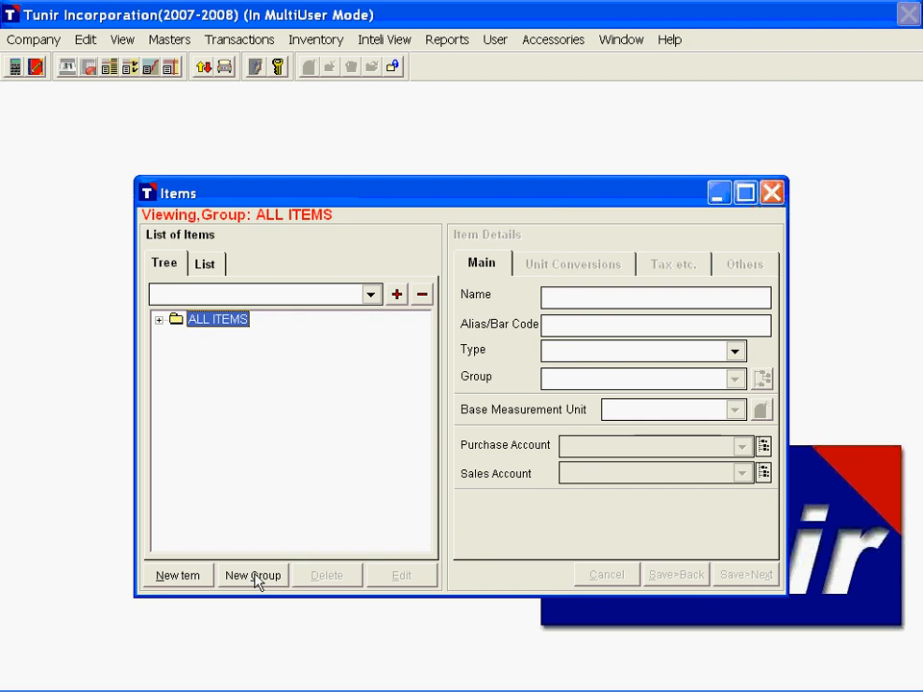
pyautogui.click(255, 577)
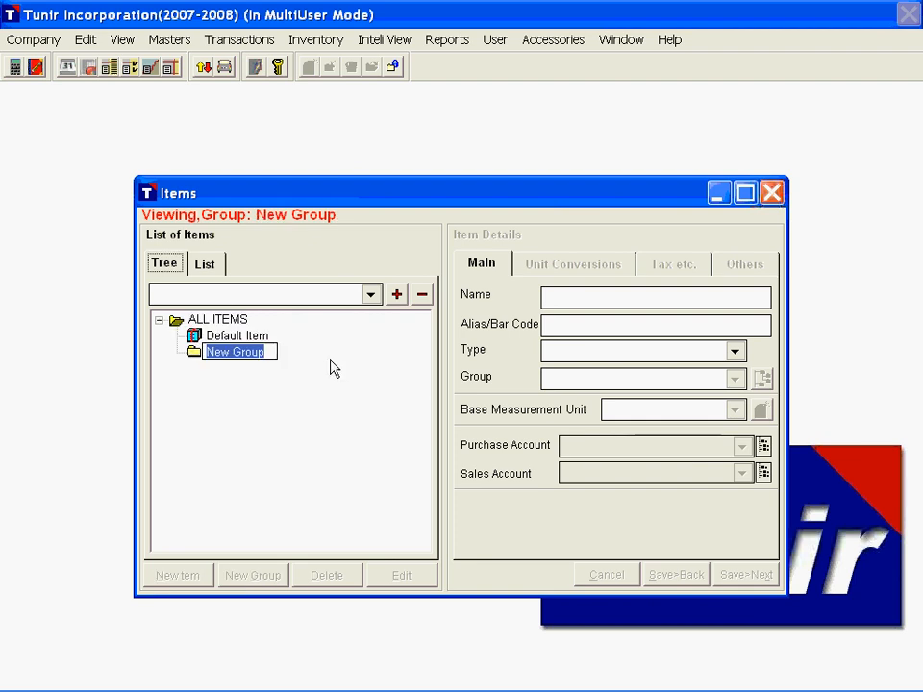
pyautogui.press('Return')
pyautogui.write('OIL')
pyautogui.press('Return')
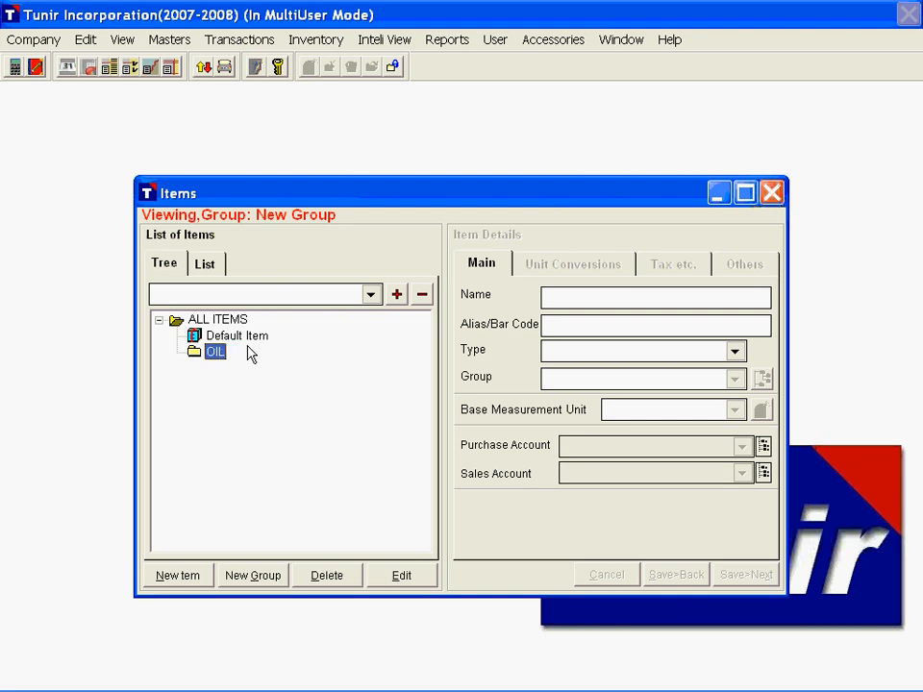
# Step: Create a second item group named DOC under ALL ITEMS
pyautogui.click(223, 321)
pyautogui.click(250, 577)
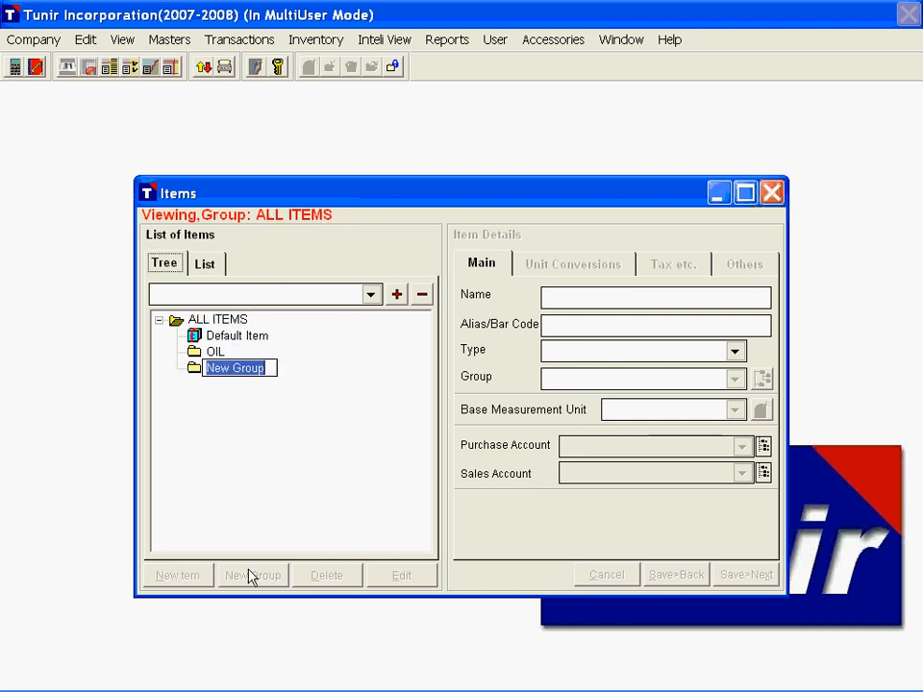
pyautogui.write('DOC')
pyautogui.press('Return')
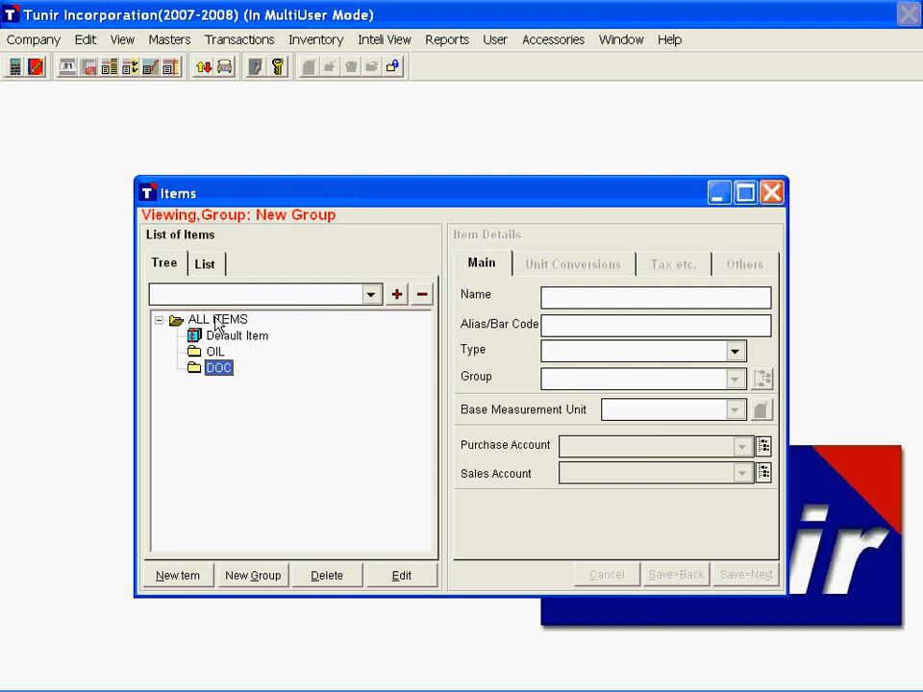
# Step: Create a third item group named Other Items under ALL ITEMS
pyautogui.click(217, 321)
pyautogui.click(279, 575)
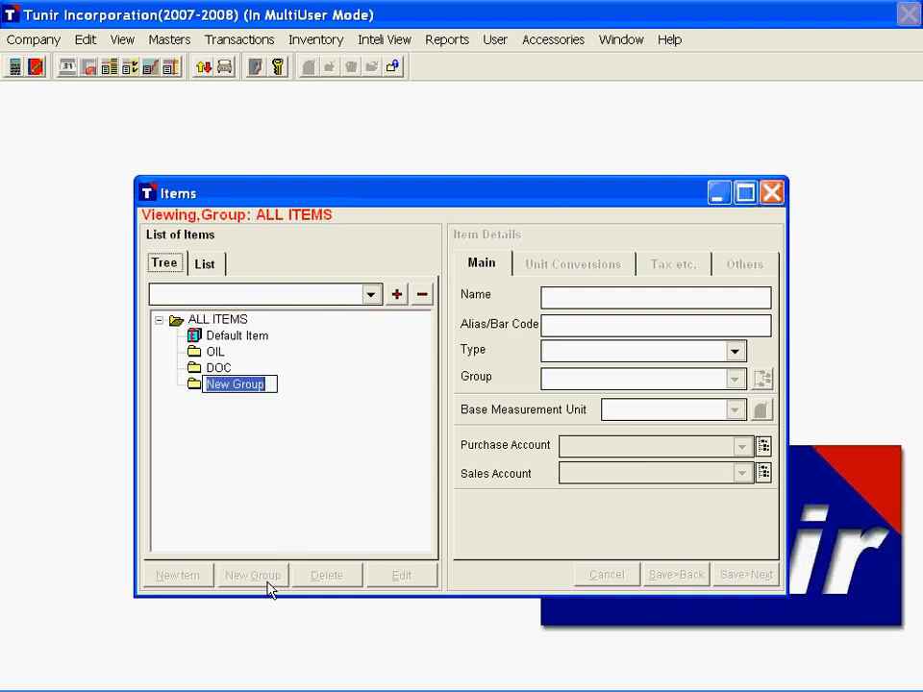
pyautogui.write('Other ')
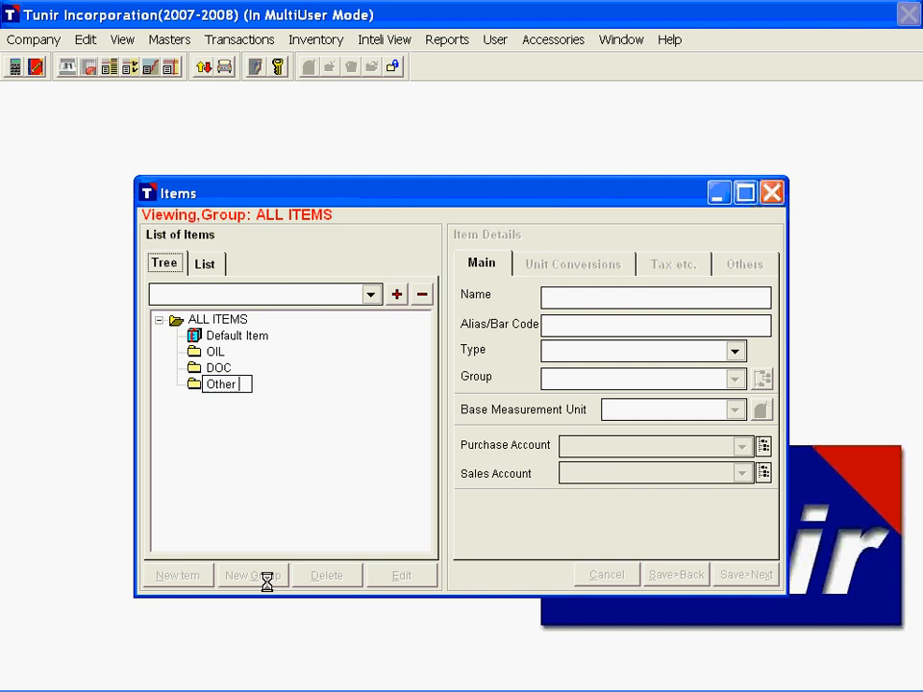
pyautogui.write('Items')
pyautogui.press('Return')
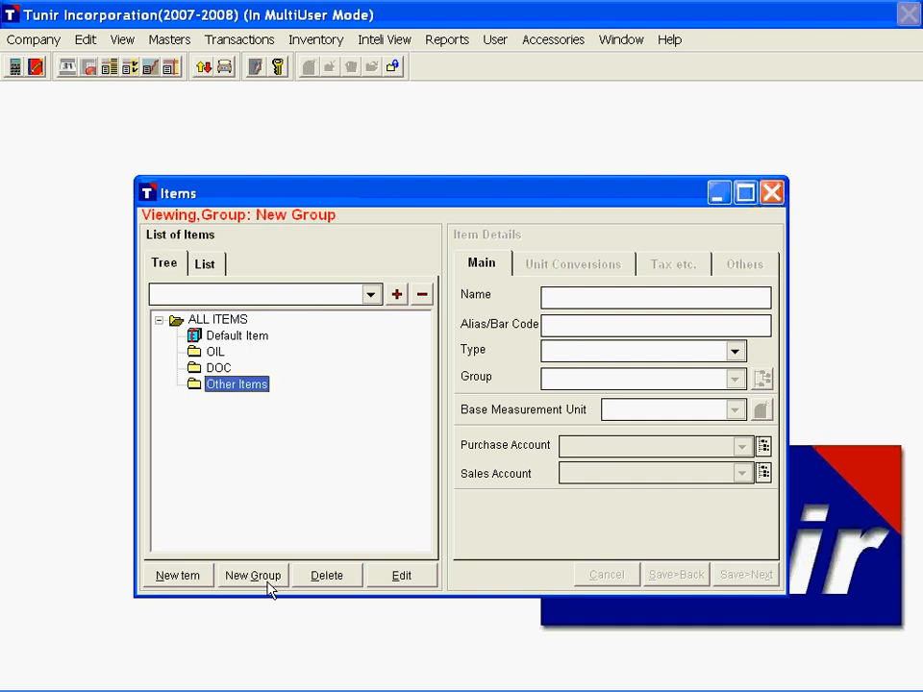
# Step: Start a new item in the OIL group named Soya Solvent Oil with the alias SSO
pyautogui.click(213, 352)
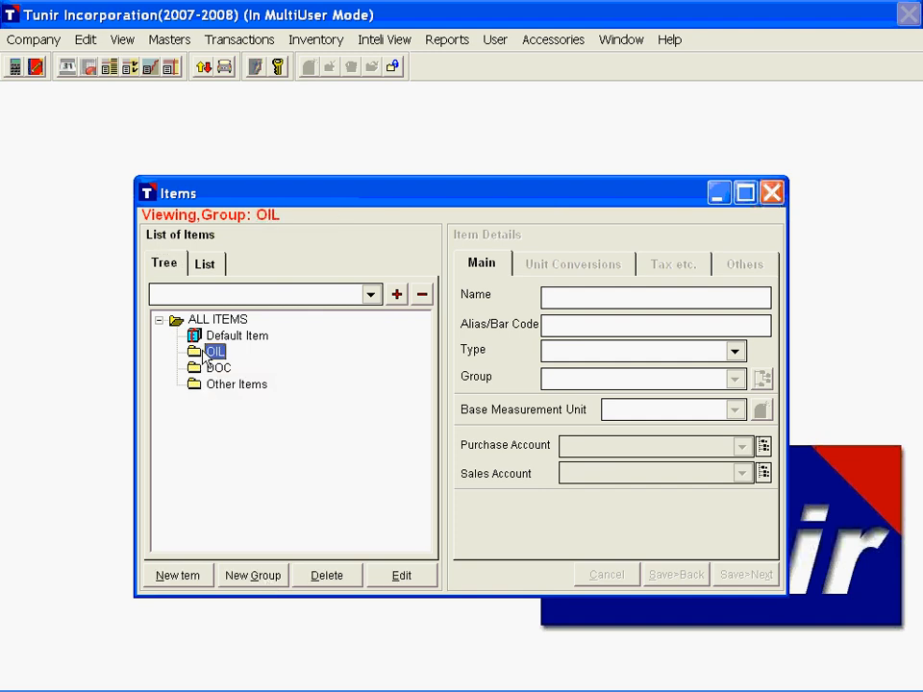
pyautogui.click(178, 577)
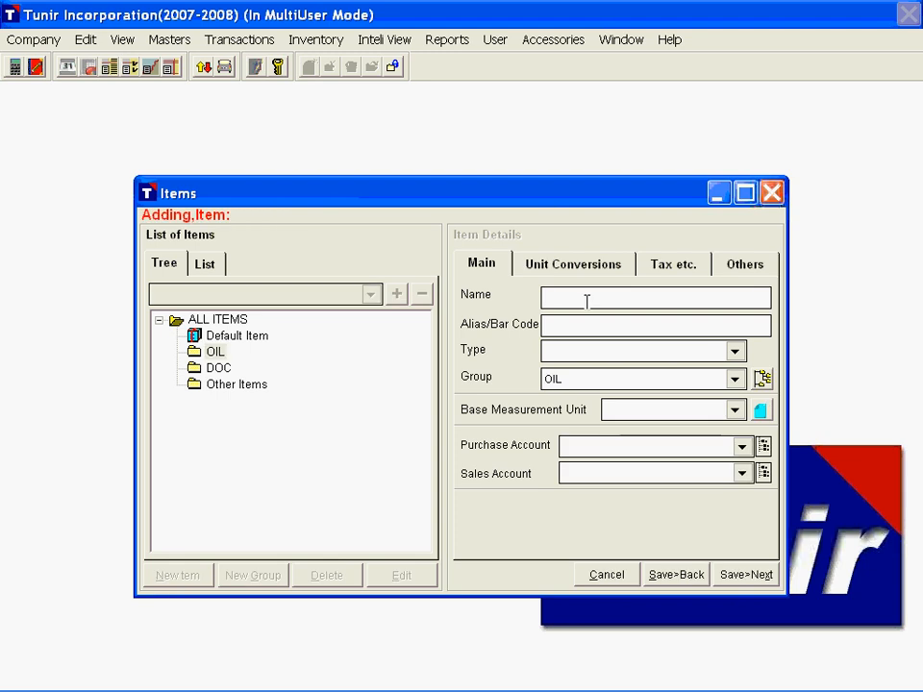
pyautogui.write('Soya Solvent O')
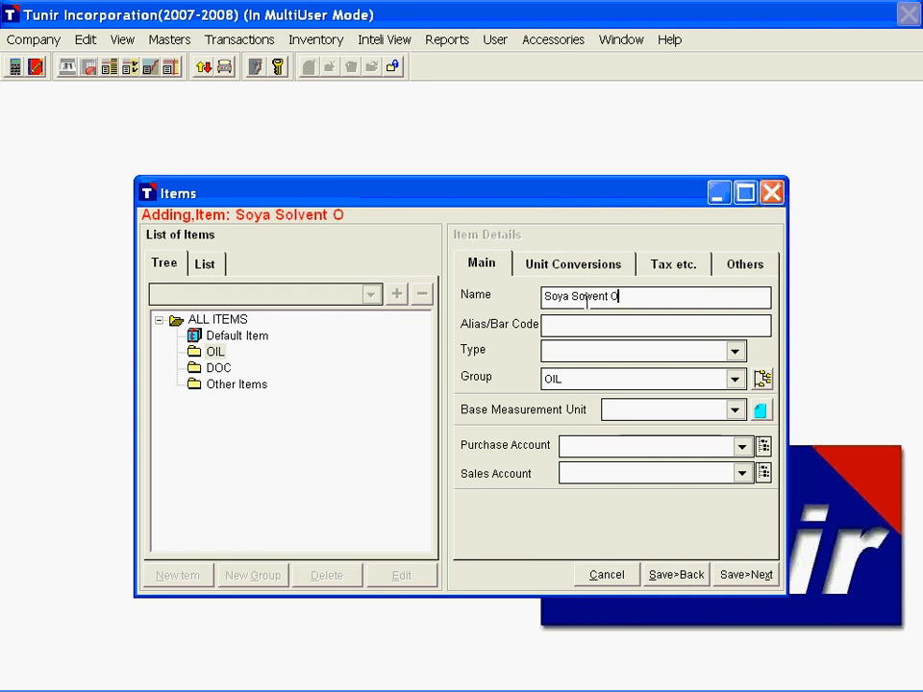
pyautogui.write('il')
pyautogui.press('Tab')
pyautogui.write('SS')
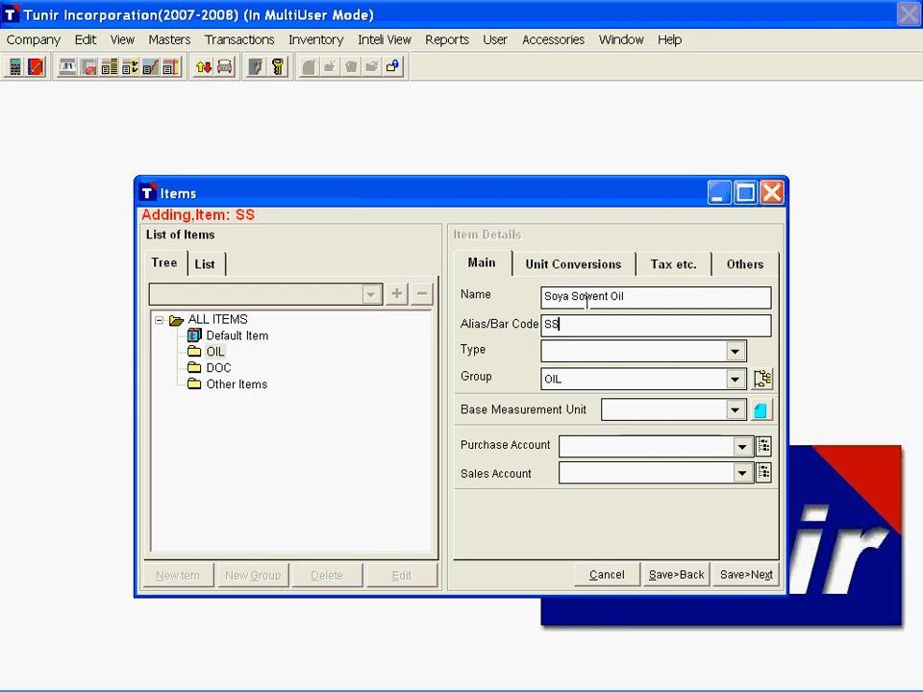
pyautogui.write('O')
pyautogui.press('Tab')
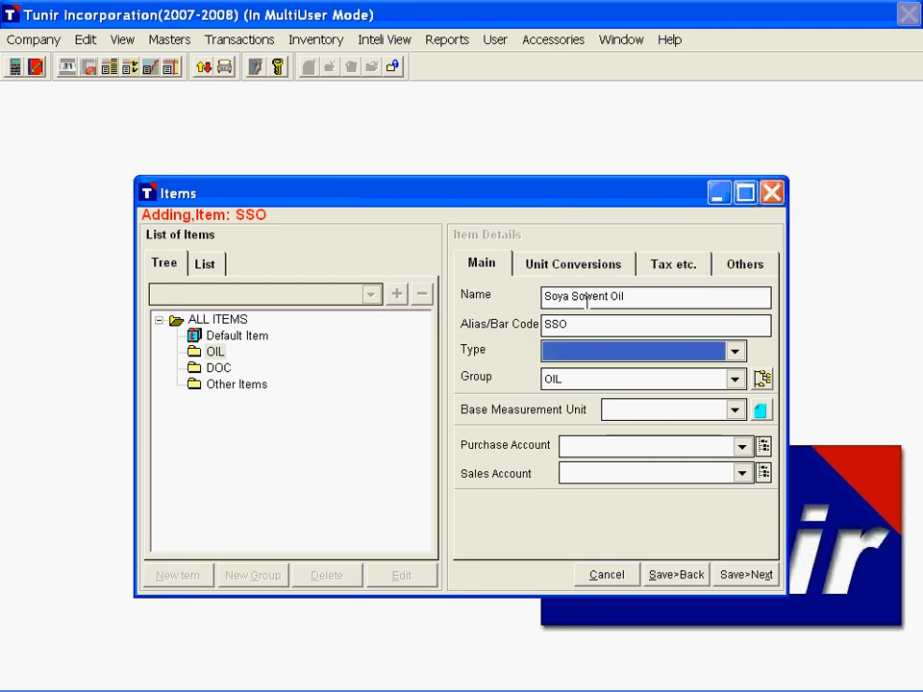
# Step: Set the item's type to FINISHED GOODS, base measurement unit to LTR, purchase account to Purchase and sales account to Sales
pyautogui.press('f')
pyautogui.press('Tab')
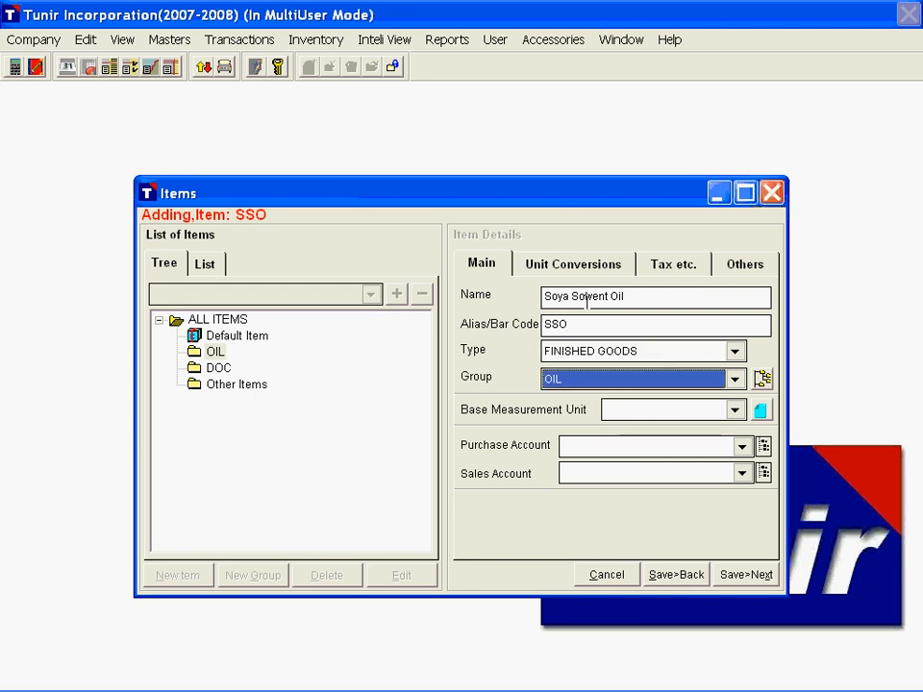
pyautogui.press('Tab')
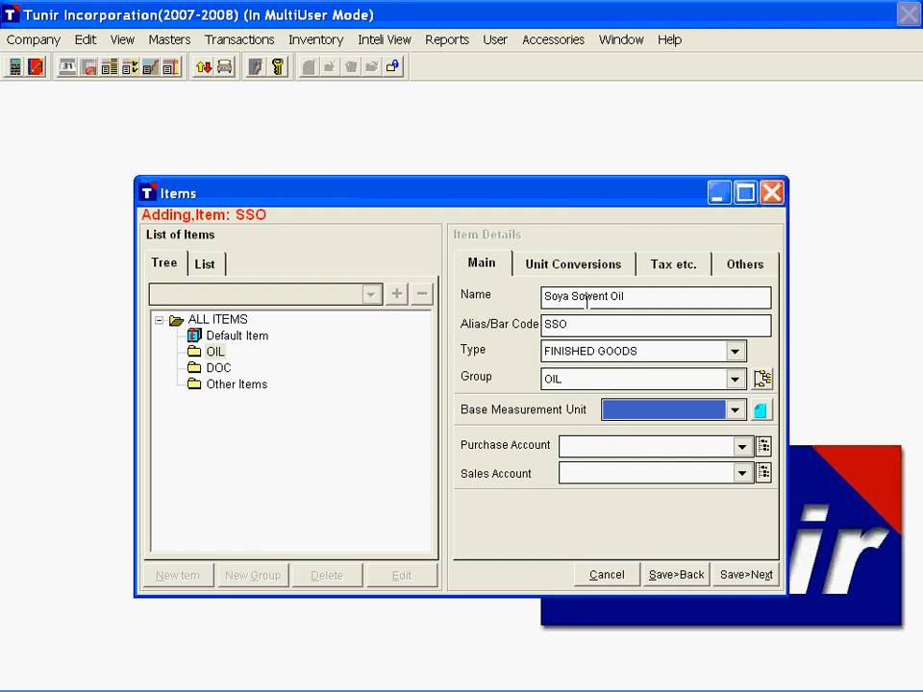
pyautogui.press('l')
pyautogui.press('Tab')
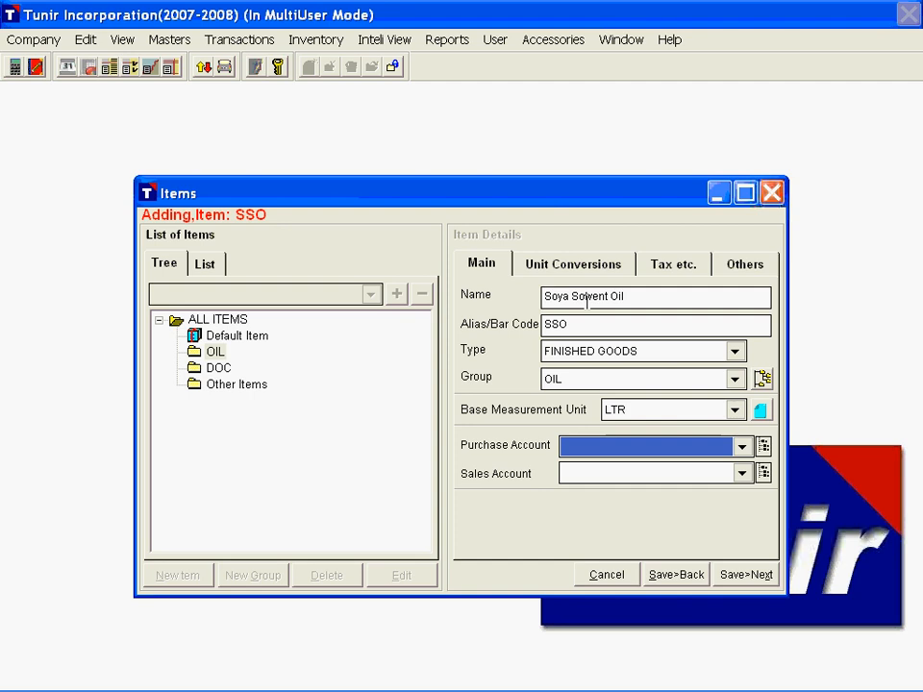
pyautogui.press('p')
pyautogui.press('Tab')
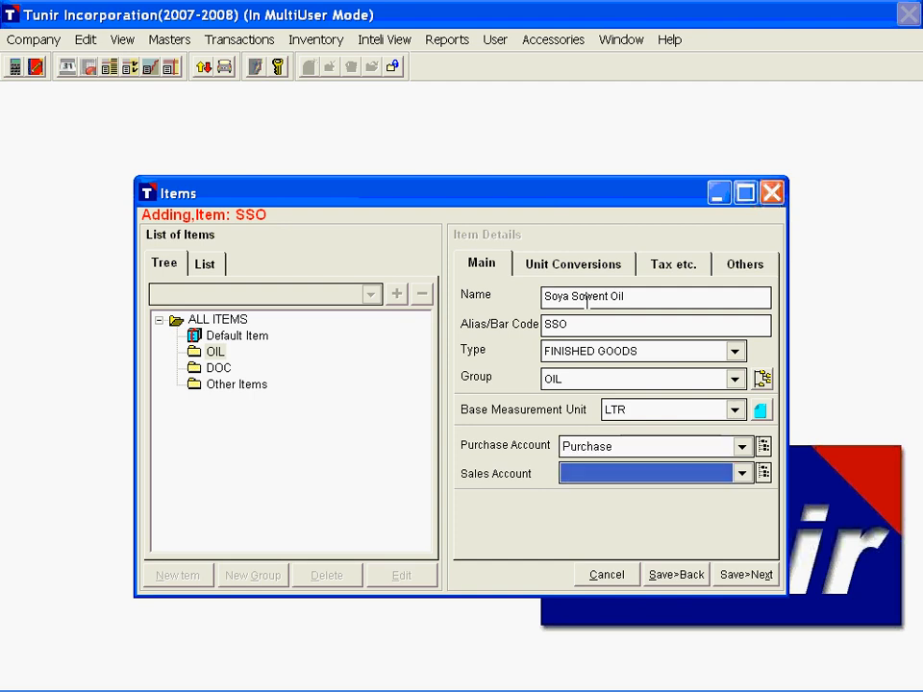
pyautogui.press('s')
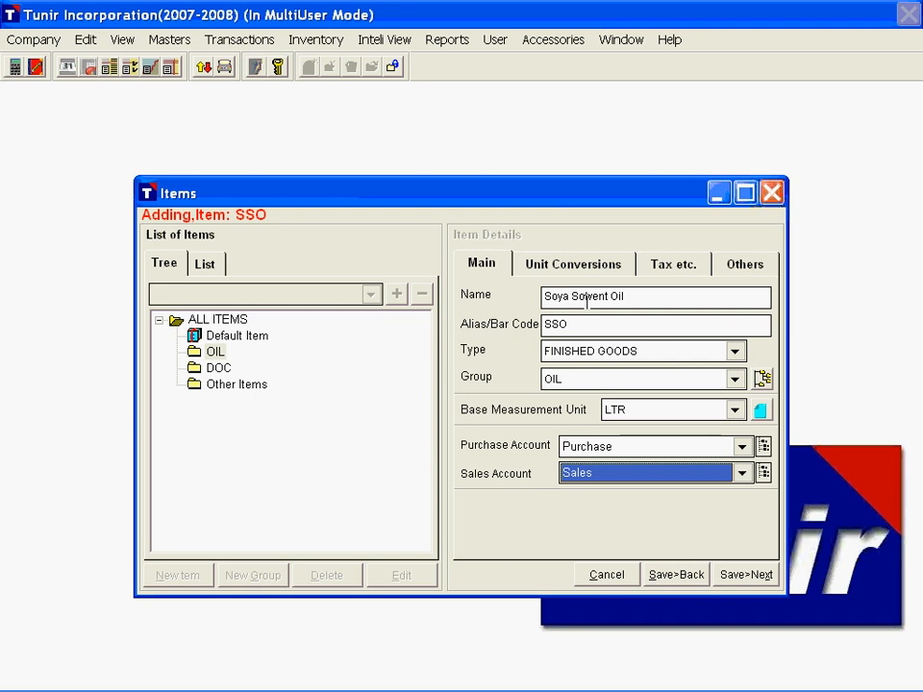
# Step: Add a unit conversion row to the item and look through the available units
pyautogui.click(582, 269)
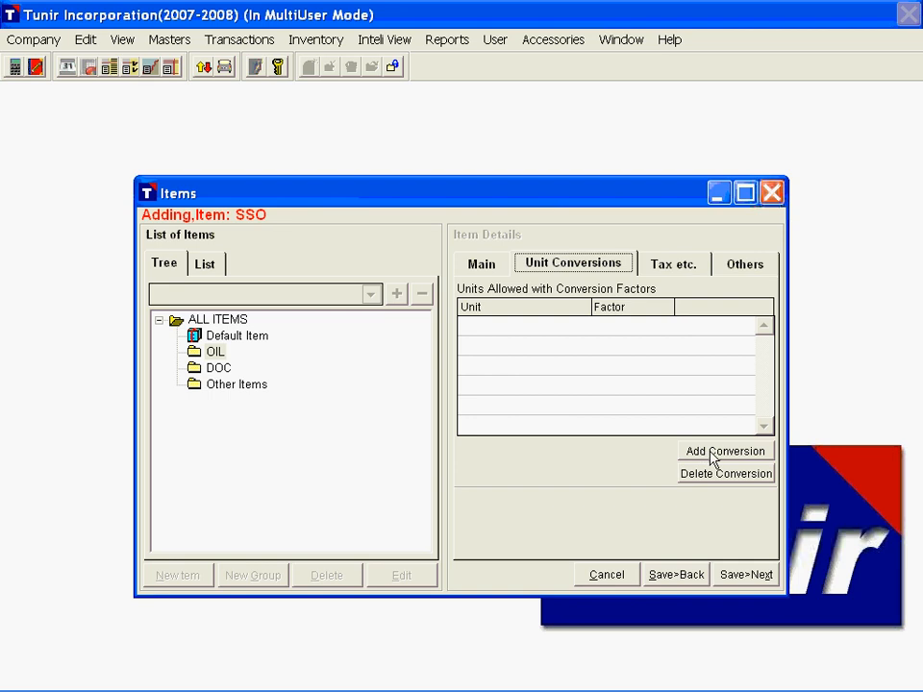
pyautogui.click(714, 452)
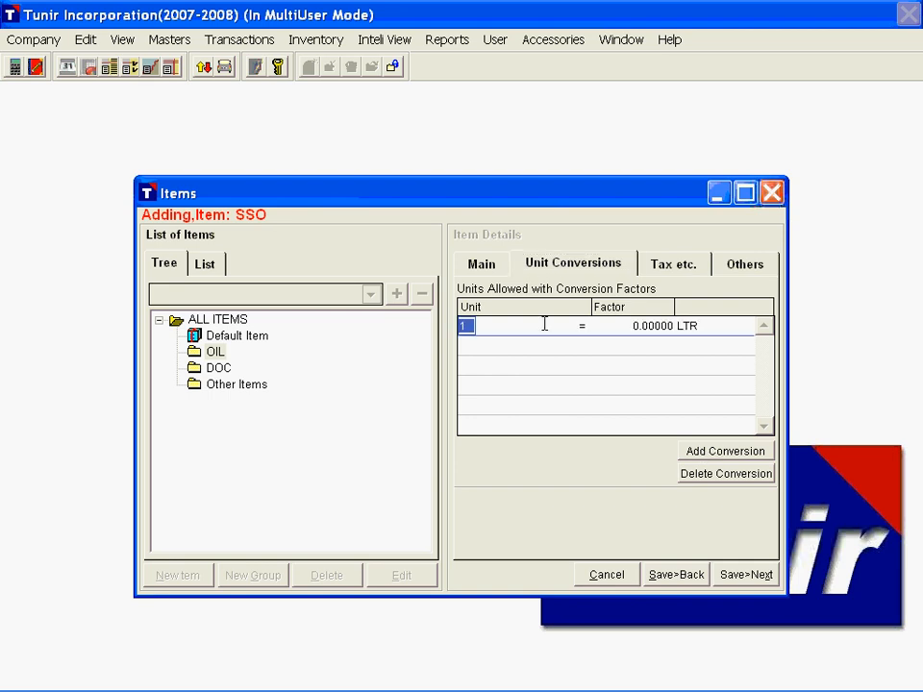
pyautogui.click(545, 326)
pyautogui.moveTo(565, 368); pyautogui.dragTo(570, 418)
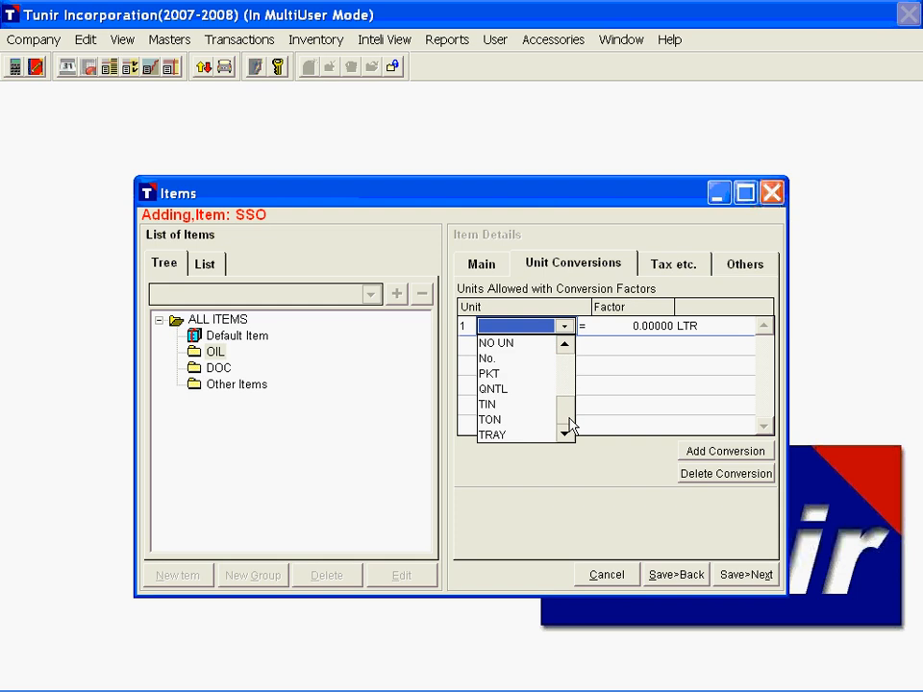
pyautogui.click(568, 347)
pyautogui.scroll(3, 558, 352)
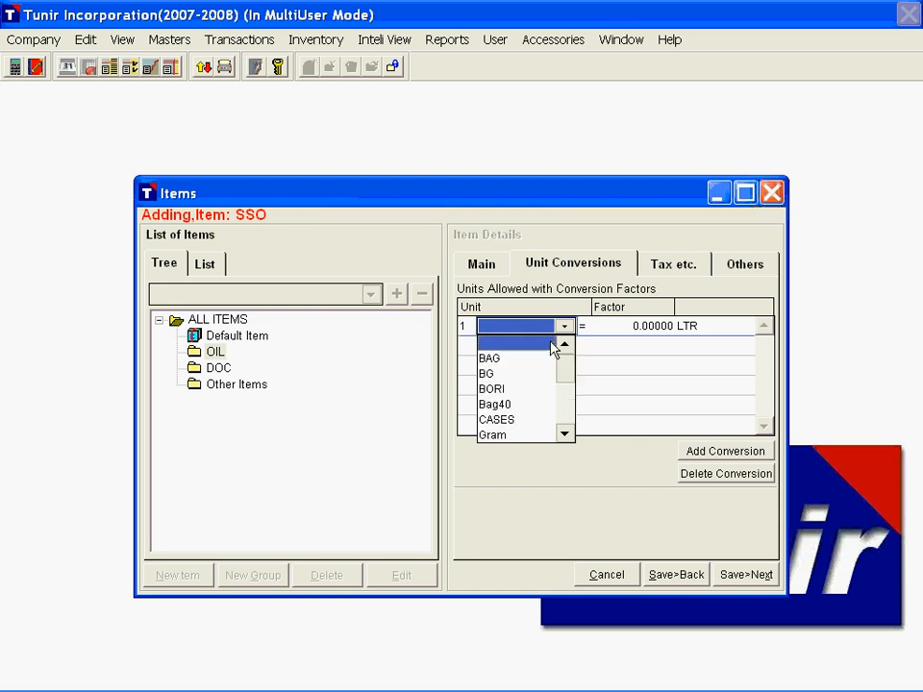
pyautogui.click(519, 330)
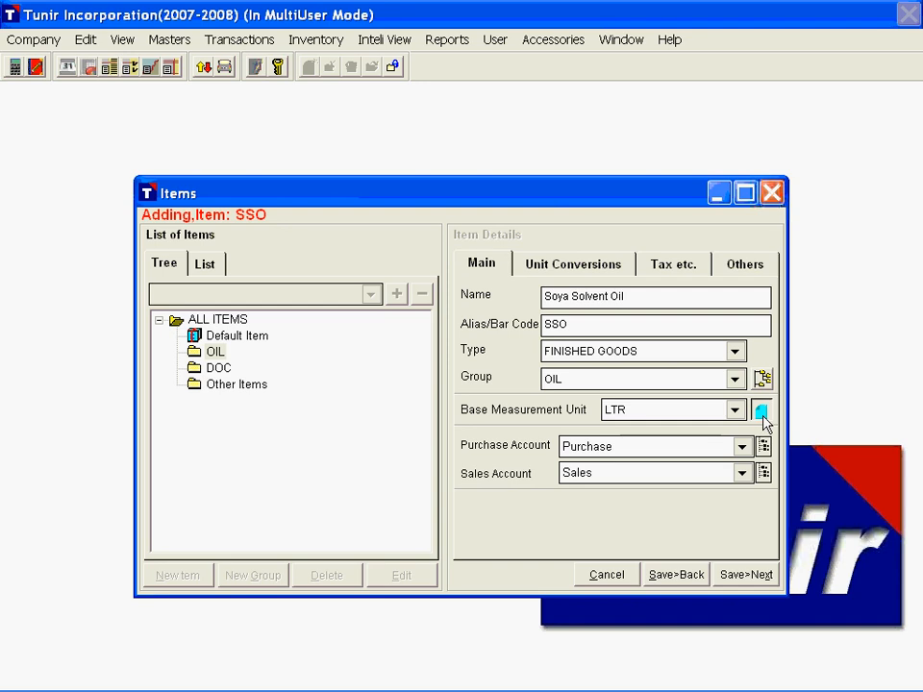
# Step: Open the unit entry form from the base measurement unit and save a new unit named 5LTRJAR
pyautogui.click(760, 412)
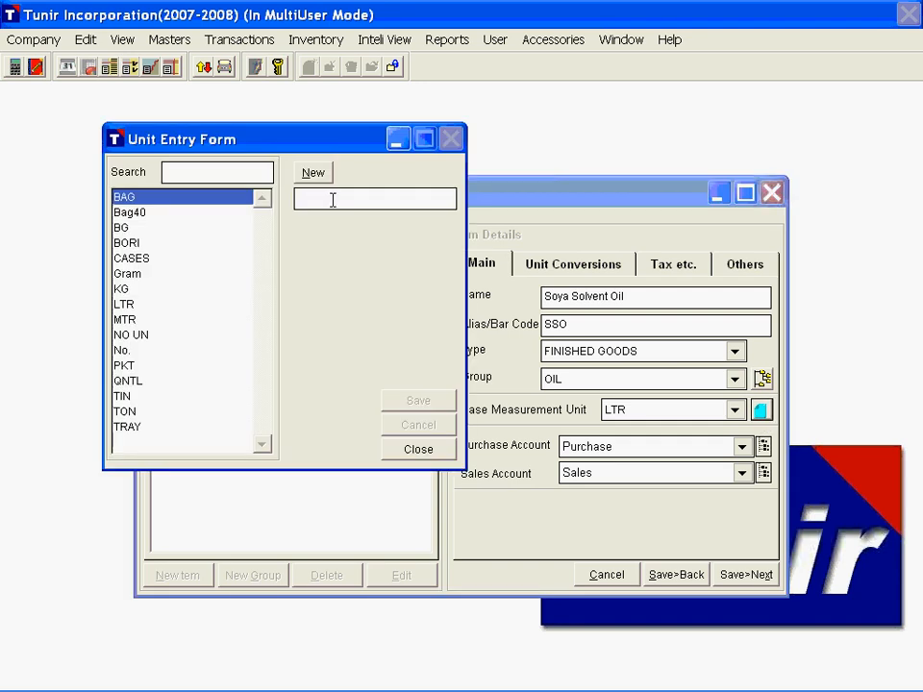
pyautogui.click(333, 200)
pyautogui.write('5LTRJAR')
pyautogui.click(421, 402)
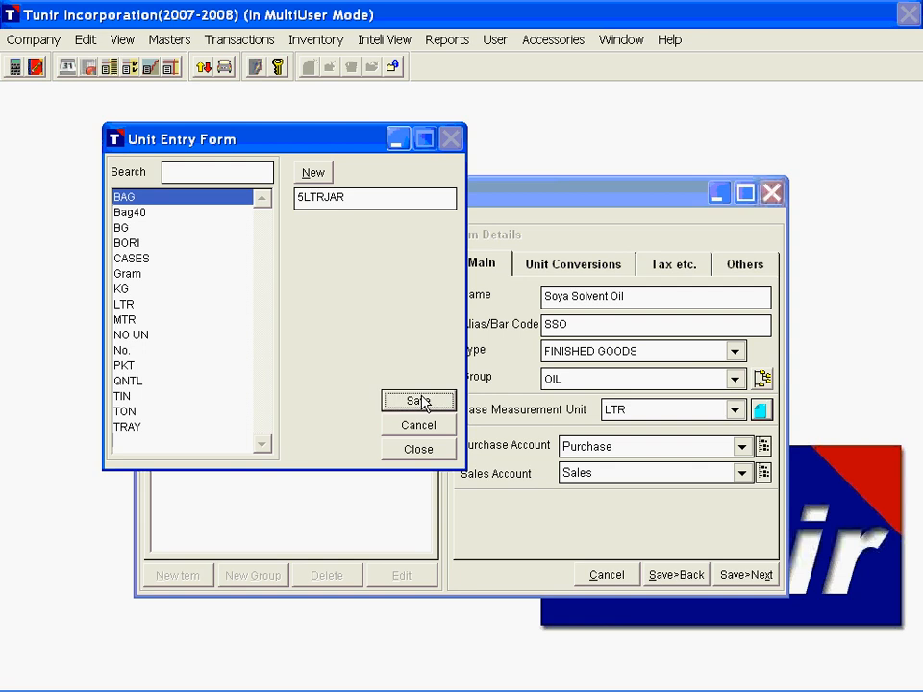
# Step: Save another unit named 15LTRJAR and close the unit entry form
pyautogui.click(350, 200)
pyautogui.write('15LTR')
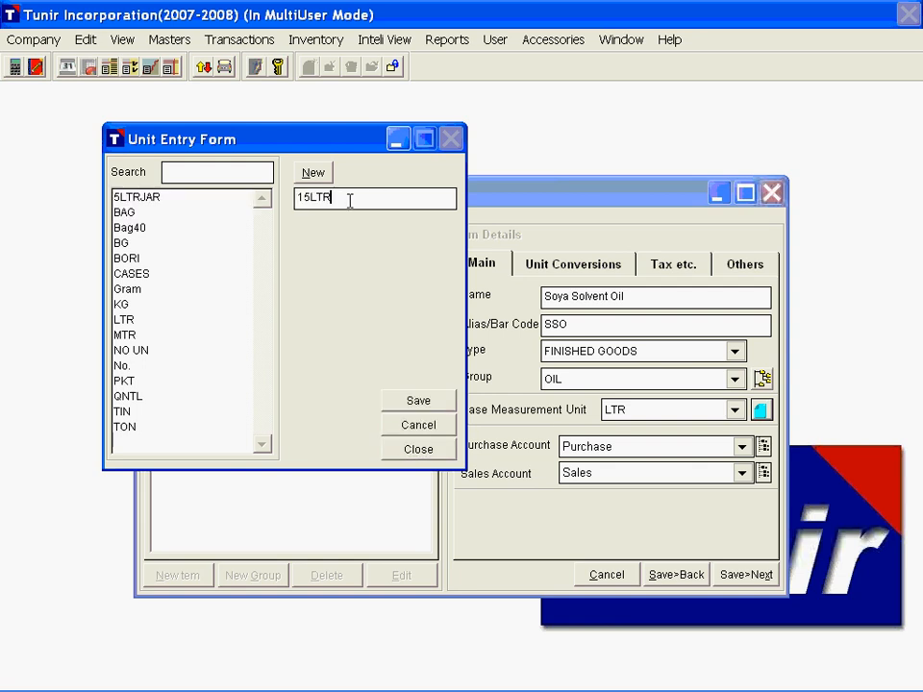
pyautogui.write('JAR')
pyautogui.click(402, 402)
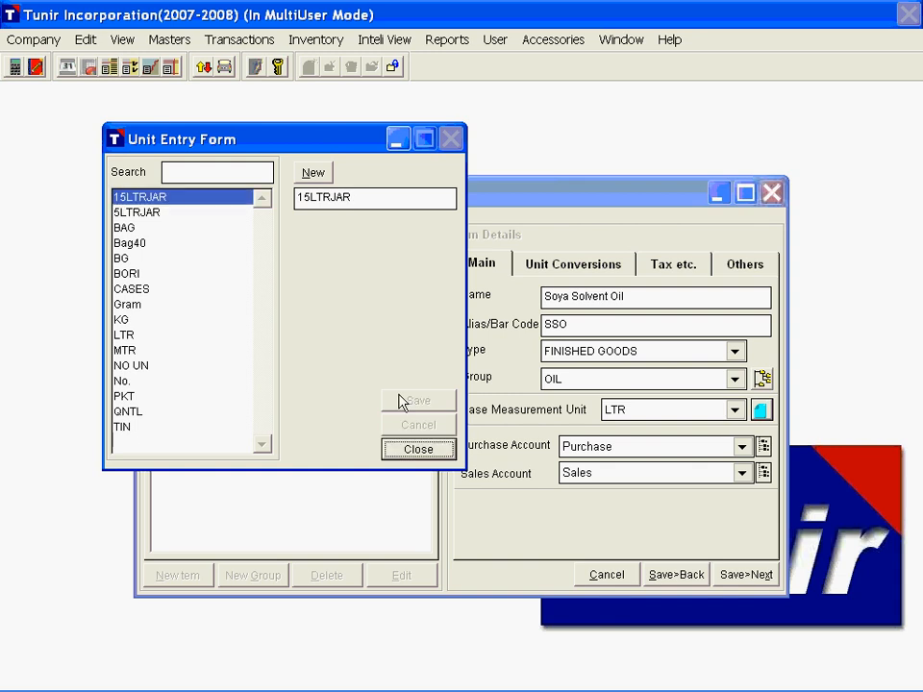
pyautogui.press('Return')
# Step: Define the item's first unit conversion as 1 5LTRJAR = 5 LTR
pyautogui.click(573, 263)
pyautogui.click(530, 326)
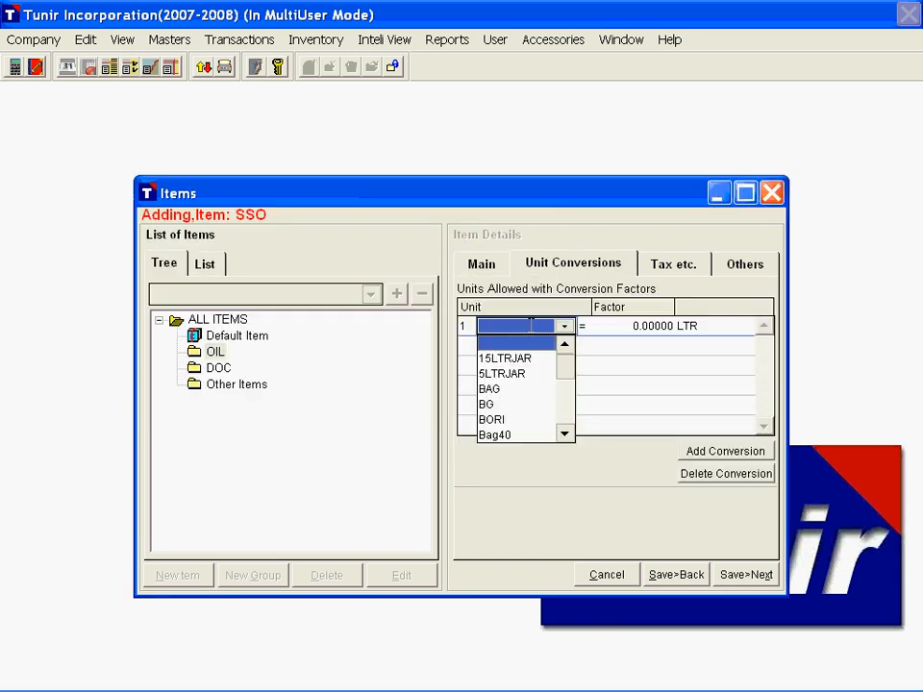
pyautogui.press('Down')
pyautogui.press('Down')
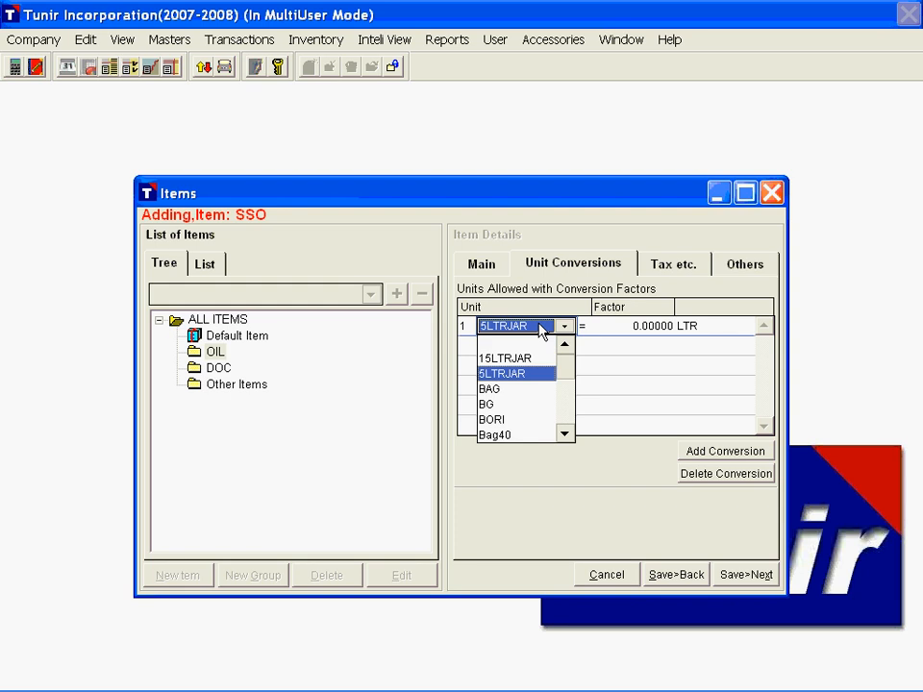
pyautogui.press('Return')
pyautogui.click(608, 326)
pyautogui.write('5')
pyautogui.press('Return')
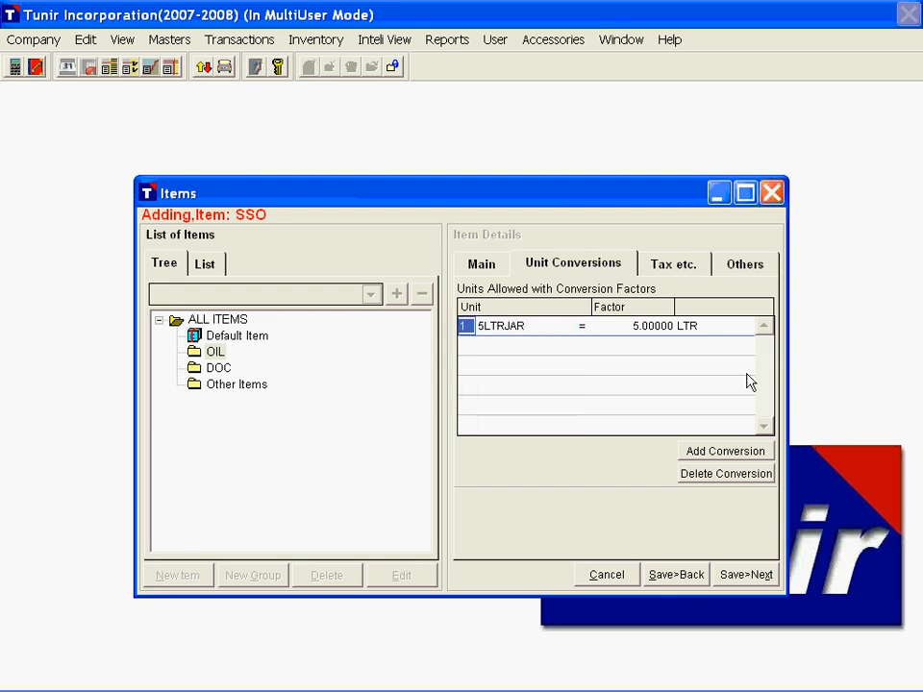
# Step: Add a second unit conversion defining 1 15LTRJAR = 15 LTR
pyautogui.click(713, 459)
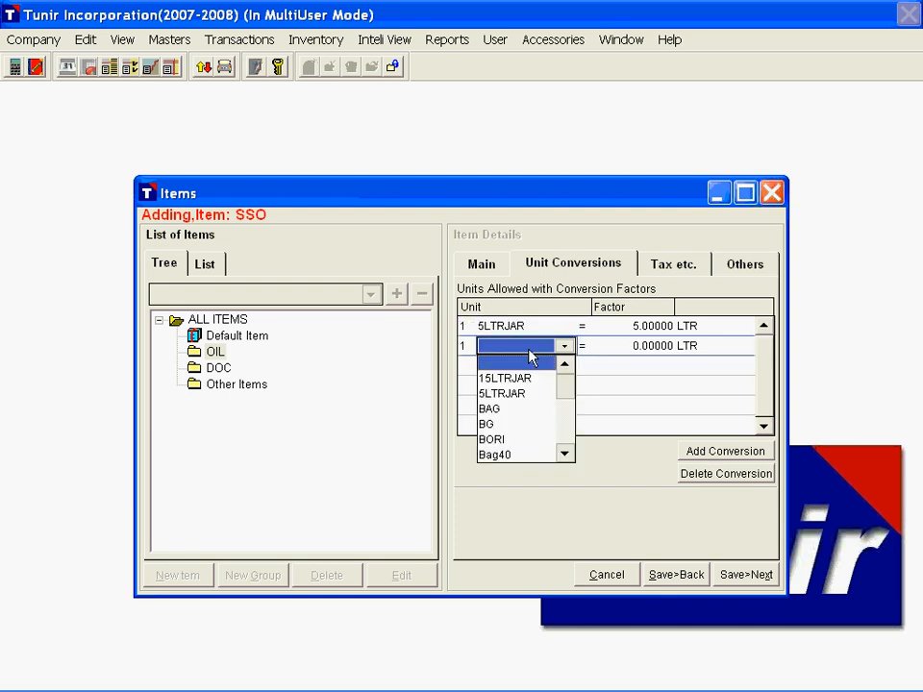
pyautogui.click(510, 378)
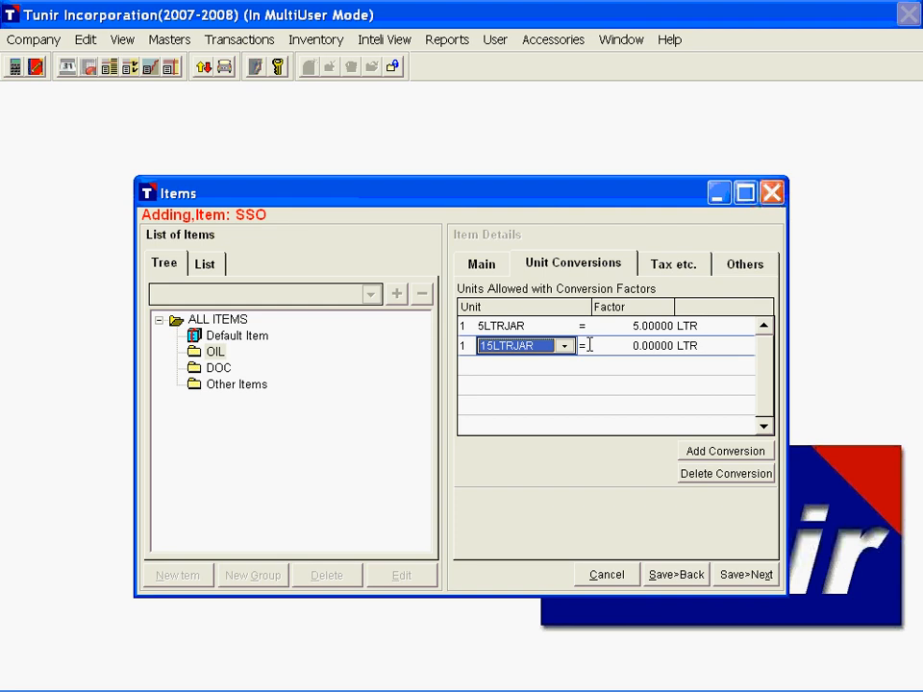
pyautogui.click(687, 395)
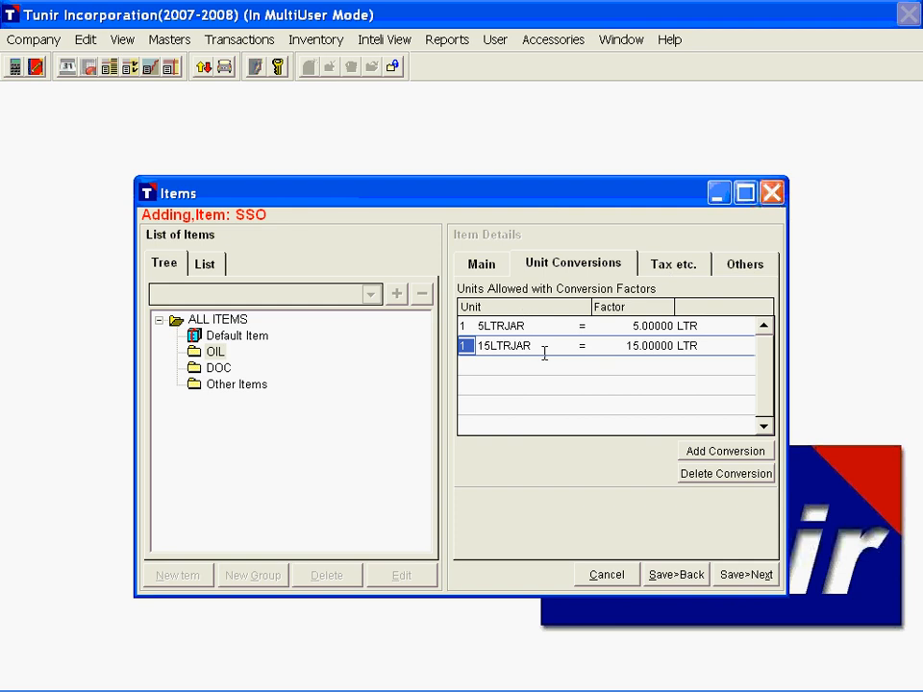
# Step: Add a VAT 4% charge to the item, applied in %, and view its purchase settings
pyautogui.click(683, 273)
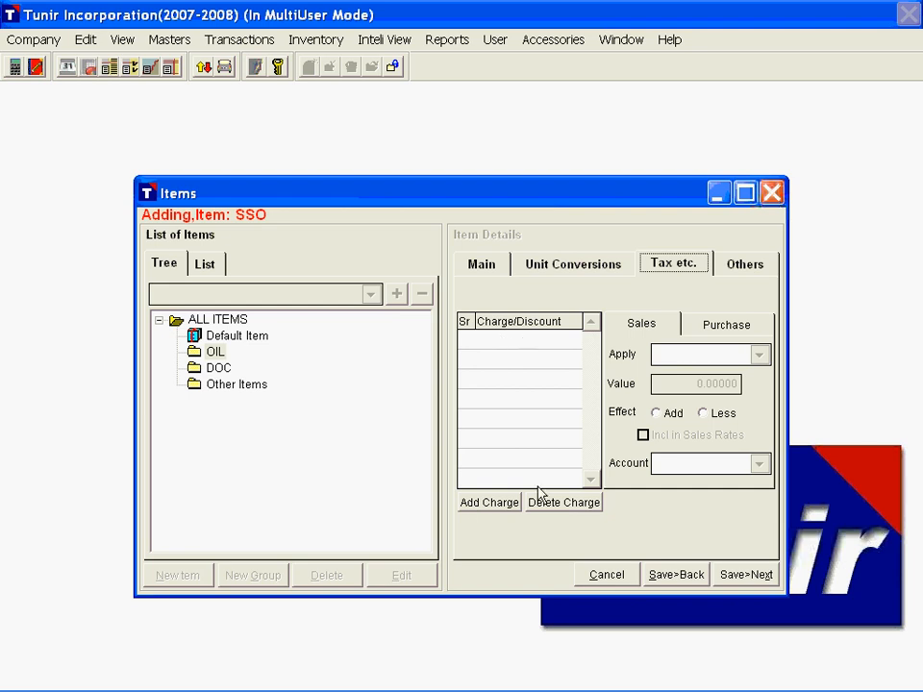
pyautogui.click(487, 503)
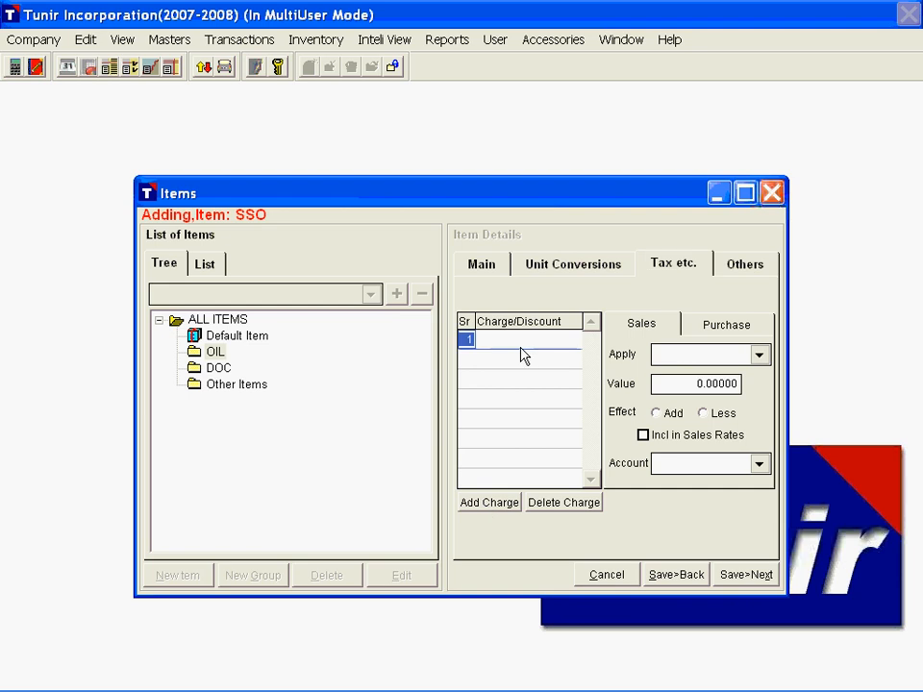
pyautogui.click(521, 345)
pyautogui.click(520, 433)
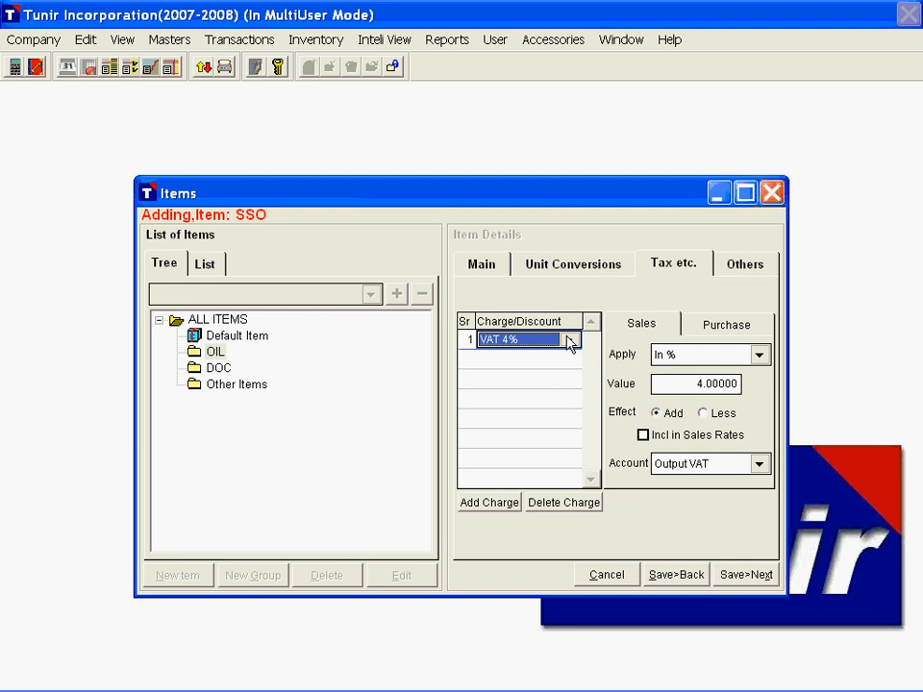
pyautogui.click(759, 355)
pyautogui.click(716, 374)
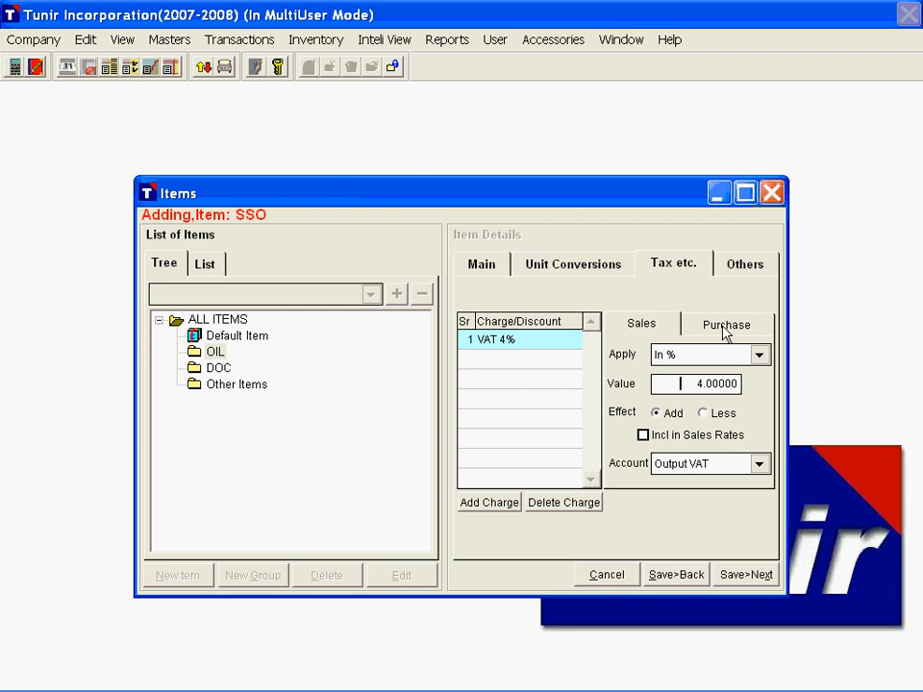
pyautogui.click(726, 327)
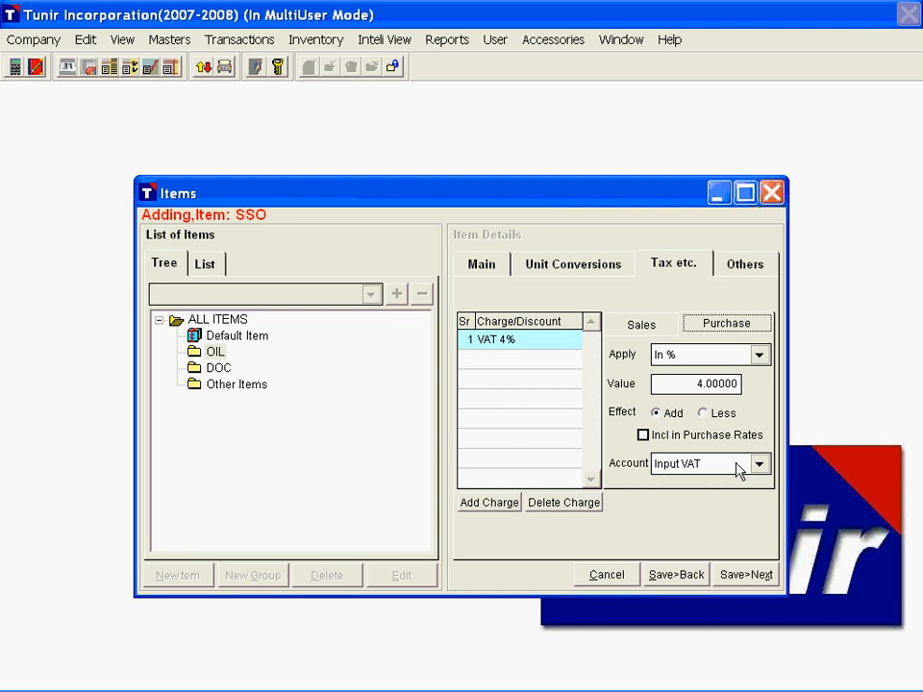
# Step: Allow negative balance for the item, and set stock valuation to Average Cost and market valuation to Average Price
pyautogui.click(746, 271)
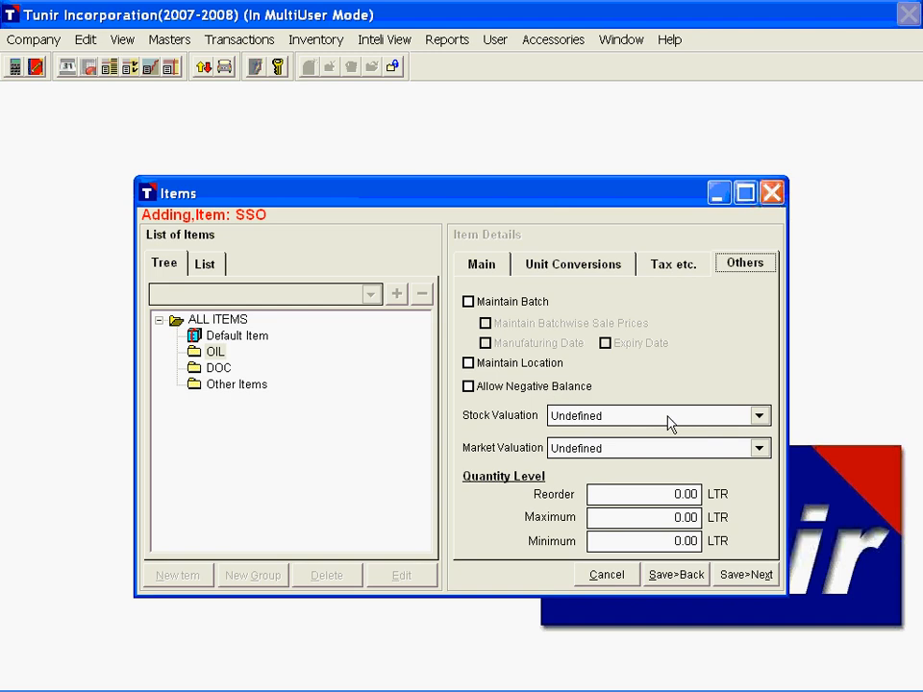
pyautogui.click(469, 387)
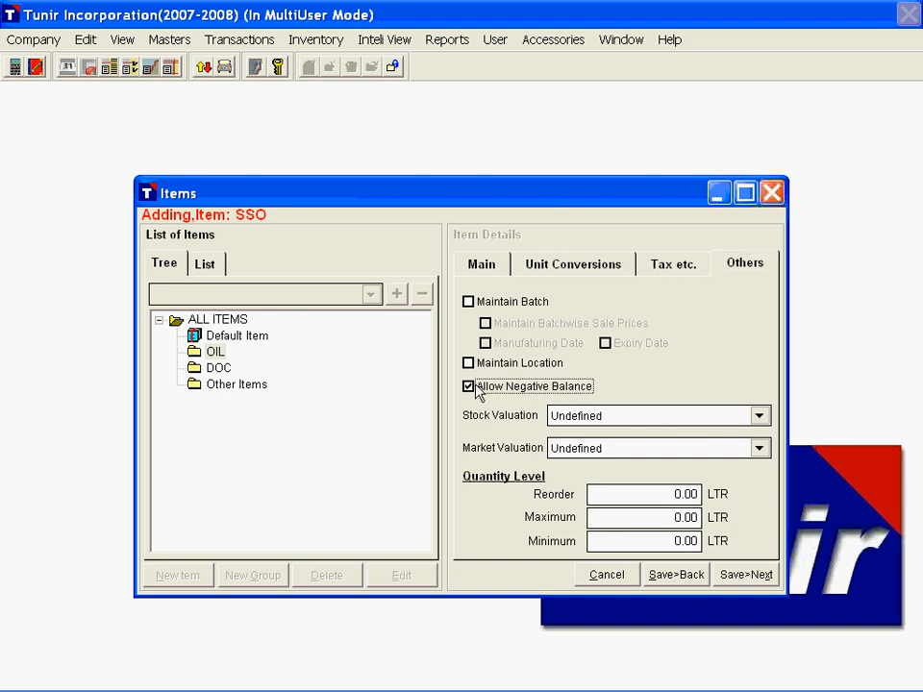
pyautogui.click(682, 424)
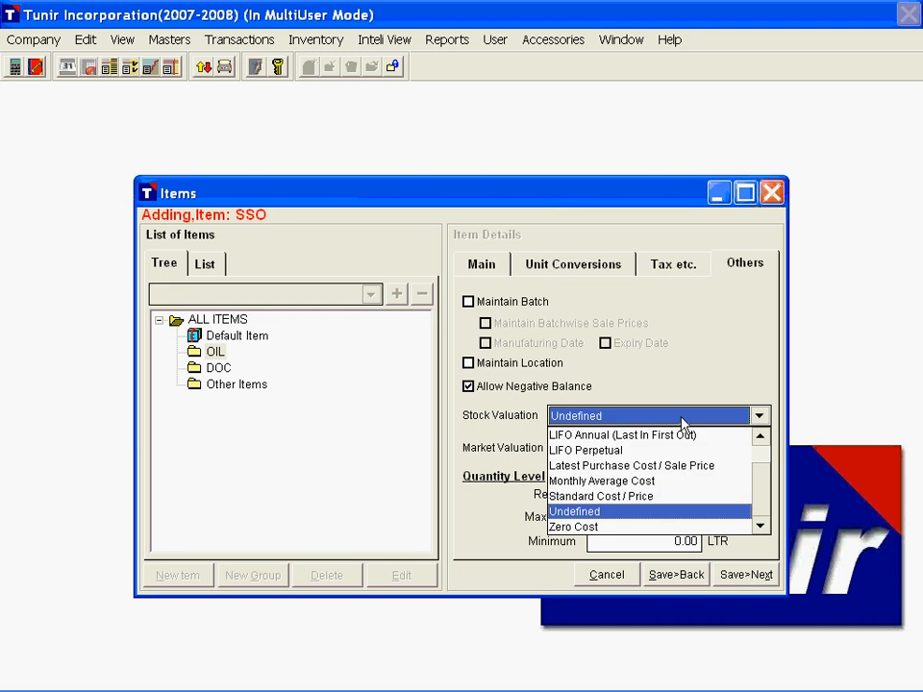
pyautogui.press('a')
pyautogui.press('Return')
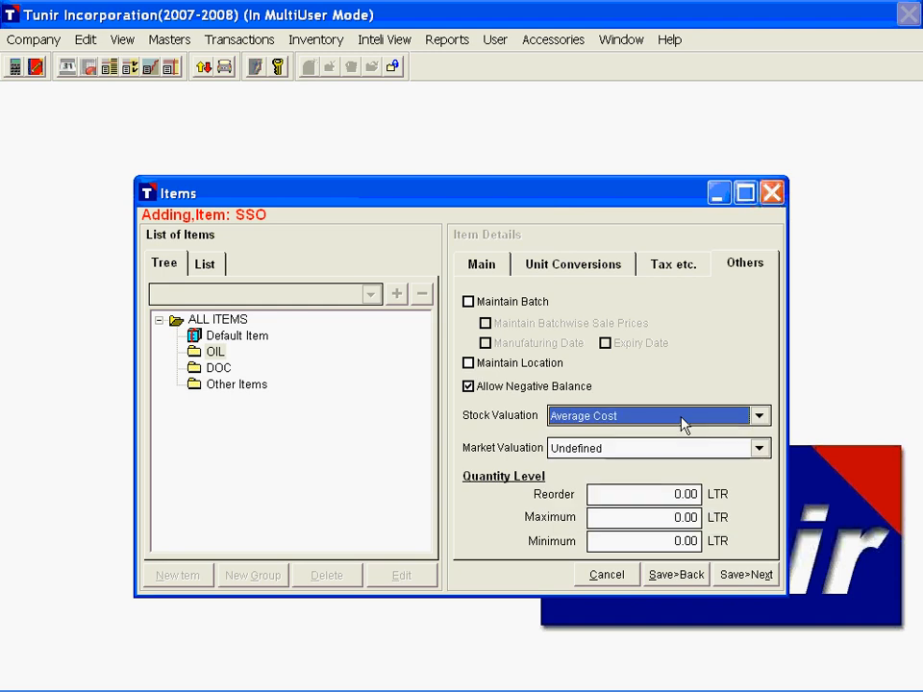
pyautogui.press('Tab')
pyautogui.press('a')
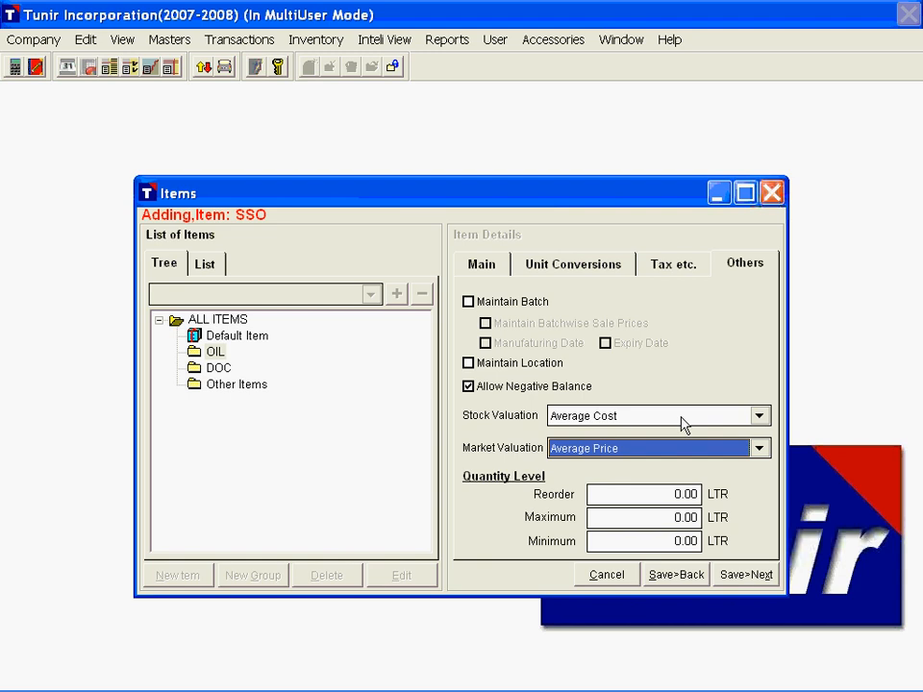
# Step: Save the current item and start a new one named Soya Refined Oil with the alias SRO
pyautogui.press('Tab')
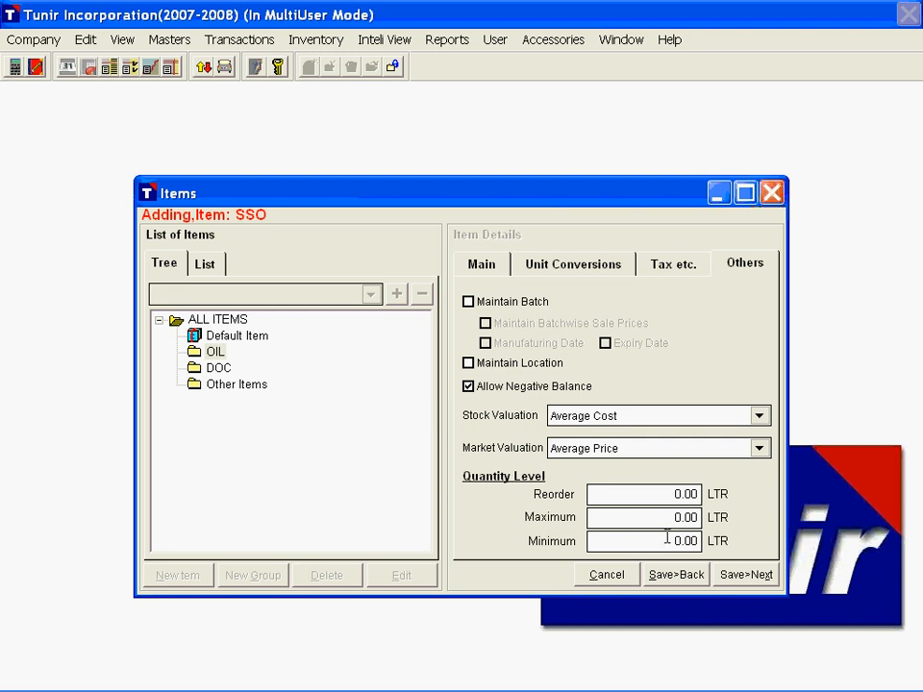
pyautogui.click(743, 577)
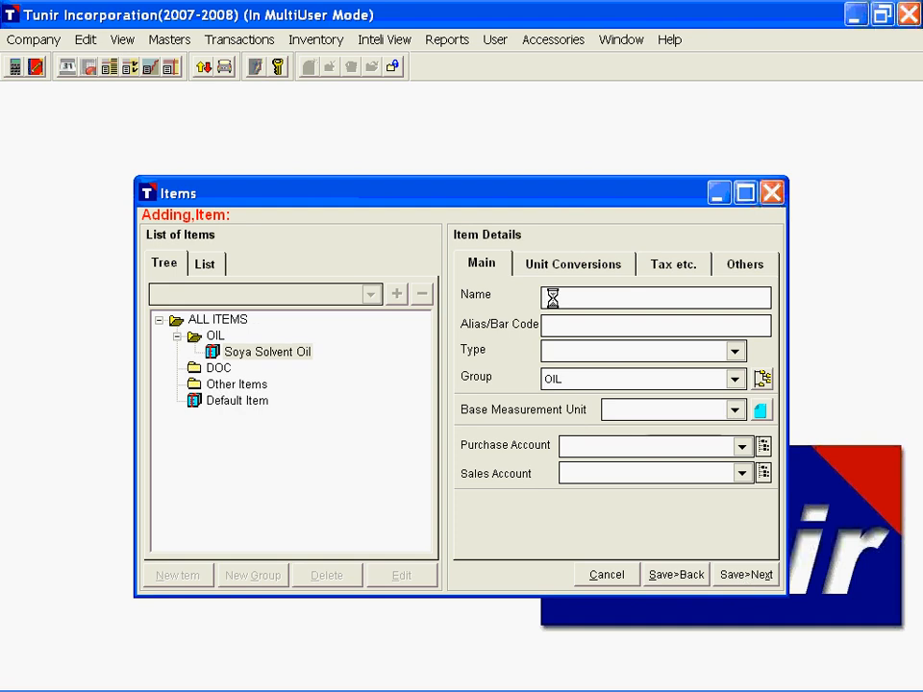
pyautogui.write('Soya')
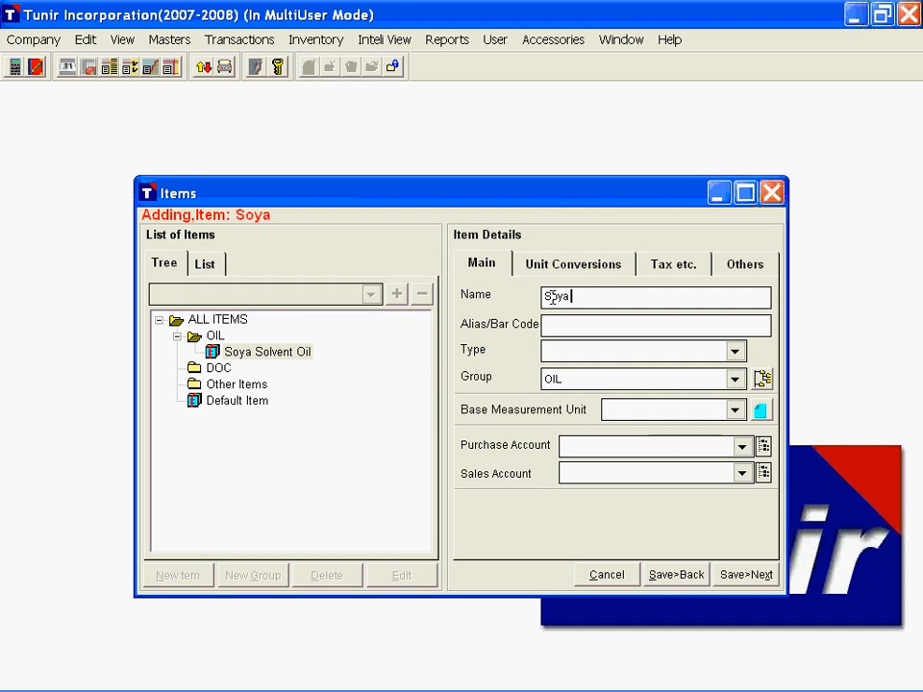
pyautogui.write(' Refin')
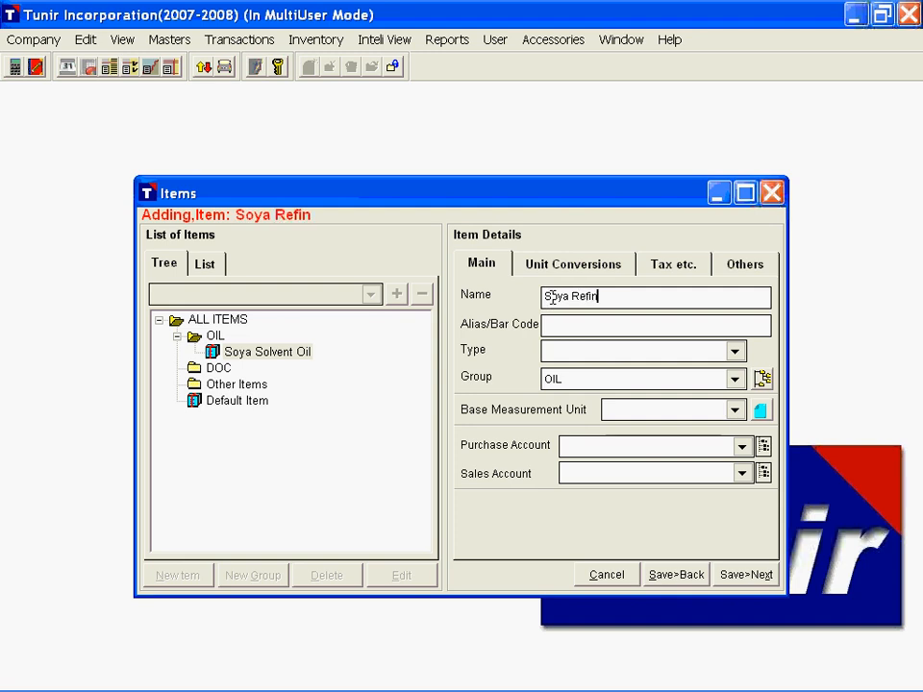
pyautogui.write('ed Oil')
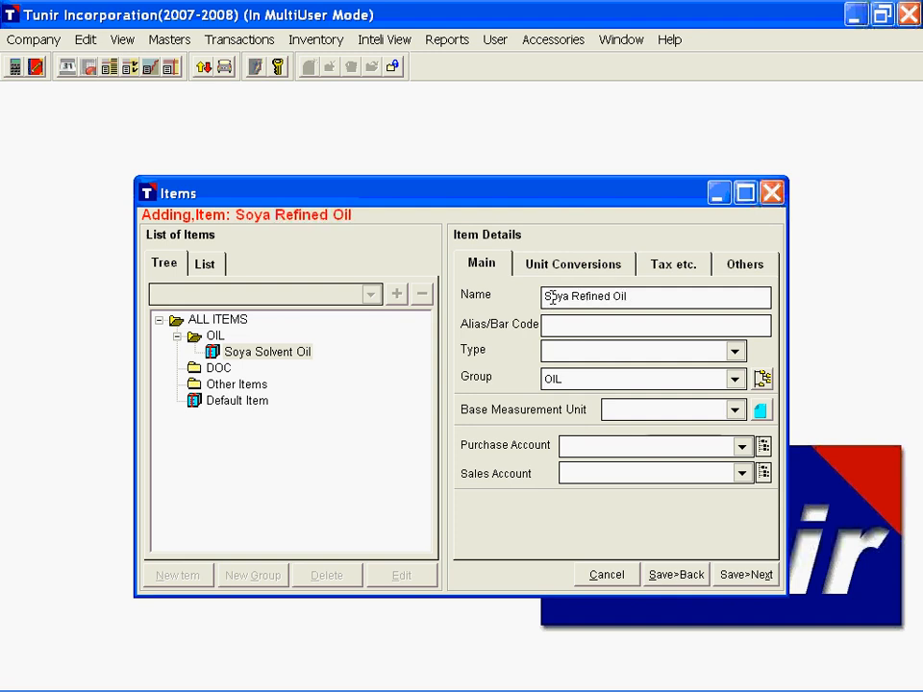
pyautogui.press('Tab')
pyautogui.write('SRO')
pyautogui.press('Tab')
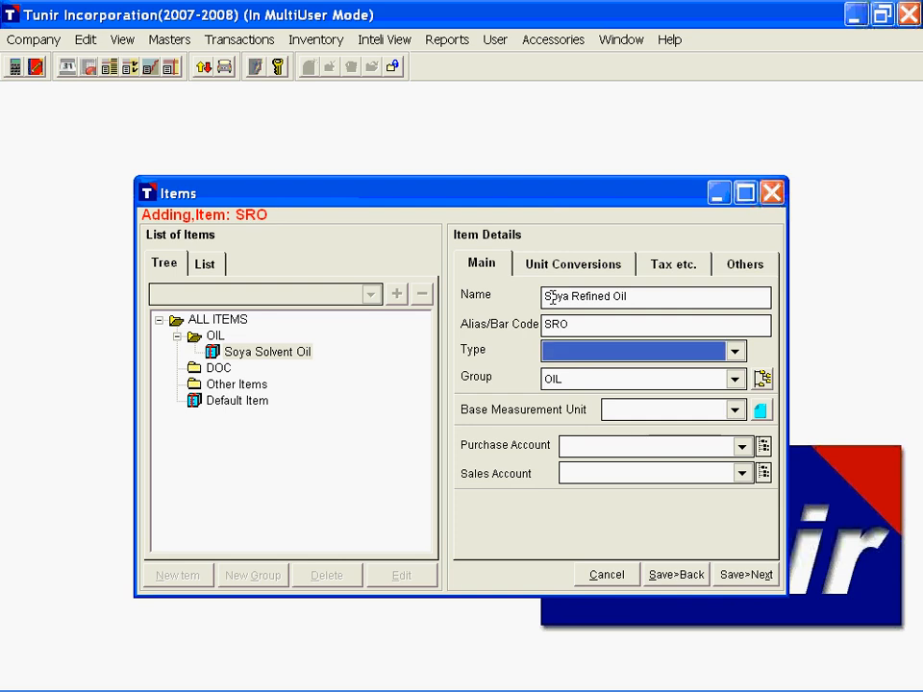
# Step: Set the item's type to FINISHED GOODS, keep group OIL, and assign base unit LTR, purchase account Purchase and sales account Sales
pyautogui.press('Down')
pyautogui.press('Tab')
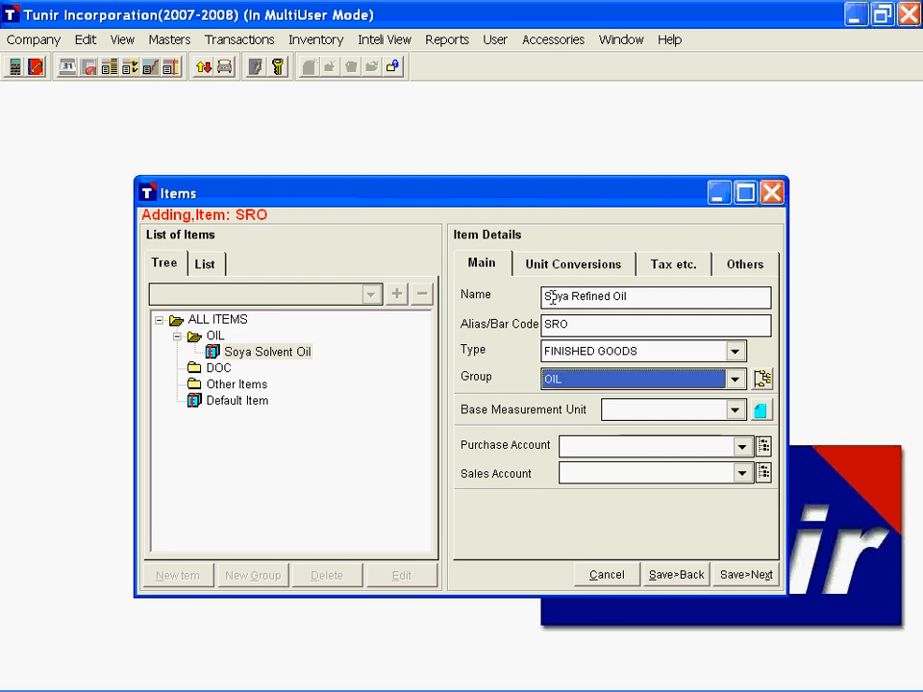
pyautogui.press('Tab')
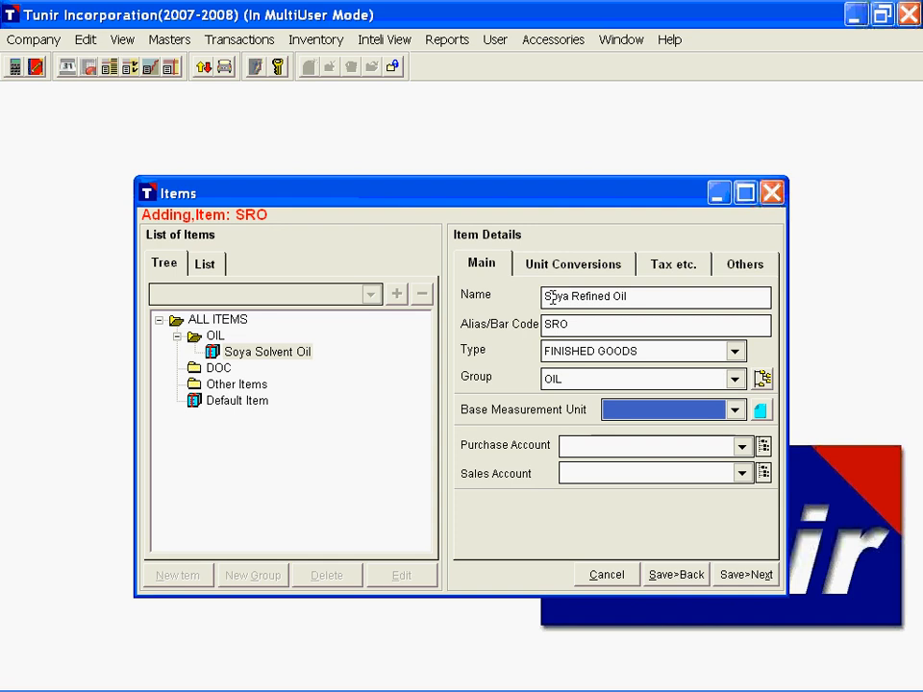
pyautogui.press('Down')
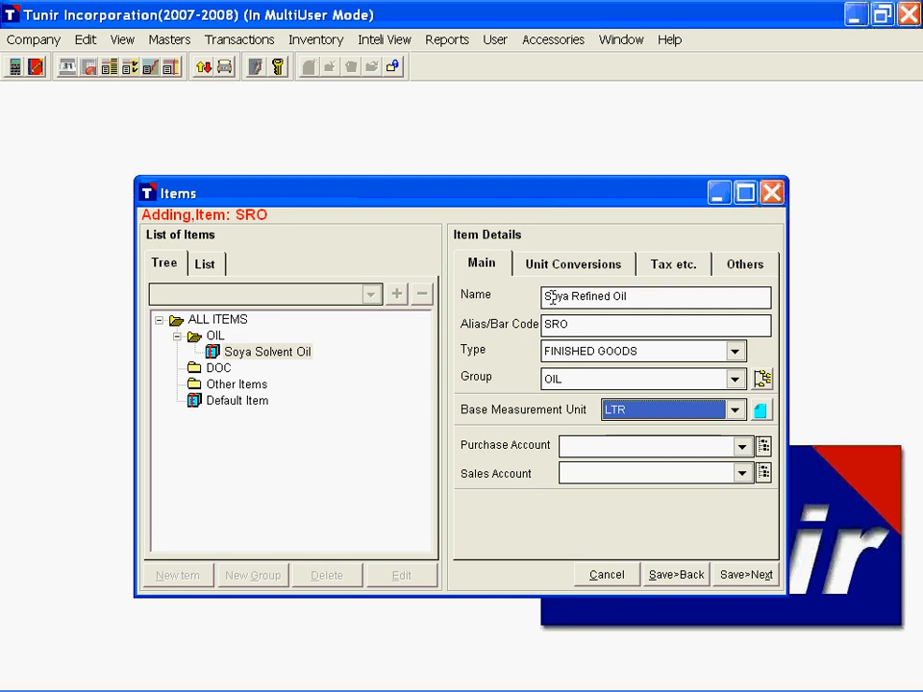
pyautogui.press('Tab')
pyautogui.press('Down')
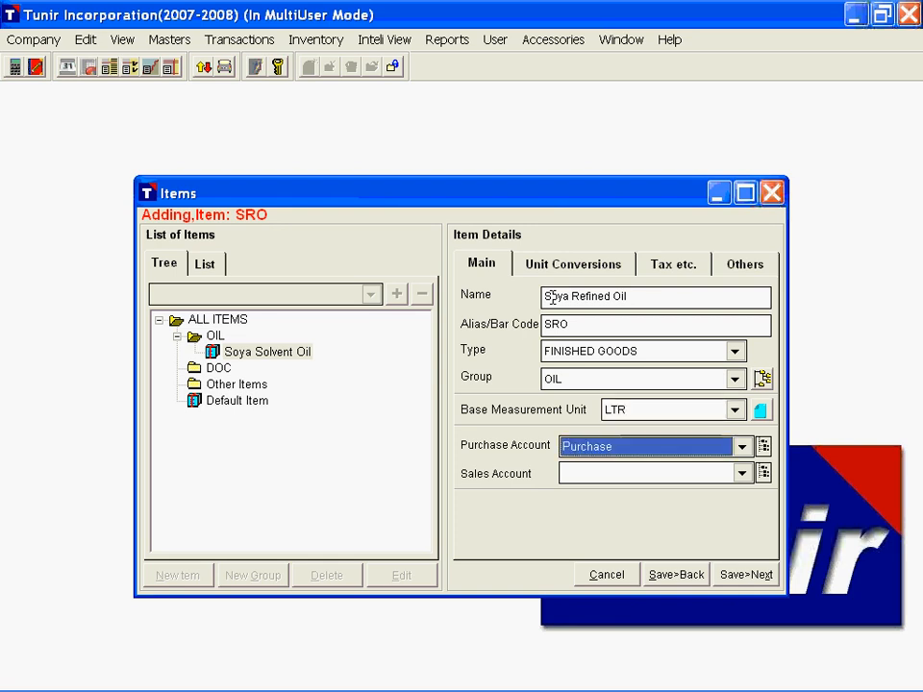
pyautogui.press('Tab')
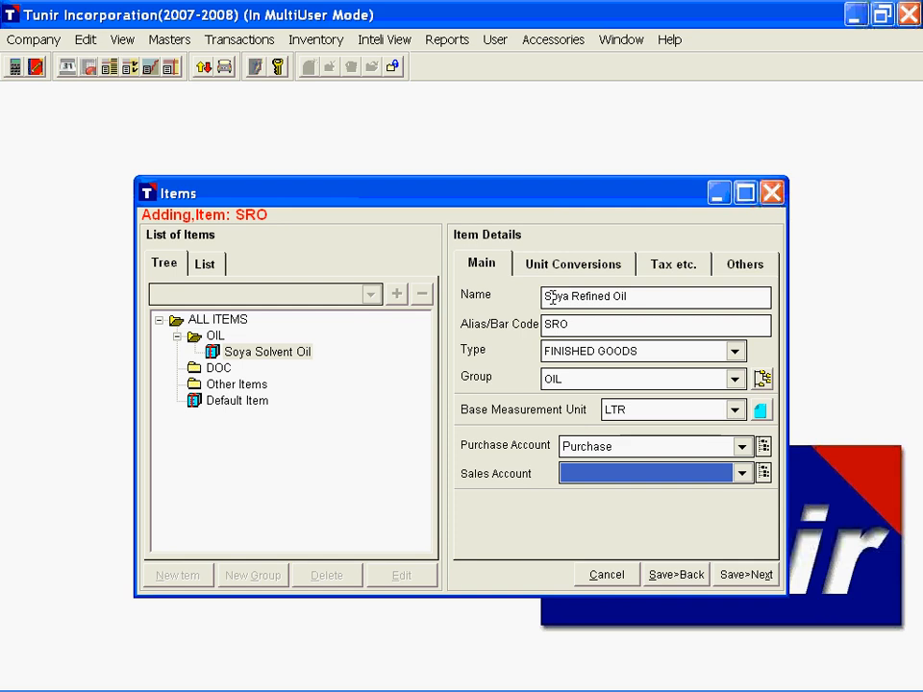
pyautogui.press('Down')
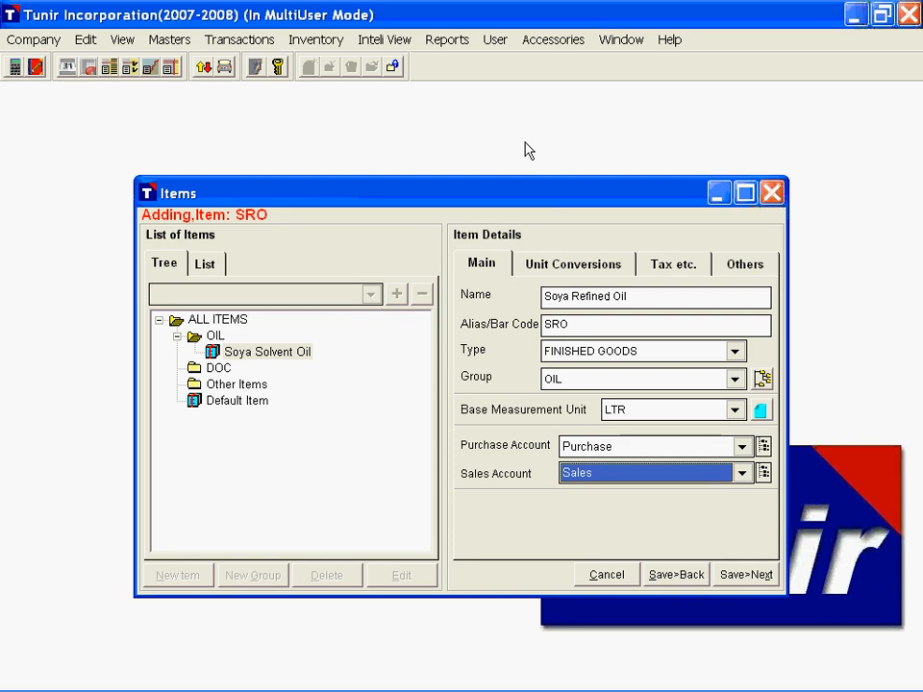
# Step: Define a unit conversion for Soya Refined Oil as 1 5LTRJAR = 5 LTR
pyautogui.click(577, 275)
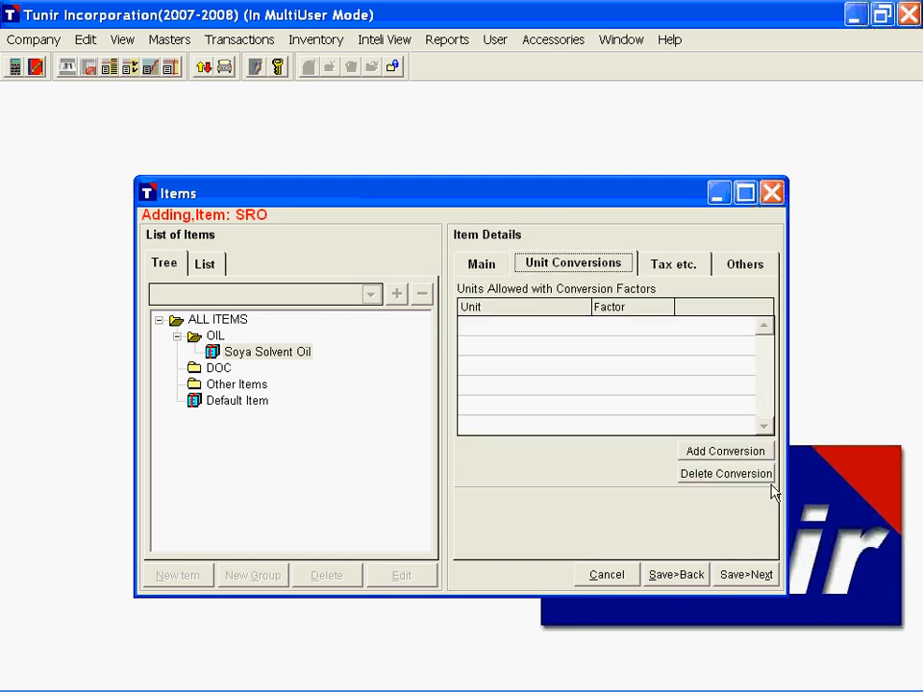
pyautogui.click(520, 331)
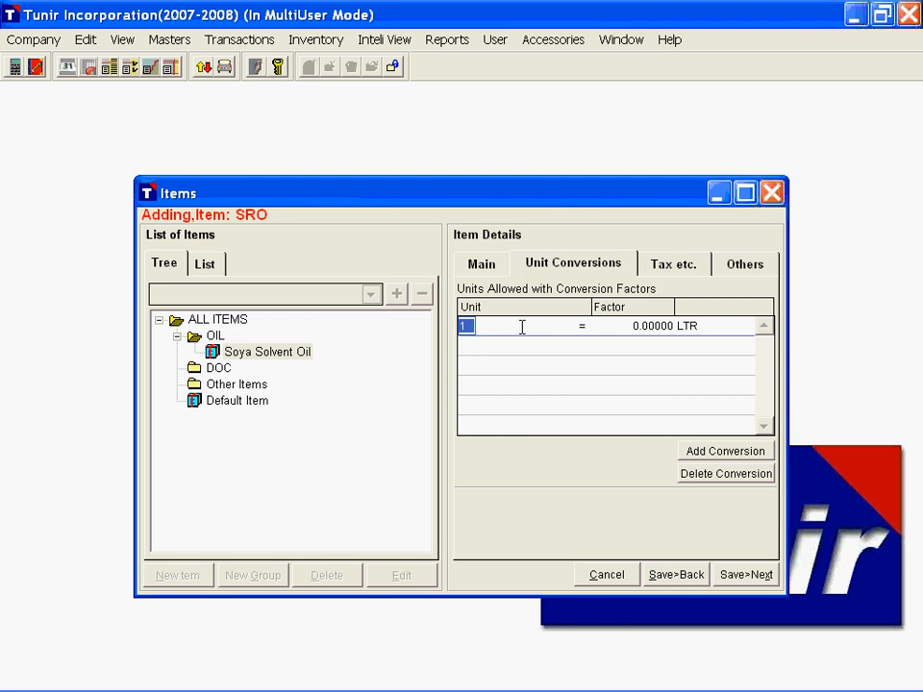
pyautogui.click(522, 327)
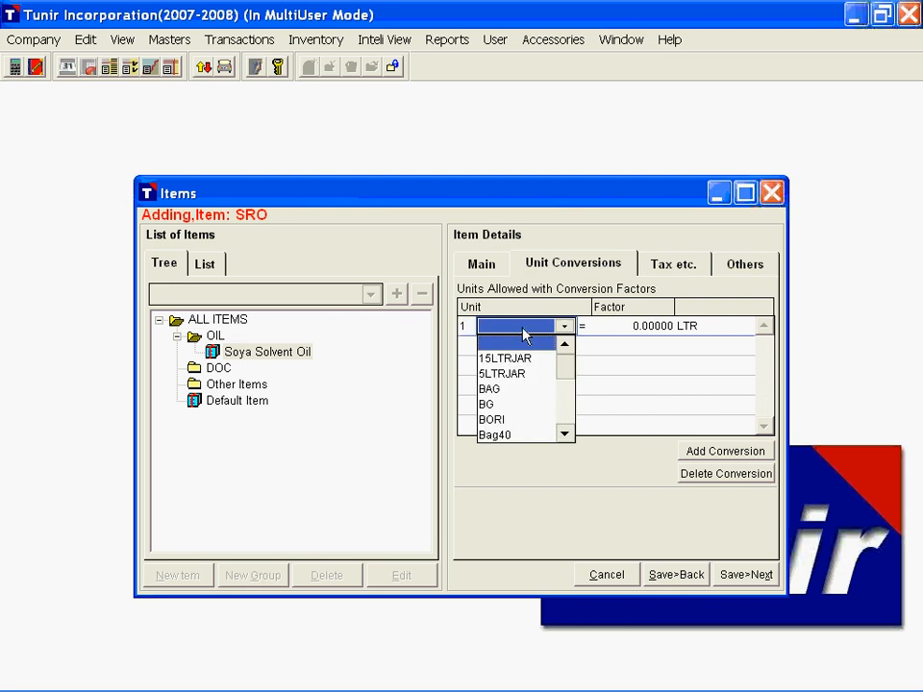
pyautogui.press('Down')
pyautogui.press('Down')
pyautogui.press('Return')
pyautogui.write('5')
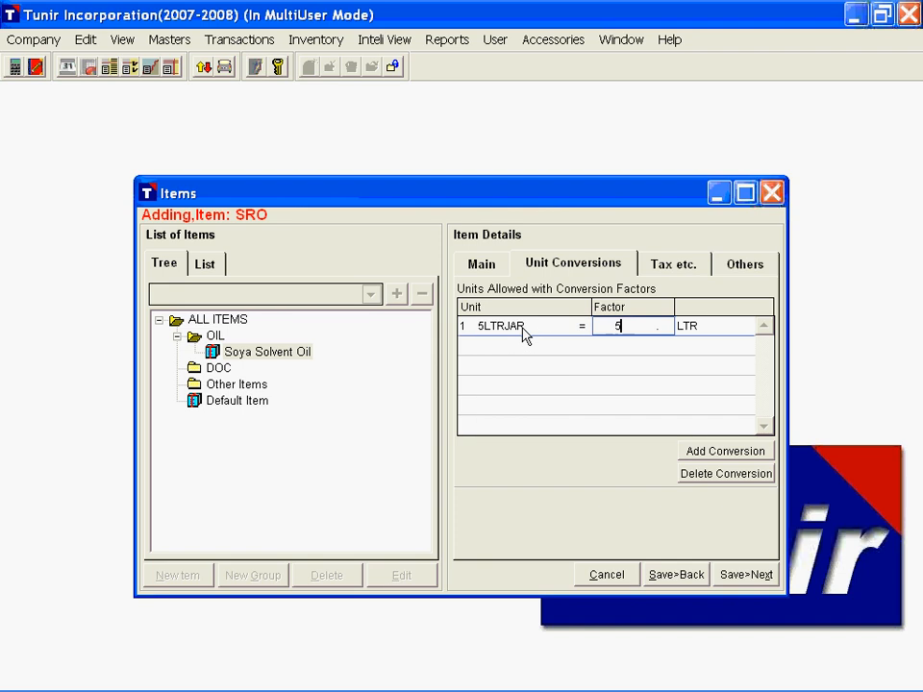
pyautogui.press('Return')
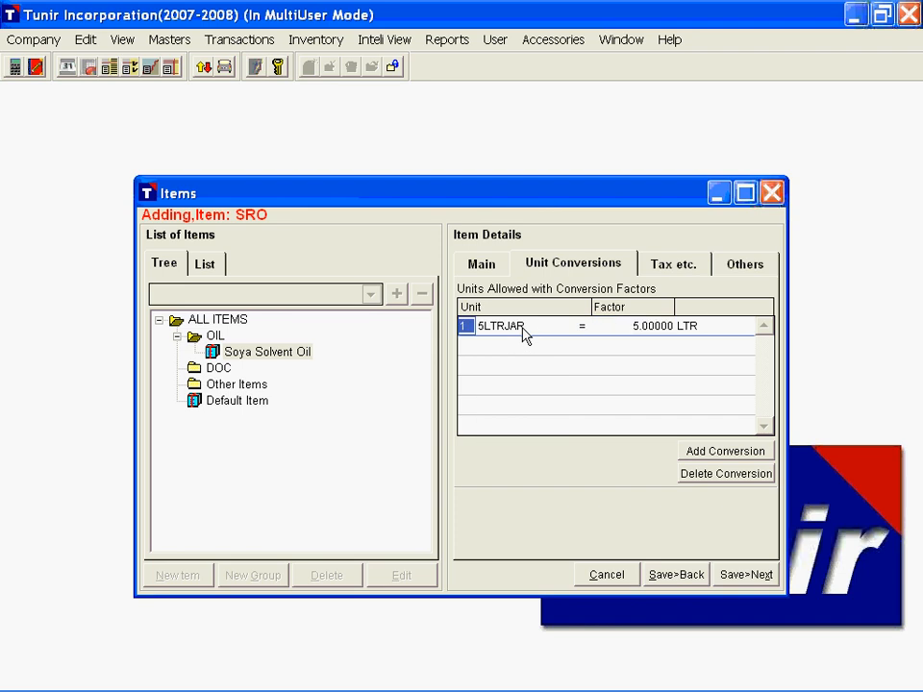
# Step: Add a VAT 12.5% charge to Soya Refined Oil, applied in %, and view its purchase settings
pyautogui.click(654, 269)
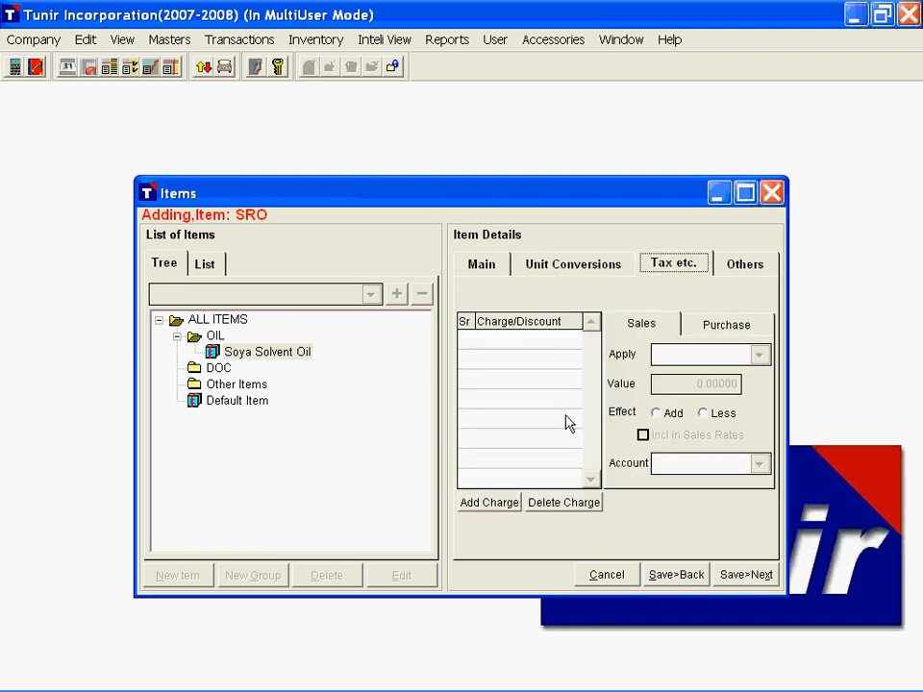
pyautogui.click(491, 504)
pyautogui.click(515, 340)
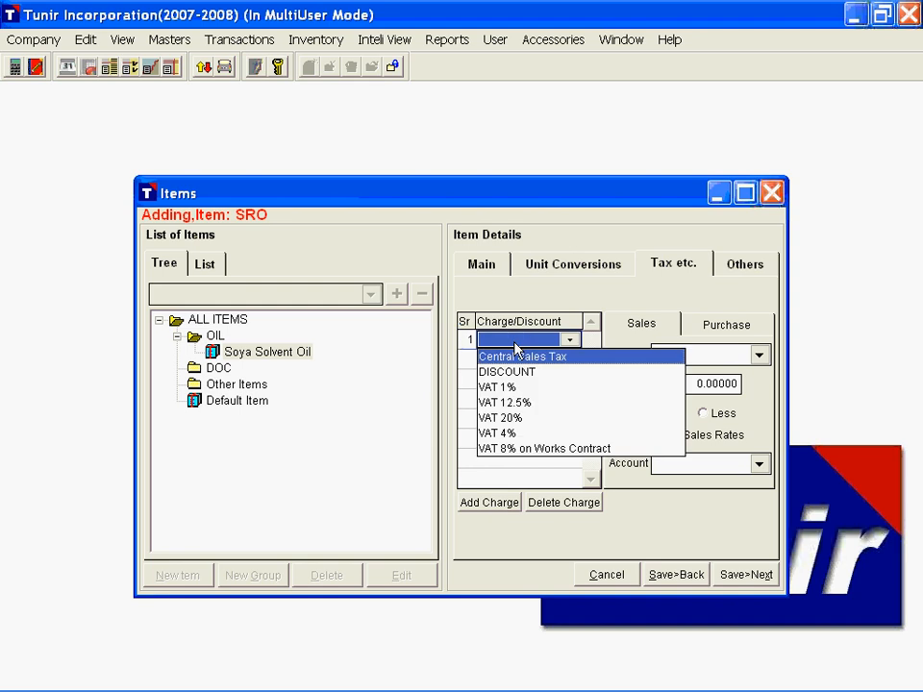
pyautogui.click(535, 403)
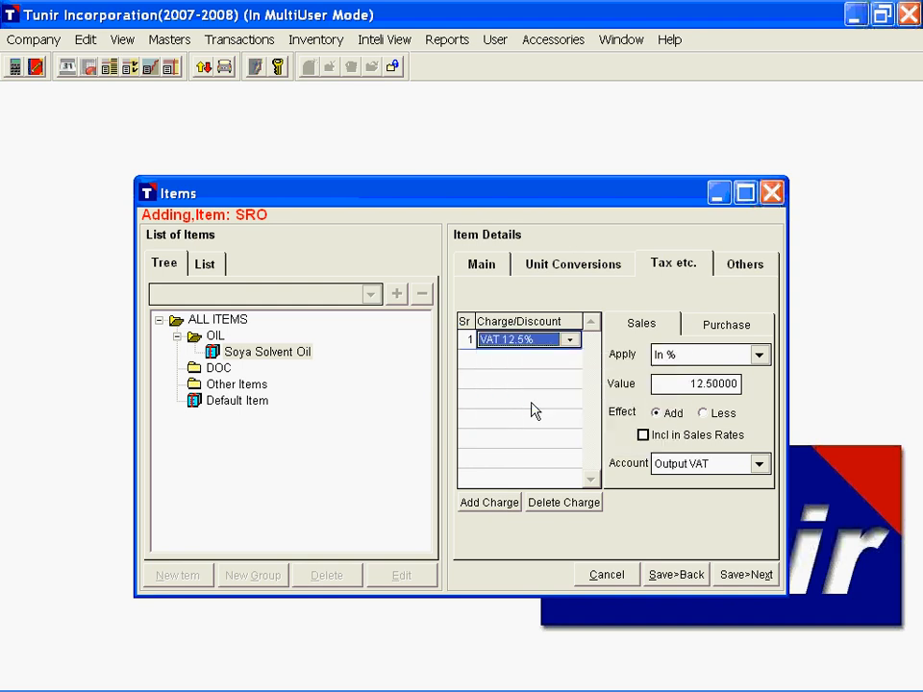
pyautogui.click(759, 356)
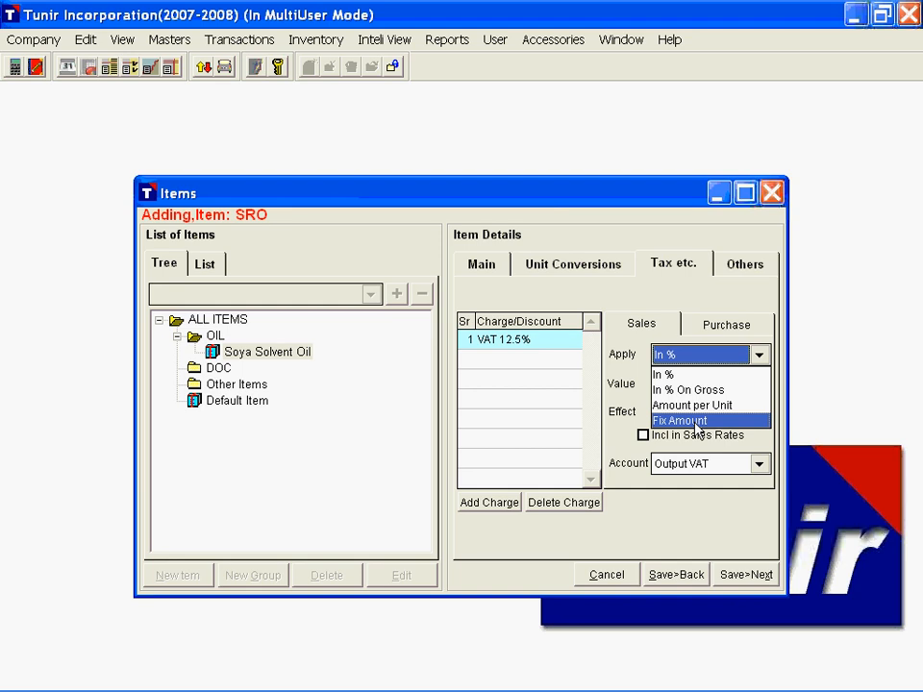
pyautogui.click(700, 376)
pyautogui.click(665, 385)
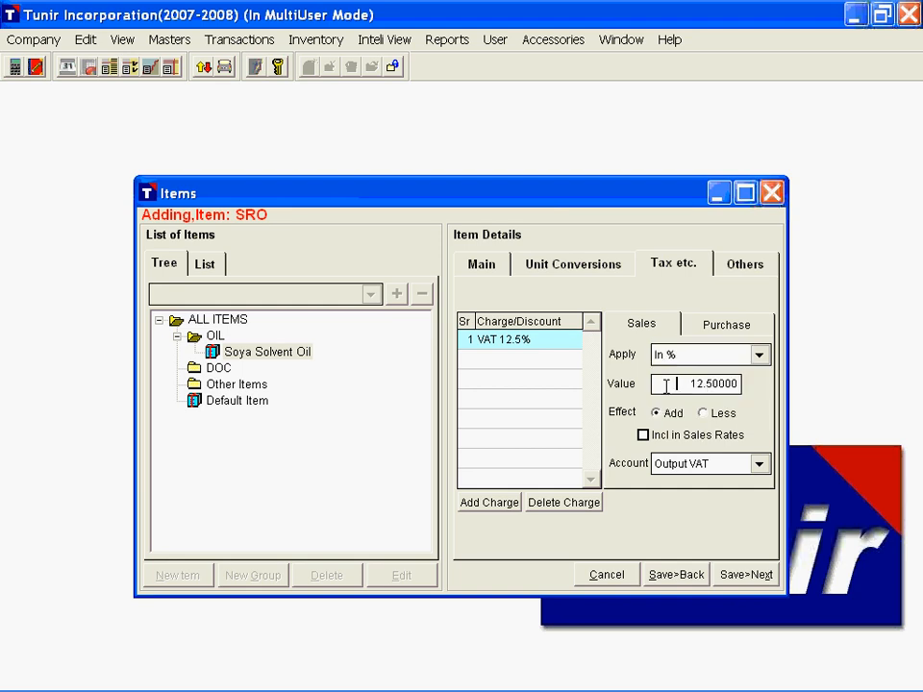
pyautogui.click(719, 326)
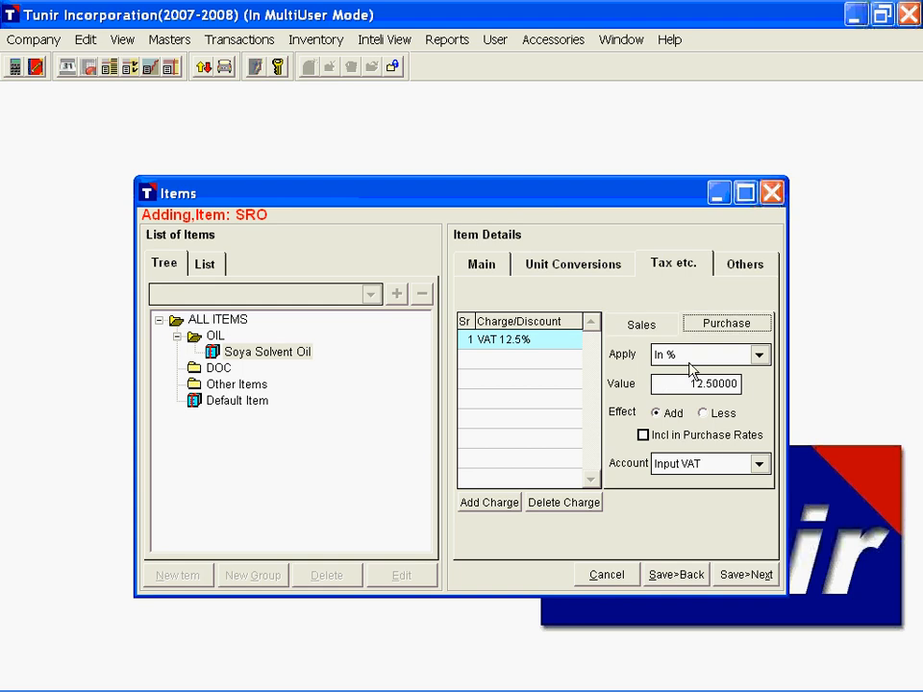
# Step: Set stock valuation to Average Cost and market valuation to Average Price, then save the item and open a blank one
pyautogui.click(746, 270)
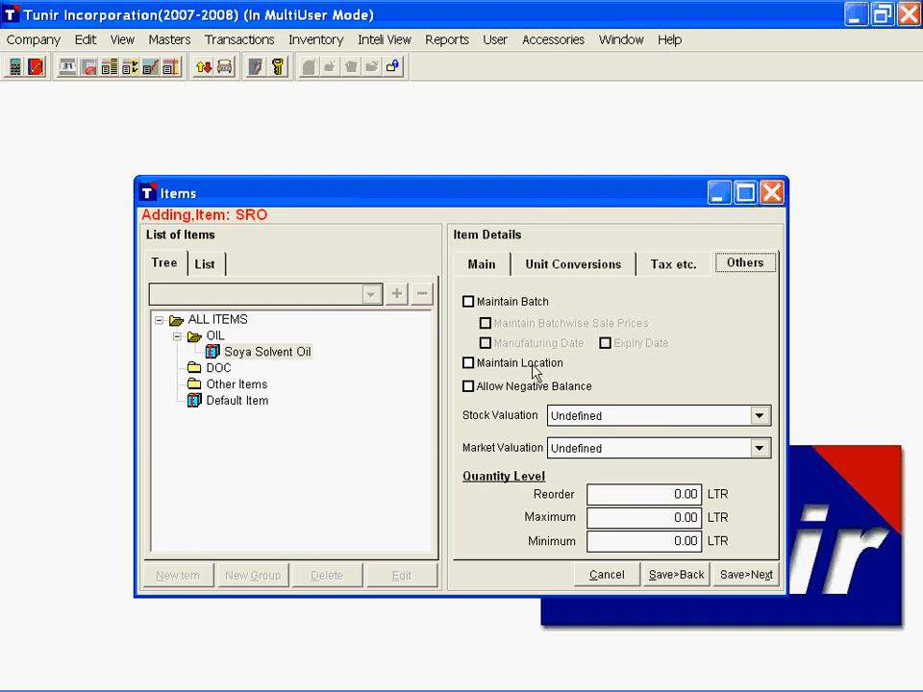
pyautogui.click(605, 419)
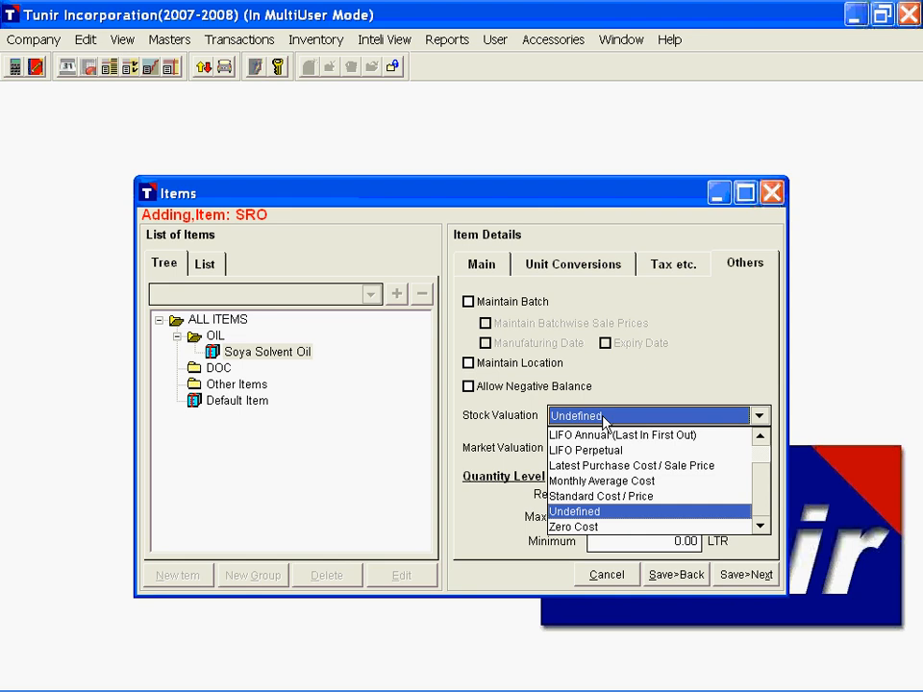
pyautogui.press('a')
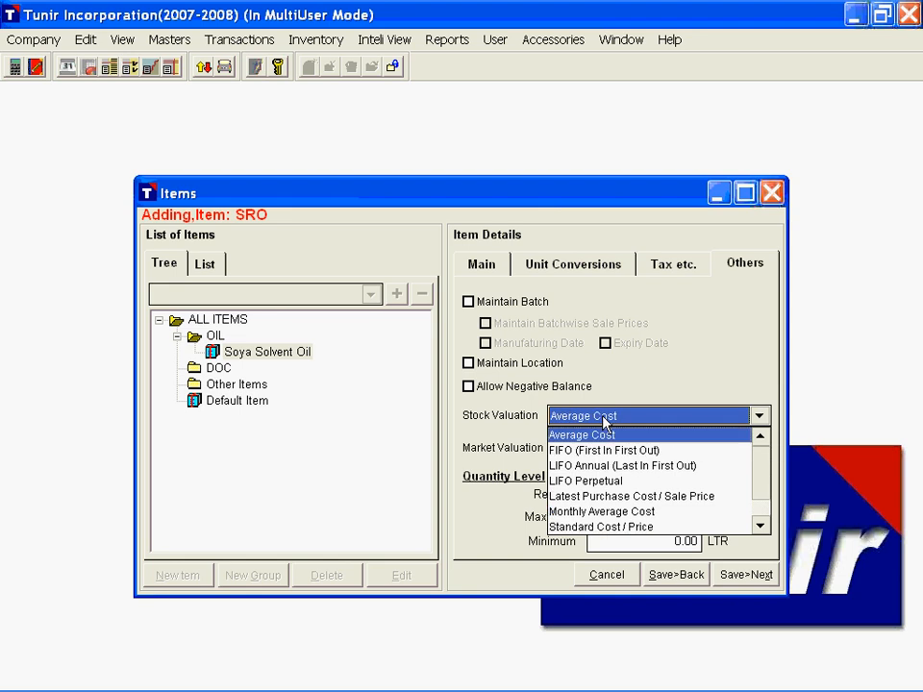
pyautogui.press('Tab')
pyautogui.press('a')
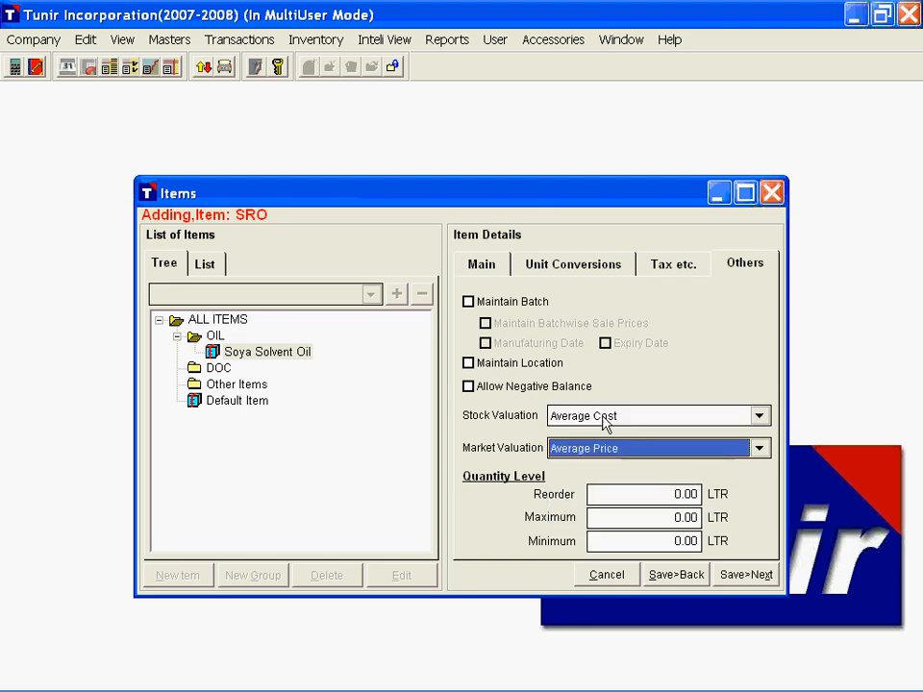
pyautogui.press('Tab')
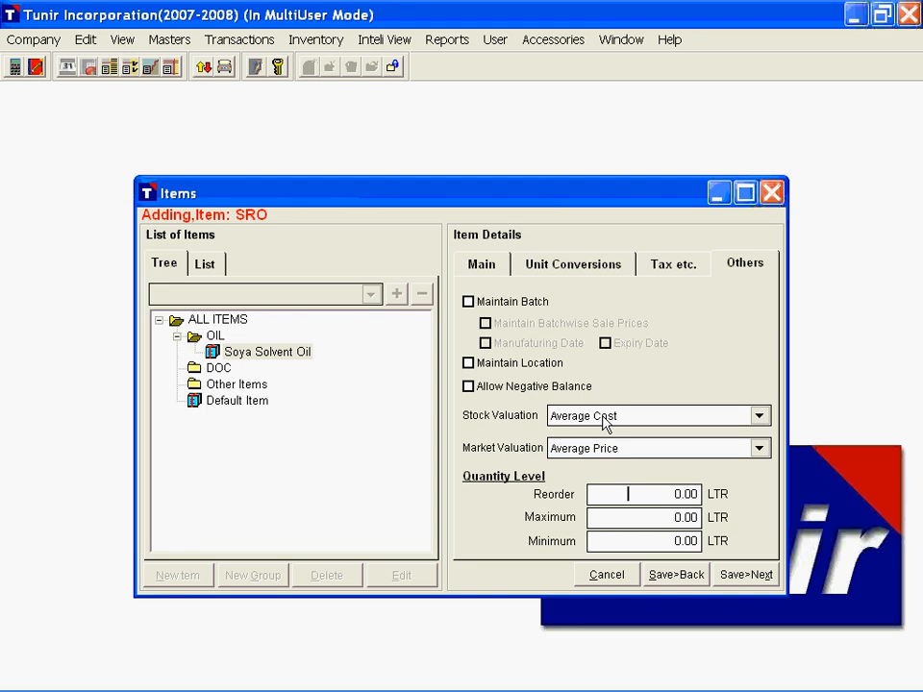
pyautogui.press('Tab')
pyautogui.press('Tab')
pyautogui.click(746, 575)
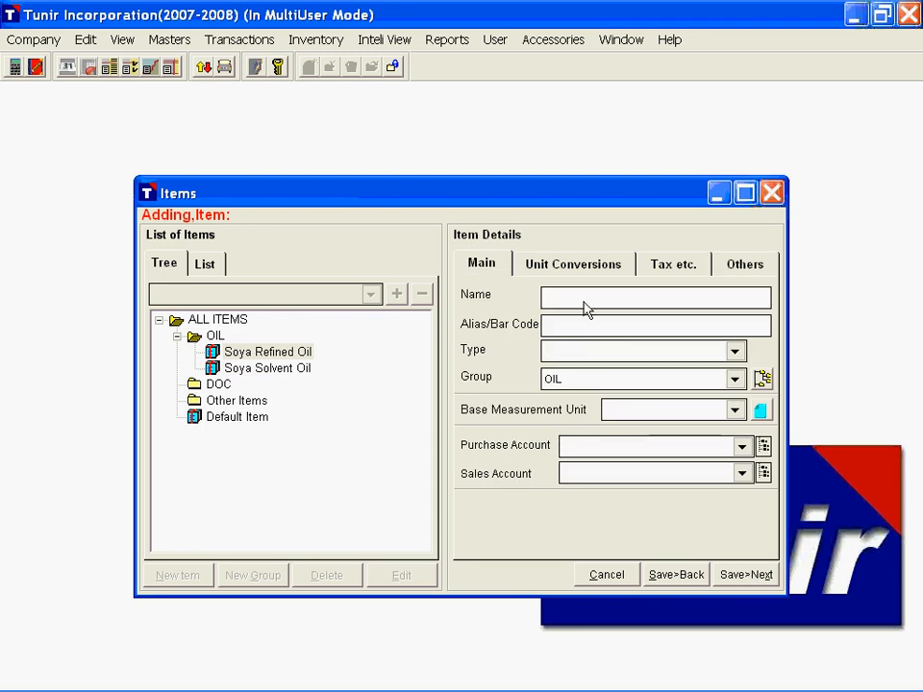
# Step: Name the new item Soya DOC with alias SD, type FINISHED GOODS and group DOC
pyautogui.write('Soya DOC')
pyautogui.press('Tab')
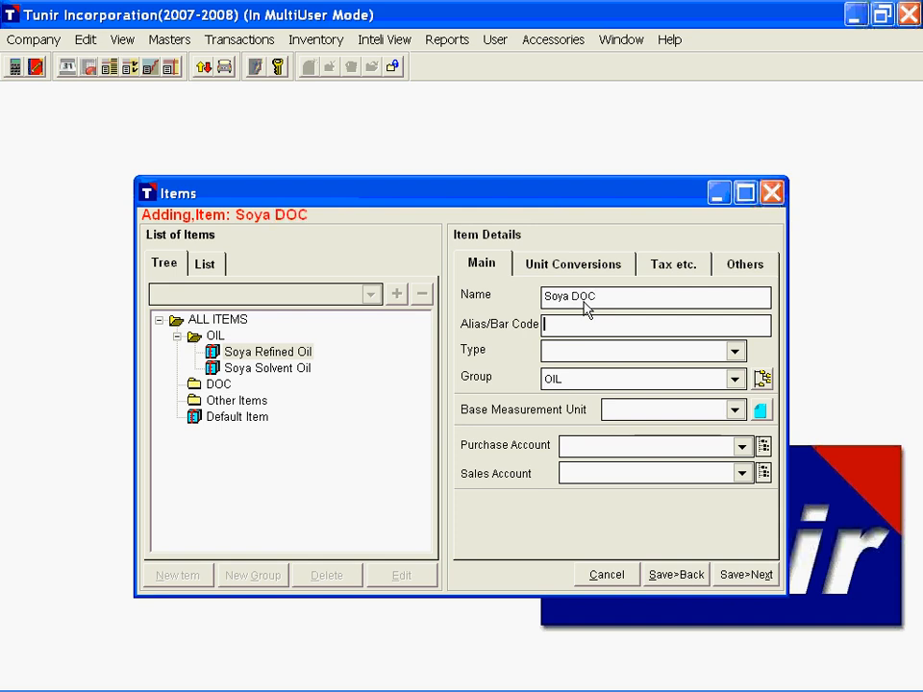
pyautogui.write('SD')
pyautogui.press('Tab')
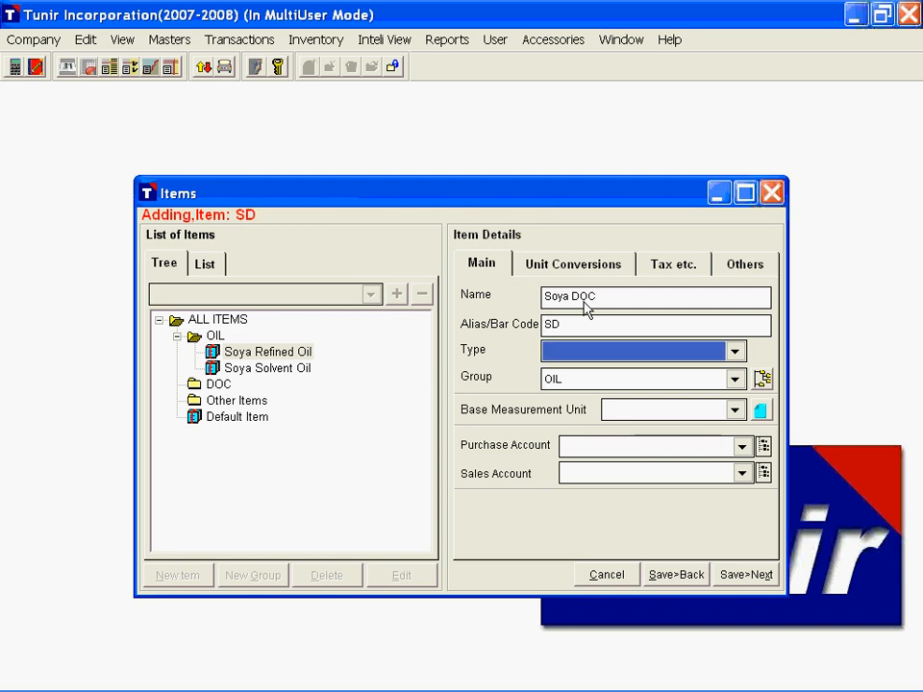
pyautogui.press('Down')
pyautogui.press('Tab')
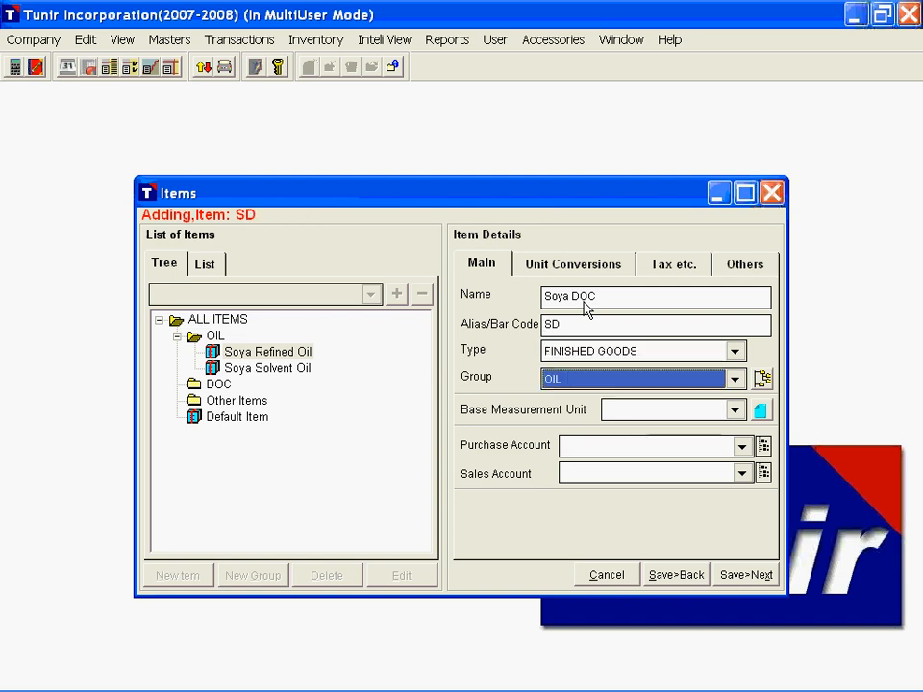
pyautogui.press('Down')
pyautogui.press('Tab')
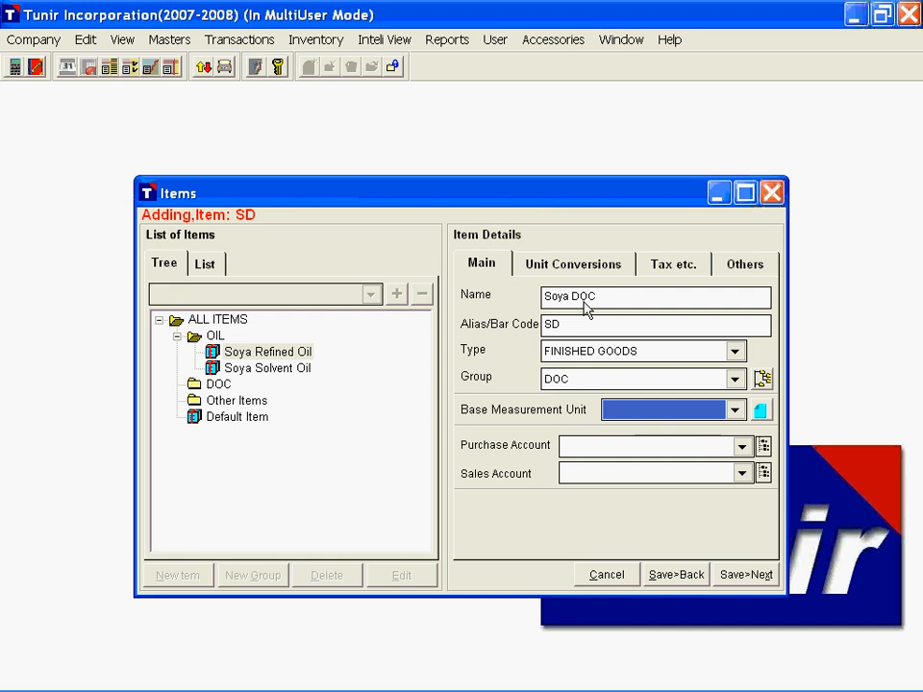
# Step: Set the Soya DOC item's base measurement unit to KG, purchase account to Purchase and sales account to Sales
pyautogui.press('Down')
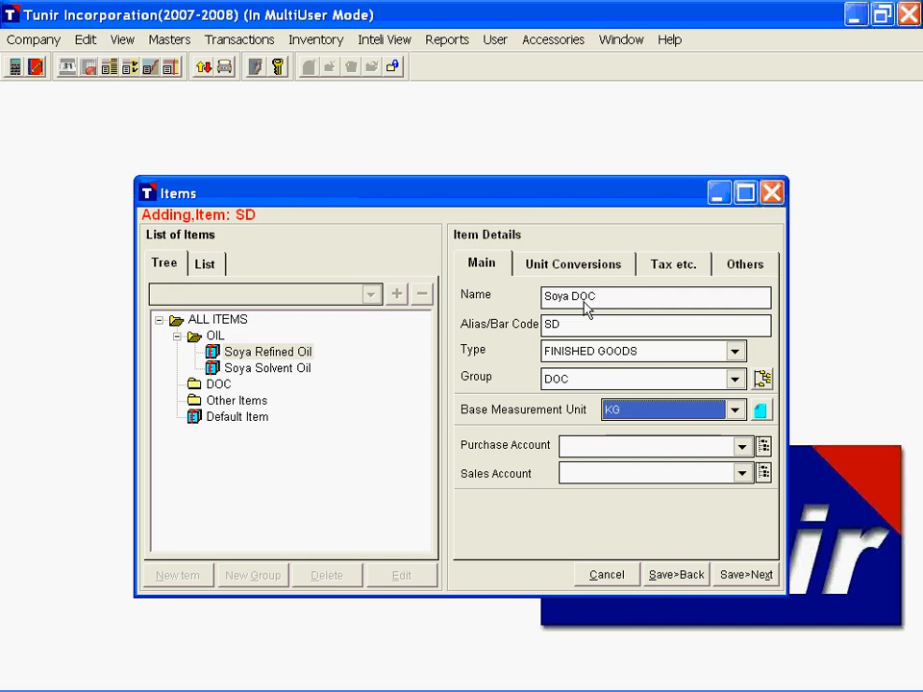
pyautogui.press('Tab')
pyautogui.press('Down')
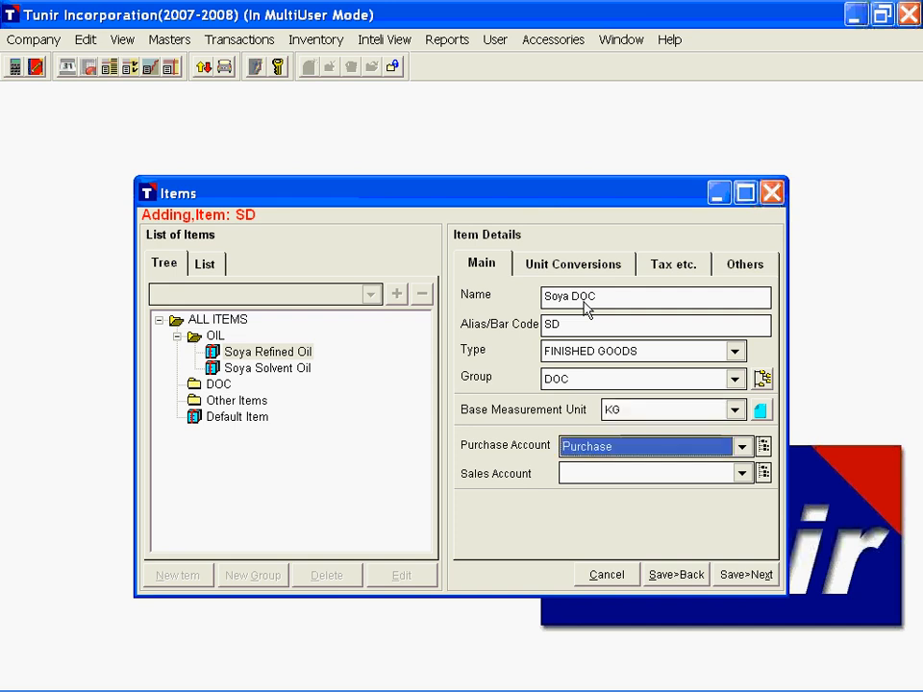
pyautogui.press('Tab')
pyautogui.press('Down')
pyautogui.press('Tab')
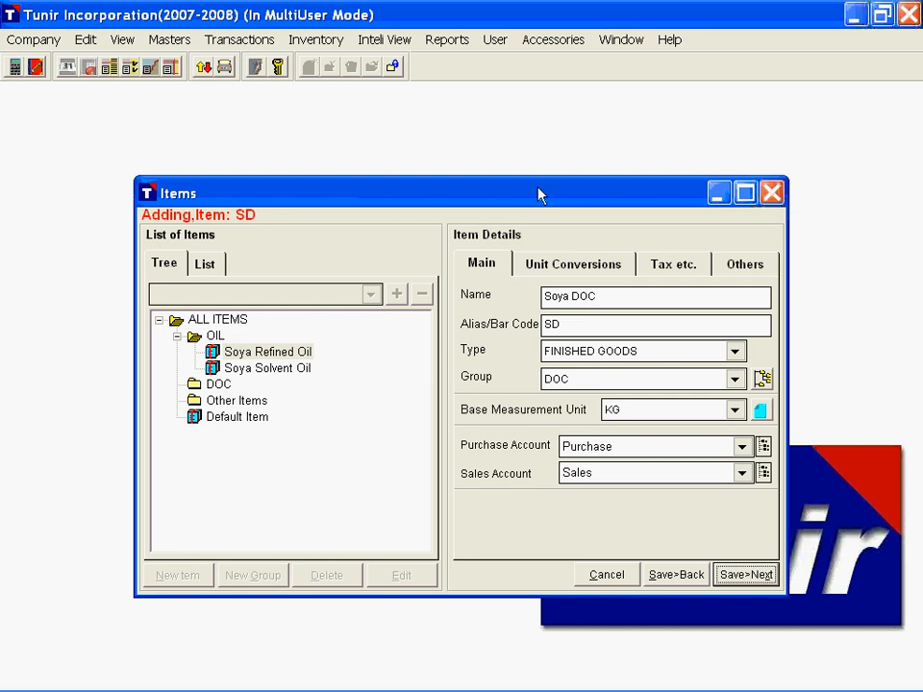
# Step: Define a unit conversion for Soya DOC in which 1 QNTL equals 100 KG
pyautogui.click(567, 264)
pyautogui.click(575, 351)
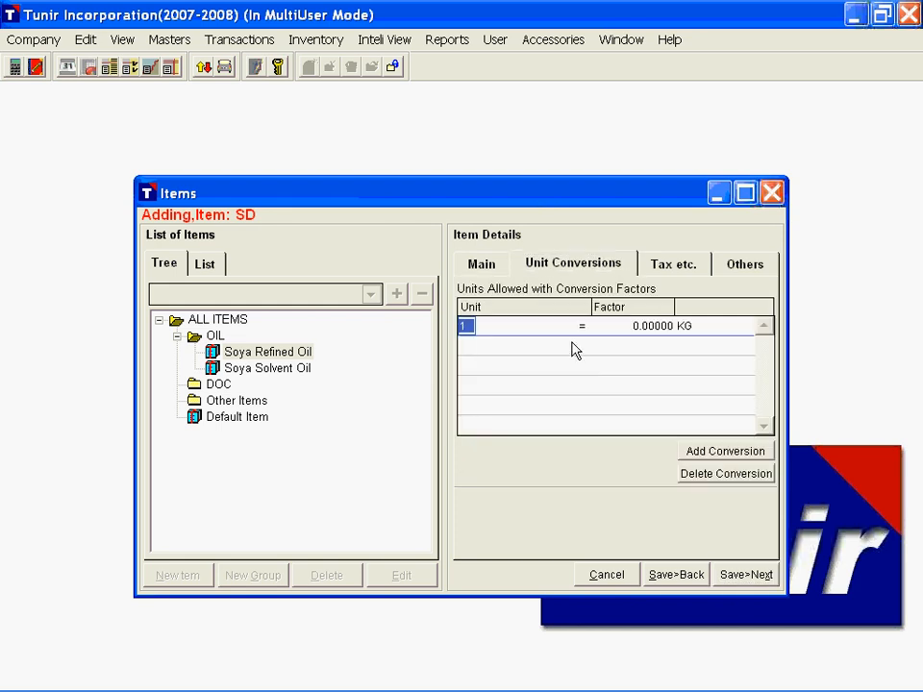
pyautogui.click(563, 328)
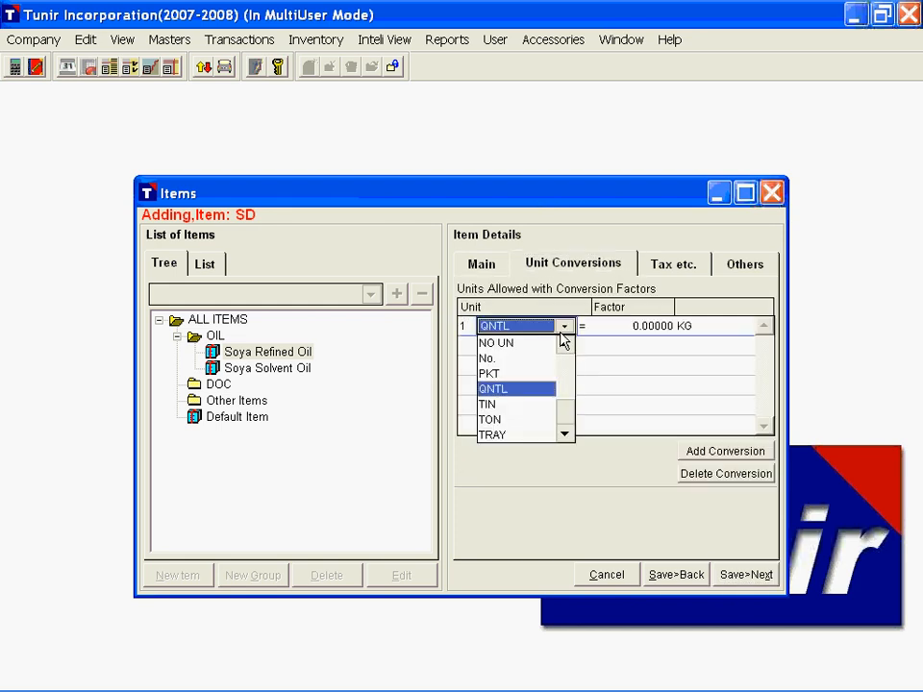
pyautogui.press('Tab')
pyautogui.write('100')
pyautogui.press('Return')
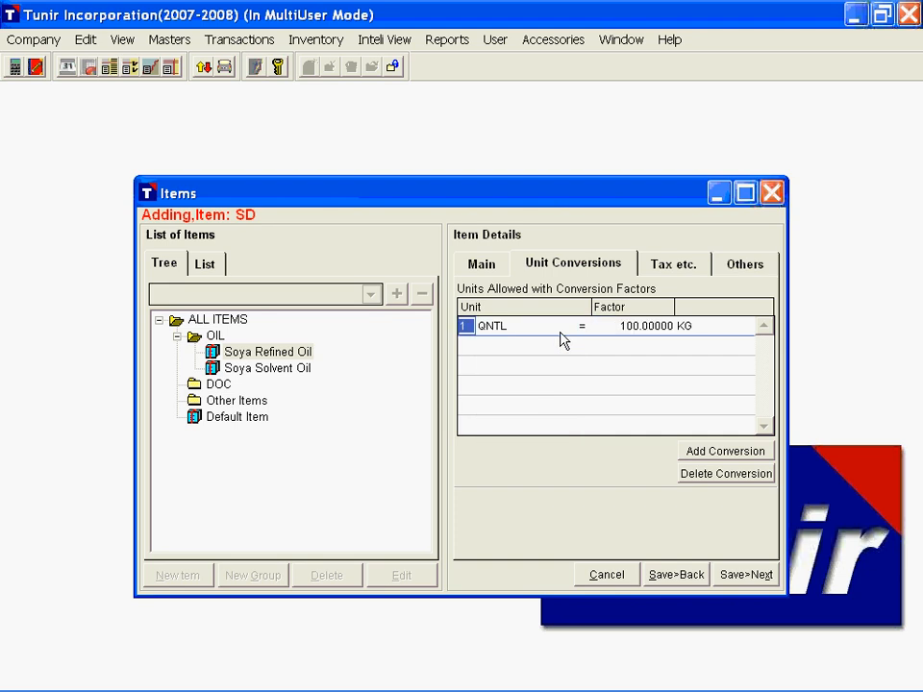
# Step: Add a second unit conversion for Soya DOC in which 1 TON equals 1000 KG
pyautogui.click(700, 448)
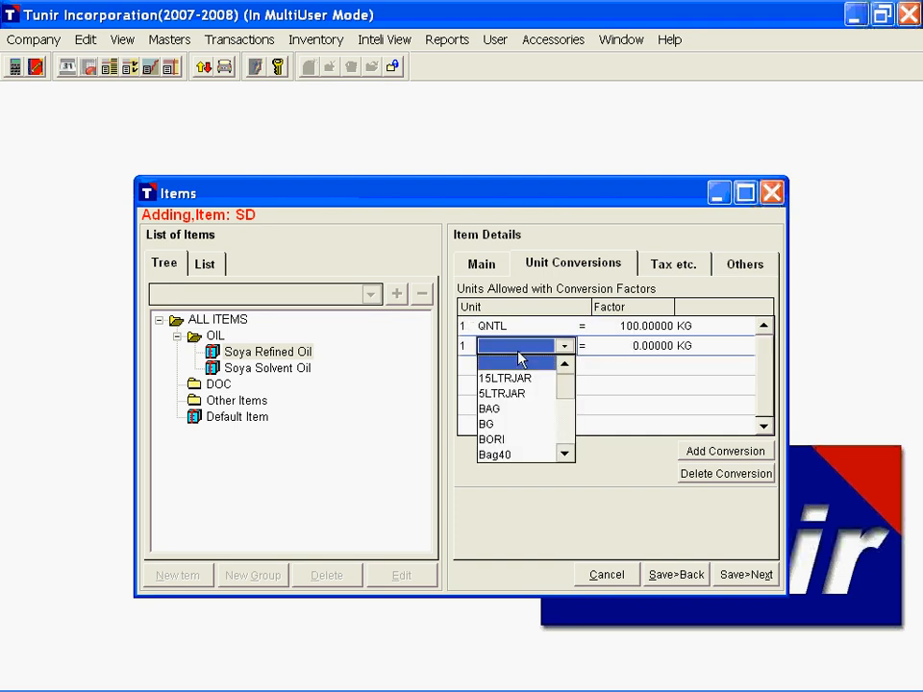
pyautogui.write('ton')
pyautogui.press('Return')
pyautogui.write('10 .')
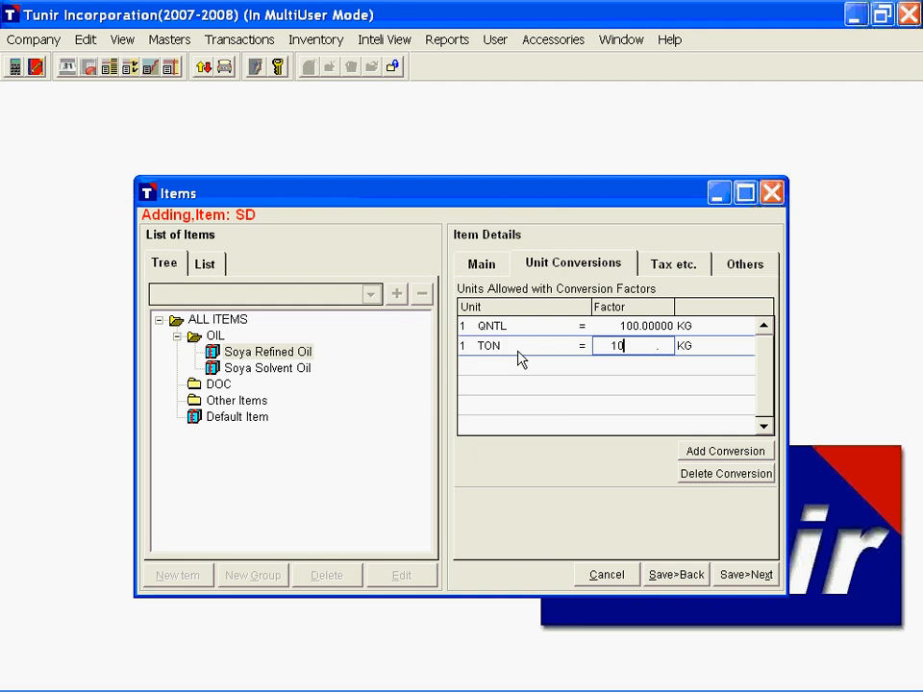
pyautogui.write('00')
pyautogui.press('Return')
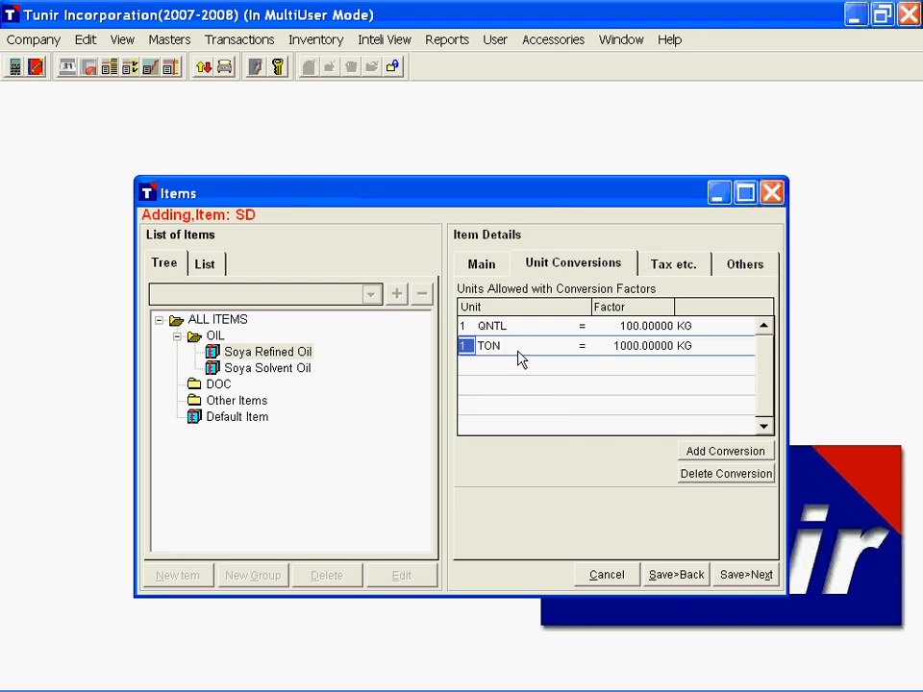
# Step: Add the VAT 20% charge to Soya DOC and view its sales settings
pyautogui.click(673, 264)
pyautogui.click(526, 358)
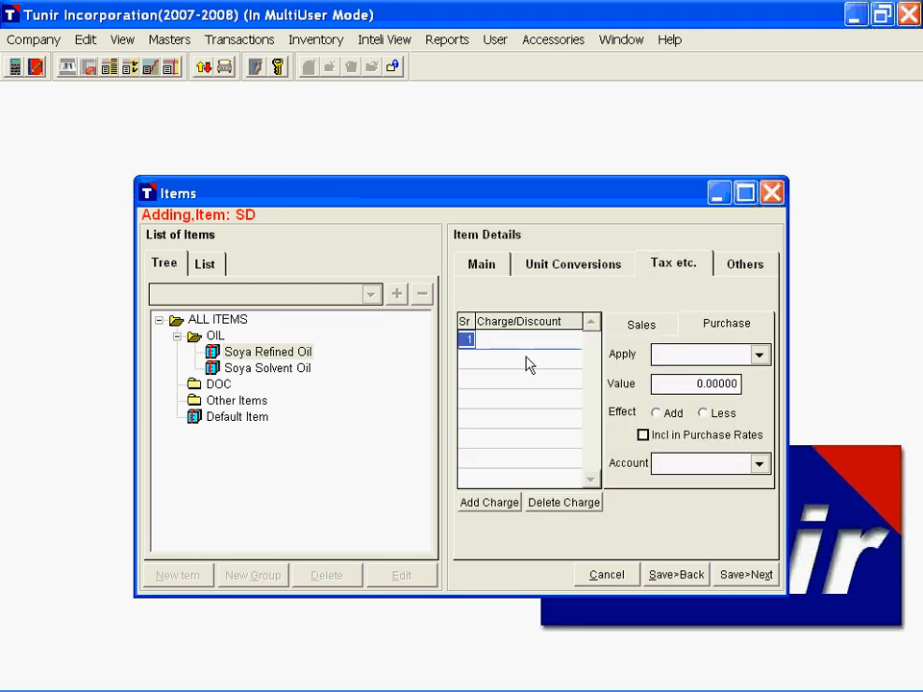
pyautogui.press('Return')
pyautogui.click(532, 421)
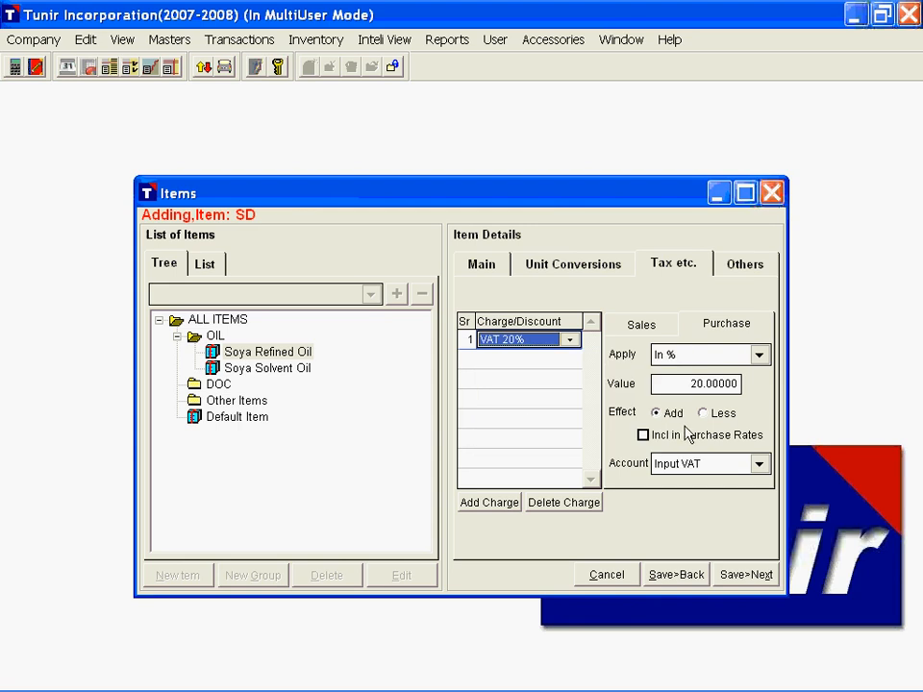
pyautogui.click(642, 325)
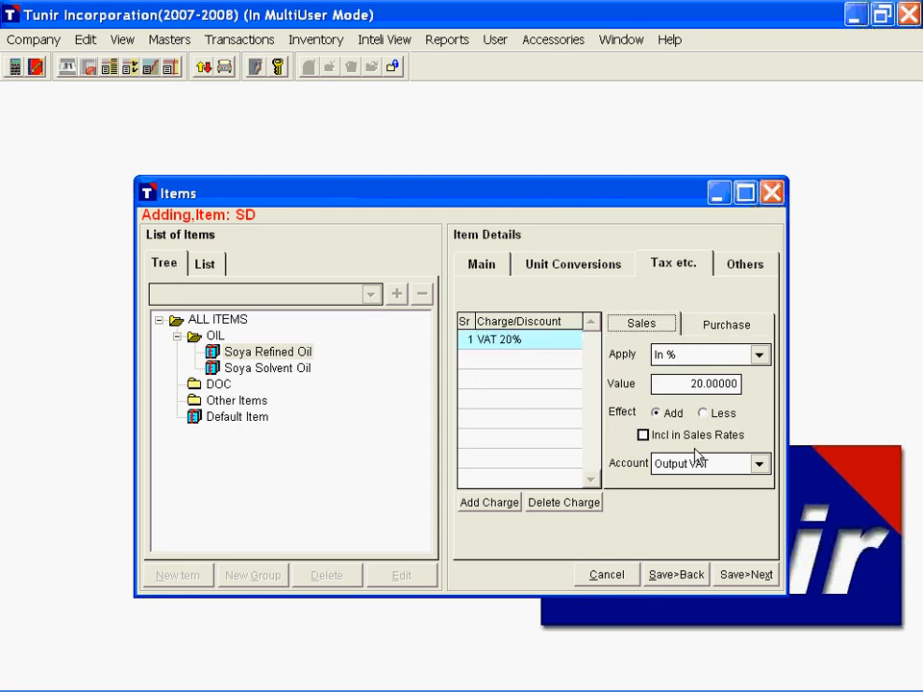
# Step: Set Soya DOC's stock valuation to Average Cost and market valuation to Average Price, then save the item and return to the list
pyautogui.click(751, 271)
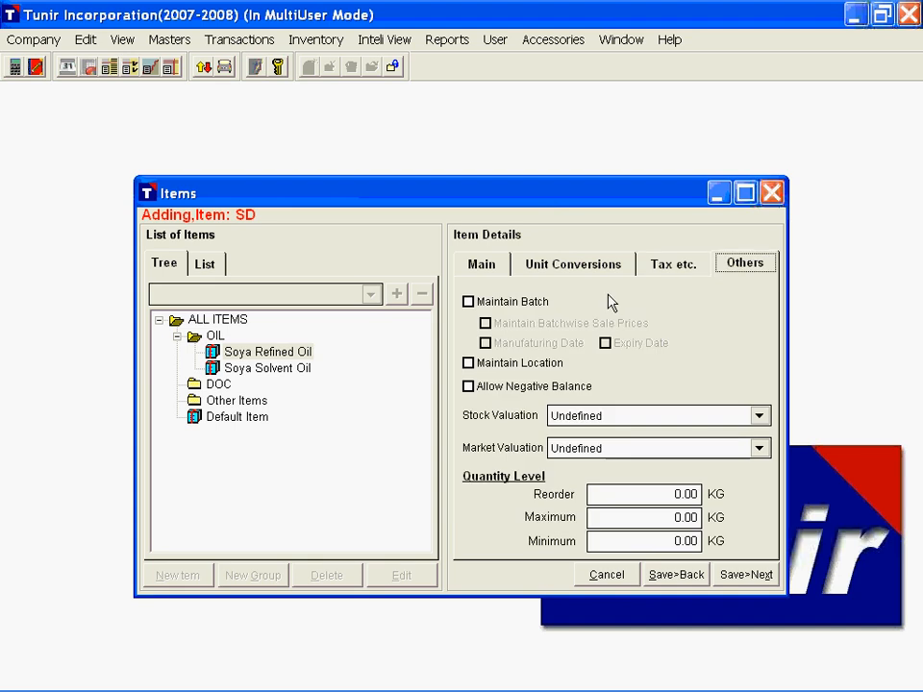
pyautogui.click(592, 418)
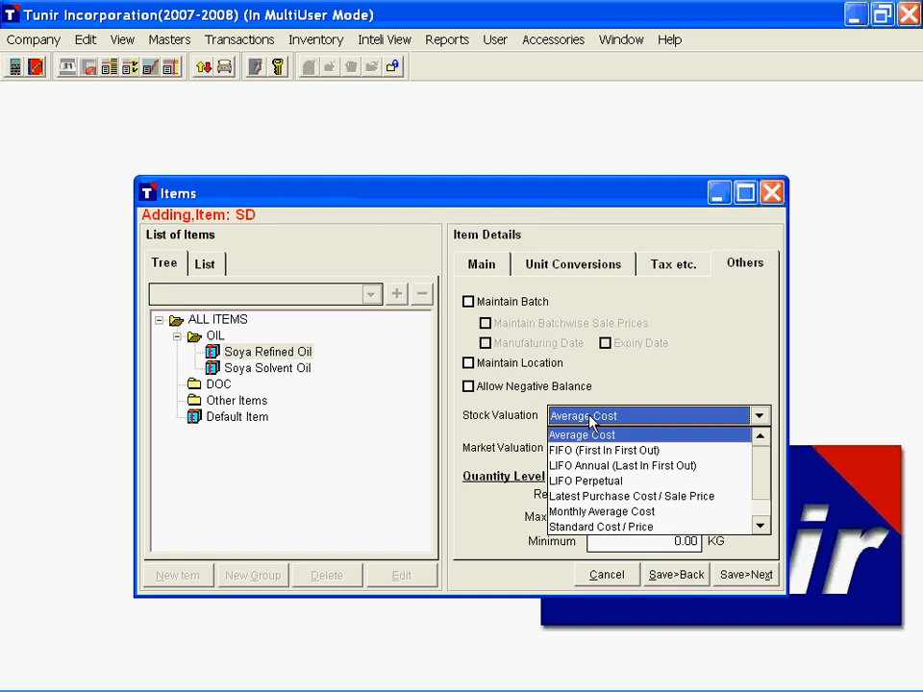
pyautogui.press('Return')
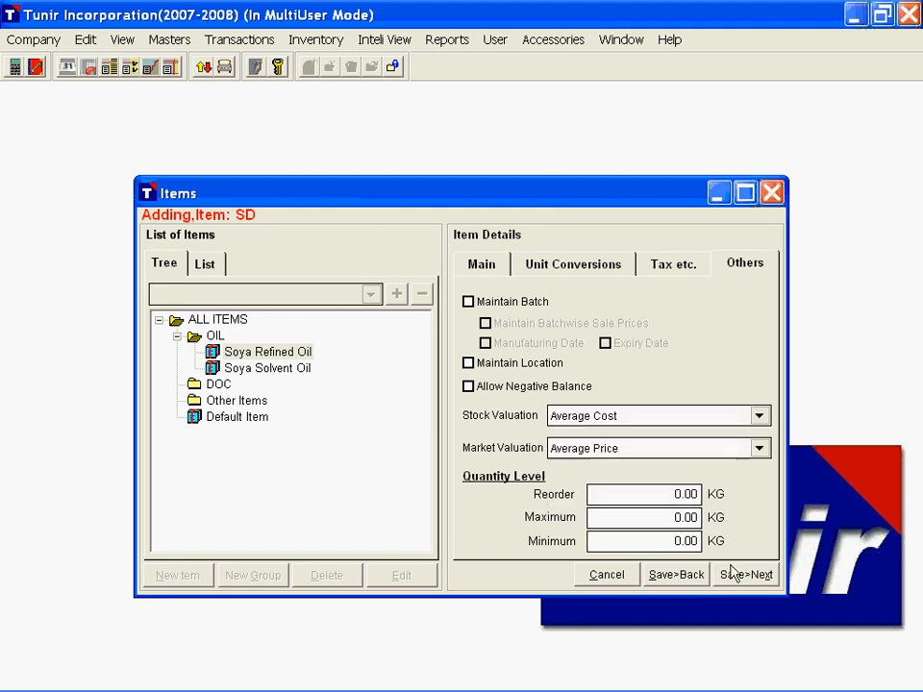
pyautogui.click(689, 577)
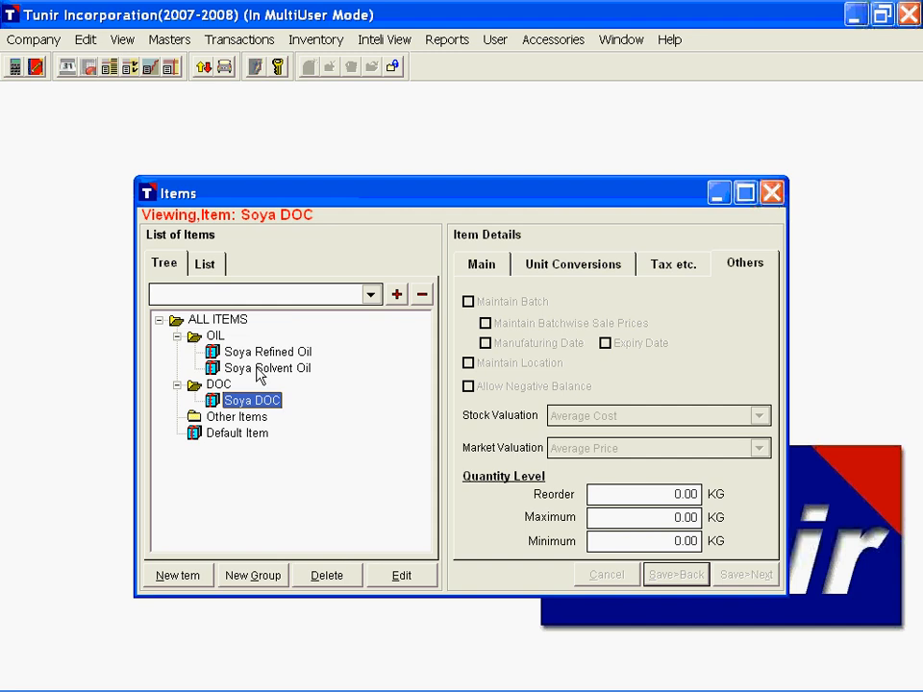
# Step: Review the saved Soya DOC item's main details and close the Items window
pyautogui.click(483, 266)
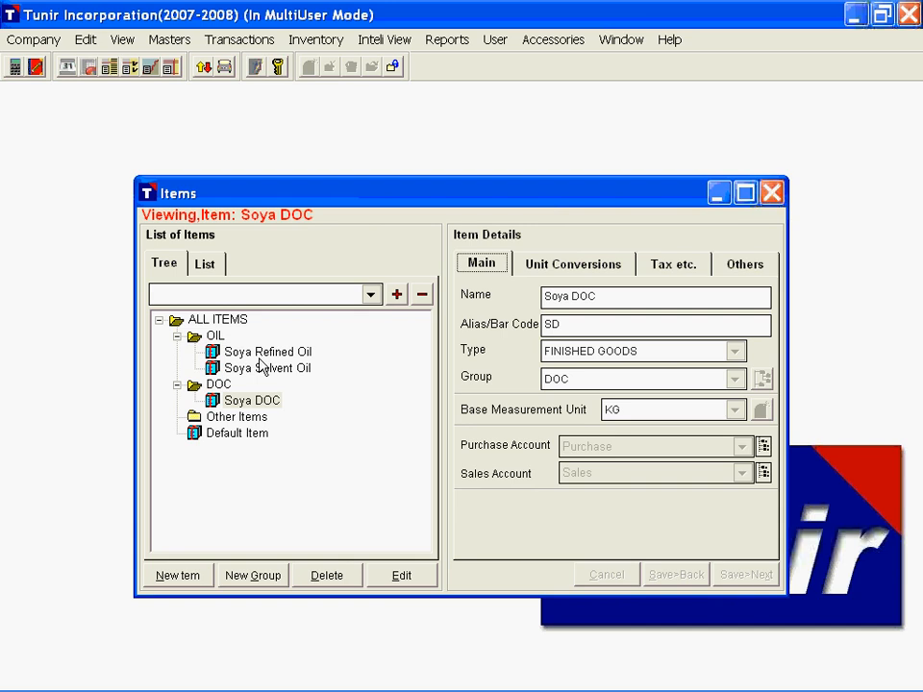
pyautogui.click(169, 46)
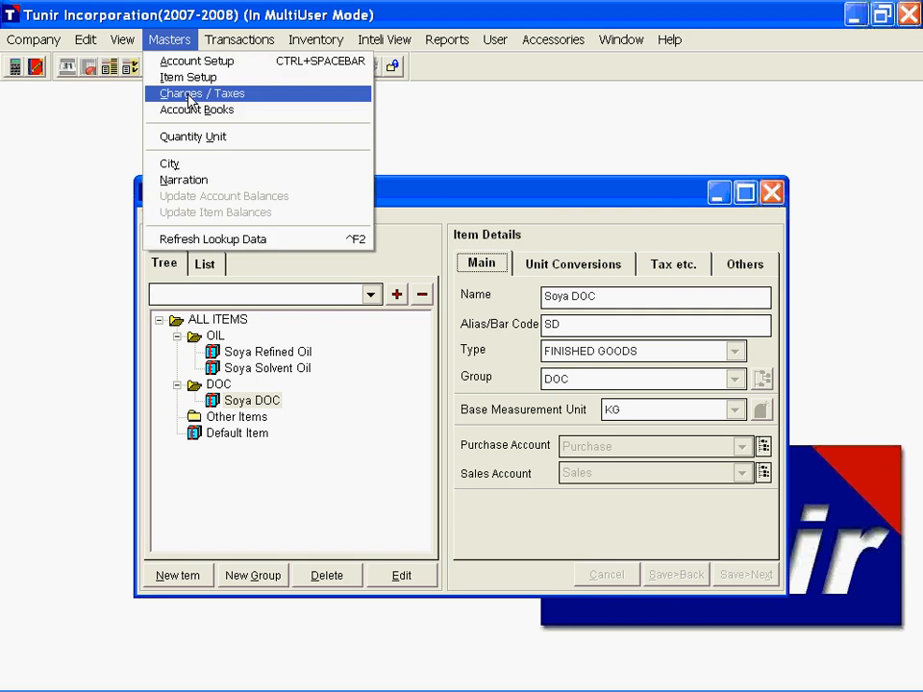
pyautogui.click(651, 213)
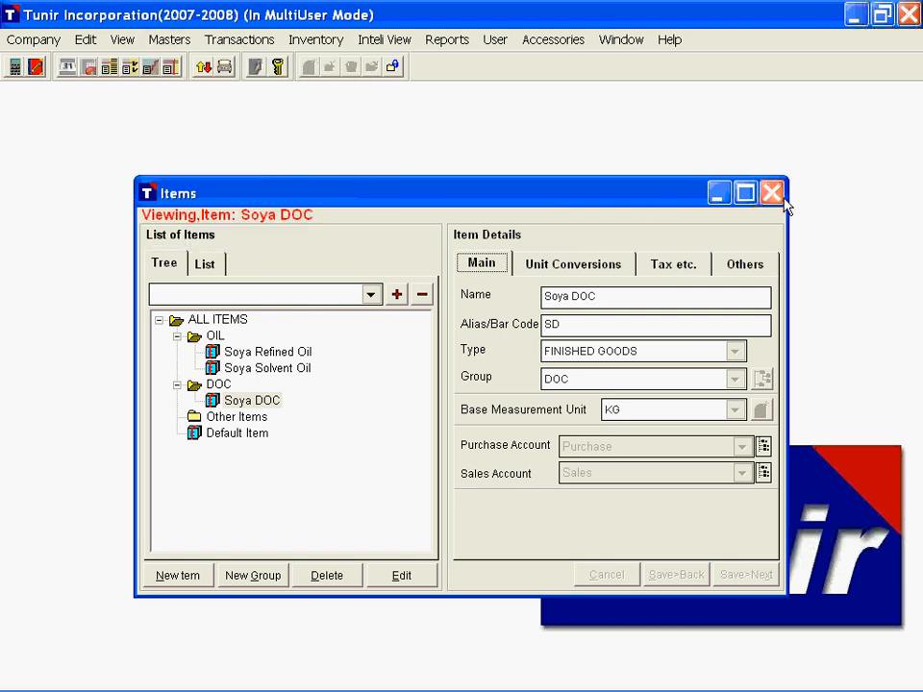
pyautogui.click(773, 195)
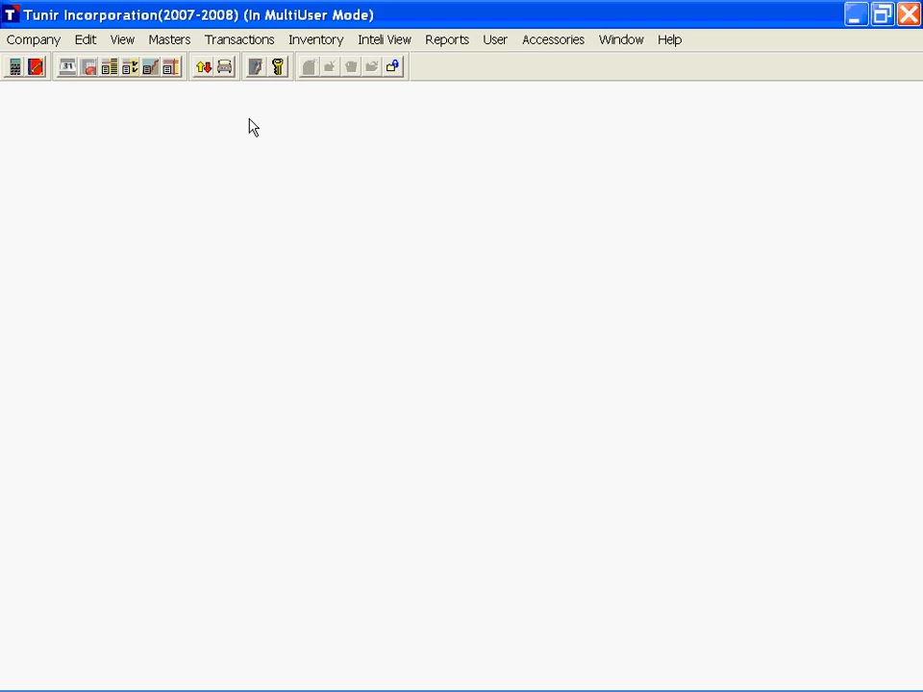
pyautogui.click(237, 43)
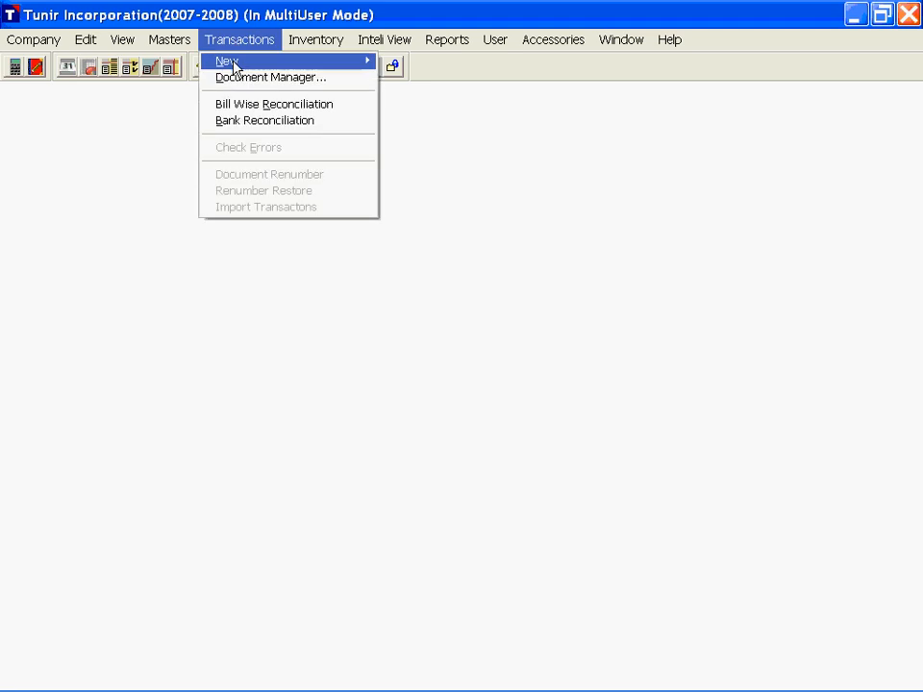
pyautogui.moveTo(275, 69)
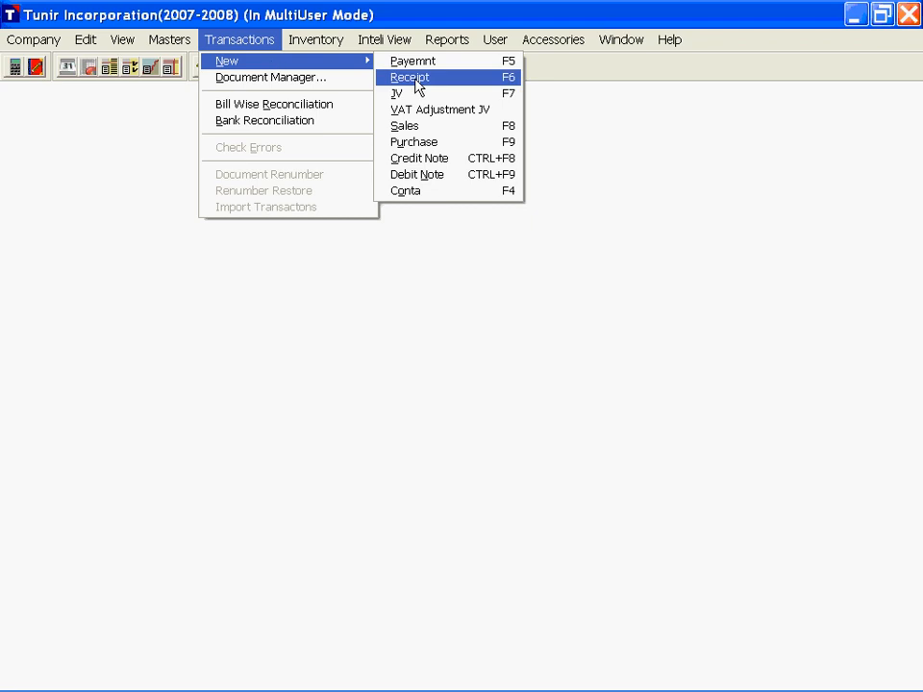
pyautogui.click(169, 40)
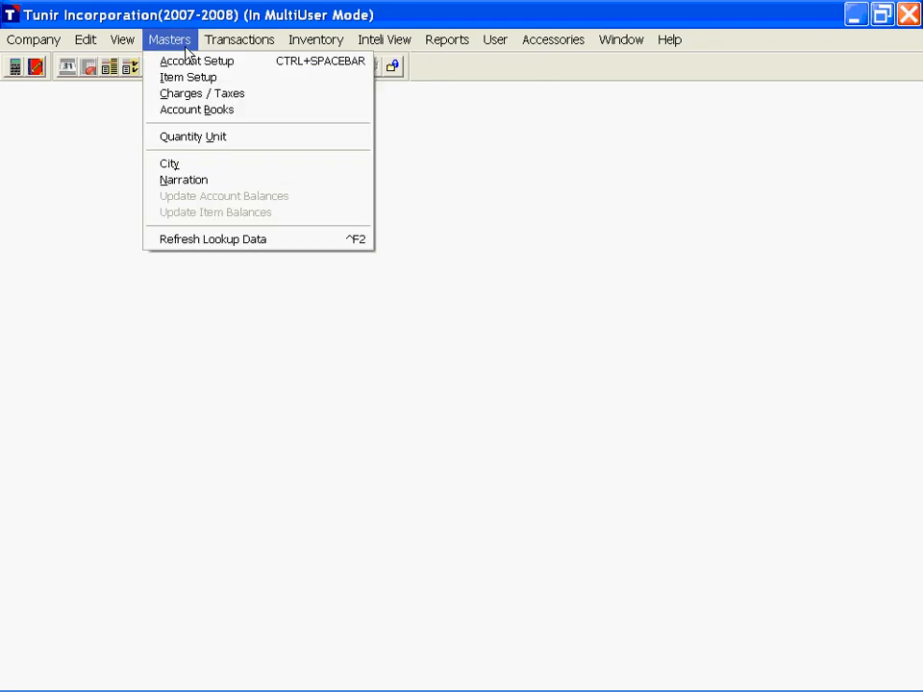
pyautogui.click(124, 66)
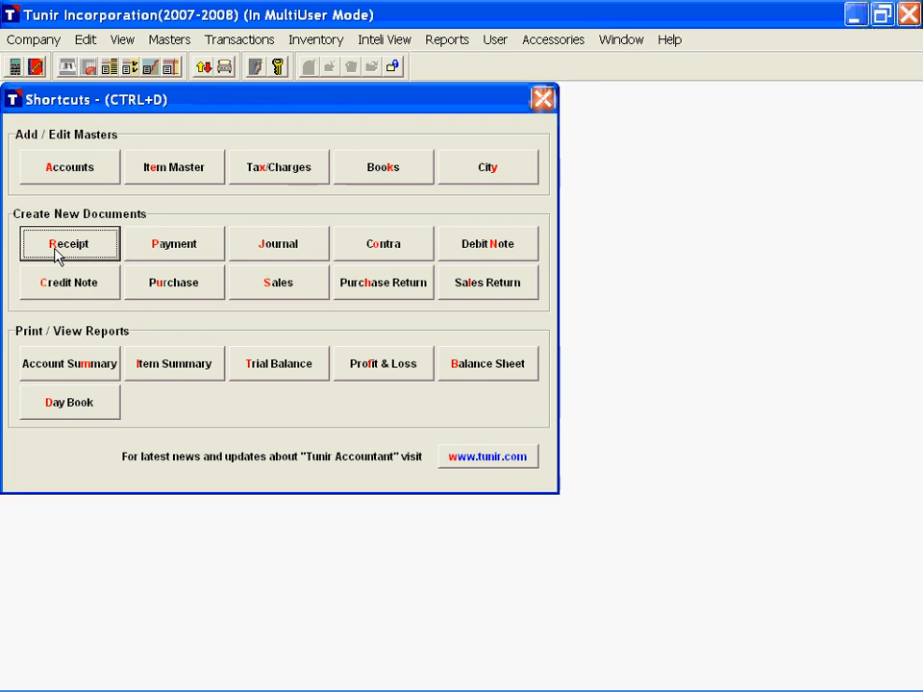
pyautogui.press('Escape')
# Step: Start a new receipt voucher dated 01/04/2007 and choose Cash Book as its cash/bank account
pyautogui.click(240, 39)
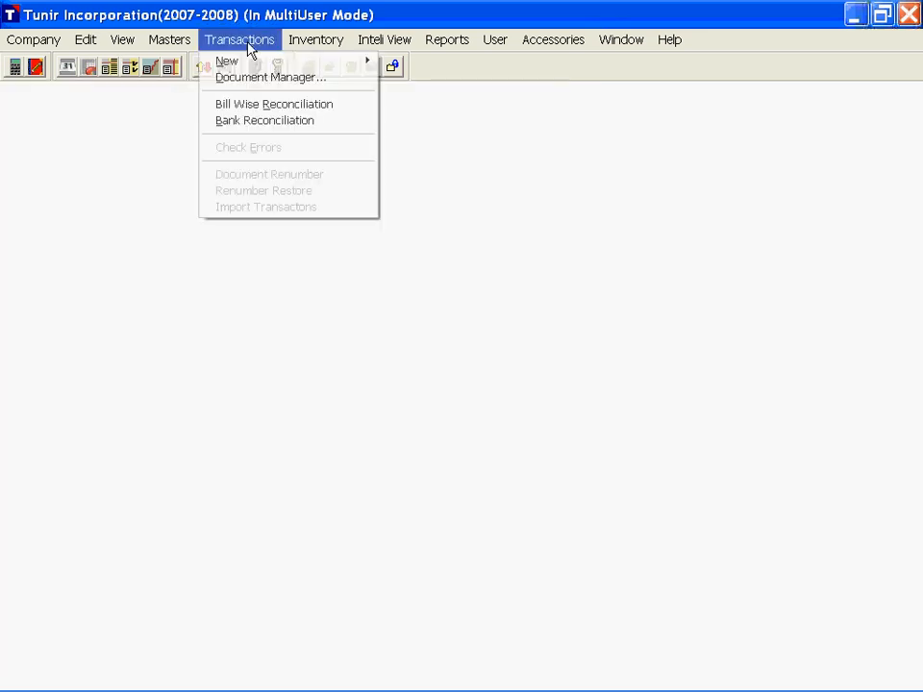
pyautogui.moveTo(289, 61)
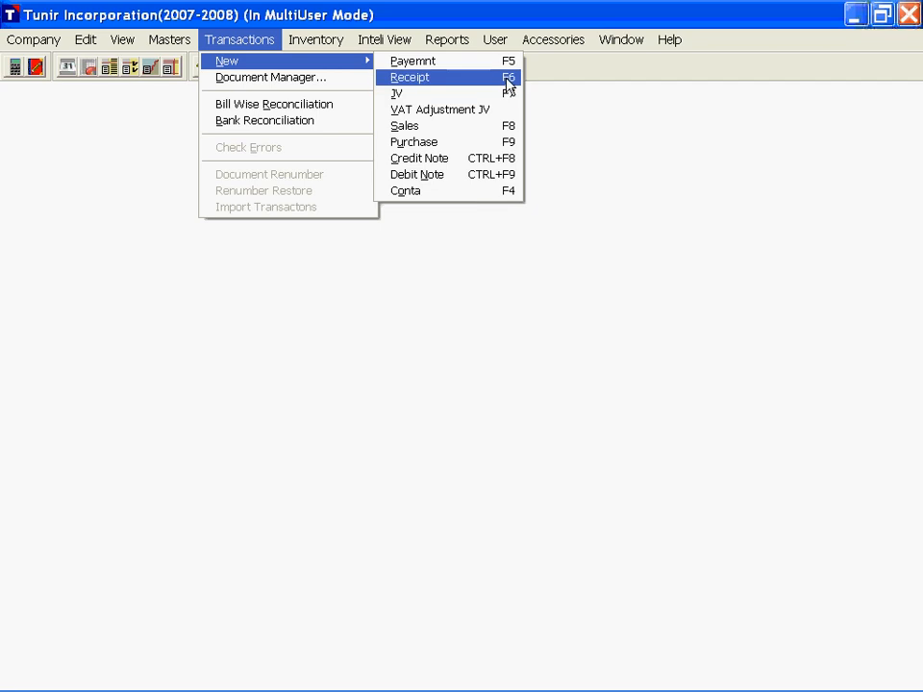
pyautogui.click(504, 80)
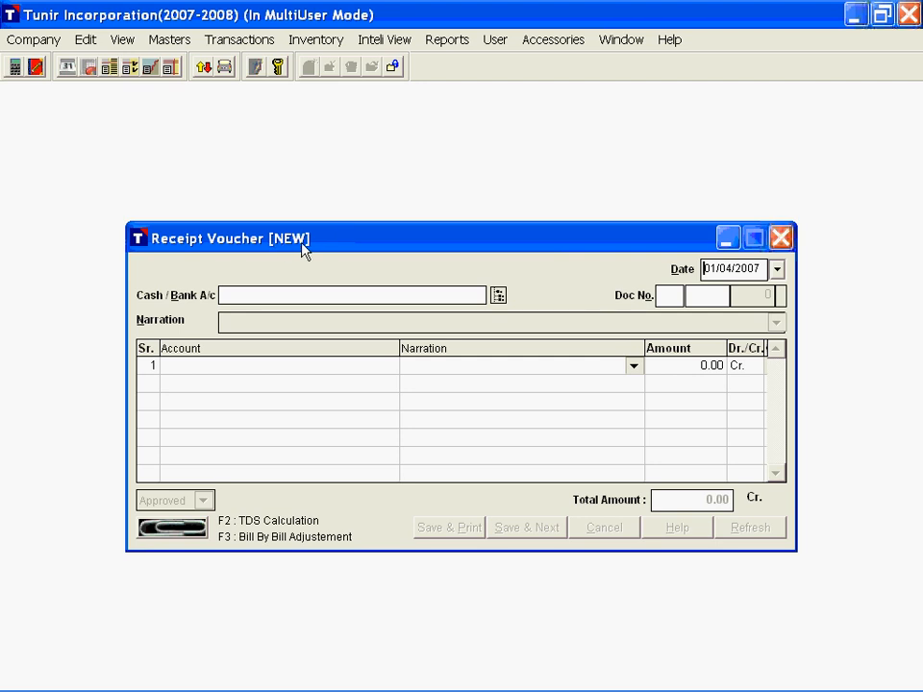
pyautogui.click(705, 272)
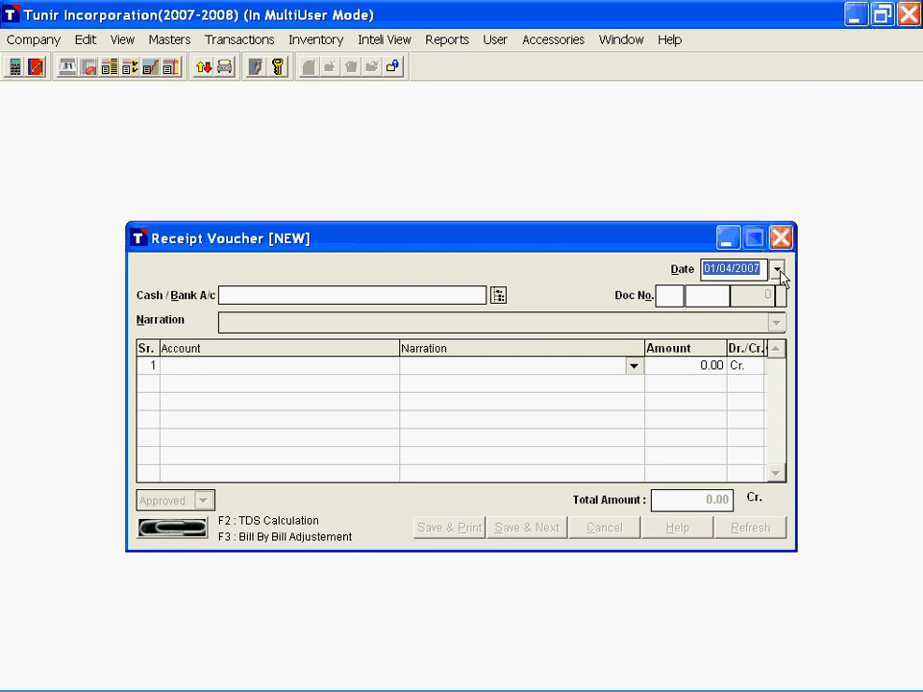
pyautogui.click(777, 270)
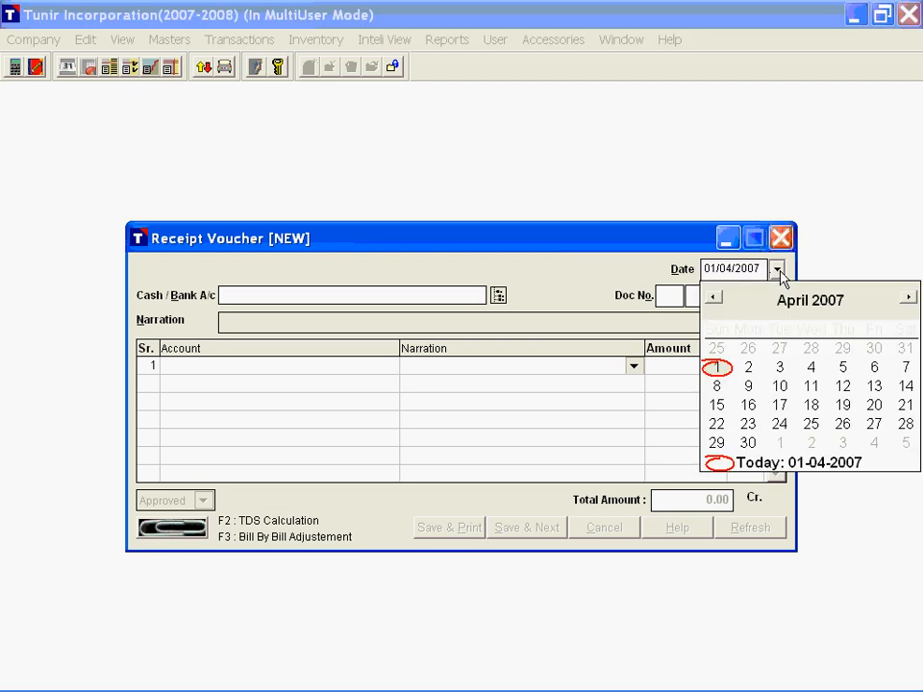
pyautogui.press('Return')
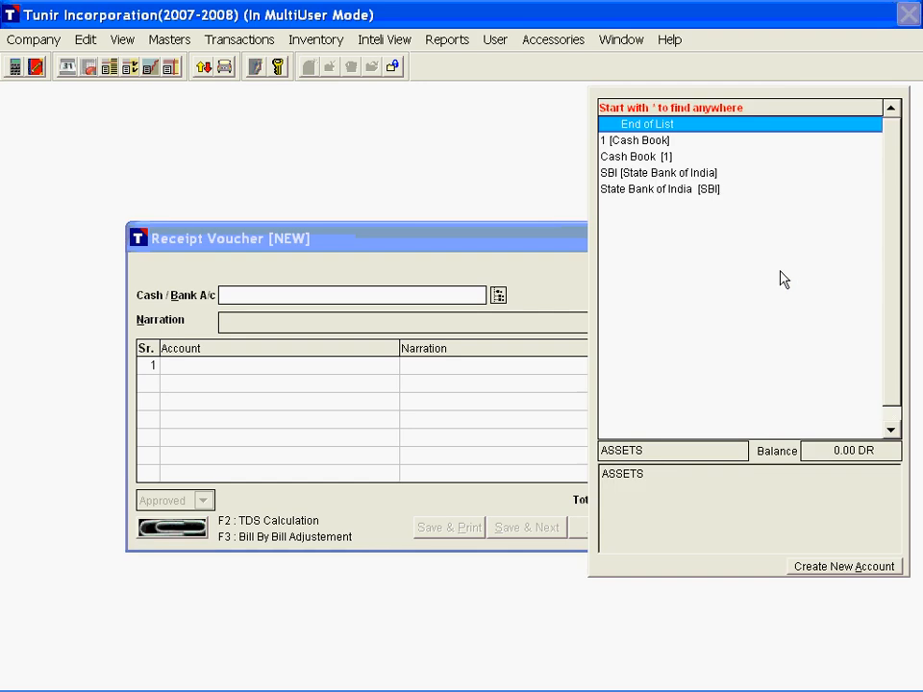
pyautogui.write('c')
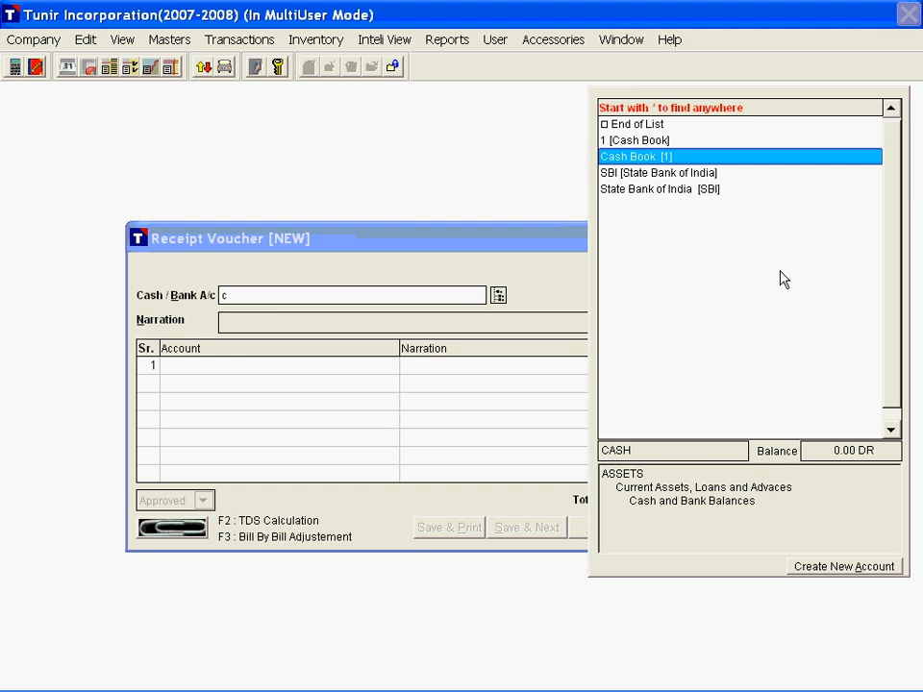
pyautogui.press('Return')
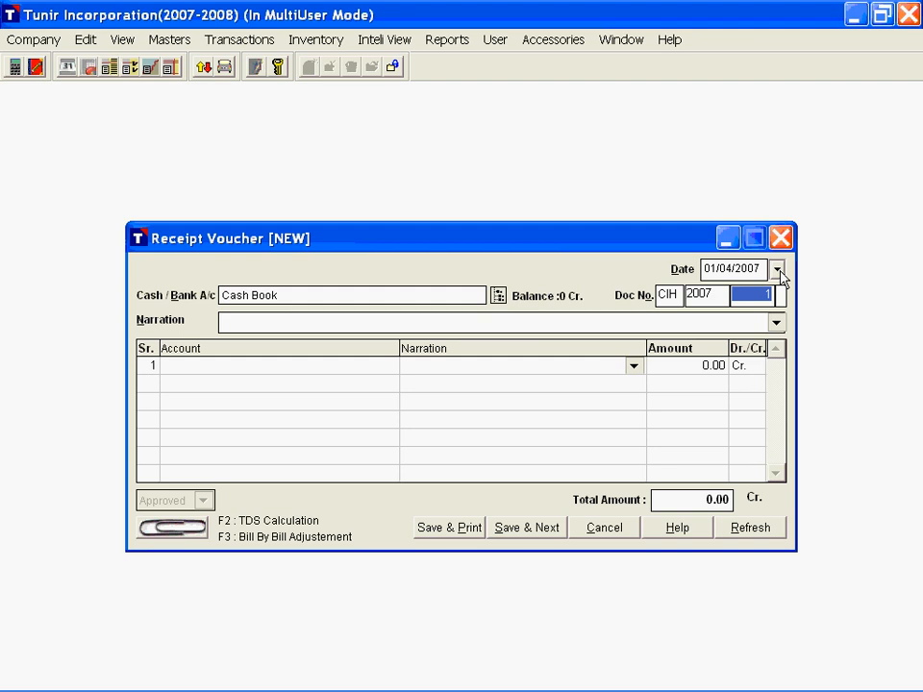
# Step: Enter "Capital Invested" as the receipt voucher's overall narration
pyautogui.click(744, 294)
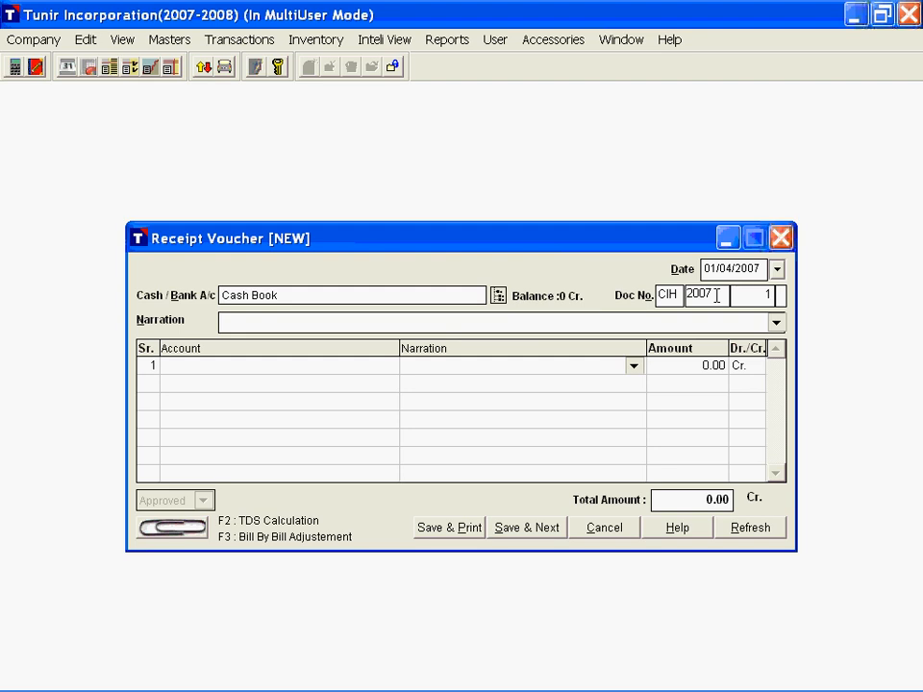
pyautogui.moveTo(739, 299); pyautogui.dragTo(774, 297)
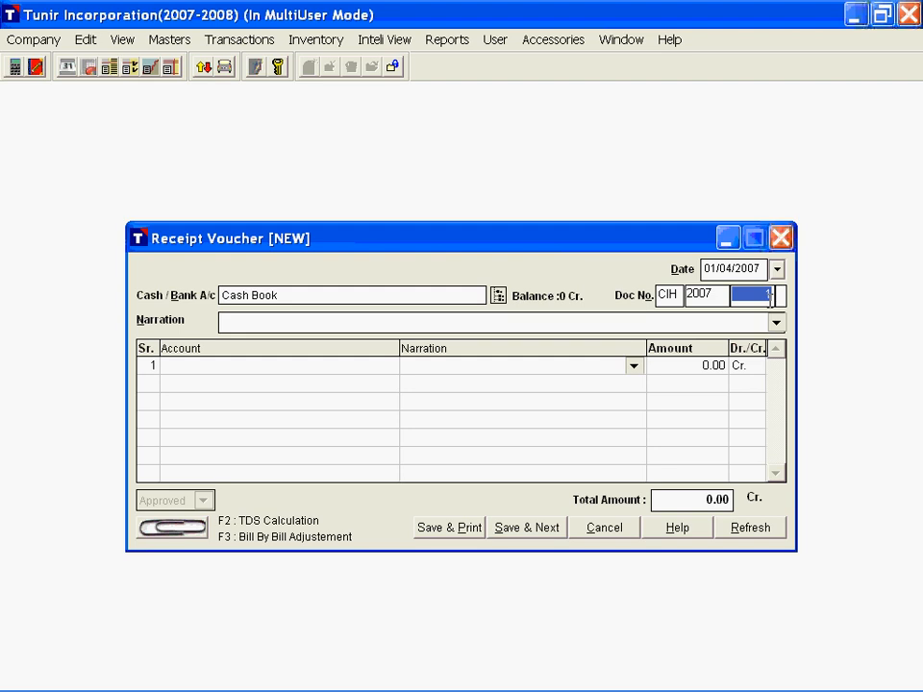
pyautogui.click(769, 296)
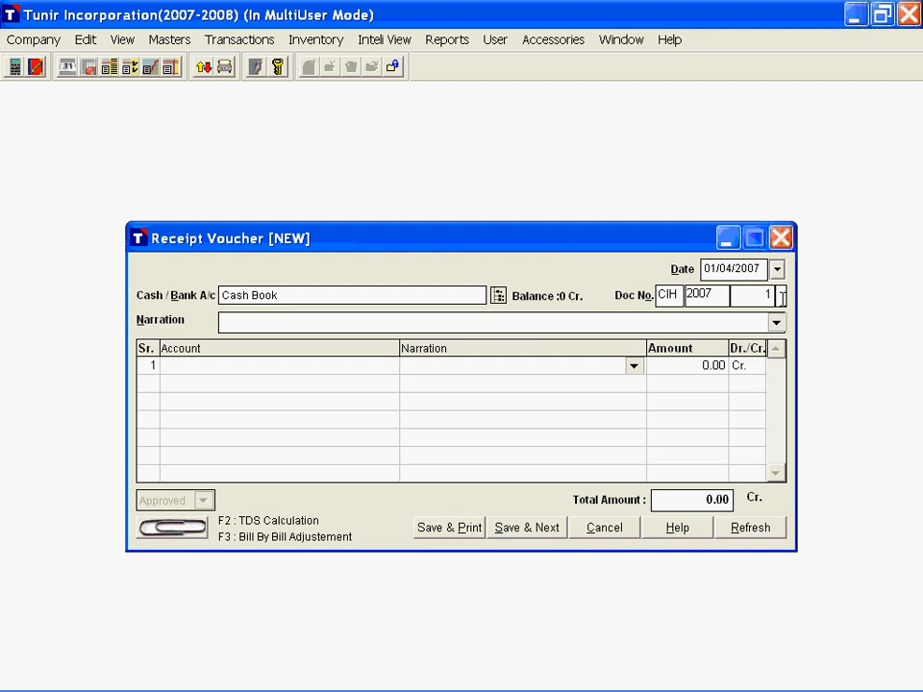
pyautogui.press('Tab')
pyautogui.write('Capital Invested')
pyautogui.press('Return')
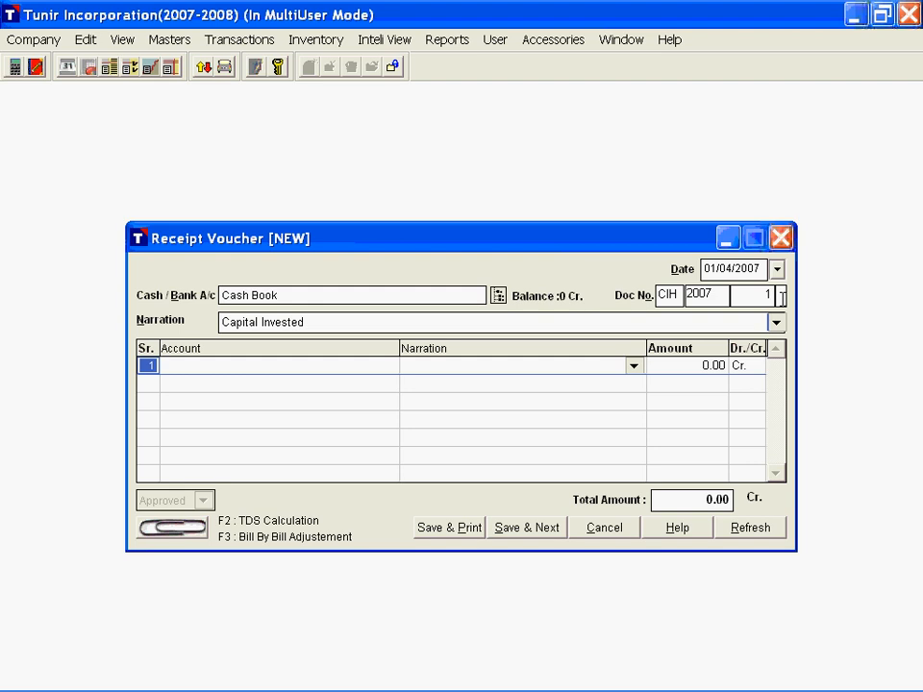
# Step: Find Capital Account with "cap" for the first voucher line and examine its account type, balance and group hierarchy
pyautogui.press('Return')
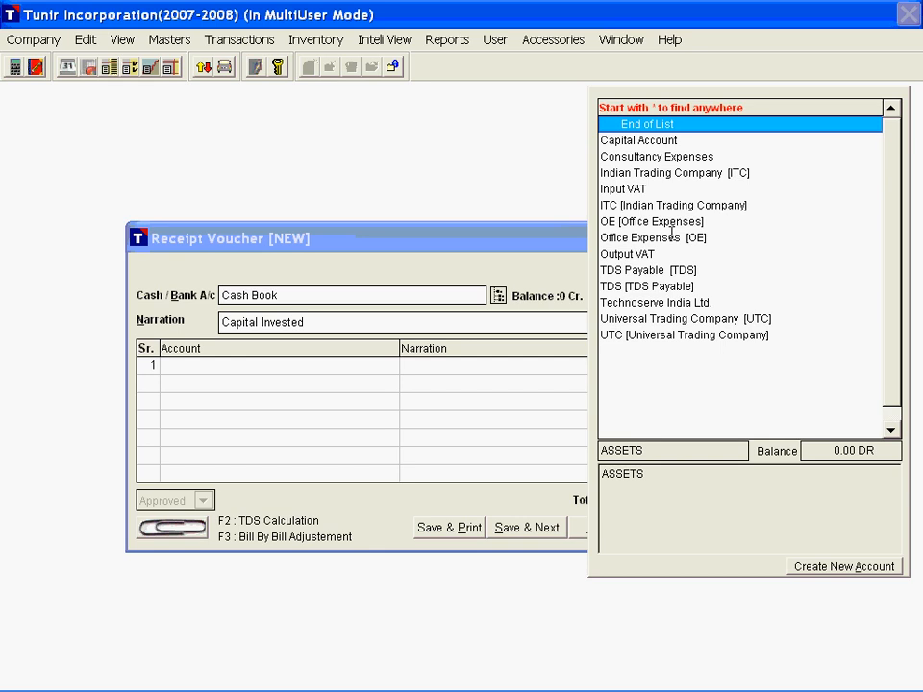
pyautogui.write('cap')
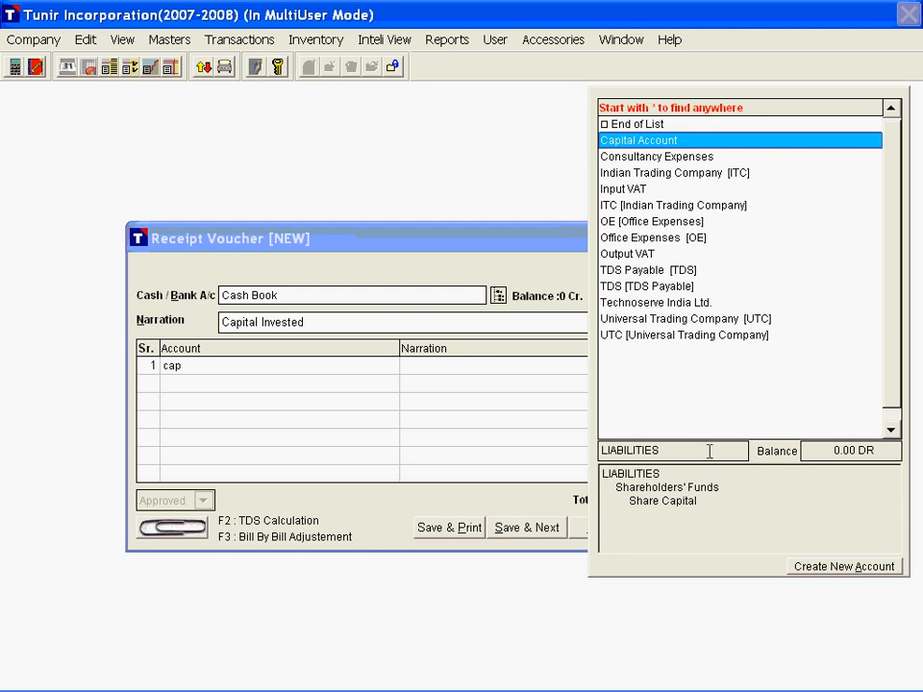
pyautogui.moveTo(710, 451); pyautogui.dragTo(596, 449)
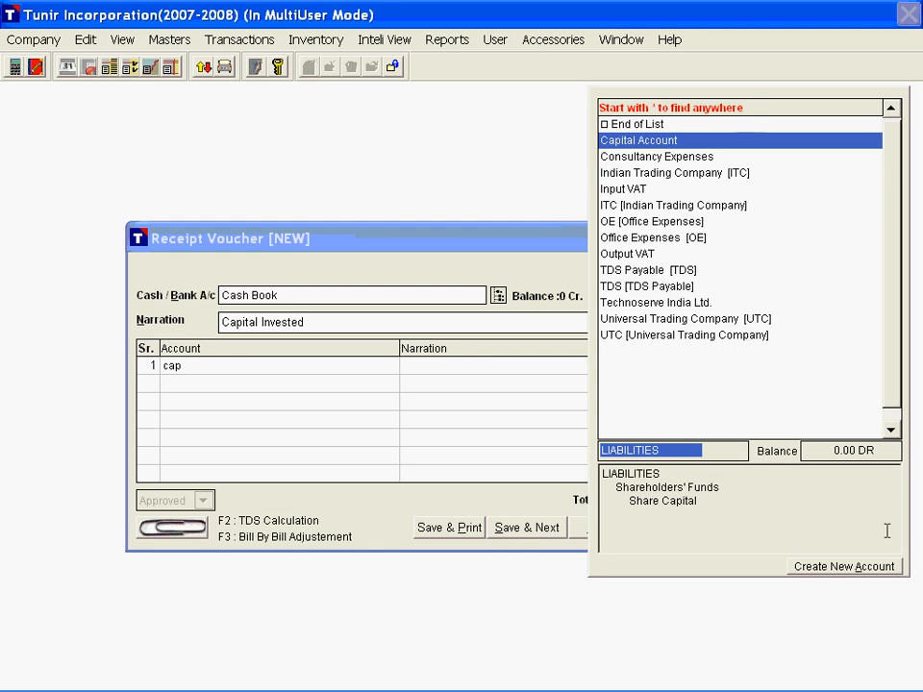
pyautogui.click(849, 450)
pyautogui.moveTo(849, 451); pyautogui.dragTo(886, 452)
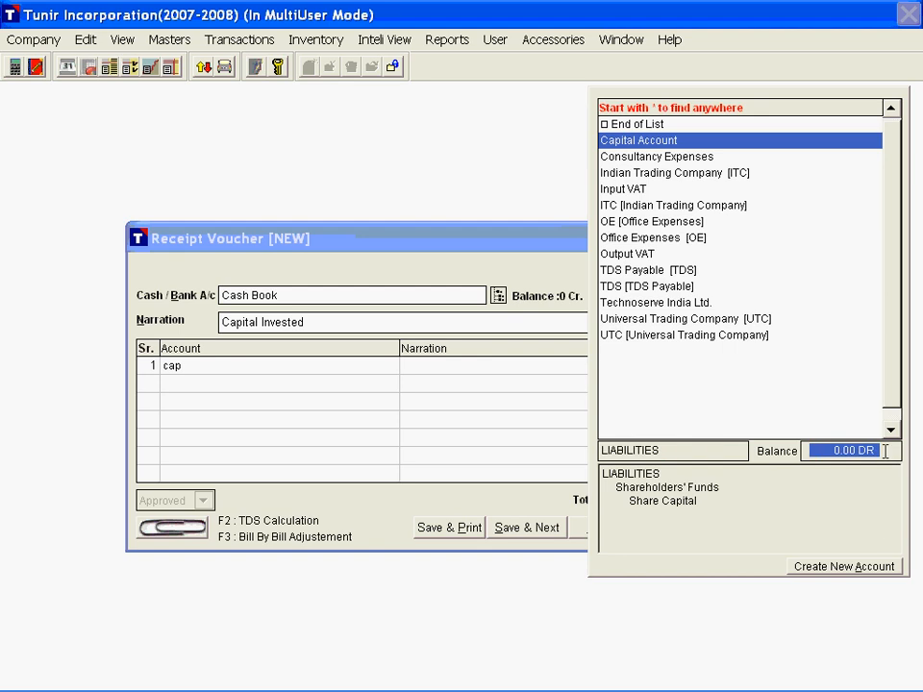
pyautogui.moveTo(766, 515); pyautogui.dragTo(788, 545)
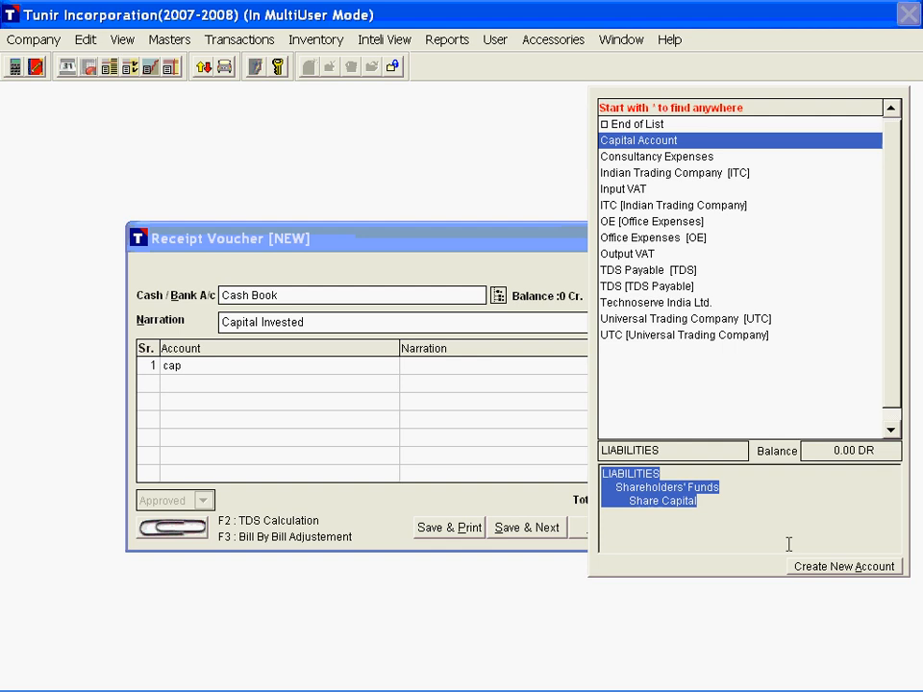
pyautogui.moveTo(745, 505); pyautogui.dragTo(602, 474)
pyautogui.click(656, 482)
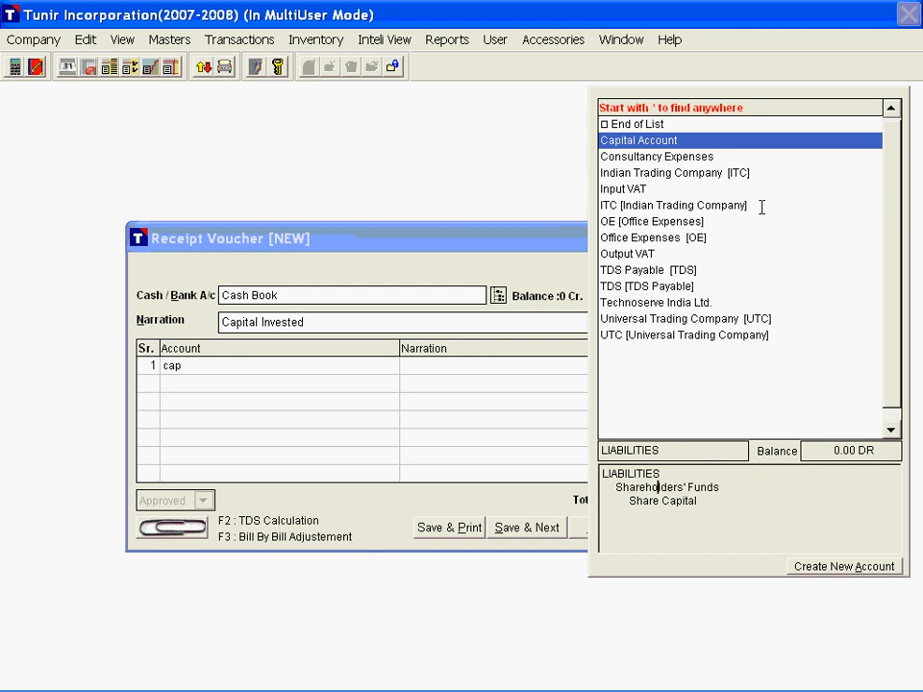
# Step: Look up Indian Trading Company in the account list by name with "indi" and by its short code "itc"
pyautogui.press('BackSpace')
pyautogui.press('BackSpace')
pyautogui.press('BackSpace')
pyautogui.write('indi')
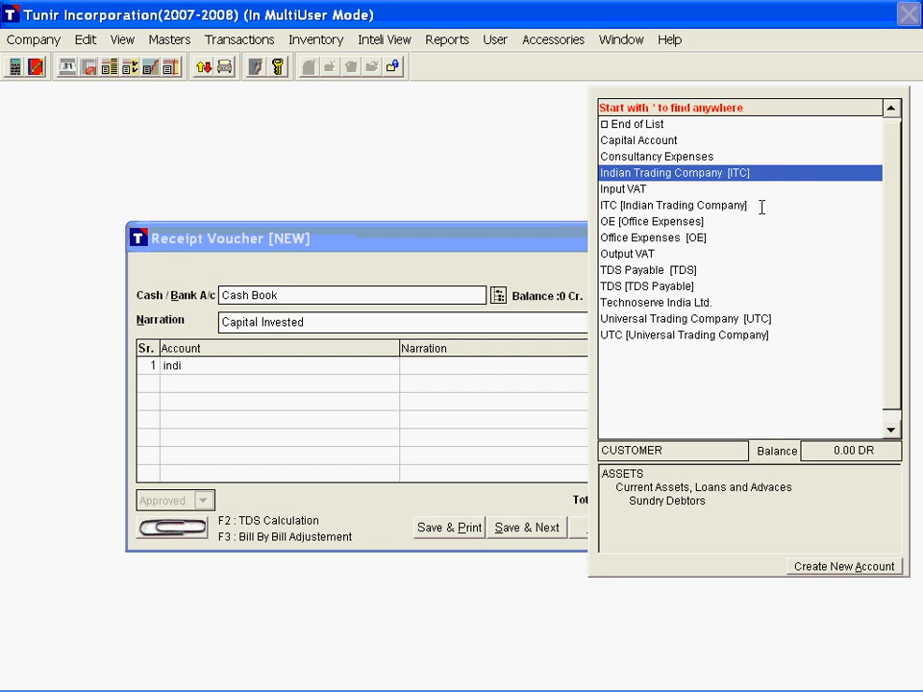
pyautogui.press('BackSpace')
pyautogui.press('BackSpace')
pyautogui.press('BackSpace')
pyautogui.write('tc')
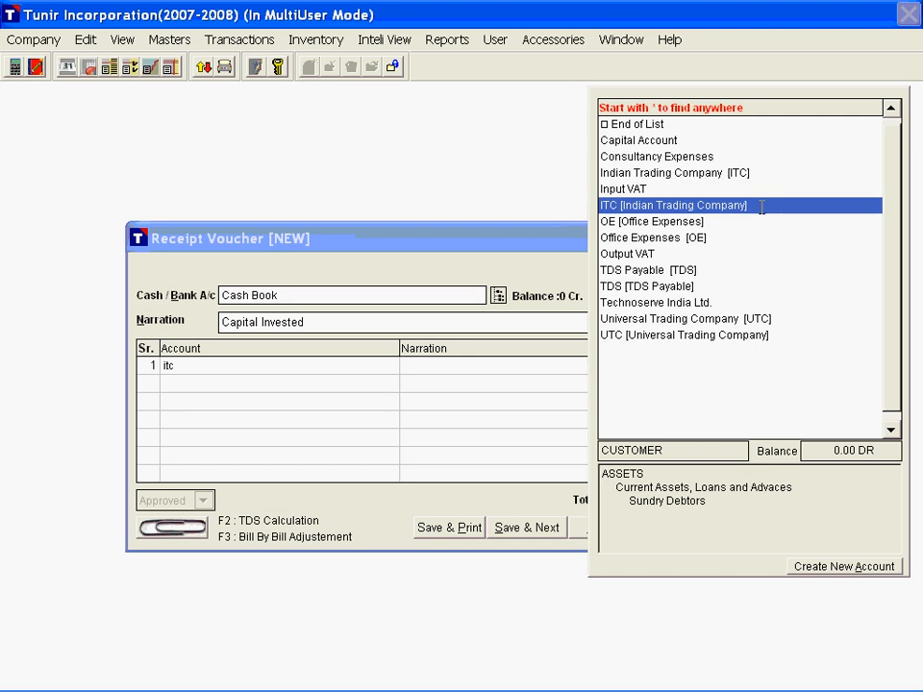
# Step: Search the account list for "india" anywhere in the name using "*india", then clear the search
pyautogui.press('BackSpace')
pyautogui.press('BackSpace')
pyautogui.press('BackSpace')
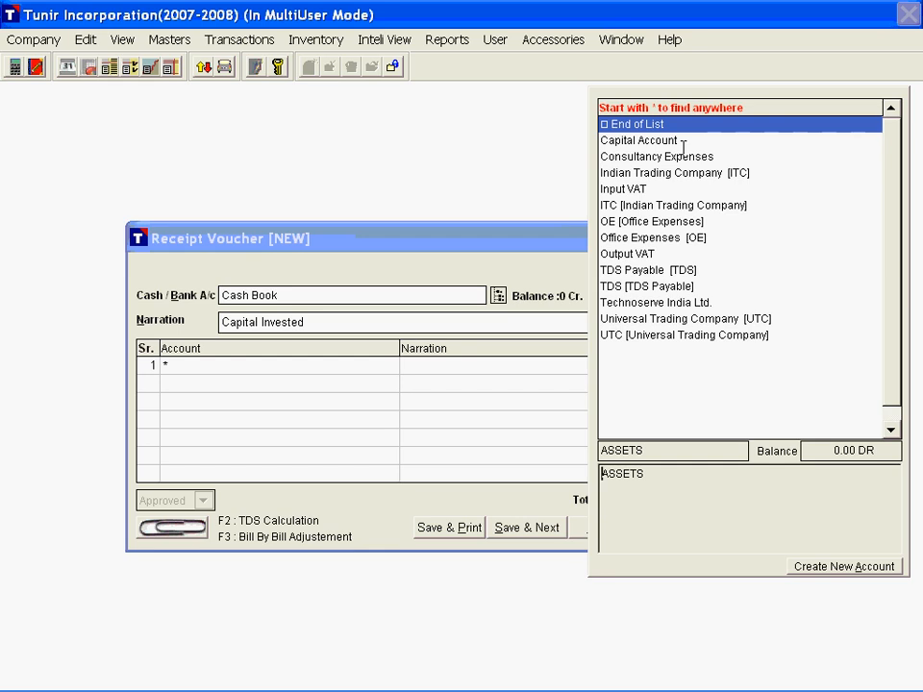
pyautogui.write('india')
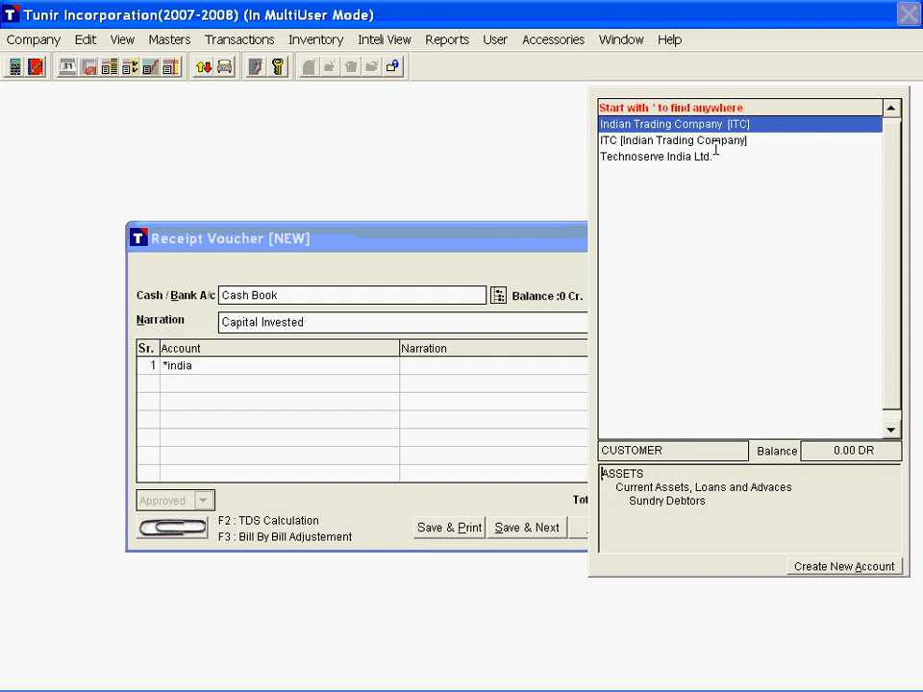
pyautogui.press('BackSpace')
pyautogui.press('BackSpace')
pyautogui.press('BackSpace')
pyautogui.press('BackSpace')
pyautogui.press('BackSpace')
pyautogui.press('BackSpace')
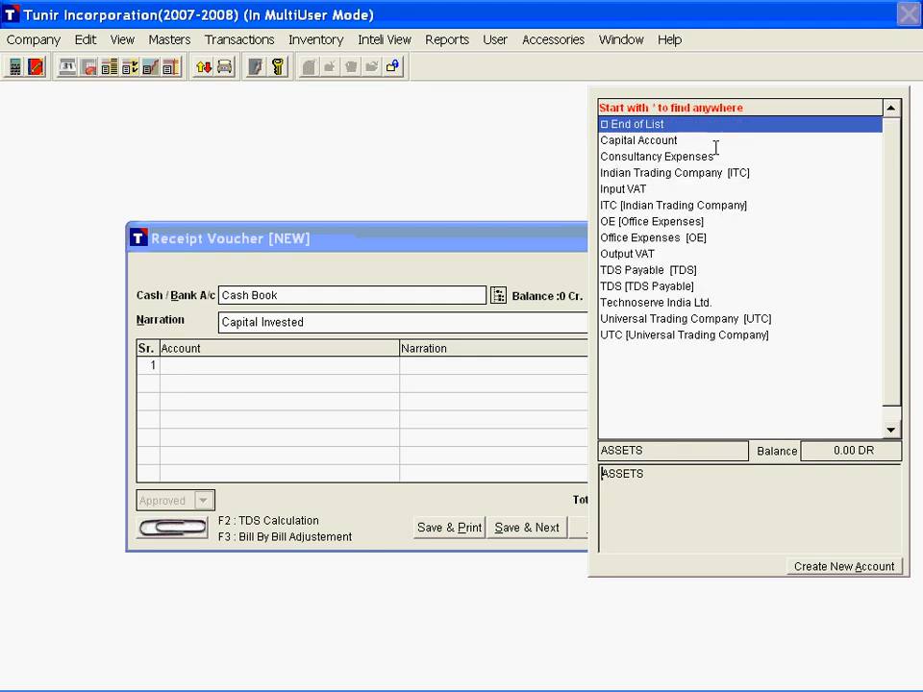
# Step: Fill the first voucher line with Capital Account, narration "Capital Invested" and an amount of 100000
pyautogui.write('c')
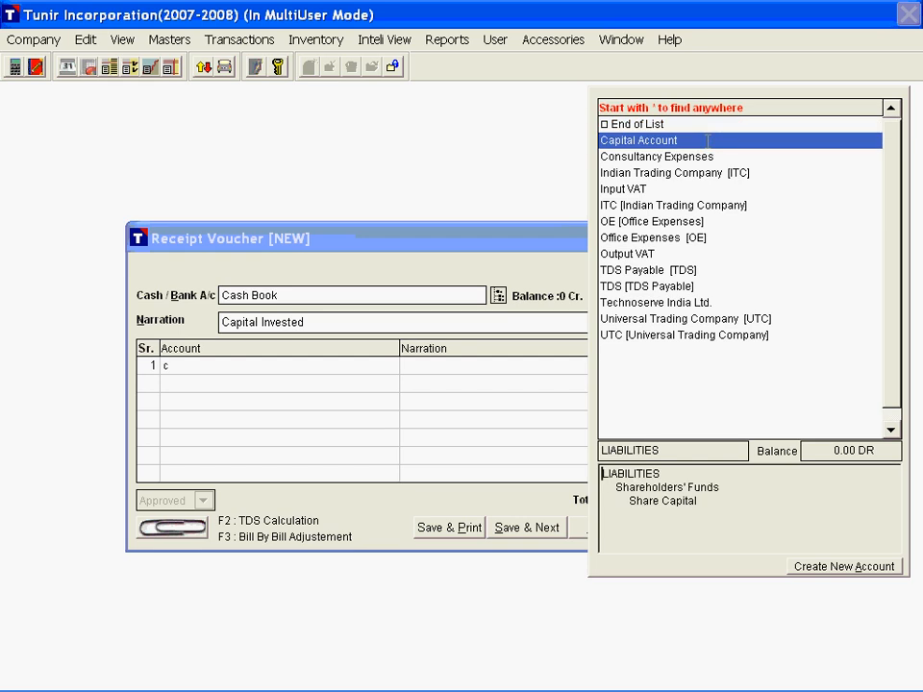
pyautogui.click(708, 140)
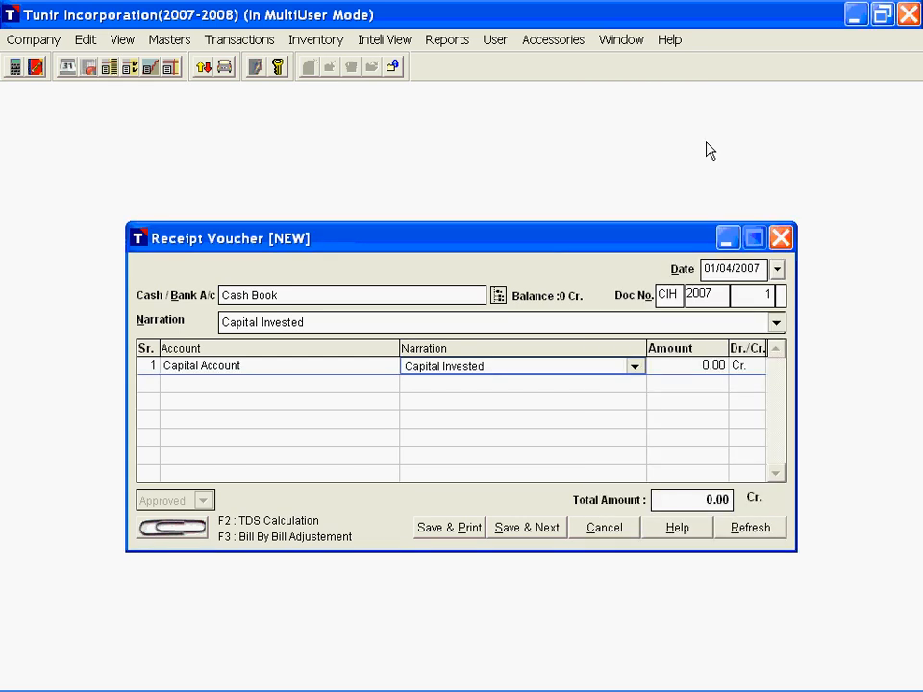
pyautogui.press('Return')
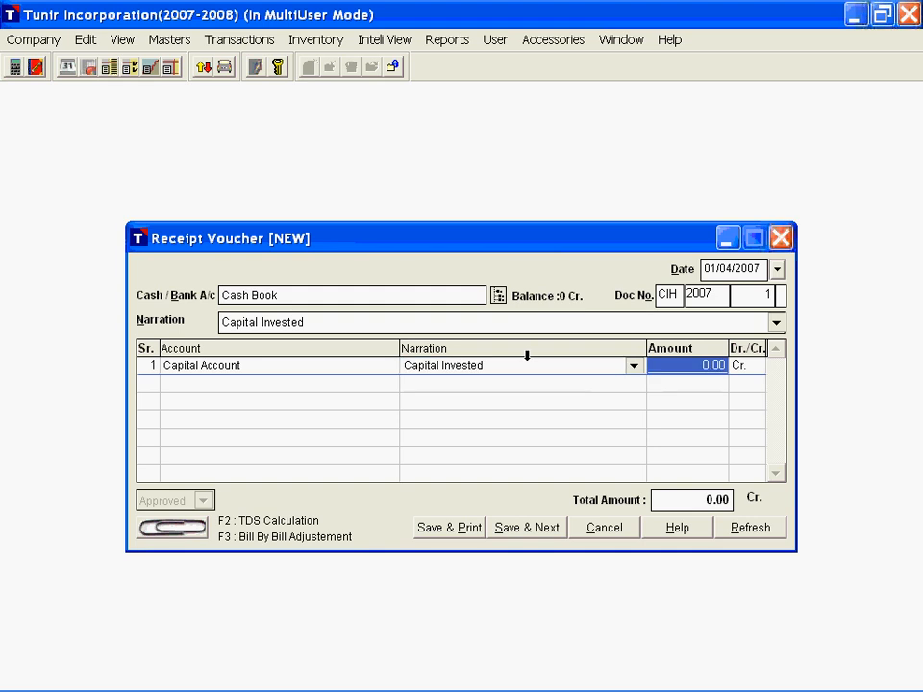
pyautogui.write('100000')
pyautogui.press('Return')
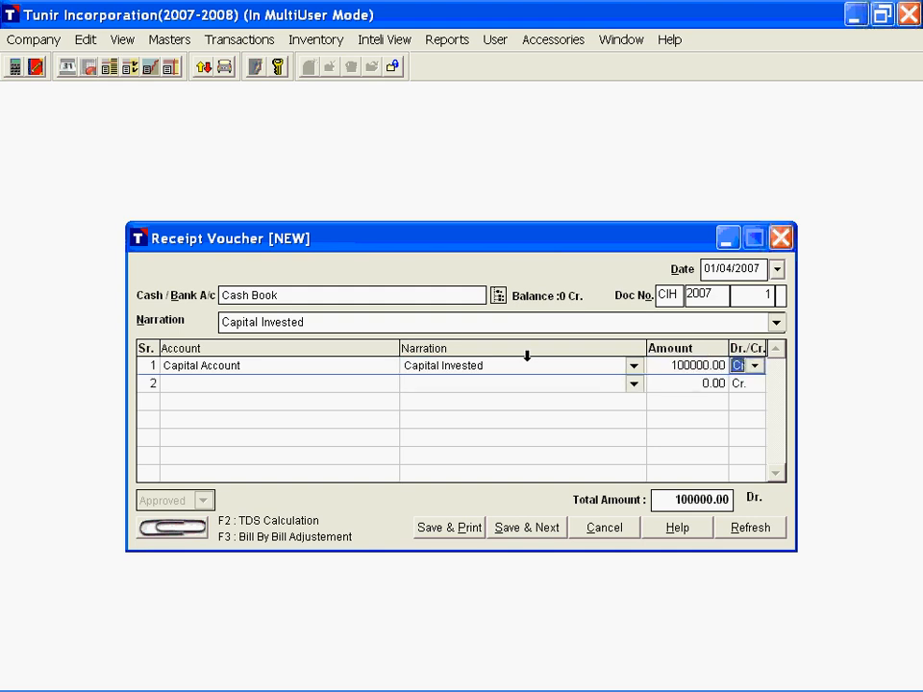
# Step: Keep the first line as Cr., finish the account lines with End of List and save the receipt voucher for printing
pyautogui.press('Return')
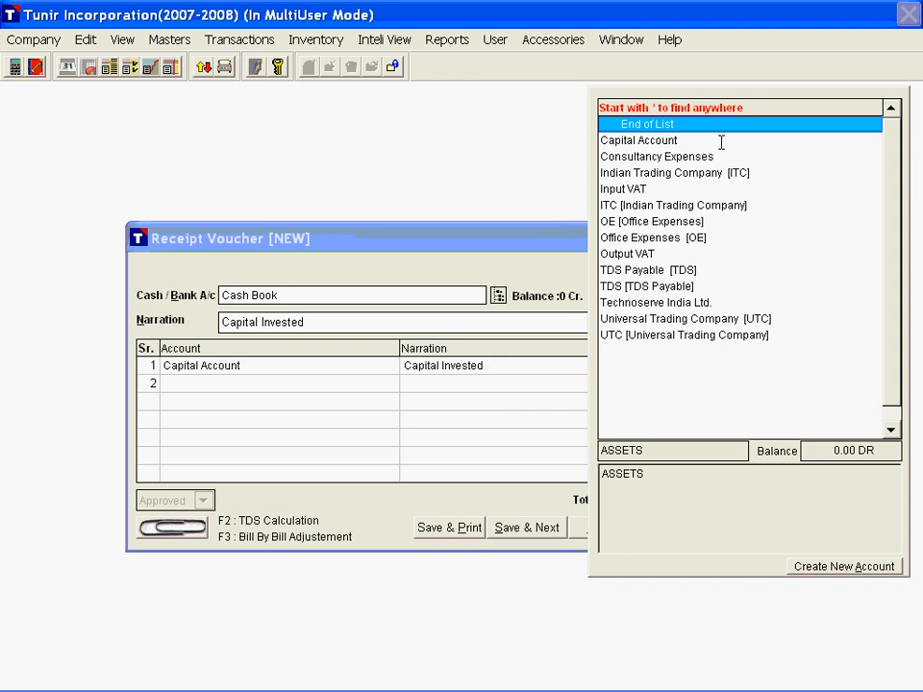
pyautogui.press('Return')
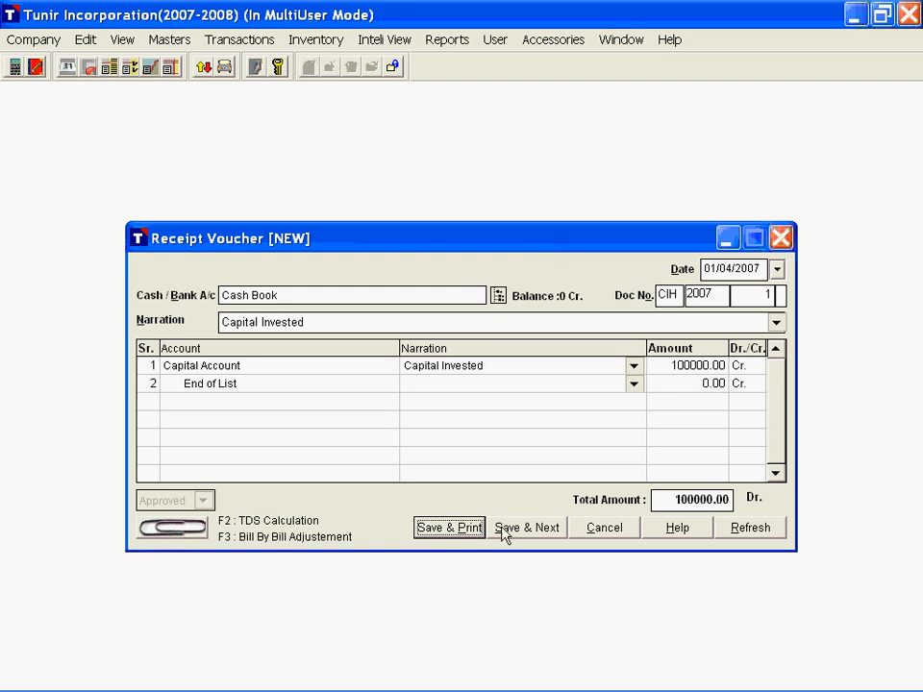
pyautogui.click(442, 534)
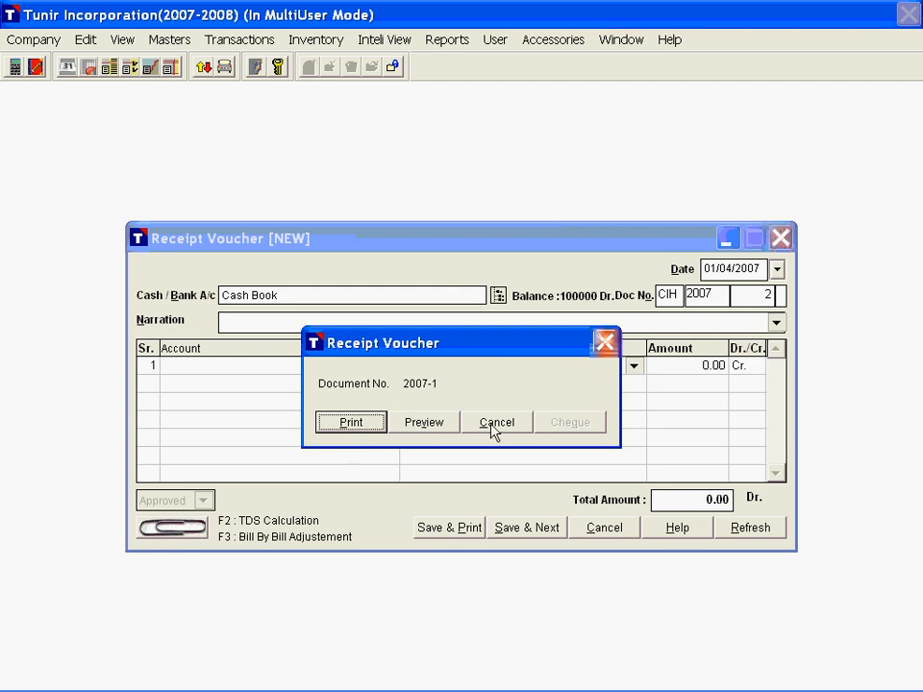
# Step: Preview the saved receipt voucher's printout down to the cashier signature area and close the preview
pyautogui.click(441, 430)
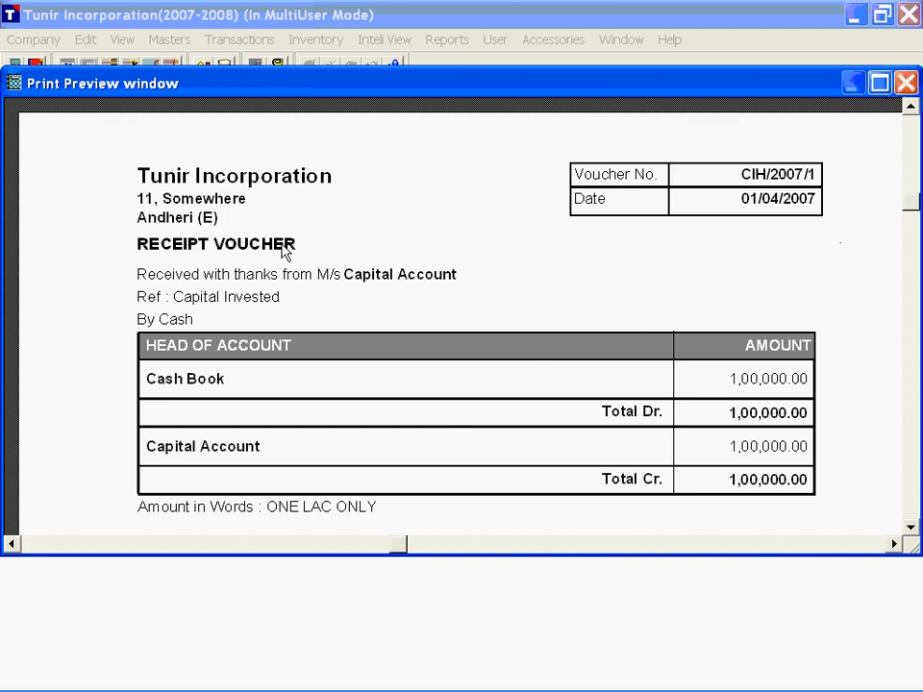
pyautogui.scroll(-3, 384, 381)
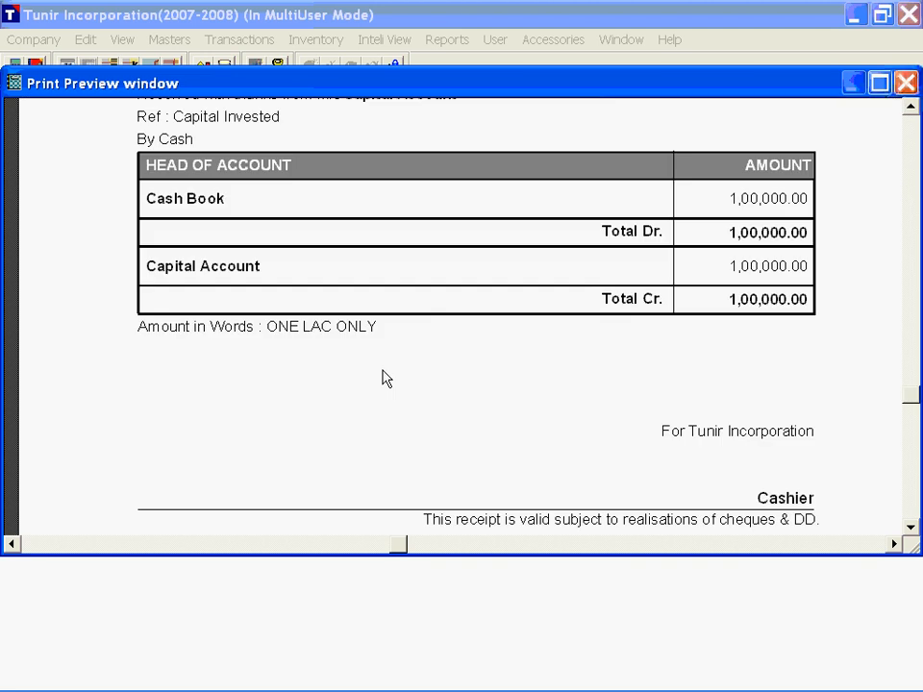
pyautogui.press('Escape')
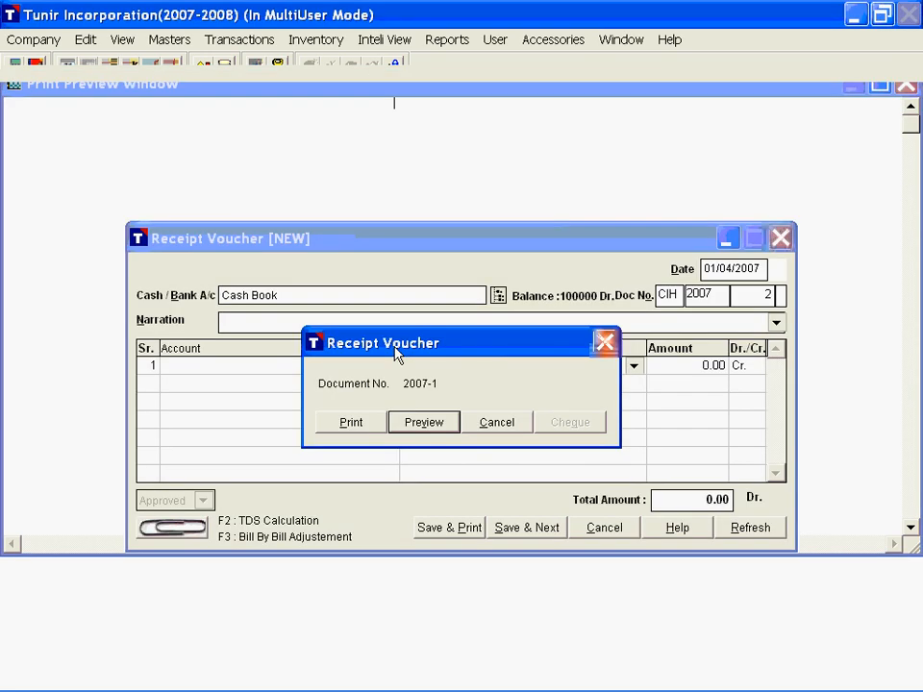
# Step: Start printing the saved receipt voucher and select the hp psc 1310 series printer
pyautogui.press('p')
pyautogui.click(317, 185)
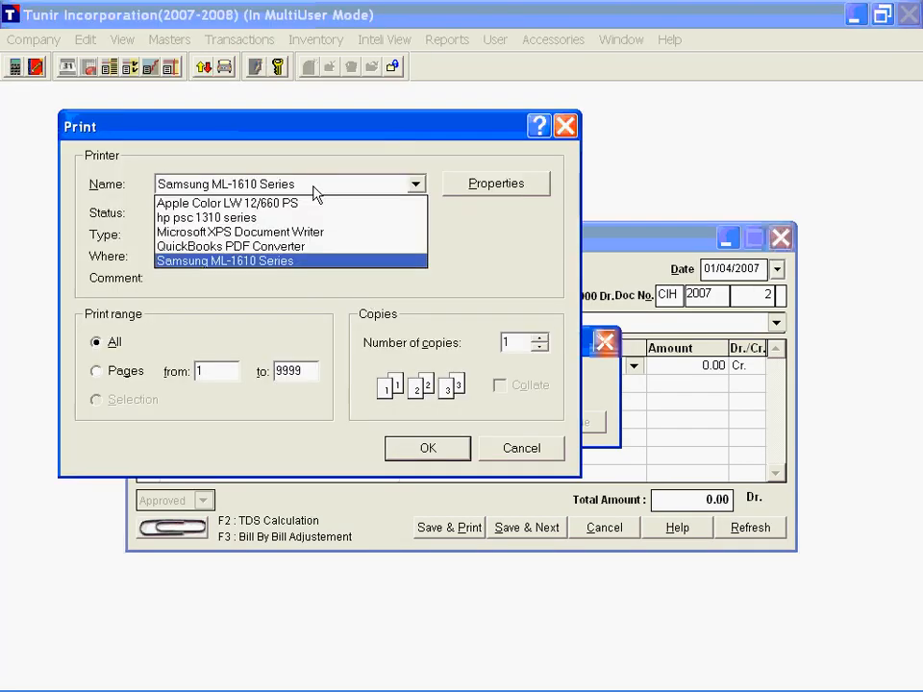
pyautogui.click(279, 218)
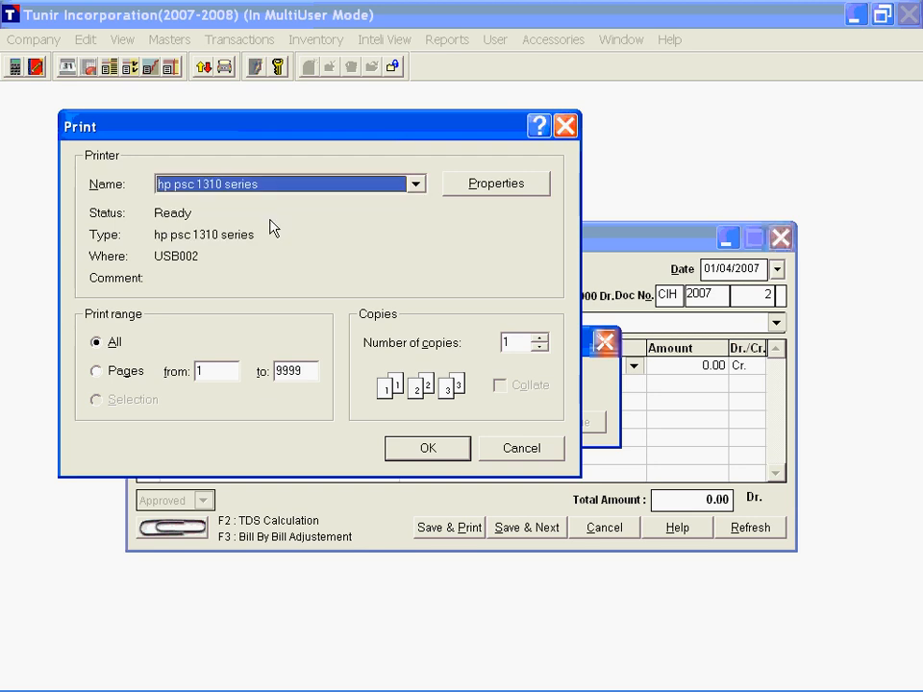
# Step: Examine the printer's paper size and effects properties, then close them without changes
pyautogui.click(362, 192)
pyautogui.click(456, 192)
pyautogui.click(471, 191)
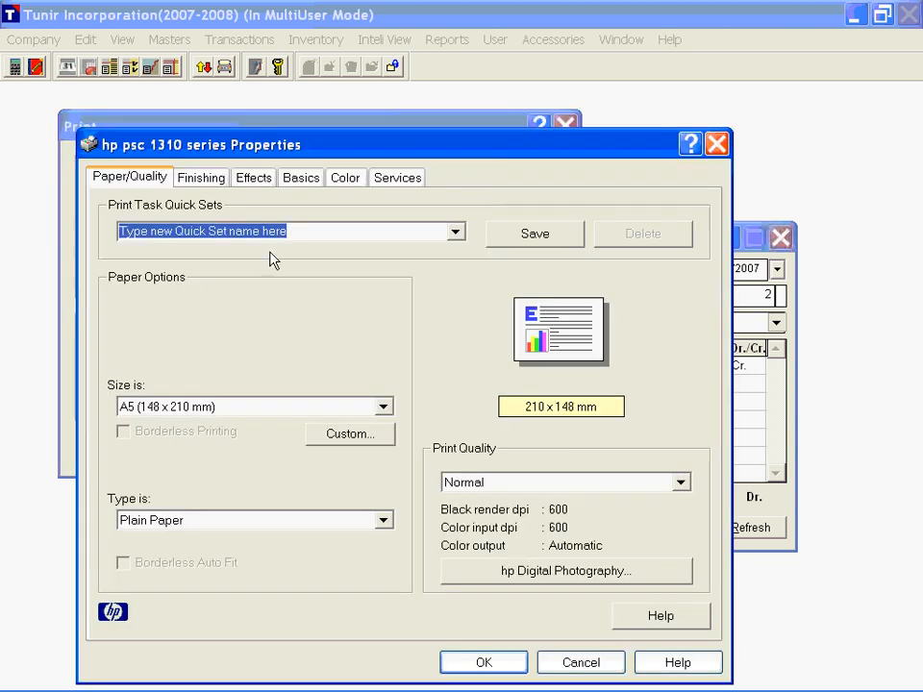
pyautogui.click(236, 412)
pyautogui.click(254, 177)
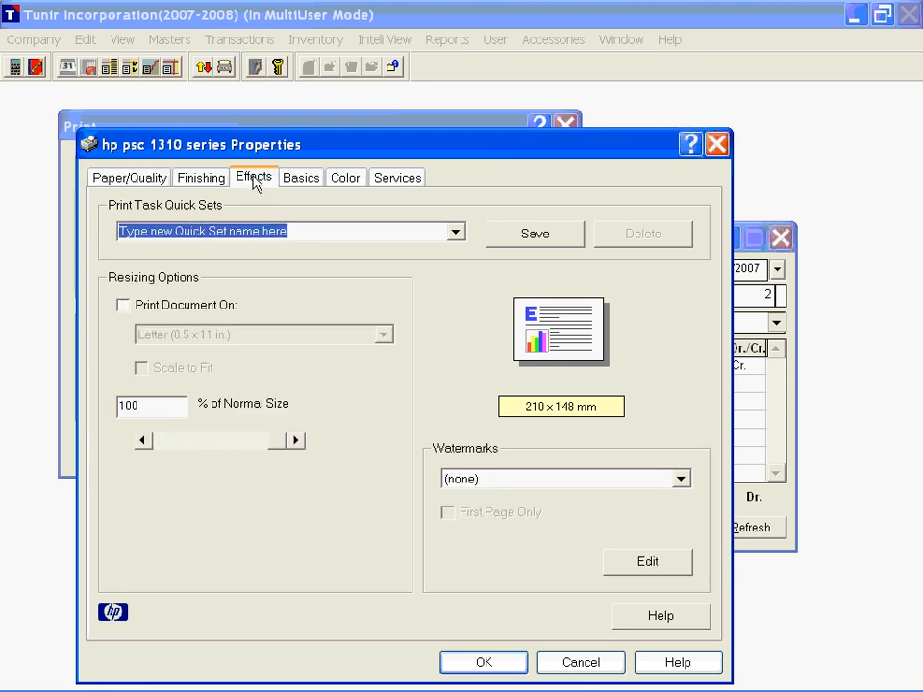
pyautogui.press('Escape')
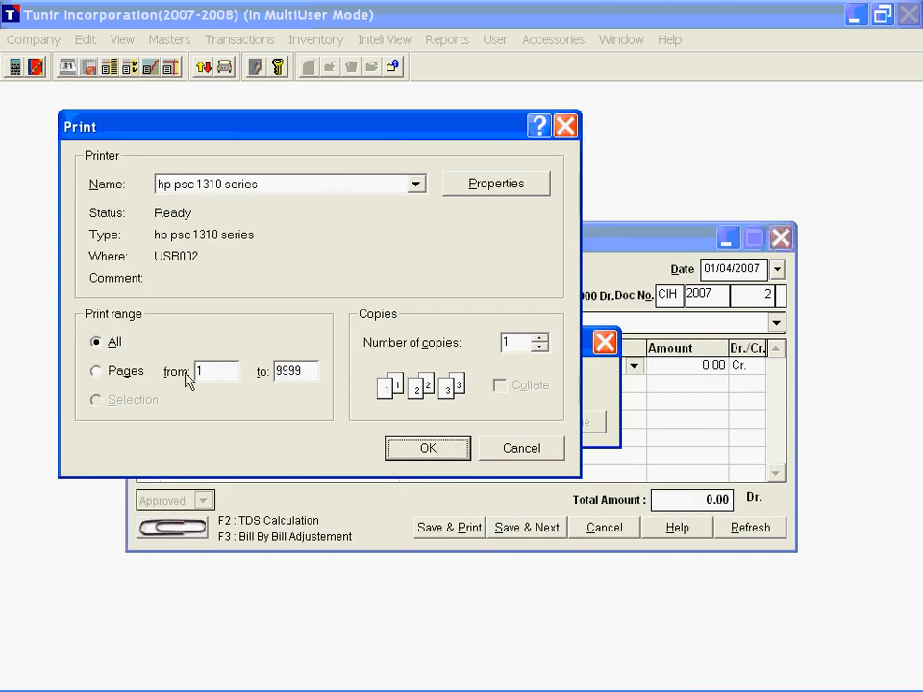
# Step: Cancel the printing and close the print options and the new receipt voucher window
pyautogui.click(513, 341)
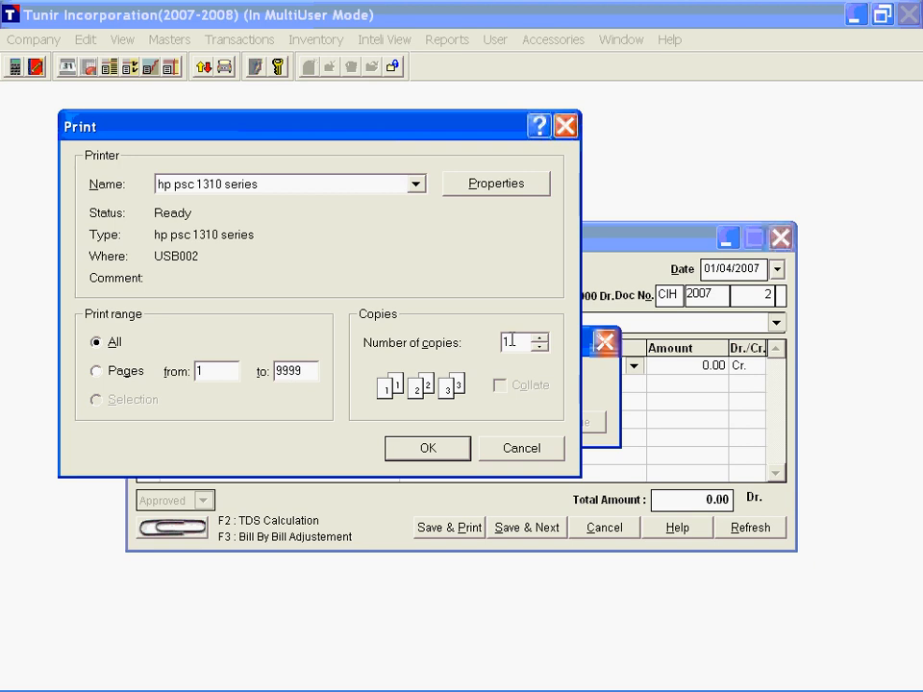
pyautogui.click(536, 452)
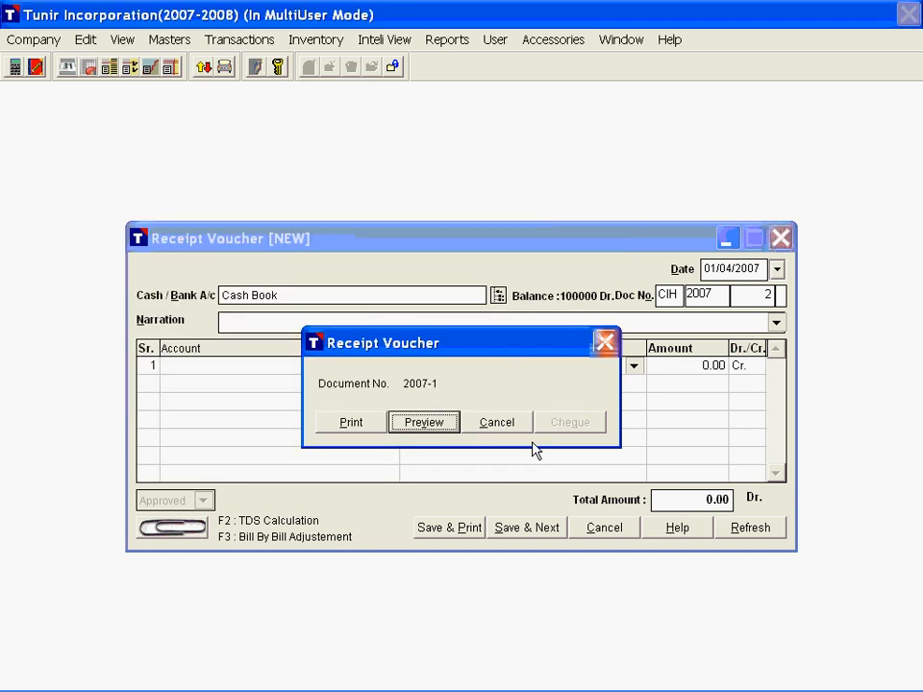
pyautogui.click(606, 344)
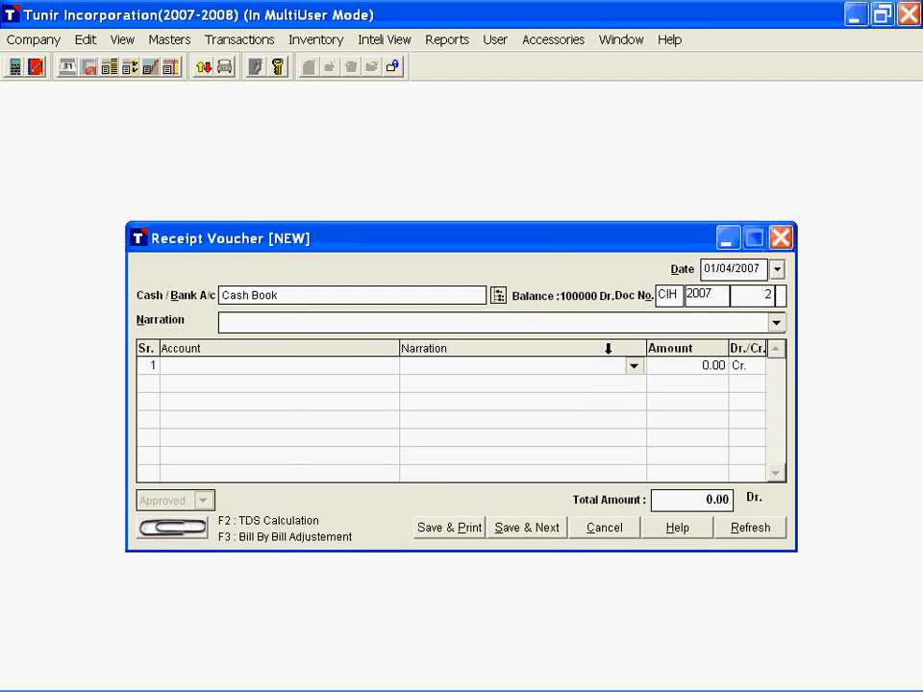
pyautogui.click(781, 239)
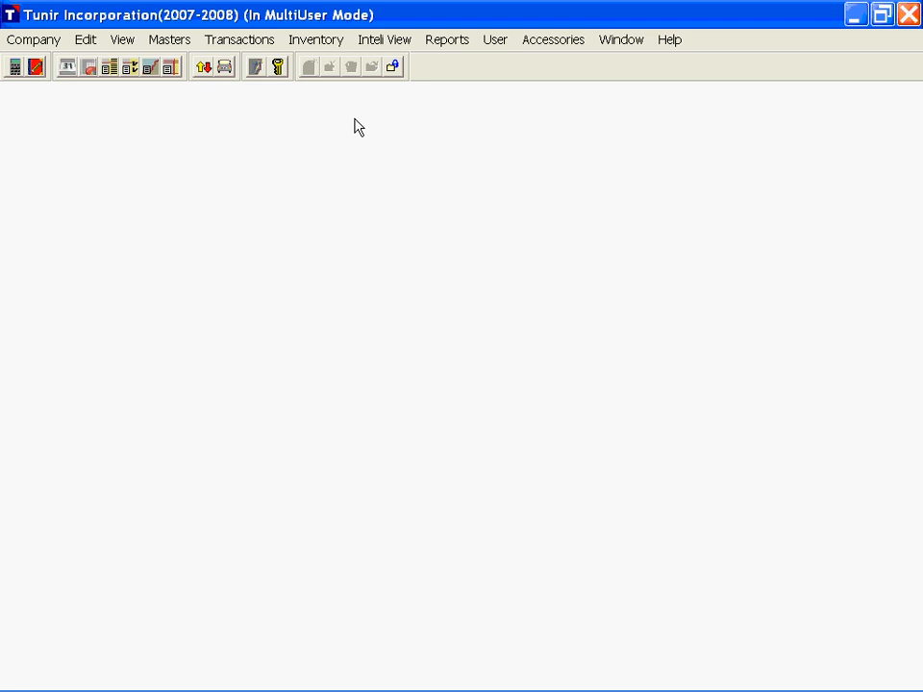
# Step: Start a new purchase voucher dated 01/04/2007 and choose Universal Trading Company as its supplier
pyautogui.click(236, 41)
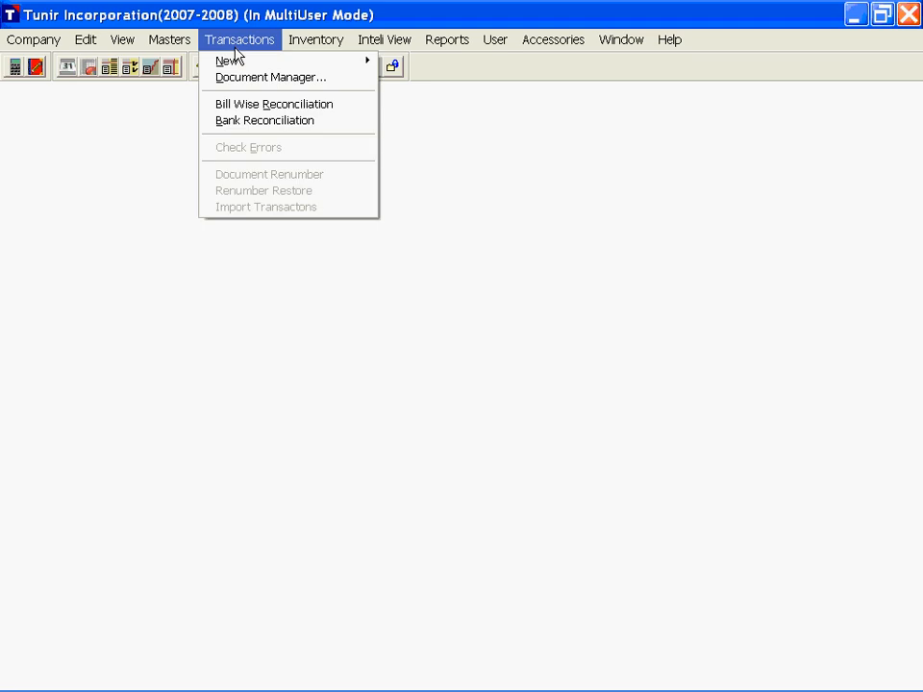
pyautogui.moveTo(351, 65)
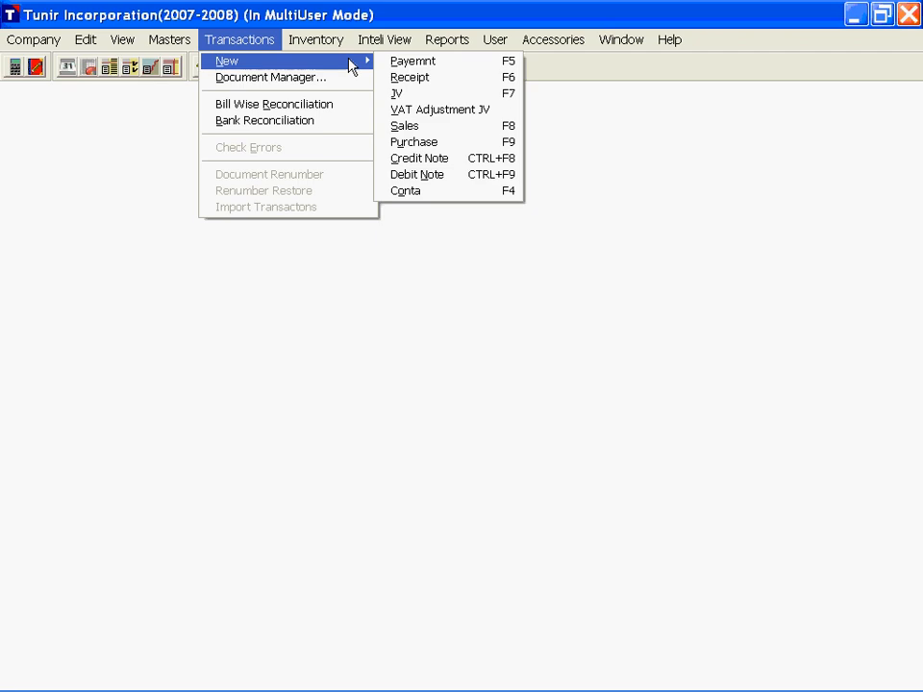
pyautogui.click(456, 141)
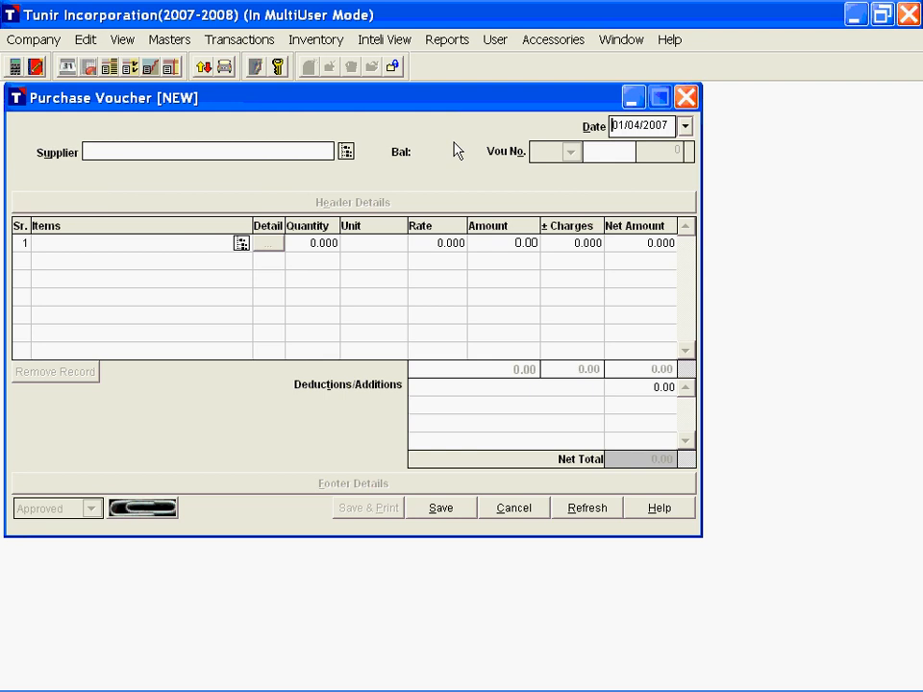
pyautogui.press('Return')
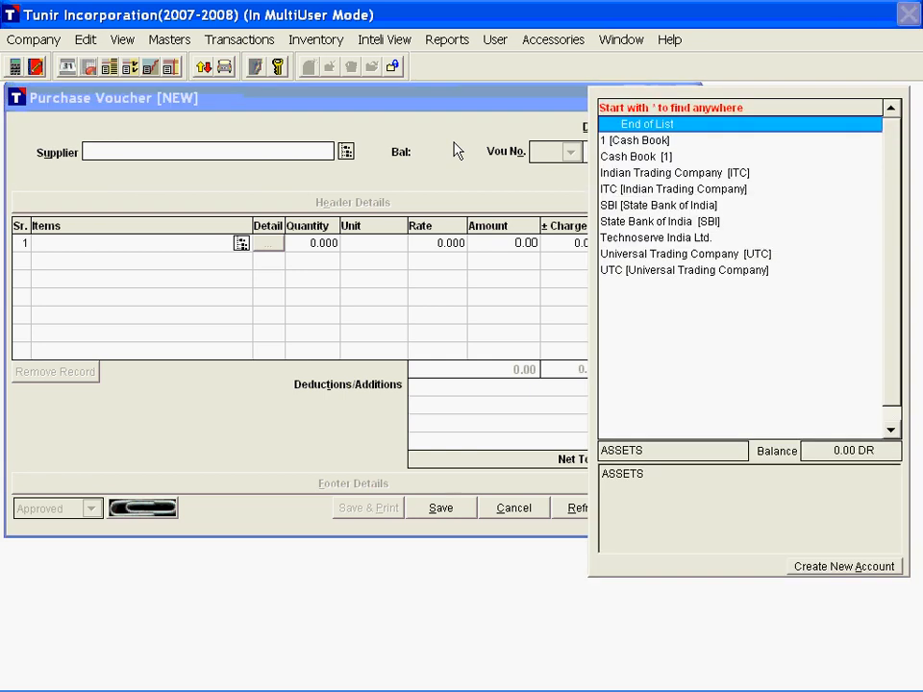
pyautogui.write('u')
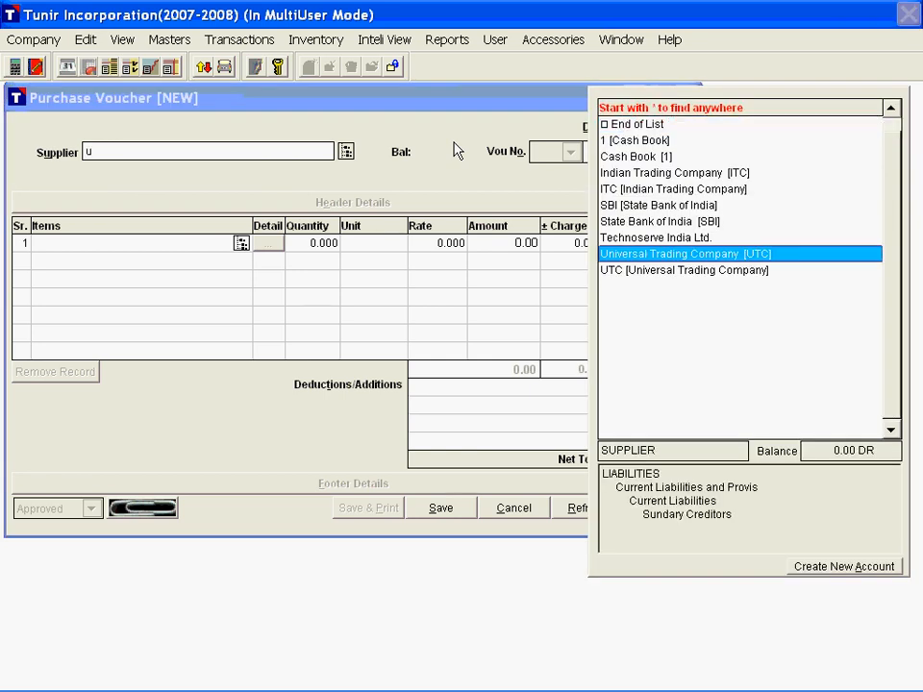
pyautogui.press('Return')
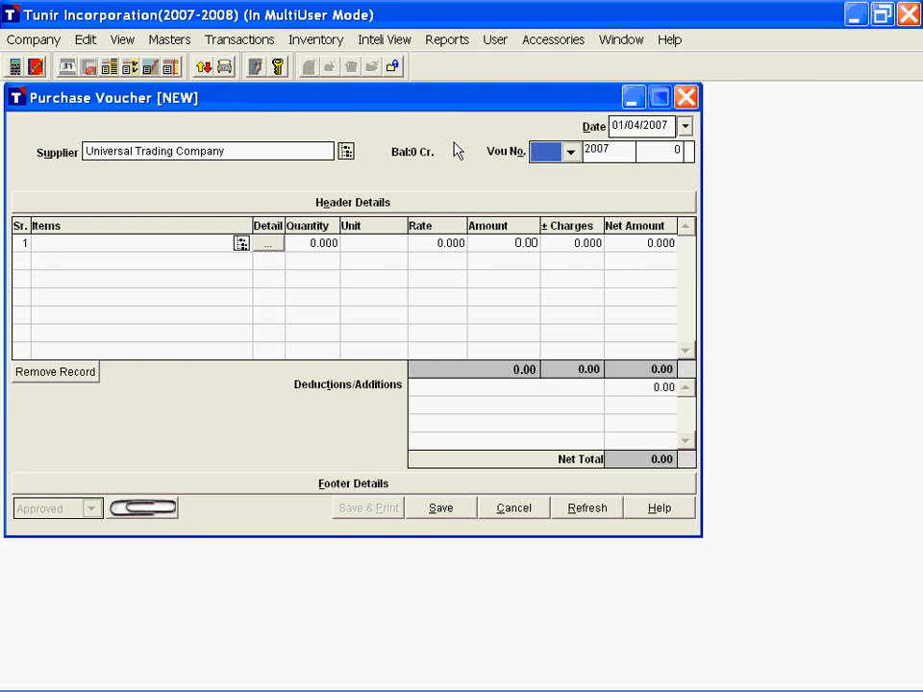
# Step: Assign the purchase voucher to the PUR Purchase Book and generate its voucher number in the 2007 series
pyautogui.click(551, 154)
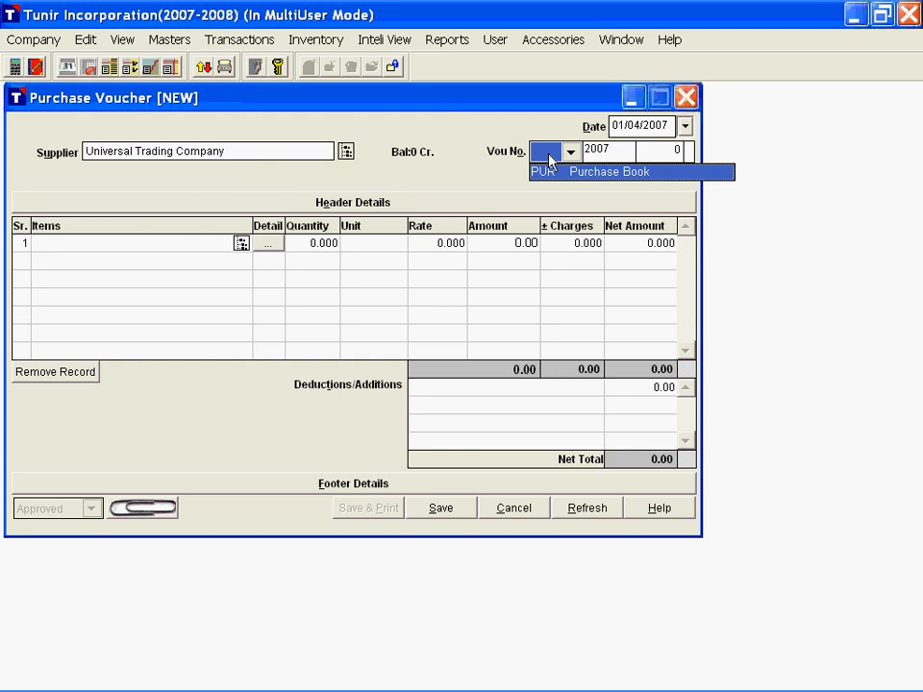
pyautogui.click(560, 155)
pyautogui.click(566, 155)
pyautogui.click(571, 155)
pyautogui.press('Down')
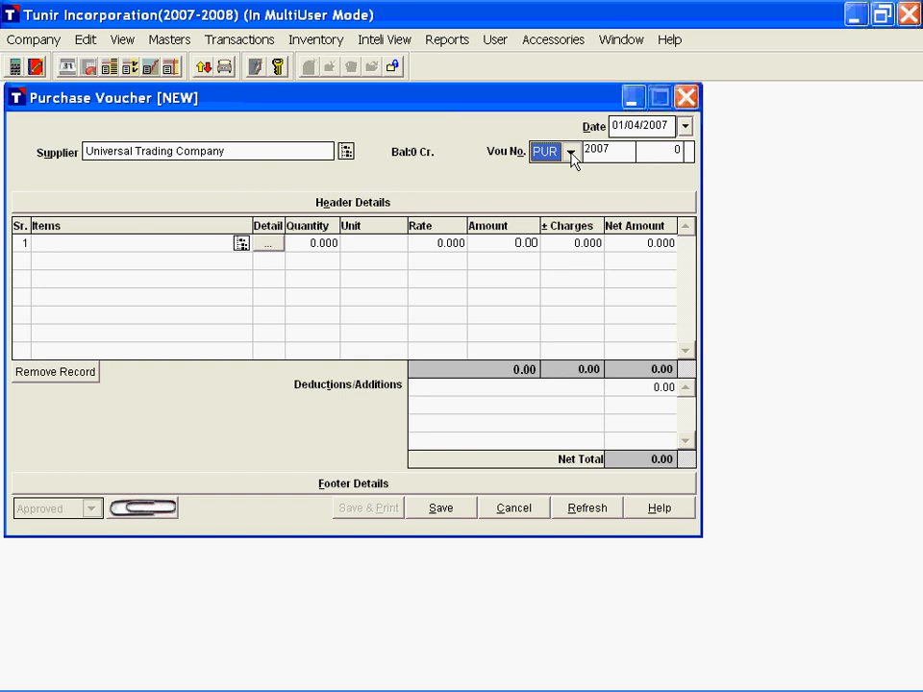
pyautogui.click(571, 155)
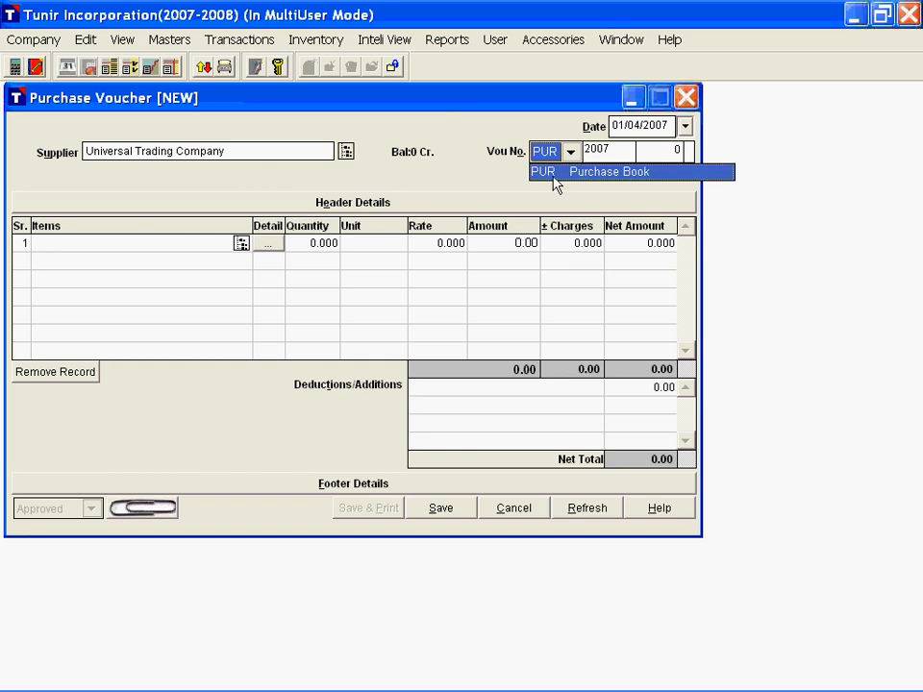
pyautogui.click(599, 174)
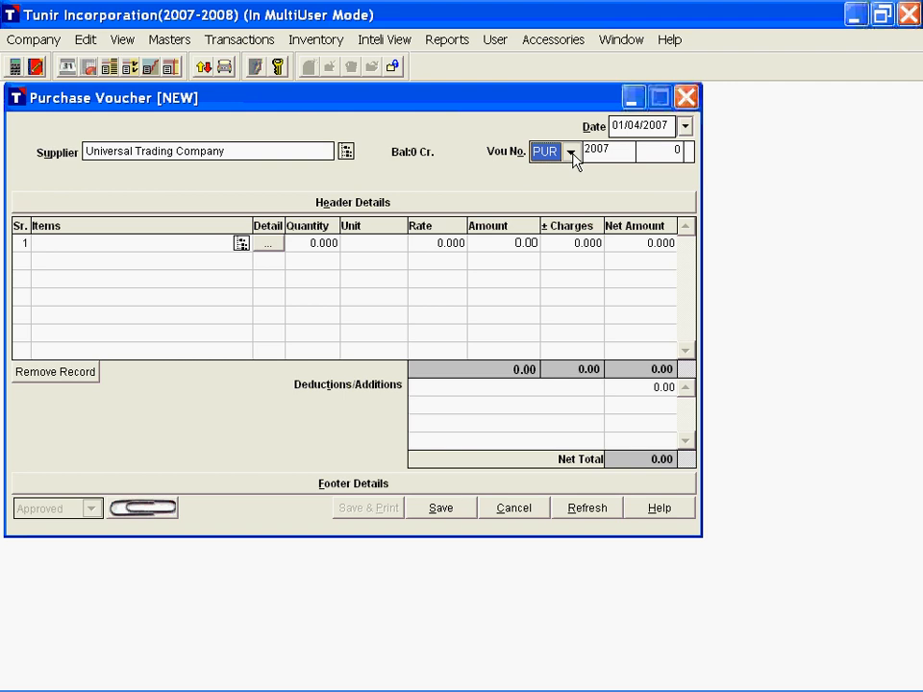
pyautogui.click(167, 45)
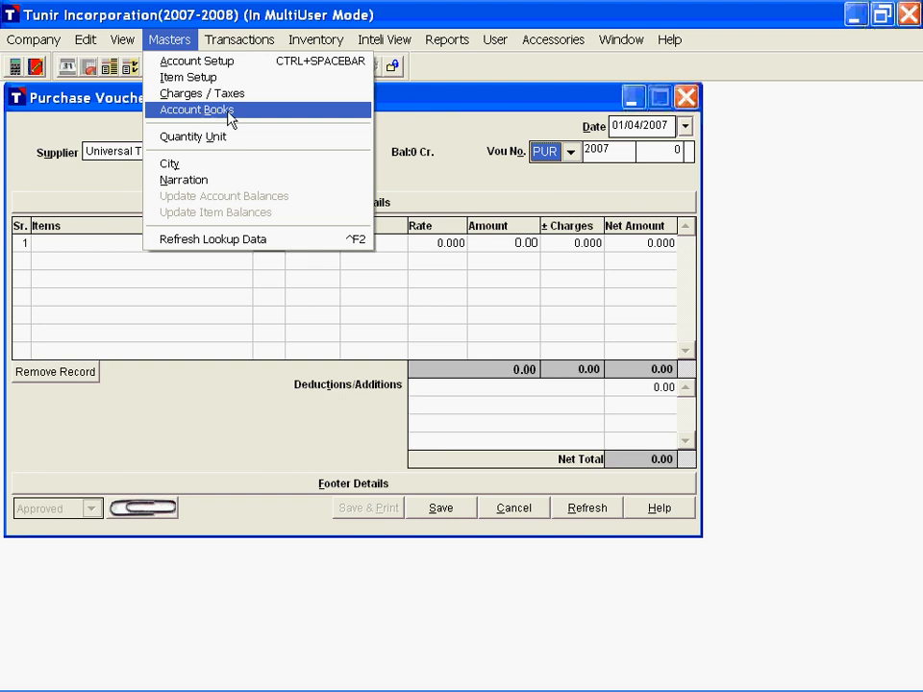
pyautogui.click(306, 10)
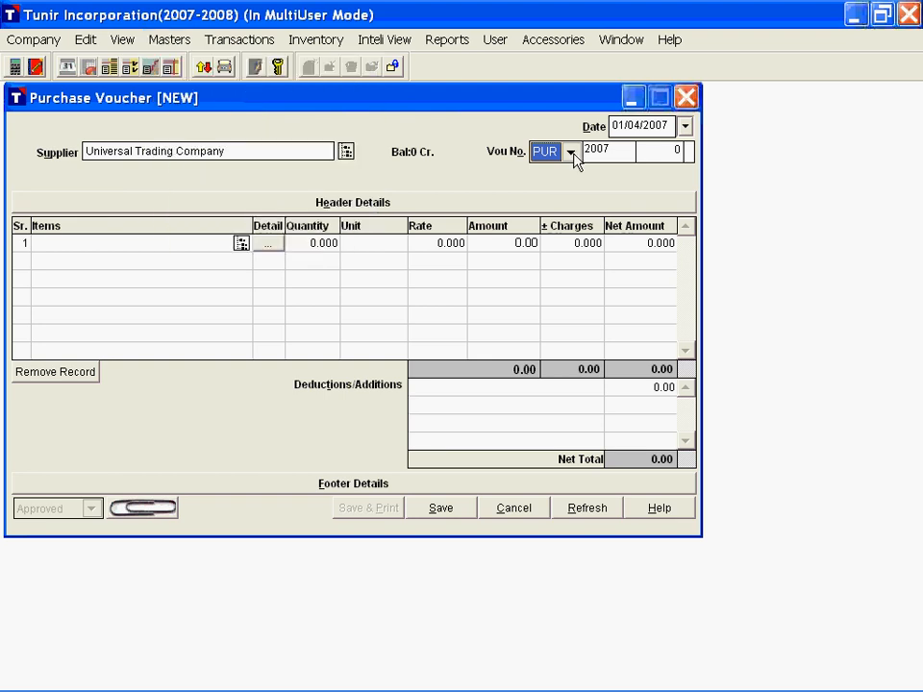
pyautogui.click(656, 157)
pyautogui.press('Tab')
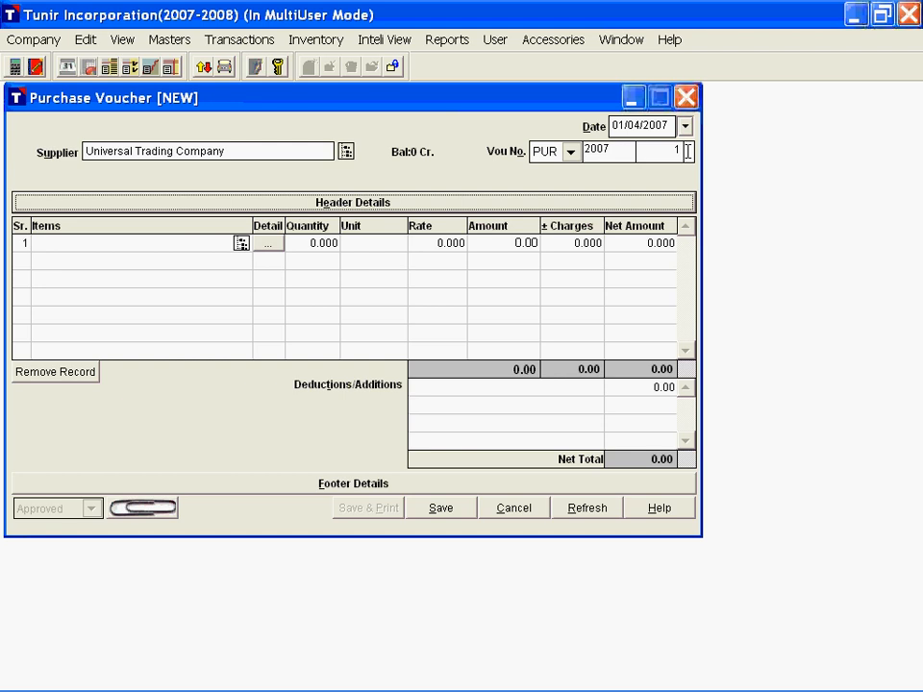
# Step: In the purchase header details, enter bill no. B-1 and GRN no. G-1, both dated 01/04/2007
pyautogui.click(375, 205)
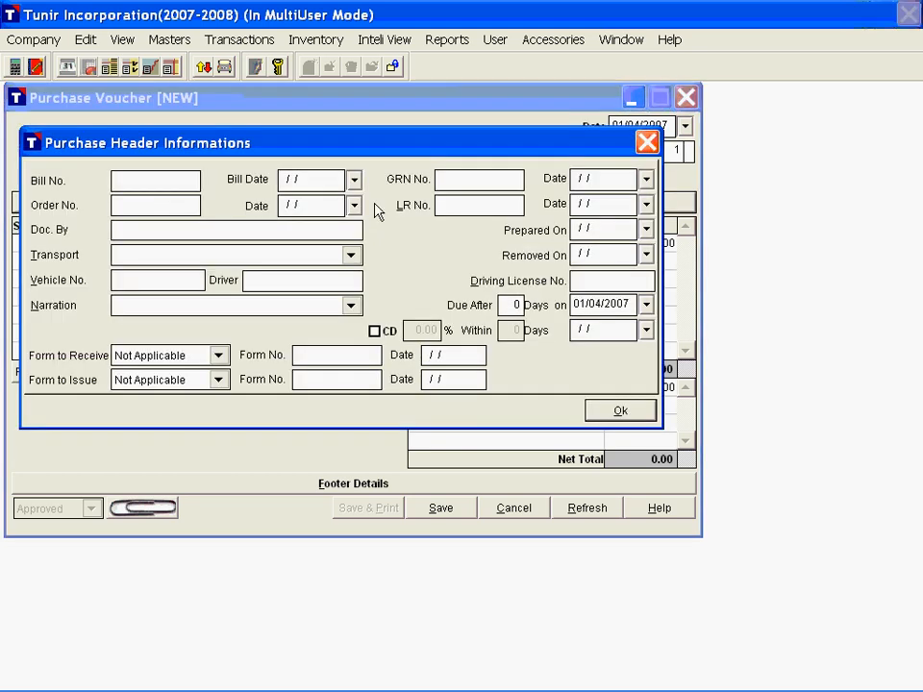
pyautogui.write('B-1')
pyautogui.press('Return')
pyautogui.press('Return')
pyautogui.write('G-1')
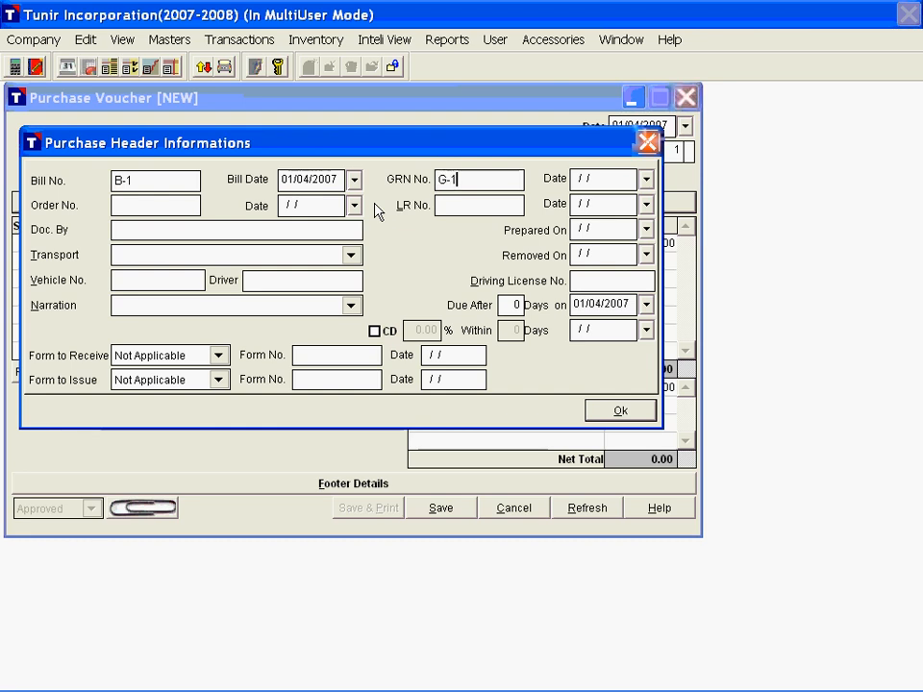
pyautogui.press('Return')
pyautogui.write('0104')
pyautogui.press('Return')
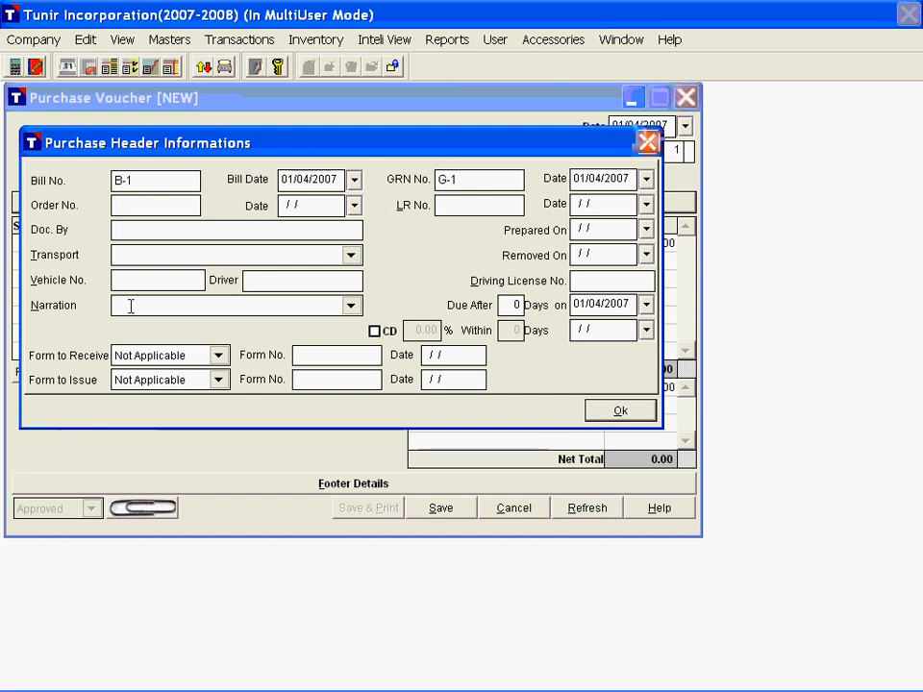
# Step: Enter the narration "Purchase of Soya Solvent & Refined OIl" and accept the header details
pyautogui.click(224, 306)
pyautogui.write('Purchase of Soya Solvent & Refined Oil')
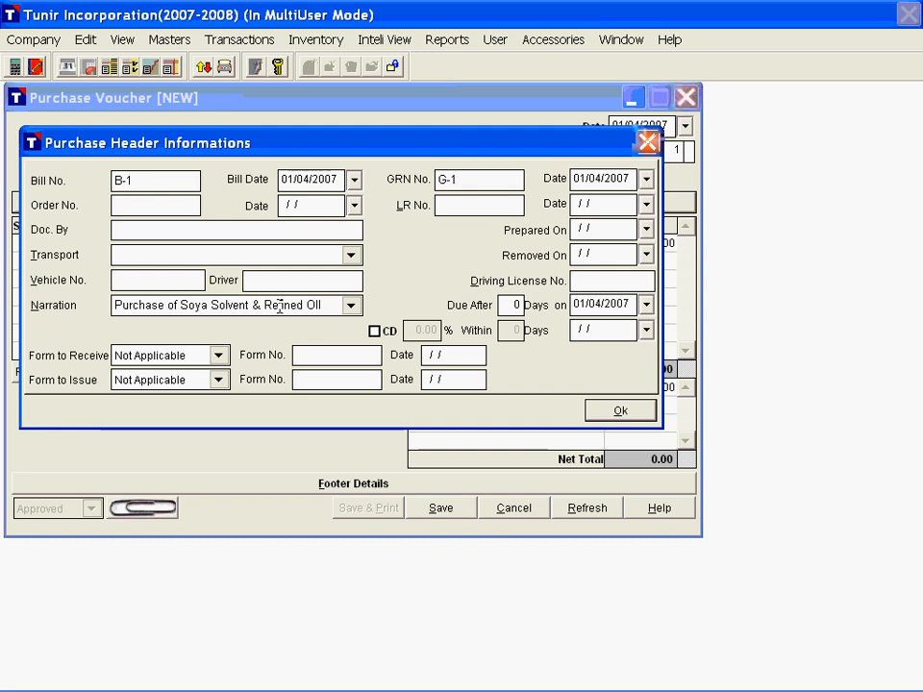
pyautogui.click(622, 411)
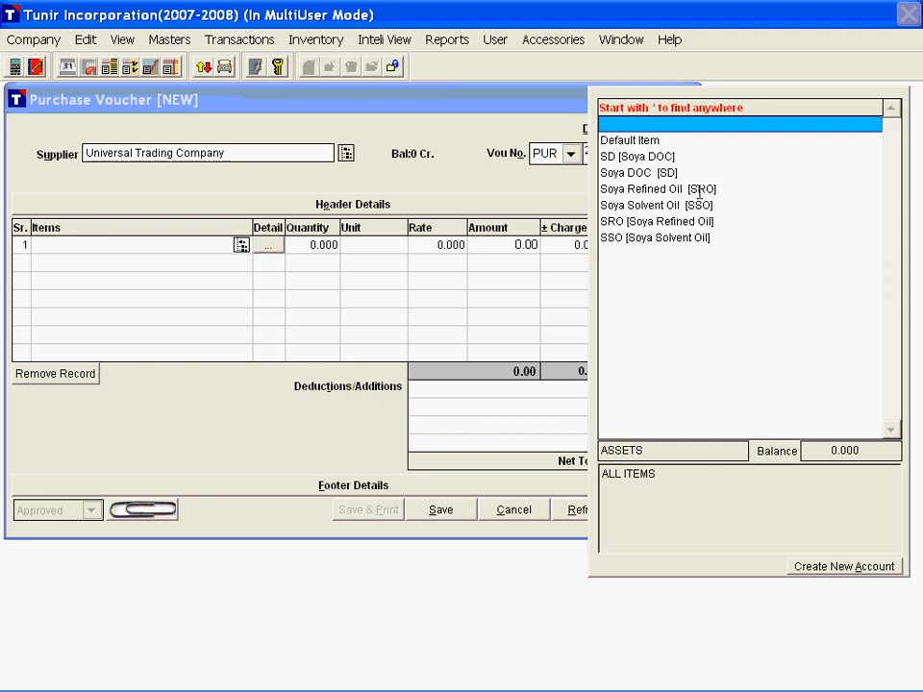
# Step: Add Soya Solvent Oil as the first item, with a quantity of 100 LTR at Rs. 40 per LTR
pyautogui.write('sso')
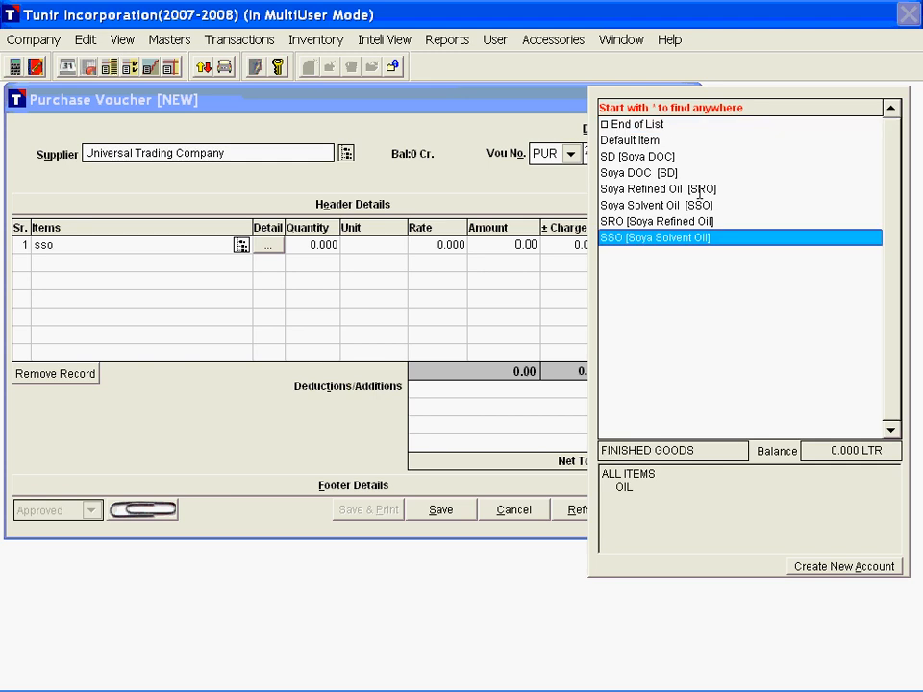
pyautogui.click(809, 451)
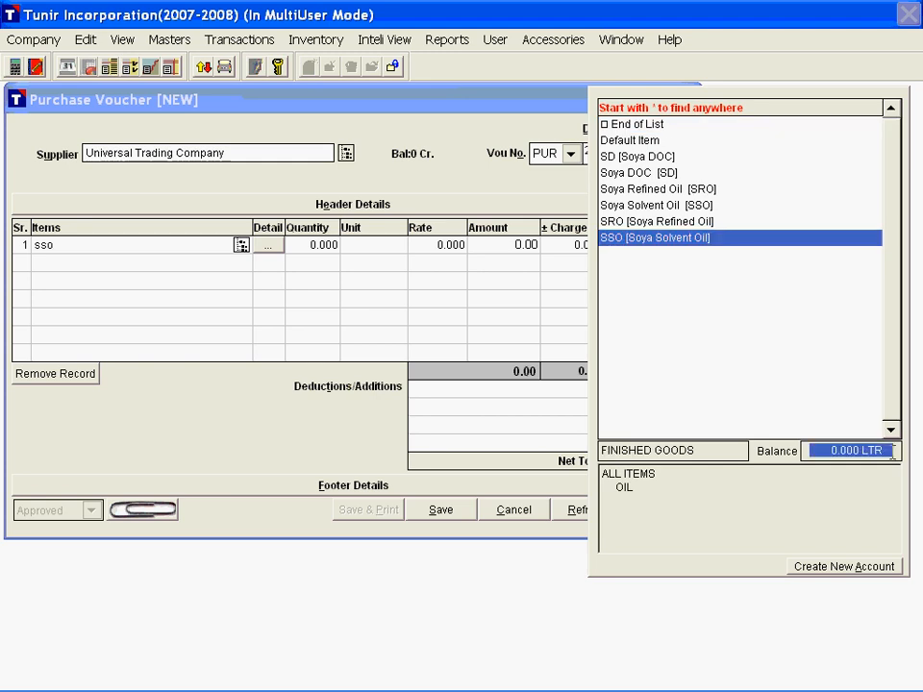
pyautogui.click(680, 239)
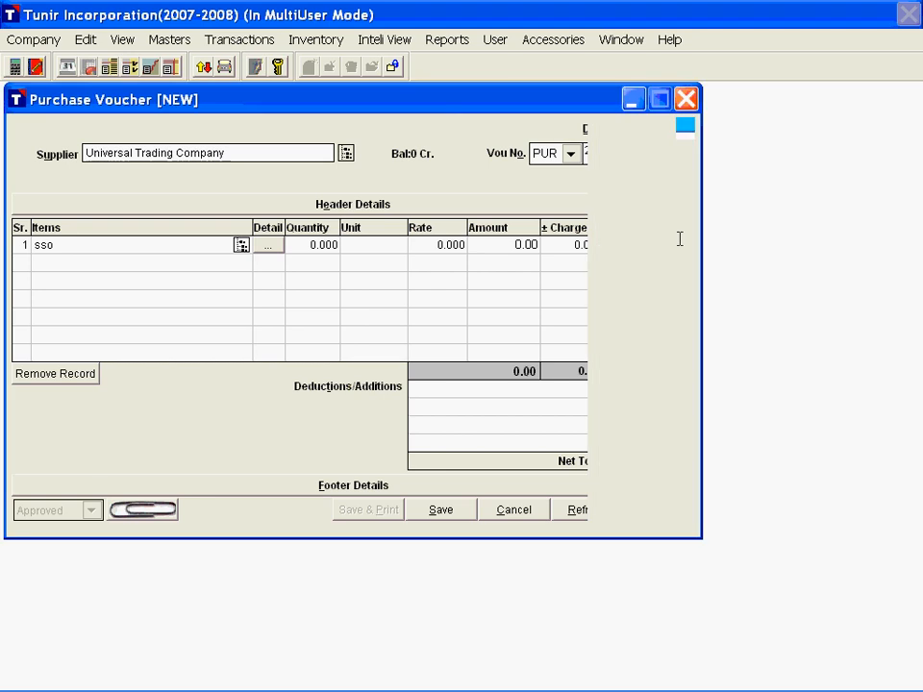
pyautogui.press('Return')
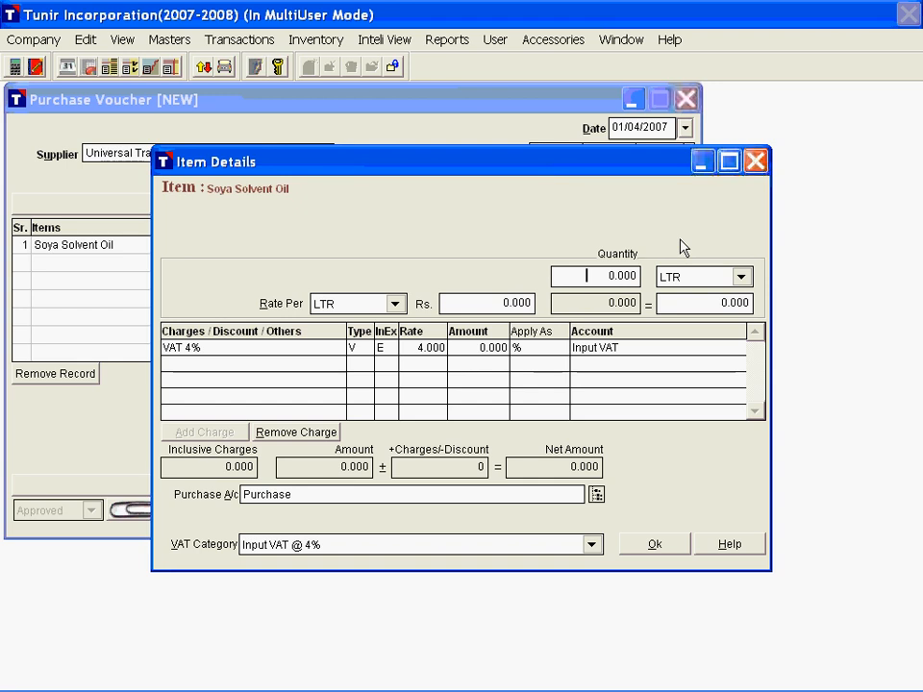
pyautogui.write('100')
pyautogui.press('Tab')
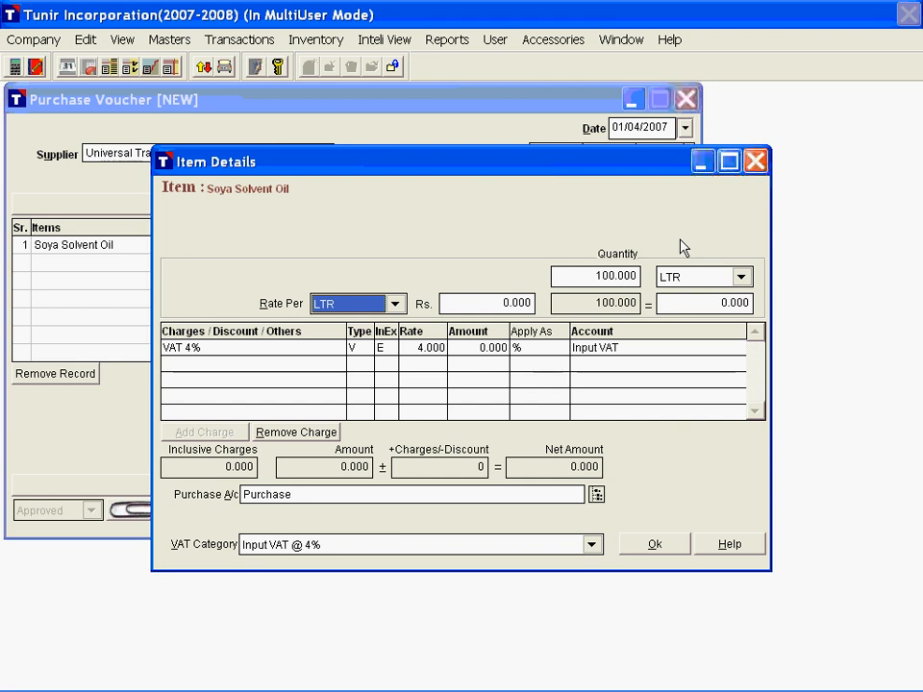
pyautogui.press('Tab')
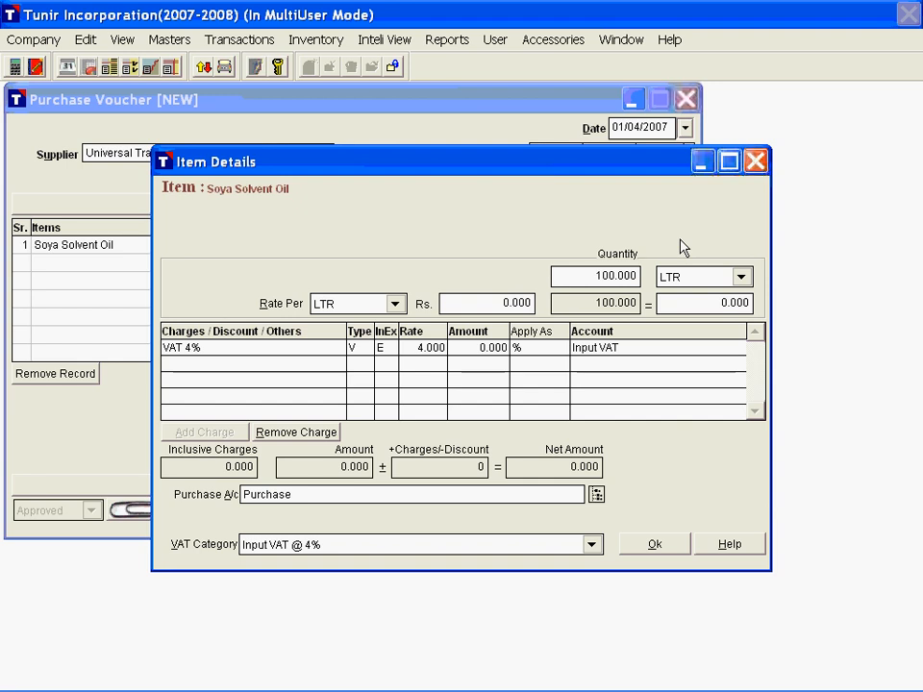
pyautogui.write('40')
pyautogui.press('Tab')
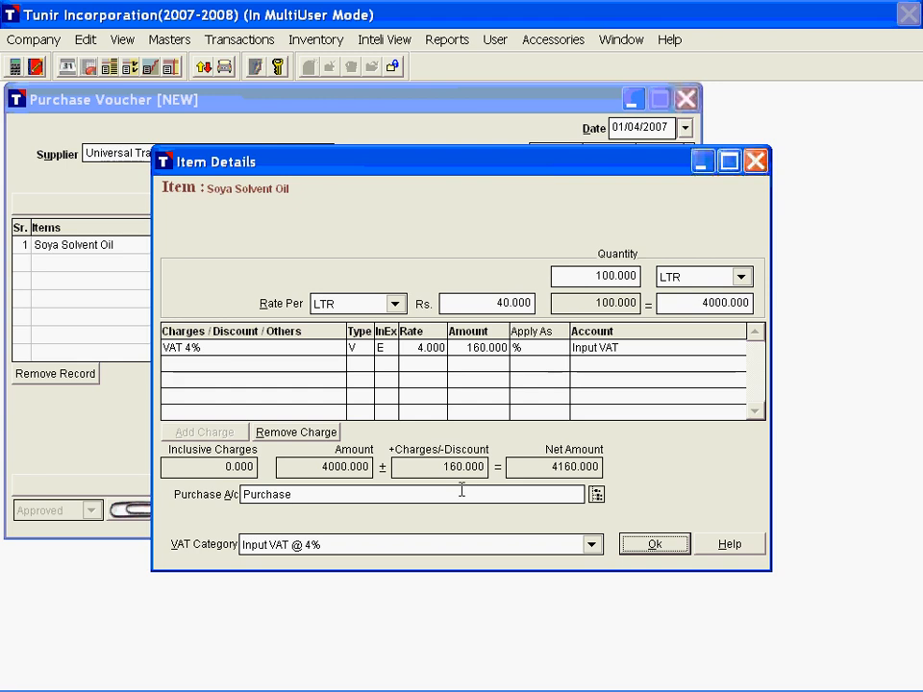
pyautogui.click(654, 545)
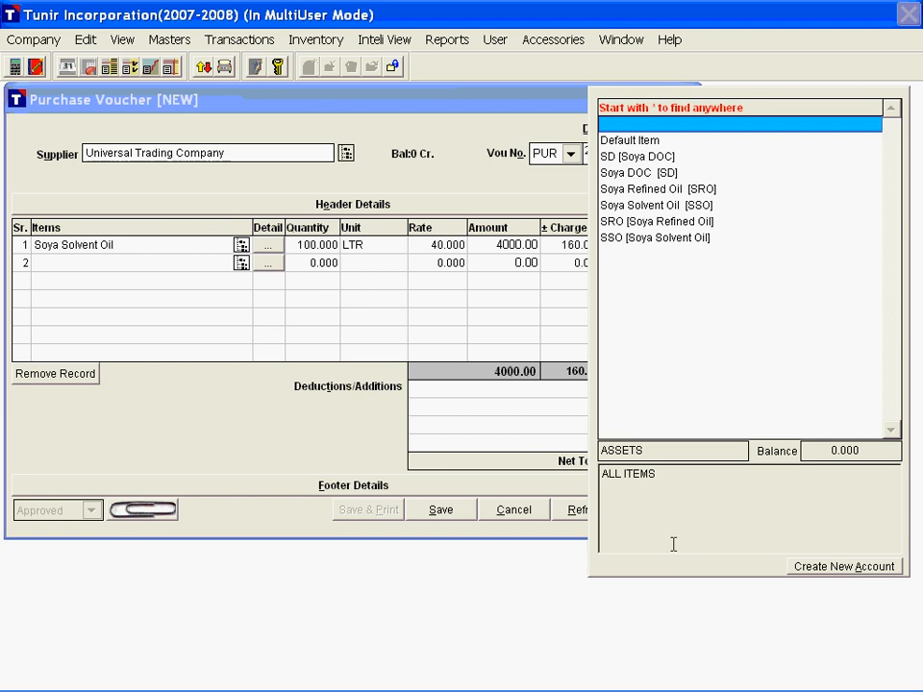
# Step: Add Soya Refined Oil as the second item, with a quantity of 200 LTR at Rs. 45 per LTR, and end item entry
pyautogui.write('sr')
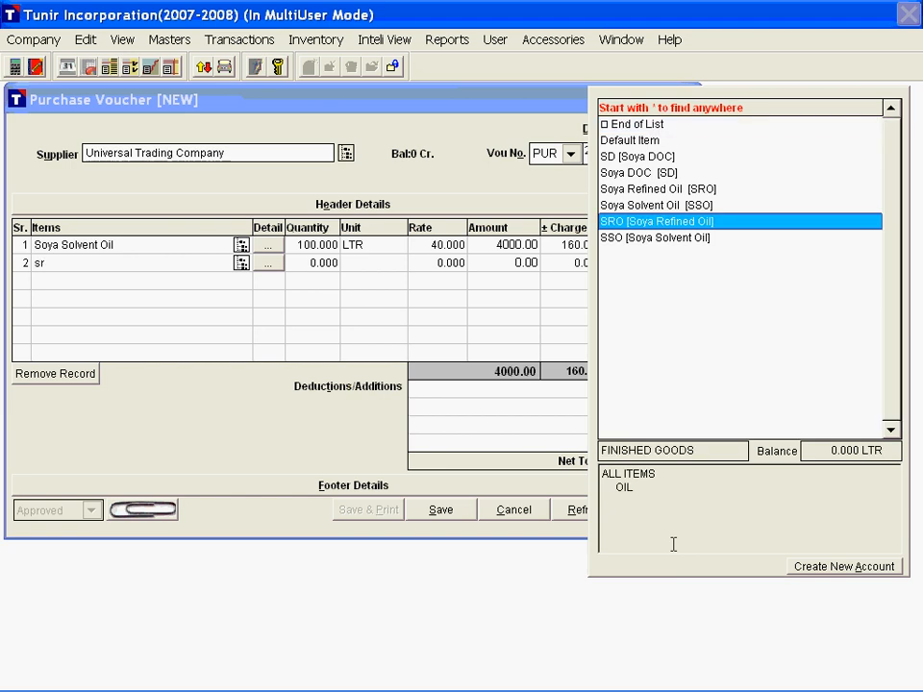
pyautogui.write('o')
pyautogui.press('Return')
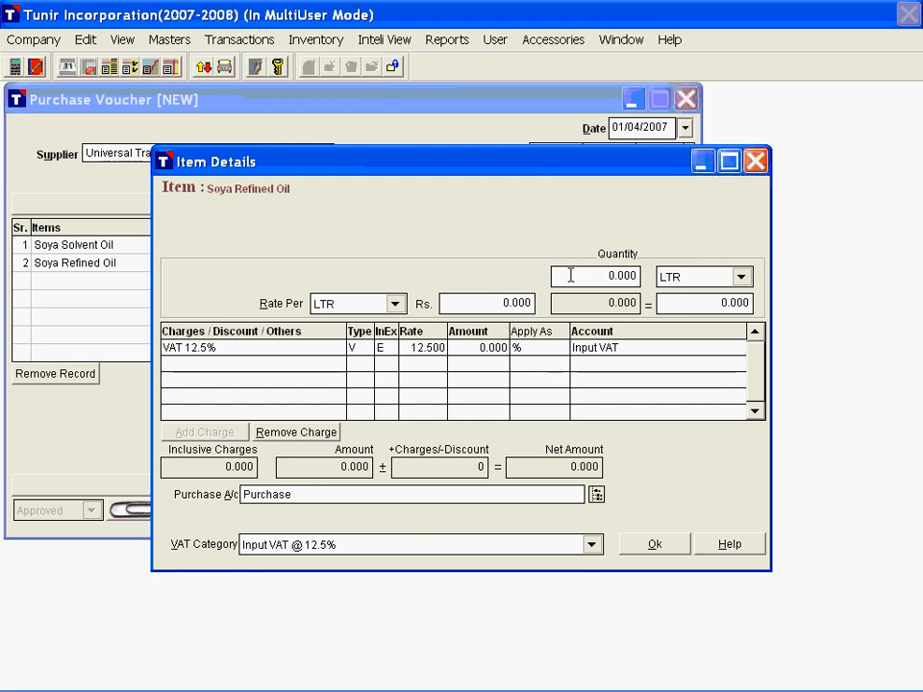
pyautogui.write('2')
pyautogui.write('00')
pyautogui.press('Tab')
pyautogui.press('Tab')
pyautogui.write('45')
pyautogui.press('Tab')
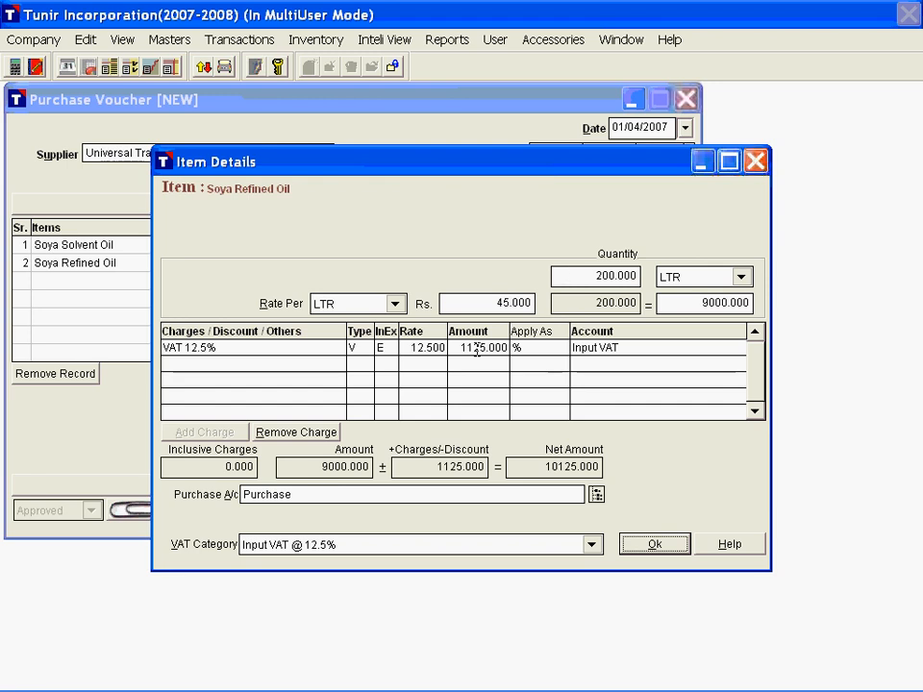
pyautogui.click(654, 544)
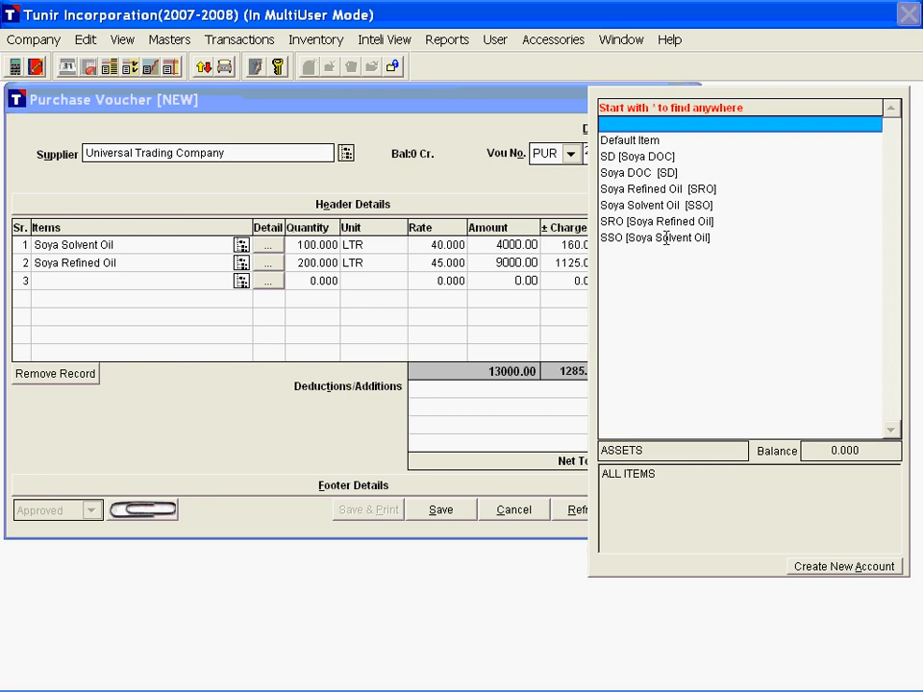
pyautogui.press('Escape')
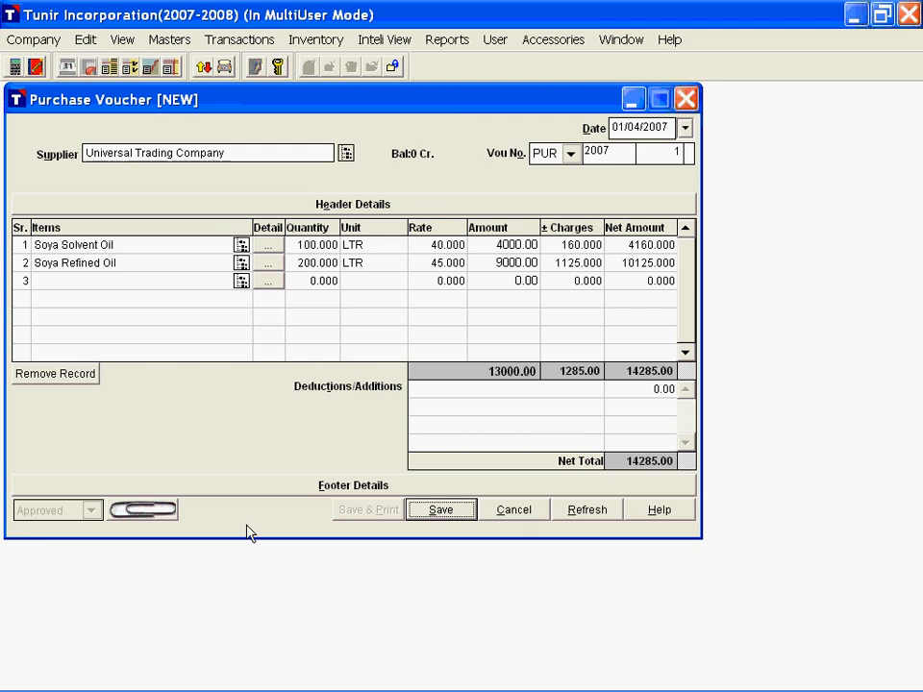
# Step: Save the purchase voucher after a look at its attachments window, and close the new blank voucher
pyautogui.click(152, 513)
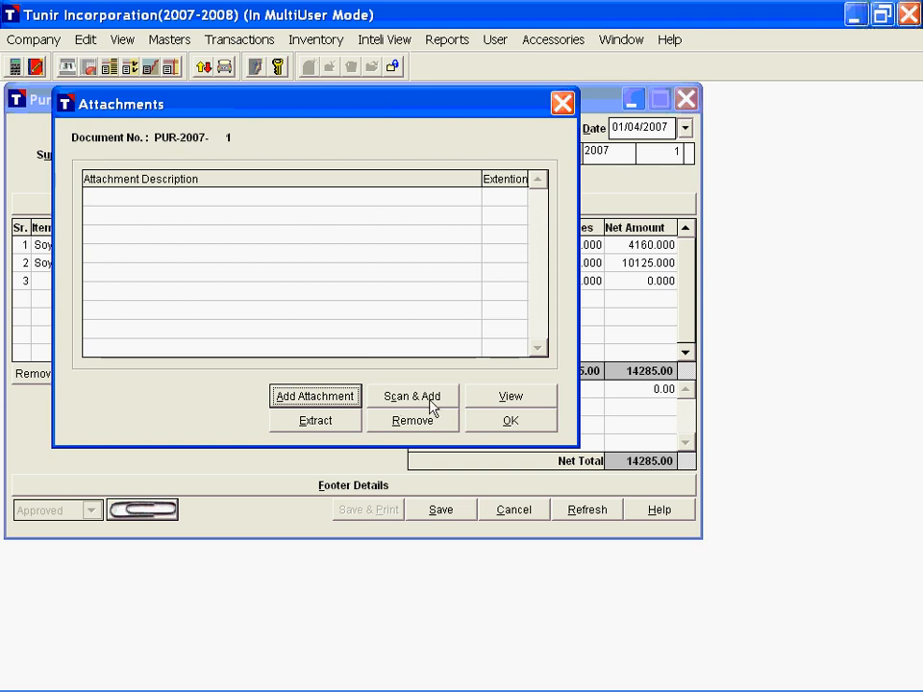
pyautogui.click(564, 103)
pyautogui.click(463, 517)
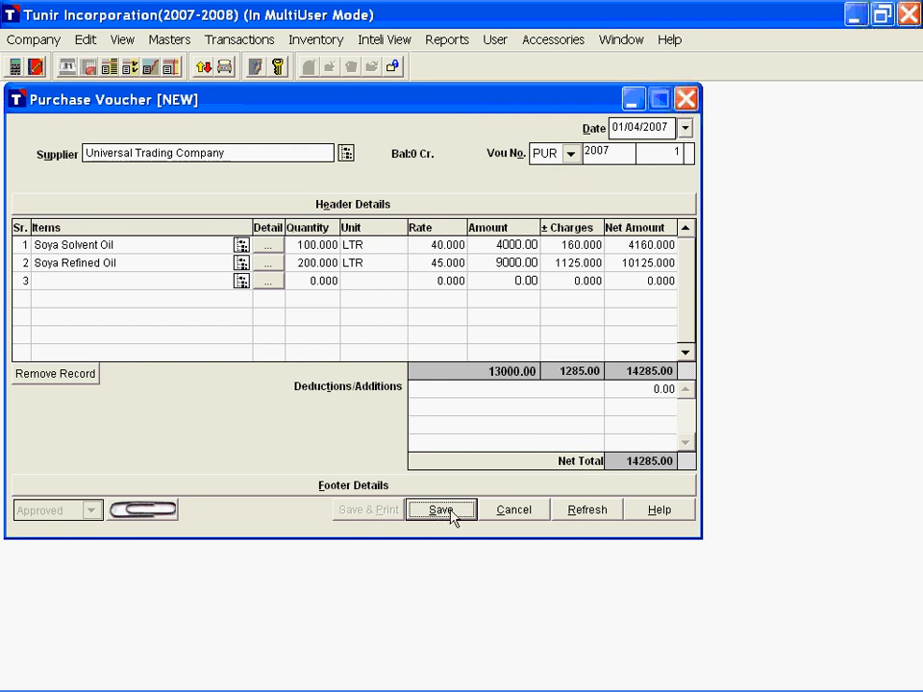
pyautogui.click(452, 516)
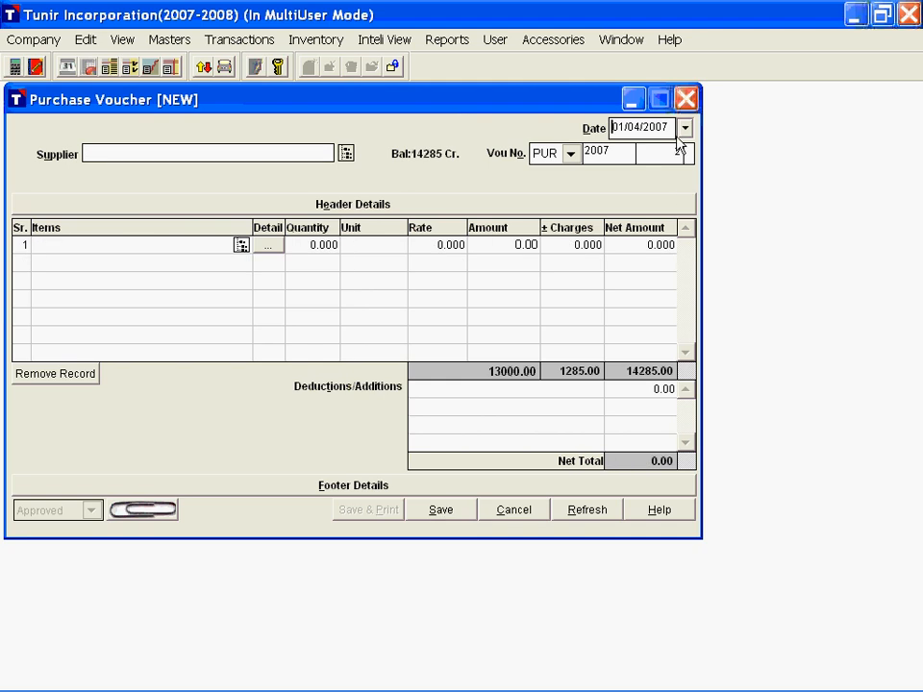
pyautogui.press('Escape')
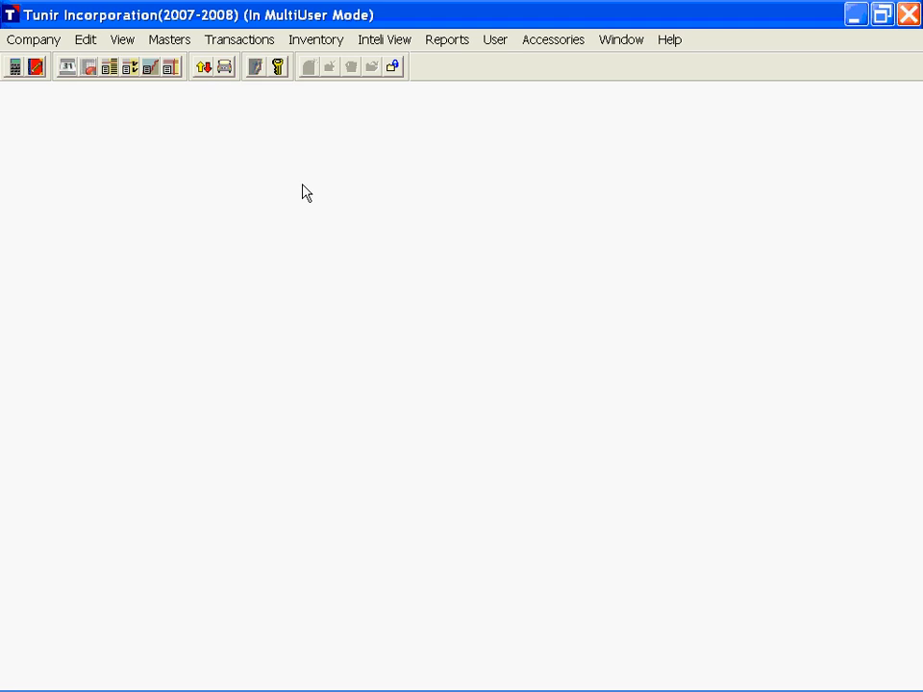
# Step: Start a new sales voucher for customer Indian Trading Company and generate its invoice number in the SAL book
pyautogui.click(240, 42)
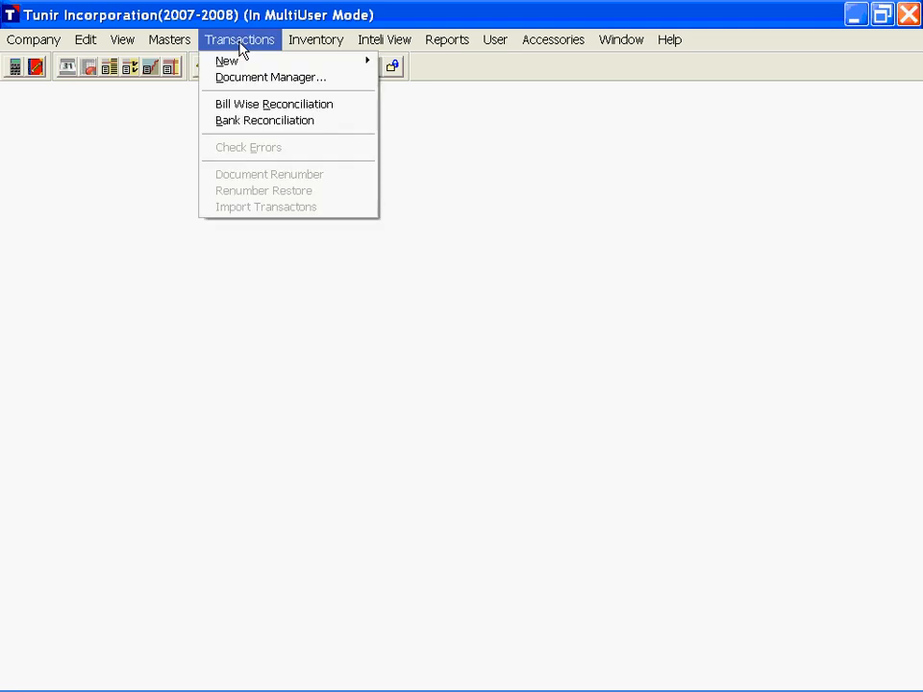
pyautogui.moveTo(321, 63)
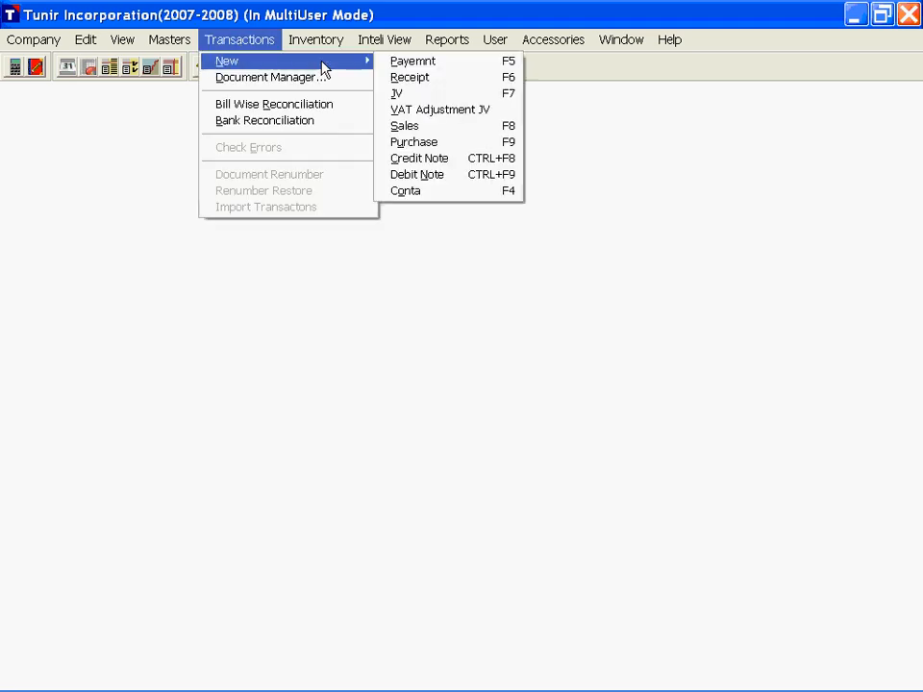
pyautogui.click(430, 128)
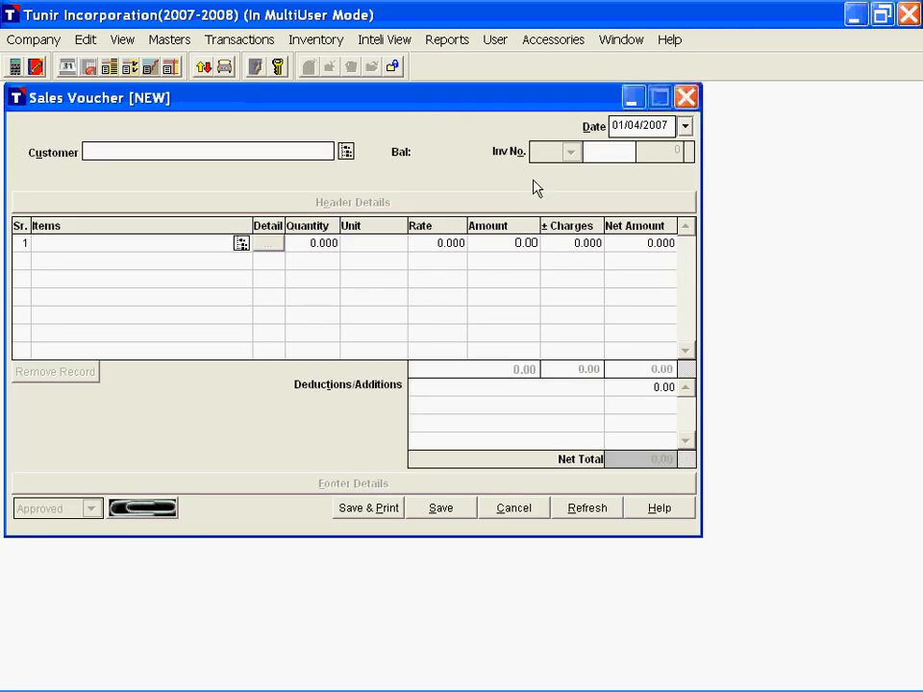
pyautogui.press('Return')
pyautogui.write('i')
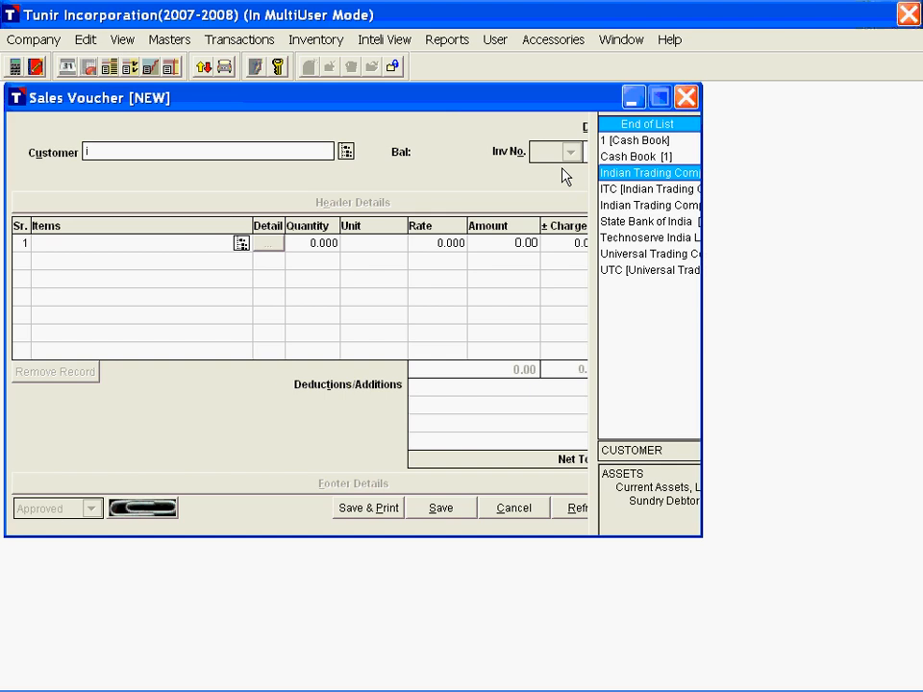
pyautogui.press('Return')
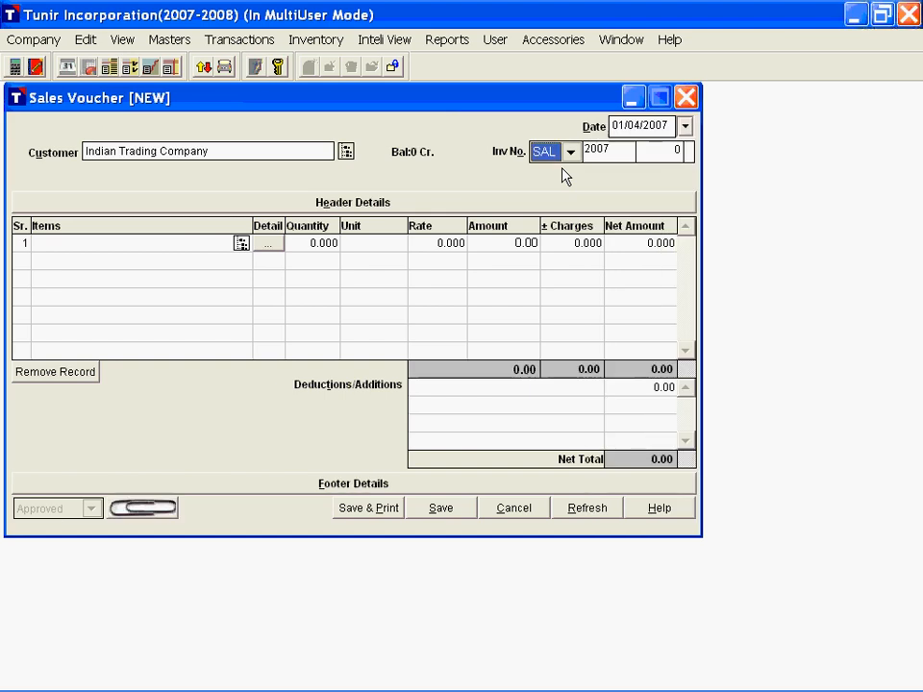
pyautogui.press('Return')
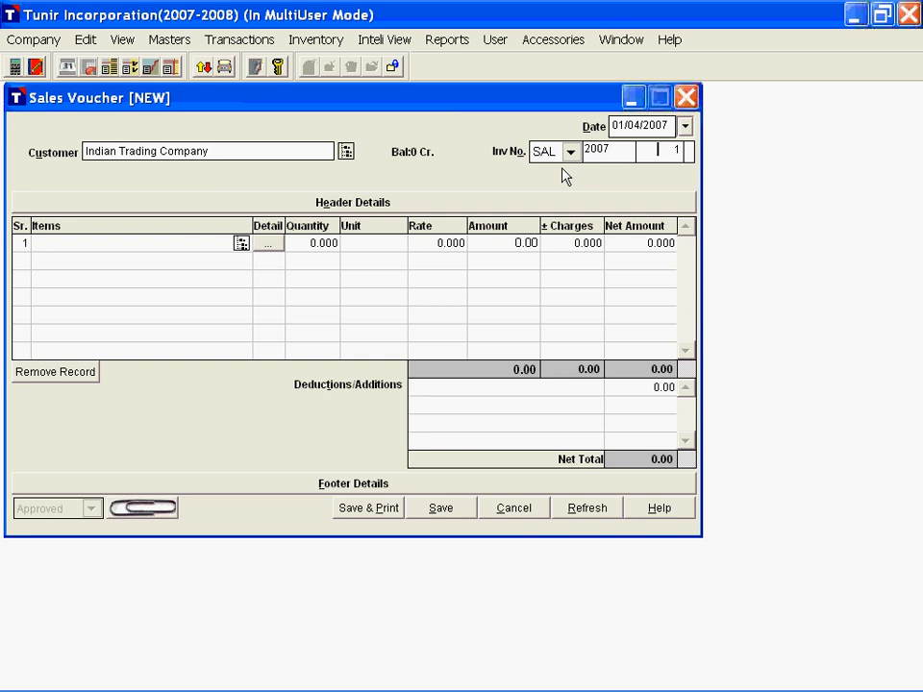
# Step: Fill in the header details with delivery at Mumbai, challan number Ch-1 dated 01/04/2007 and the narration "Sales of Soya Solvent & Refined Oil"
pyautogui.press('Return')
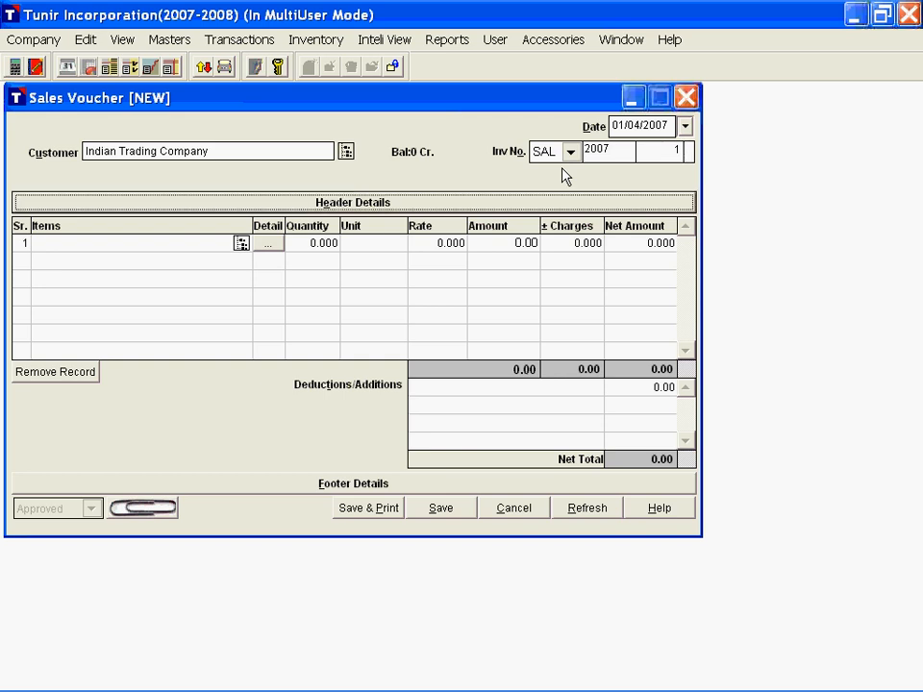
pyautogui.press('Return')
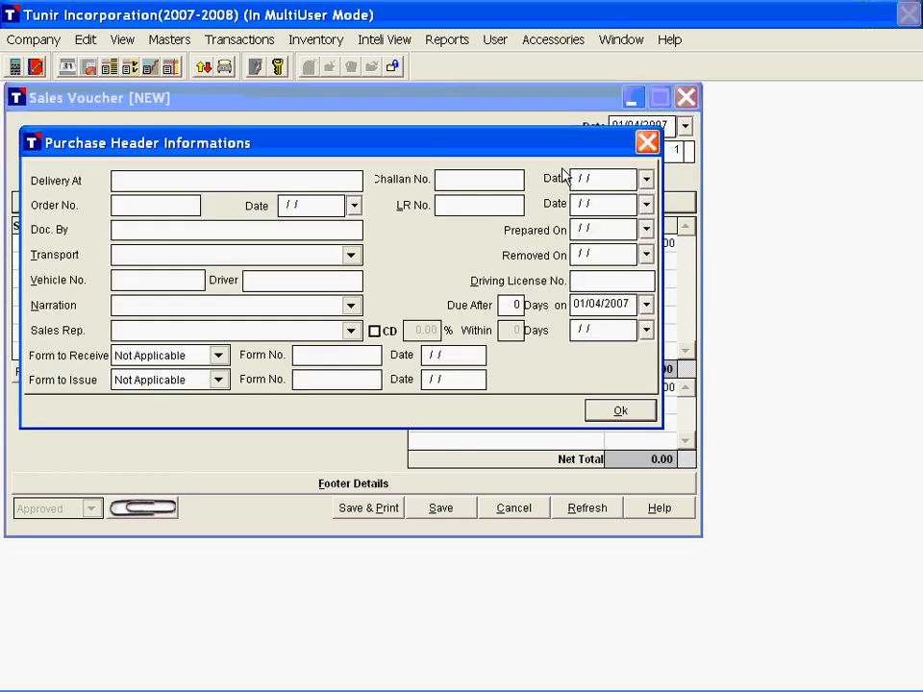
pyautogui.write('Mumbai')
pyautogui.press('Return')
pyautogui.write('C')
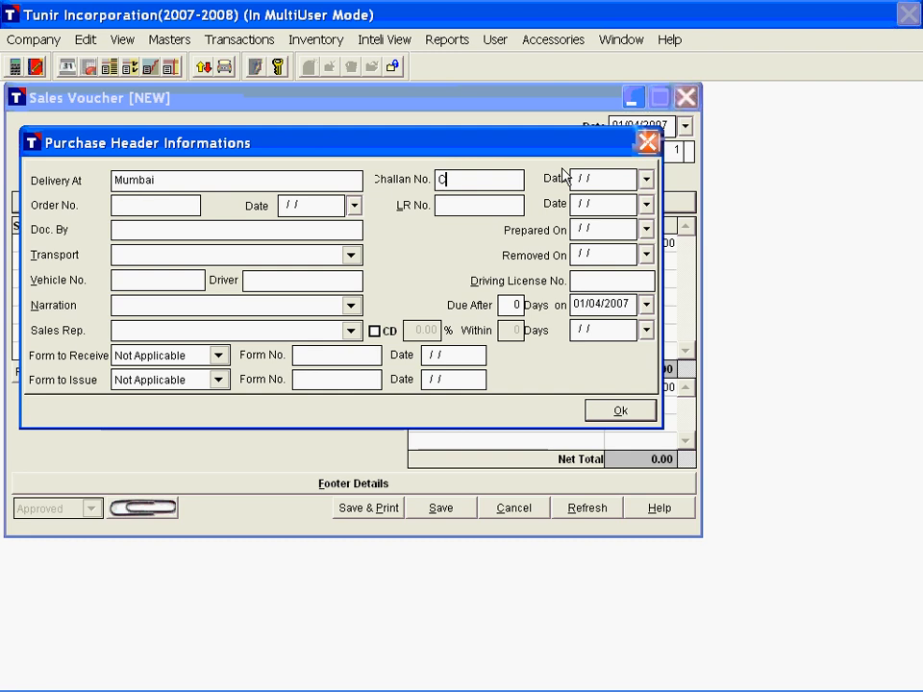
pyautogui.write('h-101042007')
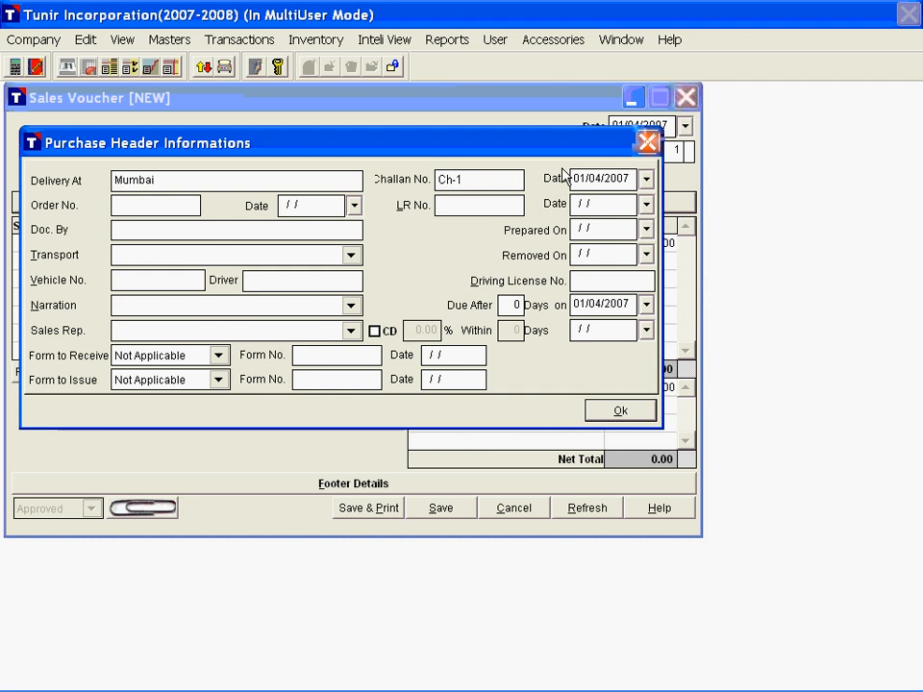
pyautogui.hotkey('alt', 'n')
pyautogui.write('Sales of Soya Solvent & Refined Oil')
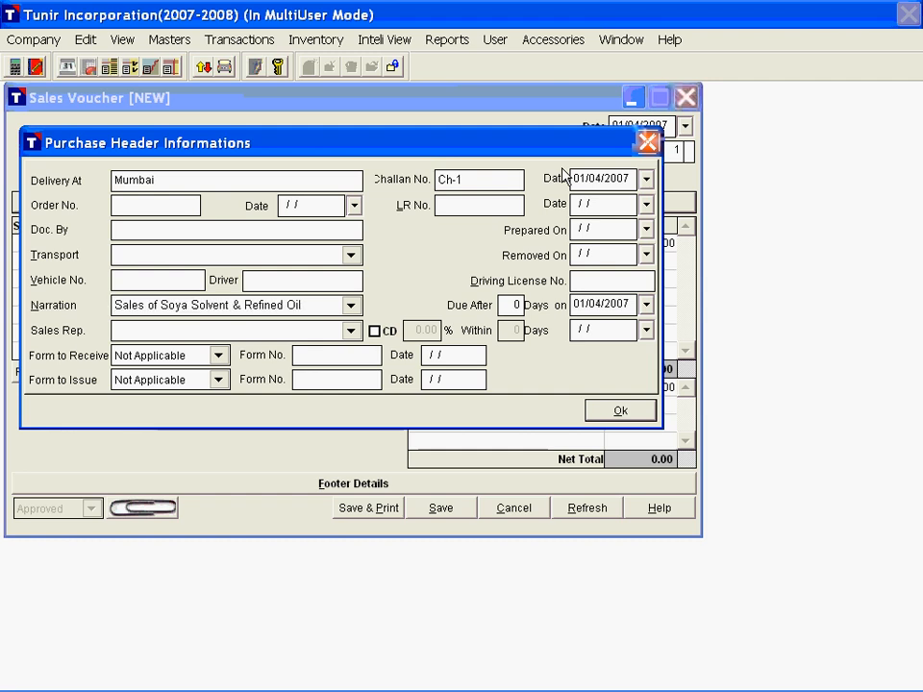
pyautogui.click(620, 414)
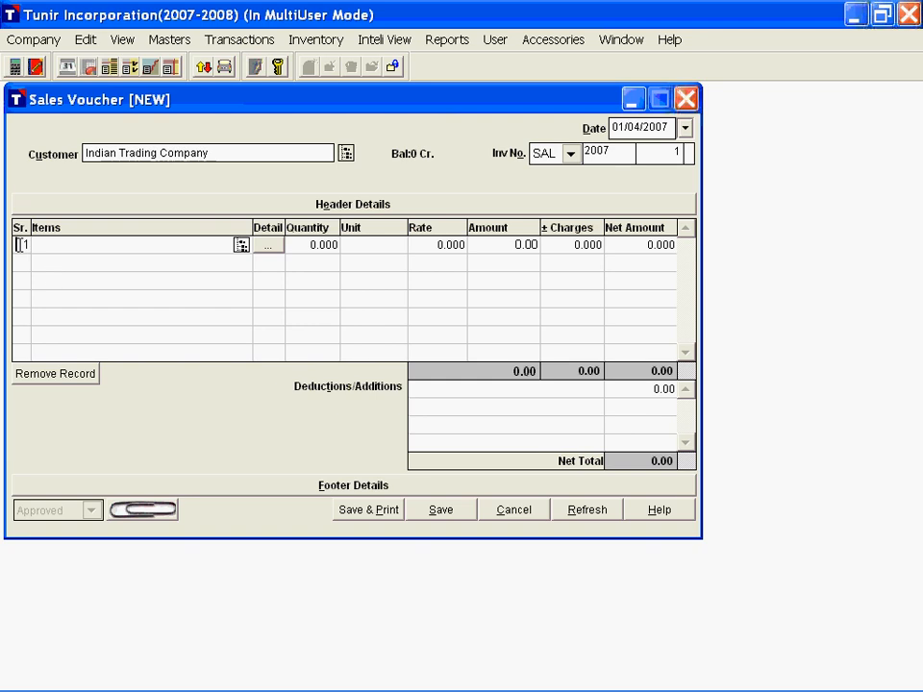
# Step: Add Soya Solvent Oil as the first sales item after checking its stock balance, with 10 LTR at Rs. 50 per LTR
pyautogui.press('Return')
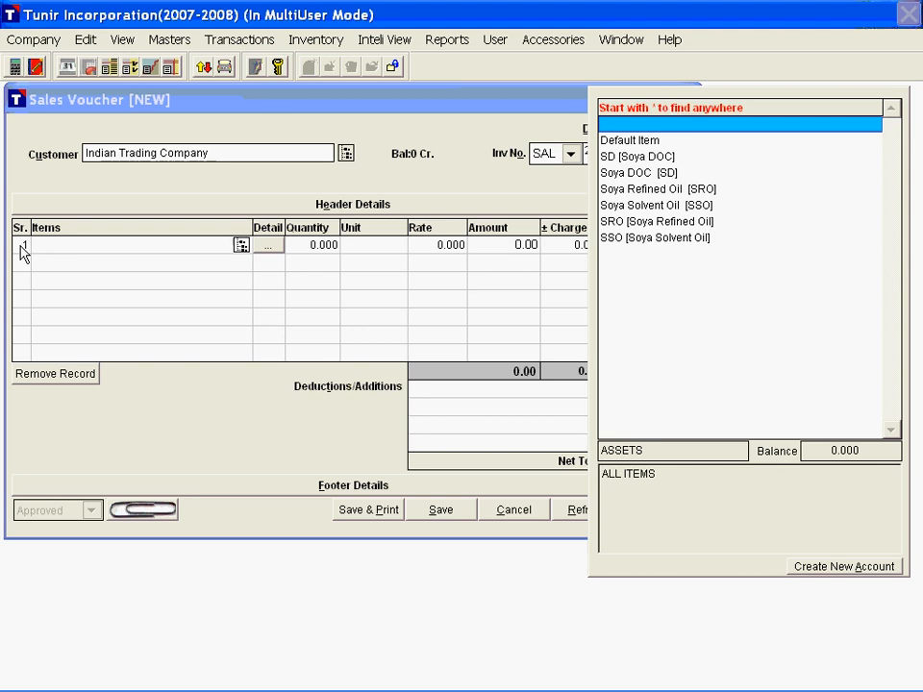
pyautogui.write('sso')
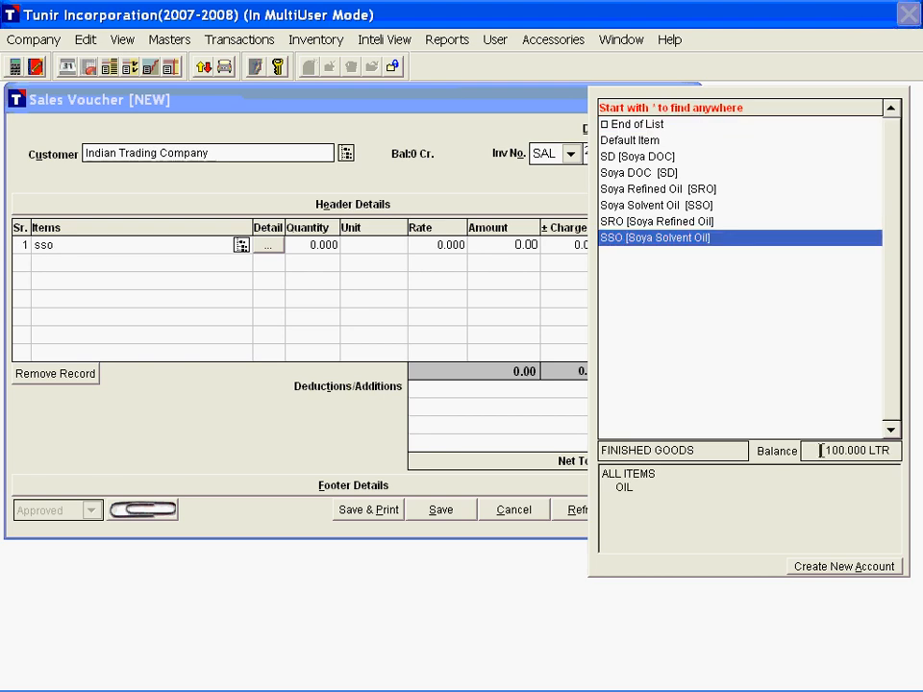
pyautogui.click(854, 444)
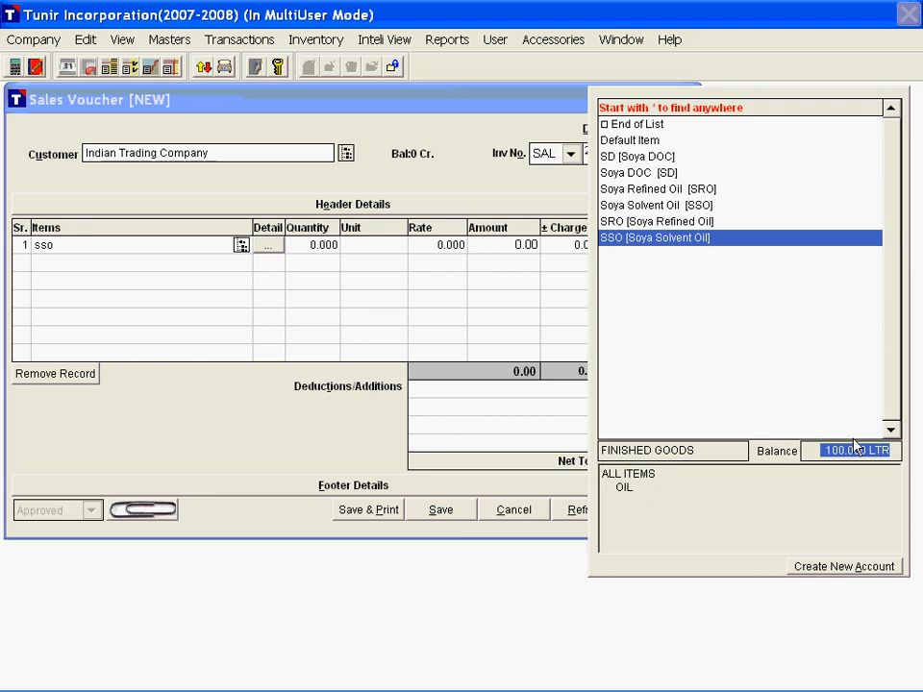
pyautogui.click(671, 238)
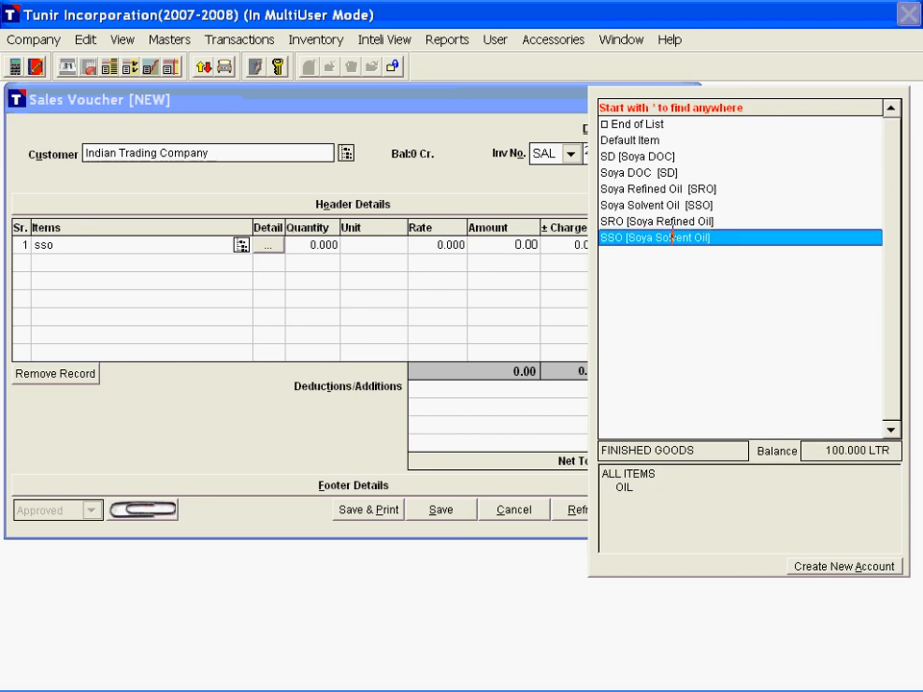
pyautogui.doubleClick(671, 238)
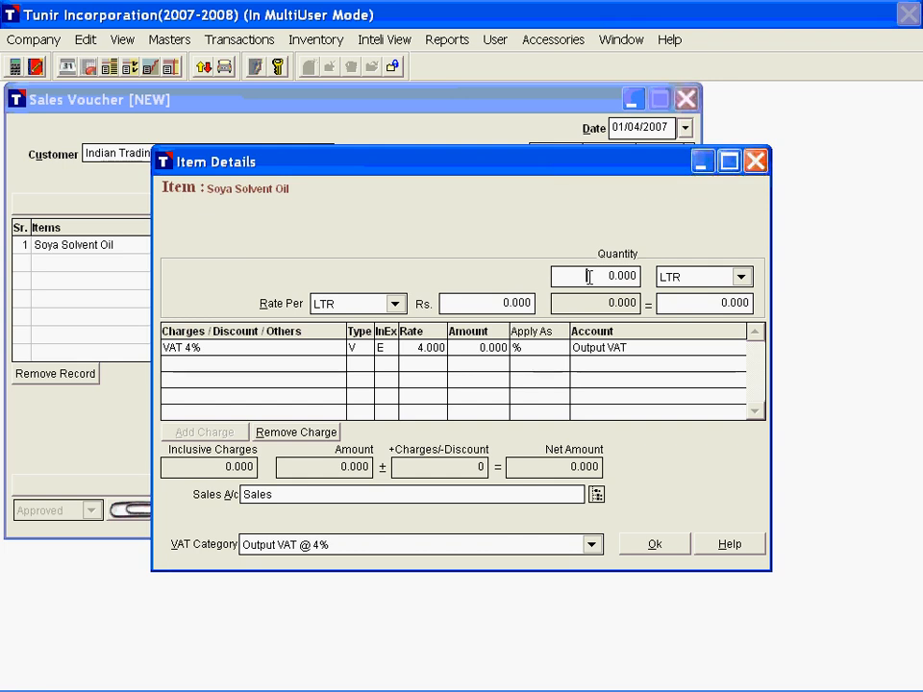
pyautogui.write('10')
pyautogui.press('Return')
pyautogui.press('Return')
pyautogui.write('50')
pyautogui.press('Return')
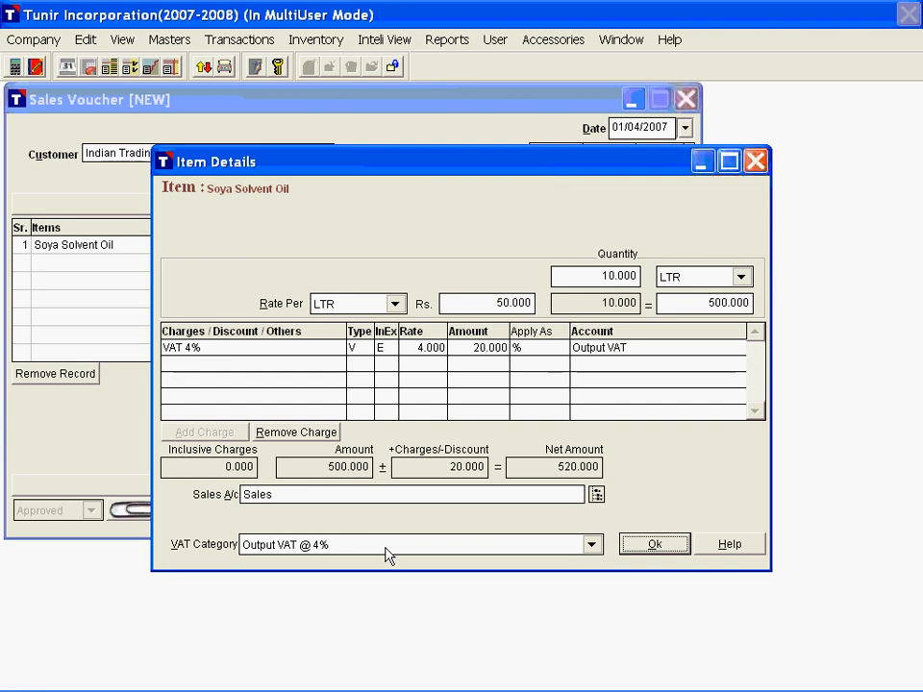
pyautogui.click(654, 546)
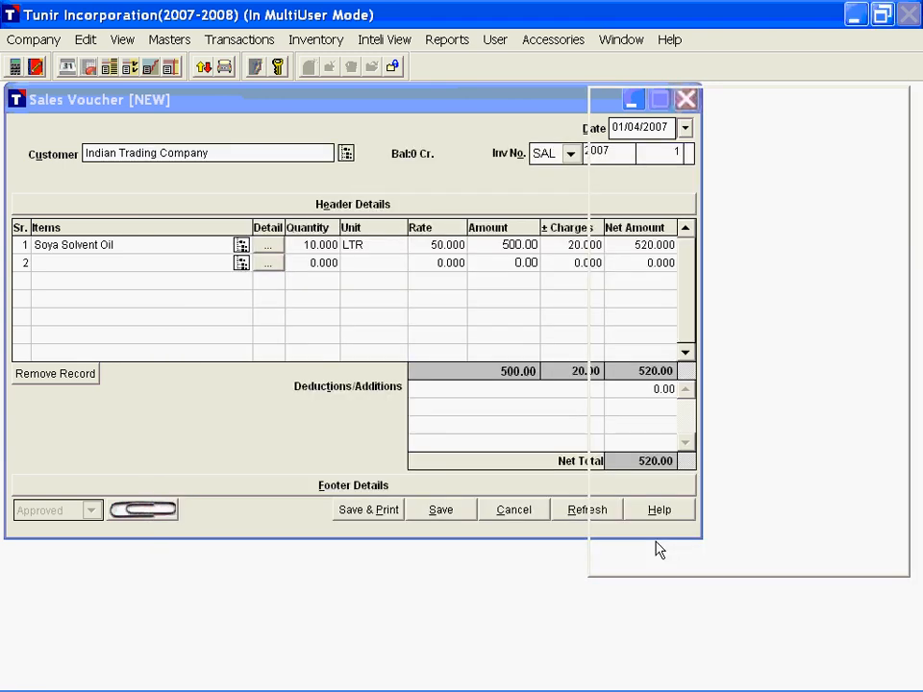
# Step: Add Soya Refined Oil as the second sales item, with 15 LTR at Rs. 60 per LTR, and end item entry
pyautogui.write('sro')
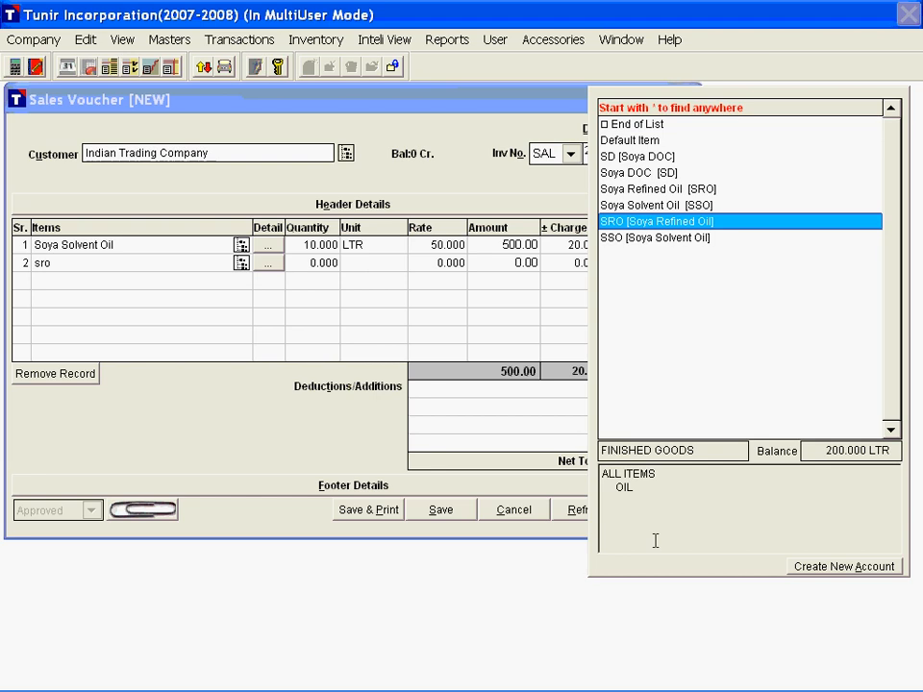
pyautogui.press('Return')
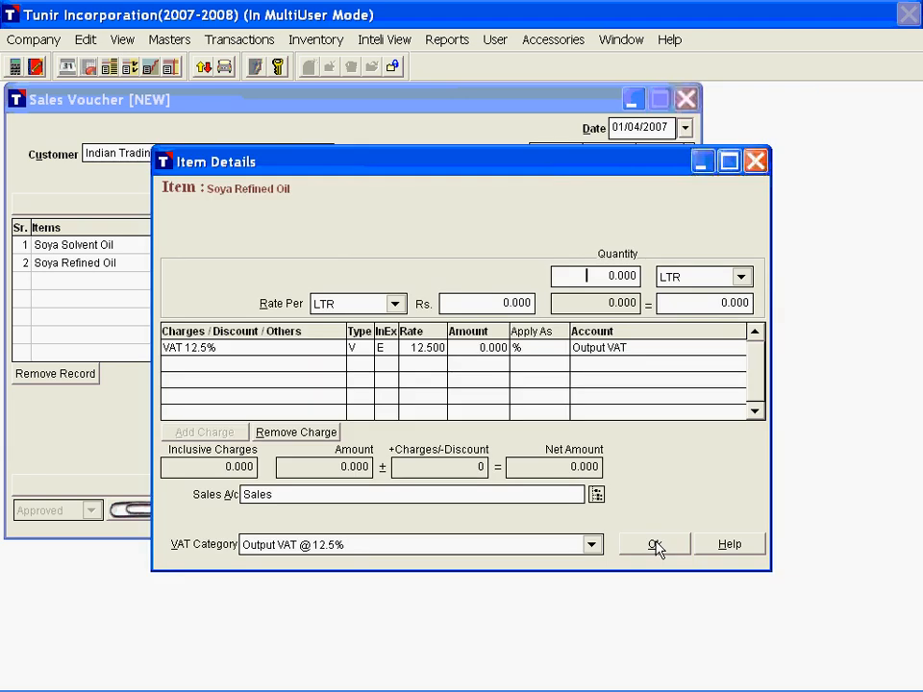
pyautogui.write('15')
pyautogui.press('Return')
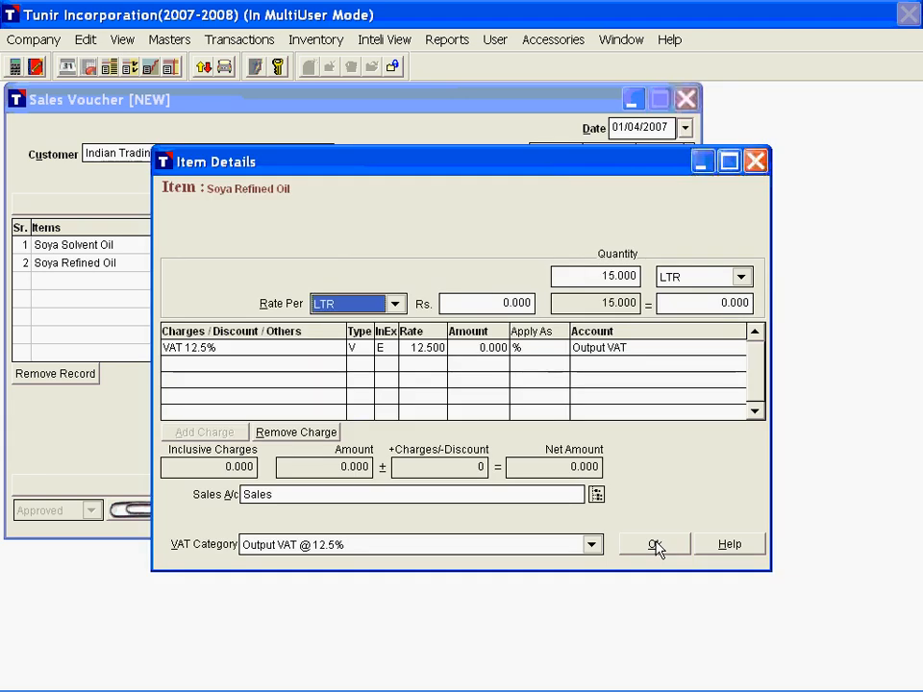
pyautogui.press('Return')
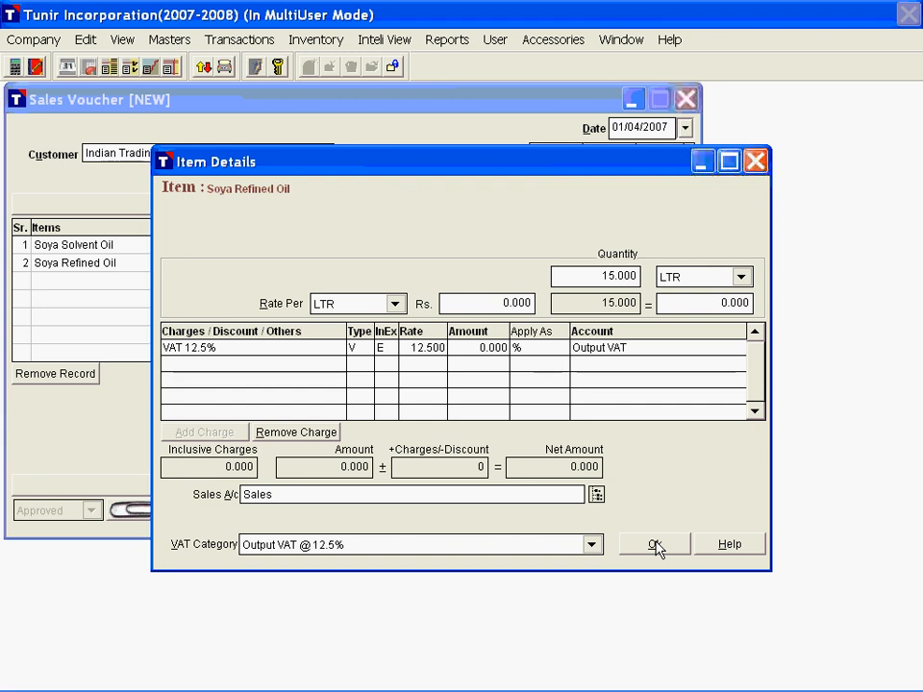
pyautogui.write('60')
pyautogui.press('Return')
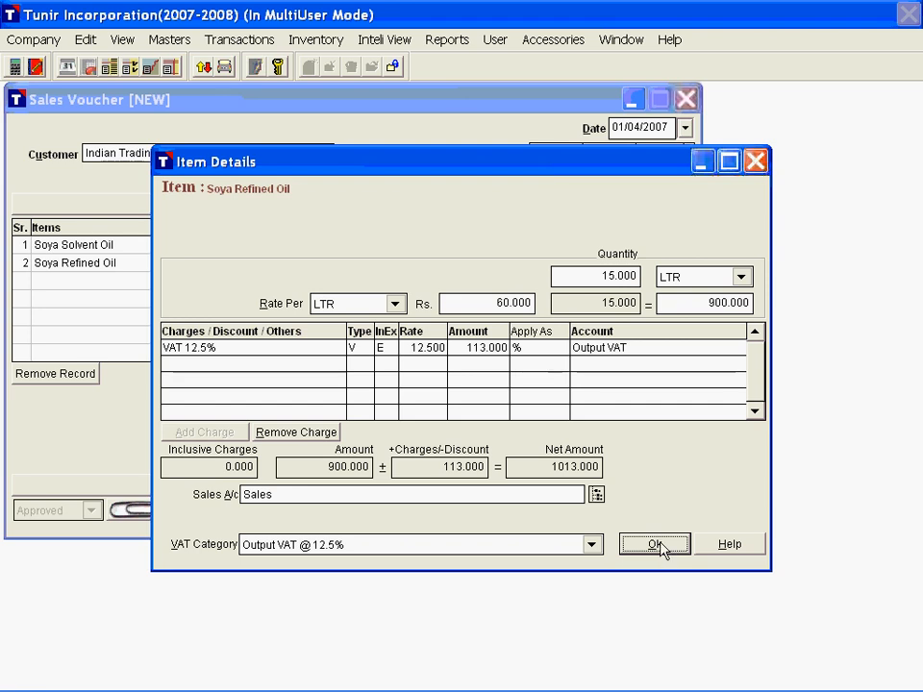
pyautogui.click(660, 544)
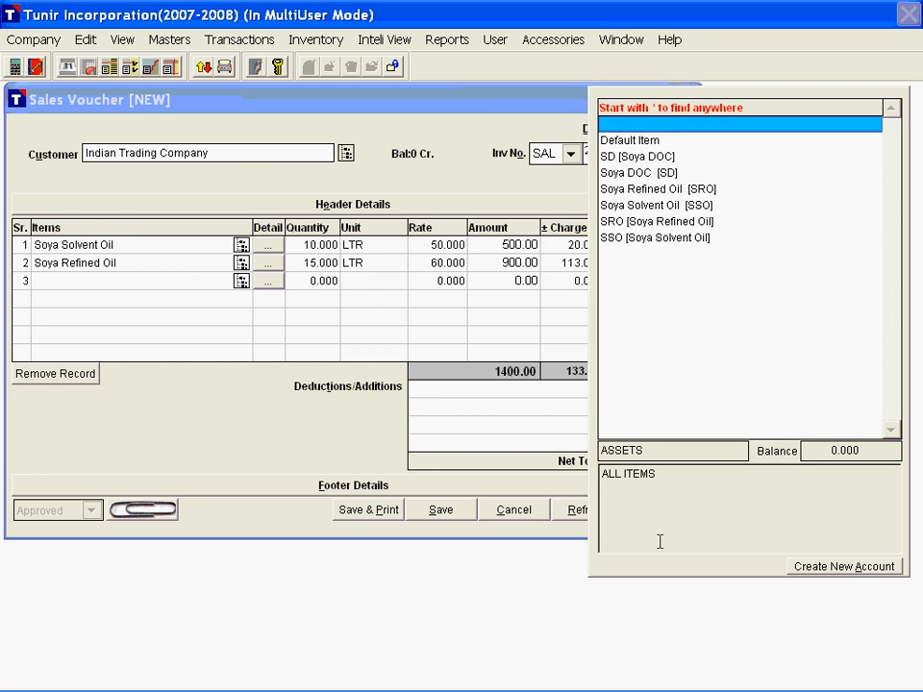
pyautogui.press('Escape')
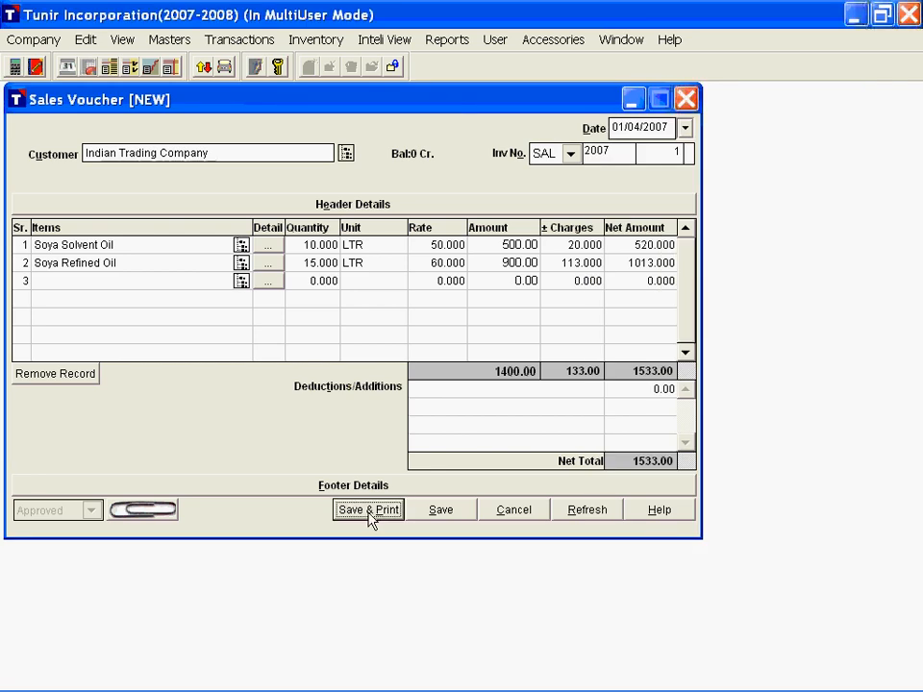
# Step: Save the sales voucher for printing after a look at its attachments window
pyautogui.click(145, 513)
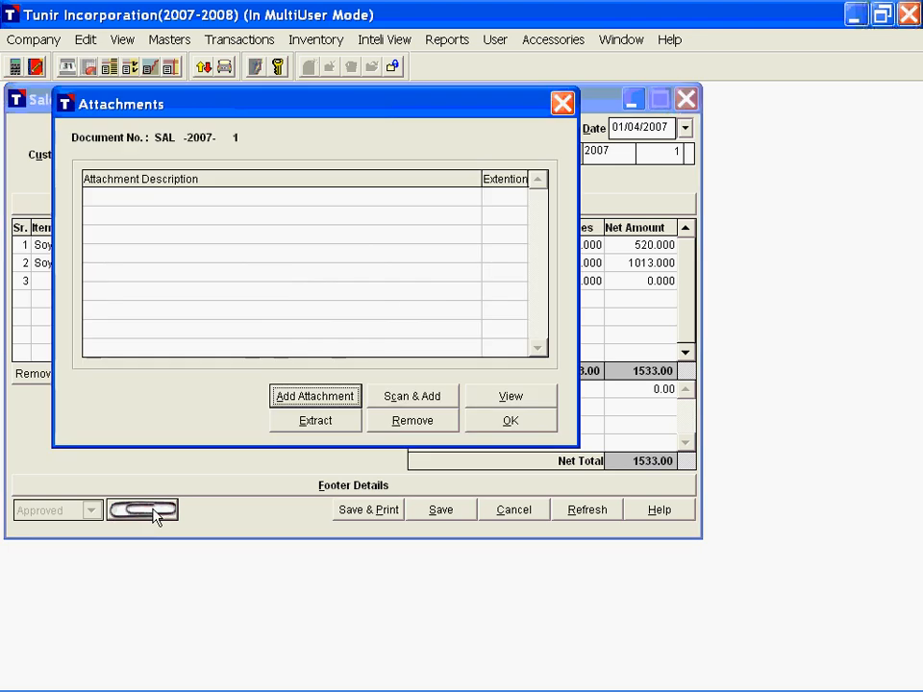
pyautogui.click(510, 420)
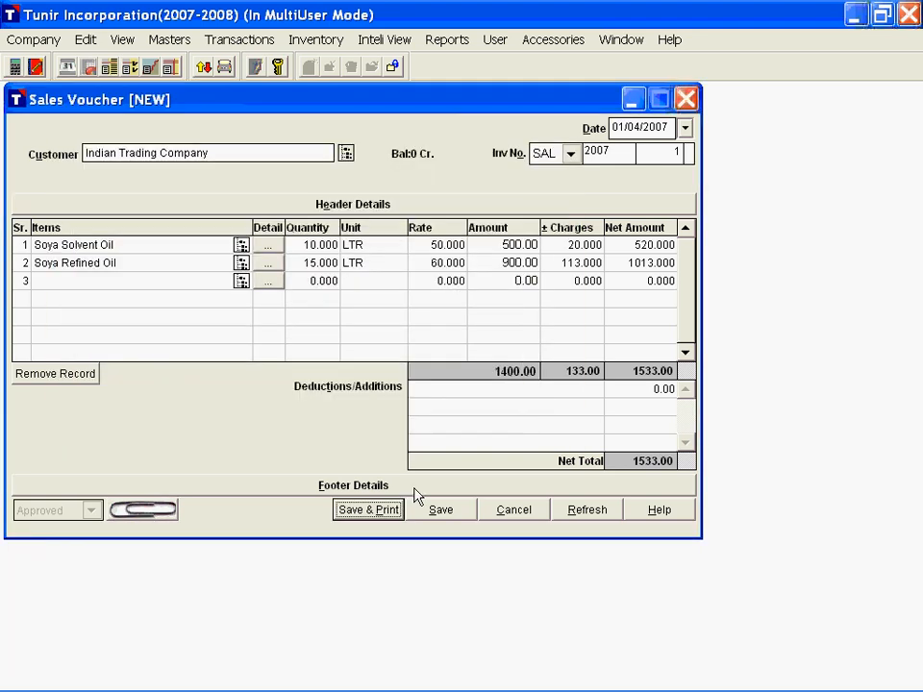
pyautogui.click(368, 511)
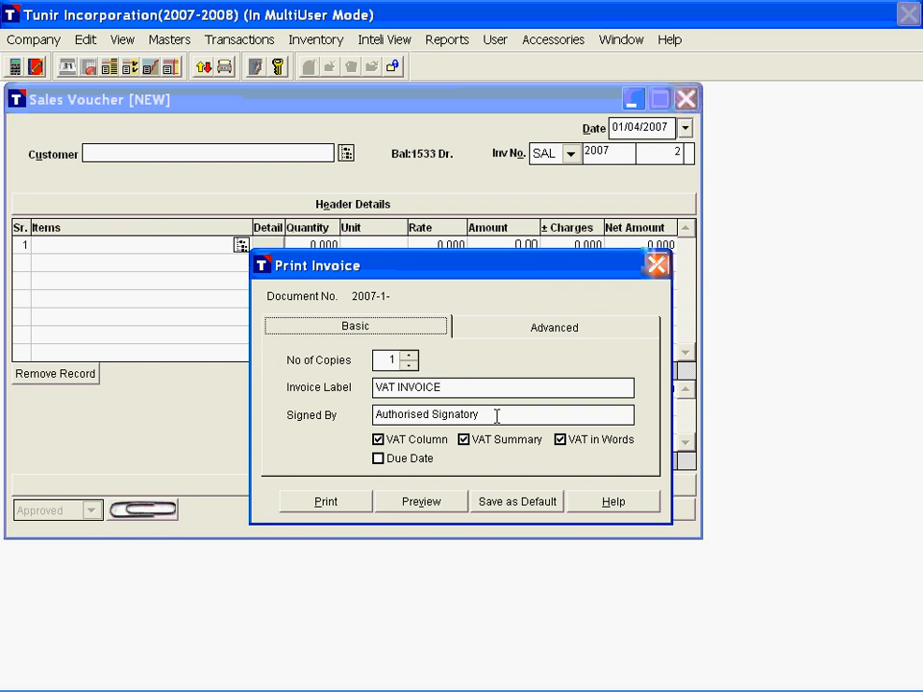
# Step: Set the invoice's signatory to Accountant in the print options, keeping the VAT INVOICE label
pyautogui.moveTo(457, 388); pyautogui.dragTo(354, 386)
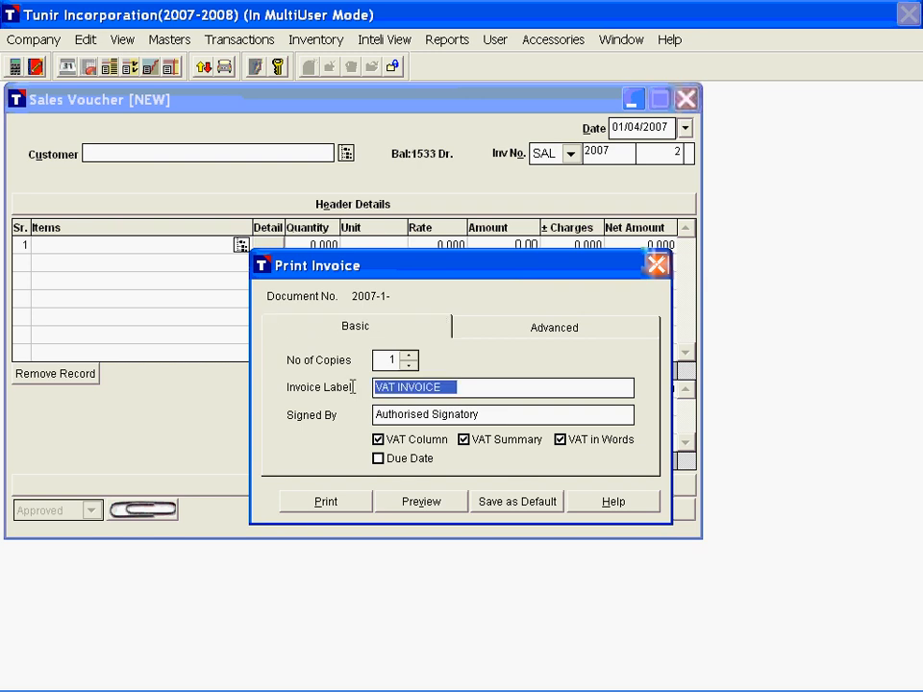
pyautogui.moveTo(492, 415); pyautogui.dragTo(373, 416)
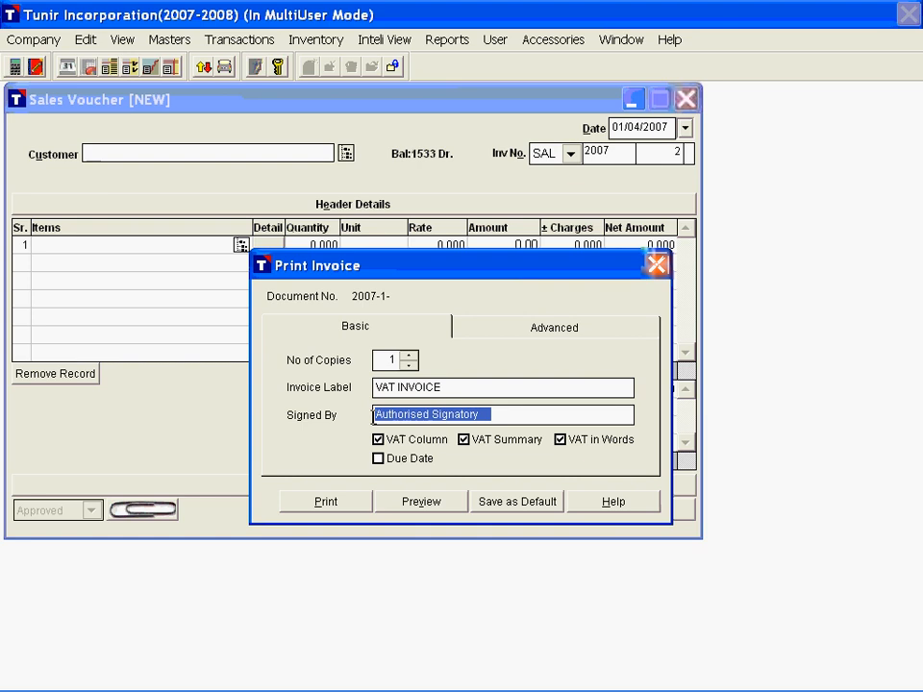
pyautogui.write('A')
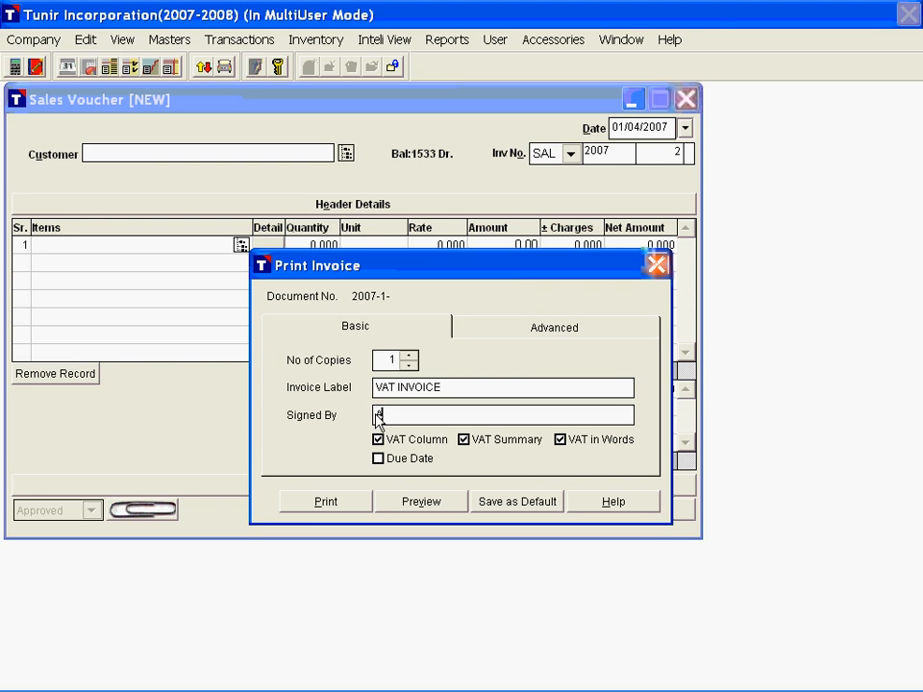
pyautogui.write('ccountant')
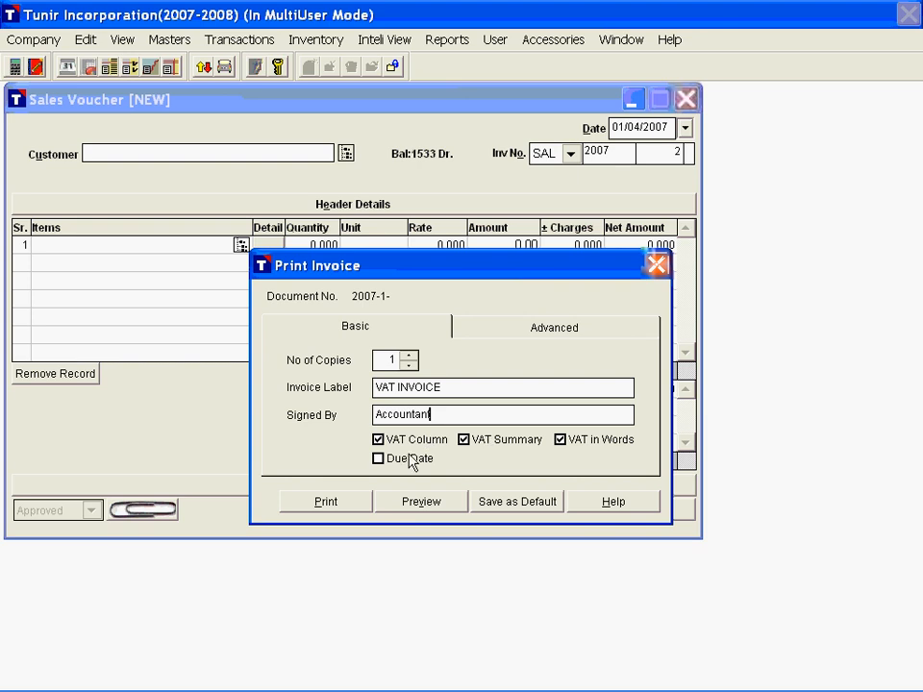
# Step: Examine the declaration, header and footer texts in the advanced invoice print options
pyautogui.click(554, 331)
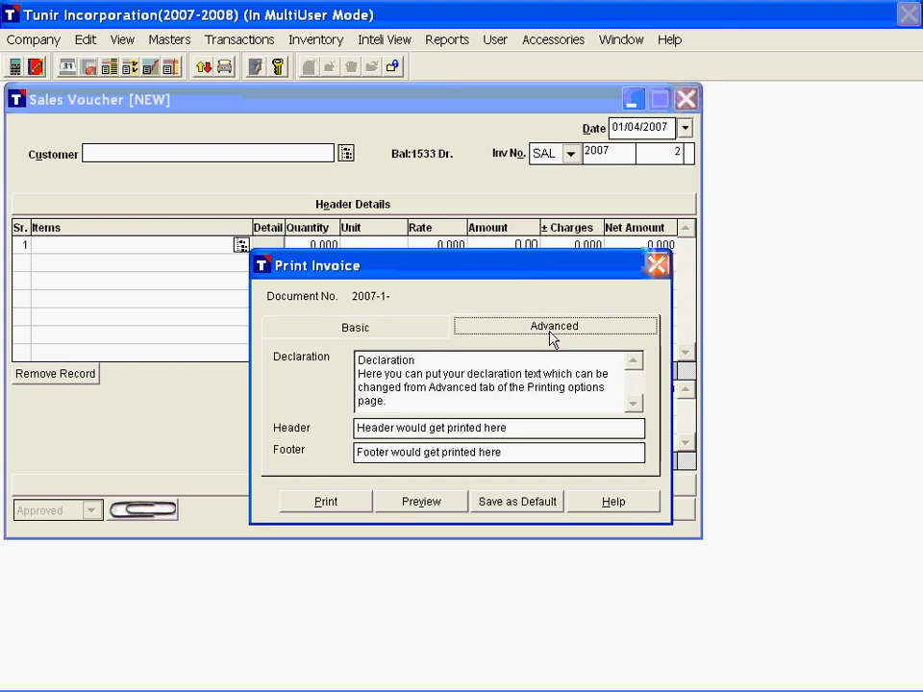
pyautogui.moveTo(441, 403); pyautogui.dragTo(358, 356)
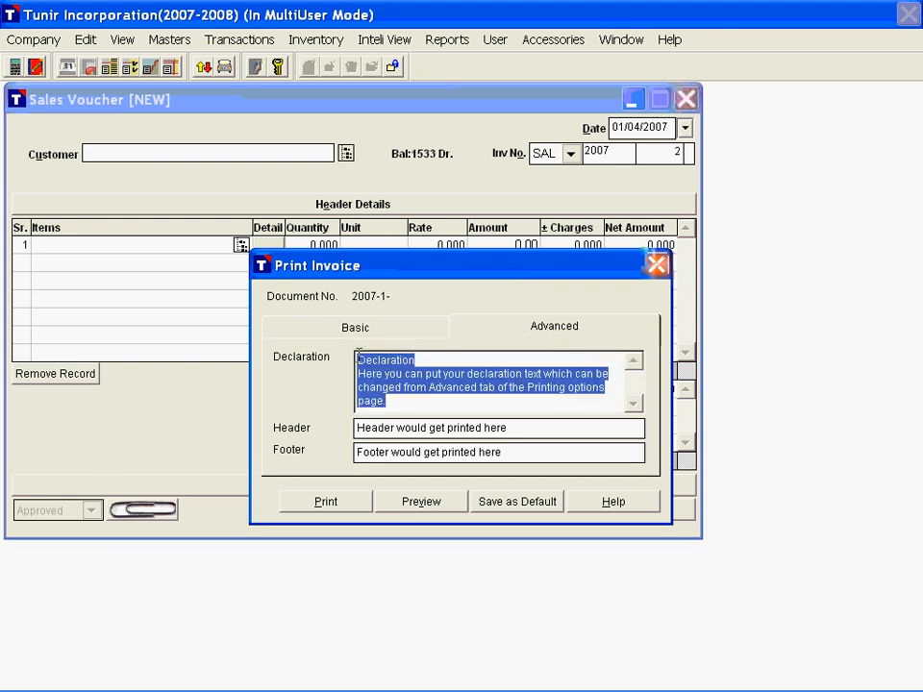
pyautogui.click(409, 388)
pyautogui.moveTo(520, 428); pyautogui.dragTo(382, 430)
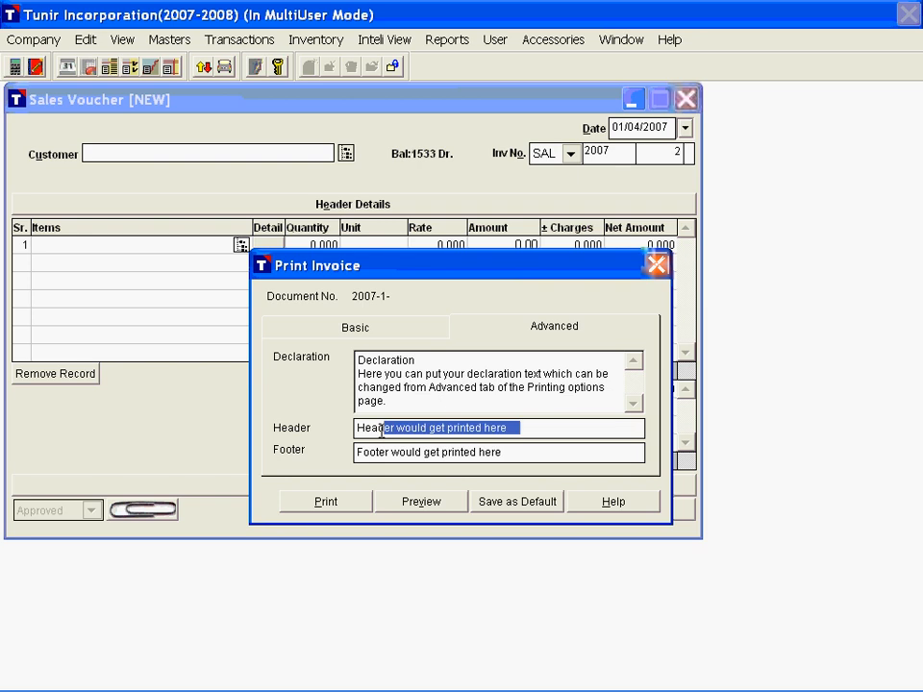
pyautogui.moveTo(382, 432); pyautogui.dragTo(356, 429)
pyautogui.moveTo(544, 452); pyautogui.dragTo(354, 455)
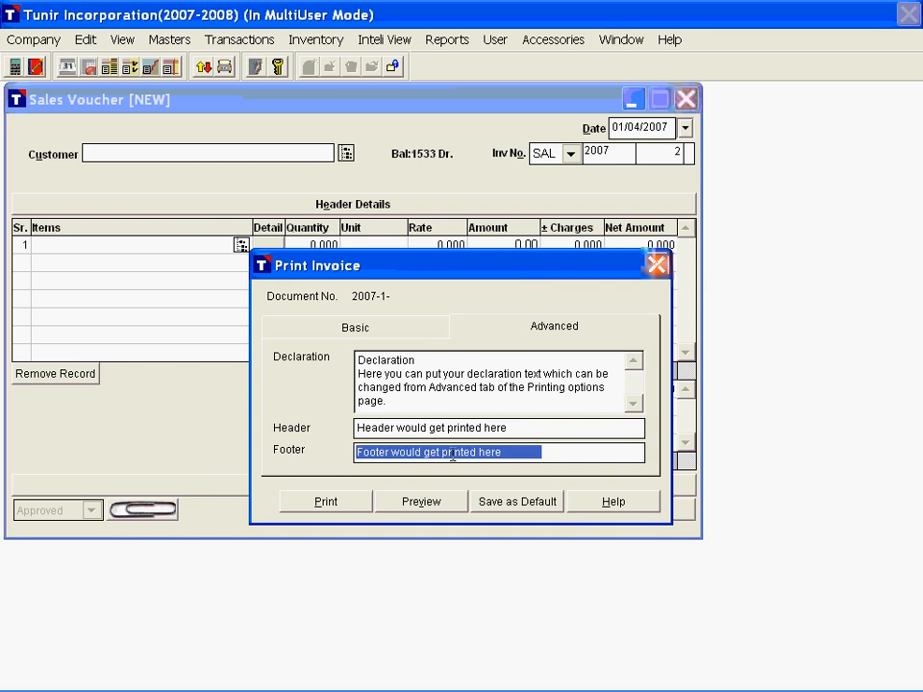
pyautogui.click(452, 455)
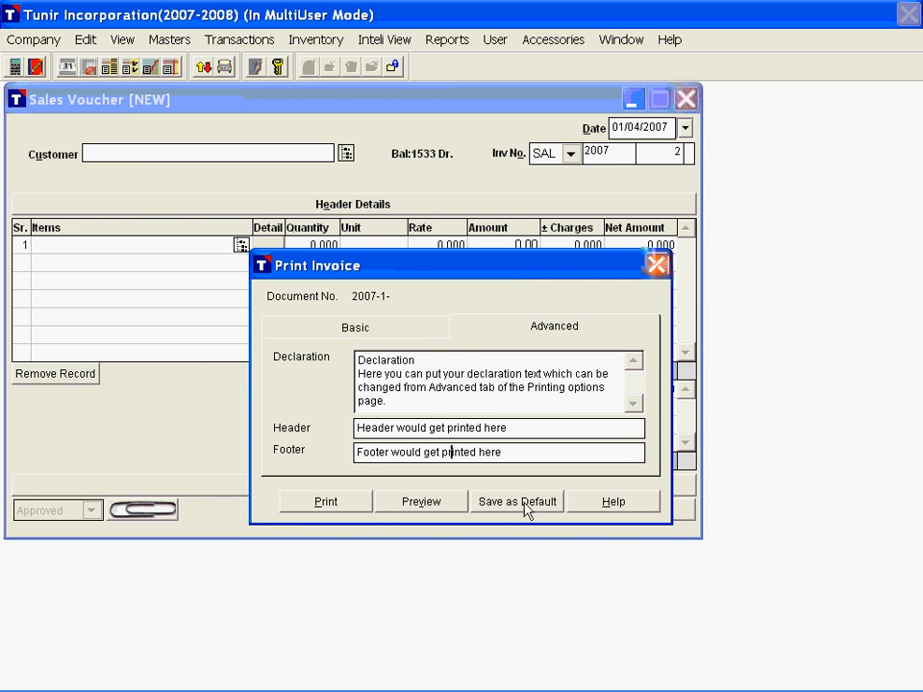
# Step: Preview the VAT invoice for Indian Trading Company in a maximized window and review its contents
pyautogui.click(361, 328)
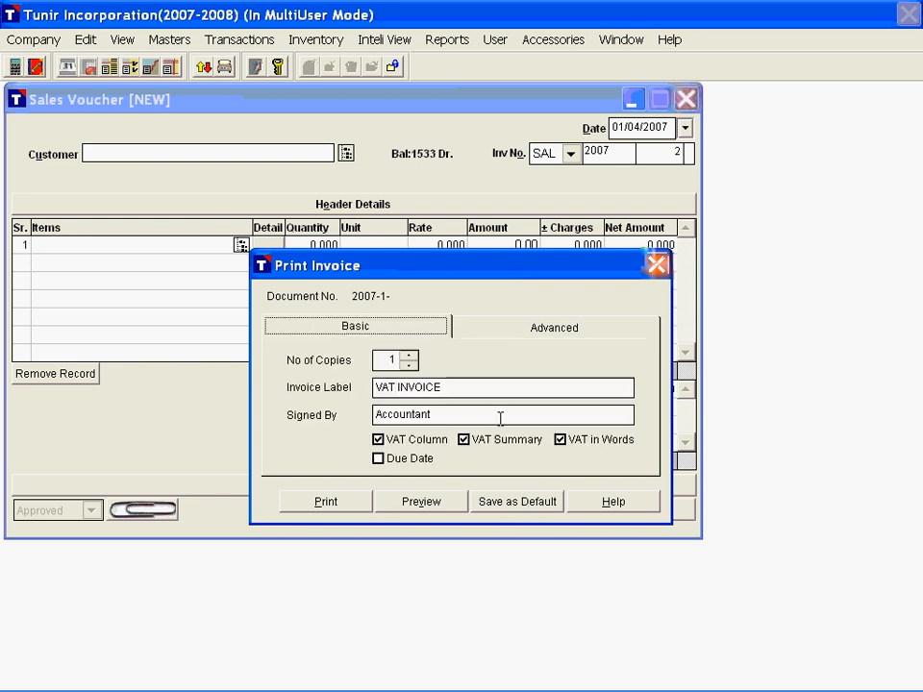
pyautogui.click(438, 511)
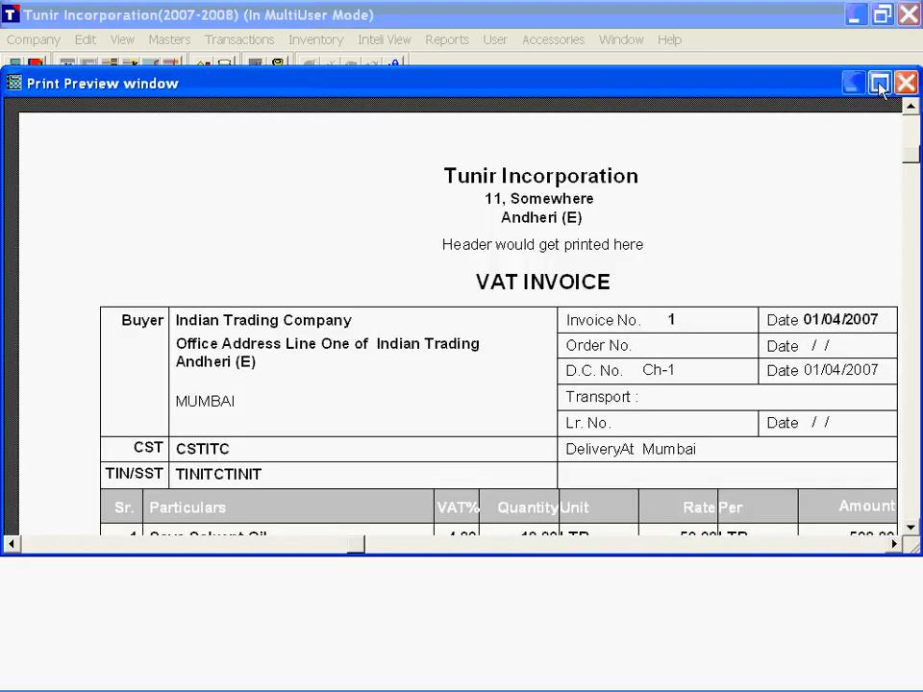
pyautogui.click(880, 84)
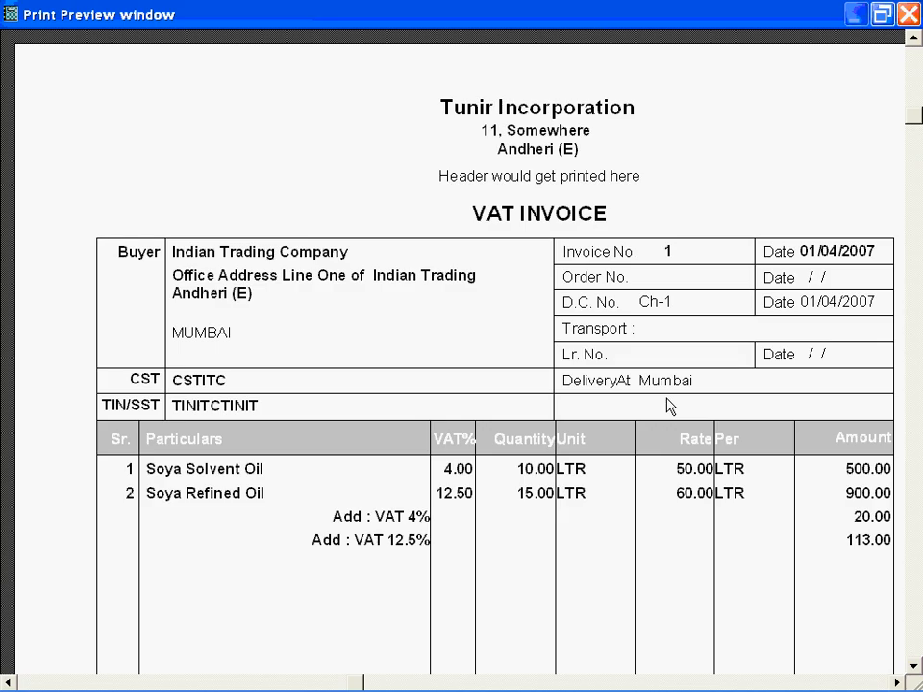
pyautogui.scroll(-1, 670, 405)
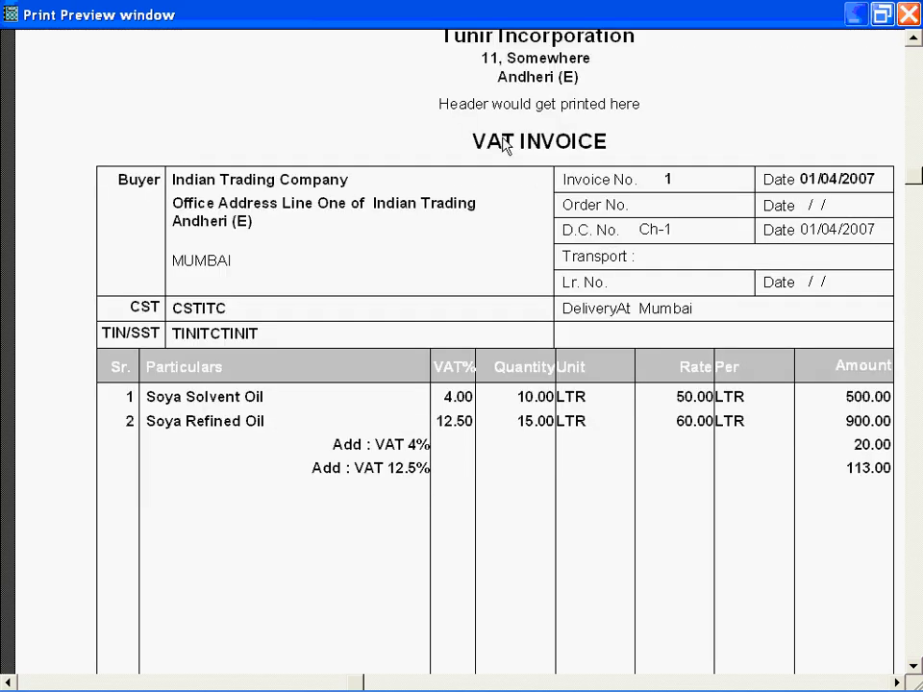
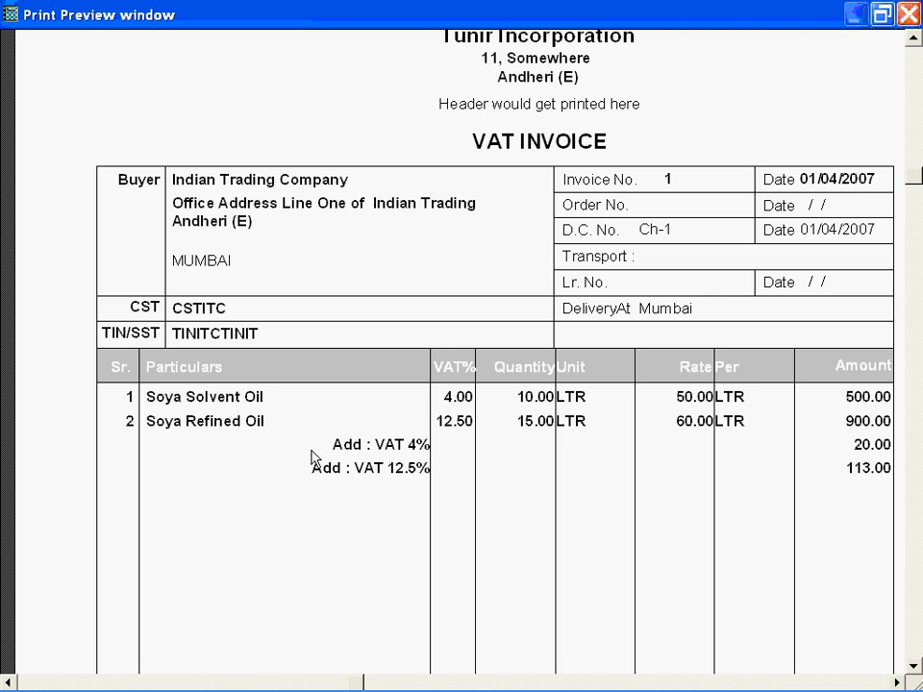
# Step: Examine the VAT invoice's item lines, VAT summary, amounts in words, declaration and footer, and close the print preview
pyautogui.scroll(-1, 393, 462)
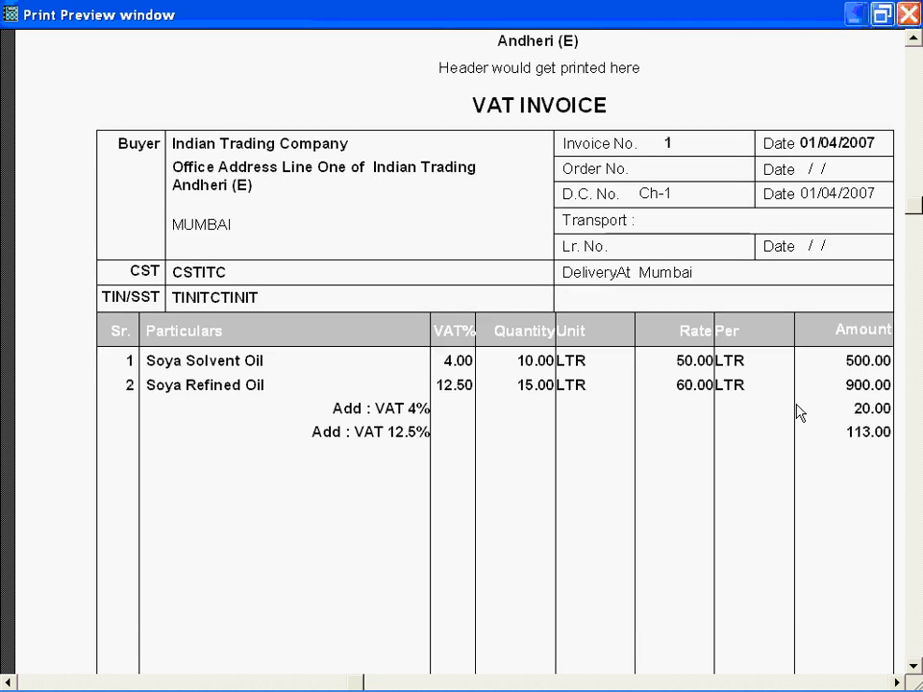
pyautogui.scroll(-4, 703, 514)
pyautogui.scroll(-5, 702, 515)
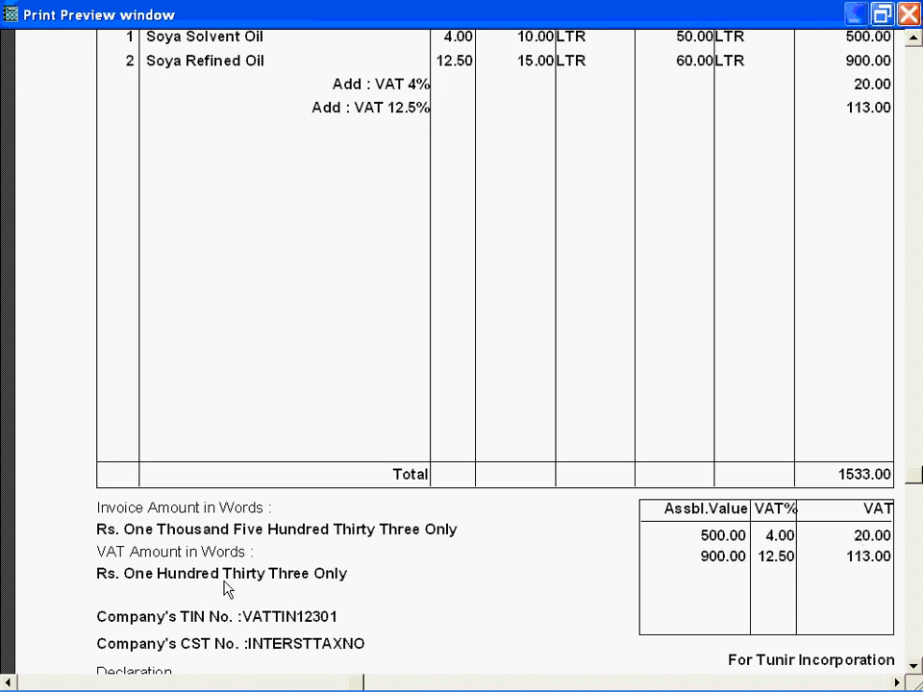
pyautogui.scroll(-3, 416, 590)
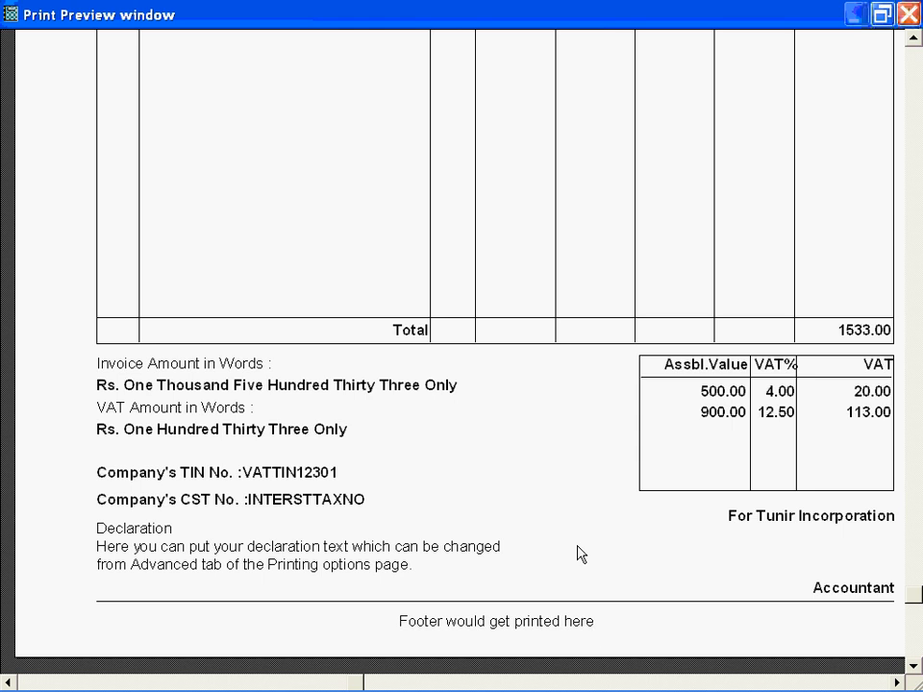
pyautogui.scroll(2, 544, 498)
pyautogui.scroll(15, 544, 498)
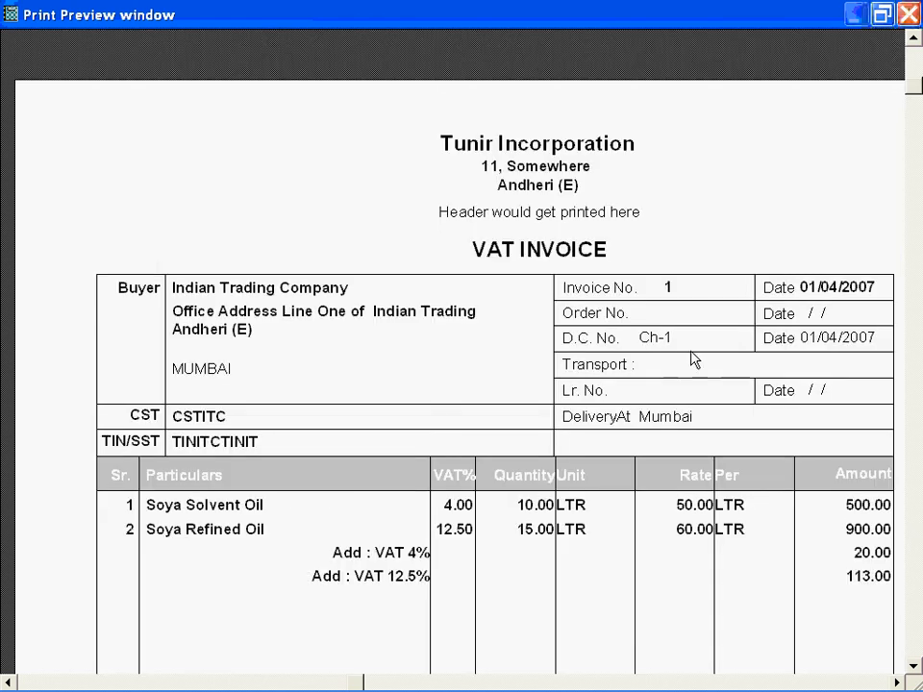
pyautogui.press('Escape')
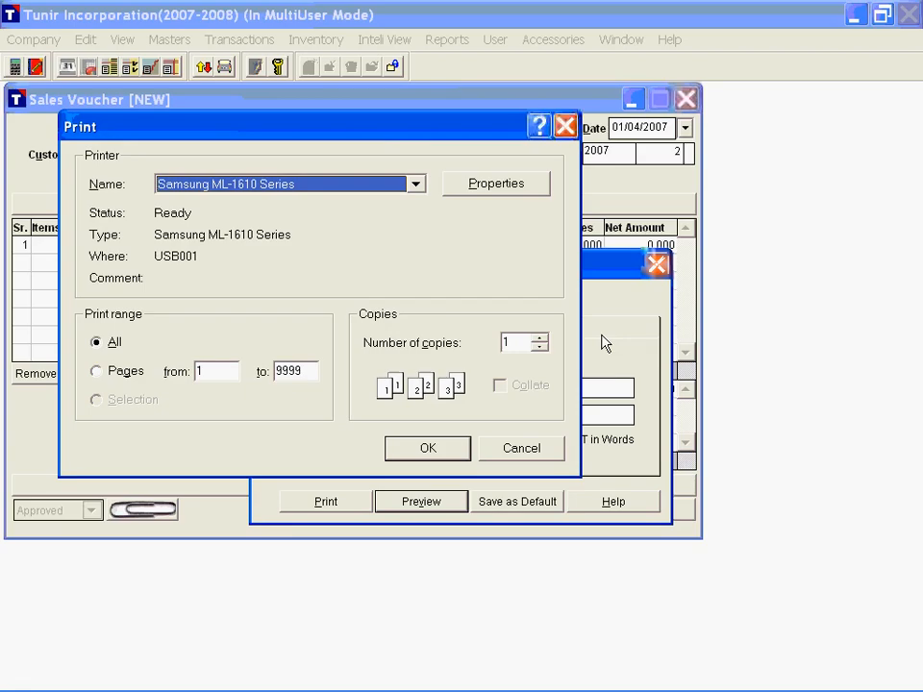
# Step: Select the hp psc 1310 series printer, look at its properties, and cancel printing the invoice
pyautogui.click(268, 191)
pyautogui.click(250, 214)
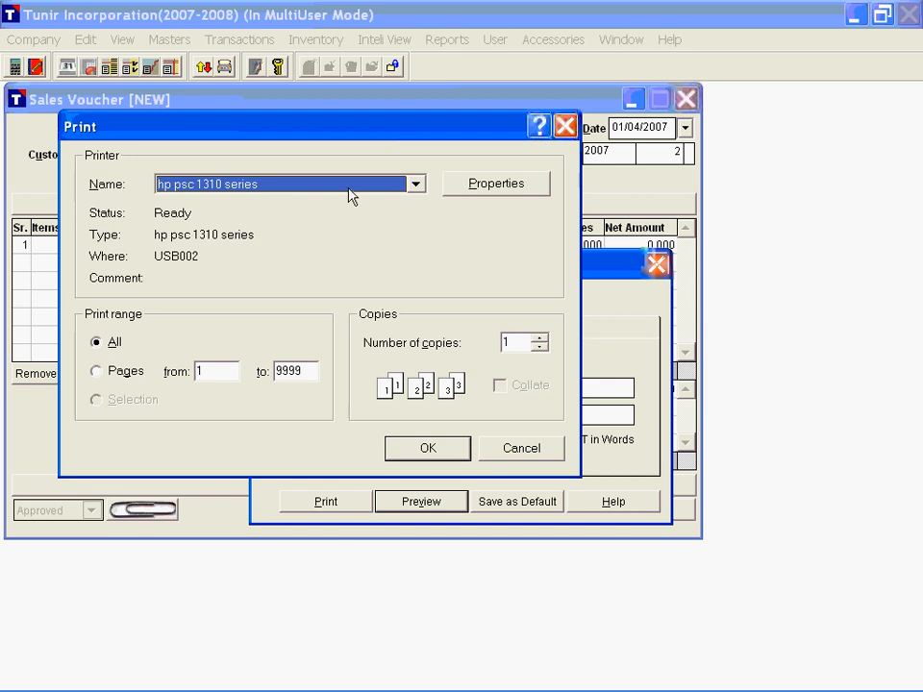
pyautogui.click(499, 191)
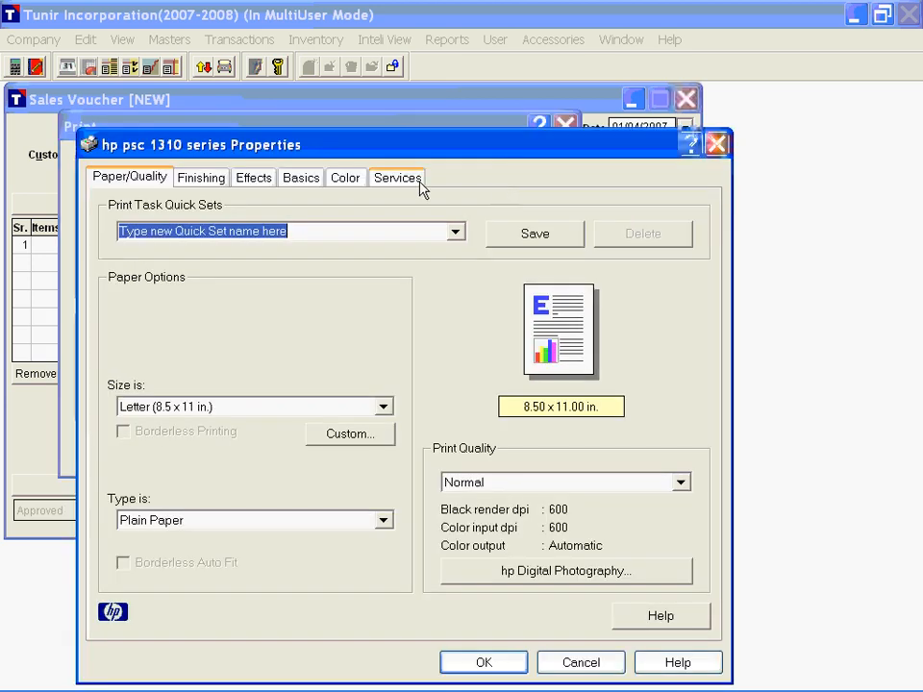
pyautogui.click(716, 144)
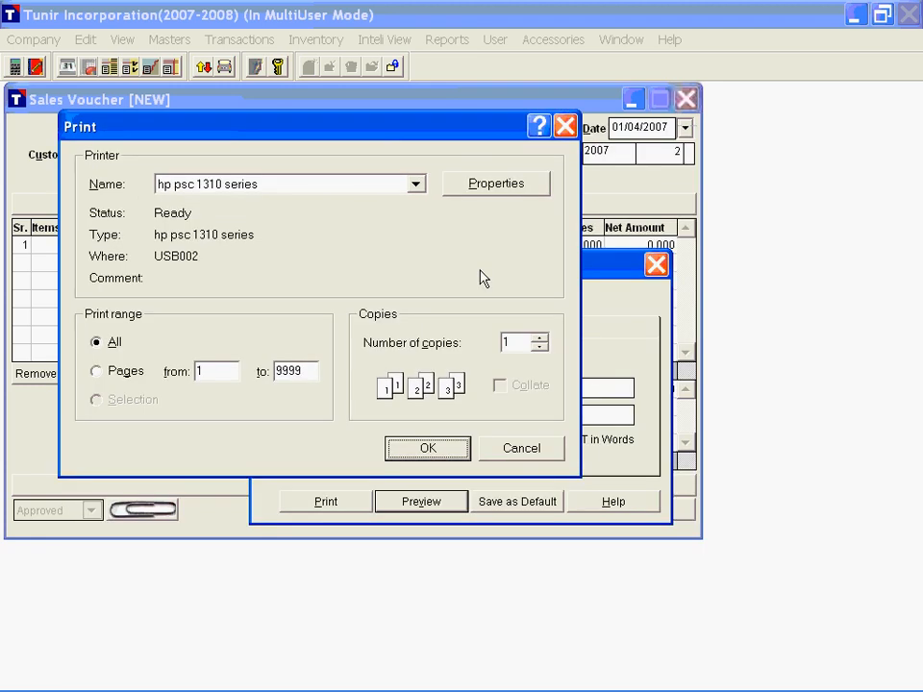
pyautogui.click(521, 448)
# Step: Save the invoice print options as default and close the new sales voucher without saving it
pyautogui.click(531, 512)
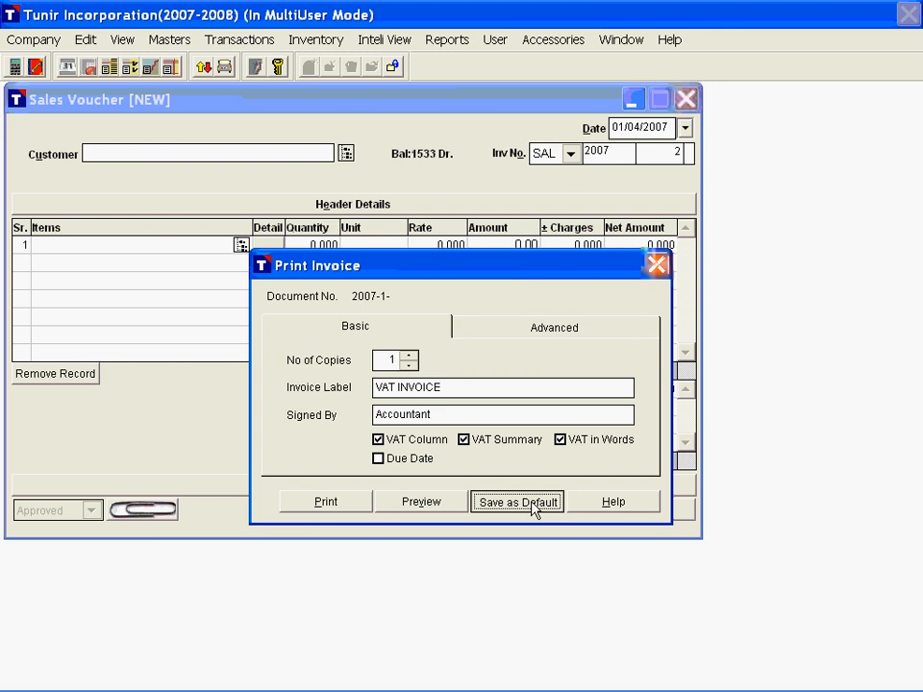
pyautogui.click(535, 509)
pyautogui.click(656, 267)
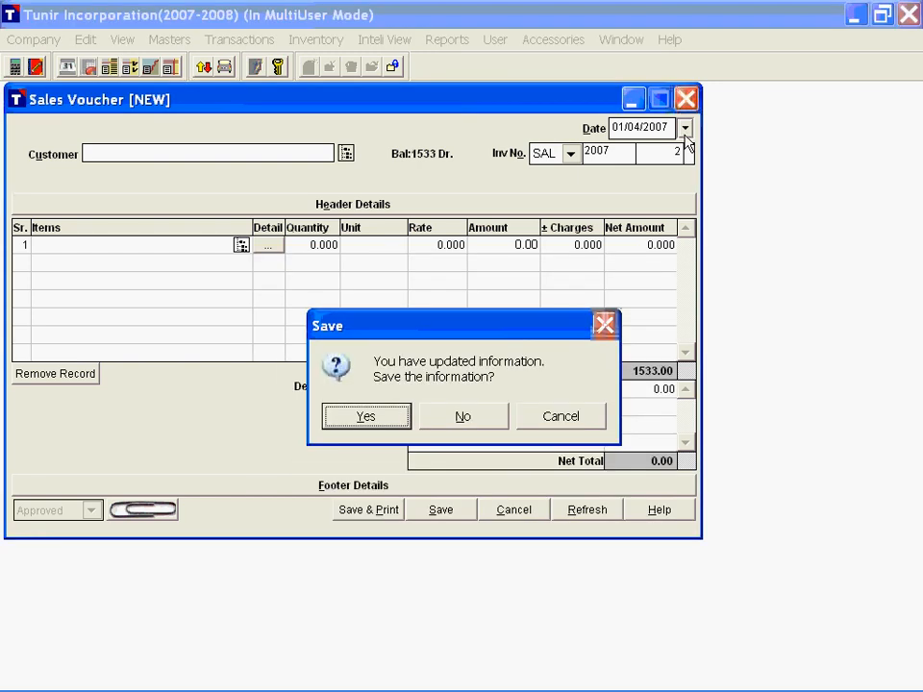
pyautogui.click(478, 420)
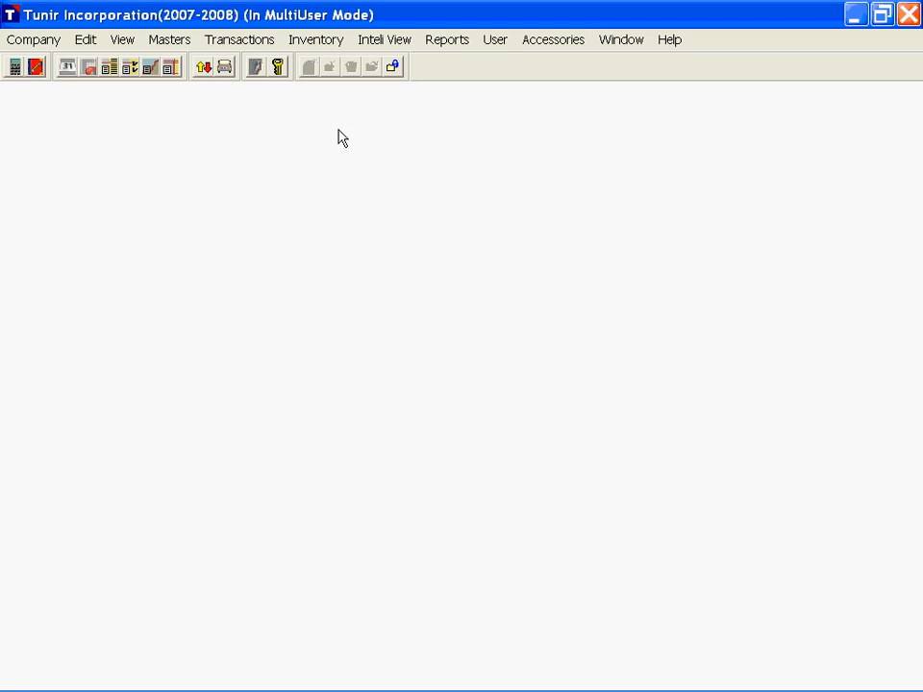
# Step: Open the VAT Computation report and examine the rate, assessable value and tax of the Output VAT @ 12.5% sales category
pyautogui.click(444, 43)
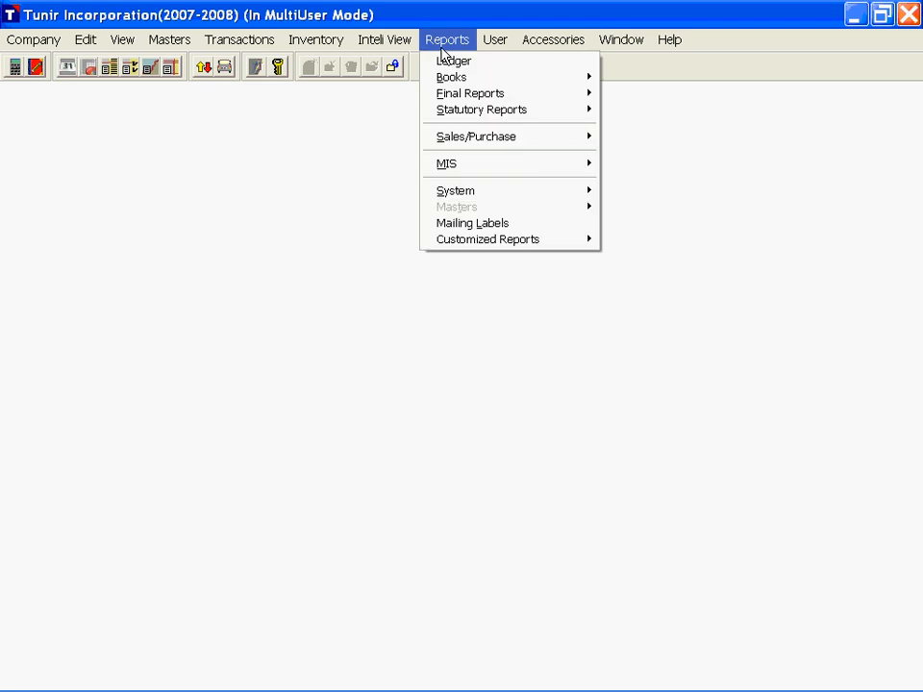
pyautogui.click(488, 113)
pyautogui.click(654, 136)
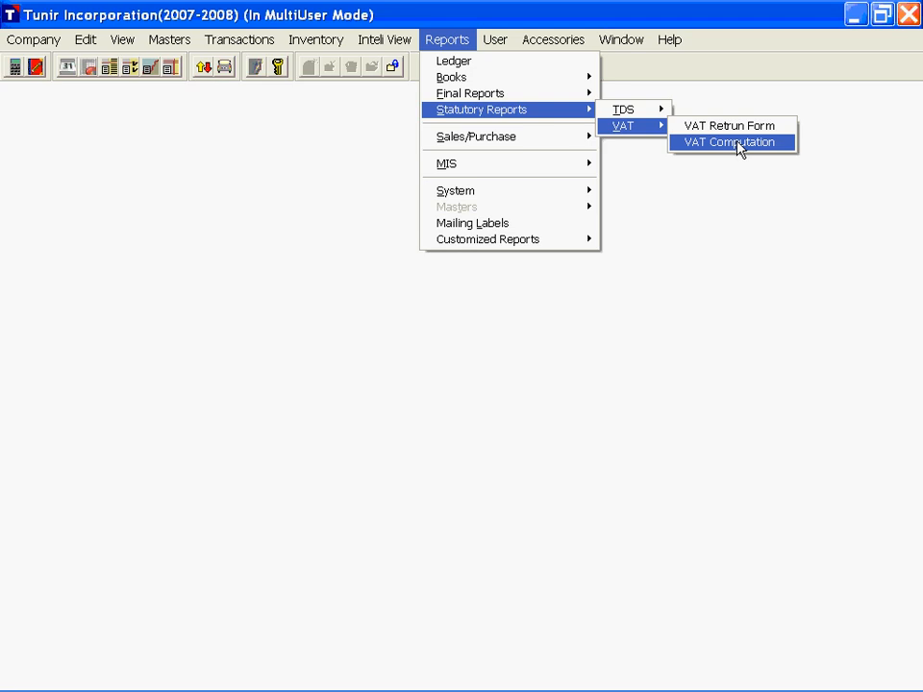
pyautogui.click(740, 144)
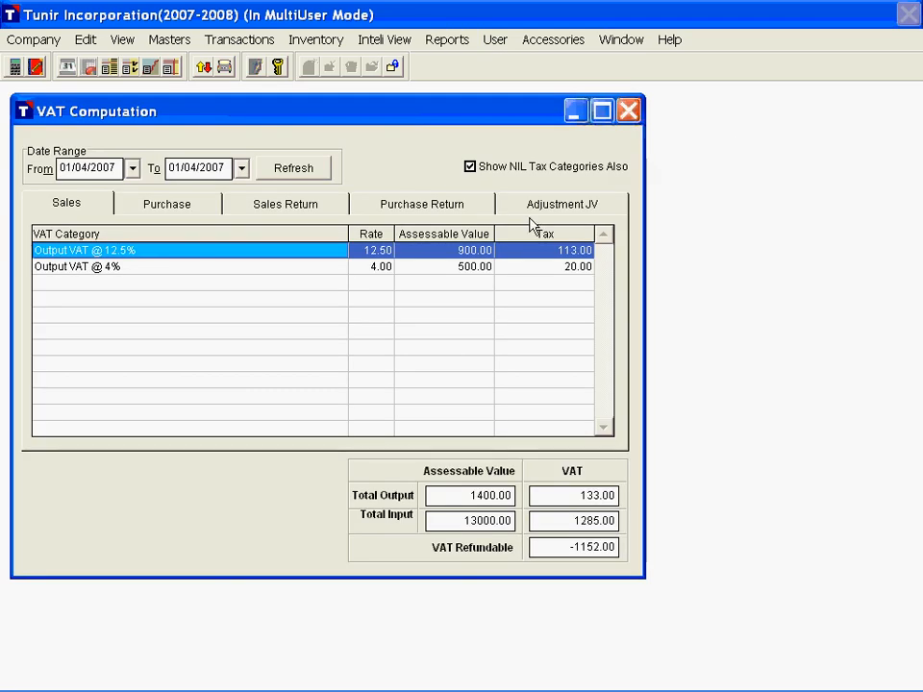
pyautogui.click(85, 214)
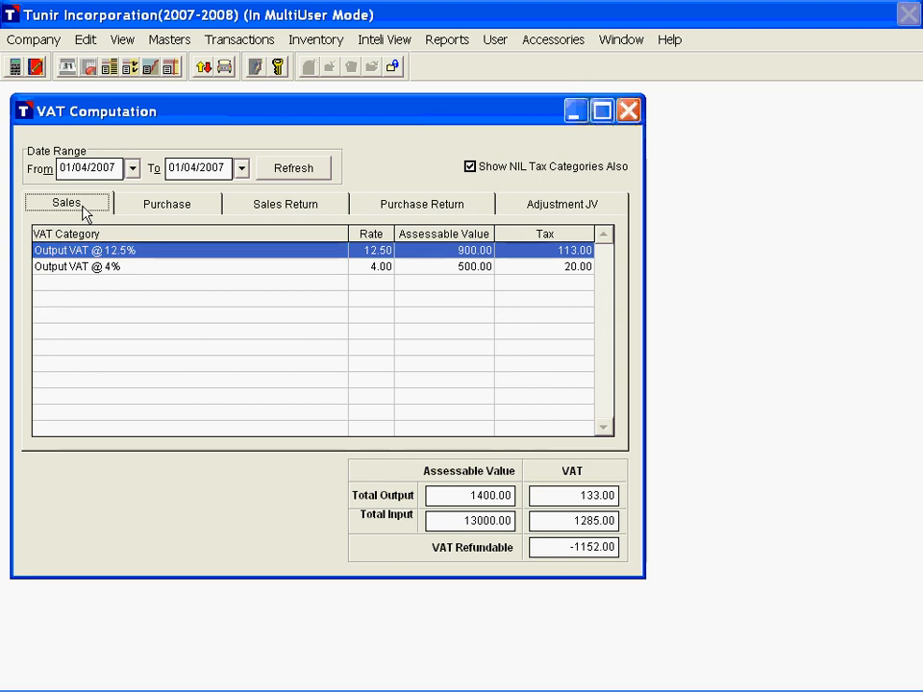
pyautogui.click(146, 252)
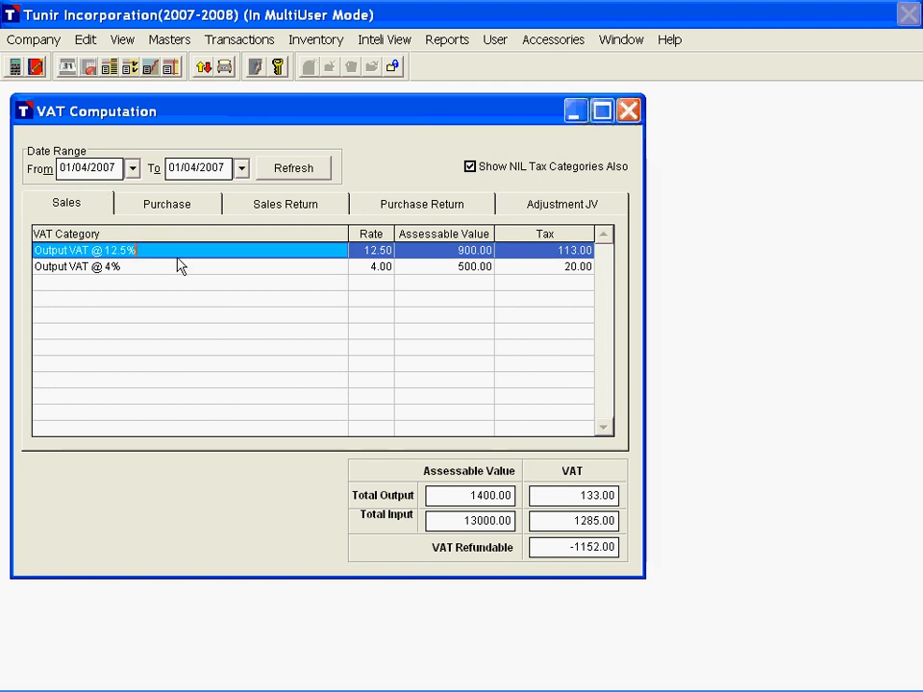
pyautogui.press('Tab')
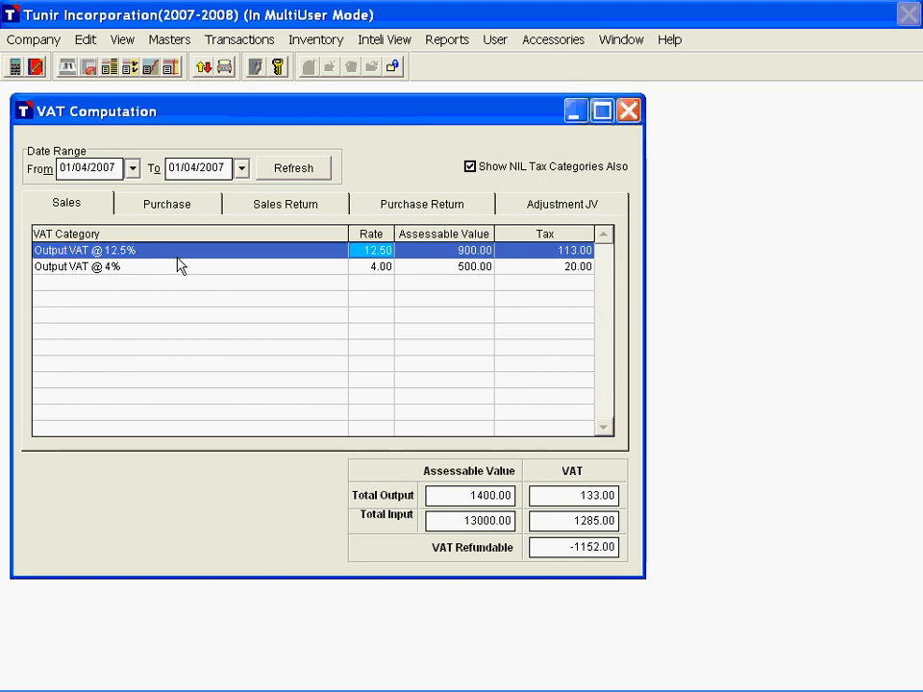
pyautogui.press('Tab')
pyautogui.press('Tab')
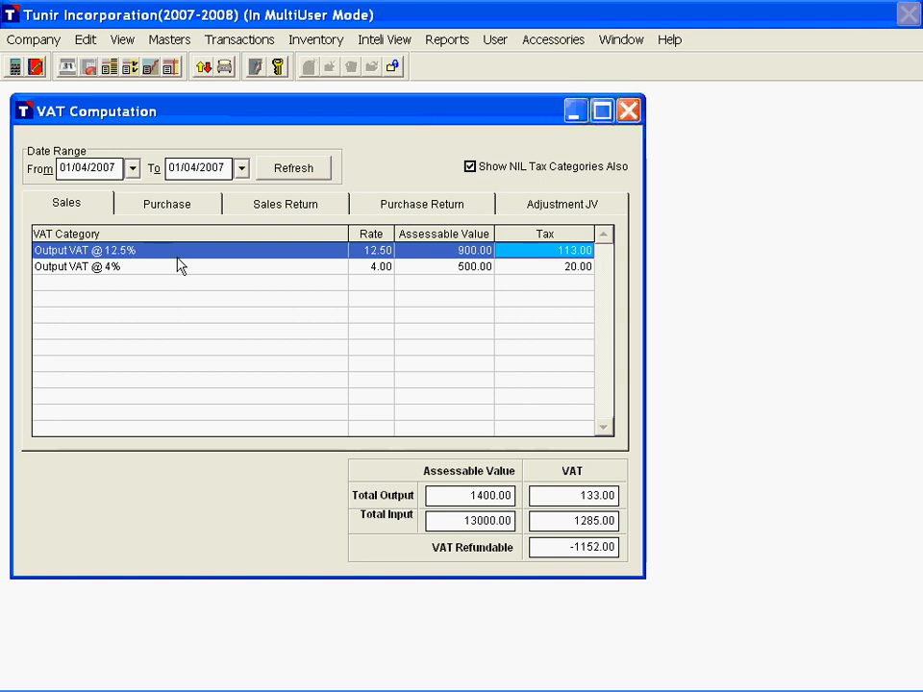
pyautogui.click(177, 257)
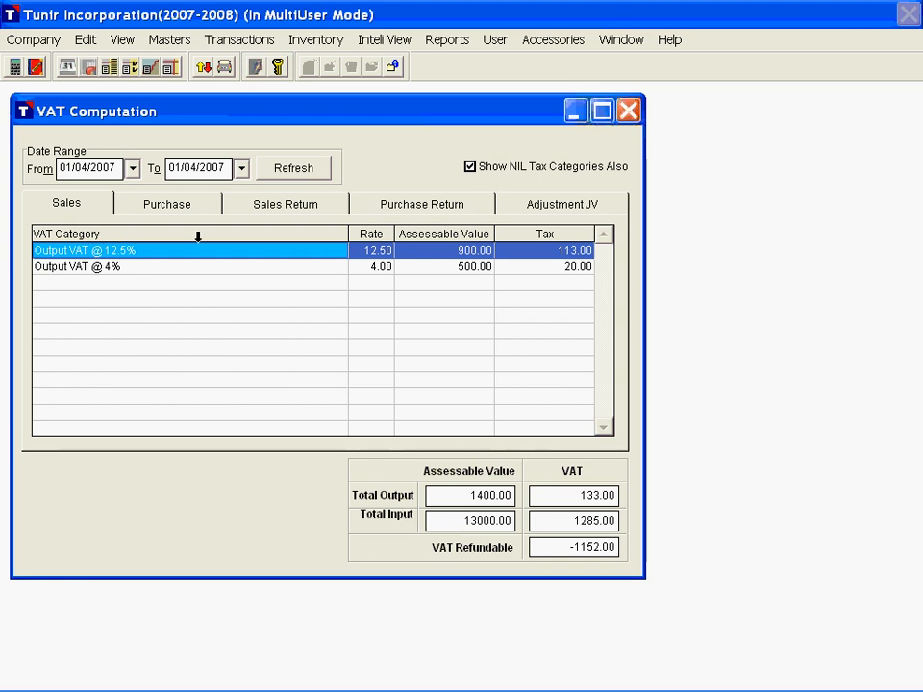
# Step: Review the VAT computation for purchases, sales returns, purchase returns and adjustment JVs
pyautogui.click(167, 204)
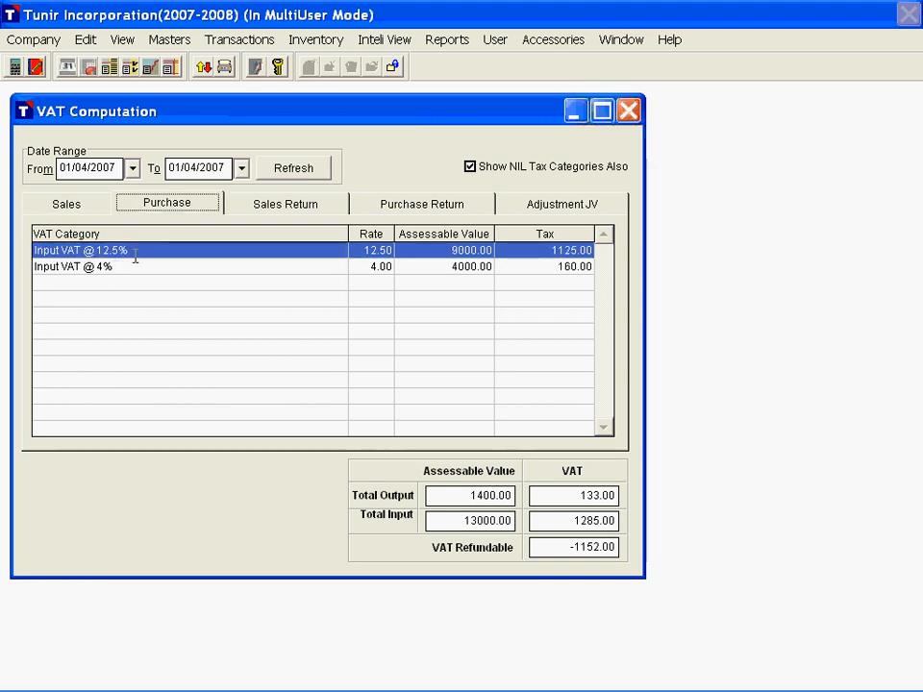
pyautogui.click(147, 250)
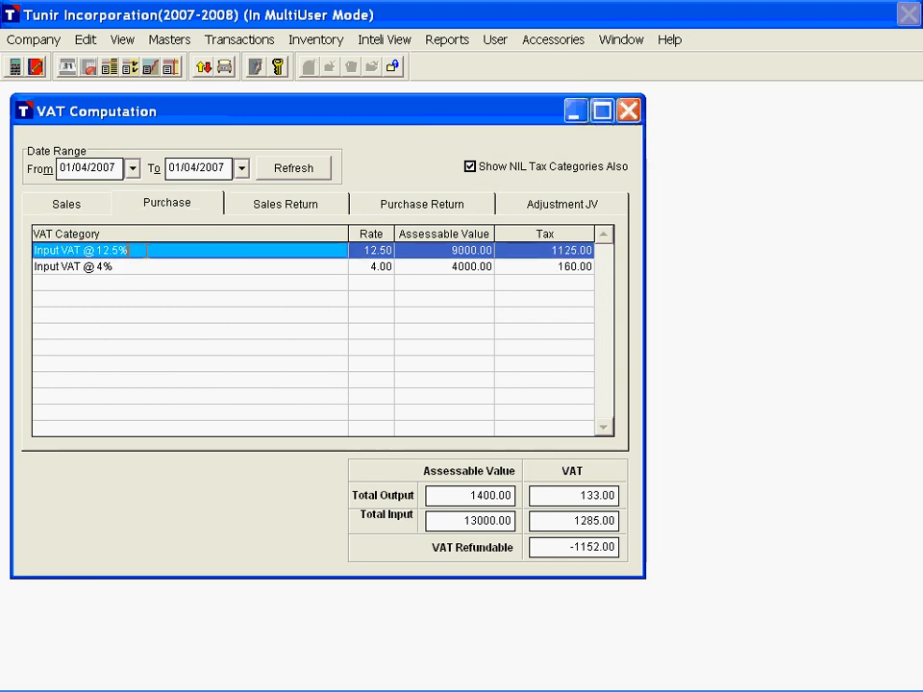
pyautogui.press('Down')
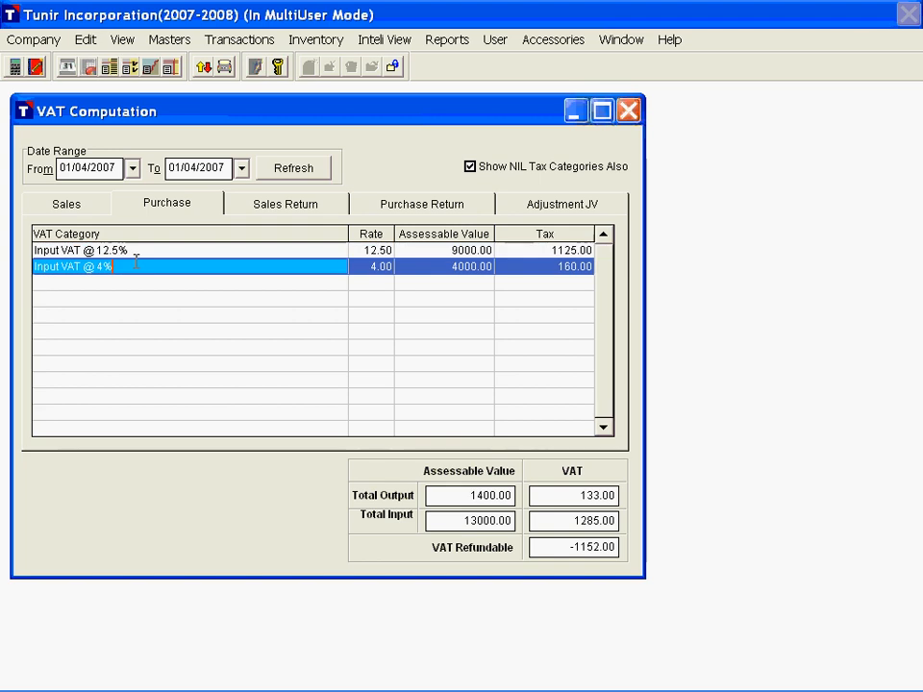
pyautogui.click(266, 214)
pyautogui.click(408, 213)
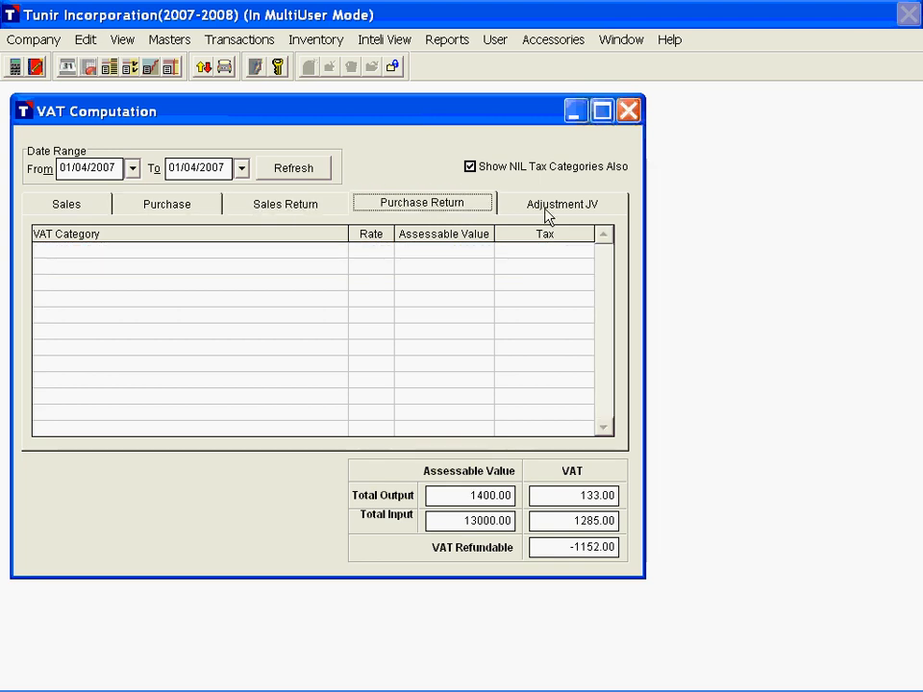
pyautogui.click(550, 211)
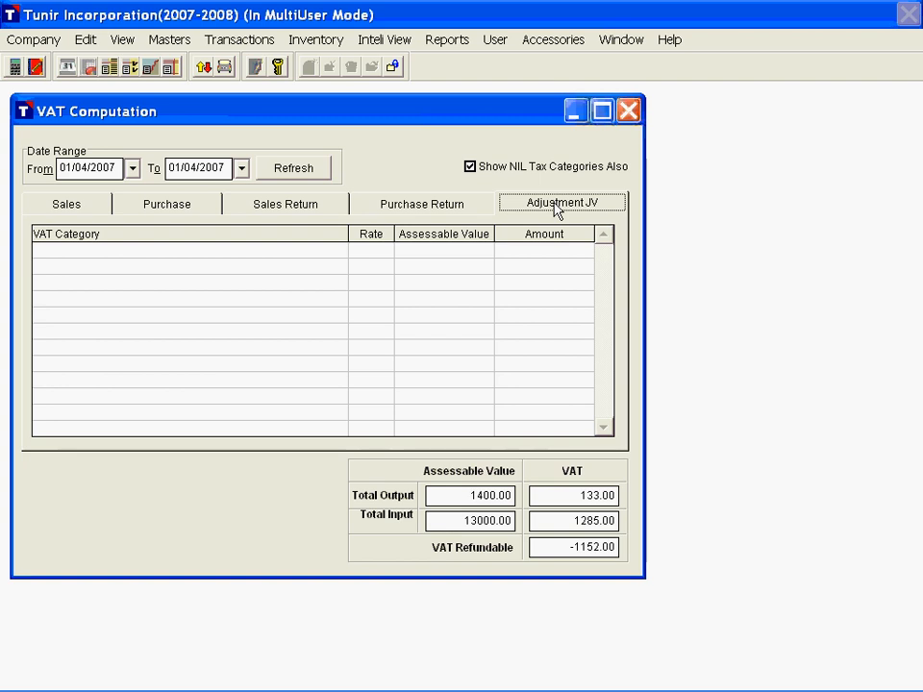
pyautogui.press('Right')
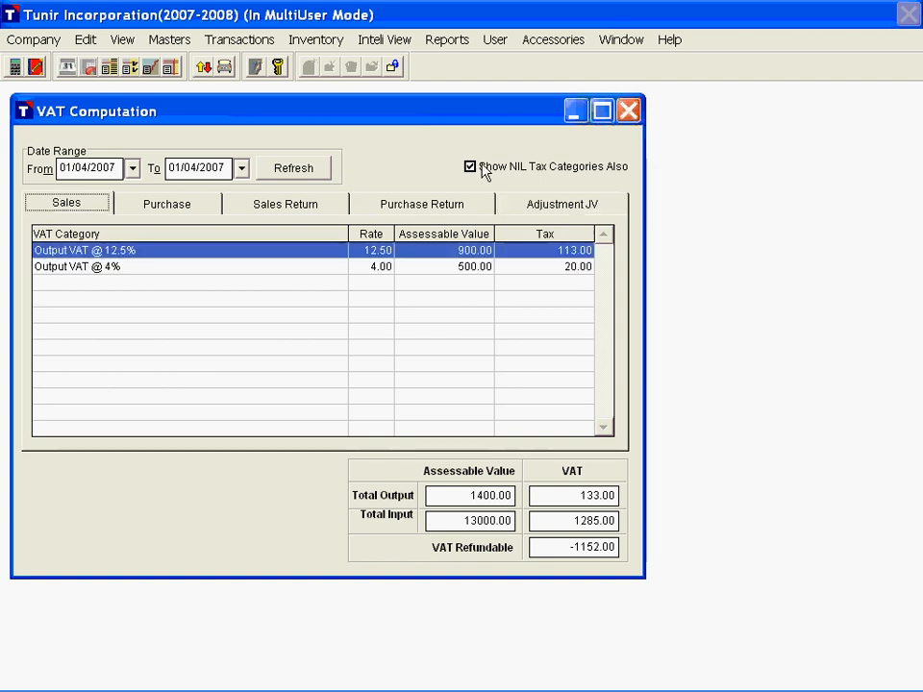
# Step: Turn the display of NIL tax categories off and back on, and close the VAT Computation report
pyautogui.click(470, 167)
pyautogui.click(470, 167)
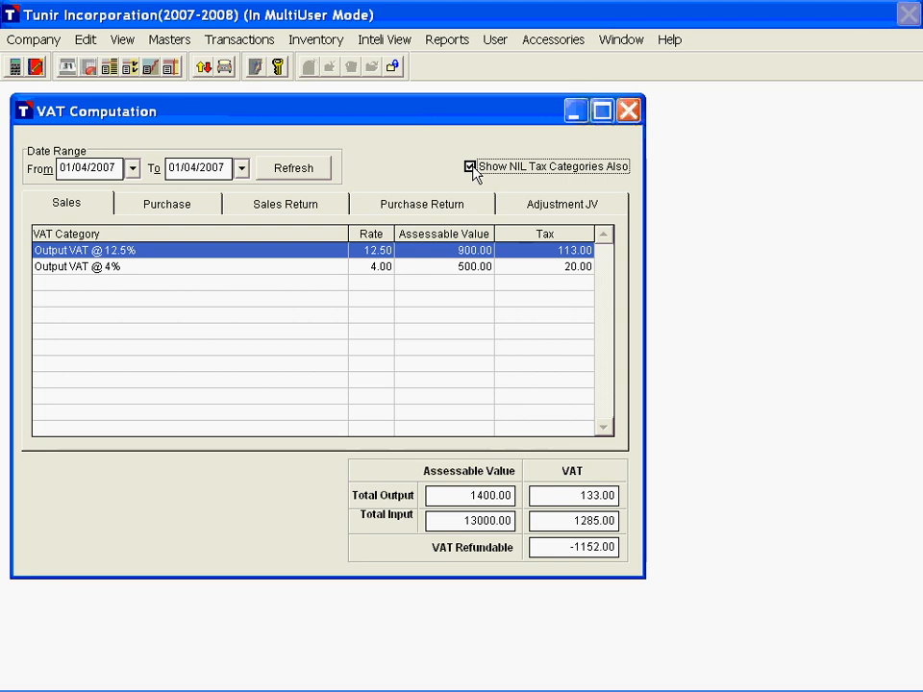
pyautogui.click(635, 117)
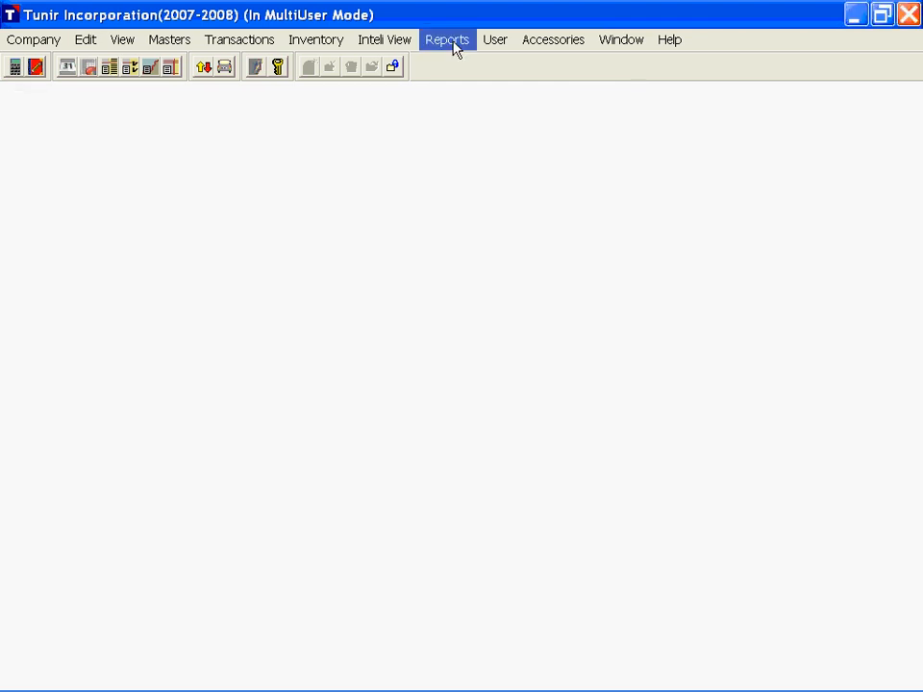
# Step: Generate the VAT return form with the signatory's name, designation Director and place Mumbai for the period 01/04/2007 to 01/04/2007
pyautogui.click(455, 48)
pyautogui.click(496, 113)
pyautogui.click(637, 128)
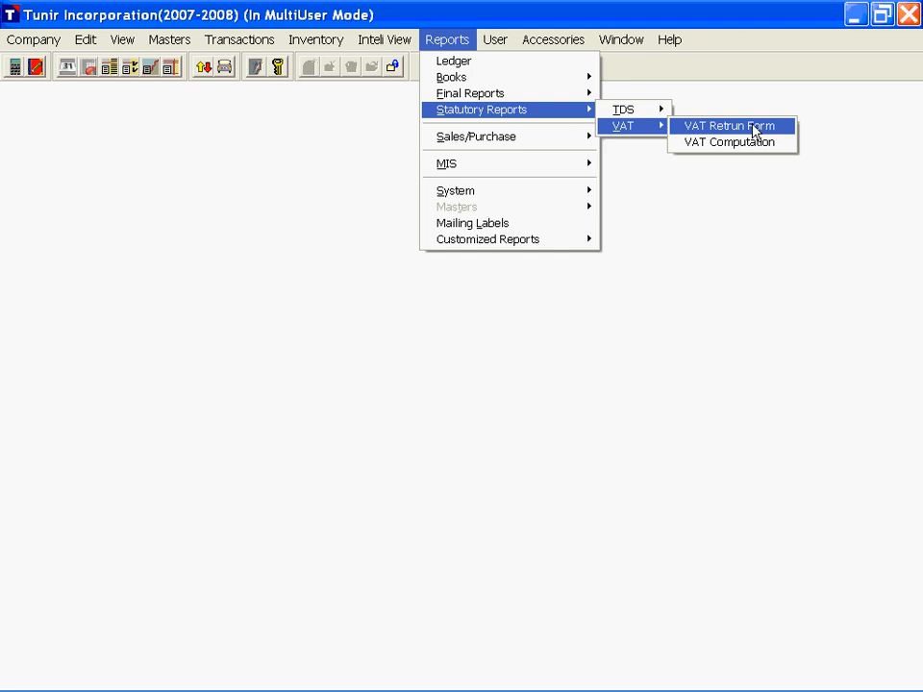
pyautogui.click(755, 130)
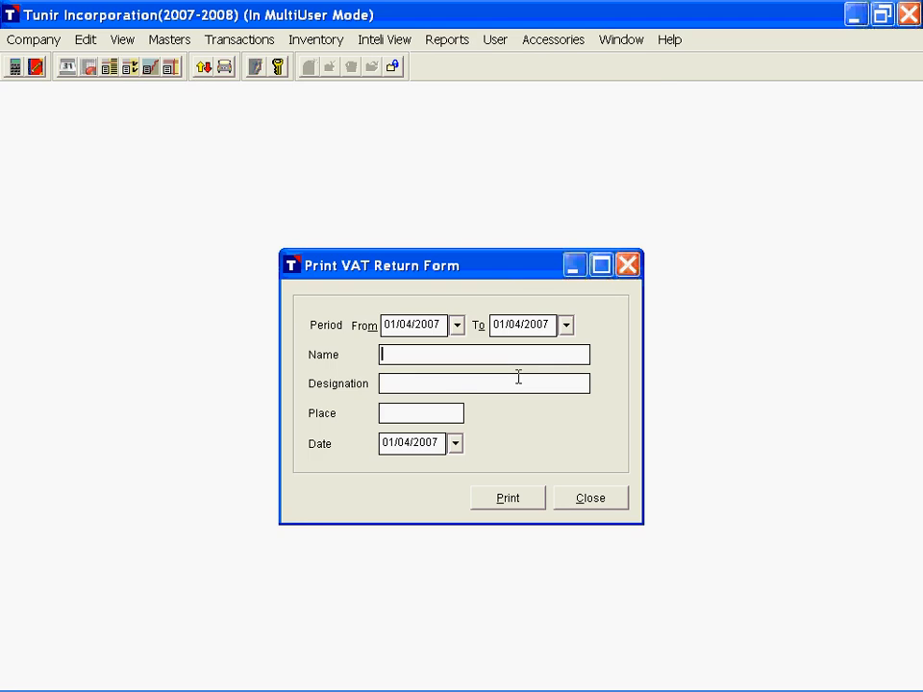
pyautogui.write('Jitendra')
pyautogui.press('Tab')
pyautogui.write('Director')
pyautogui.press('Tab')
pyautogui.write('Mumbai')
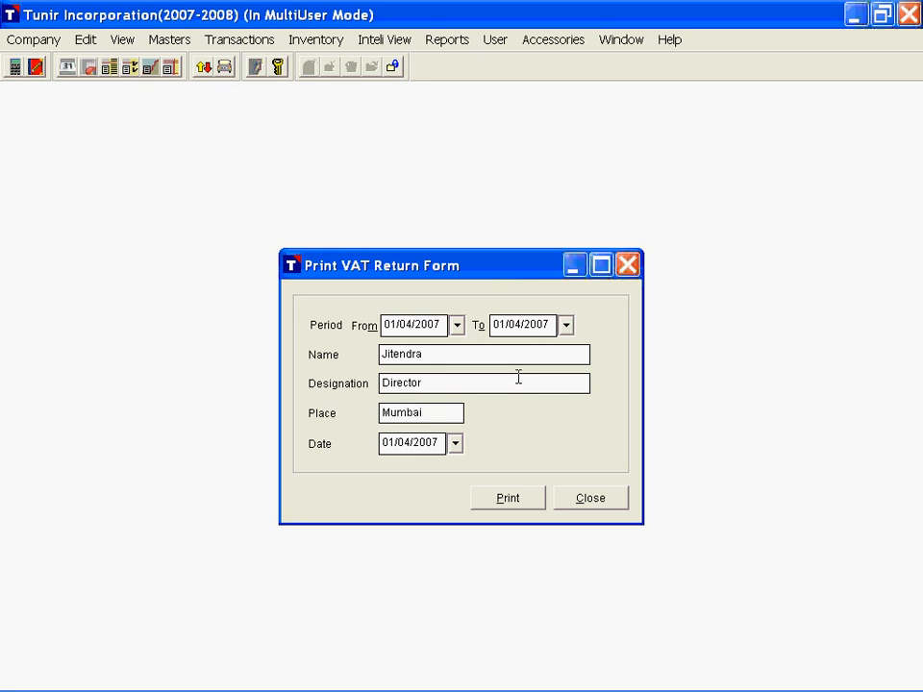
pyautogui.click(516, 500)
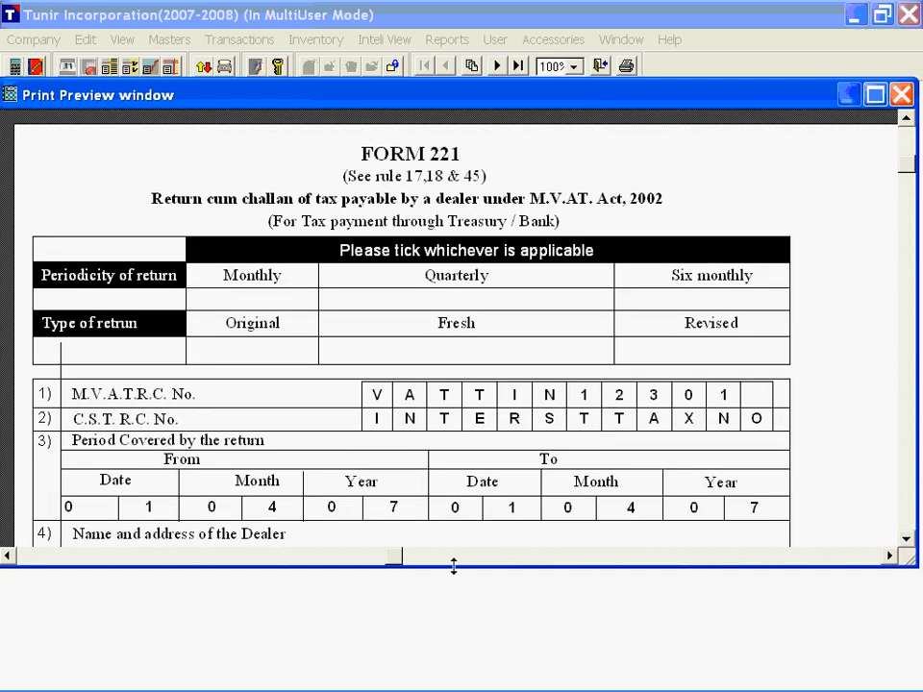
# Step: Enlarge the VAT return form preview and examine the dealer details and the computation of net turnover of sales
pyautogui.moveTo(453, 567); pyautogui.dragTo(432, 674)
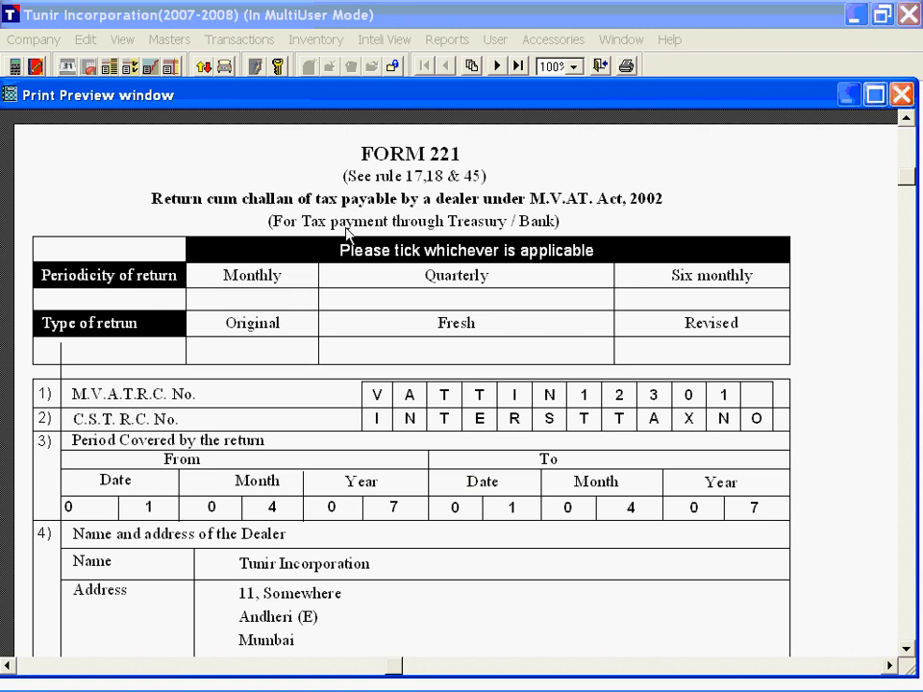
pyautogui.scroll(-4, 361, 266)
pyautogui.scroll(-7, 357, 308)
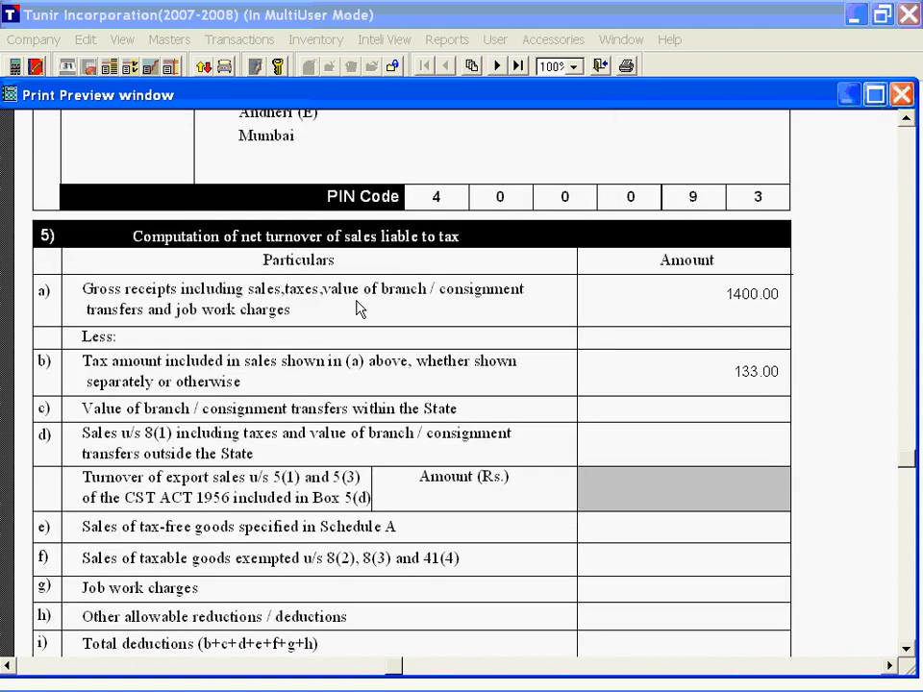
pyautogui.scroll(-3, 358, 308)
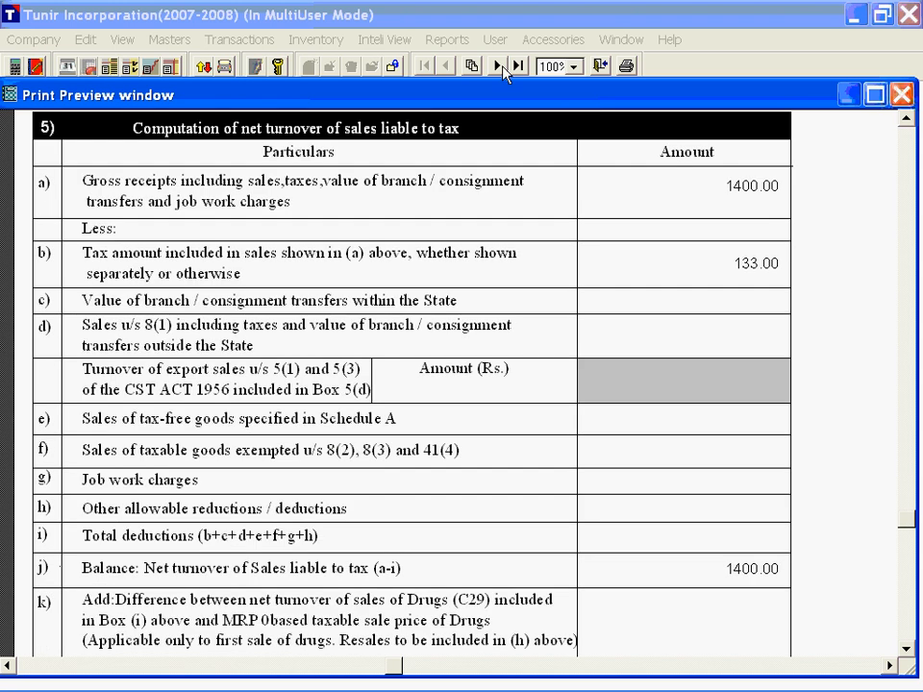
# Step: Examine the tax payable, purchase set-off and excess credit sections of Form 221, and close the VAT return form without printing
pyautogui.click(498, 66)
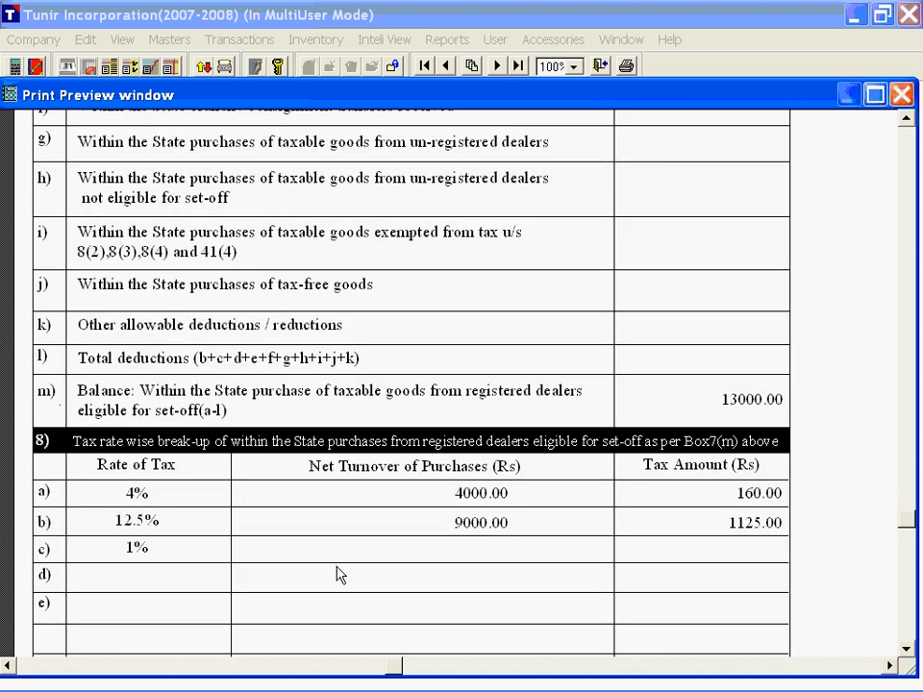
pyautogui.scroll(8, 423, 423)
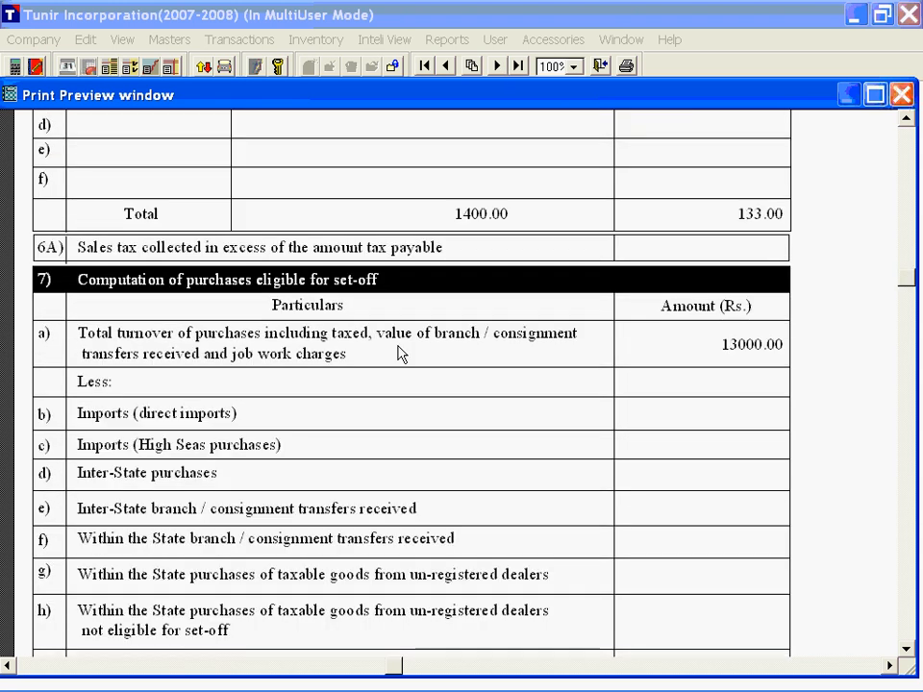
pyautogui.scroll(5, 213, 275)
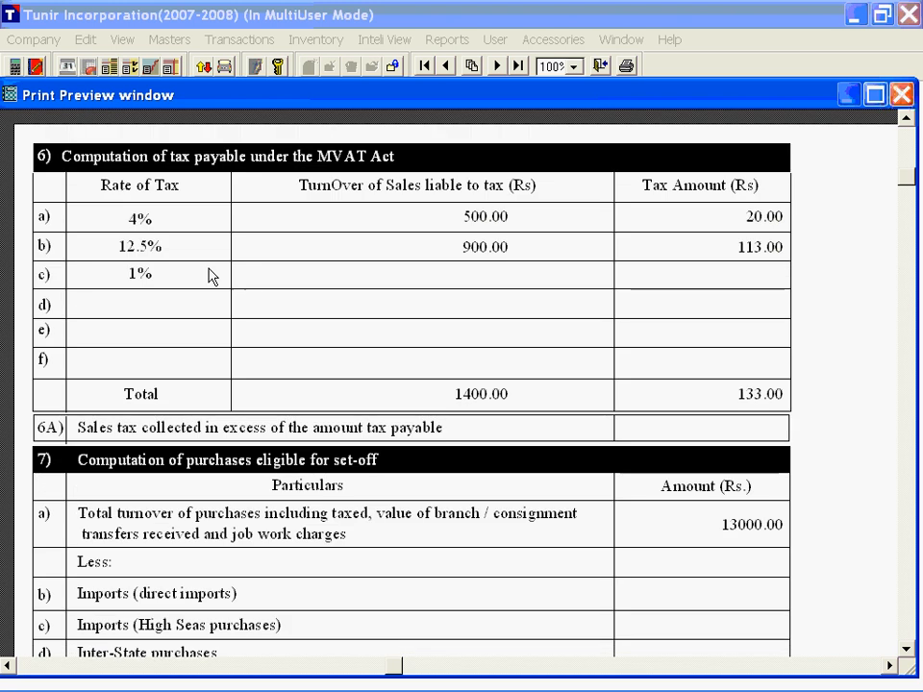
pyautogui.click(498, 65)
pyautogui.click(499, 66)
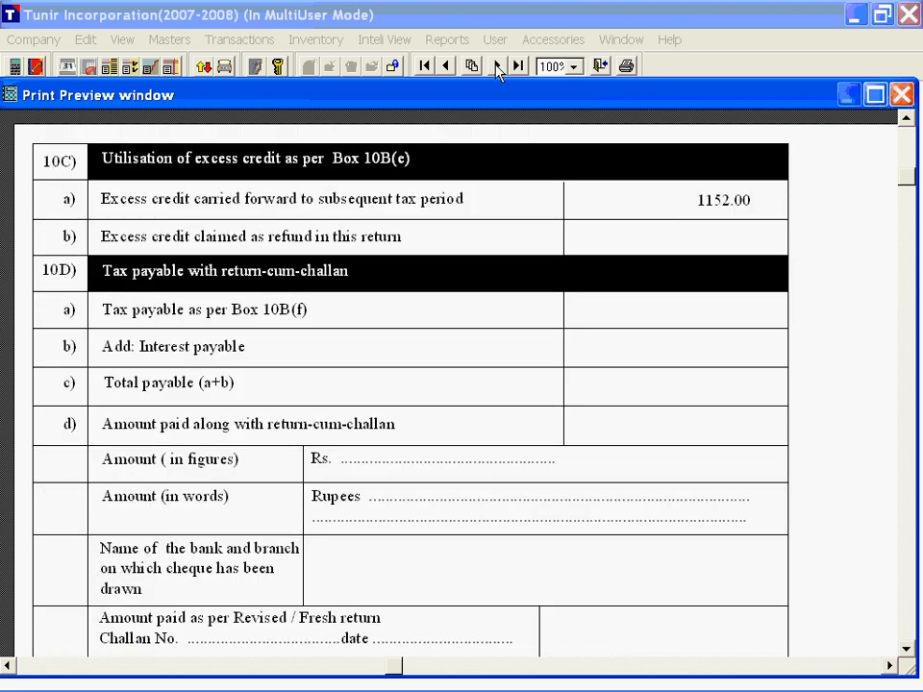
pyautogui.scroll(3, 442, 308)
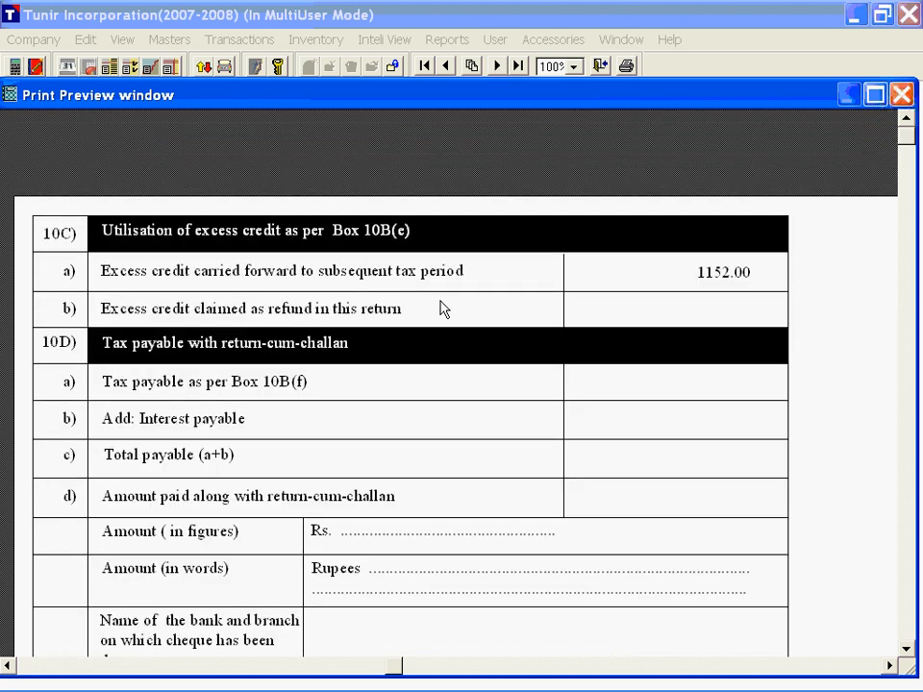
pyautogui.click(904, 94)
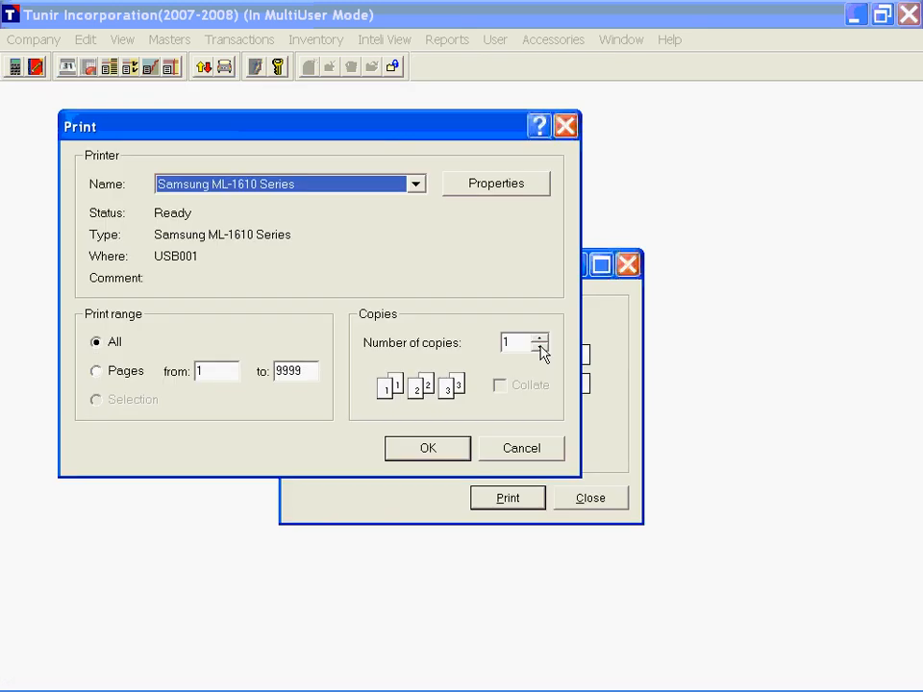
pyautogui.press('Escape')
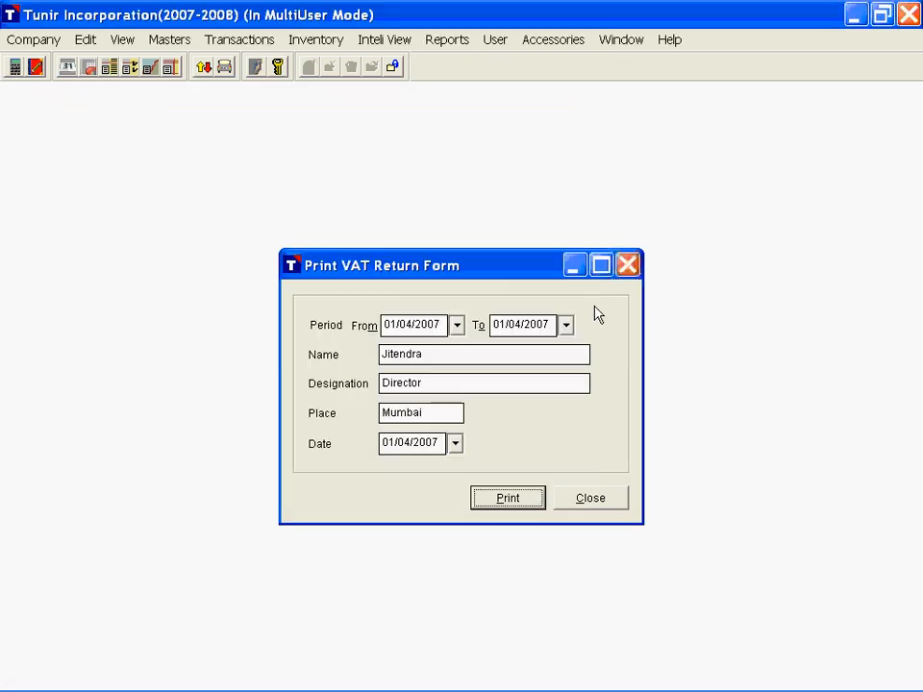
pyautogui.press('Escape')
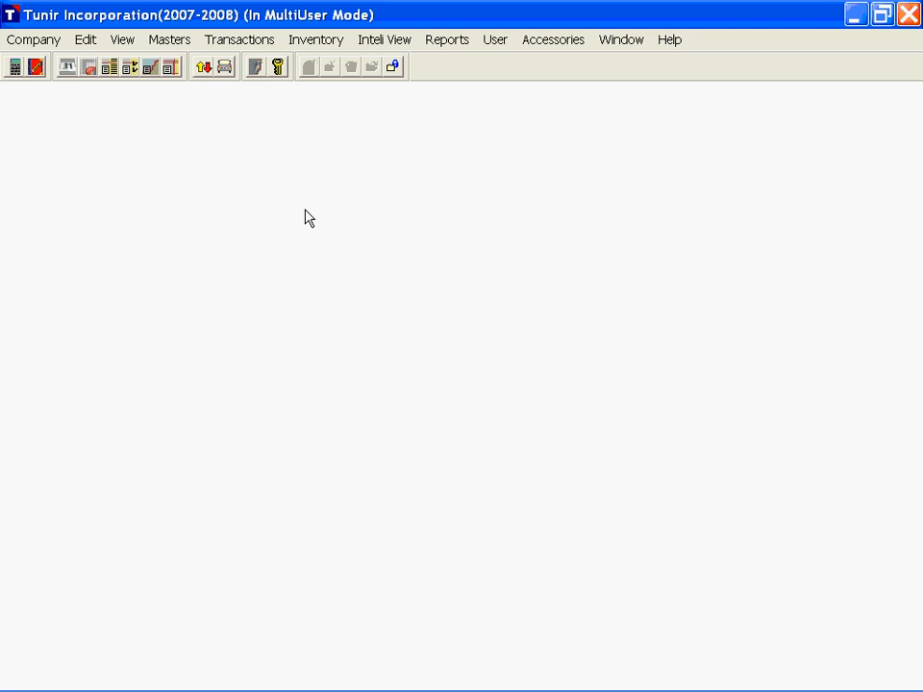
# Step: Open the shortcuts window and start a new contra voucher dated 01/04/2007 on the Cash Book account
pyautogui.click(122, 39)
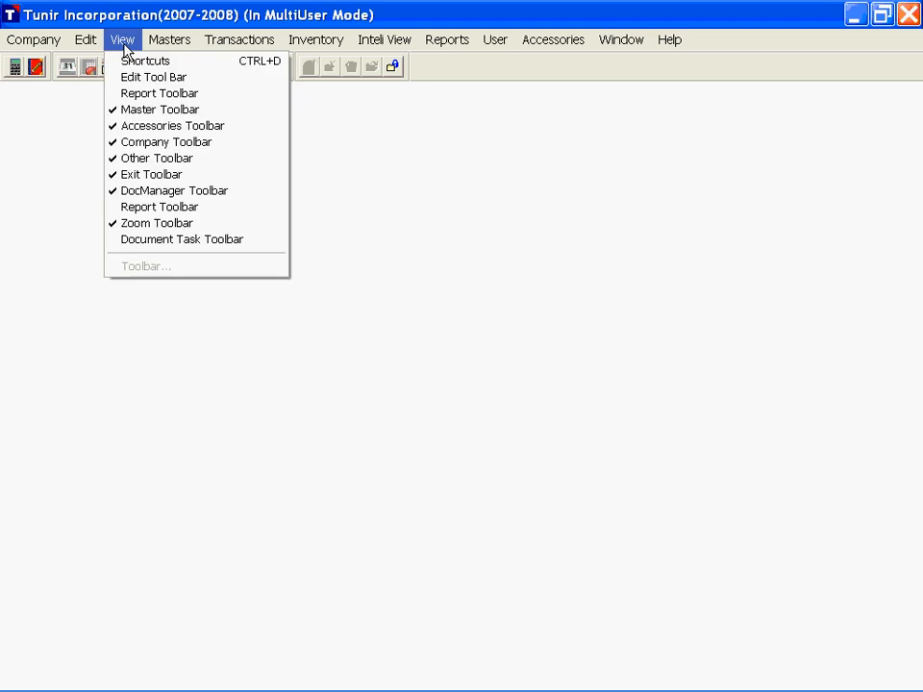
pyautogui.click(140, 60)
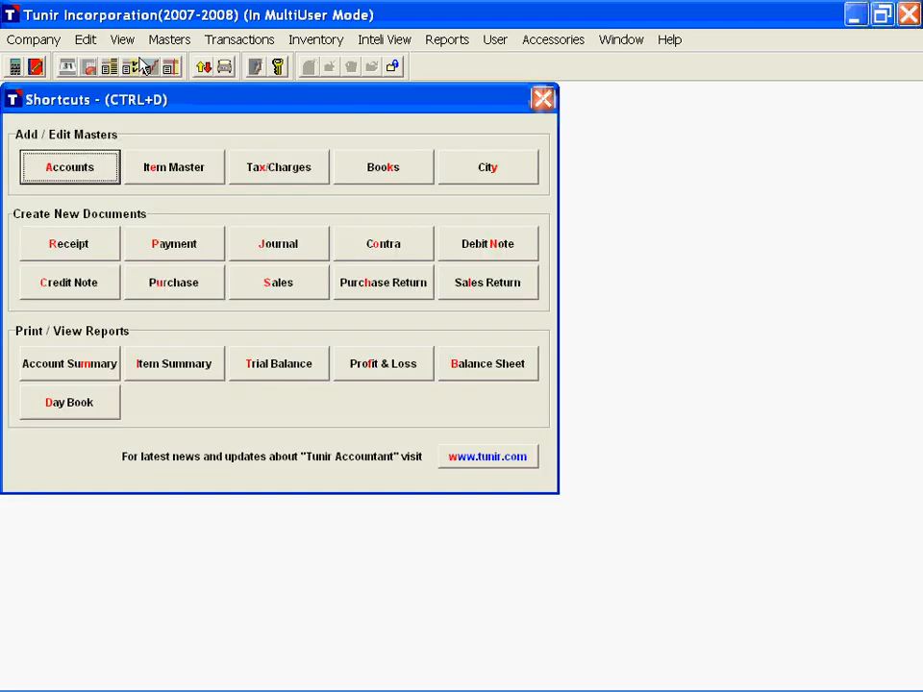
pyautogui.click(382, 250)
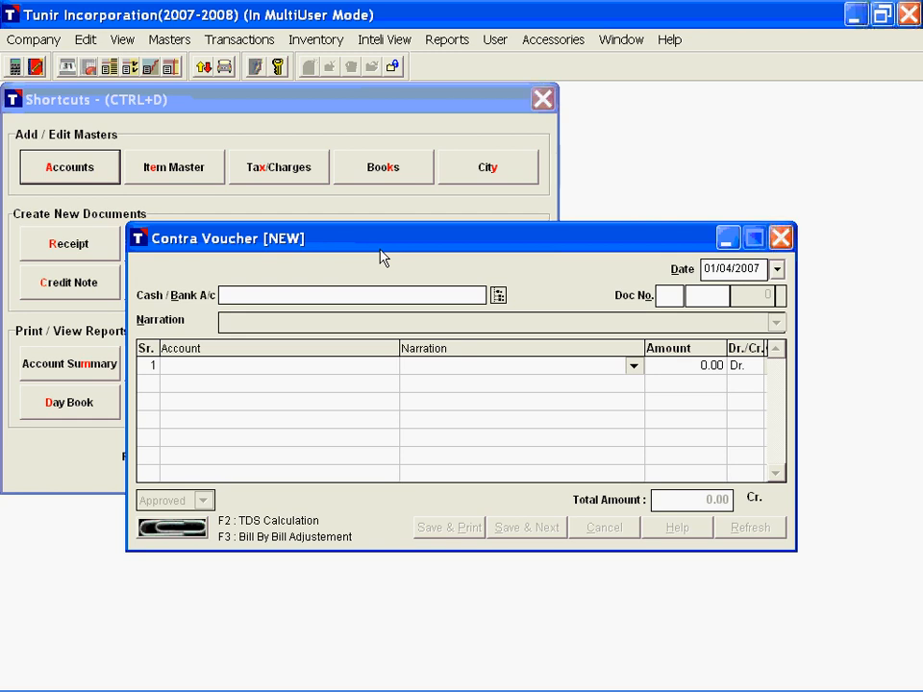
pyautogui.press('Return')
pyautogui.press('Down')
pyautogui.press('Down')
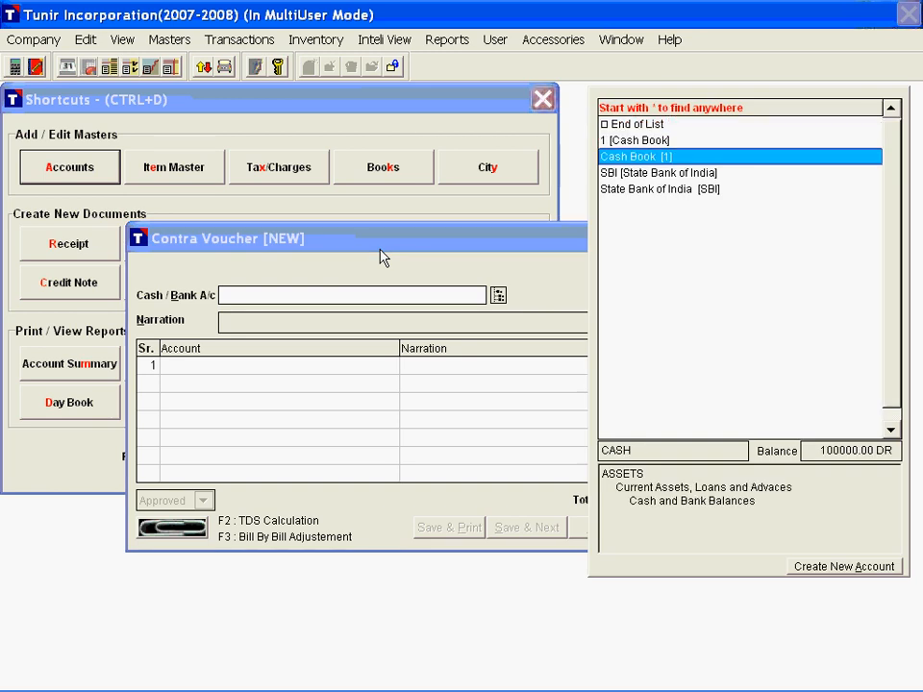
pyautogui.press('Return')
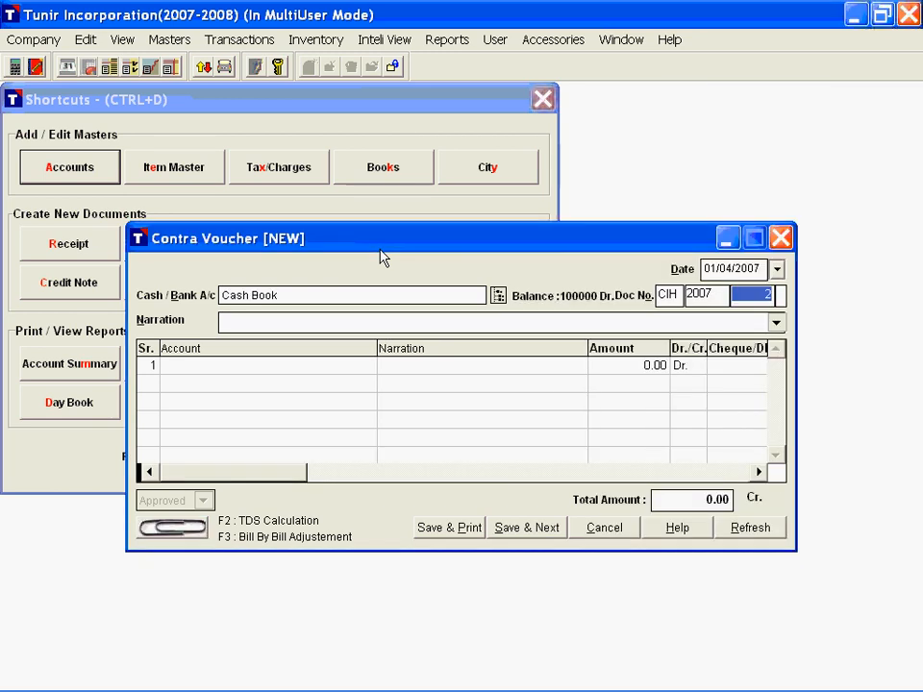
pyautogui.press('Return')
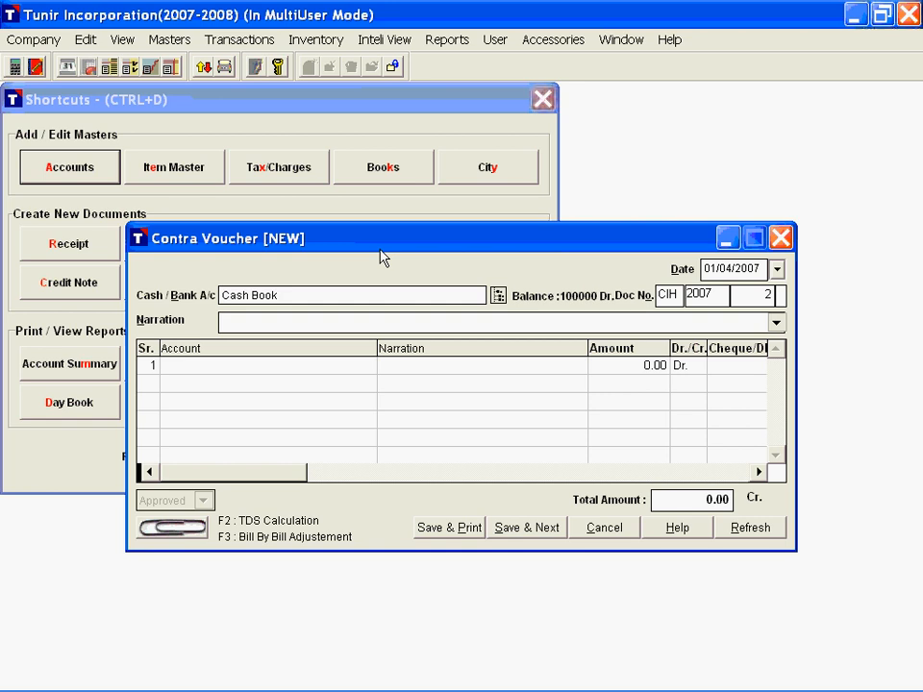
# Step: Enter the narration "Deposited in State Bank of India" and debit State Bank of India with 50000 in the contra voucher
pyautogui.write('Deposited in State Bank of India')
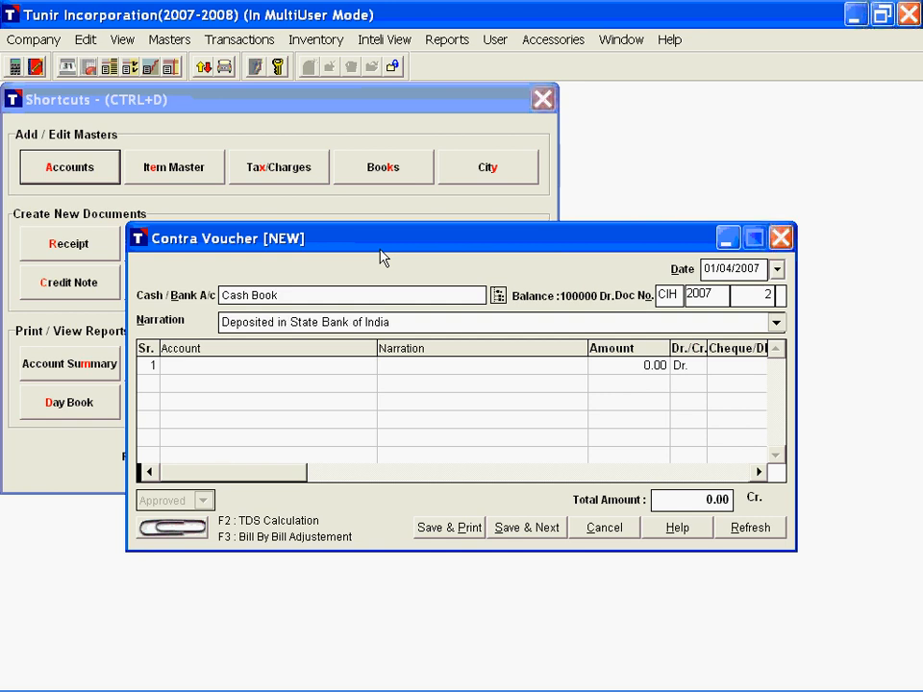
pyautogui.press('Return')
pyautogui.write('s')
pyautogui.press('Return')
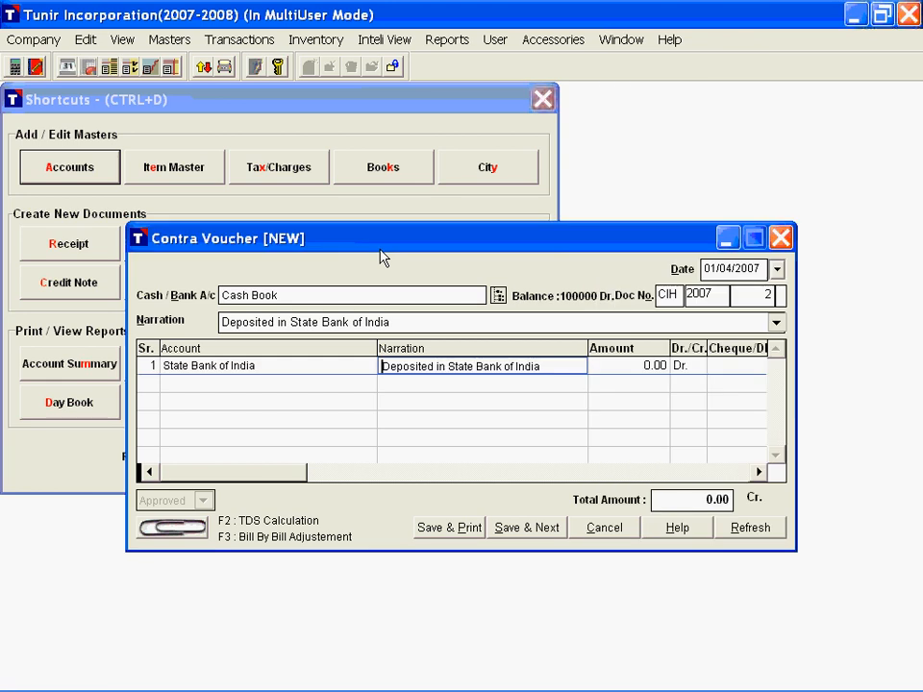
pyautogui.press('Return')
pyautogui.write('50000')
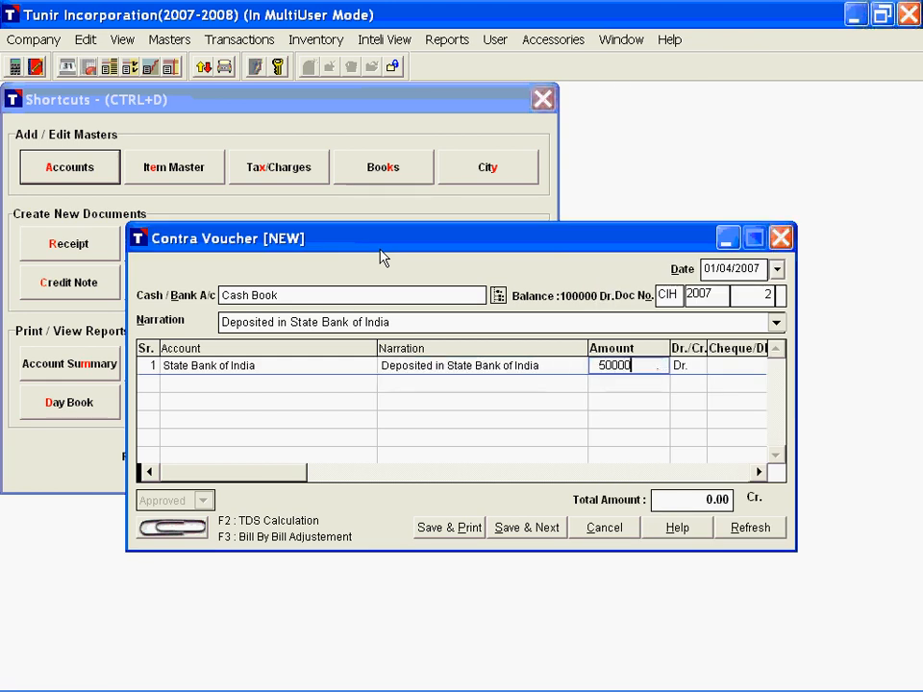
pyautogui.press('Return')
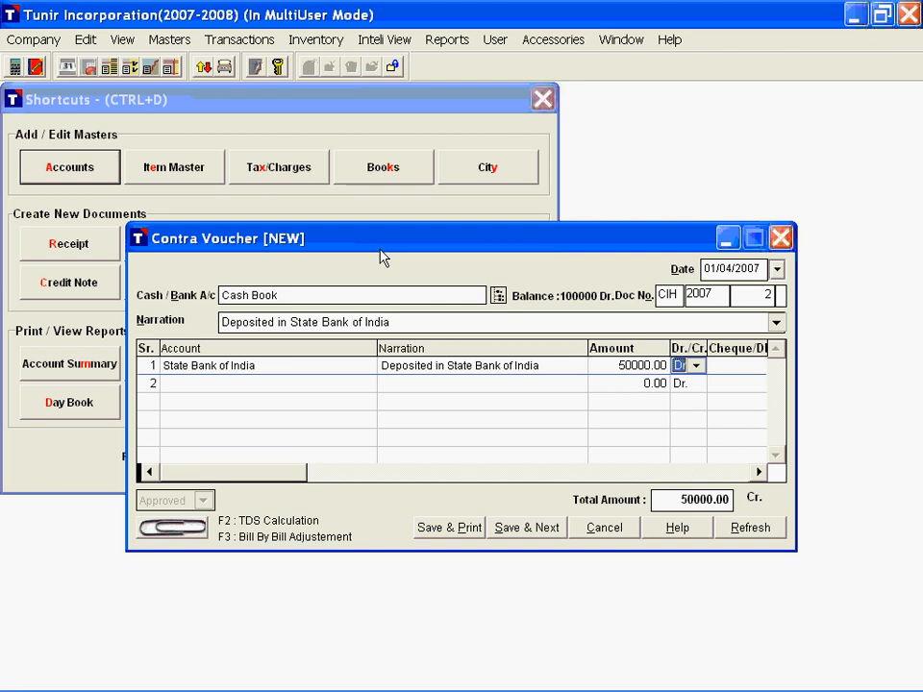
# Step: Save the contra voucher, preview its printout, and close the voucher without printing
pyautogui.click(467, 541)
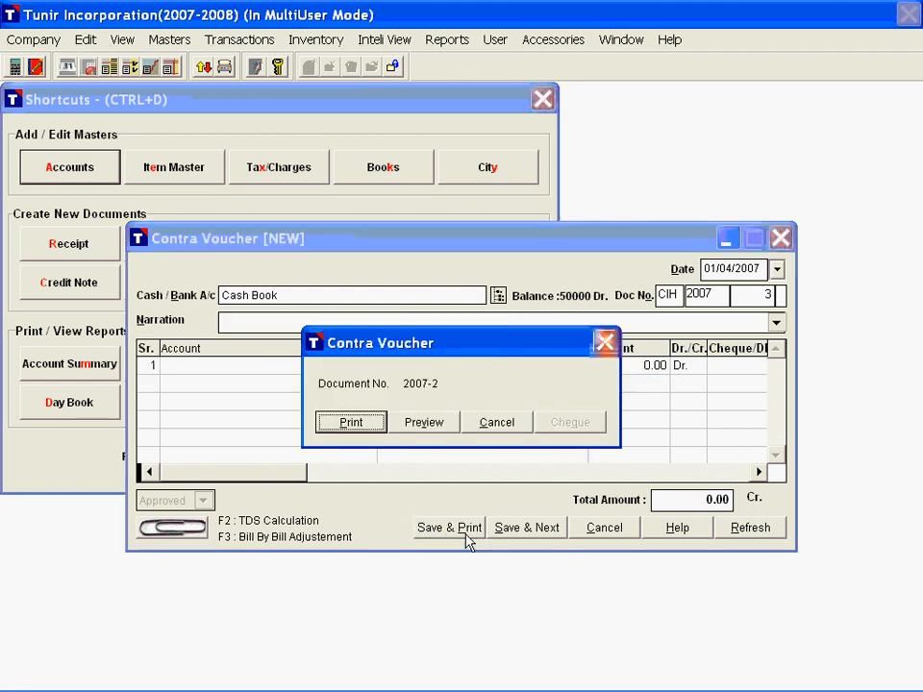
pyautogui.click(426, 419)
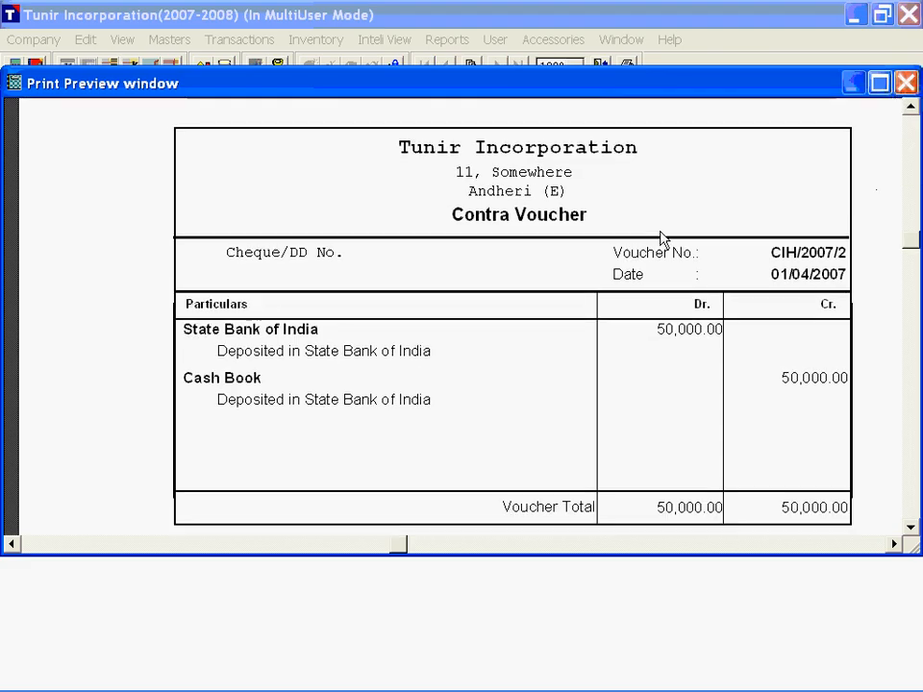
pyautogui.scroll(-2, 660, 241)
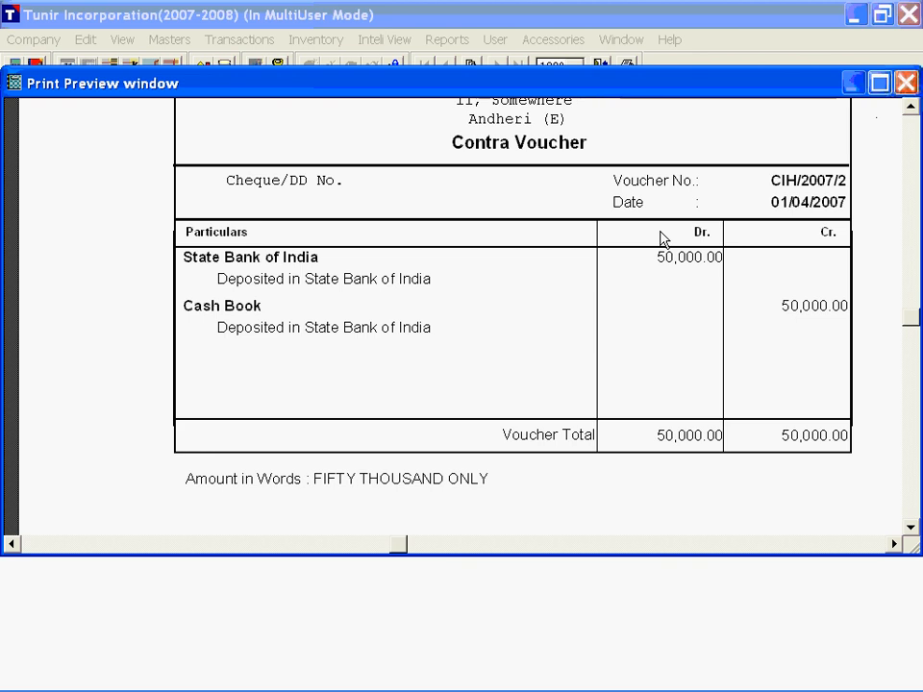
pyautogui.scroll(1, 659, 242)
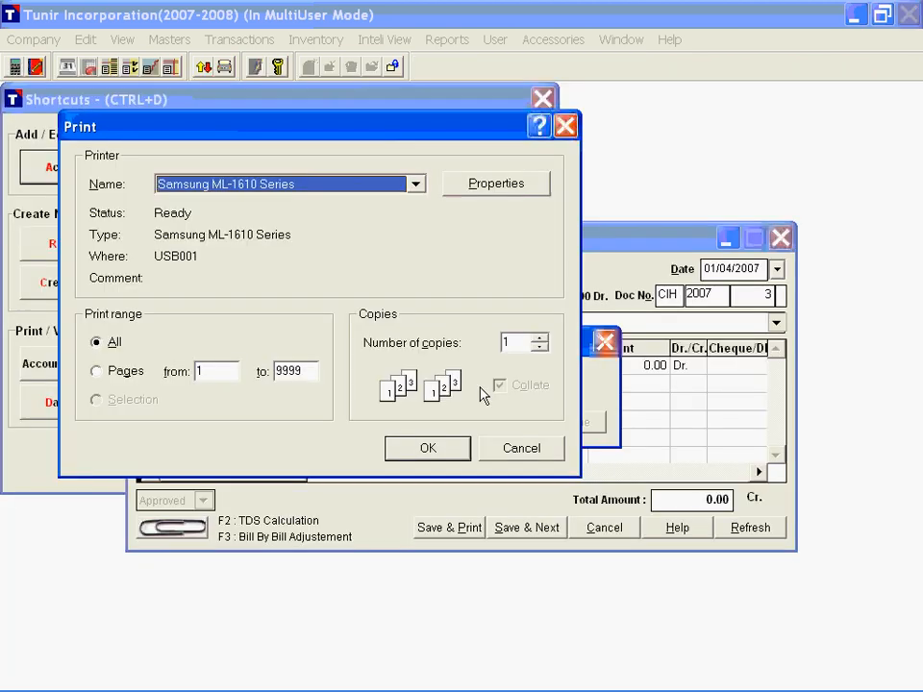
pyautogui.press('Escape')
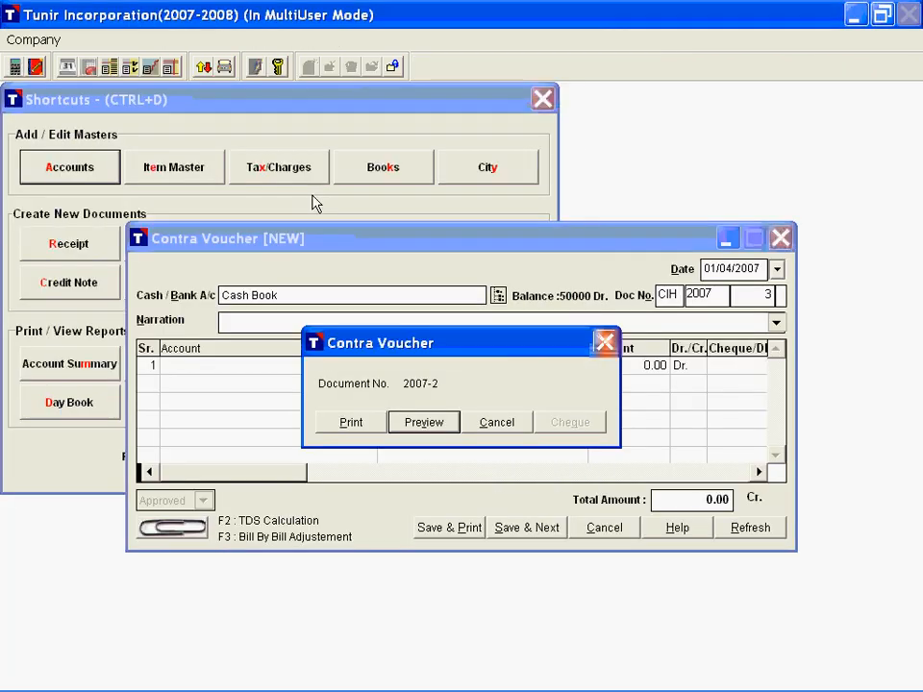
pyautogui.click(605, 342)
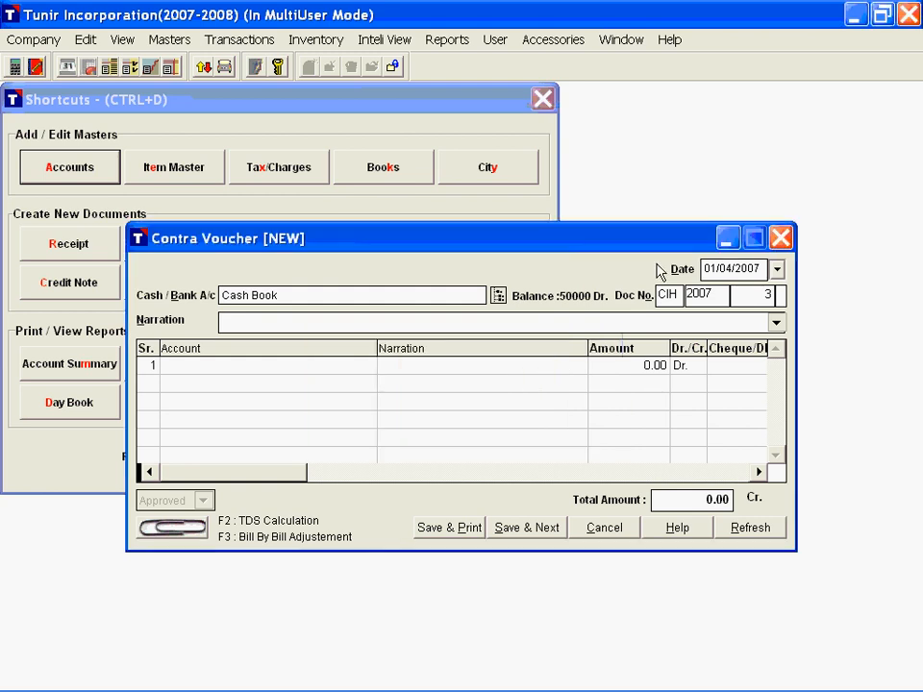
pyautogui.press('Escape')
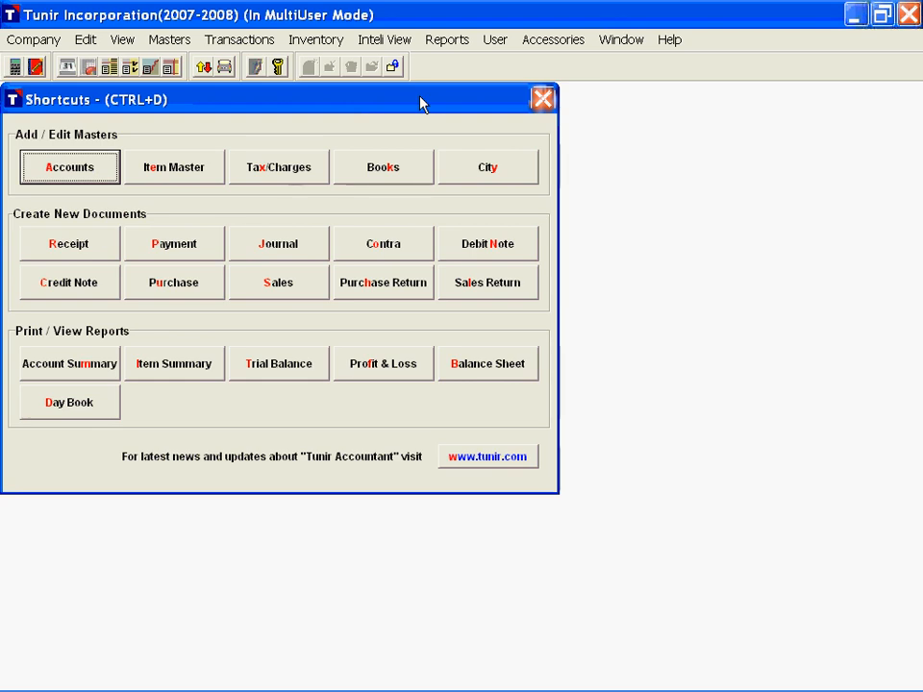
# Step: Start a payment voucher dated 01/04/2007 on State Bank of India with the narration "Payment to Universal Trading Company"
pyautogui.press('p')
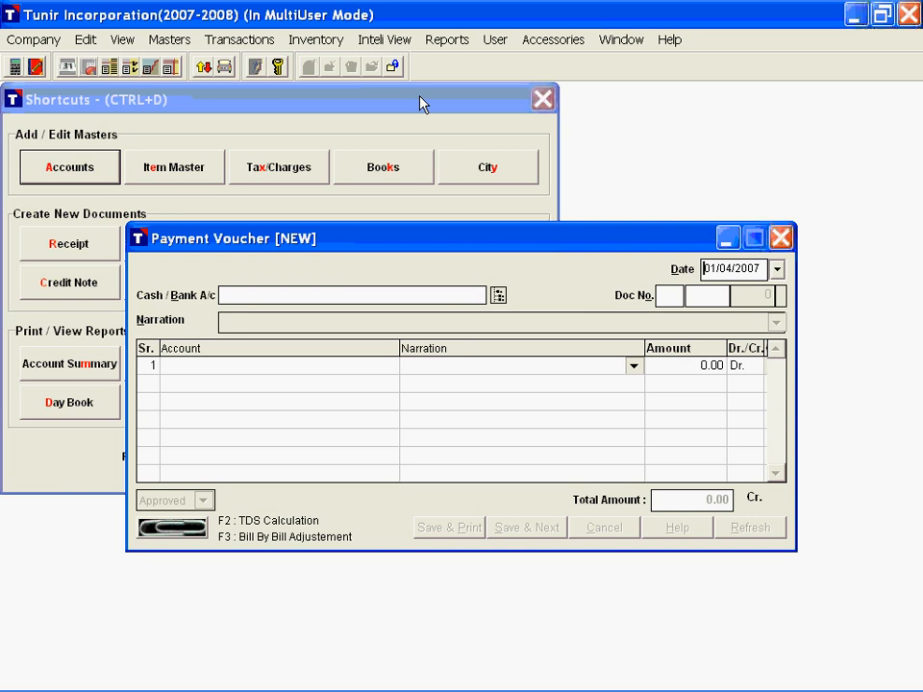
pyautogui.press('Return')
pyautogui.write('s')
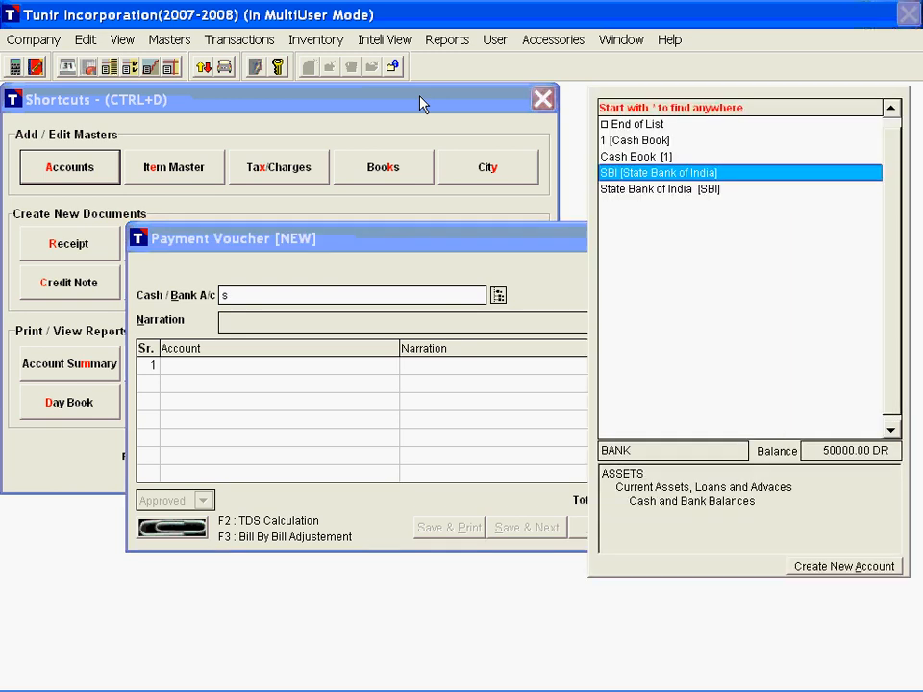
pyautogui.press('Return')
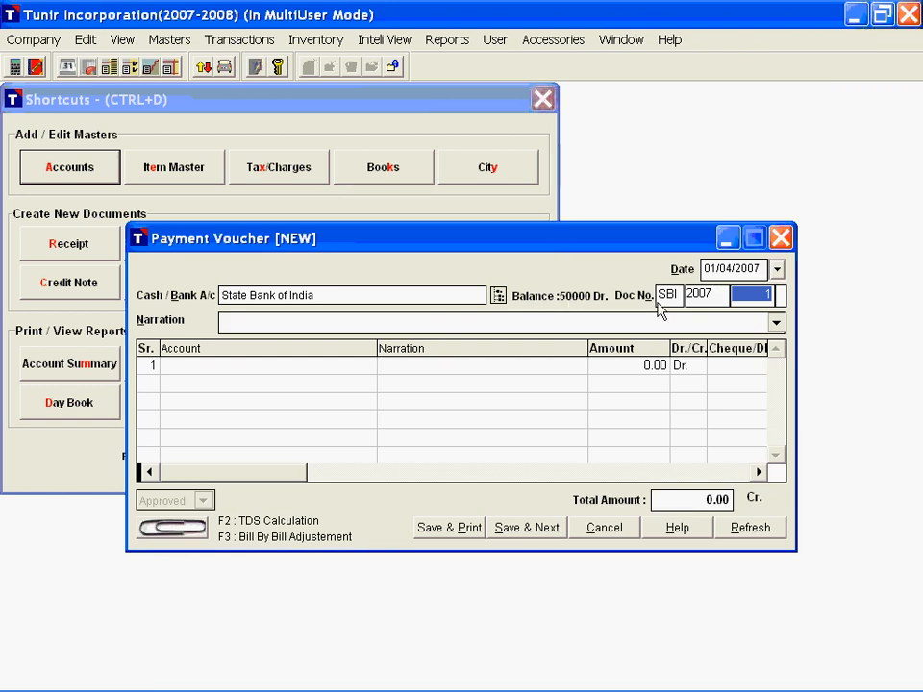
pyautogui.press('Return')
pyautogui.write('Payment to Universal Trading Company')
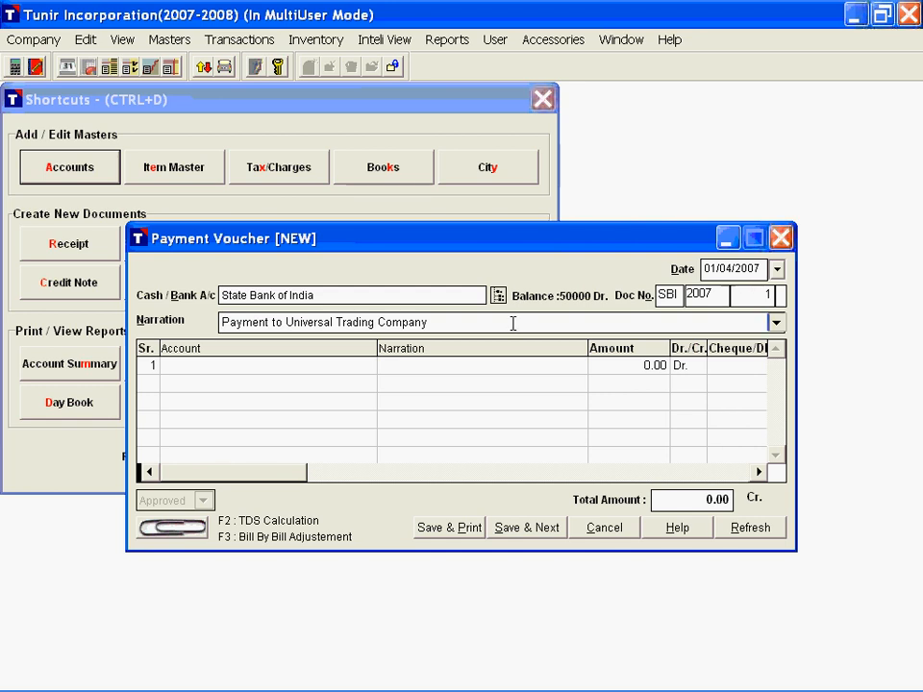
# Step: Debit Universal Trading Company in the payment voucher and adjust 14285.00 against purchase bill PUR/2007/1
pyautogui.press('Return')
pyautogui.write('u')
pyautogui.press('Return')
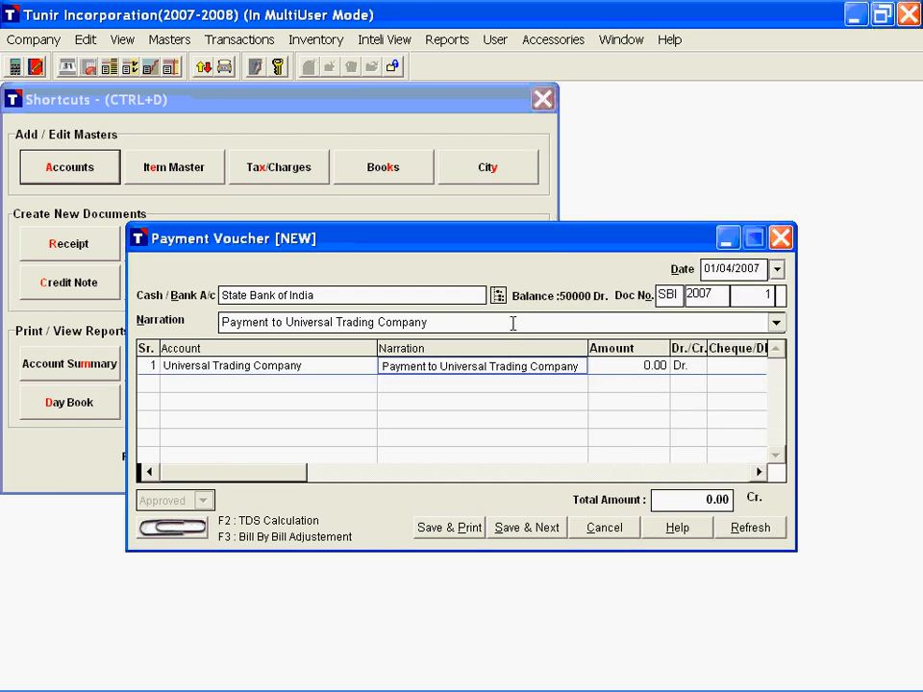
pyautogui.press('Return')
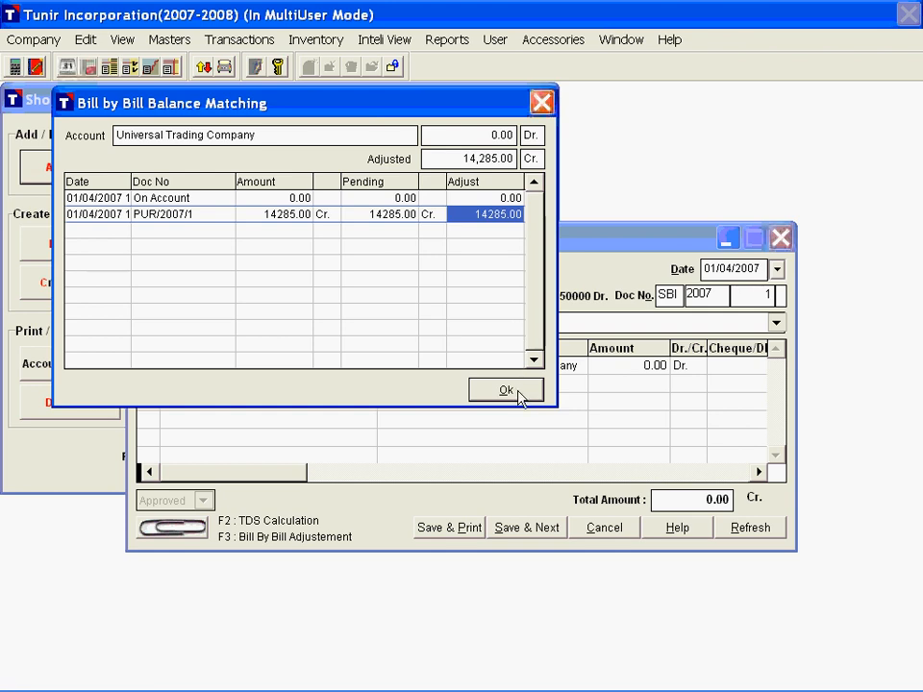
pyautogui.click(452, 197)
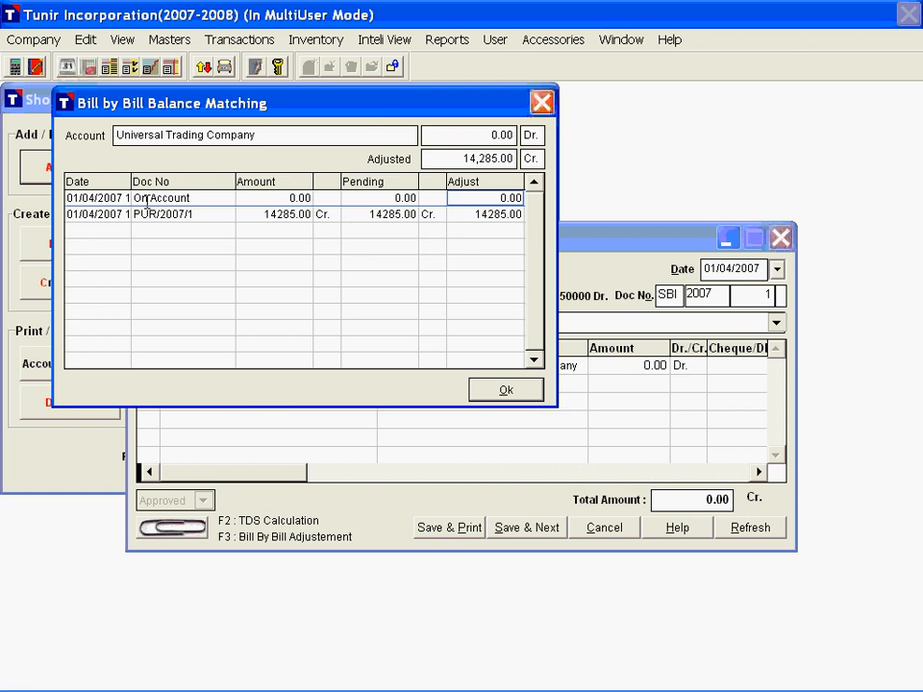
pyautogui.click(462, 212)
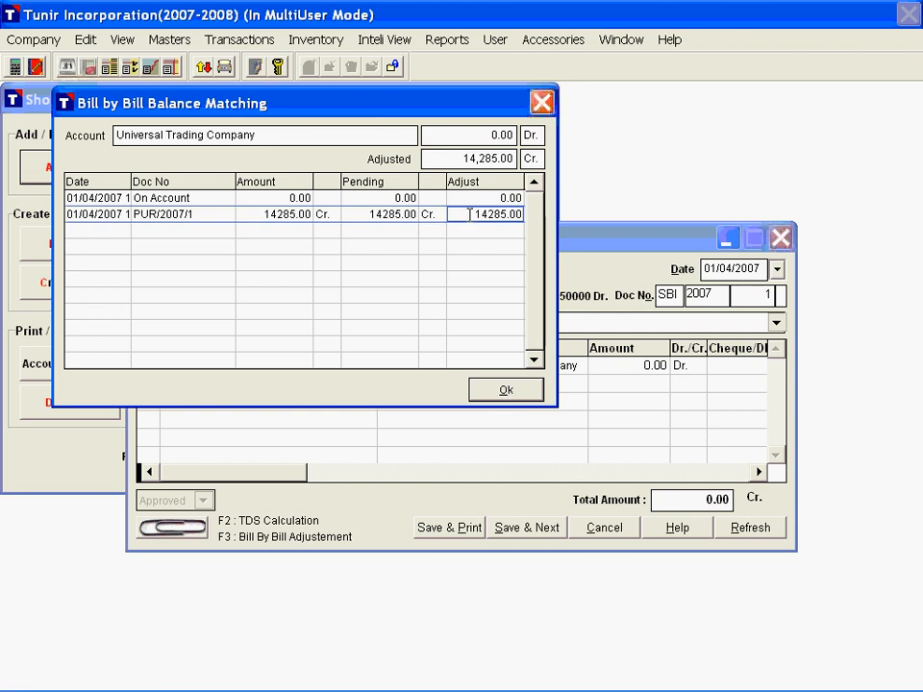
pyautogui.press('Return')
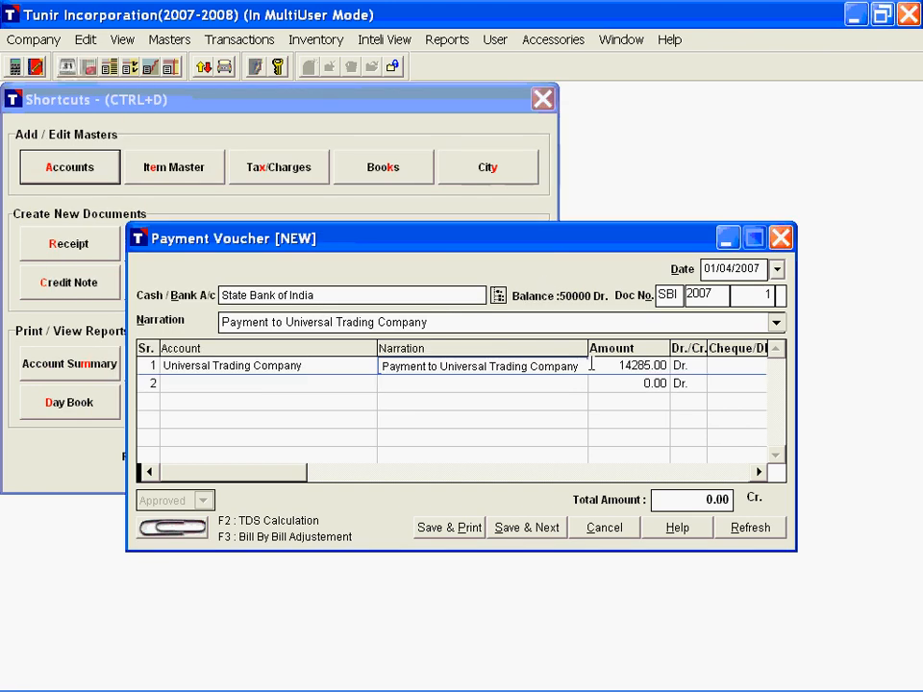
# Step: Accept the matched payment amount and enter cheque number 12345 dated 01/04/2007 for the Universal Trading Company line
pyautogui.click(646, 365)
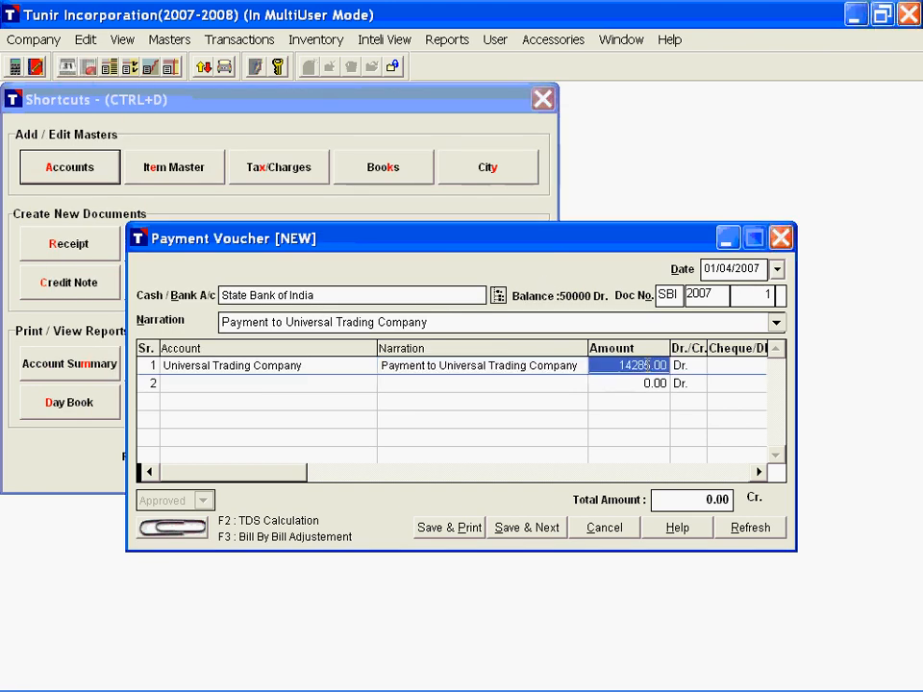
pyautogui.press('Return')
pyautogui.write('12345')
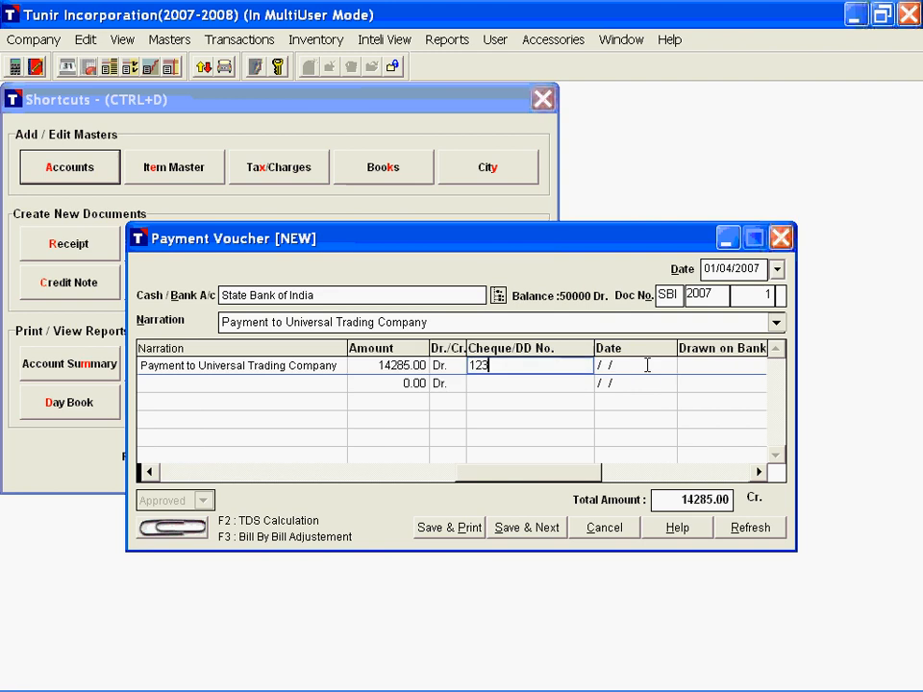
pyautogui.press('Return')
pyautogui.write('0104')
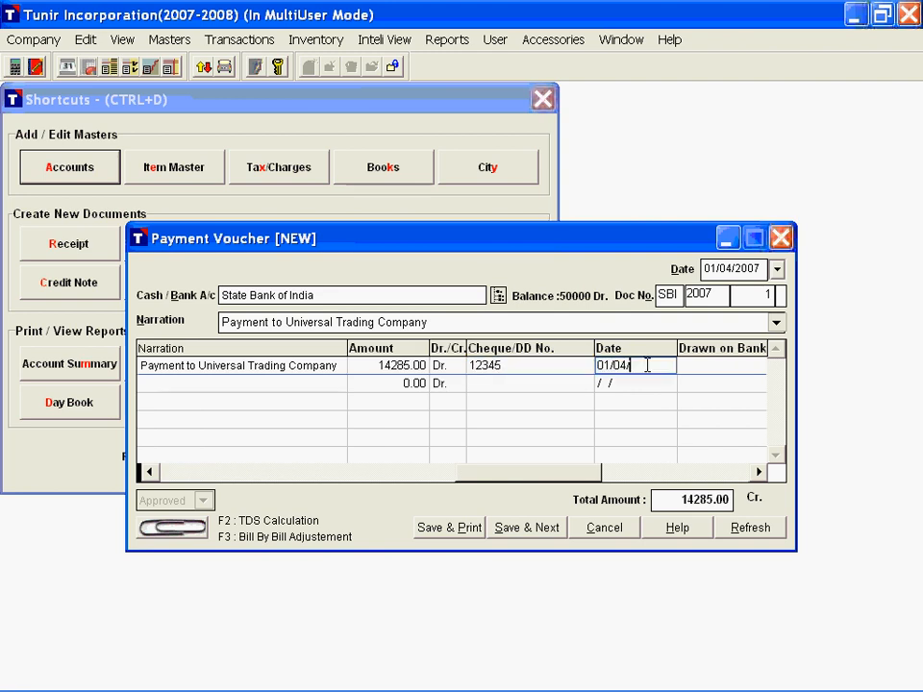
pyautogui.press('Return')
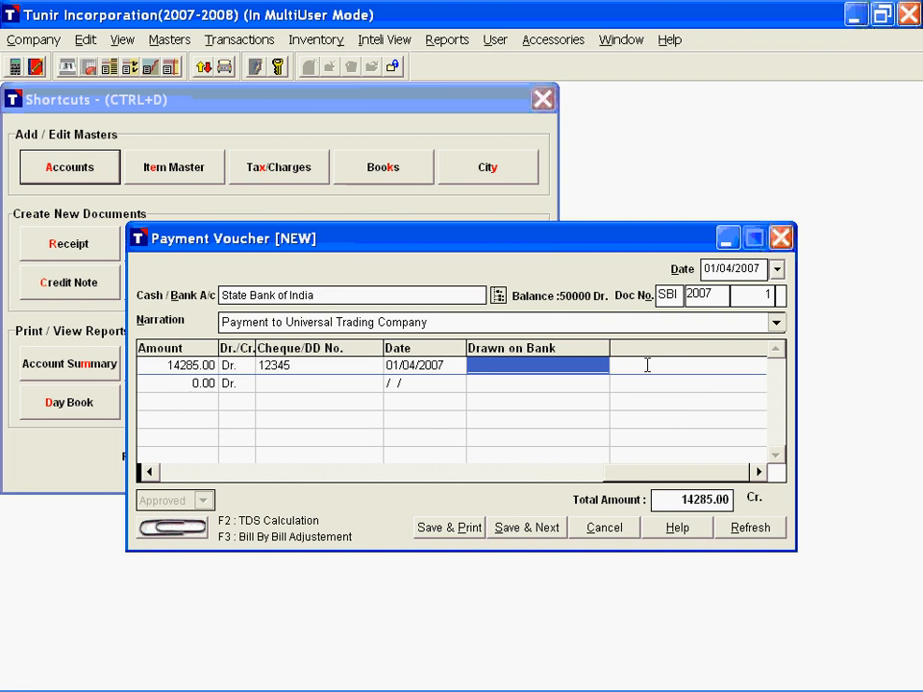
# Step: Save the payment voucher, preview its printout, and close the voucher without printing
pyautogui.hotkey('alt', 'p')
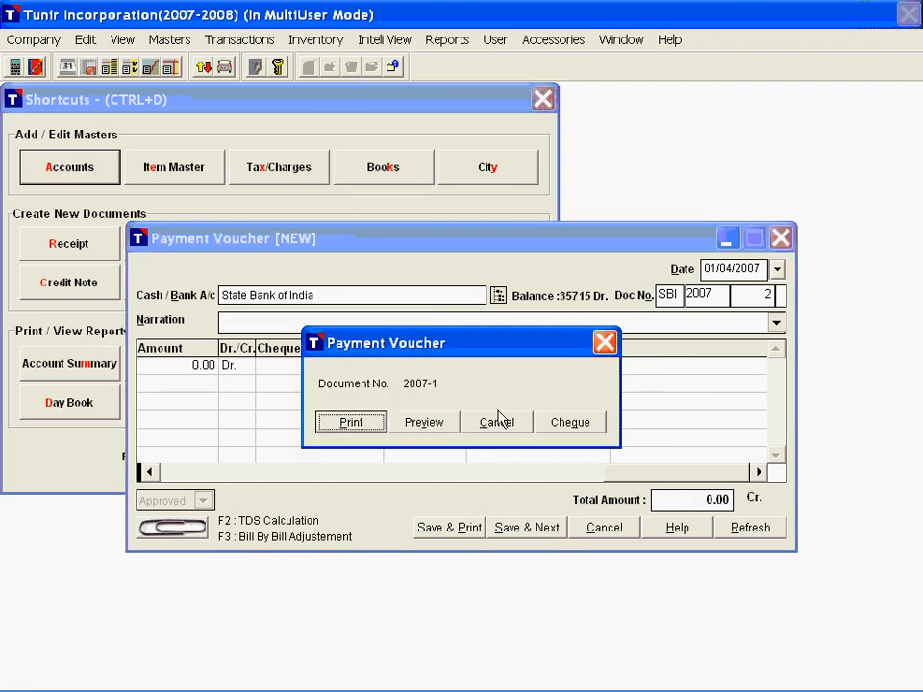
pyautogui.click(413, 420)
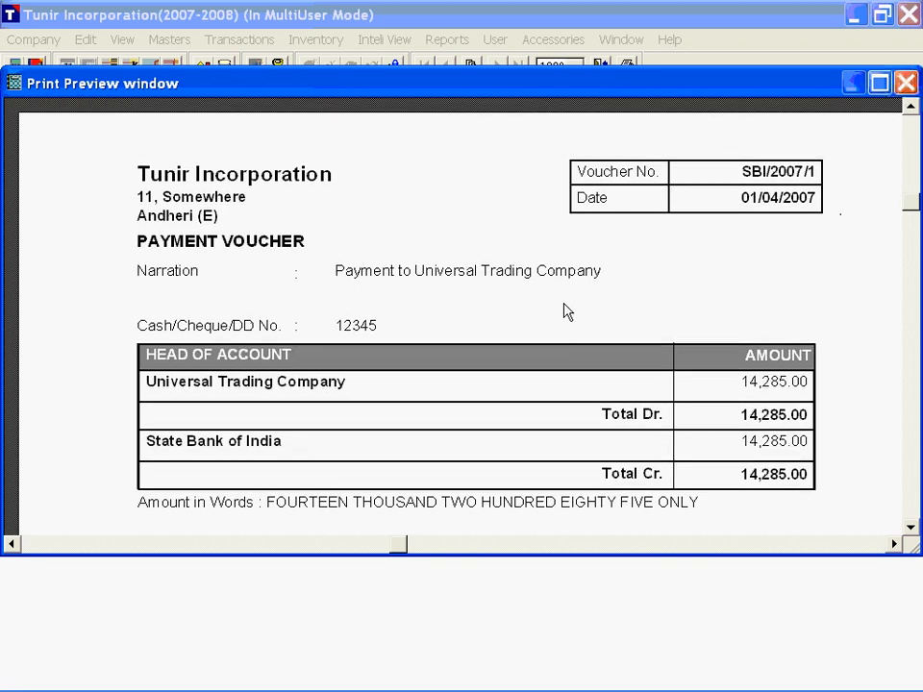
pyautogui.scroll(-1, 567, 311)
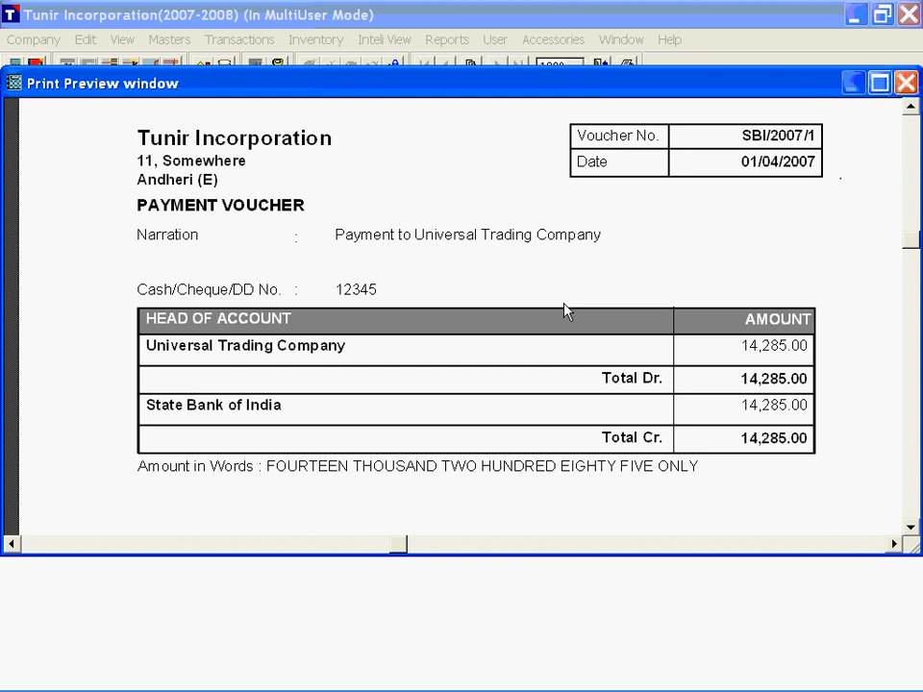
pyautogui.press('Escape')
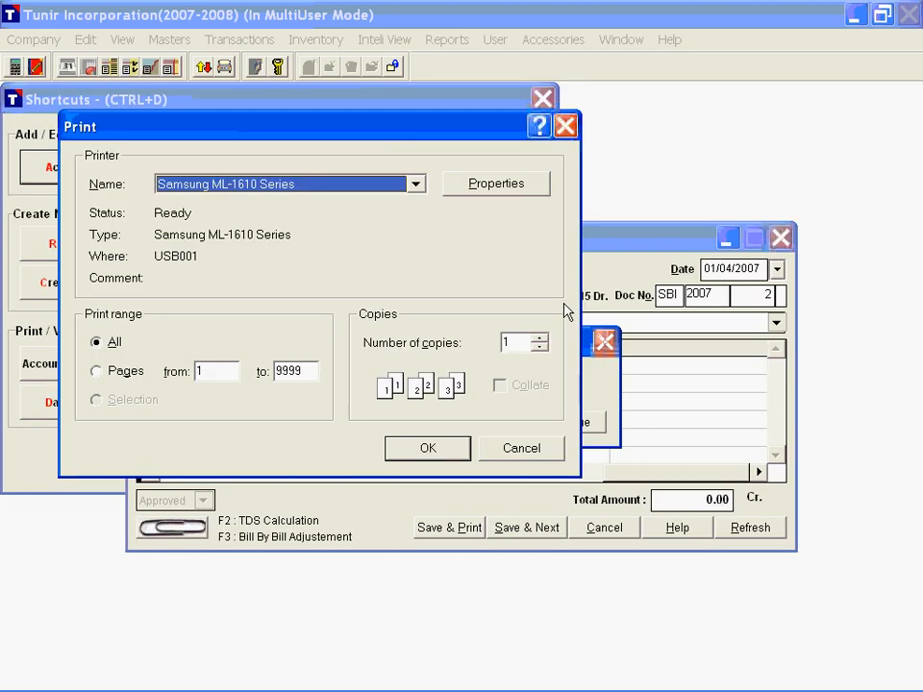
pyautogui.press('Escape')
pyautogui.press('Escape')
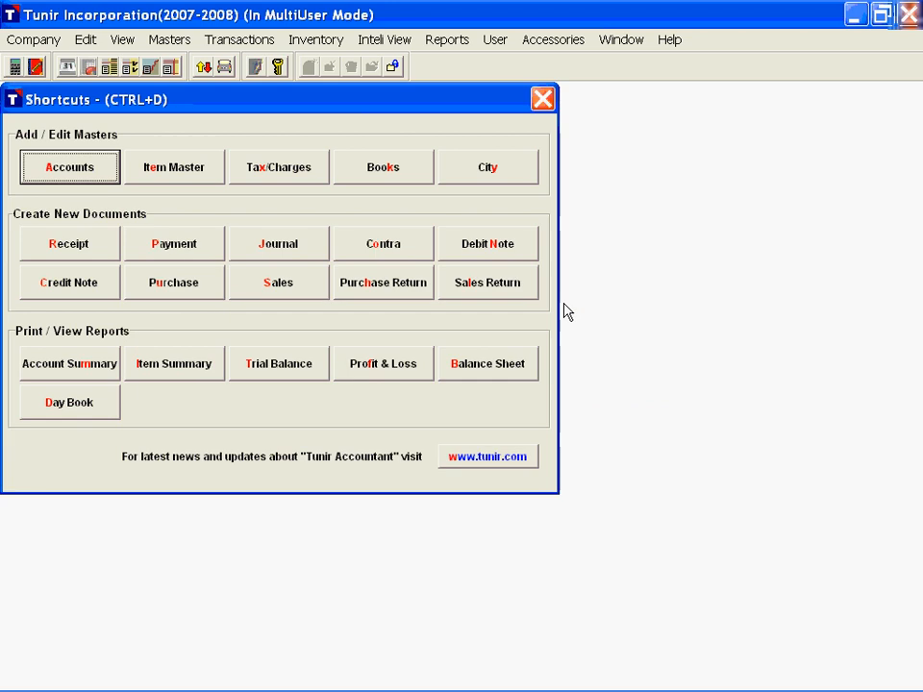
# Step: Start a new payment voucher dated 01/04/2007 on State Bank of India with the narration "Advance to Technoserve India Ltd."
pyautogui.click(168, 252)
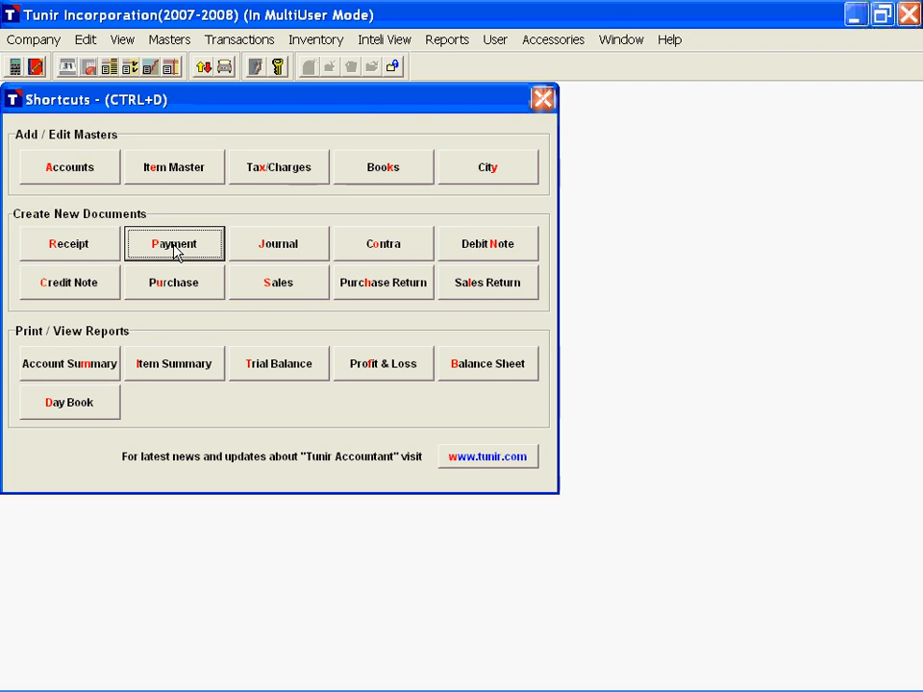
pyautogui.click(174, 248)
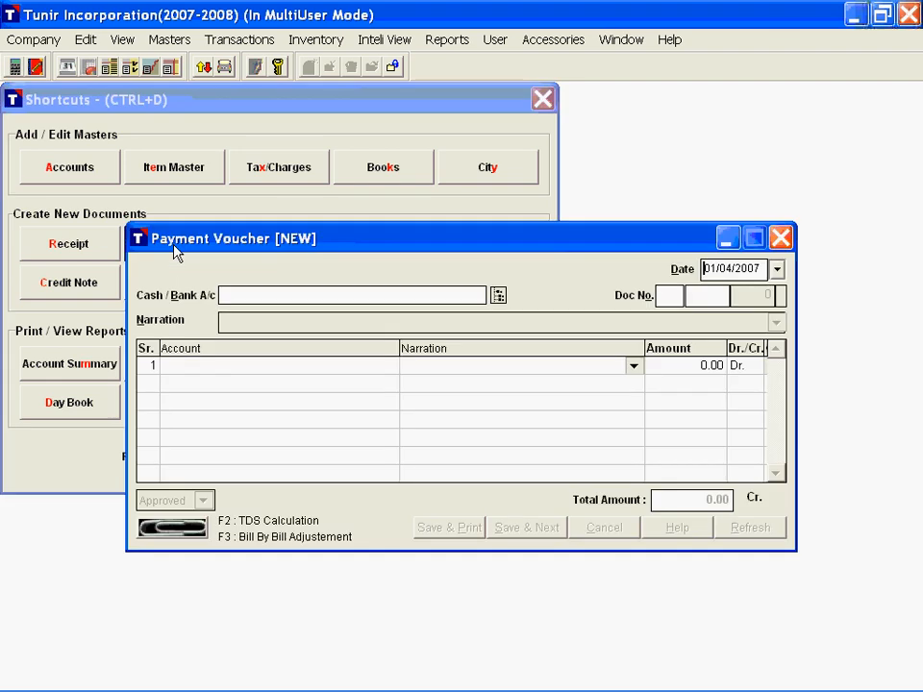
pyautogui.press('Return')
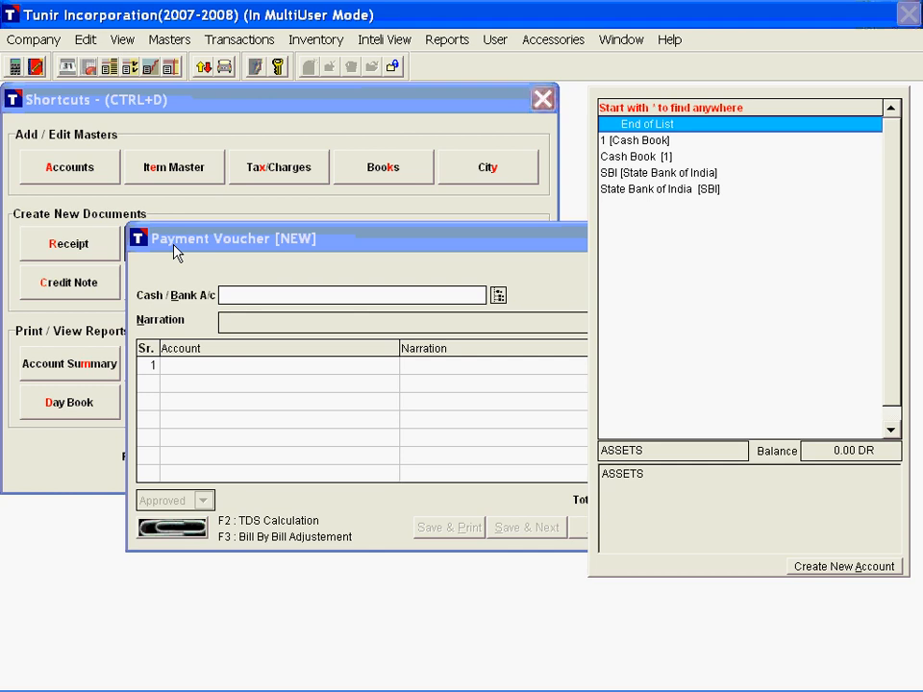
pyautogui.write('s')
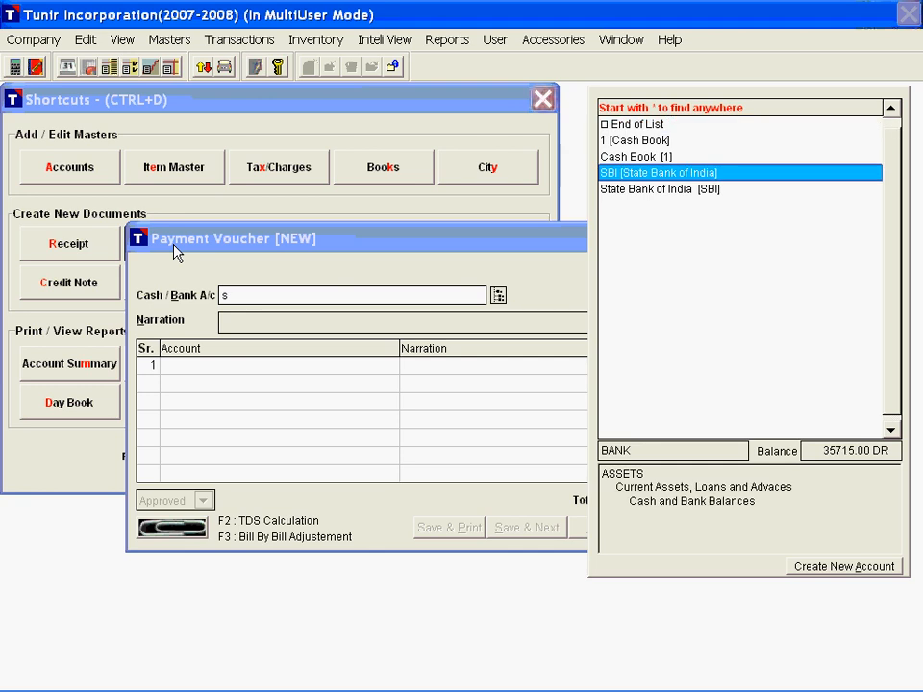
pyautogui.press('Return')
pyautogui.press('Return')
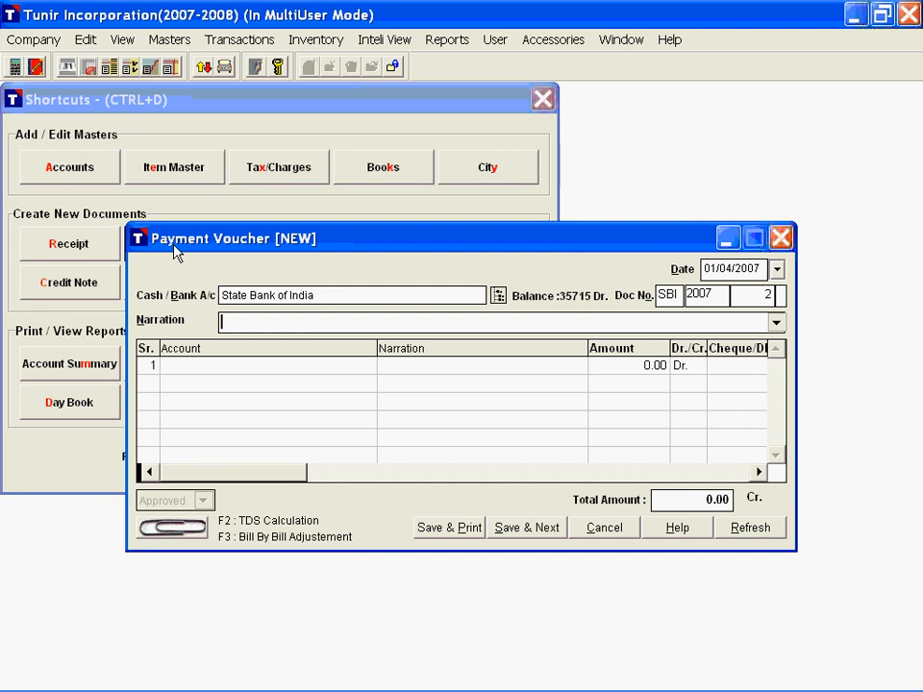
pyautogui.write('Advance to Technoserve India Ltd.')
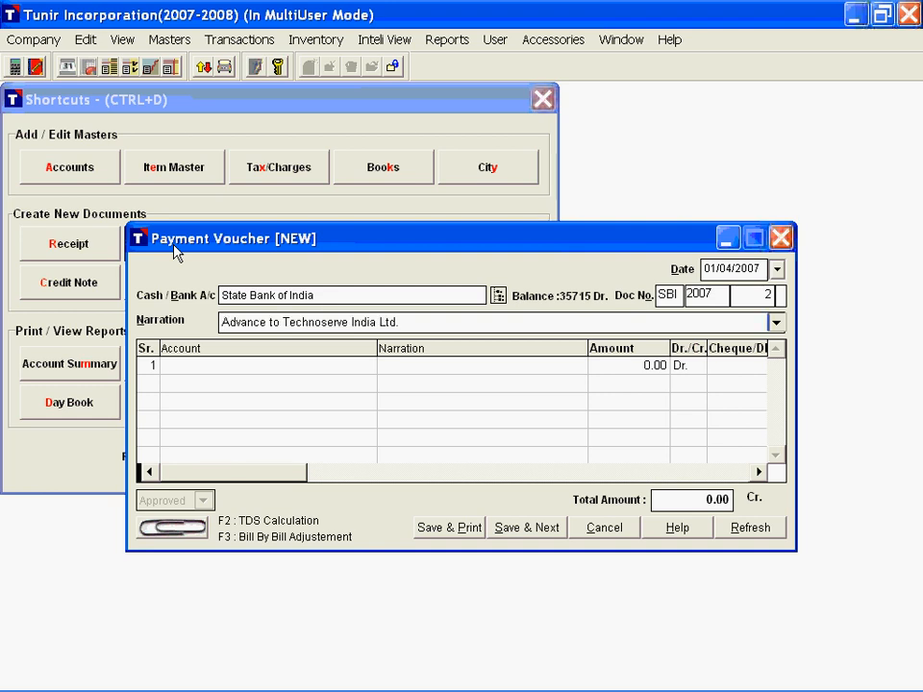
# Step: Debit Technoserve India Ltd. with 5000 in the payment voucher, keeping the voucher narration on the line
pyautogui.press('Return')
pyautogui.press('Return')
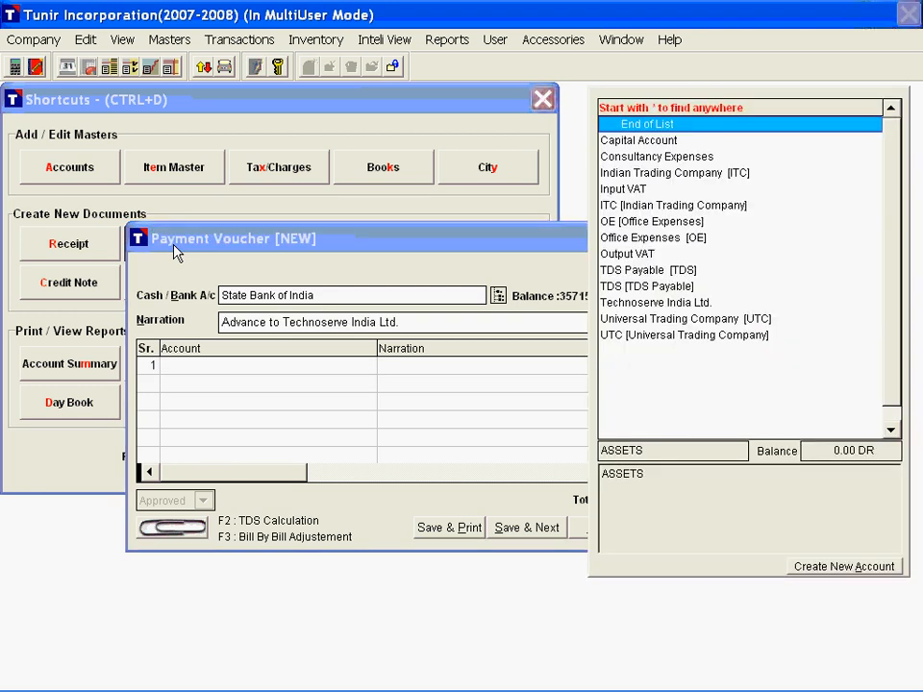
pyautogui.write('te')
pyautogui.press('Return')
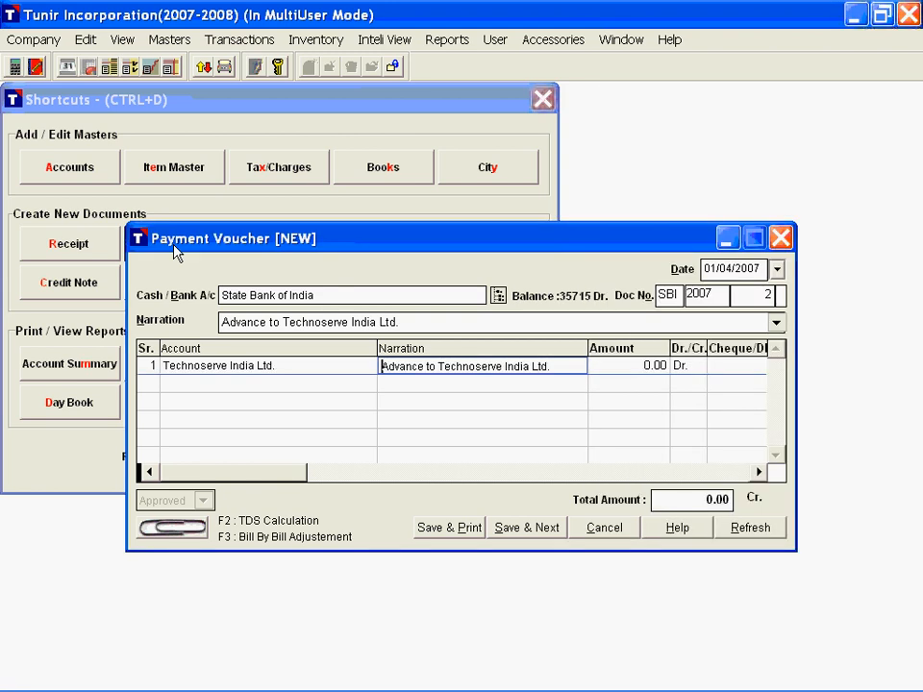
pyautogui.press('Return')
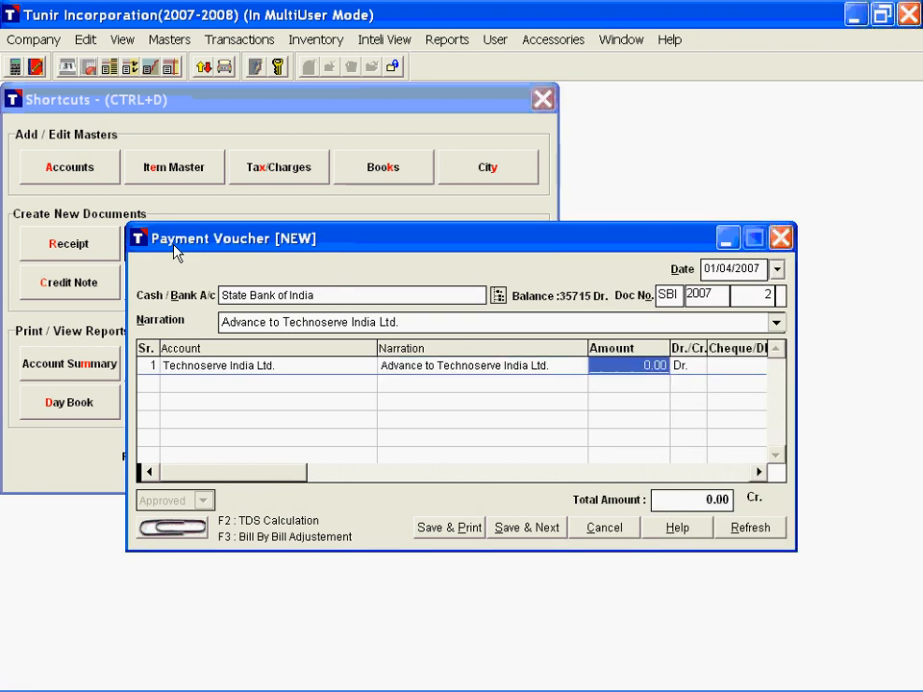
pyautogui.write('5000')
# Step: Apply the TDS deduction on the Technoserve advance at 5% with 10% surcharge and 2% additional surcharge, and check the added line's narration
pyautogui.press('Return')
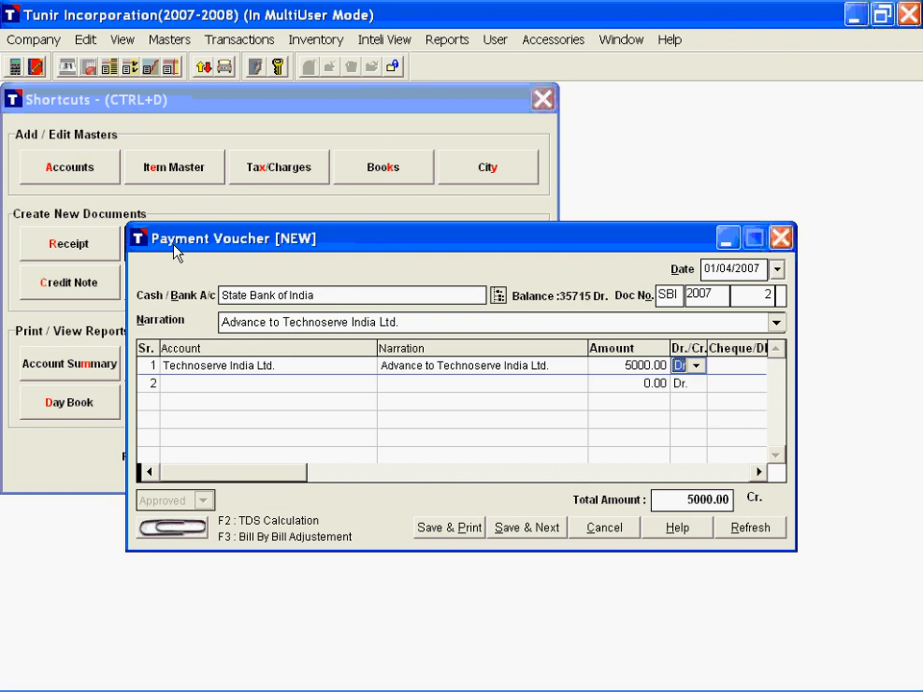
pyautogui.press('Return')
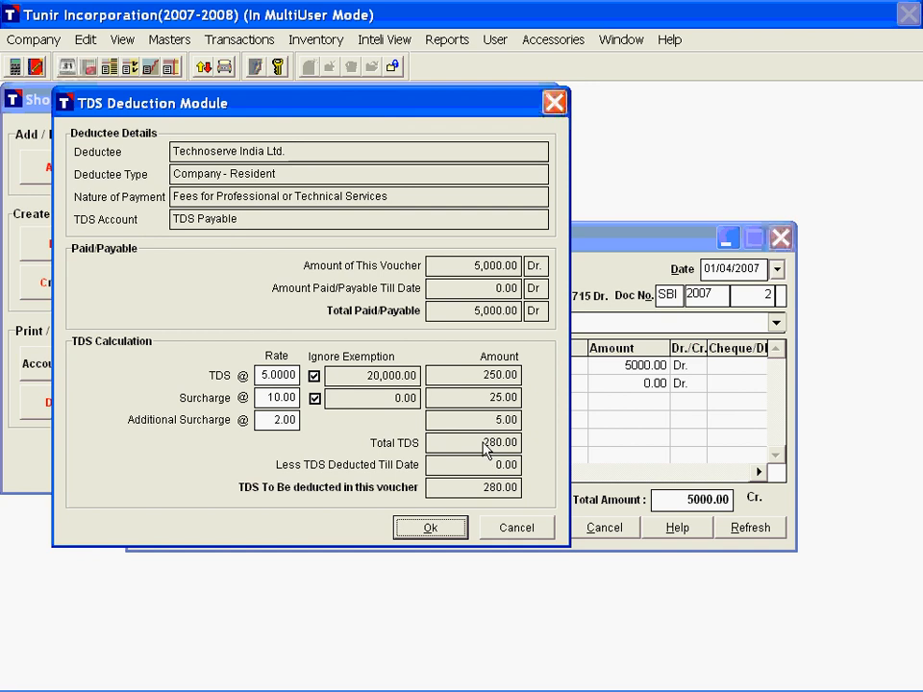
pyautogui.click(270, 376)
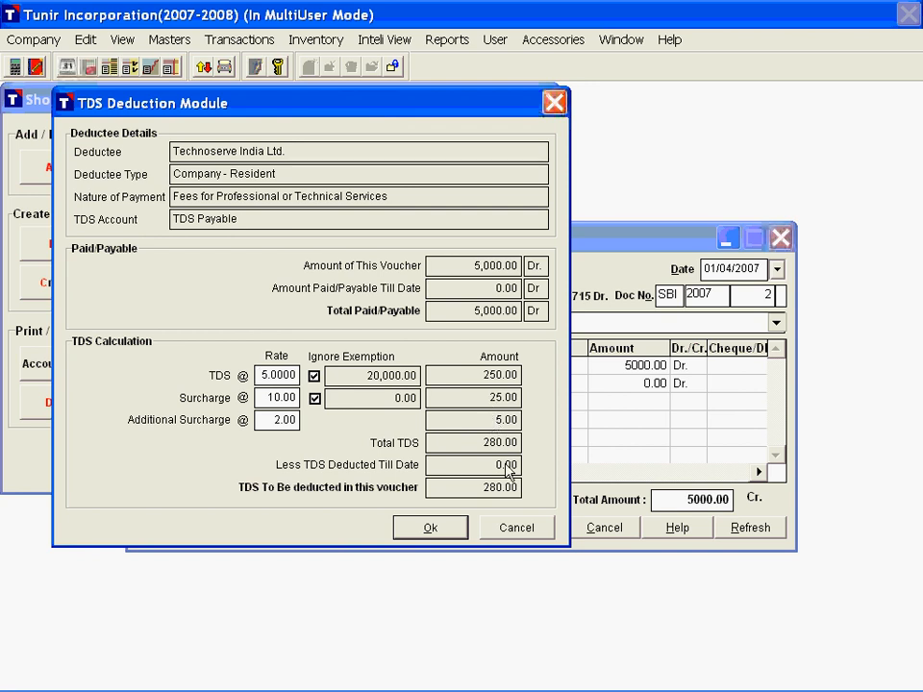
pyautogui.click(430, 528)
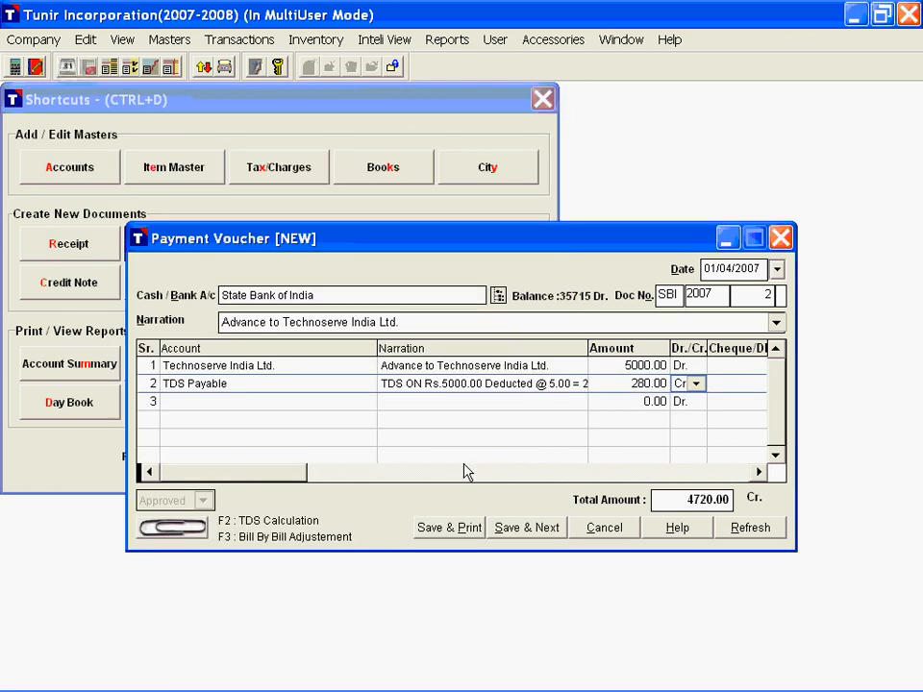
pyautogui.click(424, 387)
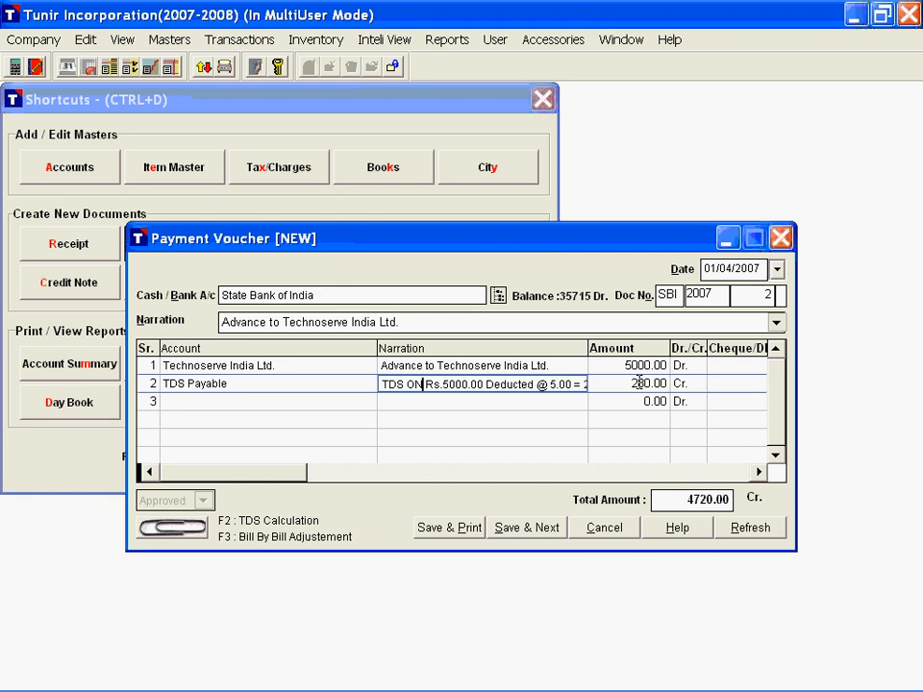
# Step: Enter cheque number 121212 dated 01/04/2007 on the Technoserve India Ltd. line and leave the drawn-on bank blank
pyautogui.click(716, 366)
pyautogui.write('121212')
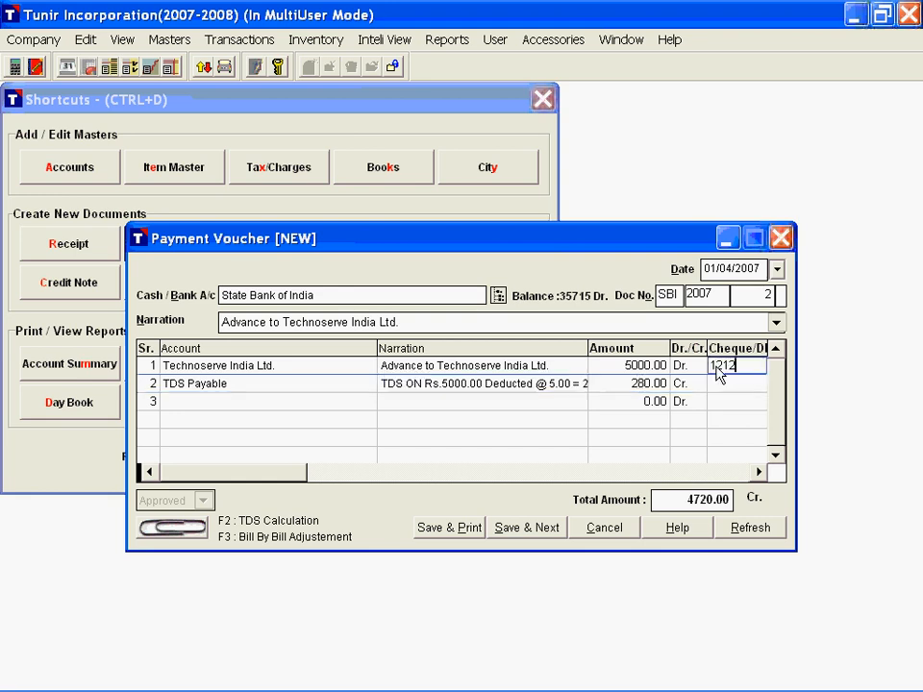
pyautogui.press('Return')
pyautogui.write('01/04/20')
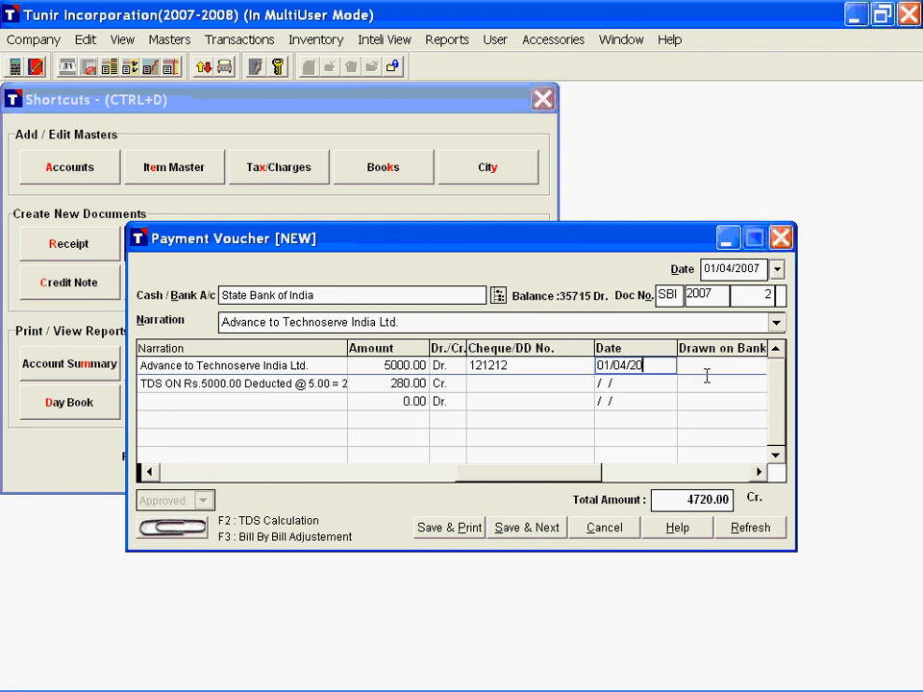
pyautogui.write('07')
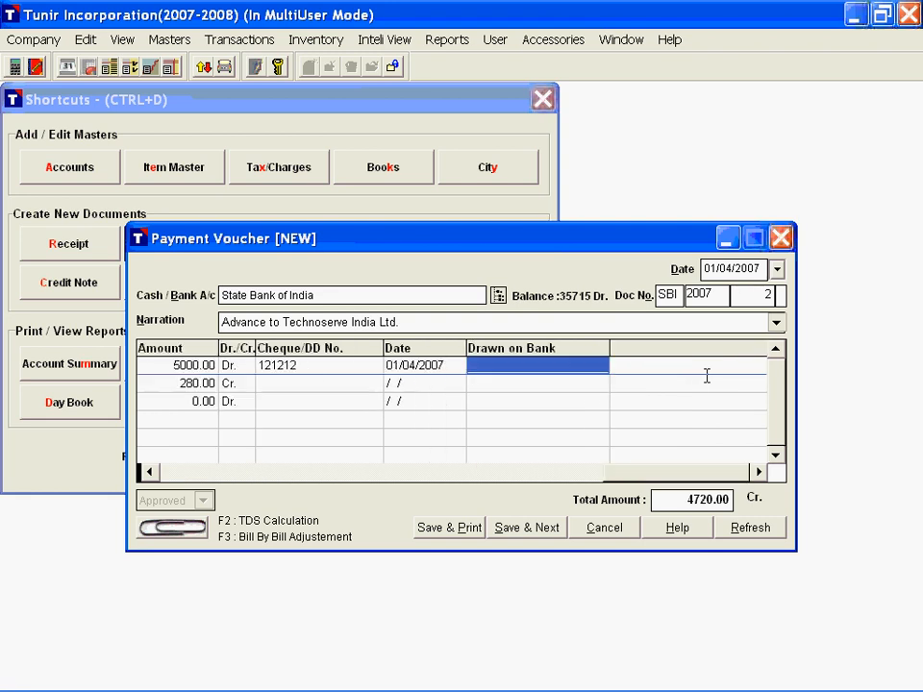
pyautogui.press('Return')
# Step: Save the Technoserve payment voucher, view the printer choices for its cheque, and close the voucher without printing
pyautogui.click(463, 529)
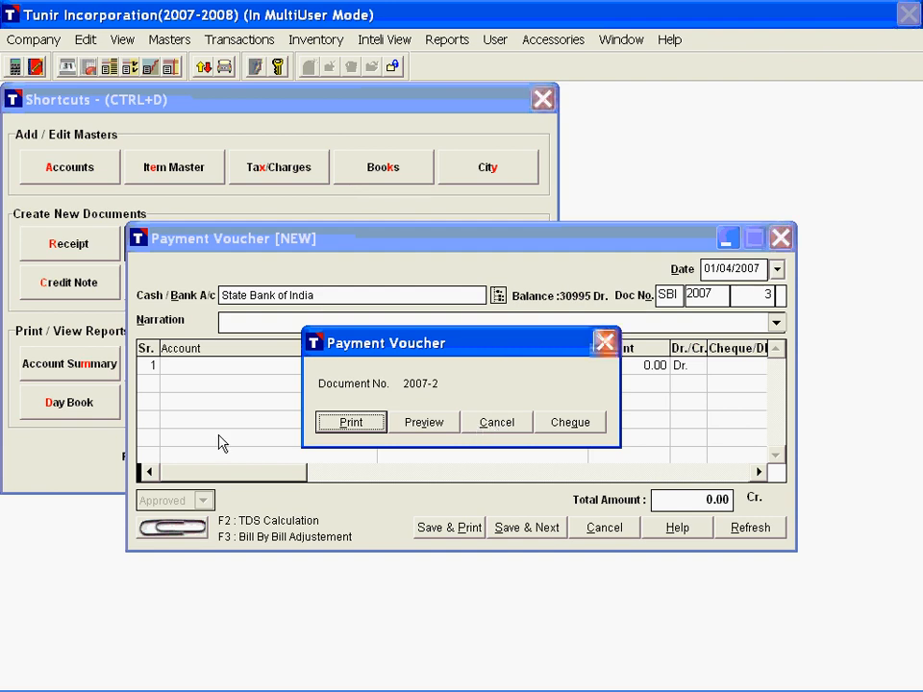
pyautogui.click(589, 430)
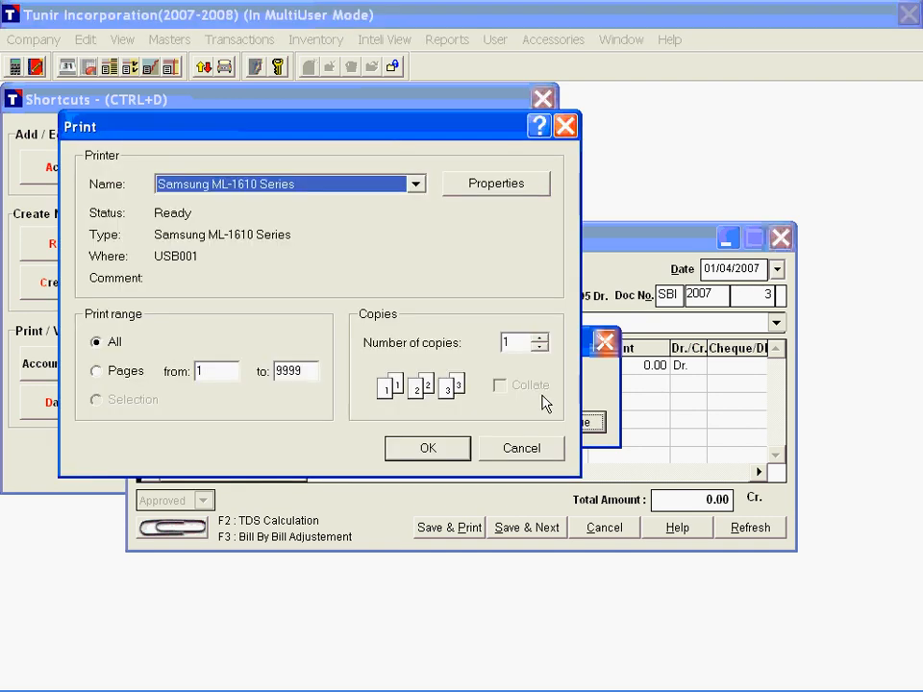
pyautogui.click(371, 188)
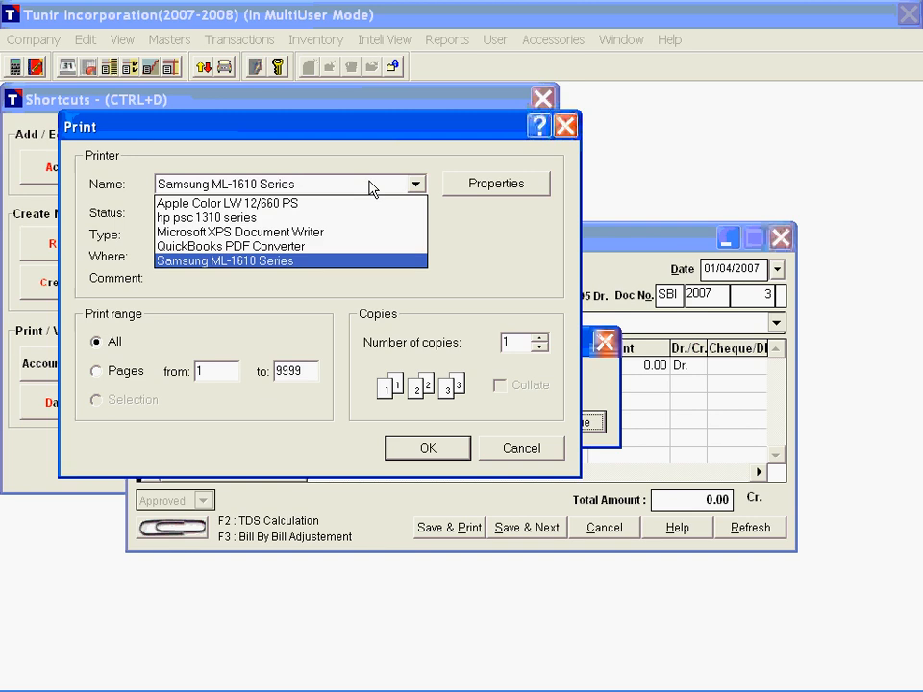
pyautogui.click(372, 188)
pyautogui.press('Escape')
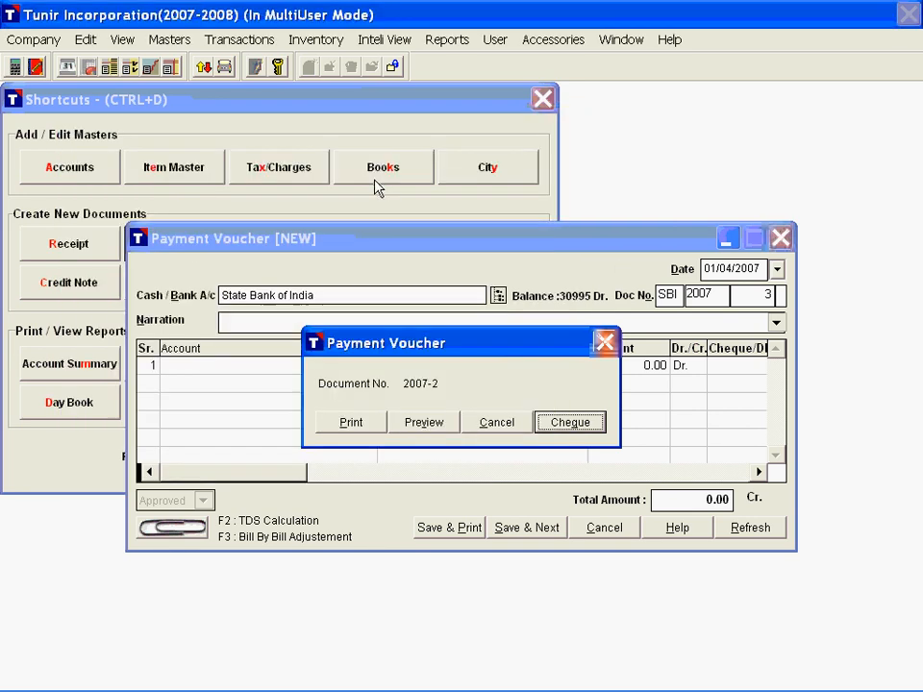
pyautogui.press('Escape')
pyautogui.press('Escape')
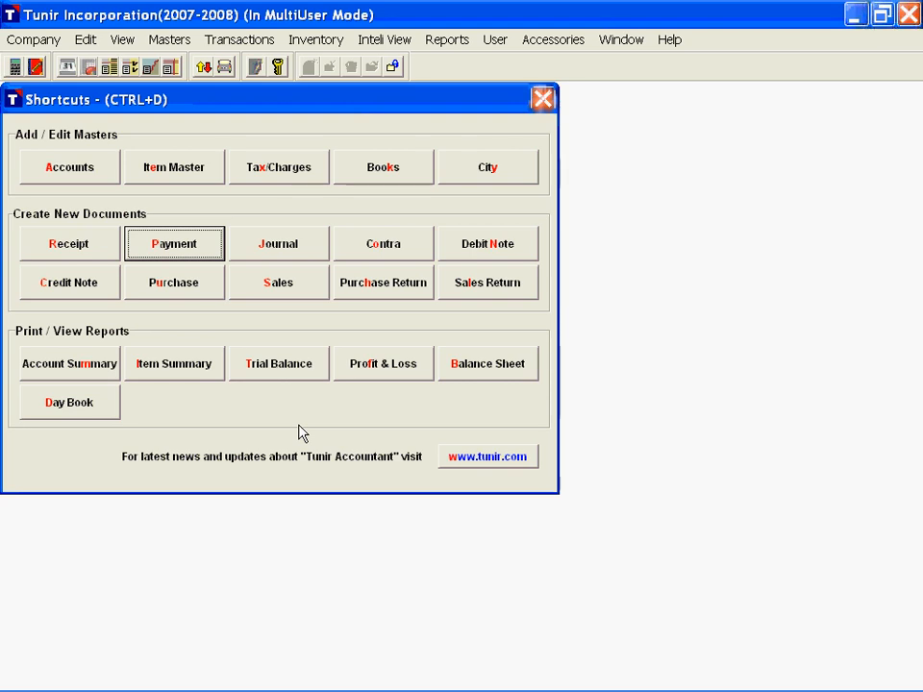
# Step: Open a new journal voucher and turn off editing of tax rates during voucher entry in the company's TDS configuration
pyautogui.click(286, 246)
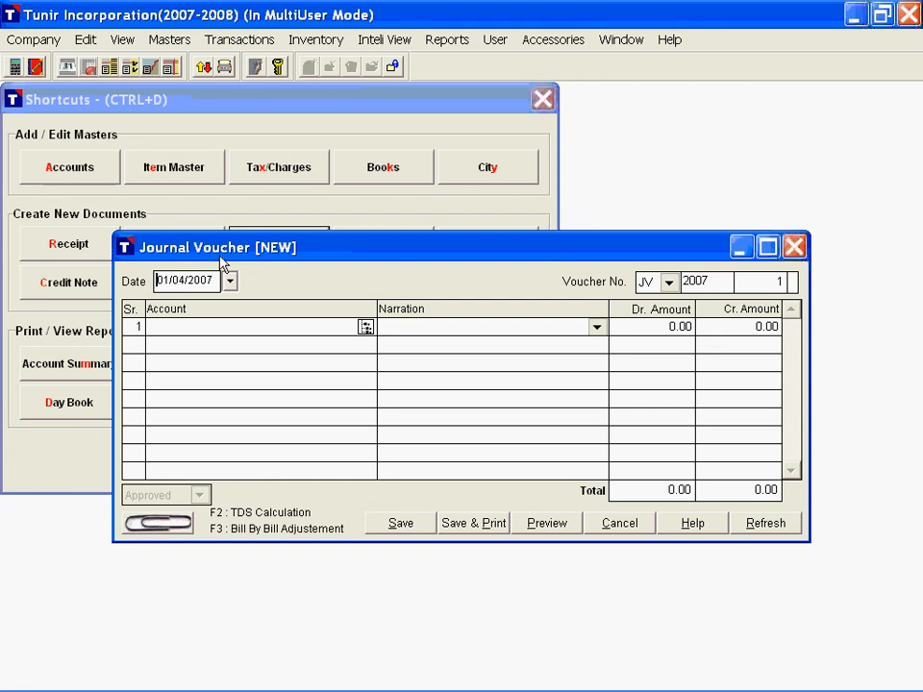
pyautogui.click(26, 38)
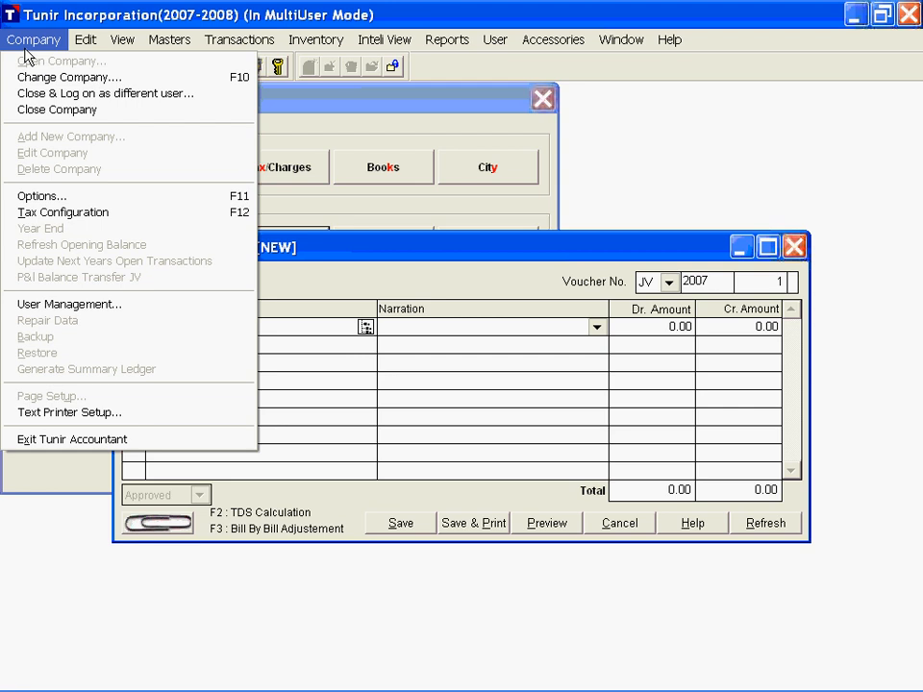
pyautogui.click(77, 213)
pyautogui.click(202, 139)
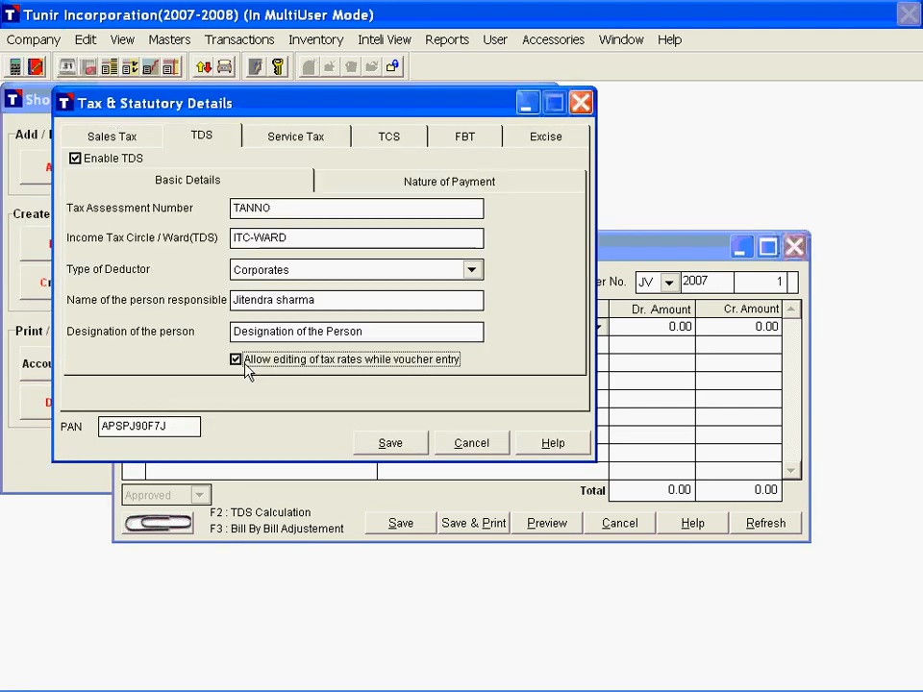
pyautogui.click(245, 364)
pyautogui.click(394, 444)
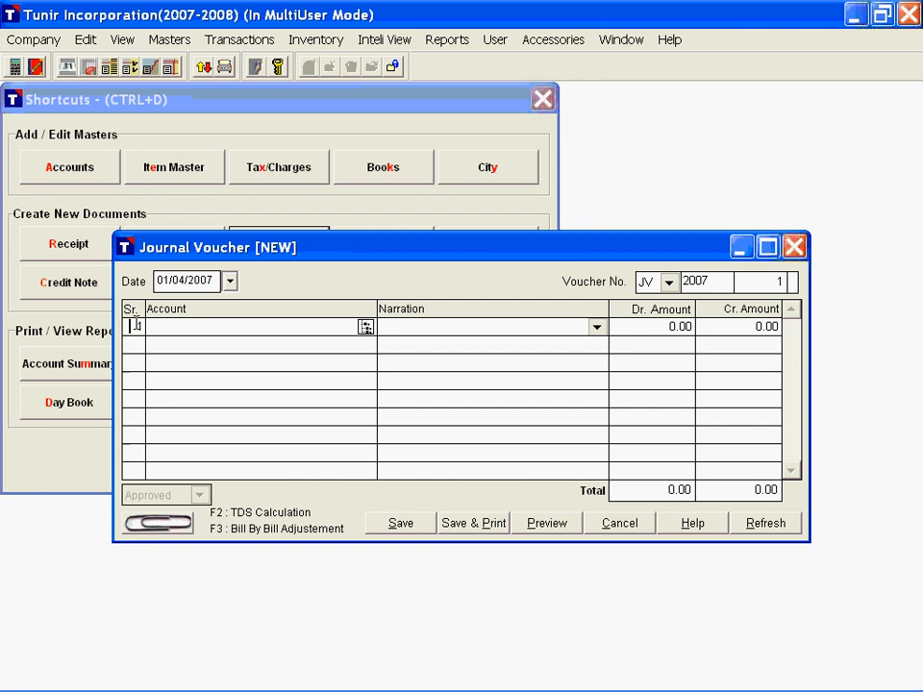
# Step: Debit Consultancy Expenses with 10000 in the journal voucher, using the narration "Consultancy Charges for the Month of April"
pyautogui.press('Return')
pyautogui.write('con')
pyautogui.press('Return')
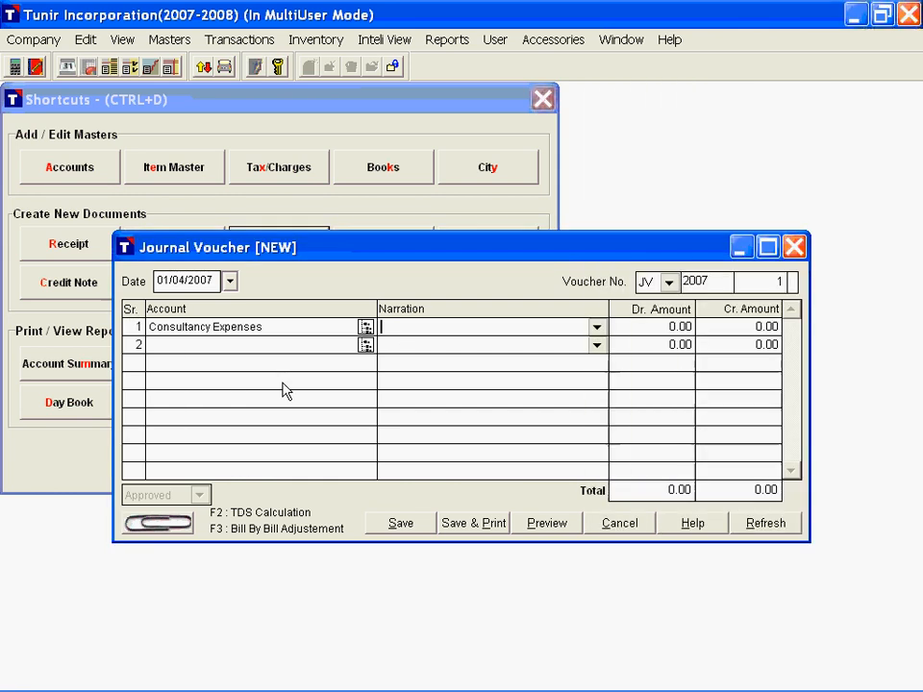
pyautogui.write('Consultancy Charges for the Month of April')
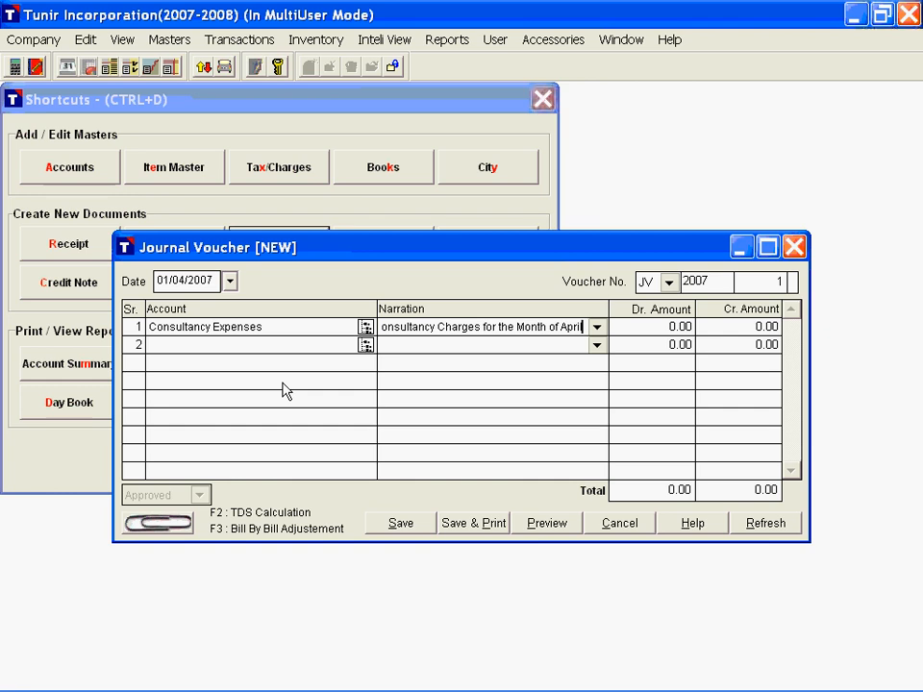
pyautogui.press('Return')
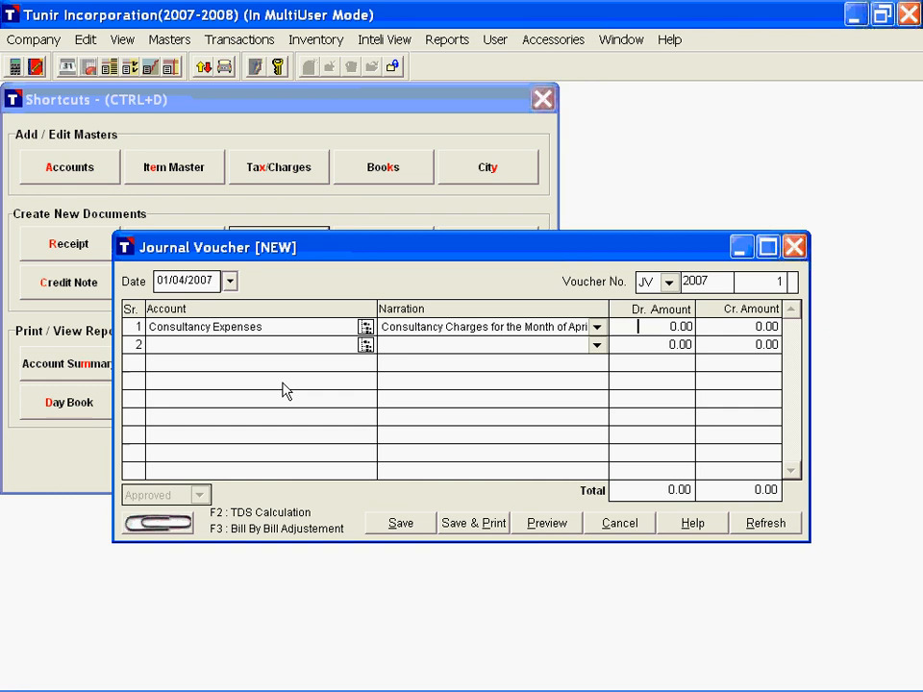
pyautogui.write('10000')
pyautogui.press('Return')
# Step: Credit Technoserve India Ltd. with 10000 on the second journal line, keeping the same narration
pyautogui.write('te')
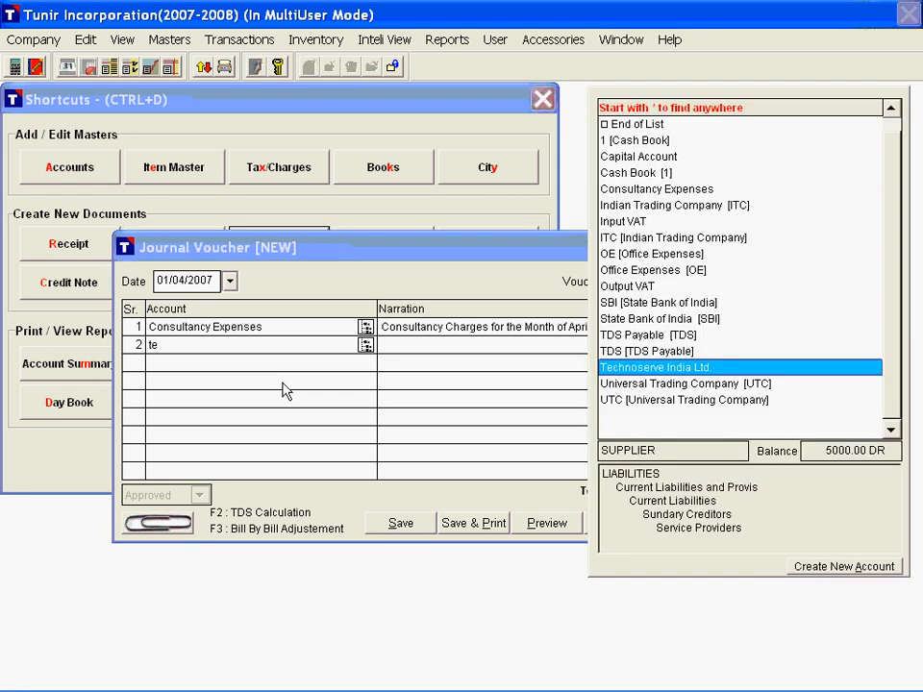
pyautogui.press('Return')
pyautogui.press('Return')
pyautogui.press('Return')
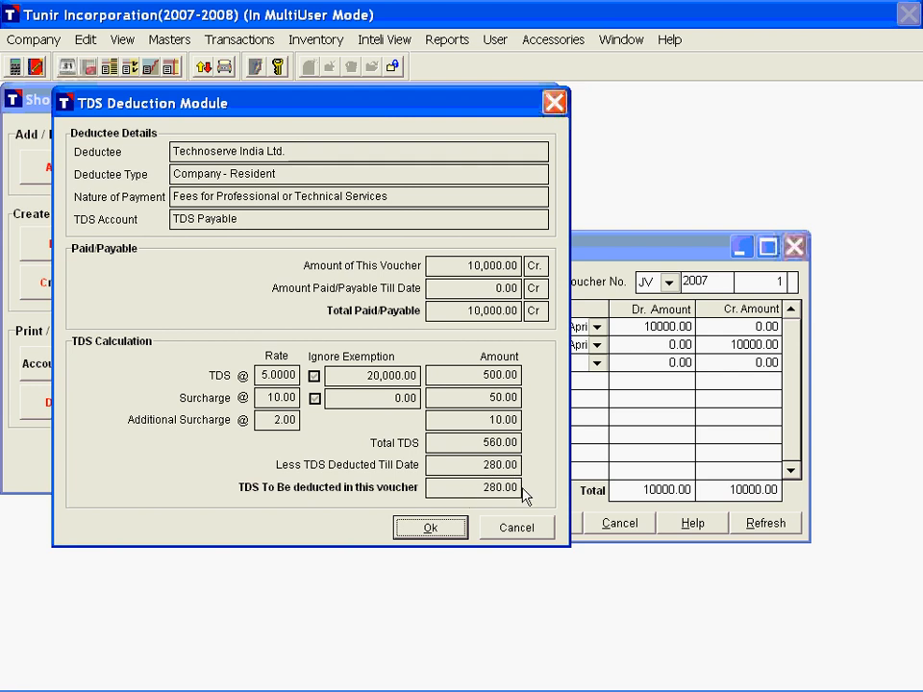
# Step: Apply the TDS deduction on the Technoserve credit, then reopen the calculation on that line and accept it again
pyautogui.click(446, 531)
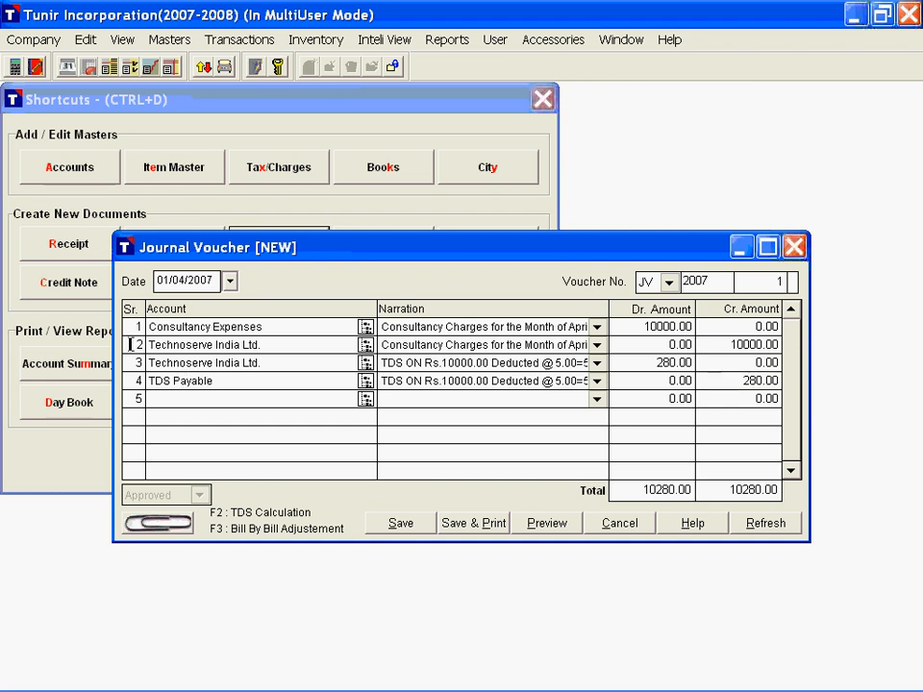
pyautogui.press('F2')
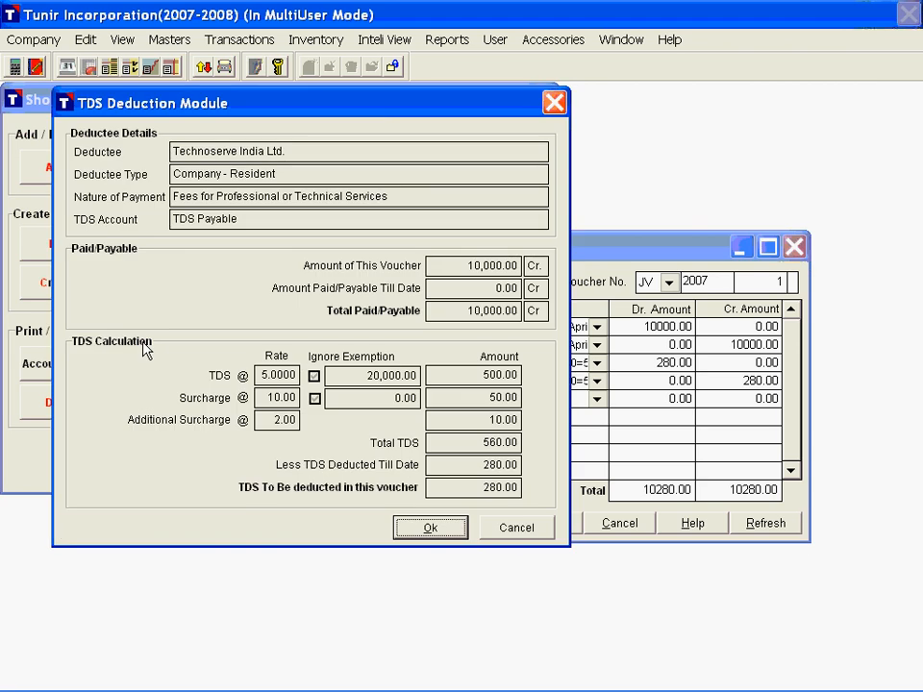
pyautogui.click(438, 531)
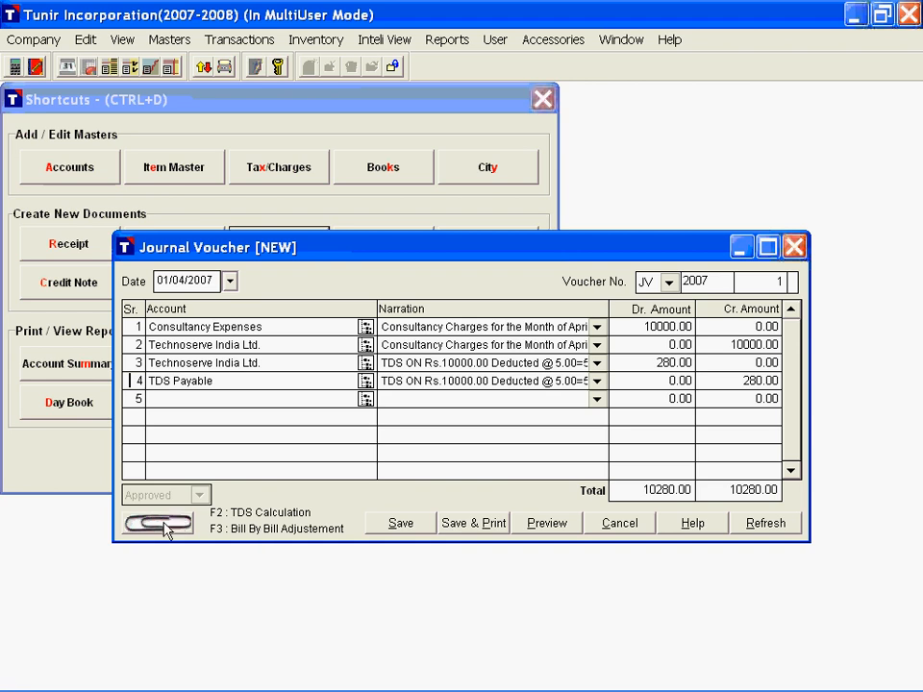
# Step: Save the journal voucher and preview its printout down to the voucher total
pyautogui.click(480, 526)
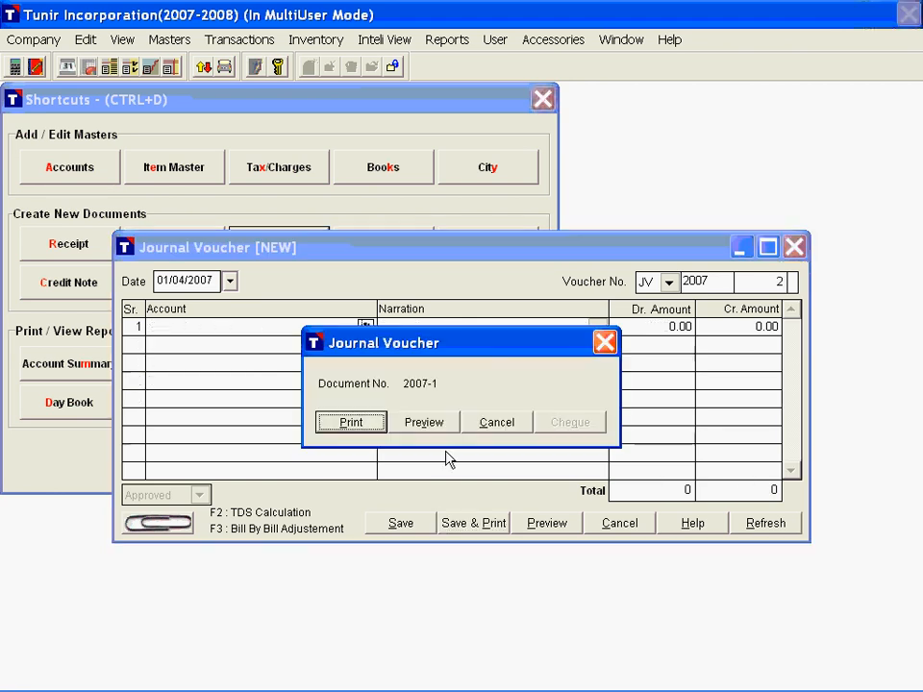
pyautogui.click(424, 425)
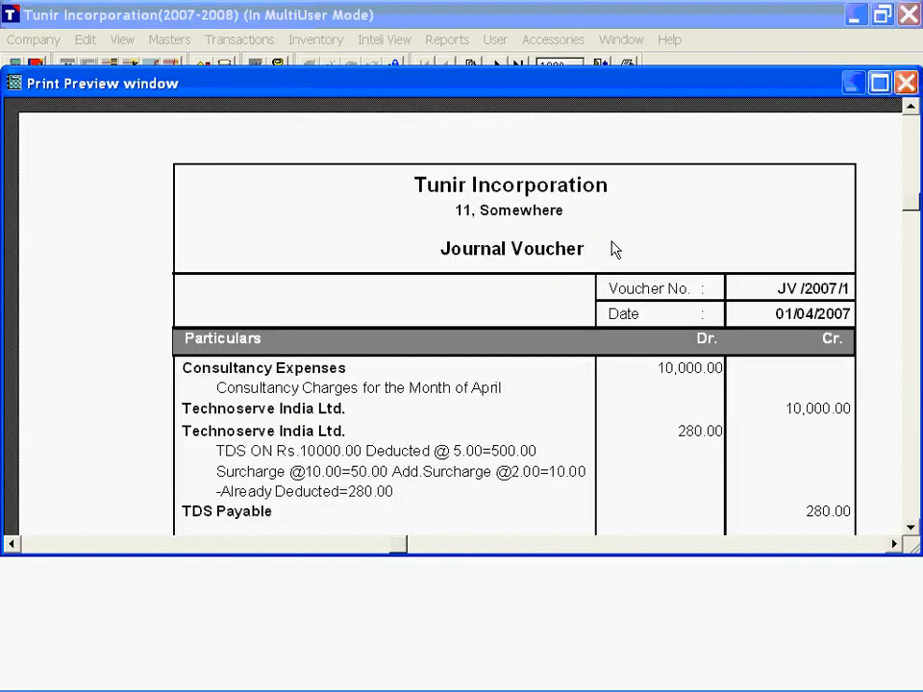
pyautogui.scroll(-8, 616, 250)
pyautogui.scroll(7, 615, 254)
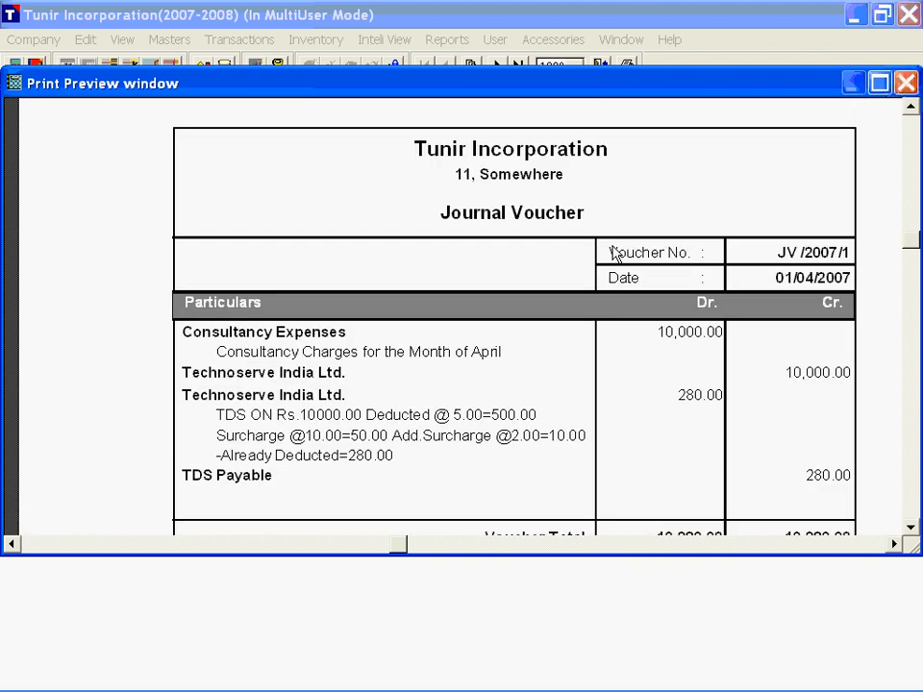
pyautogui.scroll(-1, 615, 254)
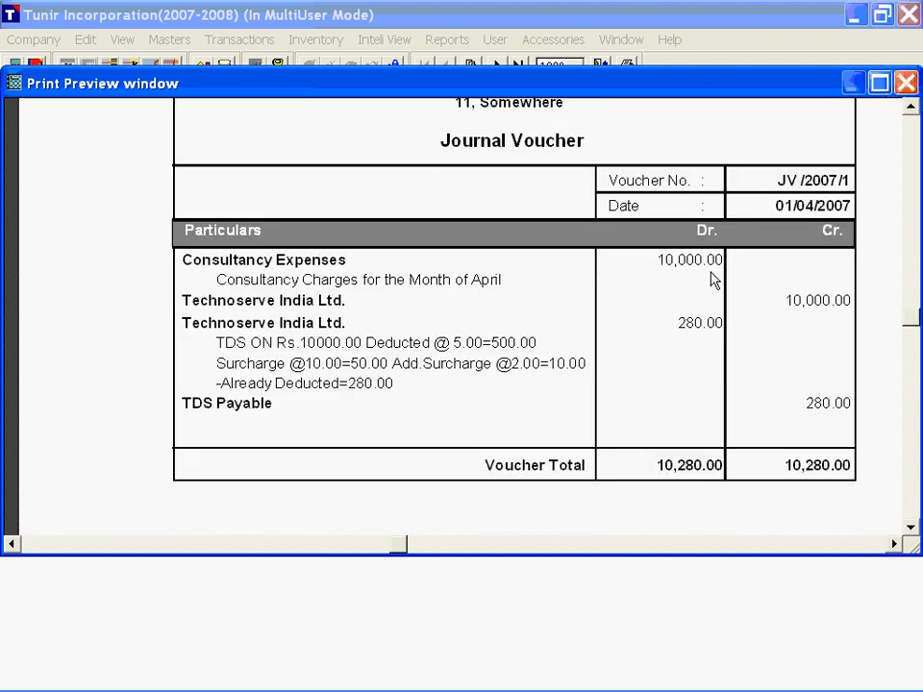
# Step: Close the print preview and leave the blank journal voucher without saving it
pyautogui.press('Escape')
pyautogui.press('Escape')
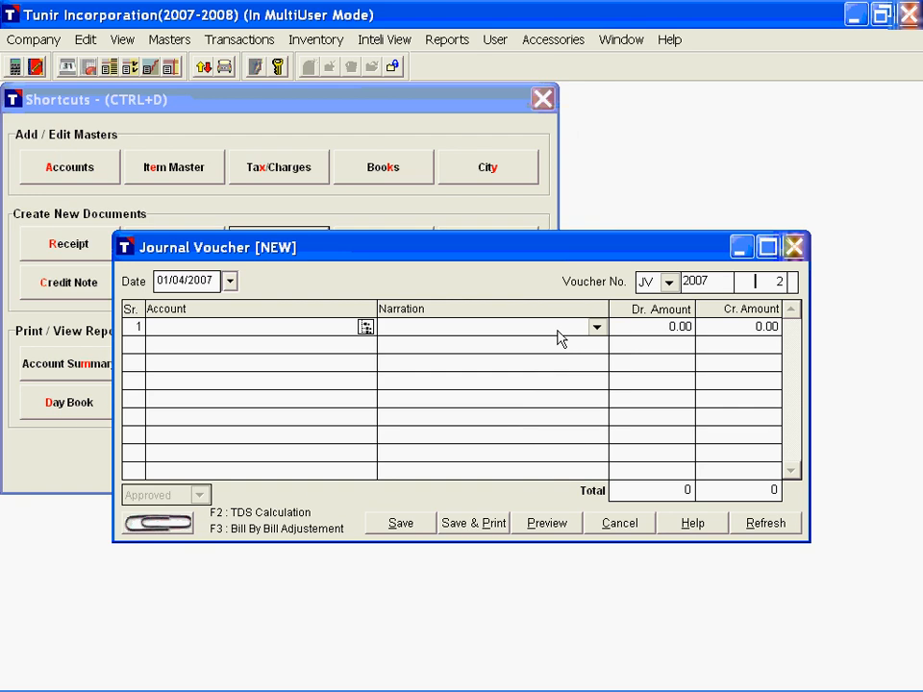
pyautogui.press('Escape')
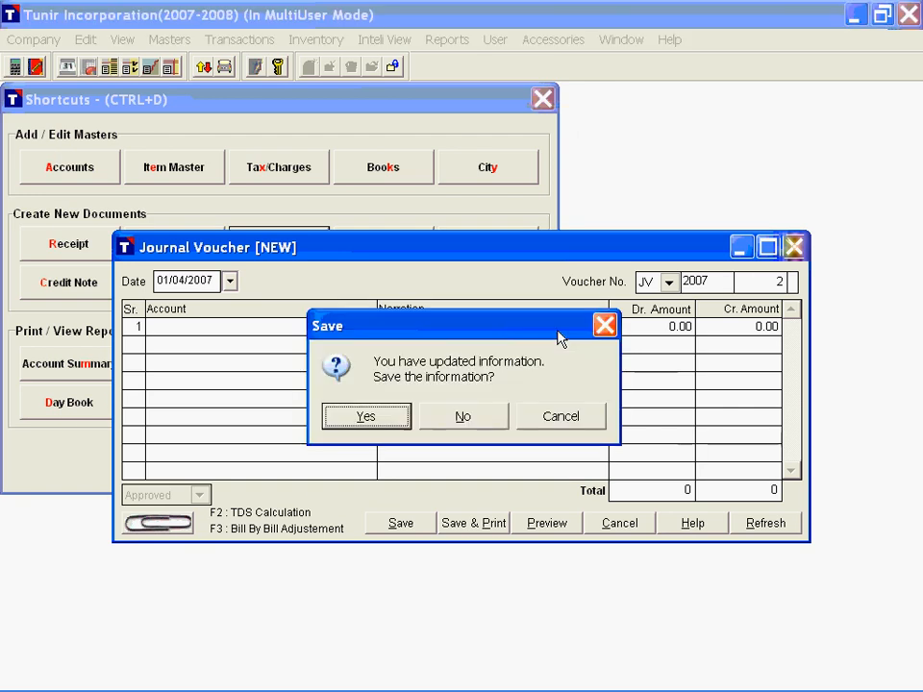
pyautogui.press('n')
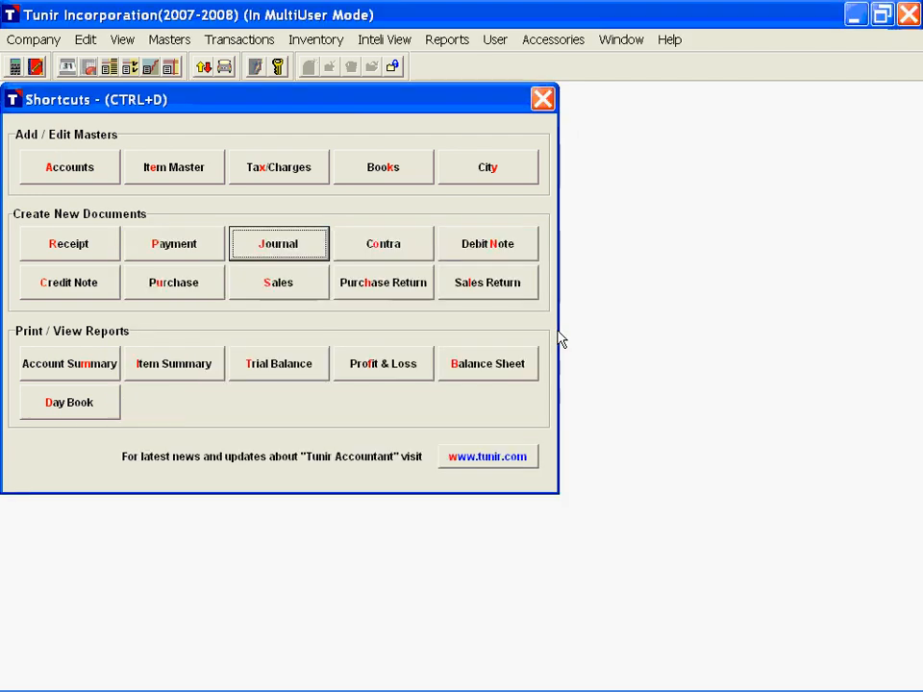
# Step: Start a new payment voucher from State Bank of India with the narration "Final Payment of Technoserve India Ltd."
pyautogui.press('Left')
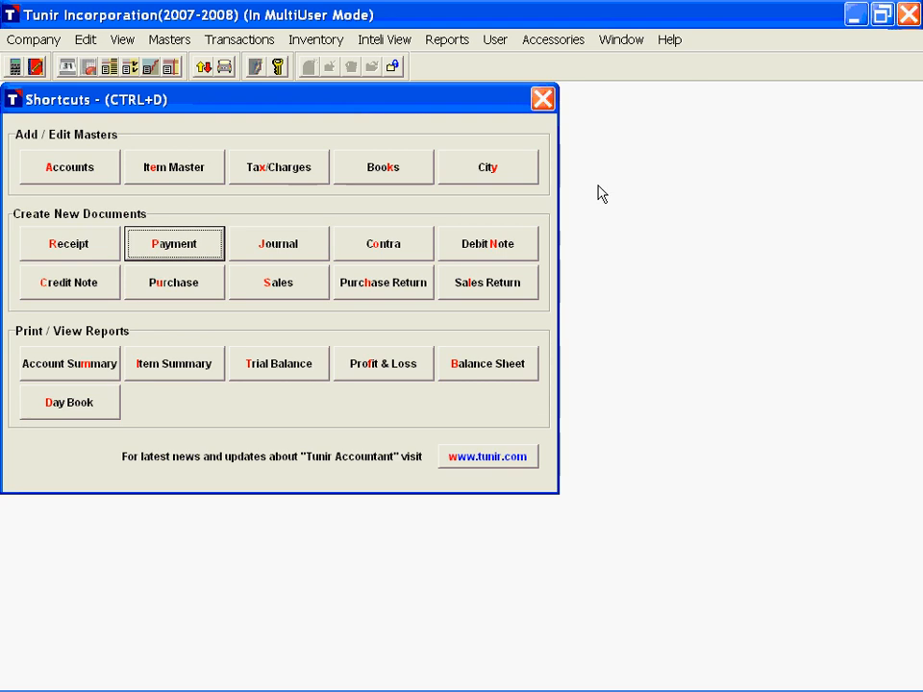
pyautogui.click(132, 233)
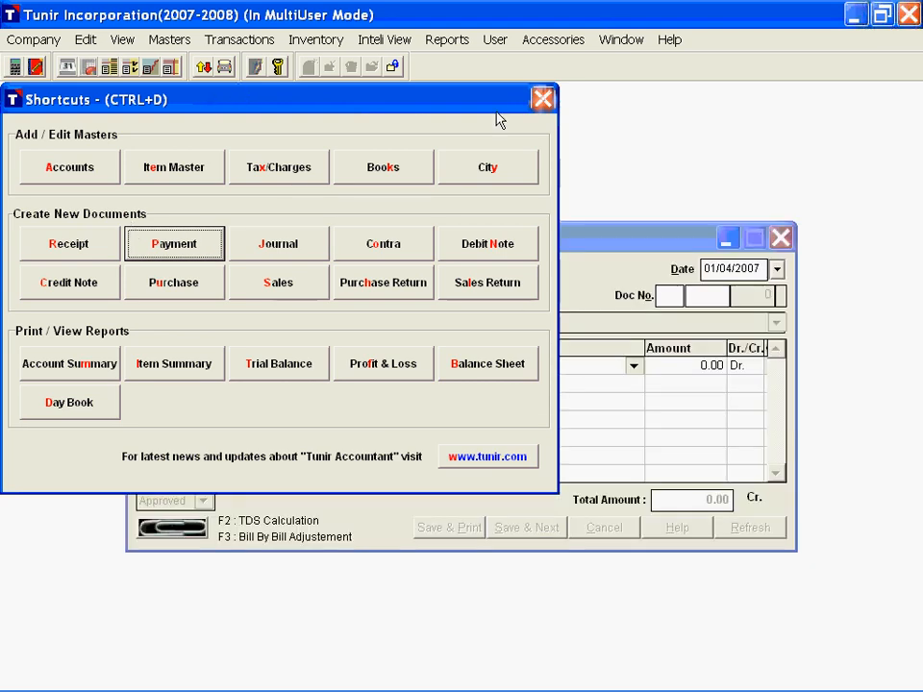
pyautogui.click(595, 248)
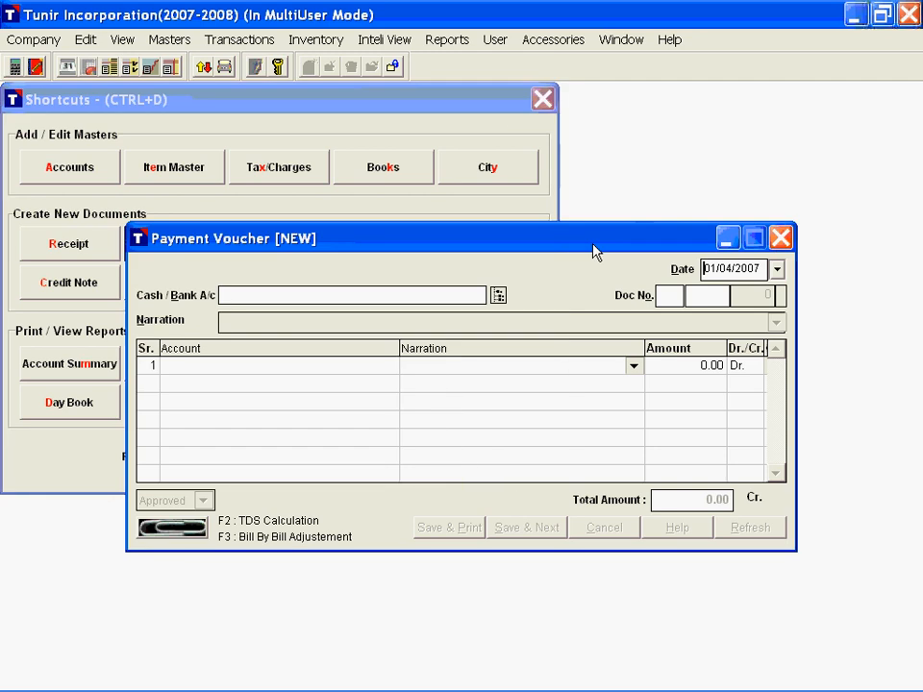
pyautogui.click(478, 295)
pyautogui.write('s')
pyautogui.press('Return')
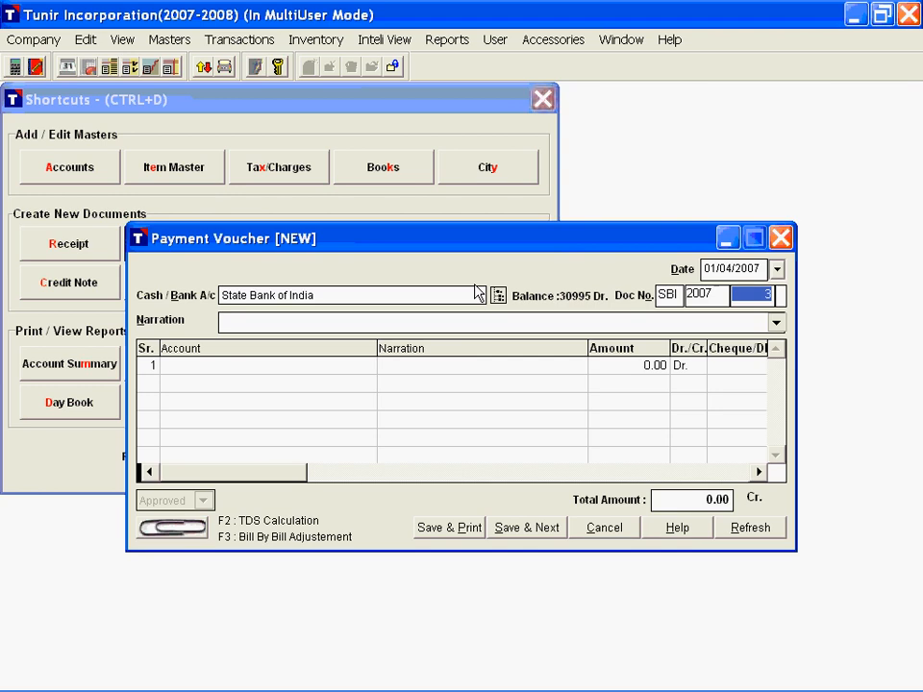
pyautogui.press('Return')
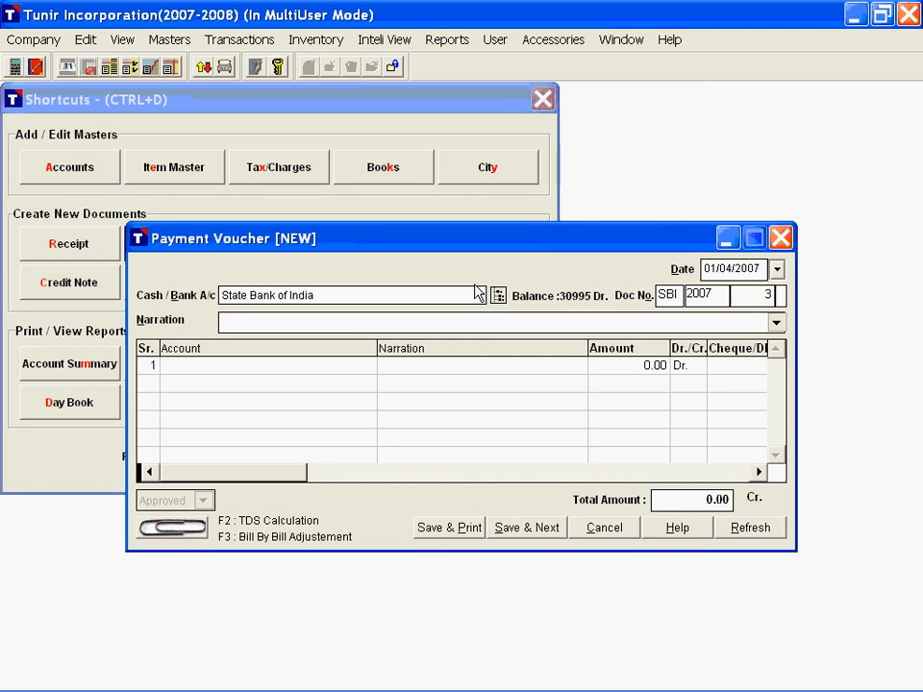
pyautogui.press('Return')
pyautogui.write('Final Payment of Technoserve India Ltd.')
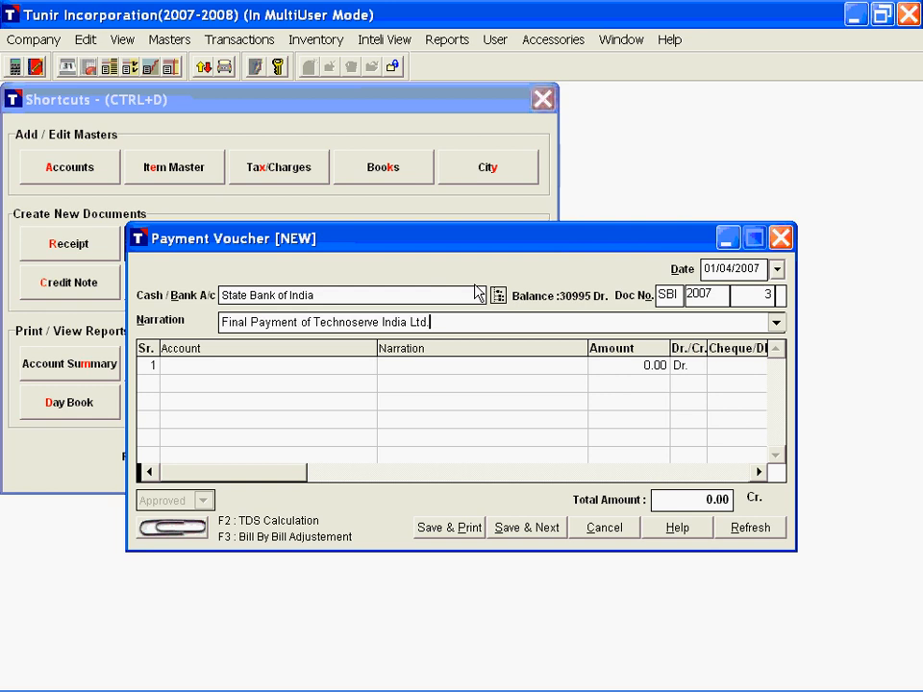
pyautogui.press('Return')
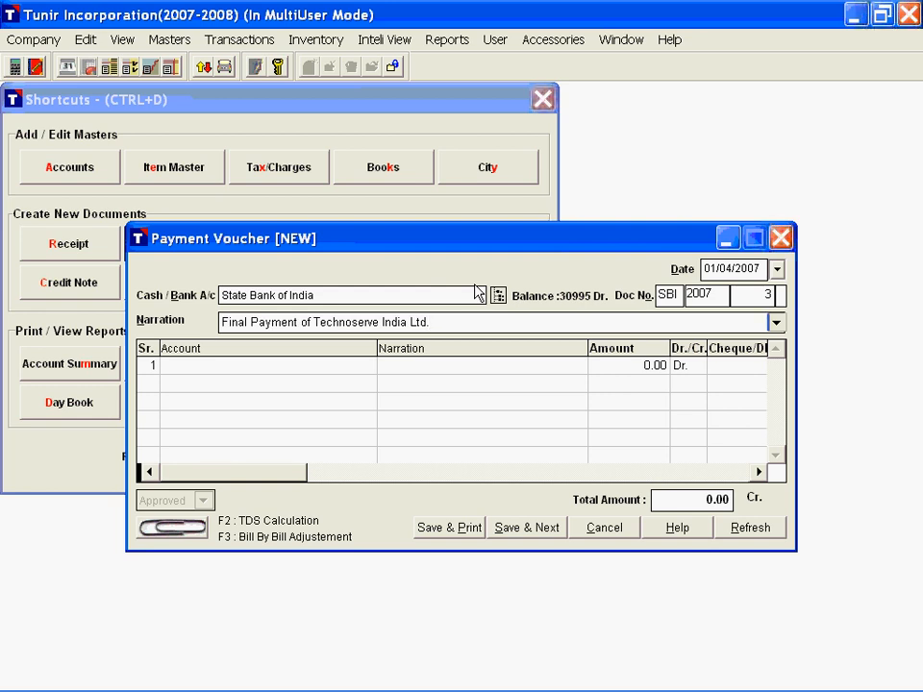
# Step: Choose Technoserve India Ltd. as the account on the first payment line, checking its balance in the account list
pyautogui.press('Return')
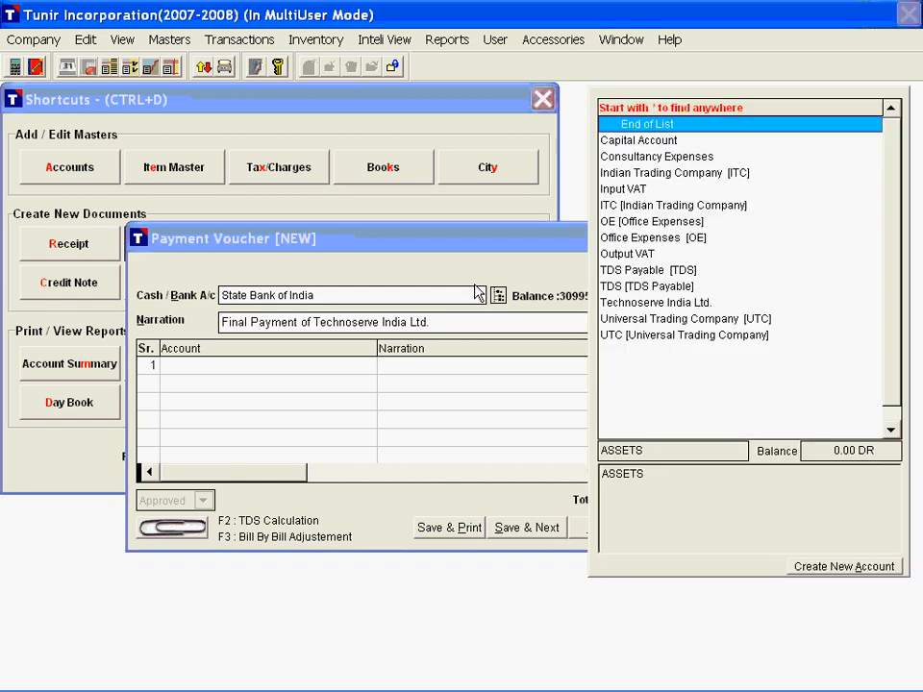
pyautogui.write('te')
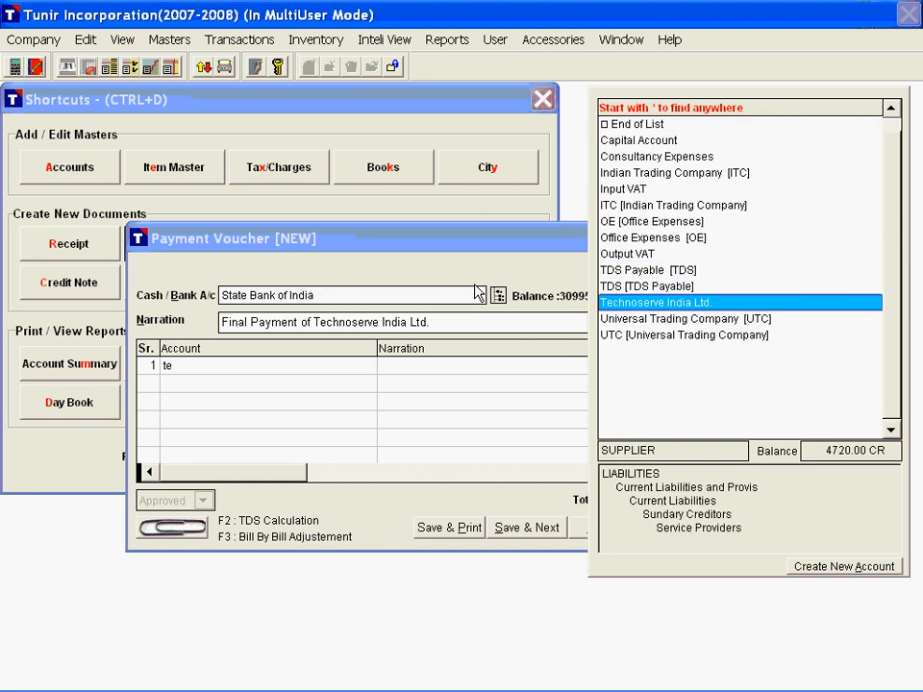
pyautogui.click(838, 452)
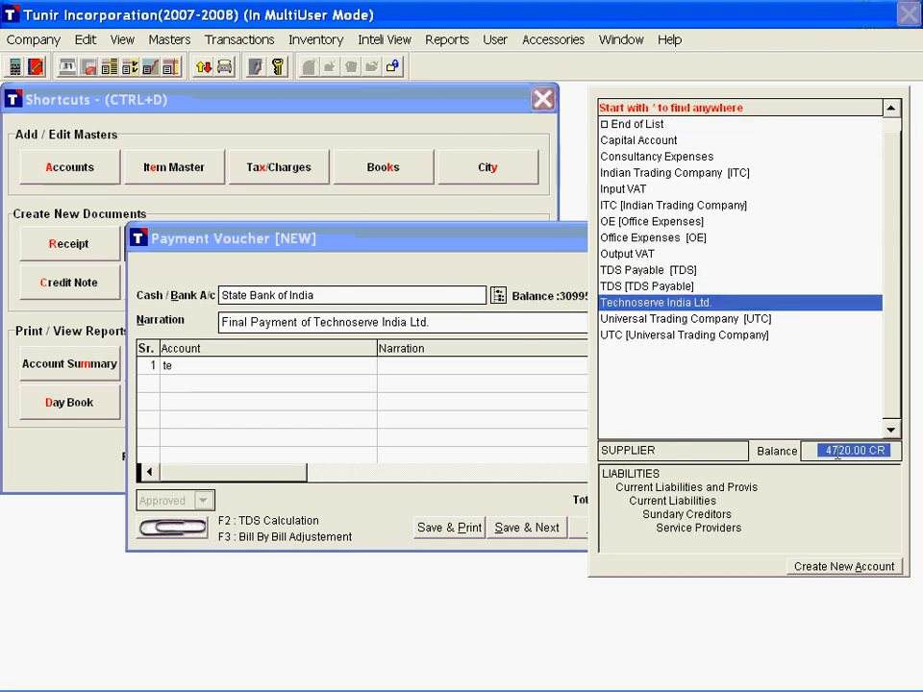
pyautogui.click(820, 451)
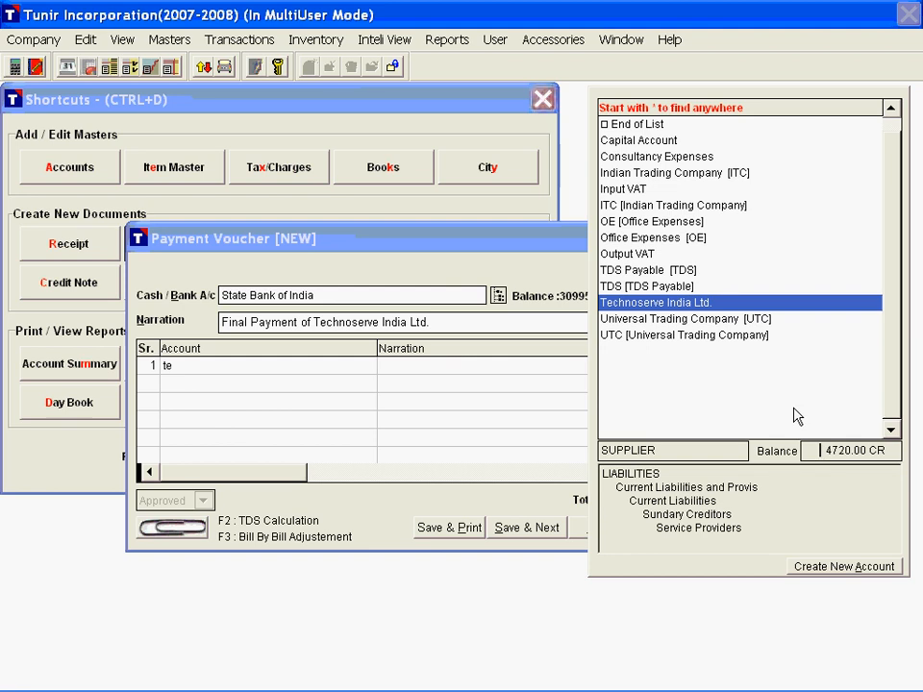
pyautogui.doubleClick(733, 303)
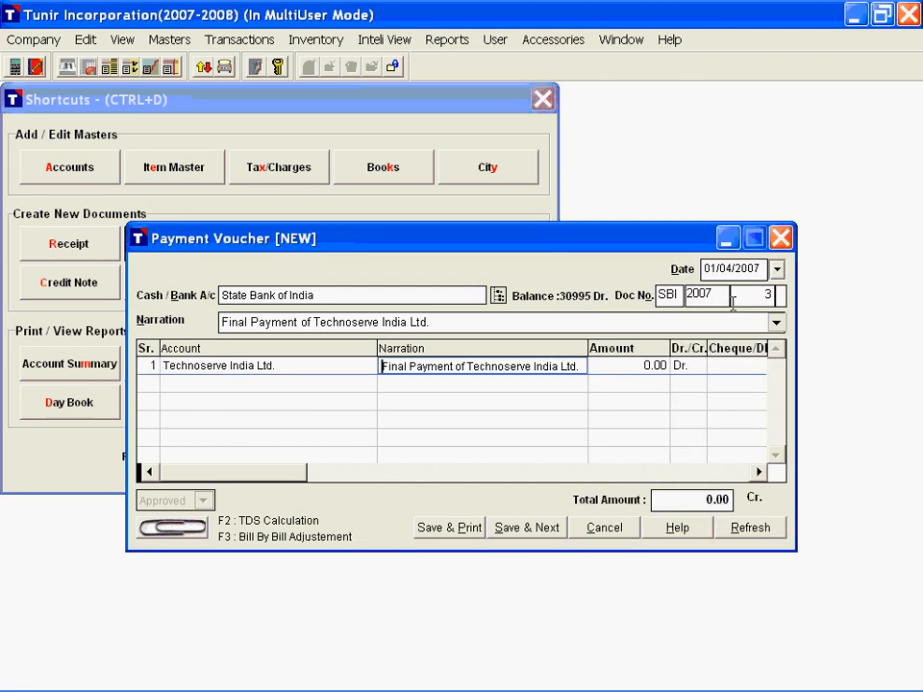
# Step: Debit the Technoserve India Ltd. line with 4720, keeping its narration, and check and accept its TDS calculation
pyautogui.press('Return')
pyautogui.write('47')
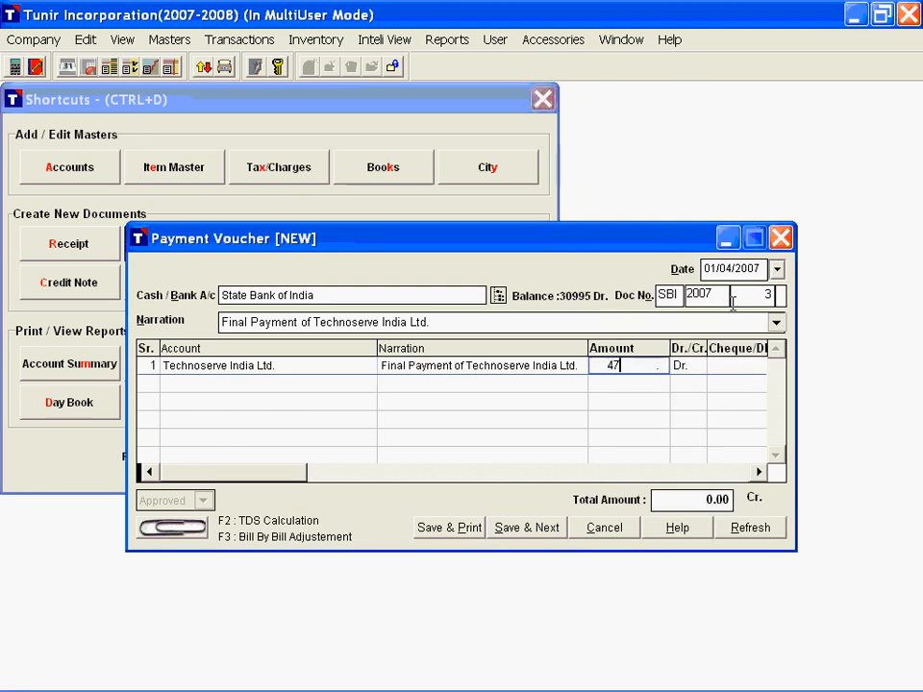
pyautogui.write('20')
pyautogui.press('Return')
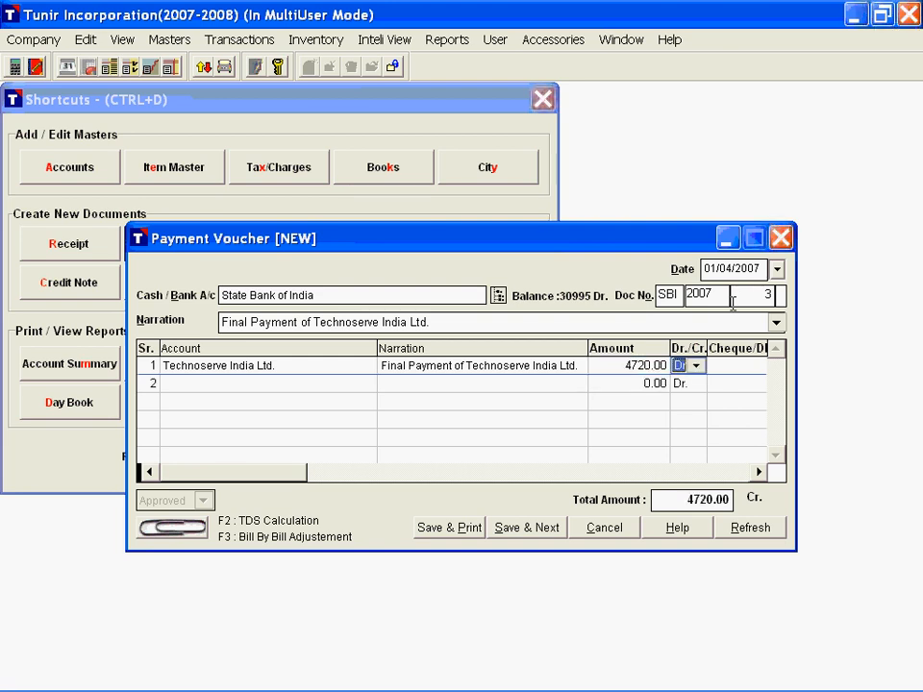
pyautogui.press('F2')
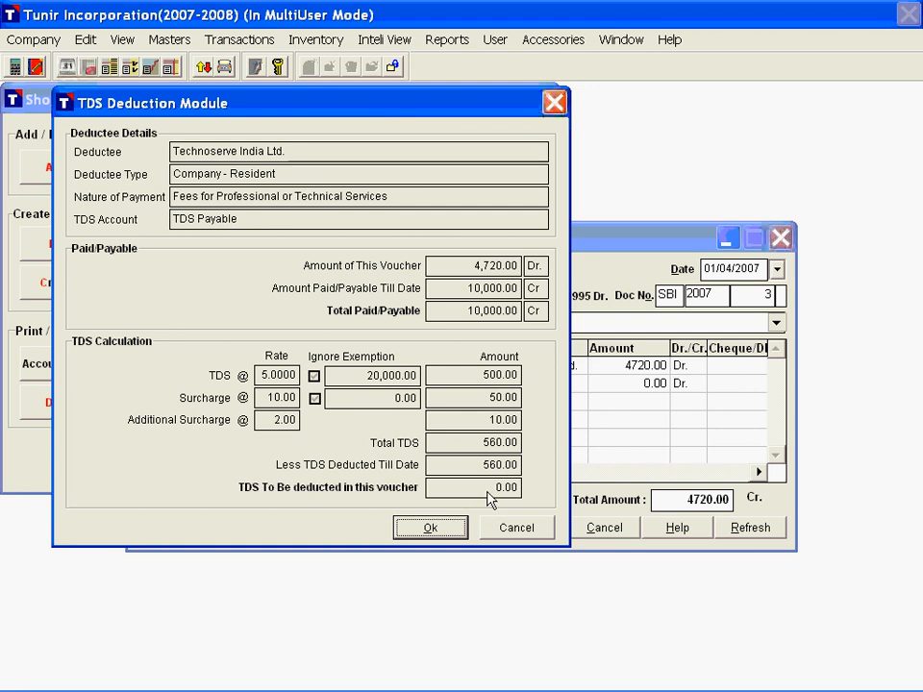
pyautogui.click(448, 534)
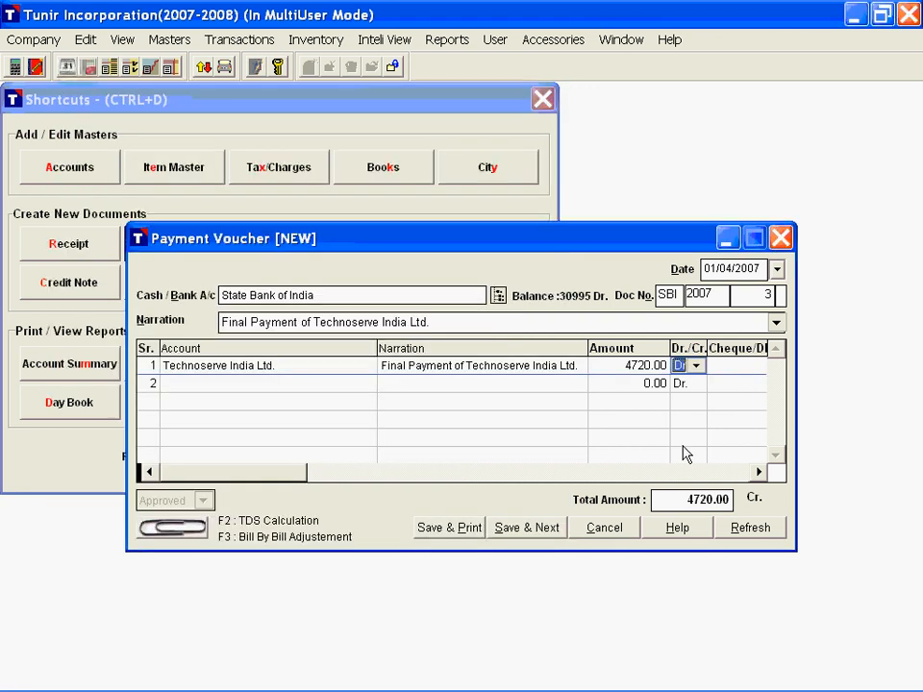
# Step: Enter cheque number 121223 dated 01/04/2007 on the Technoserve India Ltd. line, save the voucher and leave the blank one that follows
pyautogui.press('Return')
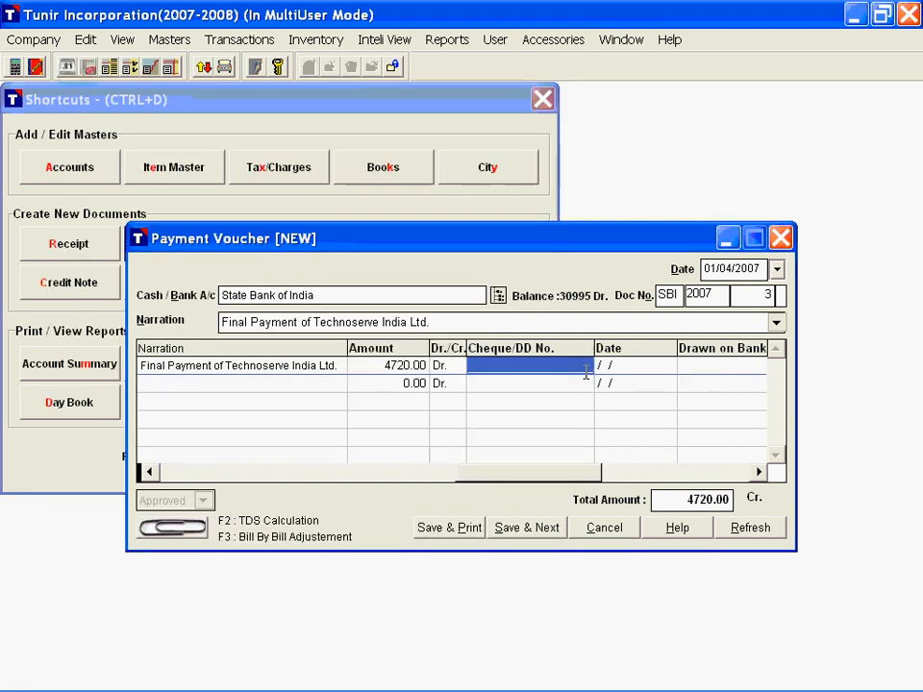
pyautogui.write('121223')
pyautogui.press('Return')
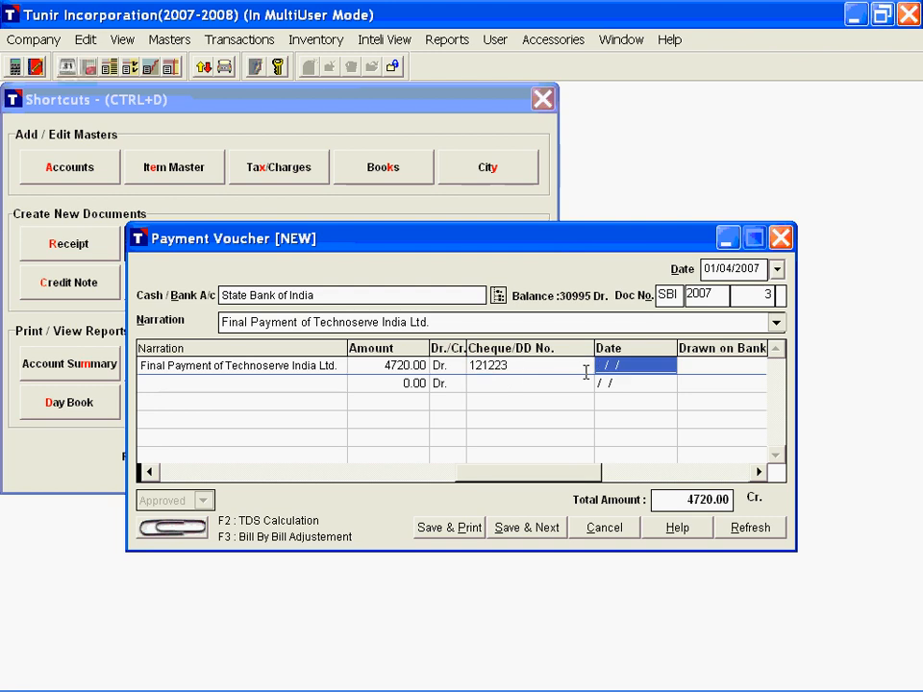
pyautogui.write('01042007')
pyautogui.press('Return')
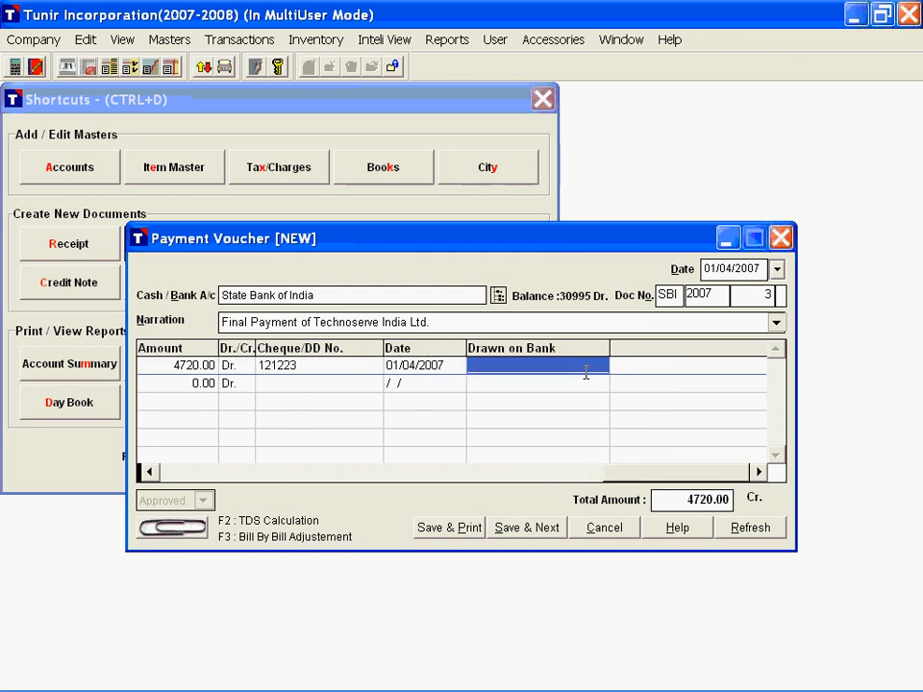
pyautogui.hotkey('alt', 's')
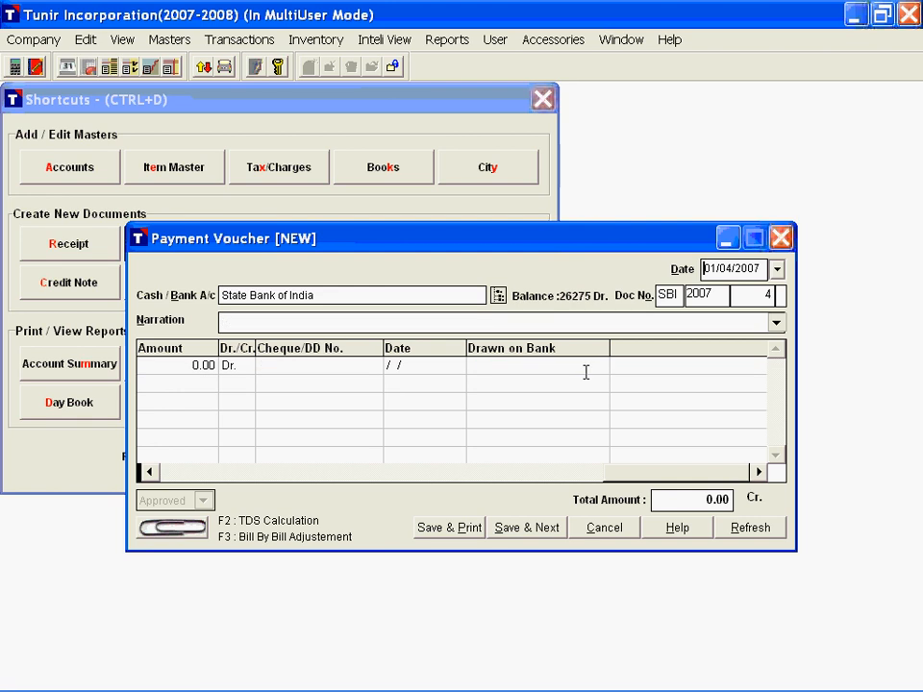
pyautogui.press('Escape')
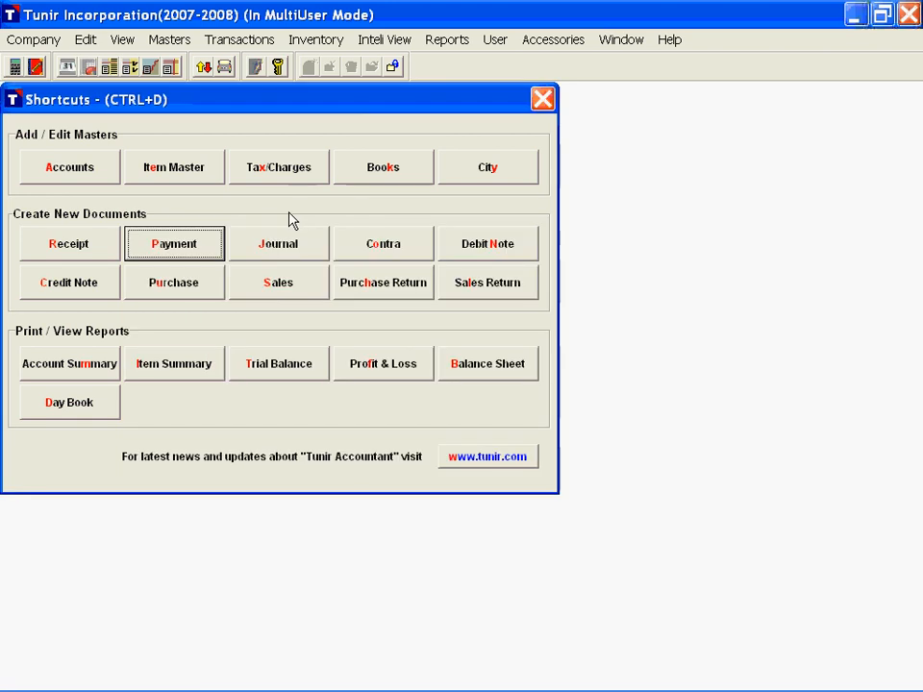
# Step: Start a new payment voucher from State Bank of India with the narration "Payment of TDS"
pyautogui.click(200, 250)
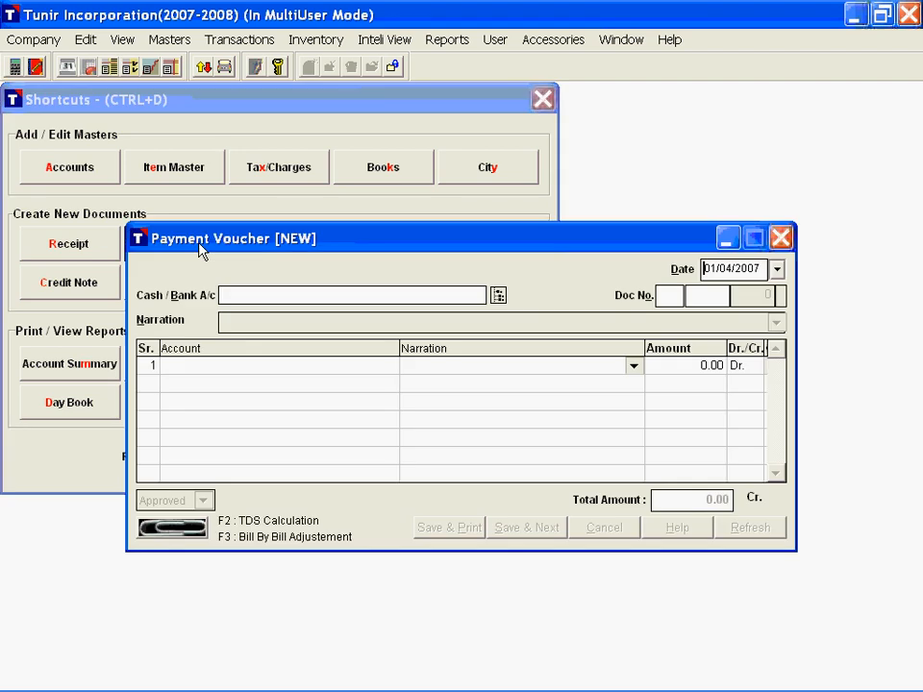
pyautogui.press('Return')
pyautogui.write('sbi')
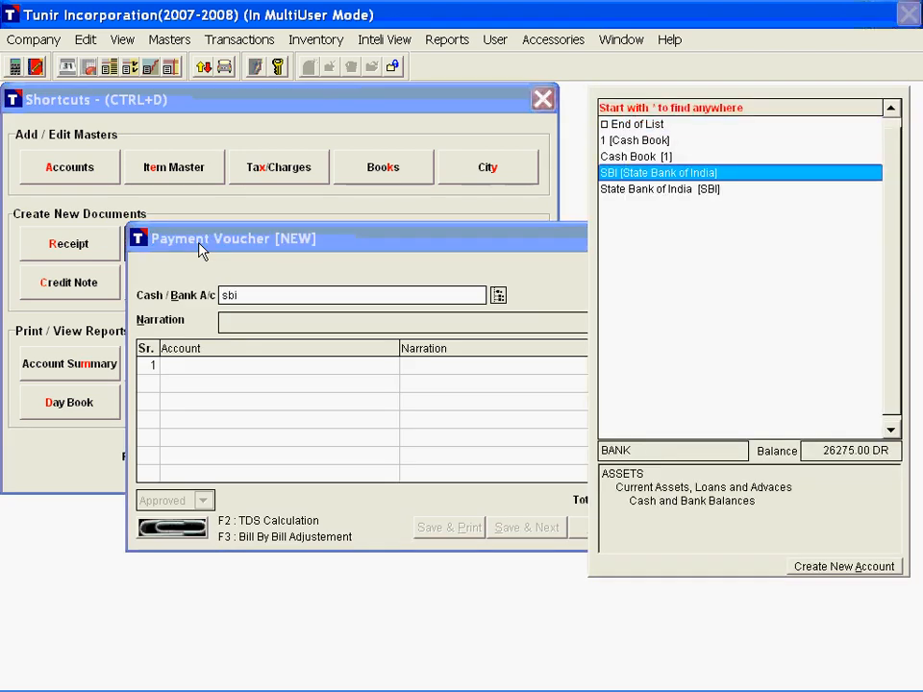
pyautogui.press('Return')
# Step: Choose TDS Payable as the account on the first payment line, checking its balance in the account list
pyautogui.press('Return')
pyautogui.write('Payment of TDS')
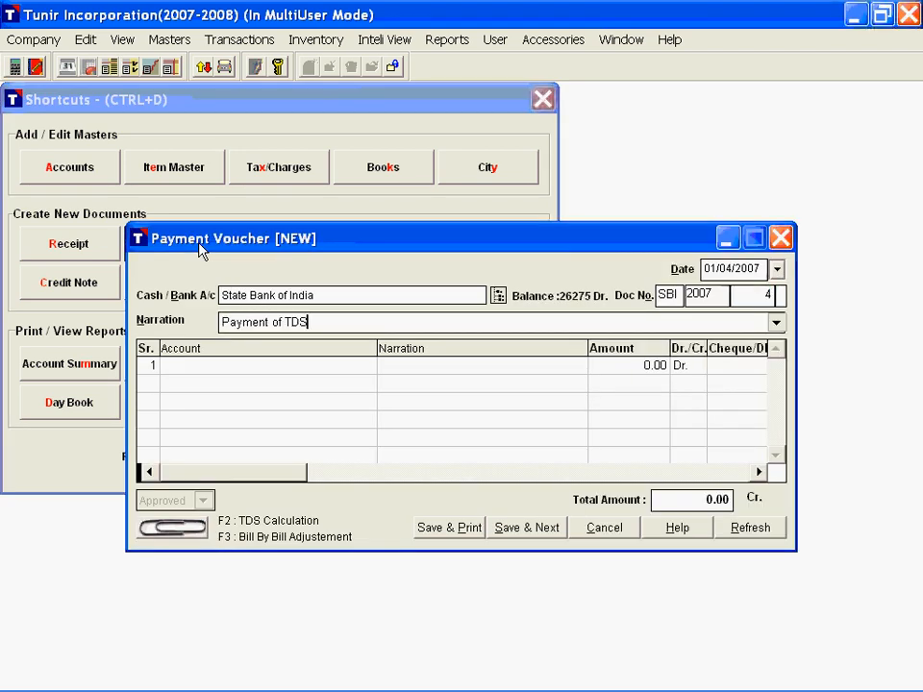
pyautogui.press('Return')
pyautogui.press('Return')
pyautogui.press('Return')
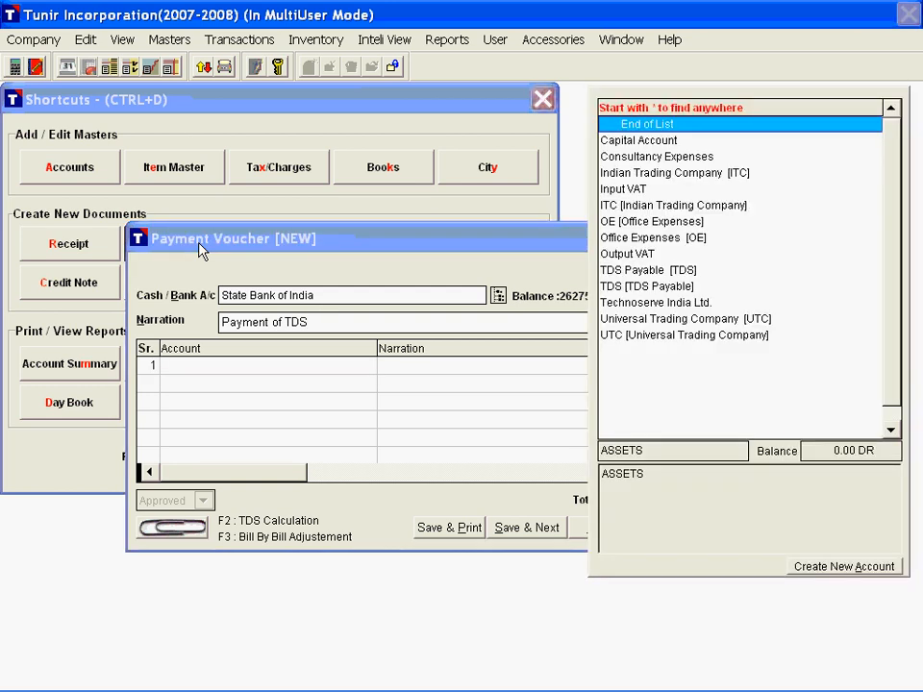
pyautogui.write('t')
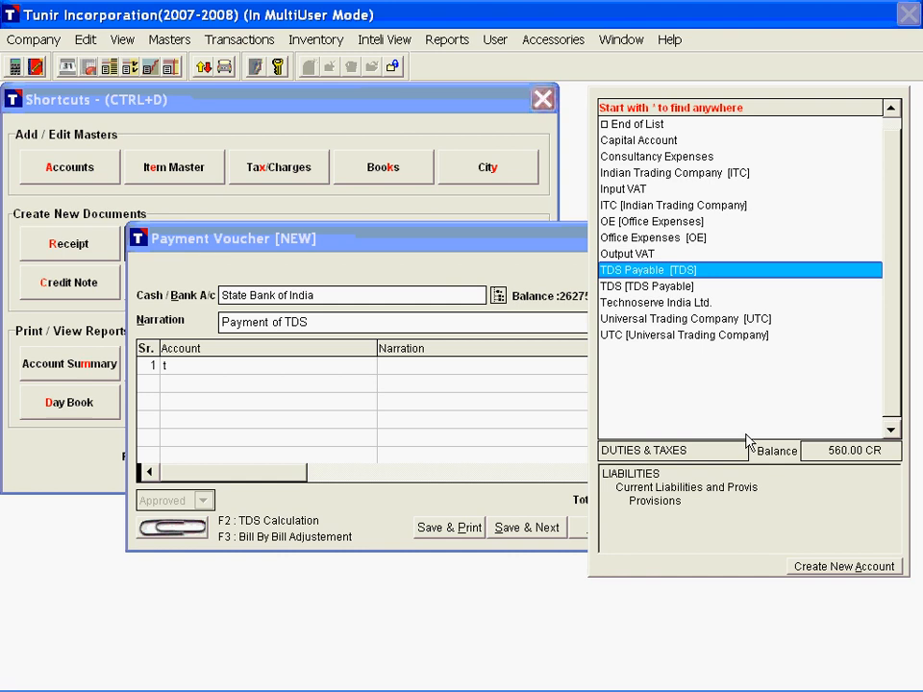
pyautogui.moveTo(820, 450); pyautogui.dragTo(880, 450)
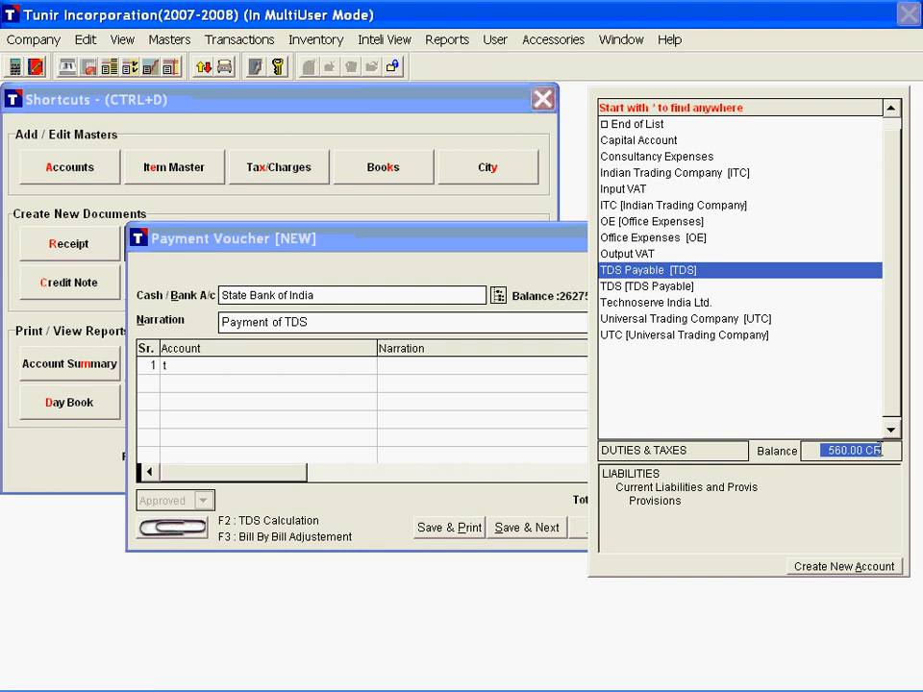
pyautogui.click(702, 270)
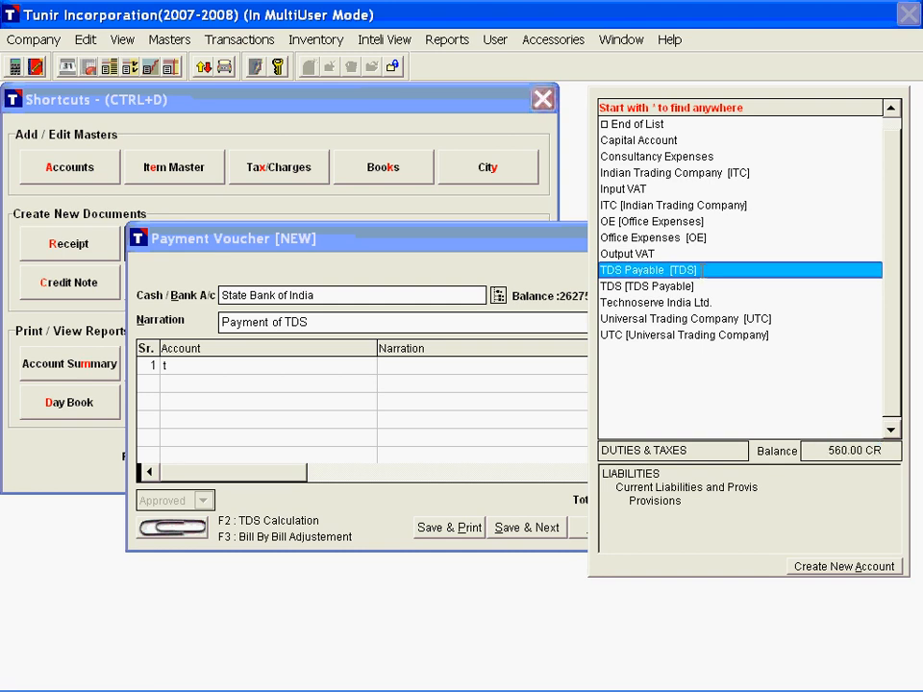
pyautogui.press('Return')
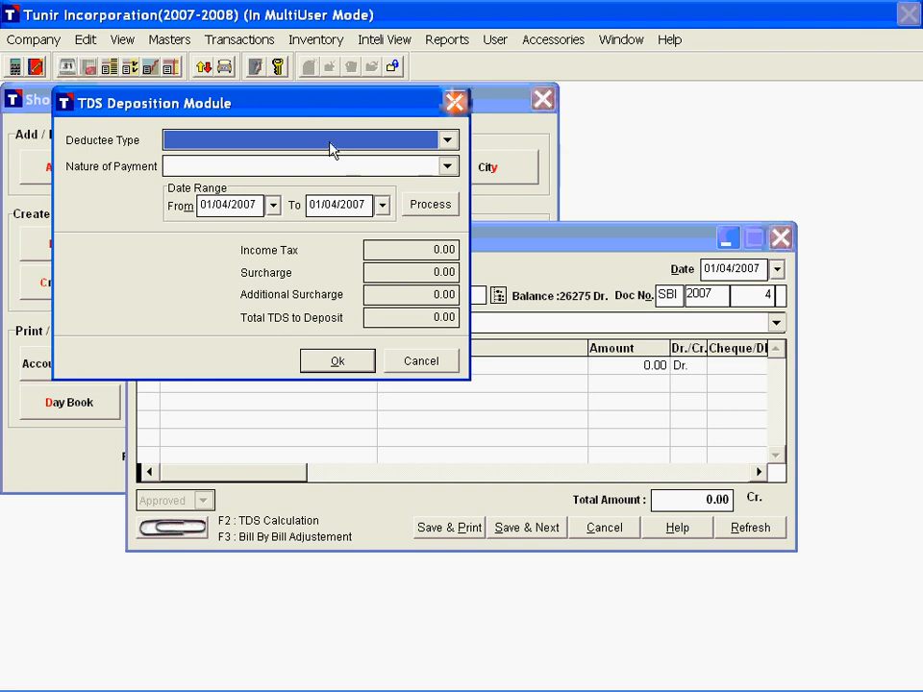
# Step: Process and accept the TDS deposit for Company deductees, Fees for Professional or Technical Services, from 01/04/2007 to 01/04/2007
pyautogui.click(256, 147)
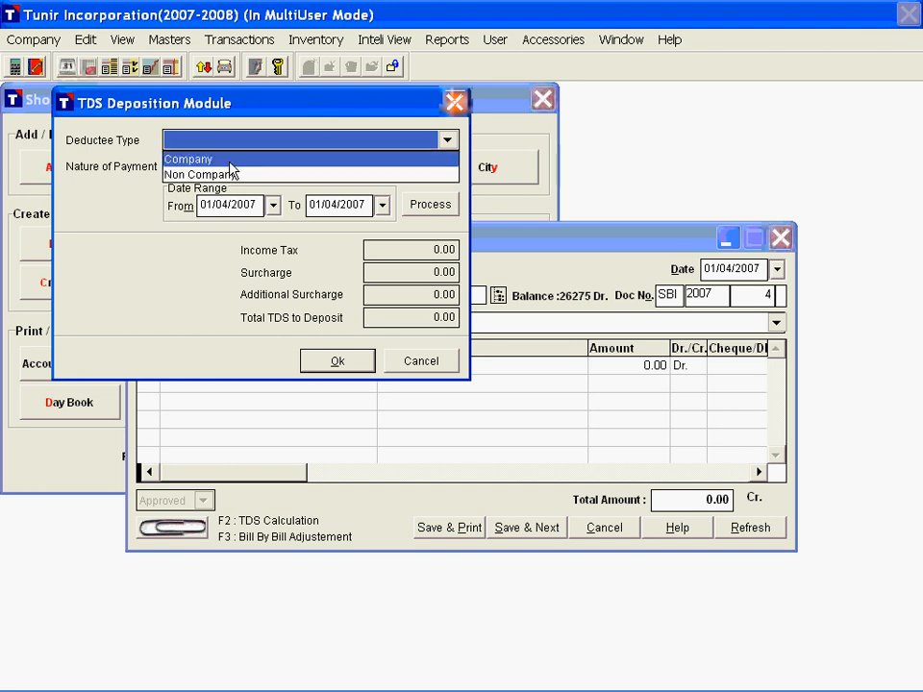
pyautogui.click(230, 161)
pyautogui.click(229, 168)
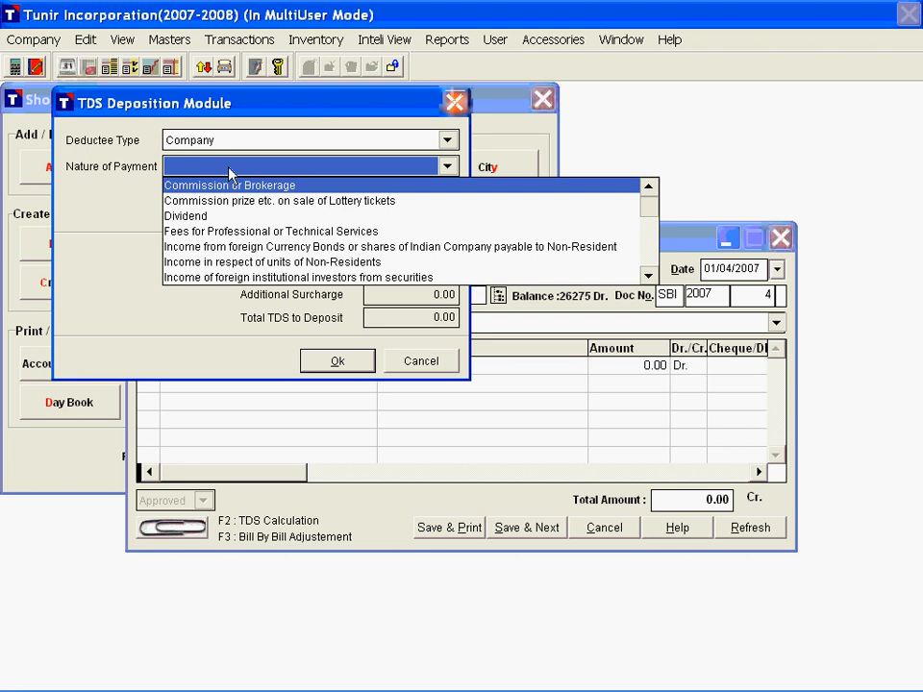
pyautogui.click(231, 231)
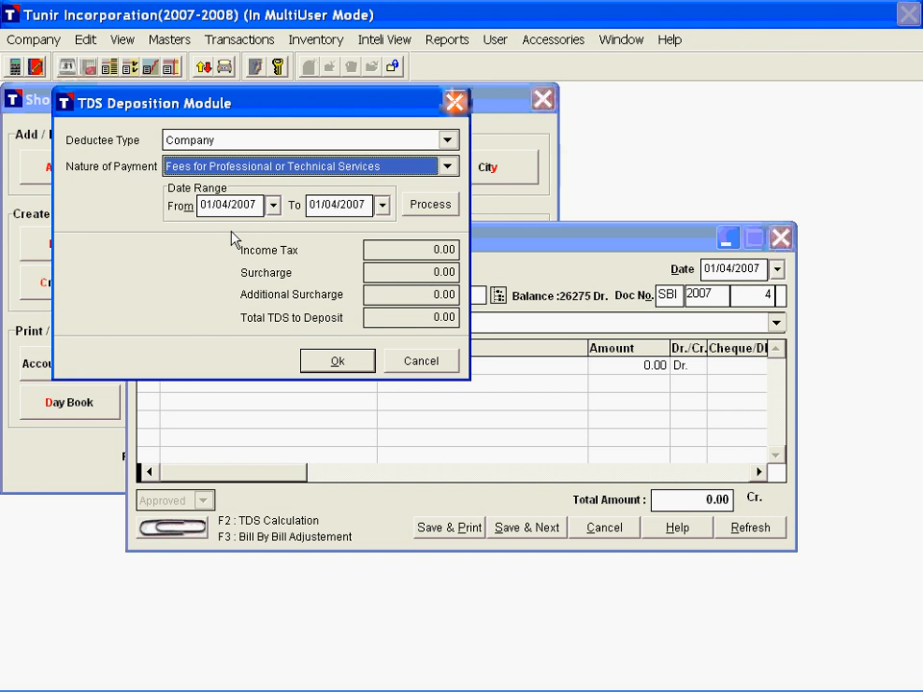
pyautogui.click(321, 205)
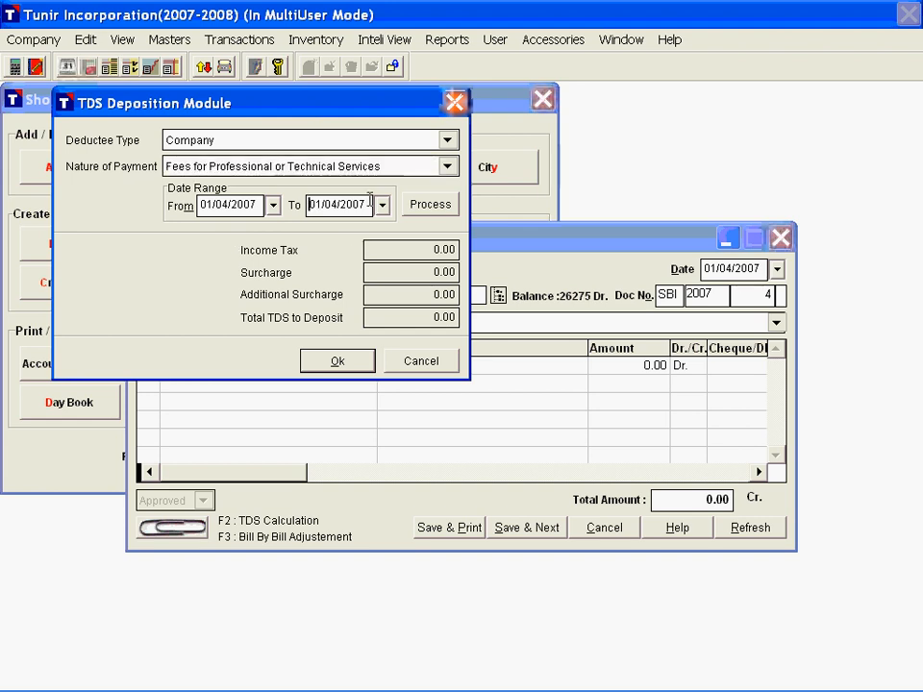
pyautogui.click(438, 208)
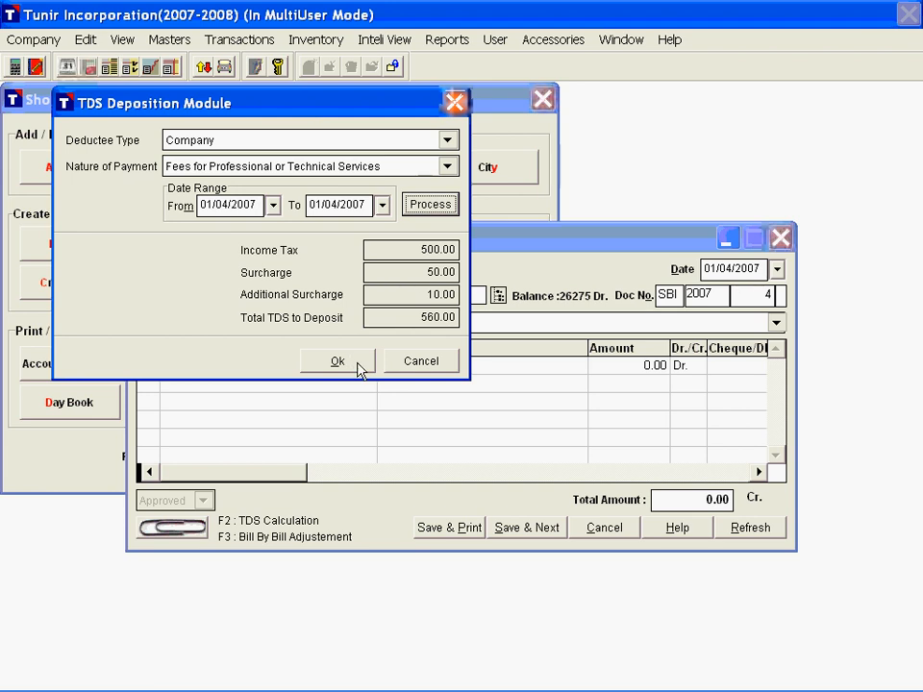
pyautogui.click(338, 361)
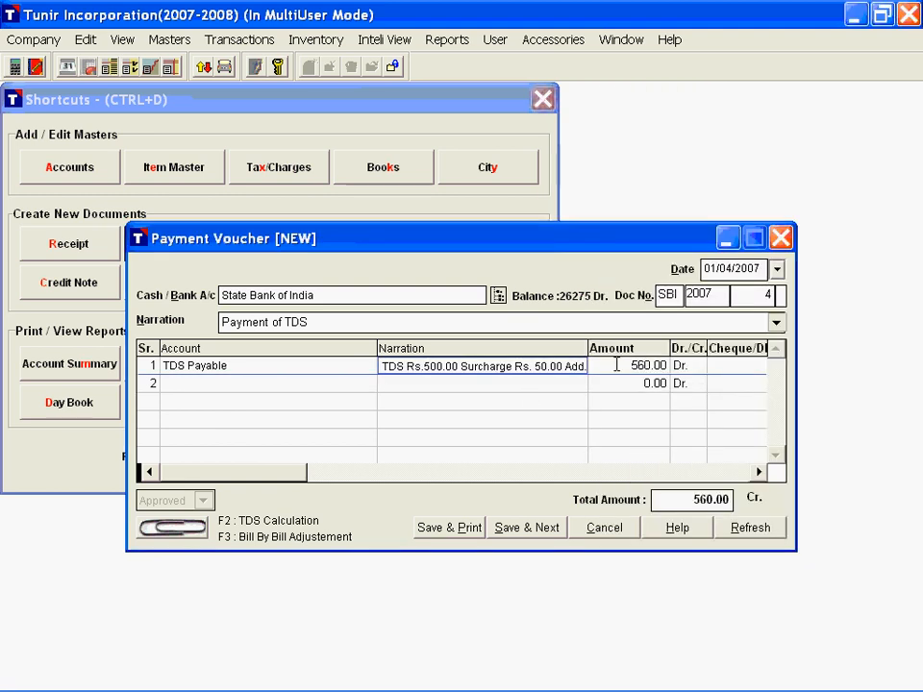
# Step: Enter cheque number 2334, dated 01/04/2007 and drawn on SBI, on the TDS Payable line
pyautogui.press('Tab')
pyautogui.press('Tab')
pyautogui.press('Tab')
pyautogui.write('23')
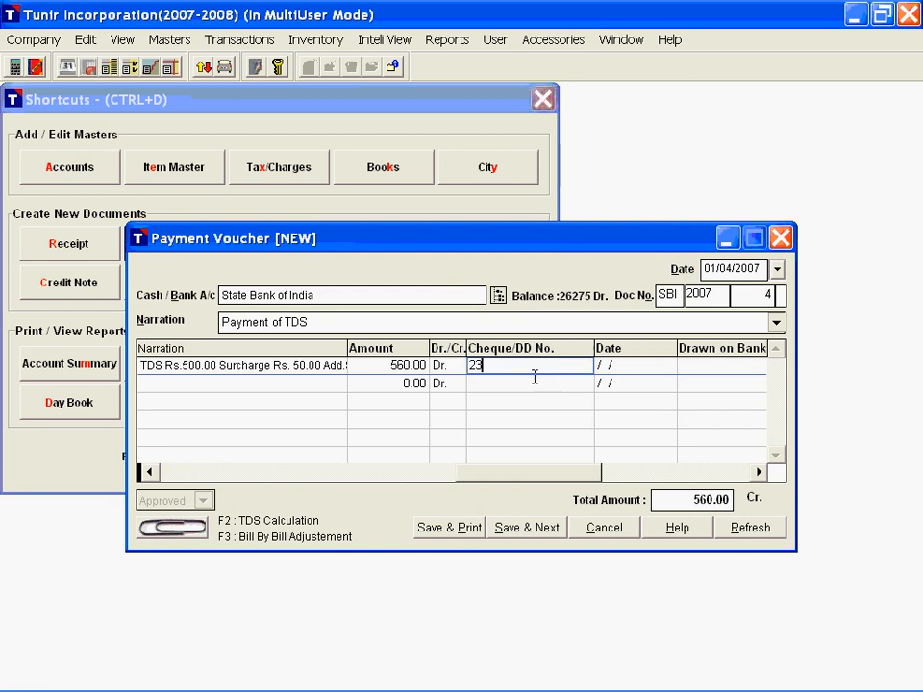
pyautogui.write('34')
pyautogui.press('Tab')
pyautogui.write('01/04/2')
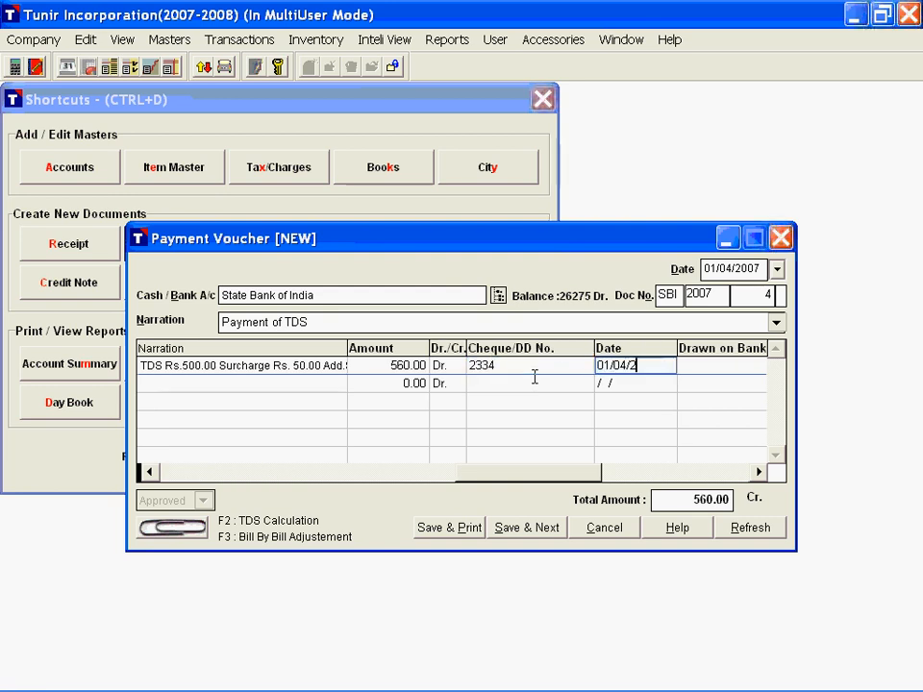
pyautogui.write('007')
pyautogui.press('Tab')
pyautogui.write('sb')
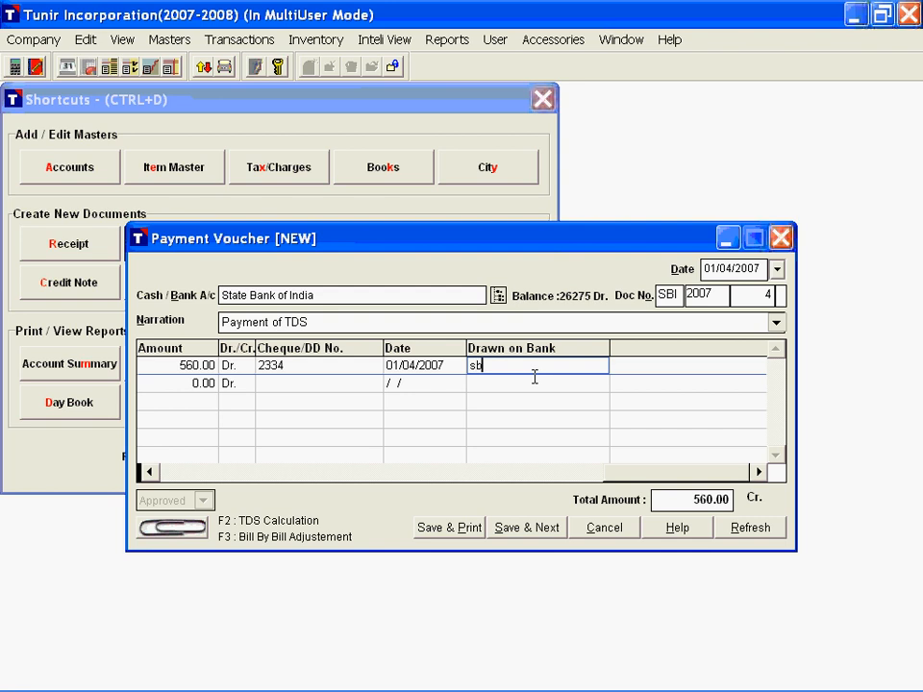
pyautogui.write('i')
pyautogui.press('Return')
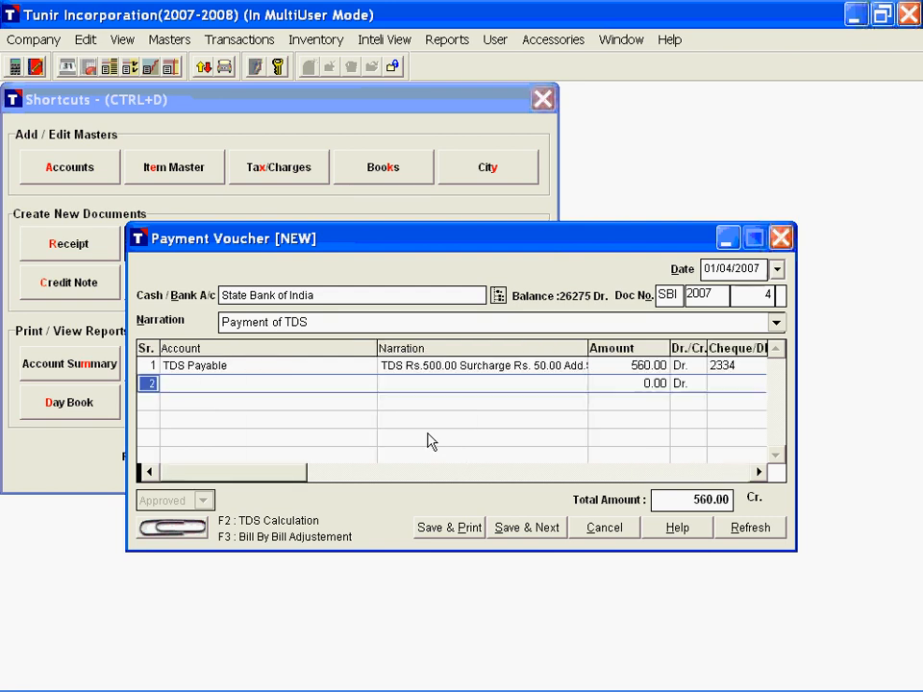
# Step: Save the TDS payment voucher and print its TDS challan after previewing it
pyautogui.click(459, 536)
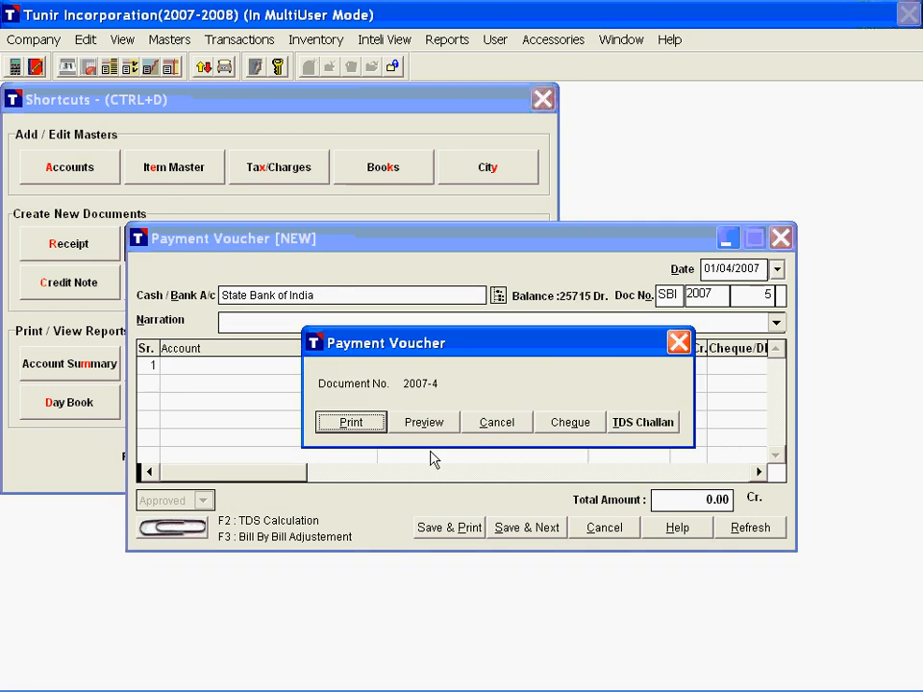
pyautogui.click(639, 430)
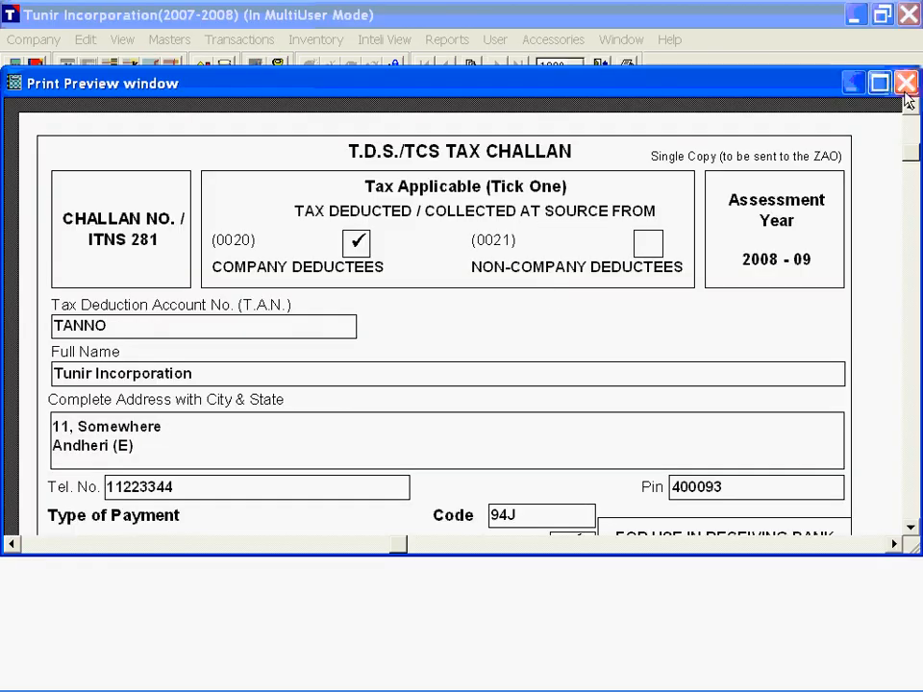
pyautogui.click(906, 84)
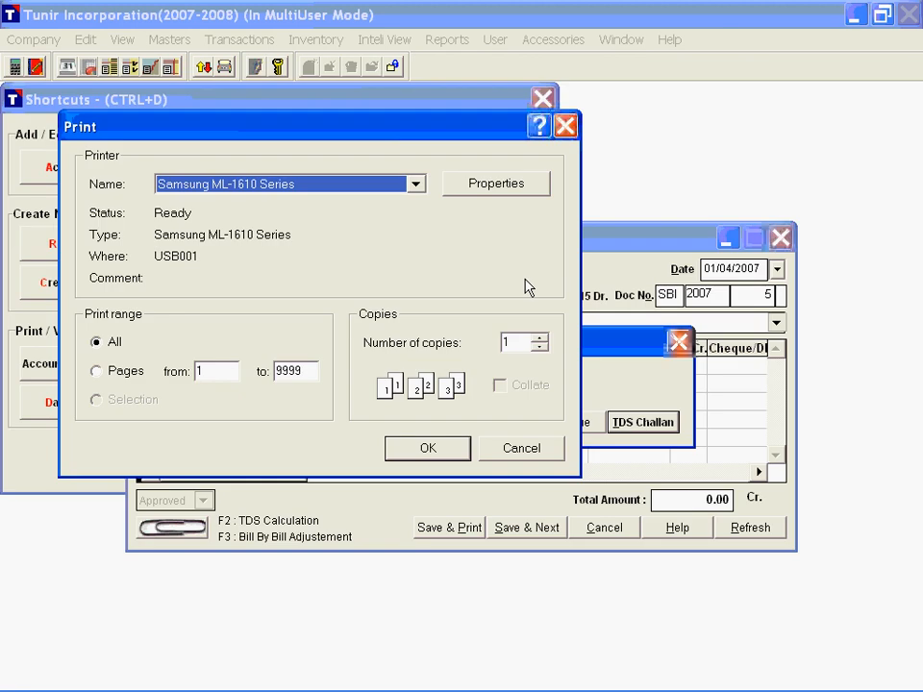
pyautogui.click(445, 444)
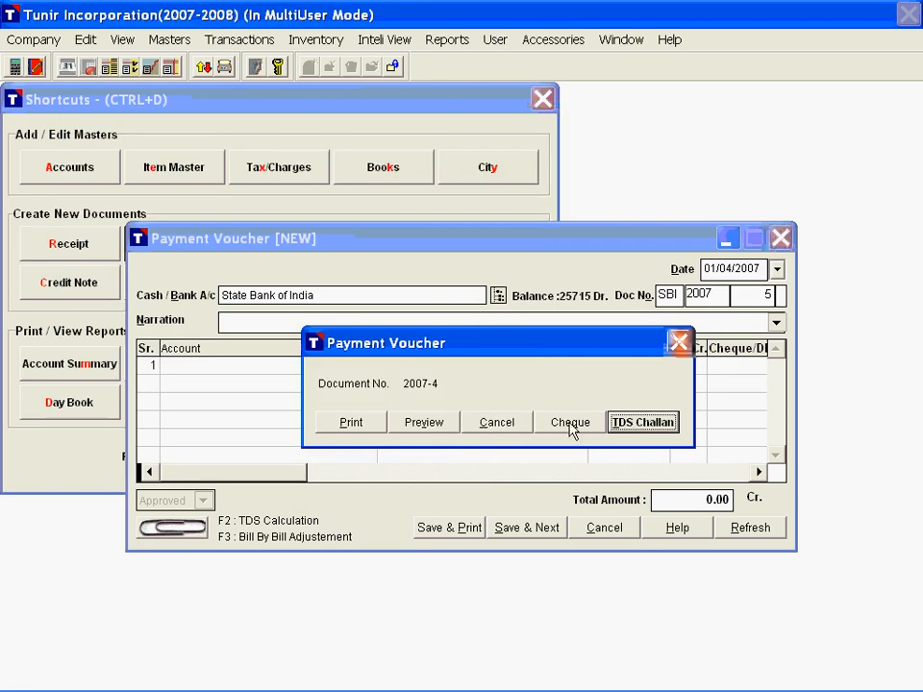
# Step: Preview the TDS challan again down to the taxpayer's counterfoil, cancel its printing and close the blank payment voucher
pyautogui.click(638, 425)
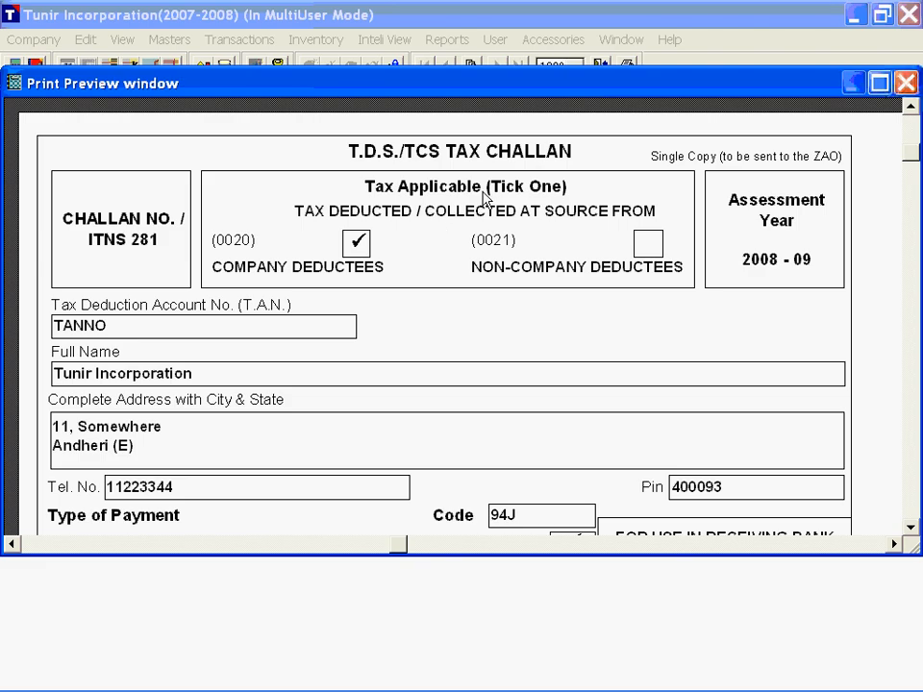
pyautogui.scroll(-10, 449, 261)
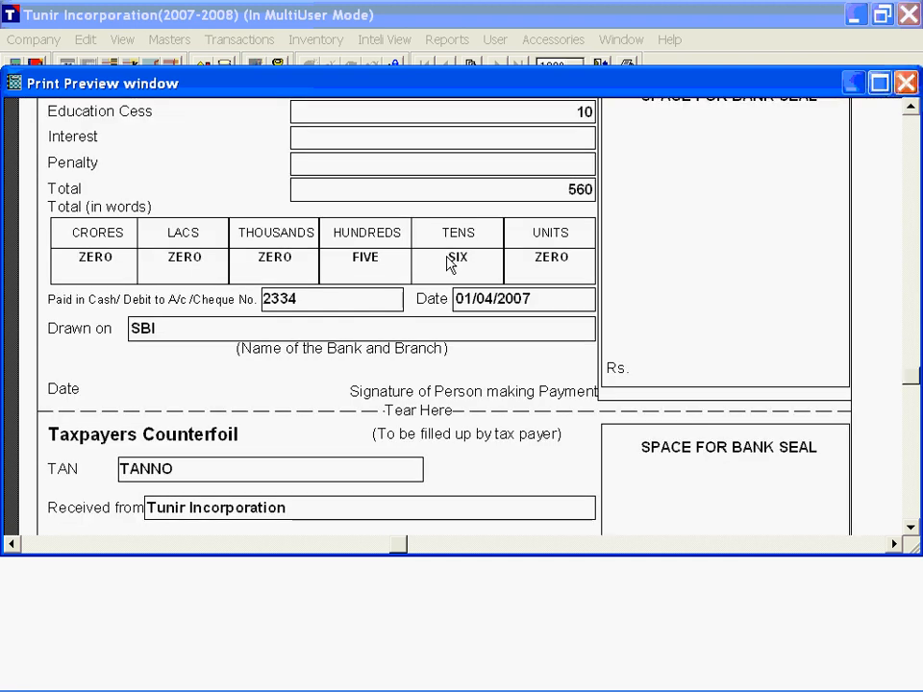
pyautogui.scroll(-5, 449, 261)
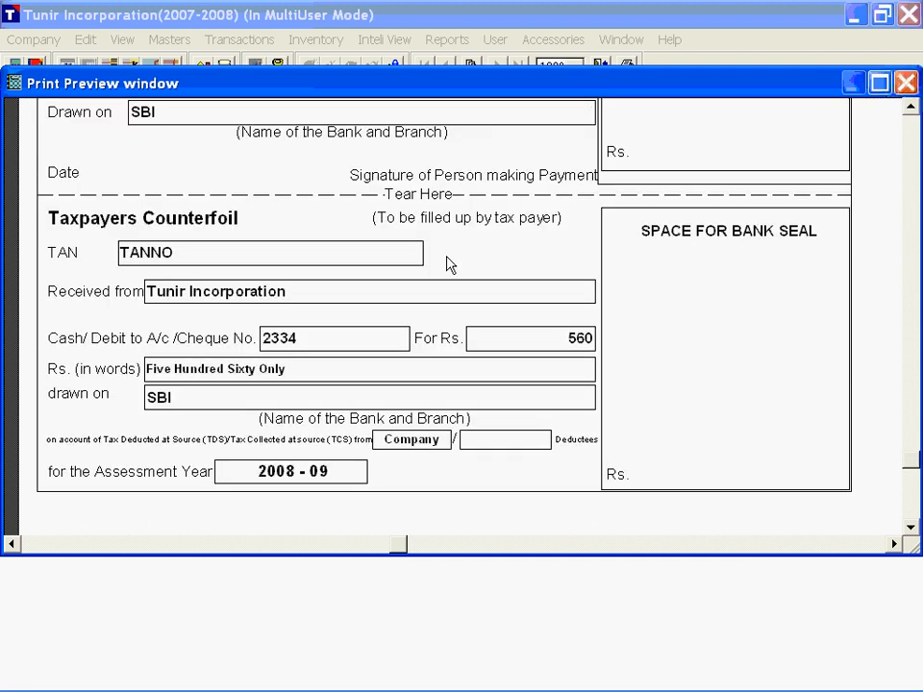
pyautogui.scroll(15, 450, 264)
pyautogui.press('Escape')
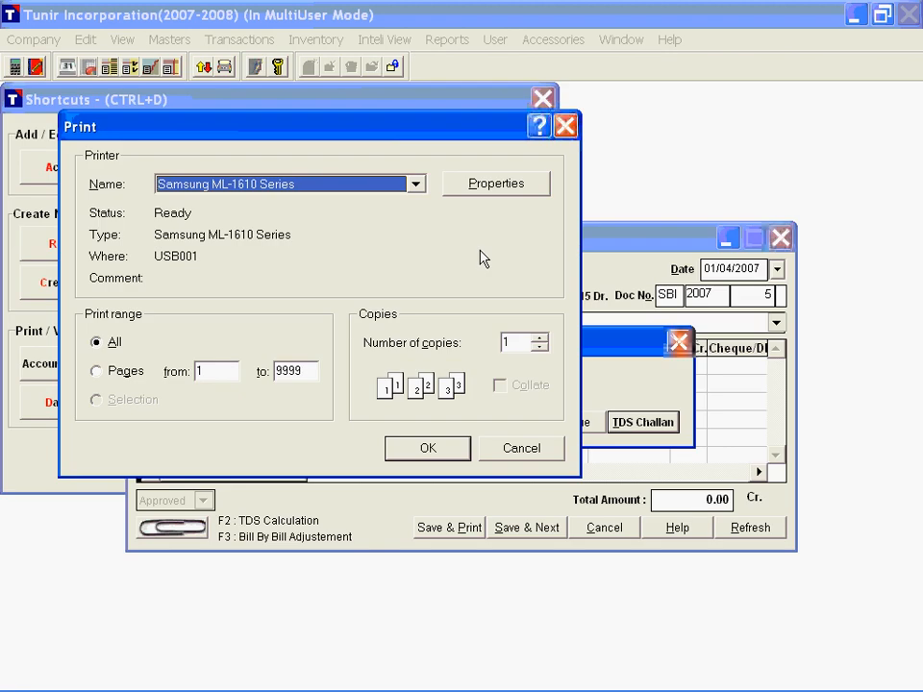
pyautogui.press('Escape')
pyautogui.press('Escape')
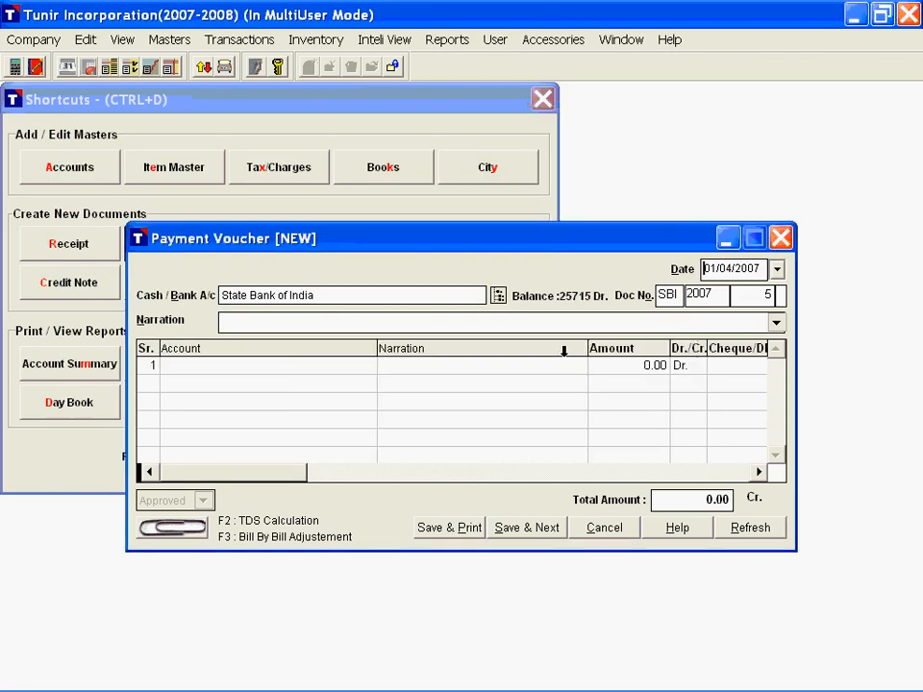
pyautogui.click(781, 239)
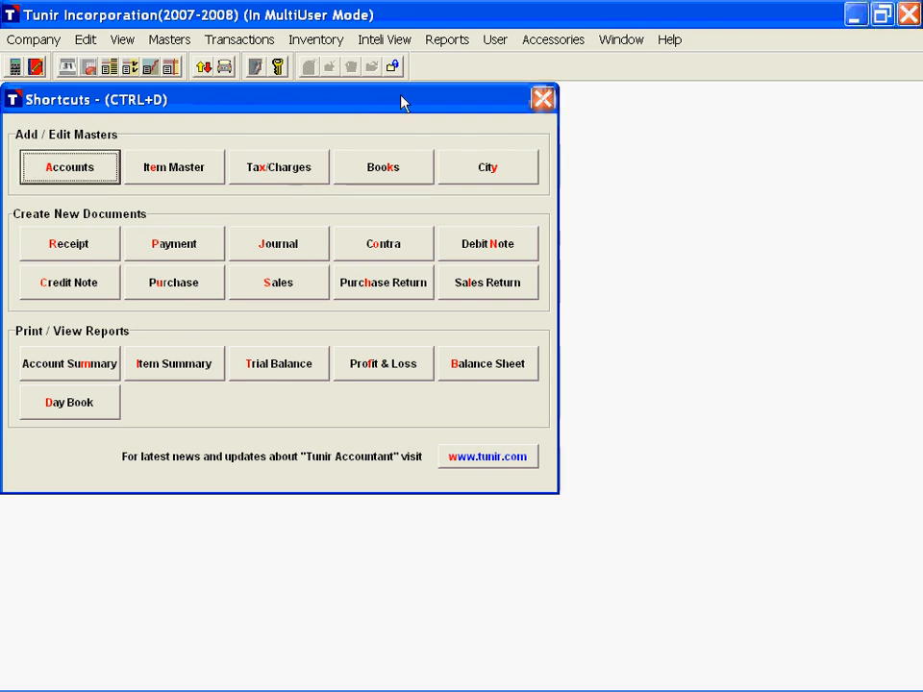
# Step: In TDS Challan Reconciliation, enter challan number 1212, challan date 01/04/07 and cheque number 123456 for document SBI/2007/4
pyautogui.click(444, 46)
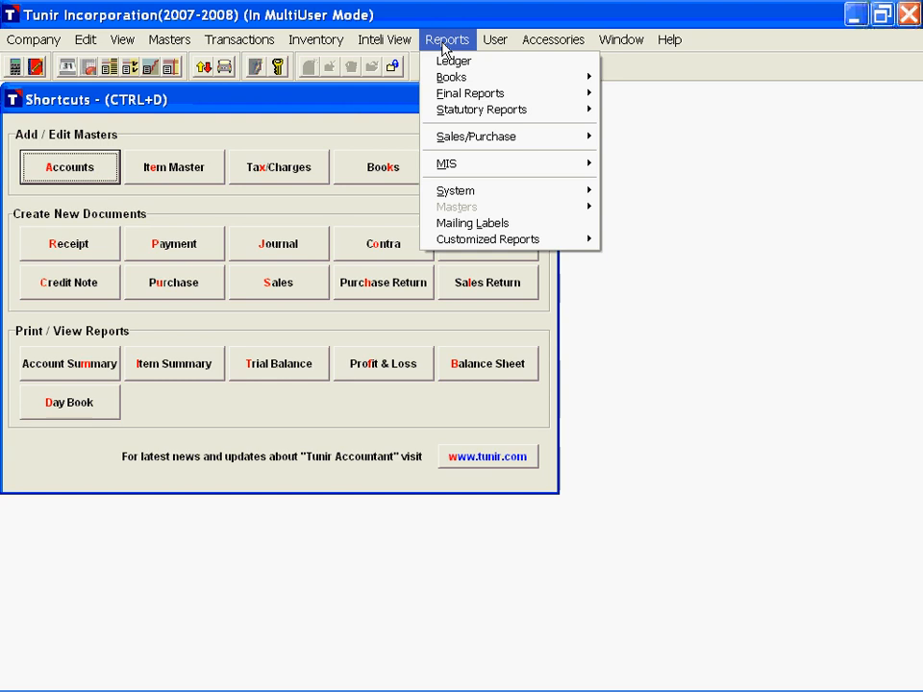
pyautogui.moveTo(478, 116)
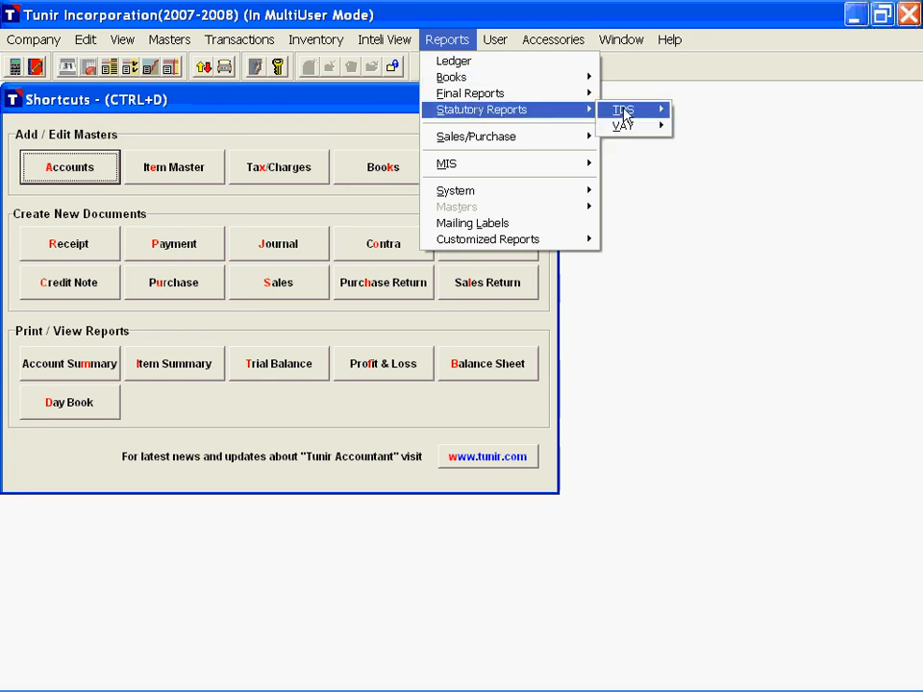
pyautogui.moveTo(624, 113)
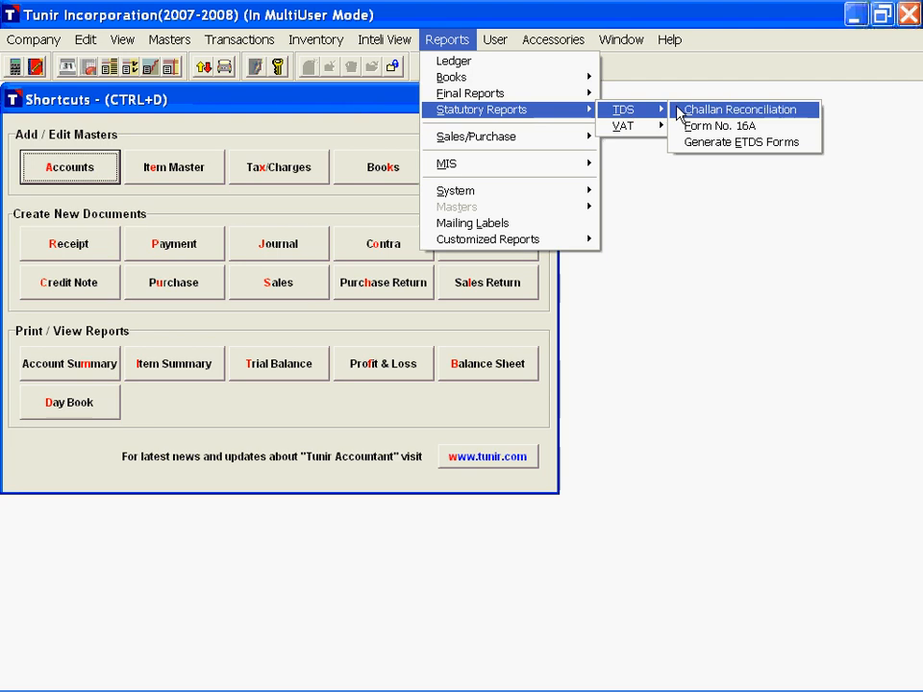
pyautogui.click(750, 112)
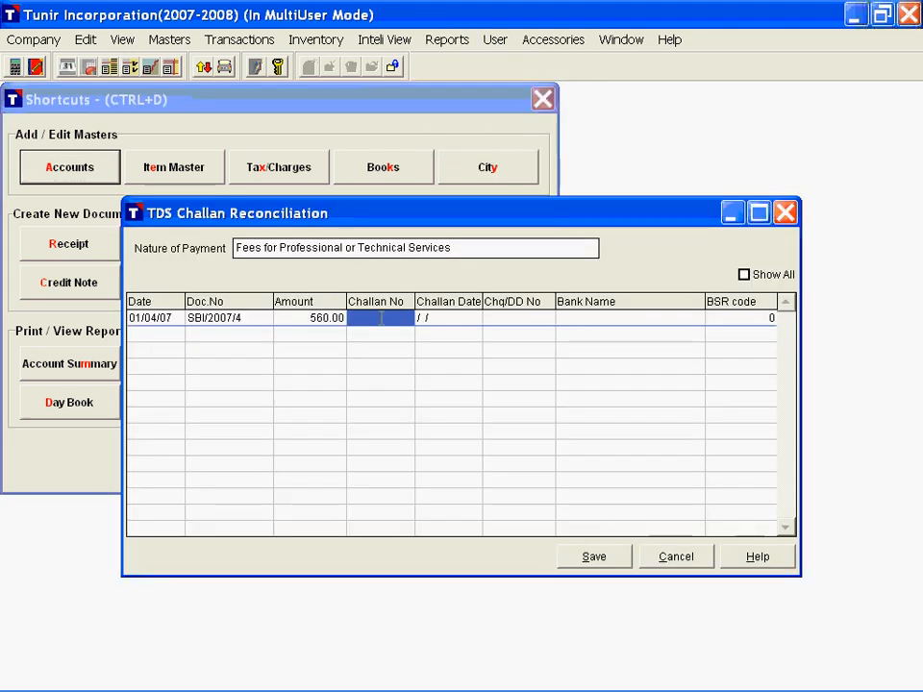
pyautogui.write('1212')
pyautogui.press('Return')
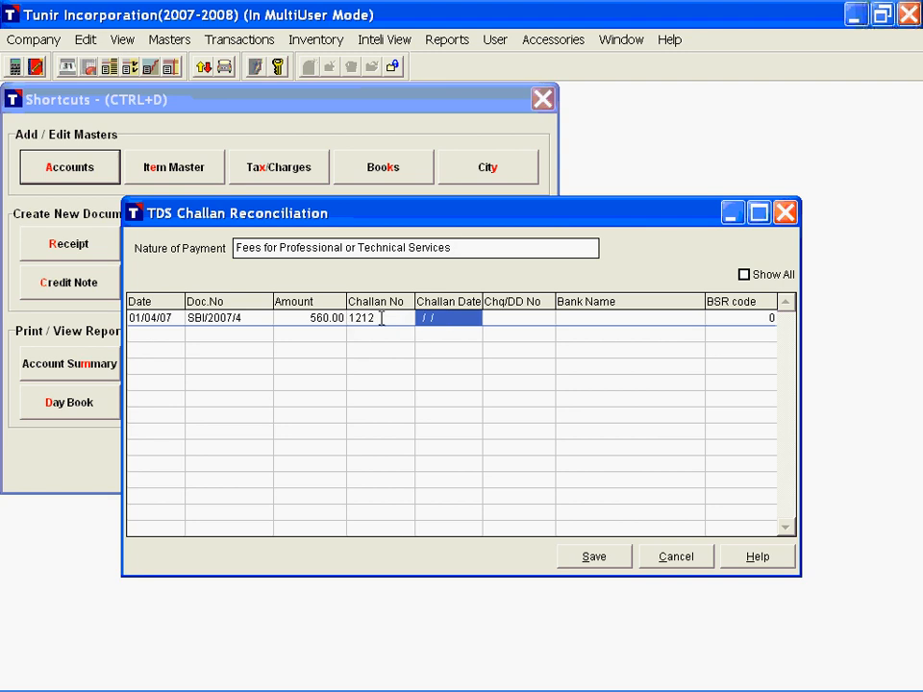
pyautogui.press('Return')
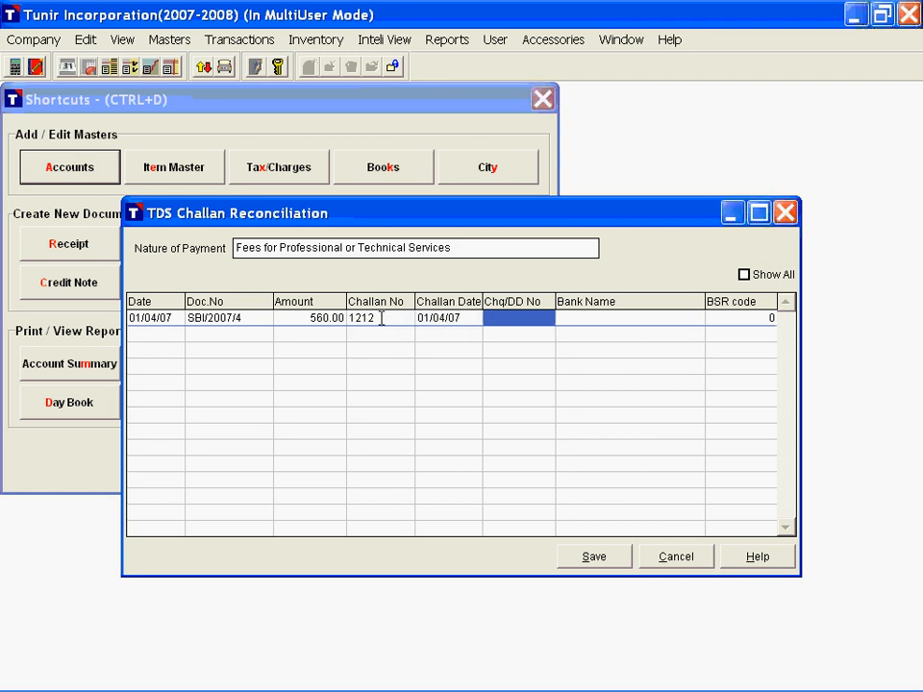
pyautogui.write('123456')
pyautogui.press('Return')
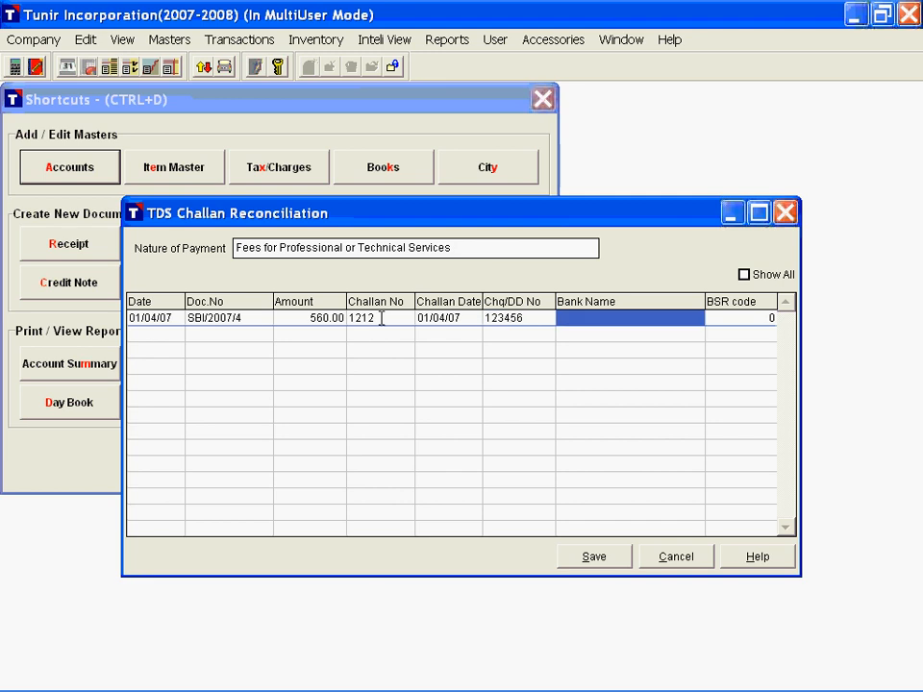
# Step: Enter State Bank of India as the bank and 22 as the BSR code, and save the challan reconciliation
pyautogui.write('State Ba')
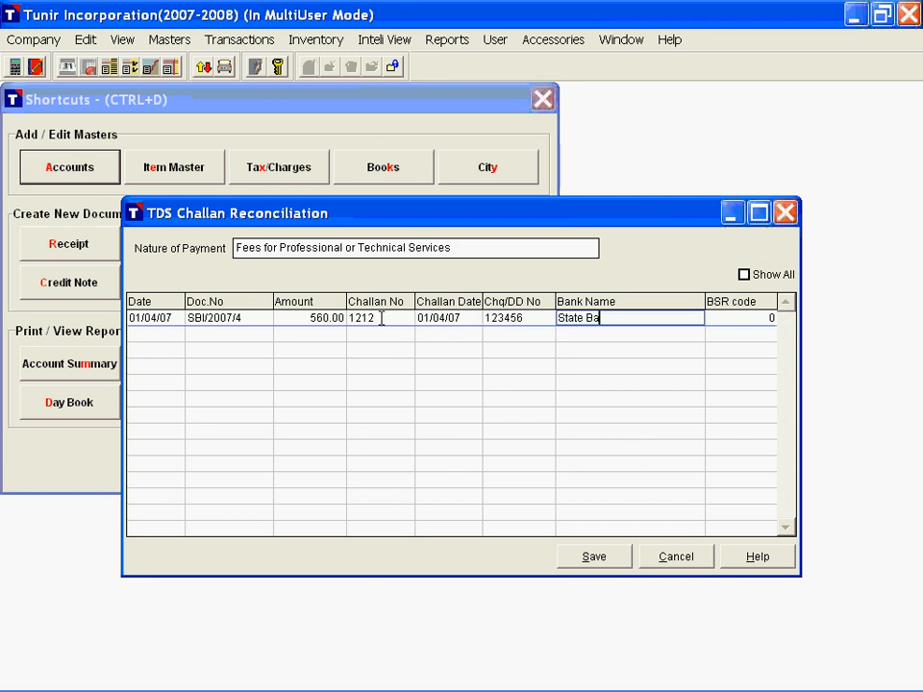
pyautogui.write('nk of India')
pyautogui.press('Return')
pyautogui.write('22')
pyautogui.click(382, 319)
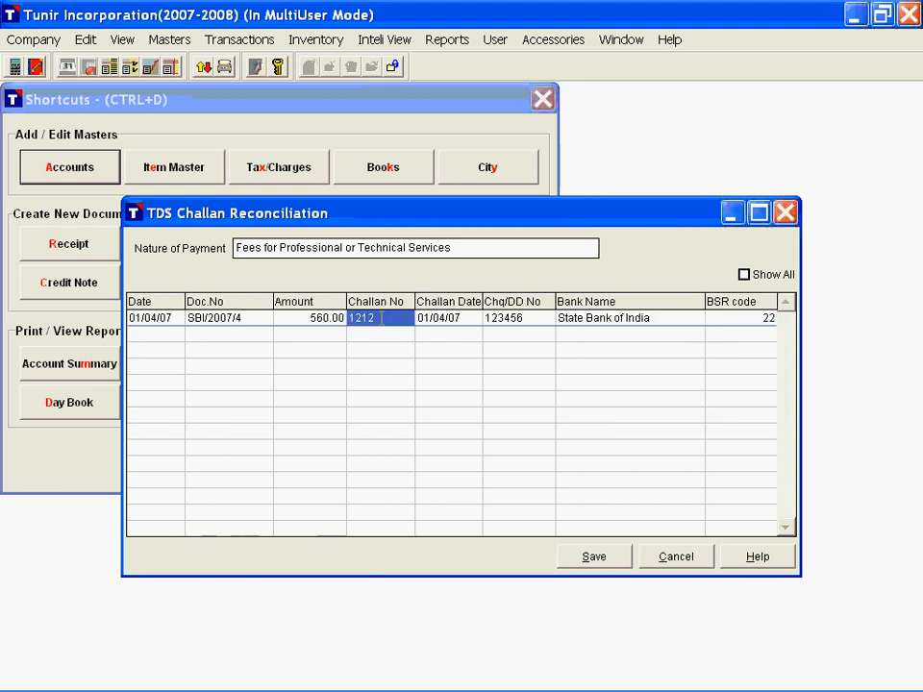
pyautogui.click(594, 558)
# Step: Generate TDS Form No. 16A for all parties, dated 01/04/2007 to 01/04/2007, with Mumbai as the place
pyautogui.click(452, 41)
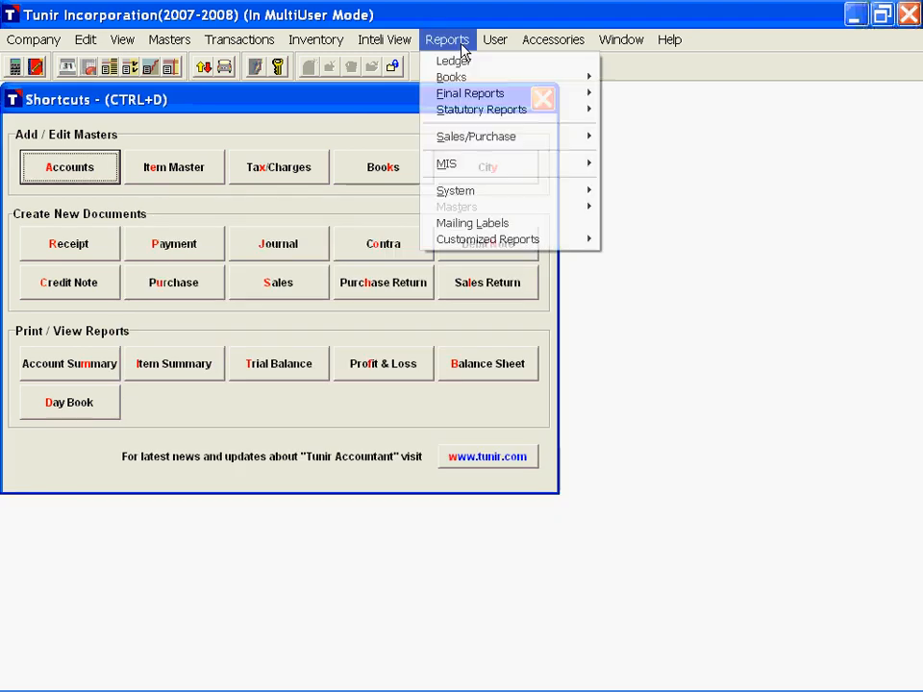
pyautogui.moveTo(655, 119)
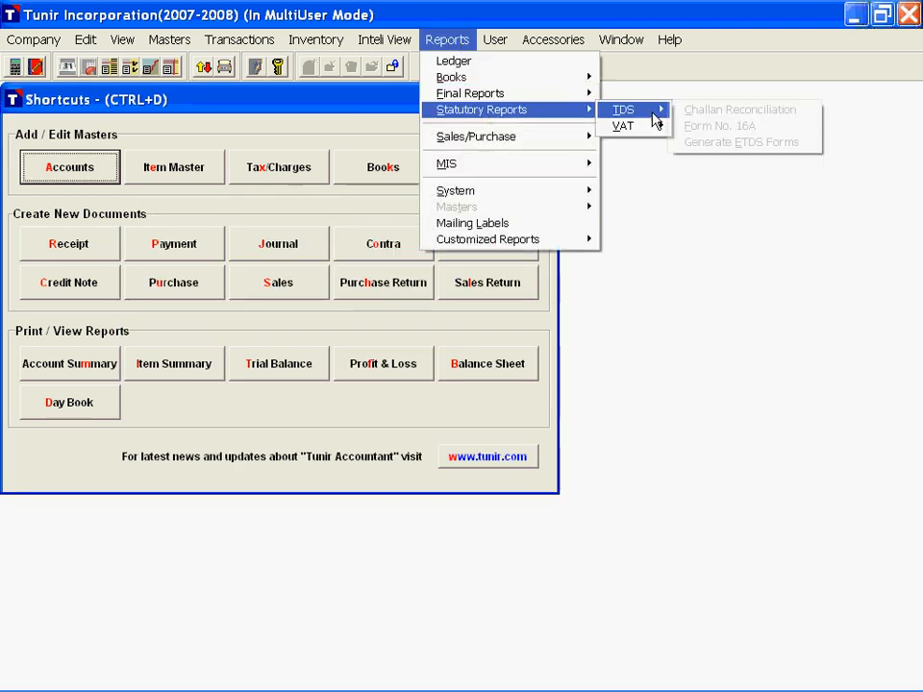
pyautogui.click(721, 127)
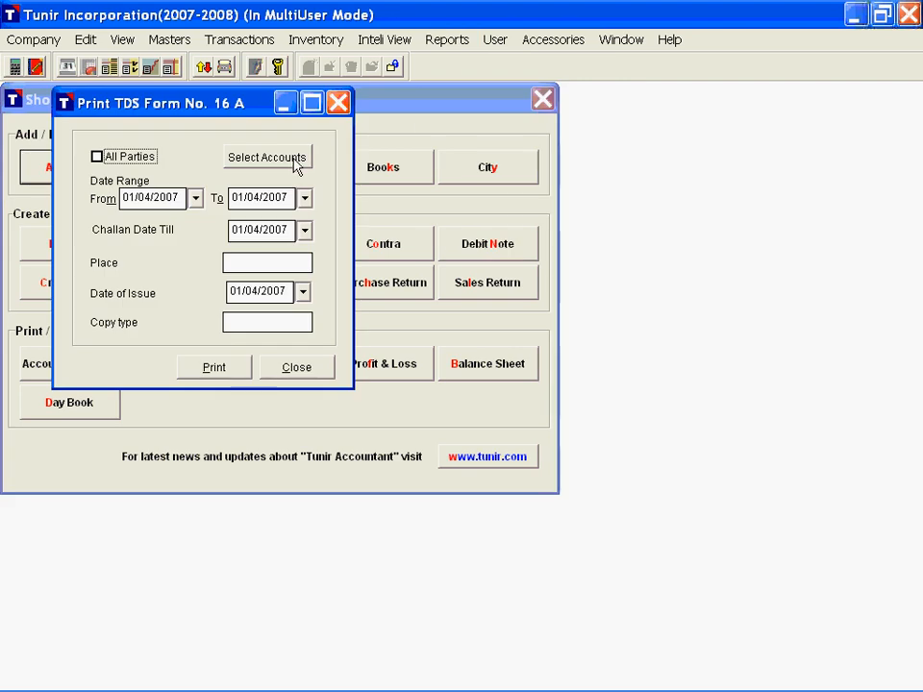
pyautogui.click(97, 158)
pyautogui.press('Tab')
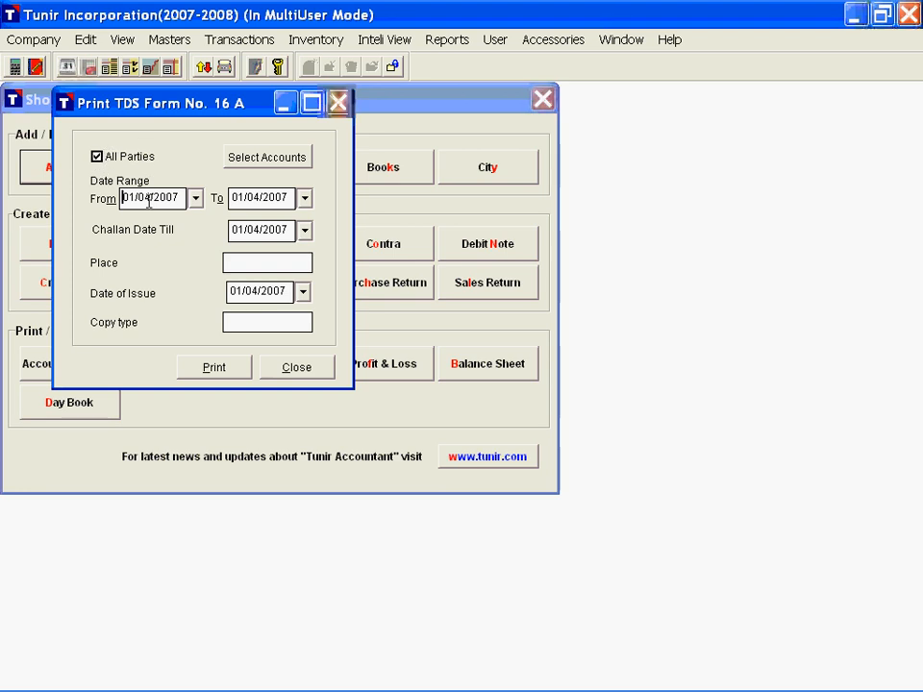
pyautogui.press('Tab')
pyautogui.press('Tab')
pyautogui.press('Tab')
pyautogui.write('Mumbai')
pyautogui.press('Tab')
pyautogui.press('Tab')
pyautogui.click(214, 368)
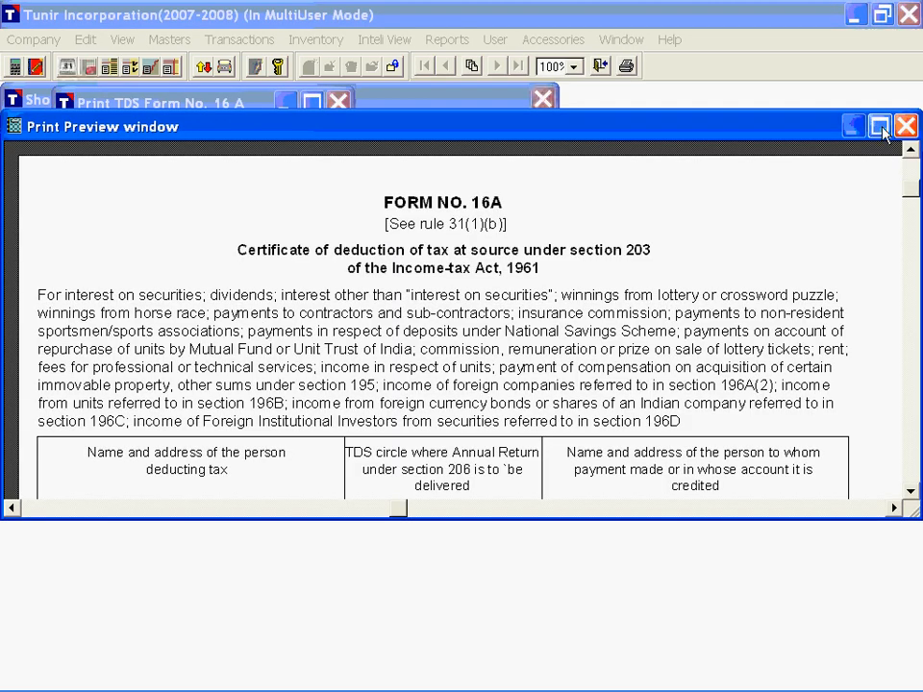
# Step: Review the Form No. 16A preview down to its payment and deposit details, cancel its printing and close the form
pyautogui.click(883, 134)
pyautogui.scroll(-3, 635, 277)
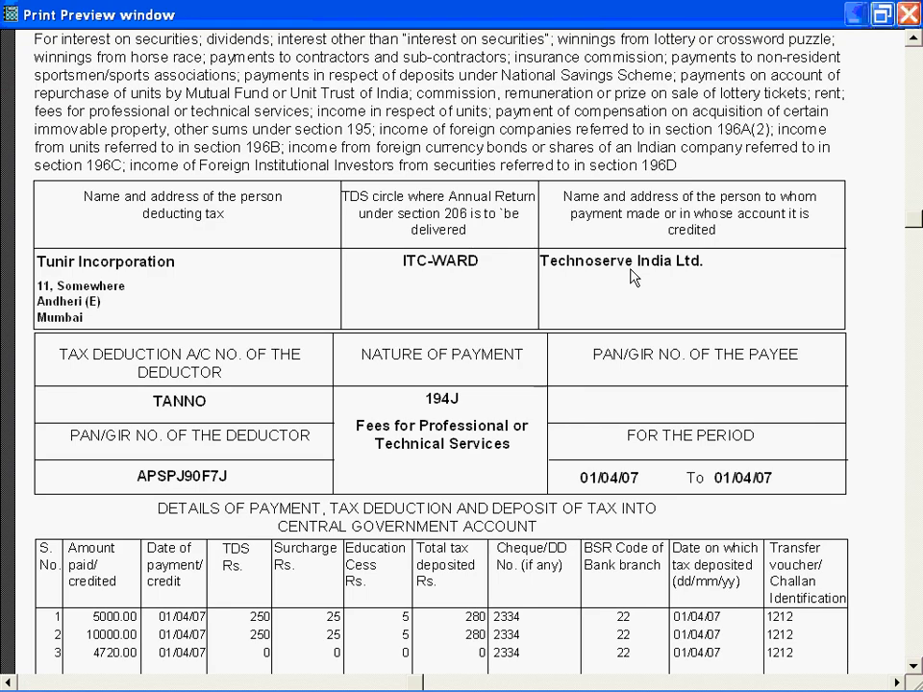
pyautogui.scroll(-5, 633, 277)
pyautogui.scroll(4, 633, 276)
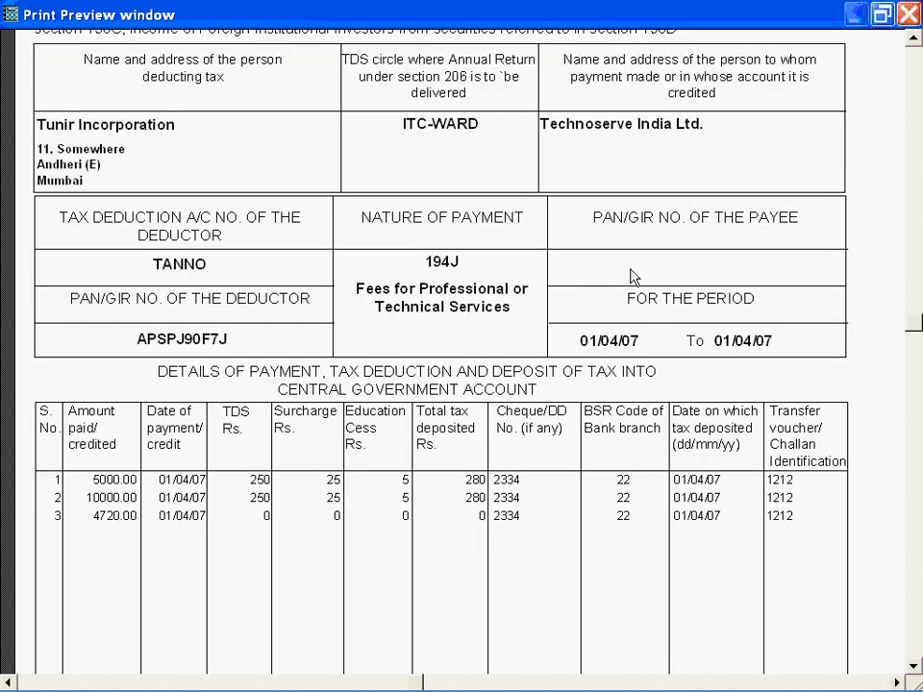
pyautogui.press('Escape')
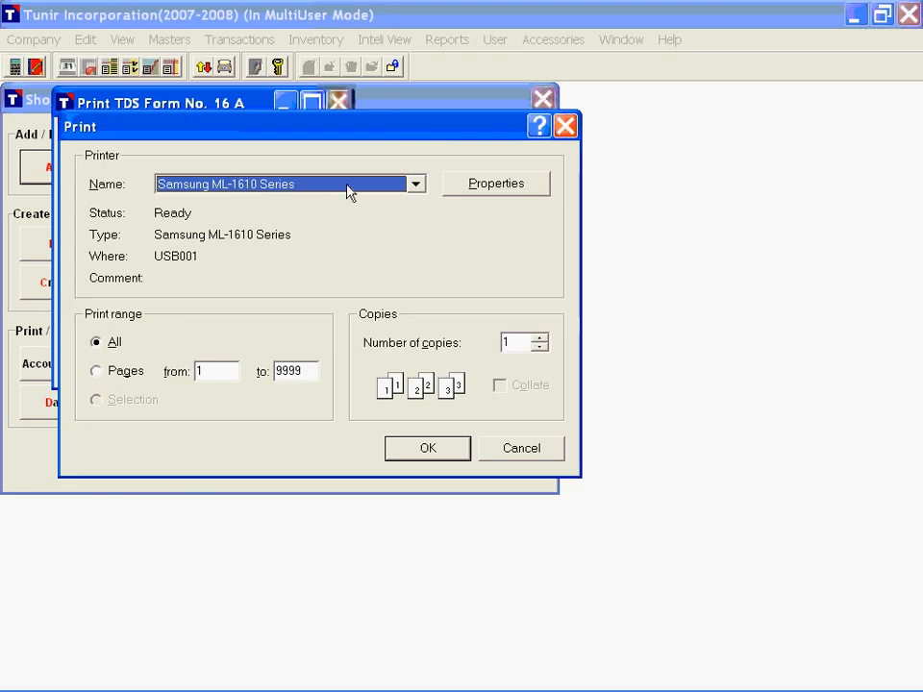
pyautogui.press('Escape')
pyautogui.press('Escape')
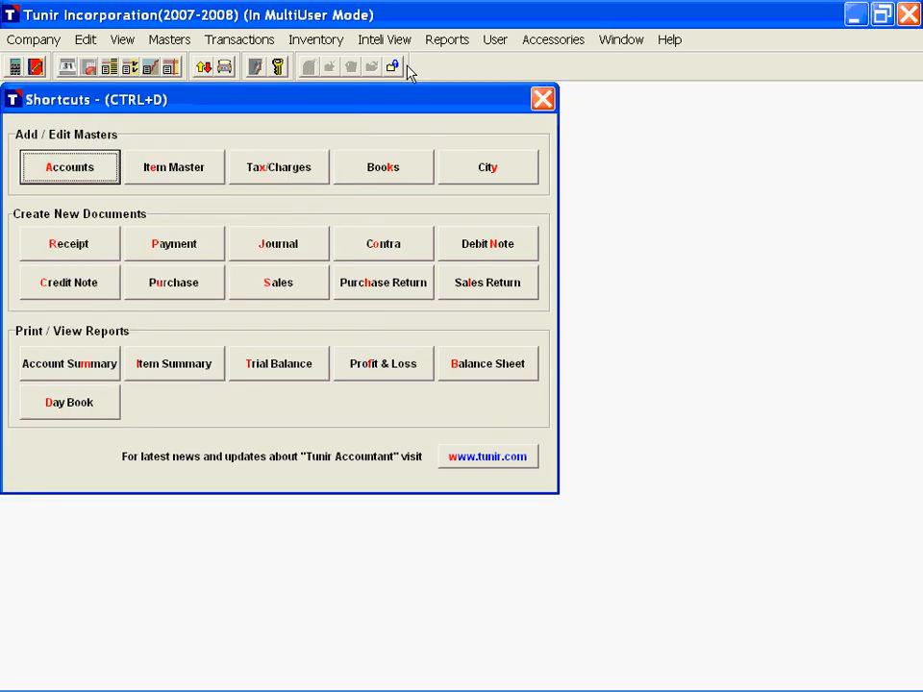
# Step: Open the ETDS form export for FORM26 and enter Mumbai as the place
pyautogui.click(445, 39)
pyautogui.moveTo(494, 114)
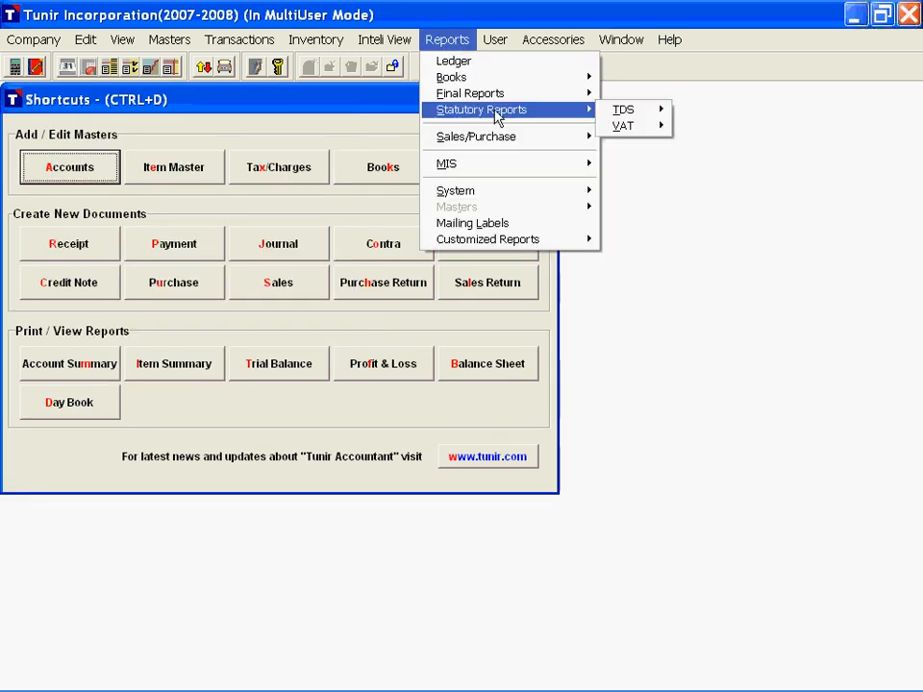
pyautogui.moveTo(623, 110)
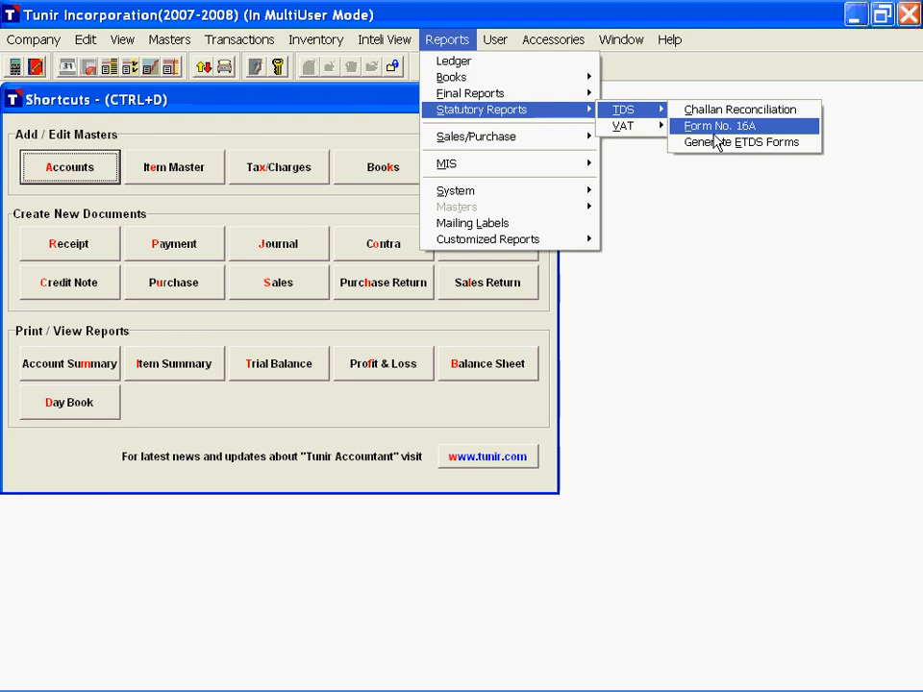
pyautogui.click(716, 142)
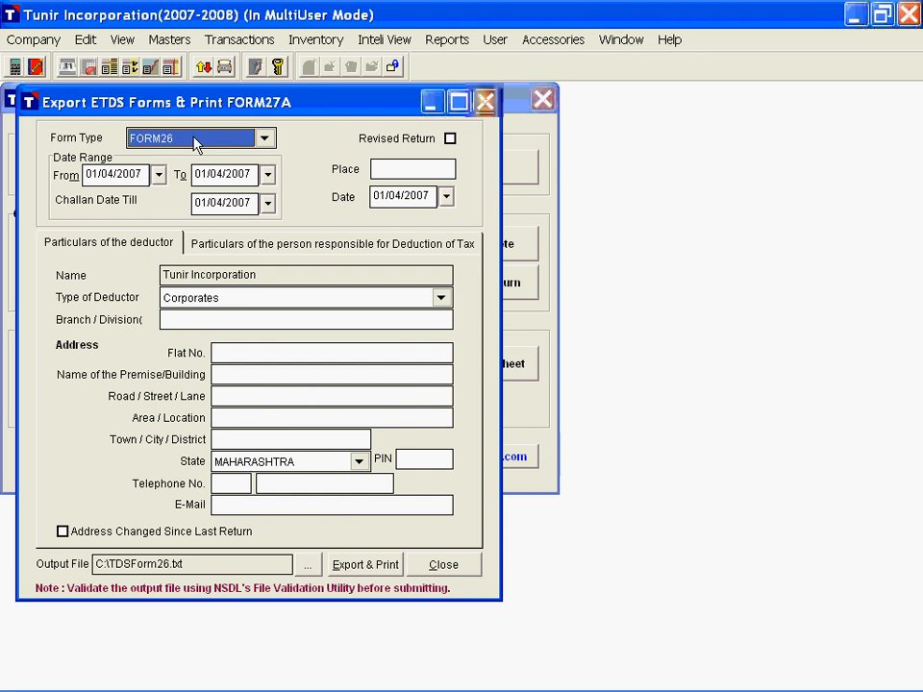
pyautogui.click(86, 178)
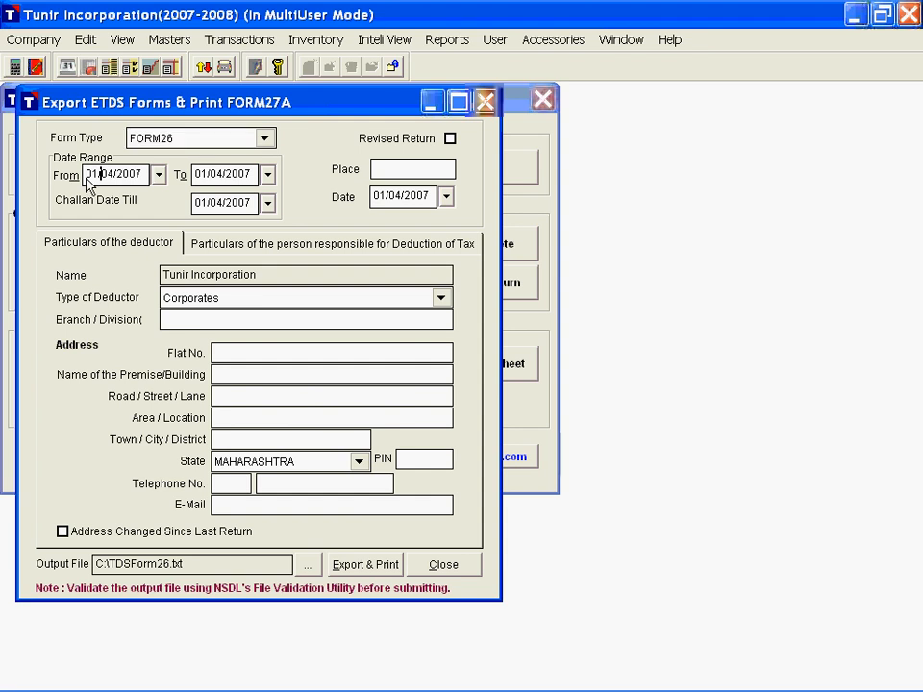
pyautogui.doubleClick(91, 179)
pyautogui.click(404, 170)
pyautogui.write('Mumbai')
# Step: Check the particulars of the person responsible and the deductor, and export the return to C:\TDSForm26.txt with Form 27A
pyautogui.click(228, 245)
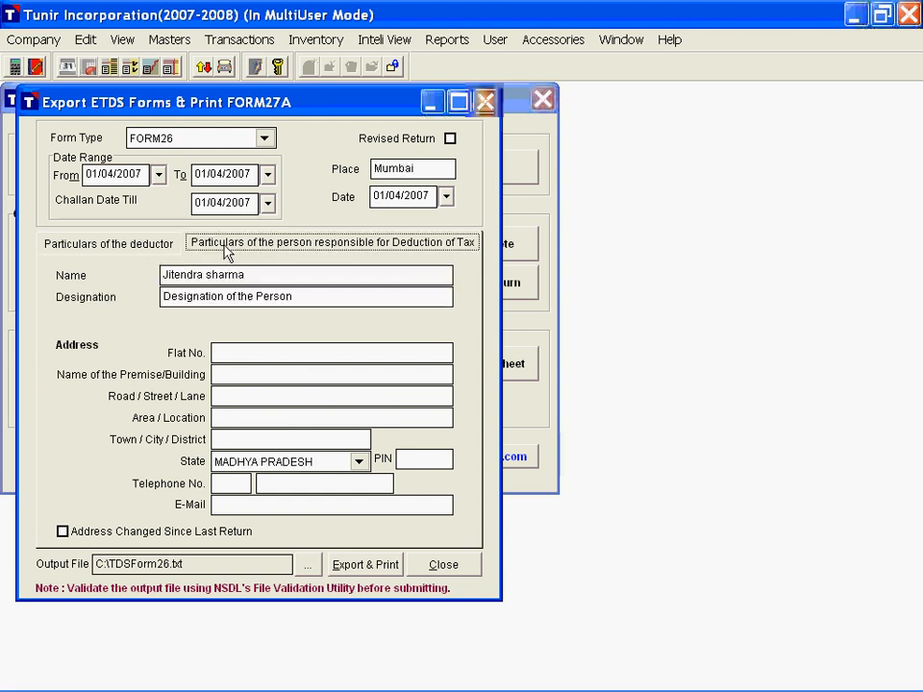
pyautogui.click(168, 252)
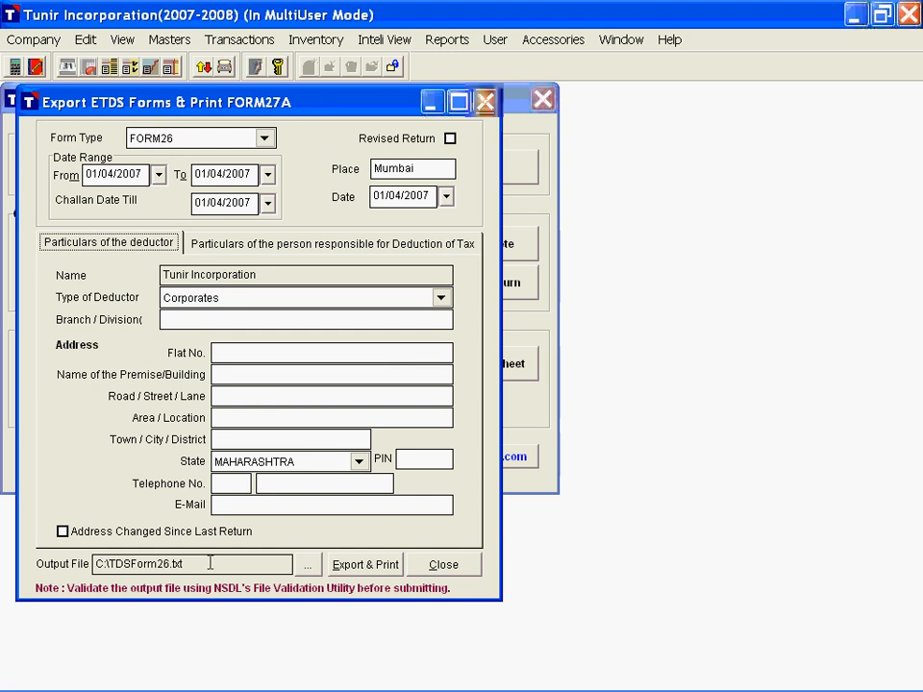
pyautogui.moveTo(209, 564); pyautogui.dragTo(100, 567)
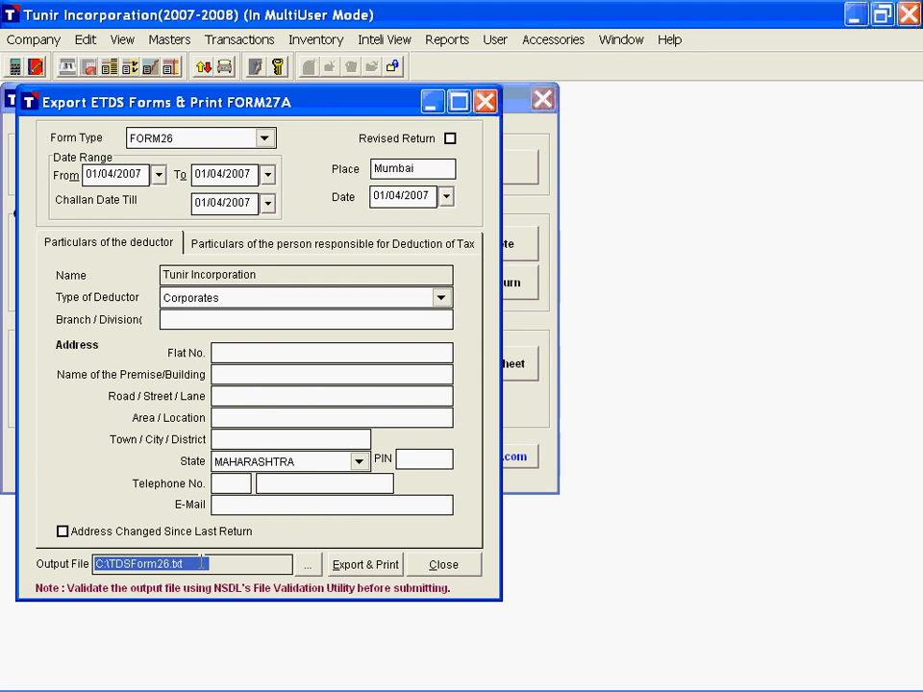
pyautogui.click(382, 569)
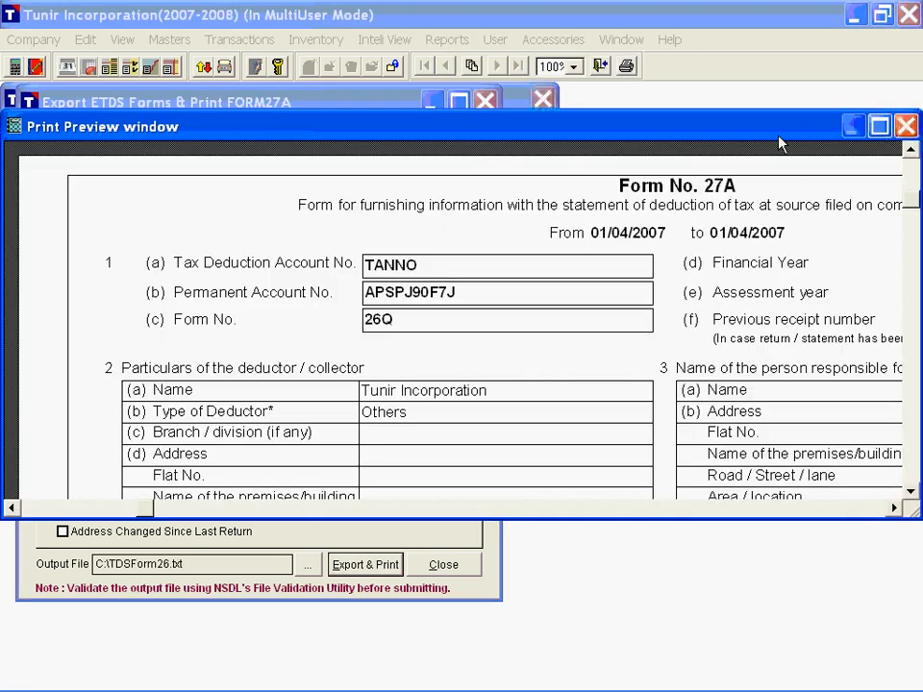
# Step: Examine the Form No. 27A preview, including its control totals and verification section, and cancel its printing
pyautogui.doubleClick(779, 135)
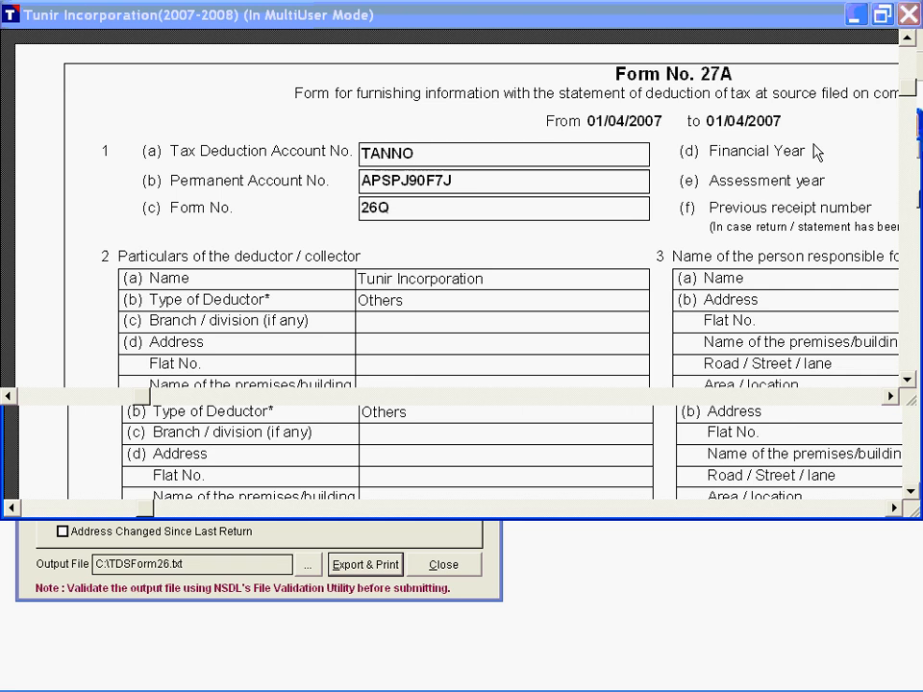
pyautogui.scroll(-3, 756, 294)
pyautogui.scroll(3, 757, 293)
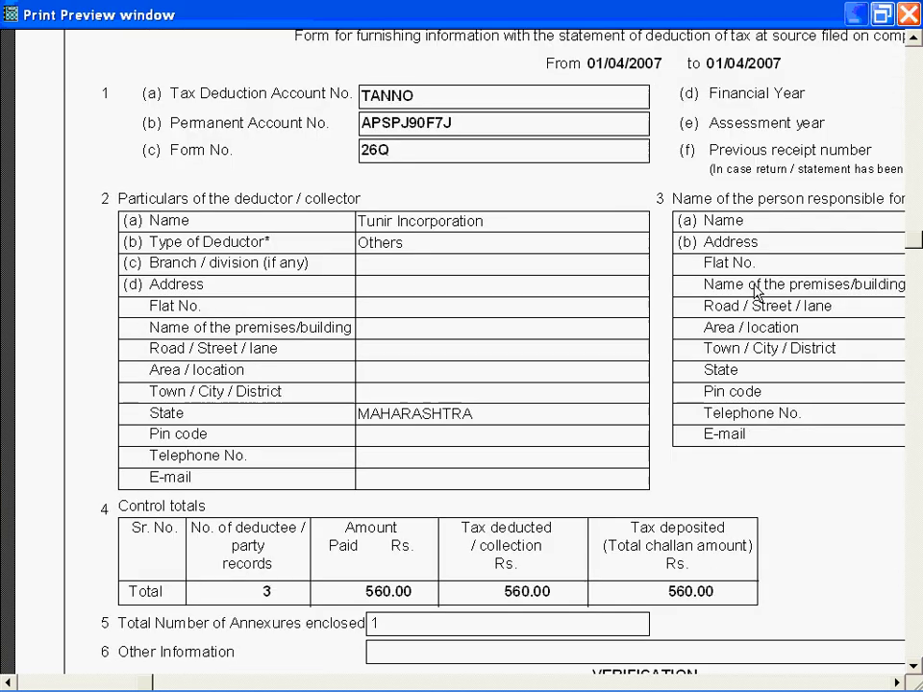
pyautogui.click(428, 70)
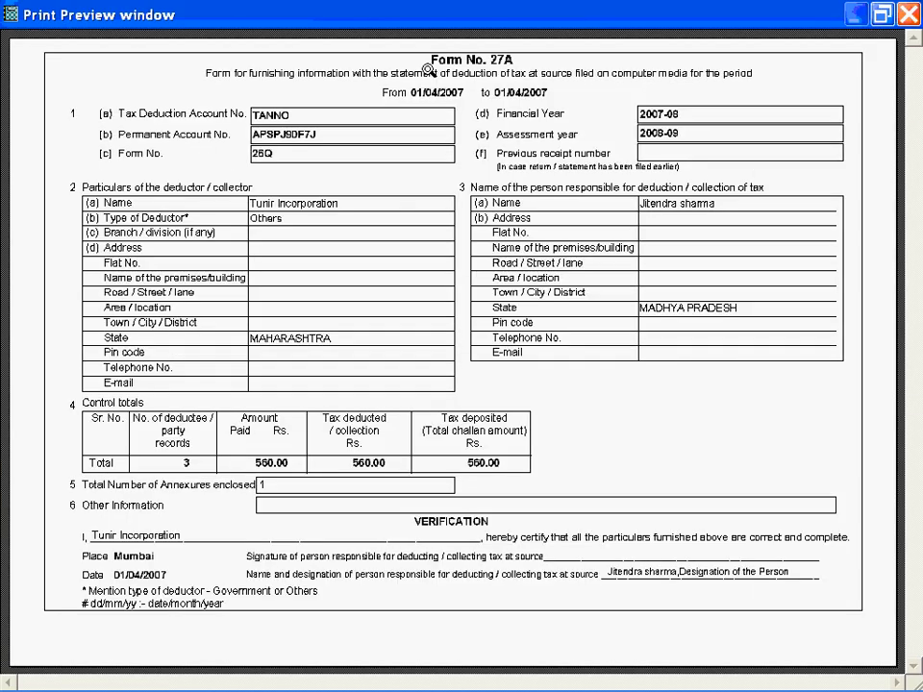
pyautogui.click(472, 465)
pyautogui.scroll(5, 511, 405)
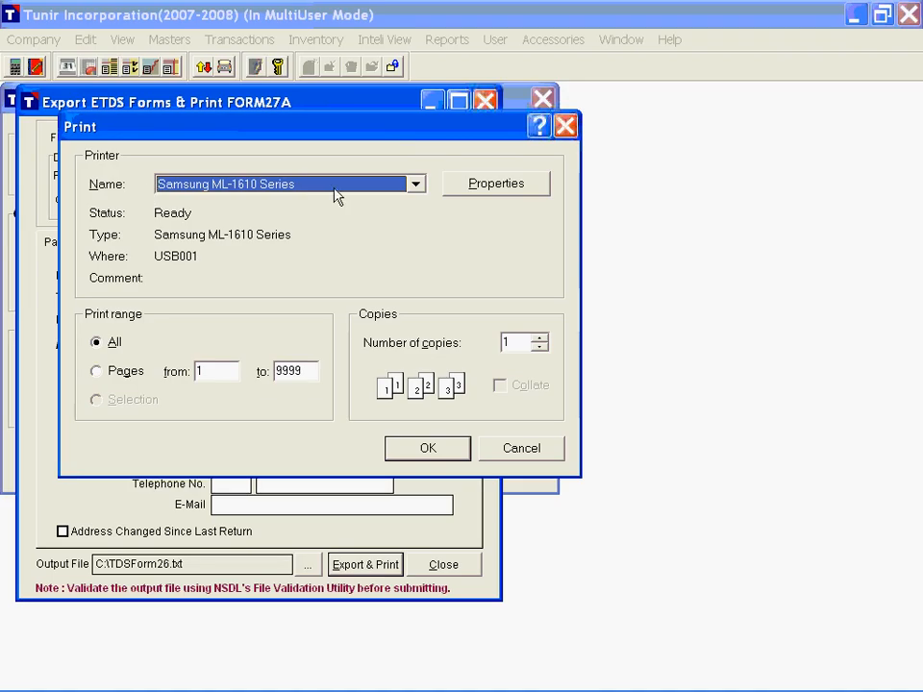
pyautogui.press('Escape')
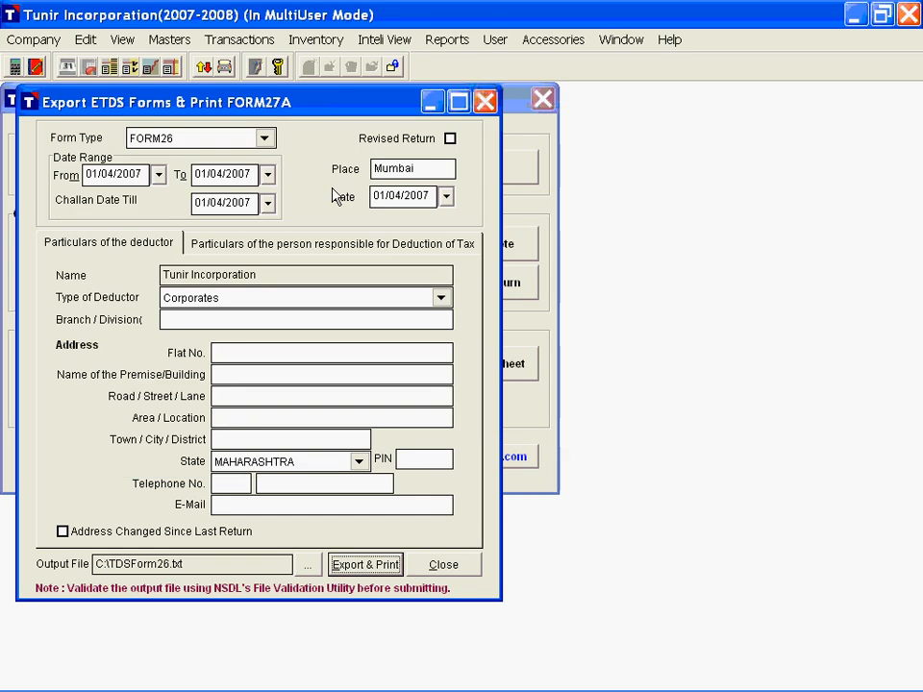
# Step: Load the exported TDSForm26.txt from Local Disk (C:) into the Text Viewer
pyautogui.click(549, 44)
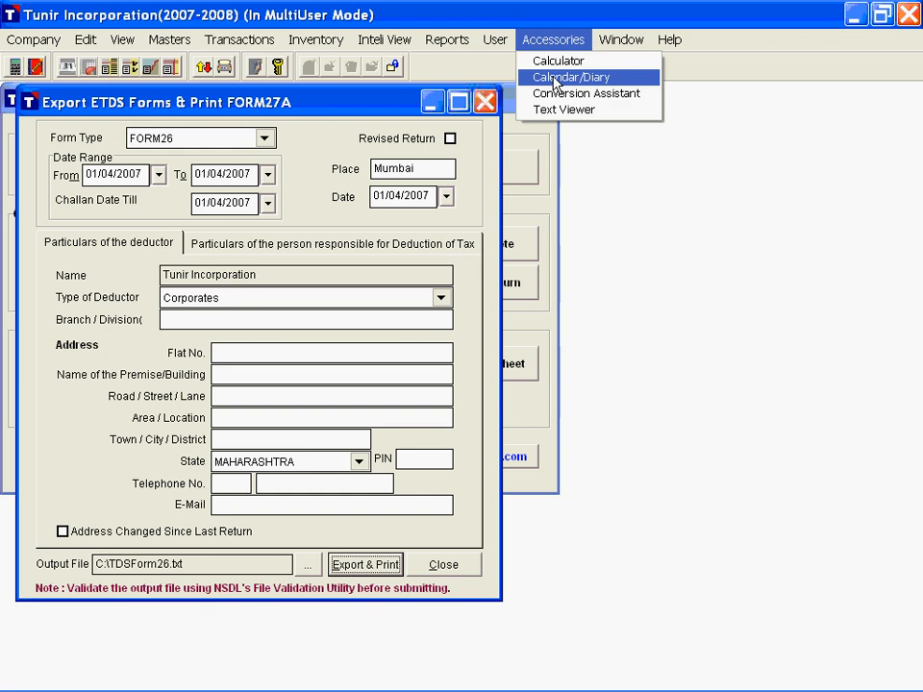
pyautogui.click(556, 111)
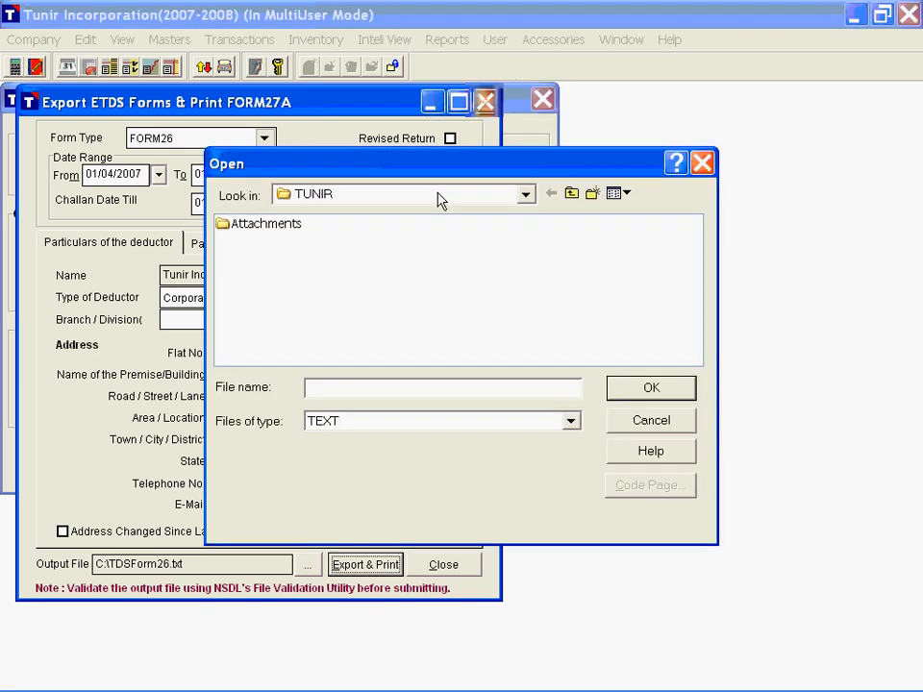
pyautogui.click(404, 195)
pyautogui.click(349, 266)
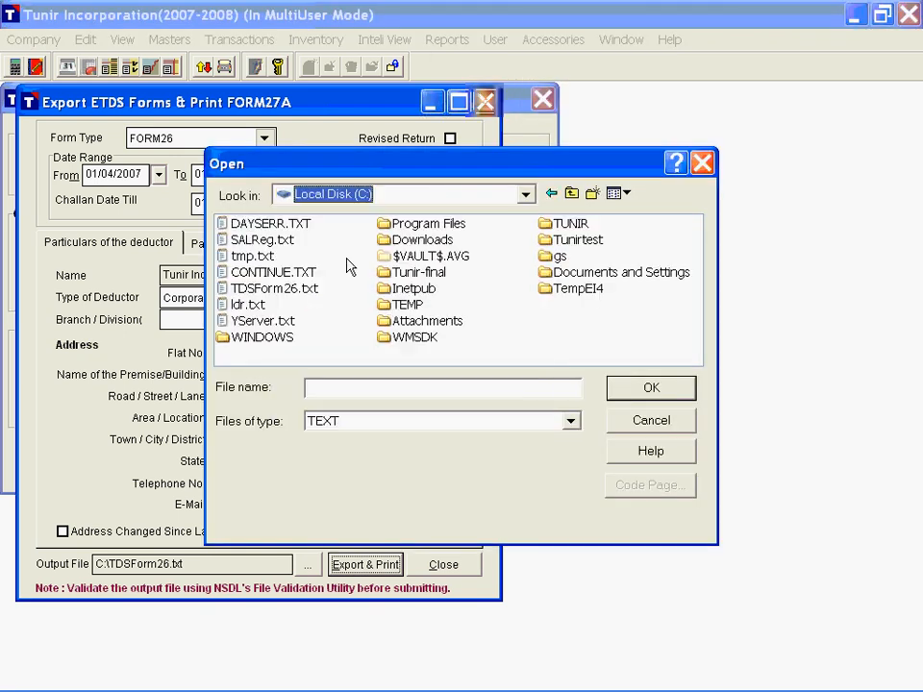
pyautogui.doubleClick(272, 291)
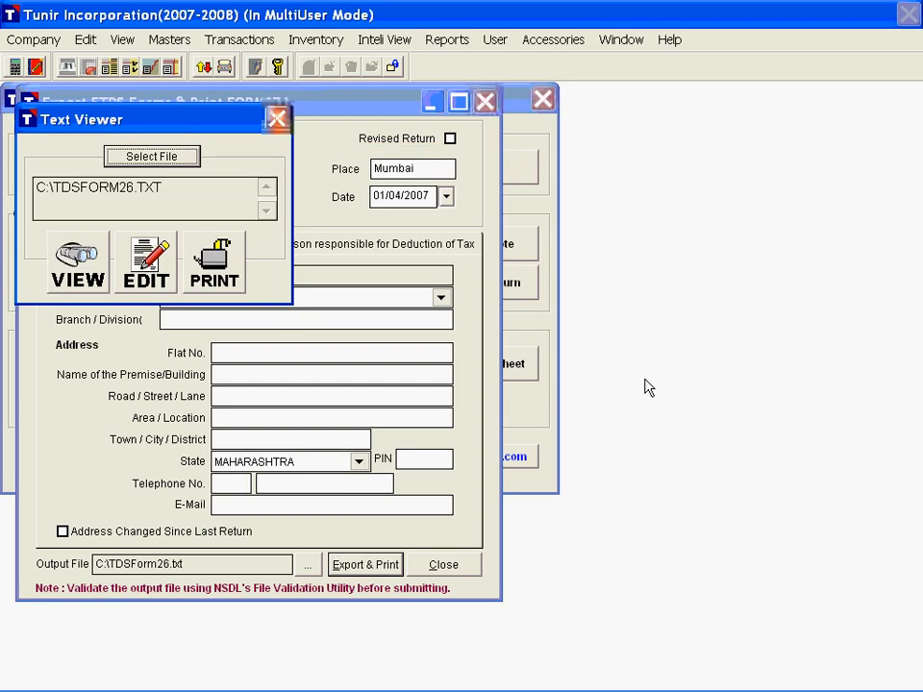
# Step: View the contents of the exported TDSFORM26.TXT, and close the Text Viewer and the ETDS export form
pyautogui.click(77, 271)
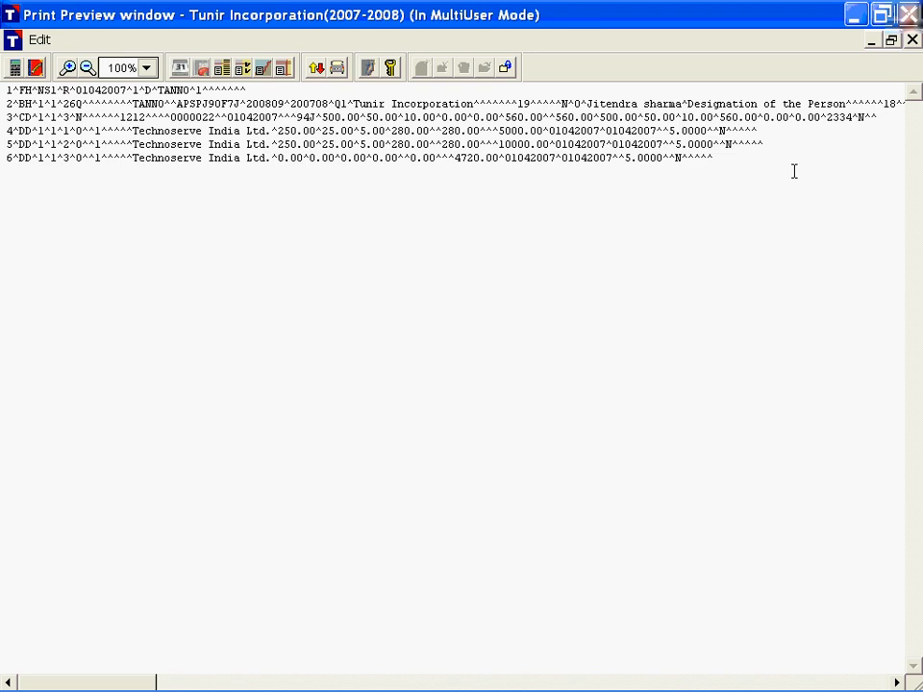
pyautogui.press('Escape')
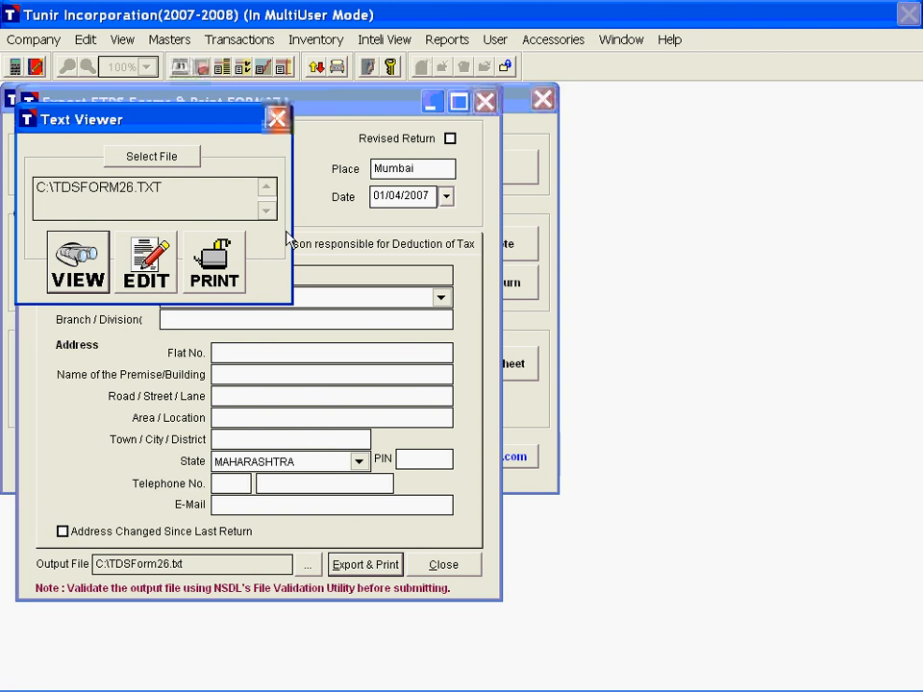
pyautogui.press('Escape')
pyautogui.press('Escape')
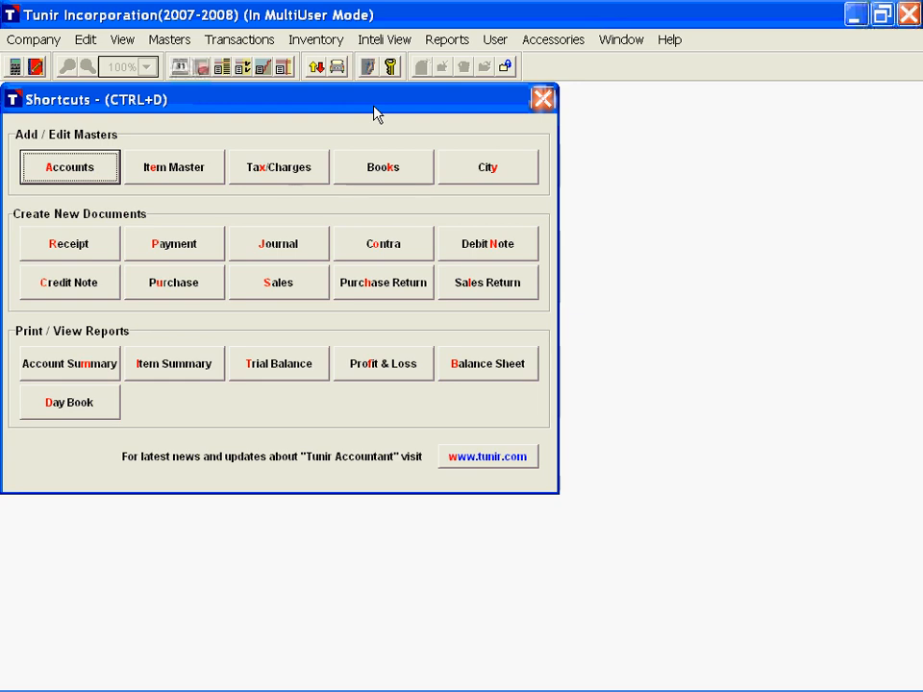
pyautogui.click(394, 43)
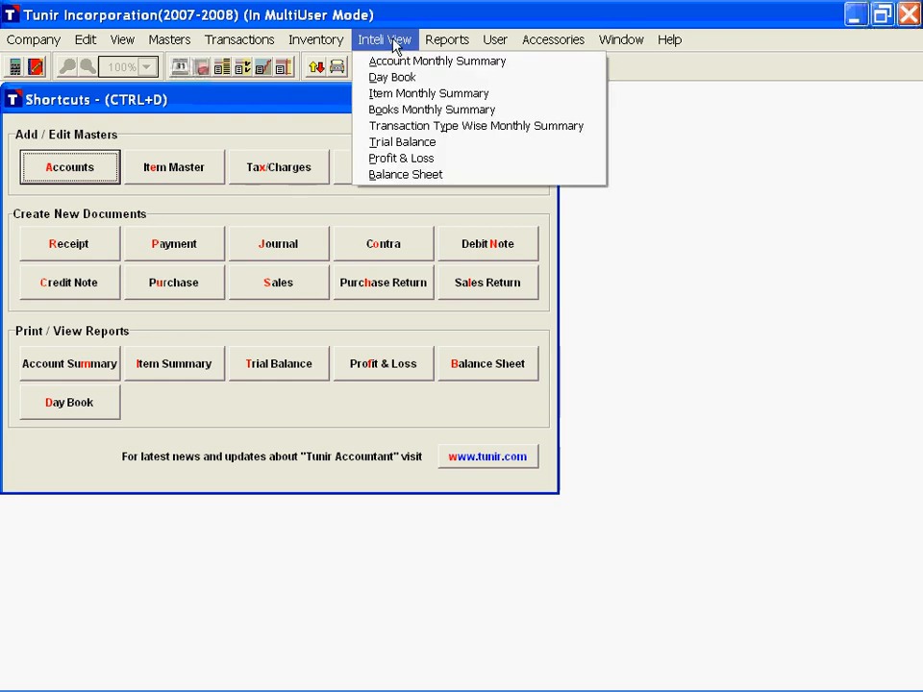
pyautogui.click(237, 93)
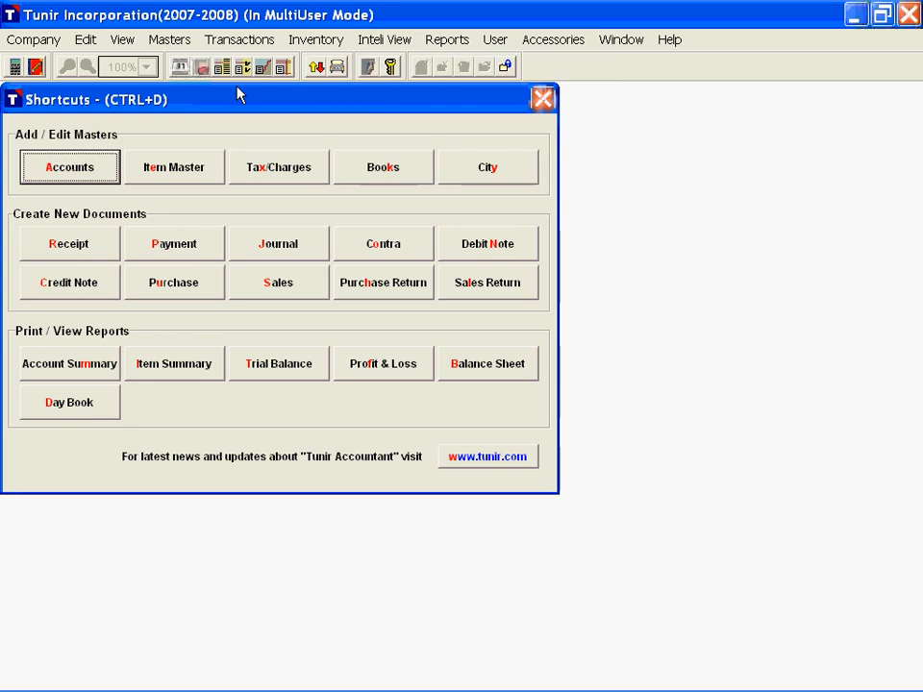
pyautogui.click(394, 42)
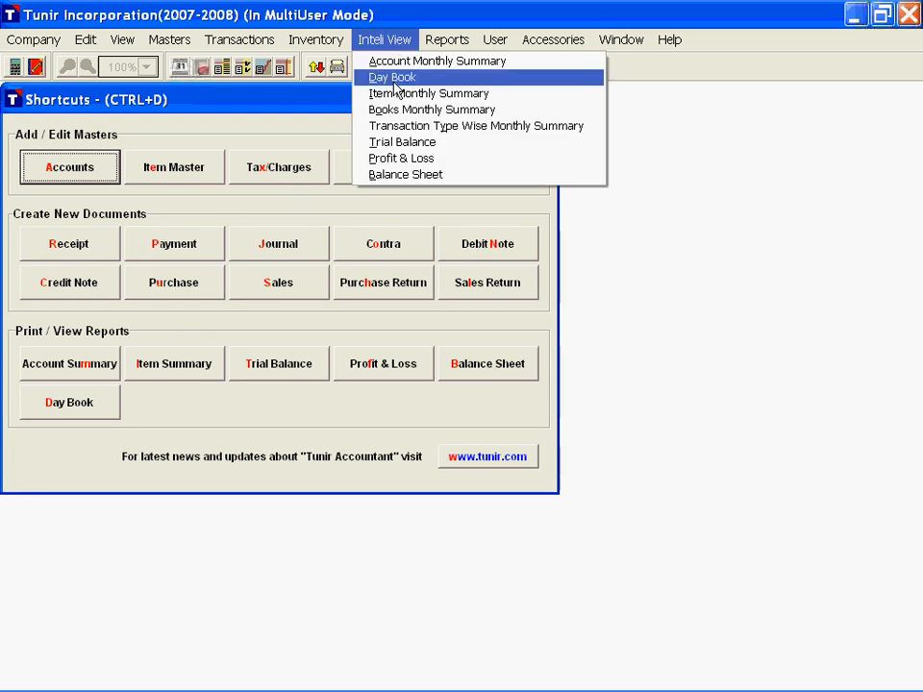
pyautogui.click(391, 39)
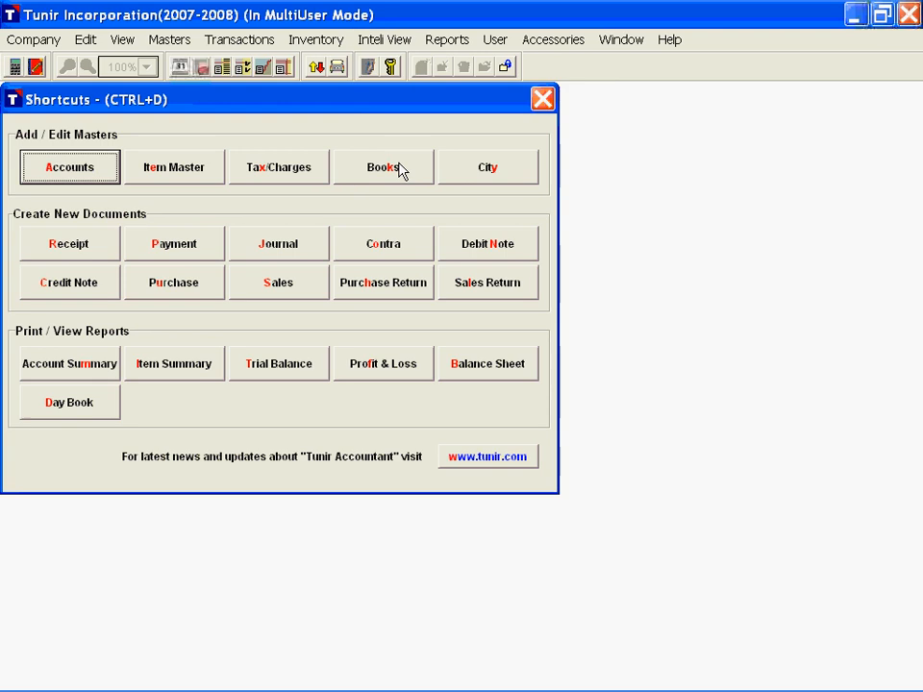
pyautogui.click(400, 169)
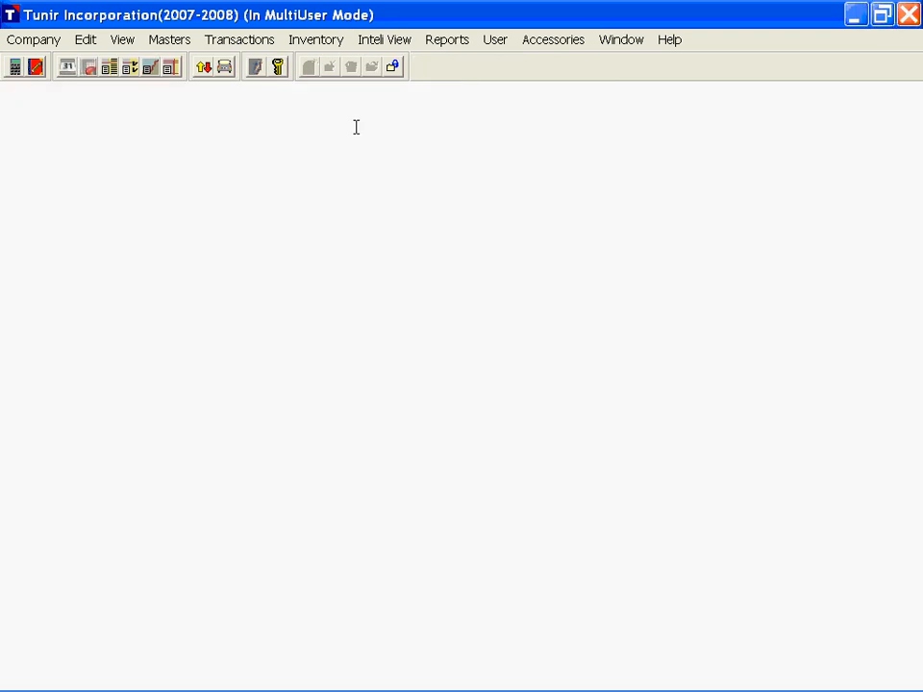
# Step: Open the on-screen Day Book and check its date range
pyautogui.click(377, 40)
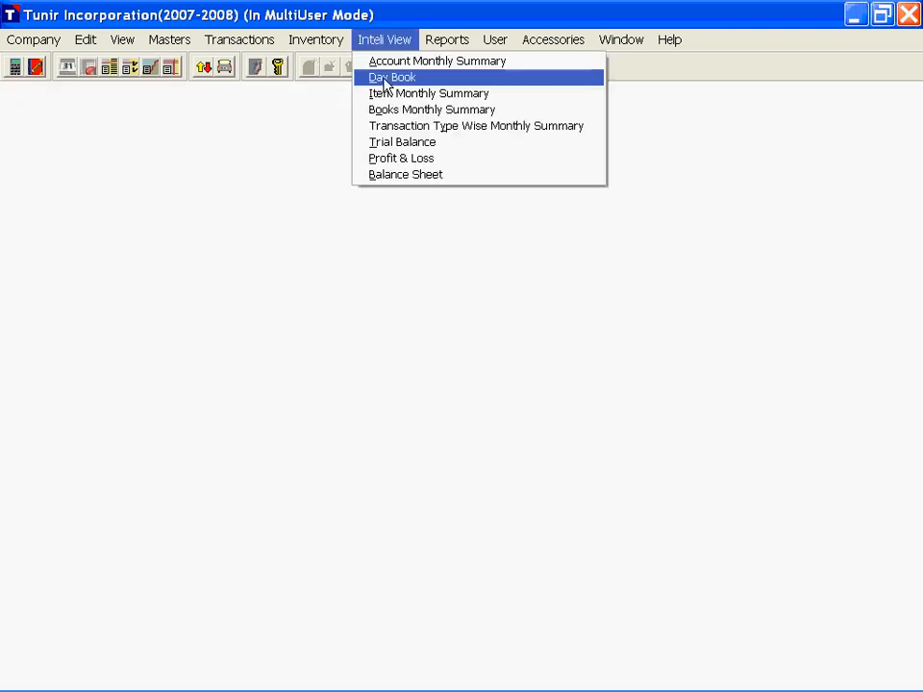
pyautogui.click(381, 76)
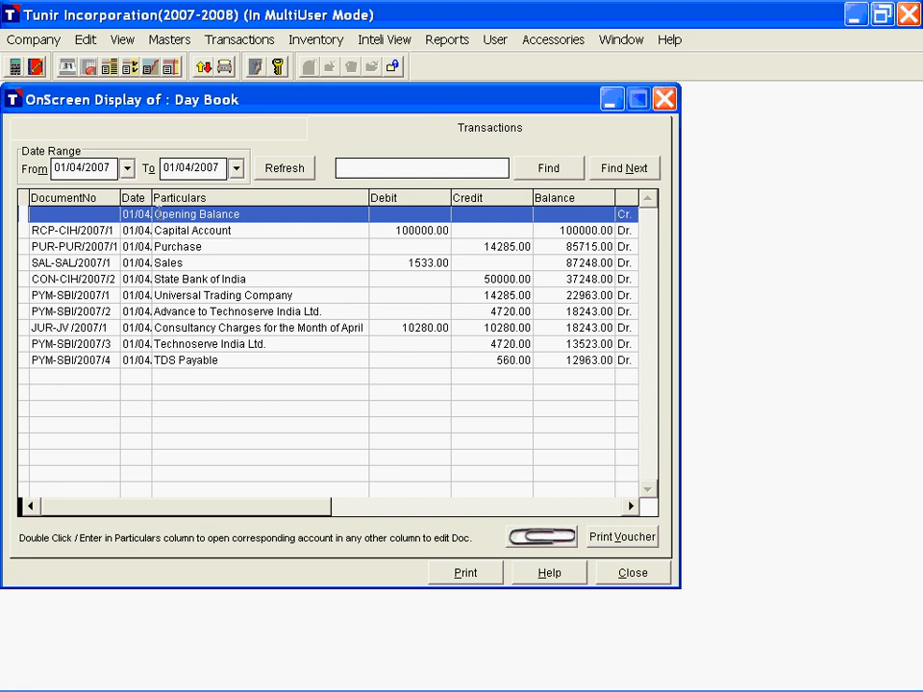
pyautogui.moveTo(52, 174); pyautogui.dragTo(218, 170)
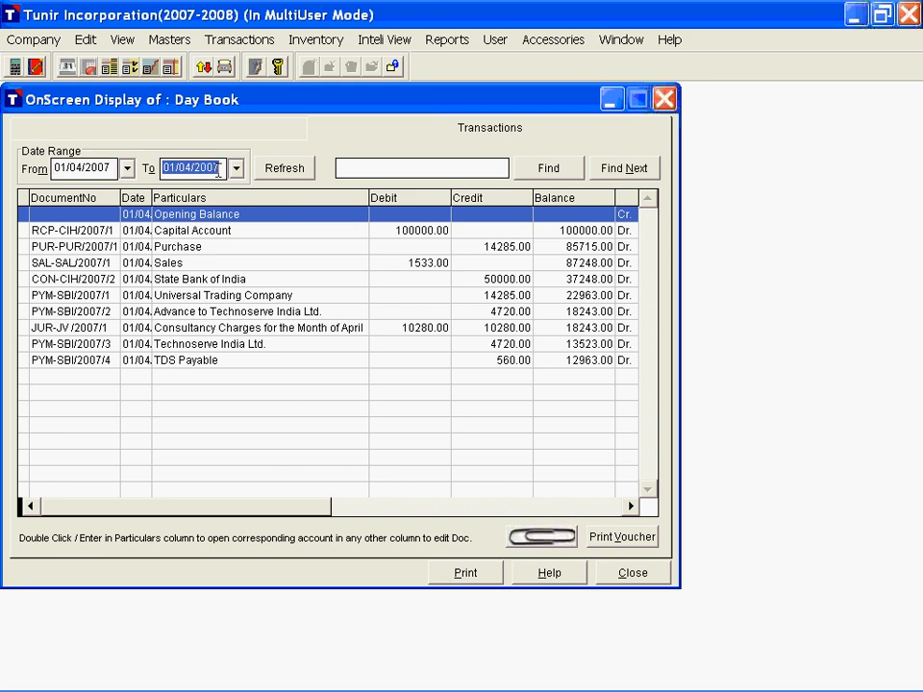
# Step: Examine the Capital Account and Purchase entries across the Day Book's document, particulars, amount and balance columns
pyautogui.click(182, 233)
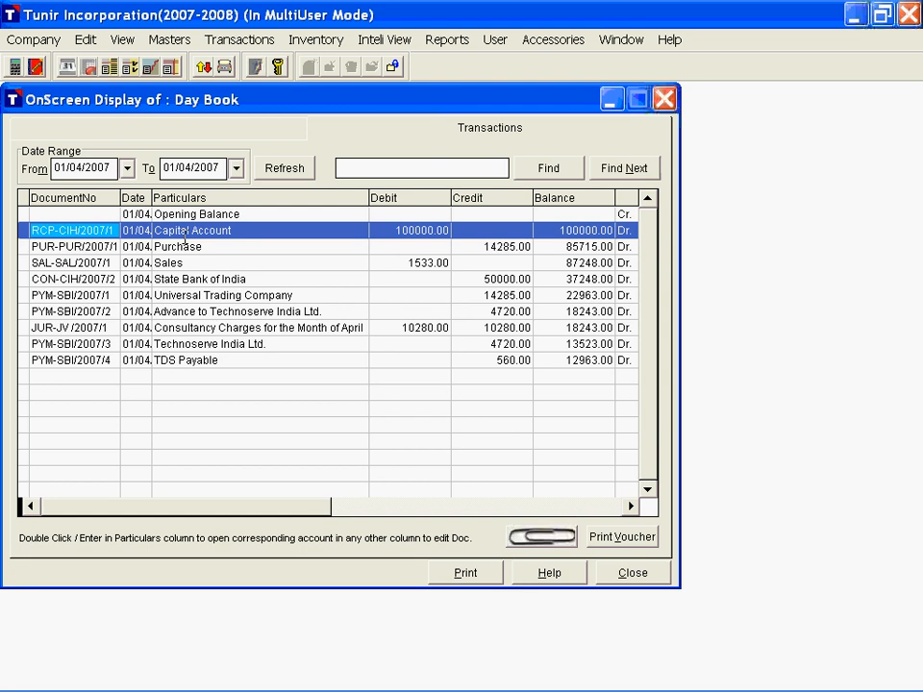
pyautogui.click(183, 239)
pyautogui.press('Right')
pyautogui.press('Right')
pyautogui.press('Right')
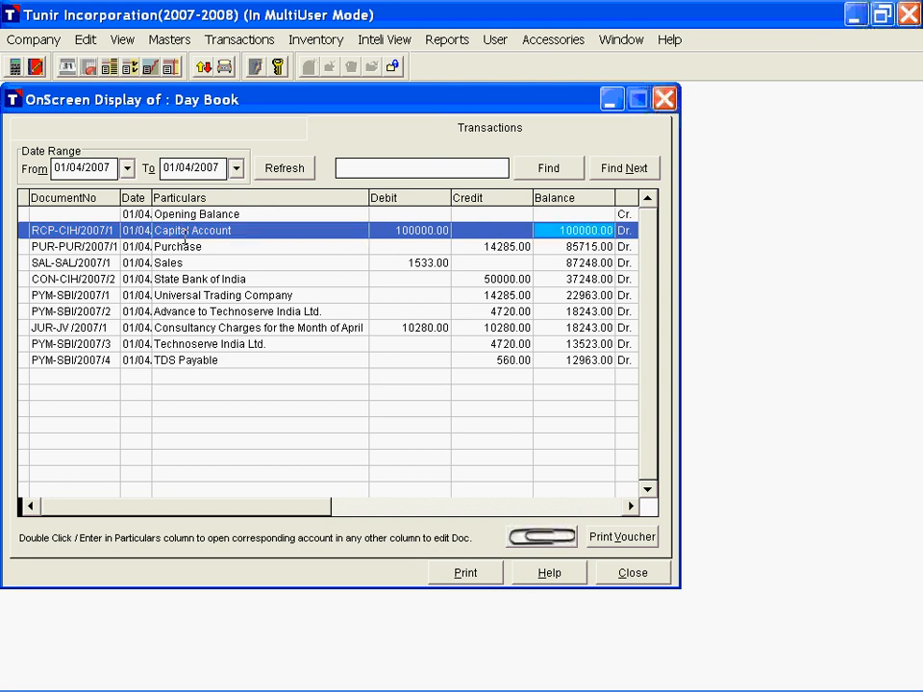
pyautogui.press('Right')
pyautogui.click(184, 237)
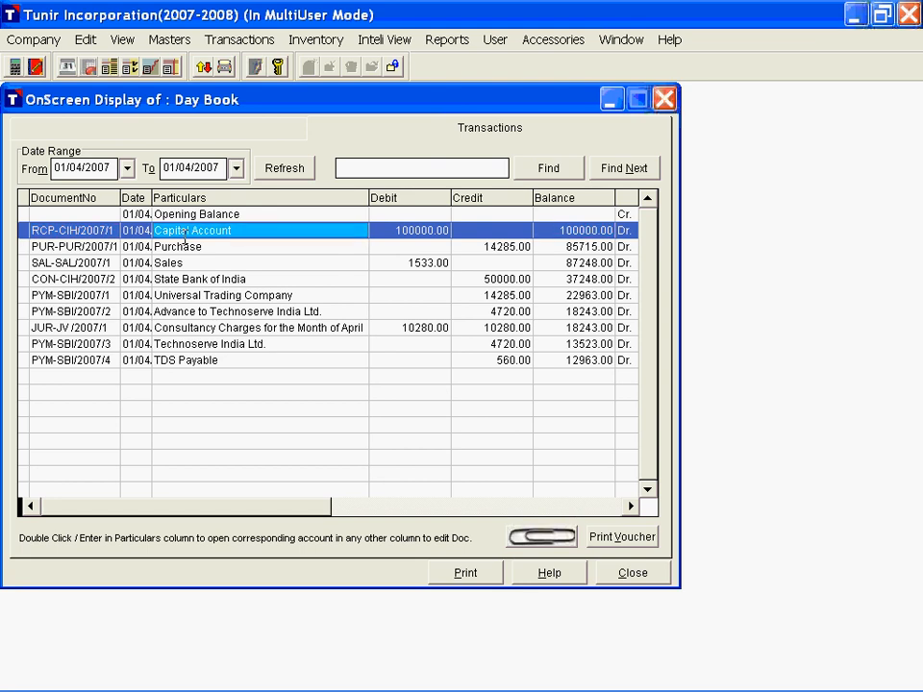
pyautogui.press('Down')
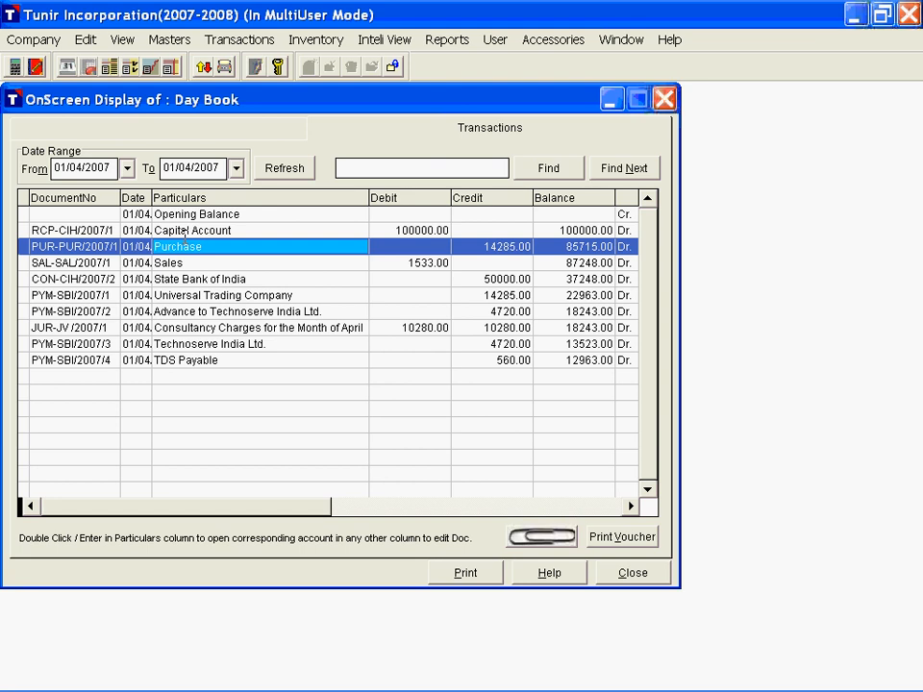
pyautogui.press('Up')
pyautogui.press('Up')
# Step: Search the Day Book's particulars for India and go to the next match
pyautogui.click(351, 165)
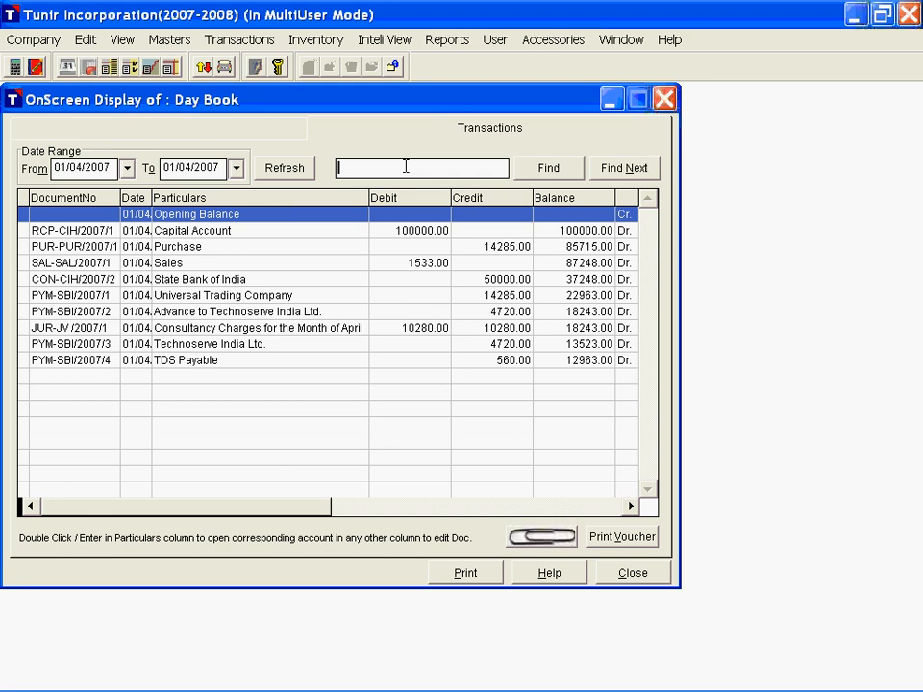
pyautogui.write('India')
pyautogui.click(556, 170)
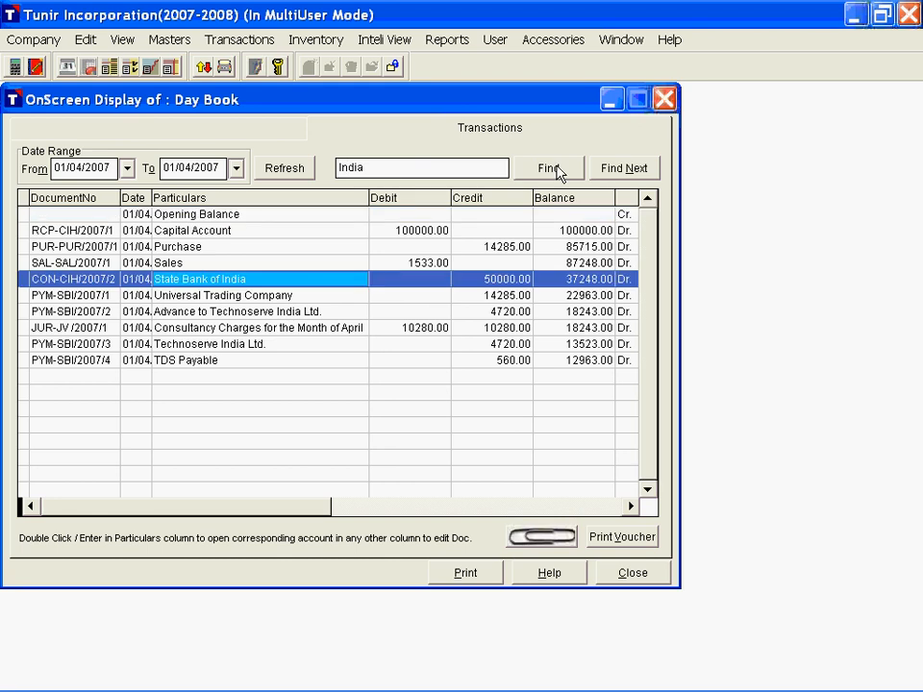
pyautogui.click(615, 170)
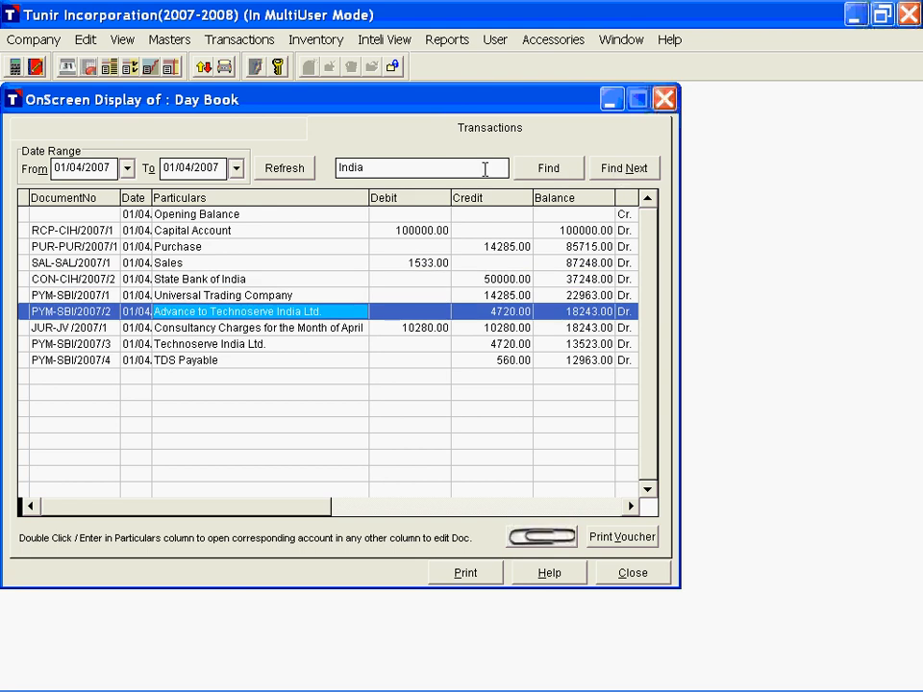
# Step: Search the Day Book for 285, restricting the search to the credit amounts, and go through the next matches
pyautogui.moveTo(485, 170); pyautogui.dragTo(333, 169)
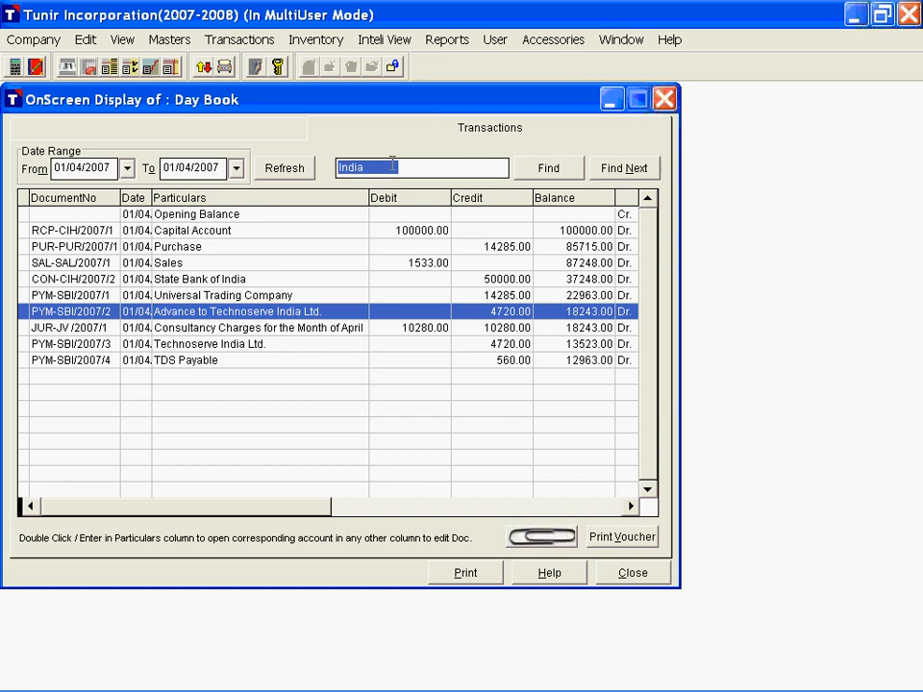
pyautogui.write('285')
pyautogui.click(550, 170)
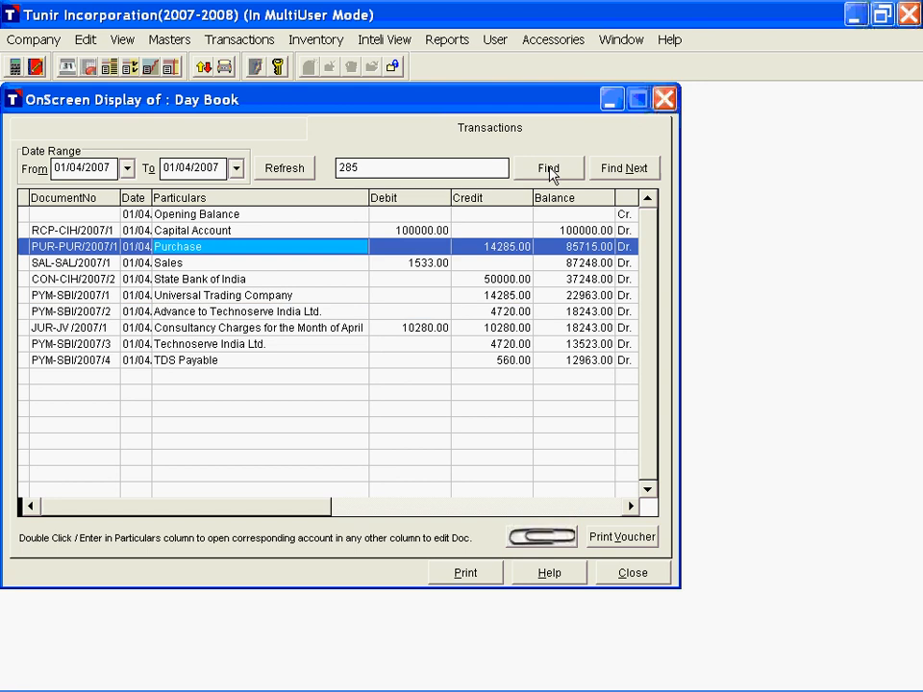
pyautogui.click(495, 246)
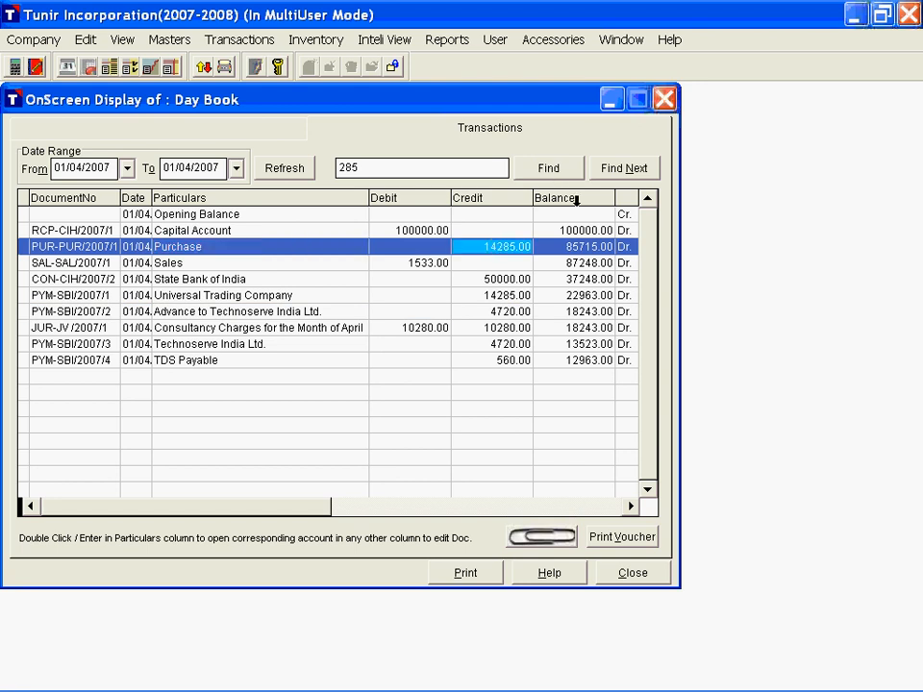
pyautogui.click(624, 168)
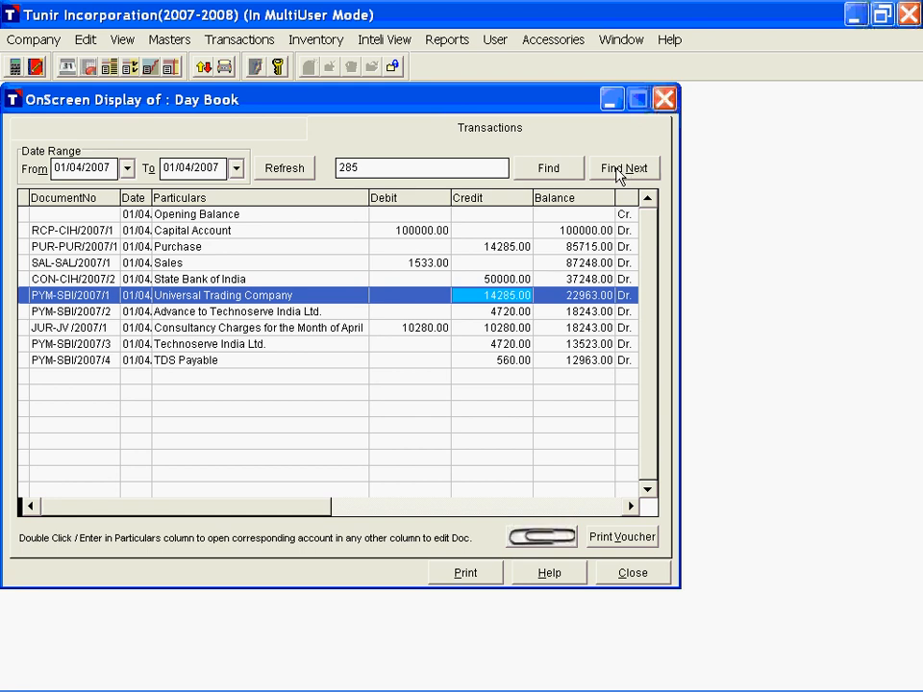
pyautogui.click(621, 170)
# Step: Preview the printed receipt voucher of the Capital Account transaction and close it without printing
pyautogui.click(274, 232)
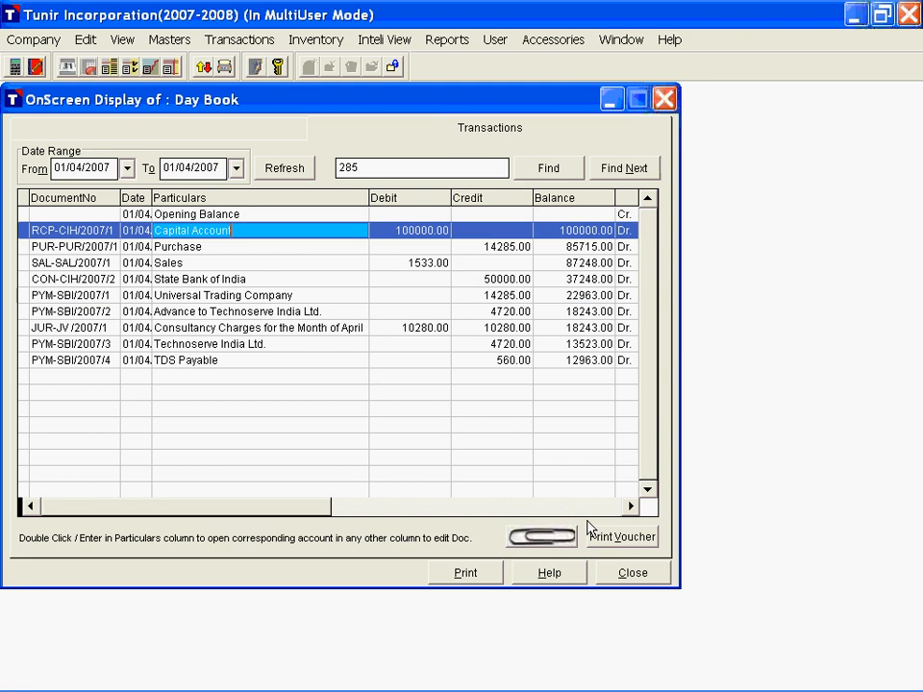
pyautogui.click(590, 531)
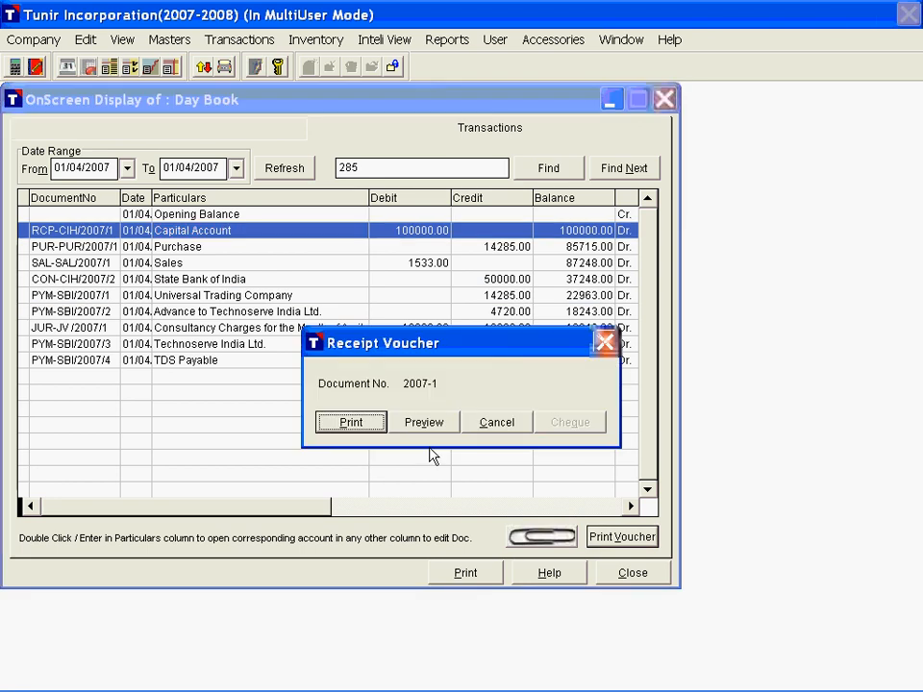
pyautogui.click(426, 425)
pyautogui.press('Escape')
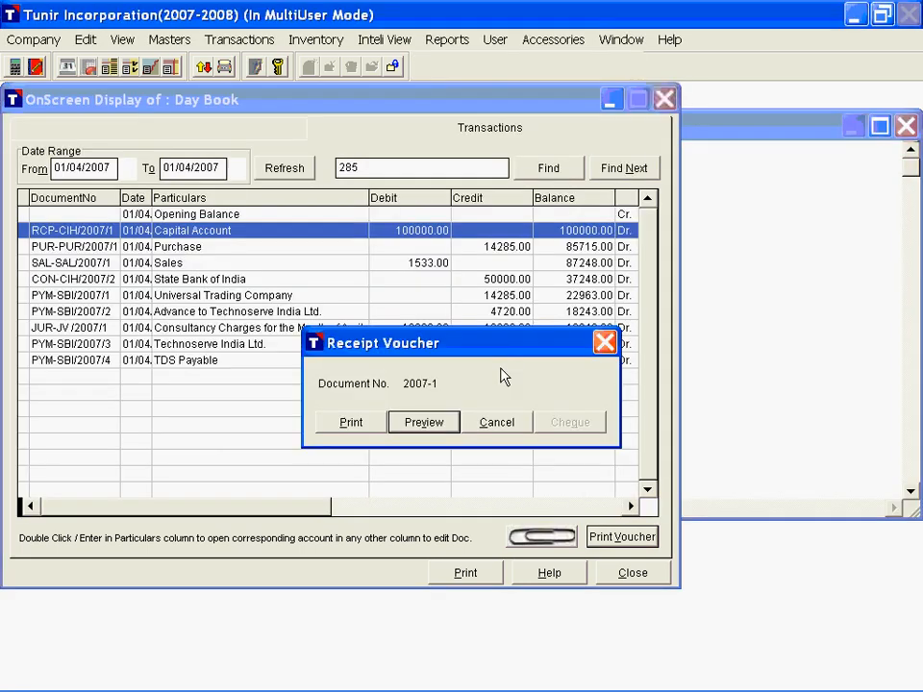
pyautogui.press('Escape')
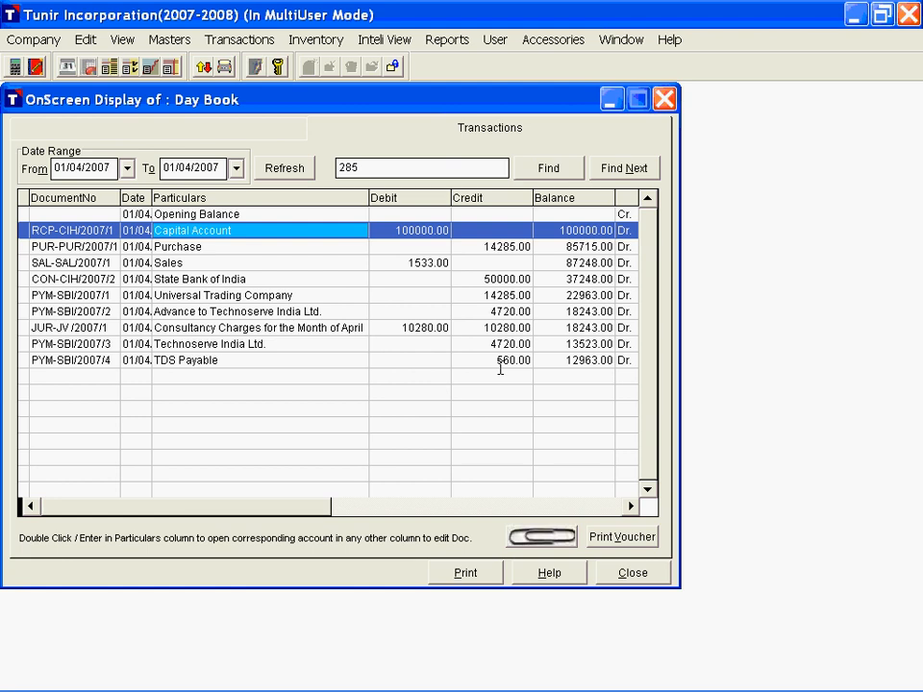
# Step: Preview the Day Book report down to its closing balance and cancel its printing
pyautogui.click(467, 574)
pyautogui.scroll(-5, 431, 386)
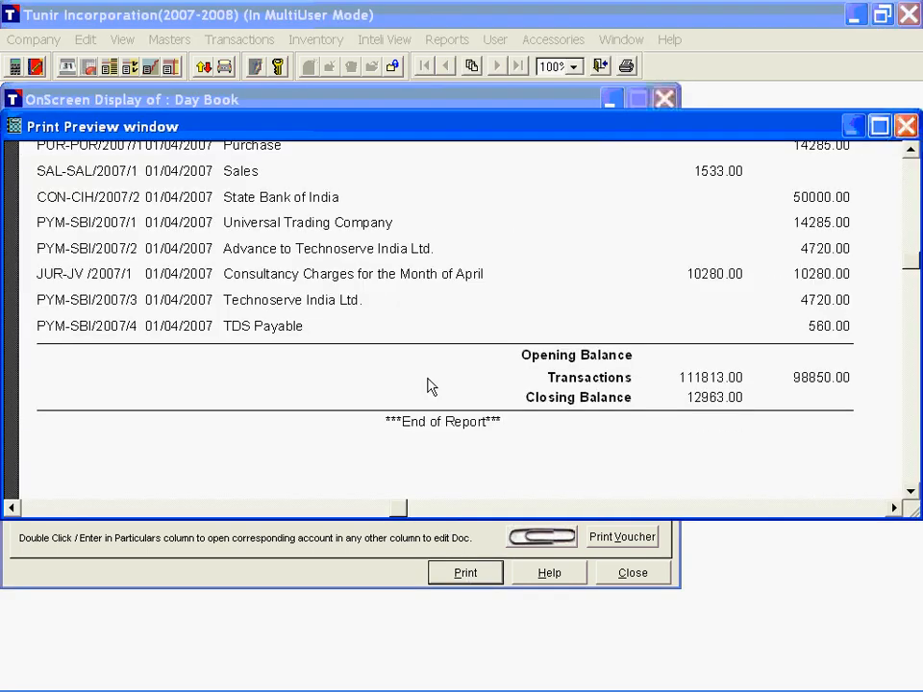
pyautogui.press('Escape')
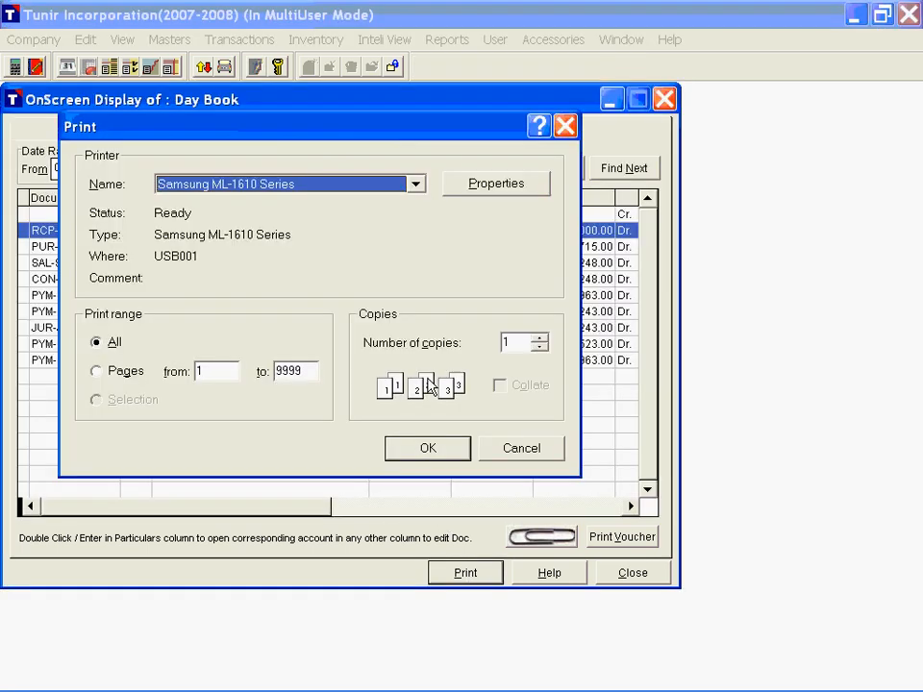
pyautogui.press('Escape')
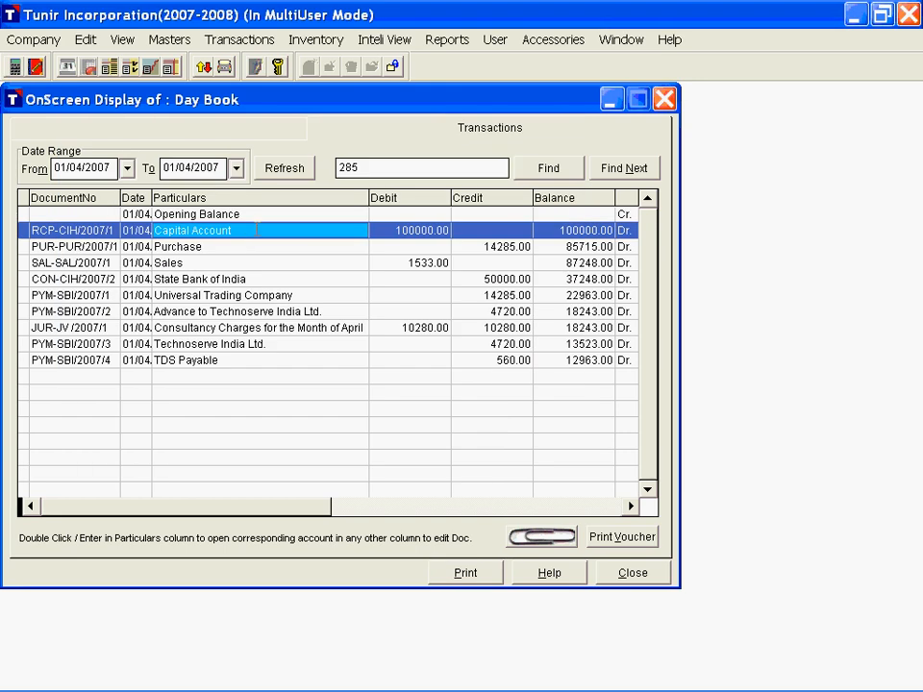
# Step: Request deletion of the Capital Account receipt but decline it, and open its voucher for editing and close it without changes
pyautogui.press('Delete')
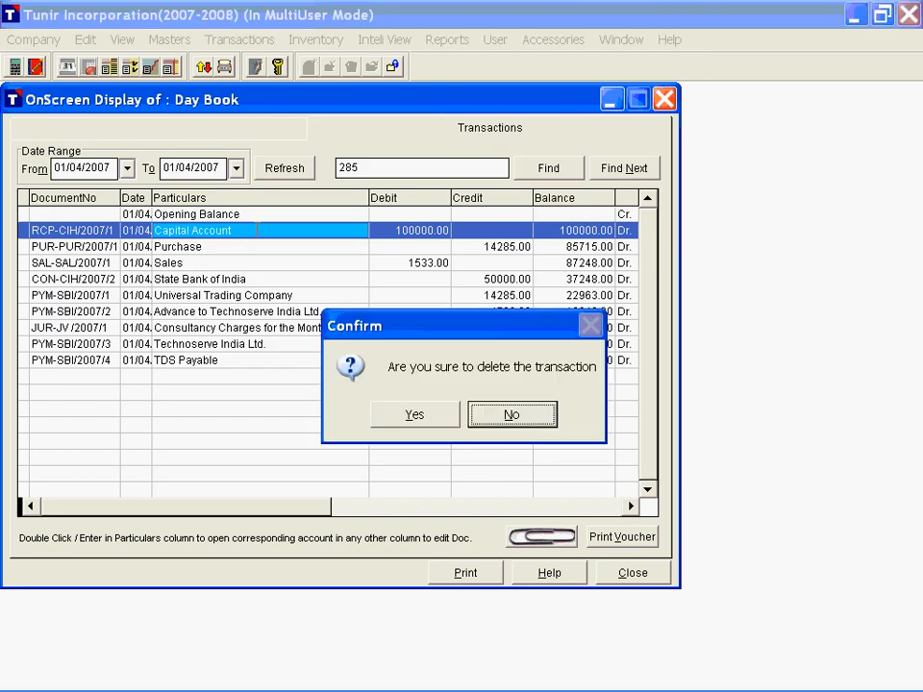
pyautogui.click(502, 416)
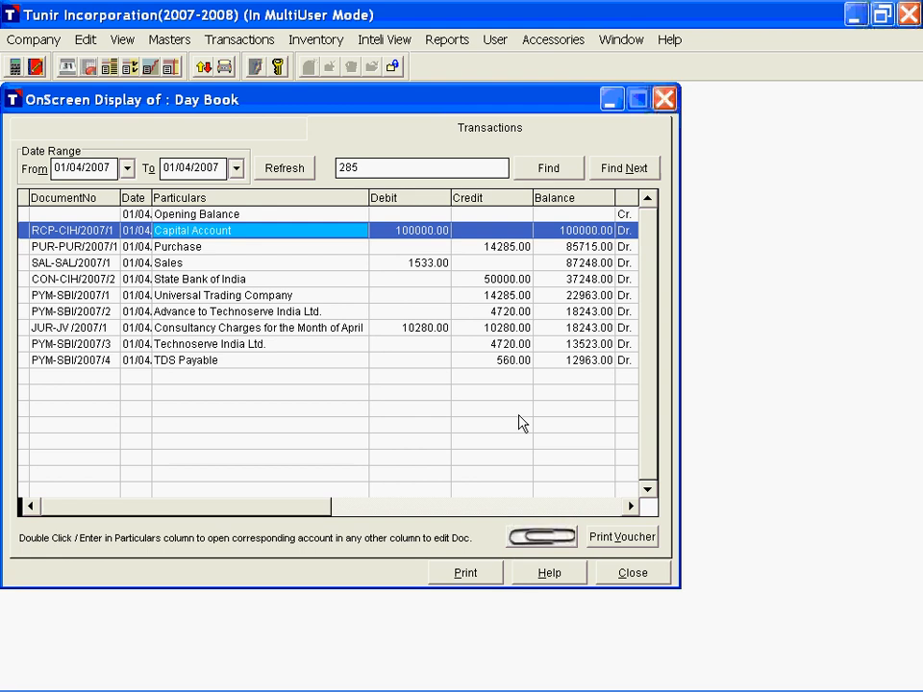
pyautogui.click(55, 232)
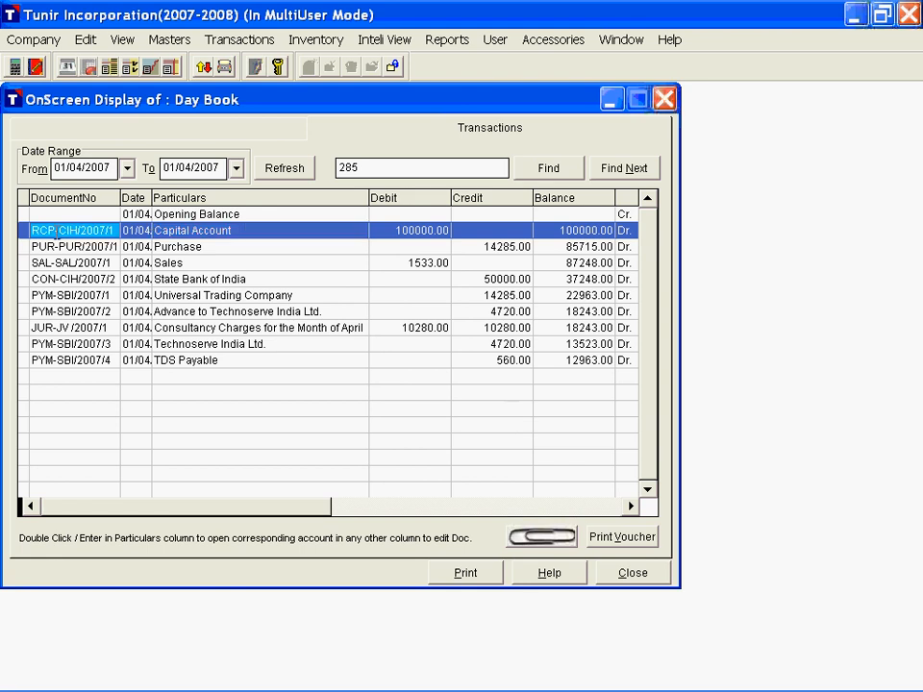
pyautogui.doubleClick(55, 233)
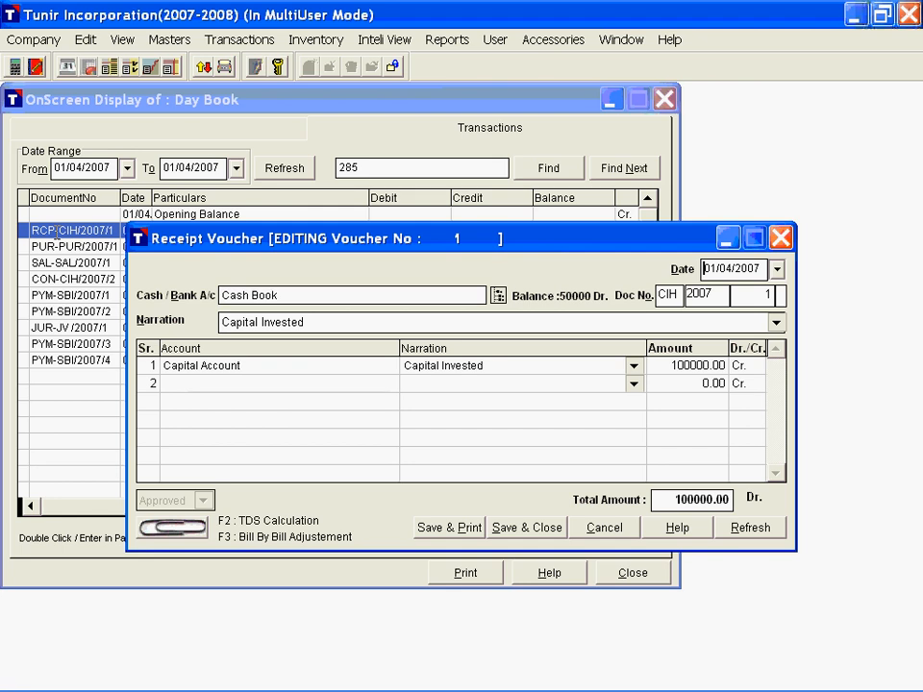
pyautogui.press('Escape')
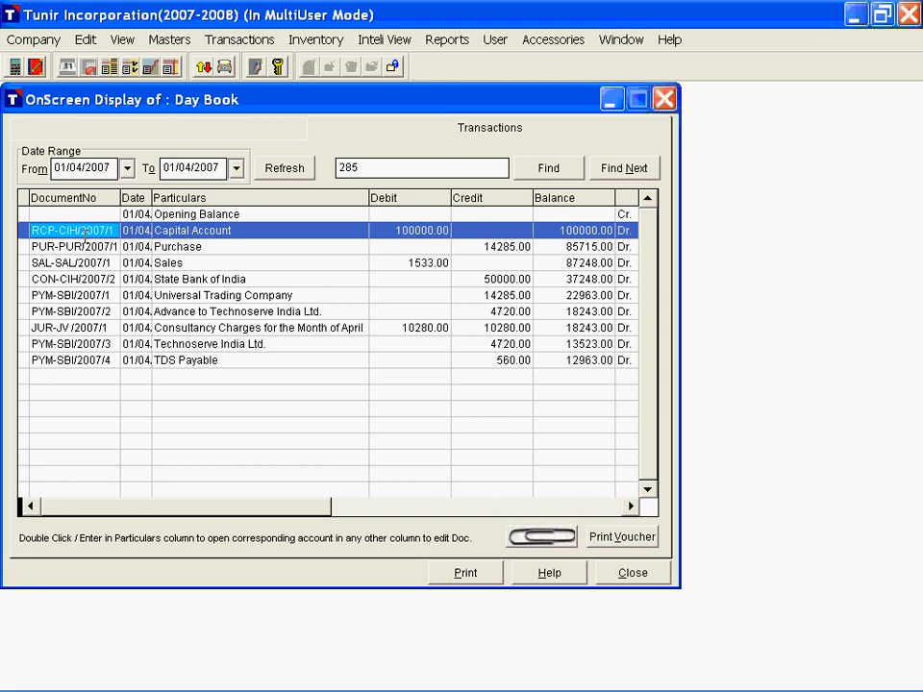
pyautogui.press('Right')
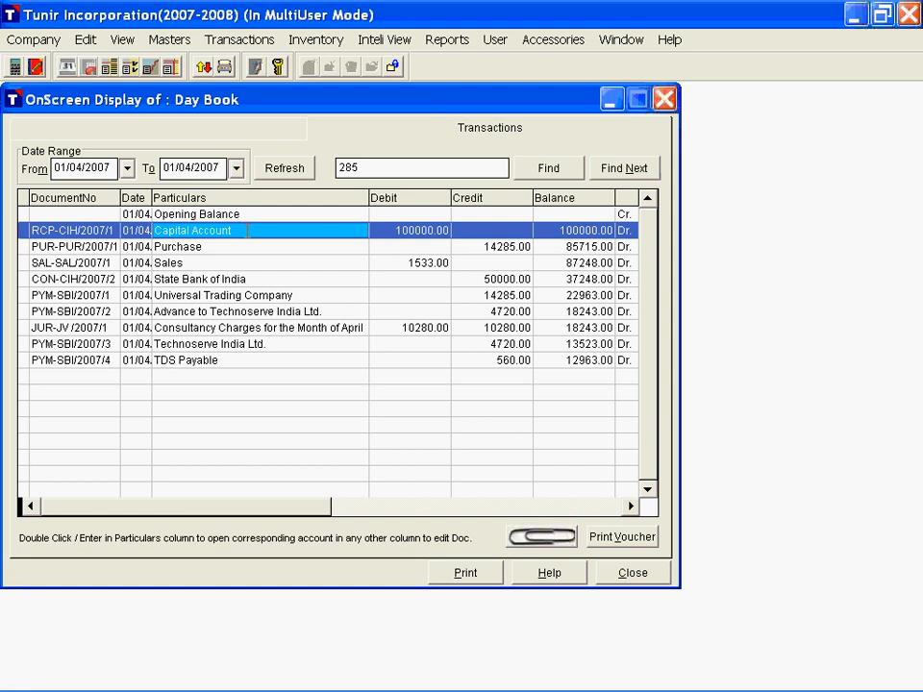
# Step: Open the Capital Account's summary from its Day Book entry and drill down to the April 2007 transactions
pyautogui.doubleClick(247, 231)
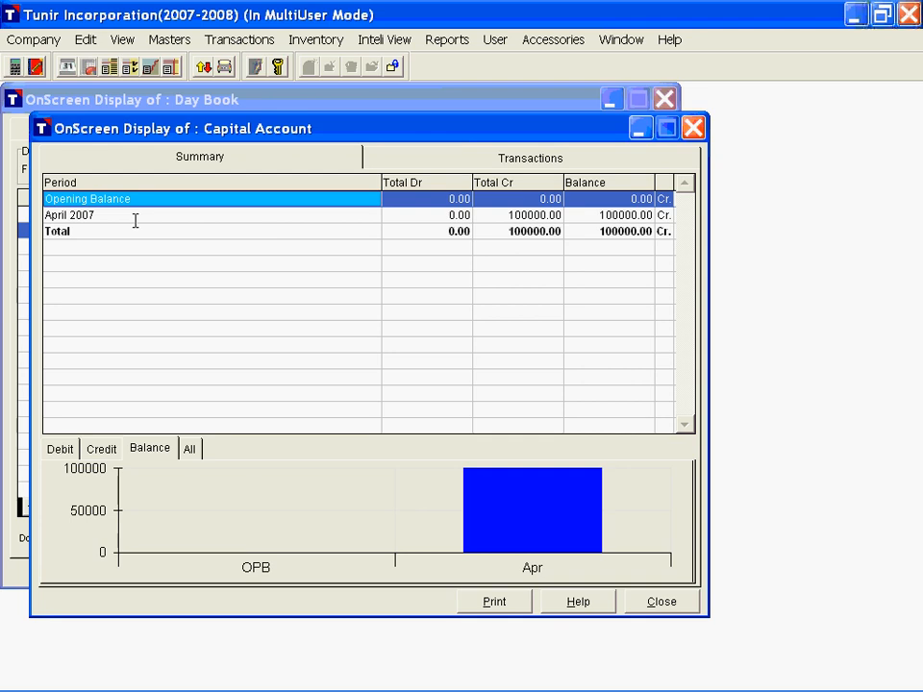
pyautogui.click(118, 215)
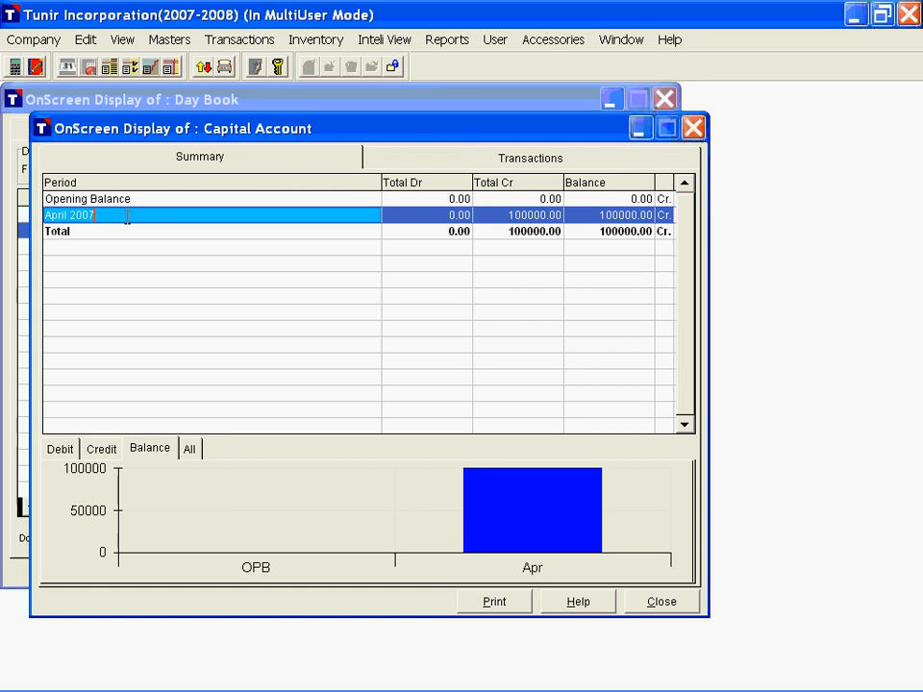
pyautogui.doubleClick(126, 215)
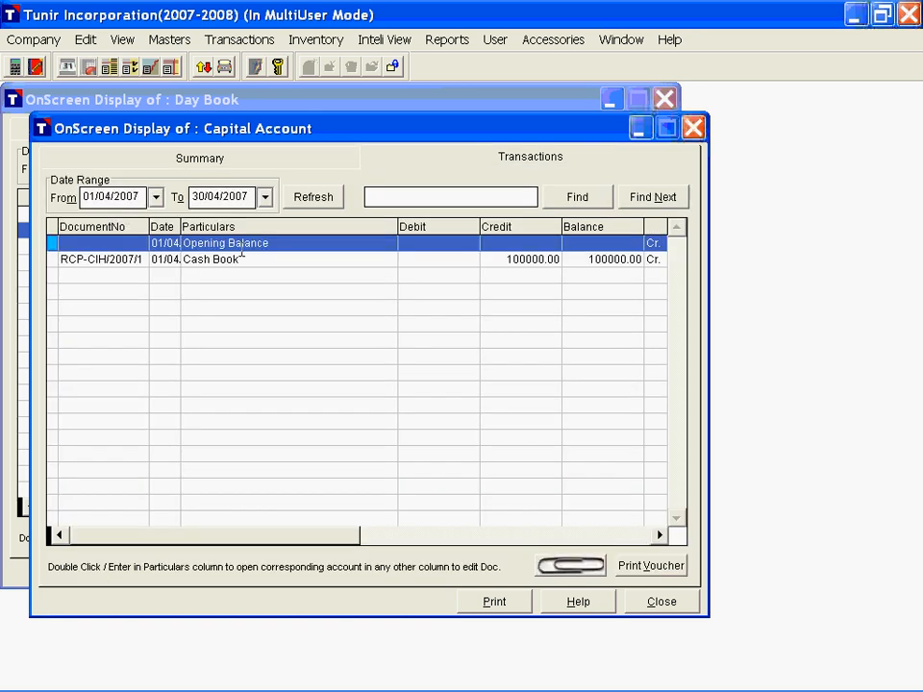
# Step: Open the receipt voucher behind the Capital Account's Cash Book transaction and close it without changes
pyautogui.click(112, 260)
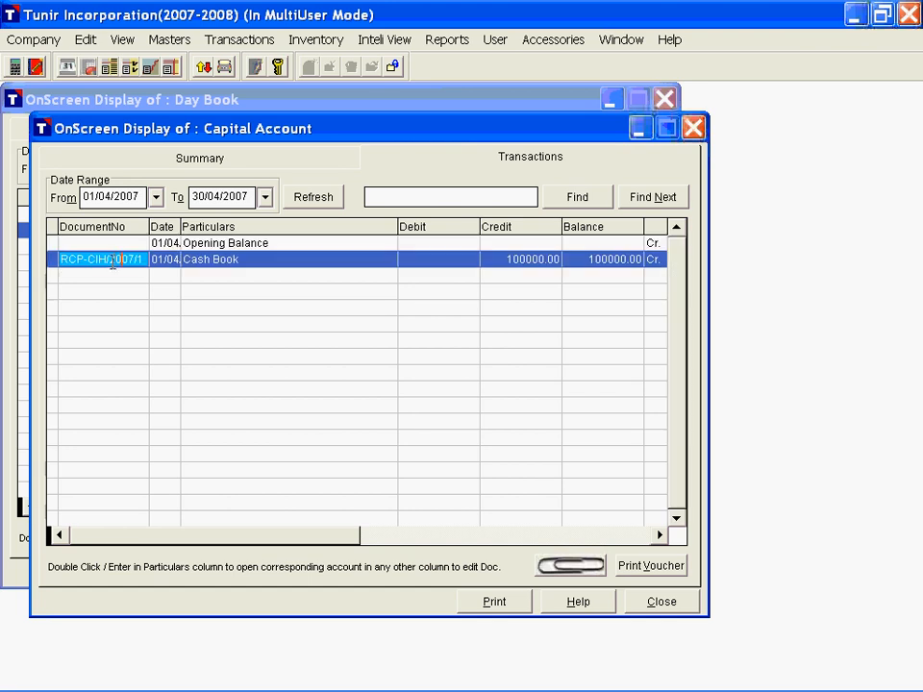
pyautogui.doubleClick(113, 260)
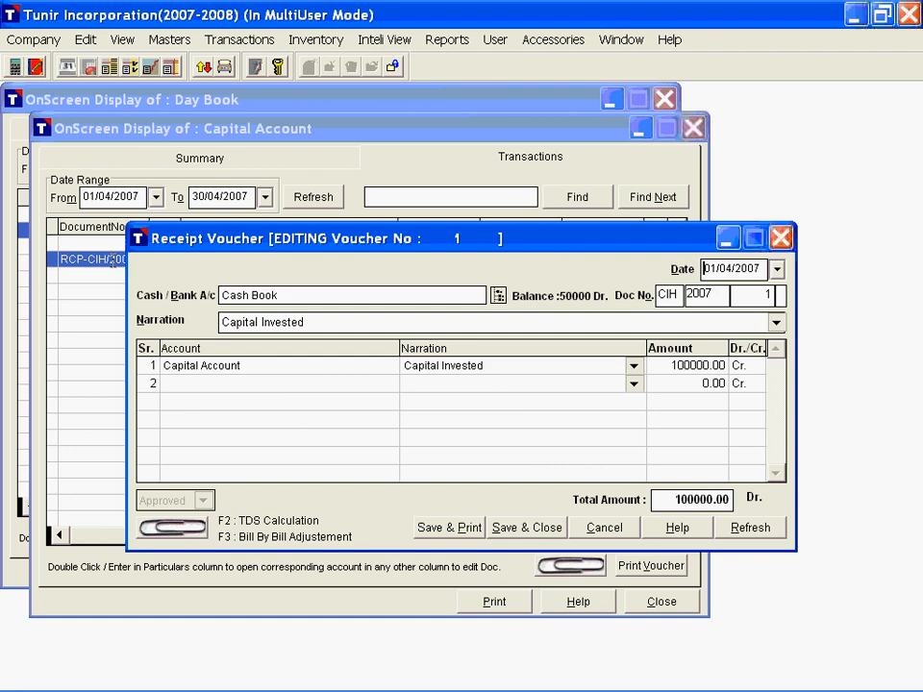
pyautogui.press('Escape')
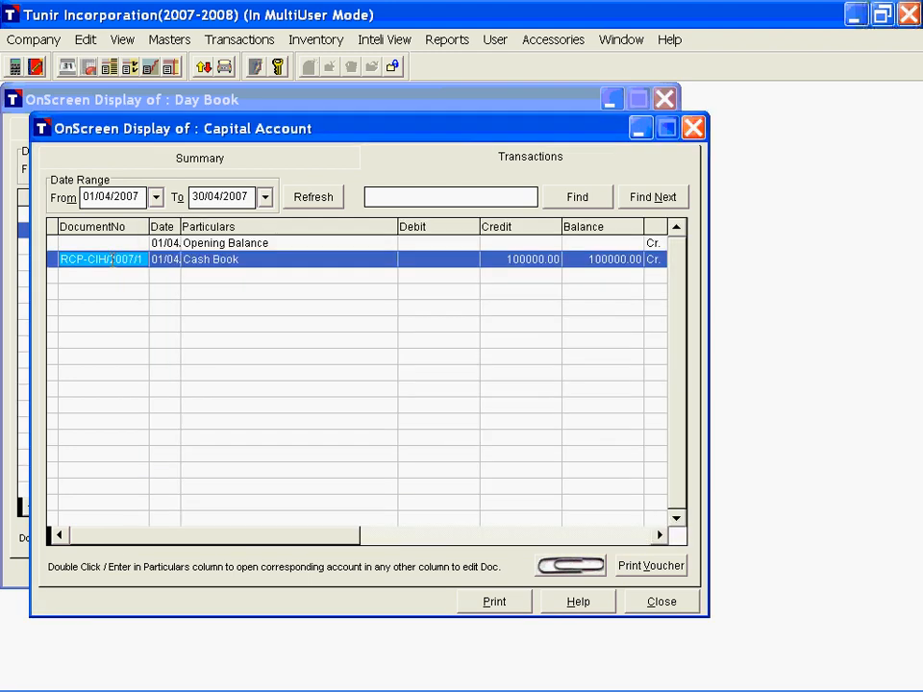
# Step: Open the Cash Book's summary from the Capital Account transaction and go through April 2007's debit, credit and balance figures
pyautogui.click(262, 261)
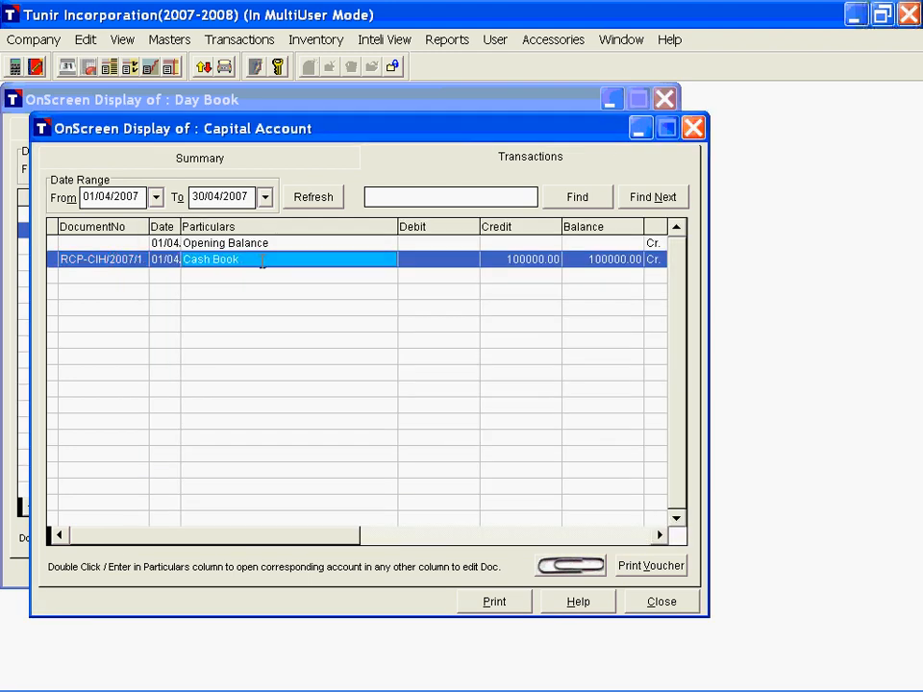
pyautogui.doubleClick(261, 260)
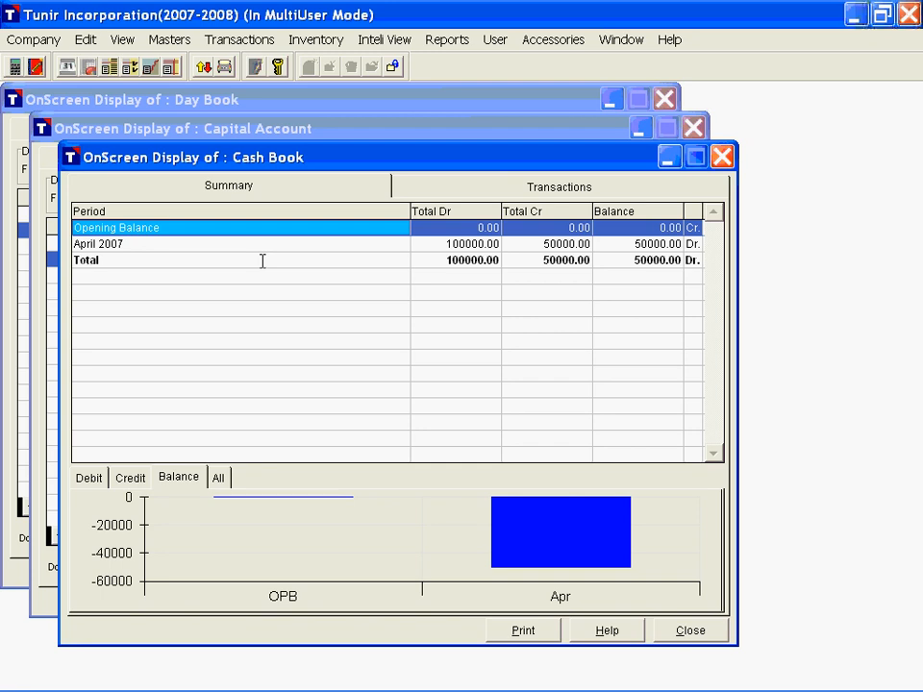
pyautogui.click(170, 245)
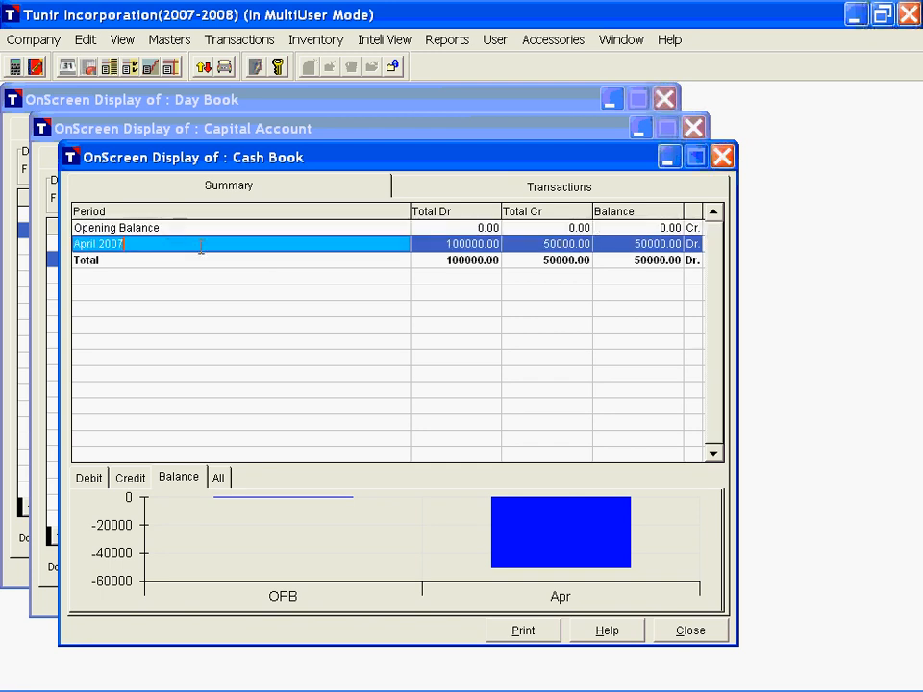
pyautogui.press('Tab')
pyautogui.click(202, 247)
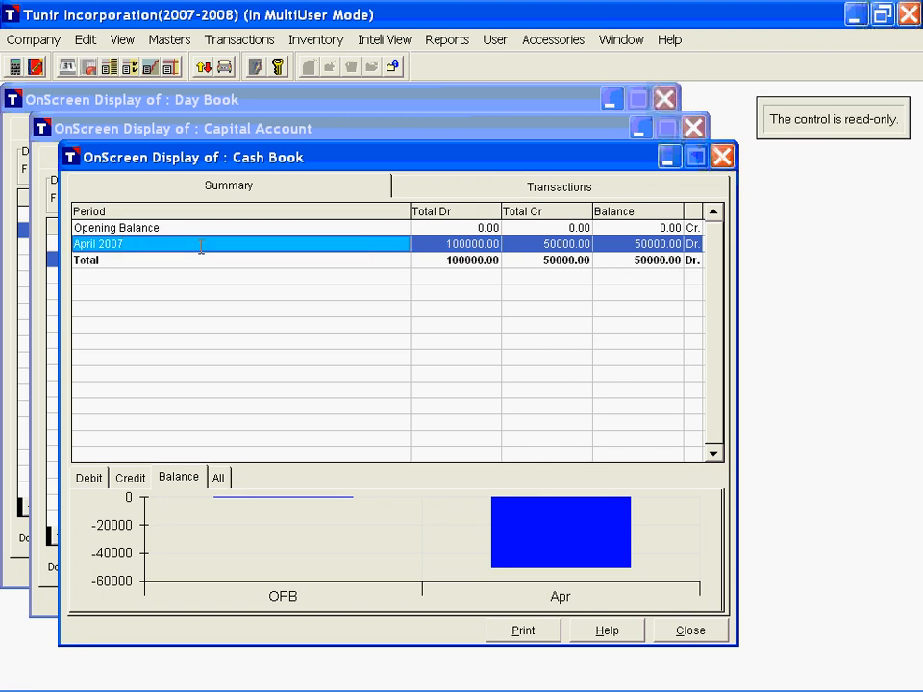
pyautogui.press('Tab')
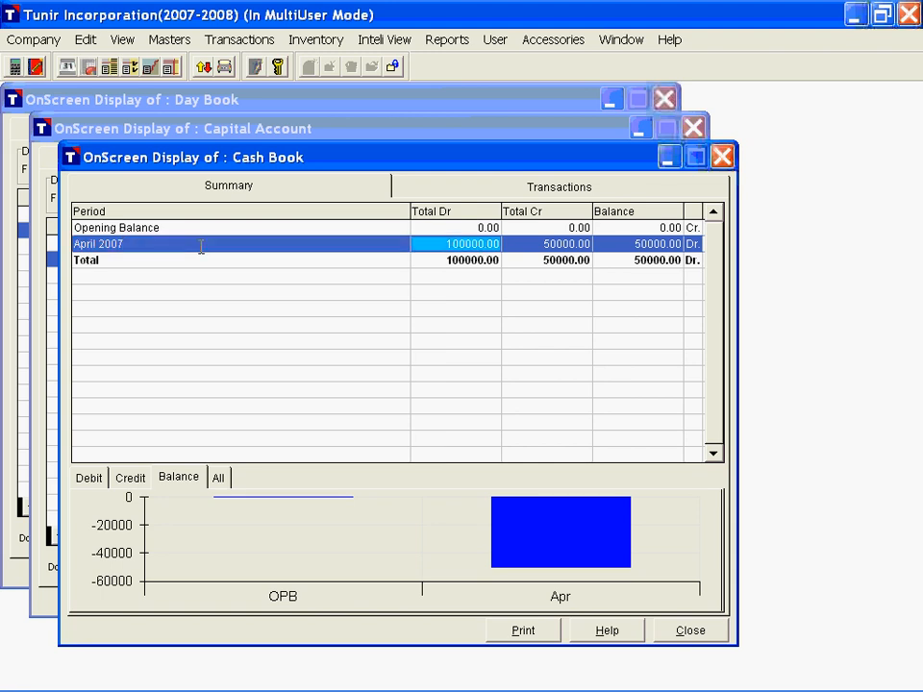
pyautogui.press('Tab')
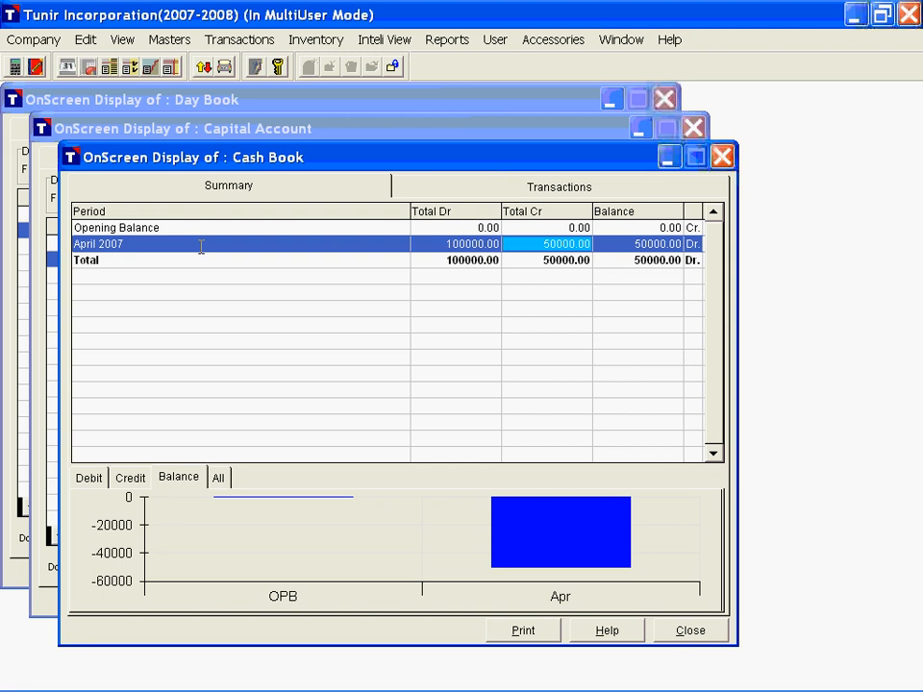
pyautogui.press('Tab')
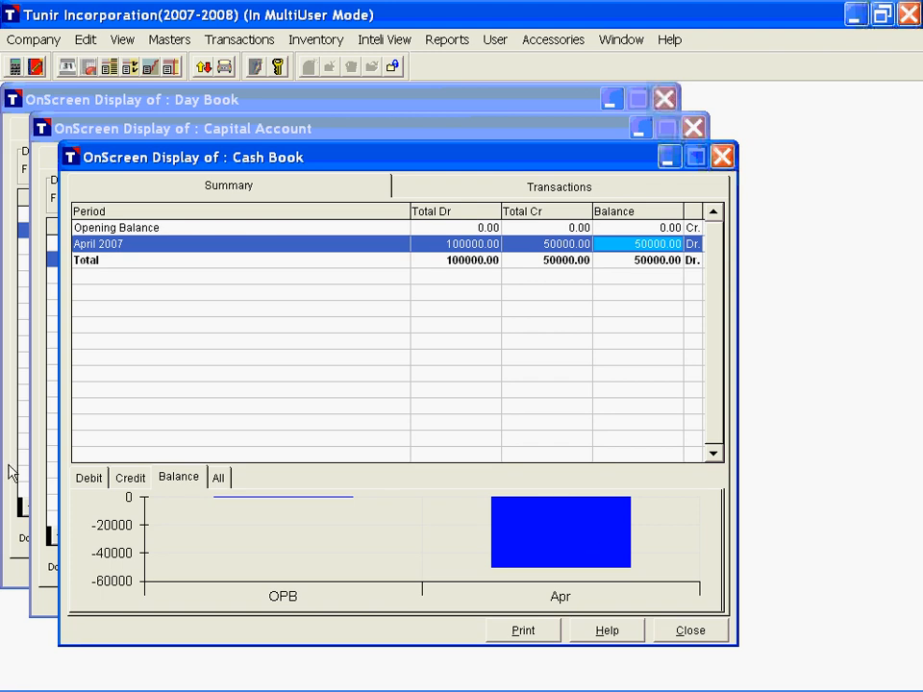
# Step: View the Cash Book summary chart for debit, for credit, and for all amounts together
pyautogui.click(97, 480)
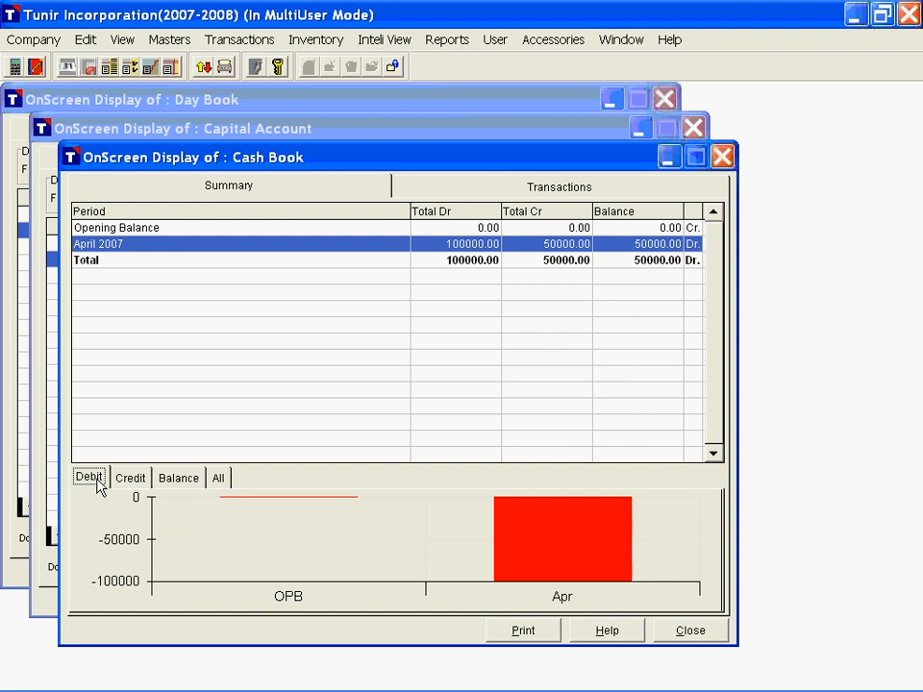
pyautogui.click(131, 479)
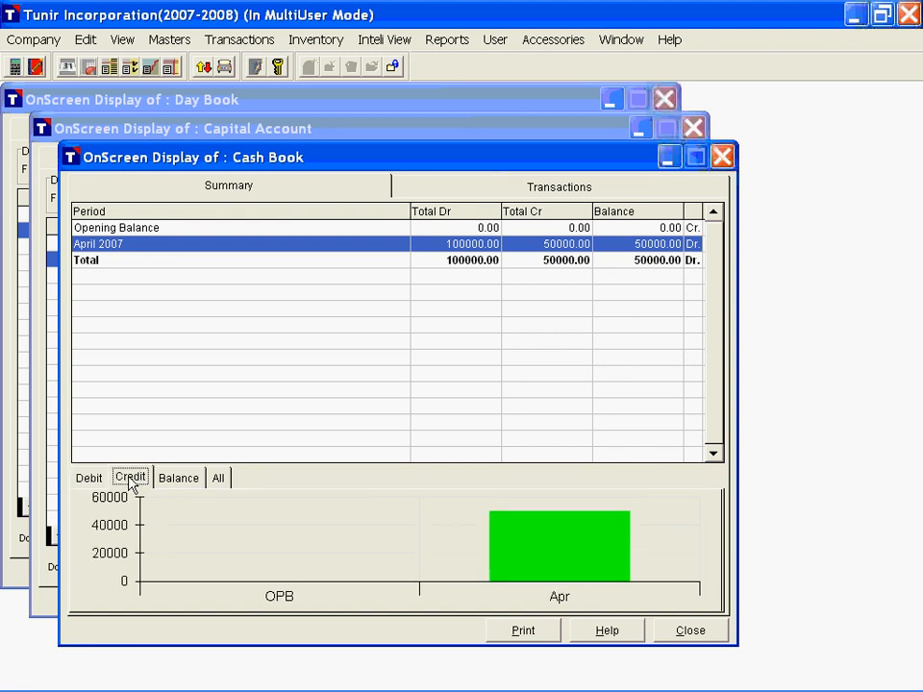
pyautogui.click(219, 480)
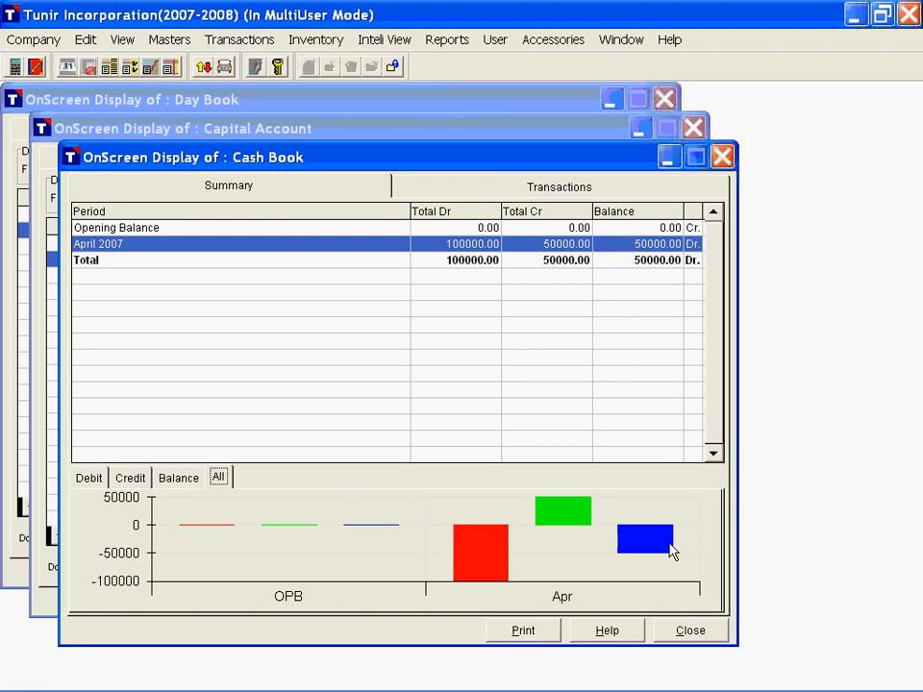
# Step: Open the Cash Book's April 2007 transactions and switch between the open Day Book, Capital Account and Cash Book displays
pyautogui.doubleClick(142, 244)
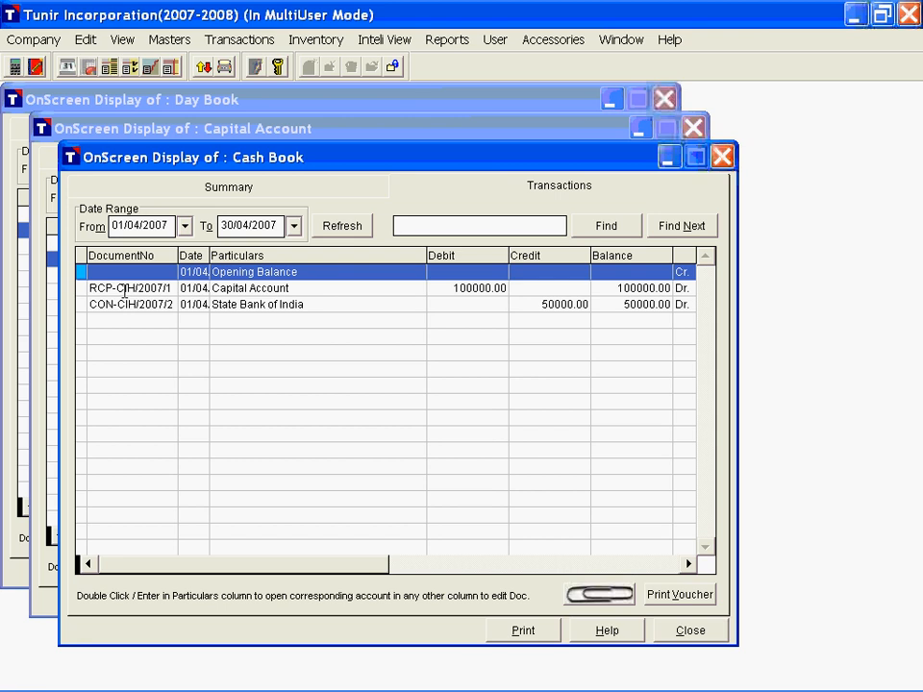
pyautogui.click(244, 100)
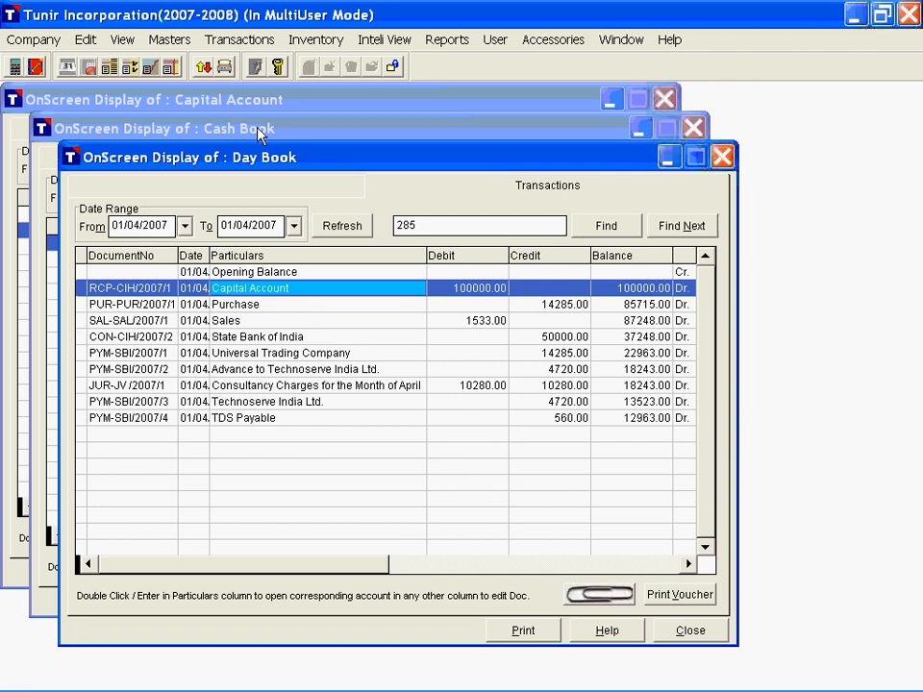
pyautogui.click(249, 102)
pyautogui.click(249, 102)
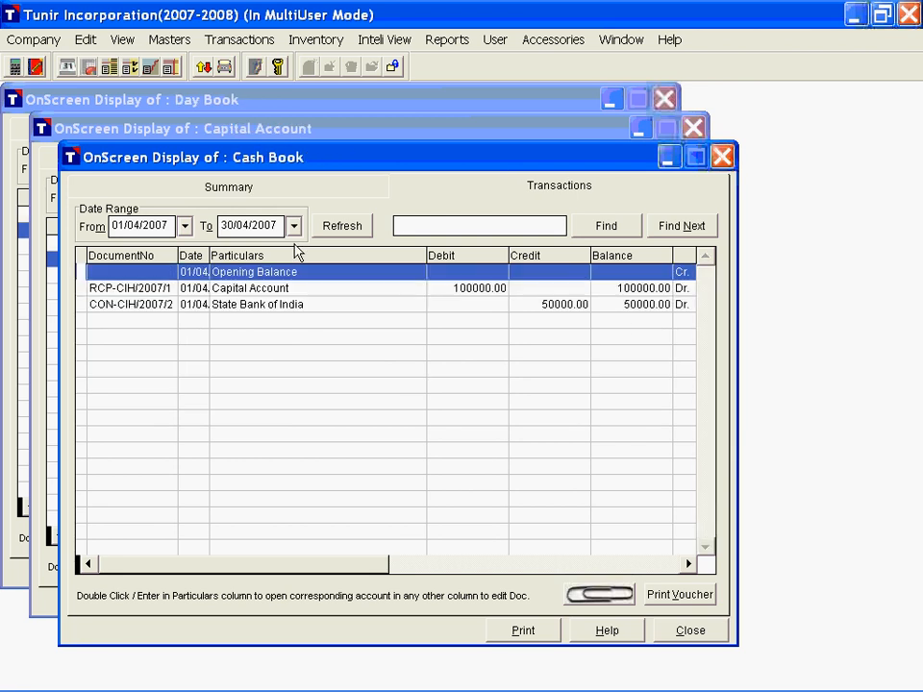
# Step: Open the Capital Account receipt voucher and the State Bank of India contra voucher from the Cash Book, moving each aside to keep both in view
pyautogui.doubleClick(134, 289)
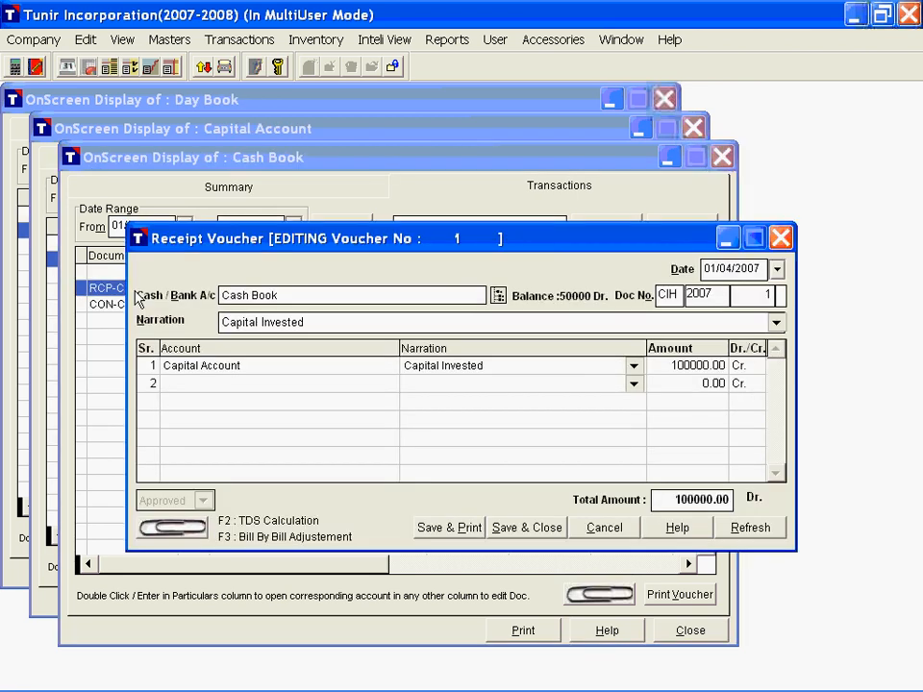
pyautogui.moveTo(341, 244); pyautogui.dragTo(467, 162)
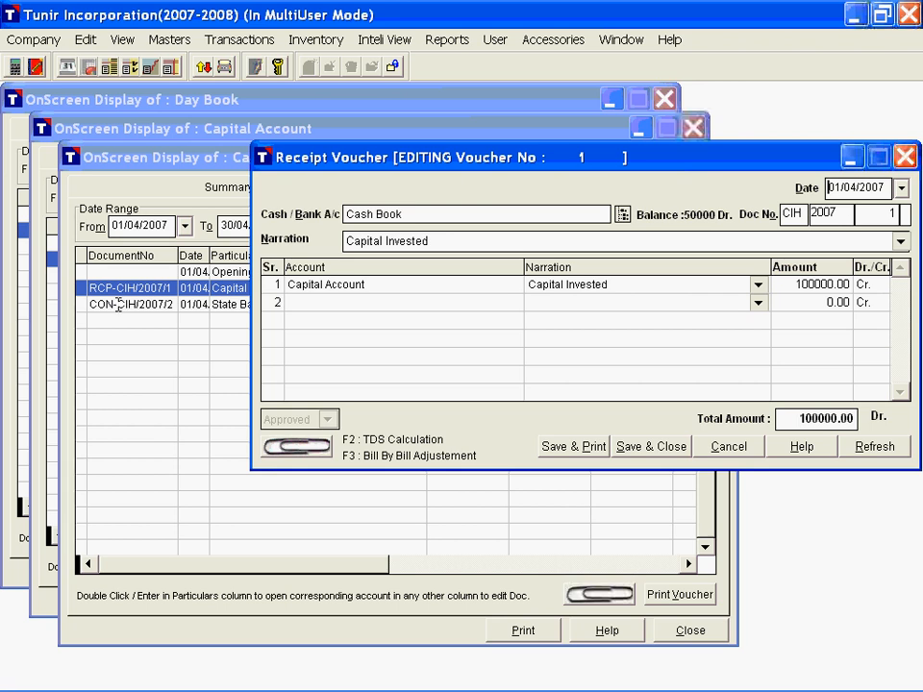
pyautogui.click(117, 304)
pyautogui.doubleClick(117, 304)
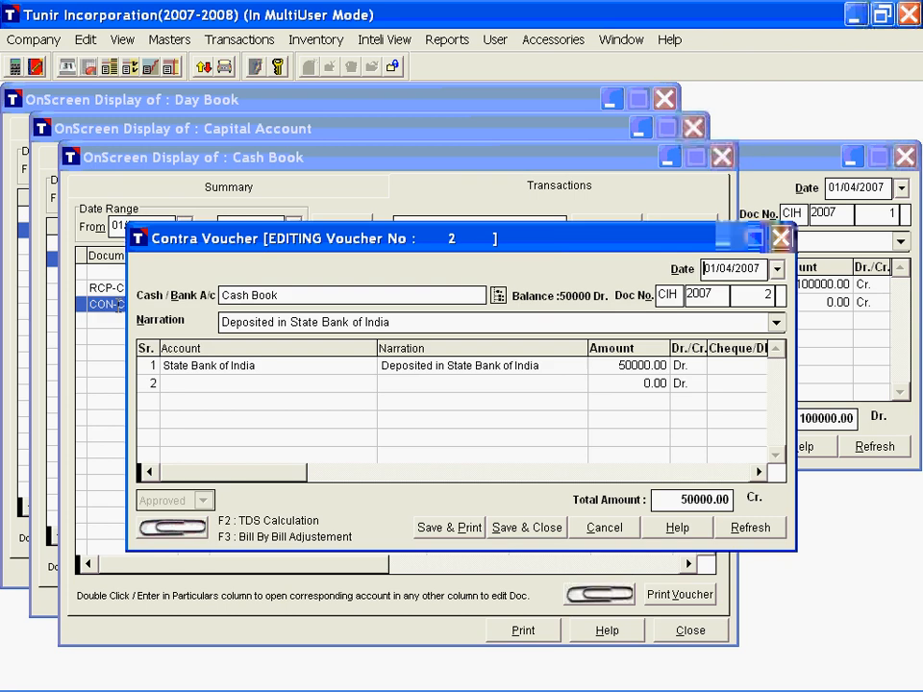
pyautogui.moveTo(357, 248); pyautogui.dragTo(279, 424)
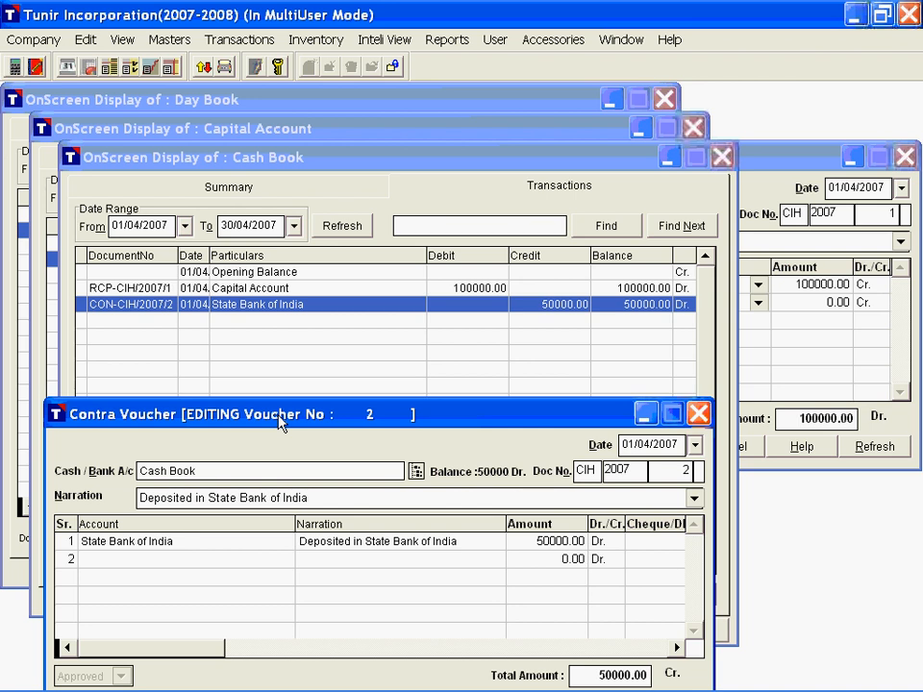
# Step: Return to the Day Book and open the sales voucher behind the Sales entry
pyautogui.click(286, 107)
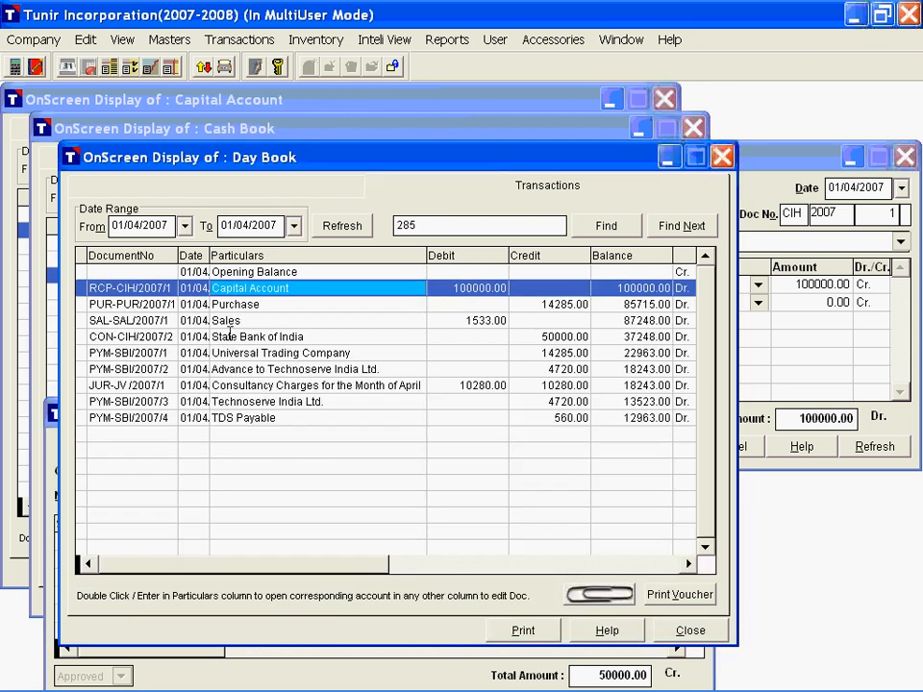
pyautogui.click(125, 323)
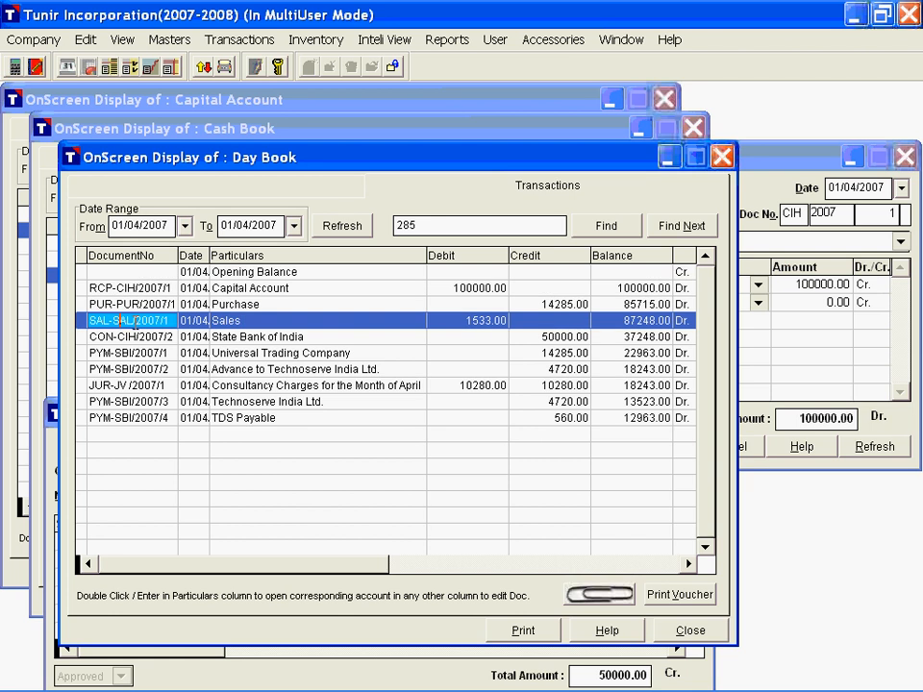
pyautogui.doubleClick(125, 324)
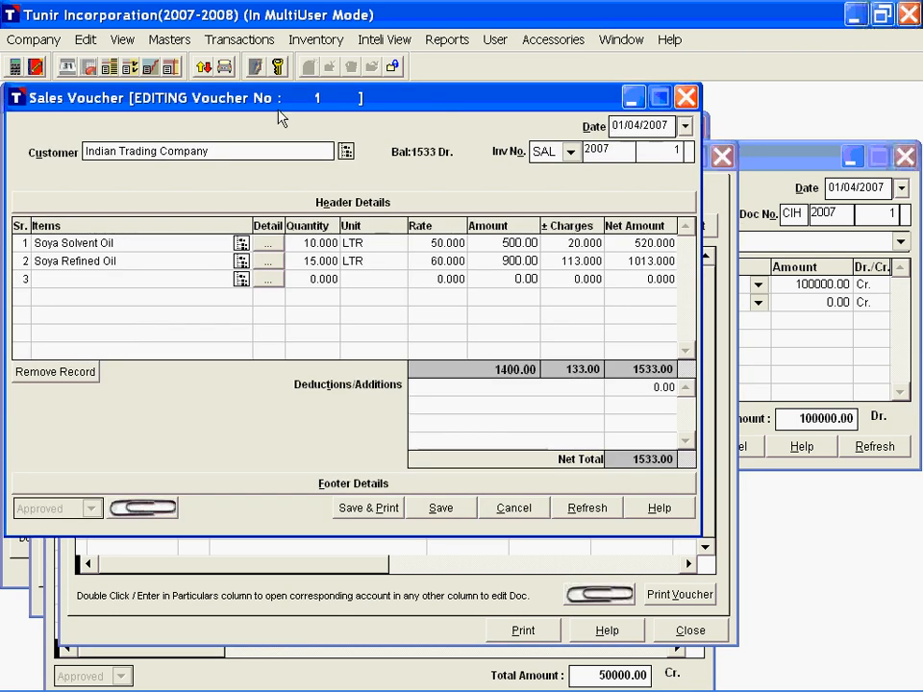
# Step: Bring the open receipt and contra vouchers to the front, and close all three open vouchers without changes
pyautogui.click(760, 159)
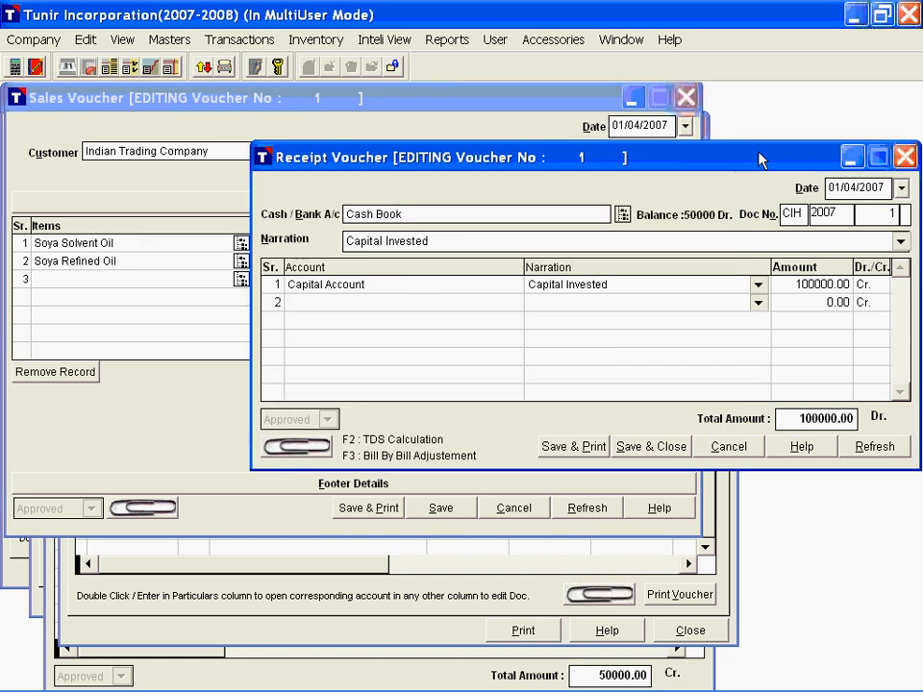
pyautogui.click(217, 684)
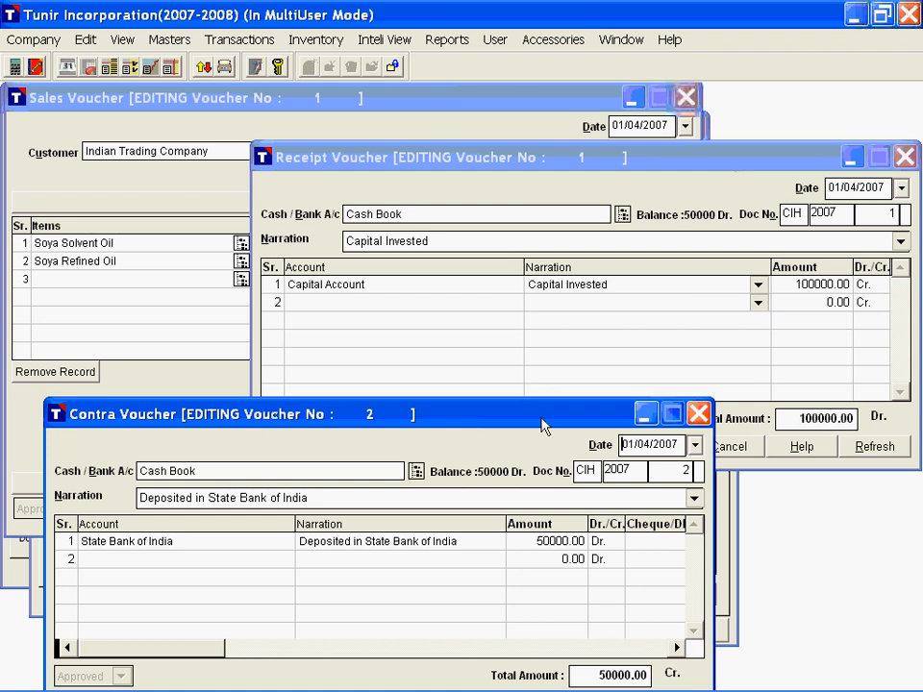
pyautogui.click(699, 421)
pyautogui.press('Escape')
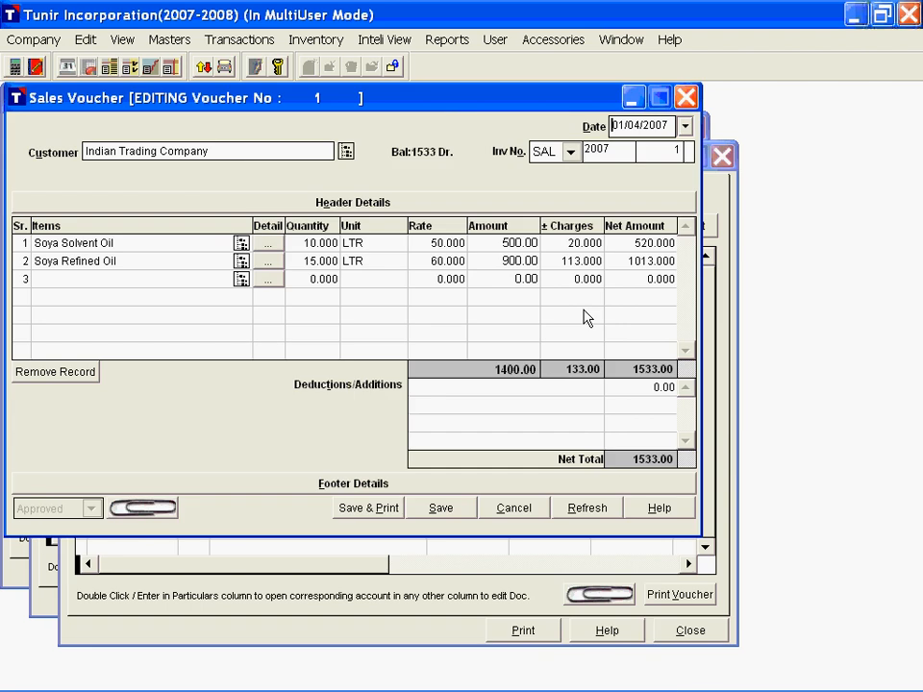
pyautogui.press('Escape')
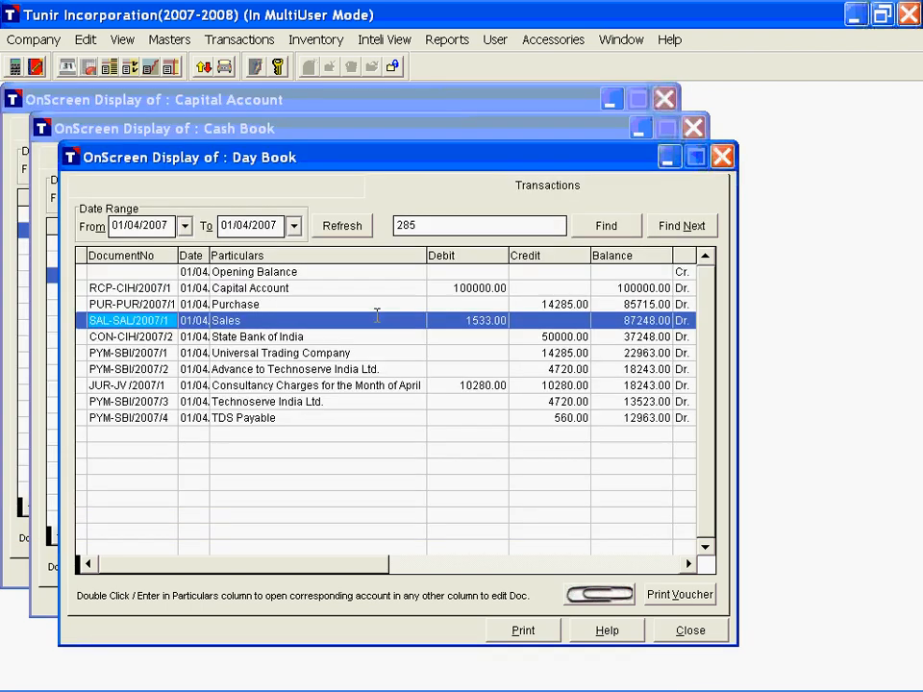
# Step: Start a new payment voucher over the Day Book, paid from Cash Book, with the narration "Office Expenses"
pyautogui.press('F5')
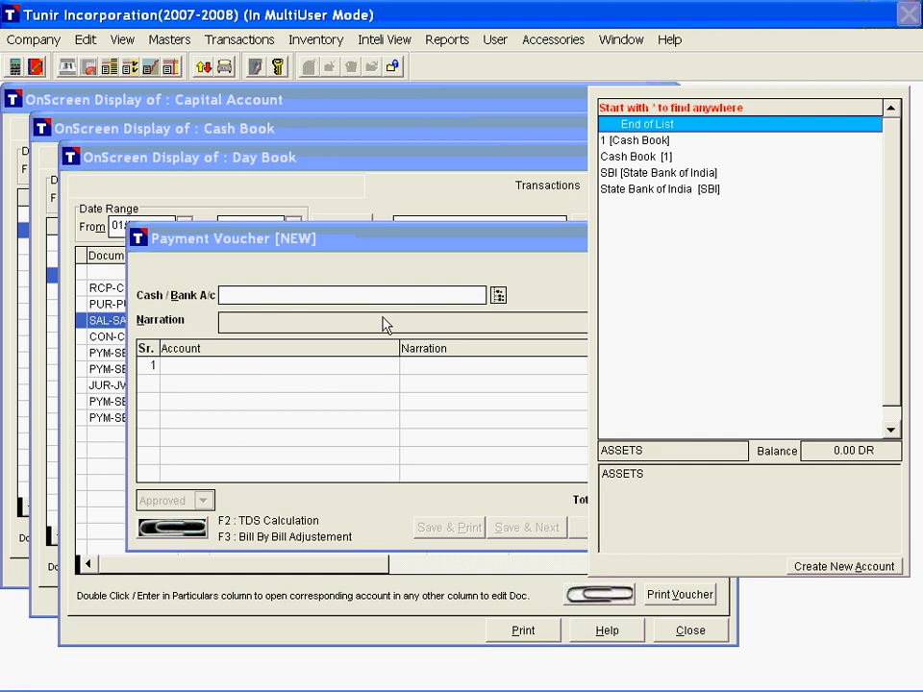
pyautogui.press('Down')
pyautogui.press('Return')
pyautogui.press('Return')
pyautogui.write('O')
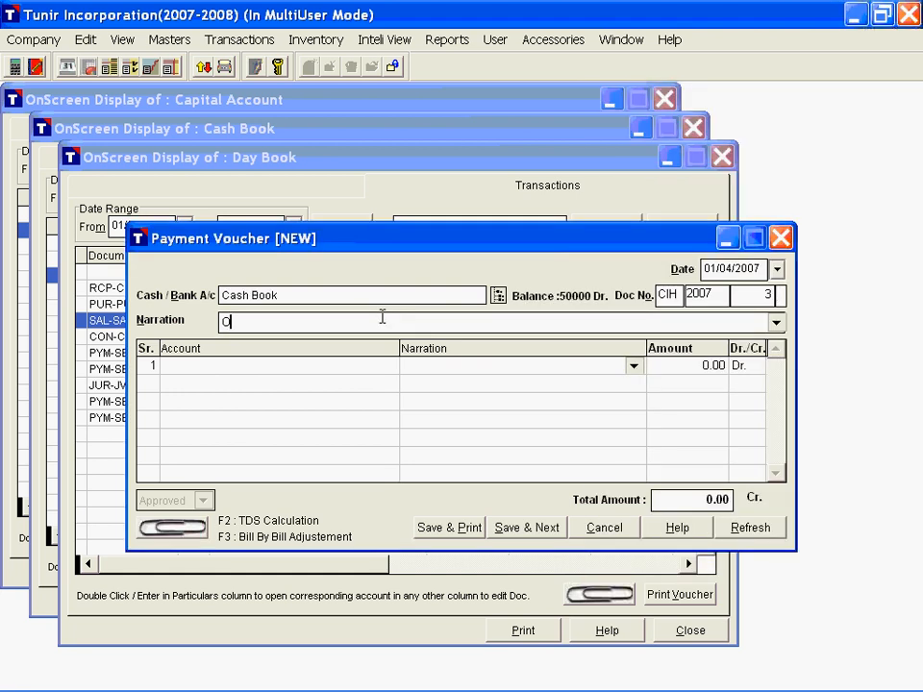
pyautogui.write('ffice Expenses')
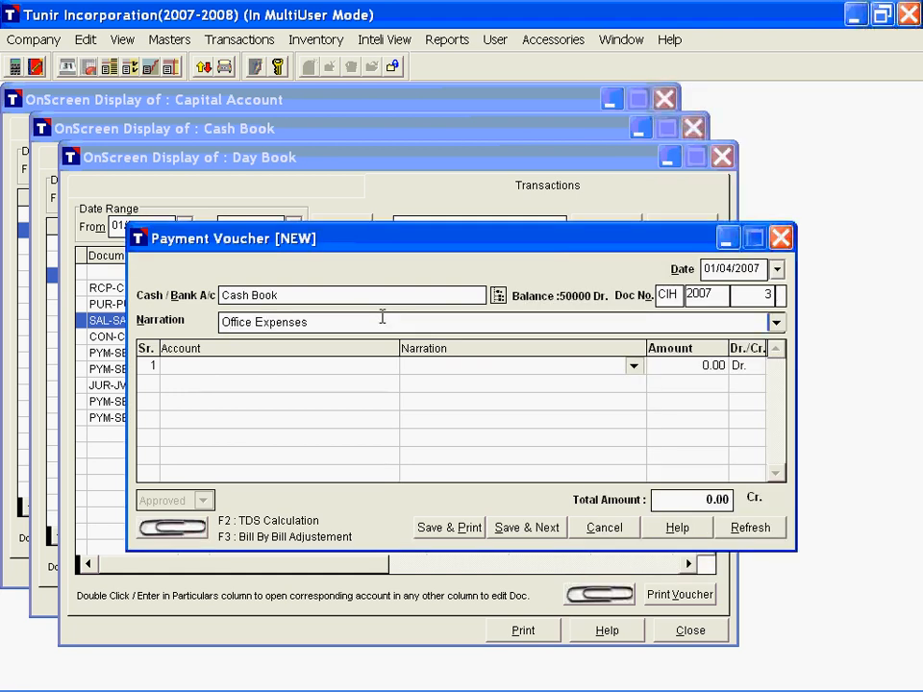
# Step: Debit the Office Expenses account with 200 in the payment voucher, save it and leave the next blank voucher
pyautogui.press('Return')
pyautogui.write('o')
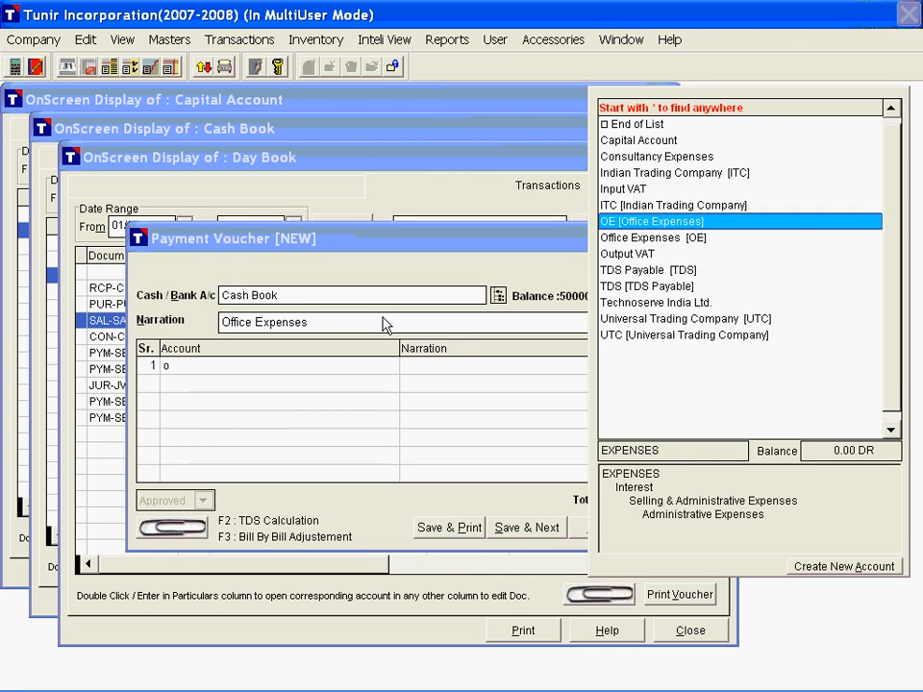
pyautogui.press('Return')
pyautogui.write('200')
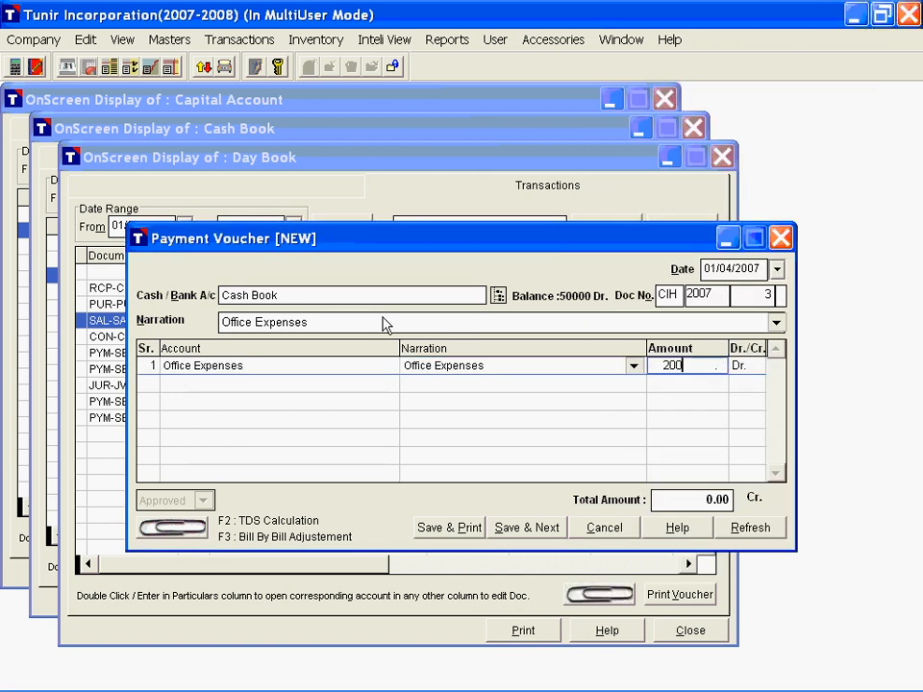
pyautogui.press('Return')
pyautogui.press('Return')
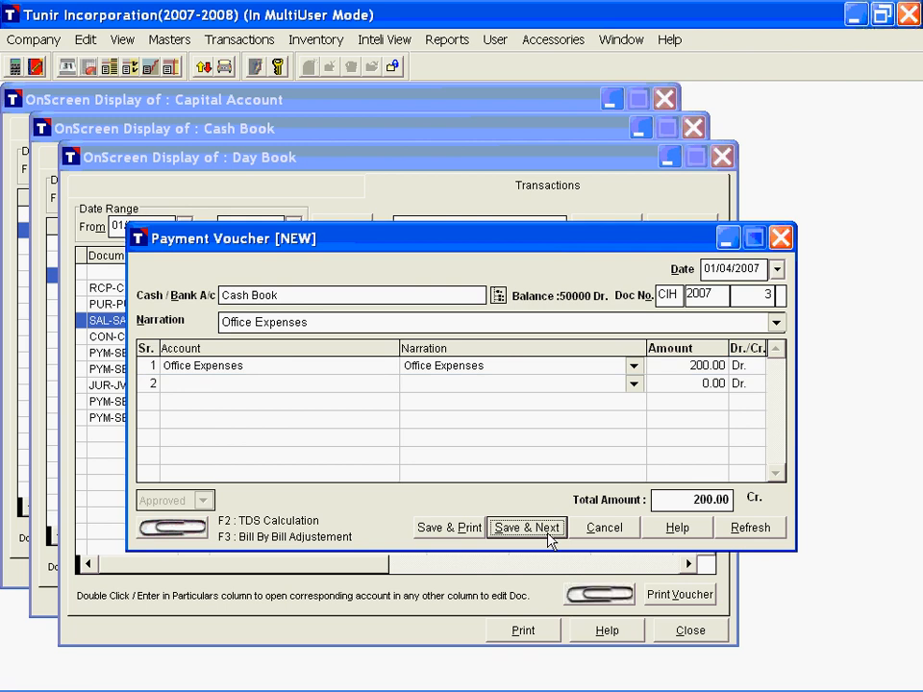
pyautogui.press('Return')
pyautogui.press('Escape')
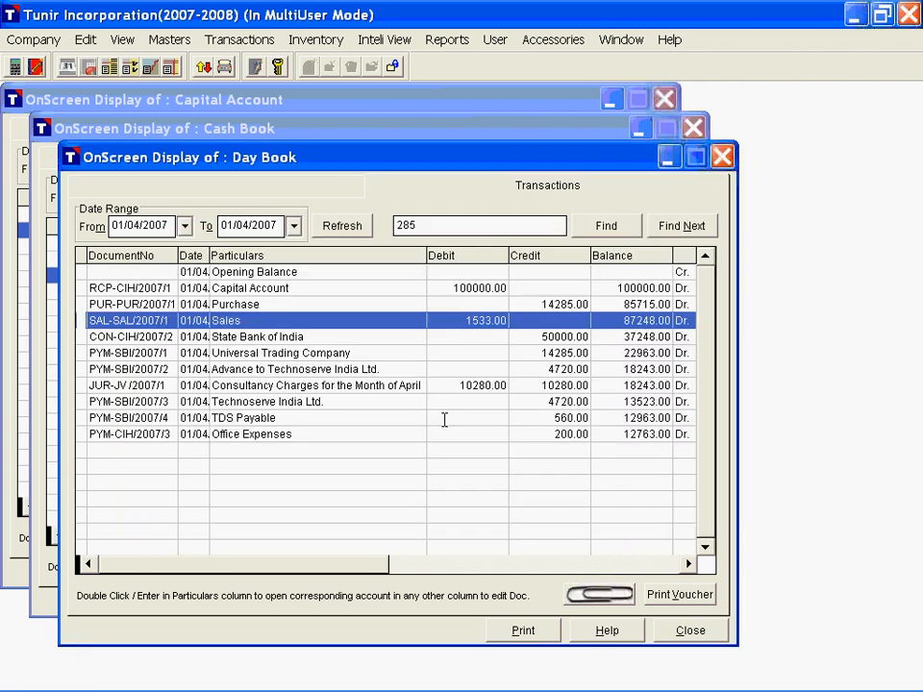
# Step: Check the new Office Expenses payment in both the Day Book and the Cash Book
pyautogui.click(403, 433)
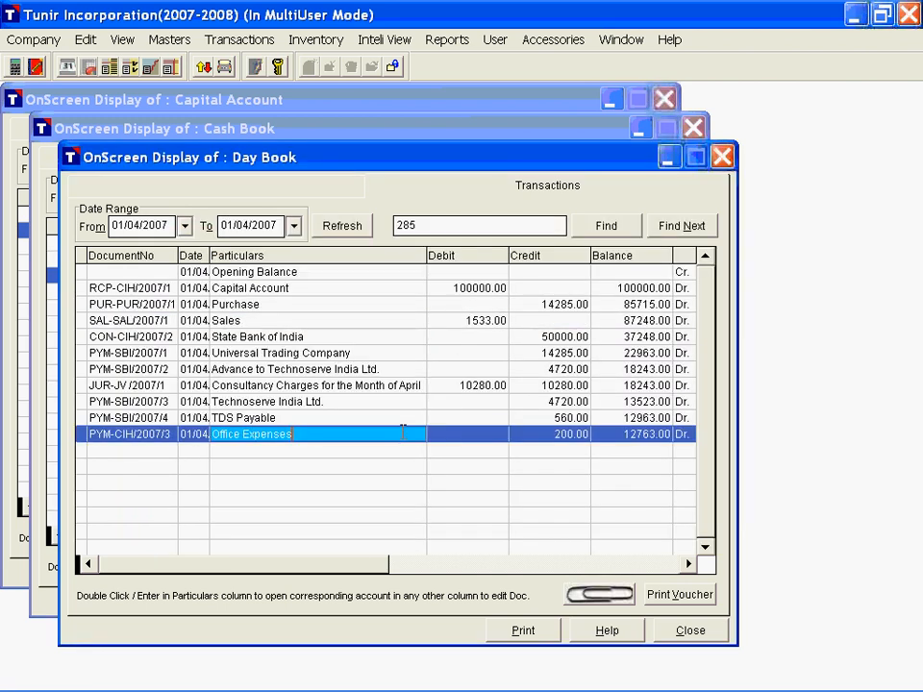
pyautogui.click(325, 136)
pyautogui.click(263, 323)
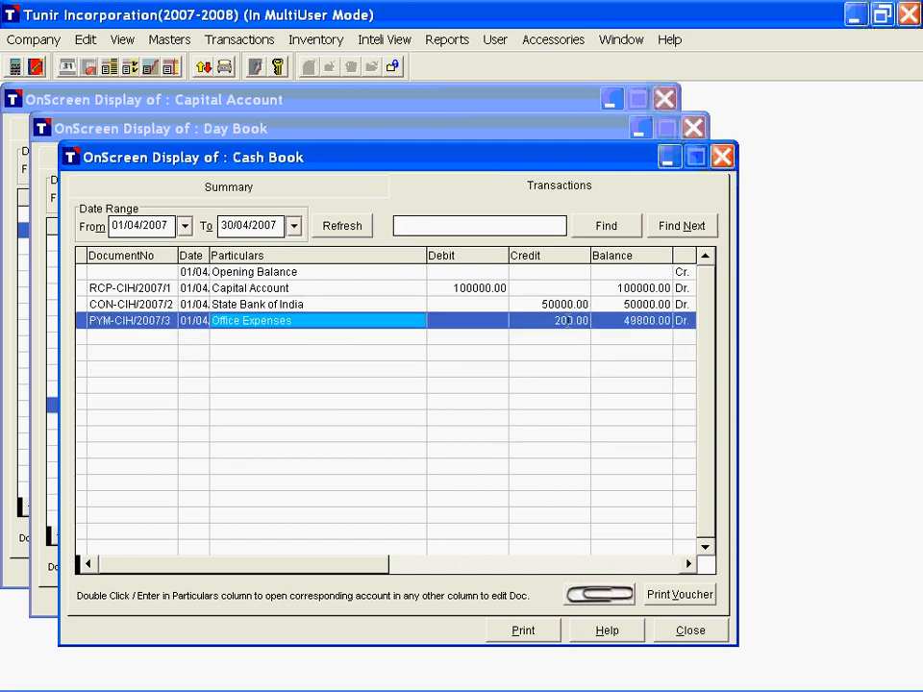
pyautogui.click(567, 321)
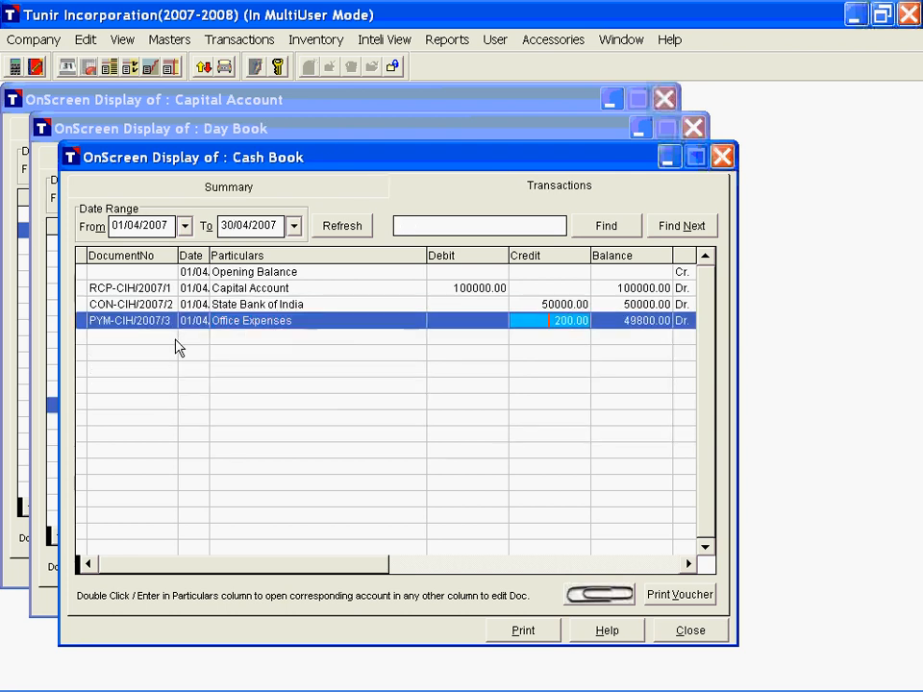
# Step: Open the Office Expenses payment voucher from the Cash Book, change its amount to 300, save it and check the Cash Book entry
pyautogui.doubleClick(139, 322)
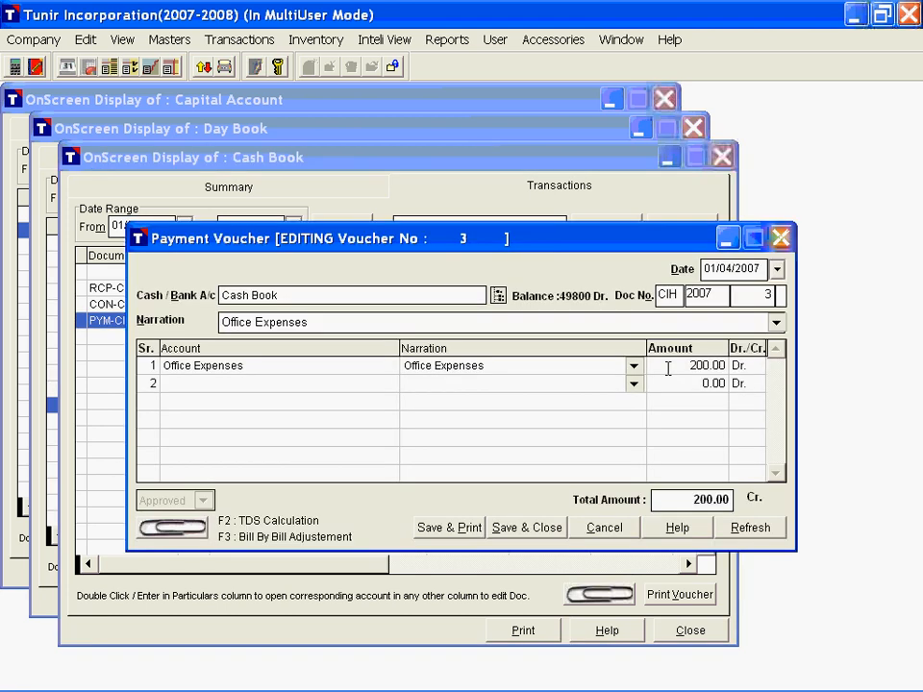
pyautogui.click(664, 367)
pyautogui.write('3')
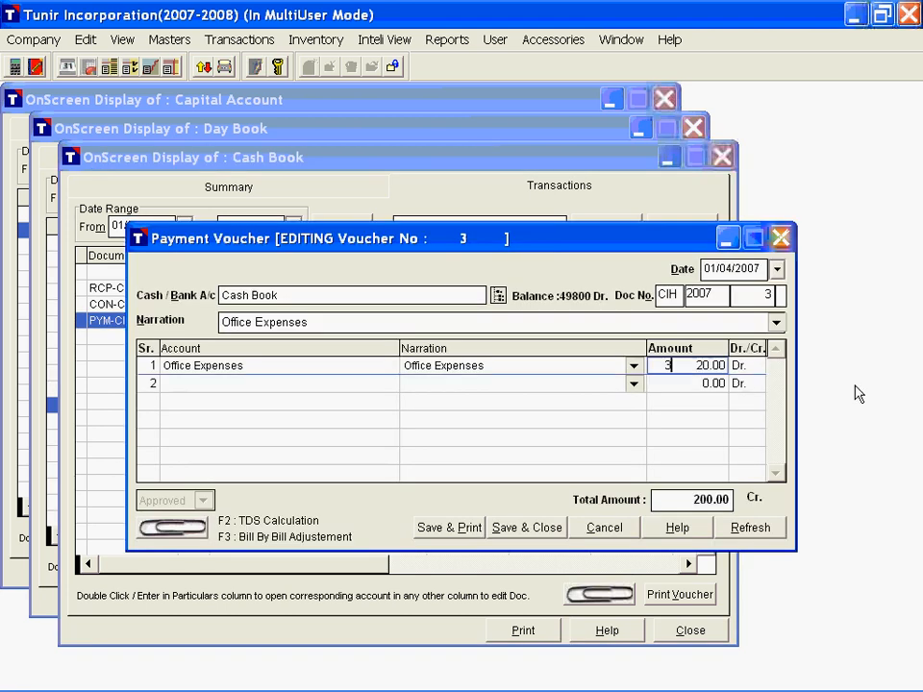
pyautogui.write('00')
pyautogui.press('Return')
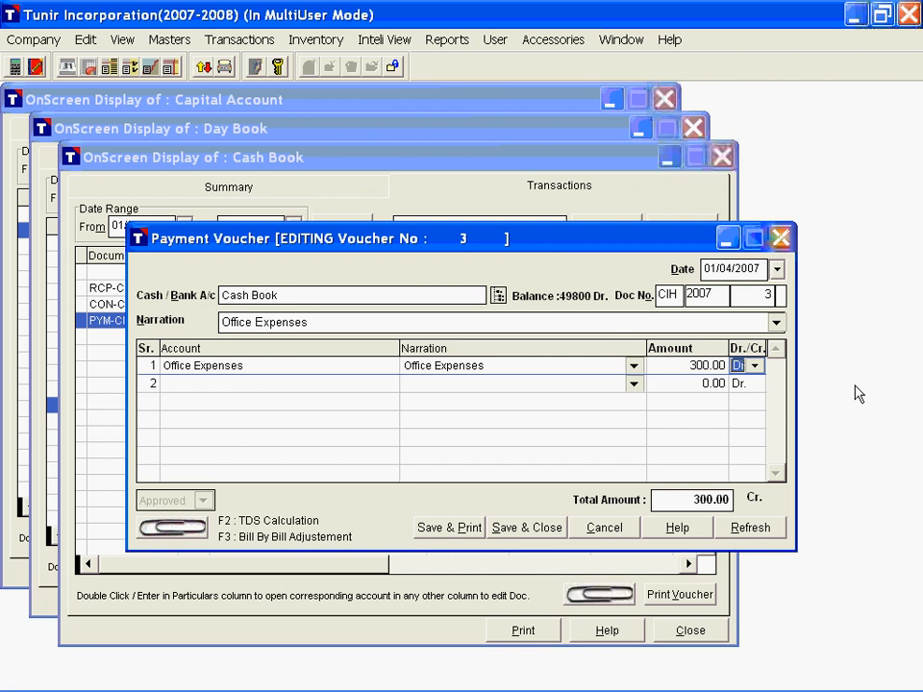
pyautogui.hotkey('alt', 's')
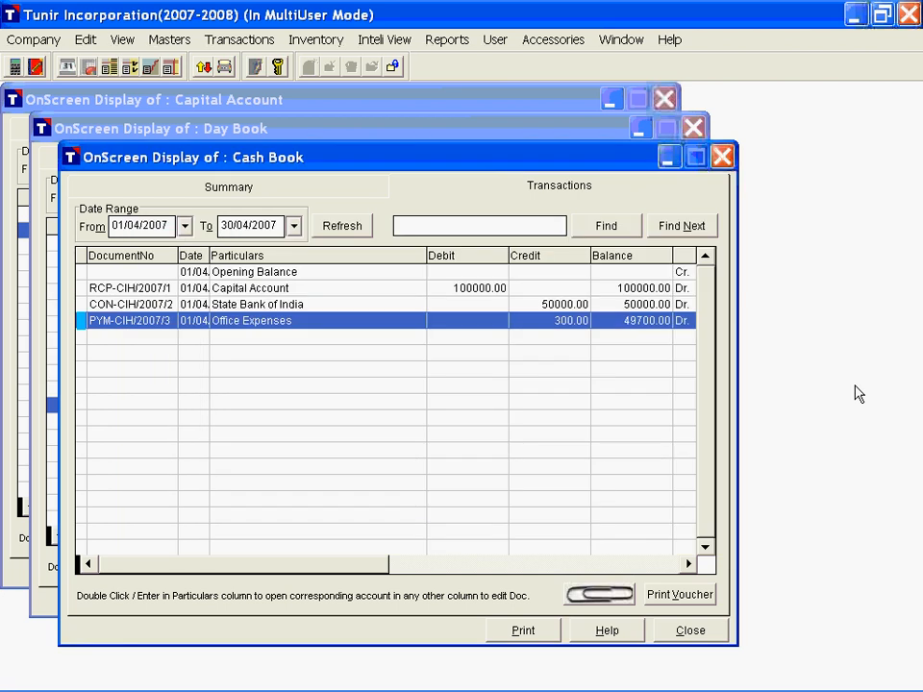
pyautogui.click(549, 323)
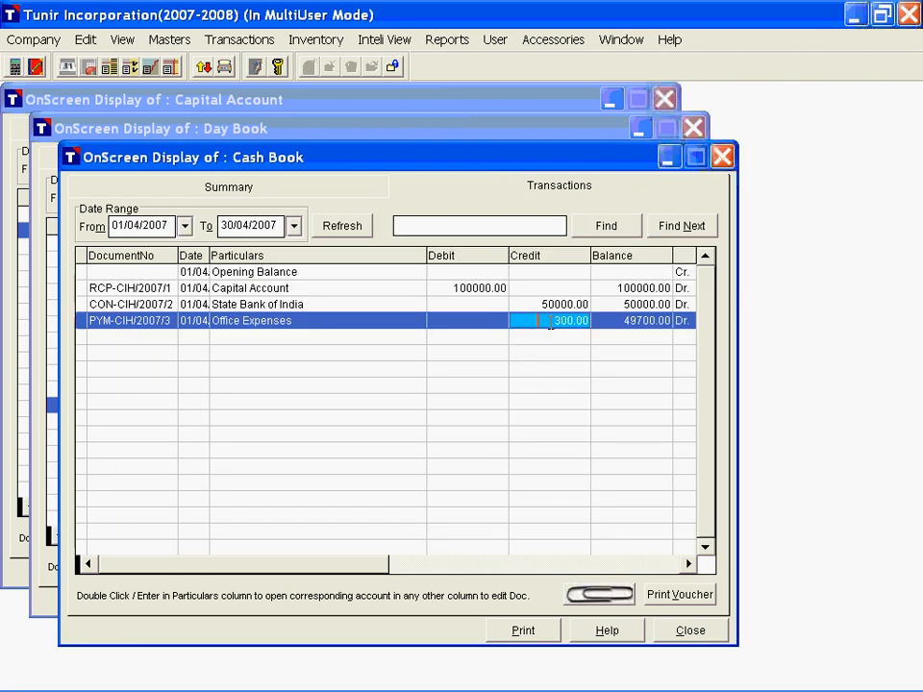
# Step: Attach a scan to the Day Book's Office Expenses payment, previewing it and scanning as a color picture with the hp psc 1310
pyautogui.click(285, 130)
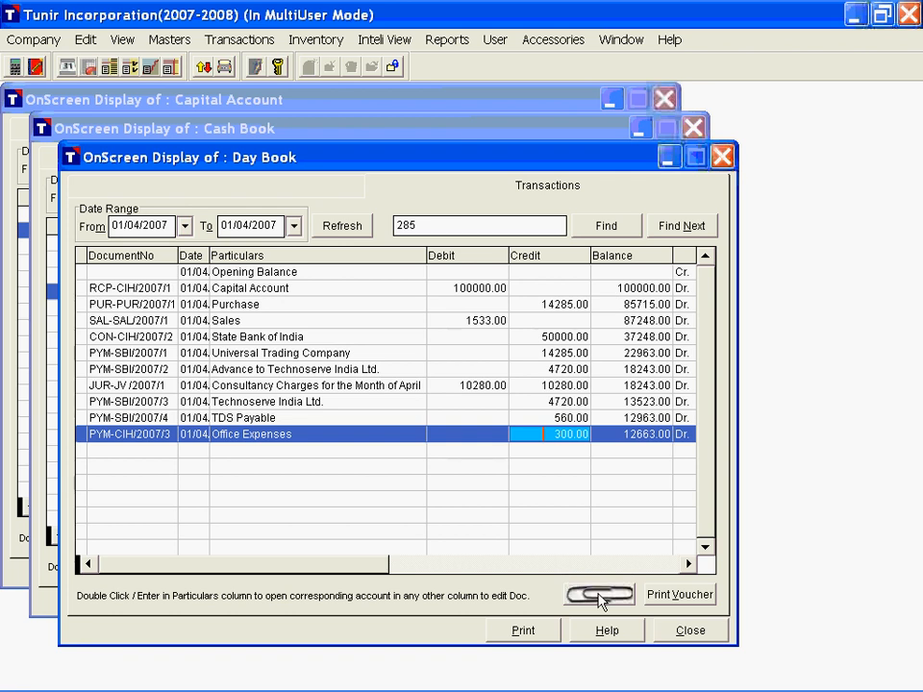
pyautogui.click(600, 596)
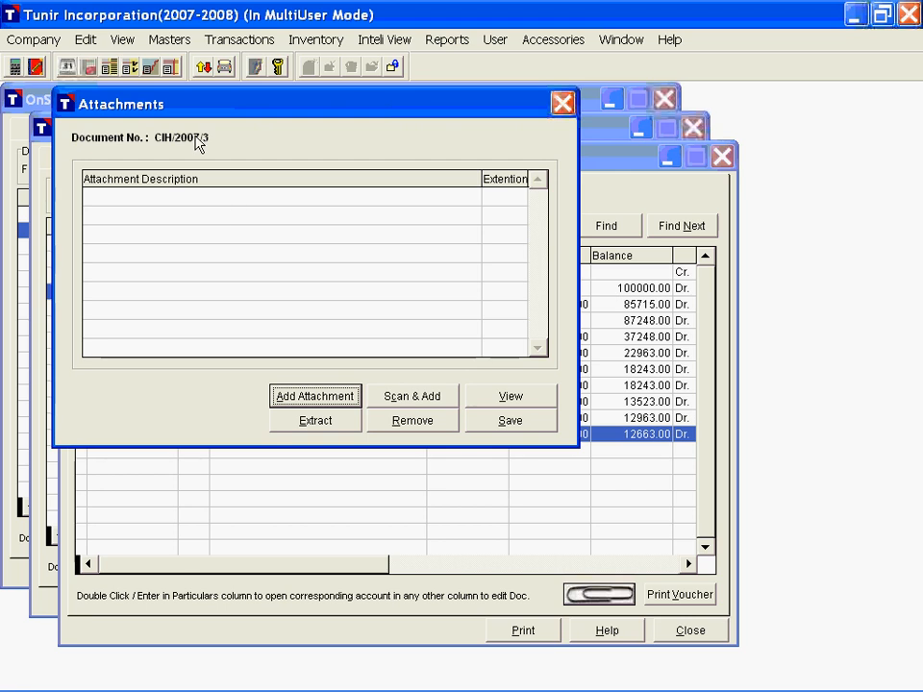
pyautogui.click(413, 398)
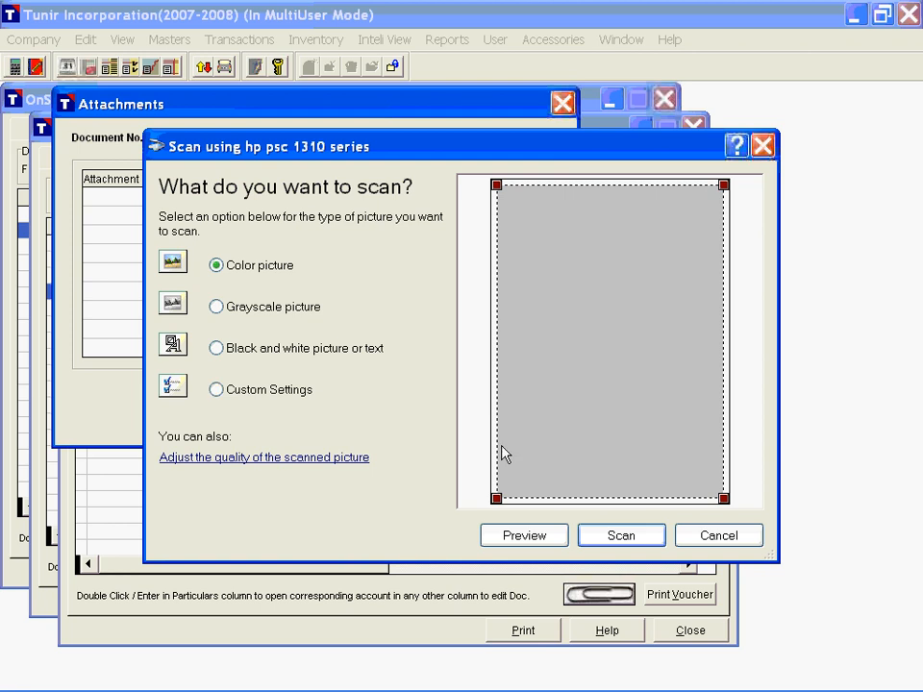
pyautogui.click(525, 540)
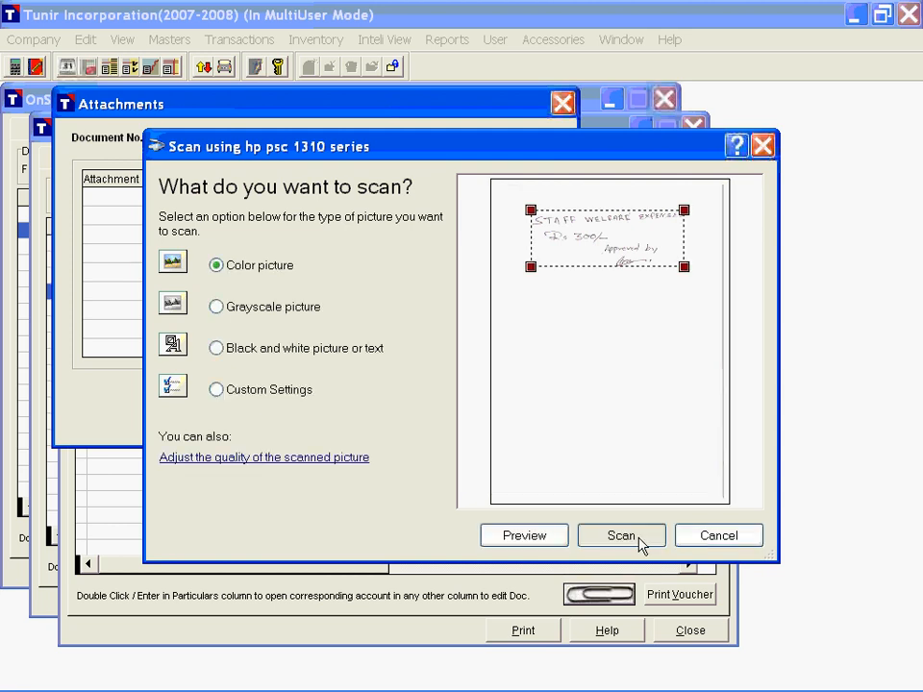
pyautogui.click(621, 536)
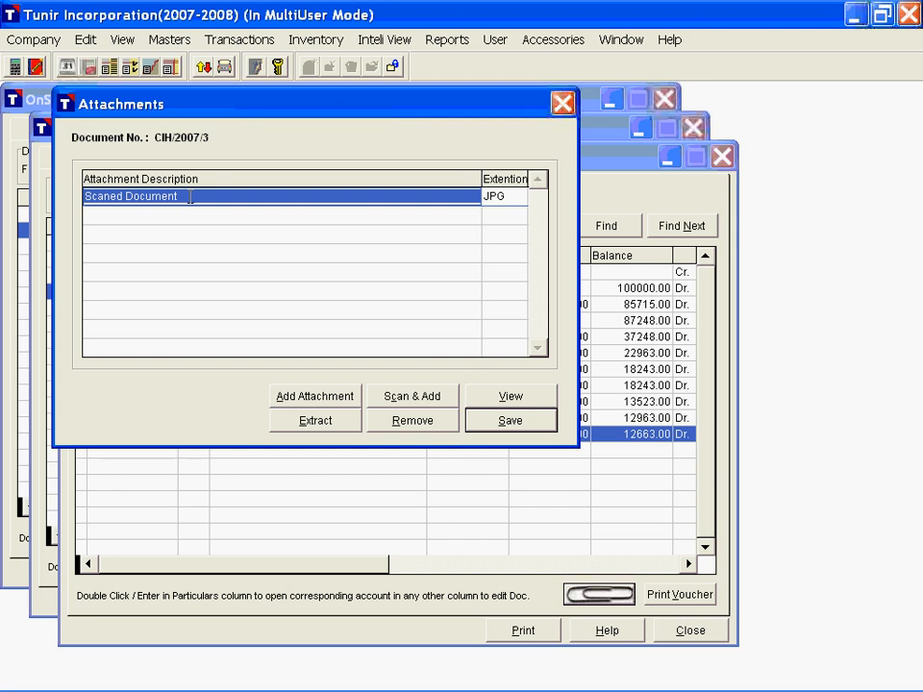
# Step: Change the scanned attachment's description to "Expense approval slip"
pyautogui.click(190, 196)
pyautogui.click(251, 205)
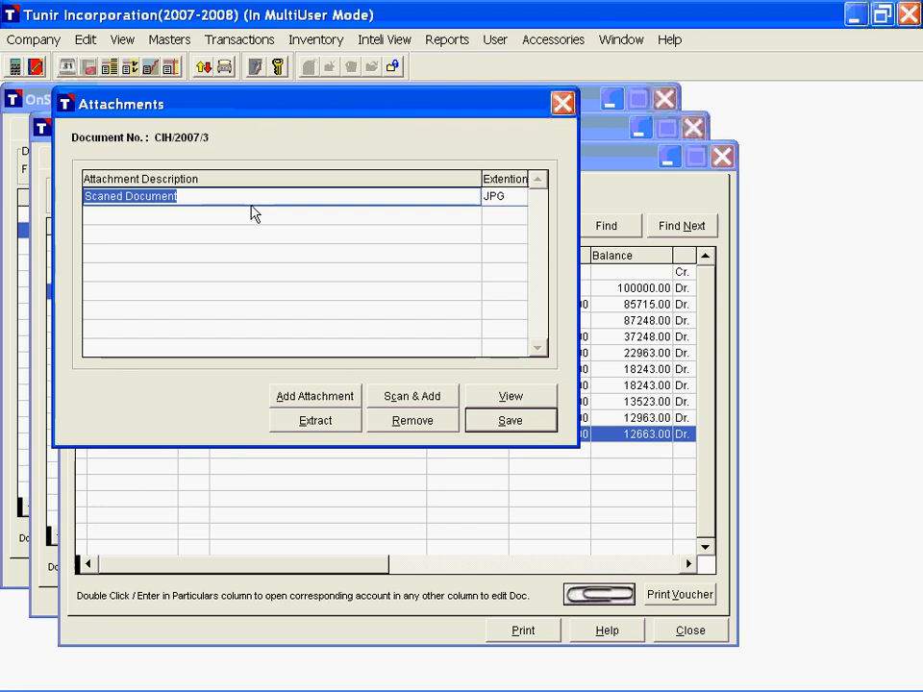
pyautogui.write('Expense')
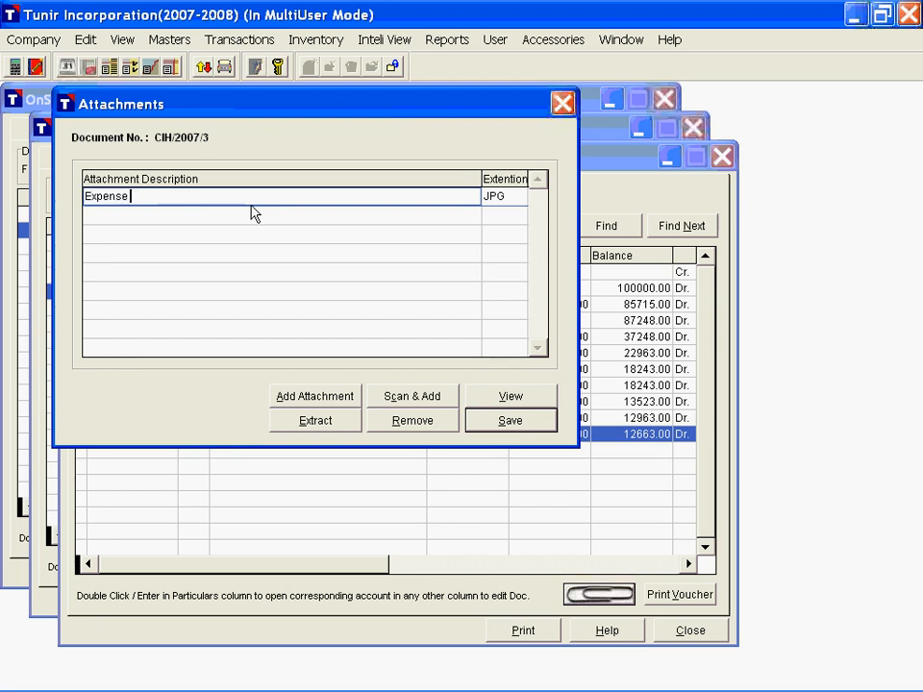
pyautogui.write(' approval slip')
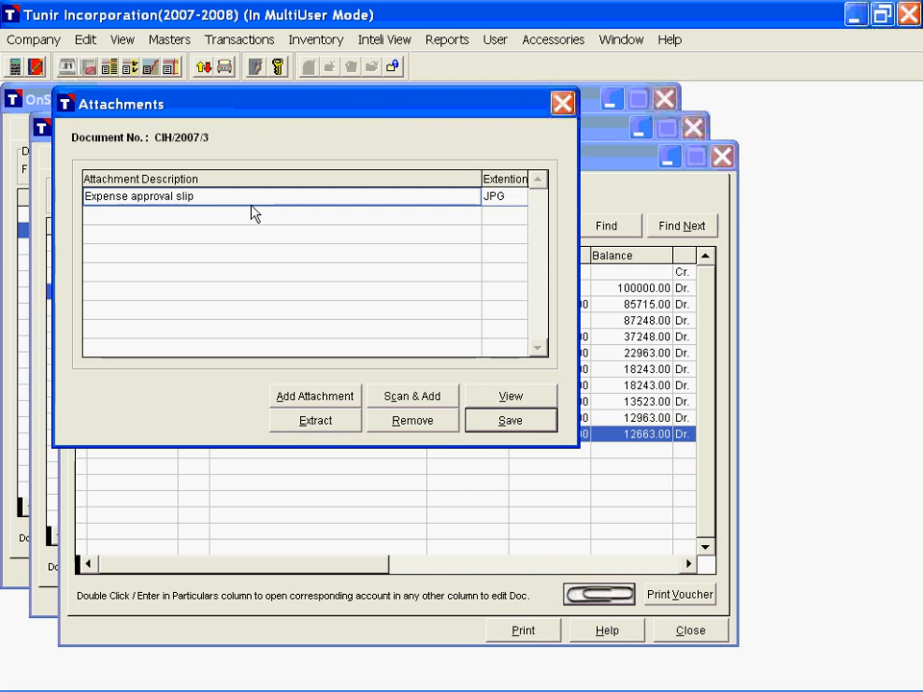
# Step: View the scanned expense approval slip at full size, close the picture and save the voucher's attachments
pyautogui.doubleClick(227, 193)
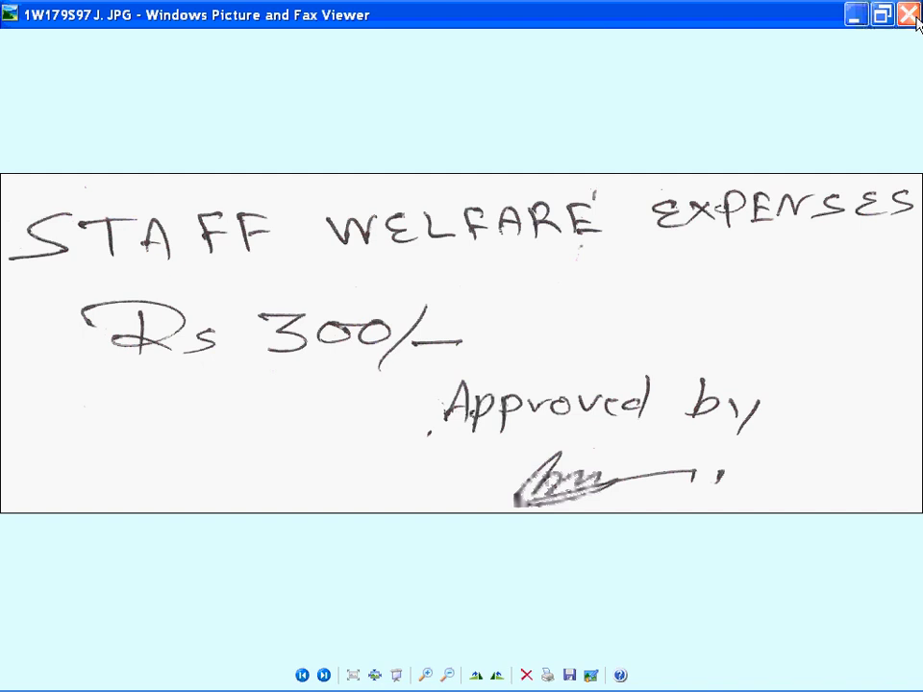
pyautogui.click(910, 15)
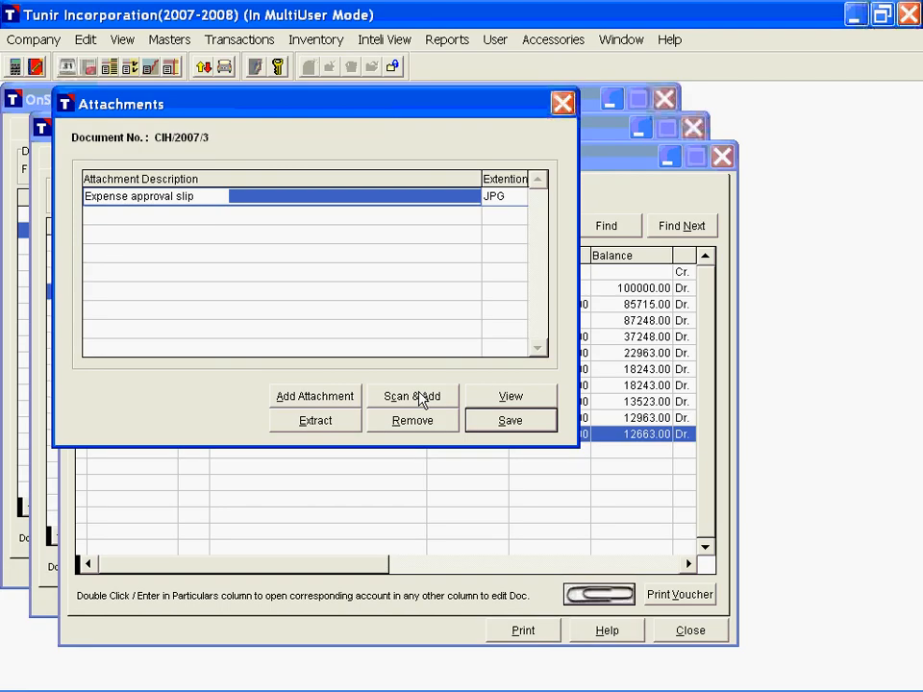
pyautogui.click(283, 197)
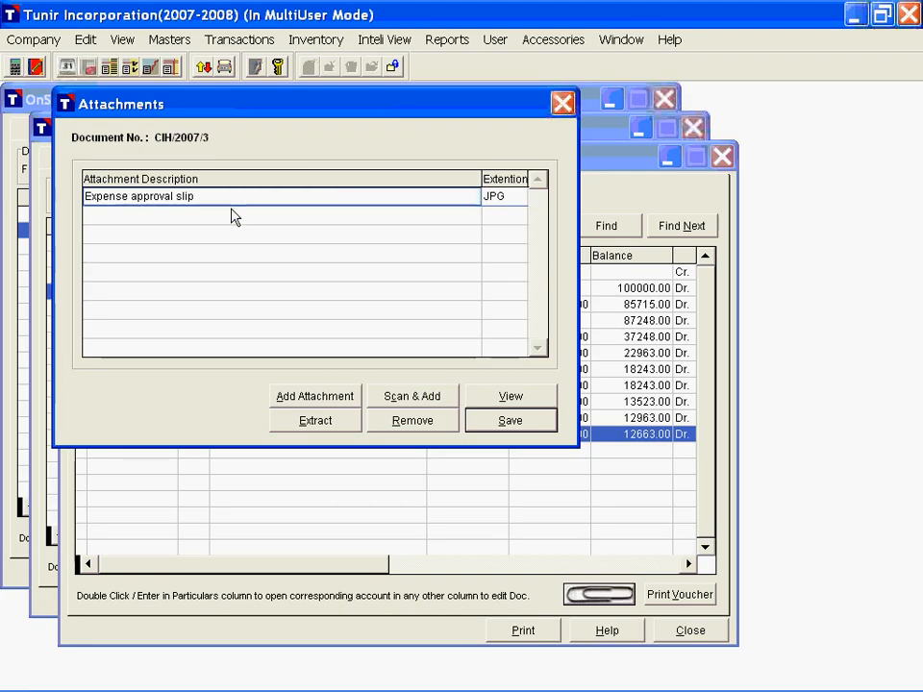
pyautogui.click(527, 427)
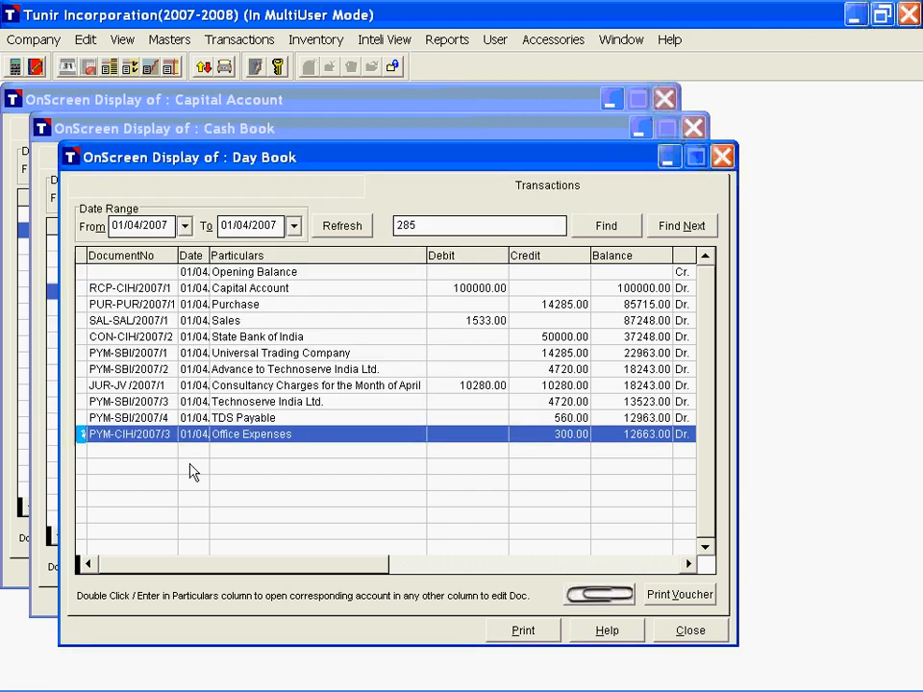
# Step: Reopen the Office Expenses payment's attachment from the Day Book and compare its row marker with the TDS Payable entry
pyautogui.press('Up')
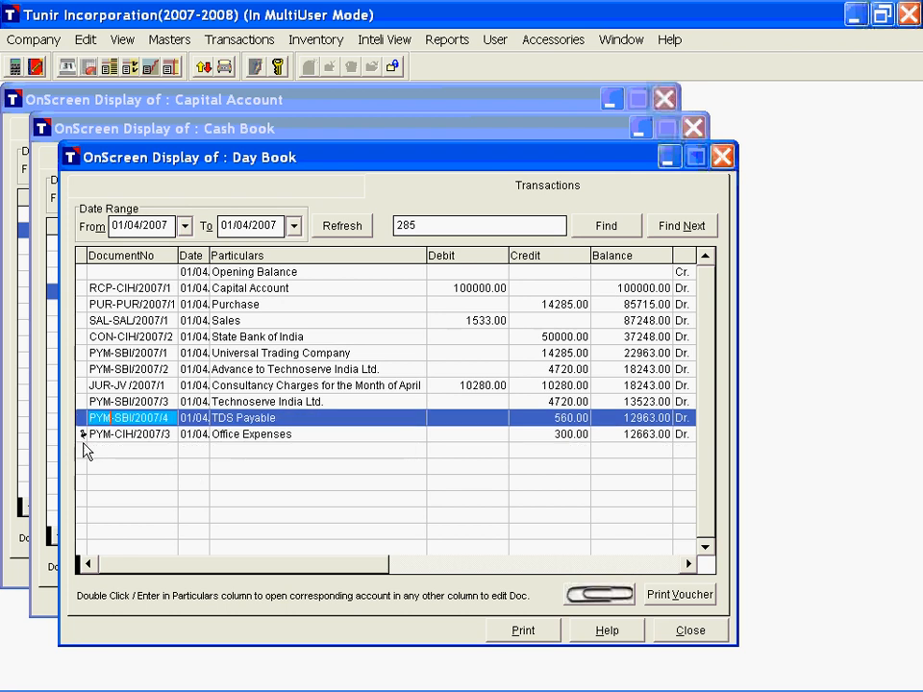
pyautogui.click(146, 436)
pyautogui.click(601, 597)
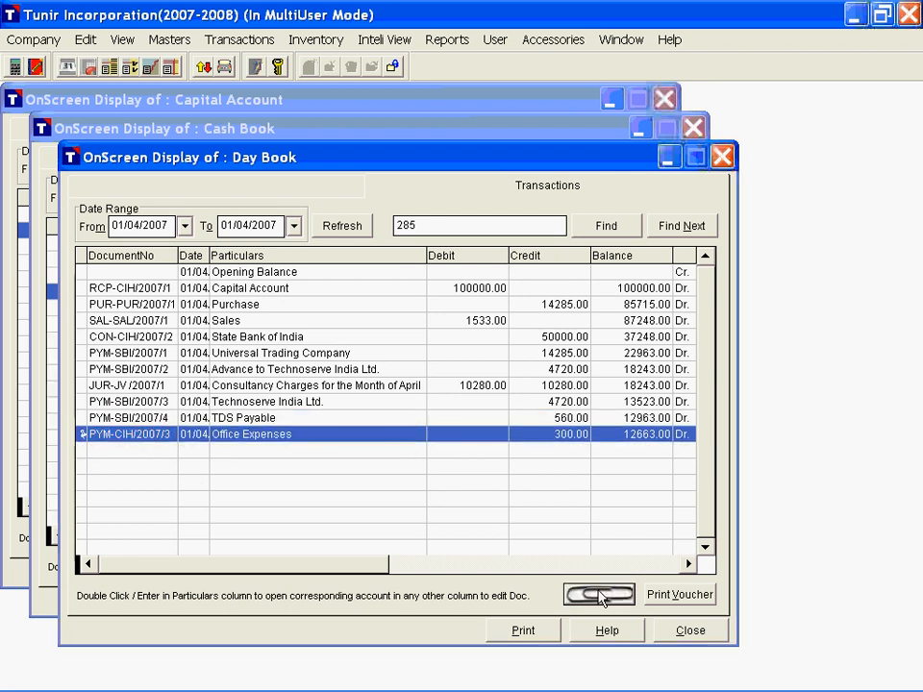
pyautogui.click(217, 200)
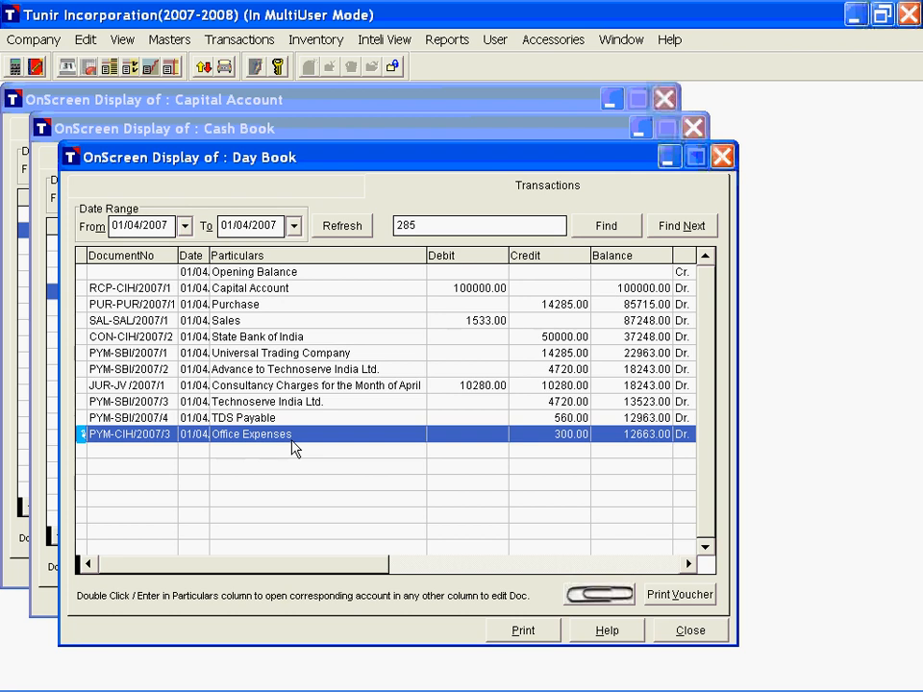
pyautogui.click(129, 421)
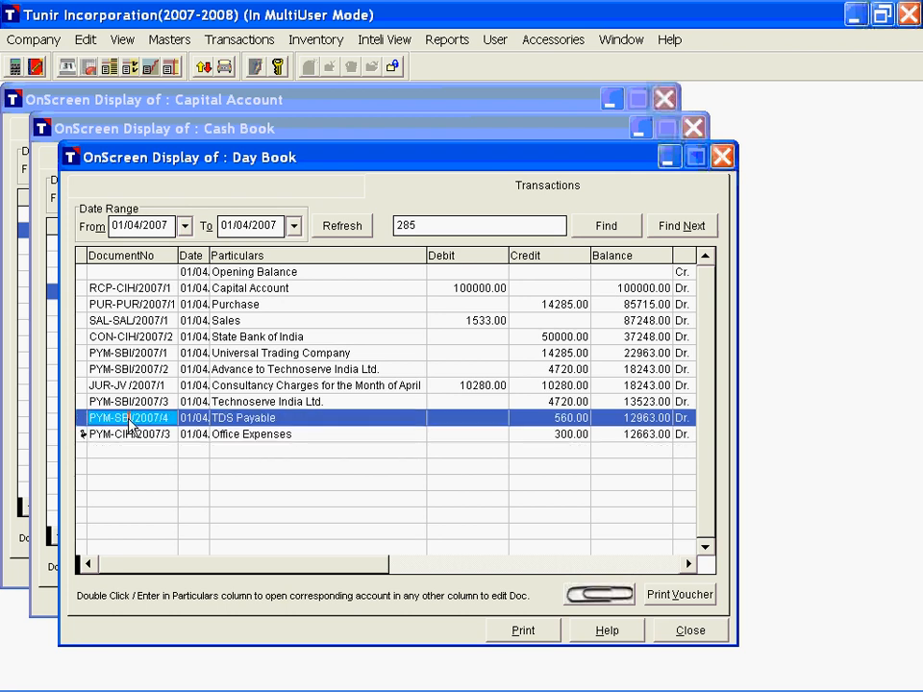
pyautogui.click(179, 437)
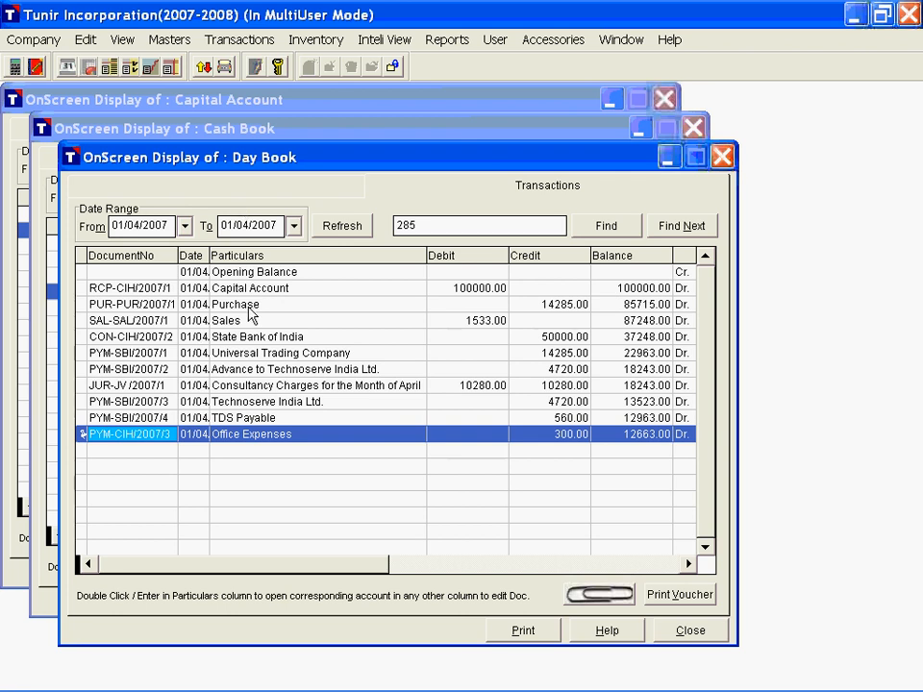
# Step: Compare the Capital Account receipt across the Day Book, Capital Account and Cash Book windows, and return to the Day Book
pyautogui.click(287, 291)
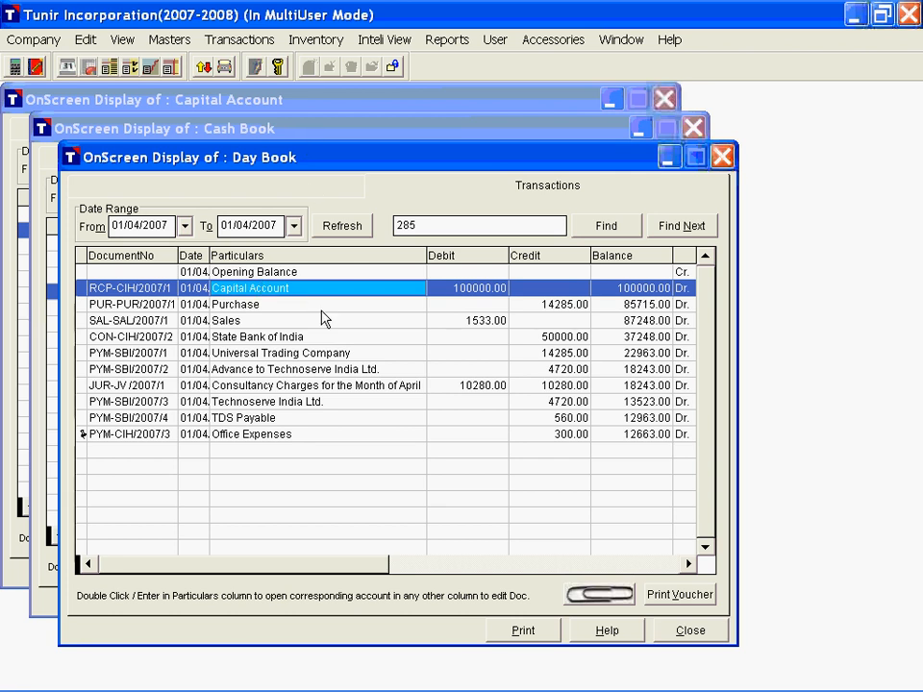
pyautogui.click(300, 133)
pyautogui.click(288, 105)
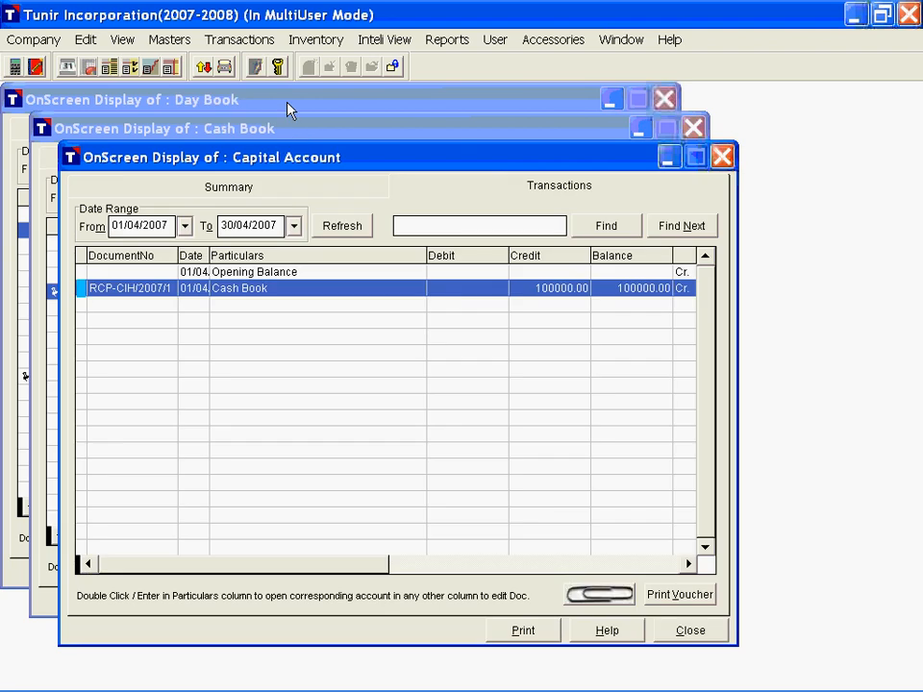
pyautogui.click(264, 136)
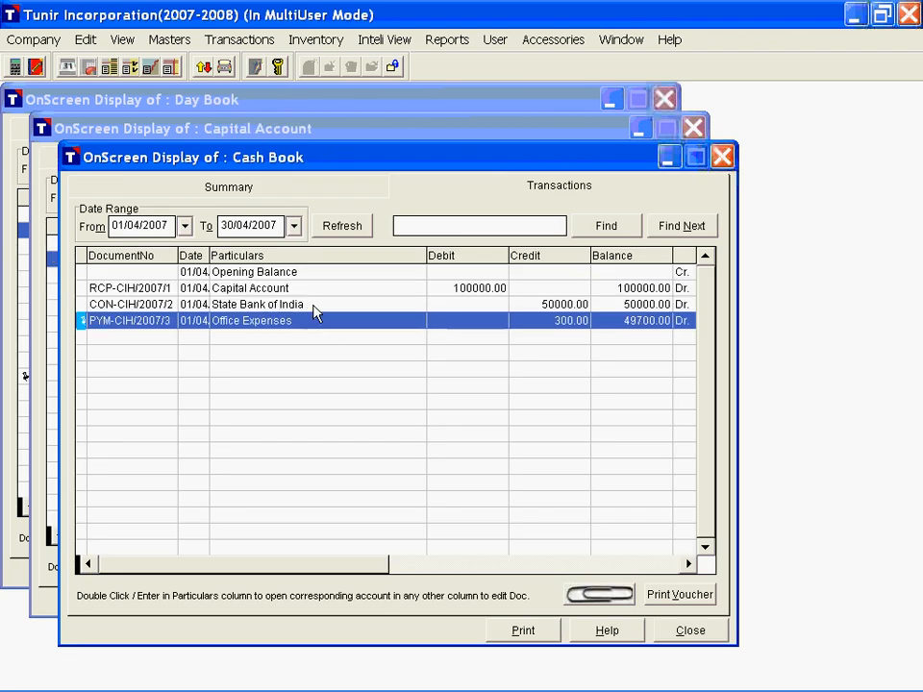
pyautogui.click(287, 290)
pyautogui.click(438, 229)
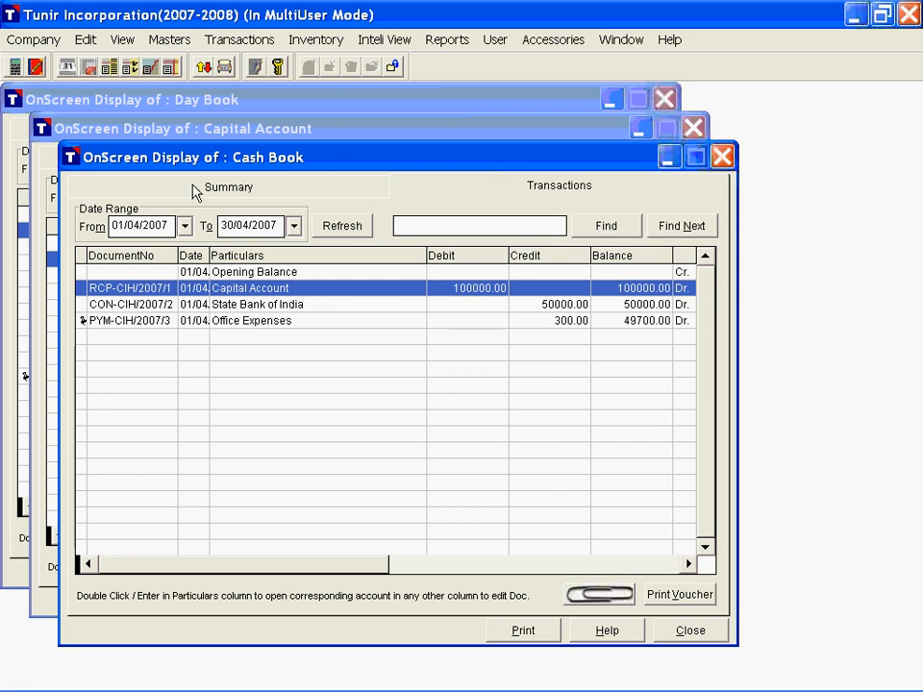
pyautogui.click(207, 102)
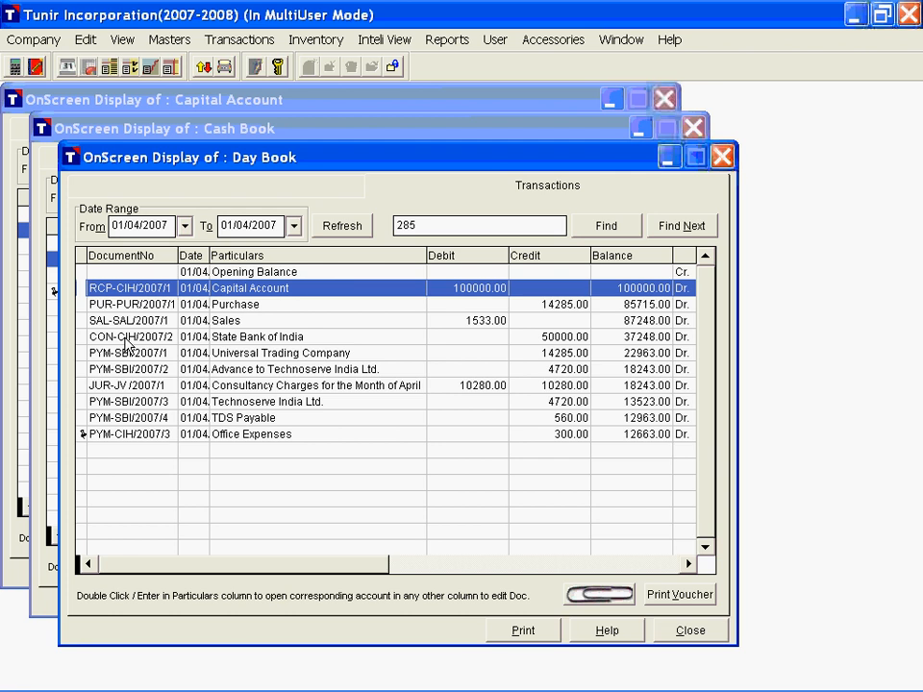
# Step: Examine the print options for the Day Book's Capital Account receipt voucher, cancel them and check the Day Book's own print option
pyautogui.click(125, 288)
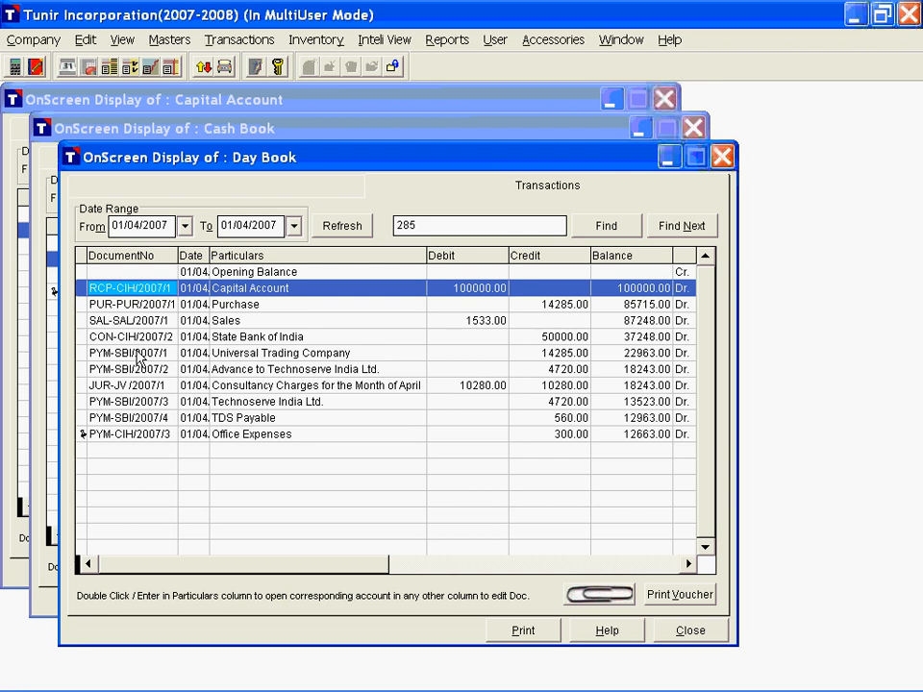
pyautogui.press('alt')
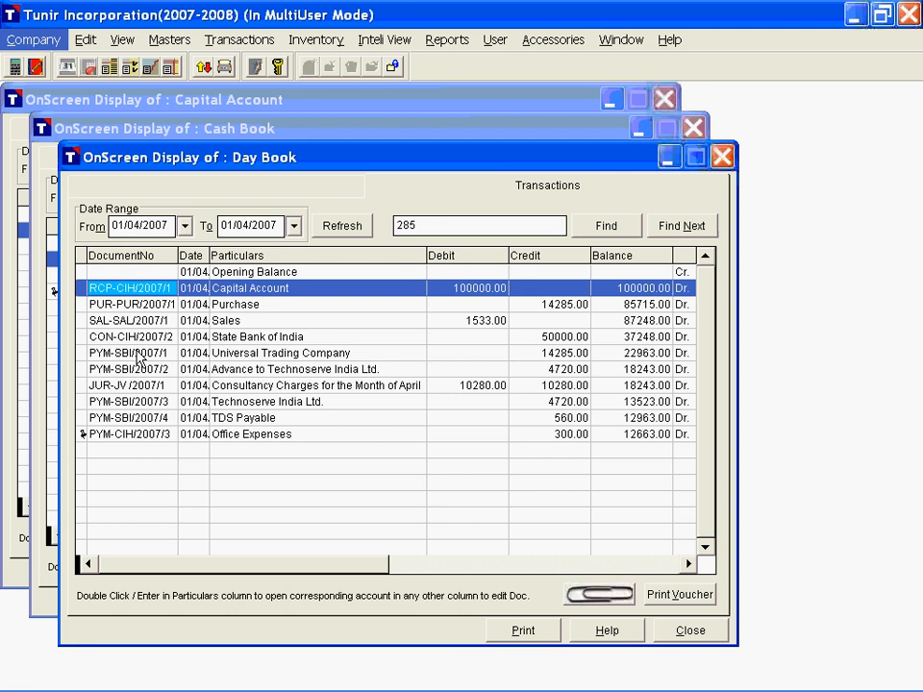
pyautogui.press('alt')
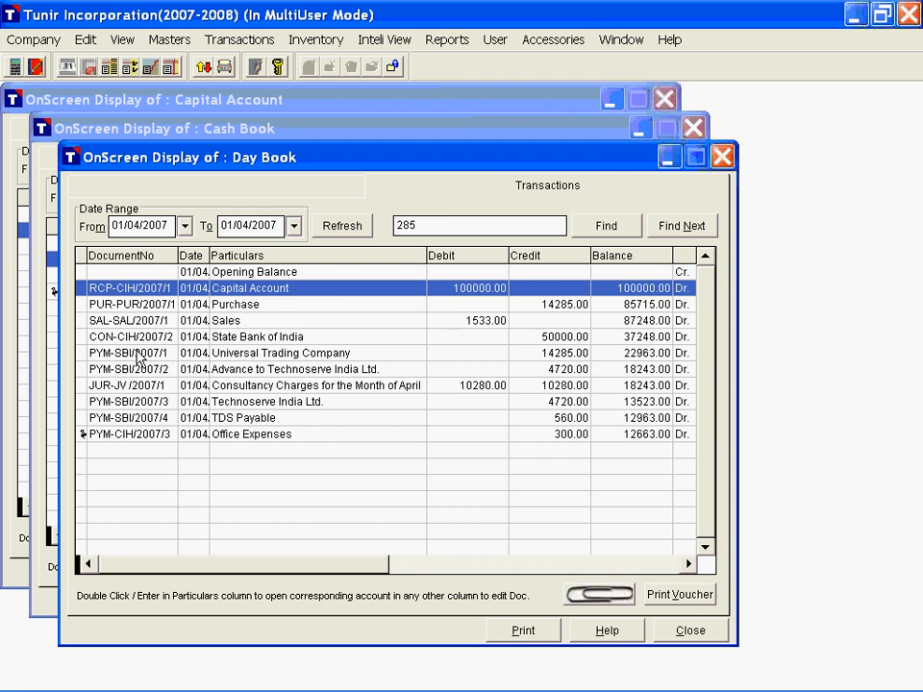
pyautogui.hotkey('alt', 'v')
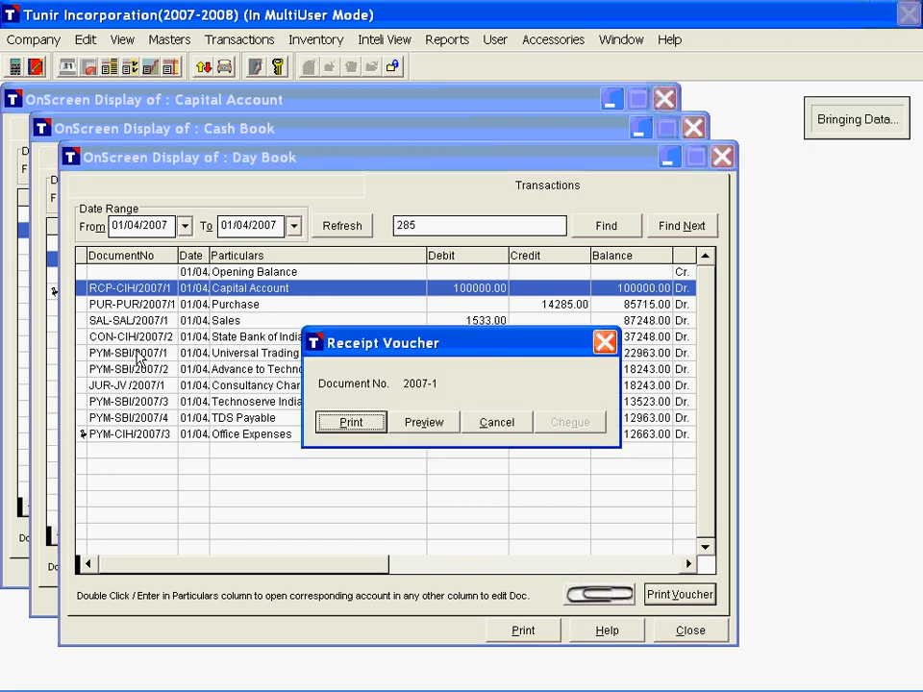
pyautogui.click(497, 421)
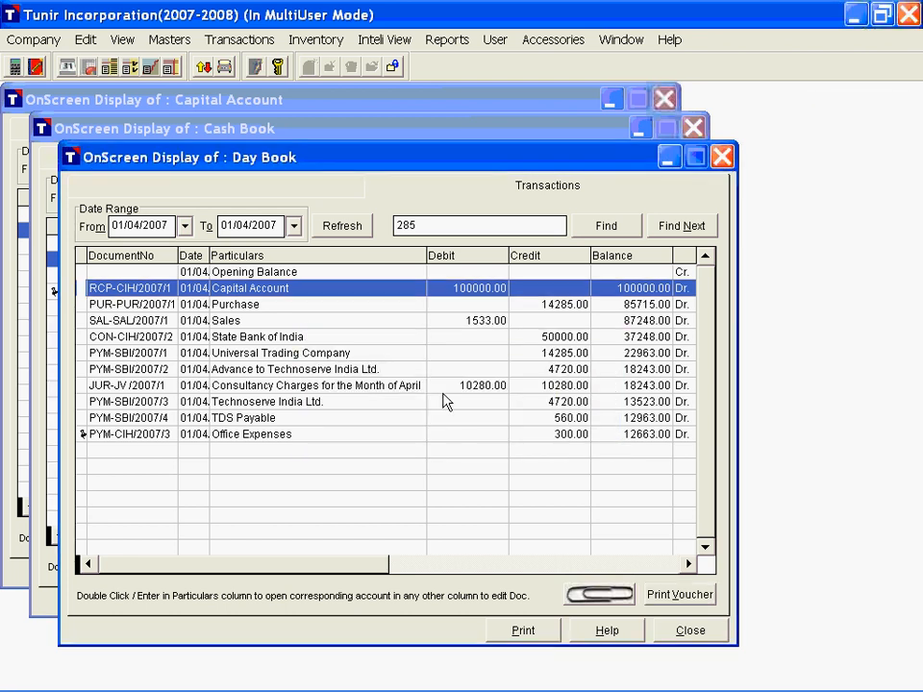
pyautogui.click(506, 639)
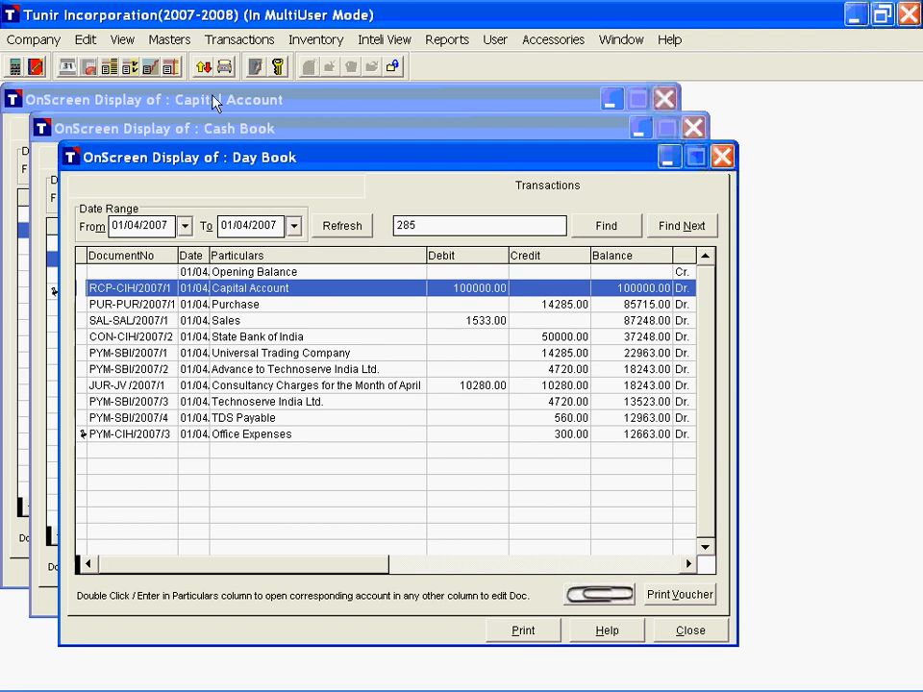
# Step: Display the Capital Account's monthly summary from the Day Book and request the account monthly summary for Office Expenses
pyautogui.doubleClick(268, 288)
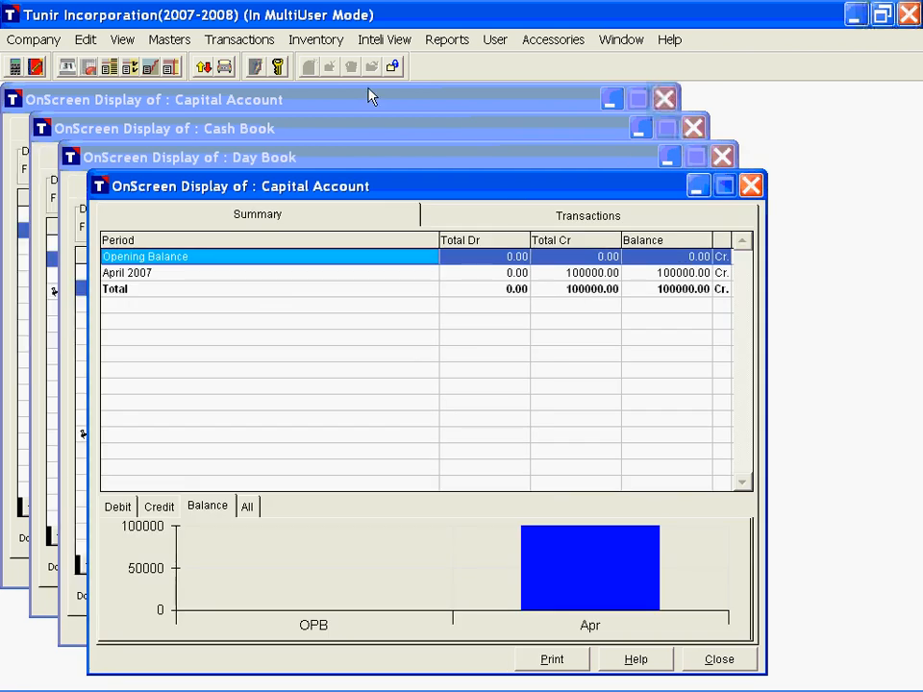
pyautogui.click(352, 43)
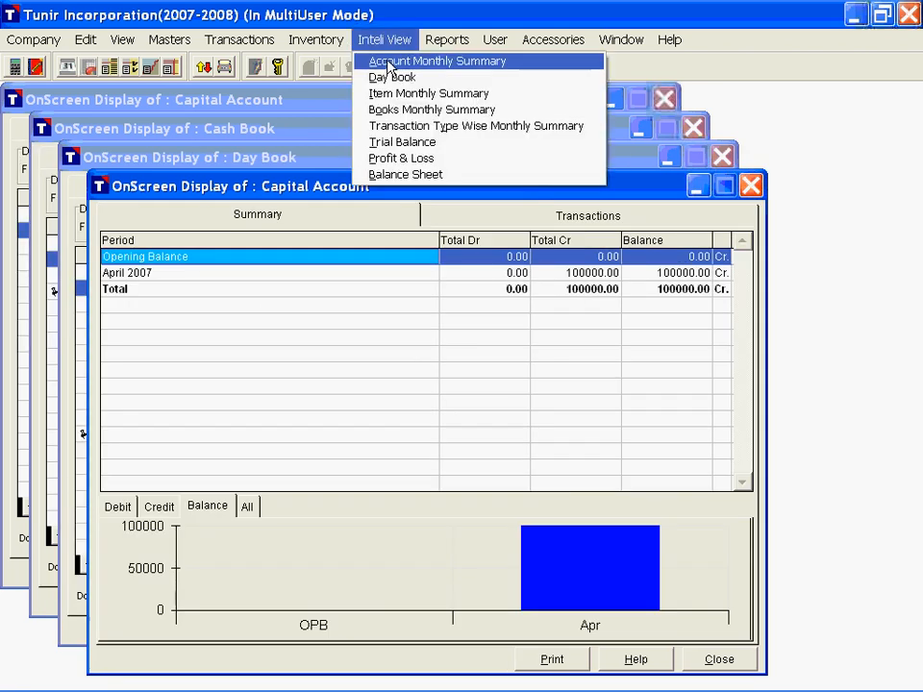
pyautogui.click(404, 61)
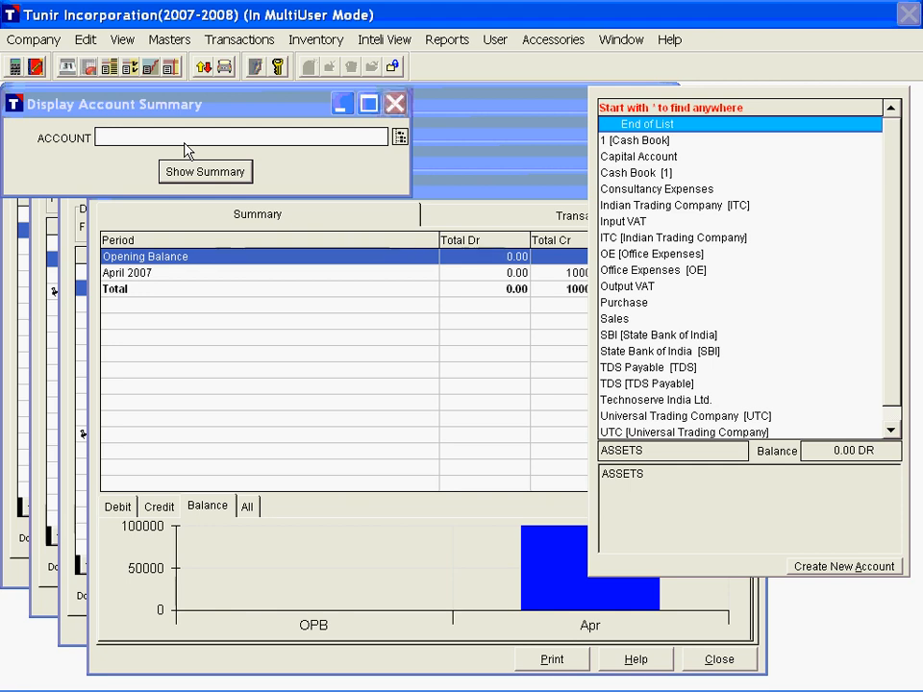
pyautogui.write('Office Expenses')
pyautogui.press('Return')
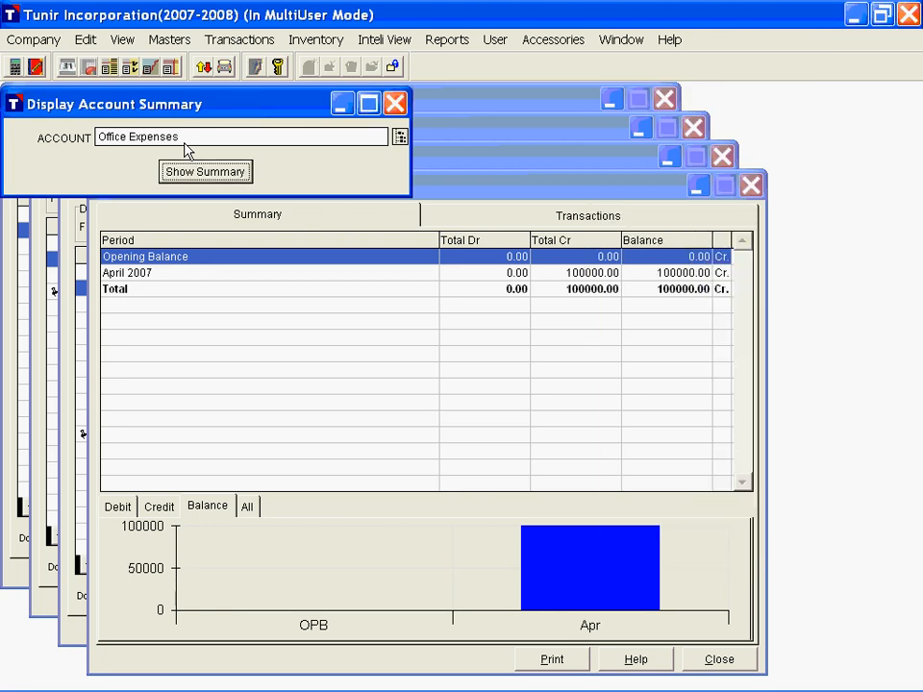
pyautogui.press('Return')
# Step: Display the item monthly summary for Soya Solvent Oil
pyautogui.click(385, 40)
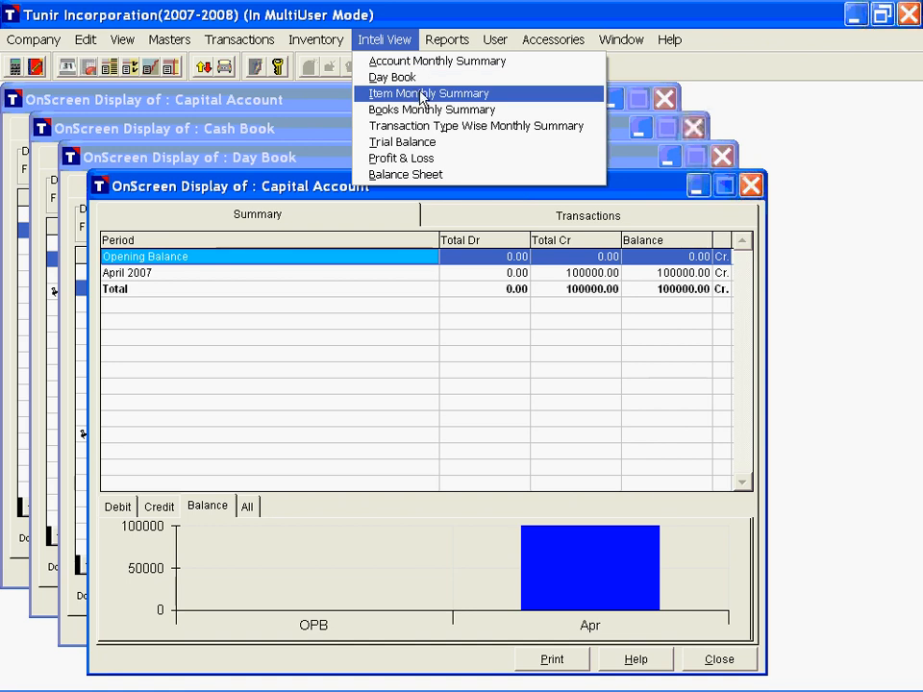
pyautogui.click(421, 96)
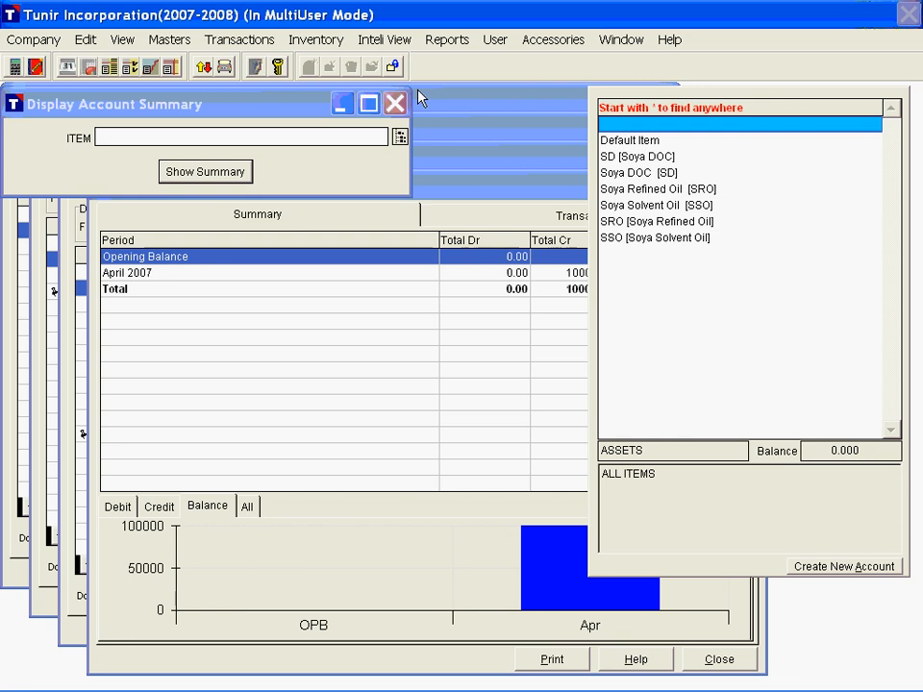
pyautogui.write('sso')
pyautogui.press('Return')
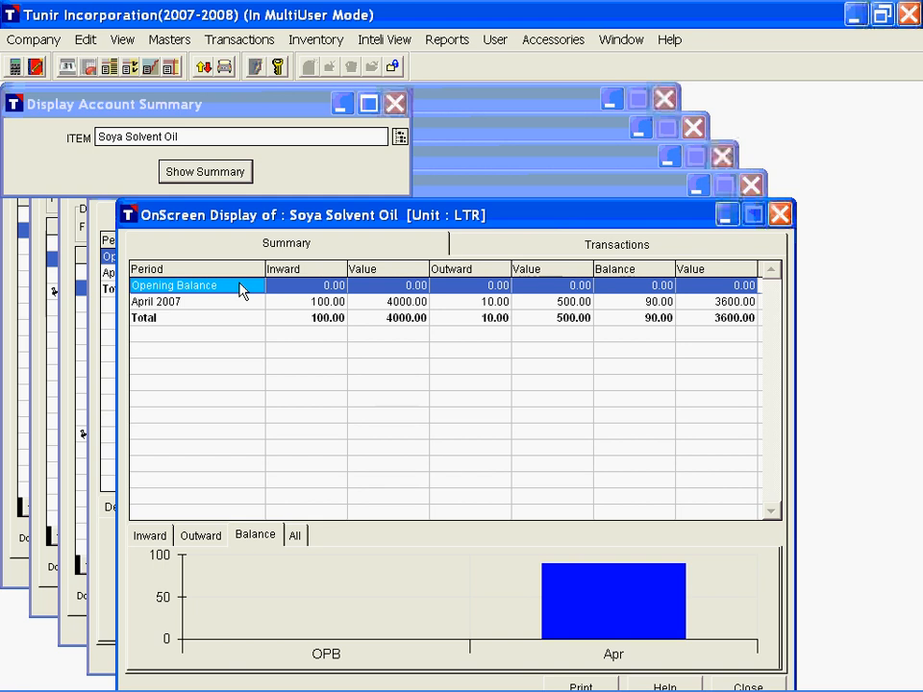
# Step: Examine Soya Solvent Oil's April 2007 inward, outward and balance quantities and values, and view the Inward and All charts
pyautogui.click(240, 303)
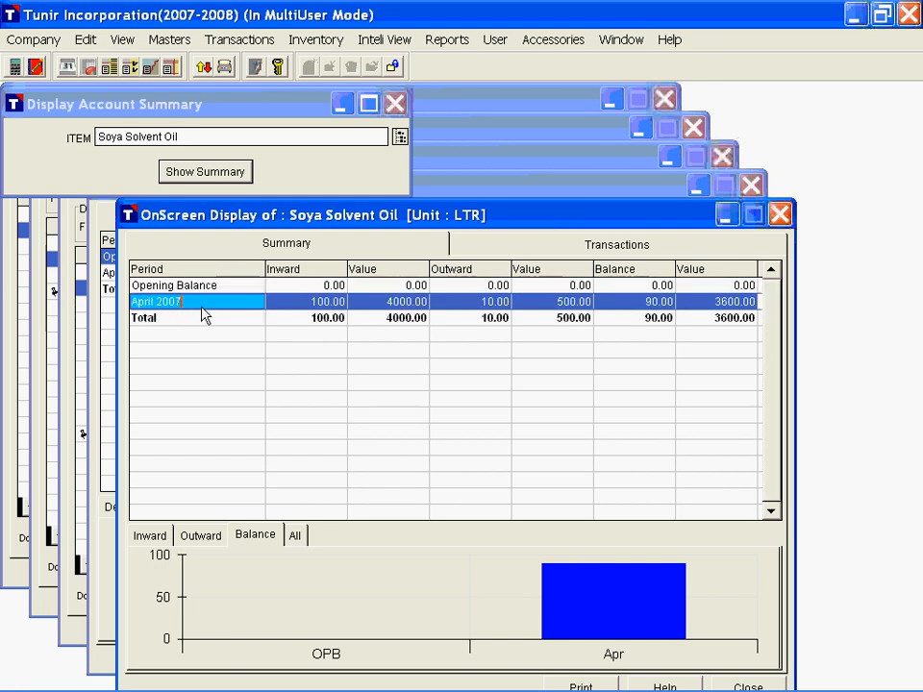
pyautogui.press('Right')
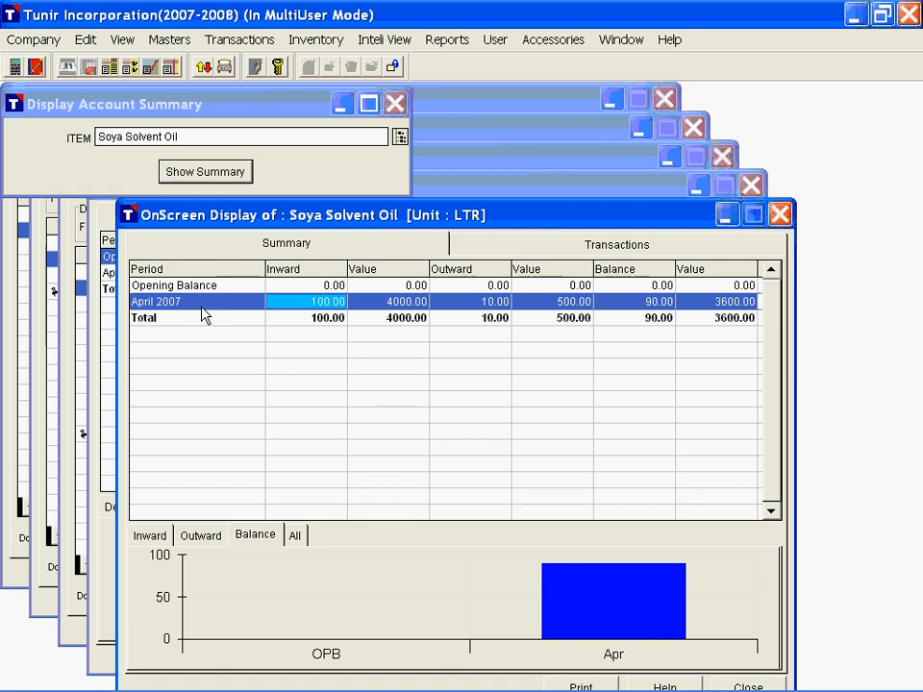
pyautogui.press('Right')
pyautogui.press('Right')
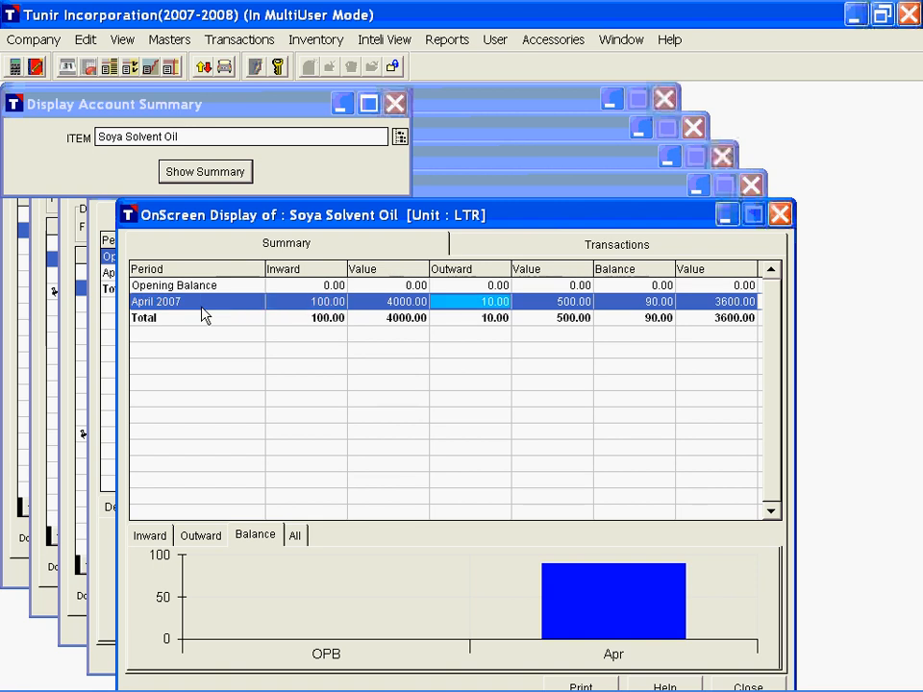
pyautogui.press('Right')
pyautogui.press('Right')
pyautogui.press('Right')
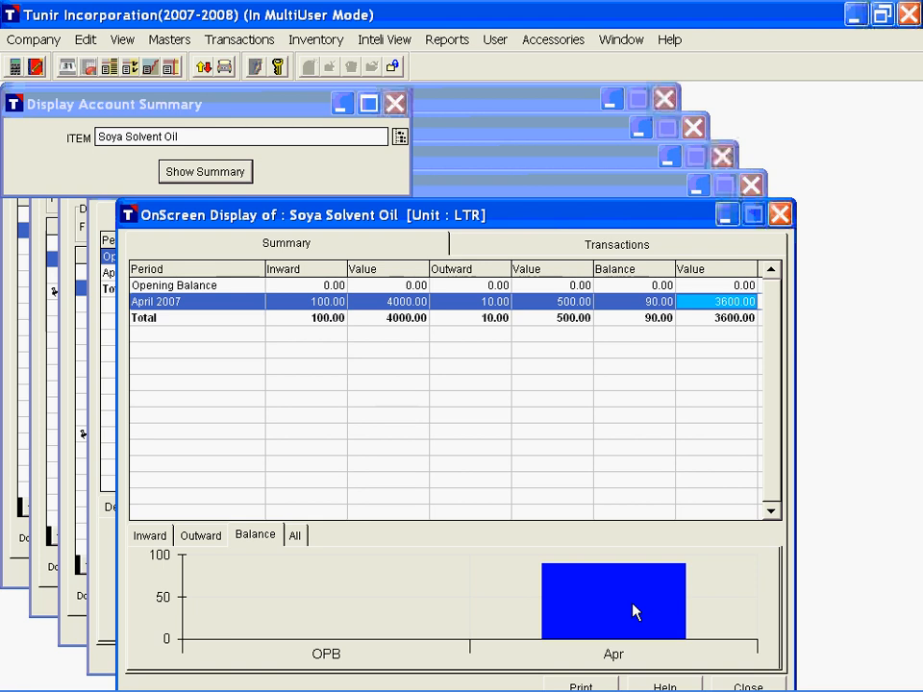
pyautogui.click(149, 535)
pyautogui.click(294, 535)
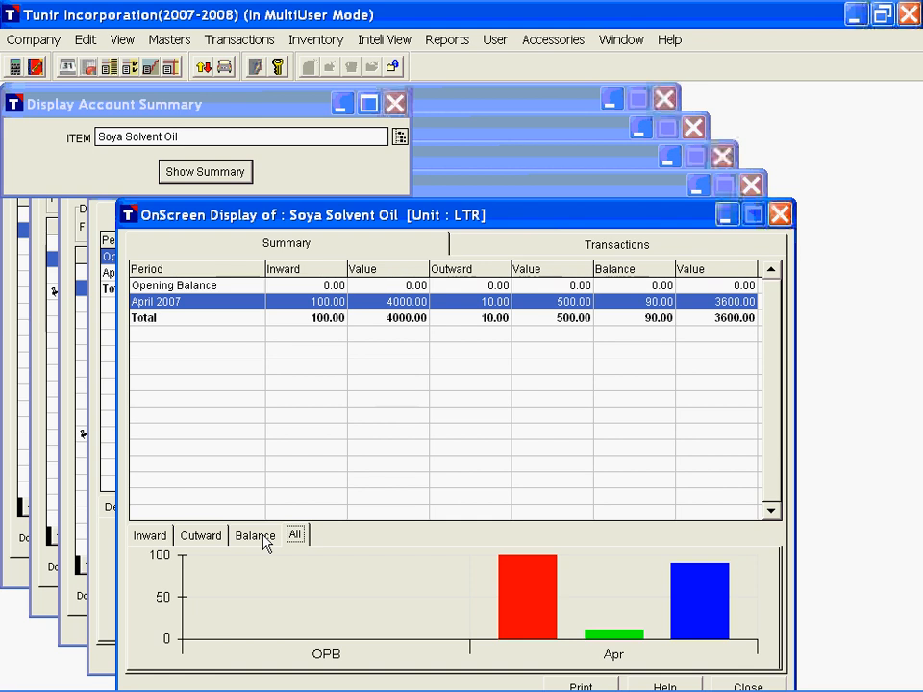
# Step: View Soya Solvent Oil's Balance chart and list the item's April 2007 transactions
pyautogui.click(263, 535)
pyautogui.doubleClick(204, 305)
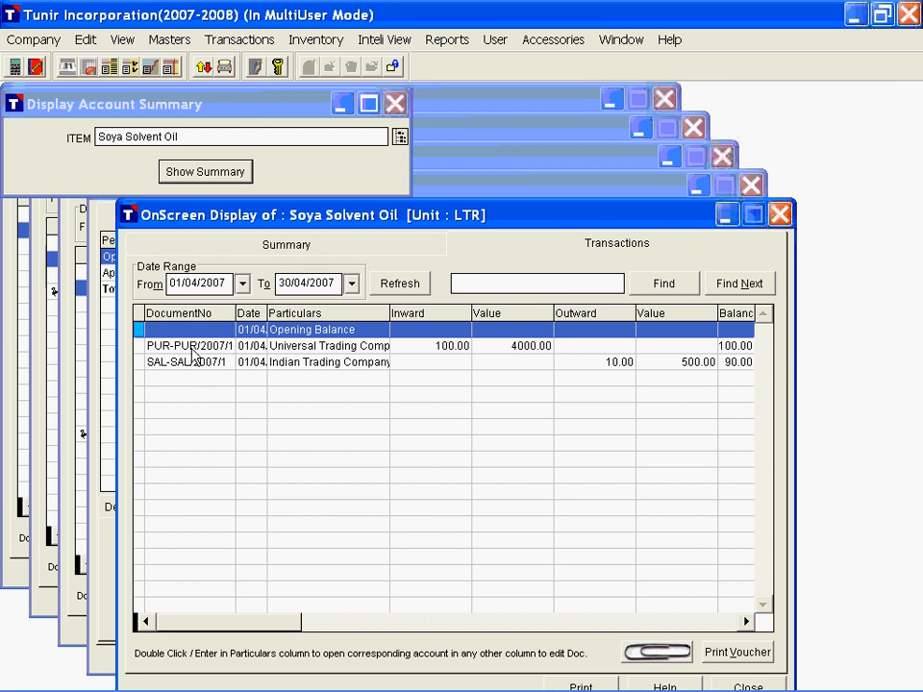
# Step: Examine the Universal Trading Company purchase entry across the inward, outward and balance quantity and value columns
pyautogui.click(191, 348)
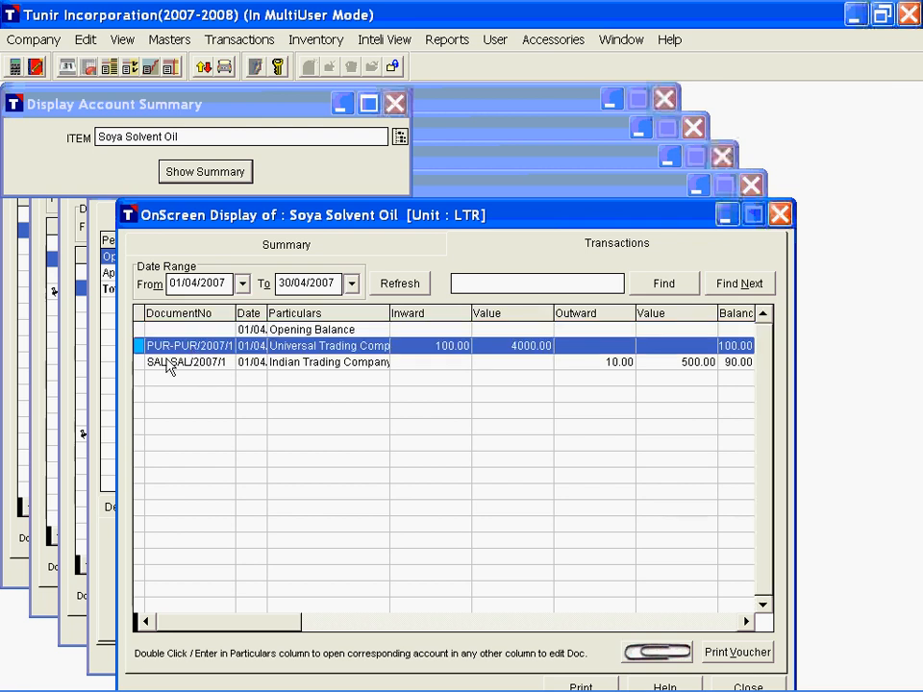
pyautogui.click(309, 351)
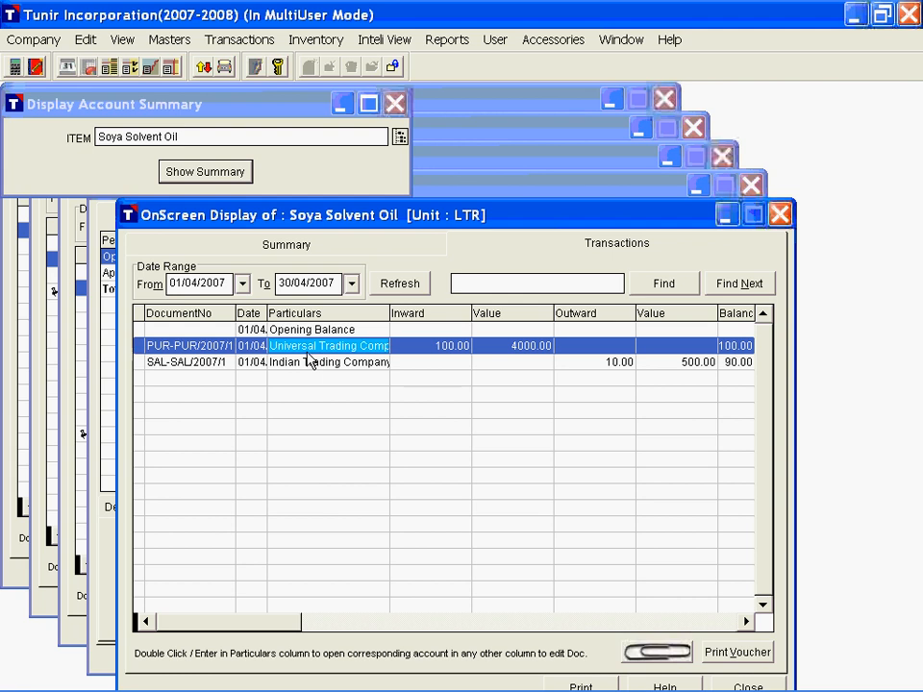
pyautogui.press('Right')
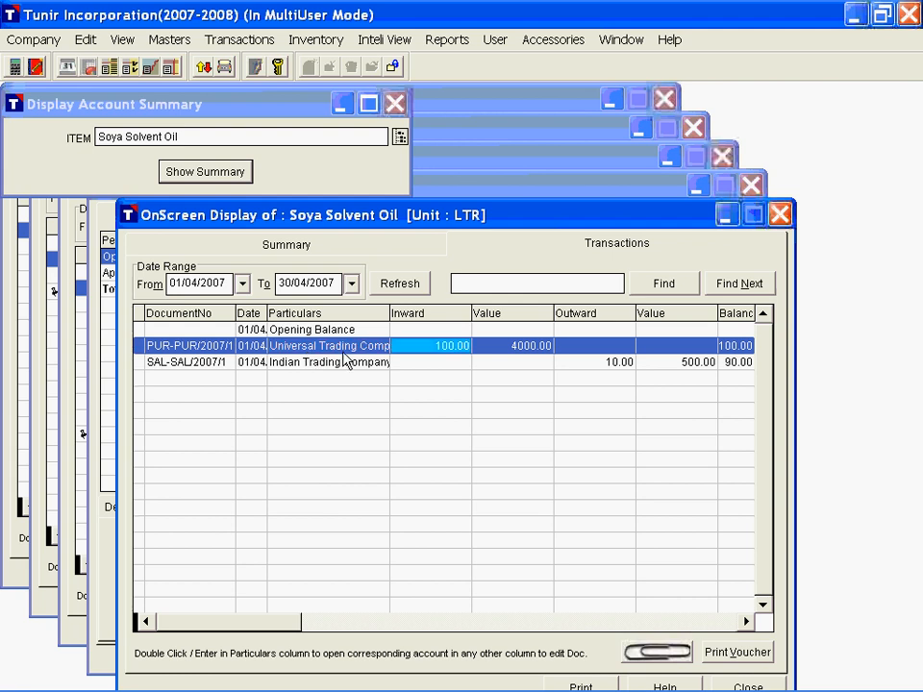
pyautogui.press('Right')
pyautogui.press('Right')
pyautogui.press('Right')
pyautogui.press('Right')
pyautogui.press('Right')
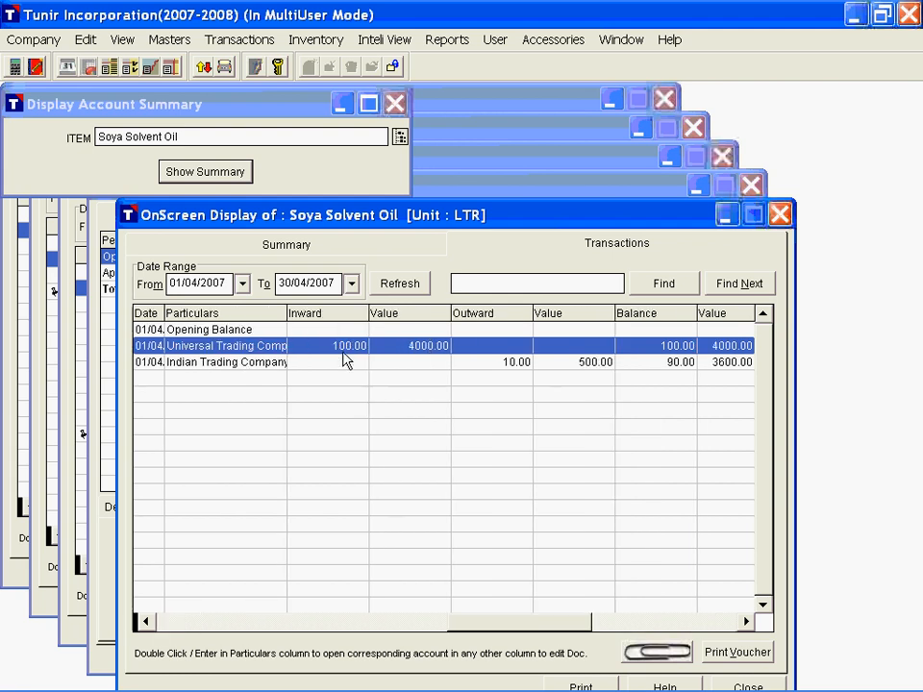
pyautogui.press('Home')
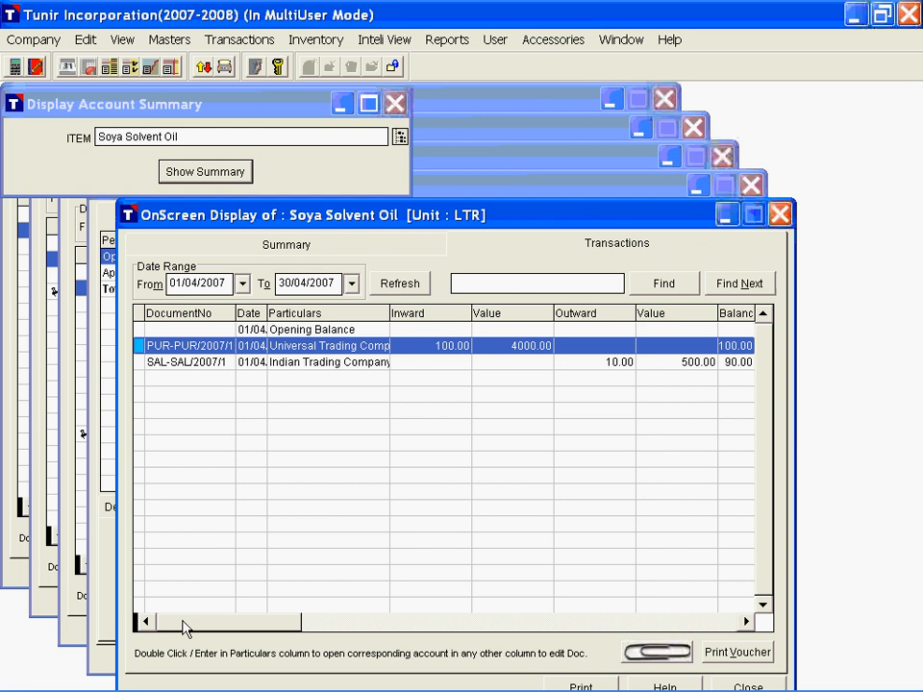
# Step: Split the Soya Solvent Oil transactions grid into two panes to compare the purchase and sale rows, and remove the split
pyautogui.moveTo(137, 622); pyautogui.dragTo(276, 624)
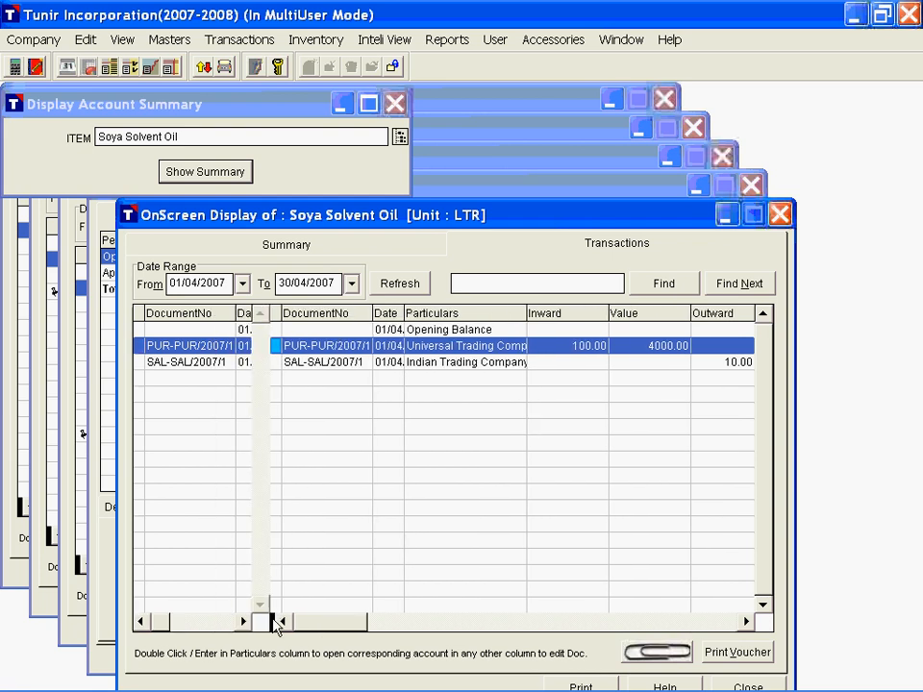
pyautogui.click(185, 359)
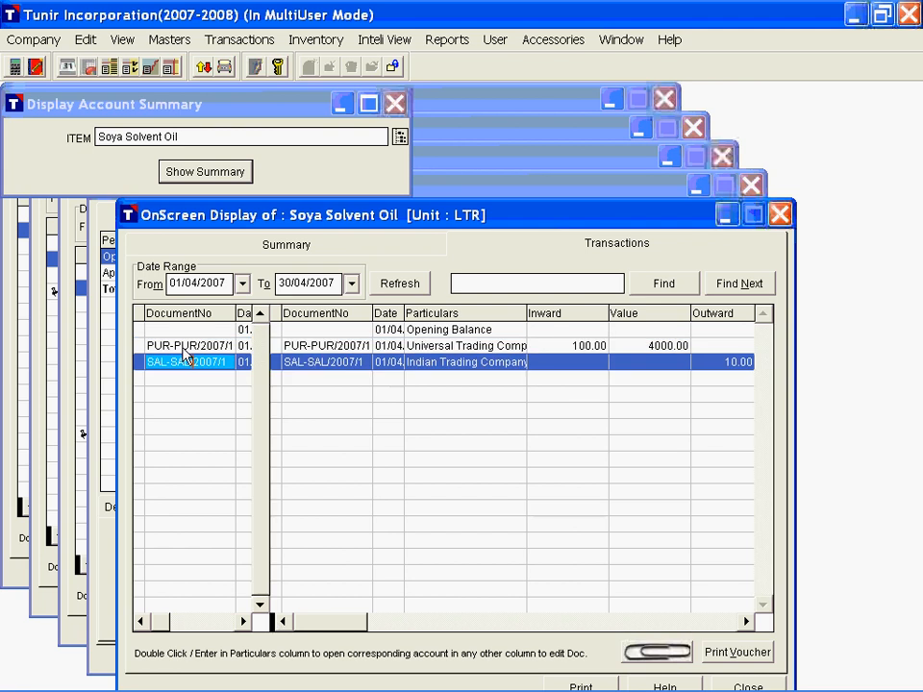
pyautogui.click(323, 351)
pyautogui.click(336, 357)
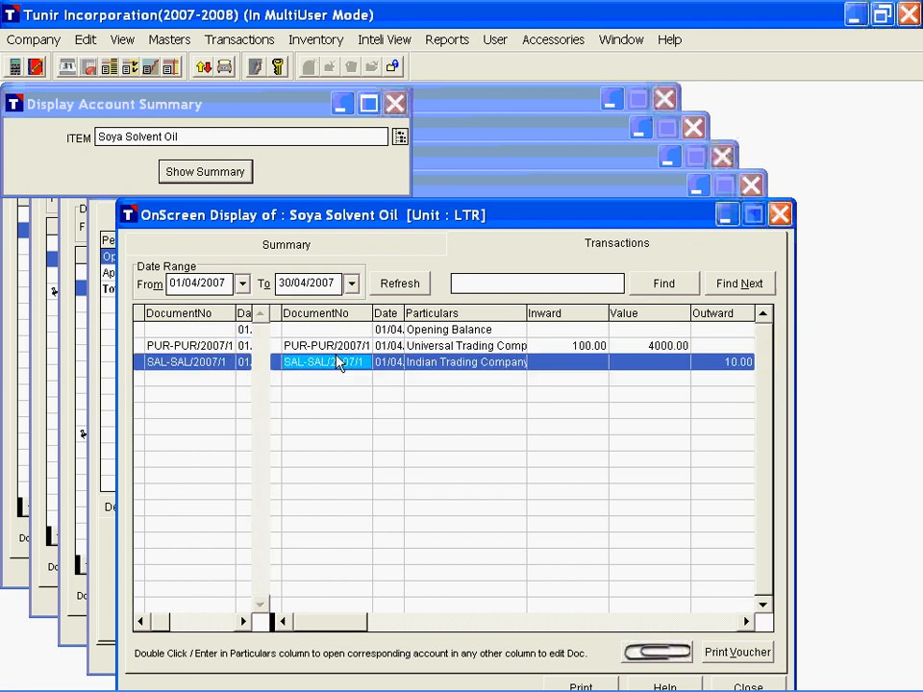
pyautogui.click(326, 352)
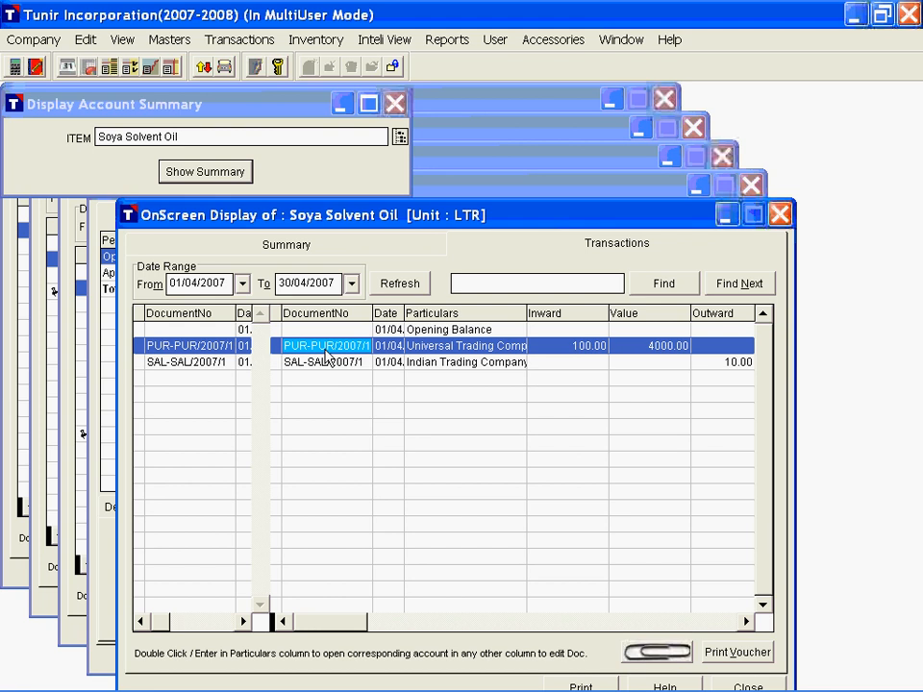
pyautogui.moveTo(276, 621); pyautogui.dragTo(134, 619)
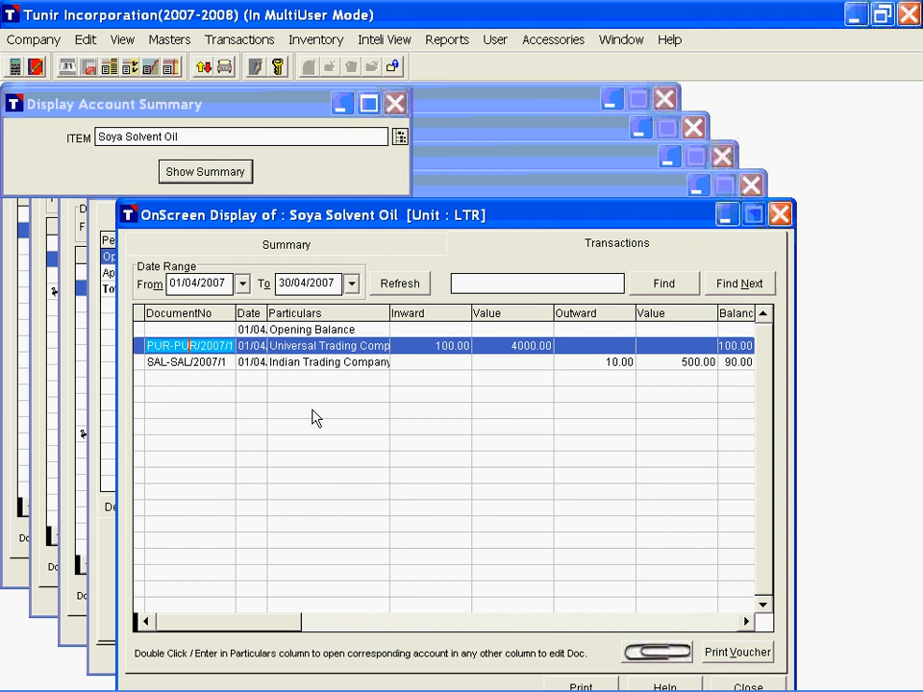
pyautogui.click(327, 364)
pyautogui.doubleClick(327, 364)
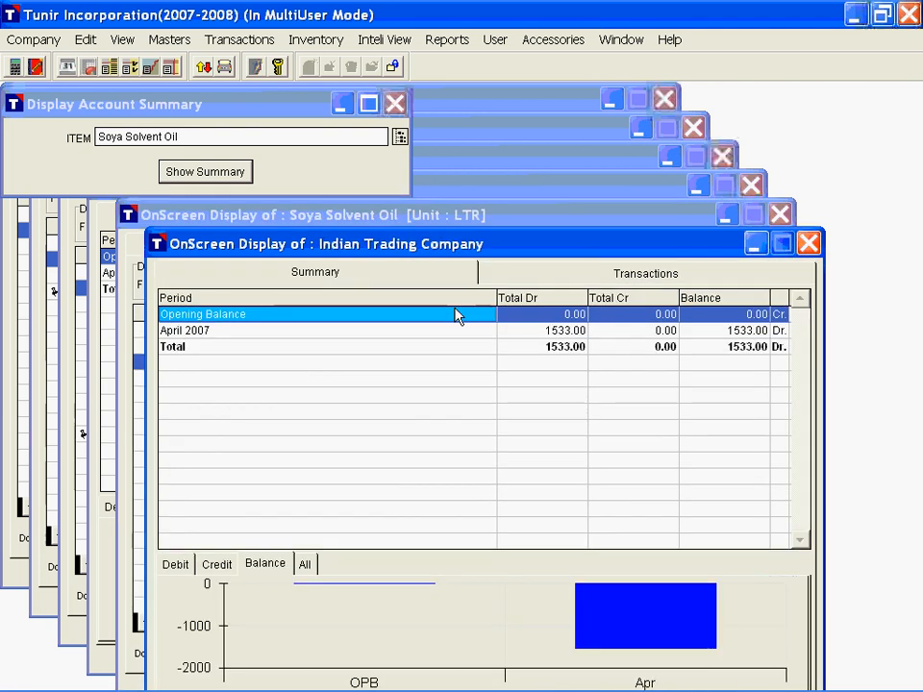
pyautogui.press('Escape')
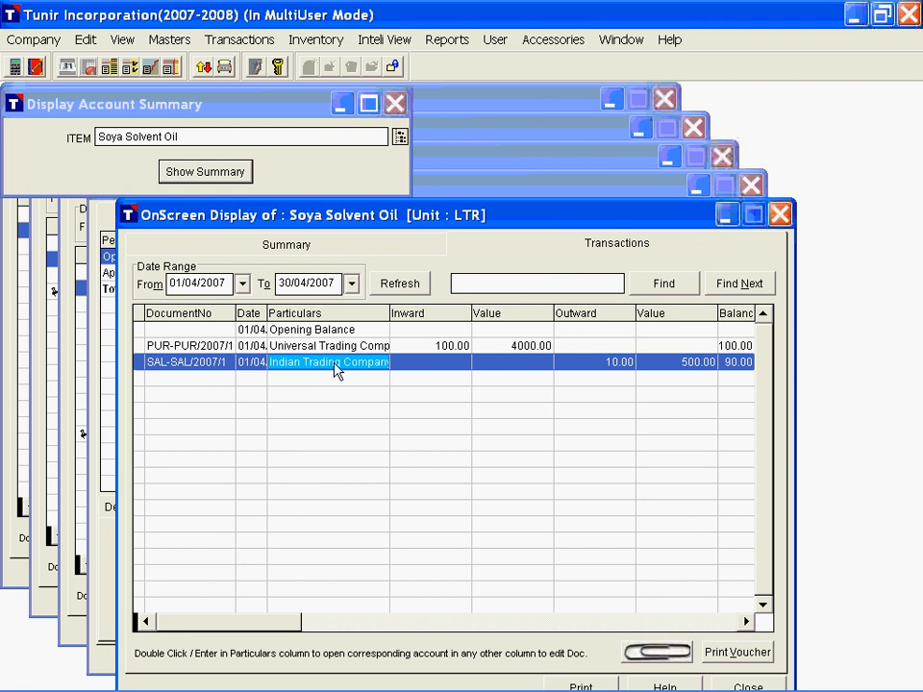
pyautogui.press('Escape')
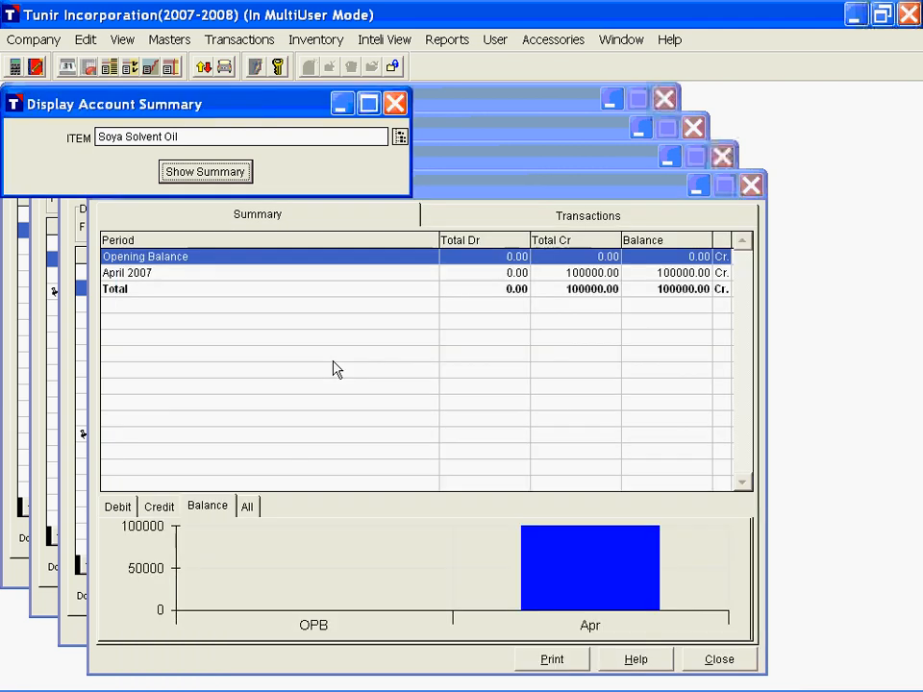
pyautogui.press('Escape')
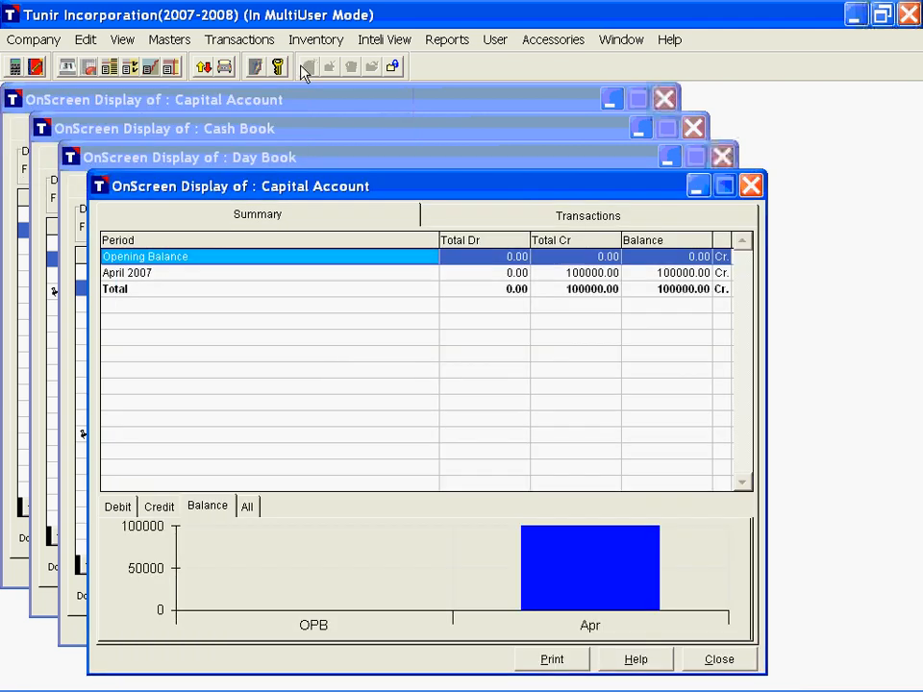
# Step: Display the books monthly summary for the Journal Book
pyautogui.click(378, 43)
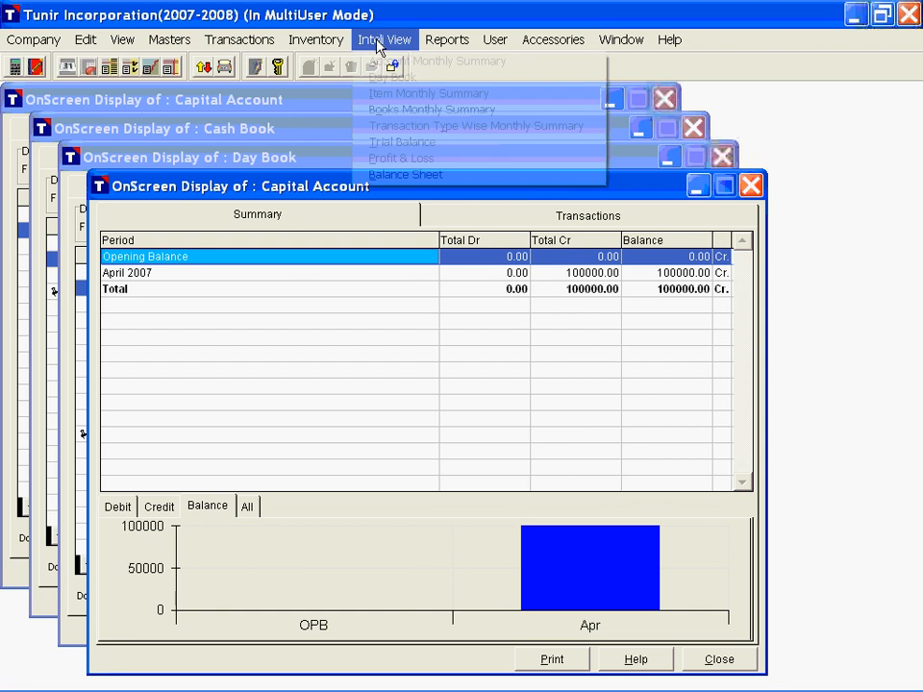
pyautogui.click(375, 109)
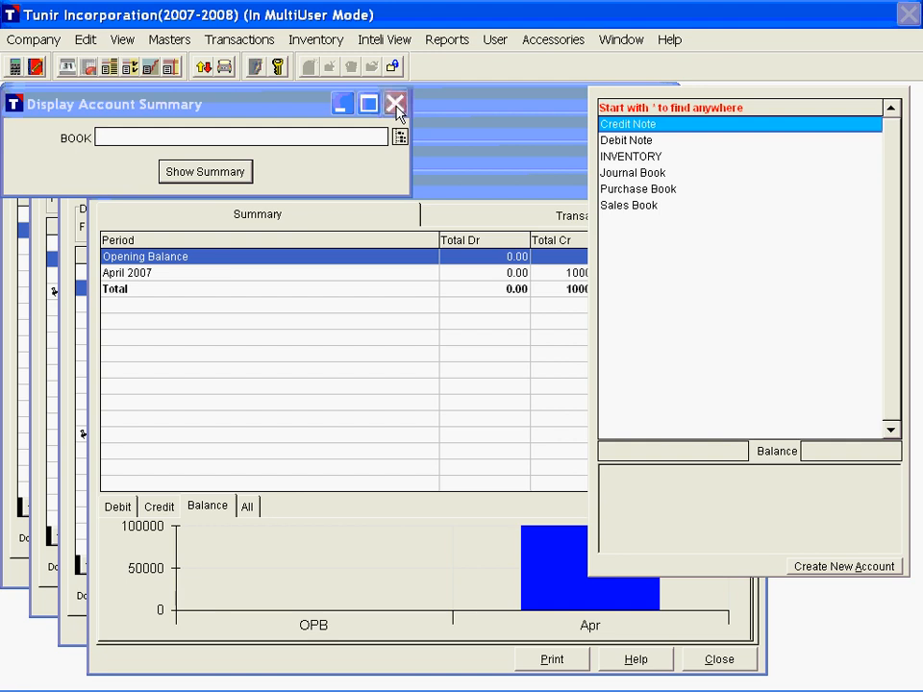
pyautogui.press('Down')
pyautogui.press('Down')
pyautogui.press('Down')
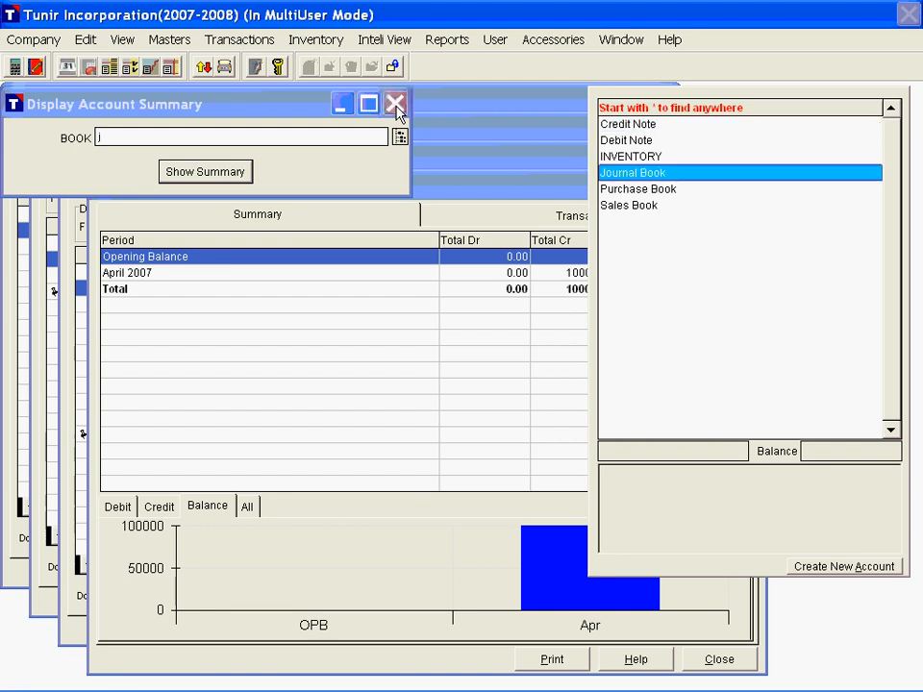
pyautogui.press('Return')
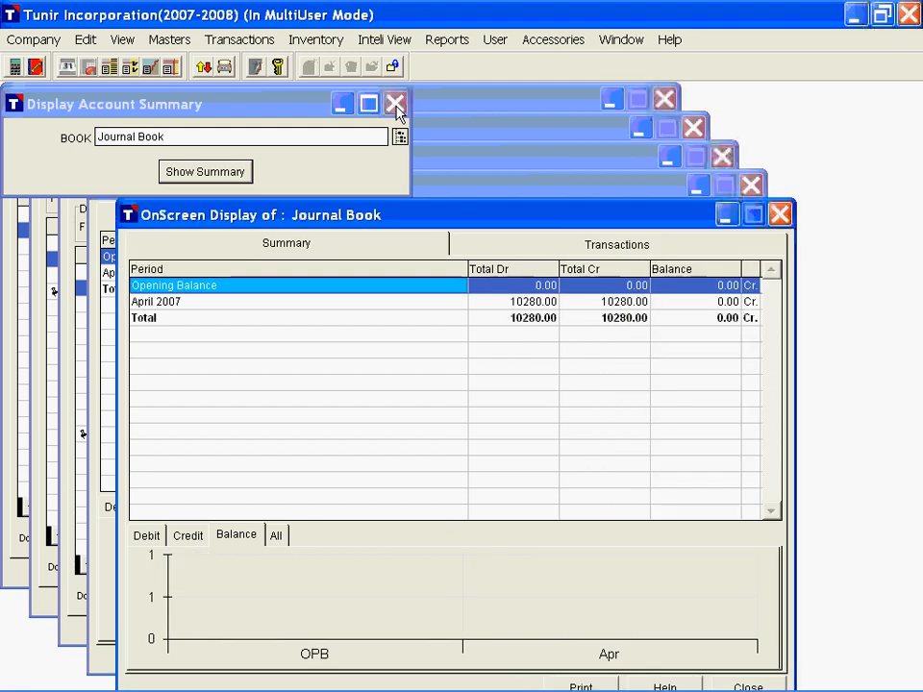
# Step: Open the consultancy charges journal voucher from the Journal Book's April 2007 transactions and close it without editing
pyautogui.doubleClick(239, 288)
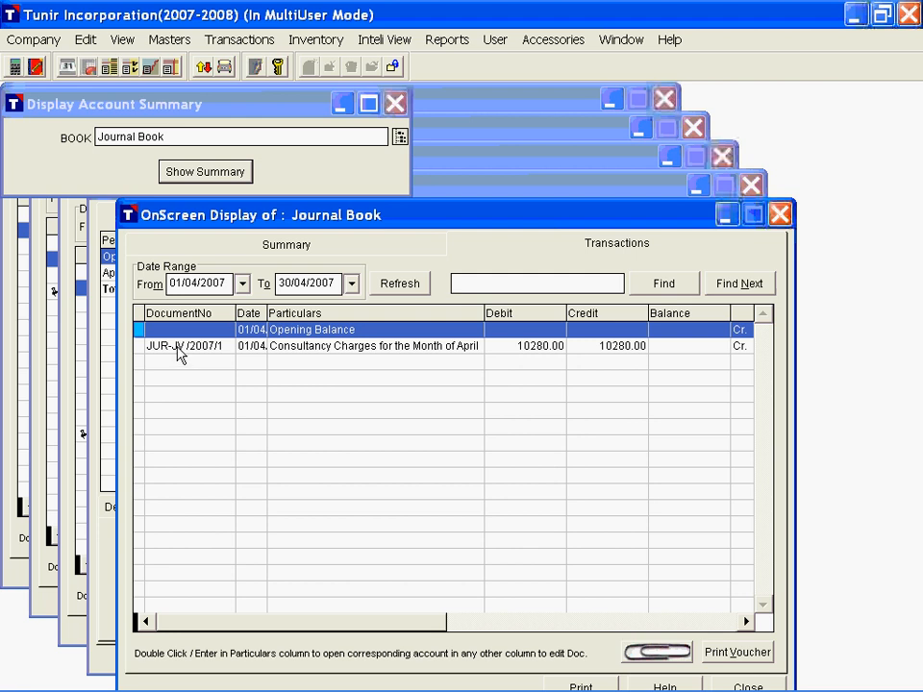
pyautogui.click(177, 352)
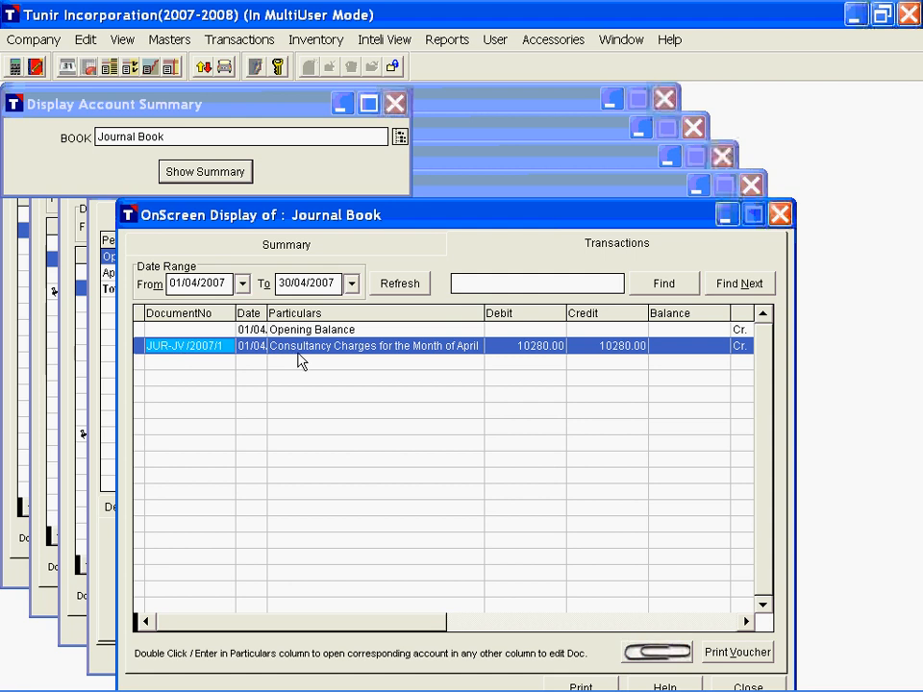
pyautogui.doubleClick(197, 356)
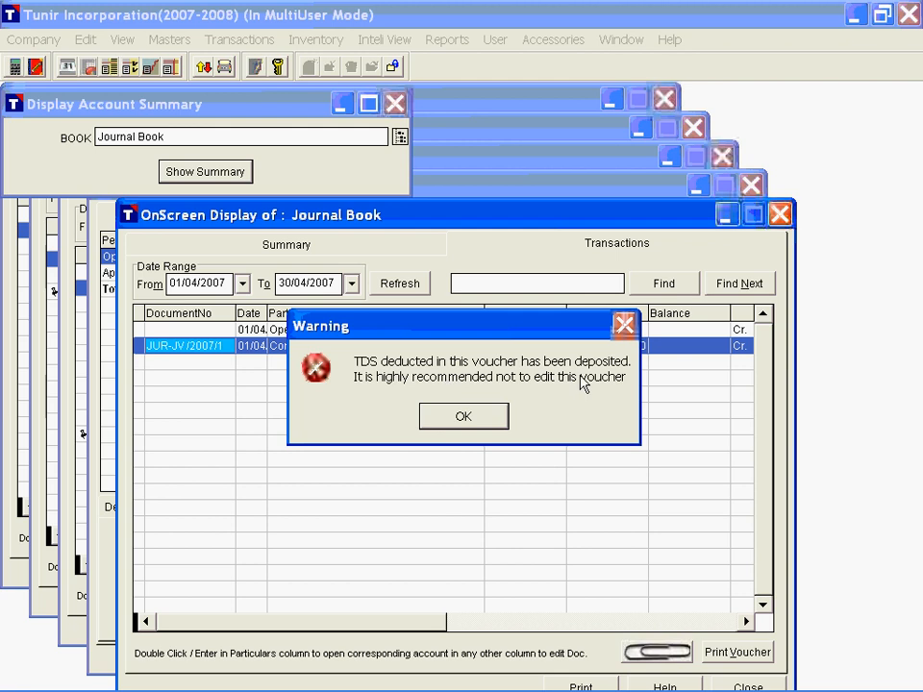
pyautogui.click(481, 423)
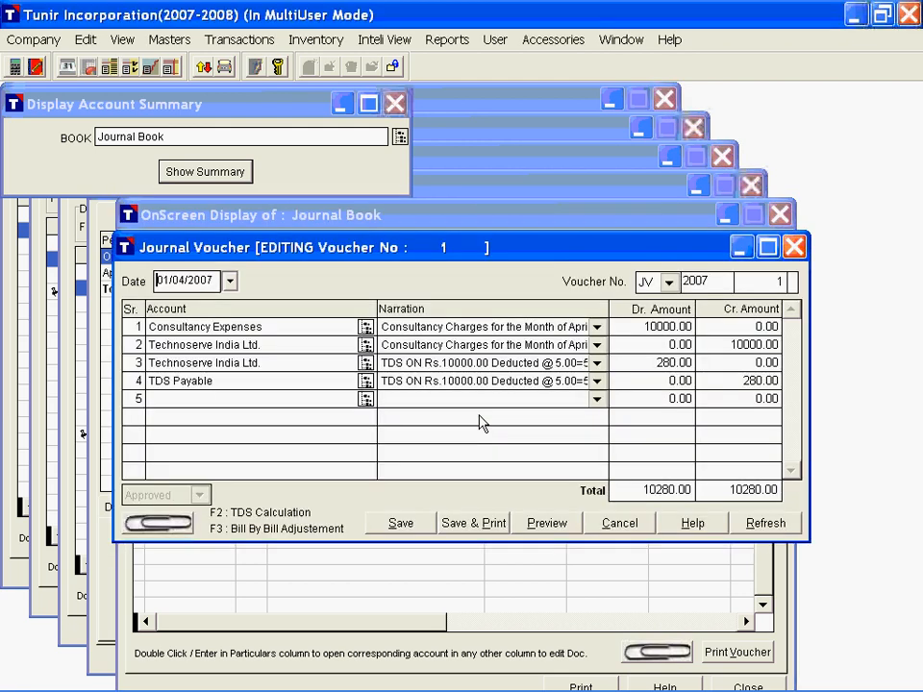
pyautogui.click(794, 248)
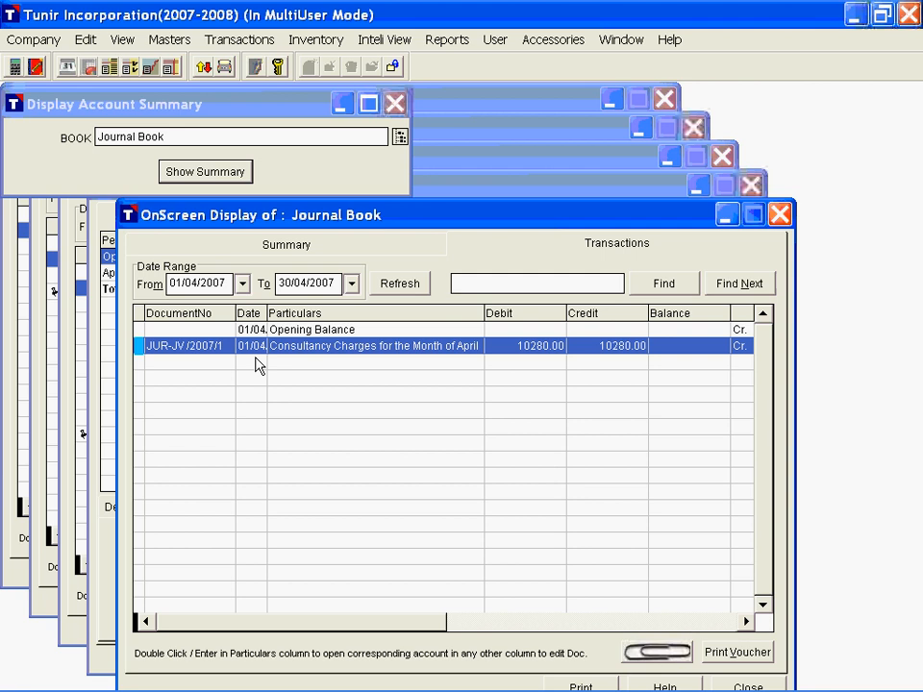
# Step: Close the Journal Book display, and display and close the books monthly summary for the Purchase Book
pyautogui.press('Escape')
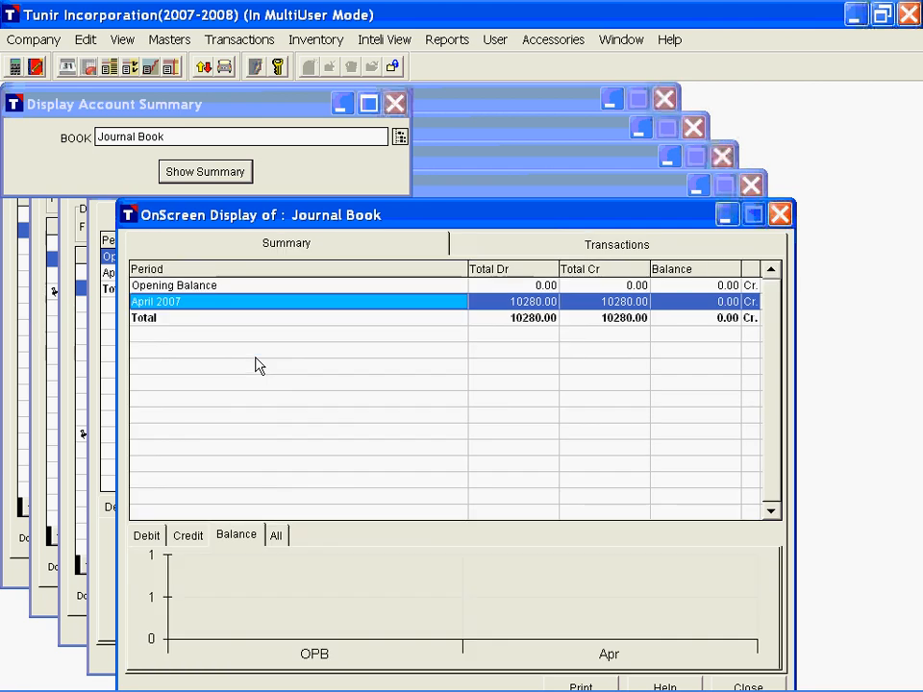
pyautogui.press('Escape')
pyautogui.click(382, 39)
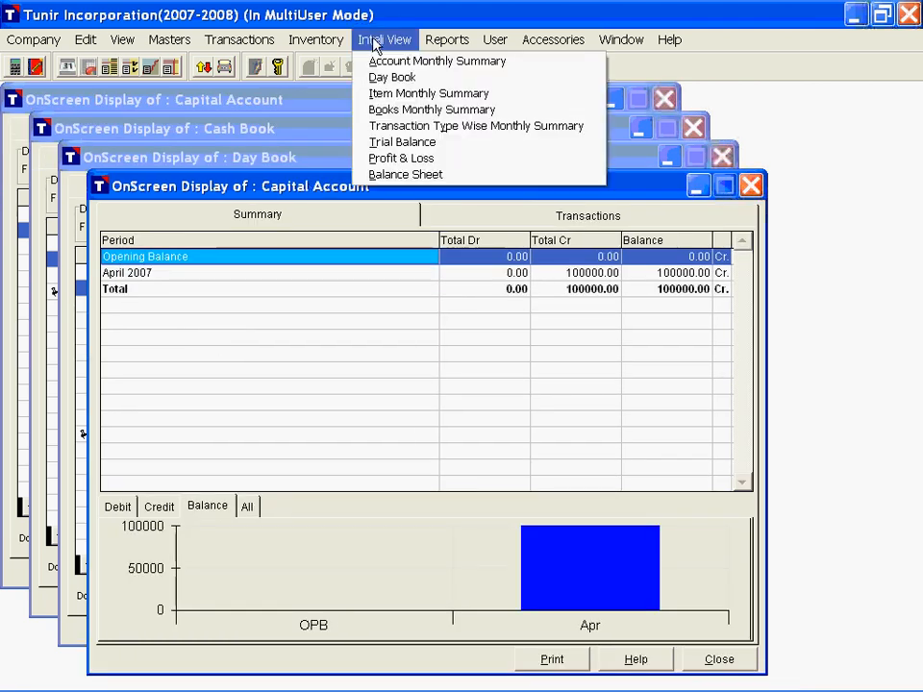
pyautogui.click(432, 110)
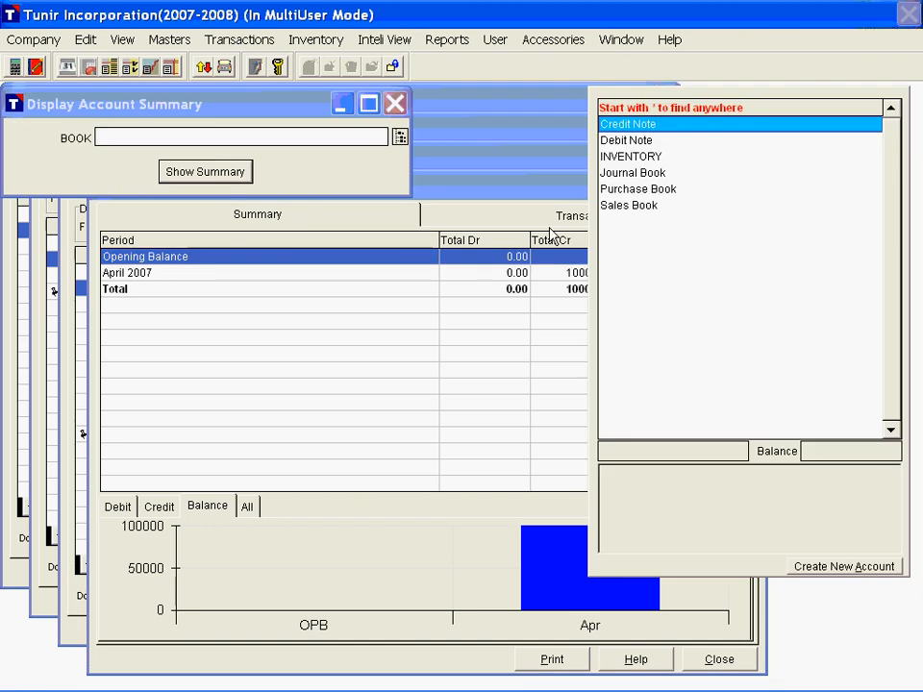
pyautogui.write('p')
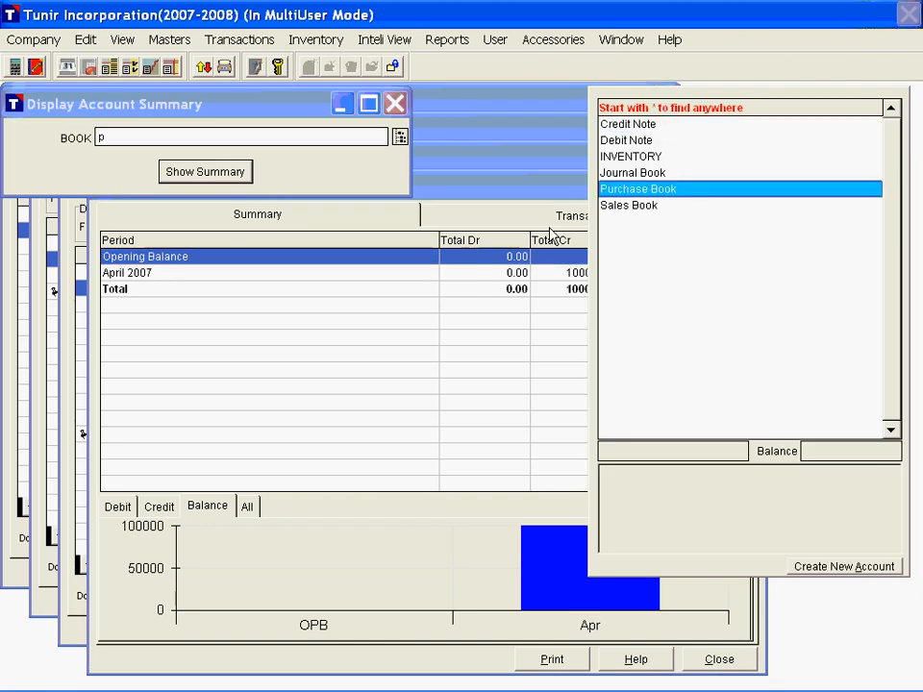
pyautogui.press('Return')
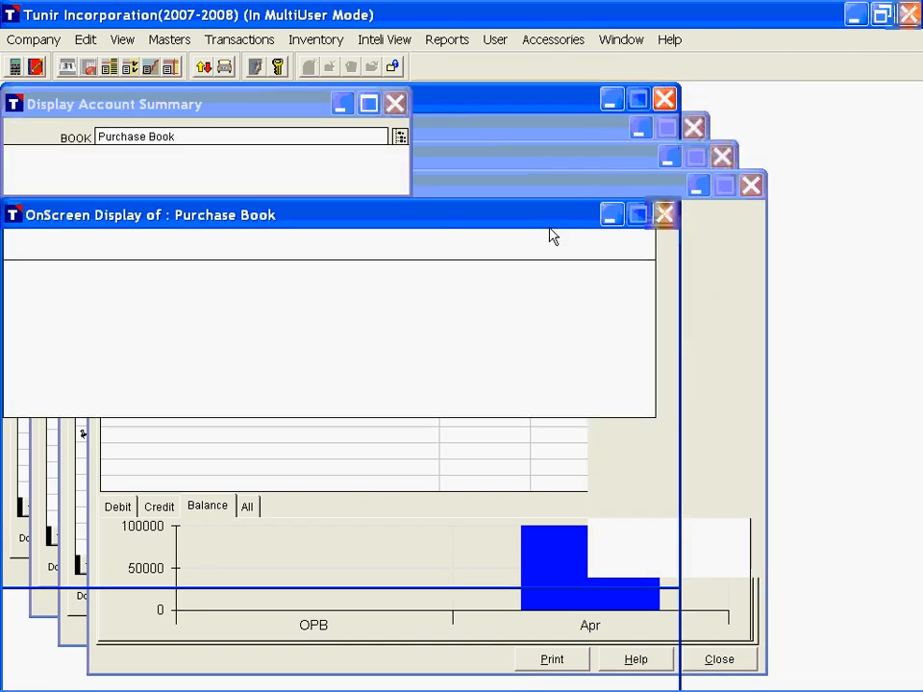
pyautogui.press('Escape')
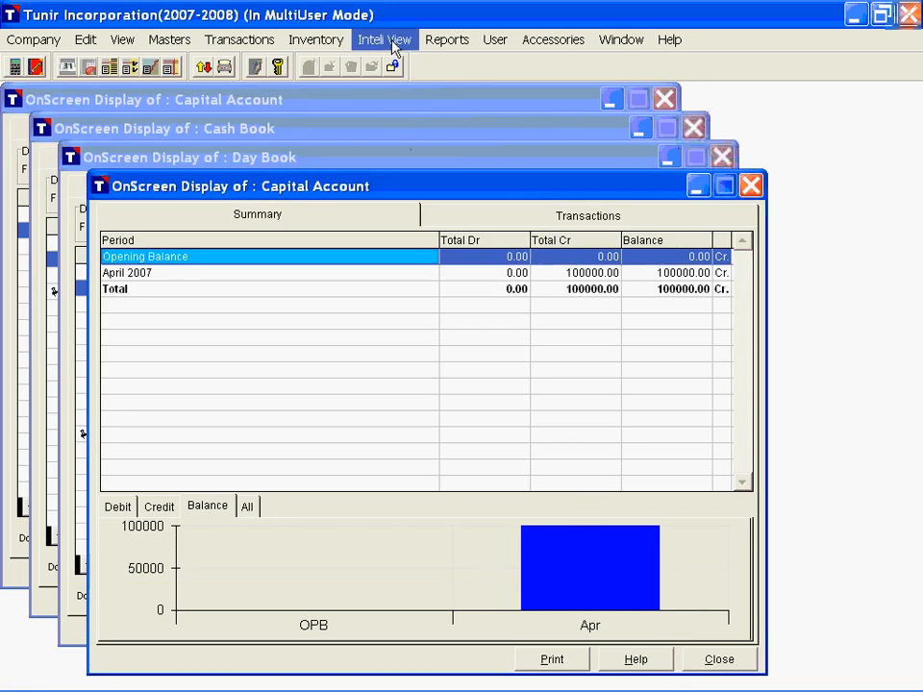
# Step: Display the transaction type wise monthly summary for Payment and list its April 2007 transactions
pyautogui.click(394, 41)
pyautogui.click(433, 133)
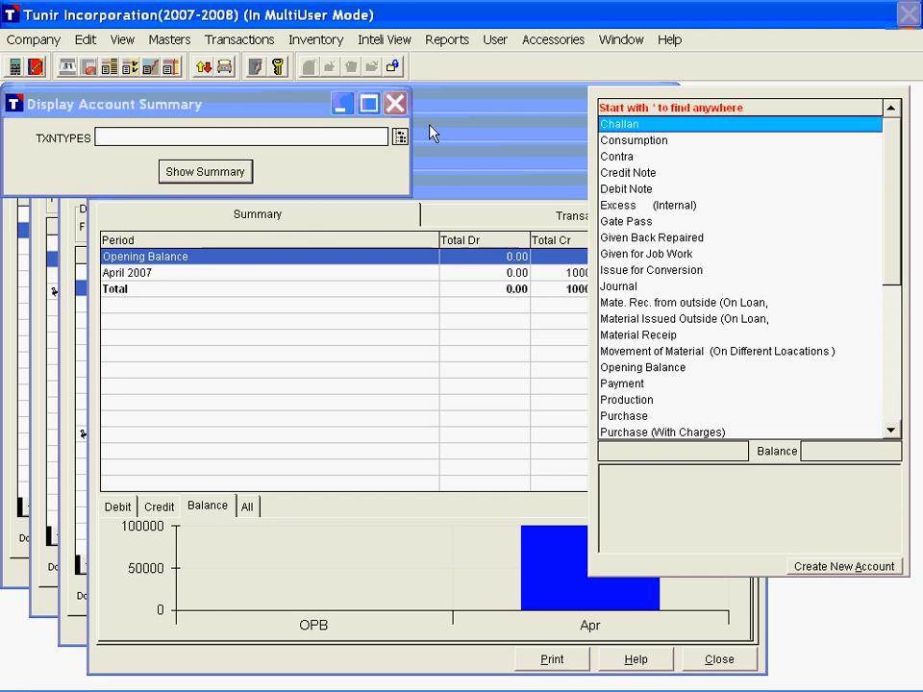
pyautogui.write('p')
pyautogui.press('Return')
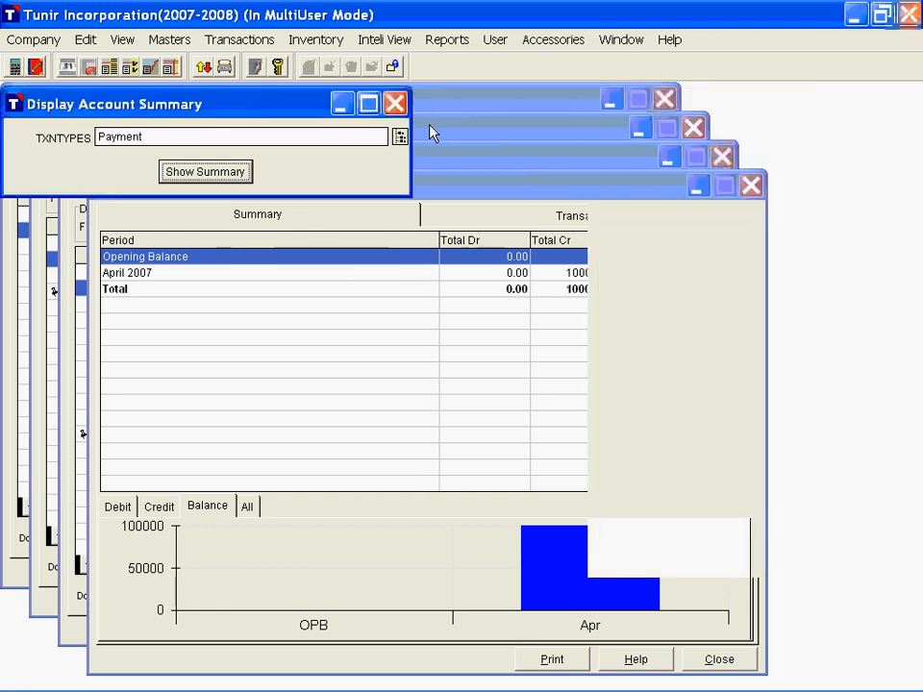
pyautogui.press('Return')
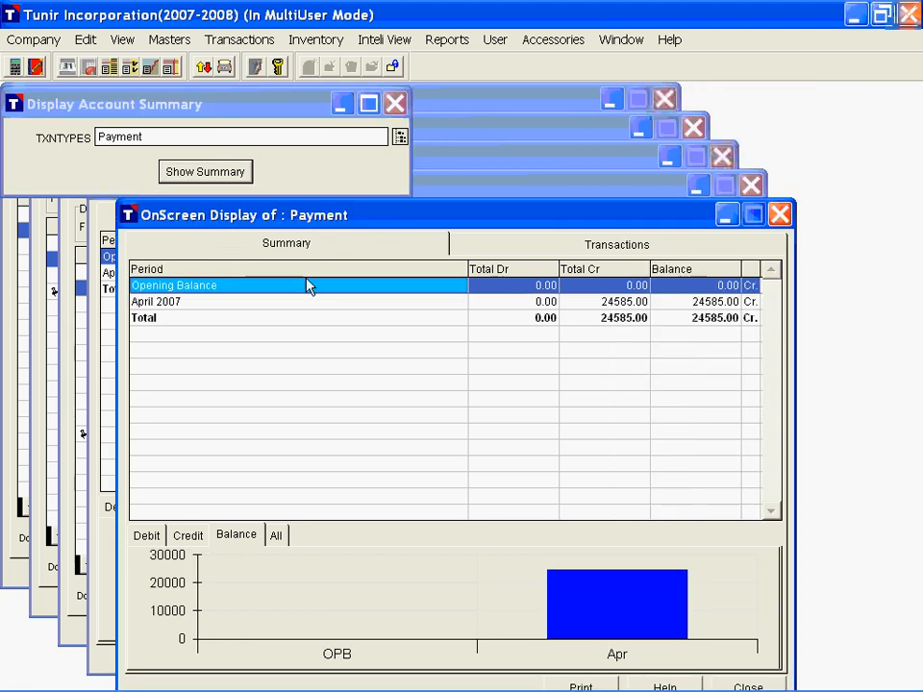
pyautogui.click(228, 305)
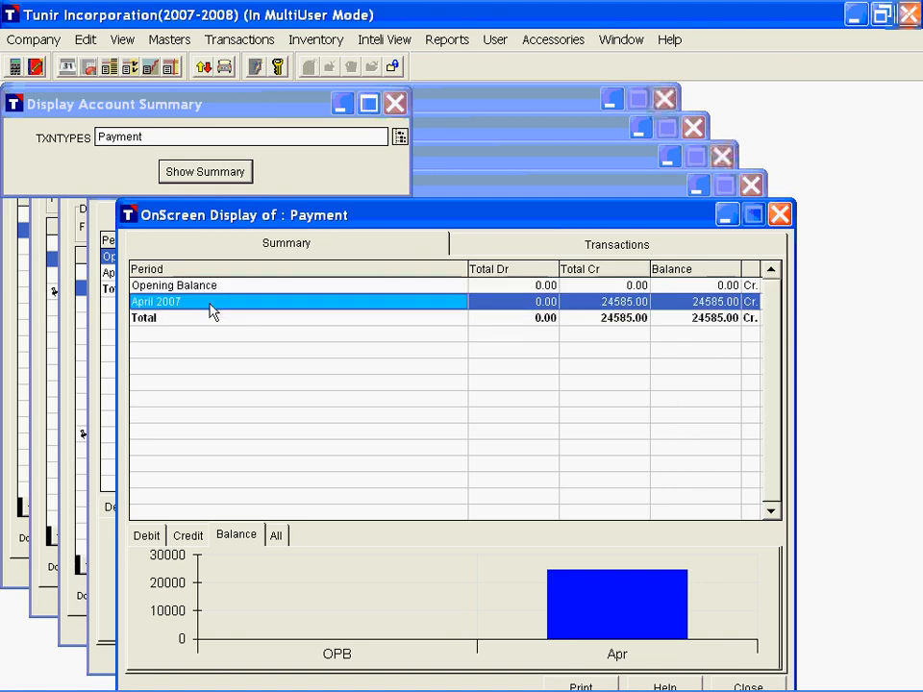
pyautogui.doubleClick(212, 306)
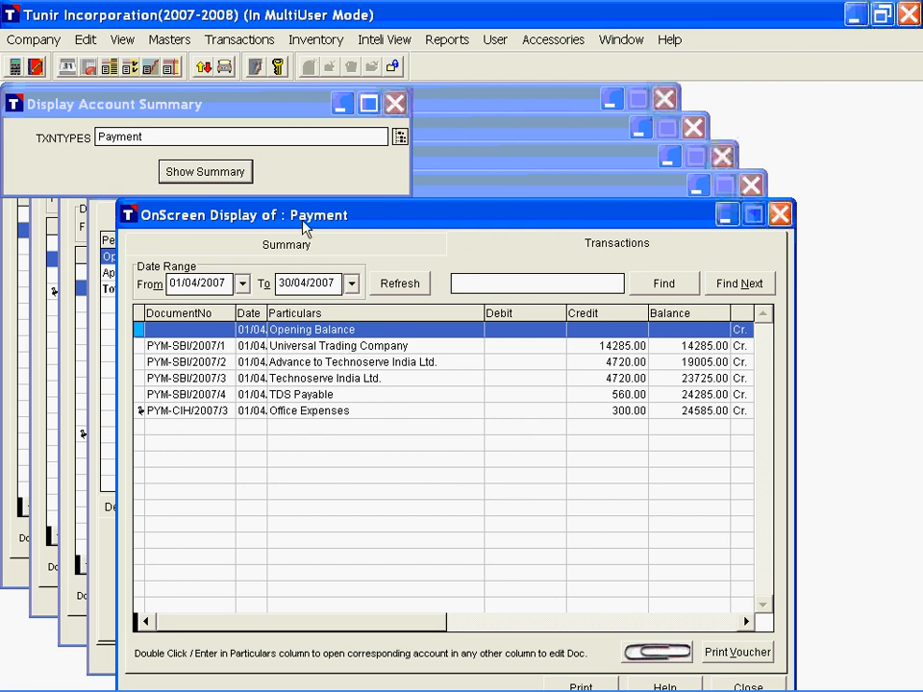
# Step: Return from Payment's April transactions, reopen the transaction type list for another choice, and close the Payment summary display
pyautogui.press('Escape')
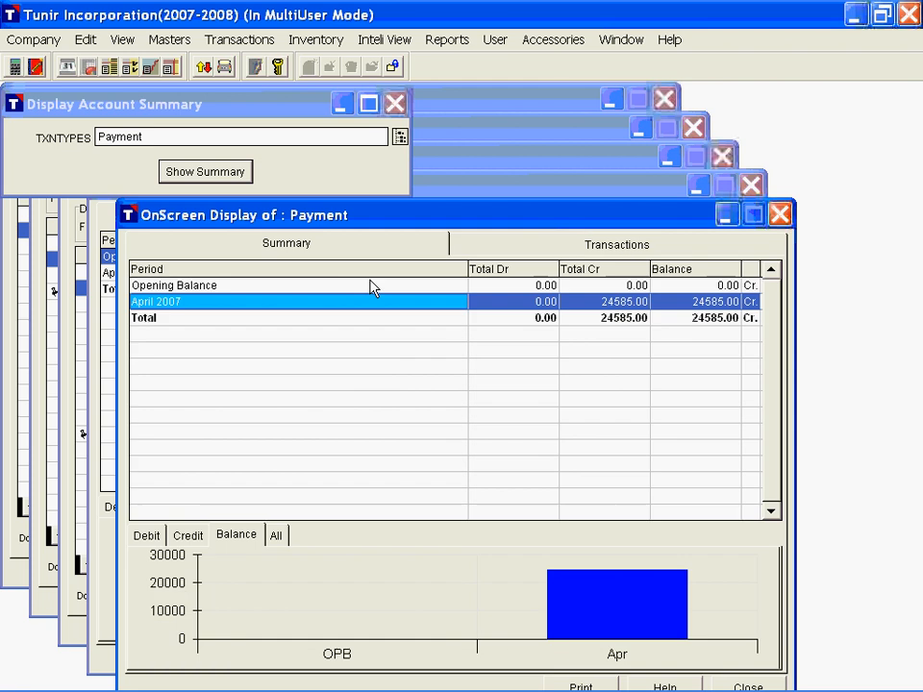
pyautogui.press('Escape')
pyautogui.click(176, 144)
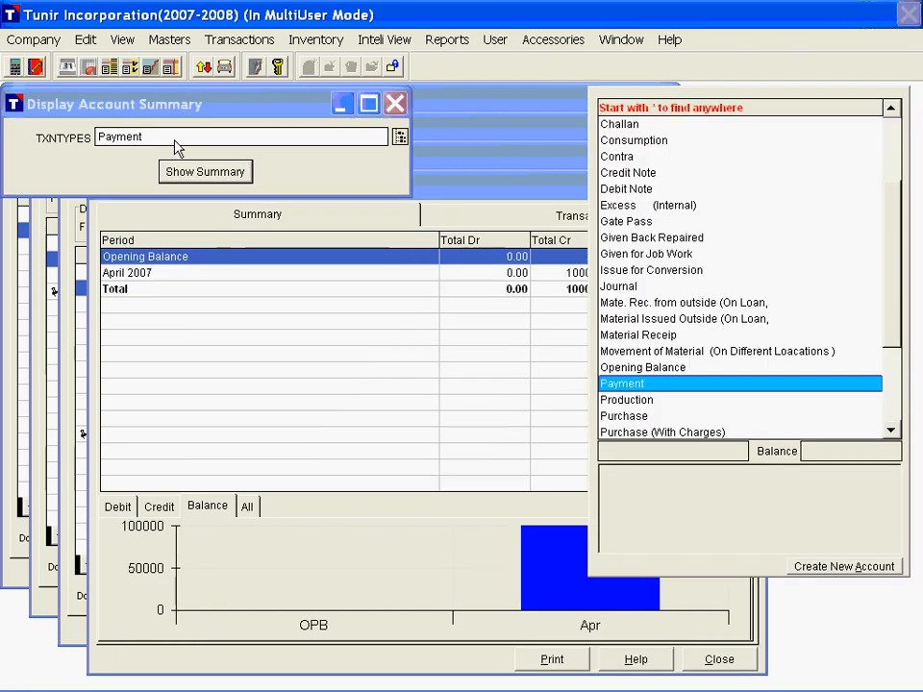
pyautogui.write('re')
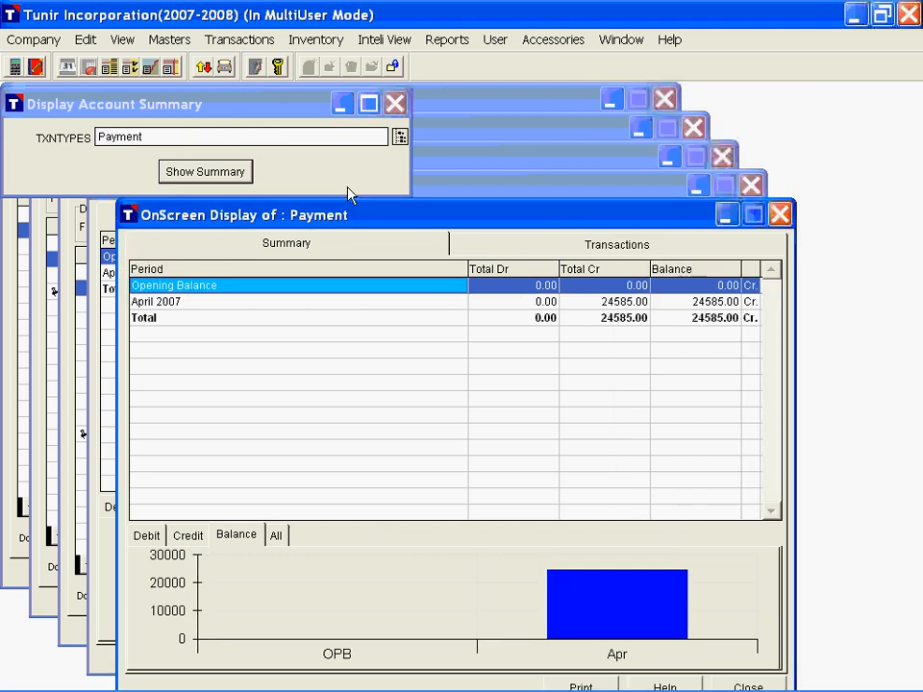
pyautogui.press('Escape')
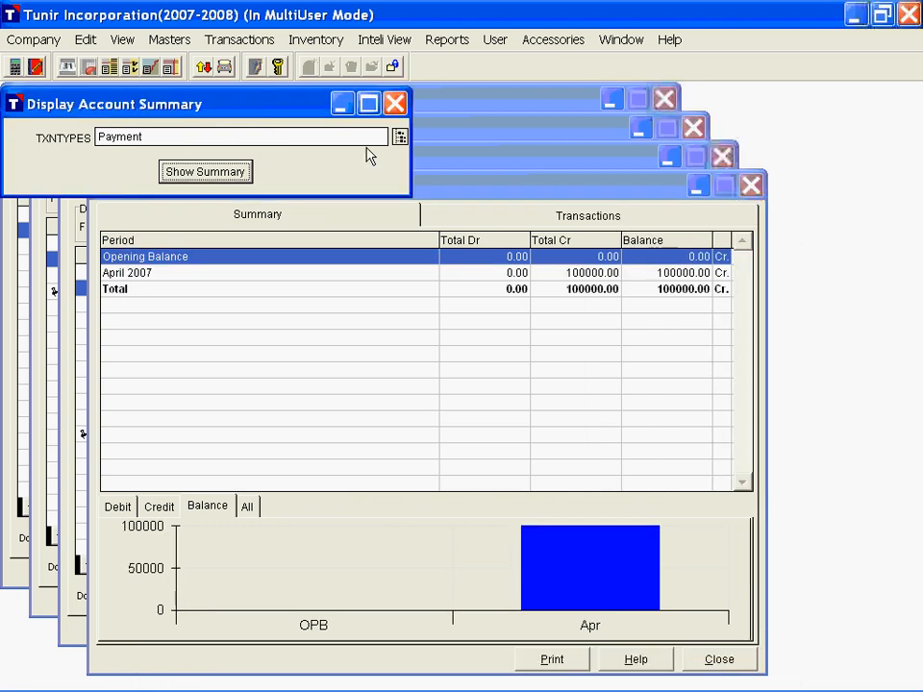
# Step: Close the transaction type summary selector and all remaining on-screen displays, including the Cash Book and Capital Account
pyautogui.click(385, 41)
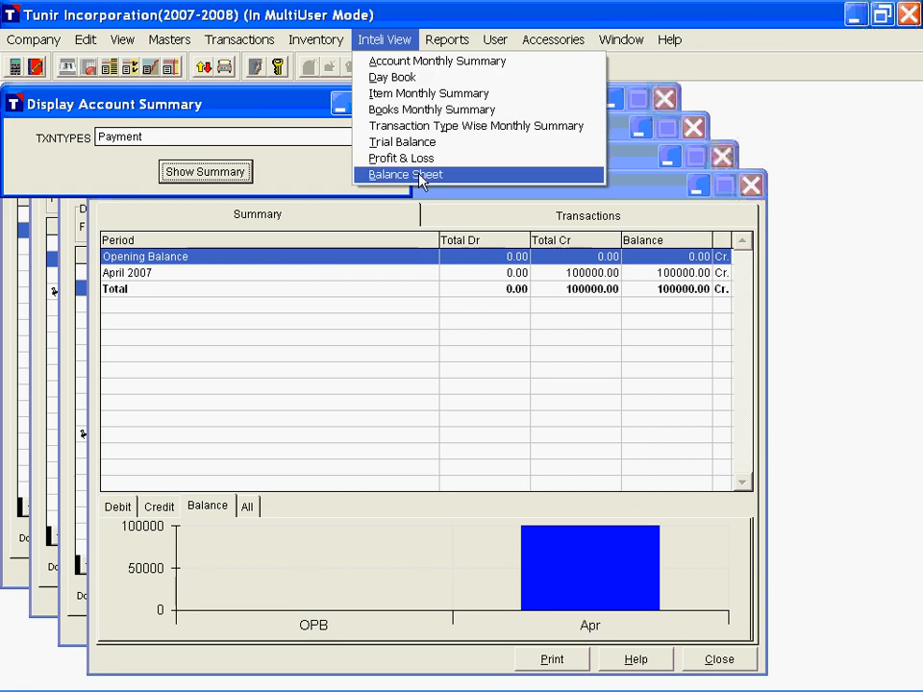
pyautogui.click(329, 148)
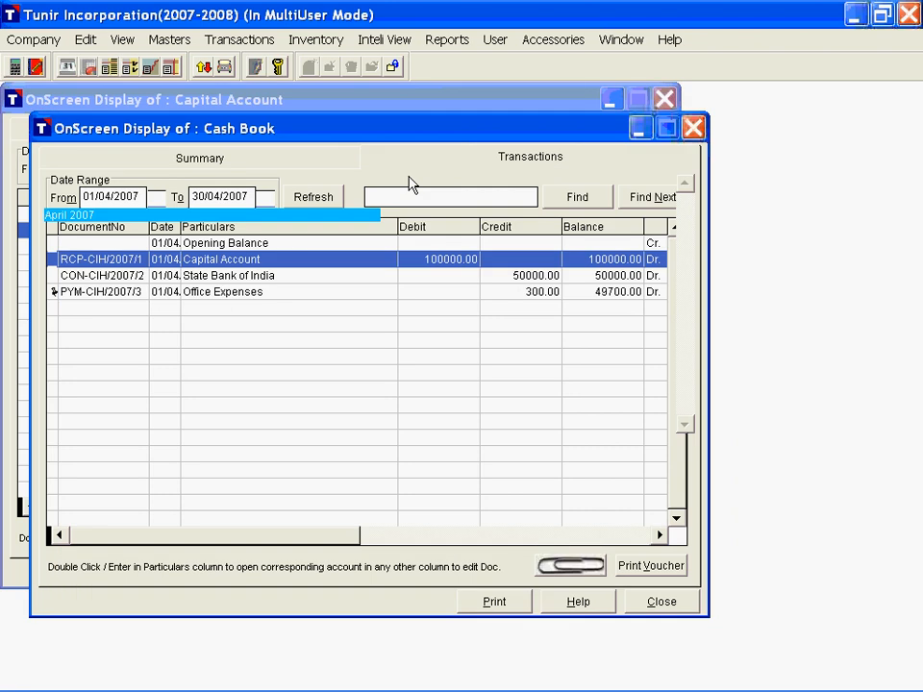
pyautogui.press('Escape')
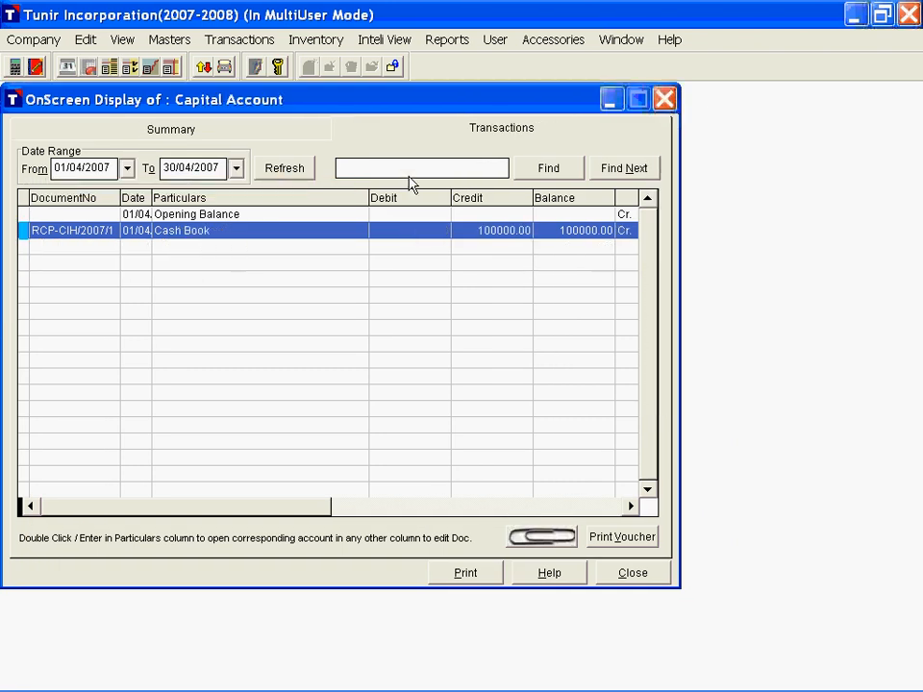
pyautogui.press('Escape')
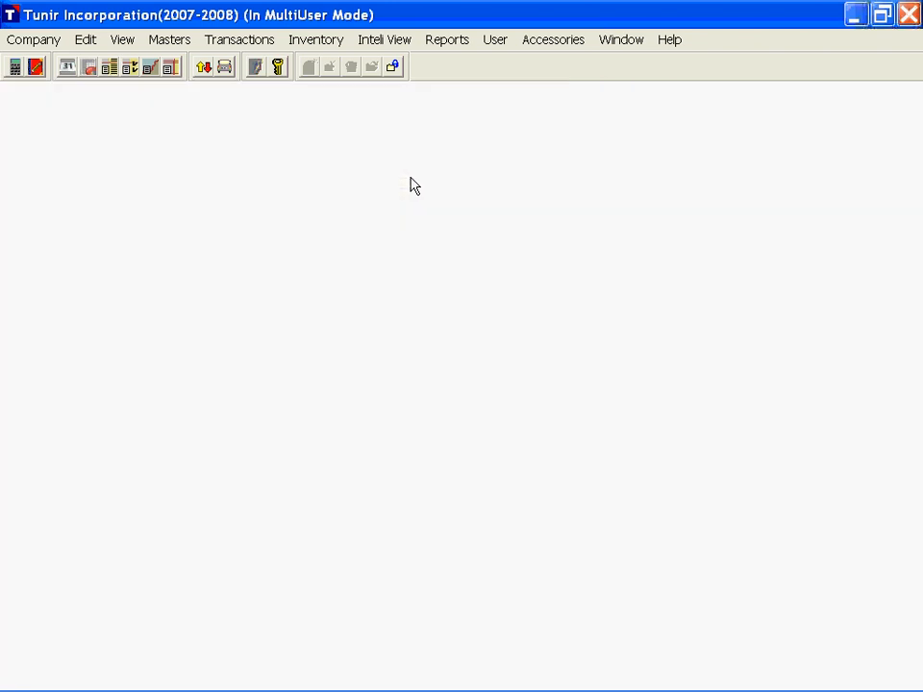
# Step: Display the Trial Balance and point out its From and To dates without changing them
pyautogui.press('alt')
pyautogui.click(379, 40)
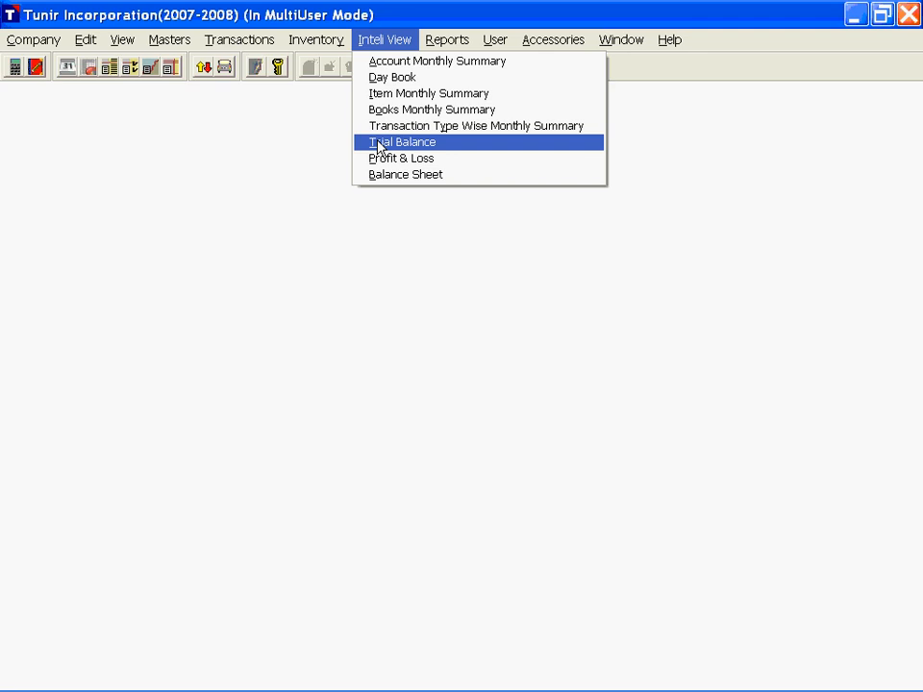
pyautogui.click(129, 68)
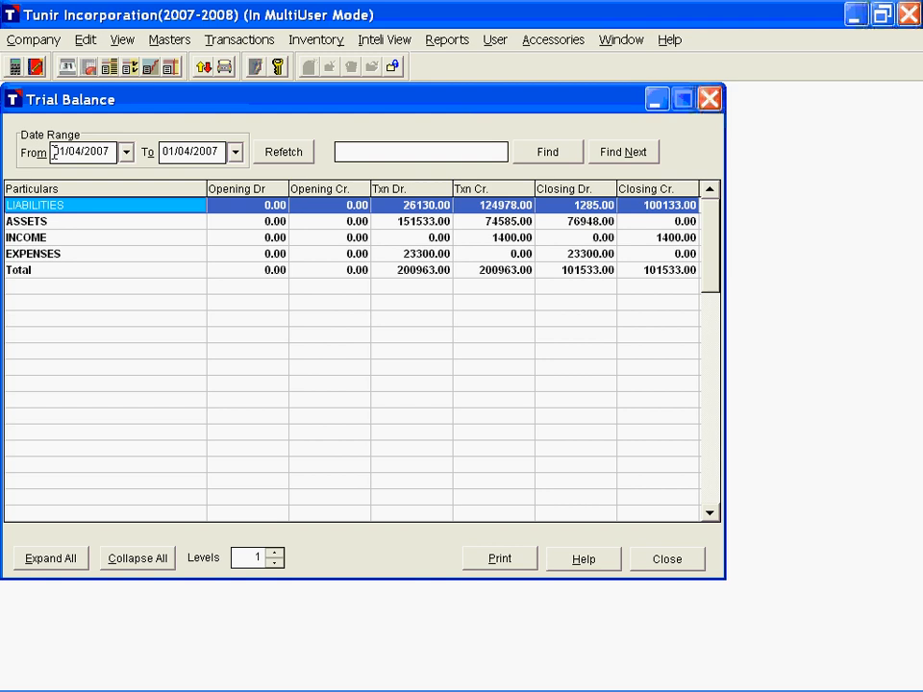
pyautogui.moveTo(54, 153); pyautogui.dragTo(107, 154)
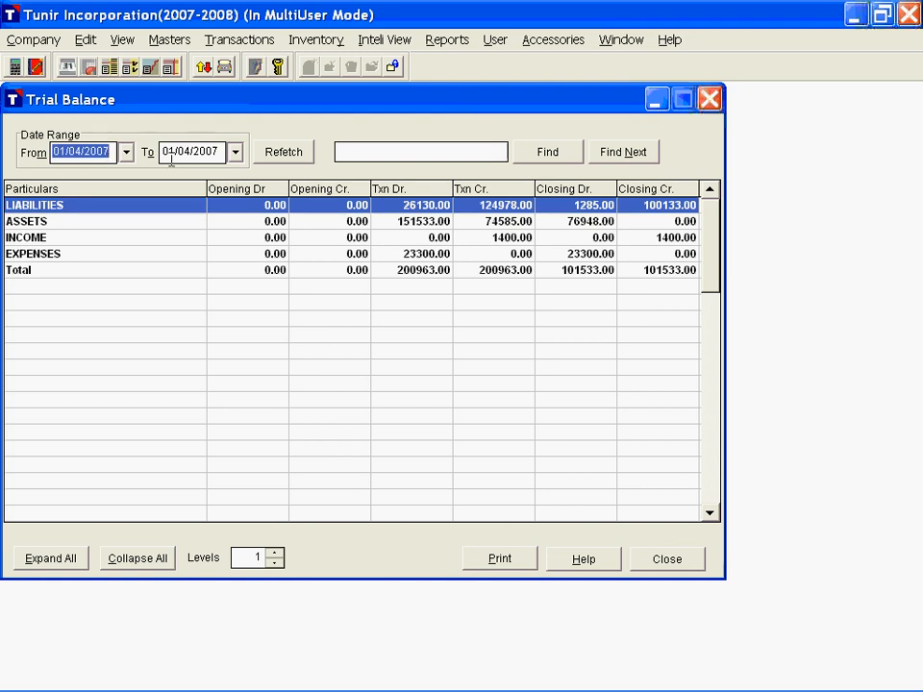
pyautogui.moveTo(163, 152); pyautogui.dragTo(219, 151)
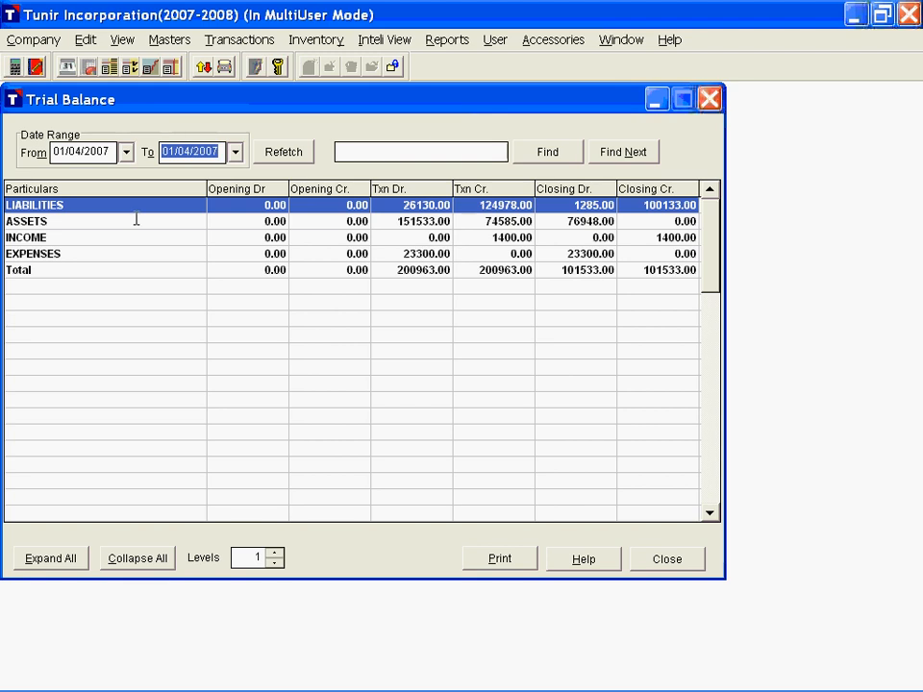
# Step: Examine the Trial Balance main groups and the opening and transaction columns of the LIABILITIES row
pyautogui.click(137, 220)
pyautogui.press('Down')
pyautogui.press('Down')
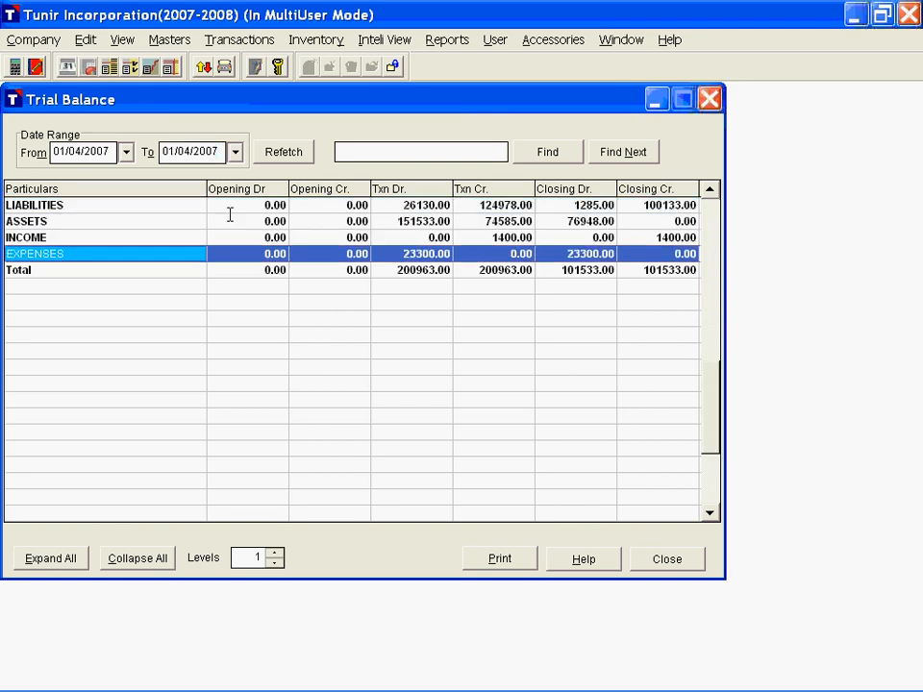
pyautogui.press('Up')
pyautogui.press('Up')
pyautogui.press('Up')
pyautogui.press('Right')
pyautogui.press('Right')
pyautogui.press('Right')
pyautogui.press('Right')
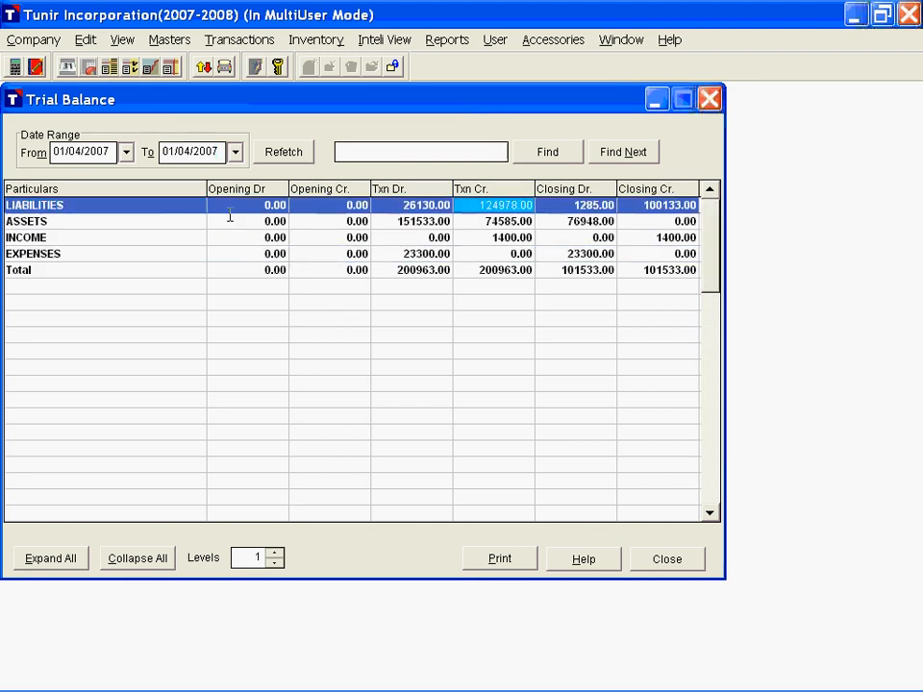
pyautogui.press('Home')
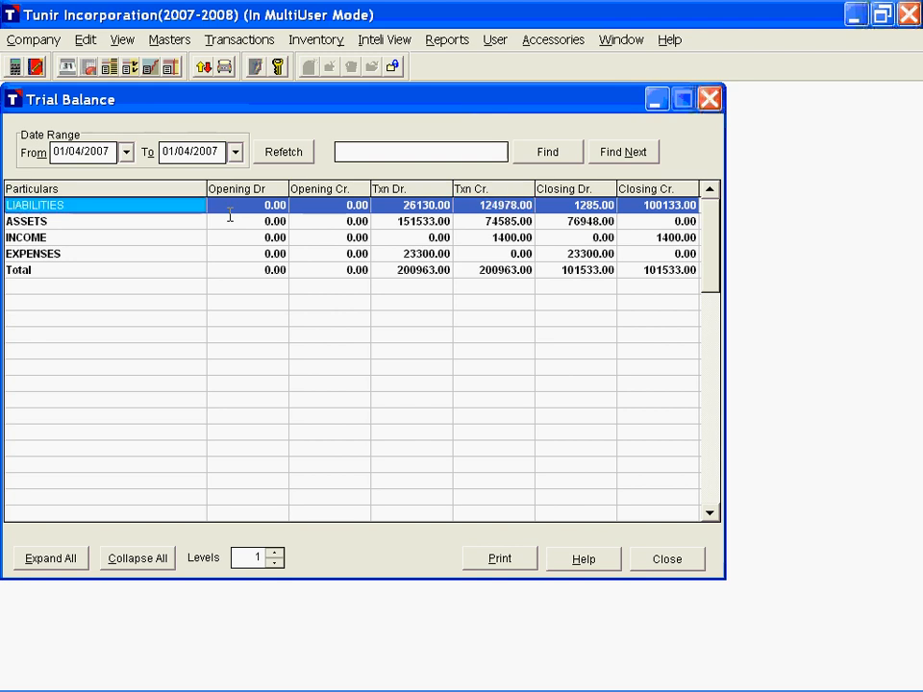
# Step: Expand LIABILITIES down through Share Capital, then open and close the monthly summary of the Capital Account
pyautogui.press('Return')
pyautogui.press('Down')
pyautogui.press('Return')
pyautogui.press('Down')
pyautogui.press('Return')
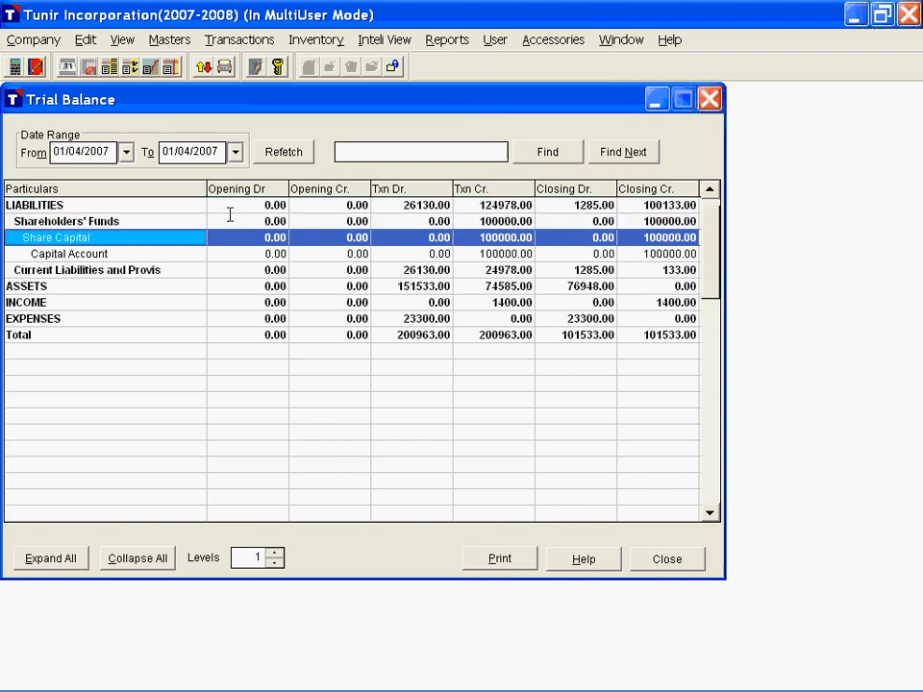
pyautogui.press('Down')
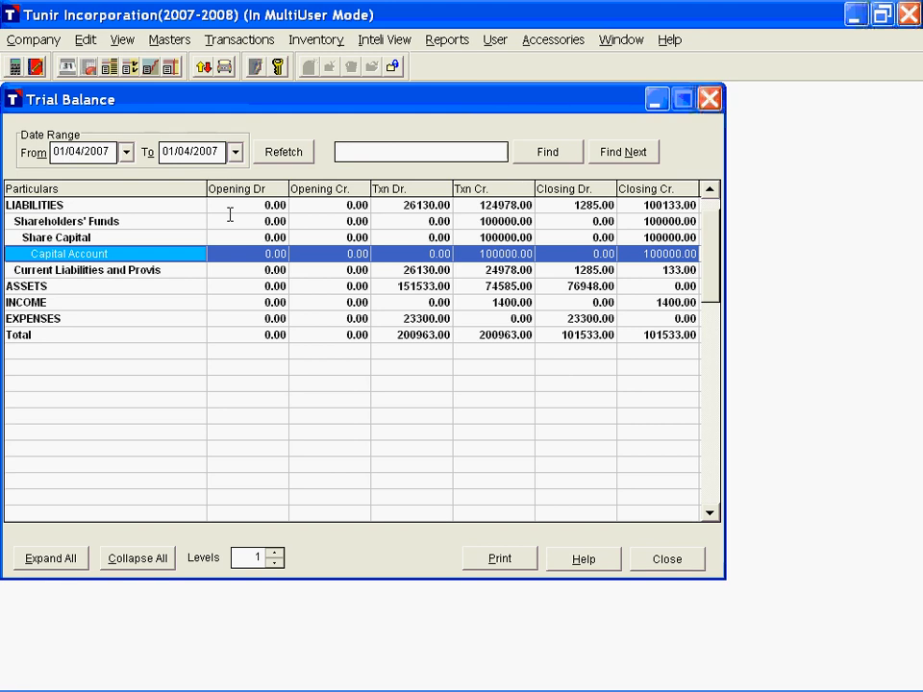
pyautogui.press('Return')
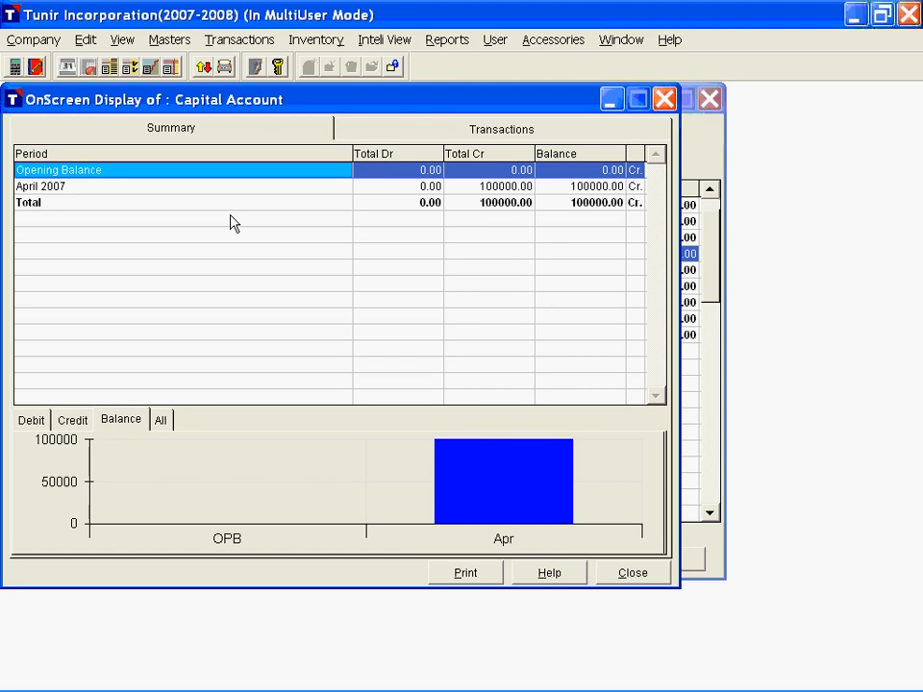
pyautogui.press('Escape')
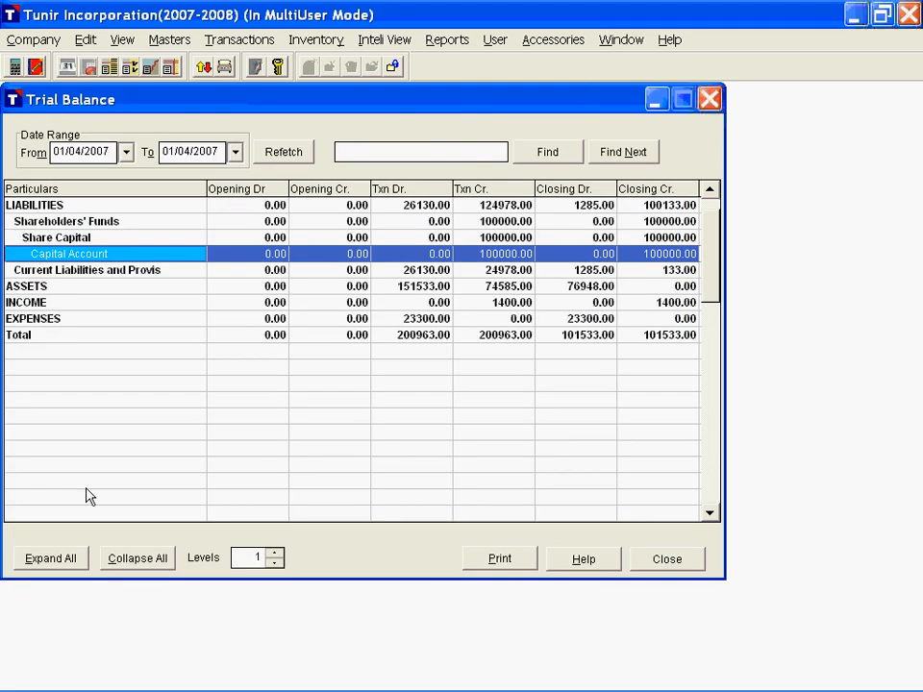
# Step: Expand all Trial Balance groups to review their accounts and collapse them all again
pyautogui.click(66, 558)
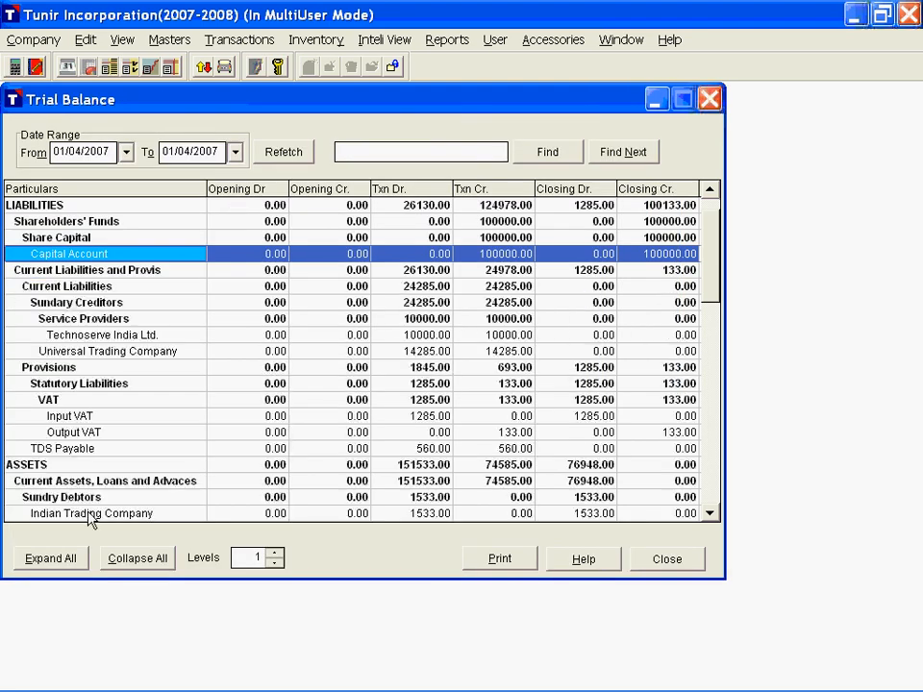
pyautogui.scroll(-5, 198, 335)
pyautogui.scroll(5, 144, 326)
pyautogui.click(138, 560)
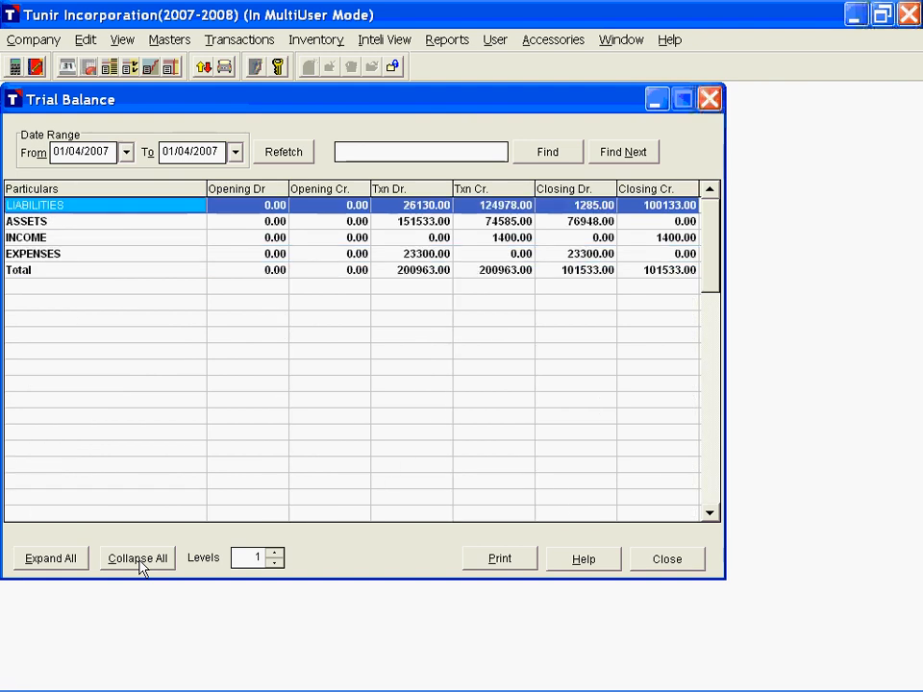
# Step: Raise the Trial Balance display level by level to 4 and lower it back to 1
pyautogui.click(276, 553)
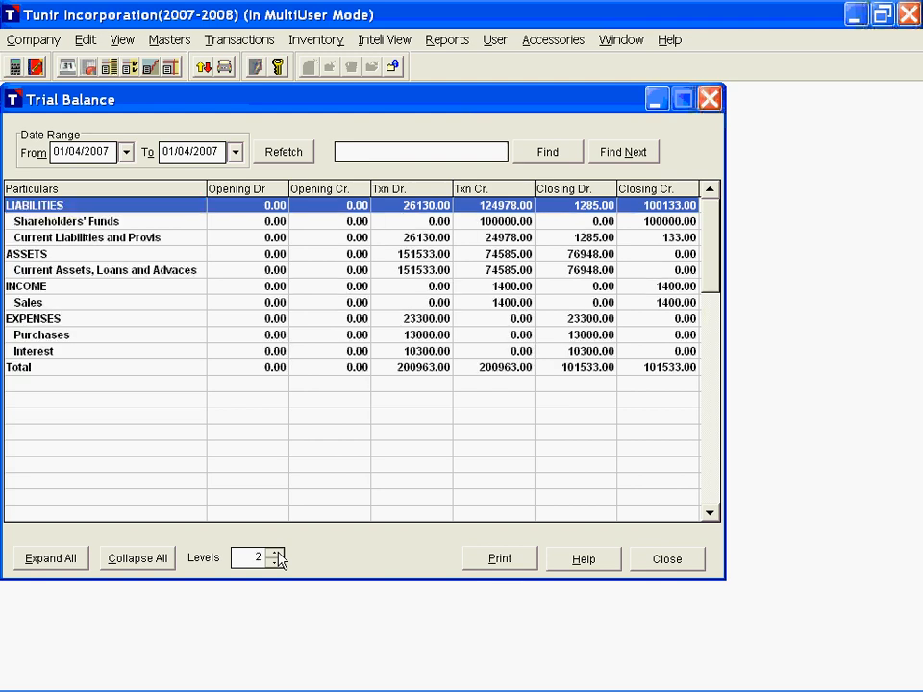
pyautogui.click(276, 554)
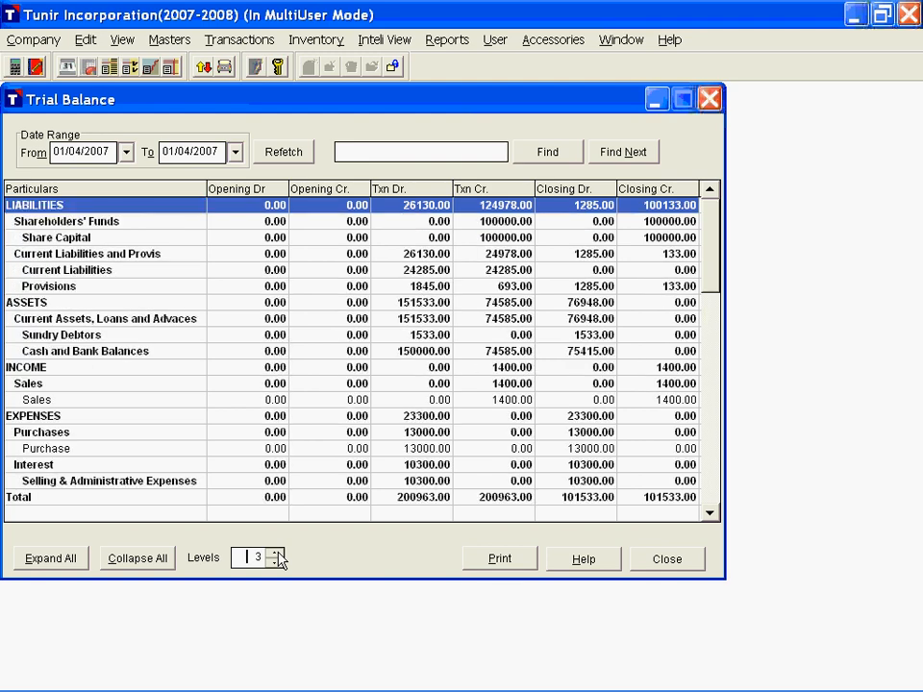
pyautogui.click(276, 554)
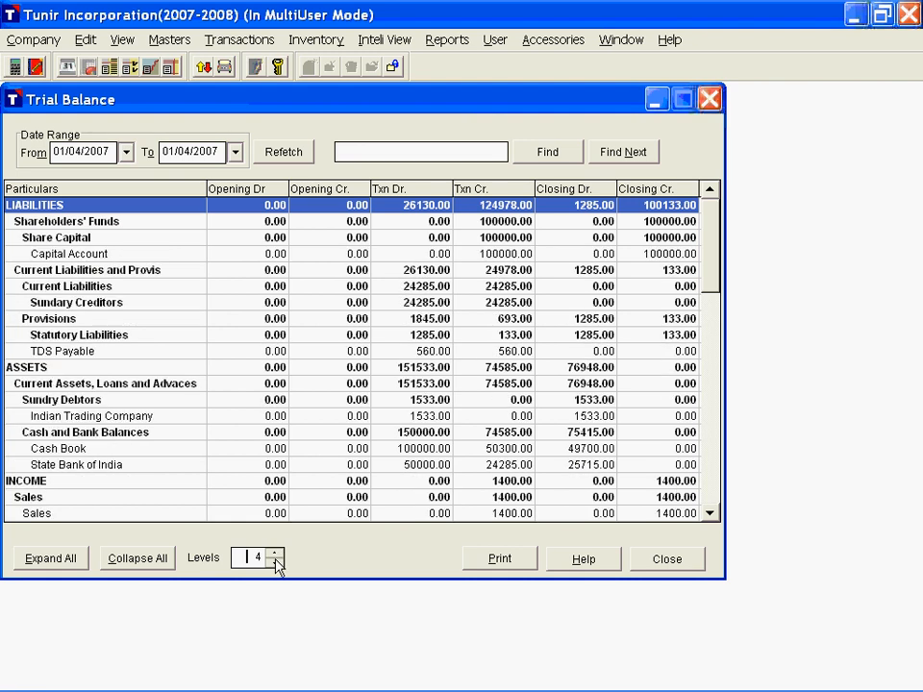
pyautogui.doubleClick(275, 564)
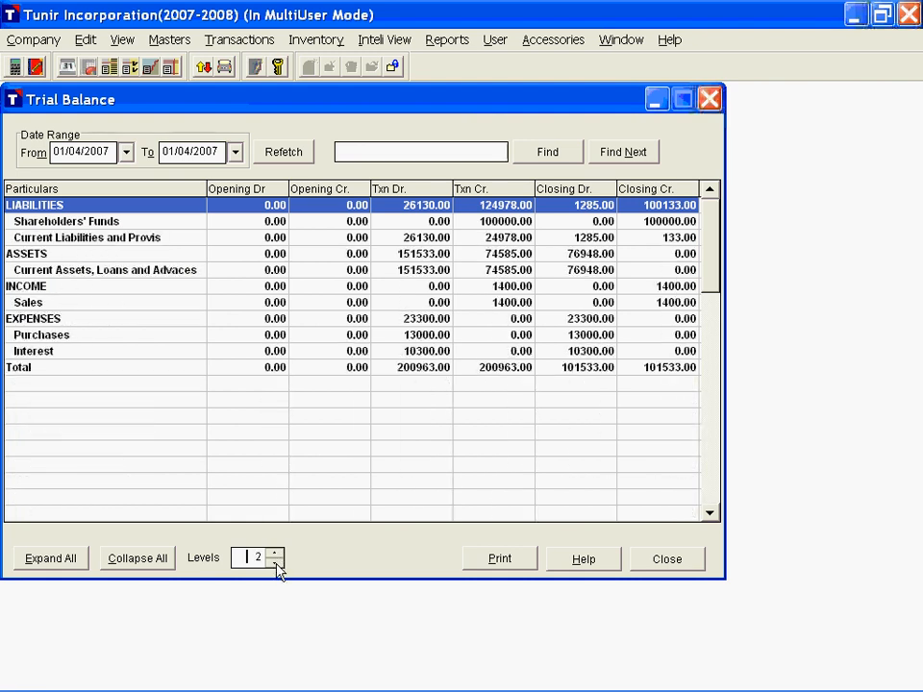
pyautogui.click(276, 565)
# Step: Check the transaction and closing debit and credit figures of the ASSETS row
pyautogui.click(440, 221)
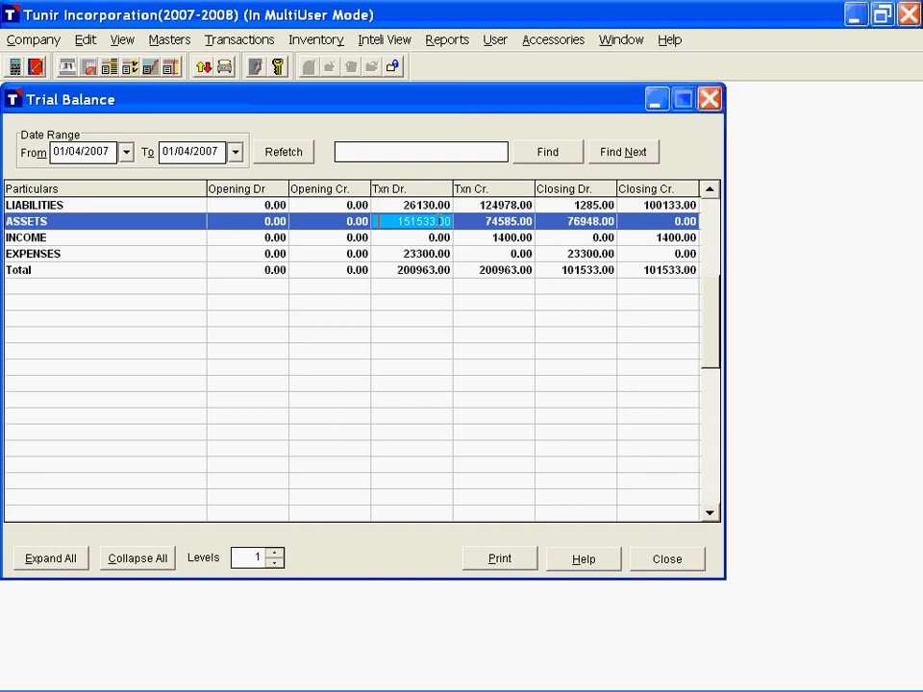
pyautogui.click(493, 221)
pyautogui.click(567, 223)
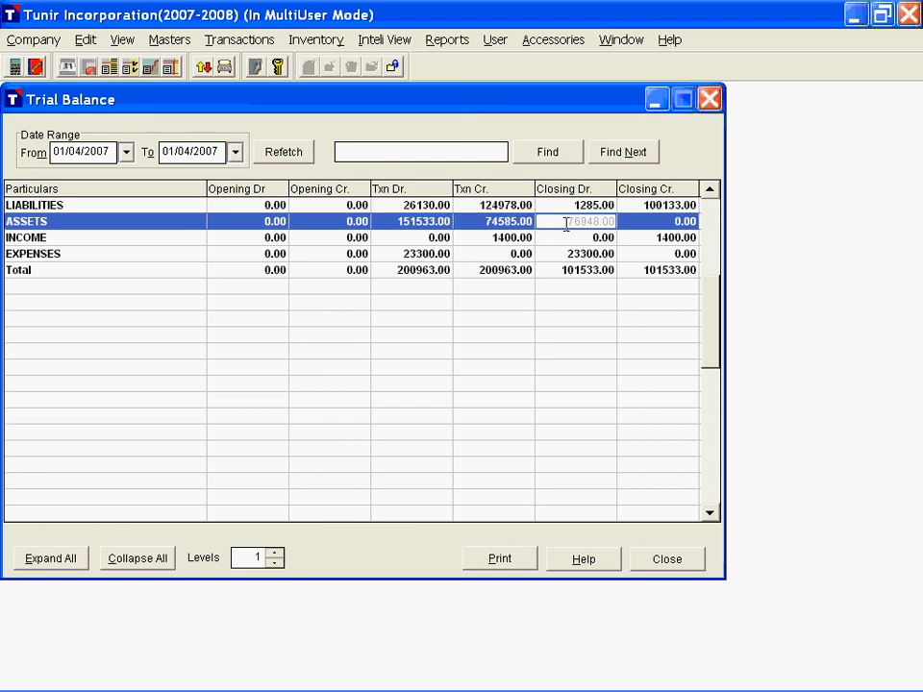
pyautogui.click(643, 222)
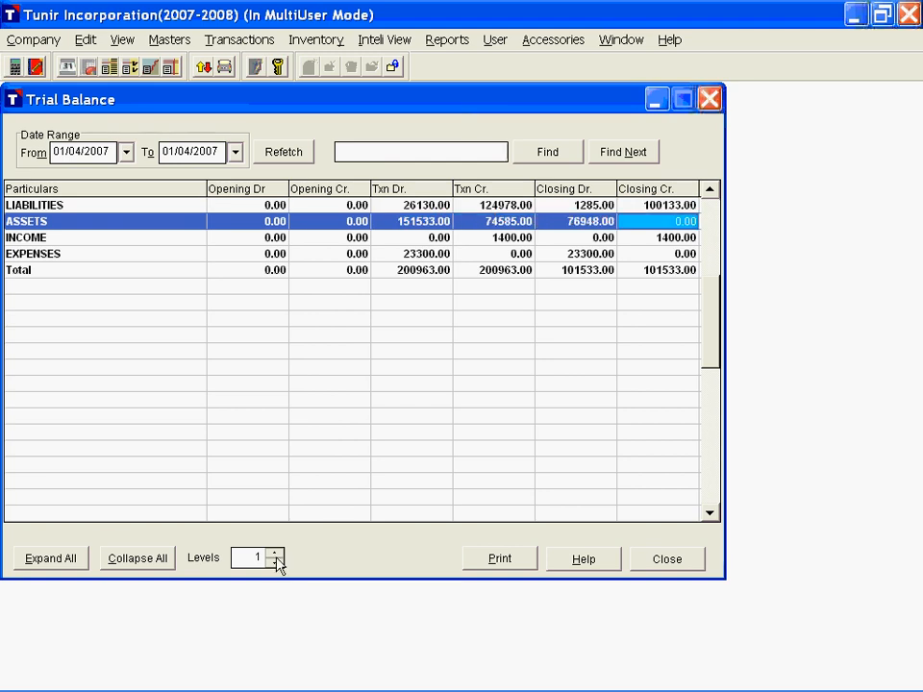
# Step: Set the Trial Balance to 2 levels with the Purchases group expanded, and preview its printout, including the whole page
pyautogui.click(276, 556)
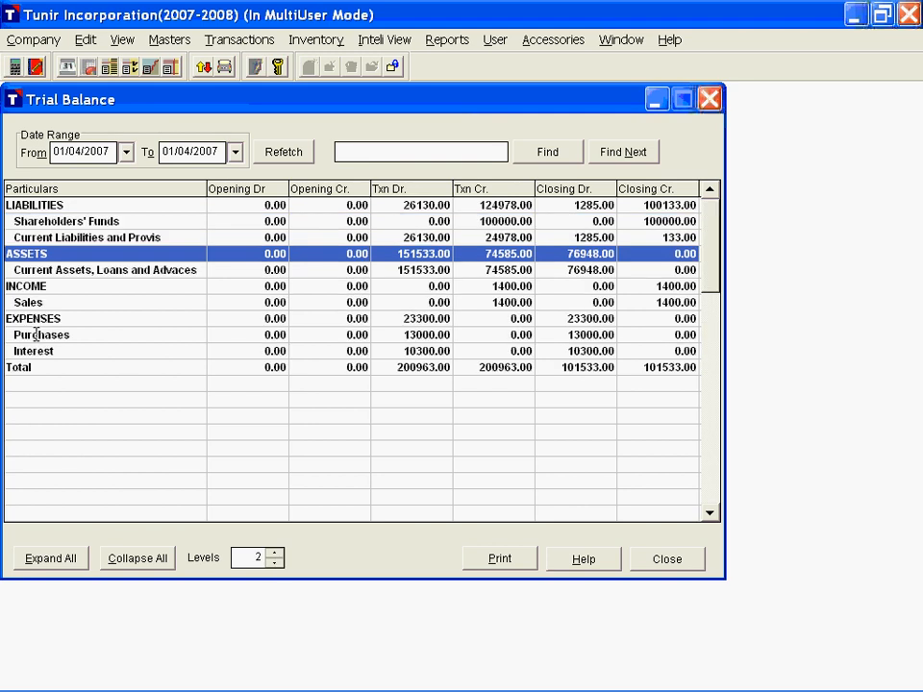
pyautogui.doubleClick(73, 338)
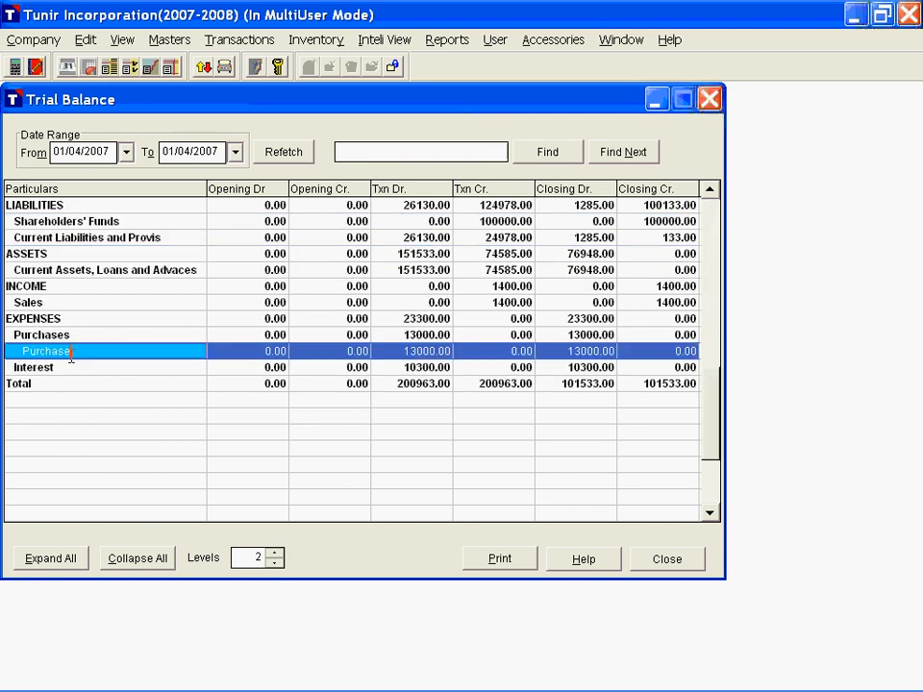
pyautogui.click(498, 560)
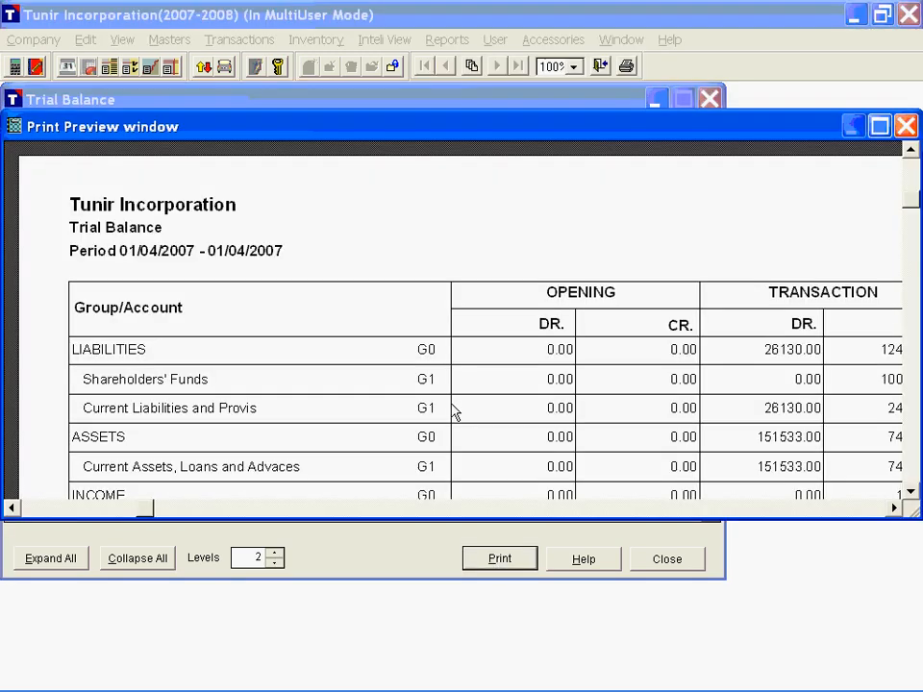
pyautogui.scroll(-5, 454, 412)
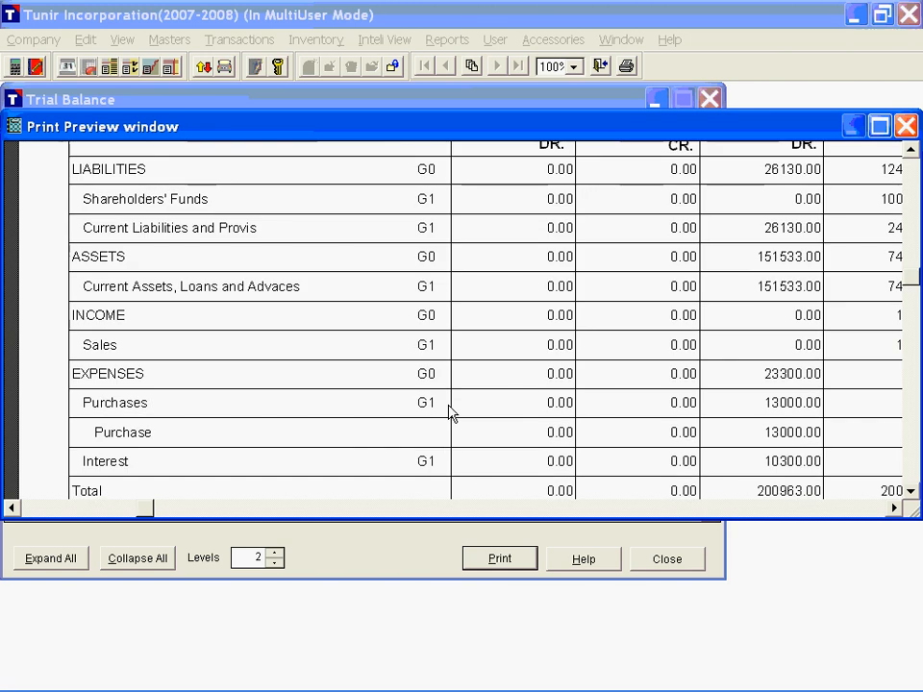
pyautogui.scroll(2, 450, 411)
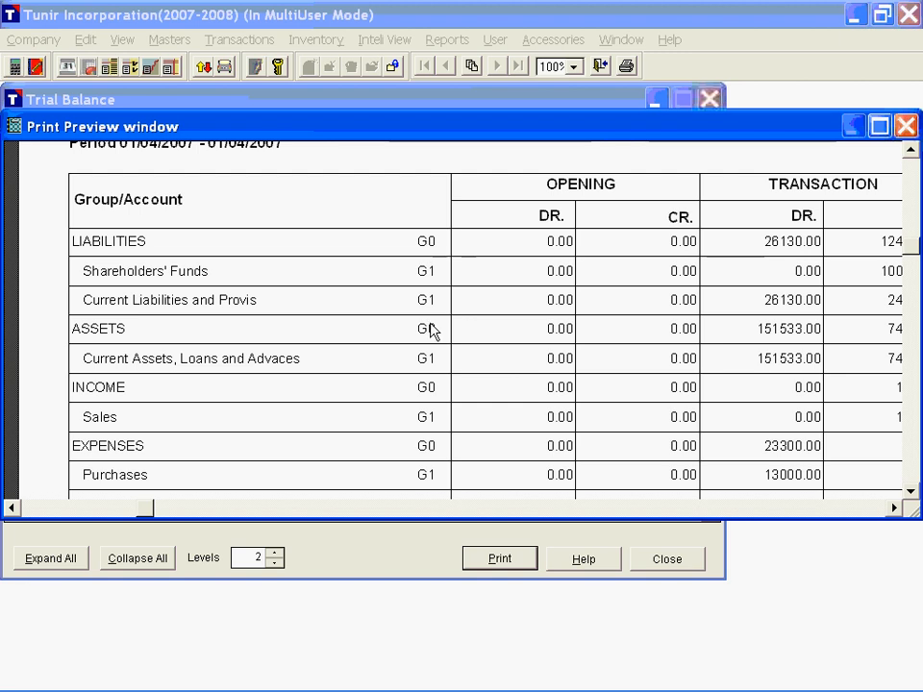
pyautogui.scroll(-2, 431, 330)
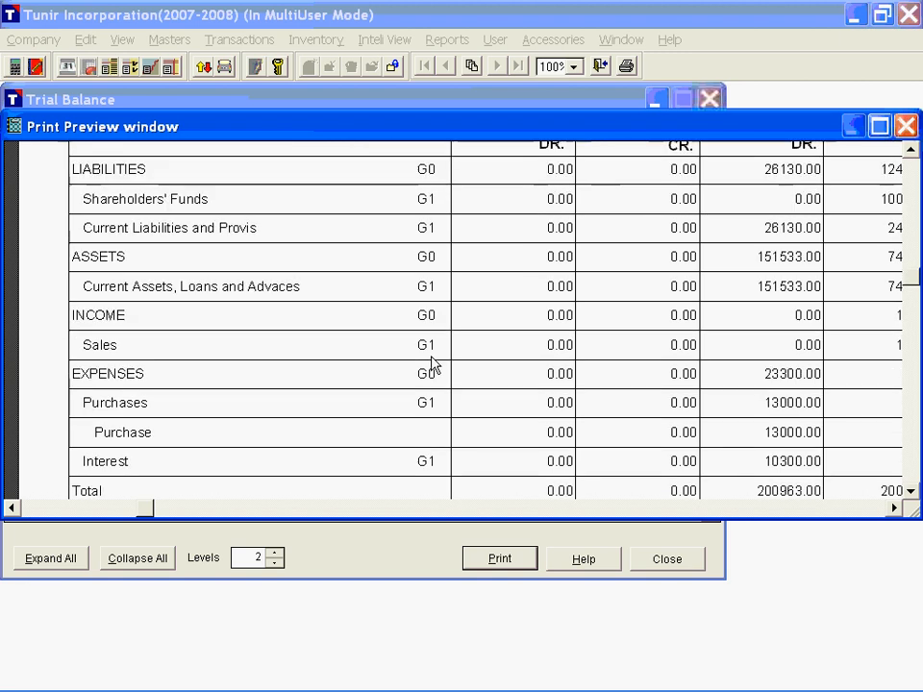
pyautogui.scroll(-2, 82, 269)
pyautogui.click(369, 364)
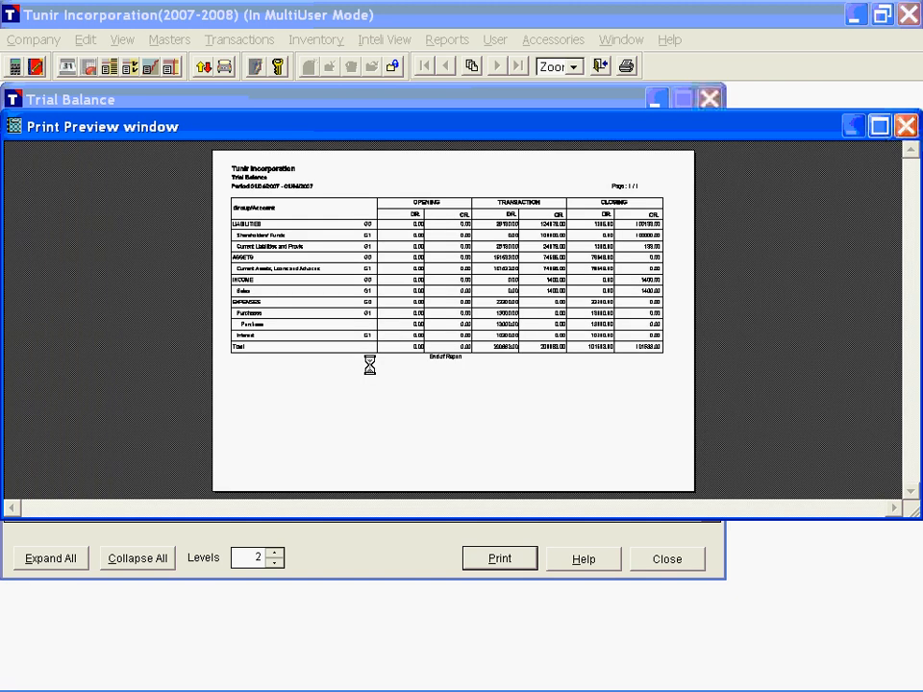
# Step: Leave the Trial Balance print preview, cancel printing, and check the Purchase account's transaction debit
pyautogui.press('Escape')
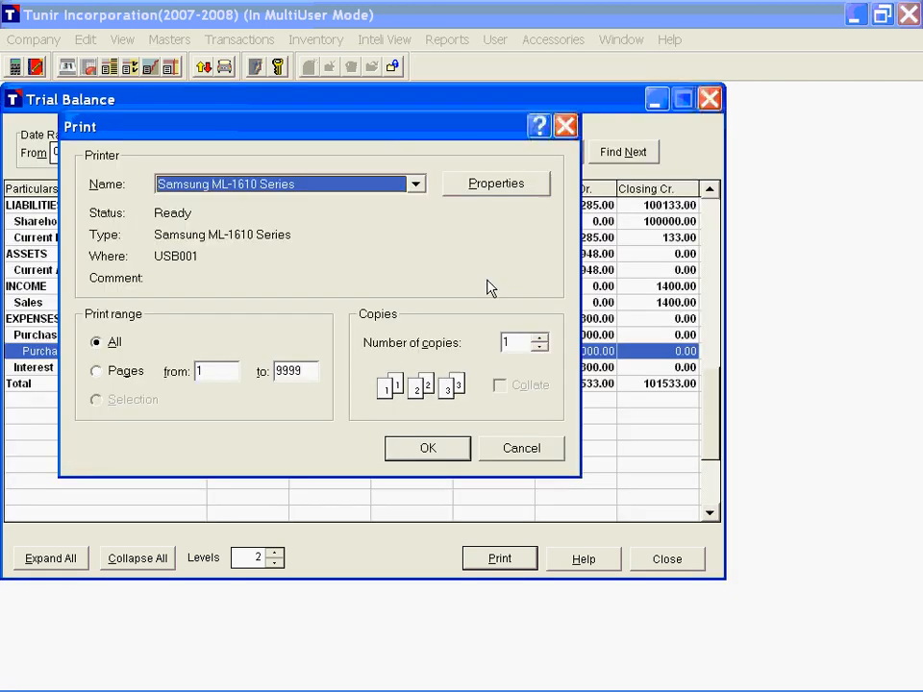
pyautogui.press('Escape')
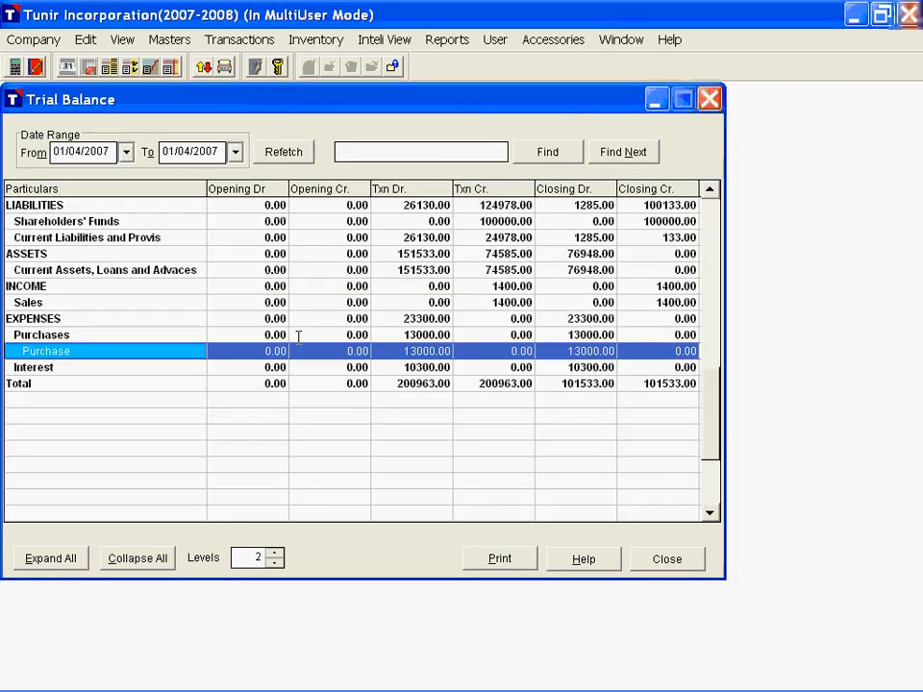
pyautogui.click(415, 356)
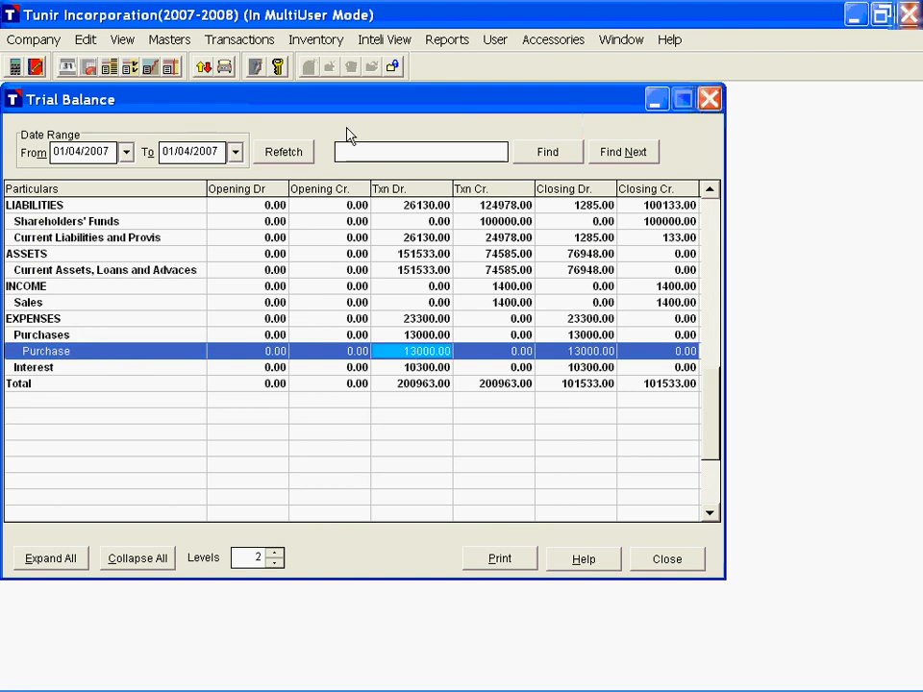
# Step: Start a new purchase voucher for supplier Universal Trading Company with the narration "Purchase of Soya DOC"
pyautogui.click(240, 48)
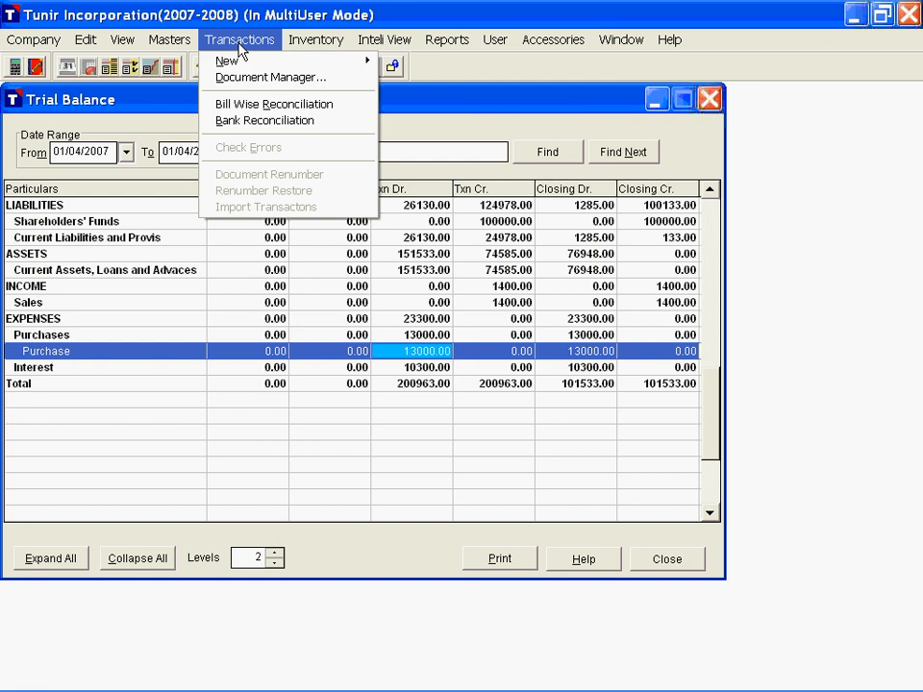
pyautogui.moveTo(316, 62)
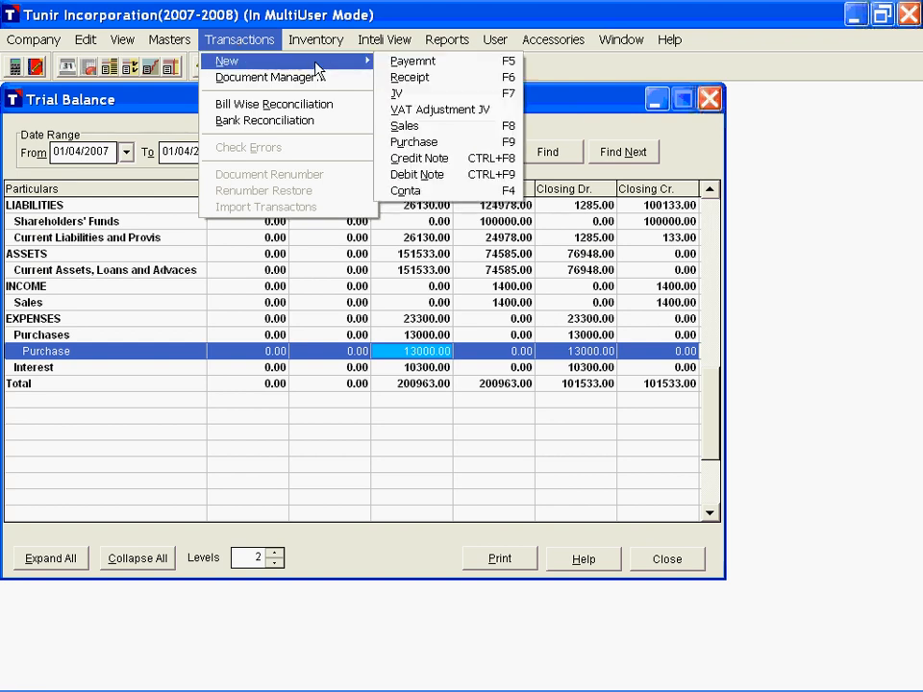
pyautogui.click(438, 144)
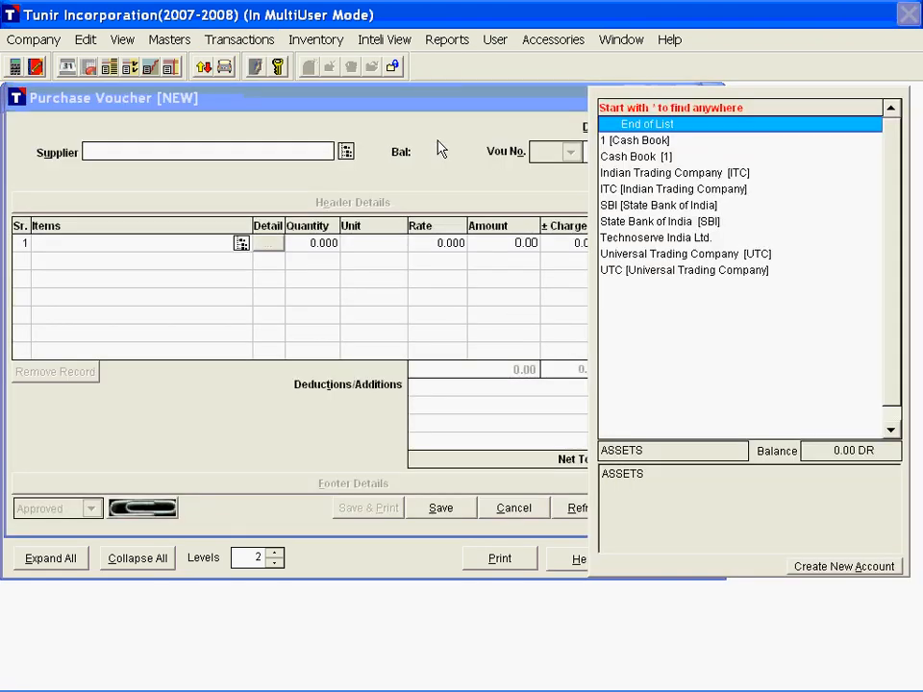
pyautogui.write('u')
pyautogui.press('Return')
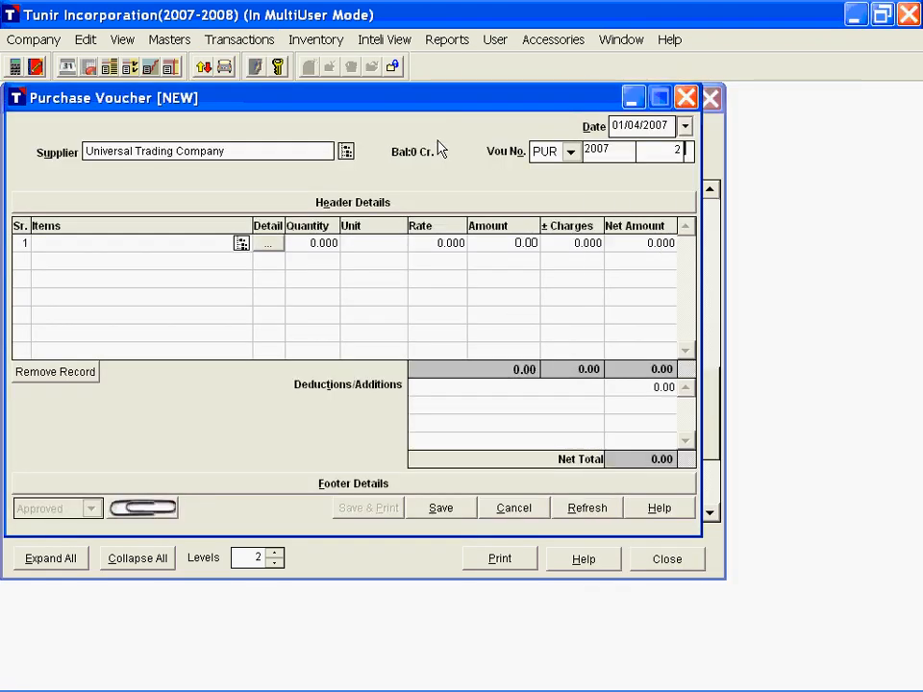
pyautogui.press('Return')
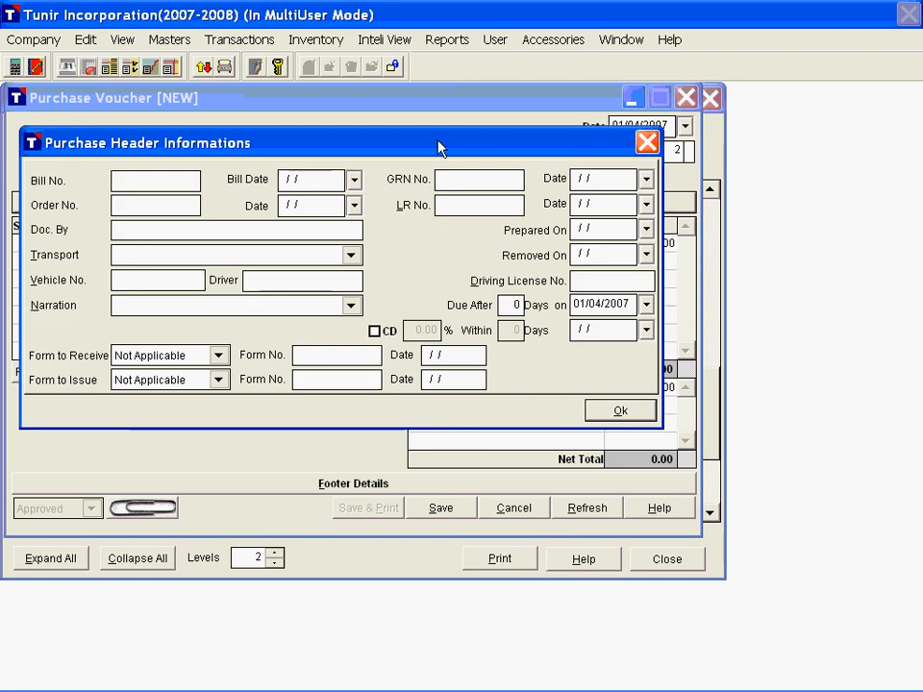
pyautogui.write('Purchase of Soya D')
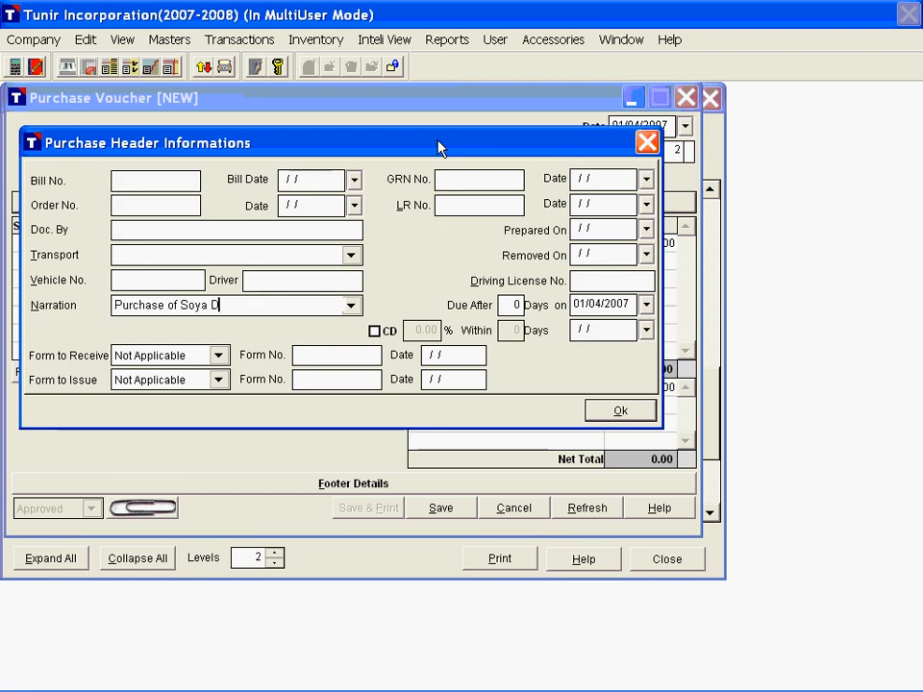
pyautogui.write('OC')
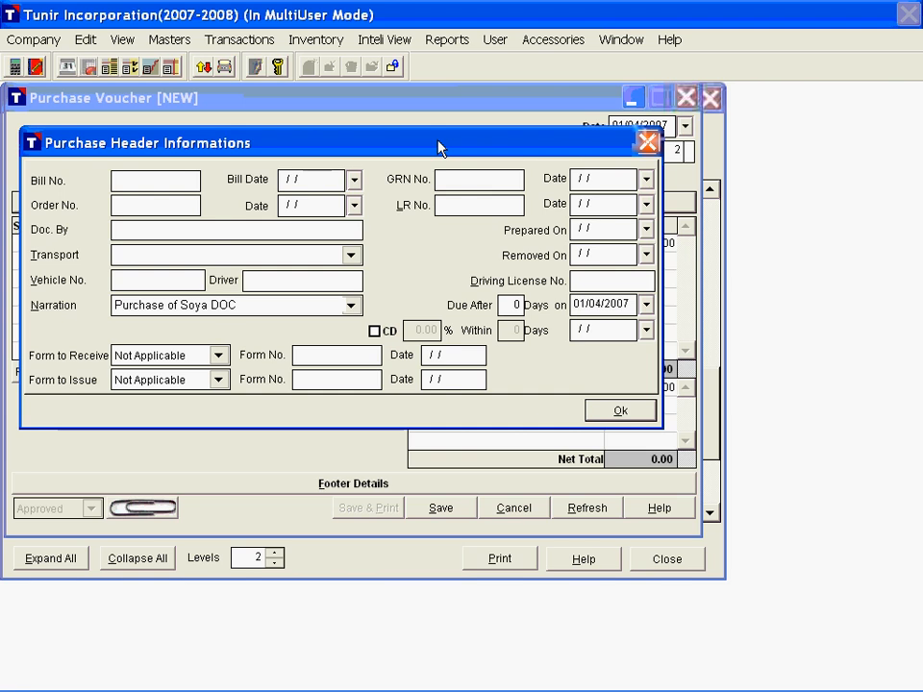
pyautogui.press('Return')
# Step: Add the item Soya DOC to the purchase voucher with a quantity of 10 TON at Rs. 10 per KG
pyautogui.press('Return')
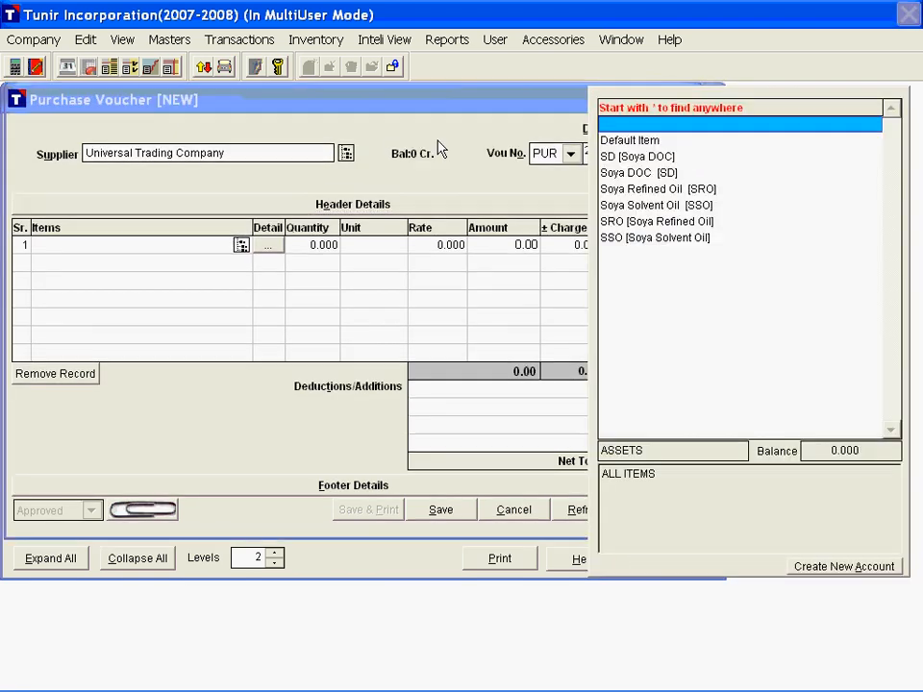
pyautogui.write('s')
pyautogui.press('Return')
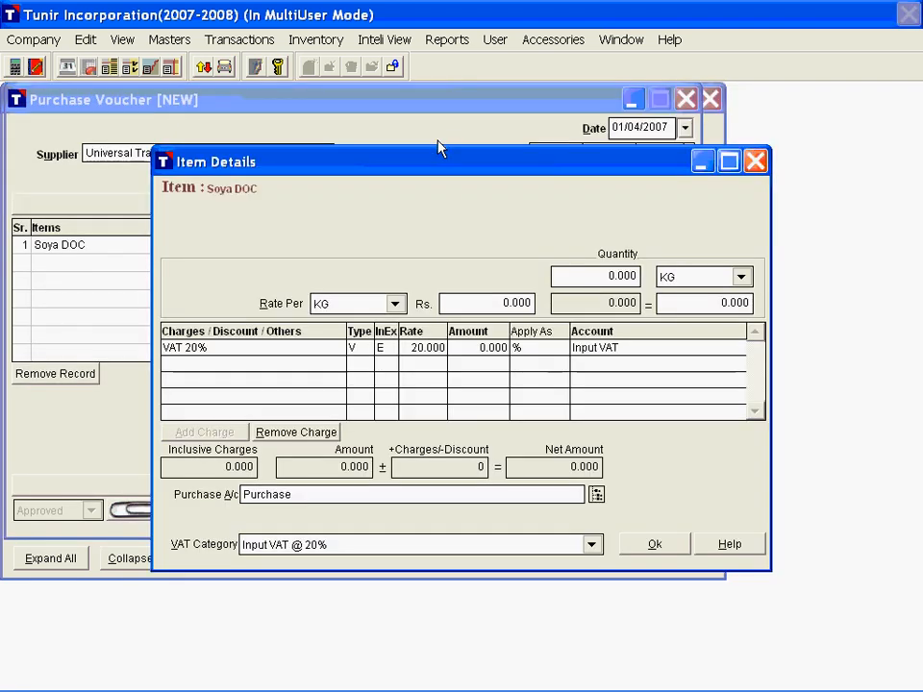
pyautogui.write('10')
pyautogui.press('Return')
pyautogui.click(704, 276)
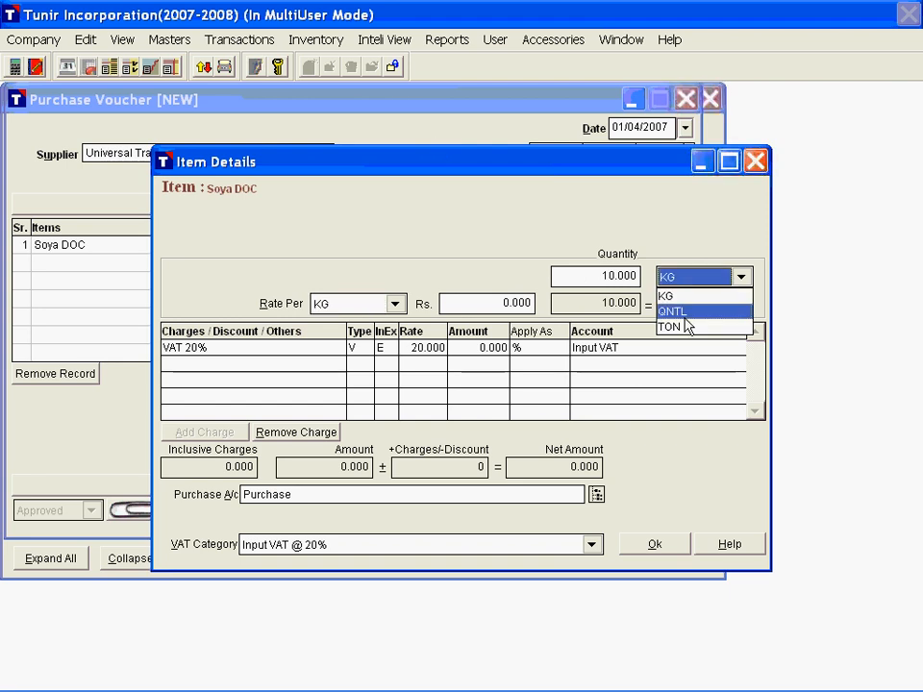
pyautogui.click(678, 327)
pyautogui.click(444, 306)
pyautogui.write('10')
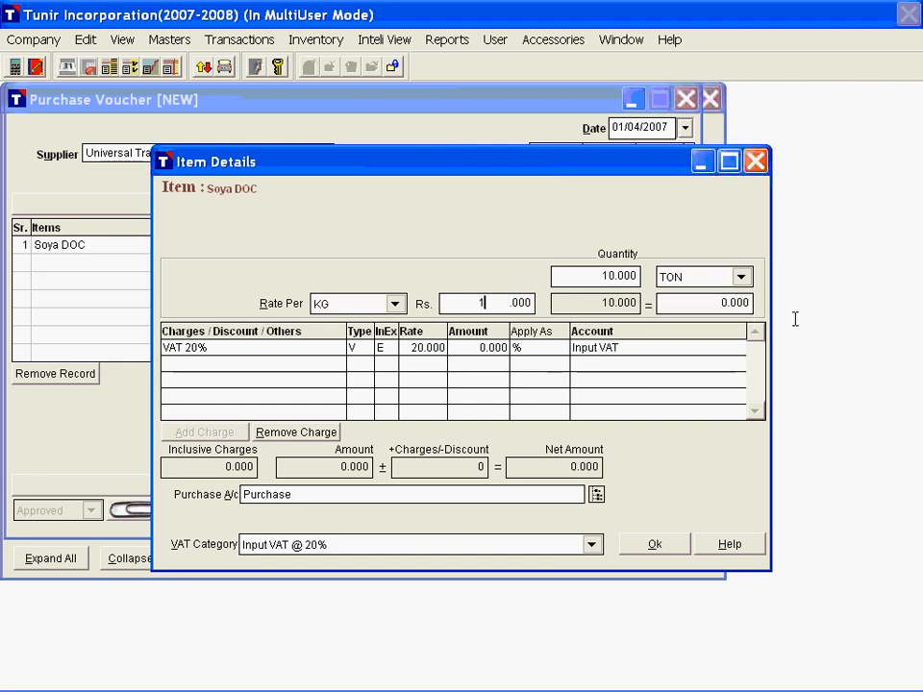
pyautogui.press('Return')
pyautogui.press('Return')
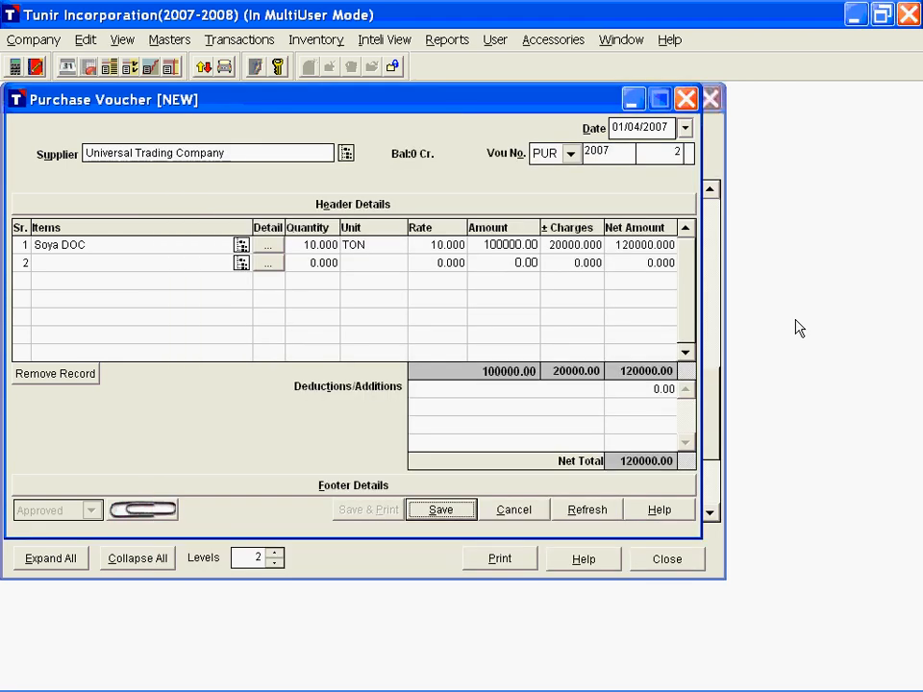
# Step: Save the purchase voucher and return to the Trial Balance to check the Purchase account
pyautogui.press('Return')
pyautogui.press('n')
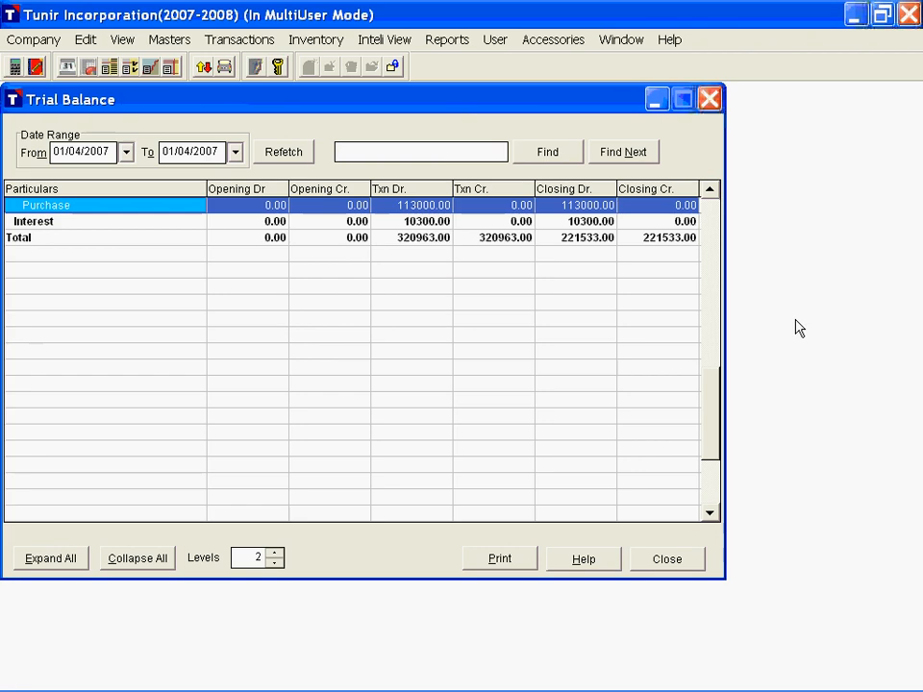
pyautogui.click(706, 333)
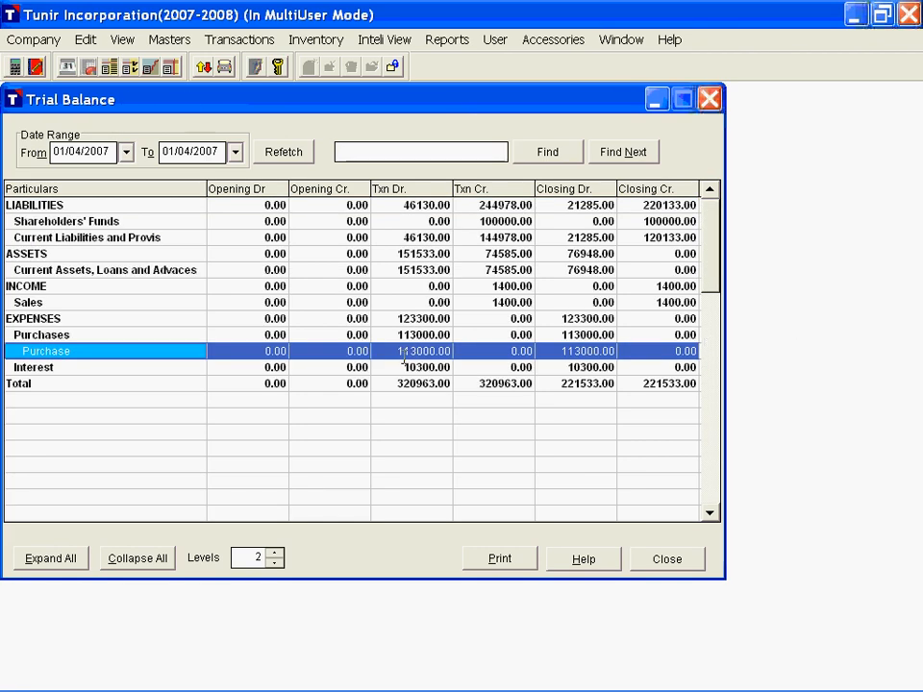
# Step: Start a new sales voucher for customer Indian Trading Company with the narration "Sales of Soya DOC"
pyautogui.click(243, 43)
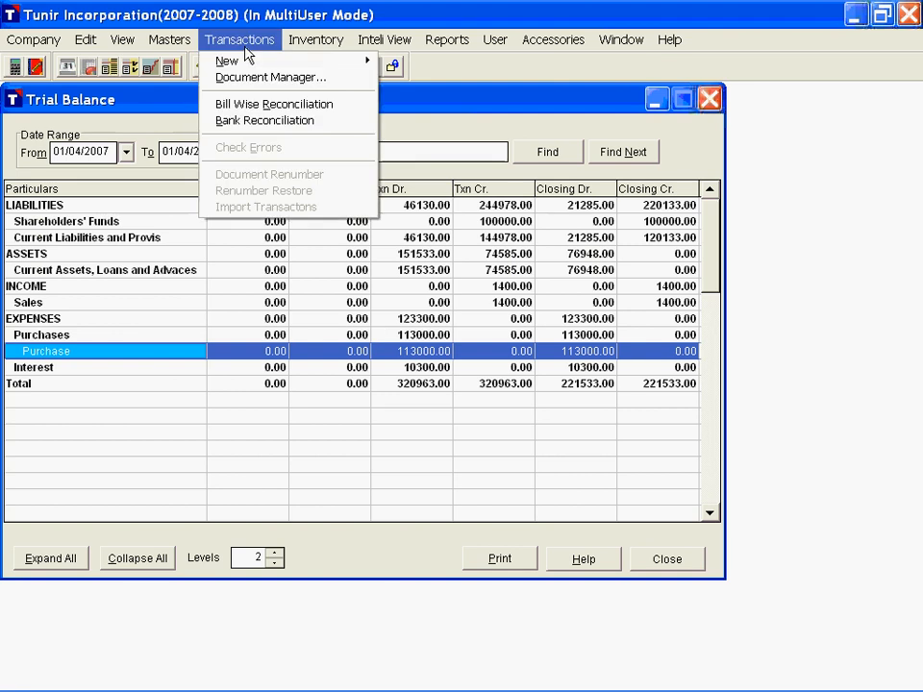
pyautogui.moveTo(247, 60)
pyautogui.click(404, 126)
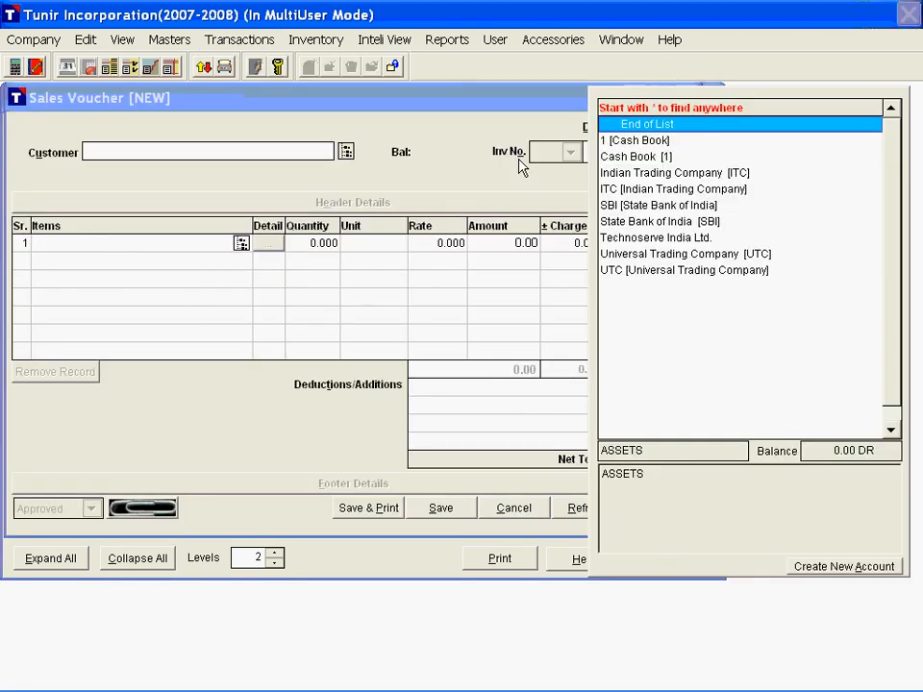
pyautogui.write('i')
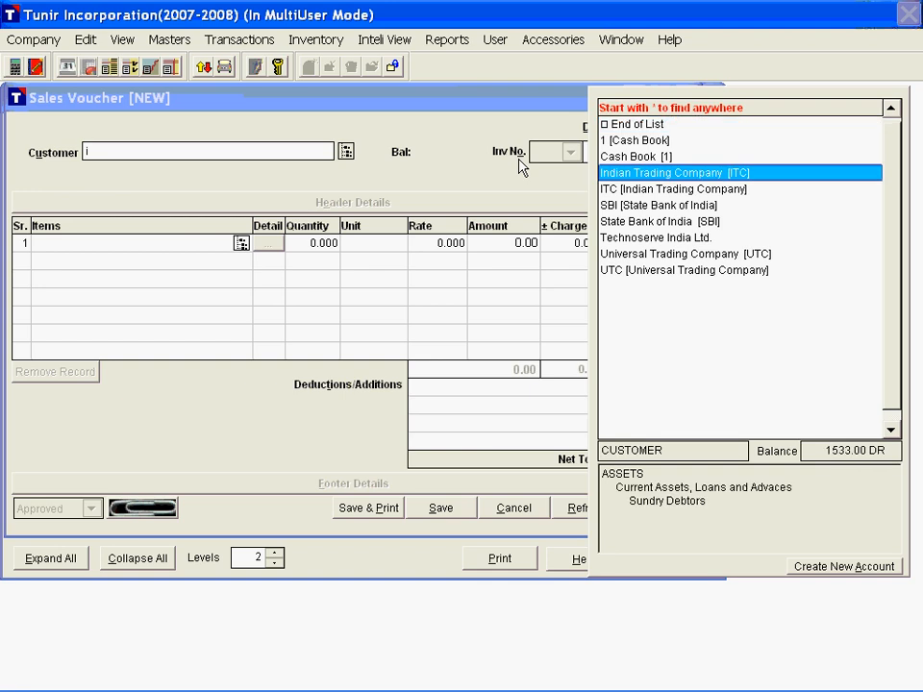
pyautogui.press('Return')
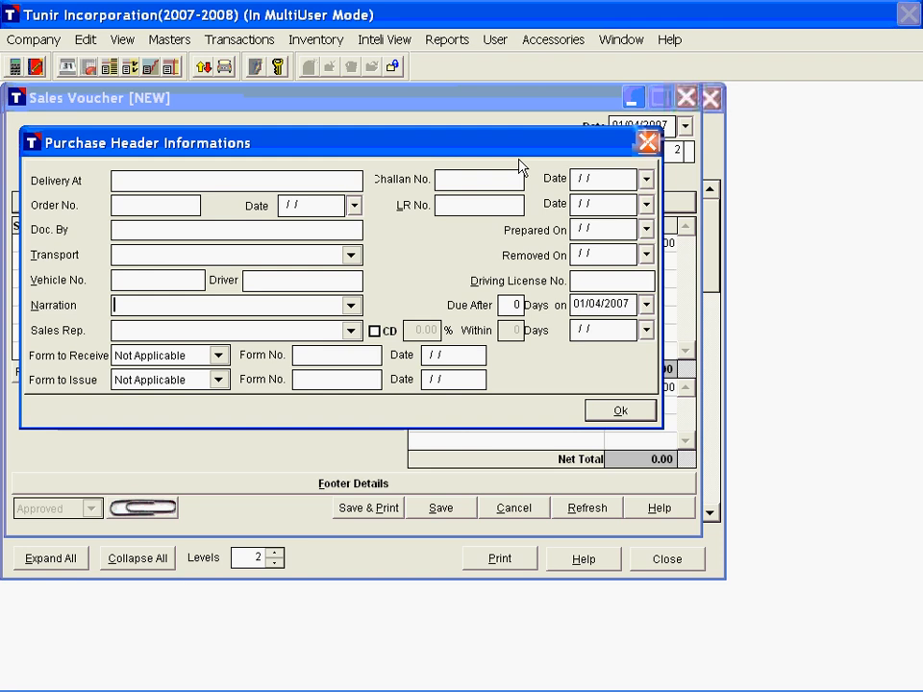
pyautogui.write('Sale')
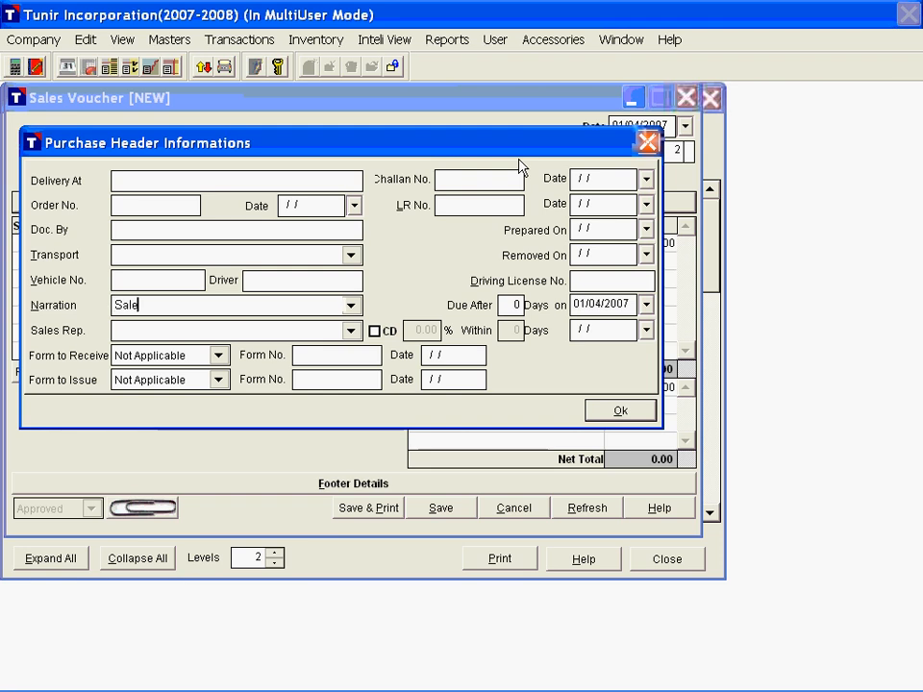
pyautogui.write('s of Soya DOC')
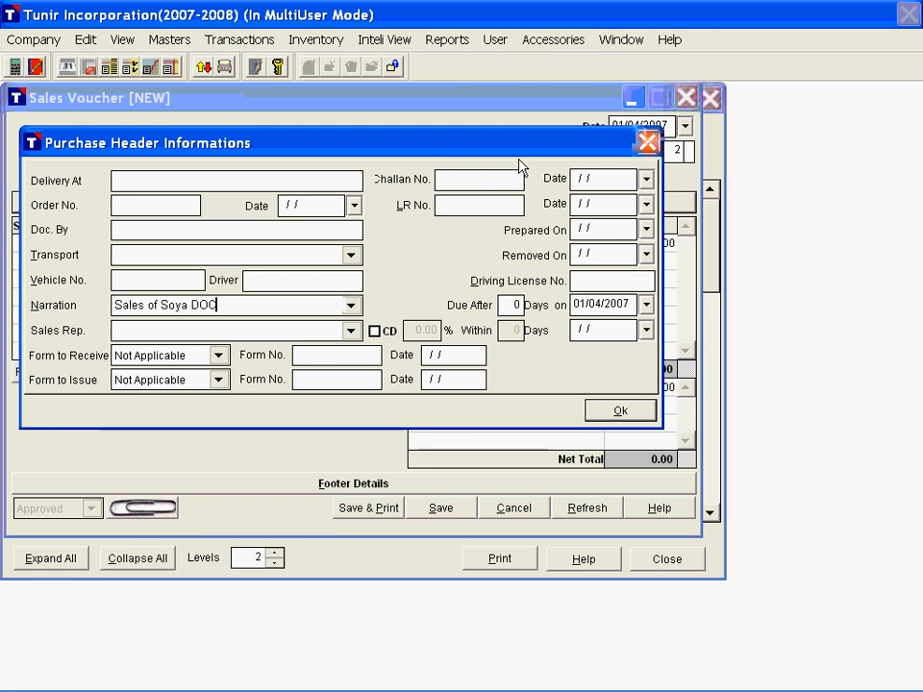
pyautogui.press('Return')
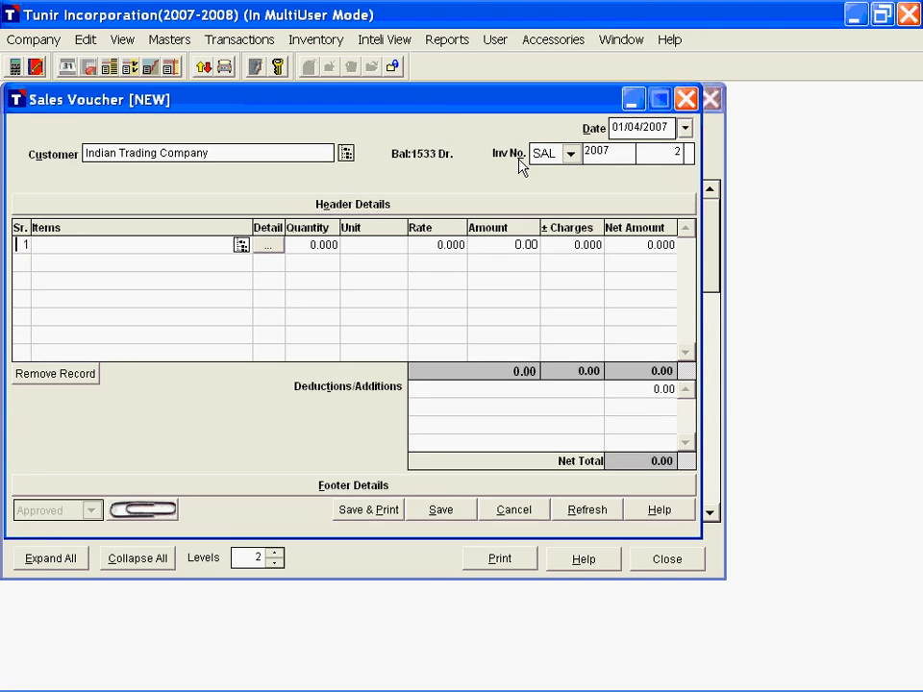
# Step: Add the item Soya DOC to the sales voucher with a quantity of 9 TON at Rs. 15 per KG
pyautogui.press('Return')
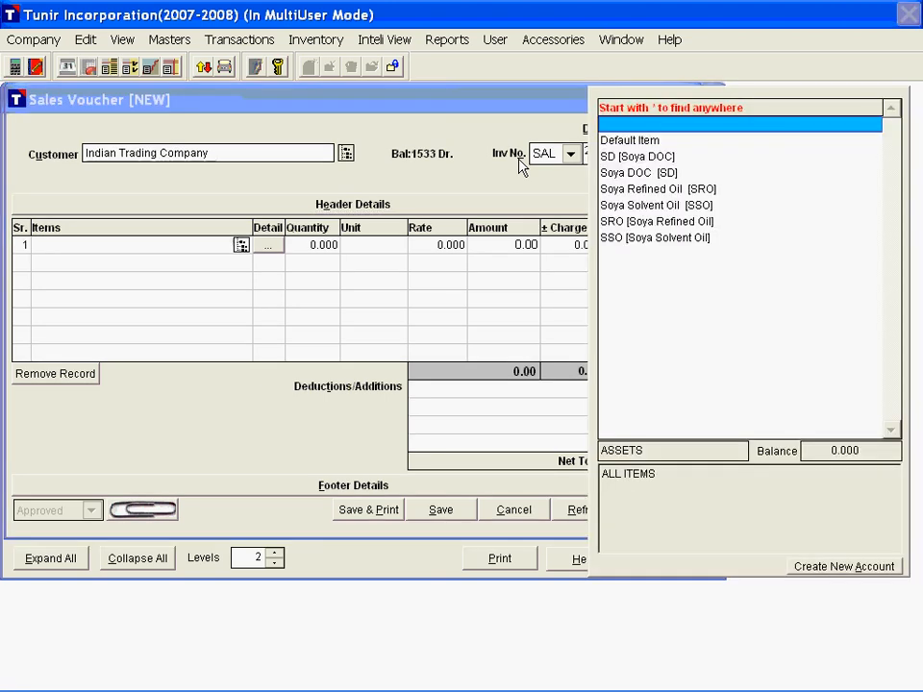
pyautogui.press('Down')
pyautogui.press('Down')
pyautogui.press('Return')
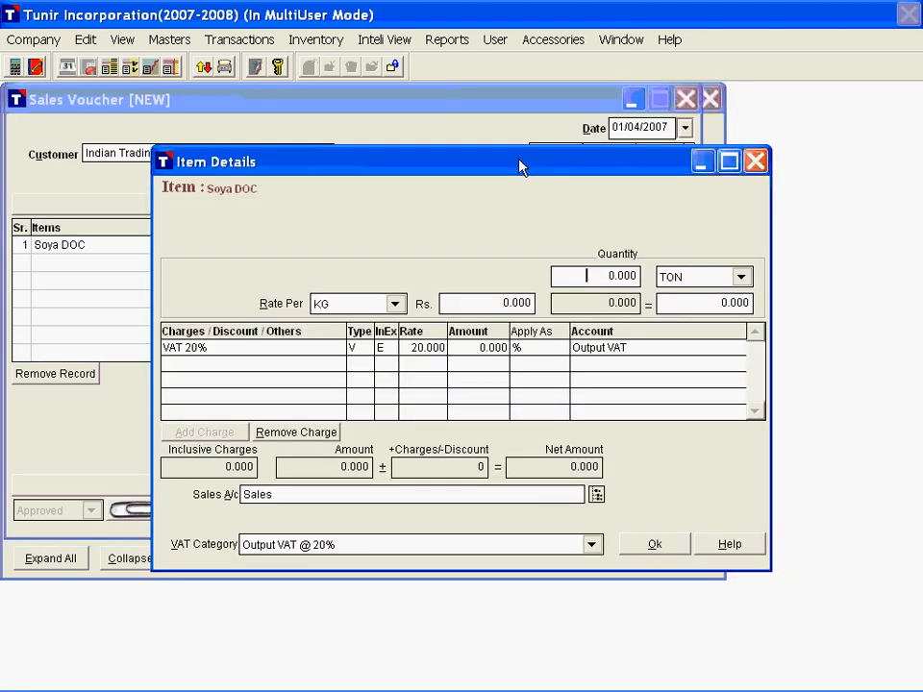
pyautogui.write('9')
pyautogui.press('Return')
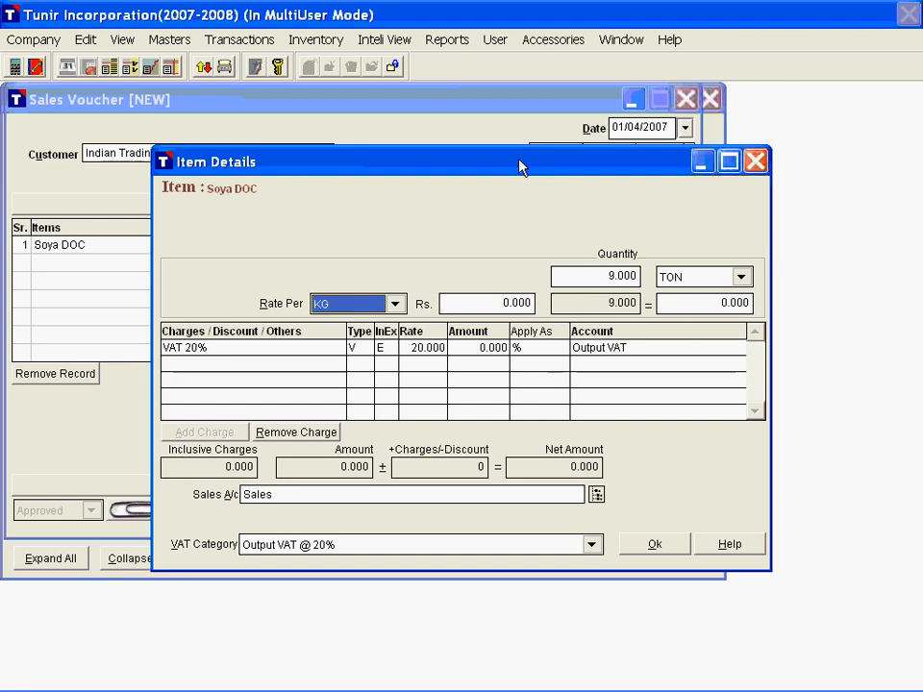
pyautogui.press('Return')
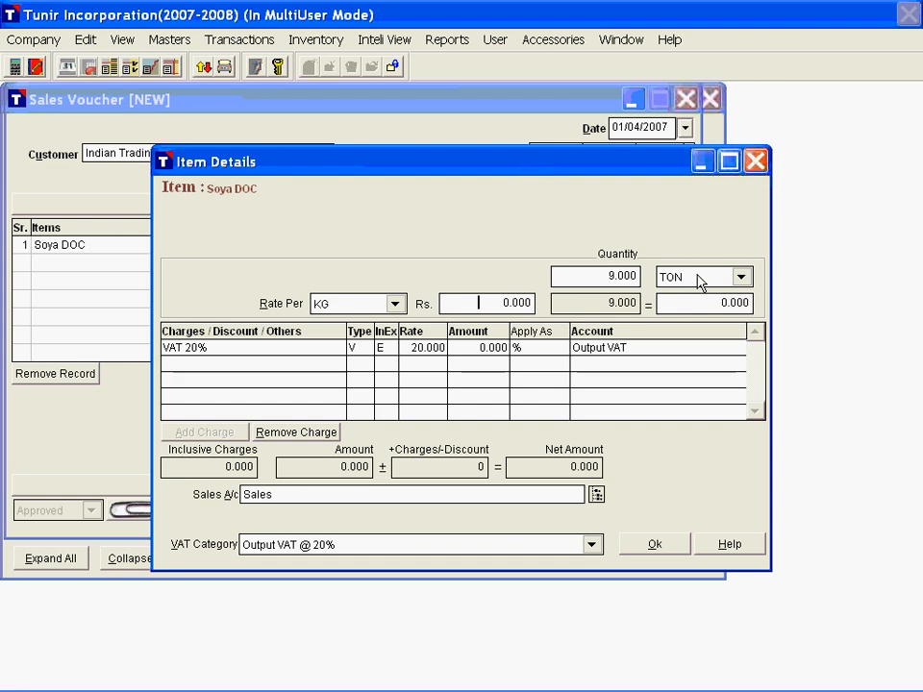
pyautogui.write('15')
pyautogui.press('Return')
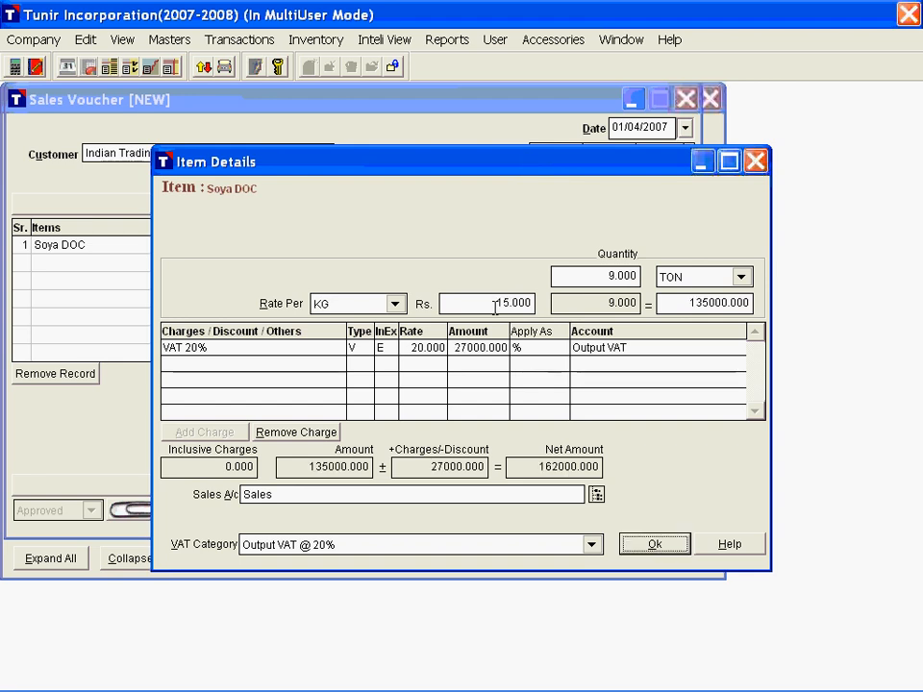
pyautogui.press('Return')
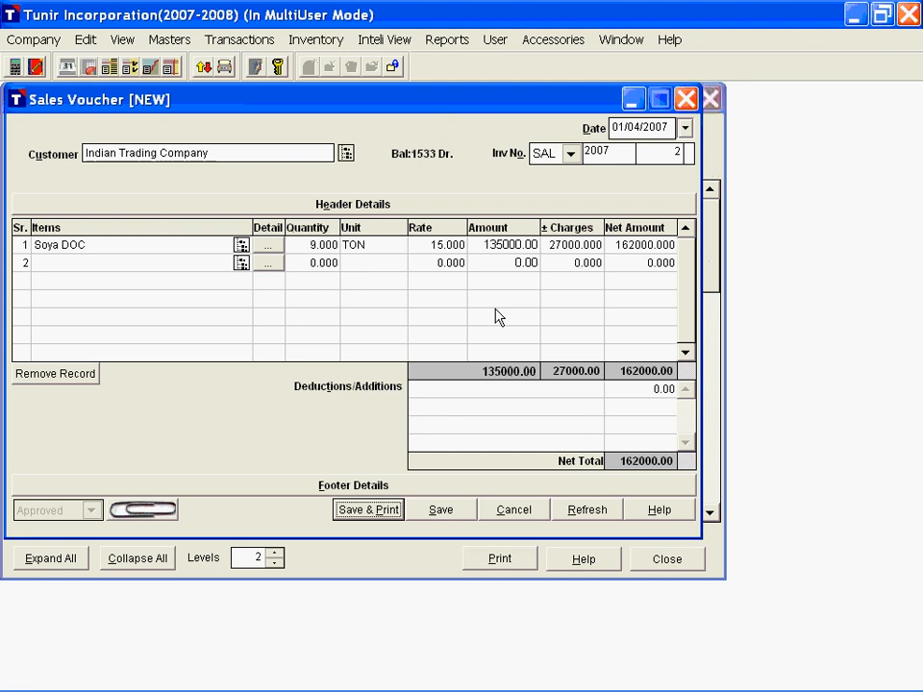
# Step: Save the sales voucher and return to the Trial Balance to check the Sales group's transaction credit
pyautogui.press('Return')
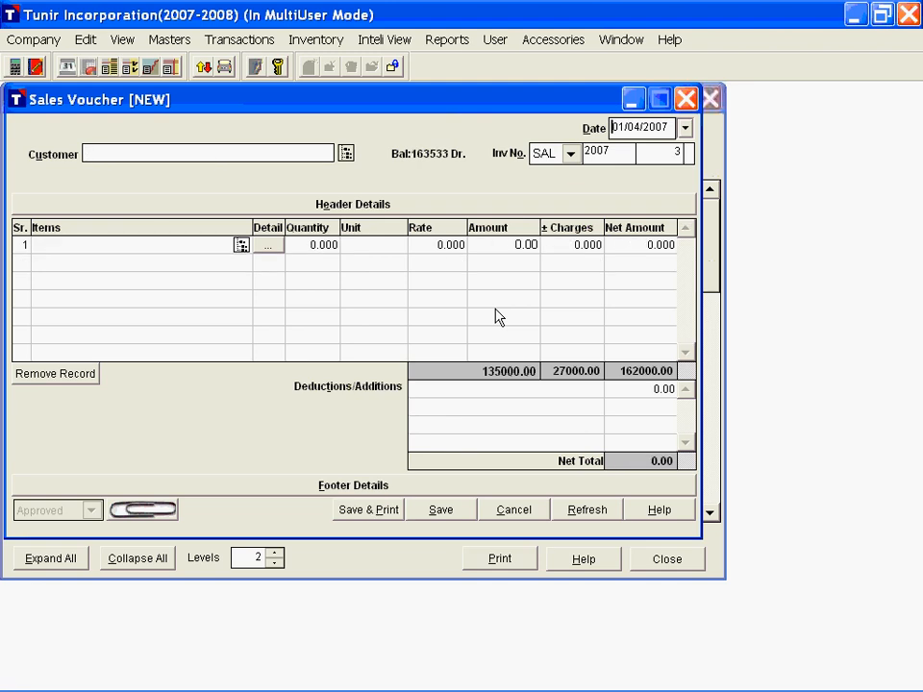
pyautogui.press('Escape')
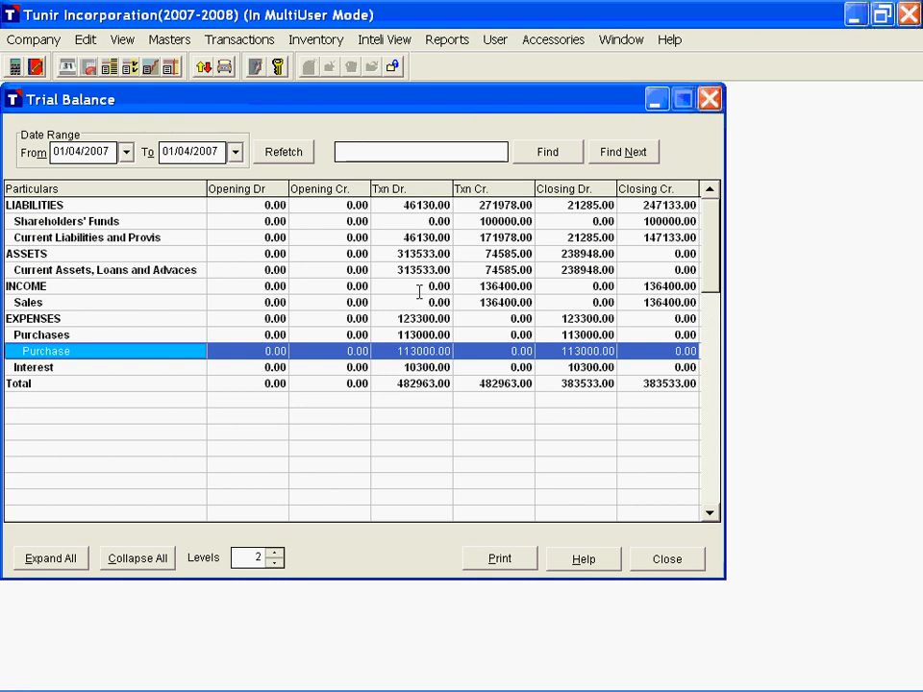
pyautogui.click(465, 304)
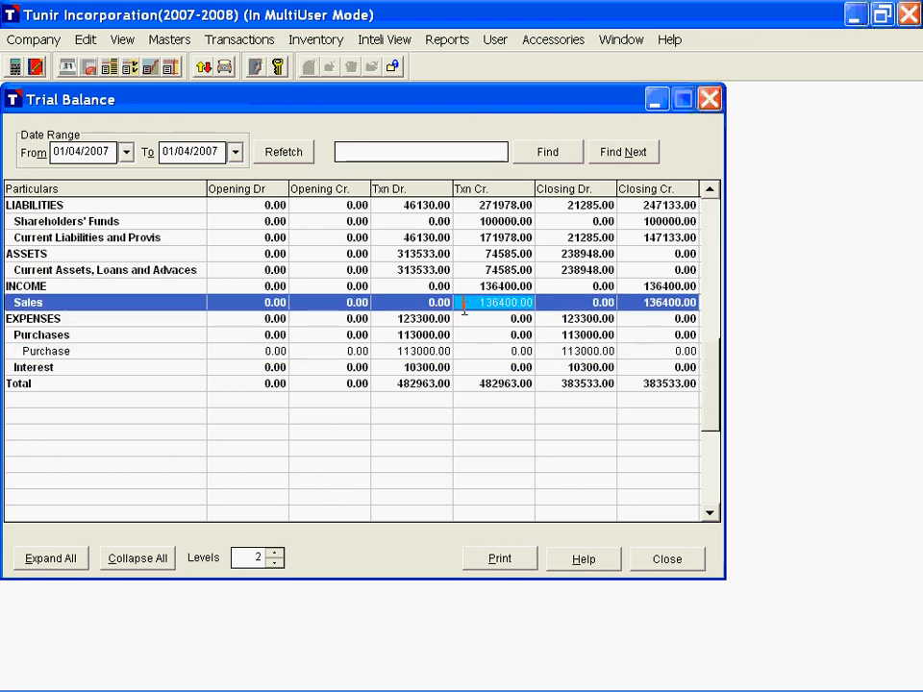
# Step: Expand the Sales group in the Trial Balance and drill into the Sales account's April 2007 transactions
pyautogui.doubleClick(128, 304)
pyautogui.click(101, 321)
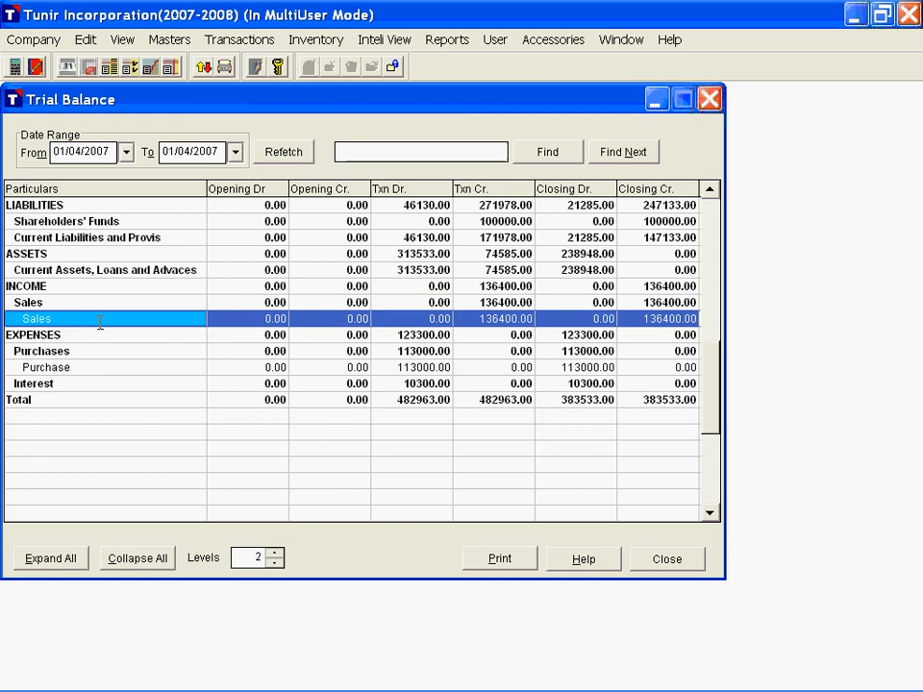
pyautogui.doubleClick(100, 323)
pyautogui.doubleClick(135, 188)
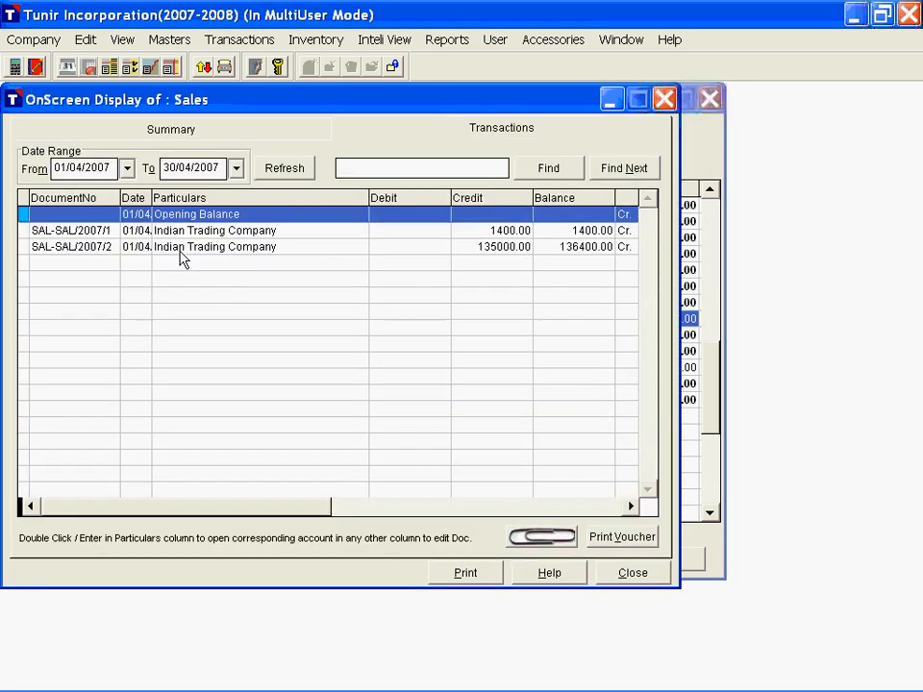
# Step: Preview the condensed ledger of the Sales account for 01/04/2007 to 30/04/2007, then return to its periodic summary
pyautogui.click(465, 575)
pyautogui.scroll(-1, 528, 316)
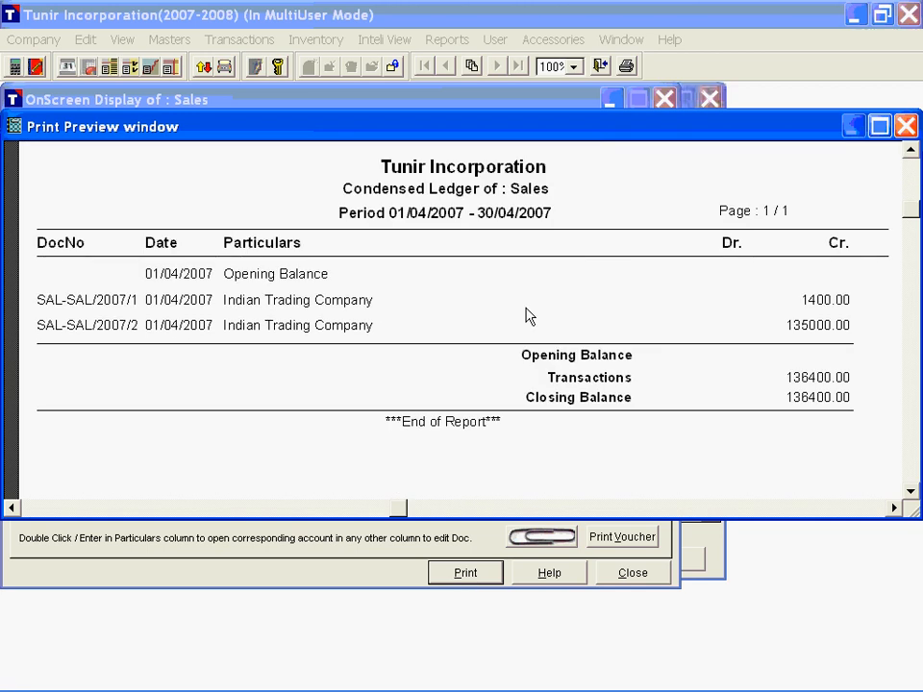
pyautogui.scroll(1, 452, 277)
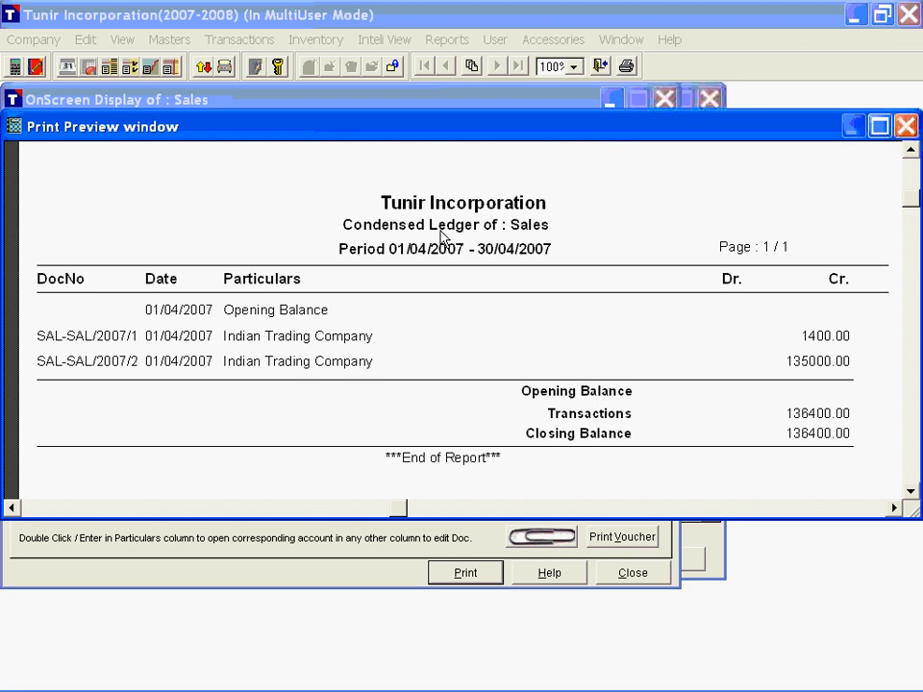
pyautogui.press('Escape')
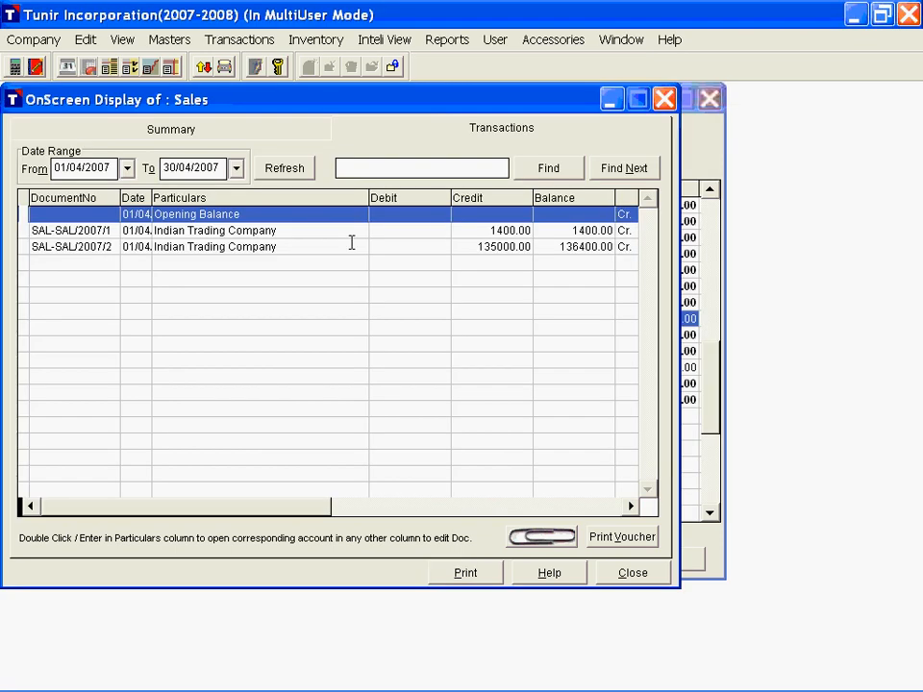
pyautogui.press('Escape')
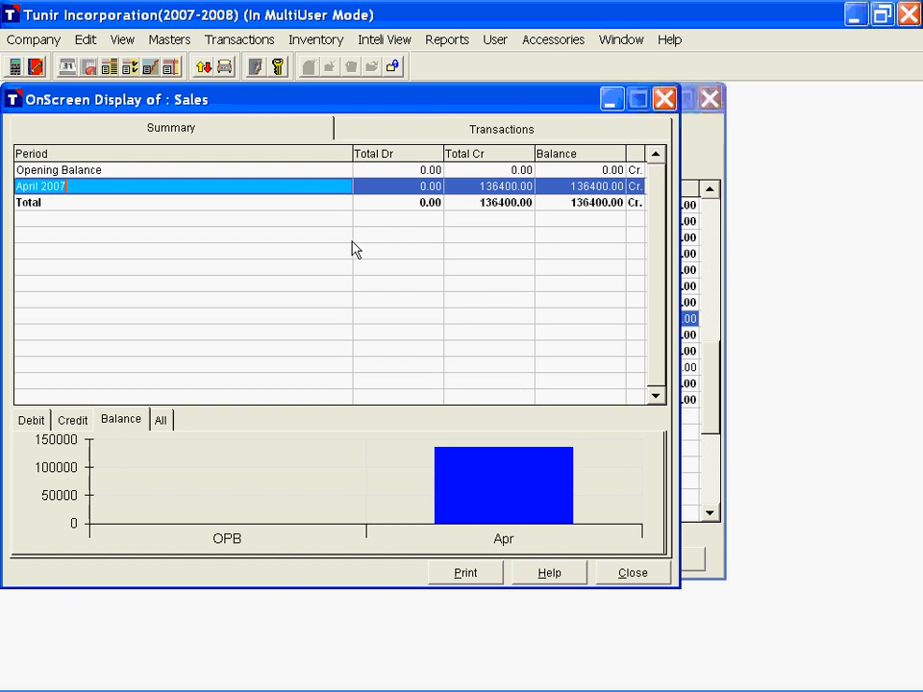
# Step: Preview the periodic summary of the Sales account, then close the account display and the Trial Balance
pyautogui.click(466, 574)
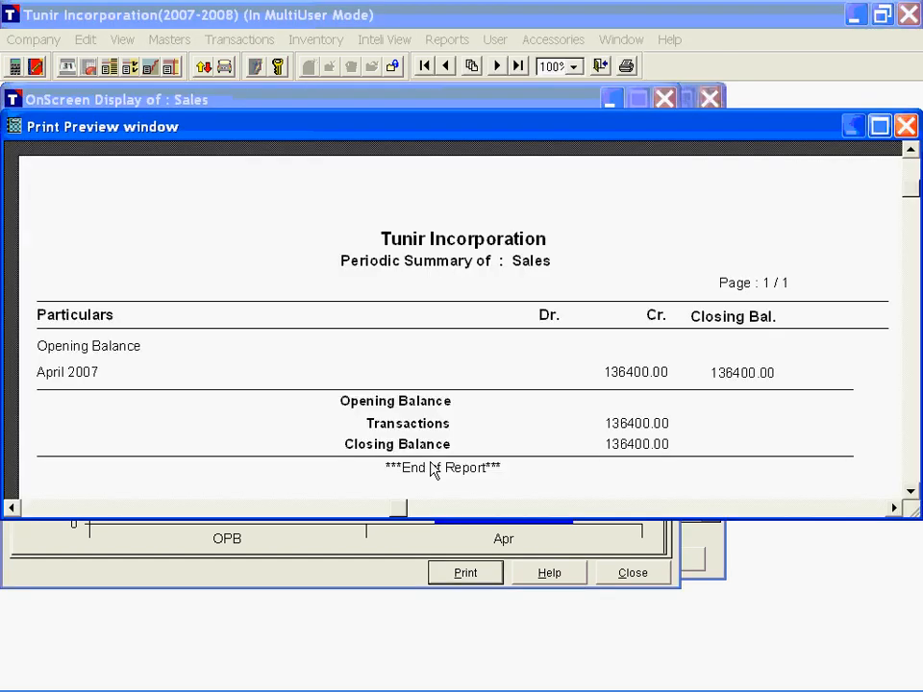
pyautogui.scroll(-1, 484, 304)
pyautogui.press('Escape')
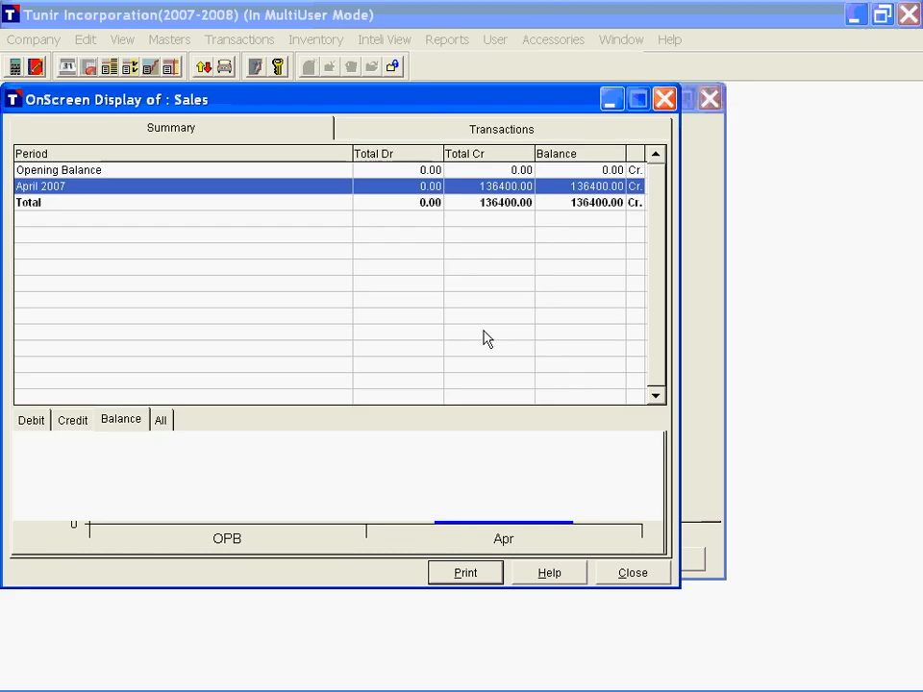
pyautogui.press('Escape')
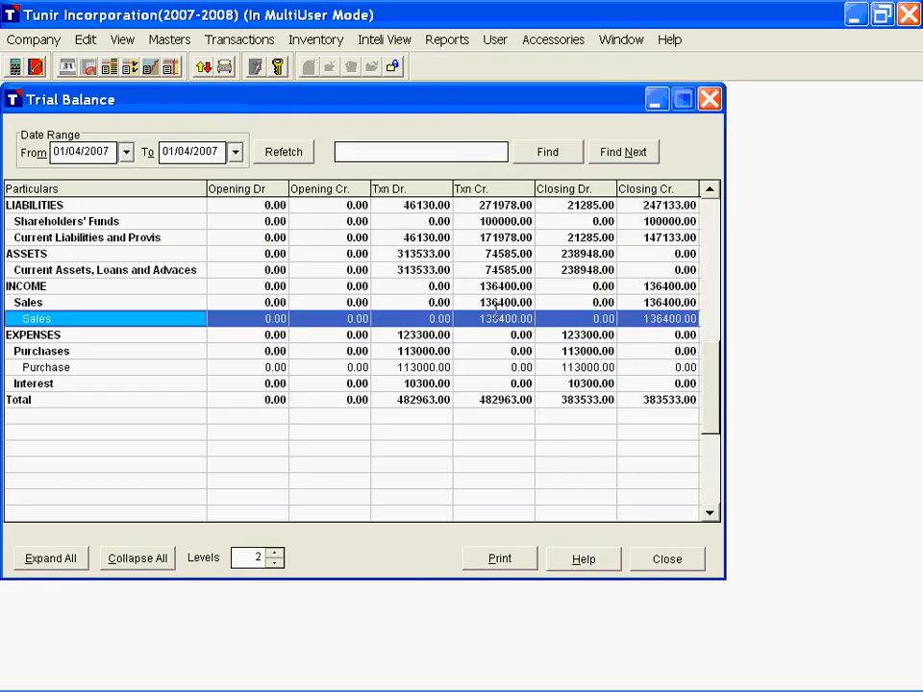
pyautogui.press('Escape')
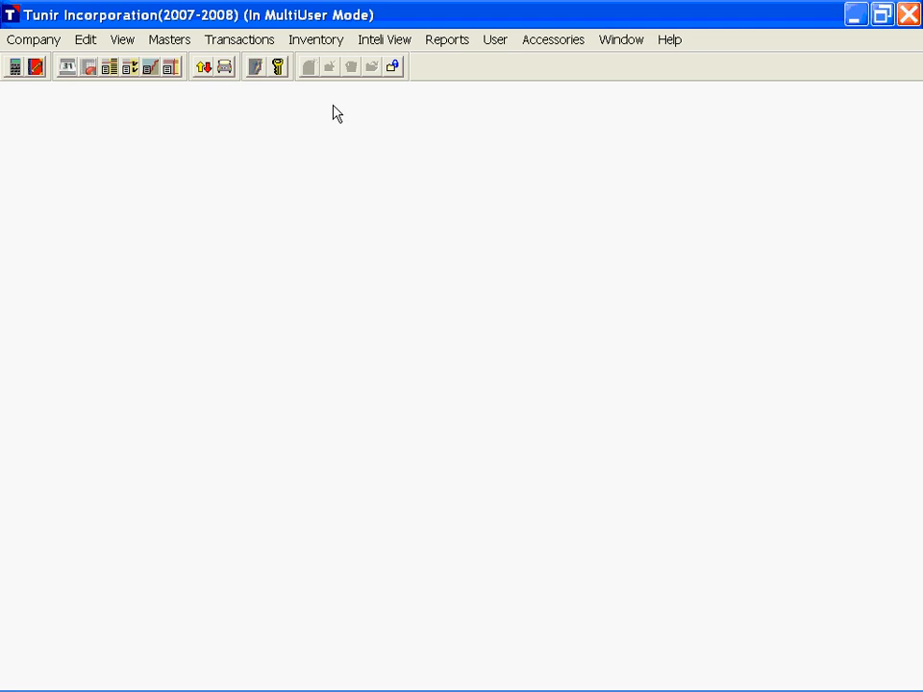
# Step: Open the Profit & Loss Account and expand Selling & Administrative Expenses and its Administrative Expenses group to examine the accounts
pyautogui.click(380, 42)
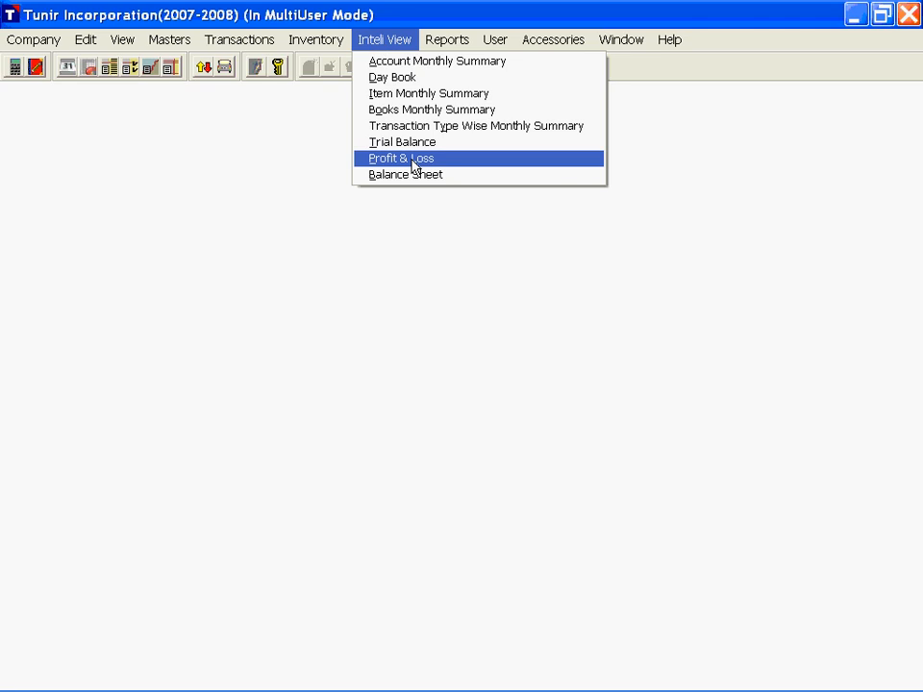
pyautogui.click(152, 72)
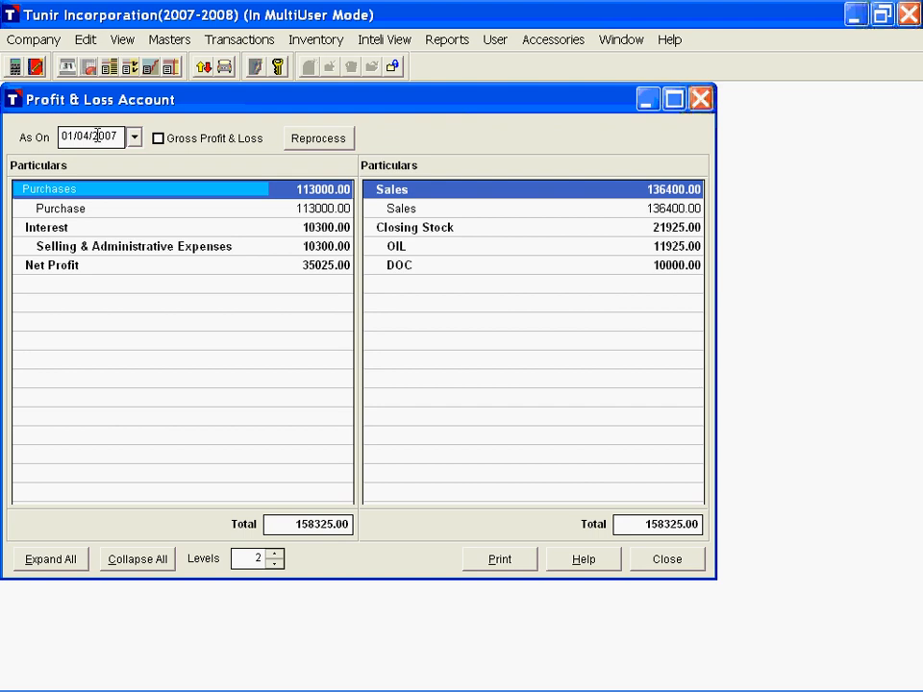
pyautogui.doubleClick(73, 248)
pyautogui.doubleClick(96, 265)
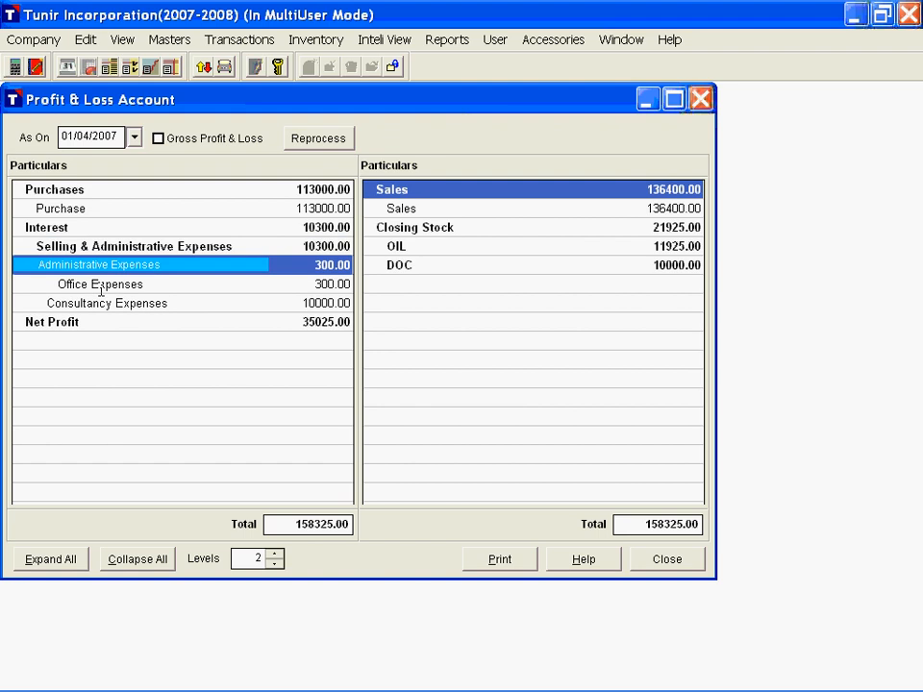
pyautogui.click(101, 285)
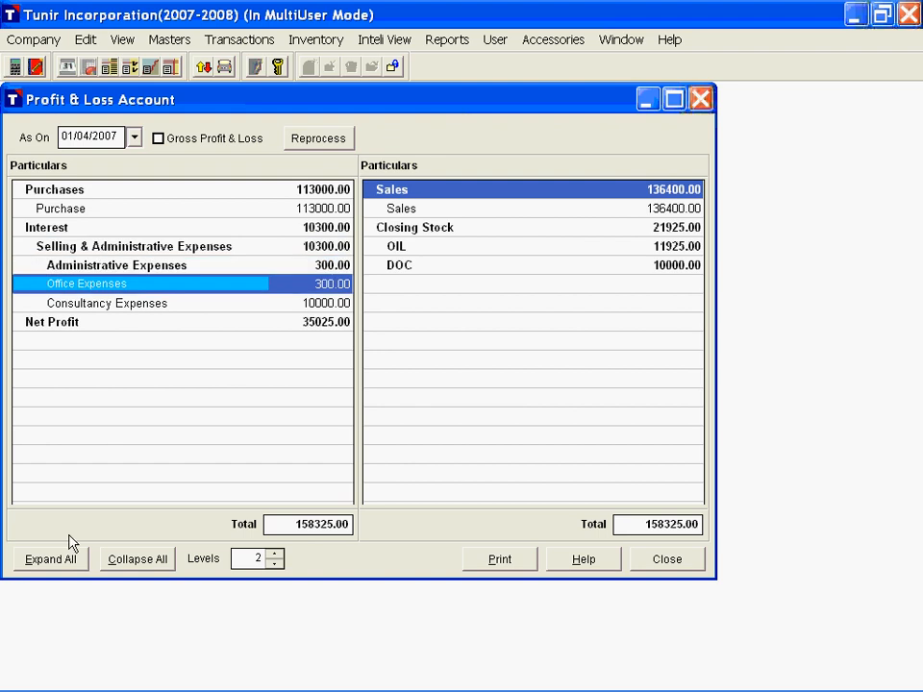
pyautogui.click(137, 225)
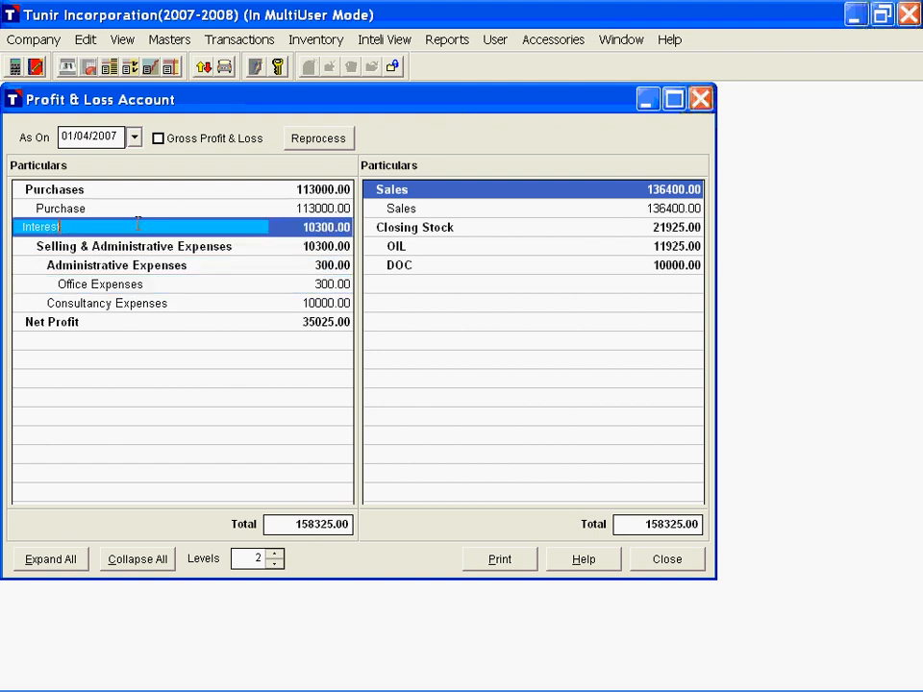
pyautogui.click(123, 208)
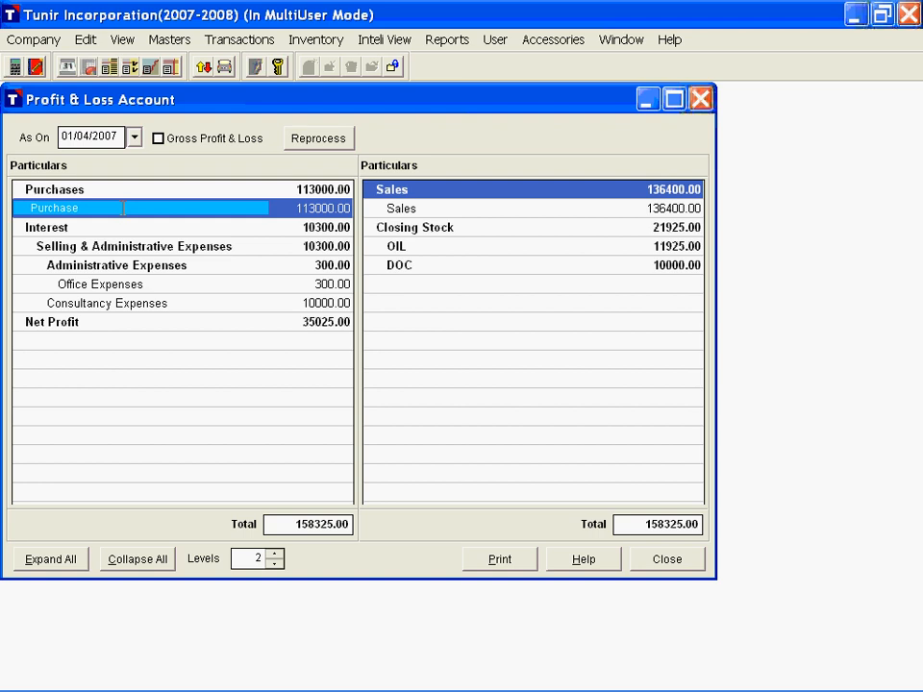
# Step: Collapse and re-expand all groups in the Profit & Loss Account, then preview its printed report and close it
pyautogui.click(47, 559)
pyautogui.click(126, 565)
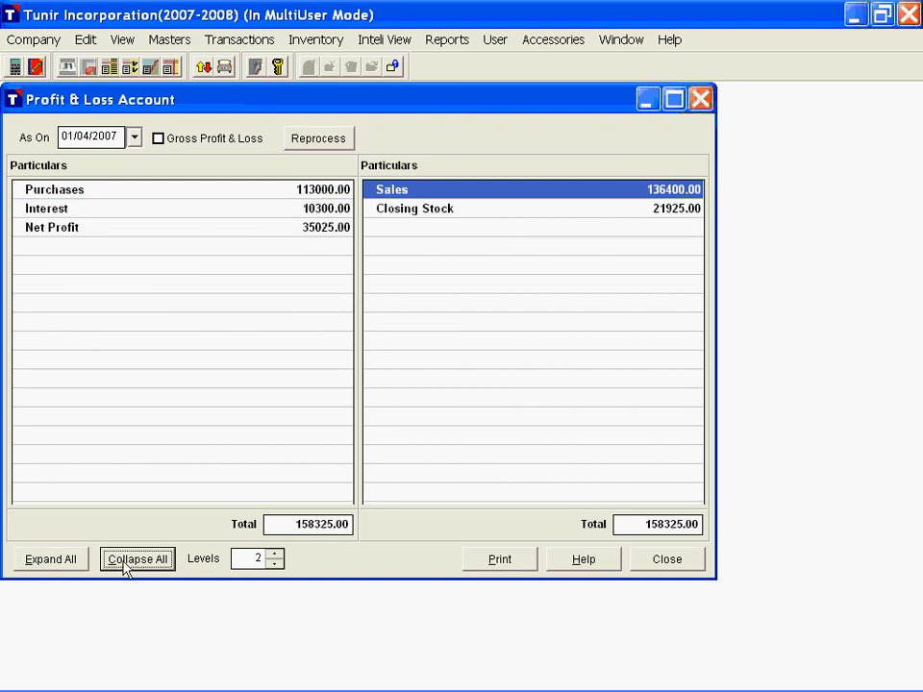
pyautogui.click(50, 560)
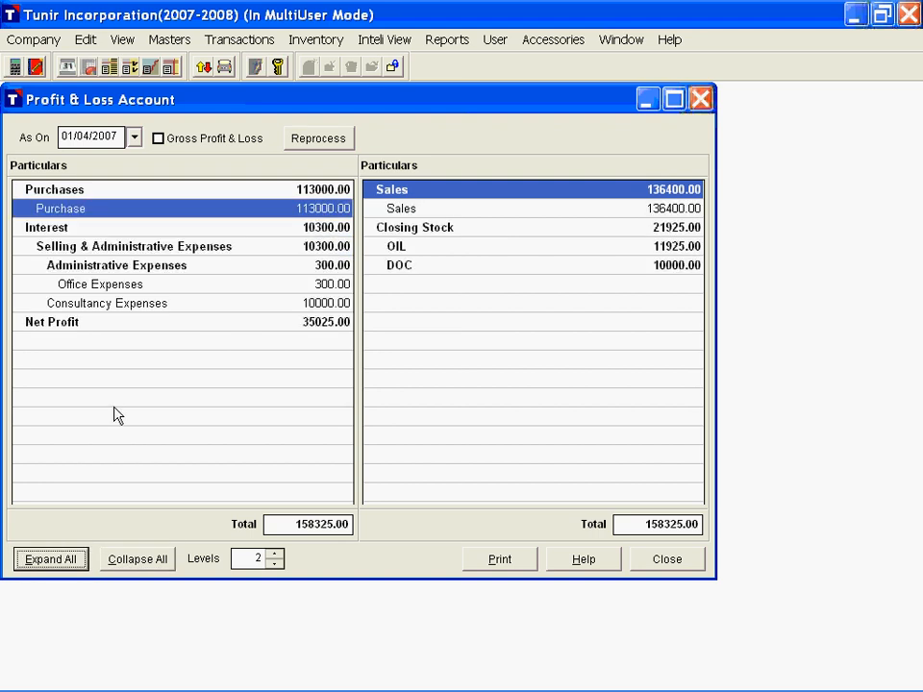
pyautogui.click(117, 284)
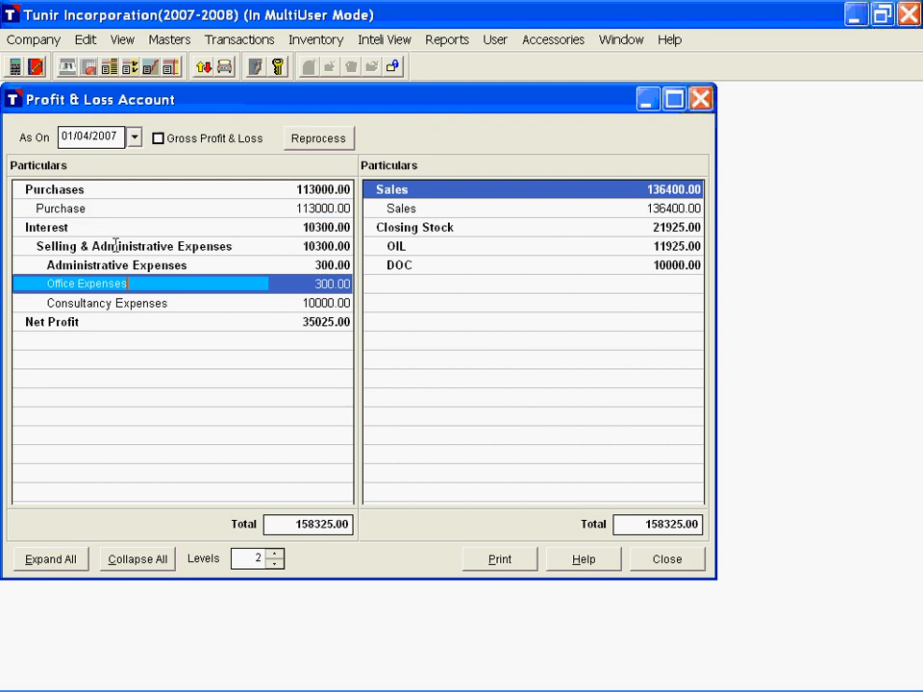
pyautogui.click(274, 563)
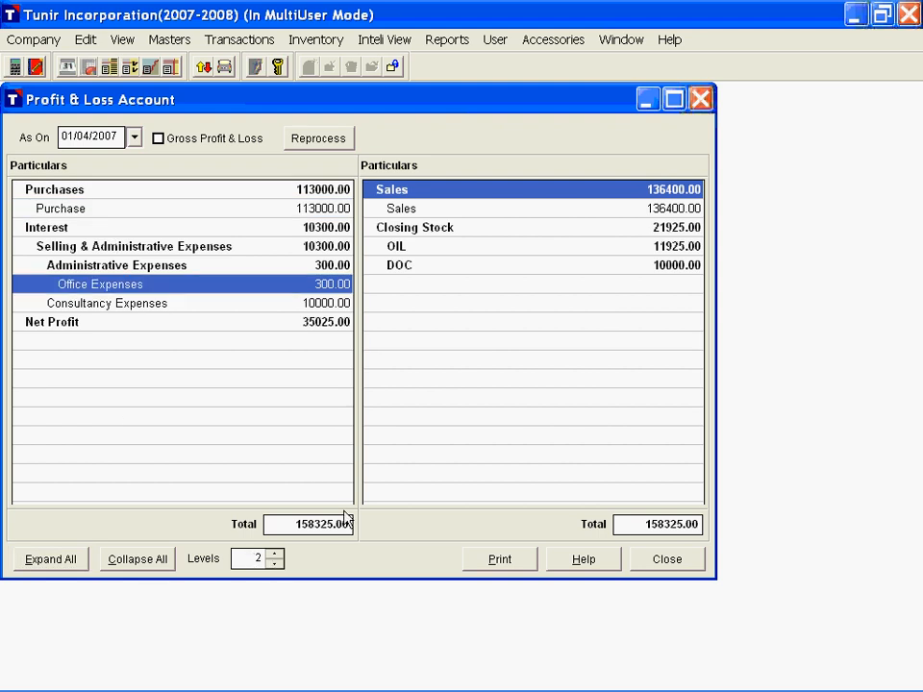
pyautogui.click(500, 561)
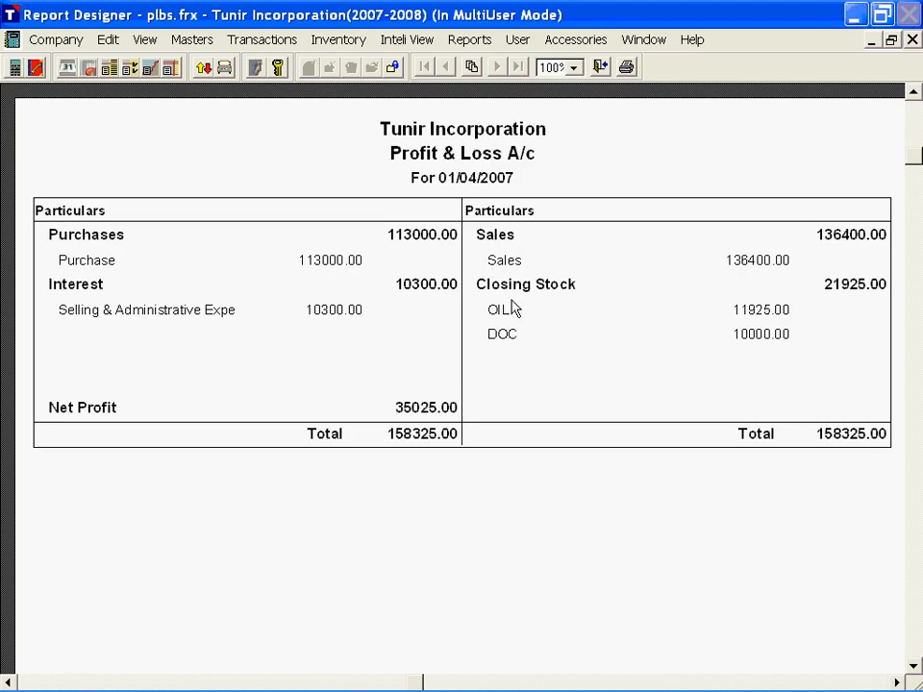
pyautogui.press('Escape')
# Step: Open the Balance Sheet, preview its printed report, and close both
pyautogui.click(171, 67)
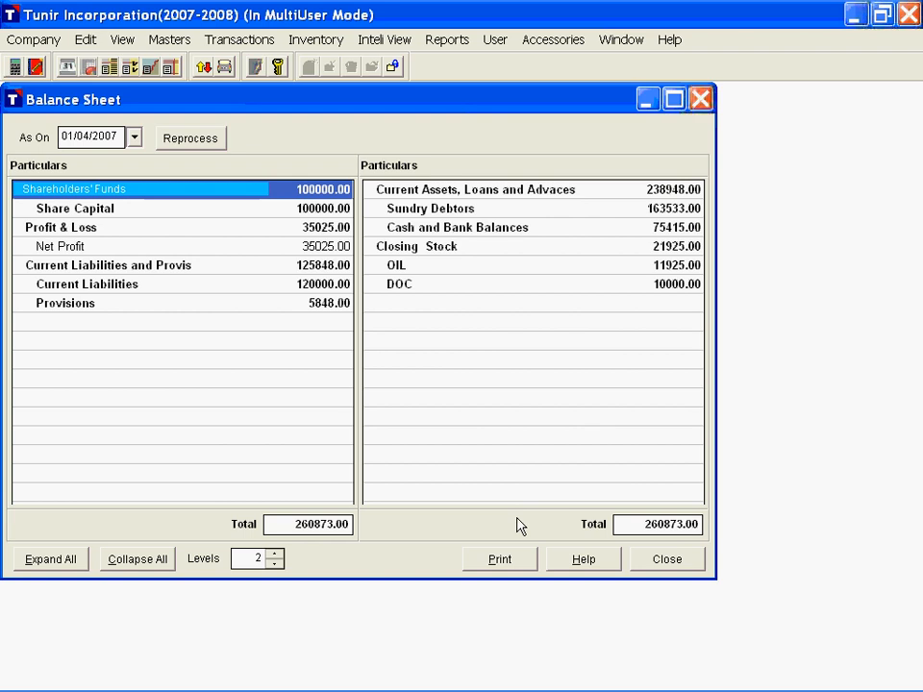
pyautogui.click(511, 561)
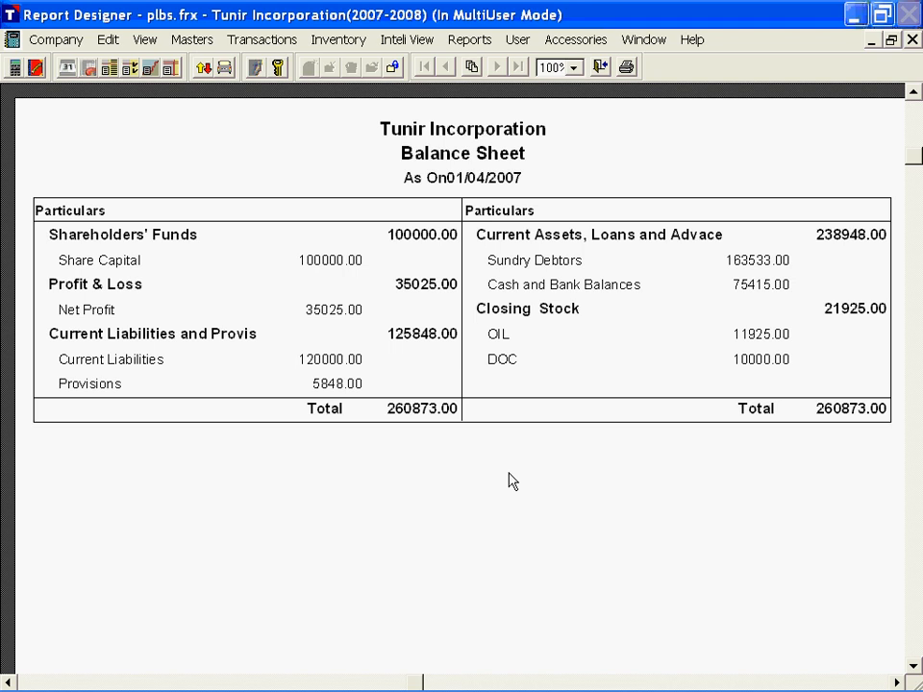
pyautogui.press('Escape')
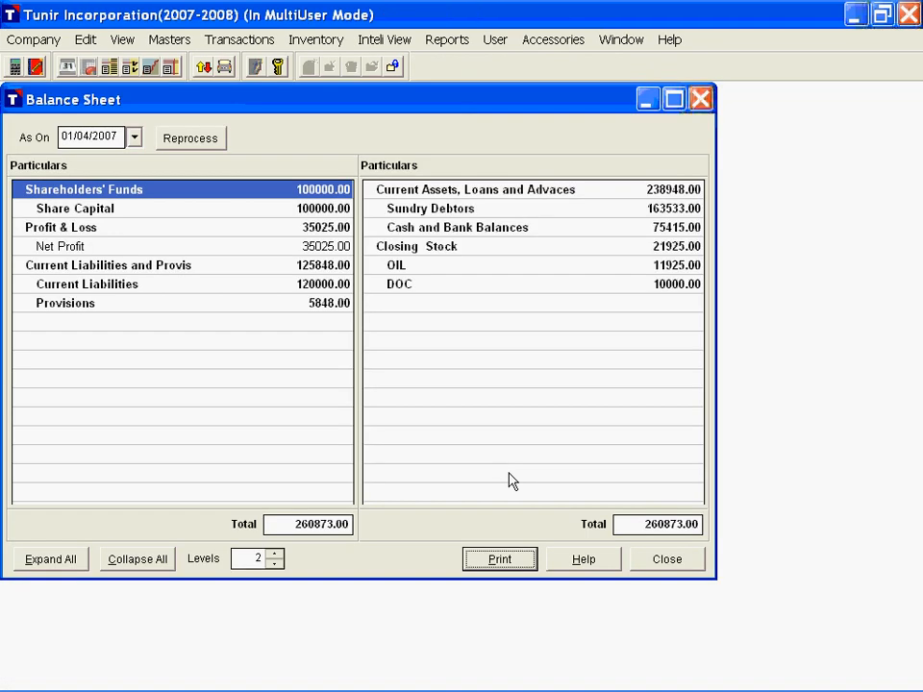
pyautogui.press('Escape')
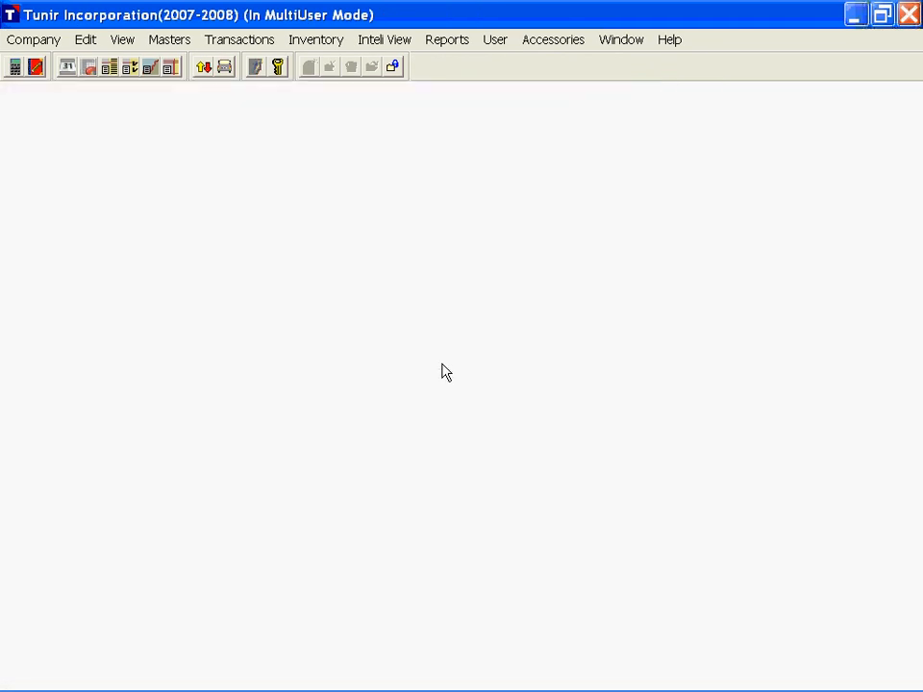
# Step: Open the Ledger Multiple report and select the account Universal Trading Company under Sundary Creditors
pyautogui.press('alt')
pyautogui.click(447, 40)
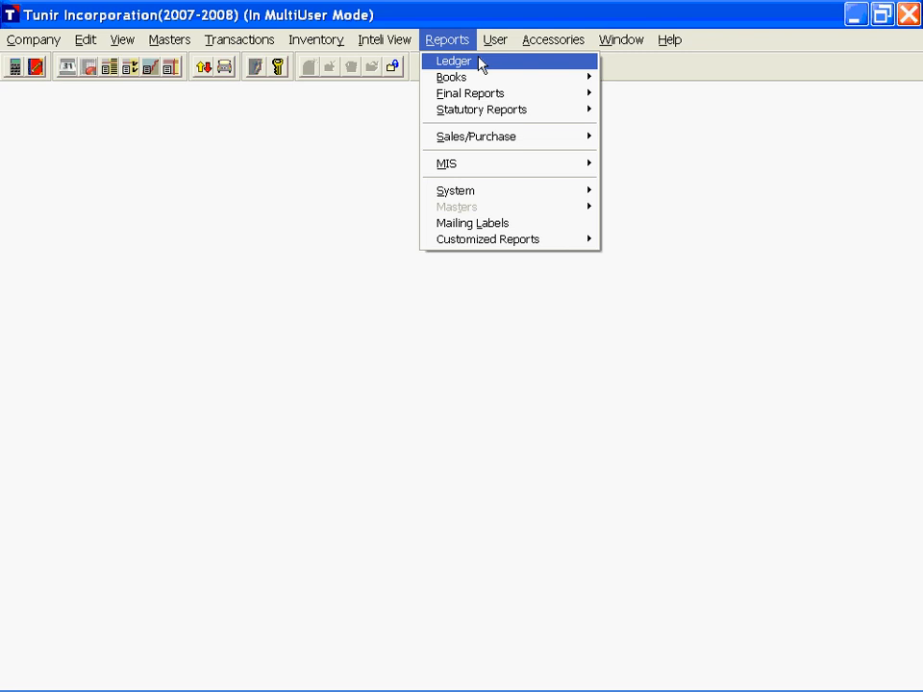
pyautogui.click(109, 75)
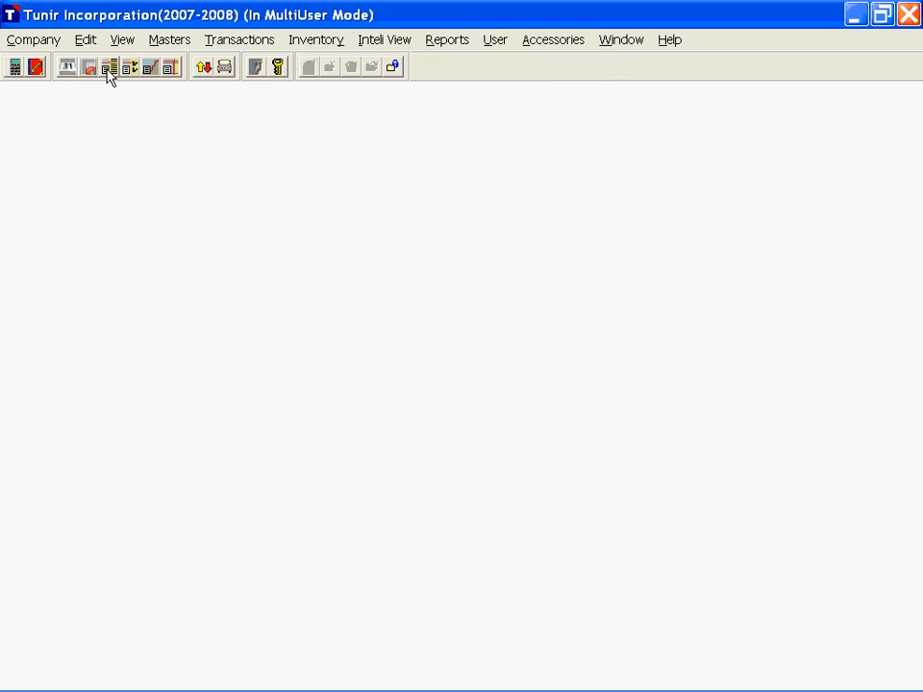
pyautogui.click(108, 74)
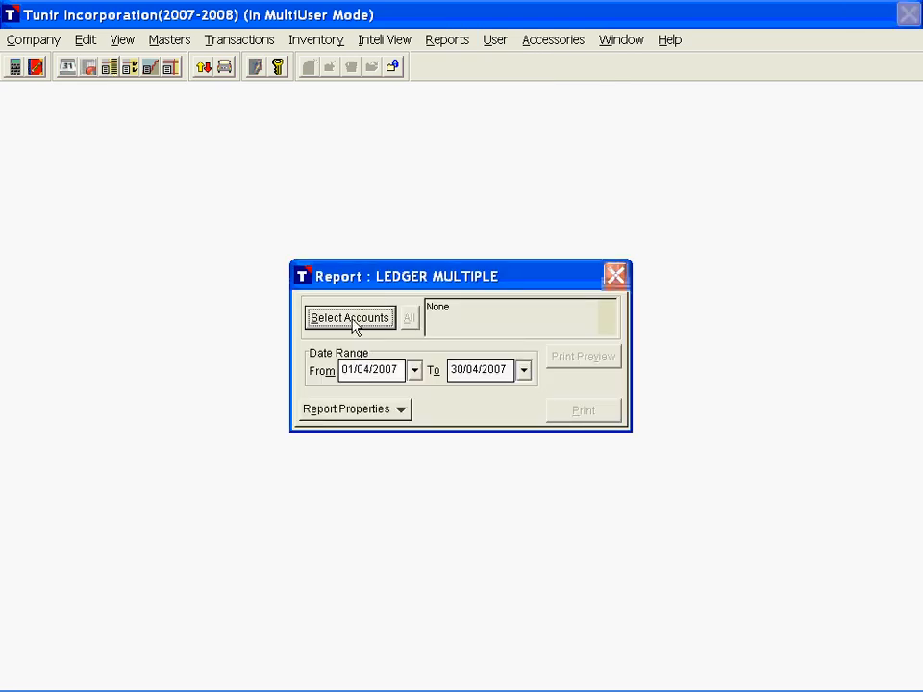
pyautogui.click(352, 325)
pyautogui.click(430, 218)
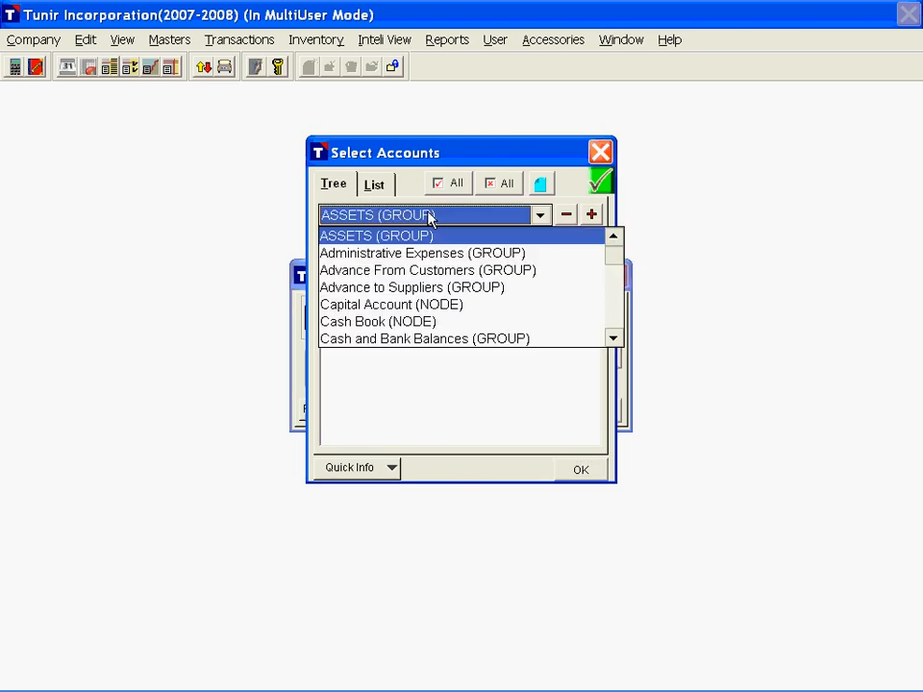
pyautogui.press('u')
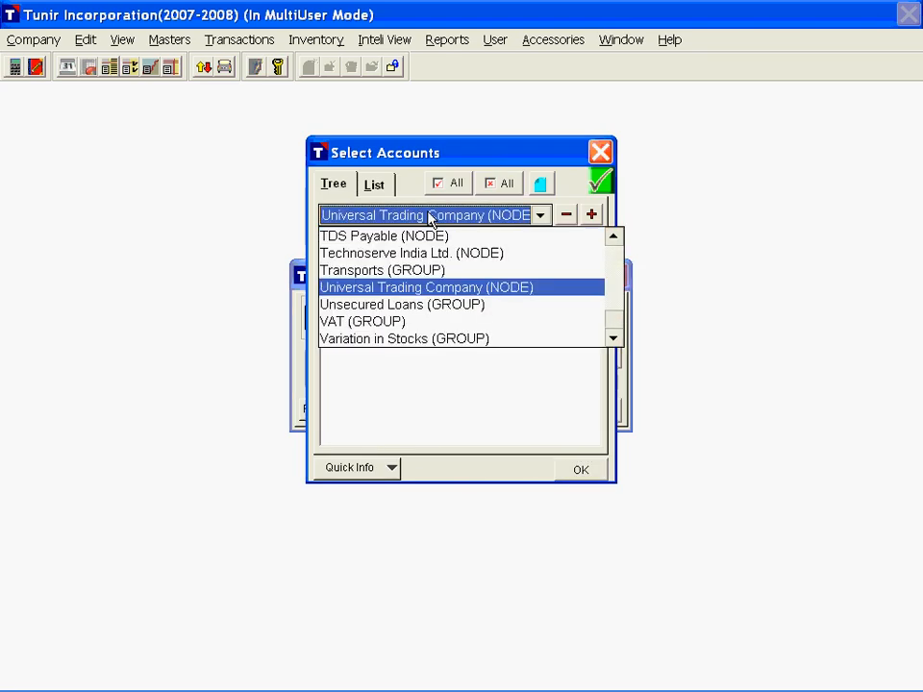
pyautogui.press('Return')
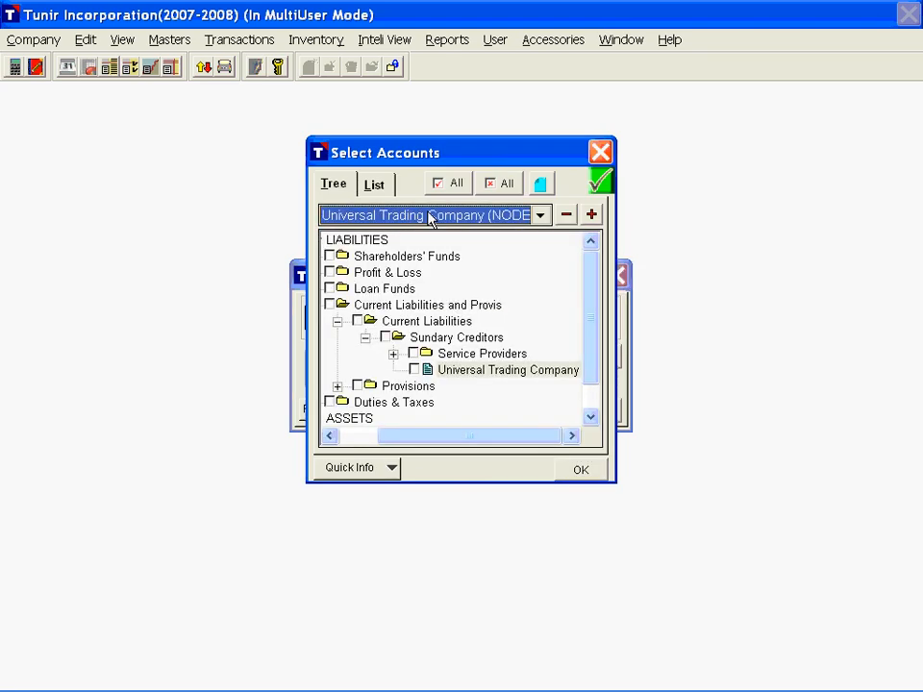
pyautogui.click(415, 370)
pyautogui.click(578, 471)
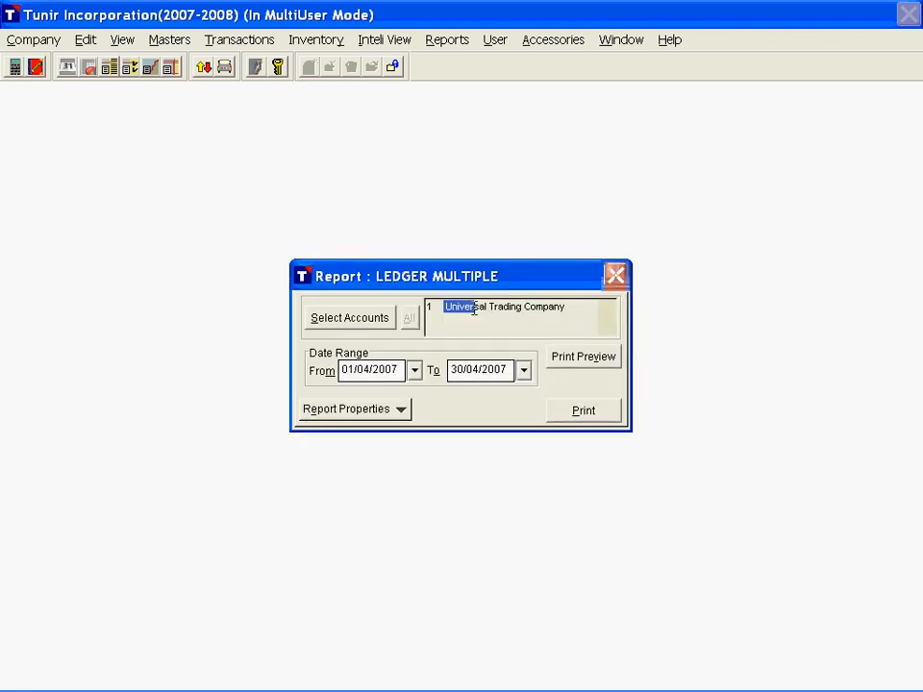
# Step: Preview the Universal Trading Company ledger for 01/04/2007 to 30/04/2007 and examine it at different zoom levels, including 50%
pyautogui.click(520, 319)
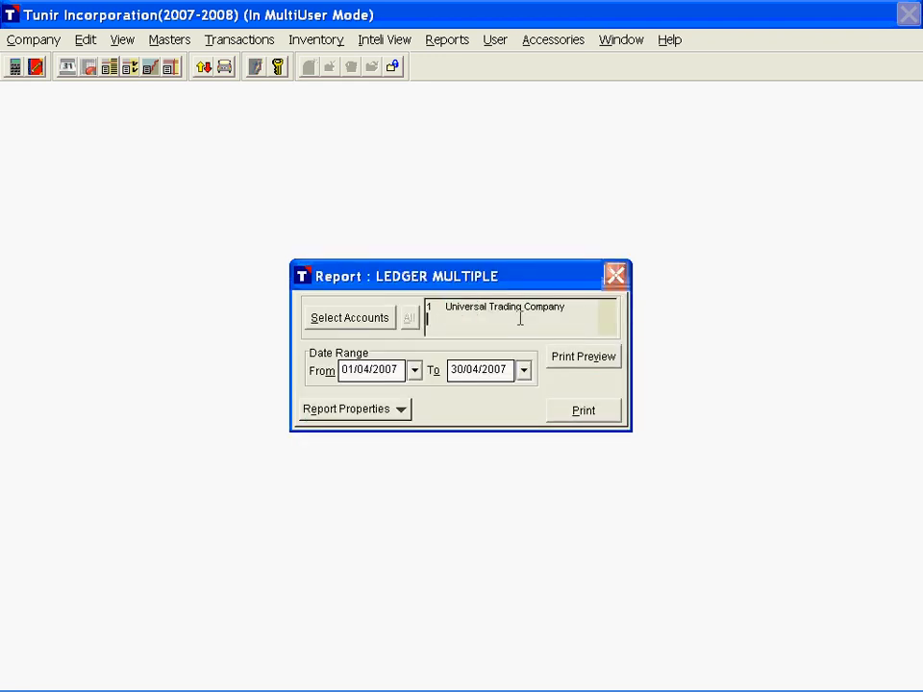
pyautogui.click(589, 359)
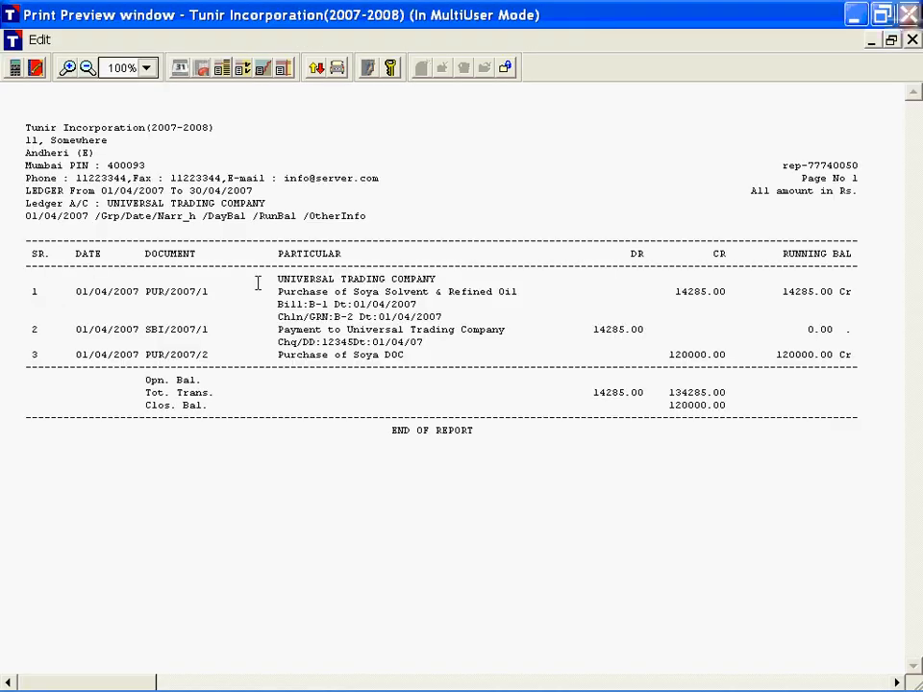
pyautogui.click(147, 68)
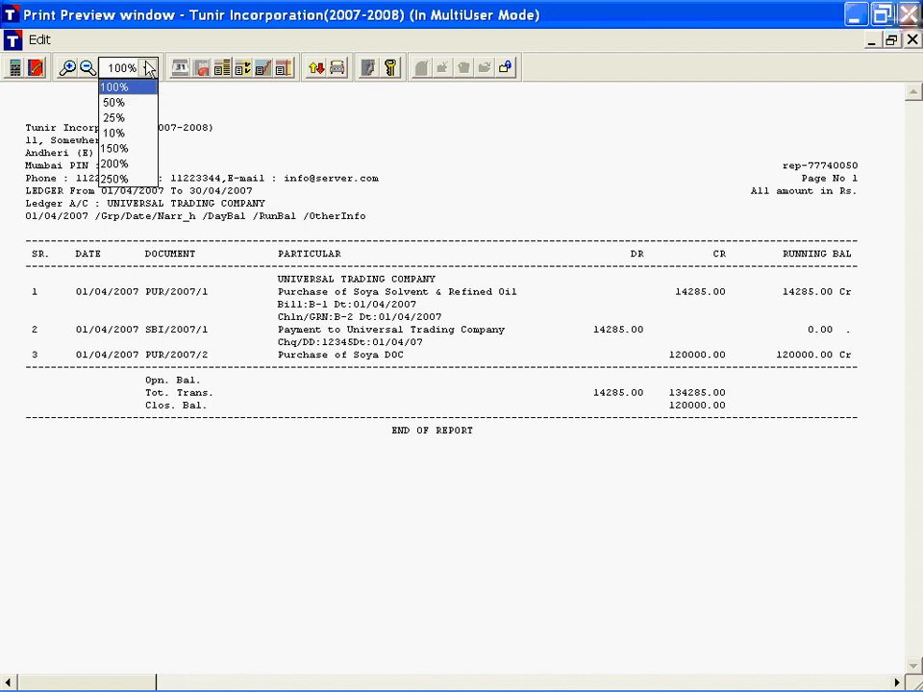
pyautogui.click(114, 102)
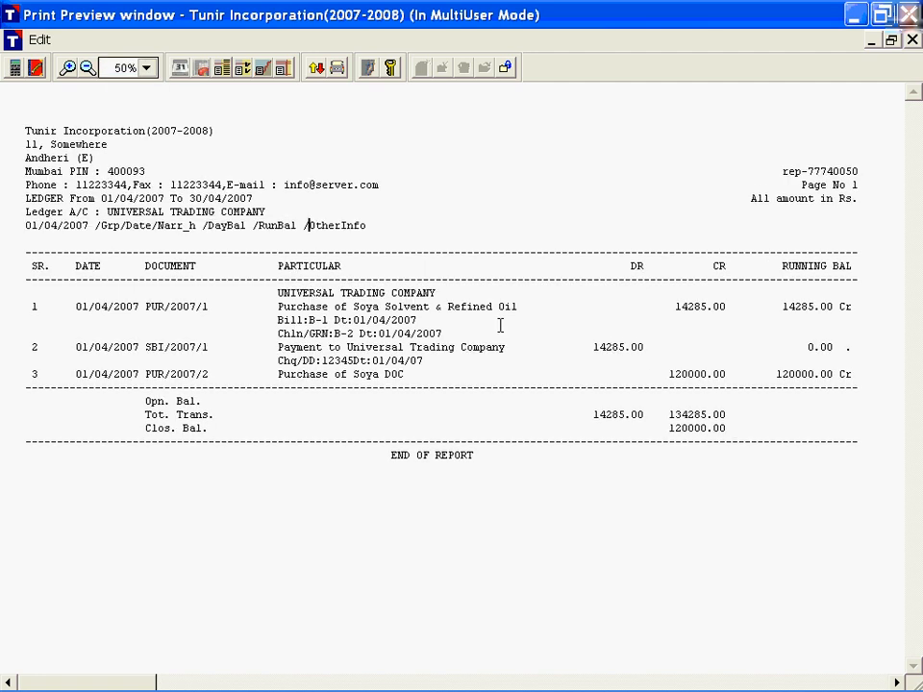
pyautogui.scroll(1, 500, 326)
pyautogui.scroll(1, 500, 313)
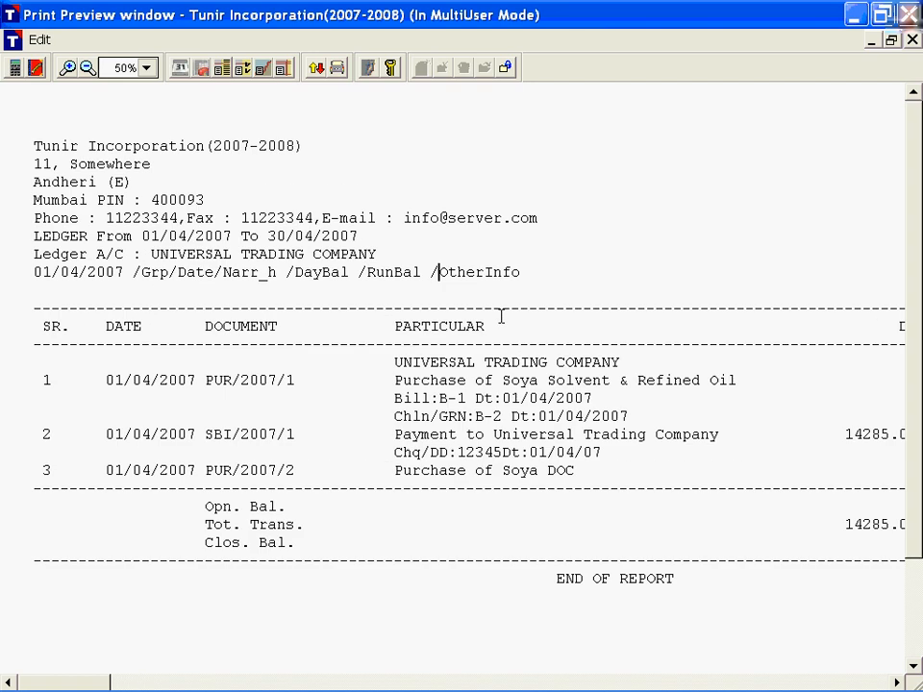
pyautogui.scroll(-2, 500, 315)
pyautogui.scroll(1, 501, 317)
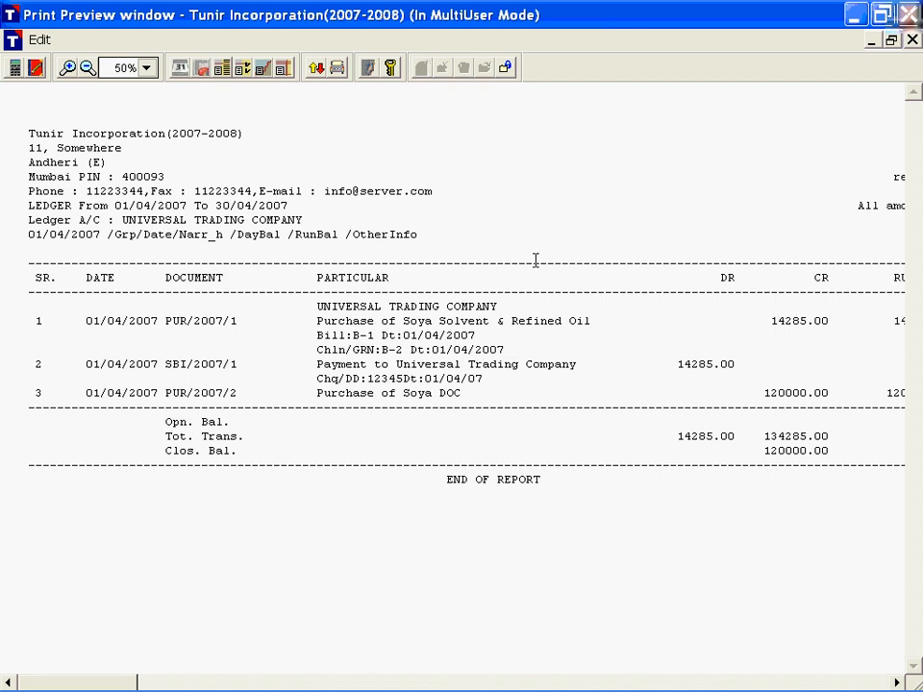
# Step: Close the ledger preview and open the report properties, keeping accounts sequenced by Group and Header Narration printed after trying the alternatives
pyautogui.press('Escape')
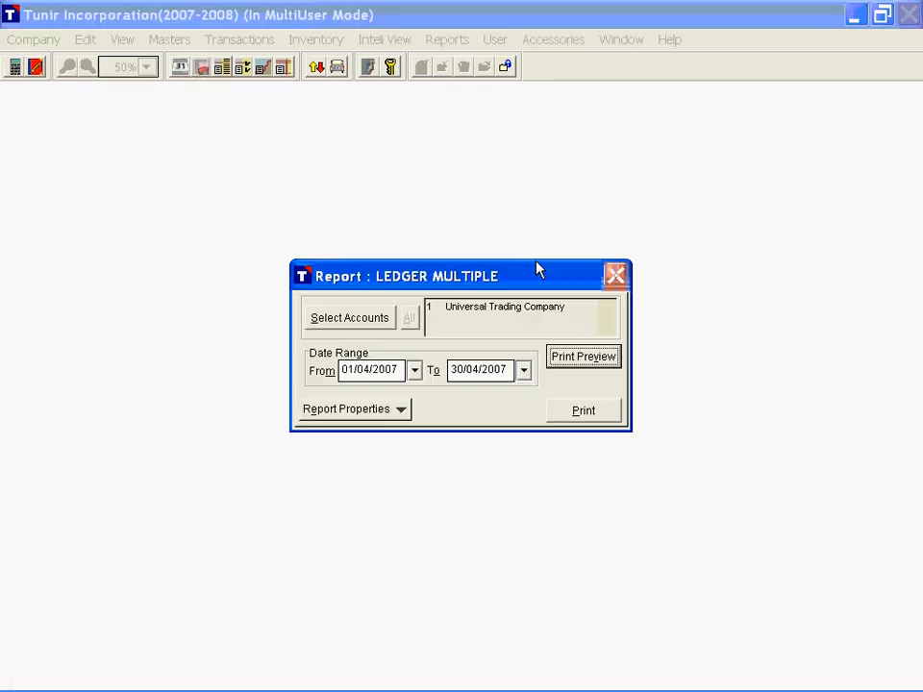
pyautogui.click(363, 411)
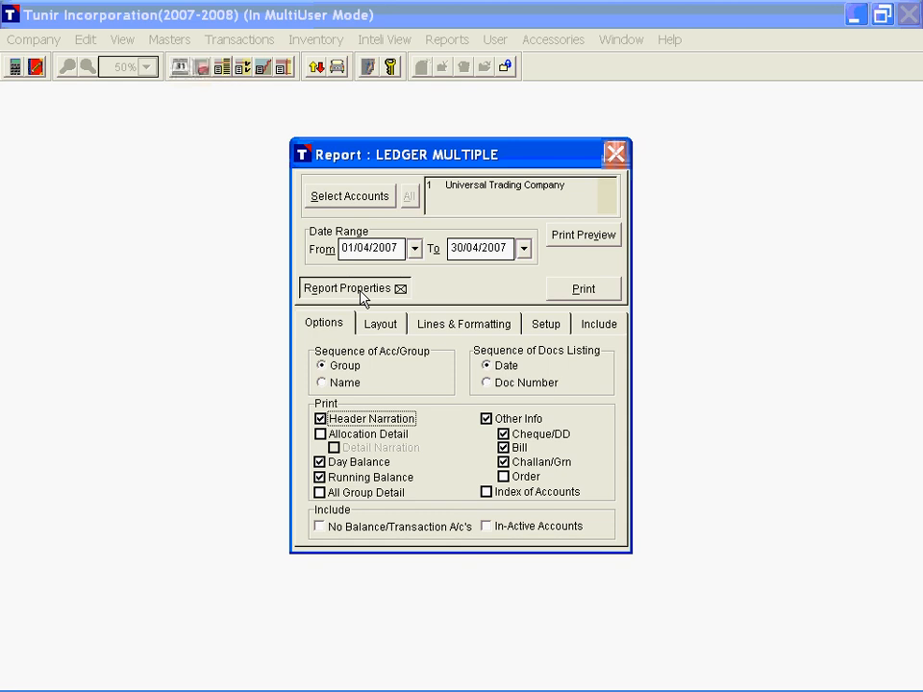
pyautogui.click(340, 384)
pyautogui.click(344, 369)
pyautogui.click(346, 369)
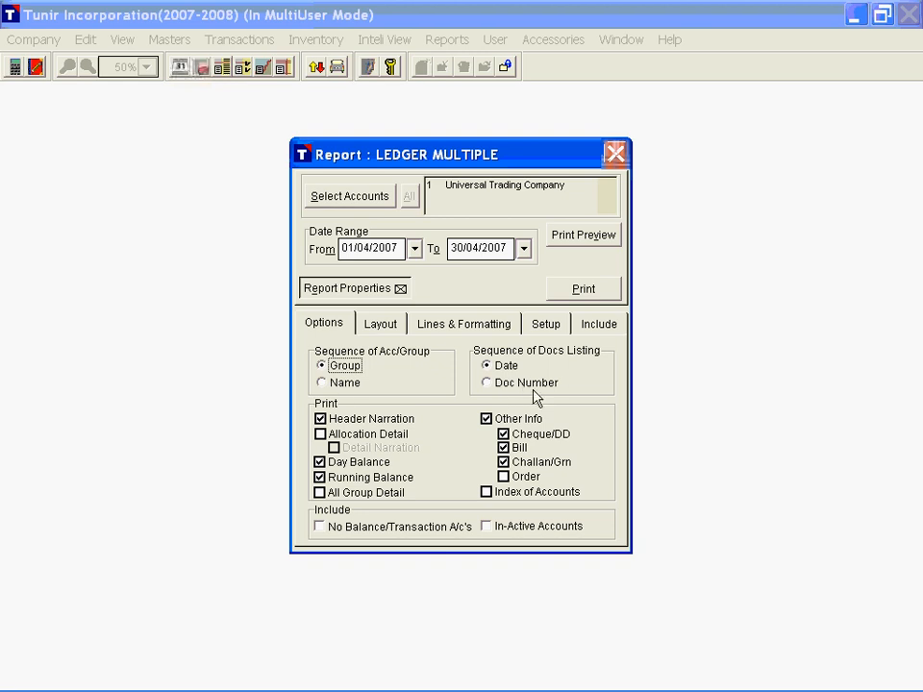
pyautogui.click(335, 423)
pyautogui.click(332, 425)
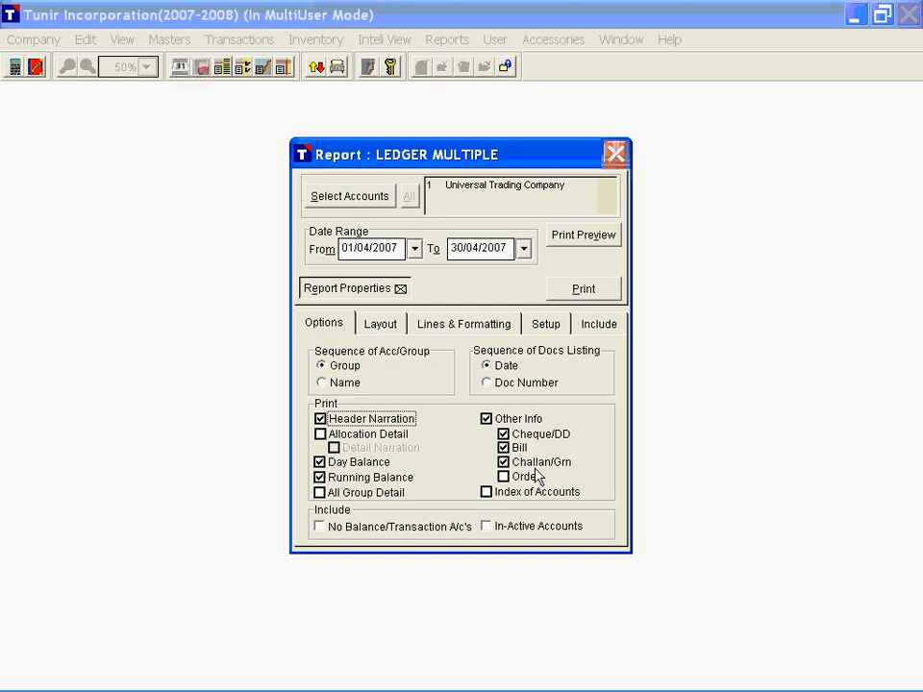
# Step: Try including No Balance/Transaction A/c's, exclude them again, and include In-Active Accounts in the ledger report
pyautogui.click(488, 493)
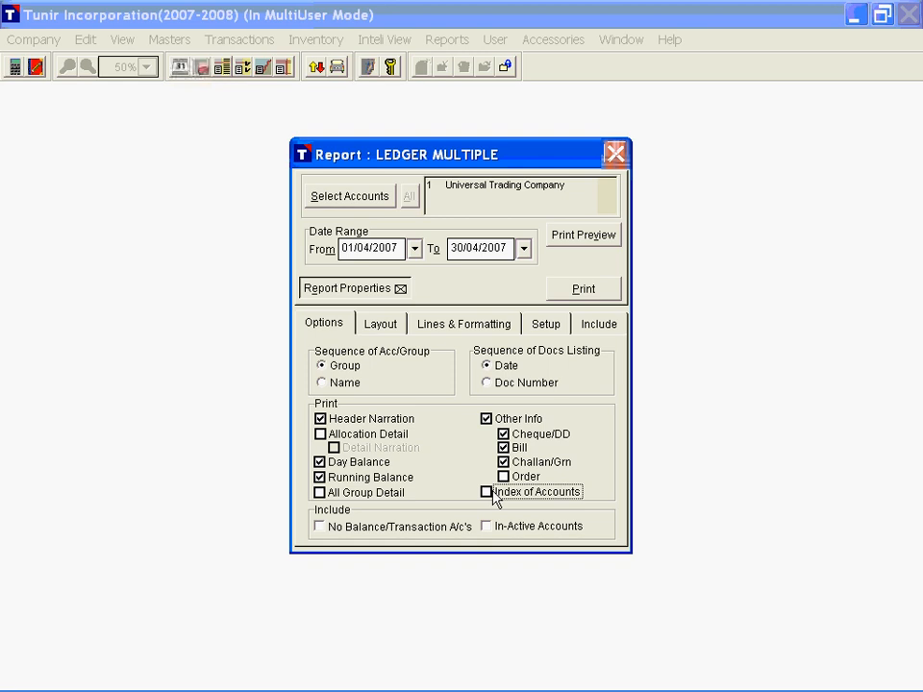
pyautogui.click(343, 529)
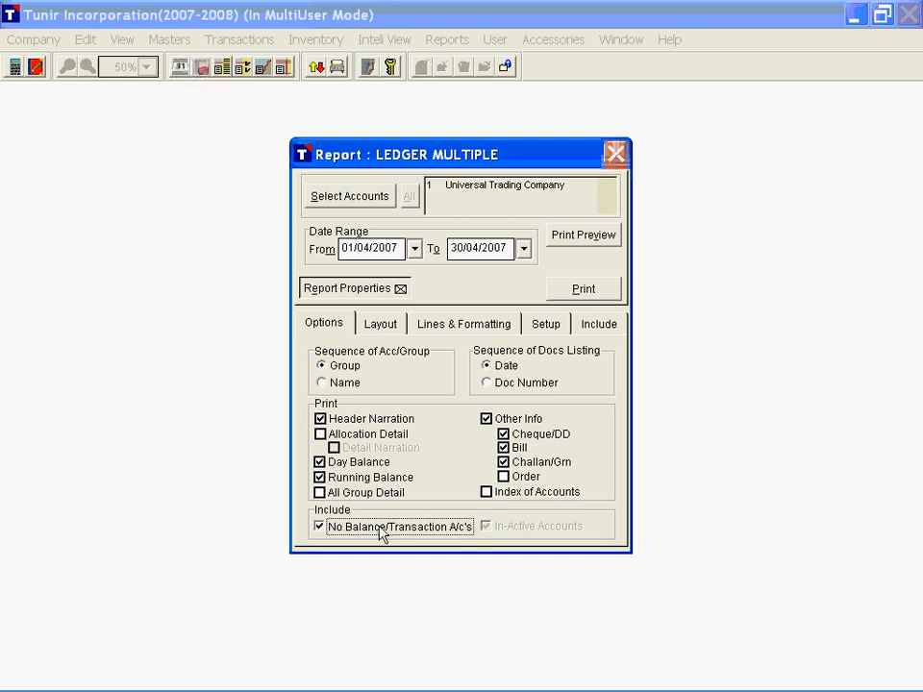
pyautogui.click(382, 529)
pyautogui.click(502, 527)
pyautogui.click(542, 529)
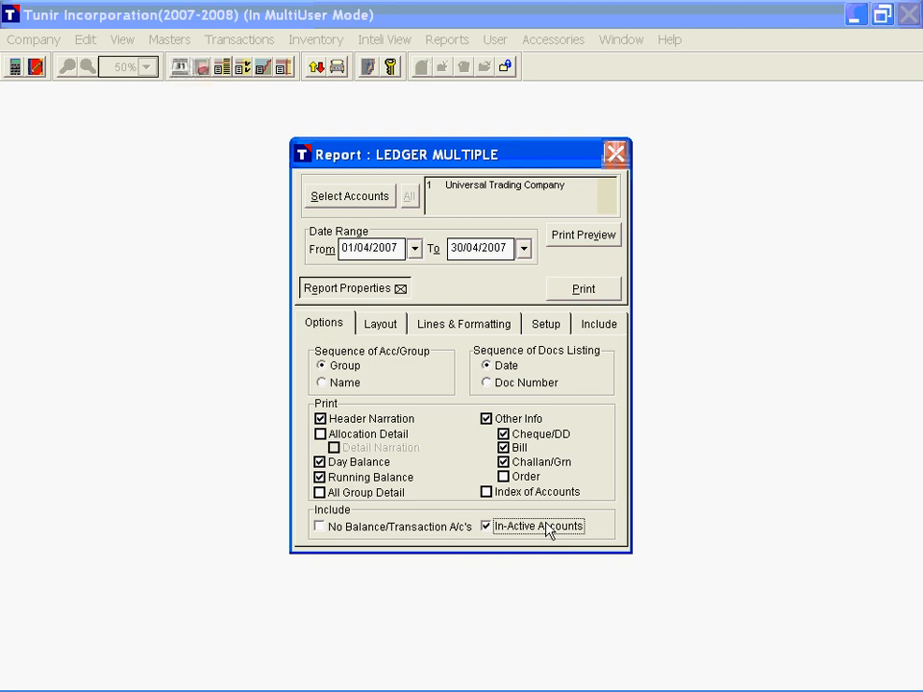
# Step: Remove the report name, address, amount info, print criteria, custom heading and report ID from the ledger report's header layout
pyautogui.click(381, 327)
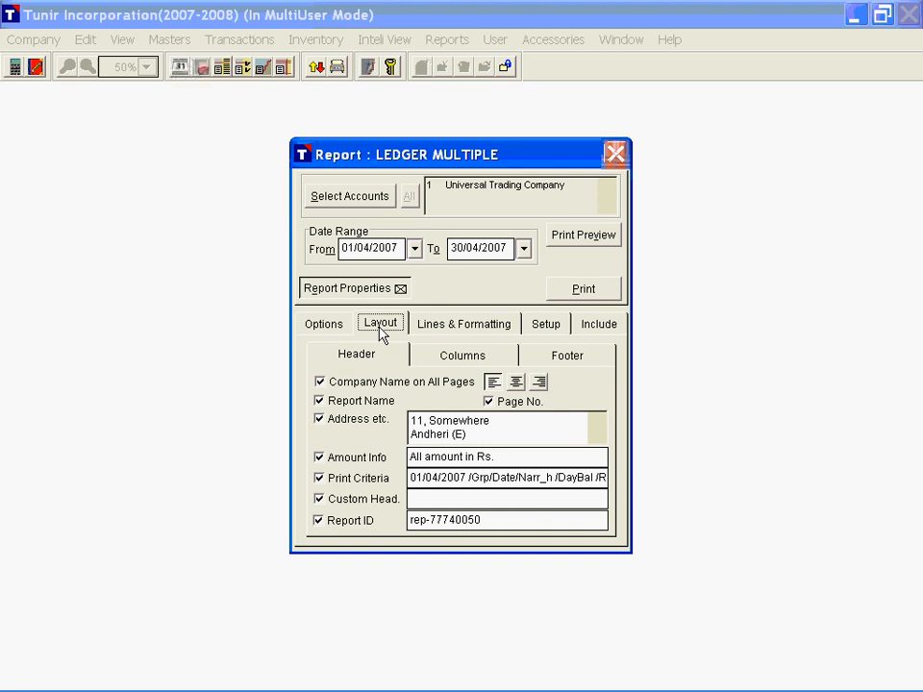
pyautogui.click(332, 403)
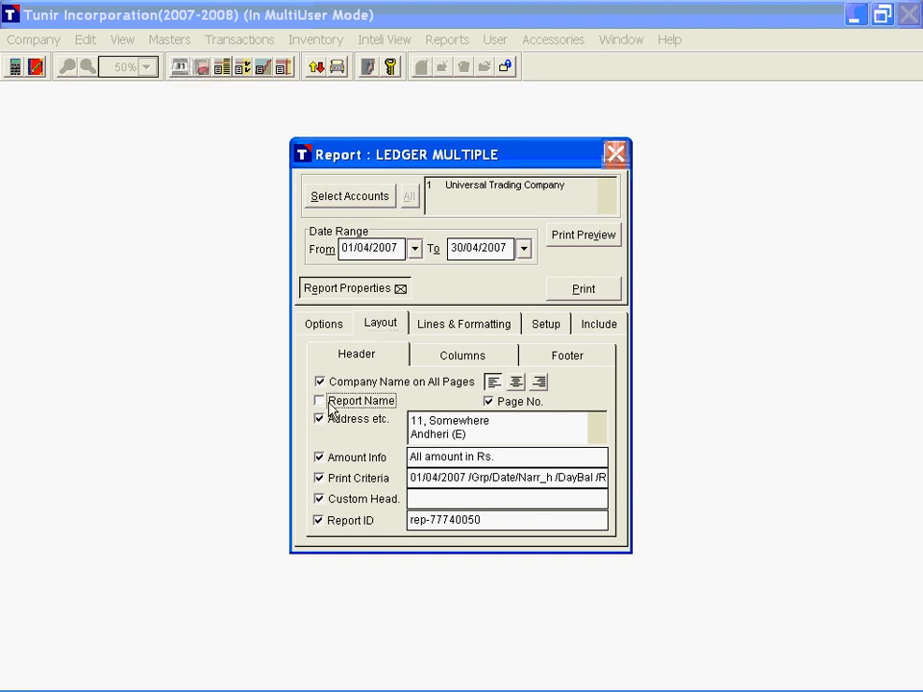
pyautogui.click(332, 404)
pyautogui.click(332, 406)
pyautogui.click(355, 423)
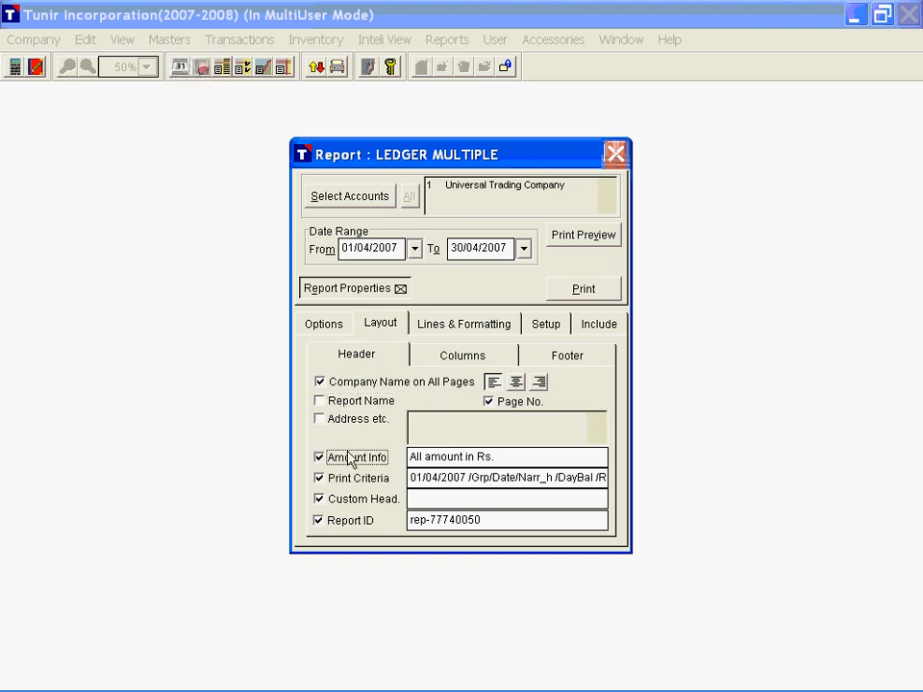
pyautogui.click(348, 458)
pyautogui.click(354, 477)
pyautogui.click(360, 499)
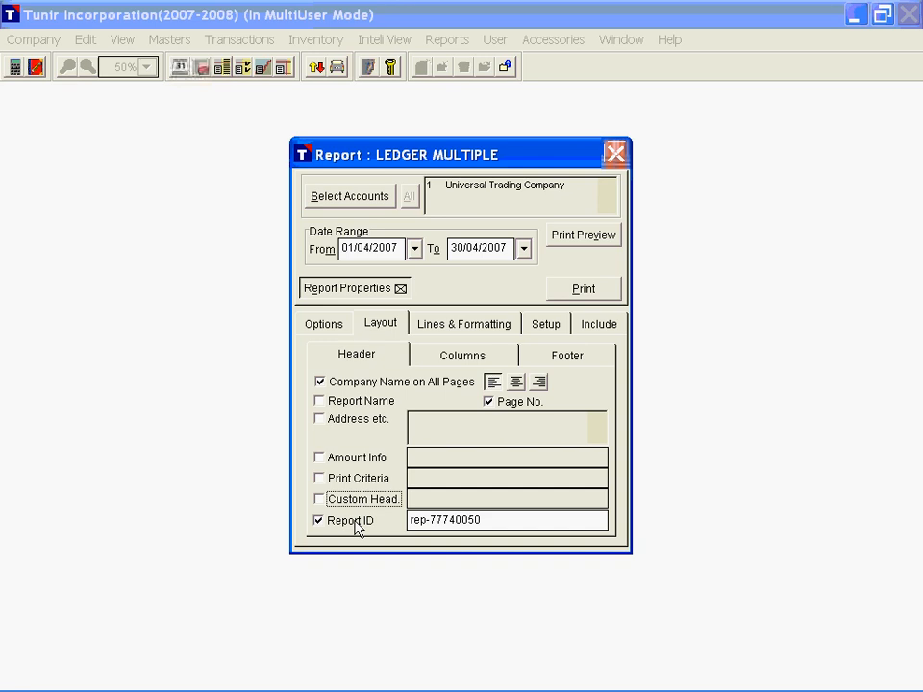
# Step: Preview the ledger with the reduced header and close it, and try centring the company name before restoring left alignment
pyautogui.click(579, 236)
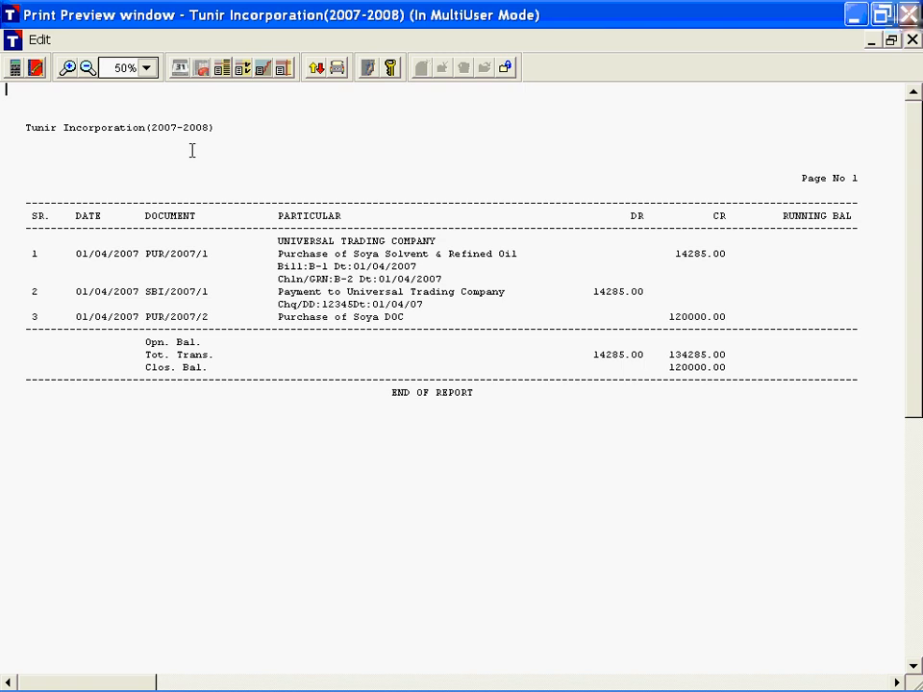
pyautogui.press('Escape')
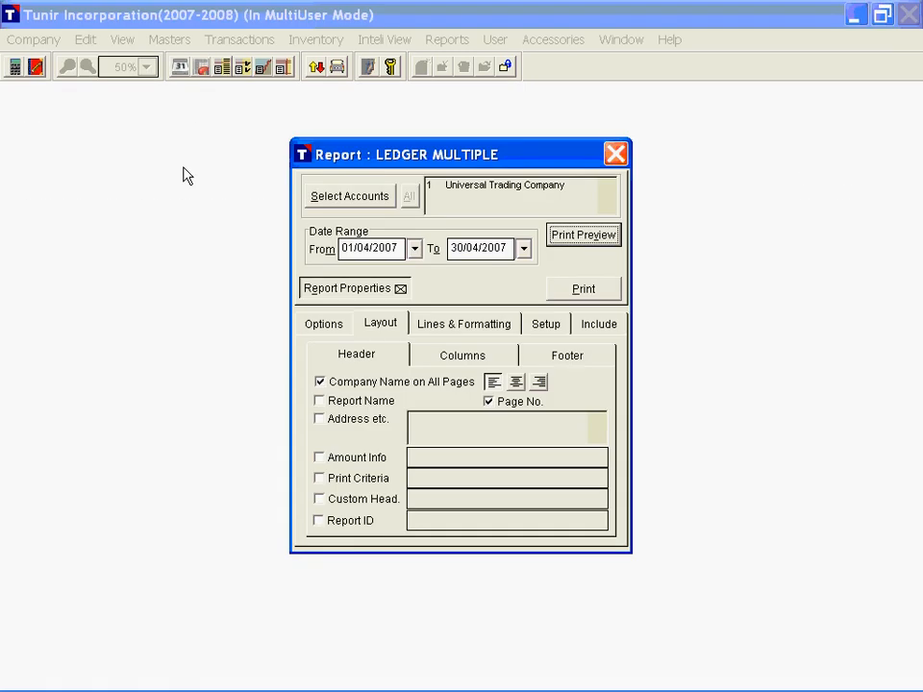
pyautogui.click(515, 382)
pyautogui.click(493, 383)
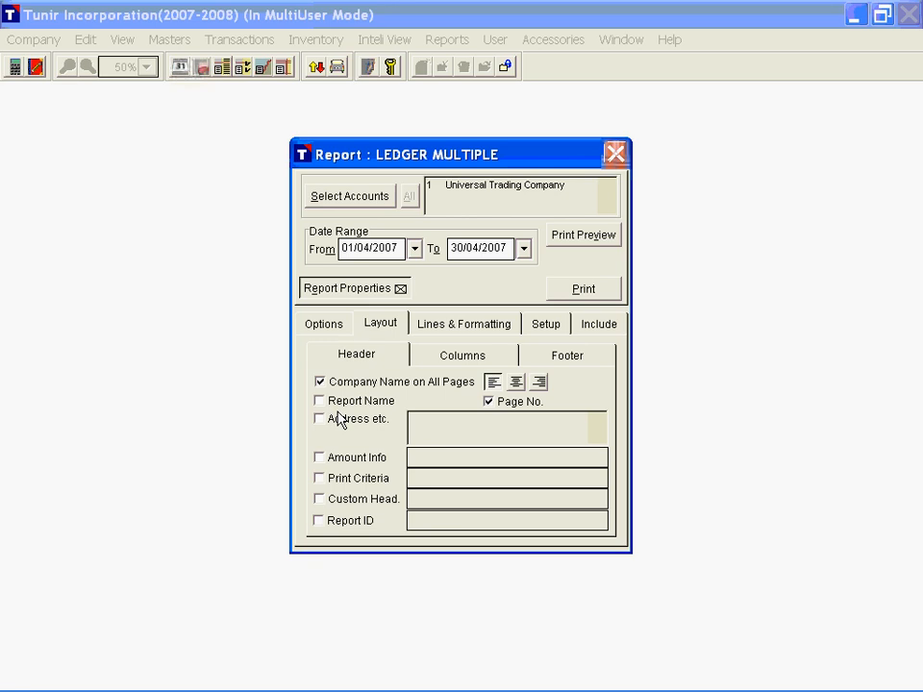
# Step: Add boundaries, vertical lines and horizontal lines to the ledger report and preview it
pyautogui.click(449, 328)
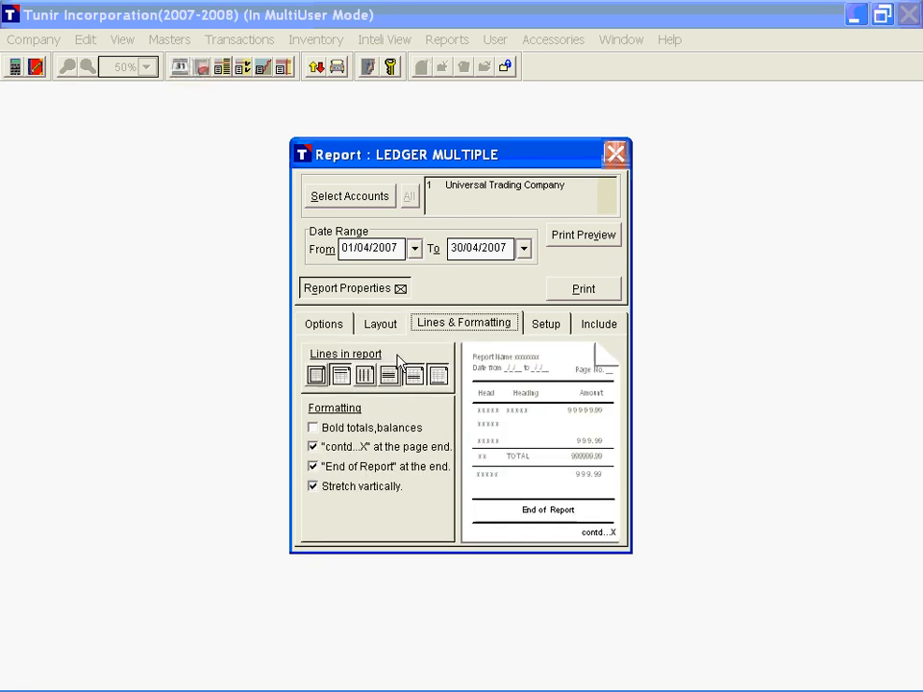
pyautogui.click(318, 378)
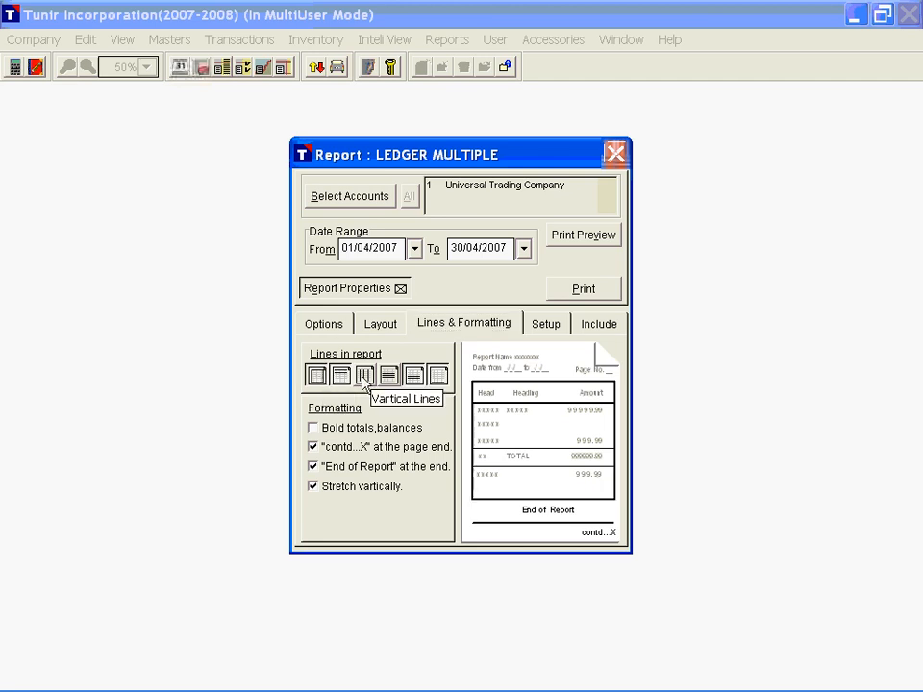
pyautogui.click(364, 377)
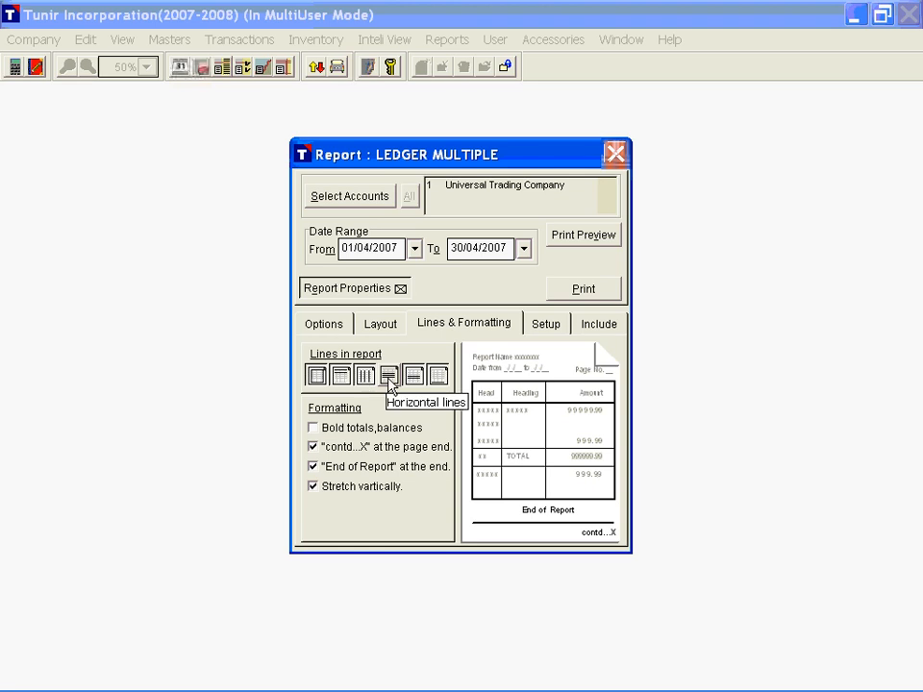
pyautogui.click(390, 384)
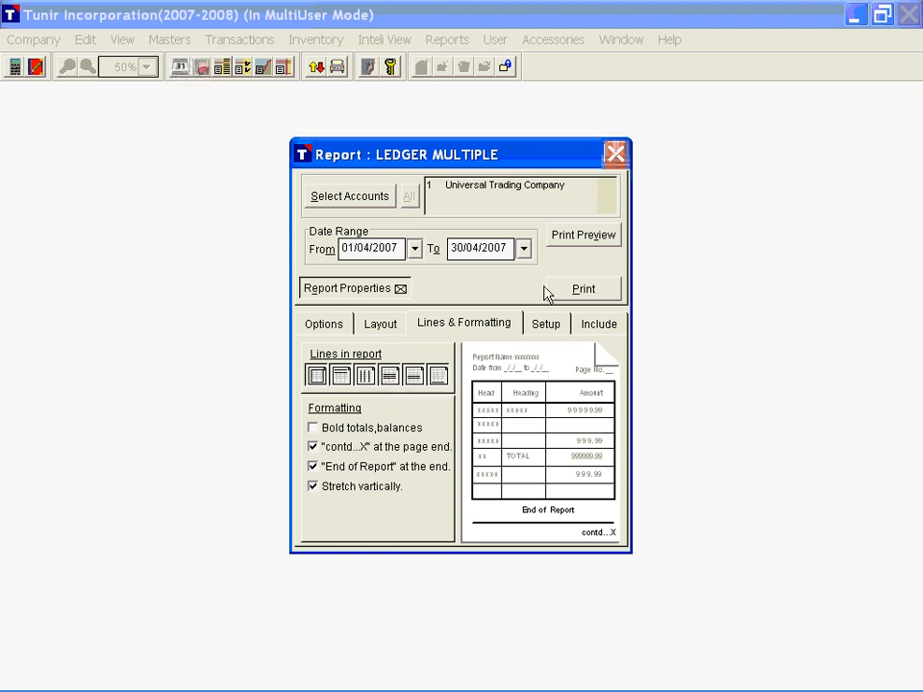
pyautogui.click(597, 241)
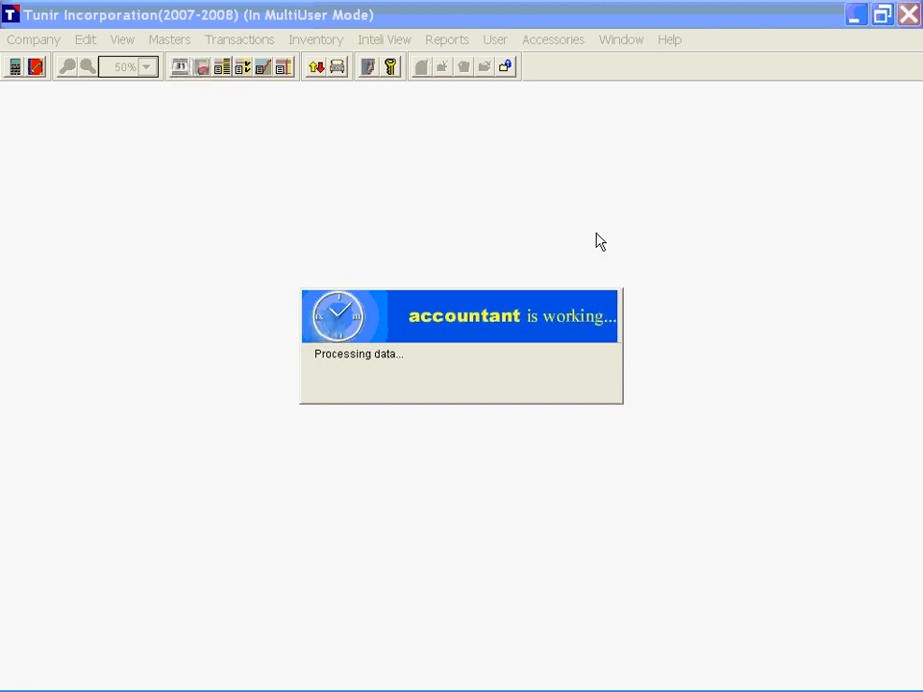
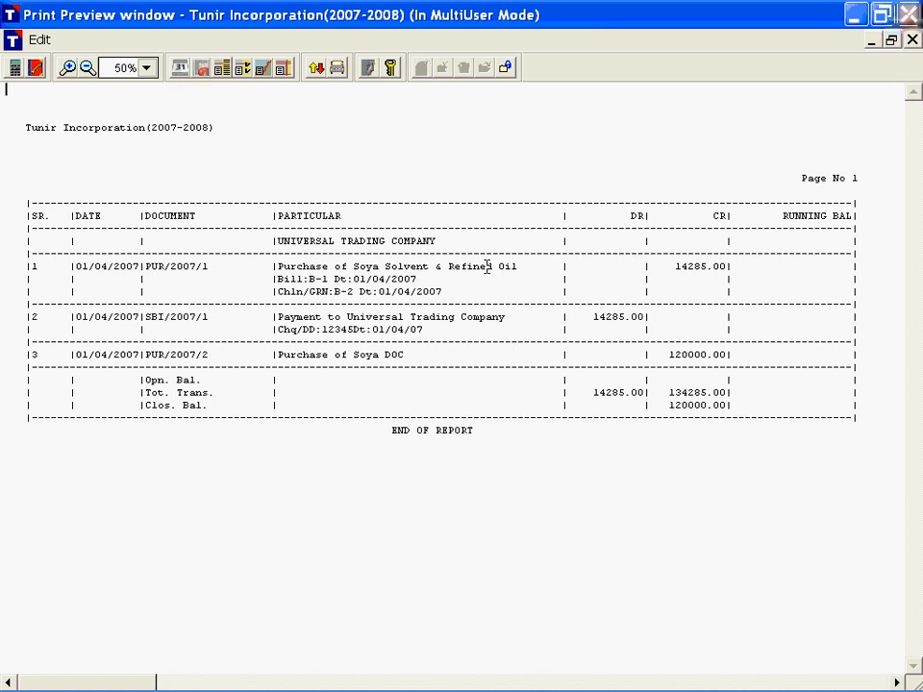
# Step: Switch the ledger report's print mode to Graphic and preview the Universal Trading Company ledger
pyautogui.press('Escape')
pyautogui.click(542, 325)
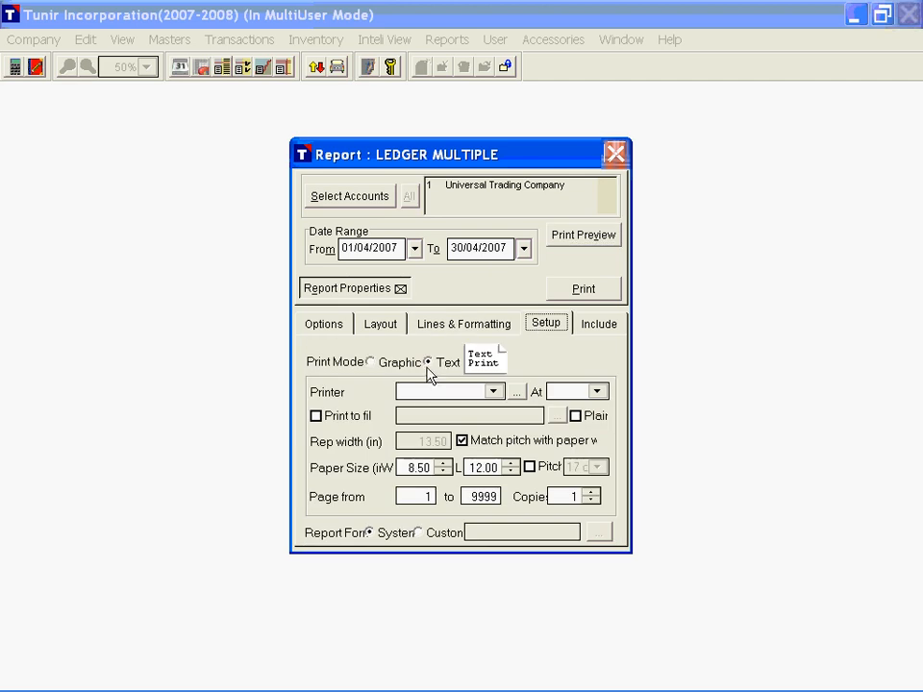
pyautogui.click(385, 364)
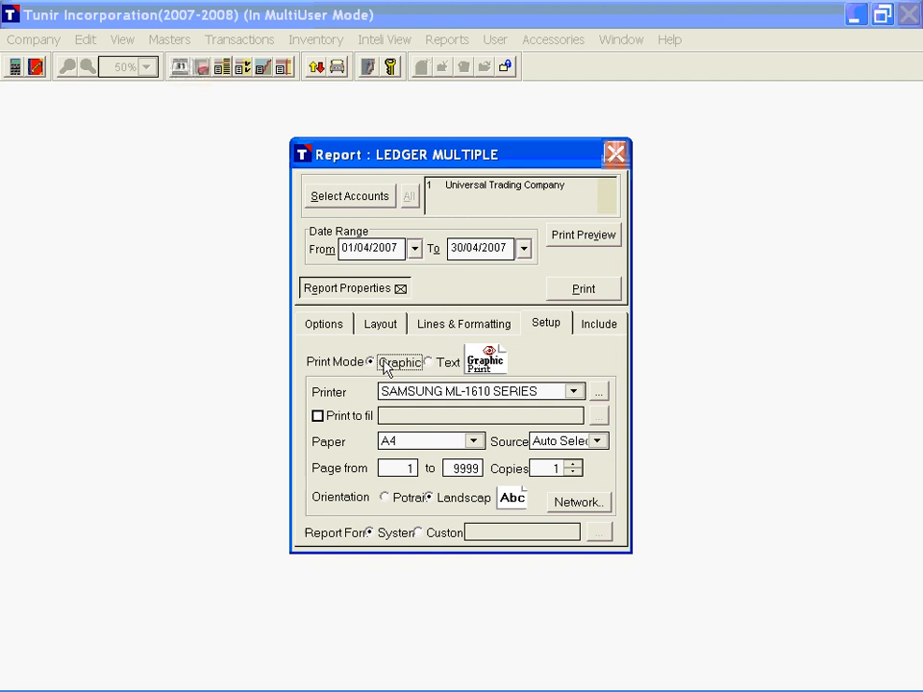
pyautogui.click(585, 237)
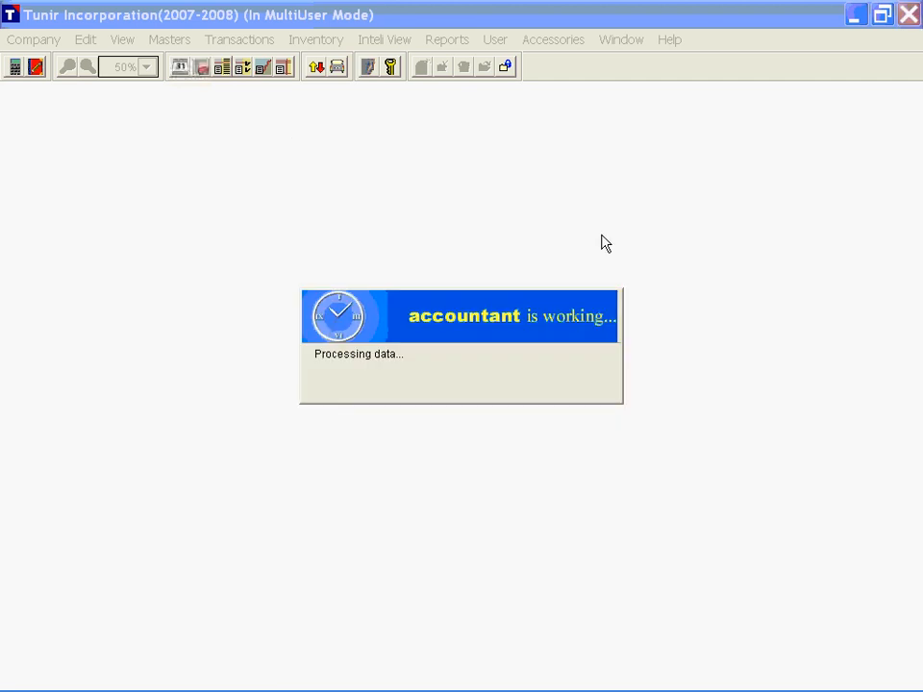
pyautogui.doubleClick(386, 161)
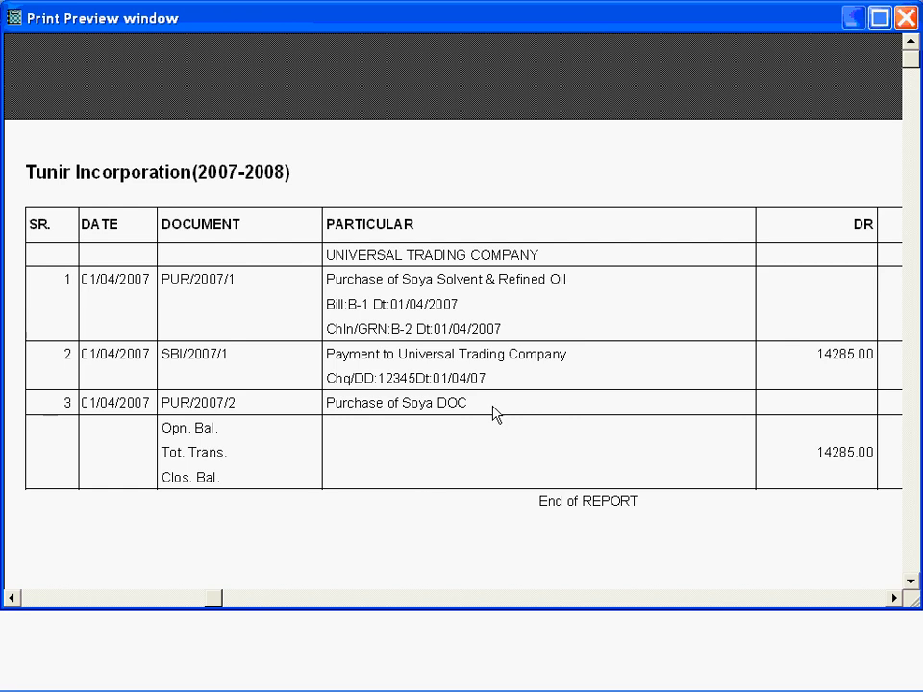
pyautogui.press('Escape')
# Step: Remove the outer border, column lines and row lines from the ledger report, and preview the new line formatting
pyautogui.click(442, 325)
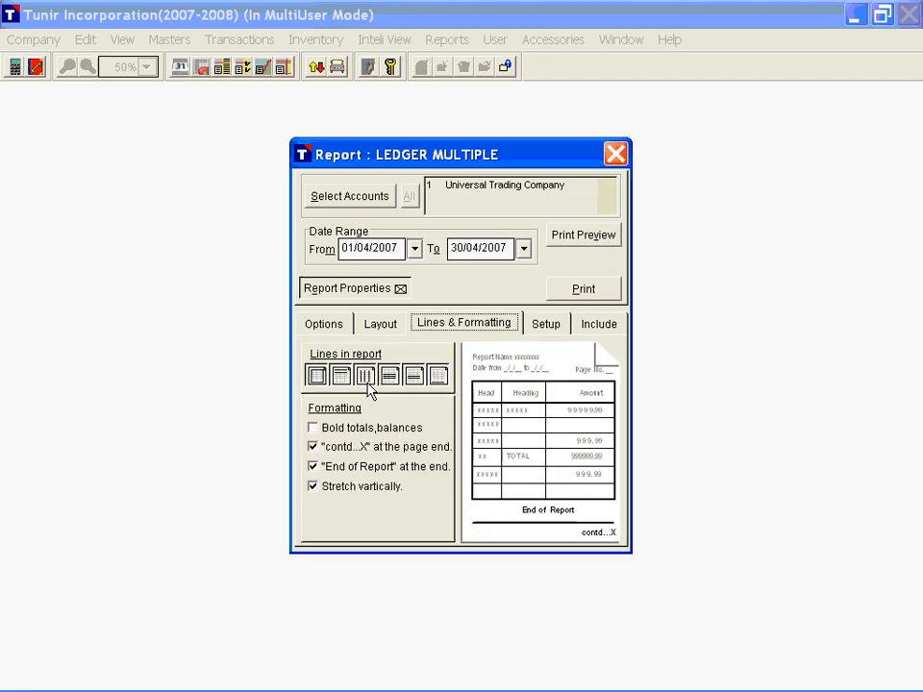
pyautogui.press('Tab')
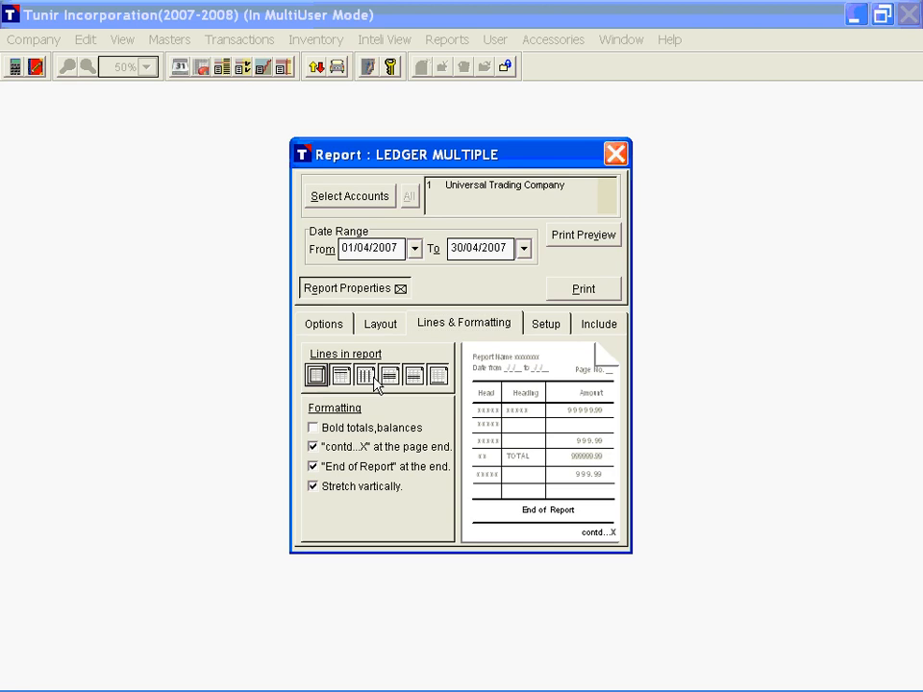
pyautogui.click(371, 377)
pyautogui.click(390, 375)
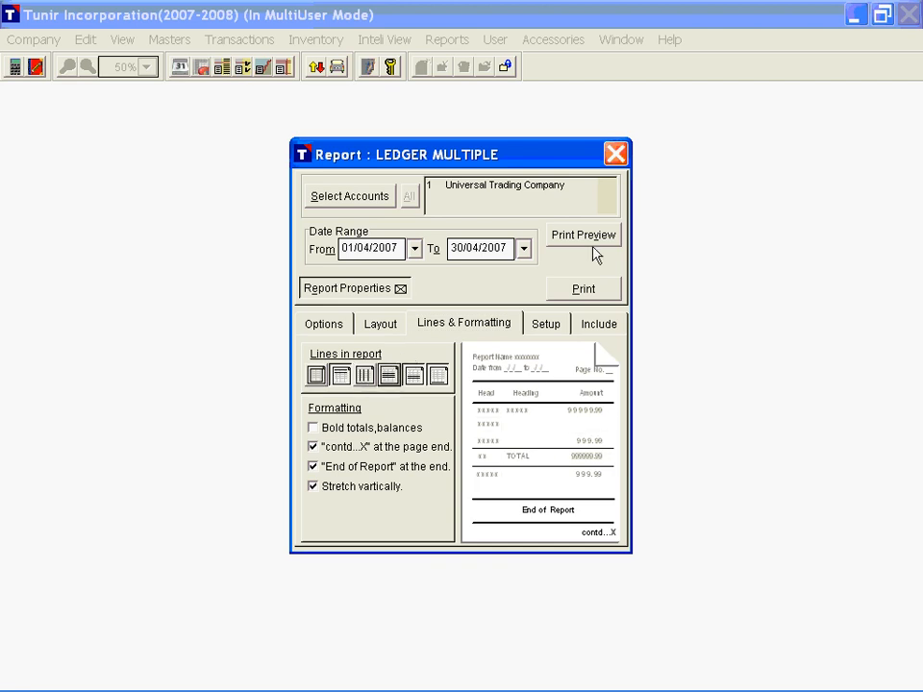
pyautogui.click(592, 244)
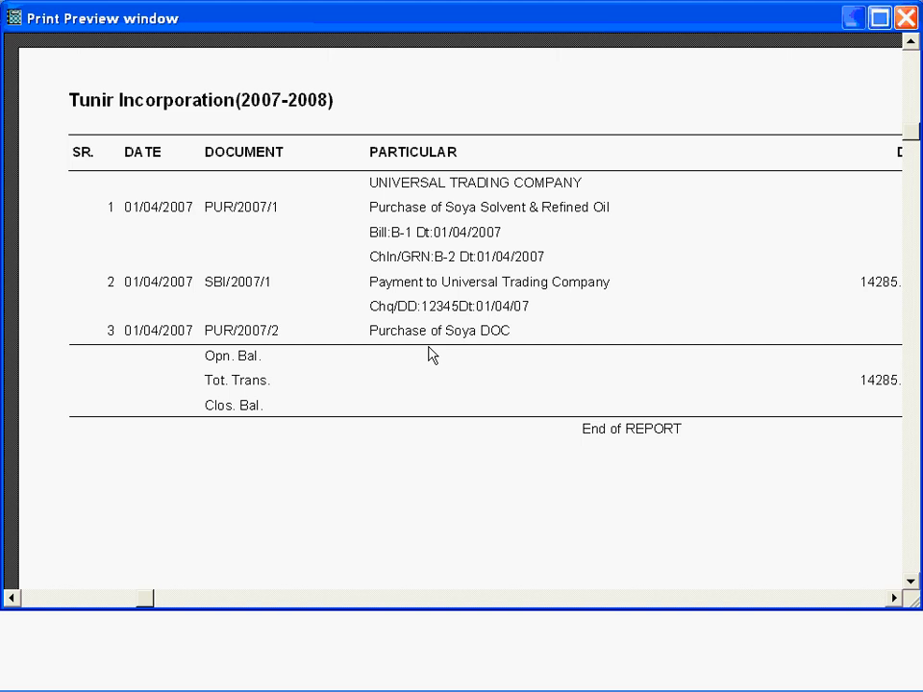
pyautogui.press('Escape')
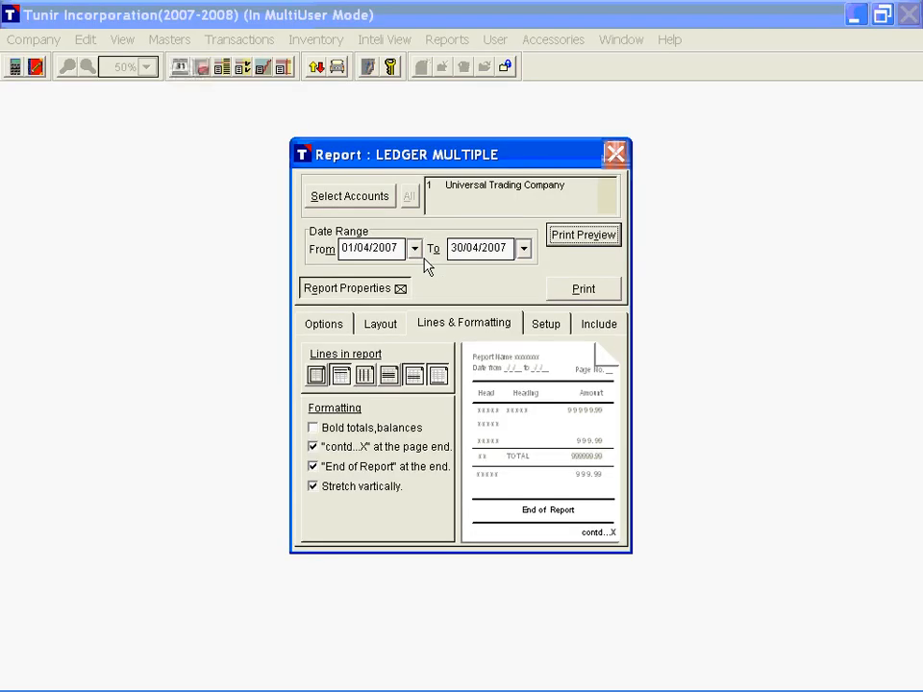
# Step: Print the ledger report in Text mode to the file c:\ldr.txt
pyautogui.click(548, 327)
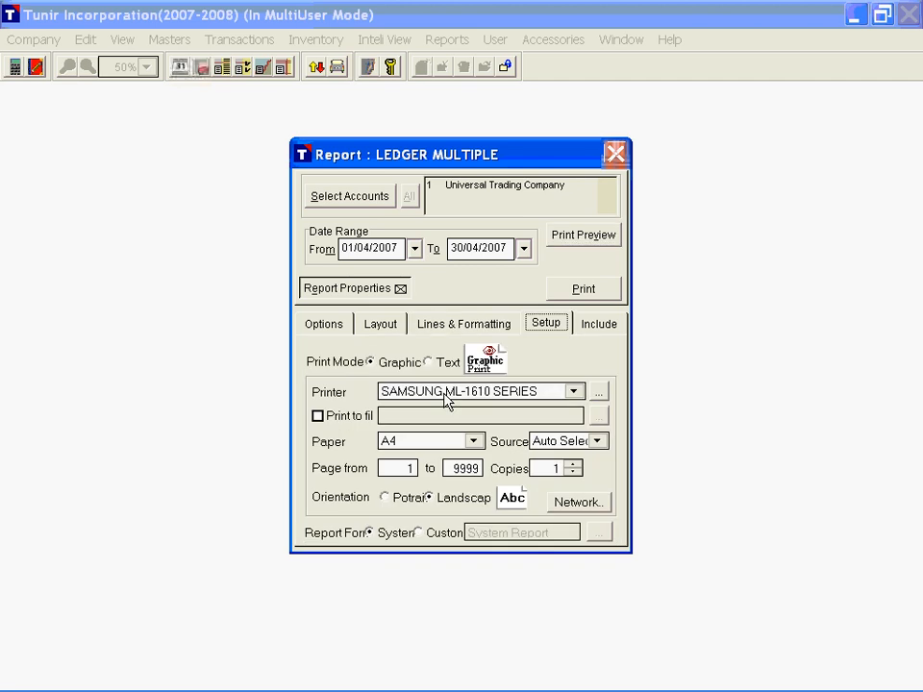
pyautogui.click(319, 417)
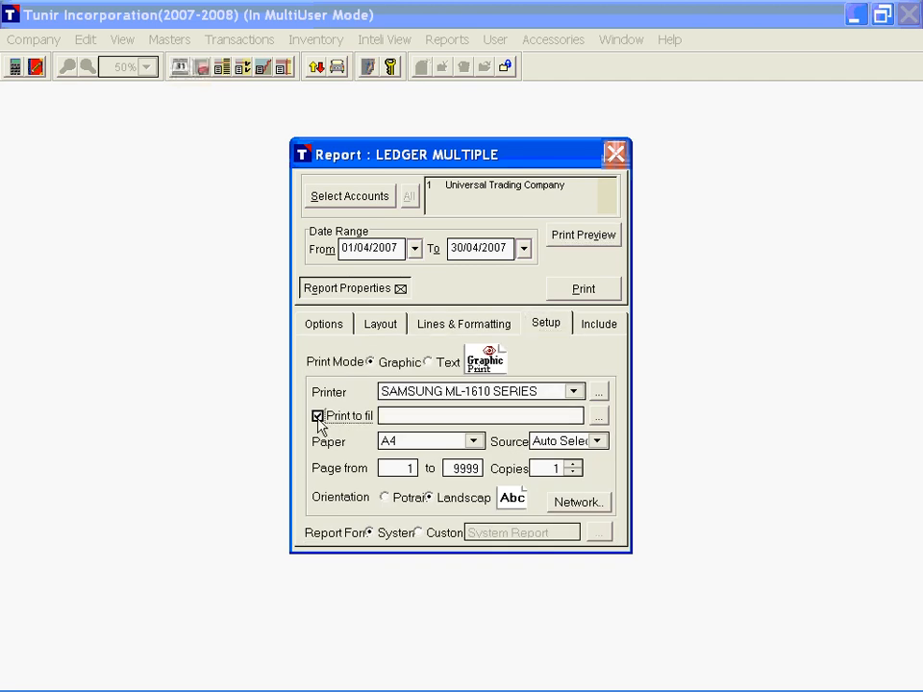
pyautogui.click(447, 372)
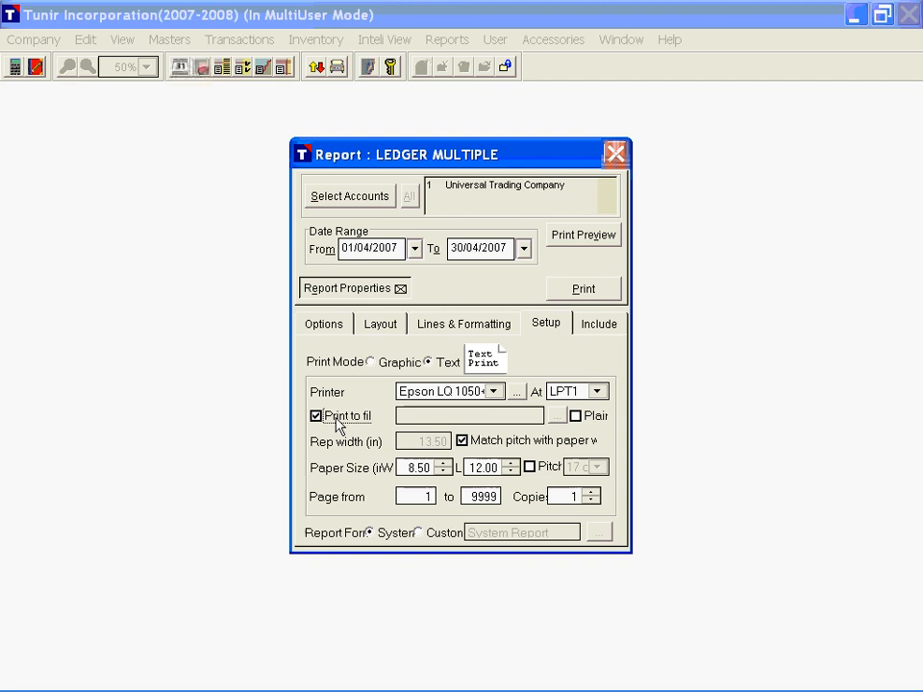
pyautogui.click(418, 415)
pyautogui.write('c')
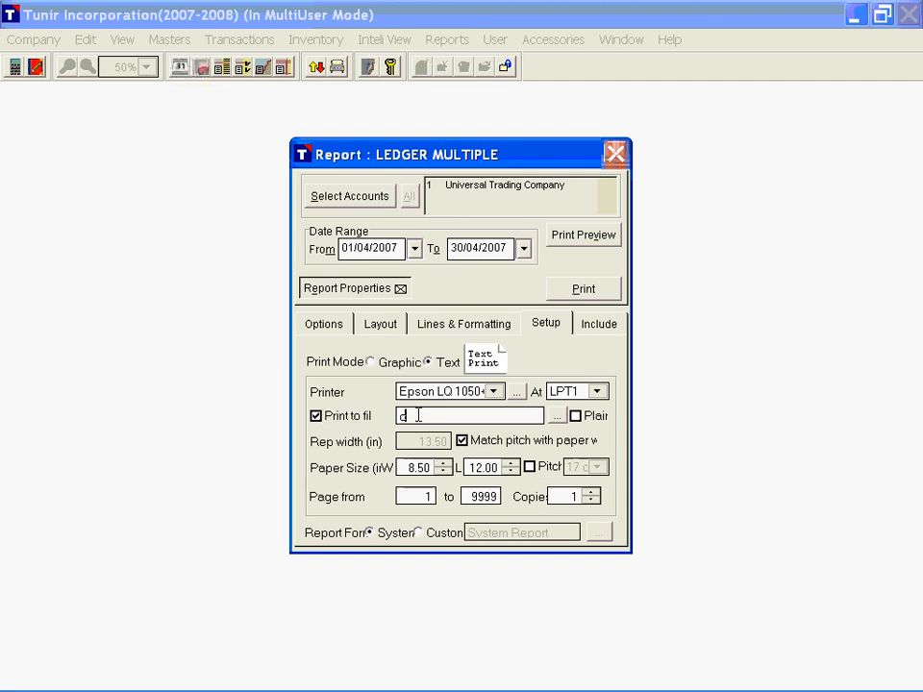
pyautogui.write(':\\bi')
pyautogui.write('r.txt')
pyautogui.click(608, 294)
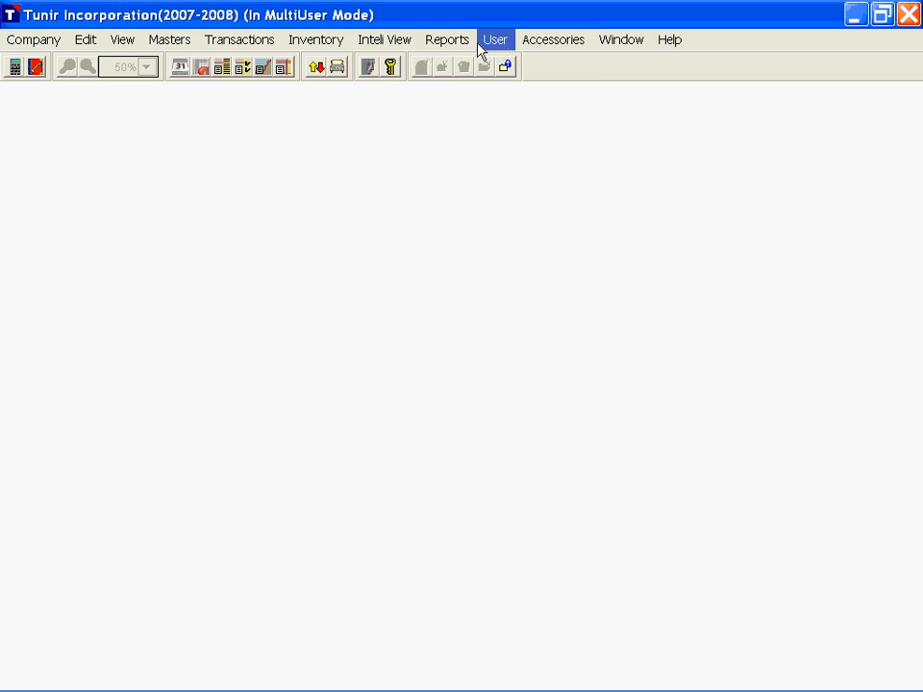
# Step: Load ldr.txt from Local Disk (C:) in the Text Viewer, view its contents and close the viewer
pyautogui.click(530, 43)
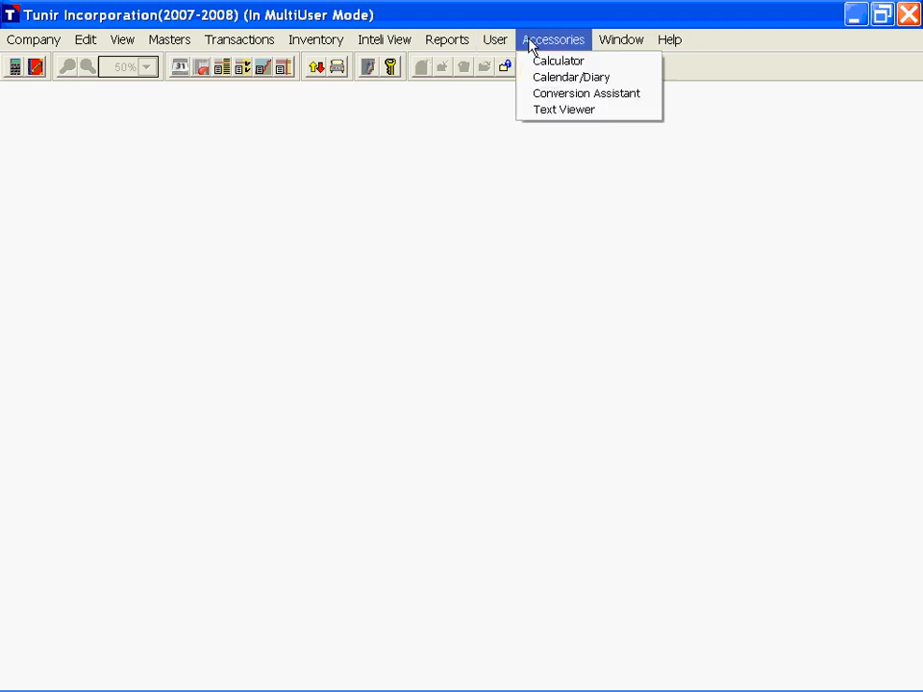
pyautogui.click(570, 112)
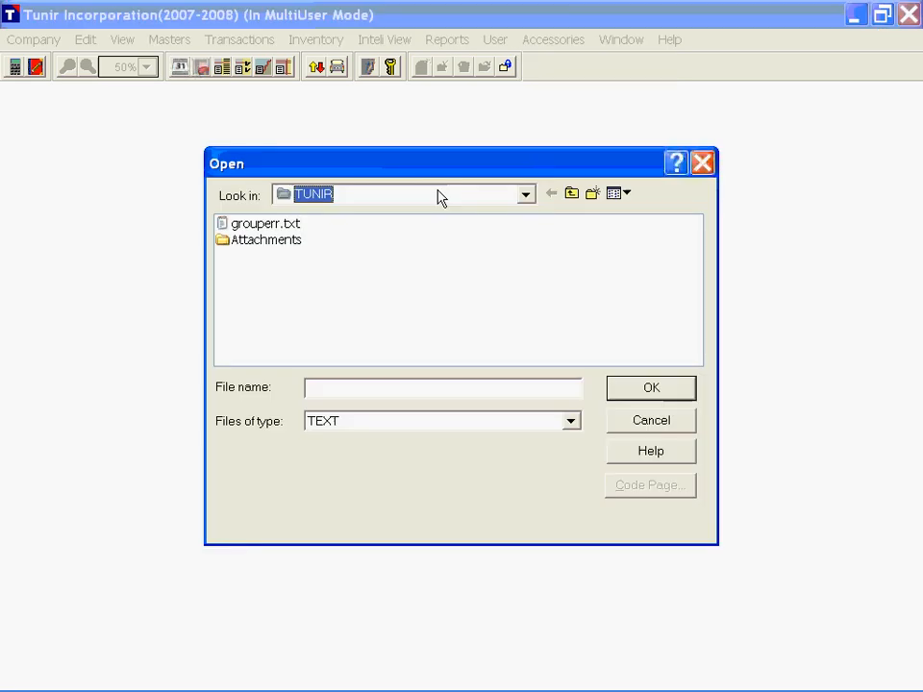
pyautogui.click(436, 192)
pyautogui.click(386, 265)
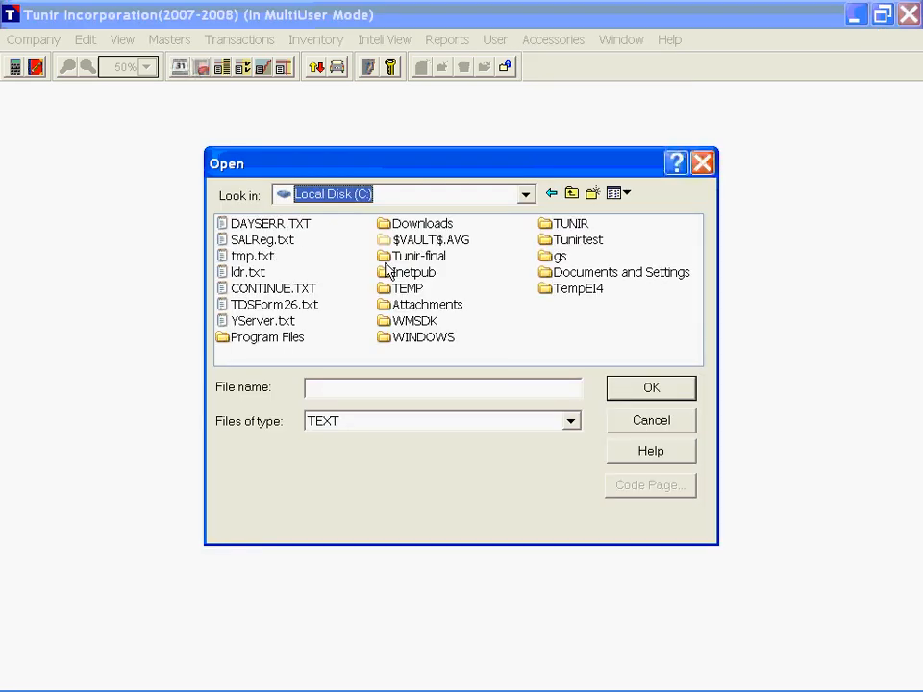
pyautogui.click(247, 273)
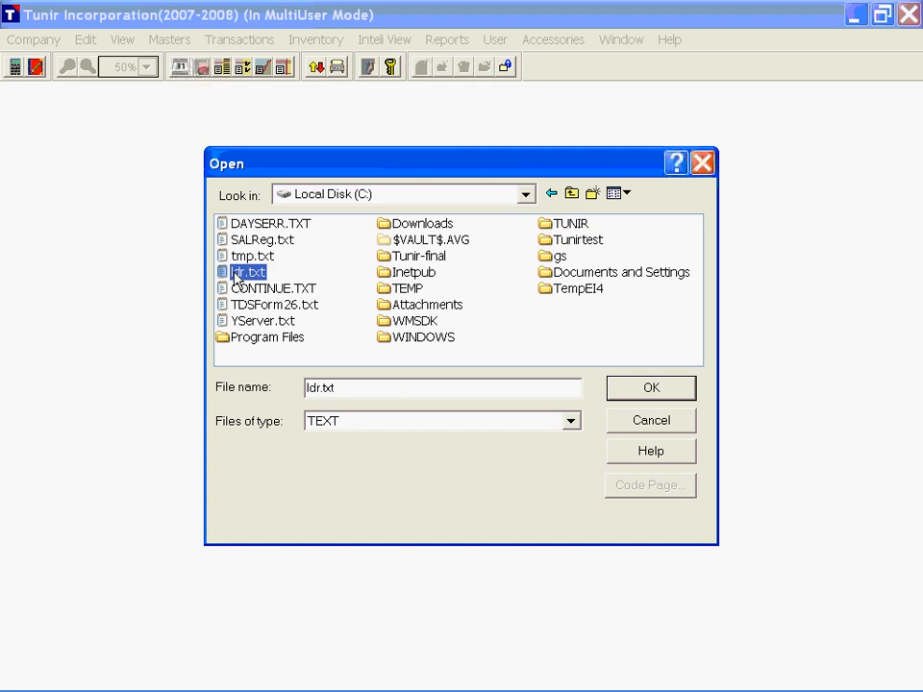
pyautogui.click(635, 393)
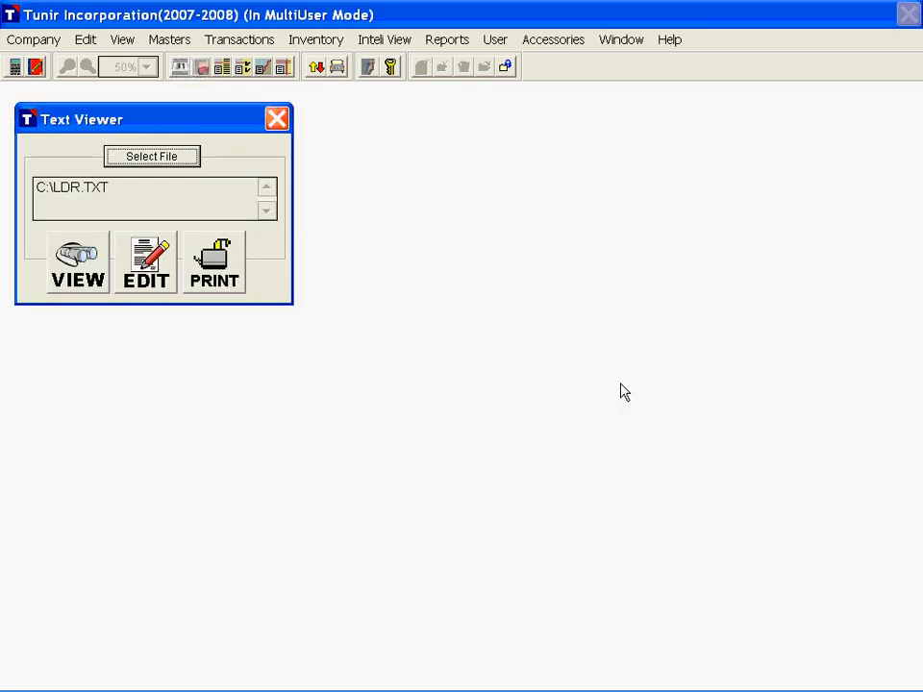
pyautogui.click(78, 264)
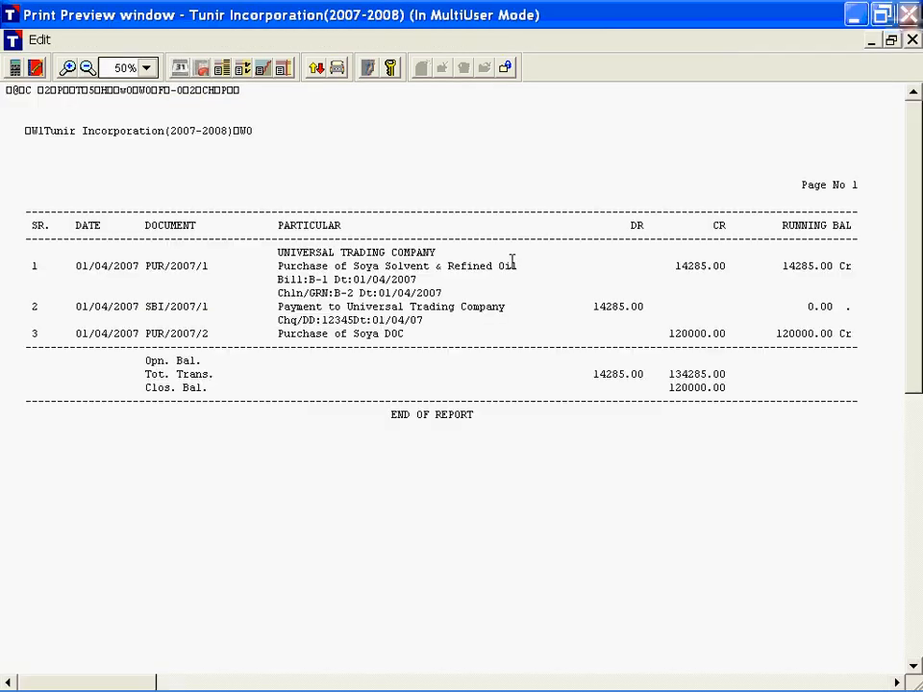
pyautogui.press('Escape')
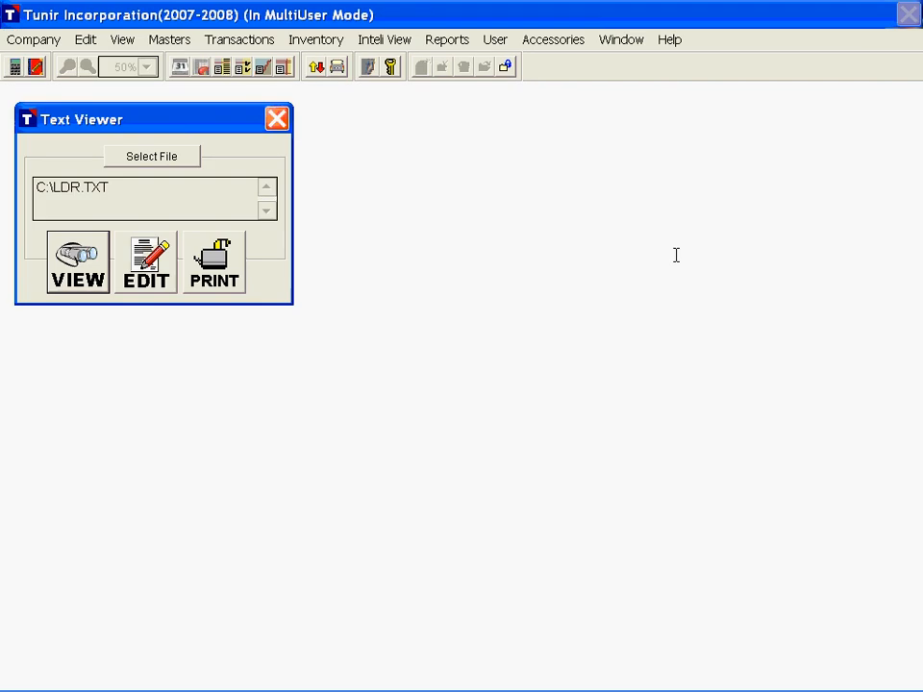
pyautogui.press('Escape')
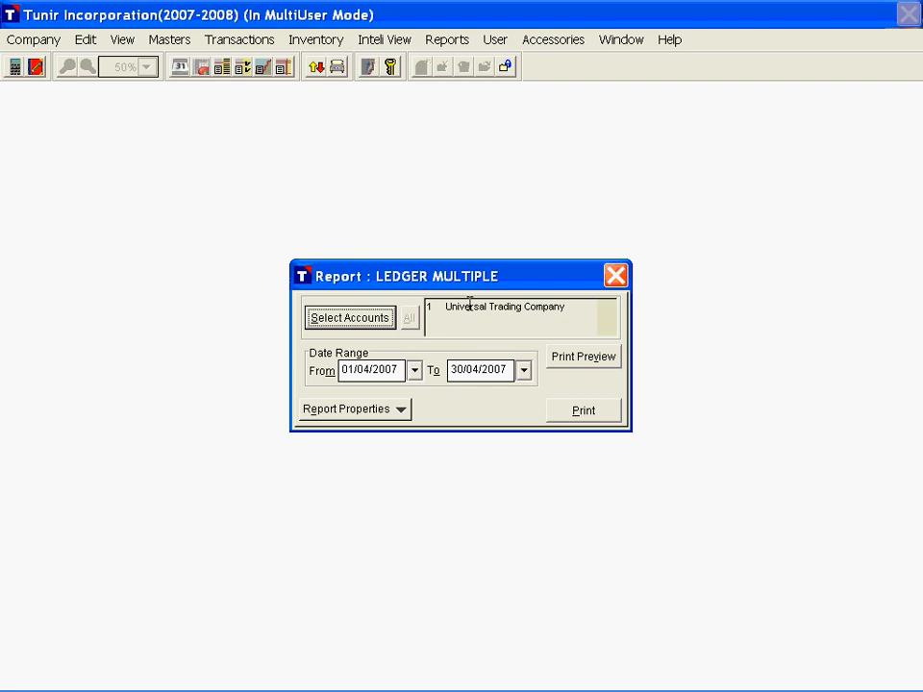
# Step: Include Unapproved and Provisional documents in the LEDGER MULTIPLE report
pyautogui.click(395, 411)
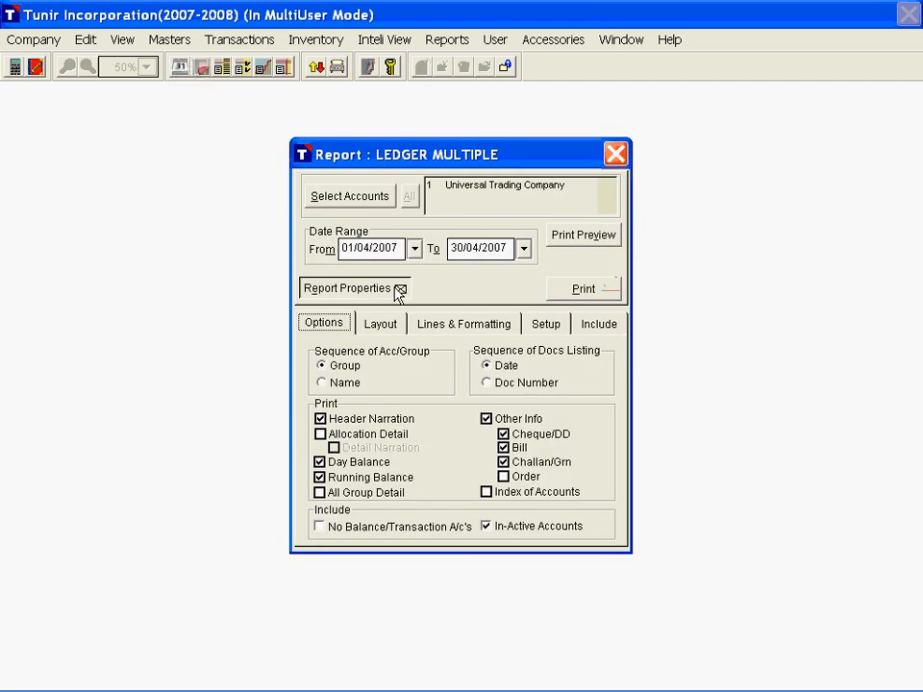
pyautogui.click(599, 323)
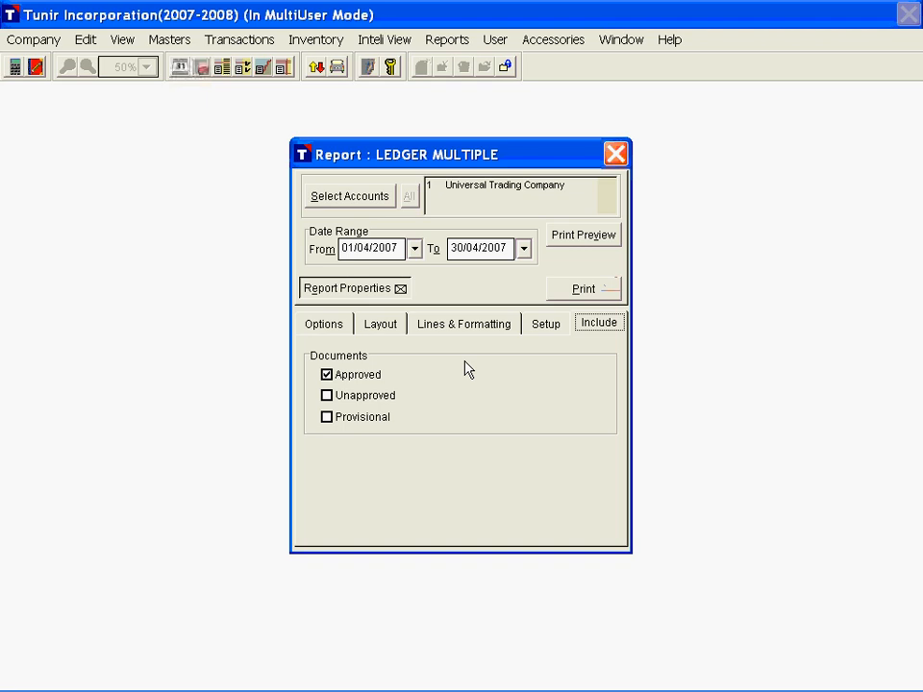
pyautogui.click(354, 397)
pyautogui.click(359, 422)
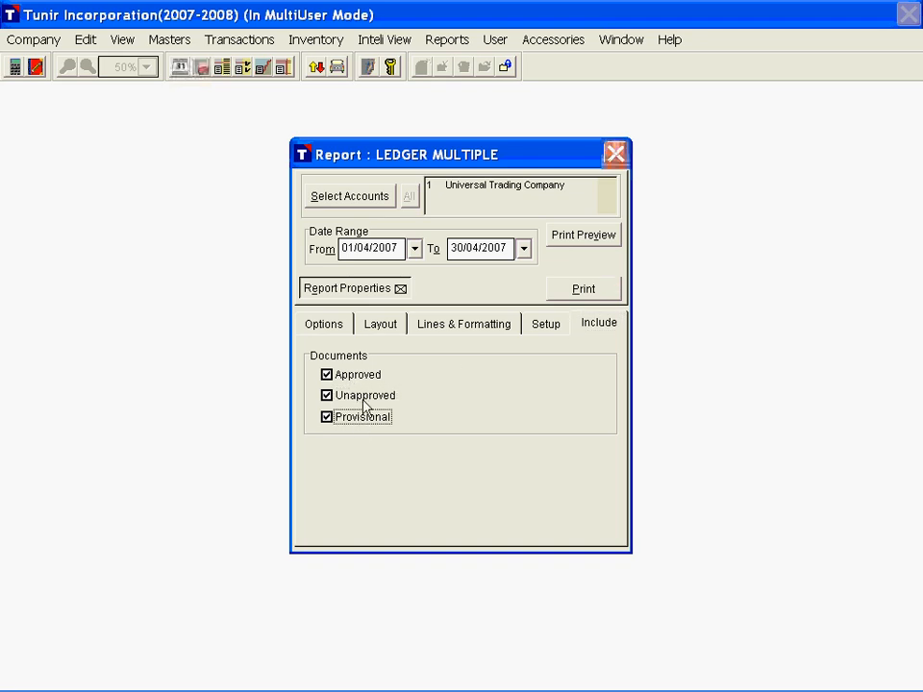
# Step: Select all accounts in the LIABILITIES and ASSETS groups for the report and look through the list of selected accounts
pyautogui.click(348, 194)
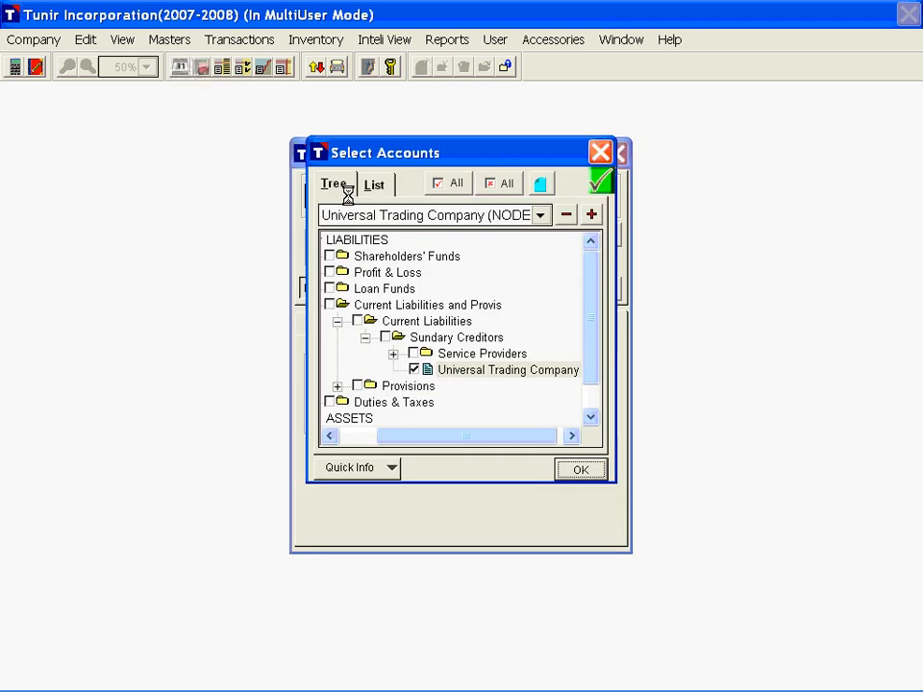
pyautogui.click(354, 436)
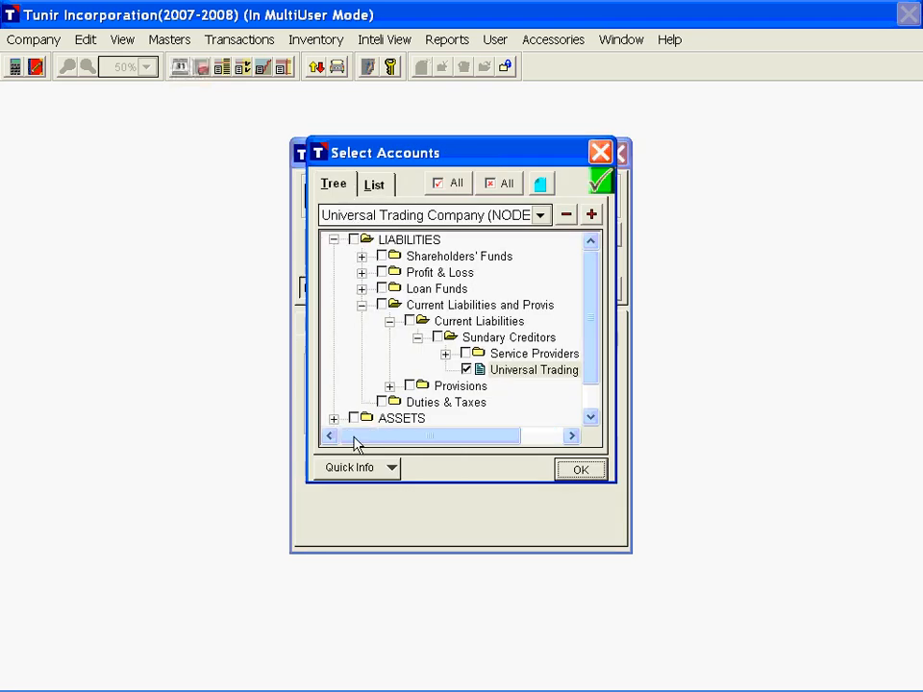
pyautogui.click(355, 240)
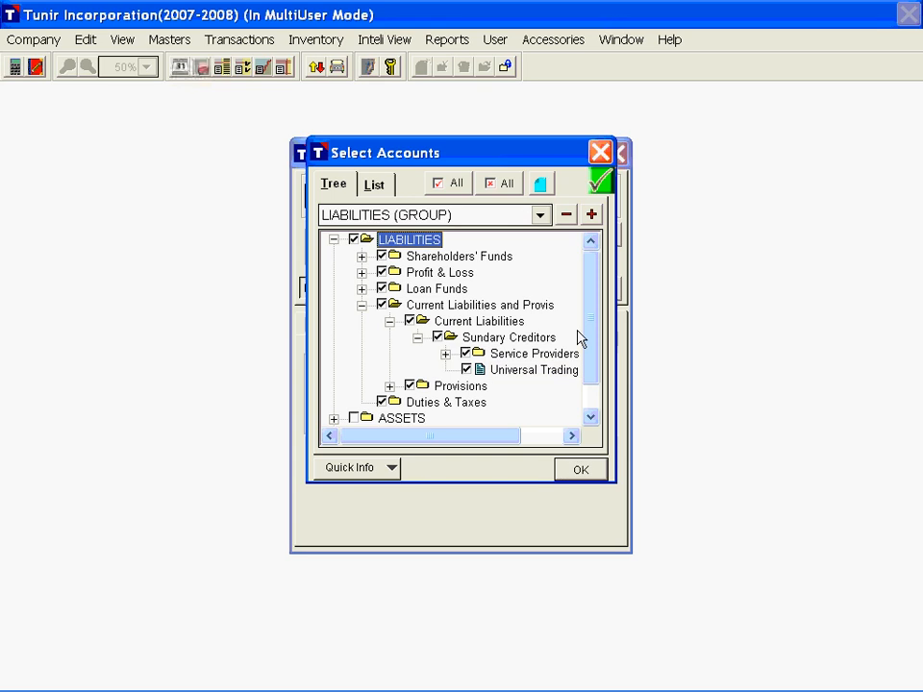
pyautogui.scroll(-1, 581, 338)
pyautogui.click(354, 385)
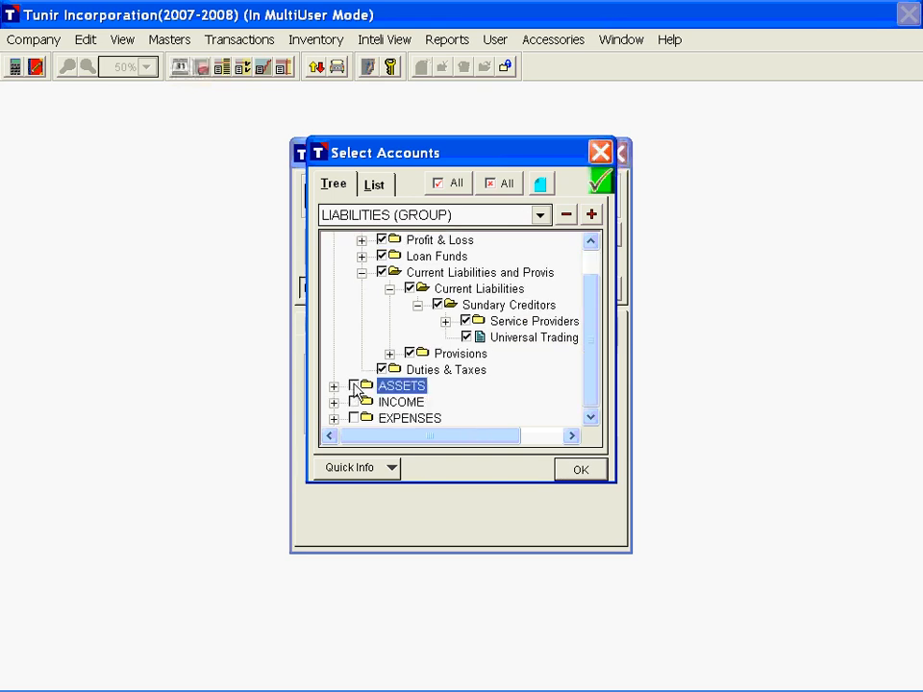
pyautogui.click(581, 470)
pyautogui.moveTo(467, 186); pyautogui.dragTo(472, 221)
pyautogui.click(484, 199)
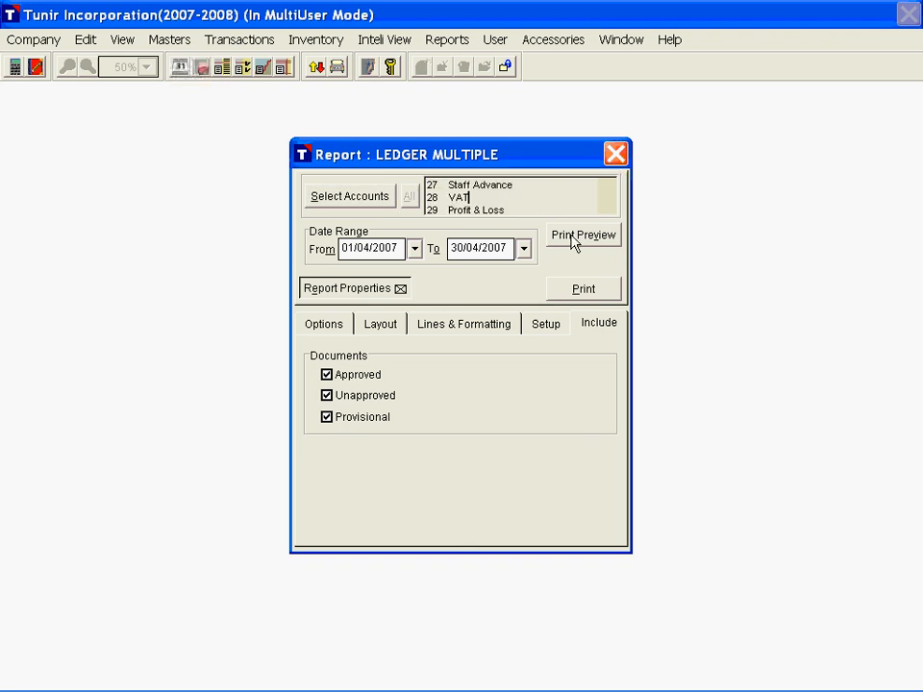
# Step: Preview the multiple-account ledger, examine the entries and balances across its pages, and close the preview
pyautogui.click(577, 235)
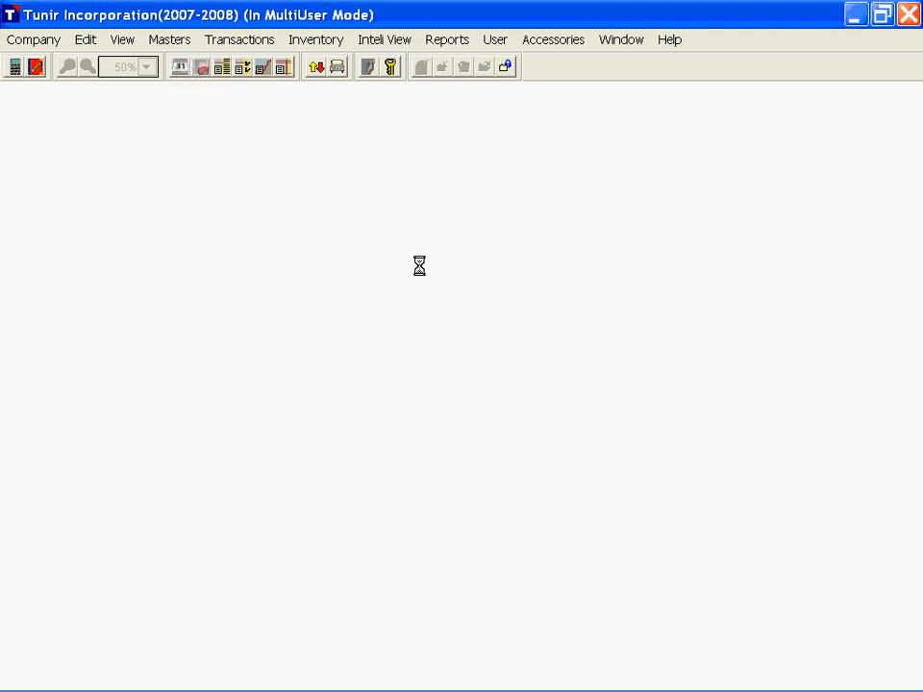
pyautogui.scroll(-5, 444, 261)
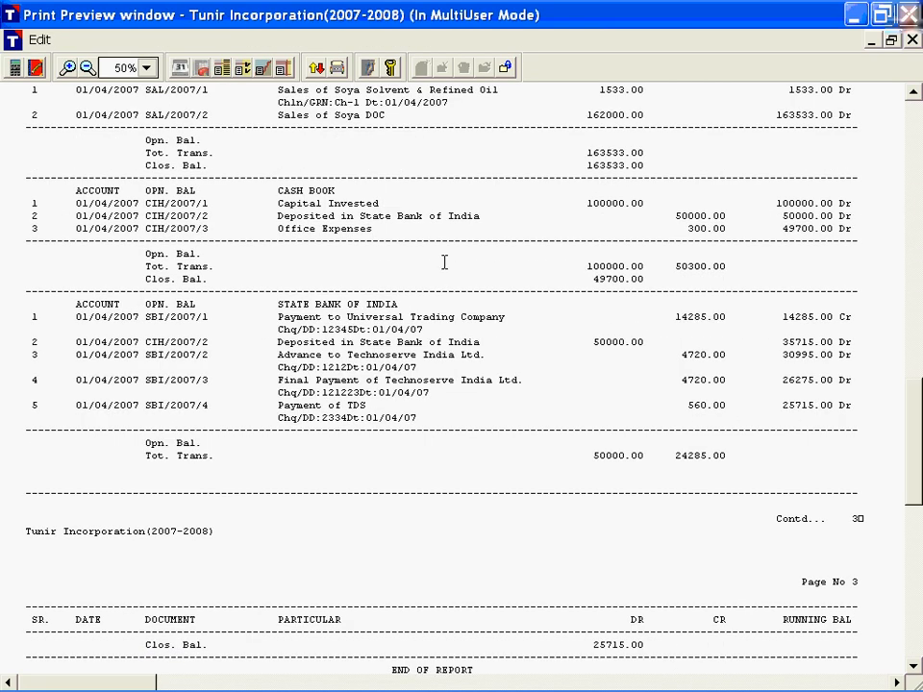
pyautogui.scroll(5, 444, 262)
pyautogui.scroll(10, 441, 252)
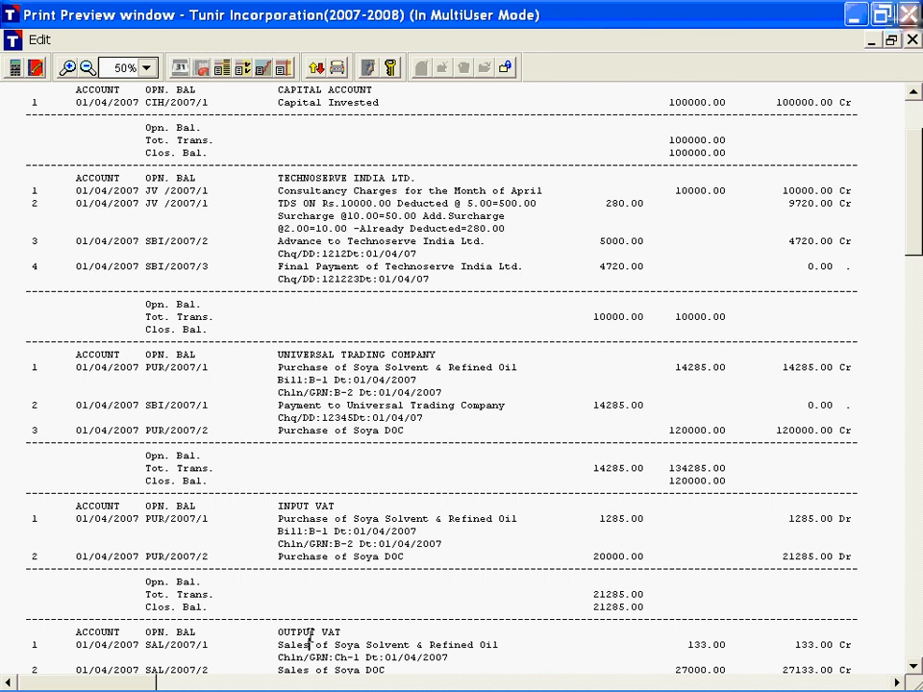
pyautogui.scroll(-2, 412, 394)
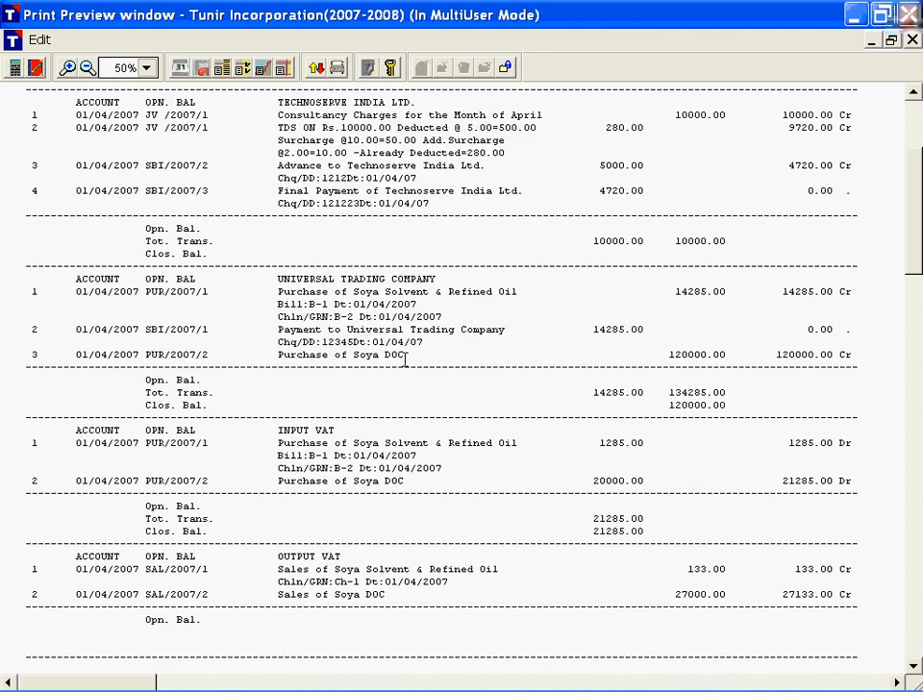
pyautogui.press('Escape')
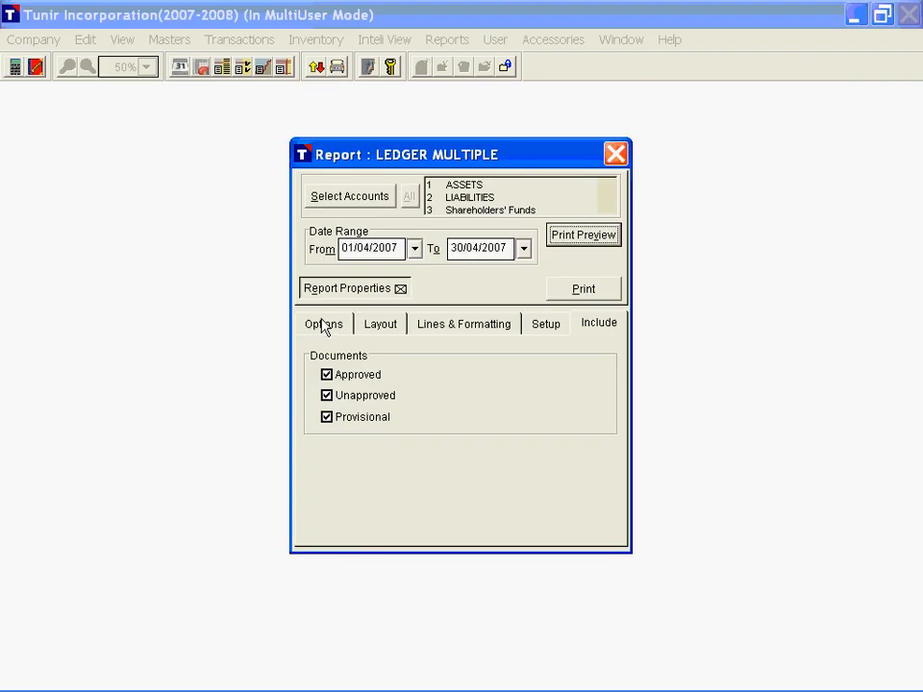
# Step: Set the account sequence of the LEDGER MULTIPLE report to Name and preview the ledger
pyautogui.click(324, 327)
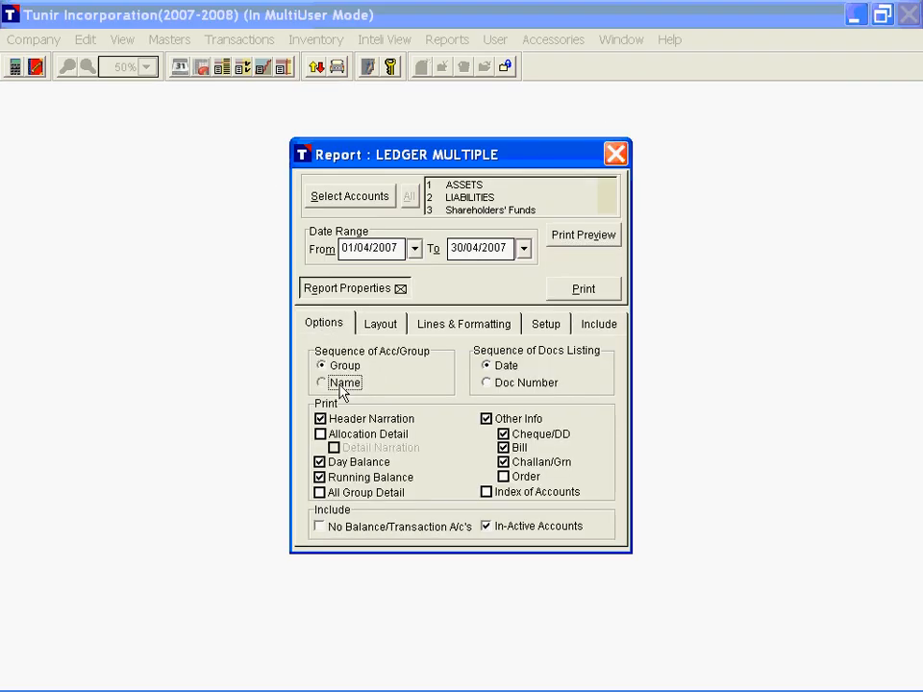
pyautogui.click(341, 384)
pyautogui.click(589, 238)
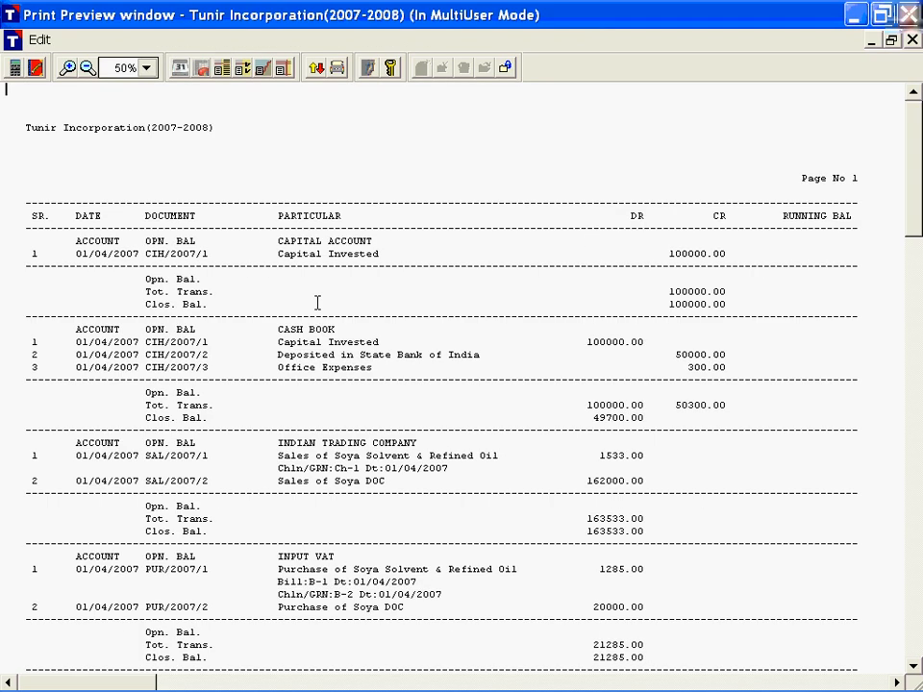
# Step: Examine the order of the accounts throughout the ledger preview, and close both the preview and the report
pyautogui.moveTo(278, 241); pyautogui.dragTo(315, 241)
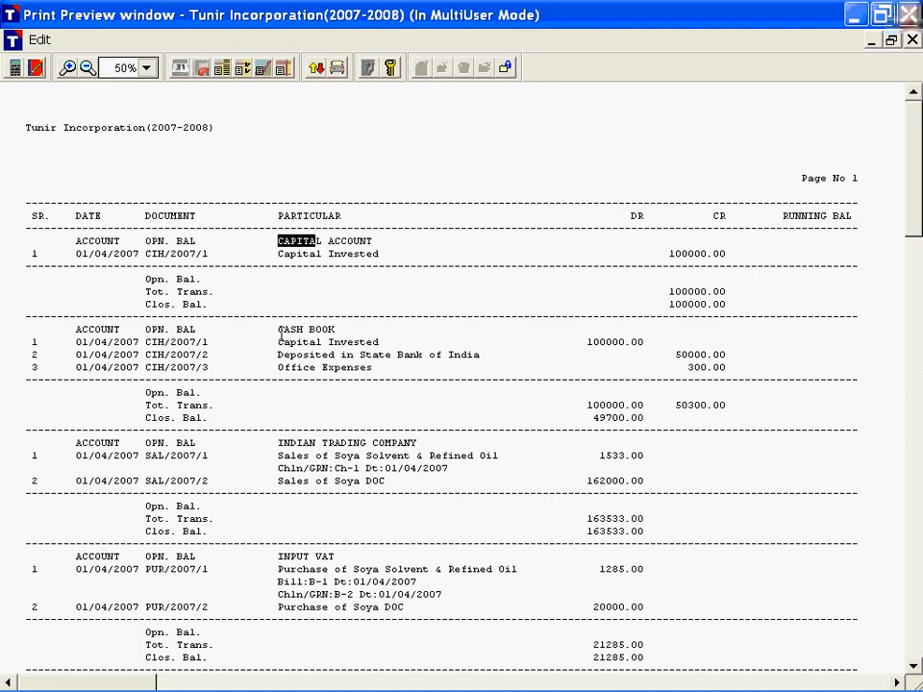
pyautogui.click(285, 452)
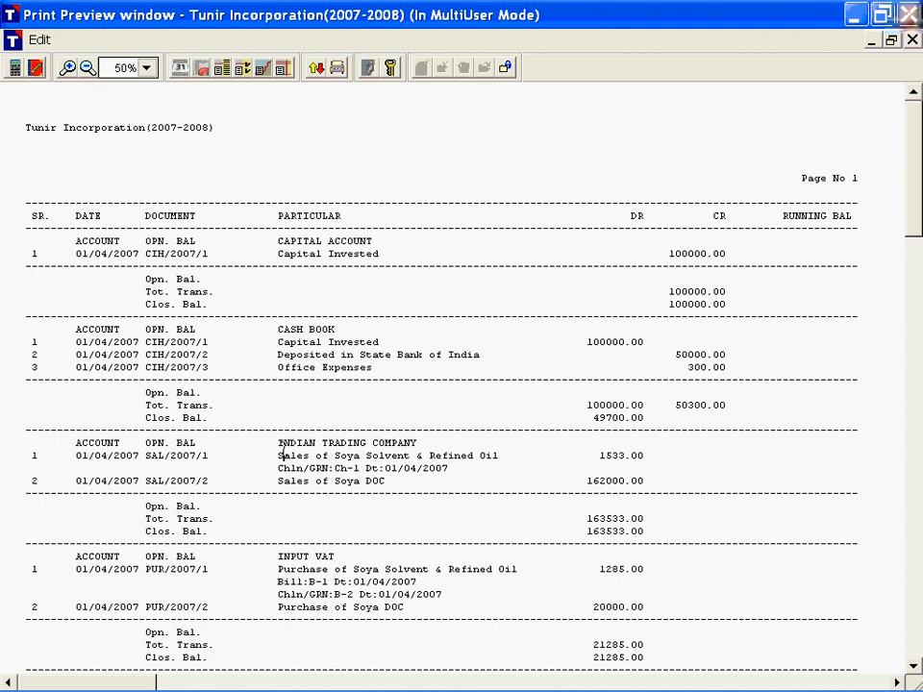
pyautogui.moveTo(284, 455); pyautogui.dragTo(365, 456)
pyautogui.scroll(-2, 365, 456)
pyautogui.moveTo(278, 481); pyautogui.dragTo(332, 481)
pyautogui.scroll(-2, 361, 481)
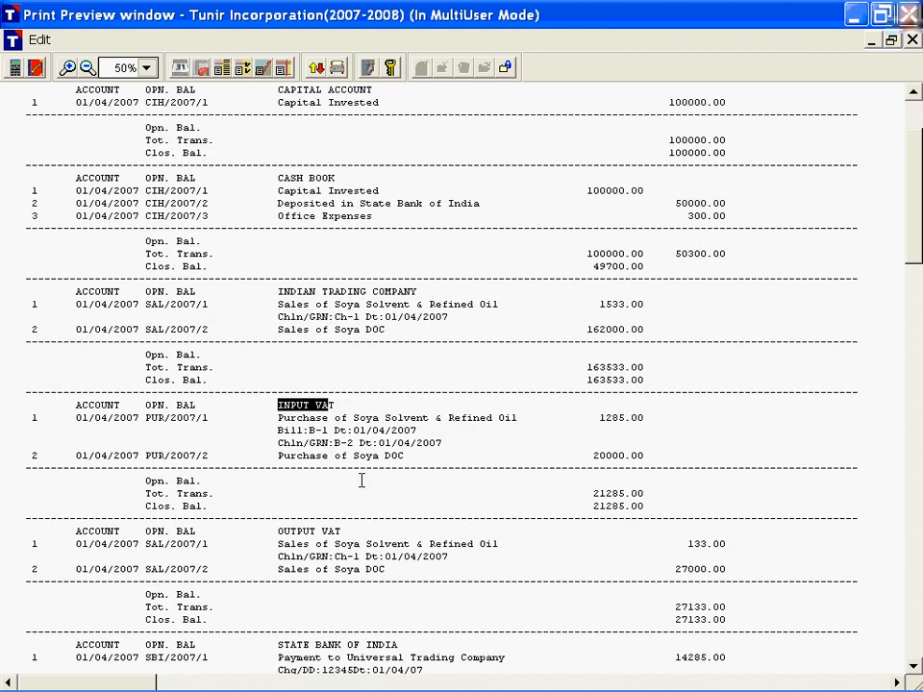
pyautogui.moveTo(278, 530); pyautogui.dragTo(340, 531)
pyautogui.scroll(-3, 387, 456)
pyautogui.press('Escape')
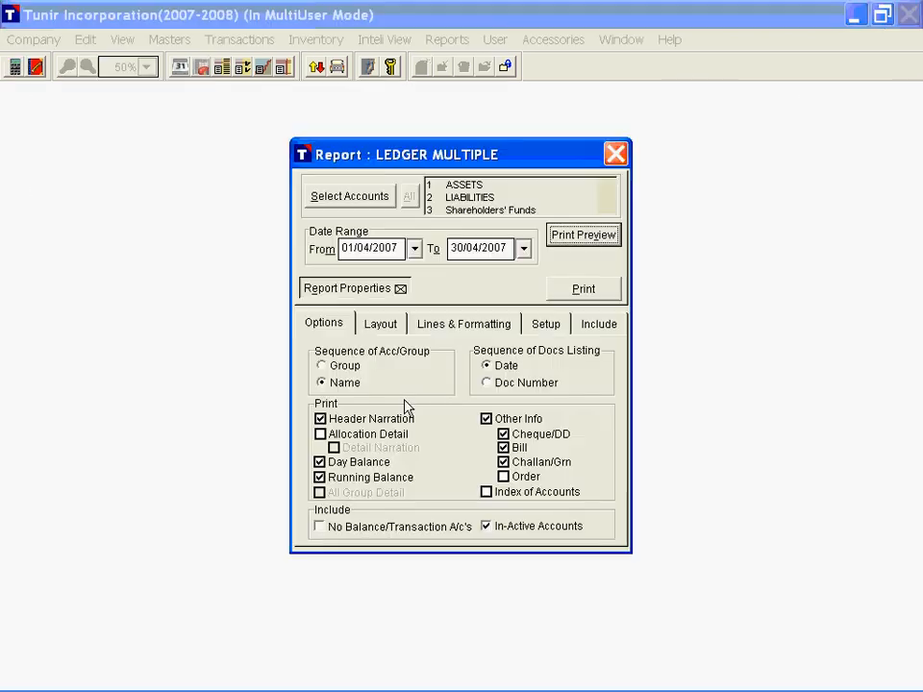
pyautogui.click(360, 288)
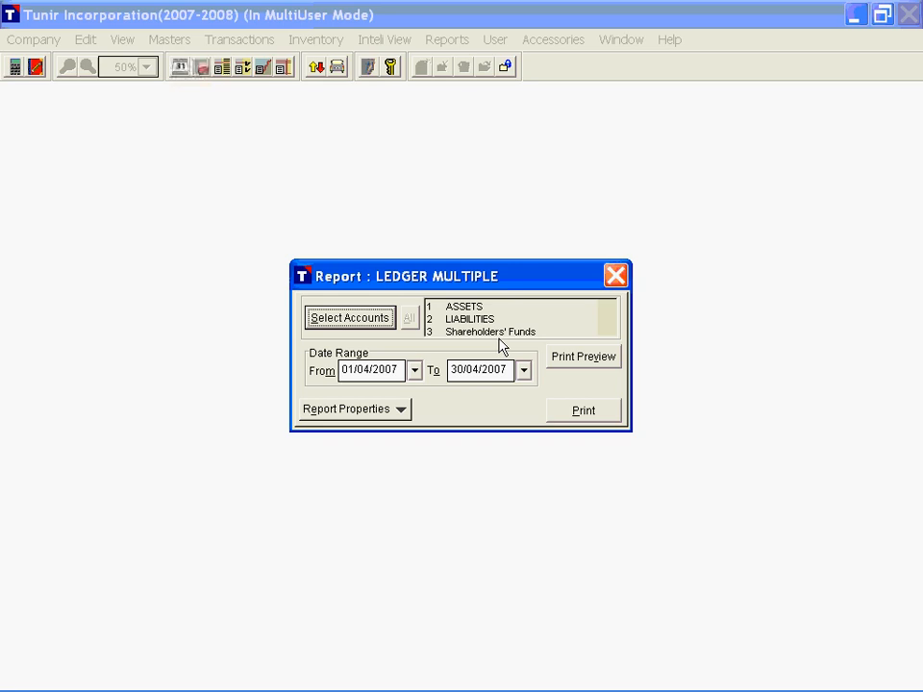
pyautogui.click(615, 277)
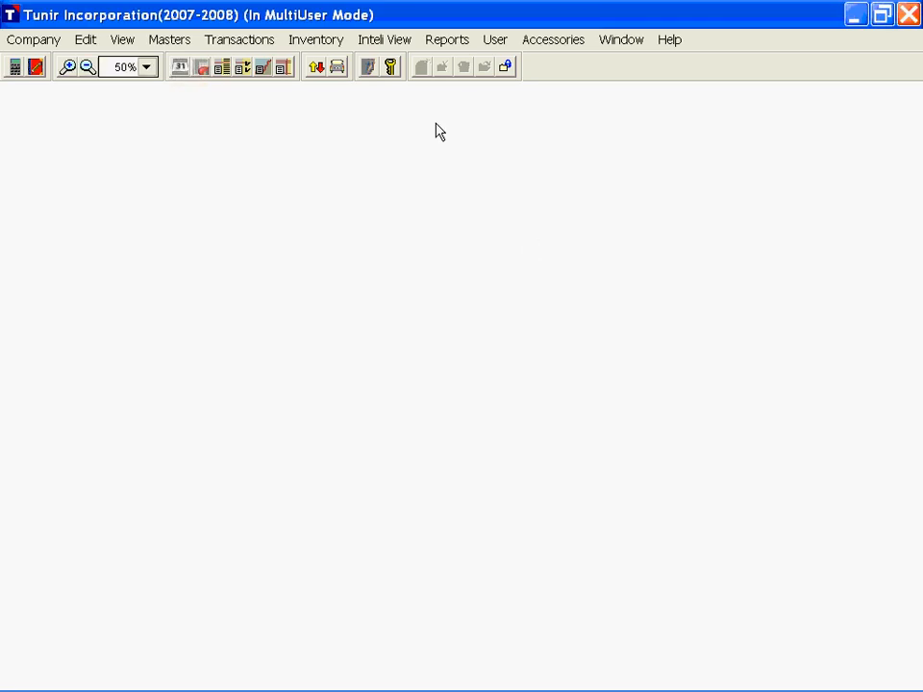
# Step: Open the Cash Book report, select CASH BOOK as its book, and view the text preview
pyautogui.click(447, 40)
pyautogui.moveTo(494, 81)
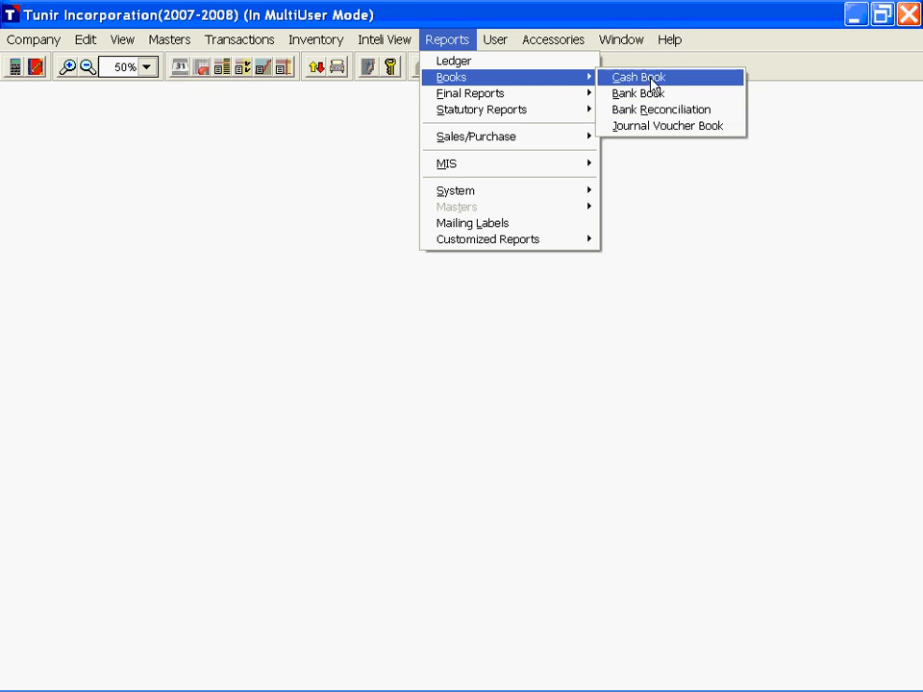
pyautogui.click(650, 80)
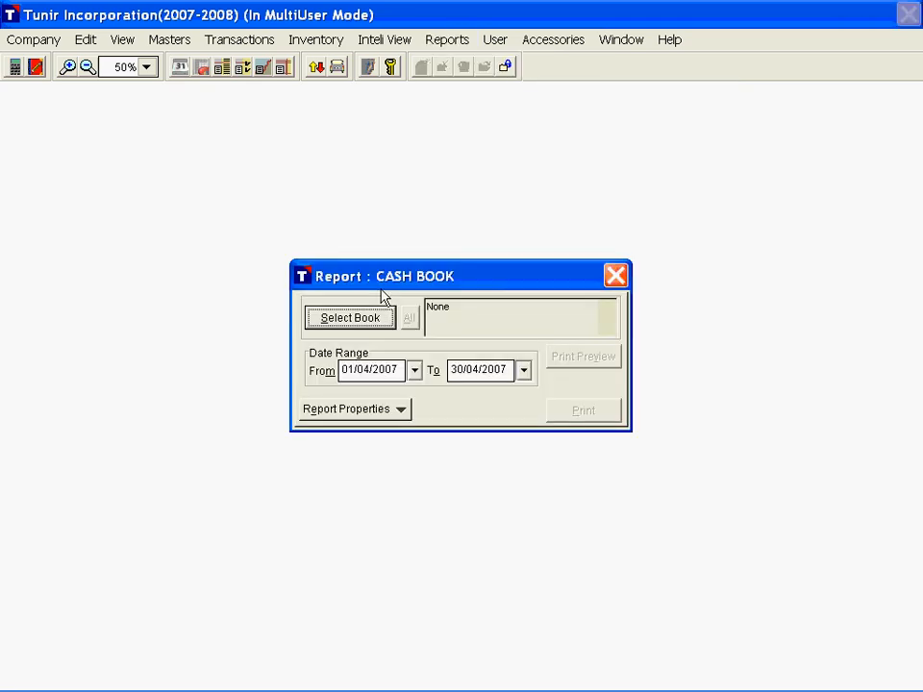
pyautogui.click(370, 316)
pyautogui.click(375, 277)
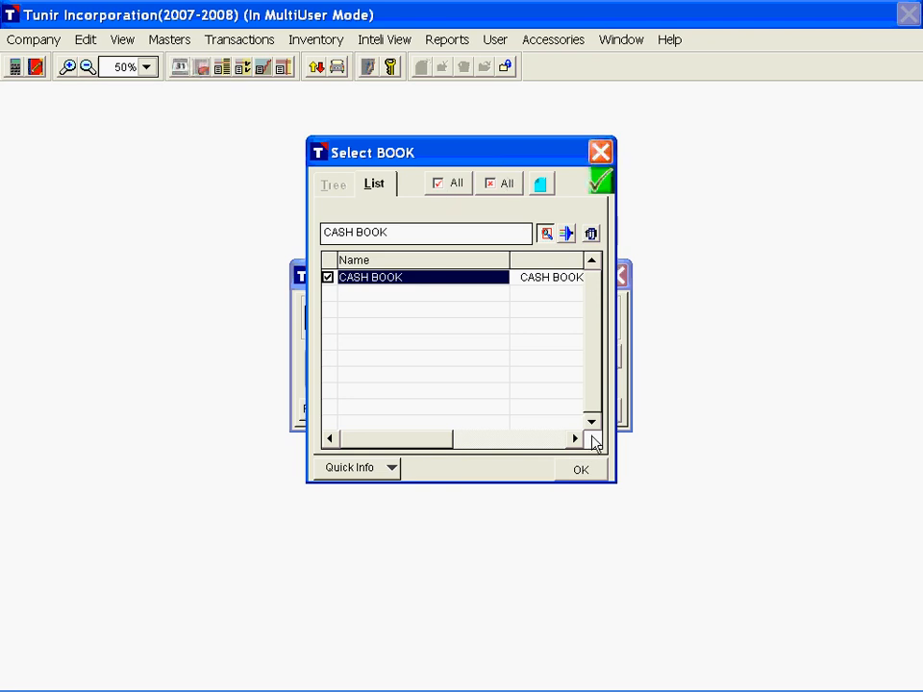
pyautogui.click(583, 469)
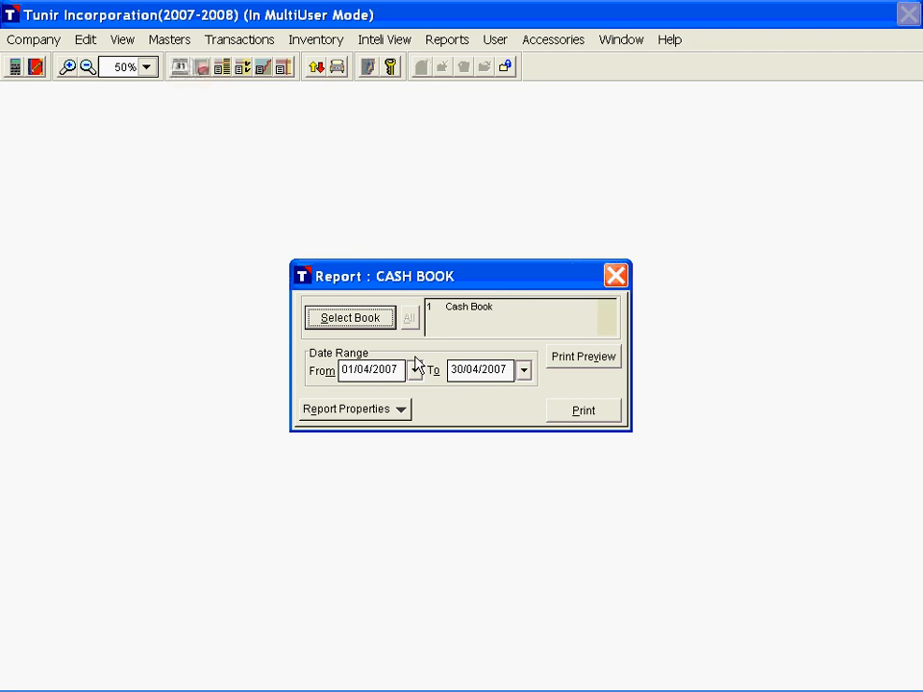
pyautogui.click(593, 363)
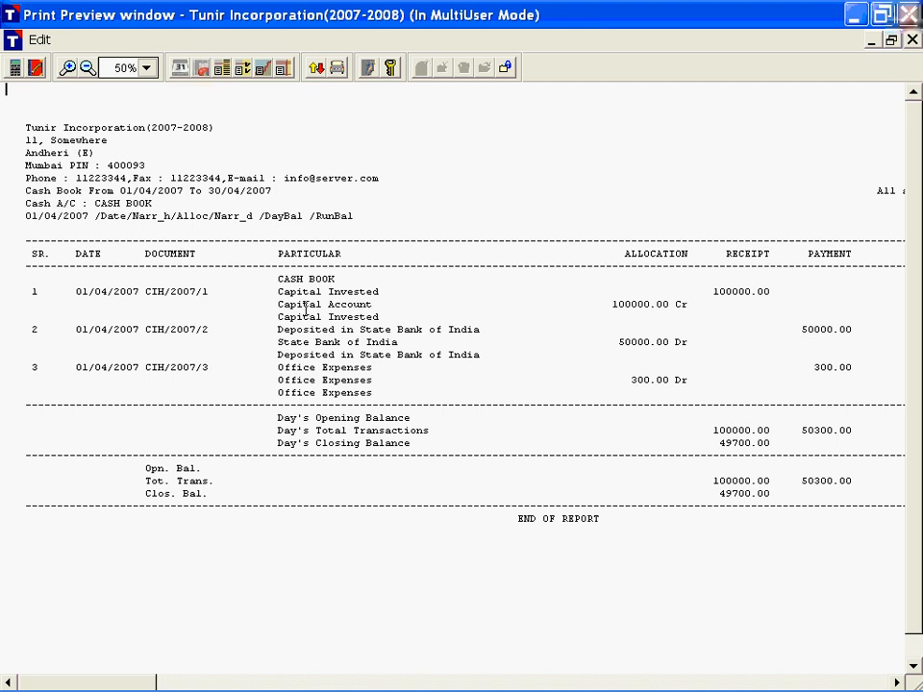
pyautogui.press('Escape')
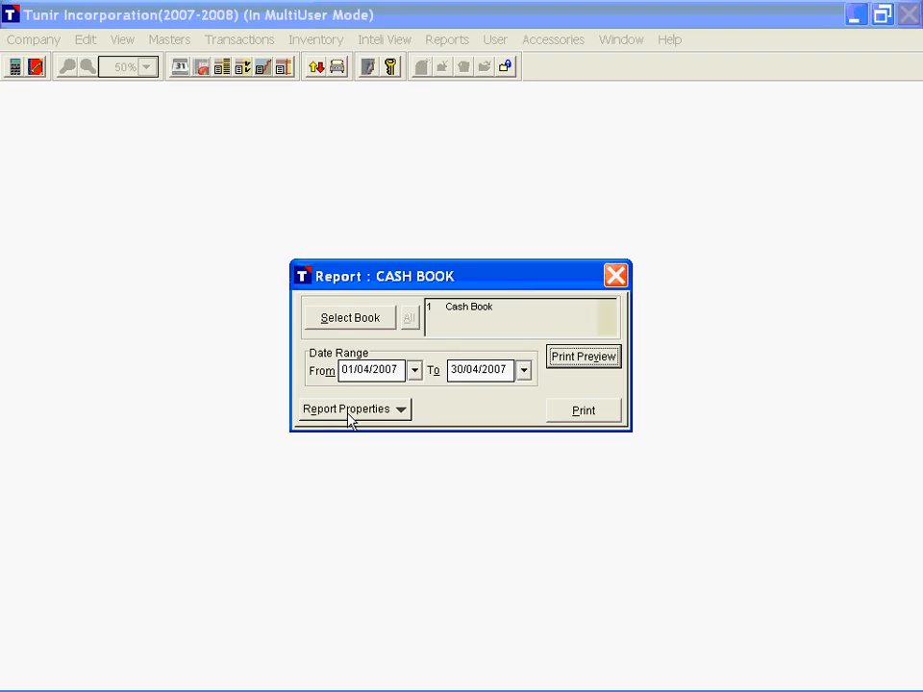
# Step: Set the Cash Book report's print mode to Graphic, preview the report and close the preview
pyautogui.click(349, 413)
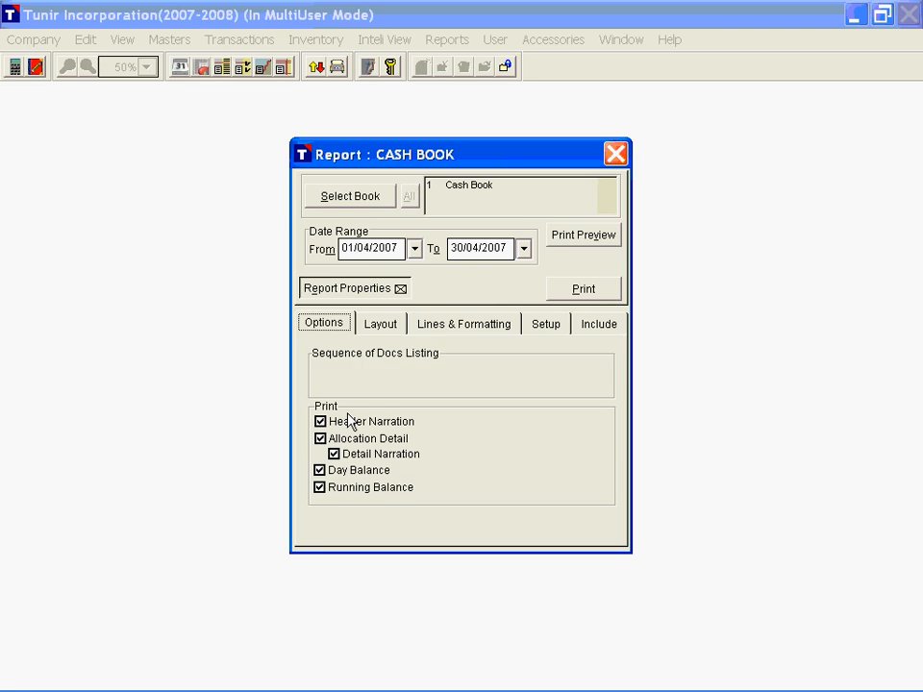
pyautogui.click(380, 325)
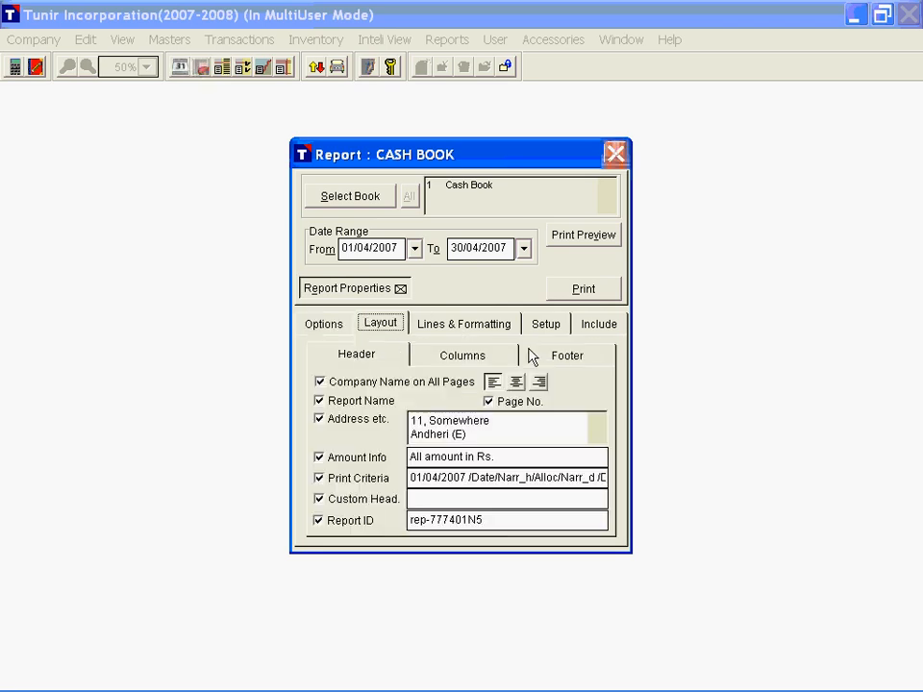
pyautogui.click(544, 325)
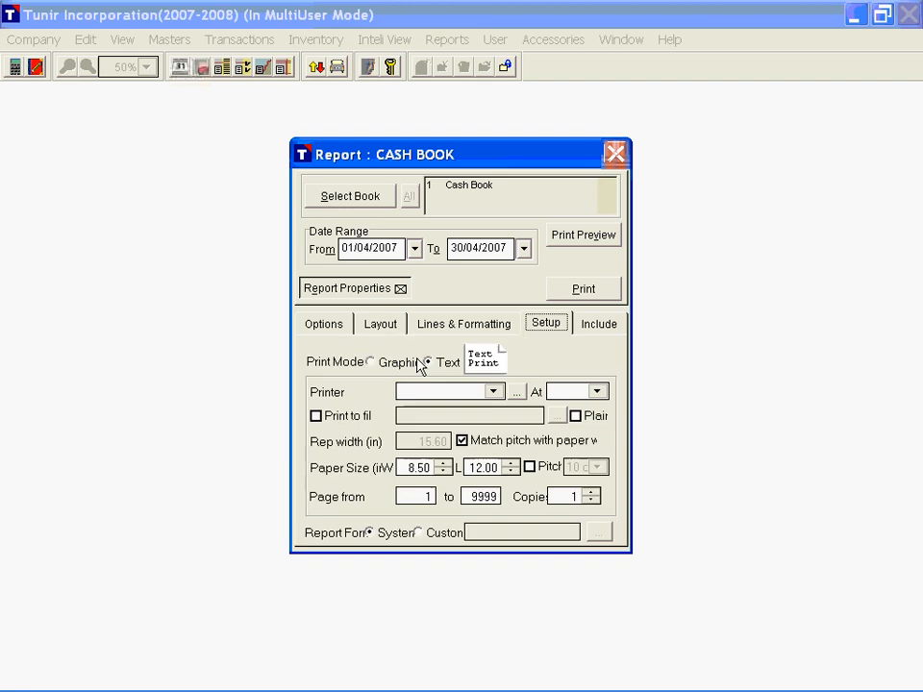
pyautogui.click(384, 364)
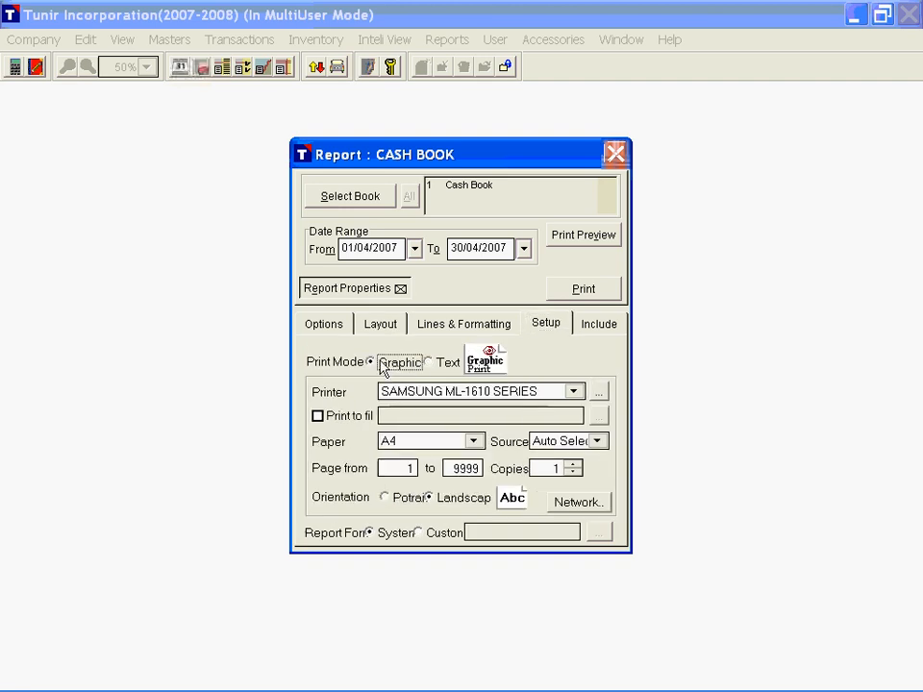
pyautogui.click(593, 242)
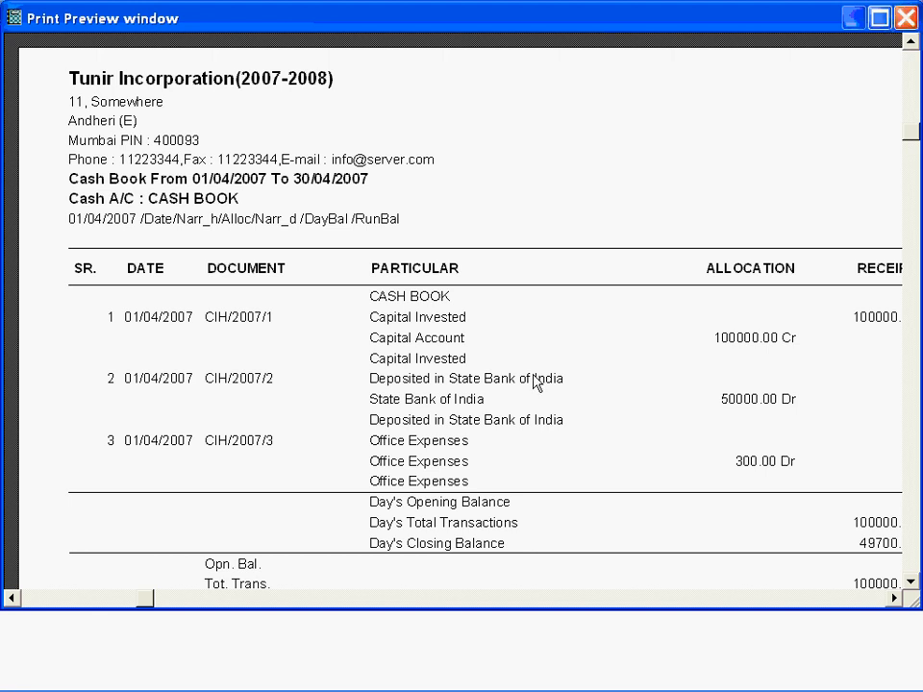
pyautogui.press('Escape')
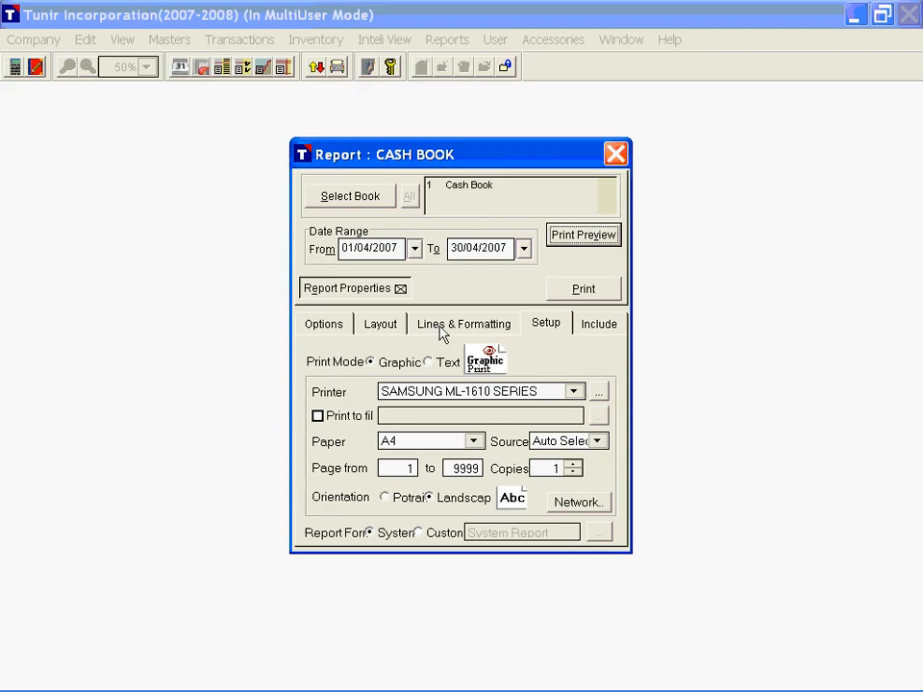
# Step: Switch the Report ID off and on in the Cash Book header layout and examine the Print Criteria text
pyautogui.click(381, 327)
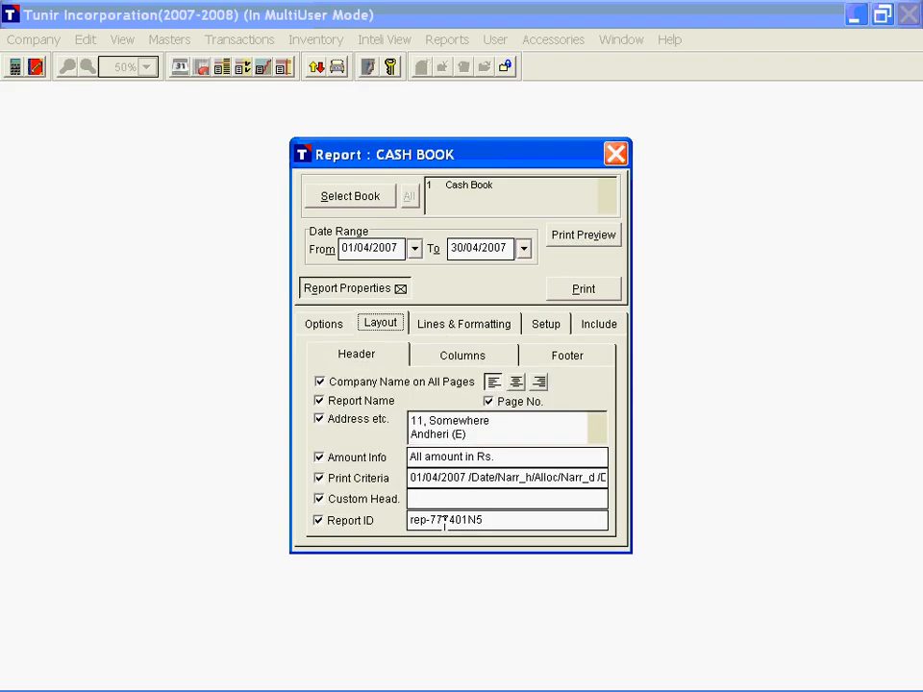
pyautogui.click(343, 525)
pyautogui.click(342, 525)
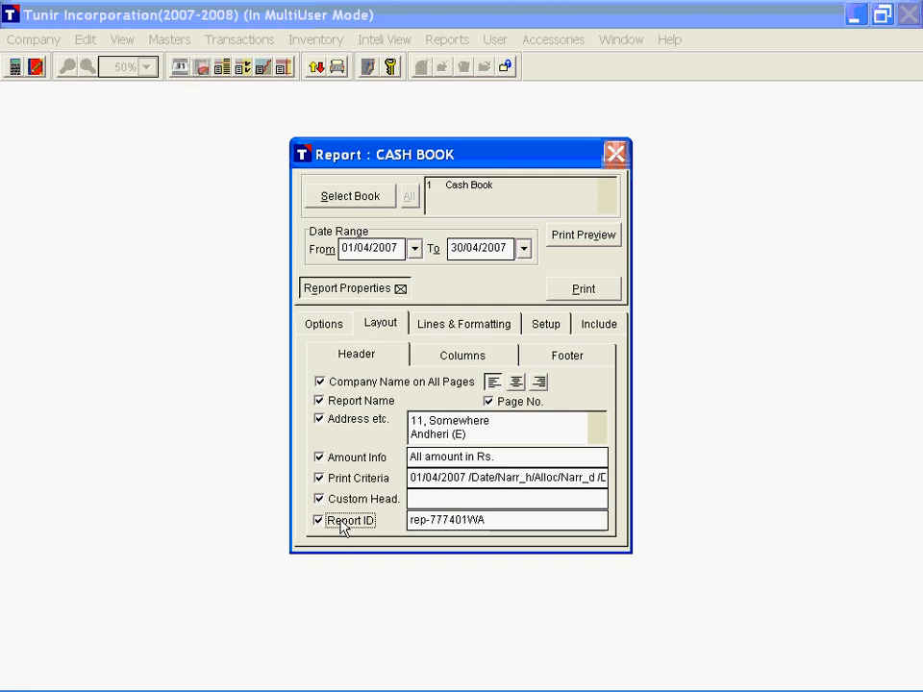
pyautogui.moveTo(472, 477); pyautogui.dragTo(553, 480)
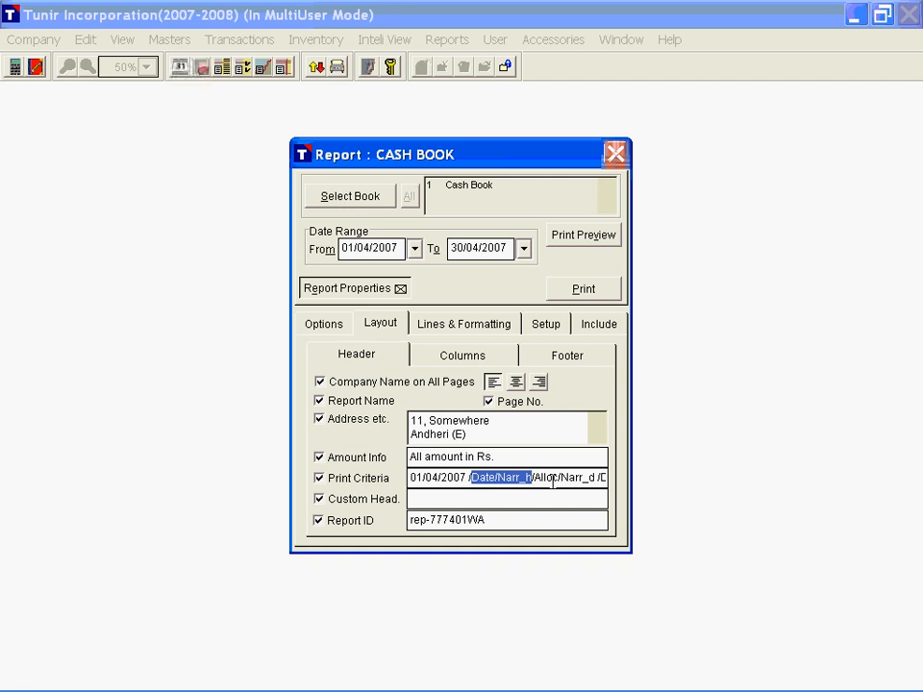
pyautogui.moveTo(497, 477); pyautogui.dragTo(534, 478)
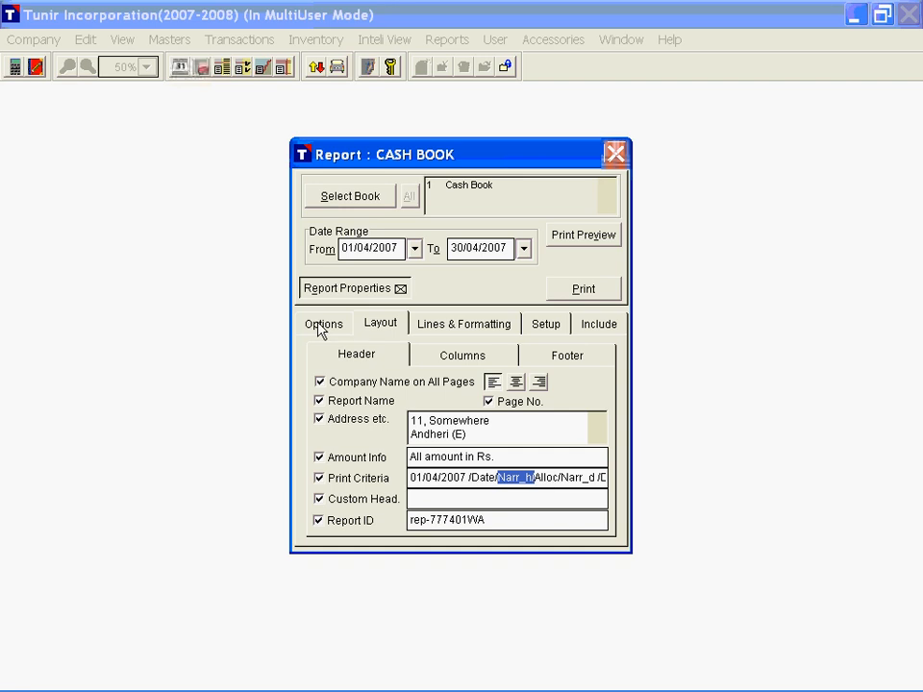
# Step: Turn off Header Narration for the Cash Book, check the Print Criteria in the header layout, and turn Header Narration on again
pyautogui.click(324, 326)
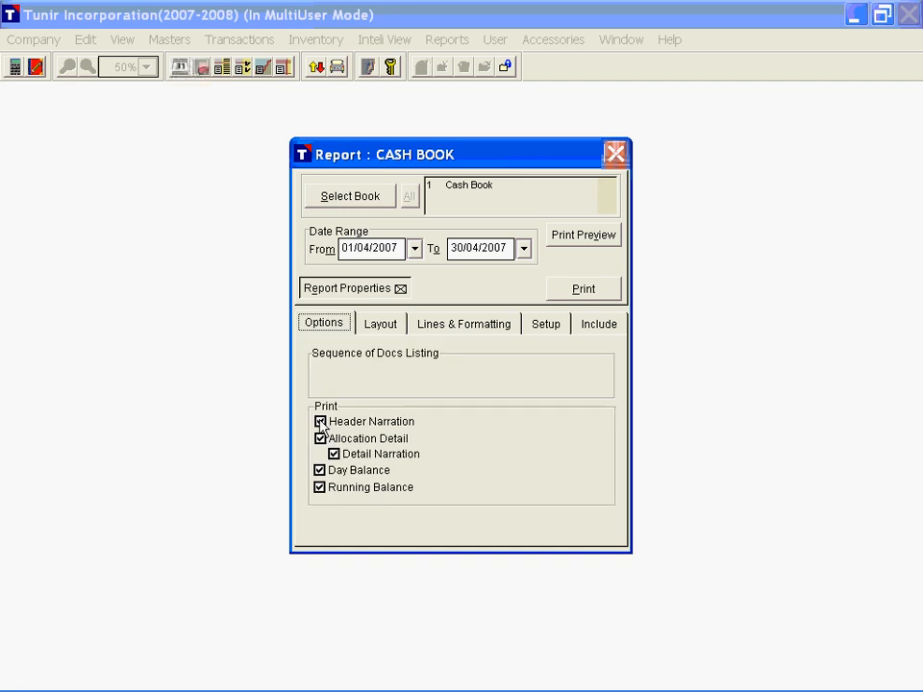
pyautogui.click(321, 422)
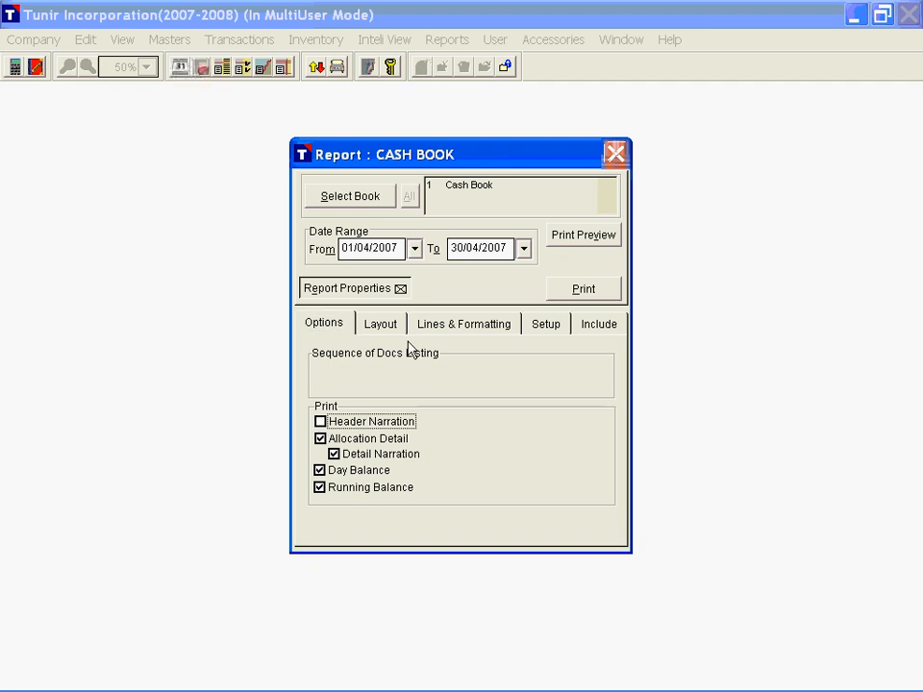
pyautogui.click(381, 324)
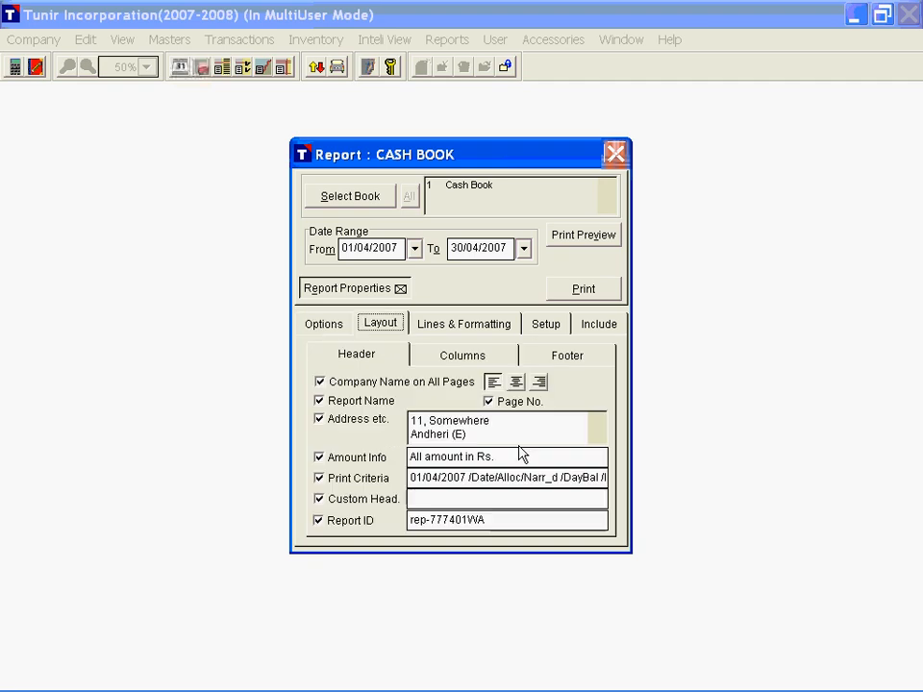
pyautogui.click(521, 477)
pyautogui.click(324, 325)
pyautogui.click(338, 421)
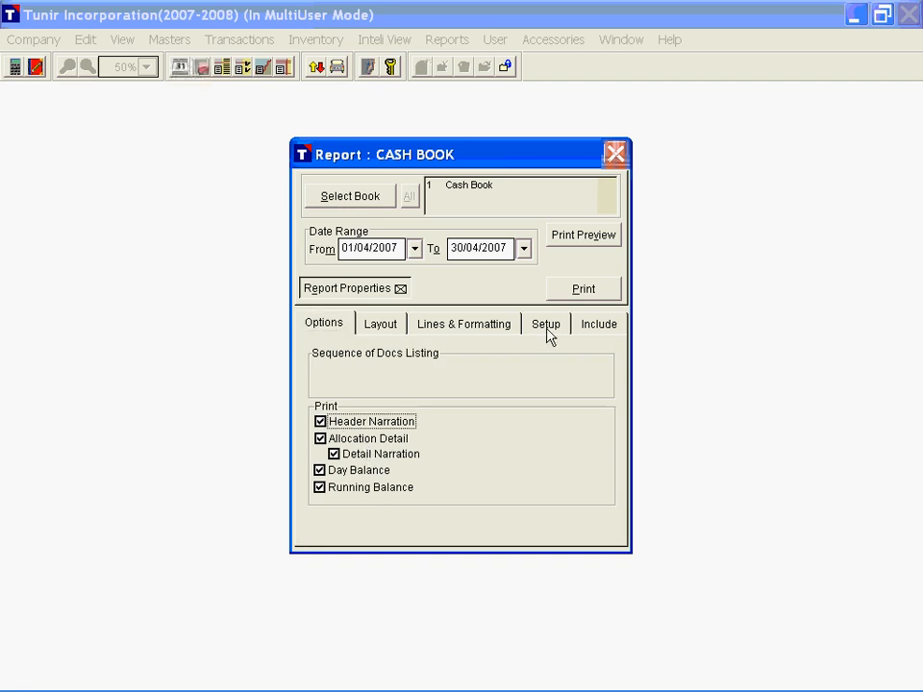
# Step: View which document types the Cash Book report includes and close the report
pyautogui.click(601, 325)
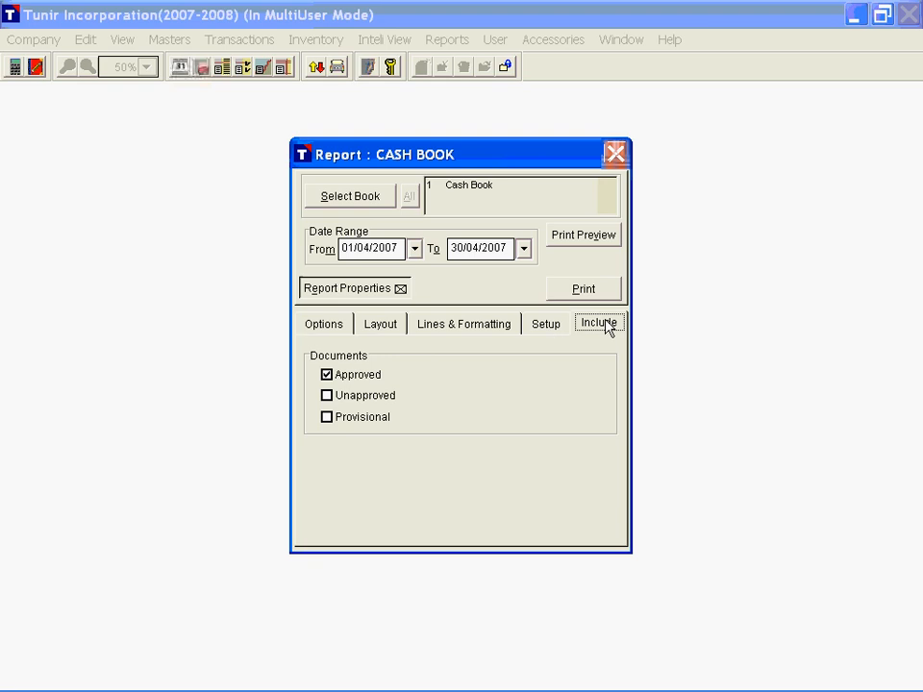
pyautogui.click(616, 155)
# Step: Open the Bank Book report and select STATE BANK OF INDIA as its book
pyautogui.click(447, 44)
pyautogui.moveTo(585, 78)
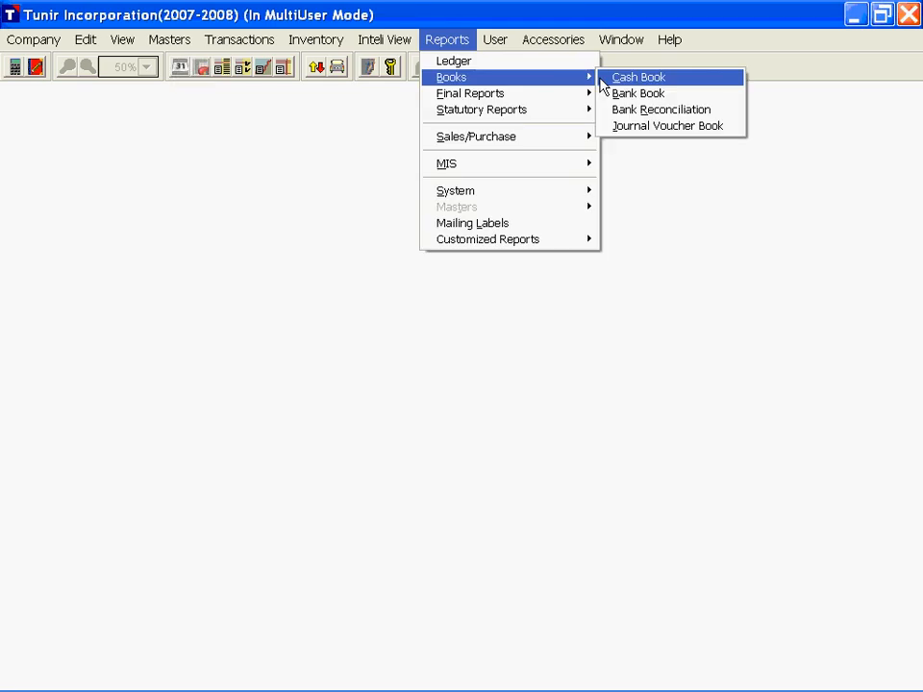
pyautogui.click(402, 238)
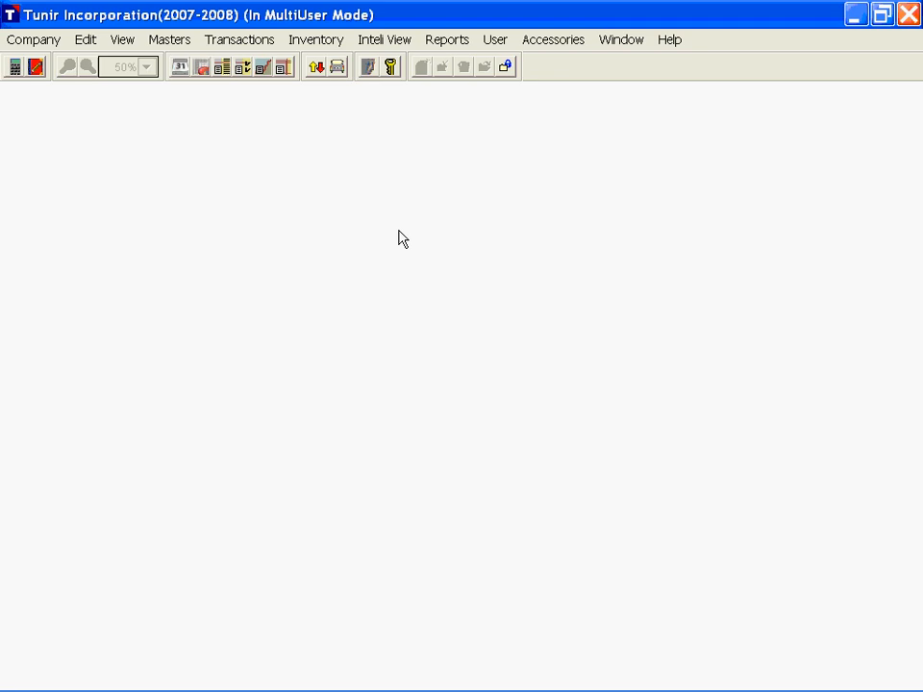
pyautogui.click(350, 318)
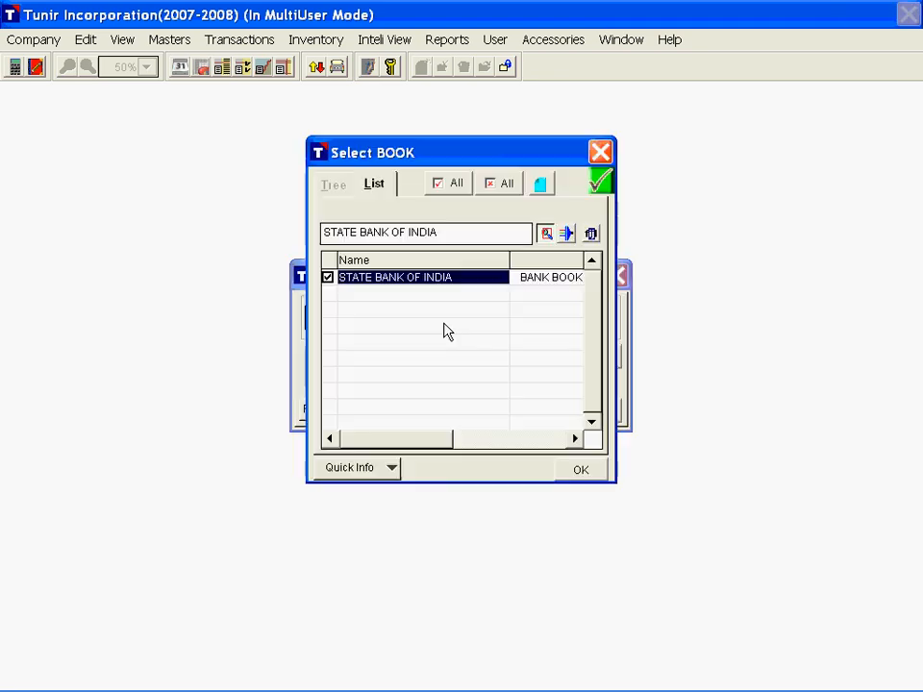
pyautogui.press('Return')
# Step: Preview the Bank Book report and look through its entries and closing balances
pyautogui.click(589, 360)
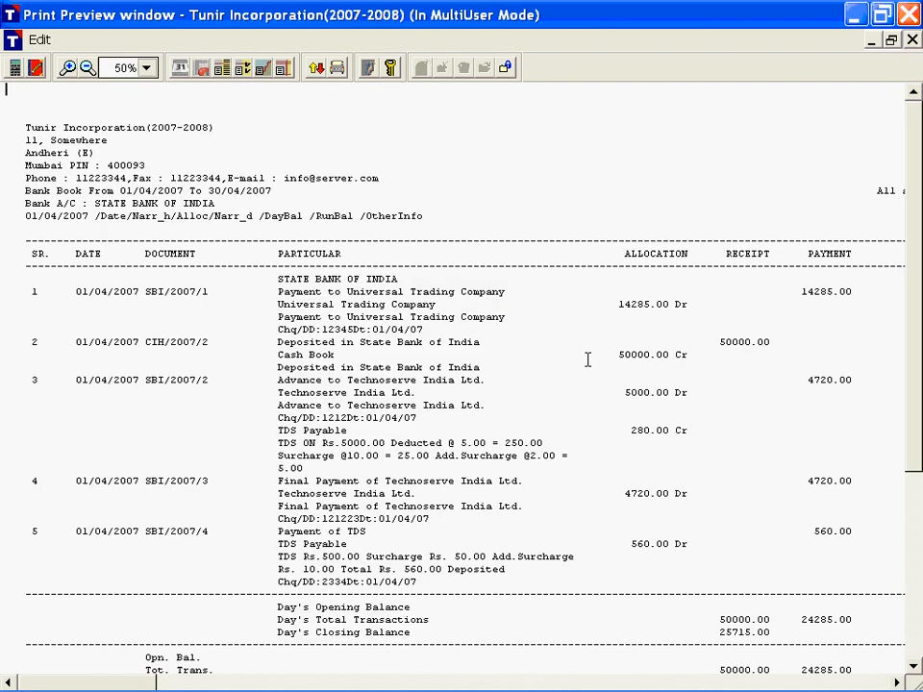
pyautogui.scroll(-4, 382, 415)
pyautogui.scroll(3, 382, 415)
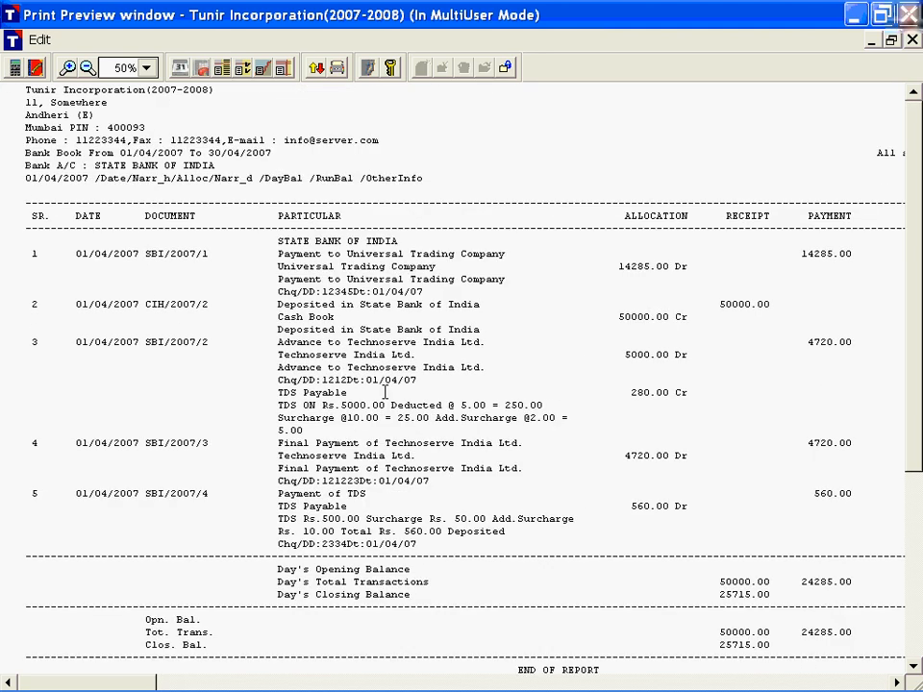
pyautogui.scroll(1, 384, 393)
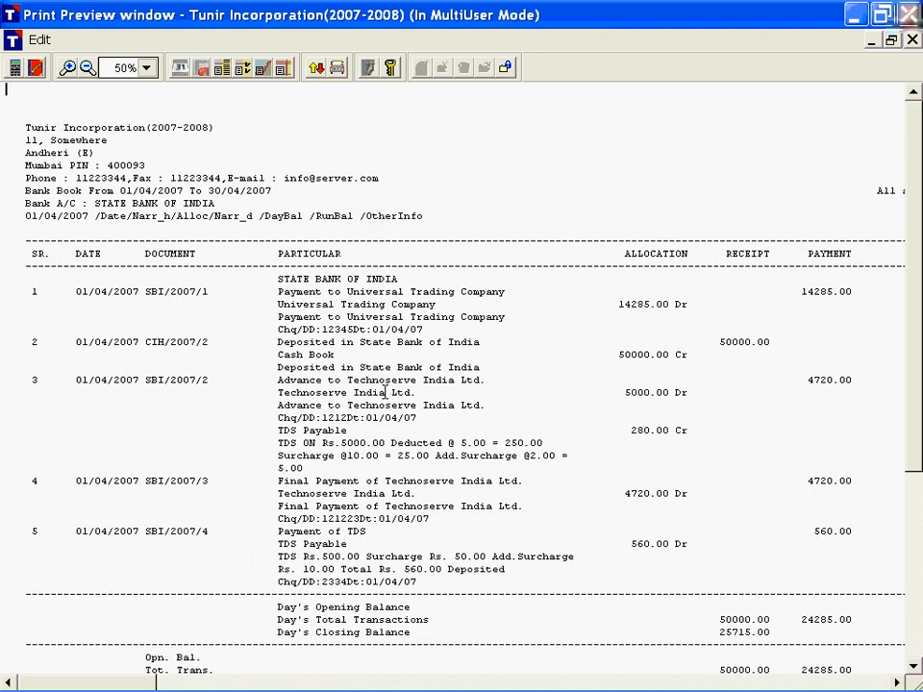
# Step: Close the Bank Book preview and open the Journal Voucher Book report with JOURNAL BOOK as its book
pyautogui.press('Escape')
pyautogui.click(447, 39)
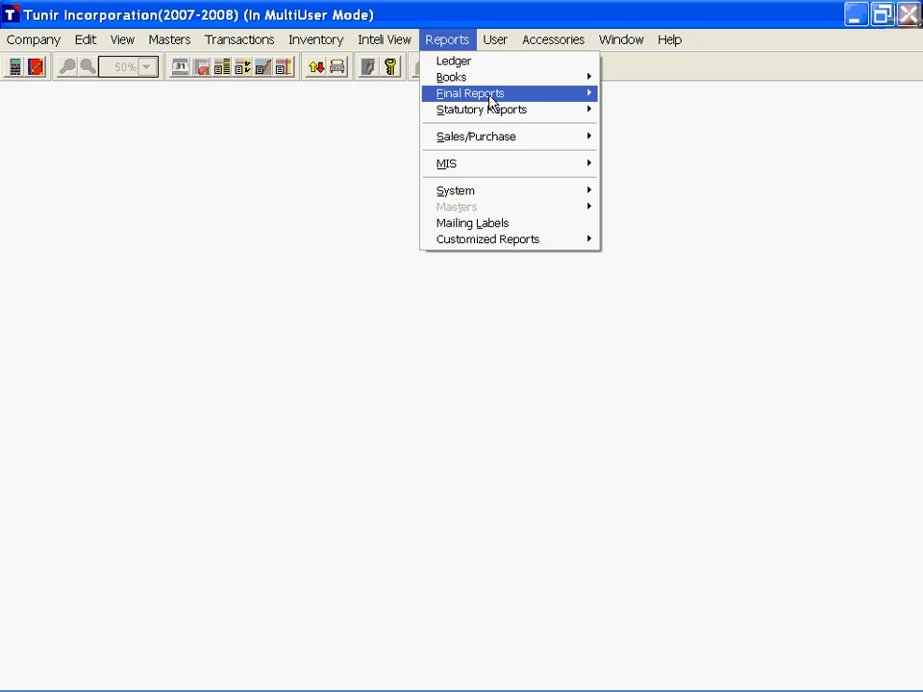
pyautogui.click(603, 79)
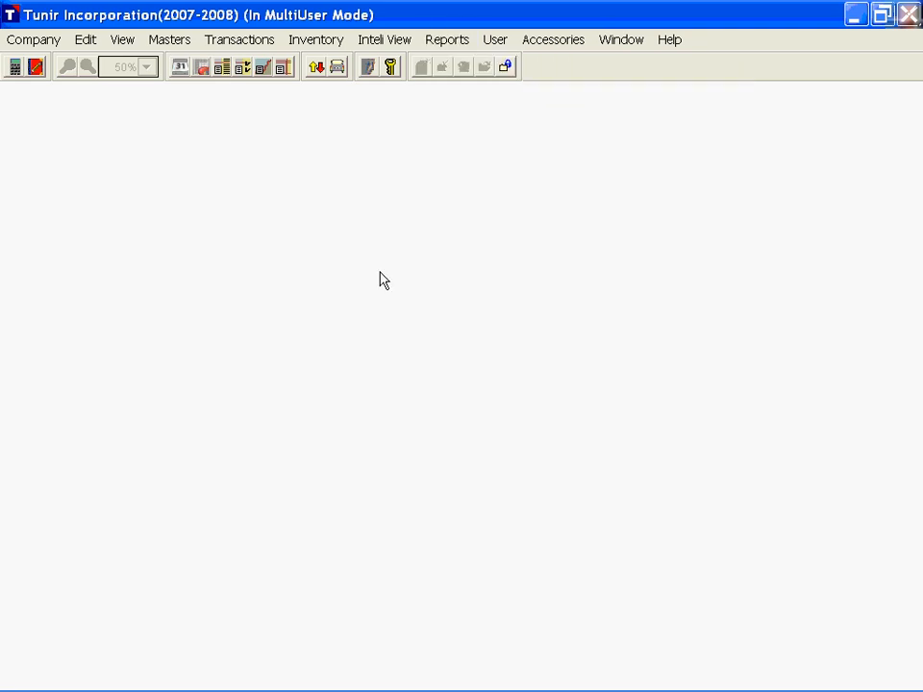
pyautogui.click(367, 320)
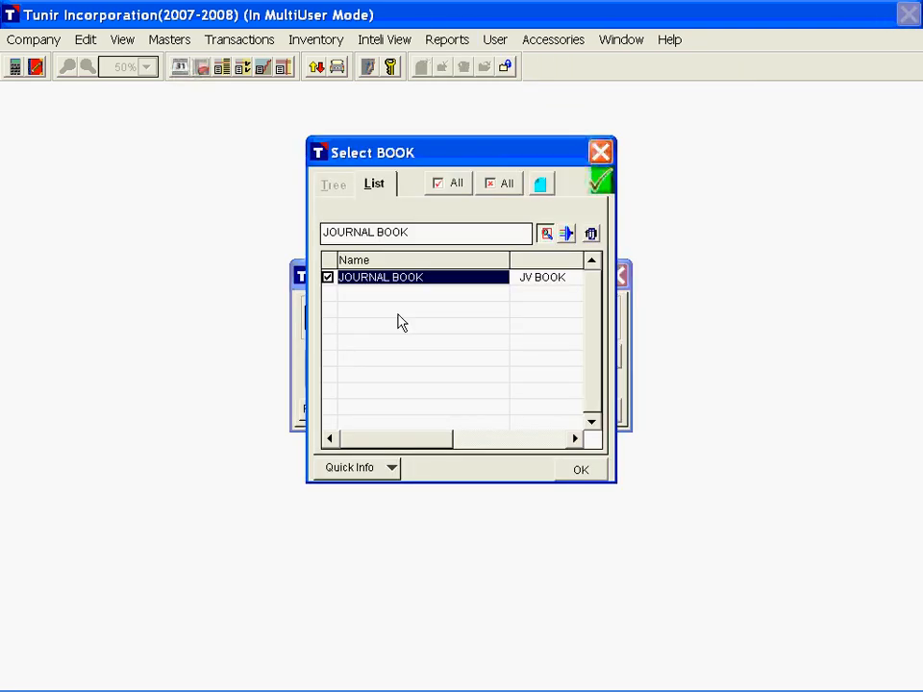
pyautogui.press('Return')
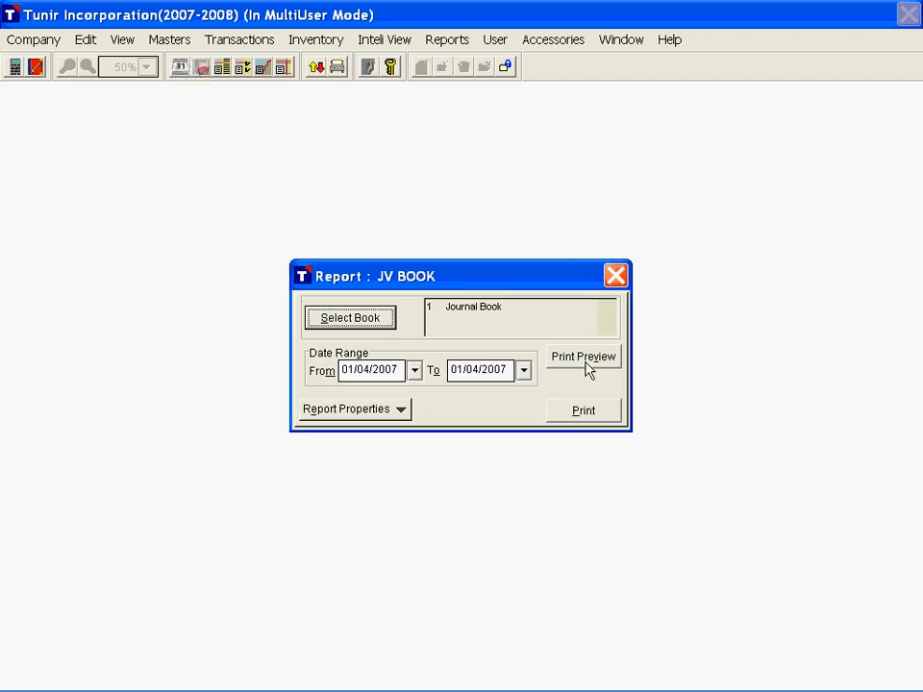
# Step: Preview the Journal Book report, check the debit and credit voucher totals, and close the report
pyautogui.click(583, 358)
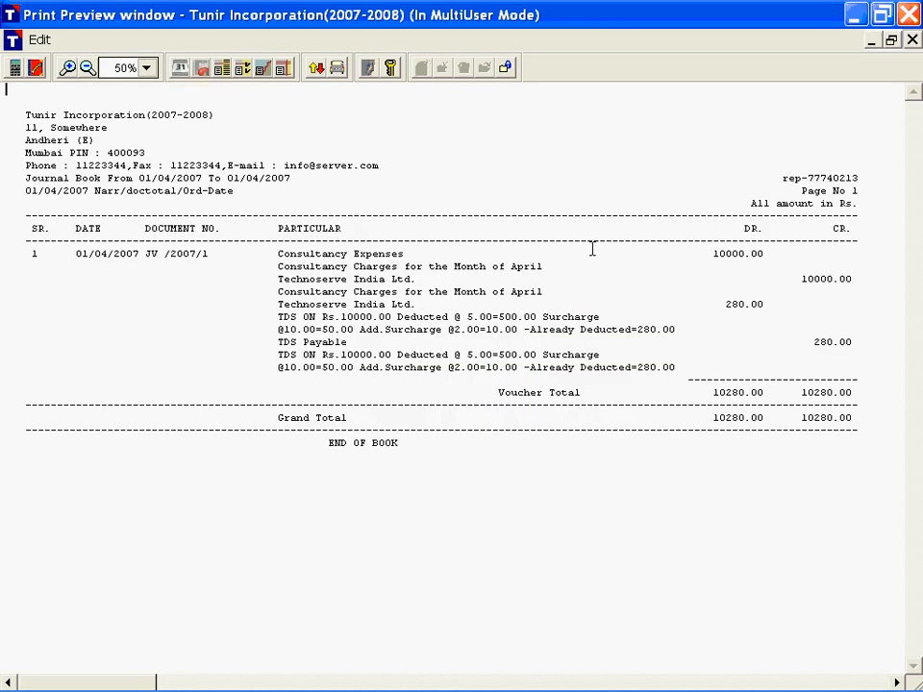
pyautogui.moveTo(700, 385); pyautogui.dragTo(863, 394)
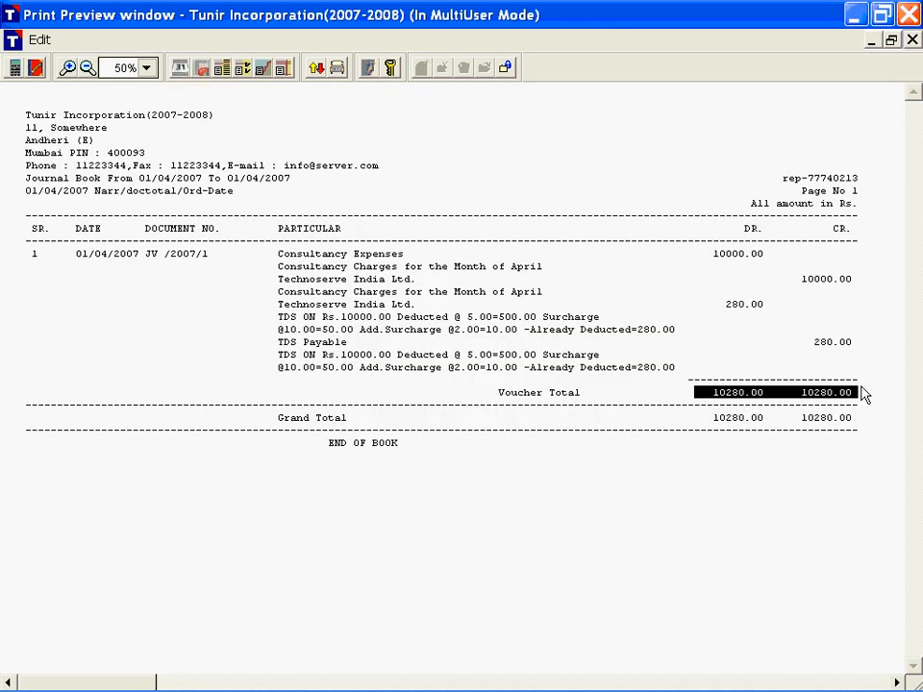
pyautogui.click(806, 304)
pyautogui.press('Escape')
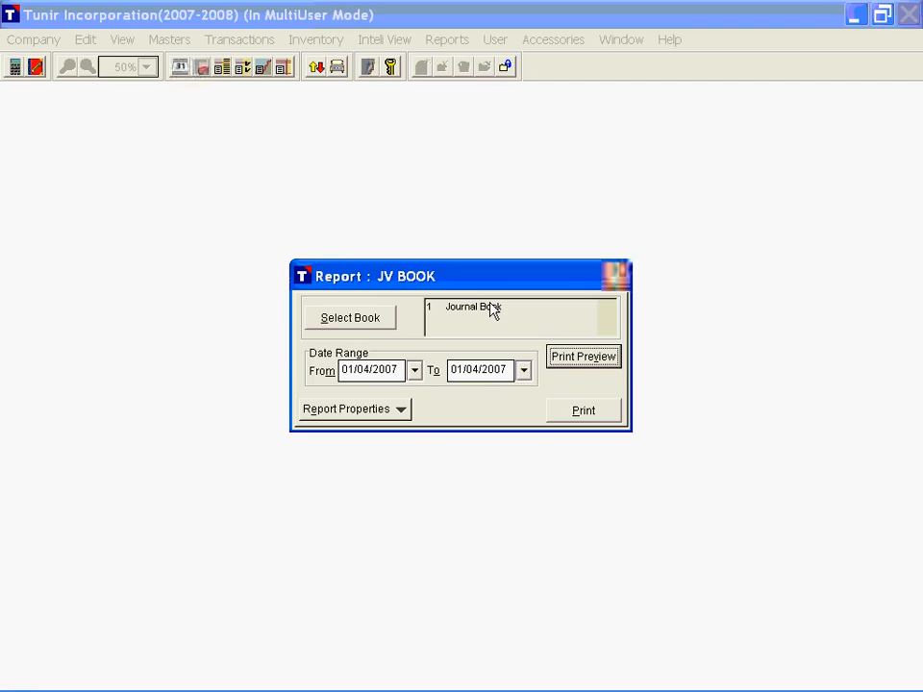
pyautogui.press('Escape')
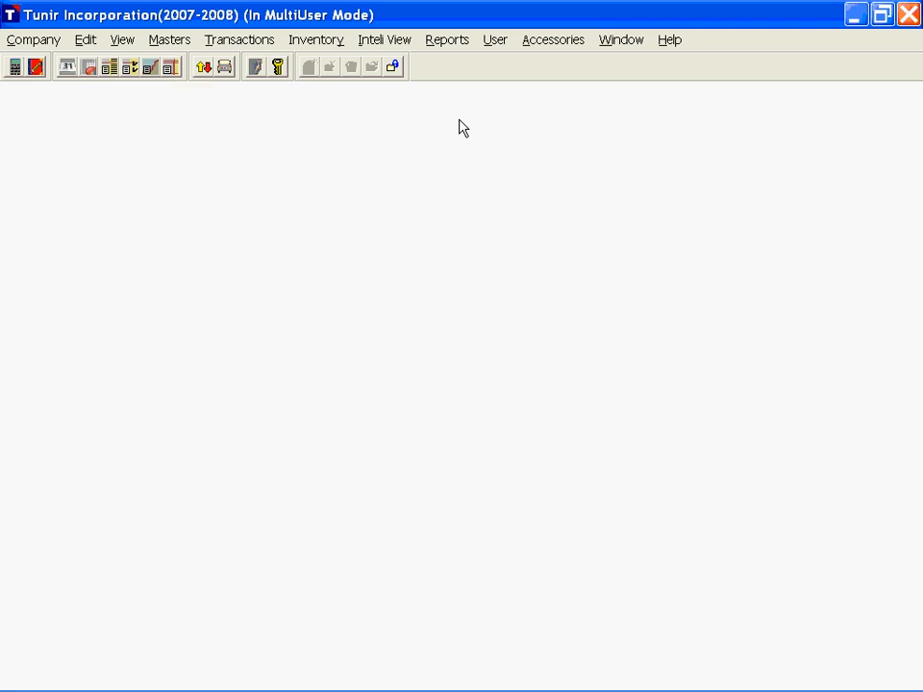
# Step: Open Bank Reconciliation and choose State Bank of India as the bank book
pyautogui.click(451, 43)
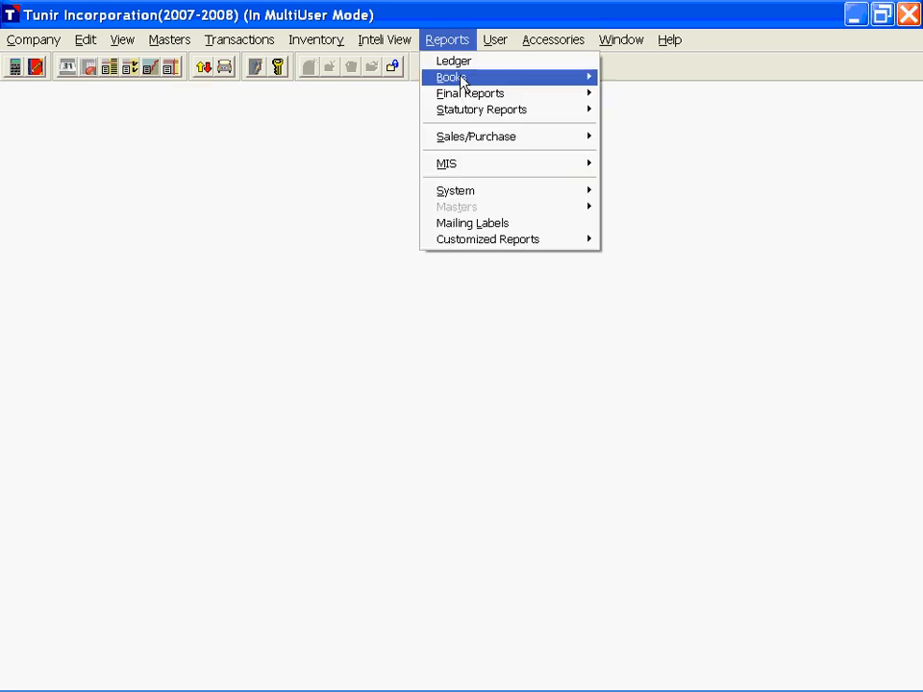
pyautogui.click(462, 77)
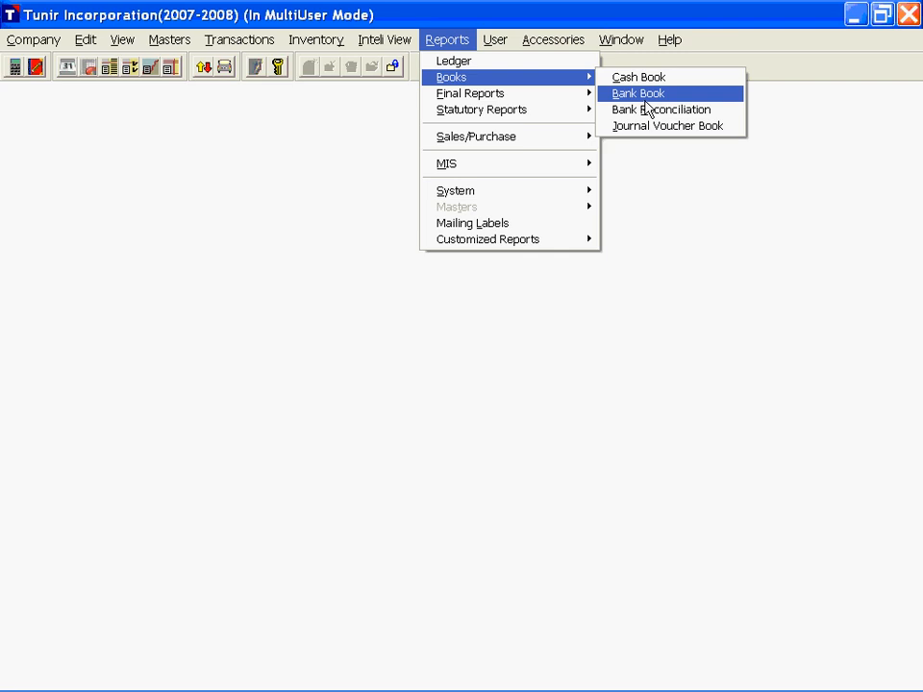
pyautogui.click(647, 110)
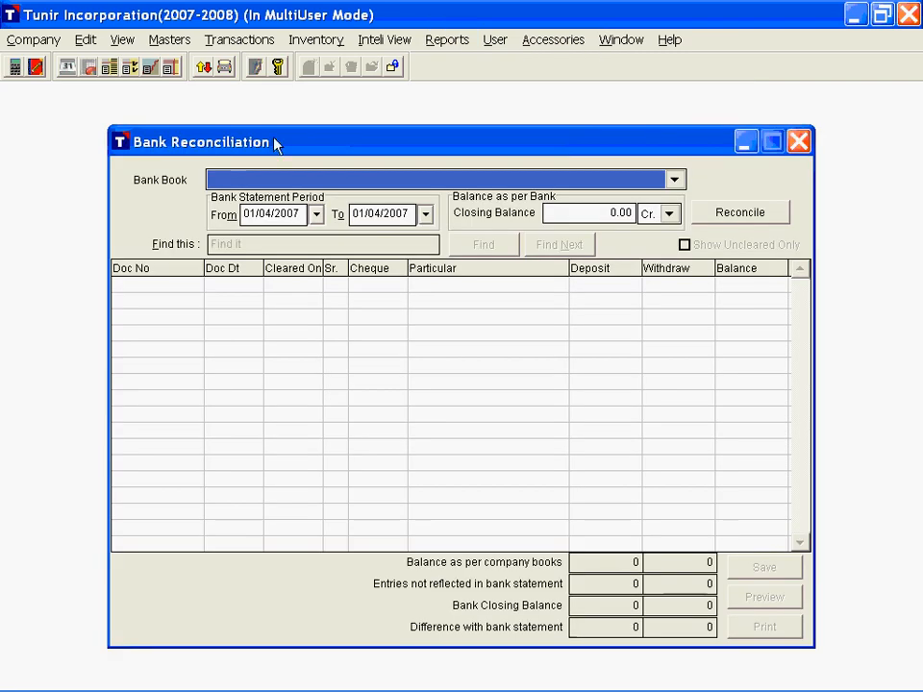
pyautogui.click(240, 40)
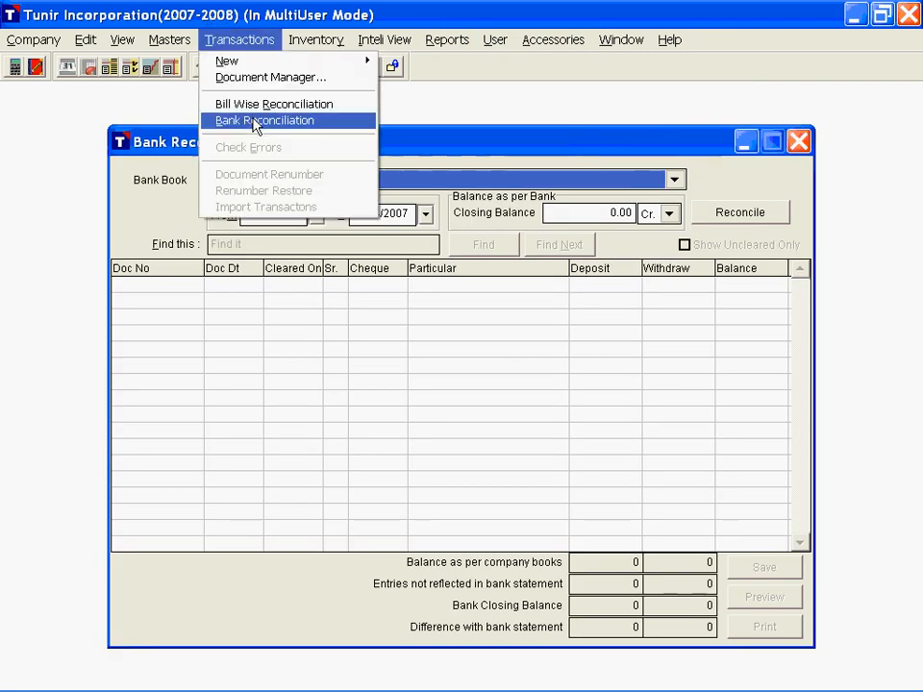
pyautogui.click(257, 123)
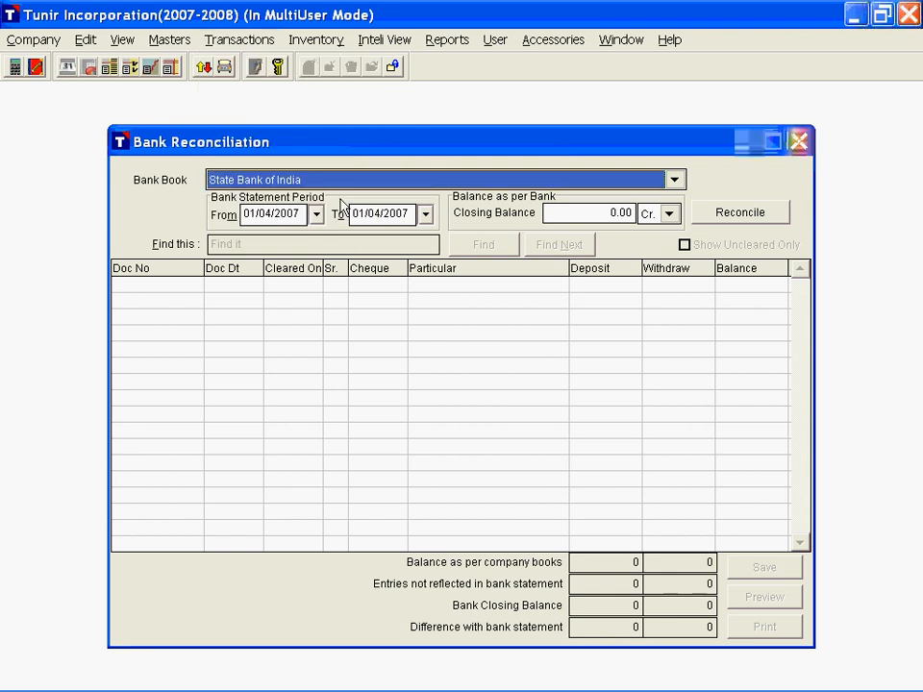
pyautogui.press('Tab')
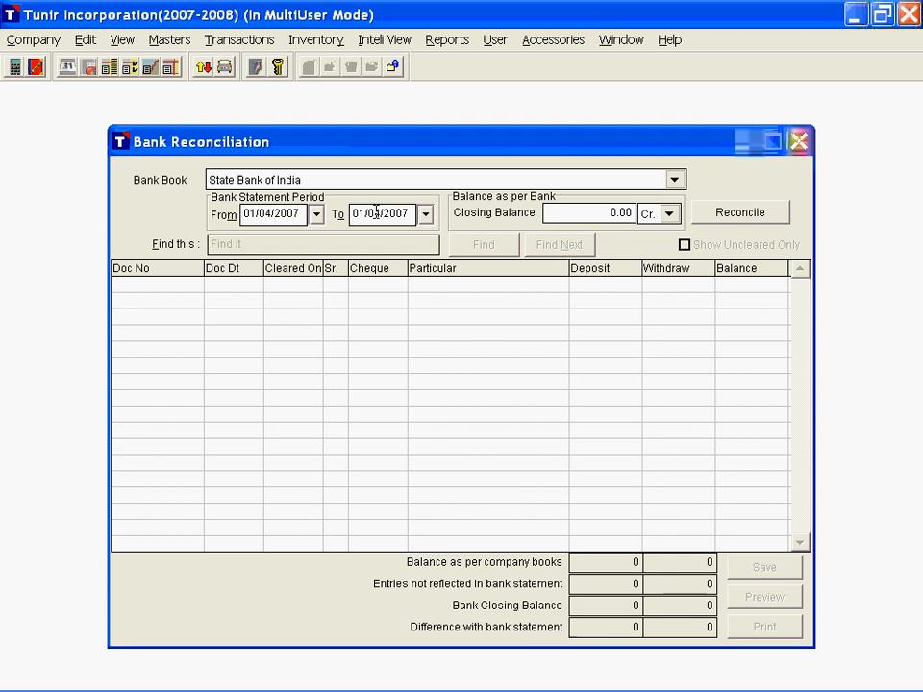
# Step: Load the entries to reconcile with the statement period ending 30/04/2007 and a bank closing balance of 25715.00 Dr
pyautogui.click(376, 214)
pyautogui.write('30')
pyautogui.press('Tab')
pyautogui.click(724, 221)
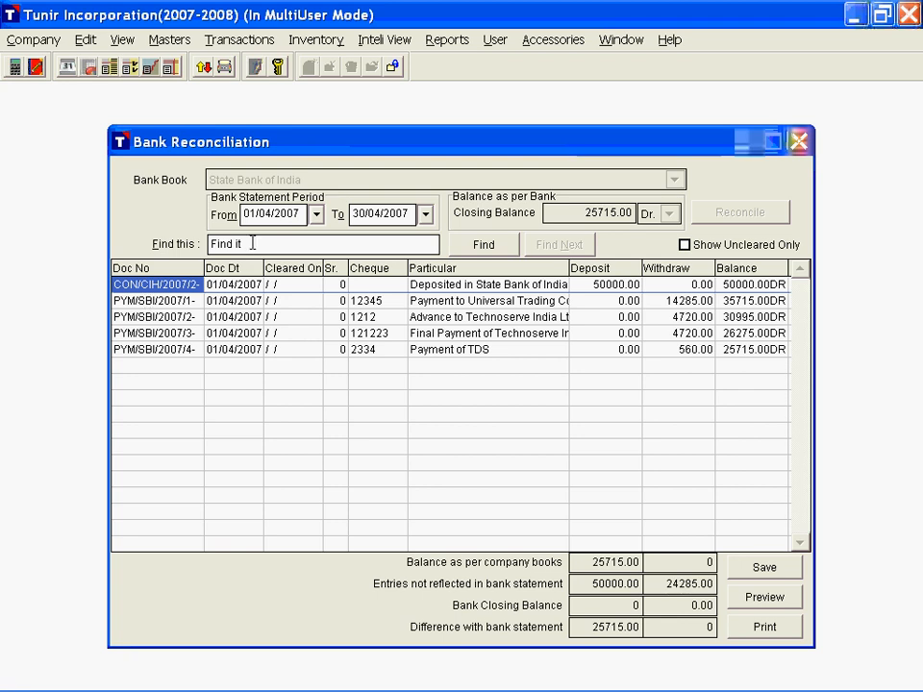
# Step: Search the reconciliation entries for 123 and briefly limit the list to uncleared entries only
pyautogui.moveTo(252, 243); pyautogui.dragTo(206, 243)
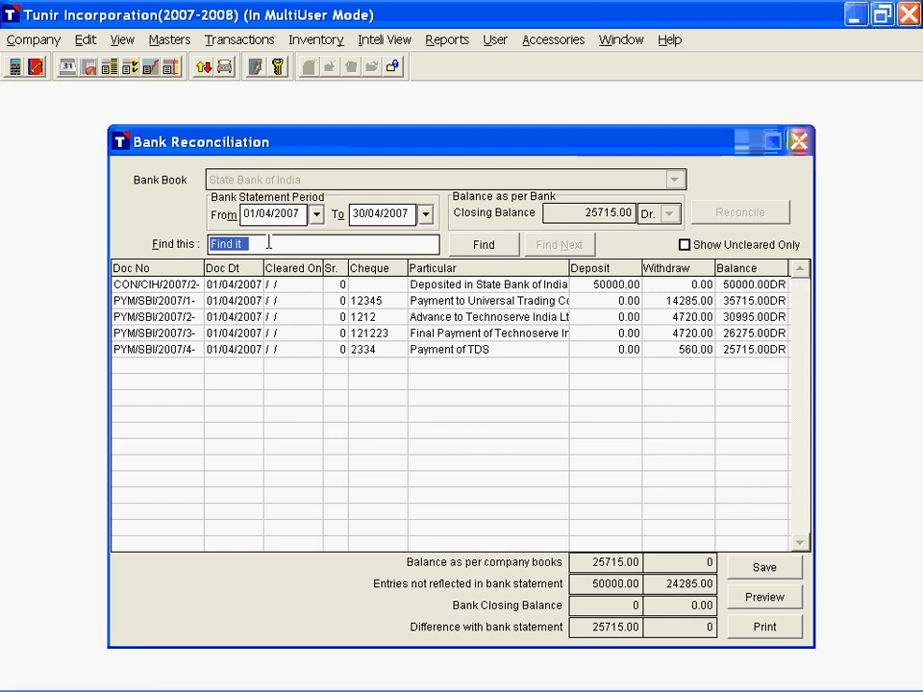
pyautogui.write('123')
pyautogui.click(489, 245)
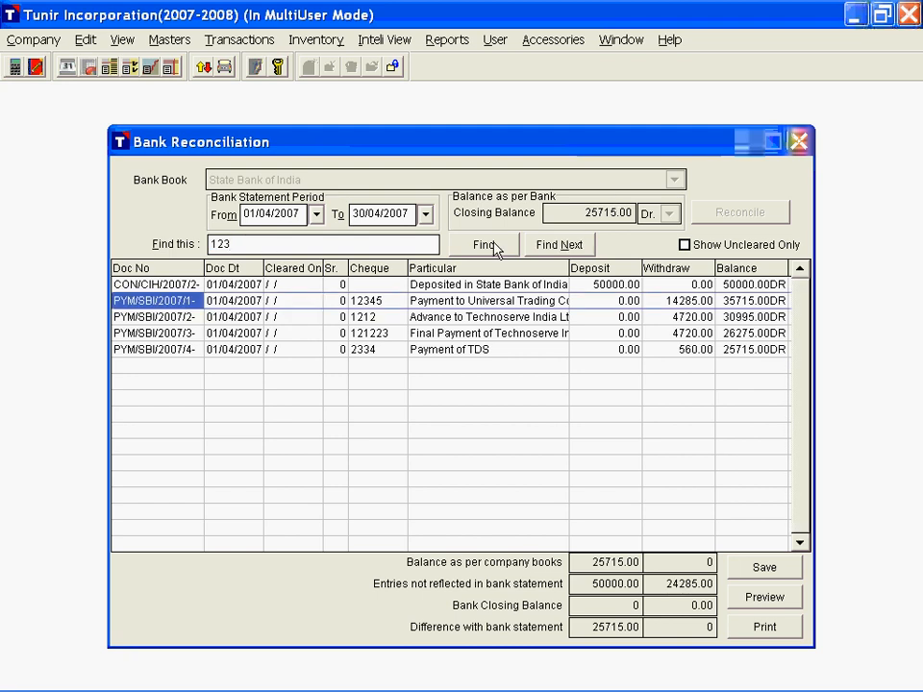
pyautogui.click(382, 302)
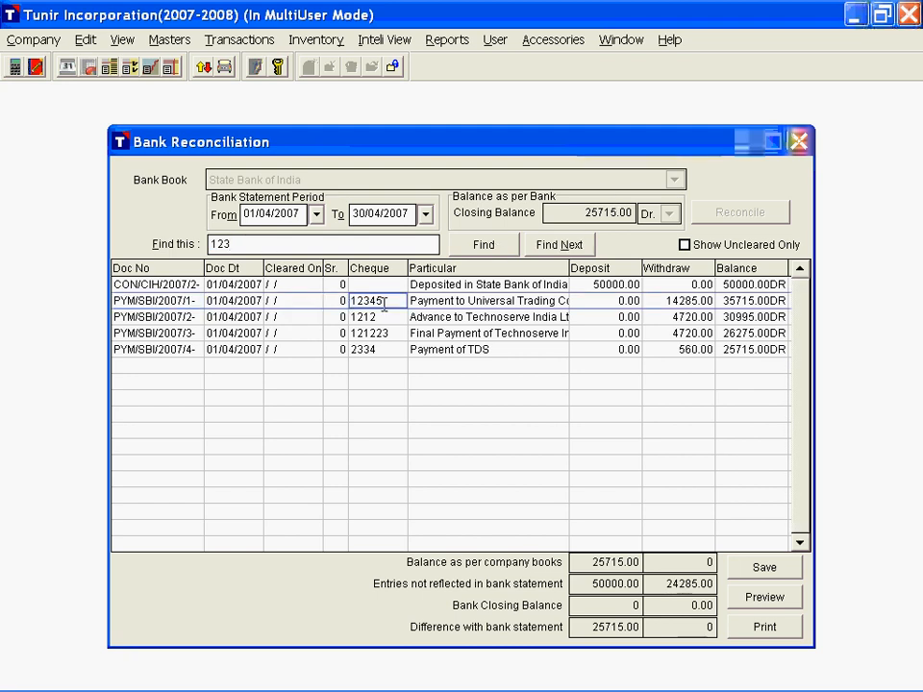
pyautogui.click(206, 244)
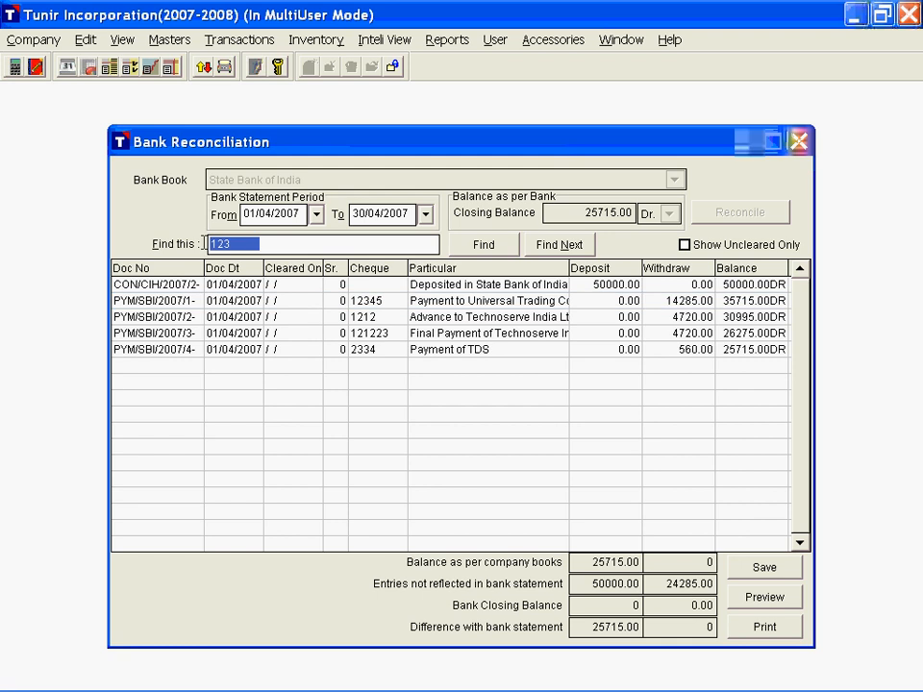
pyautogui.press('BackSpace')
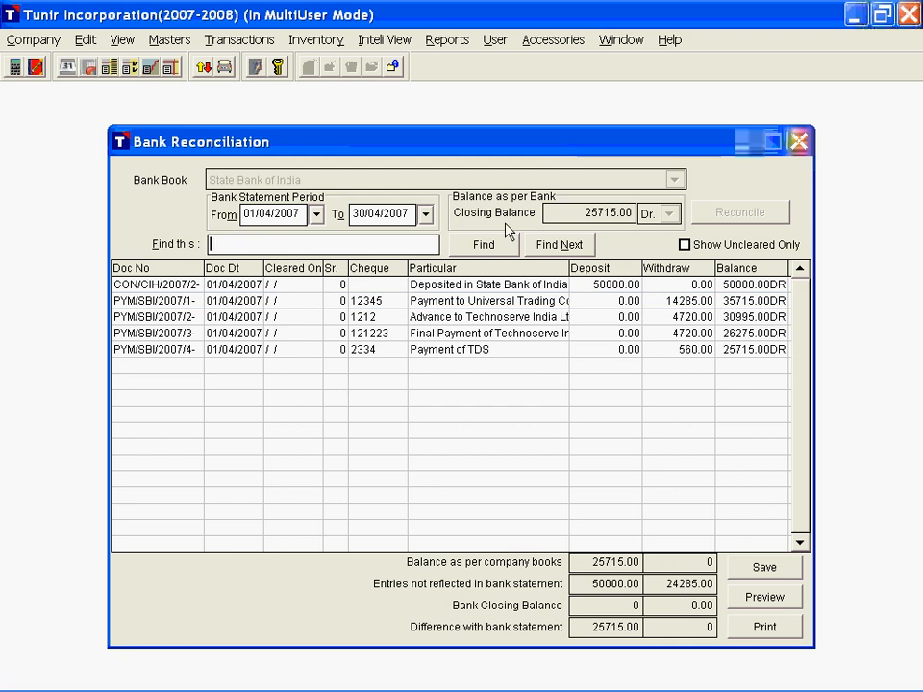
pyautogui.click(685, 245)
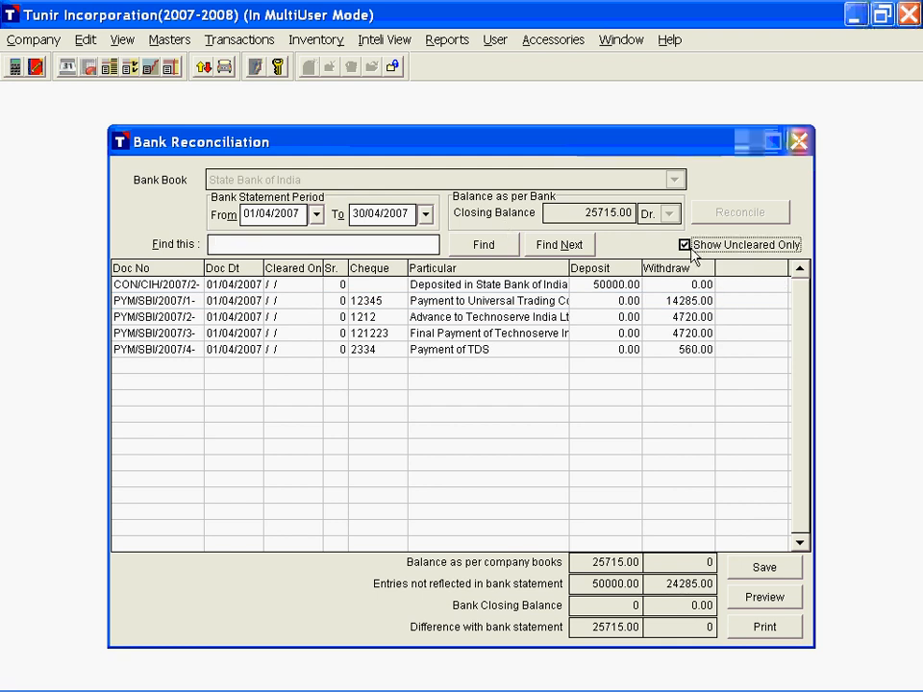
pyautogui.click(689, 248)
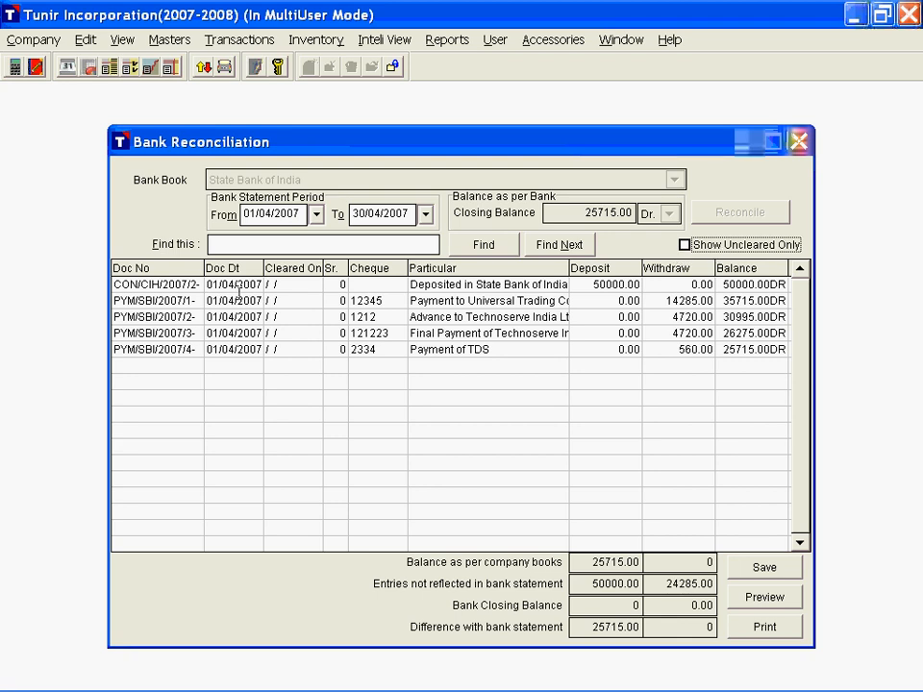
# Step: Set the Cleared On date of the State Bank of India deposit entry to 01/04/2007
pyautogui.click(290, 285)
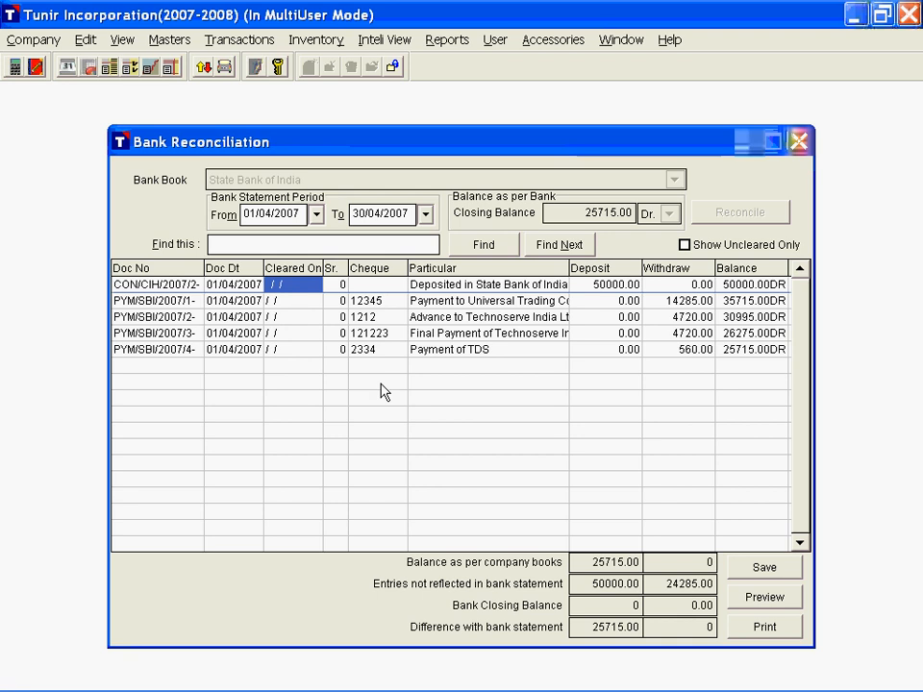
pyautogui.write('01/04/200')
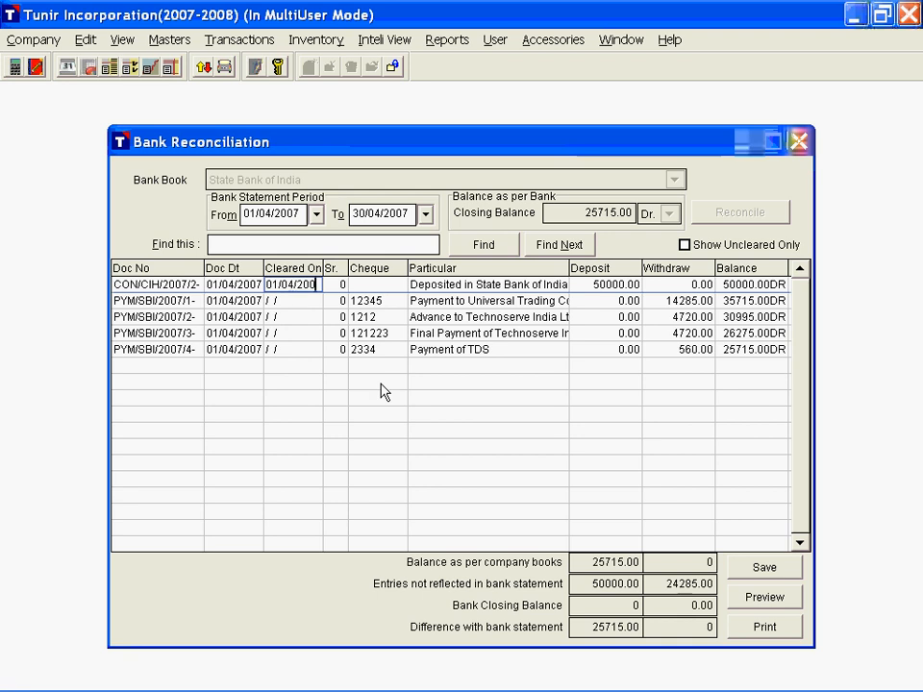
pyautogui.write('7')
pyautogui.press('Tab')
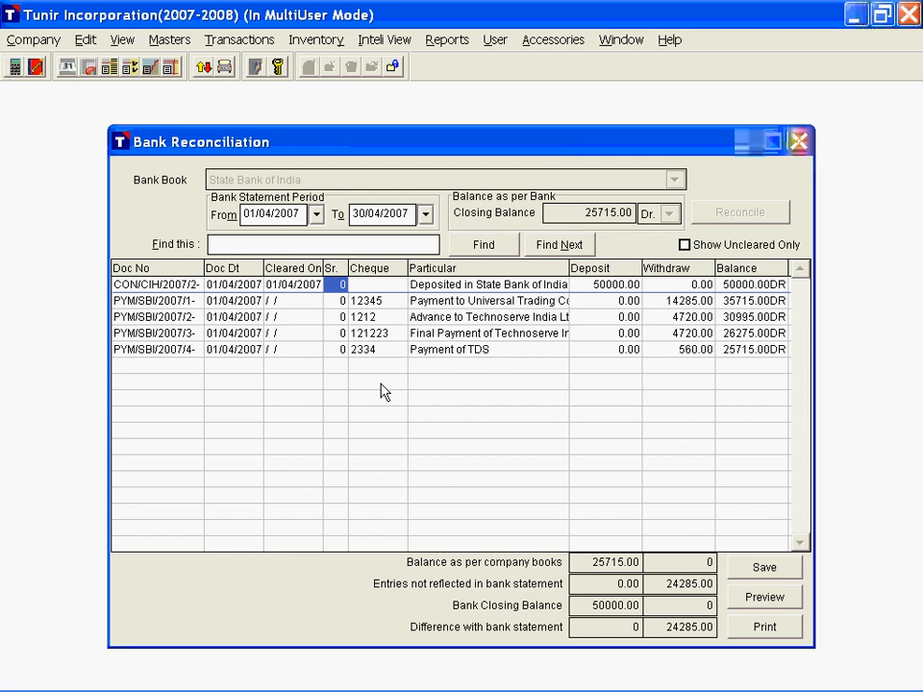
pyautogui.press('Tab')
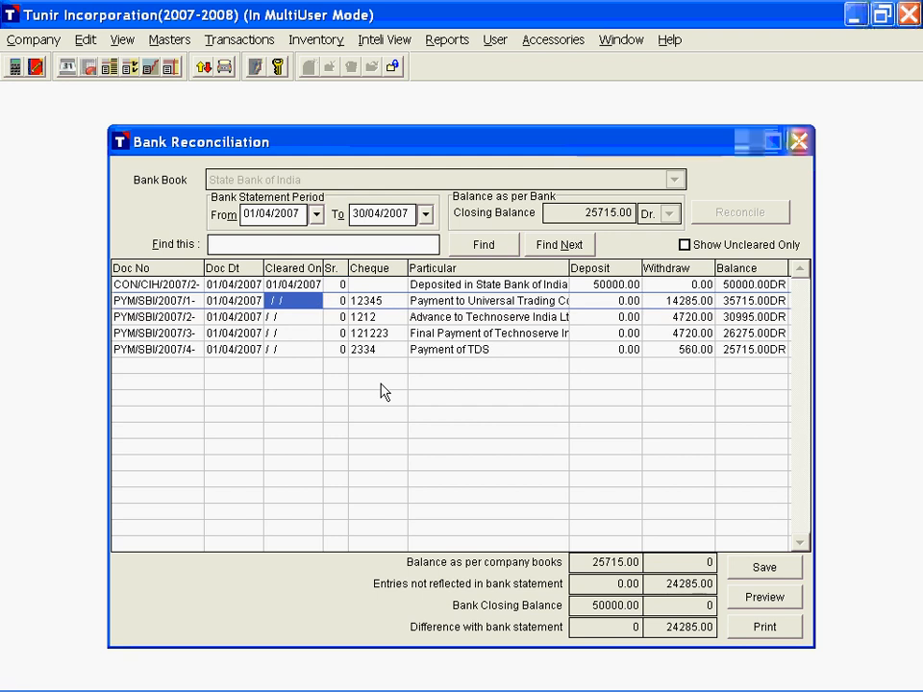
# Step: Set the Cleared On date to 03/04/2007 for the Universal Trading payment and the Technoserve advance
pyautogui.write('03/04/2007')
pyautogui.press('Tab')
pyautogui.press('Tab')
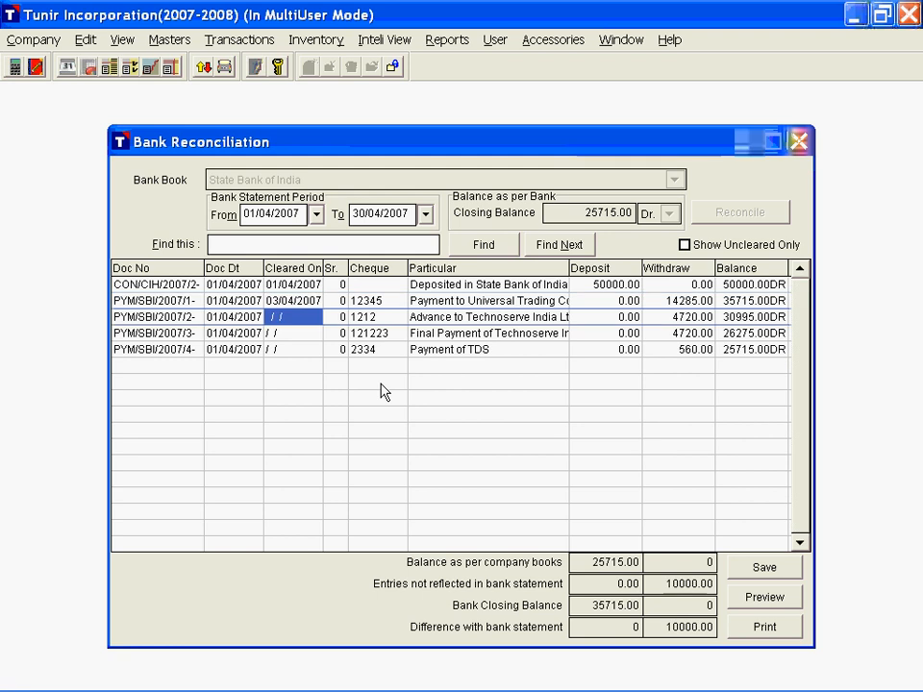
pyautogui.write('03/04/')
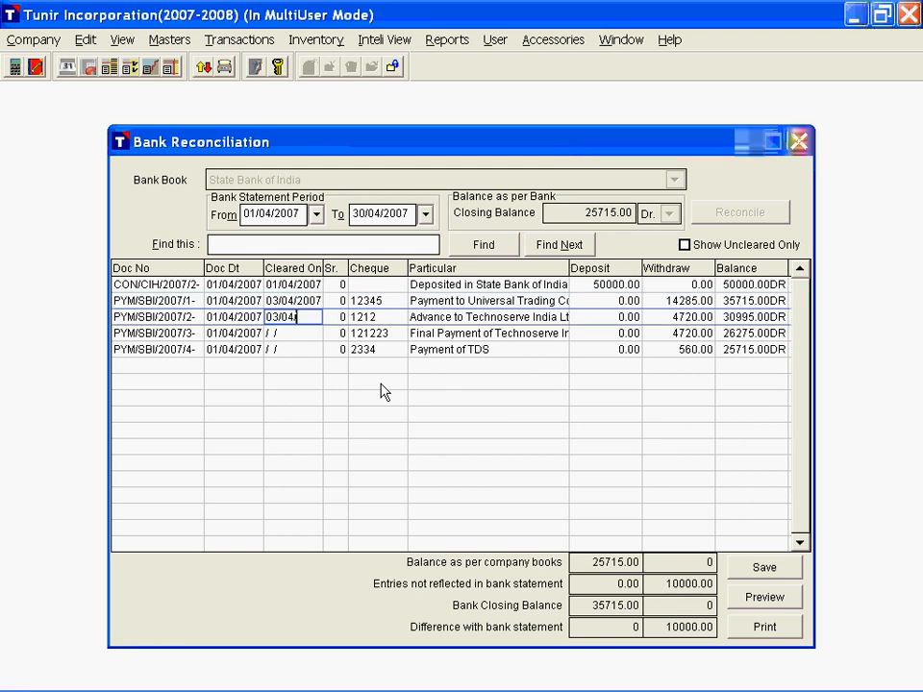
pyautogui.write('2007')
pyautogui.press('Tab')
pyautogui.hotkey('shift', 'Tab')
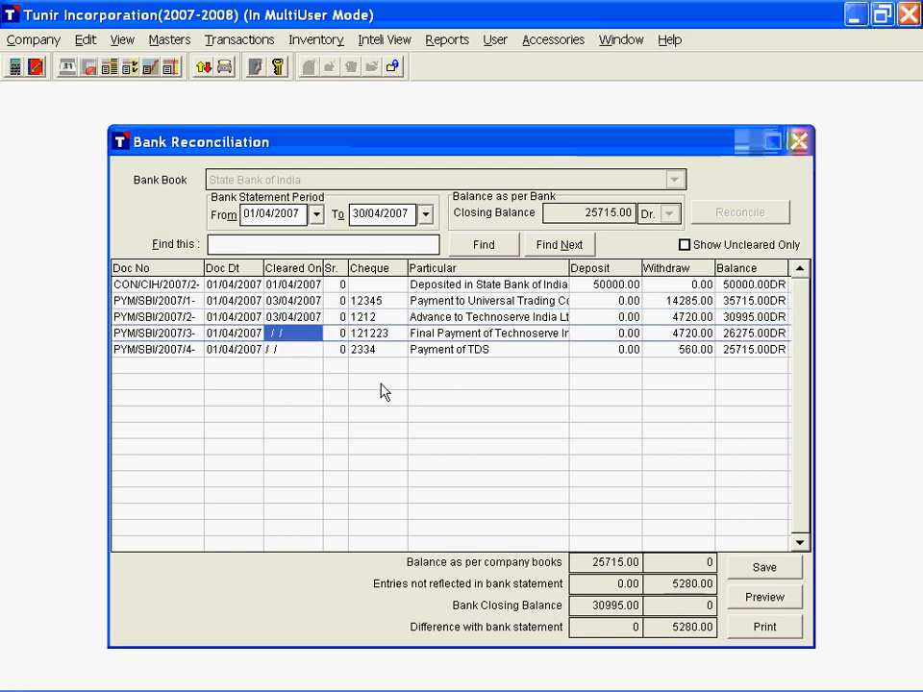
# Step: Set the Cleared On date to 02/04/2007 for the Technoserve final payment and the TDS payment
pyautogui.write('02/04/2007')
pyautogui.press('Tab')
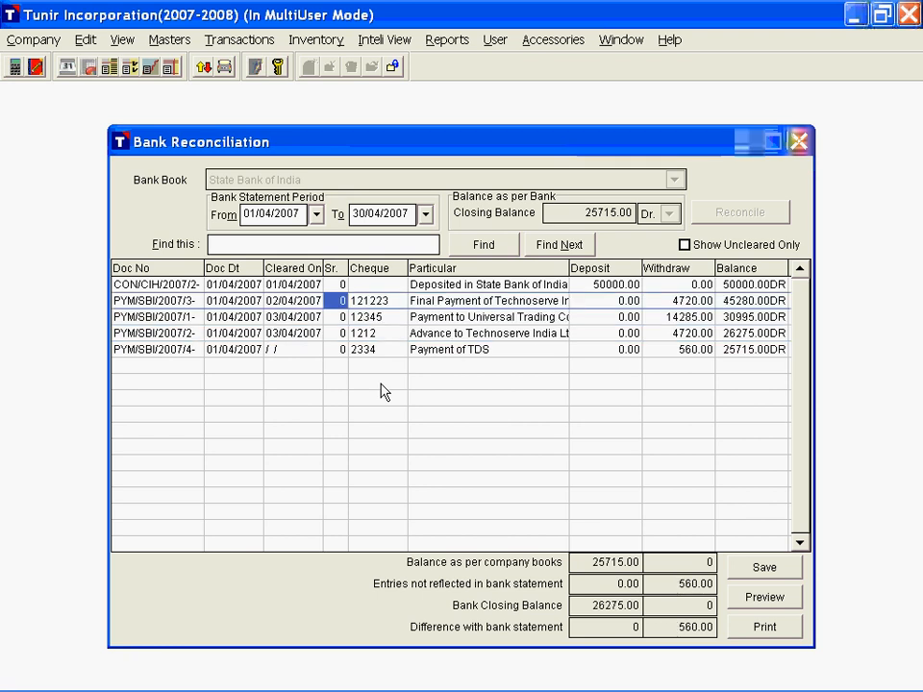
pyautogui.press('Down')
pyautogui.press('Down')
pyautogui.press('Down')
pyautogui.hotkey('shift', 'Tab')
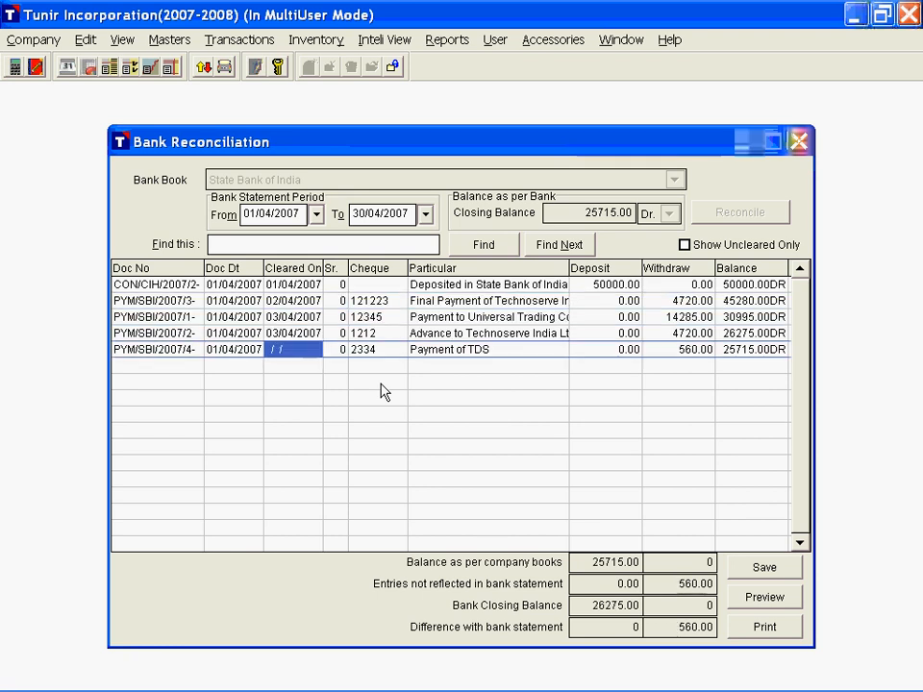
pyautogui.write('02/04/2')
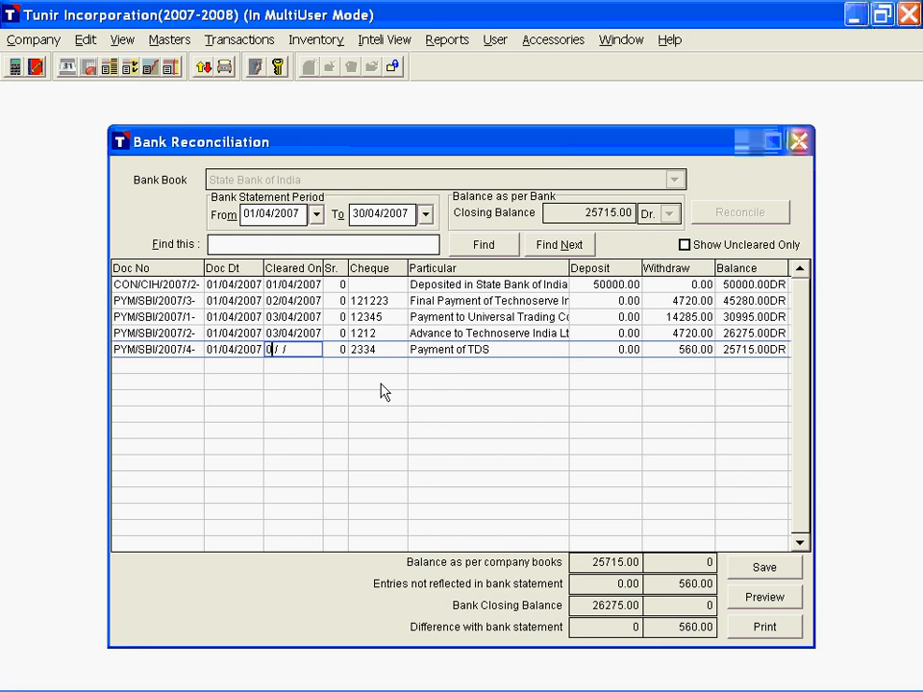
pyautogui.write('007')
pyautogui.press('Tab')
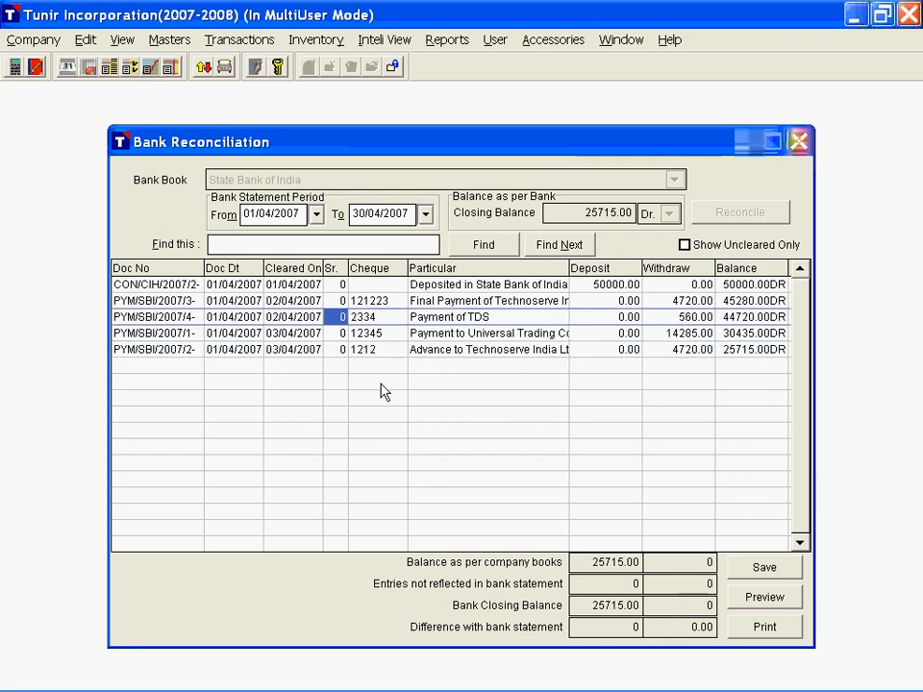
# Step: Number the same-day entries: TDS payment 1 and Technoserve final payment 2, Universal Trading payment 1 and Technoserve advance 2
pyautogui.press('Up')
pyautogui.write('2')
pyautogui.press('Down')
pyautogui.write('1')
pyautogui.press('Down')
pyautogui.write('1')
pyautogui.press('Down')
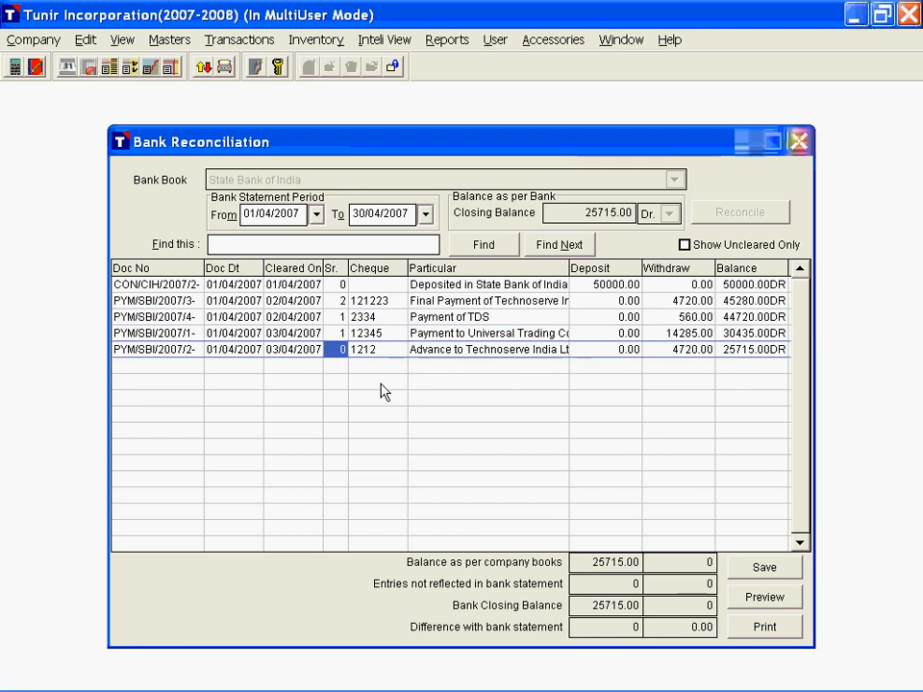
pyautogui.write('2')
pyautogui.press('Down')
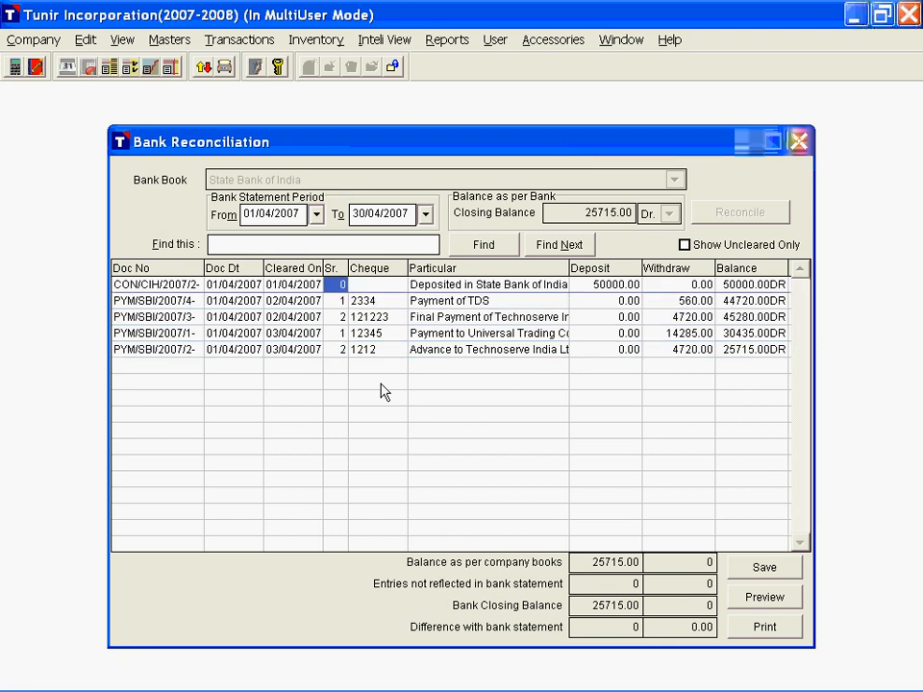
# Step: Check the numbered State Bank of India entries, preview the Bank Reconciliation Statement for 01/04/2007 to 30/04/2007, read it through and close it
pyautogui.press('Down')
pyautogui.press('Down')
pyautogui.press('Down')
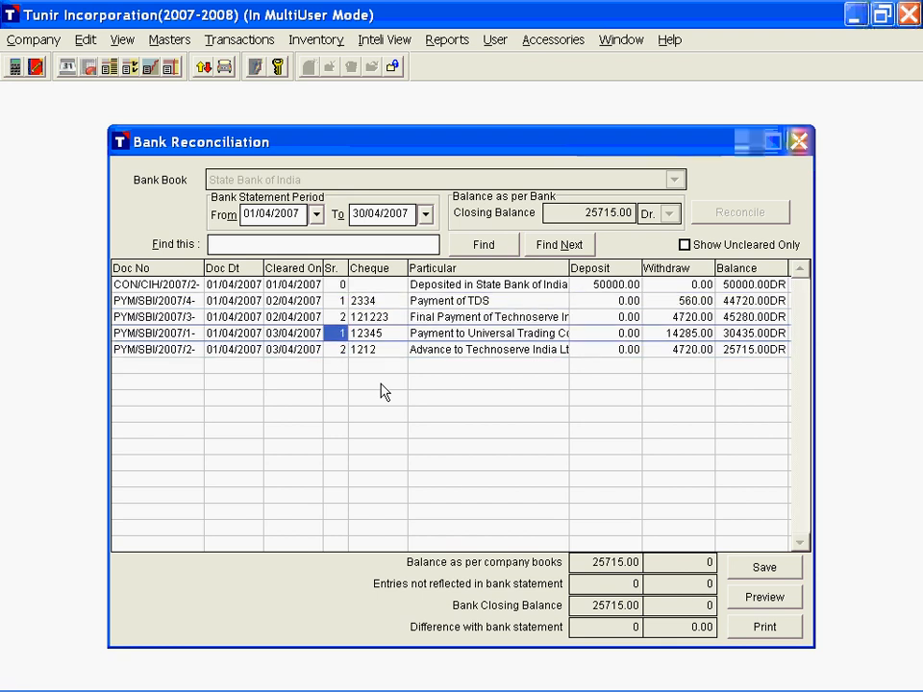
pyautogui.press('Down')
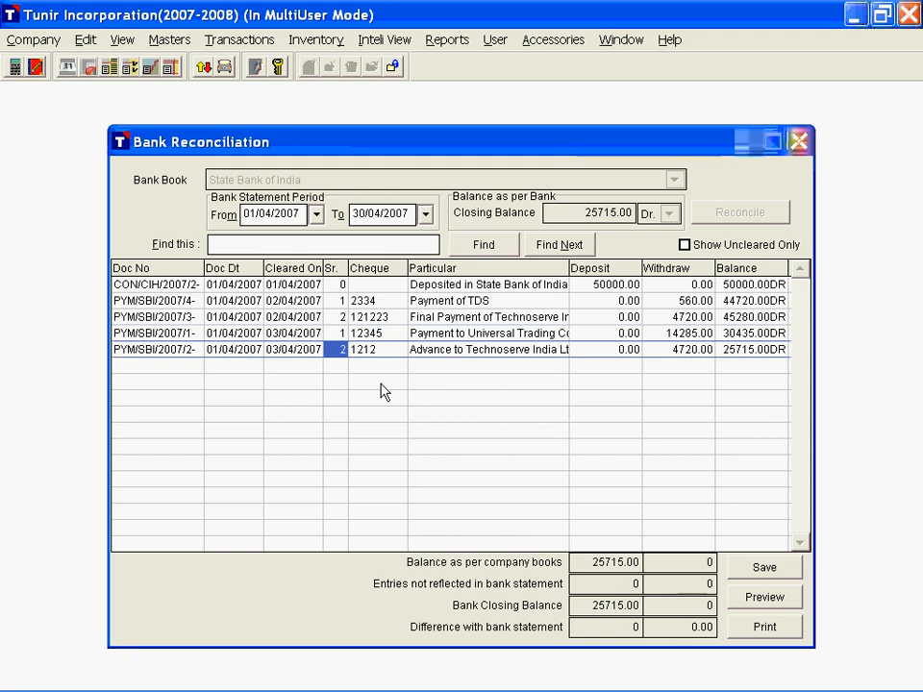
pyautogui.press('Right')
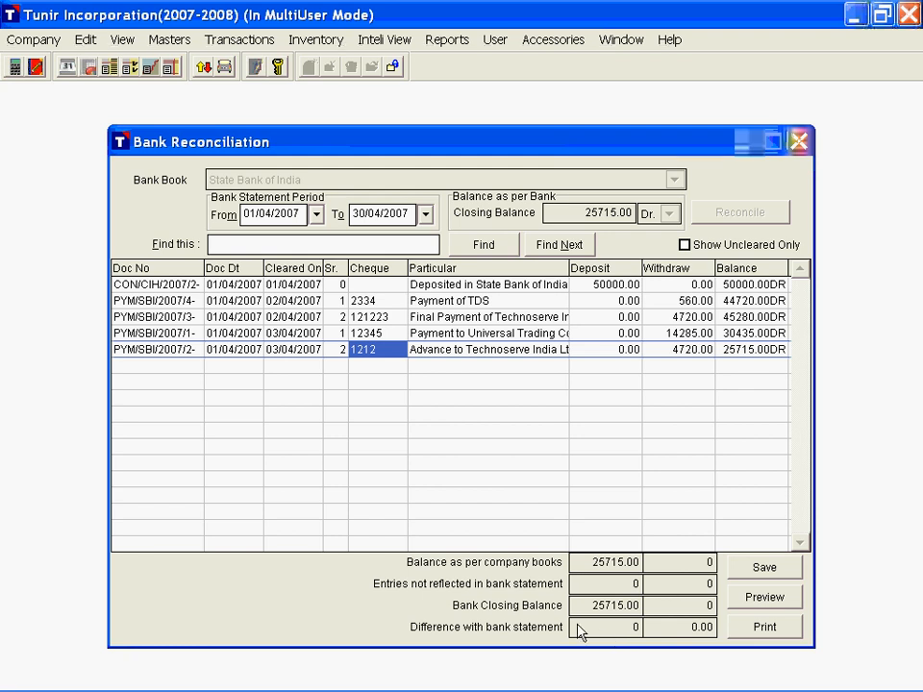
pyautogui.click(765, 598)
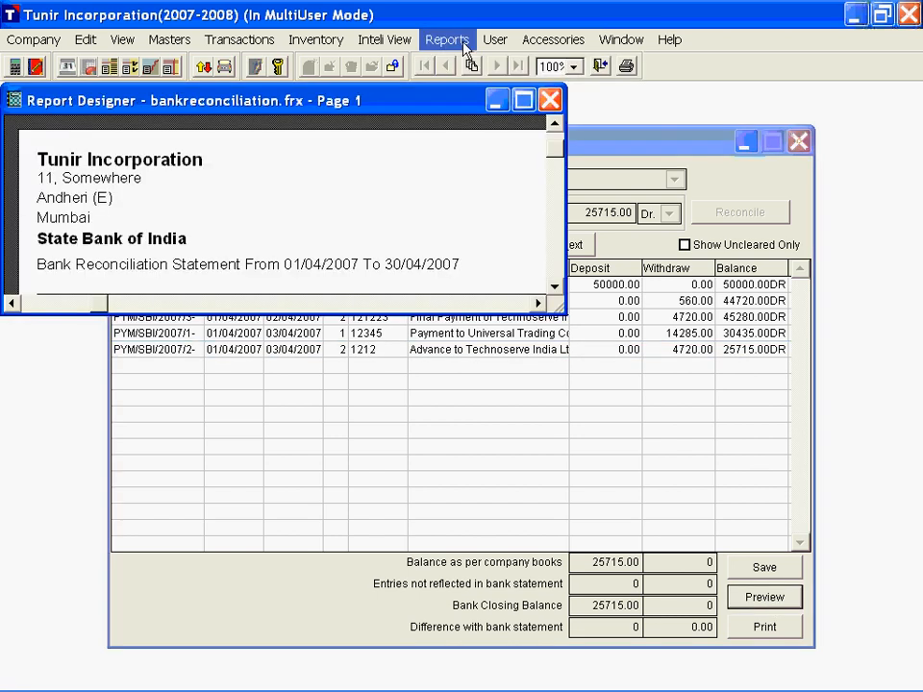
pyautogui.click(524, 100)
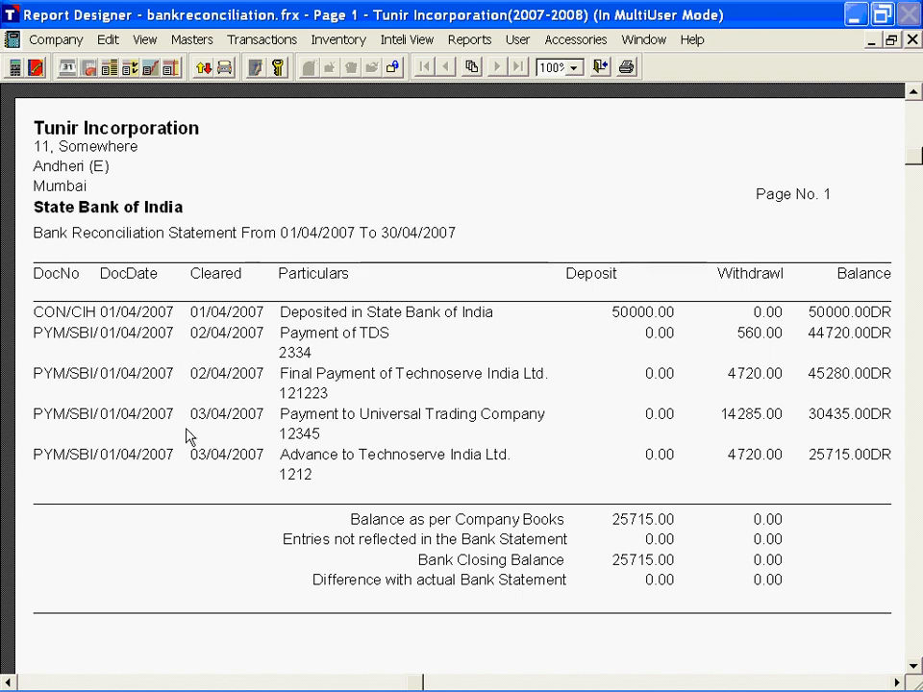
pyautogui.scroll(-3, 310, 372)
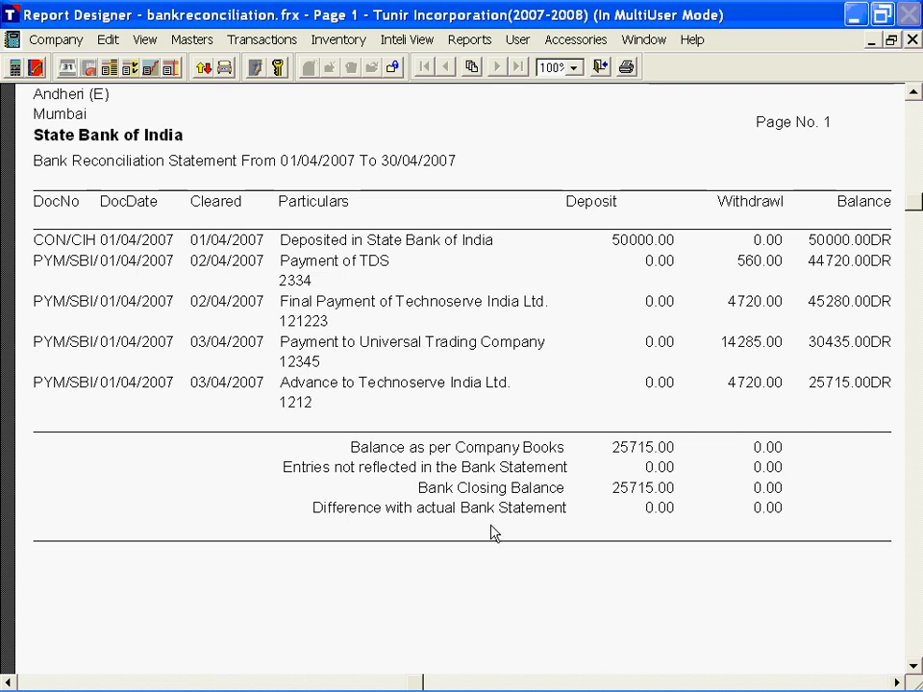
pyautogui.scroll(1, 492, 519)
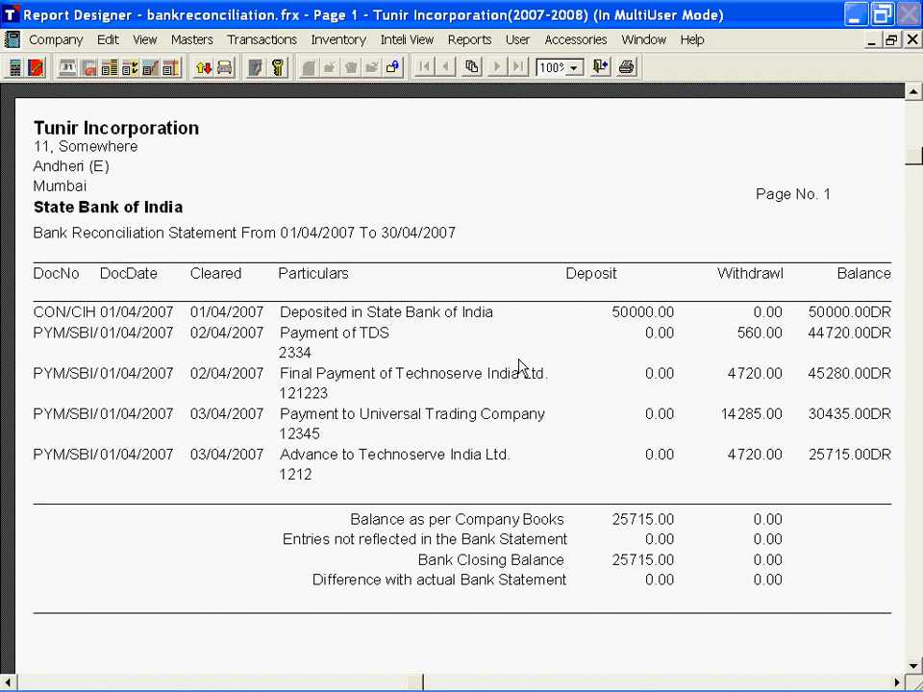
pyautogui.press('Escape')
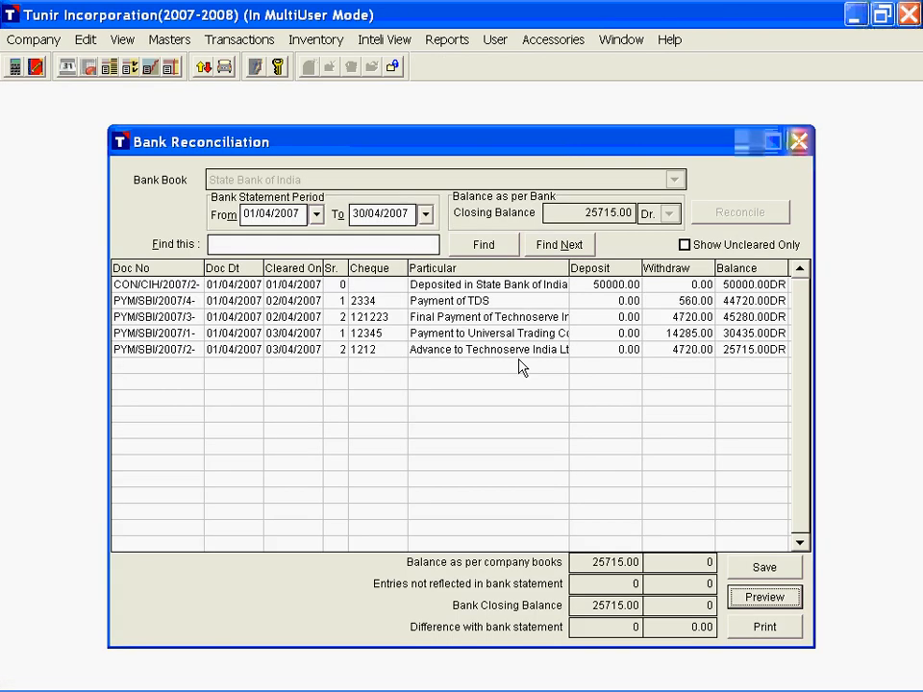
# Step: Save the State Bank of India reconciliation and close the Bank Reconciliation window
pyautogui.click(770, 569)
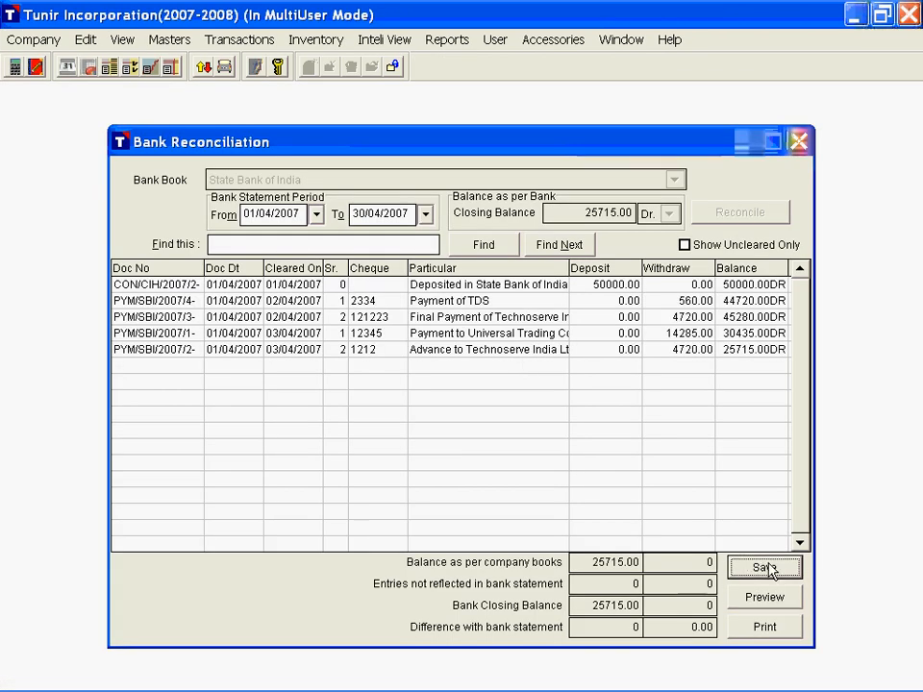
pyautogui.click(801, 145)
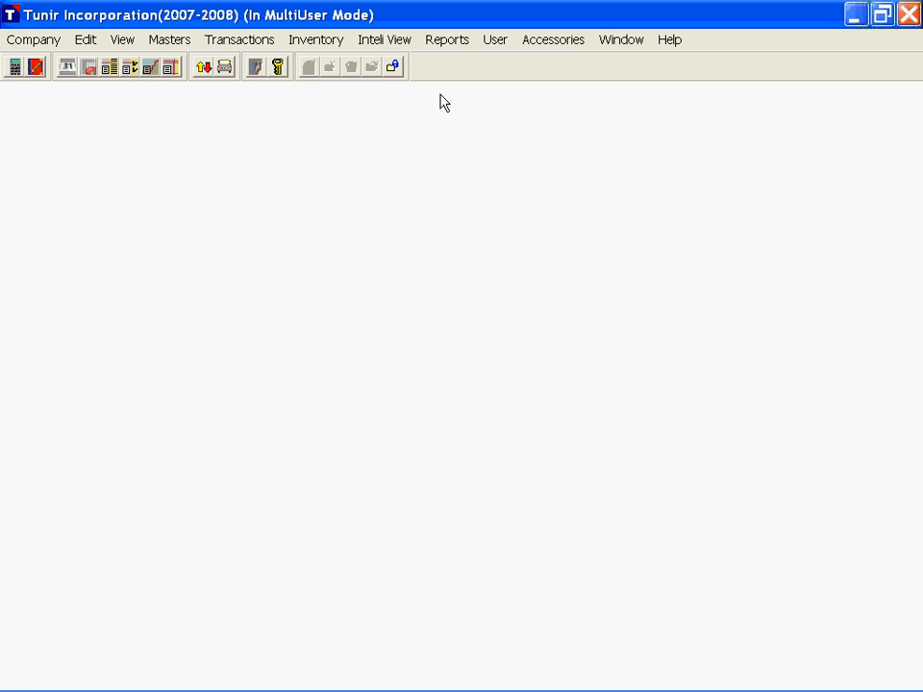
# Step: Preview the multiple-book Sales Register for the Sales Book from 01/04/2007 to 30/04/2007
pyautogui.click(447, 44)
pyautogui.moveTo(498, 140)
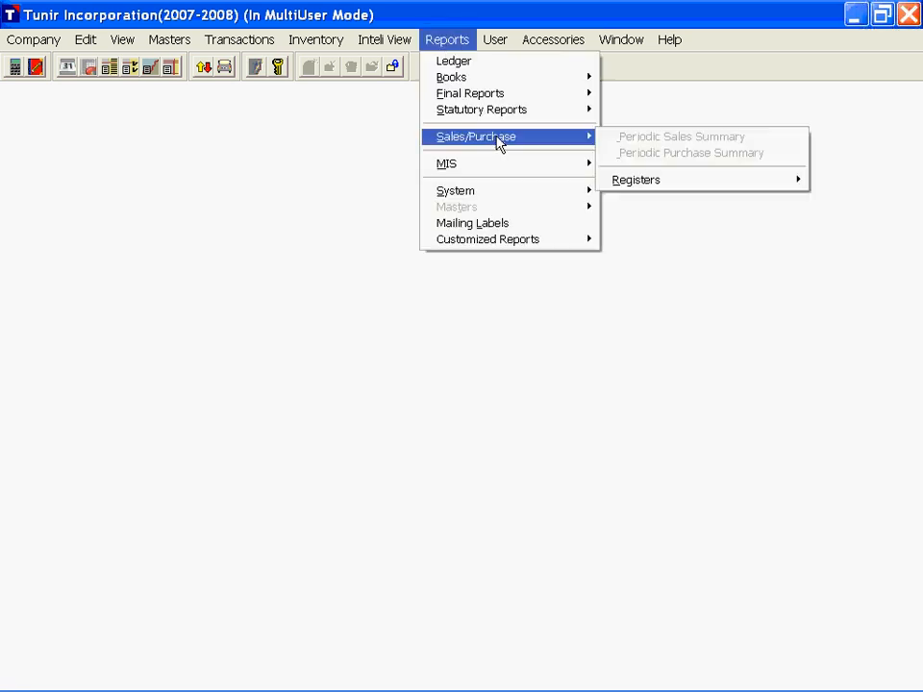
pyautogui.moveTo(654, 188)
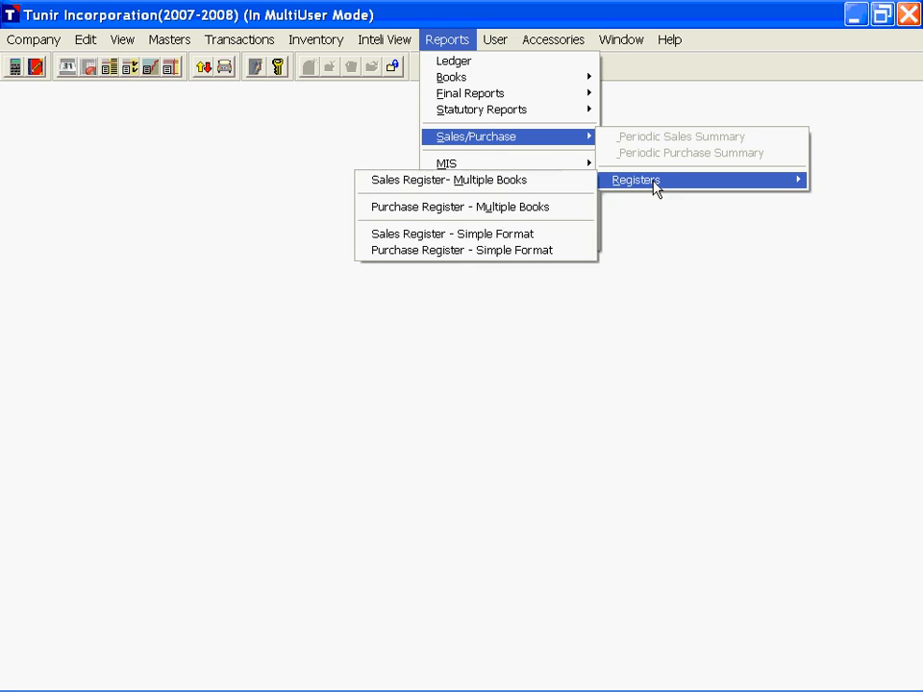
pyautogui.click(505, 188)
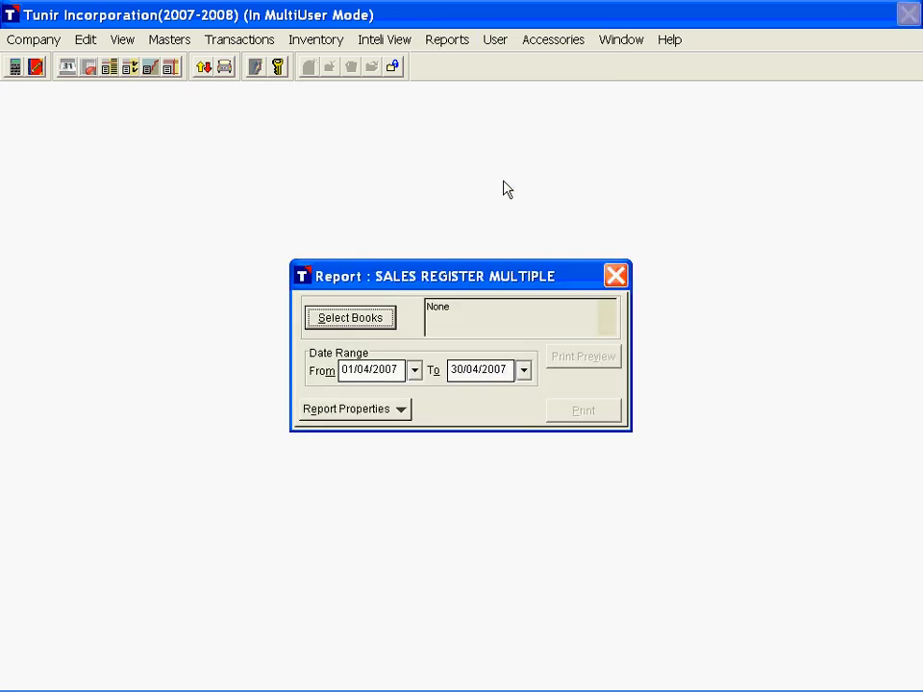
pyautogui.click(360, 323)
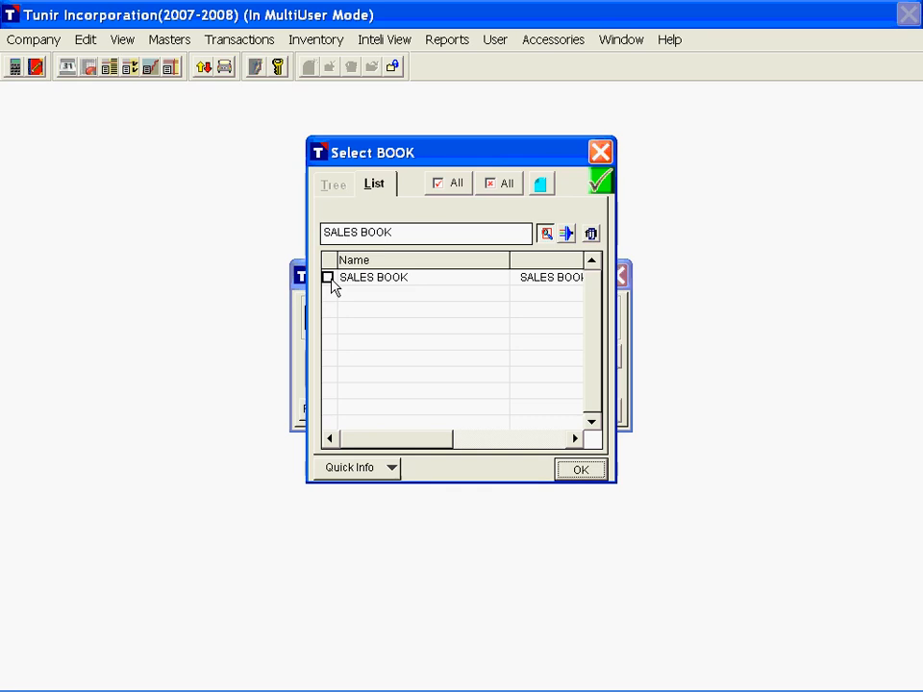
pyautogui.click(327, 278)
pyautogui.click(579, 470)
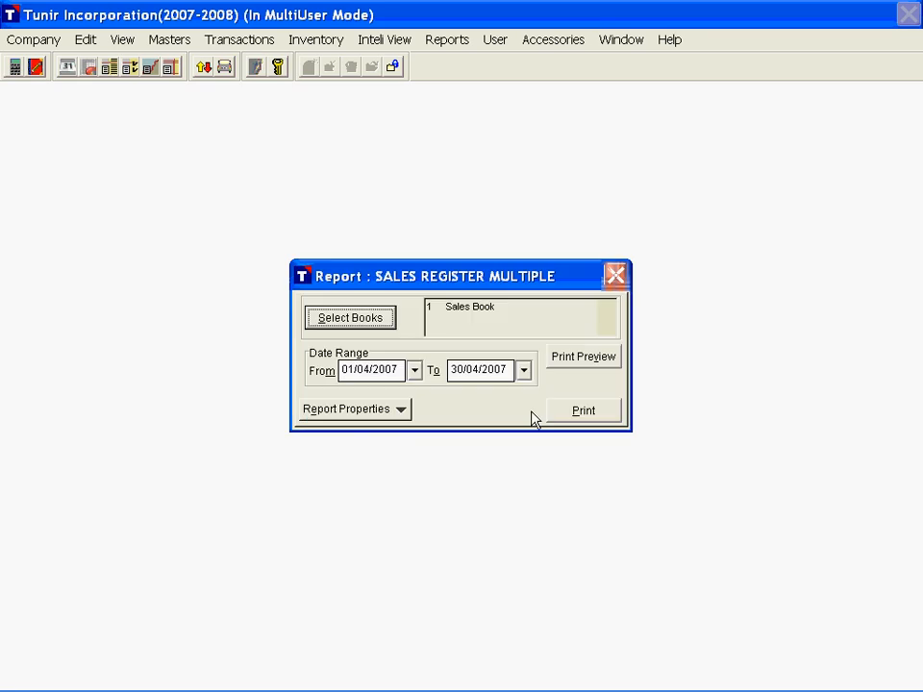
pyautogui.click(587, 362)
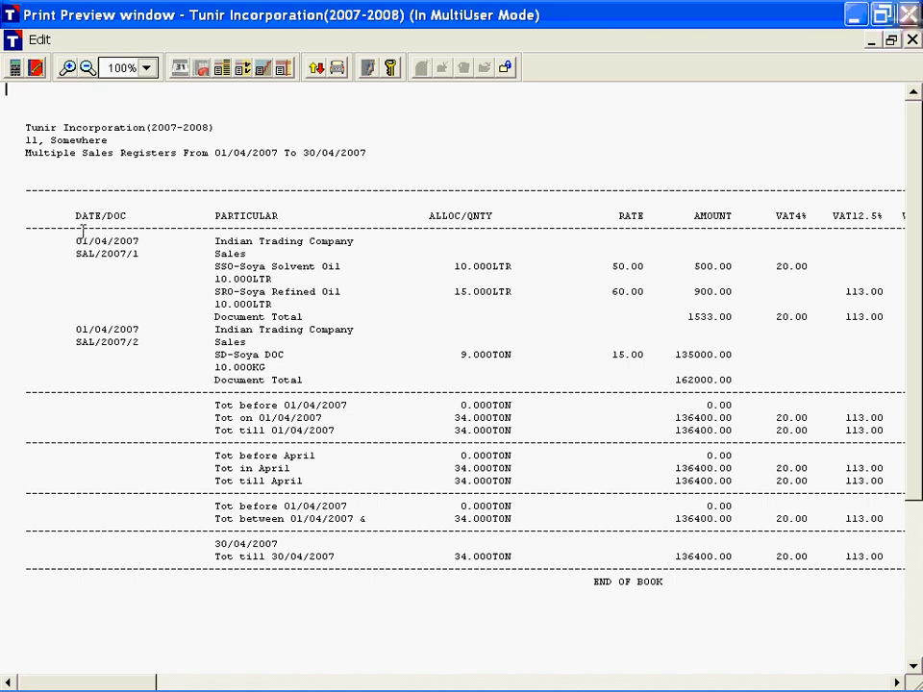
# Step: Examine the Sales Register columns from date and particulars through rate, amount, VAT, charge and item total, and close the preview
pyautogui.moveTo(82, 234); pyautogui.dragTo(218, 219)
pyautogui.click(478, 236)
pyautogui.click(613, 217)
pyautogui.moveTo(693, 215); pyautogui.dragTo(815, 217)
pyautogui.press('Right')
pyautogui.press('Right')
pyautogui.press('Right')
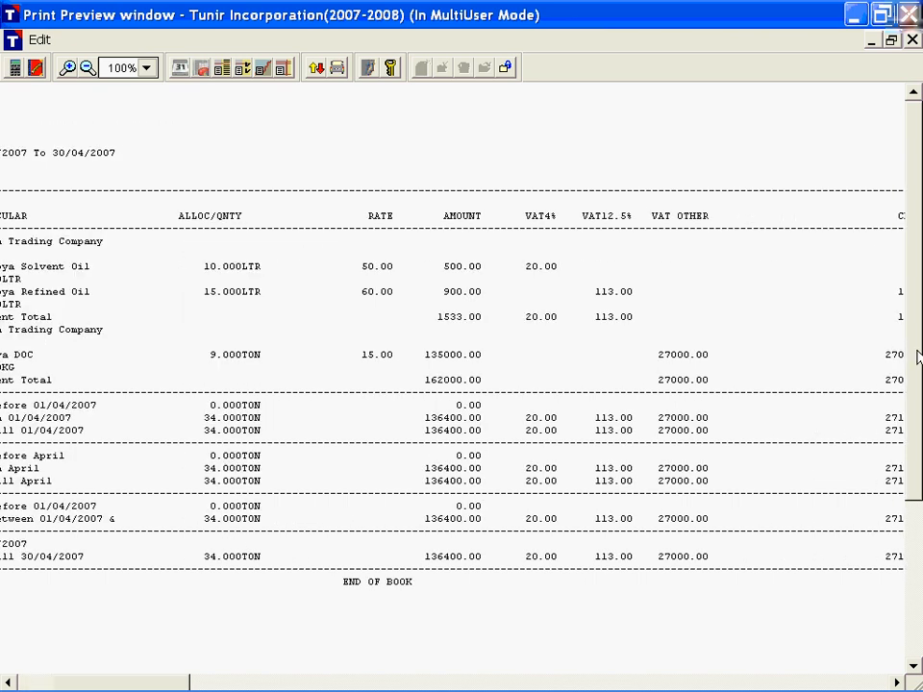
pyautogui.press('Right')
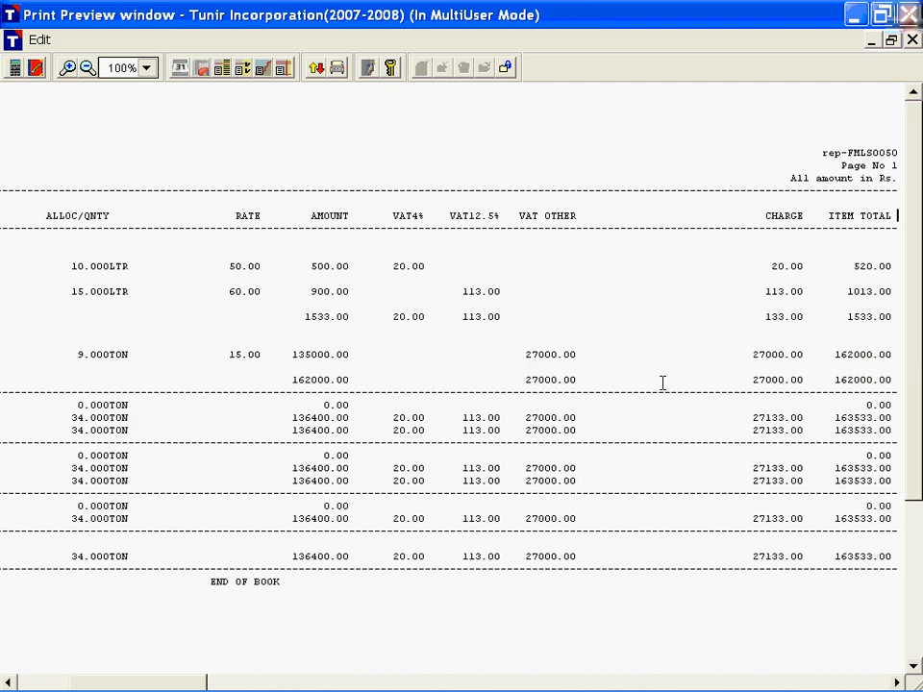
pyautogui.press('Escape')
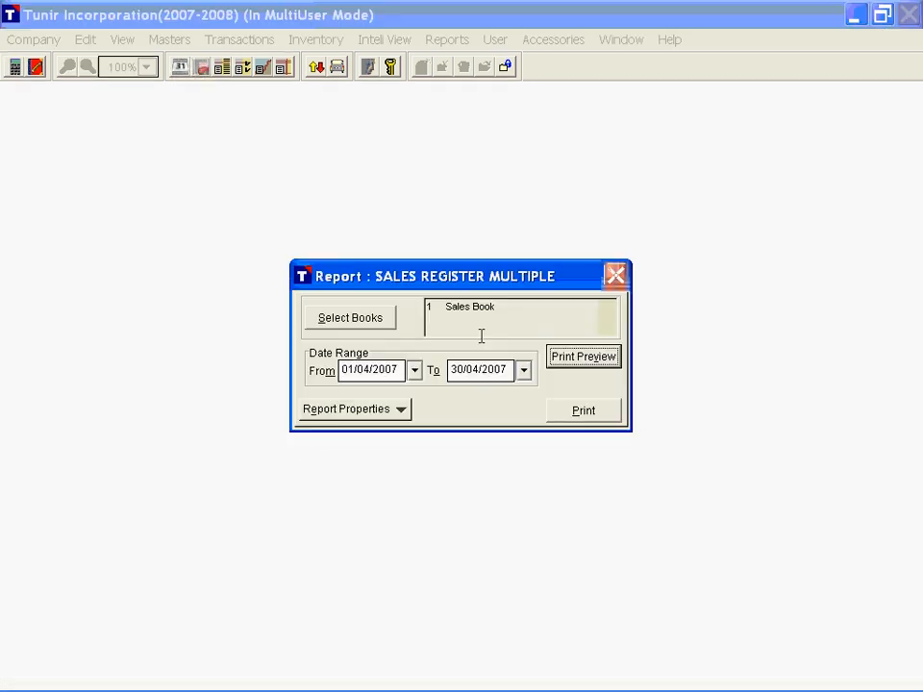
# Step: Review the Sales Register's report properties: general options, summary totals, charges, lines and formatting, and print setup
pyautogui.click(380, 407)
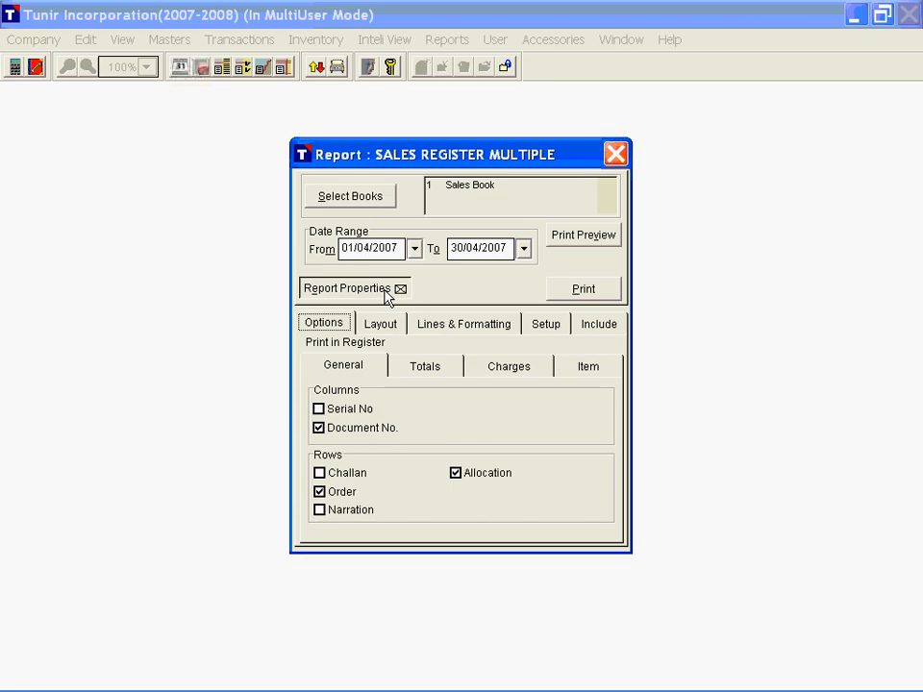
pyautogui.click(431, 375)
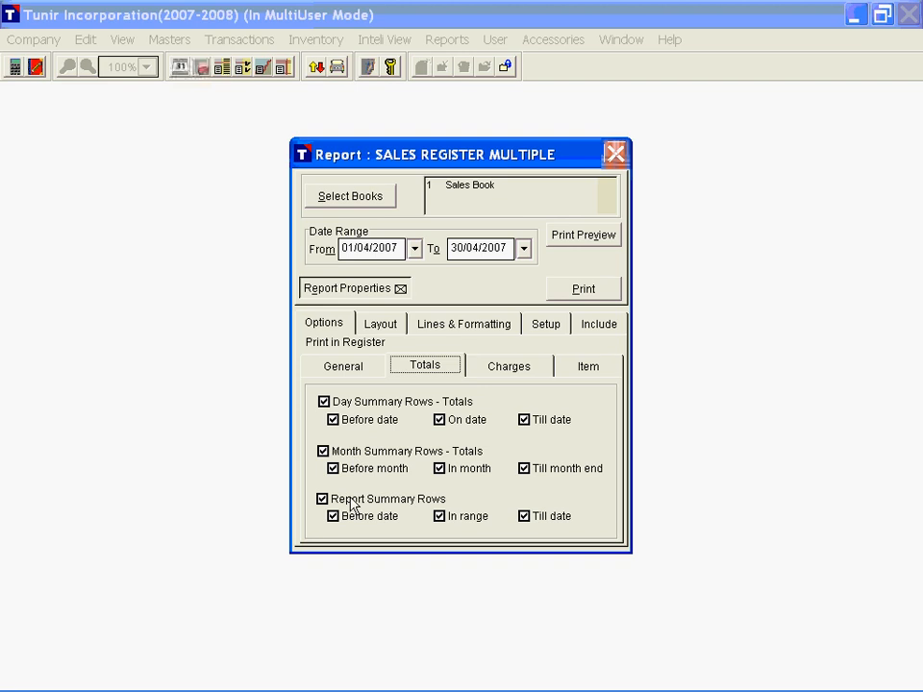
pyautogui.click(504, 369)
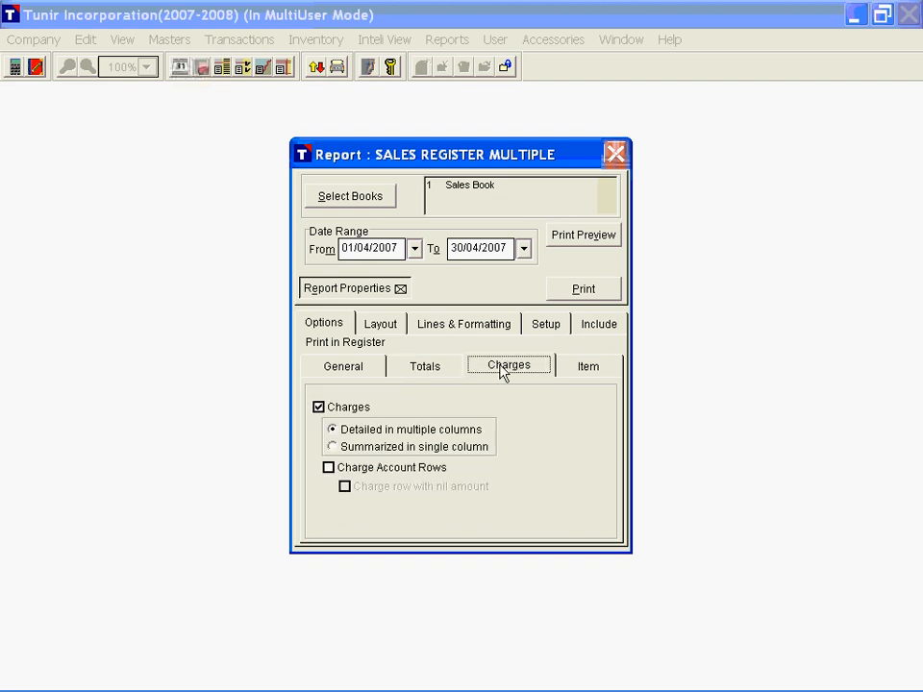
pyautogui.click(453, 328)
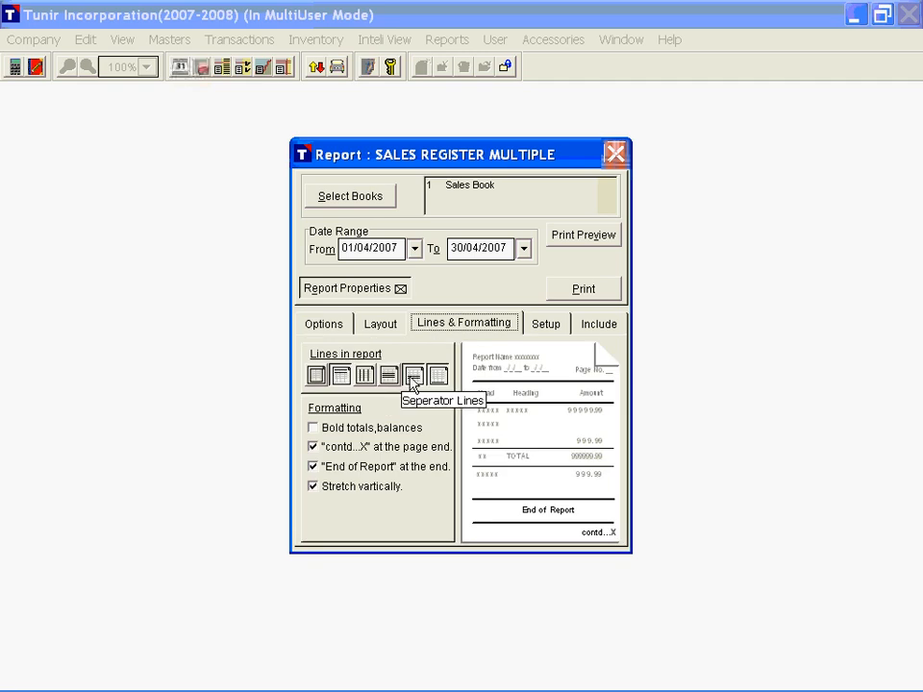
pyautogui.press('Right')
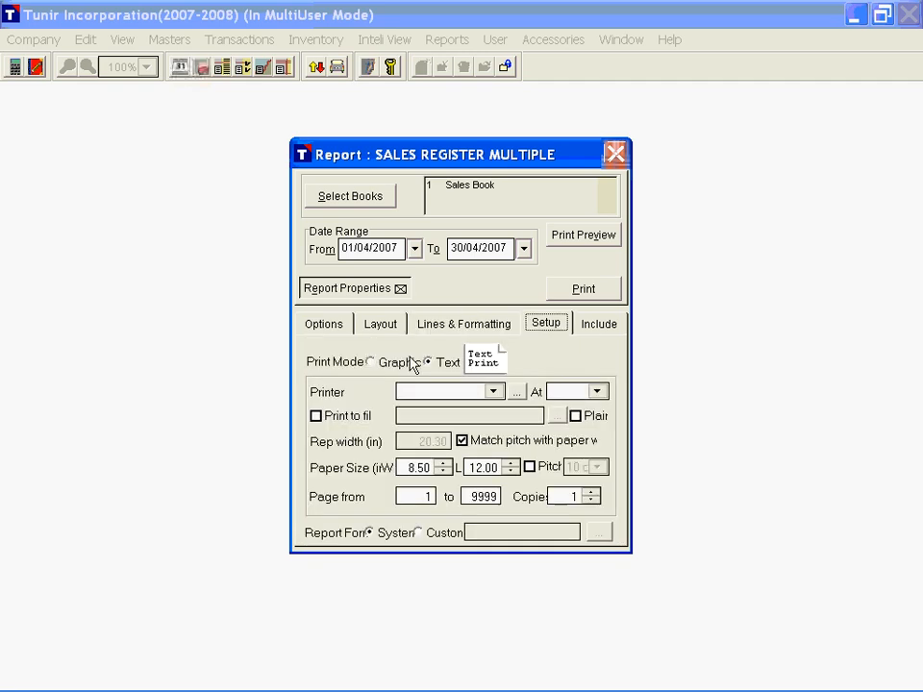
# Step: Set the Sales Register's print mode to Graphic and preview it, then check which documents are included and close the report
pyautogui.click(394, 362)
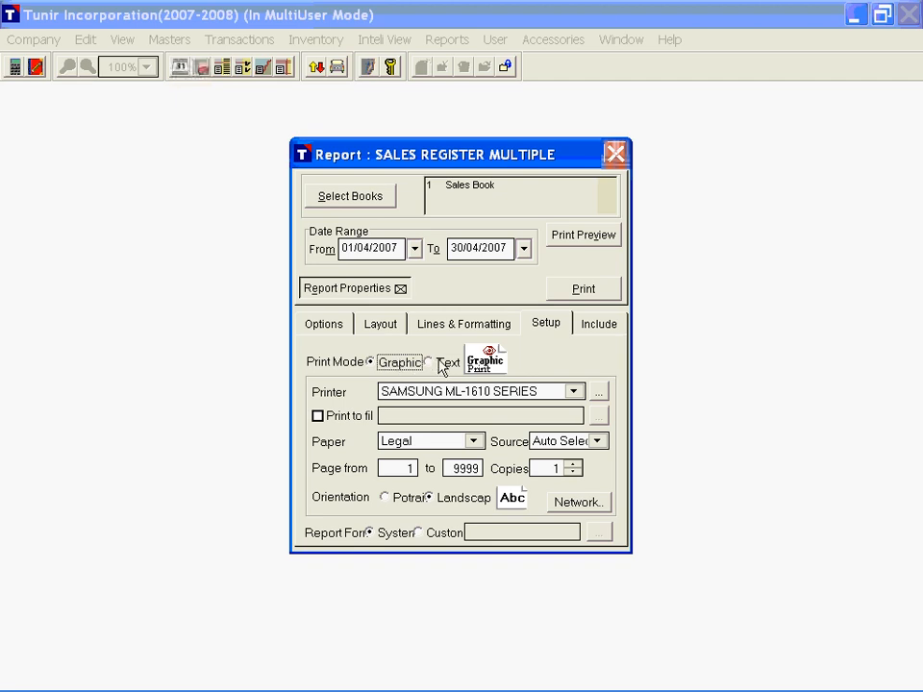
pyautogui.press('Escape')
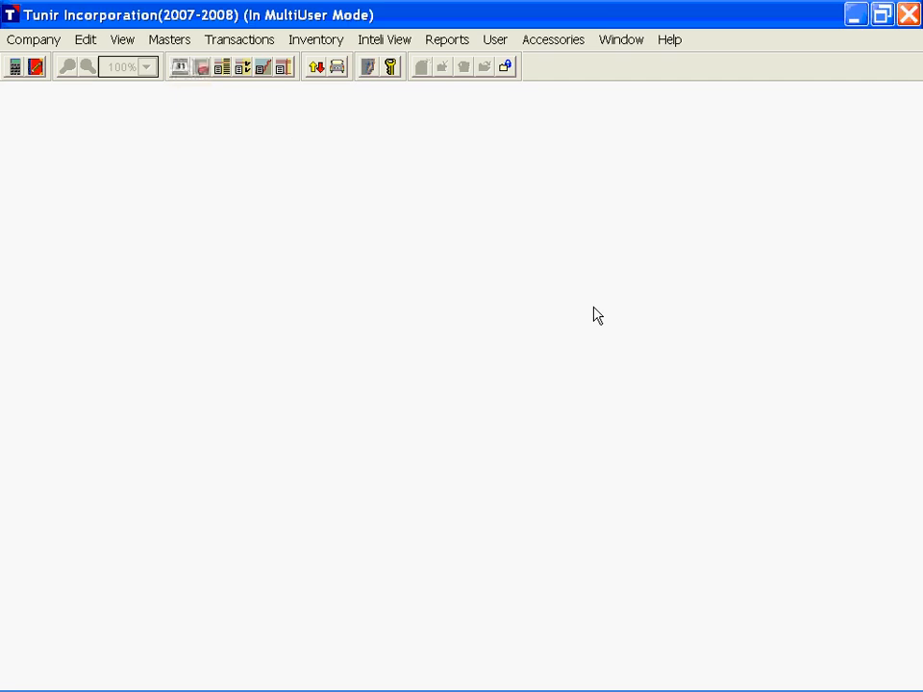
pyautogui.press('Escape')
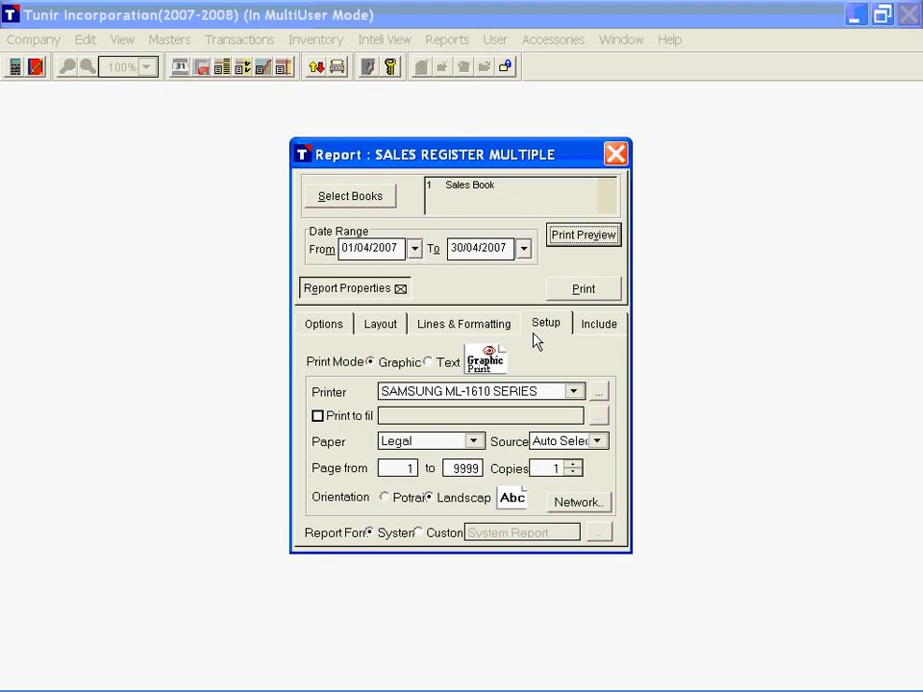
pyautogui.click(598, 323)
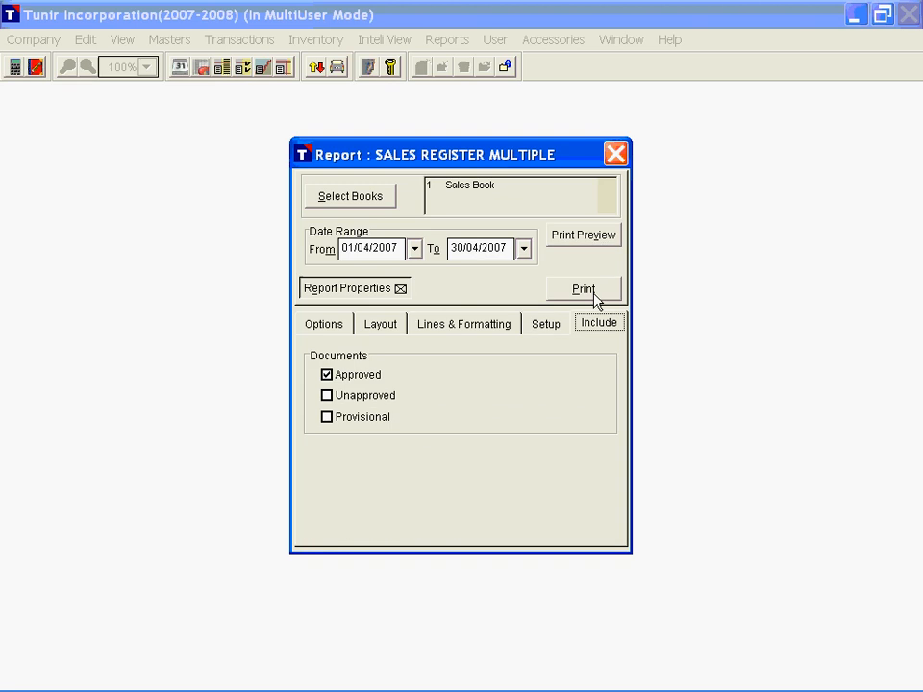
pyautogui.click(615, 154)
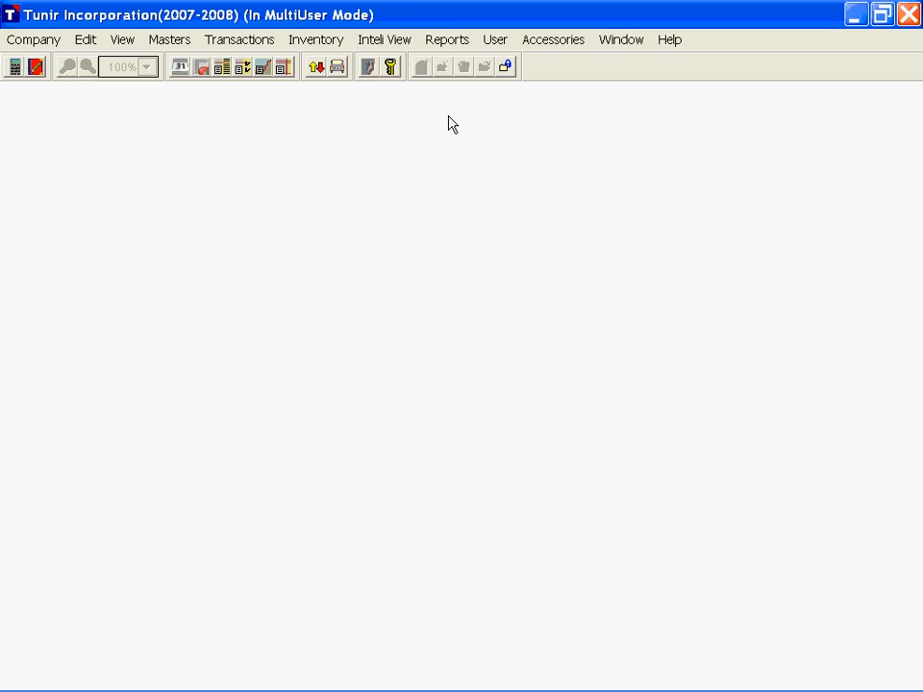
# Step: Open the multiple-book Purchase Register report and select the Purchase Book for it
pyautogui.click(446, 40)
pyautogui.moveTo(527, 141)
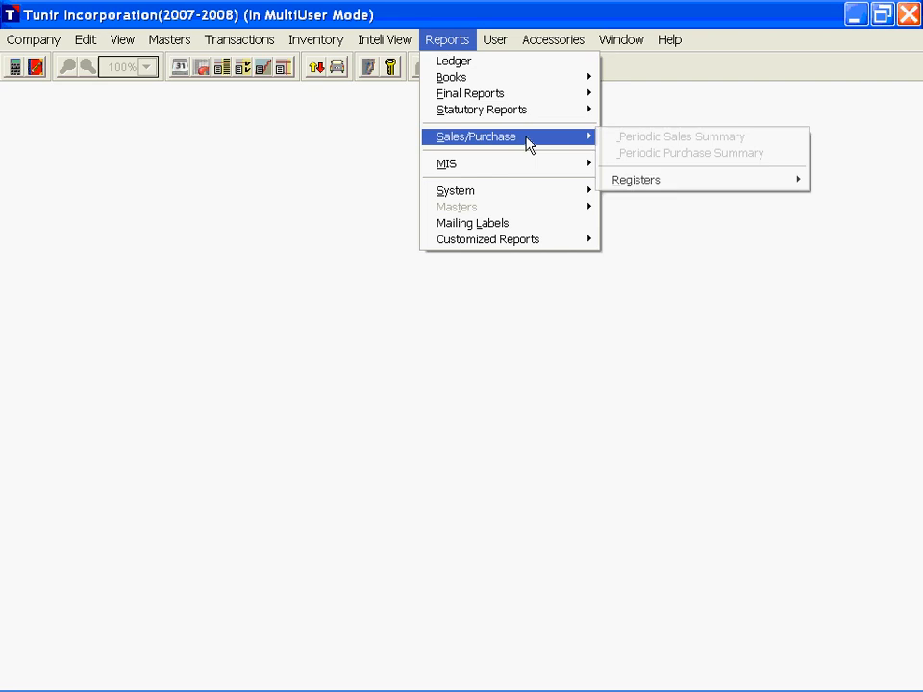
pyautogui.moveTo(632, 181)
pyautogui.click(441, 333)
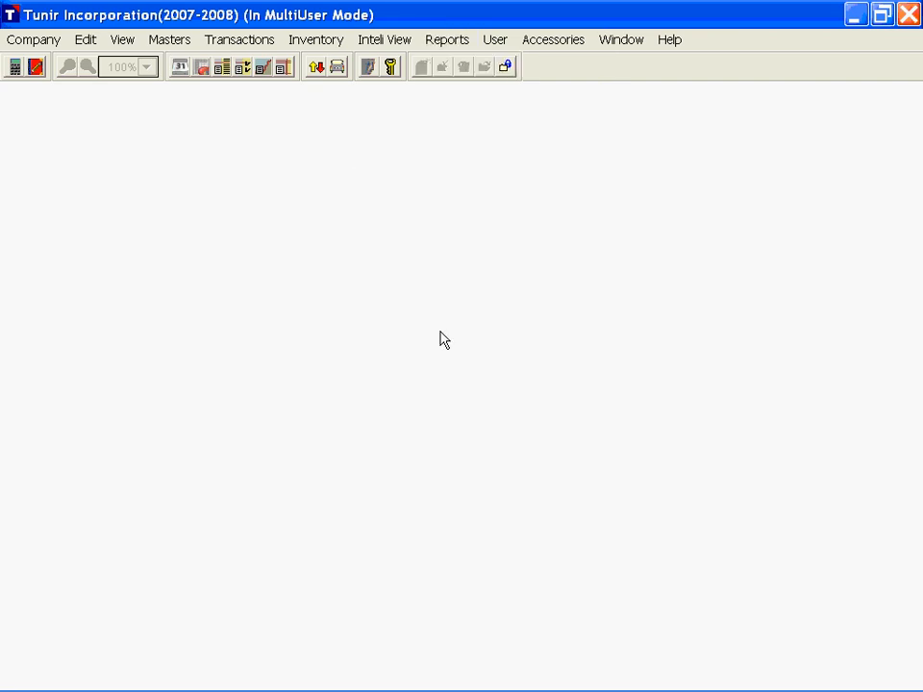
pyautogui.click(328, 277)
pyautogui.click(590, 468)
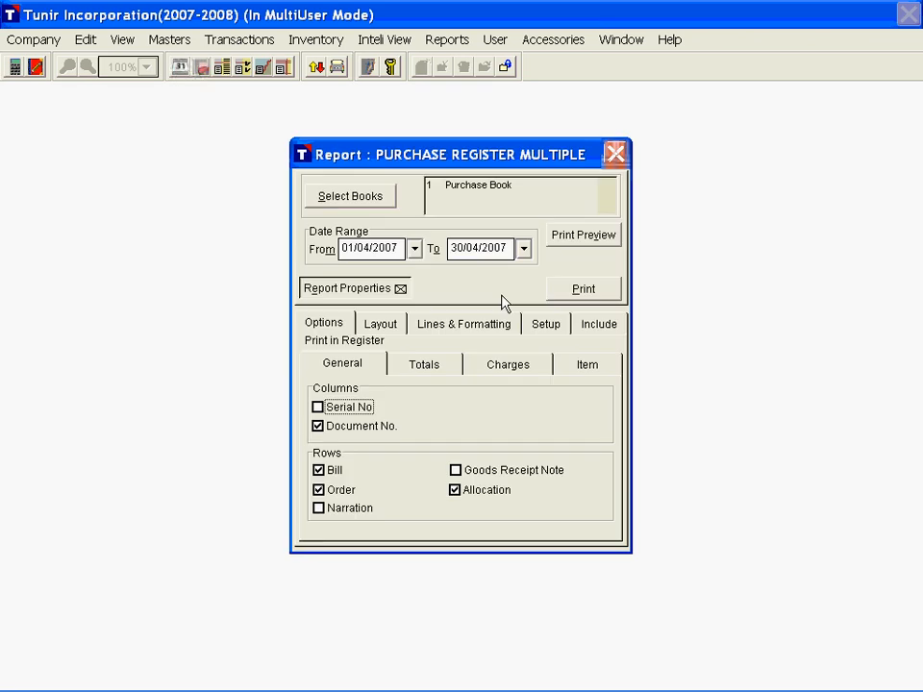
# Step: Check the Purchase Register's formatting, setup and layout properties and preview the register for 01/04/2007 to 30/04/2007
pyautogui.click(504, 325)
pyautogui.click(542, 324)
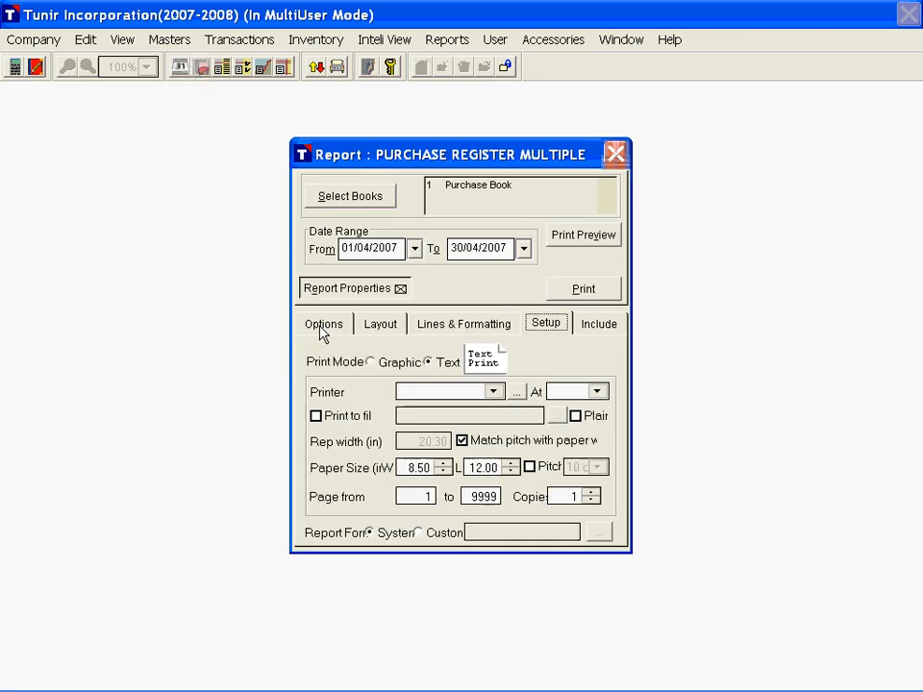
pyautogui.click(380, 324)
pyautogui.click(615, 235)
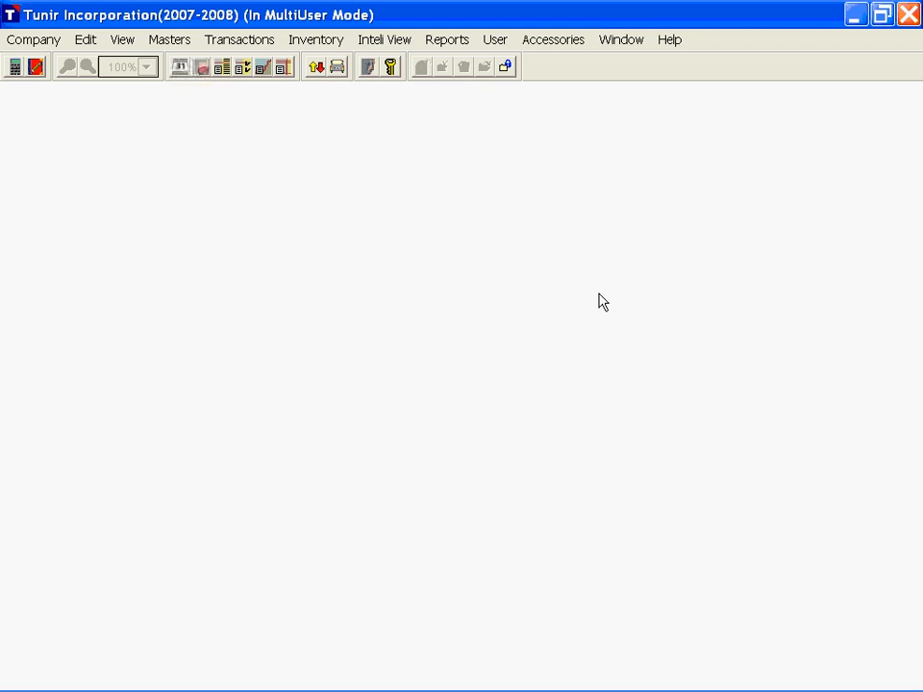
pyautogui.scroll(4, 602, 288)
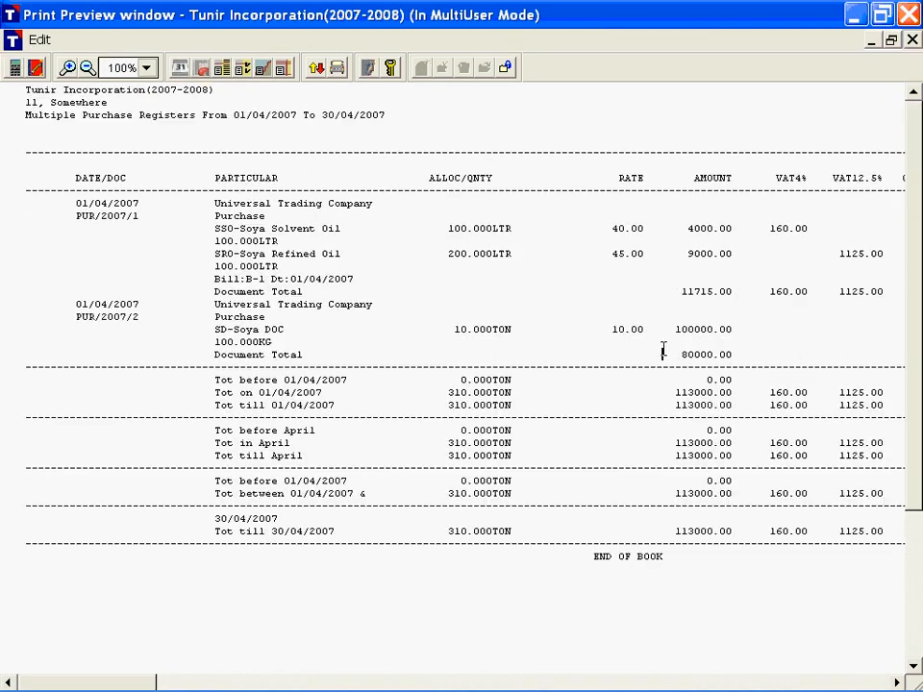
# Step: Examine the remaining tax, charge and item total columns of the Purchase Register preview, and close the report
pyautogui.press('End')
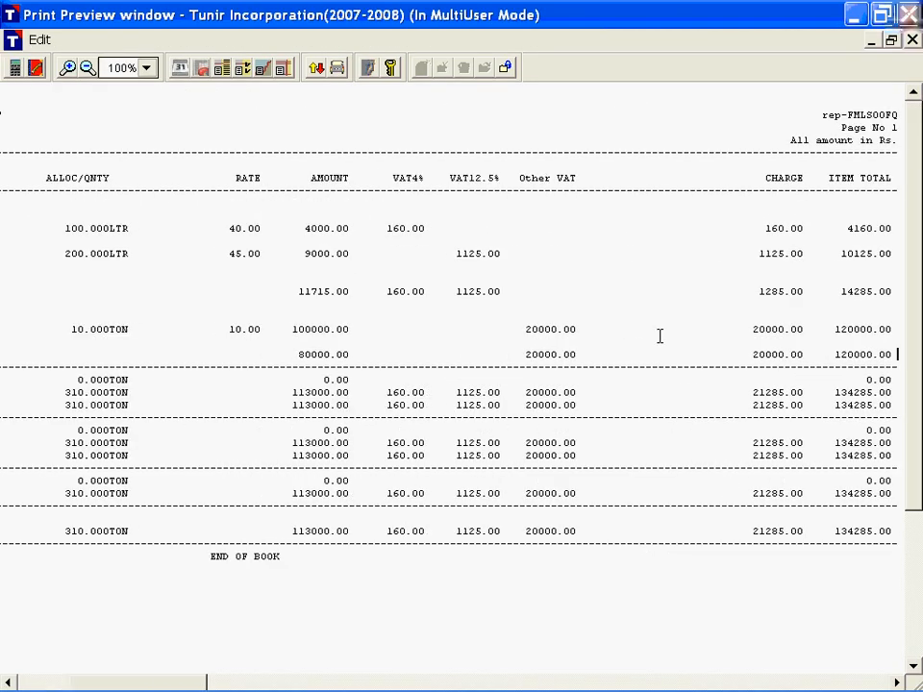
pyautogui.press('Escape')
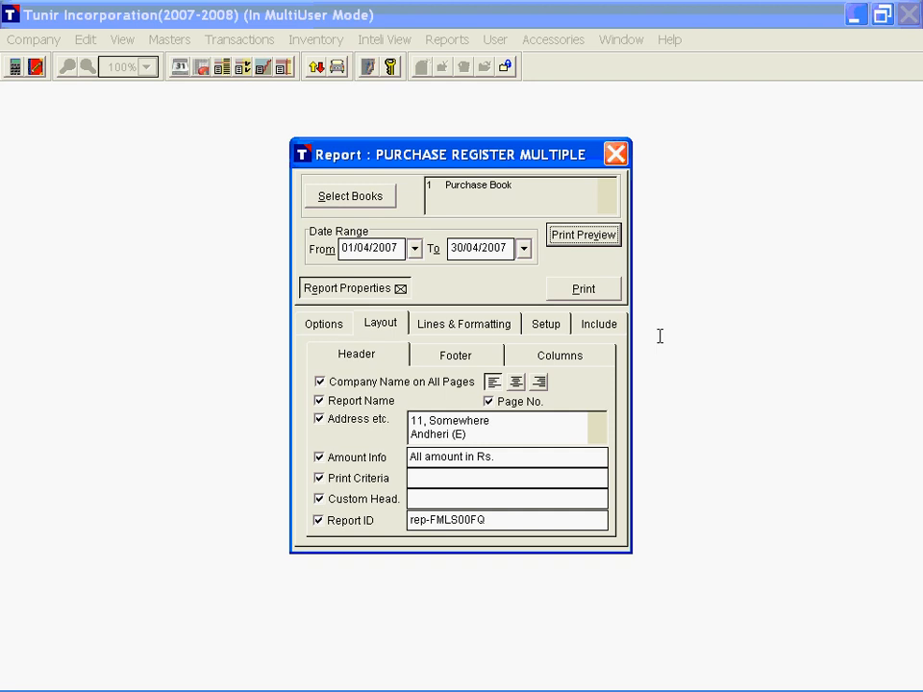
pyautogui.click(616, 155)
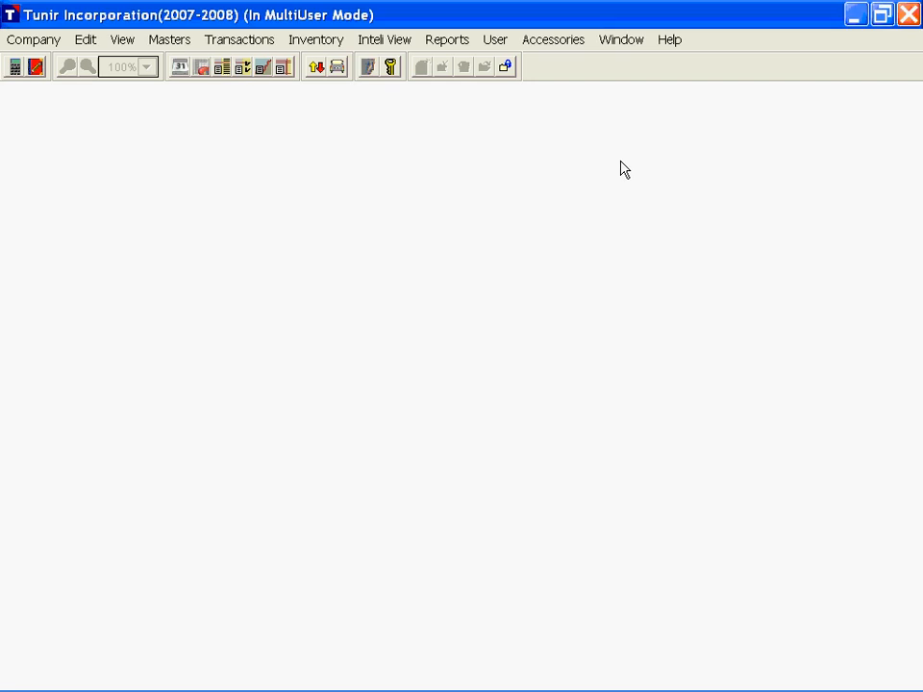
# Step: Open the Trial Balance report and preview it from 01/04/2007 to 01/04/2007
pyautogui.click(445, 40)
pyautogui.moveTo(465, 95)
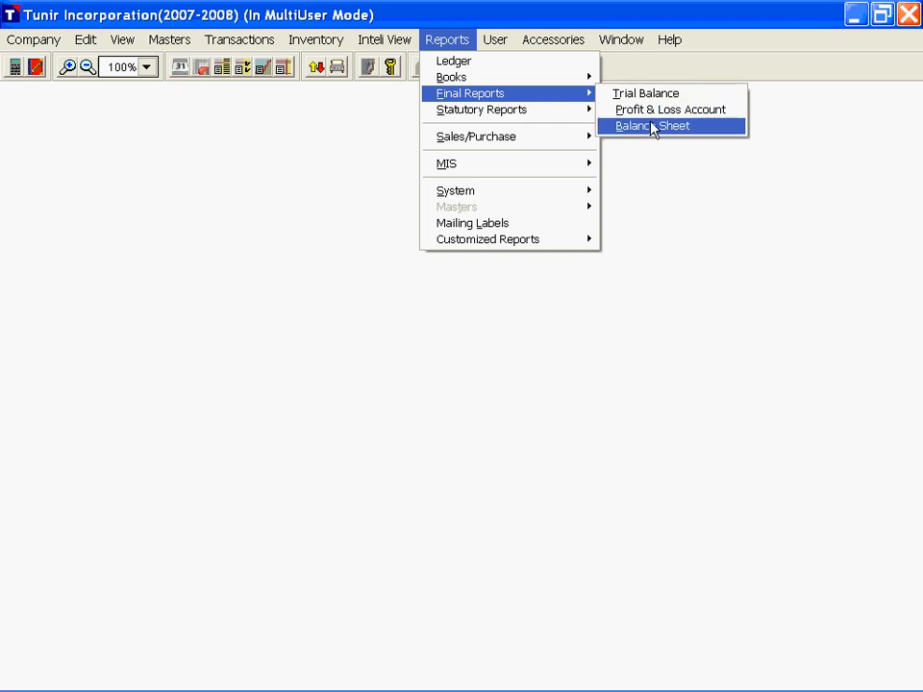
pyautogui.click(654, 96)
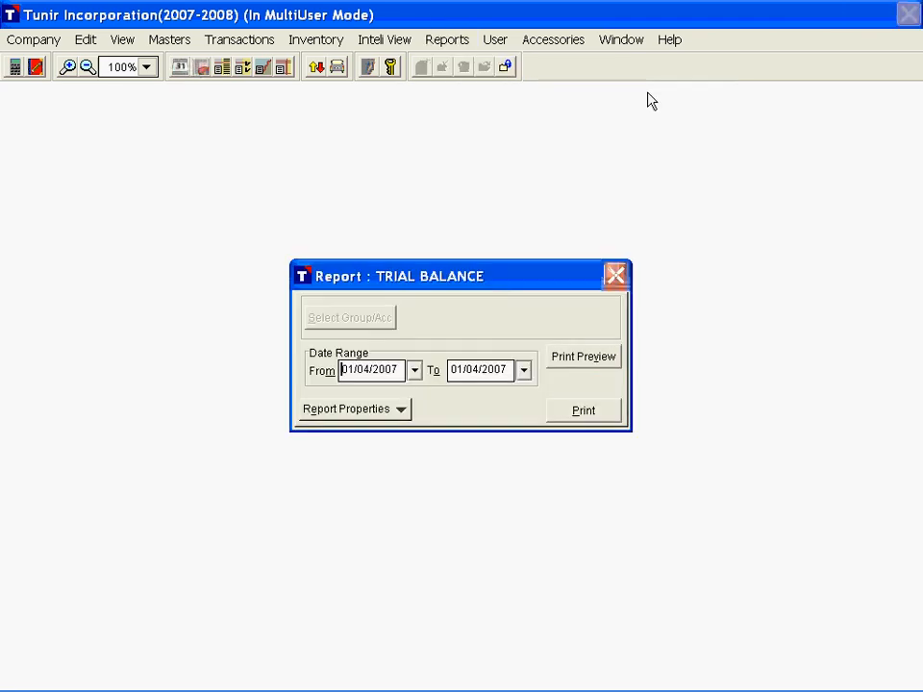
pyautogui.click(349, 371)
pyautogui.moveTo(349, 373); pyautogui.dragTo(433, 369)
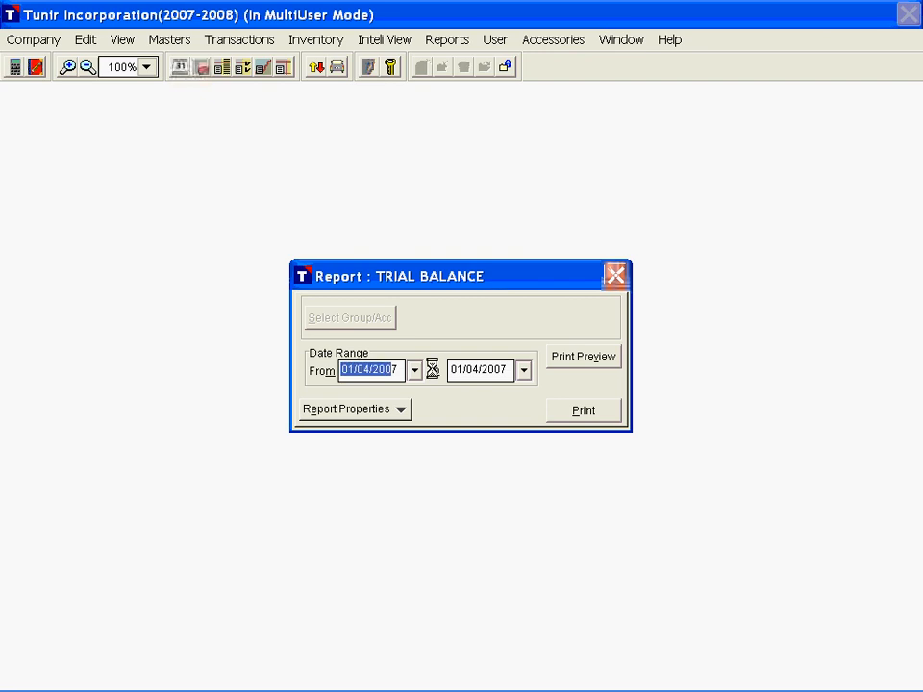
pyautogui.click(511, 373)
pyautogui.click(583, 361)
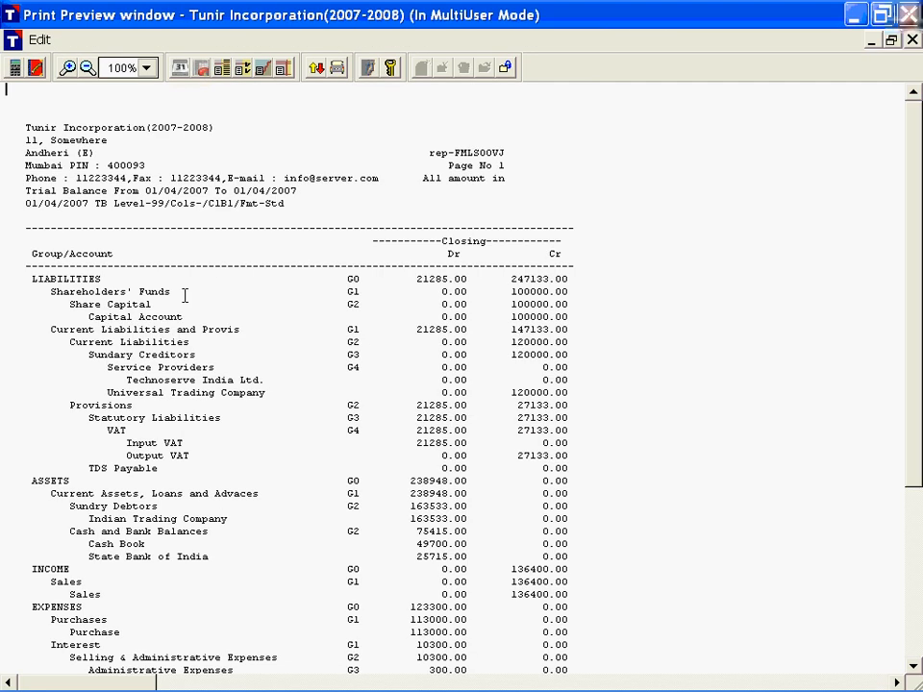
# Step: Examine the closing column, group levels and Capital Account line in the trial balance preview, and close it
pyautogui.doubleClick(441, 242)
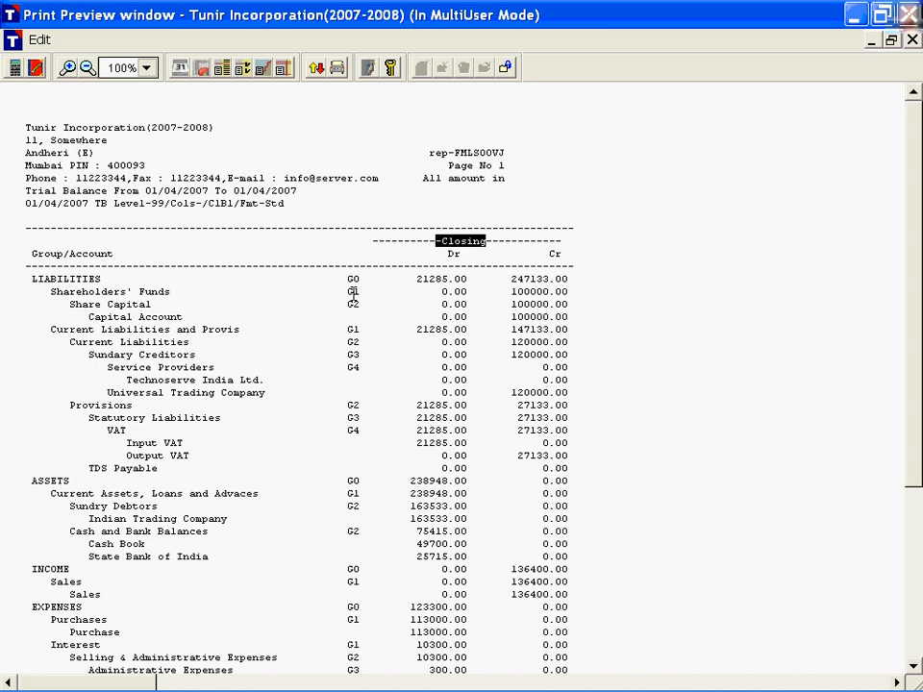
pyautogui.doubleClick(354, 280)
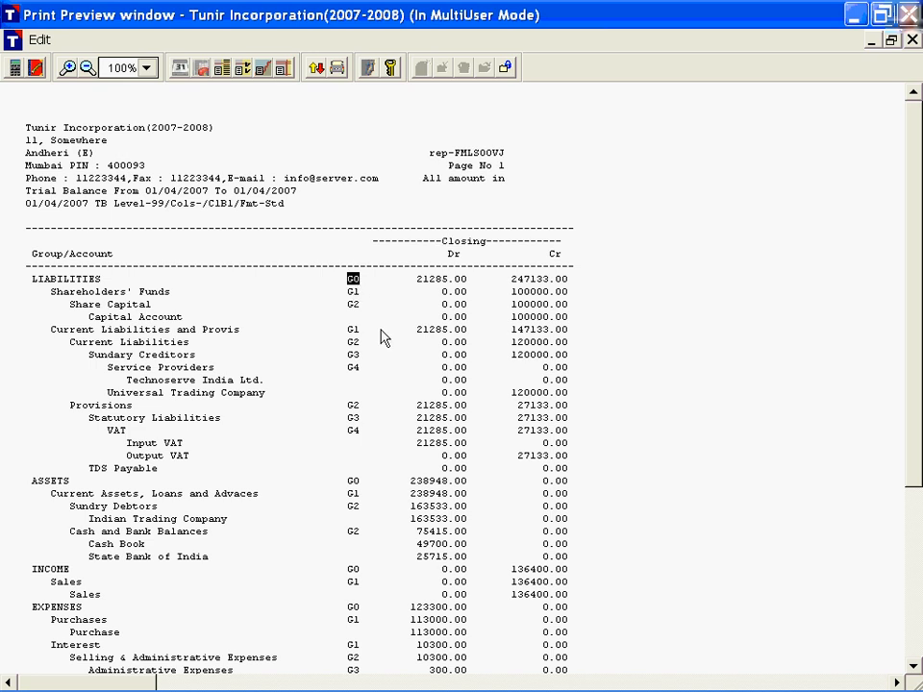
pyautogui.moveTo(365, 318); pyautogui.dragTo(88, 317)
pyautogui.click(195, 317)
pyautogui.press('Escape')
# Step: Add the Opening Bal. and Transactions columns to the trial balance and preview it
pyautogui.click(356, 410)
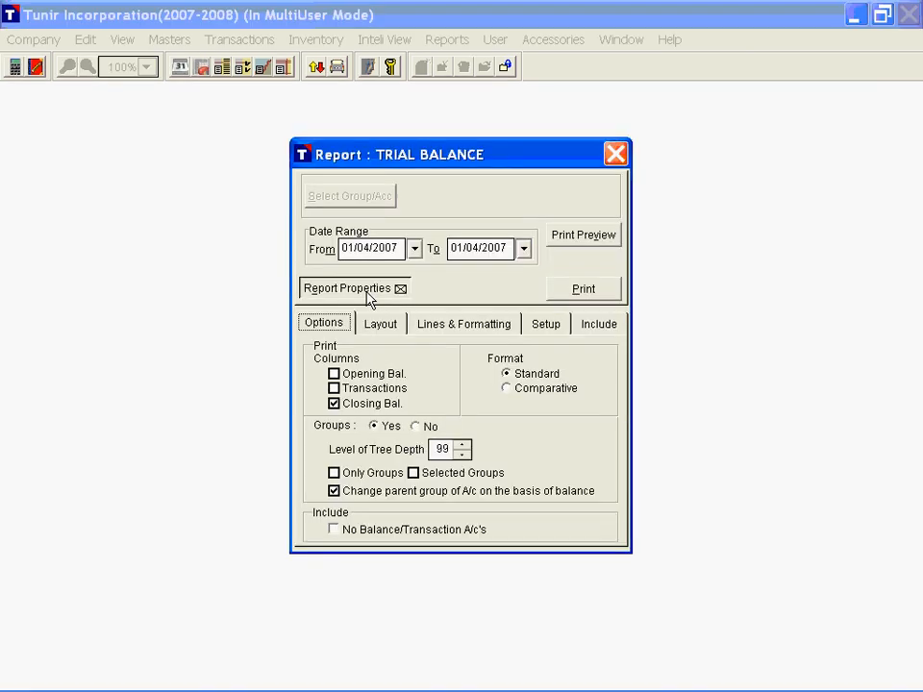
pyautogui.click(356, 380)
pyautogui.click(346, 390)
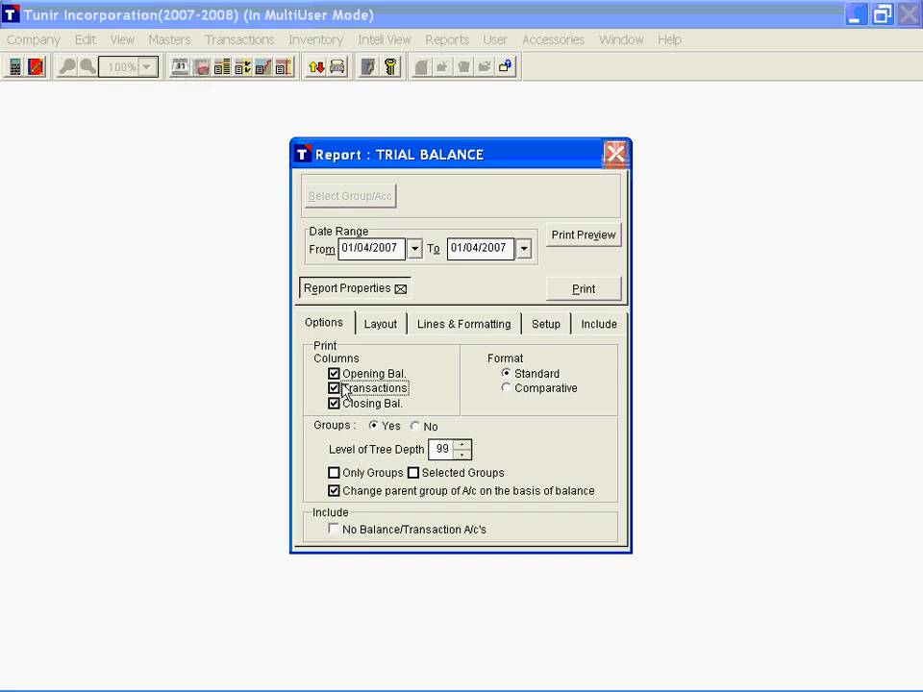
pyautogui.click(600, 241)
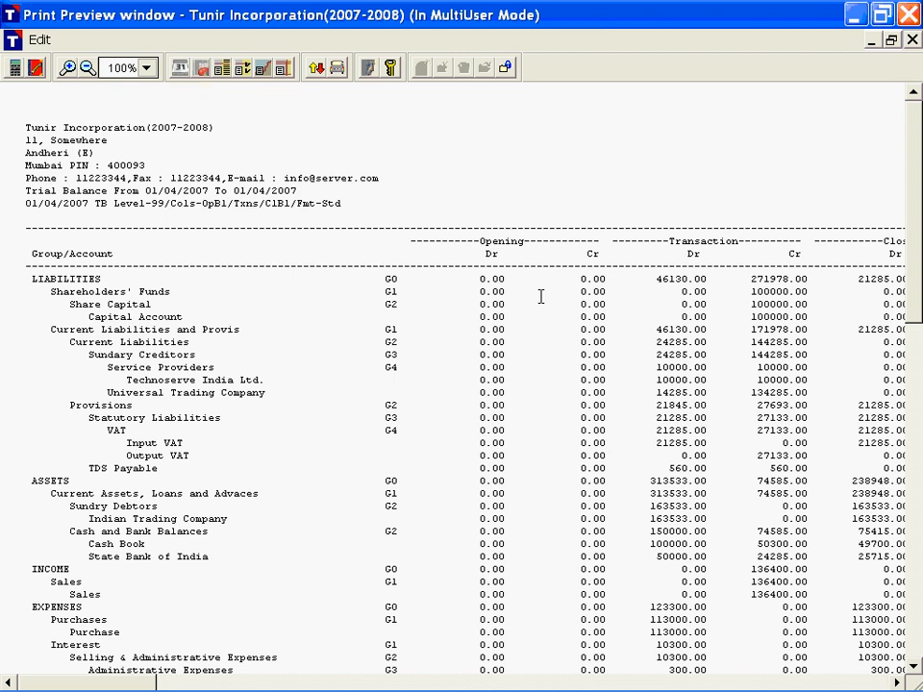
# Step: Examine the debit and credit columns under Opening, Transaction and Closing in the trial balance, and close the preview
pyautogui.scroll(-1, 540, 297)
pyautogui.click(533, 217)
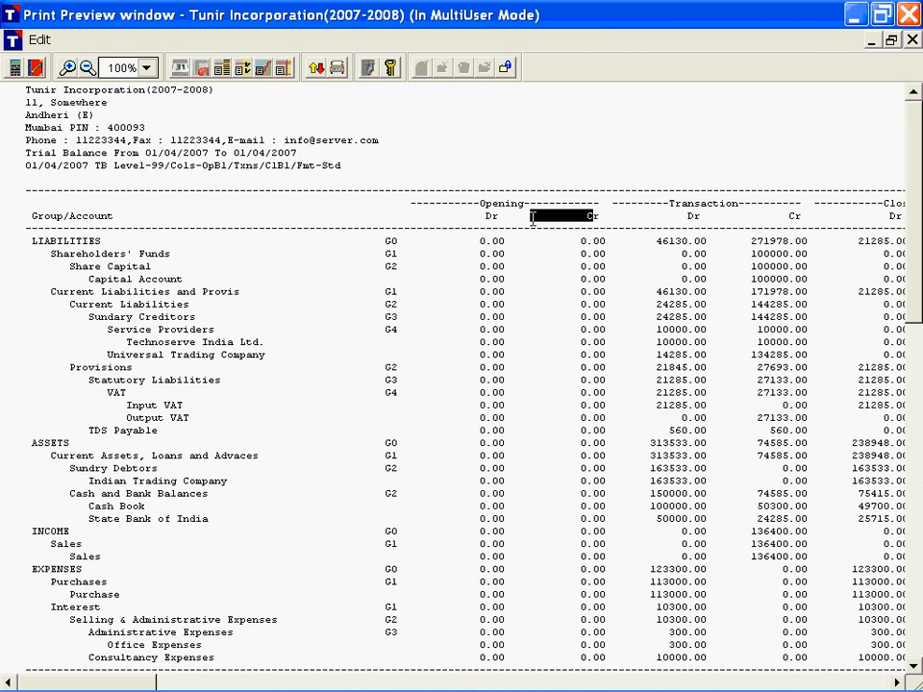
pyautogui.moveTo(533, 220); pyautogui.dragTo(448, 220)
pyautogui.moveTo(813, 220); pyautogui.dragTo(680, 218)
pyautogui.moveTo(897, 218); pyautogui.dragTo(873, 217)
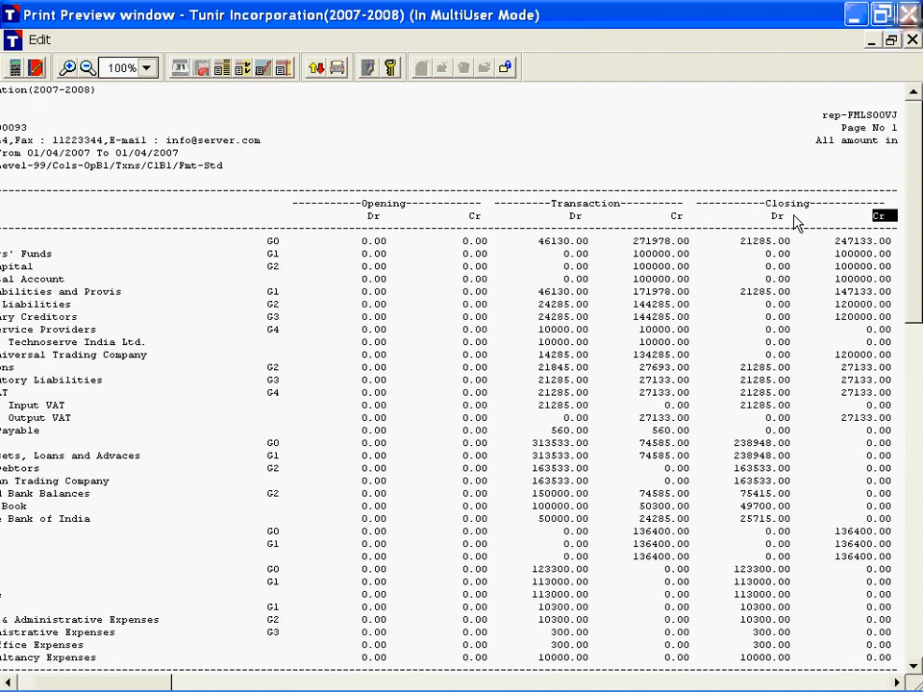
pyautogui.moveTo(794, 222); pyautogui.dragTo(715, 223)
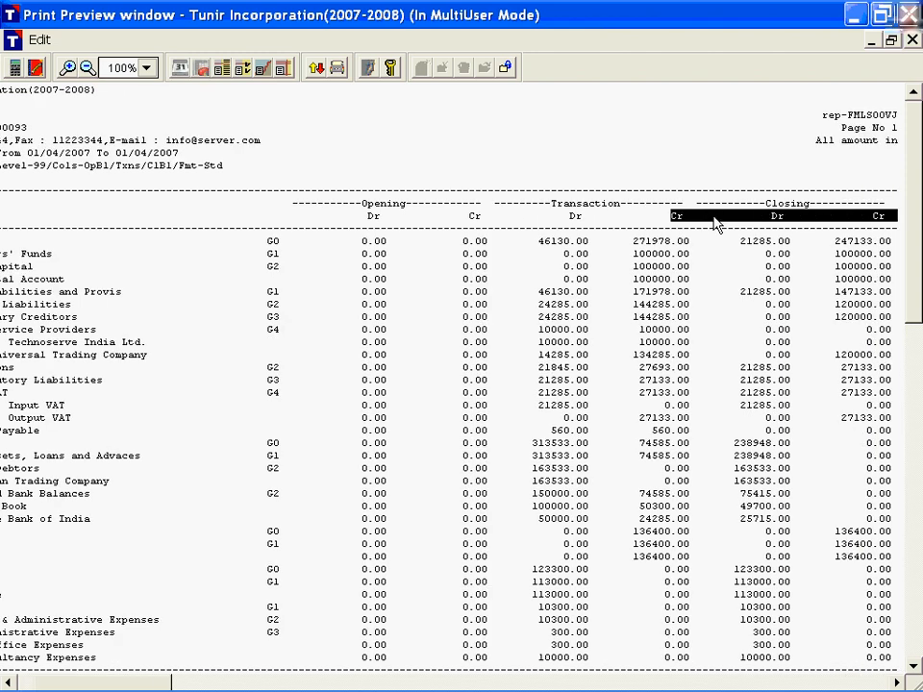
pyautogui.click(596, 268)
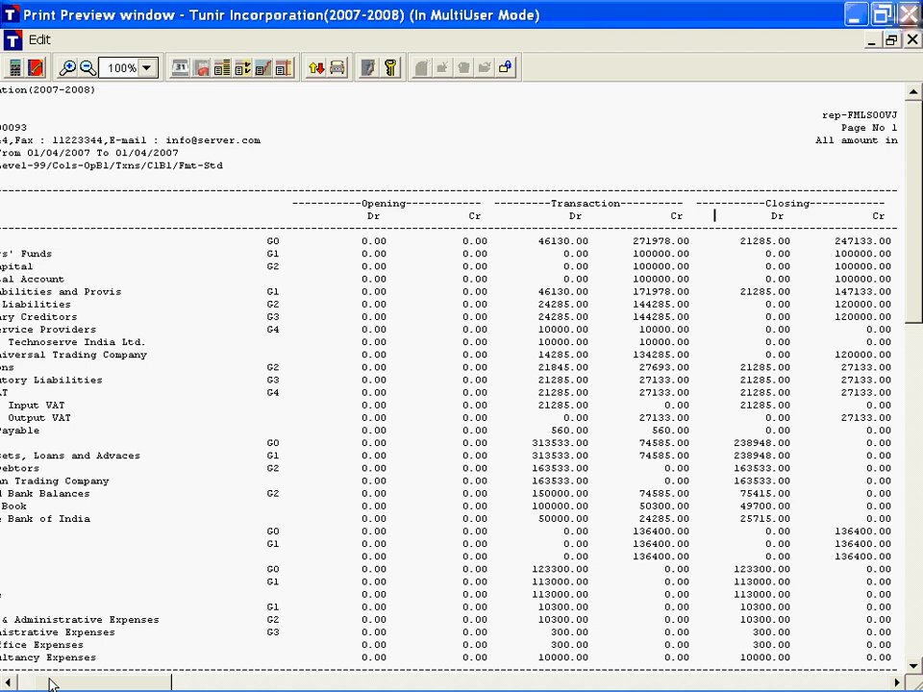
pyautogui.press('Escape')
# Step: Preview the trial balance with groups set to No, and close the preview
pyautogui.click(415, 426)
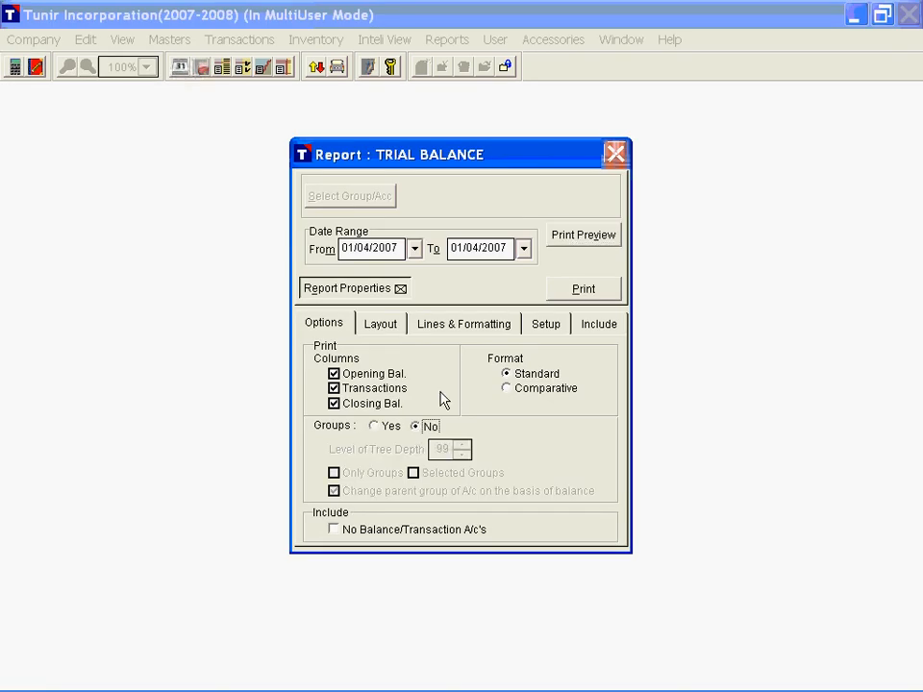
pyautogui.click(586, 236)
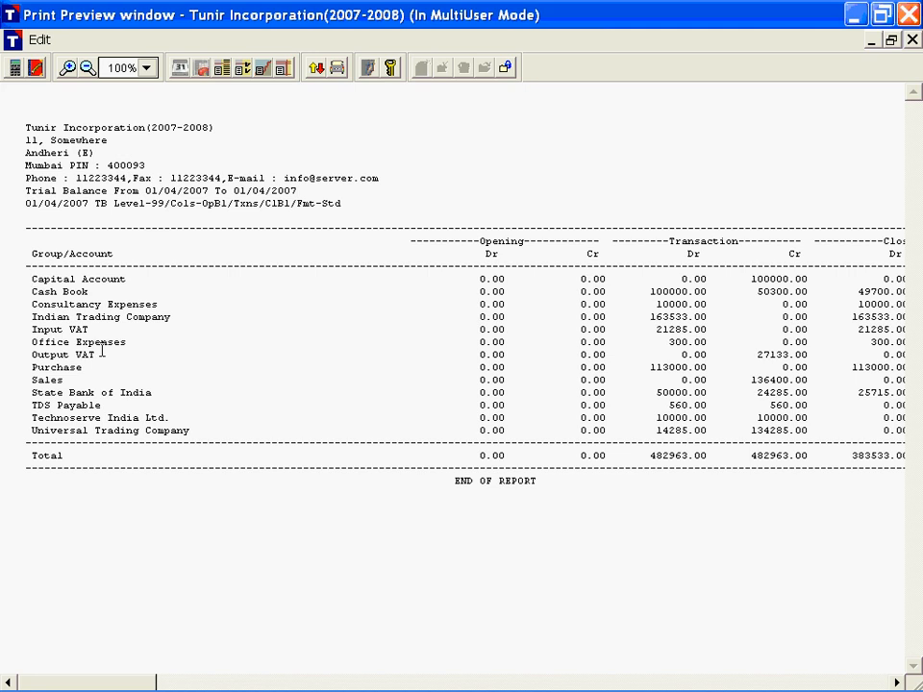
pyautogui.scroll(-2, 138, 336)
pyautogui.press('Escape')
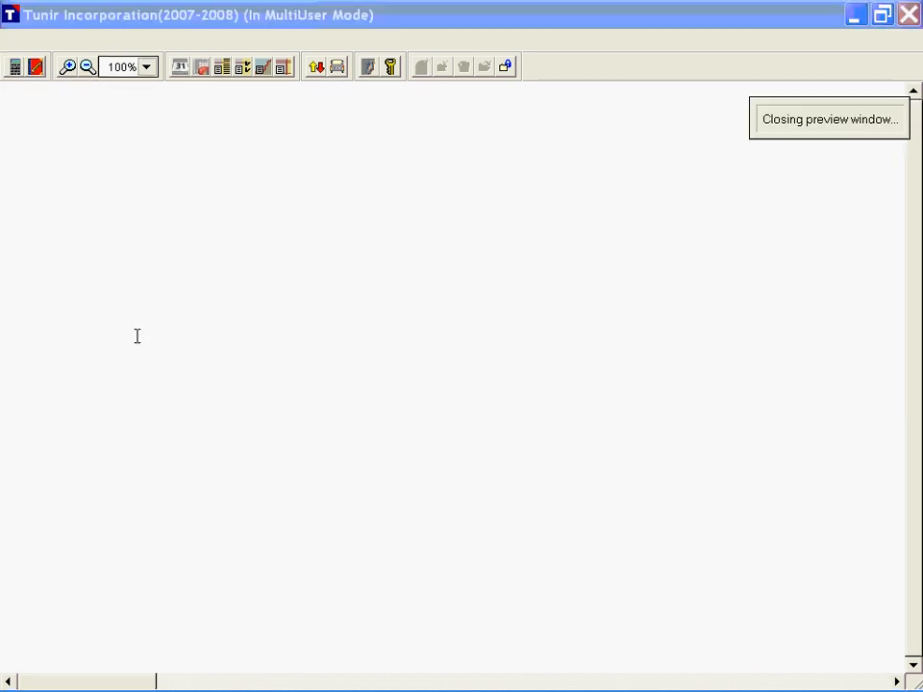
# Step: Set the trial balance's groups to Yes, try the Only Groups option, and include No Balance/Transaction A/c's
pyautogui.click(376, 426)
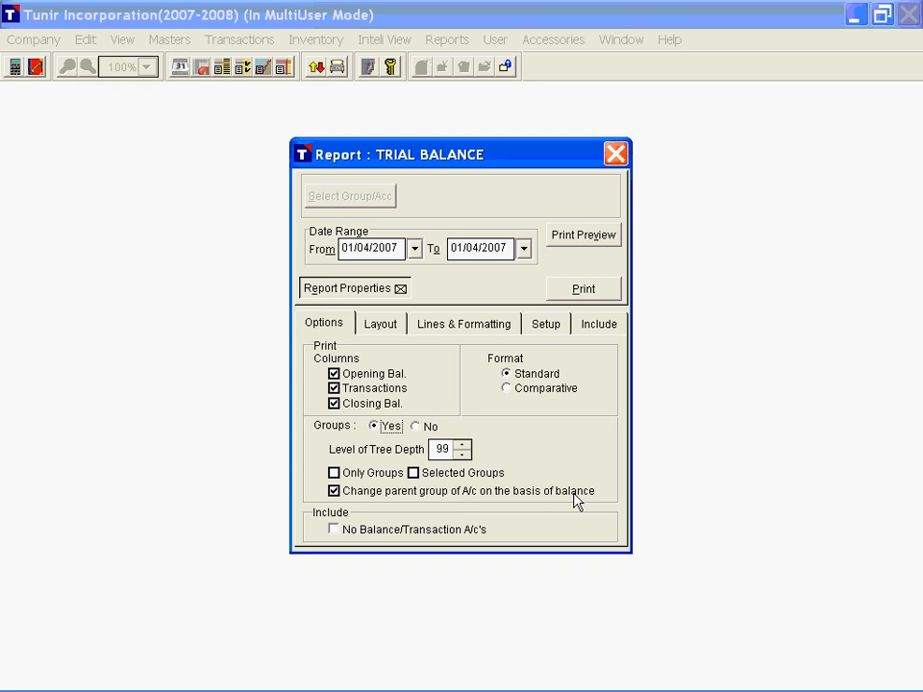
pyautogui.click(343, 497)
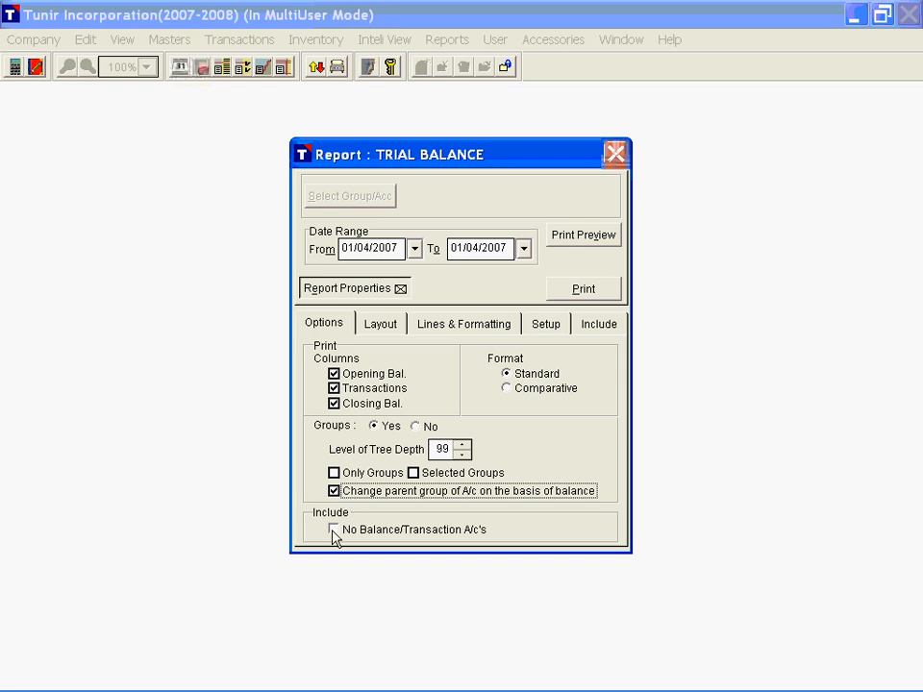
pyautogui.click(334, 473)
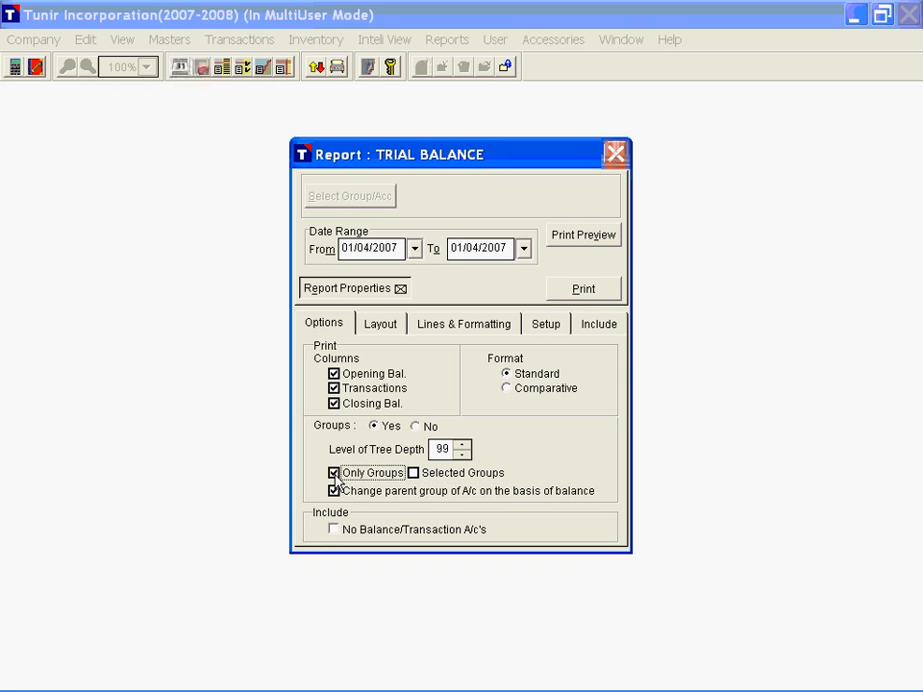
pyautogui.click(356, 477)
pyautogui.click(335, 532)
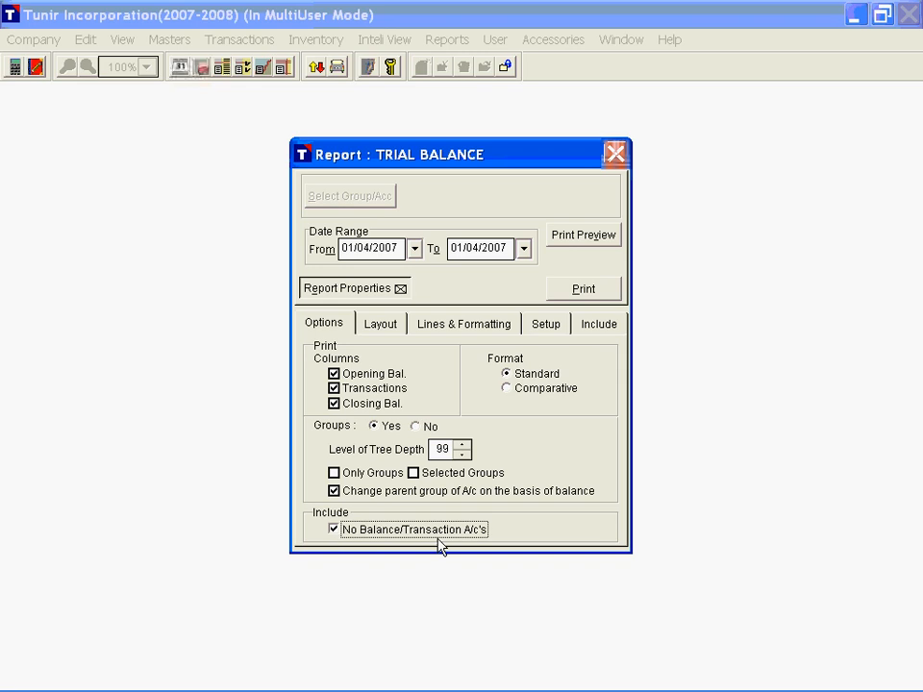
# Step: Remove the report ID, custom heading, print criteria and amount info from the trial balance's header
pyautogui.click(381, 324)
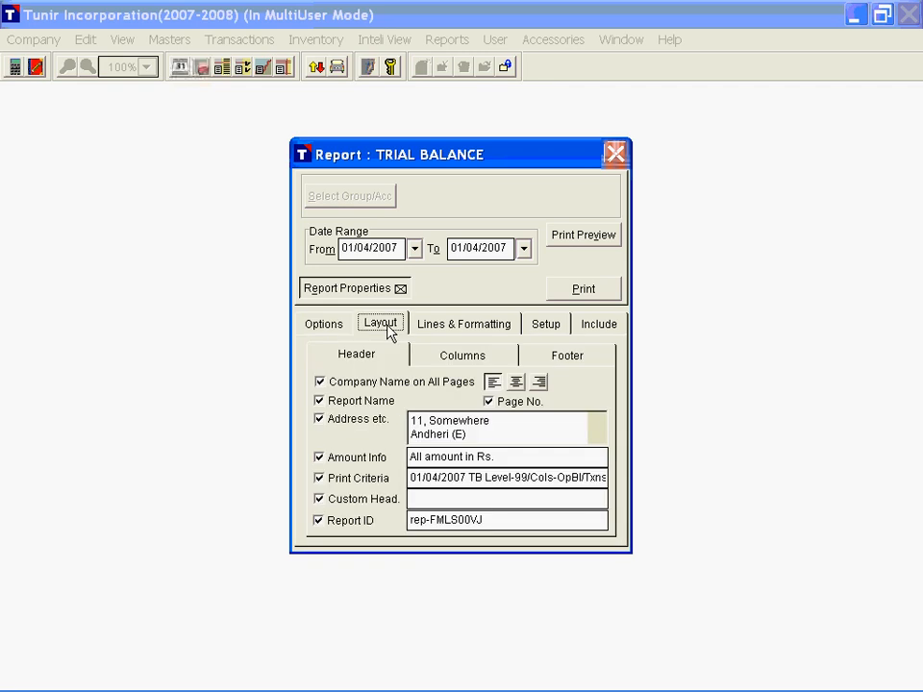
pyautogui.click(356, 522)
pyautogui.click(356, 500)
pyautogui.click(356, 479)
pyautogui.click(353, 454)
# Step: Enable all horizontal and vertical lines in the trial balance and preview the result
pyautogui.click(444, 325)
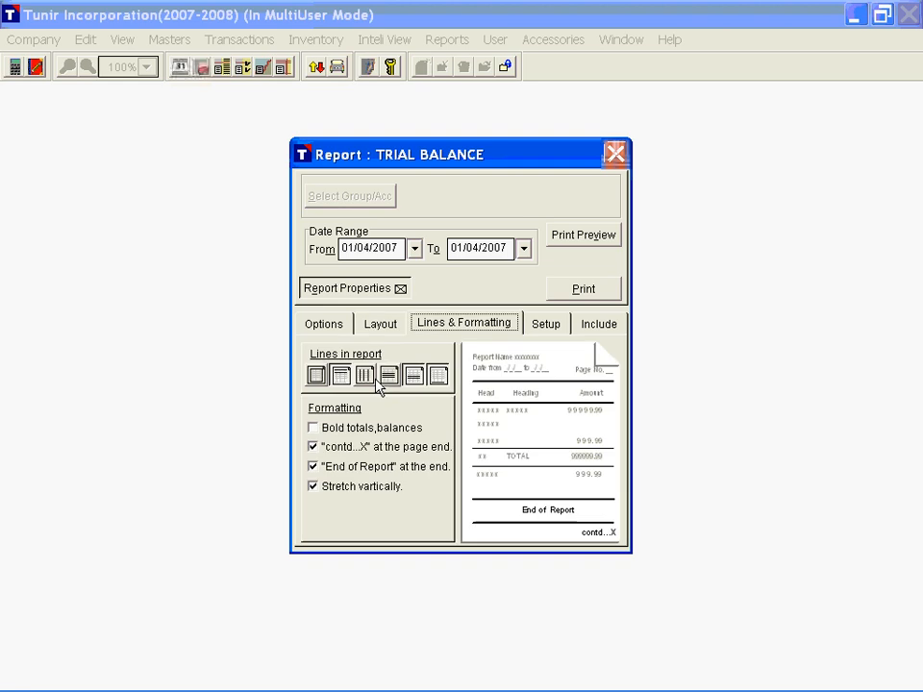
pyautogui.click(601, 237)
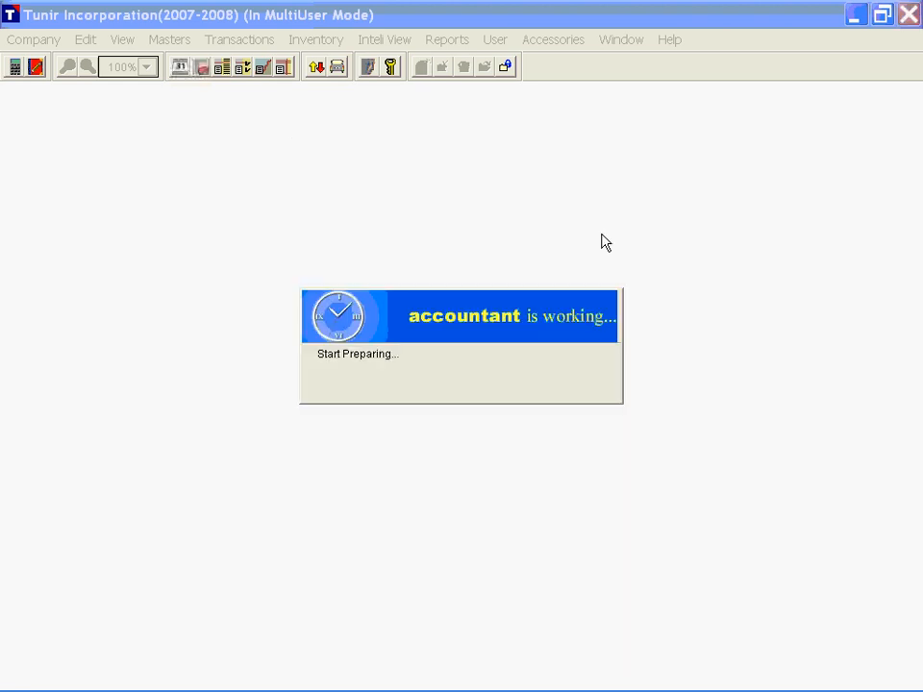
pyautogui.scroll(4, 545, 389)
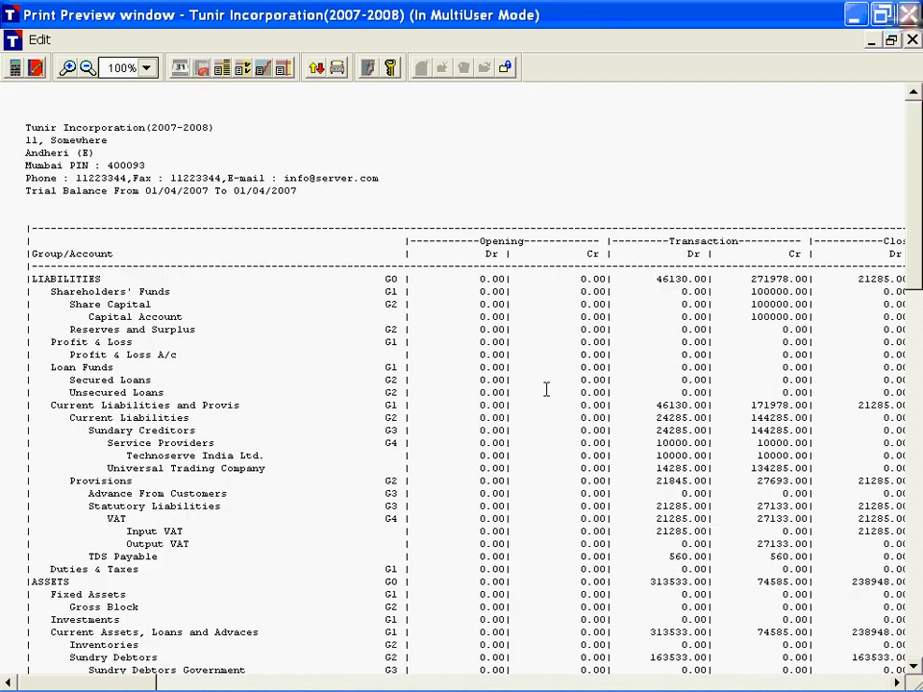
pyautogui.press('Escape')
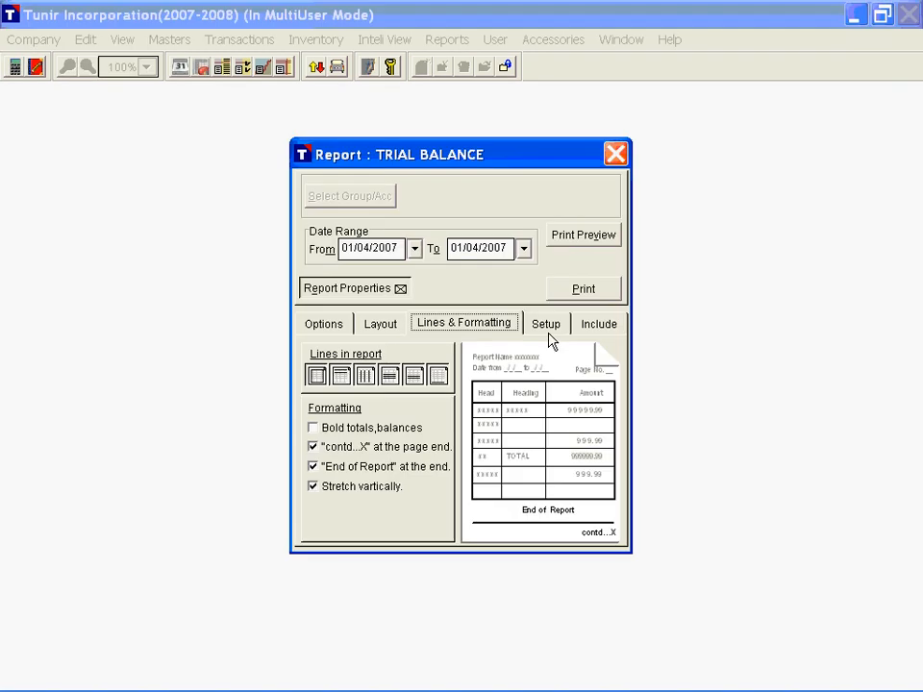
# Step: Set the trial balance's print mode to Graphic, preview it, and close the report
pyautogui.click(546, 327)
pyautogui.click(584, 235)
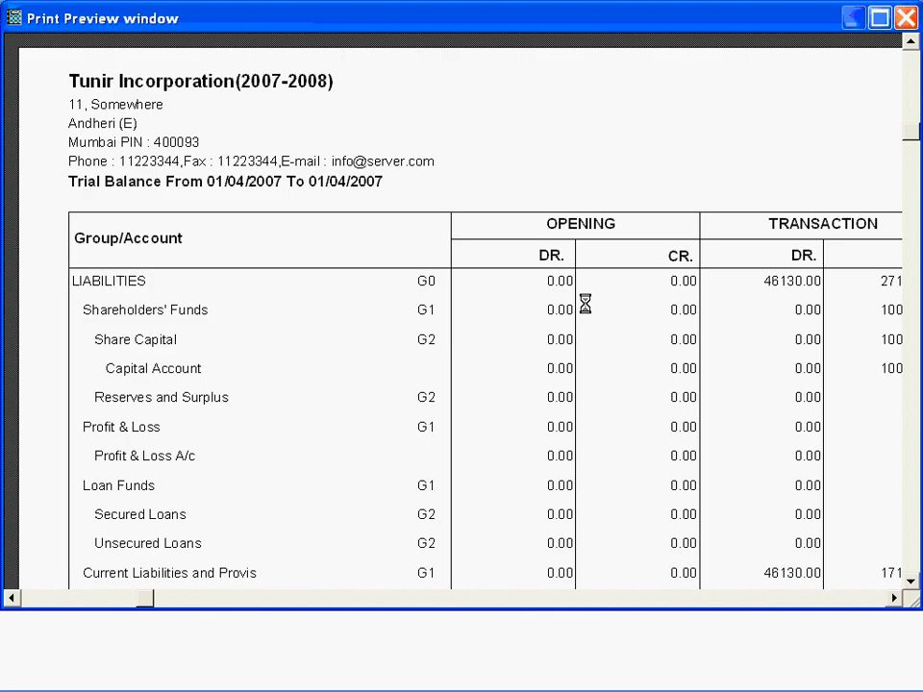
pyautogui.press('Escape')
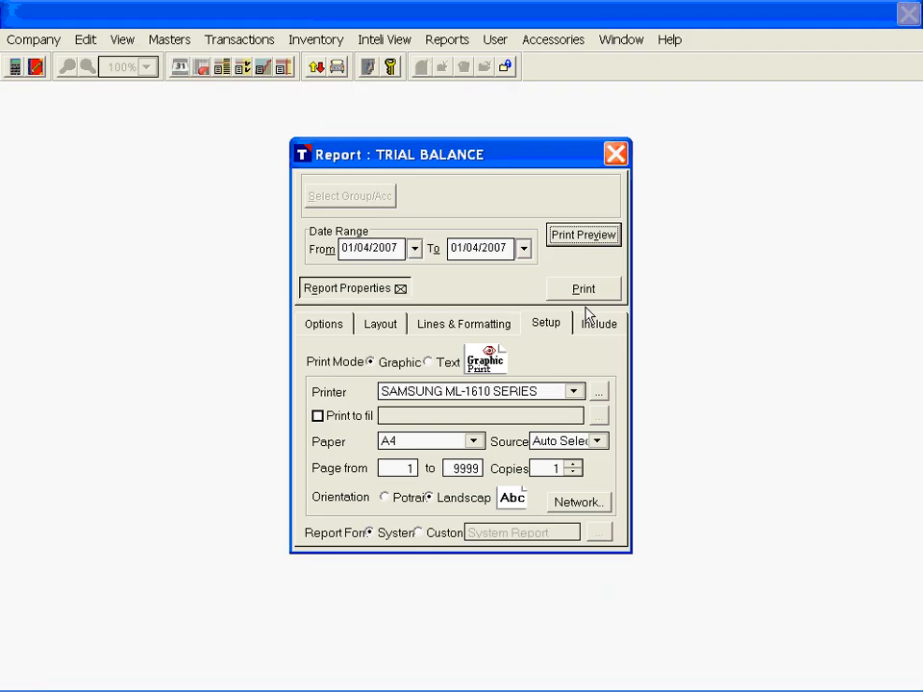
pyautogui.press('Escape')
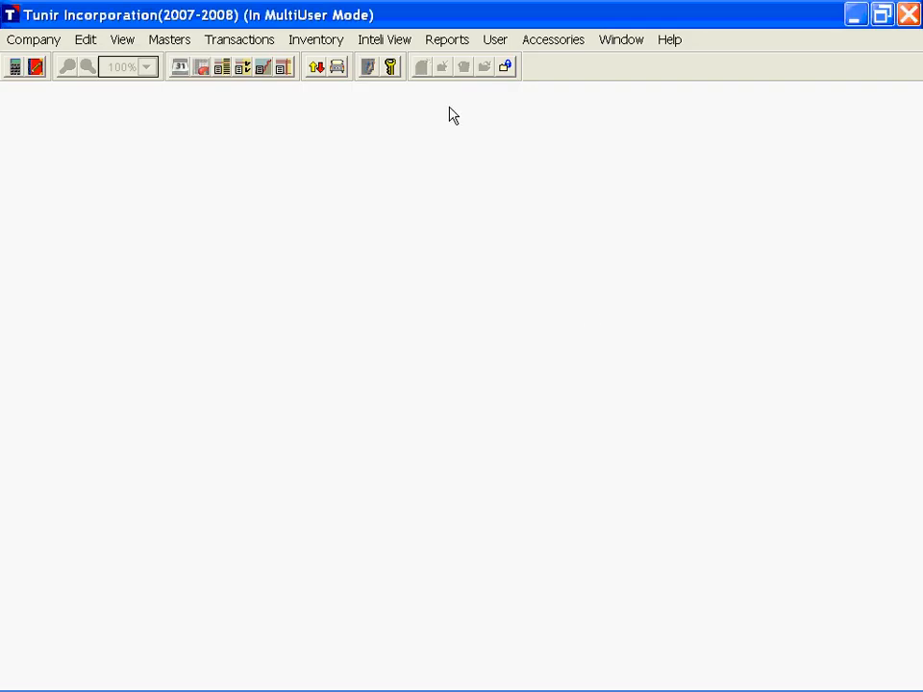
# Step: Open the Cash Flow Statement report and set its period from 01/04/2007 to 30/04/2007
pyautogui.click(448, 39)
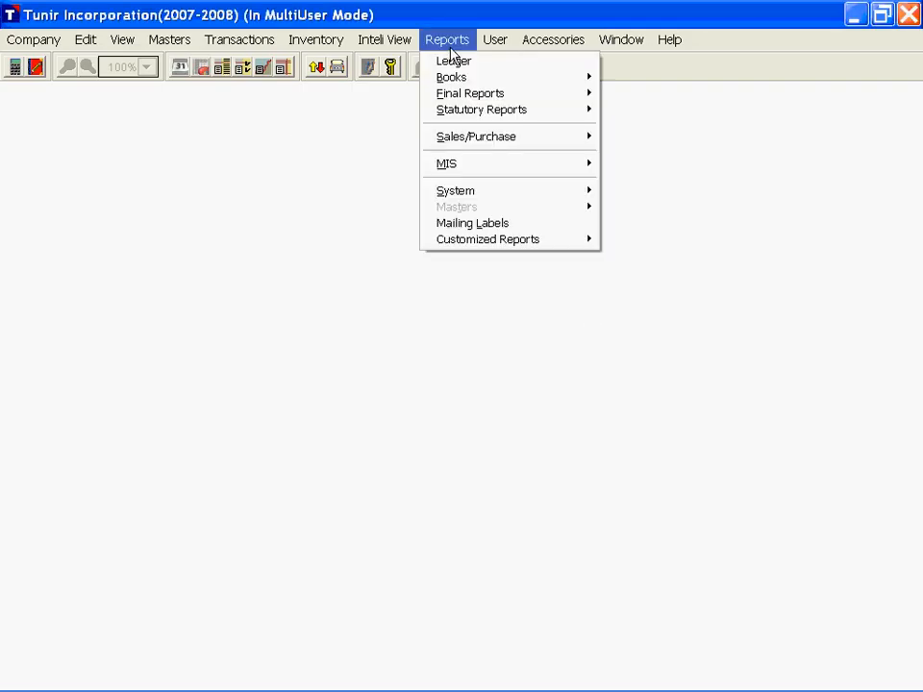
pyautogui.moveTo(503, 170)
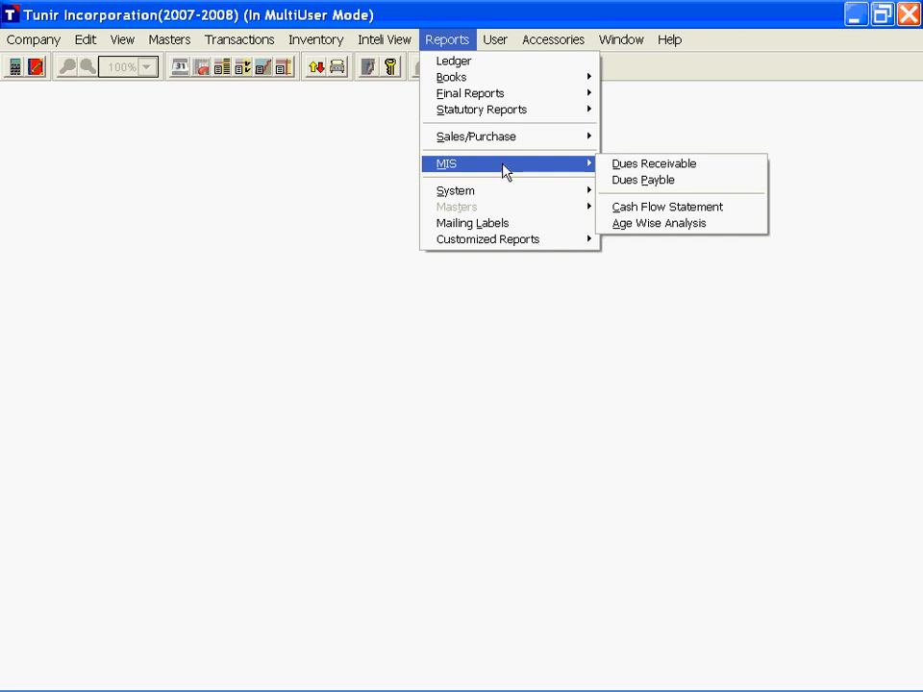
pyautogui.click(649, 211)
pyautogui.write('0104')
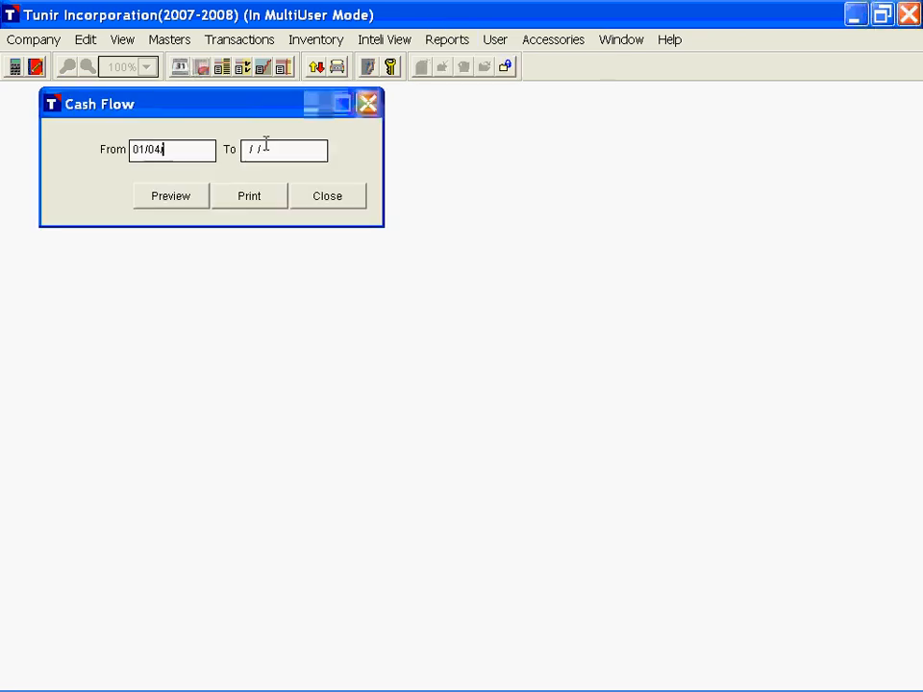
pyautogui.write('200730042007')
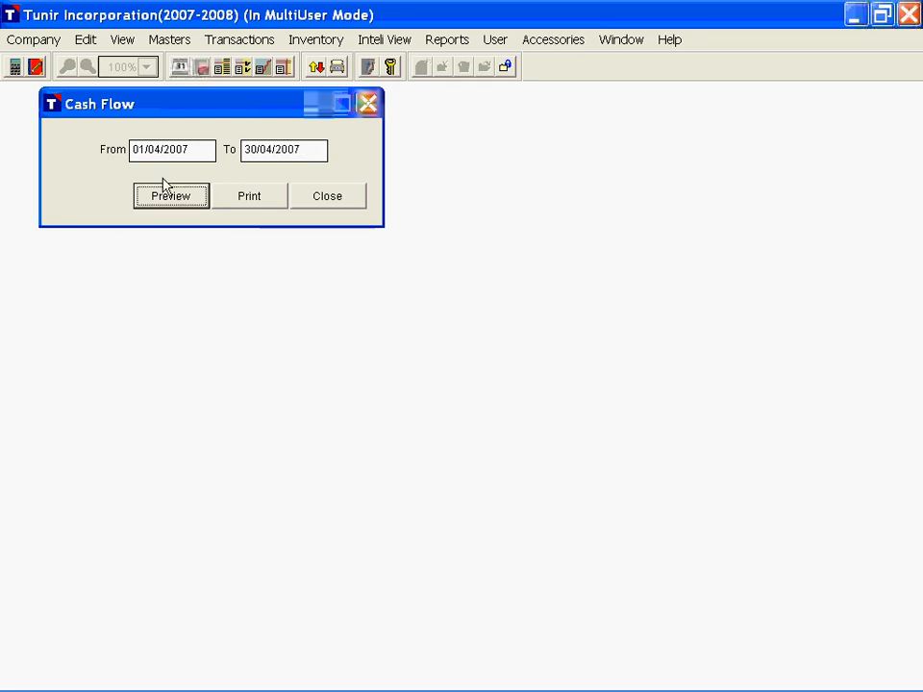
# Step: Preview the Cash Flow Statement and review its cash in-flow page by account, bank and cash
pyautogui.click(162, 195)
pyautogui.click(524, 106)
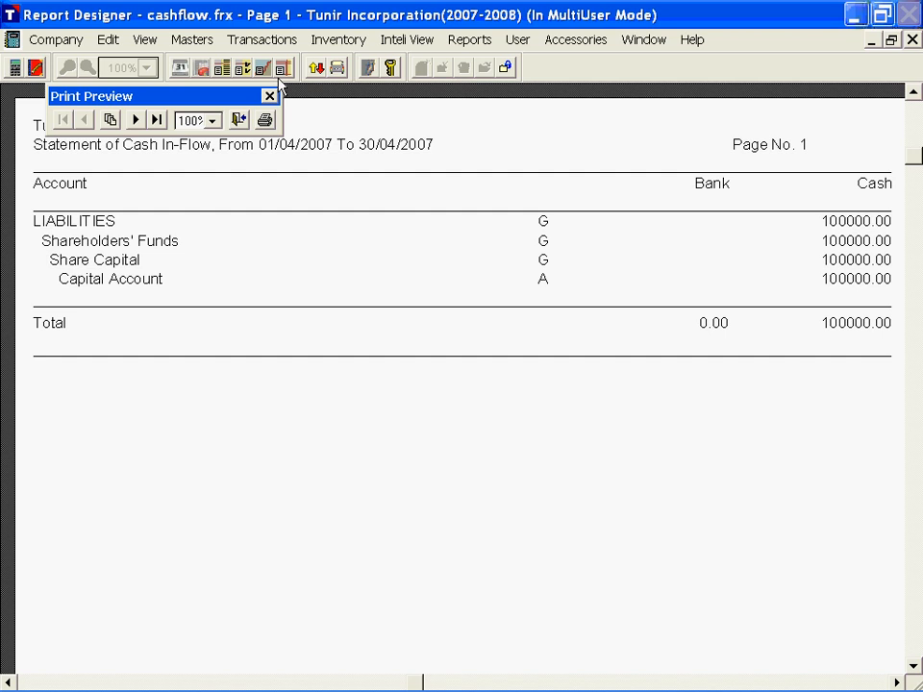
pyautogui.scroll(2, 286, 177)
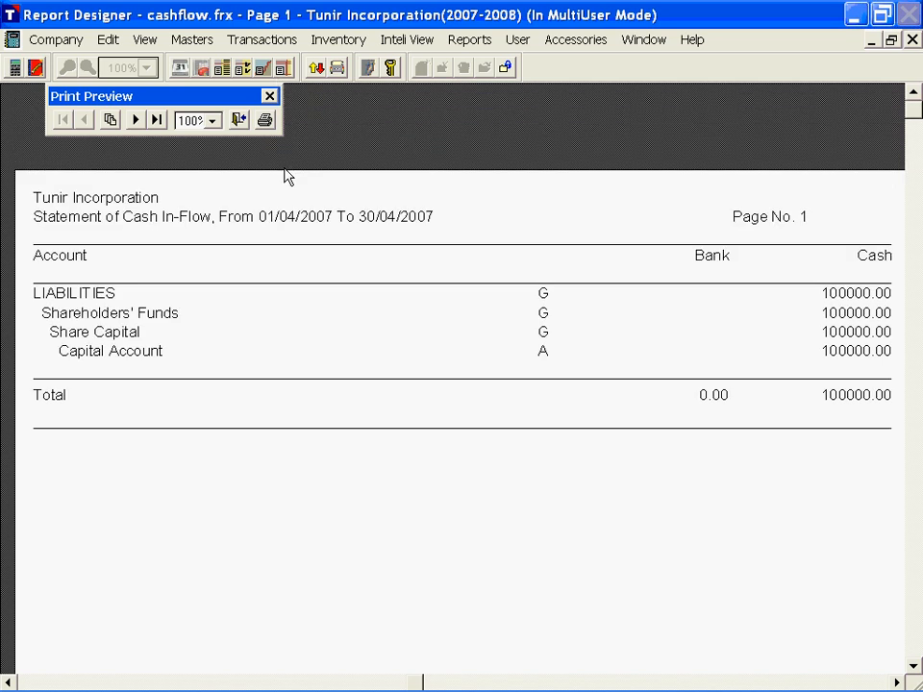
pyautogui.scroll(-1, 205, 193)
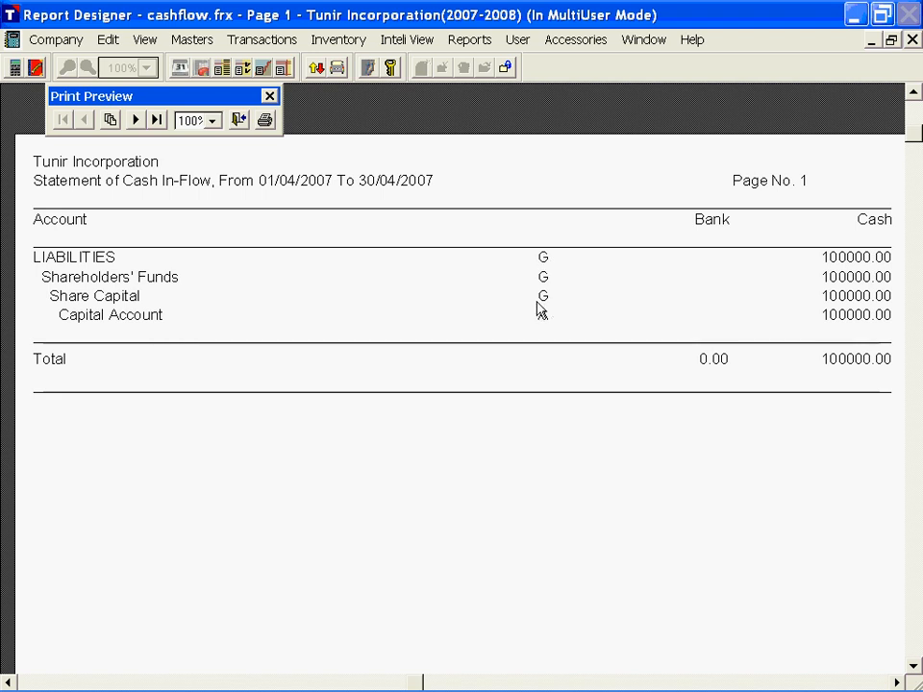
# Step: Review the cash out-flow page of the statement down to the closing balances, and close the Cash Flow report
pyautogui.click(135, 119)
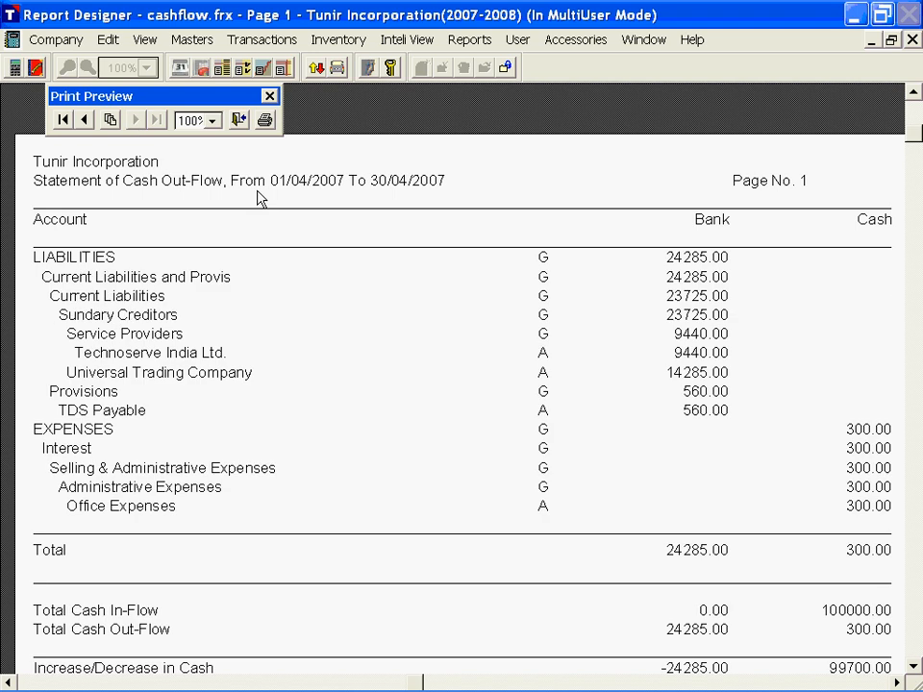
pyautogui.scroll(-2, 373, 358)
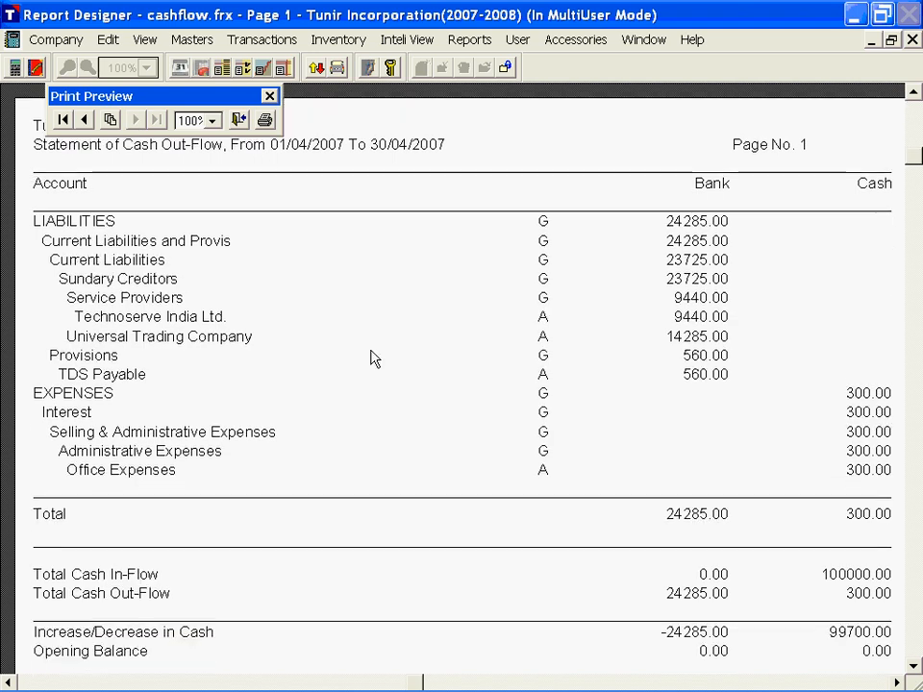
pyautogui.scroll(-3, 375, 359)
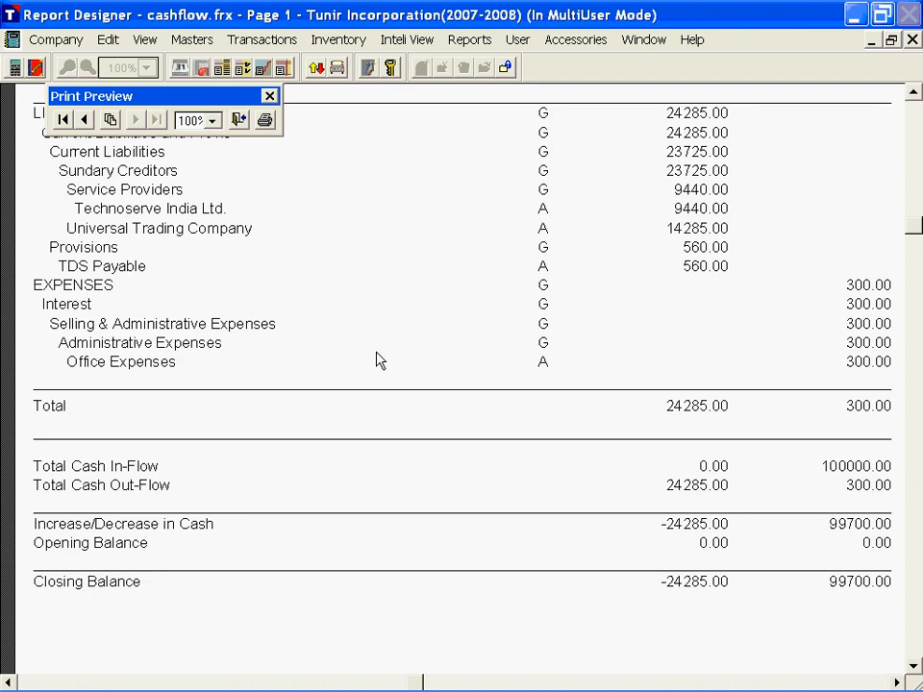
pyautogui.scroll(1, 380, 361)
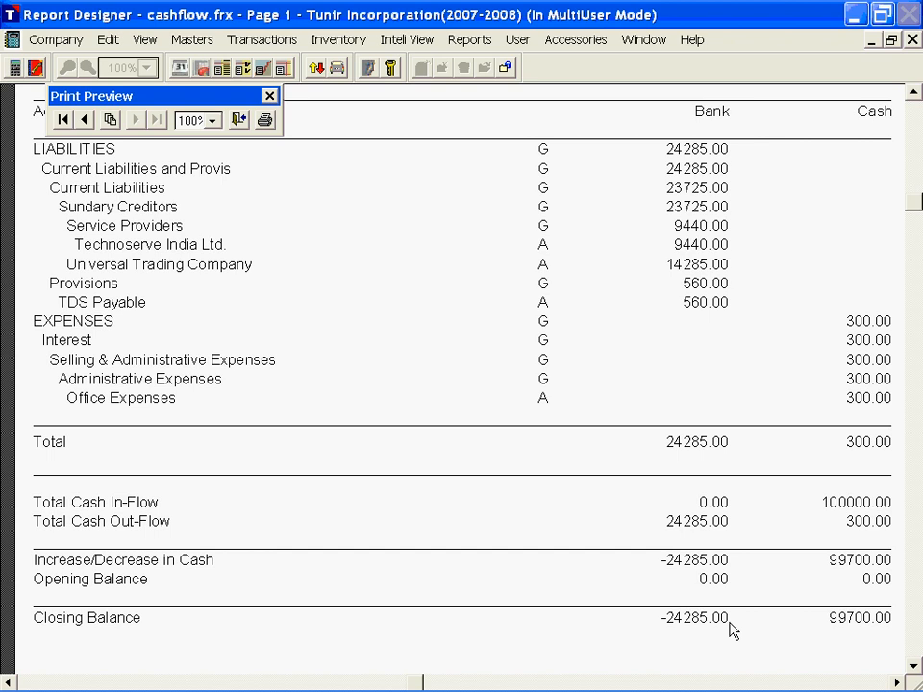
pyautogui.scroll(-2, 727, 630)
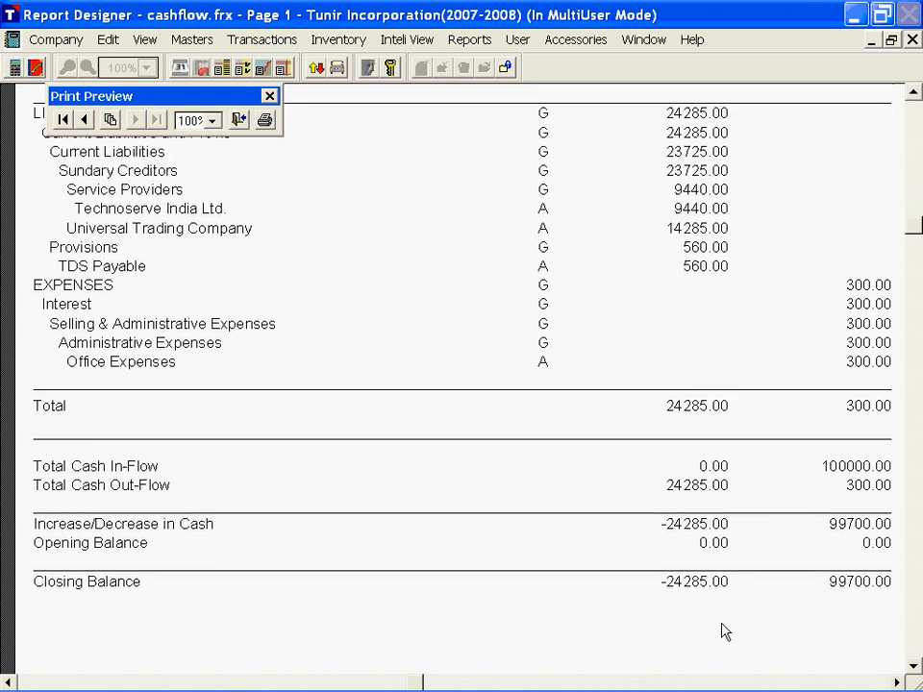
pyautogui.scroll(2, 711, 628)
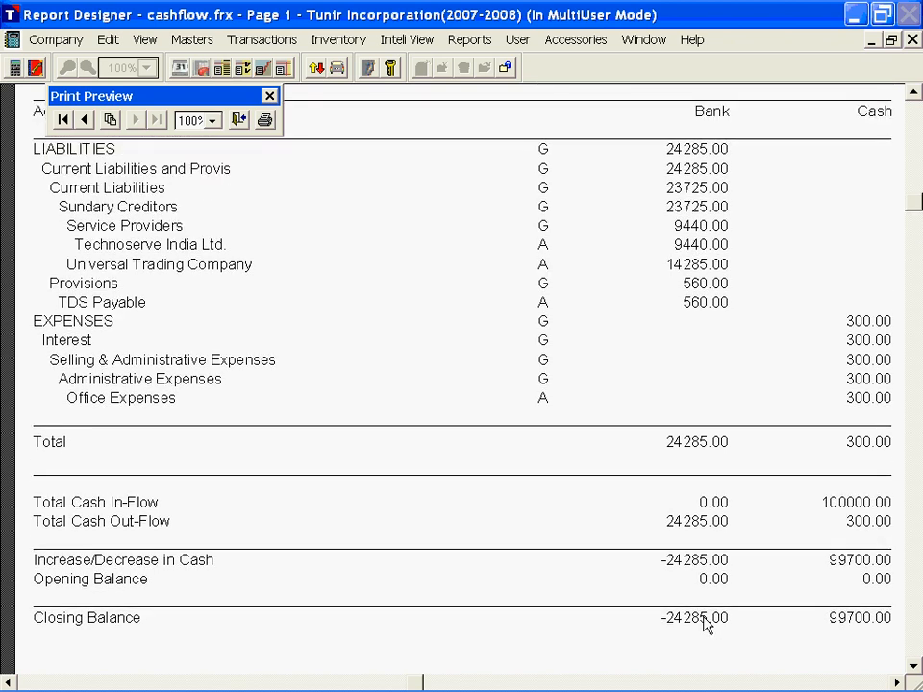
pyautogui.press('Escape')
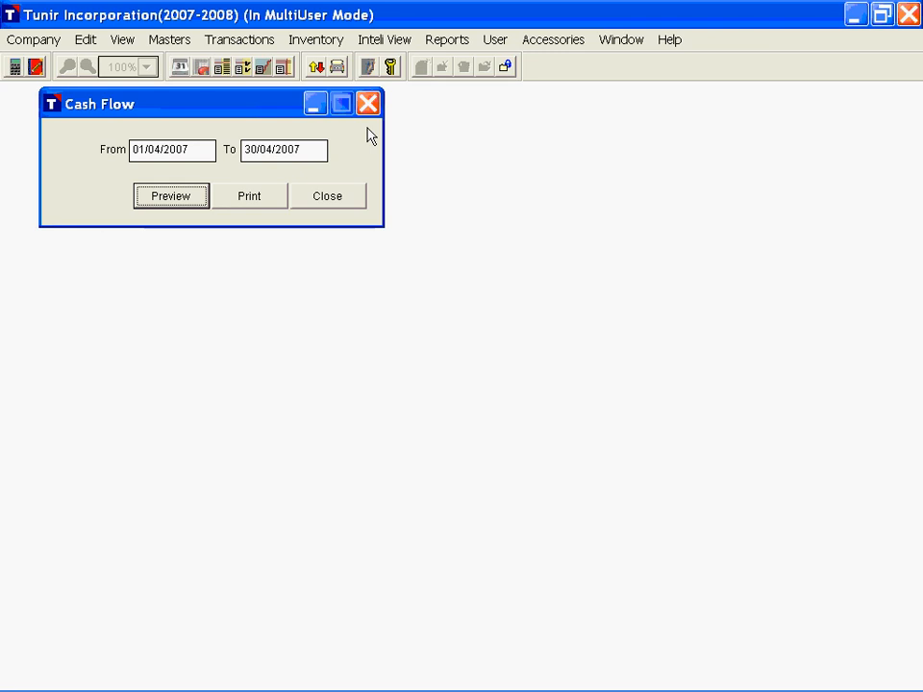
pyautogui.press('Escape')
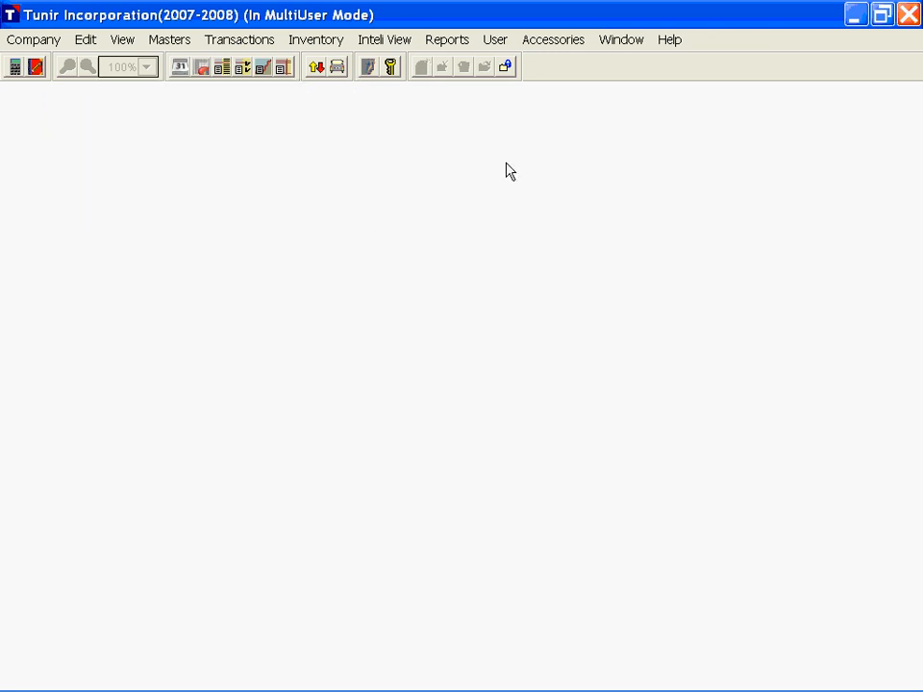
# Step: Open the Age Wise Analysis report, set its date to 30/04/2007, and enable Open Transactions Basis and Bill Details
pyautogui.click(444, 40)
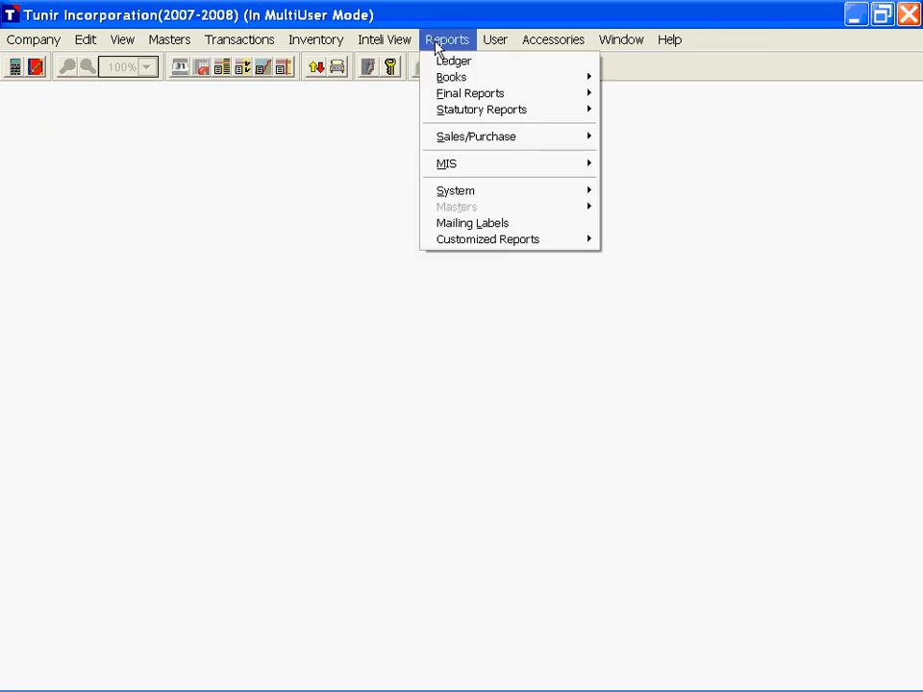
pyautogui.moveTo(463, 169)
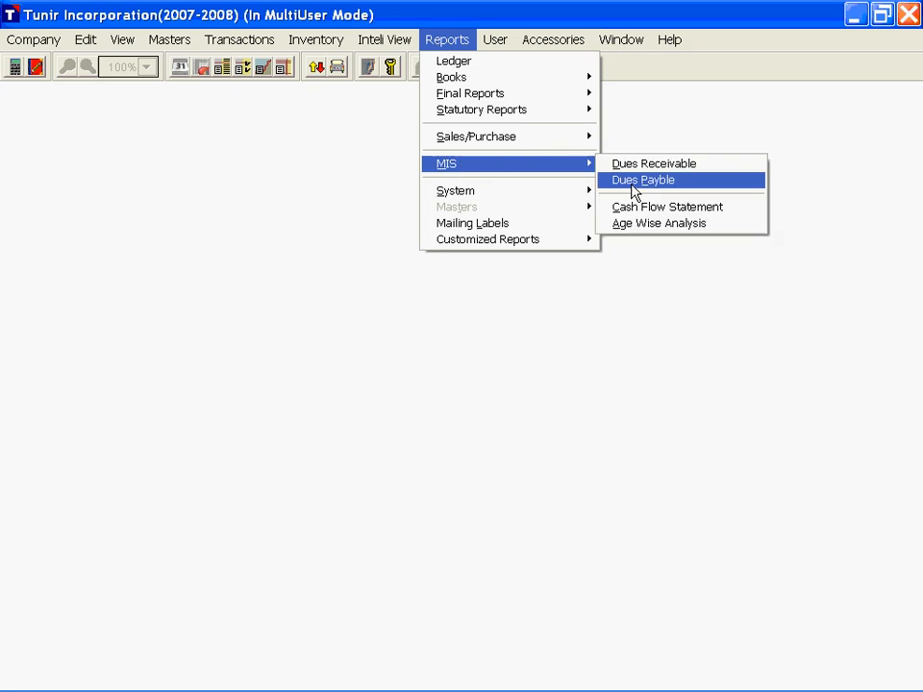
pyautogui.click(678, 228)
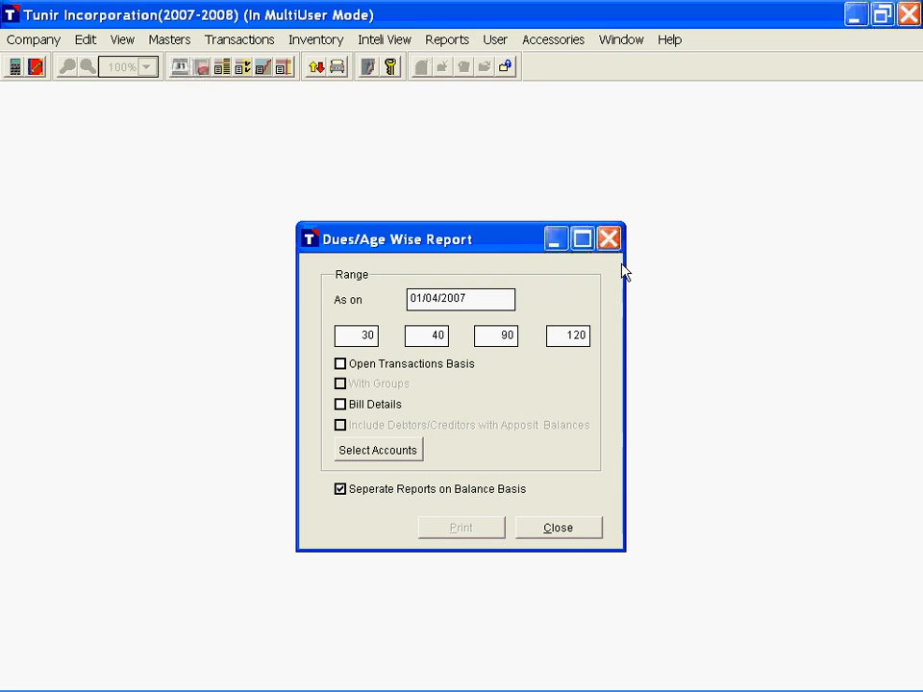
pyautogui.write('30')
pyautogui.press('Tab')
pyautogui.press('Tab')
pyautogui.click(342, 366)
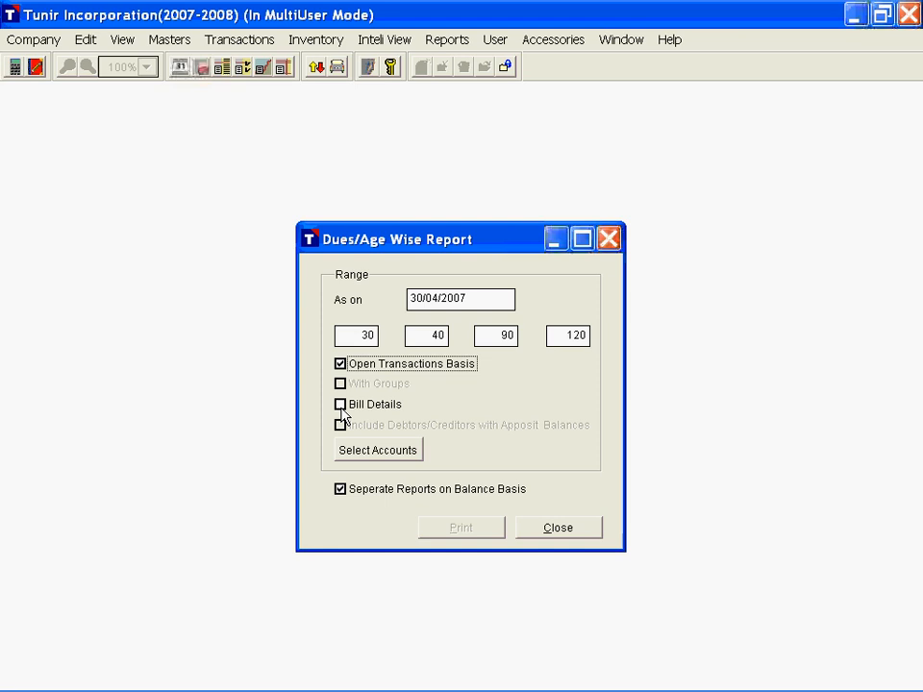
pyautogui.click(341, 407)
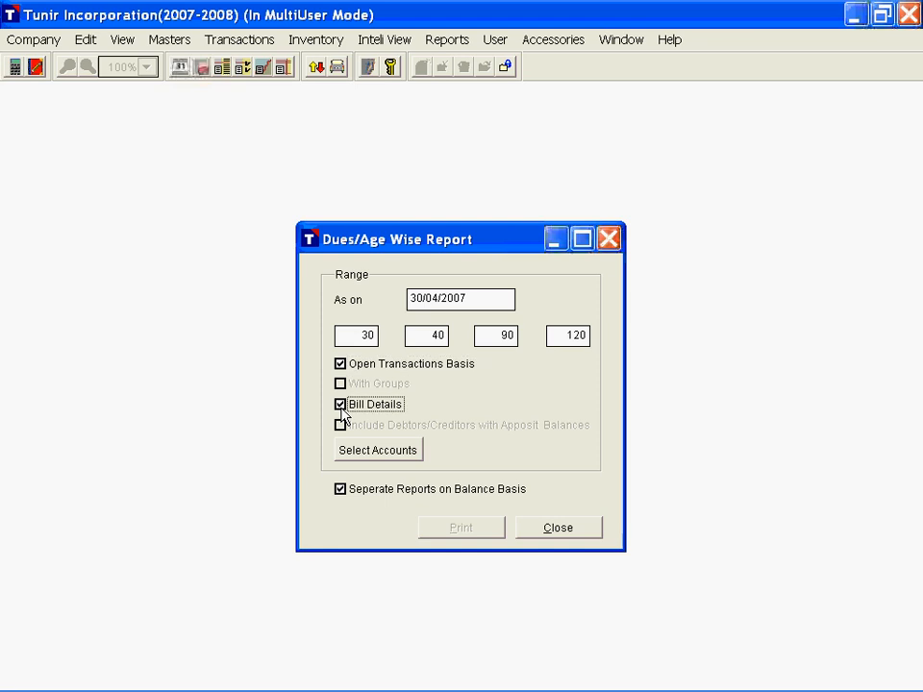
# Step: Select the Sundary Creditors and Sundry Debtors groups as the accounts for the age-wise report
pyautogui.click(390, 457)
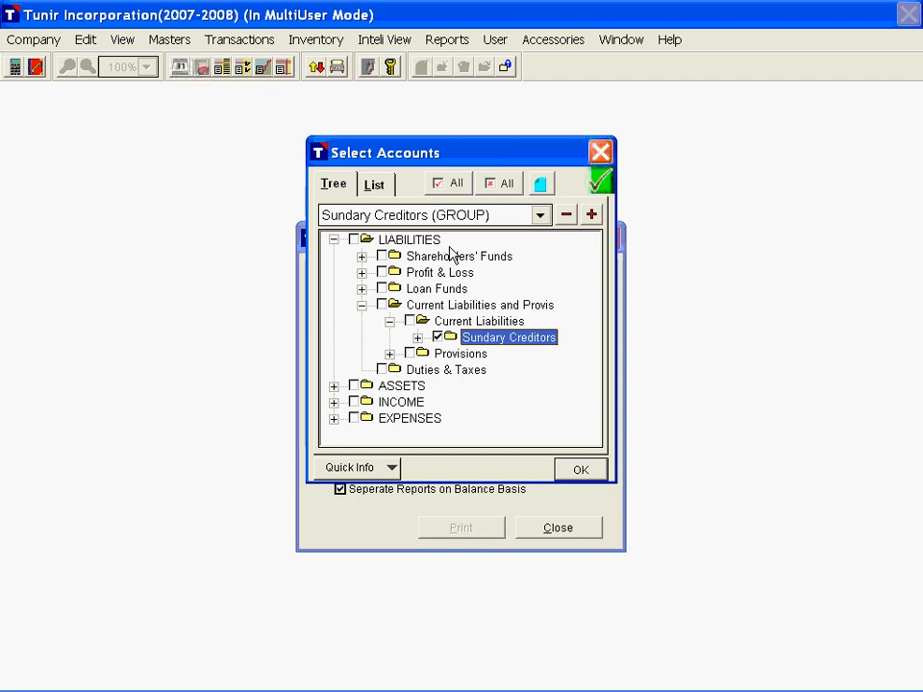
pyautogui.click(454, 218)
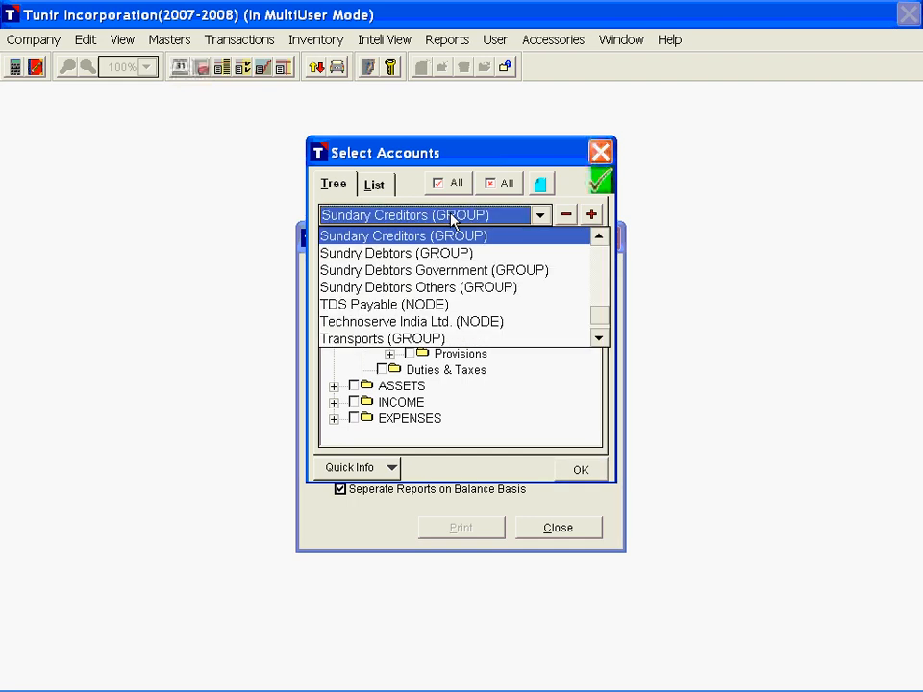
pyautogui.click(404, 253)
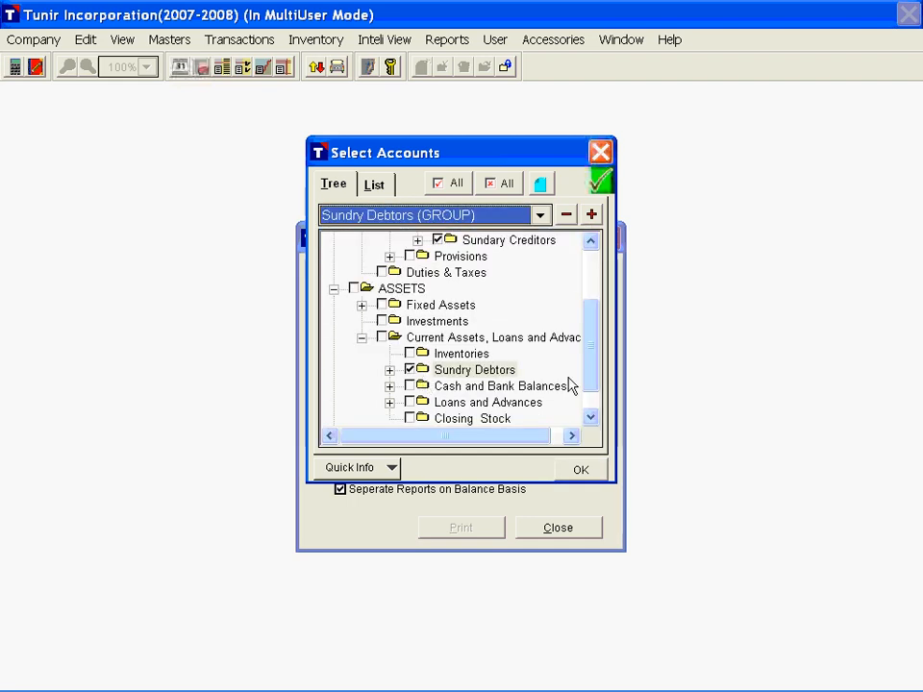
pyautogui.click(580, 469)
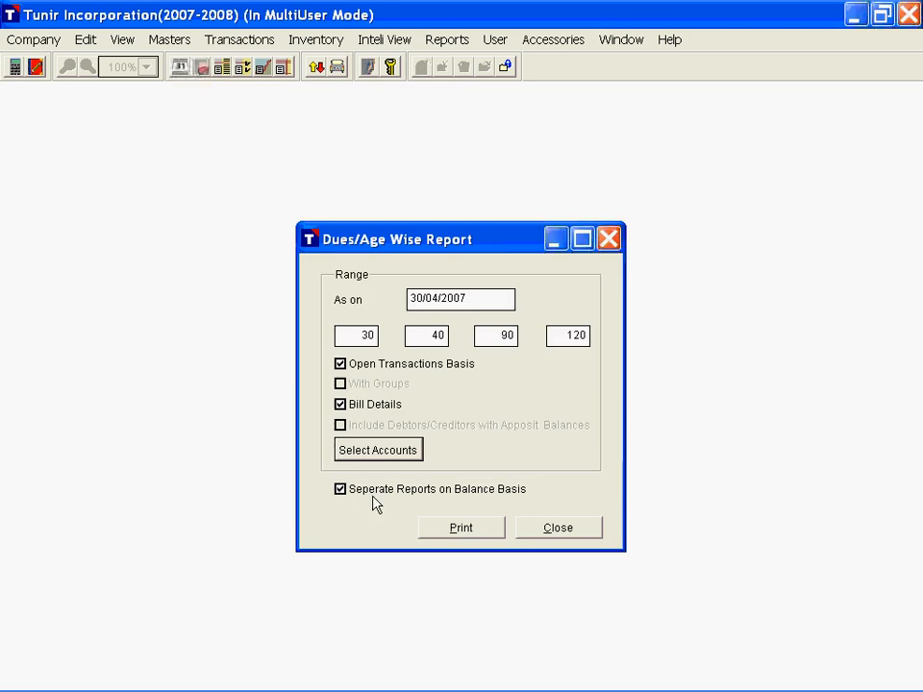
# Step: Preview the age-wise report and examine its sections for suppliers with debit balance, dues payable and dues receivable
pyautogui.click(461, 528)
pyautogui.click(566, 377)
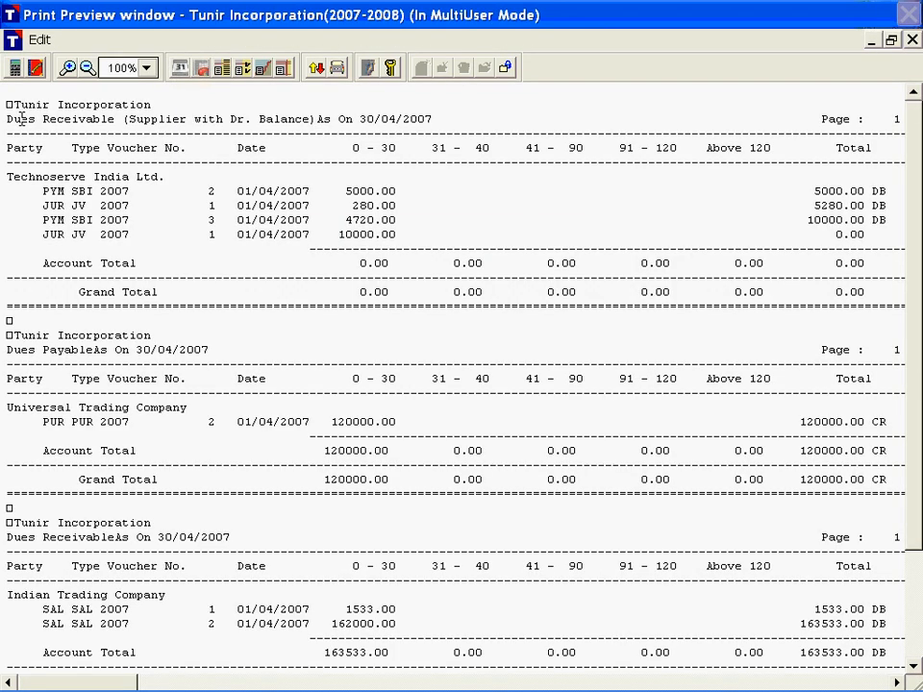
pyautogui.moveTo(21, 118); pyautogui.dragTo(316, 120)
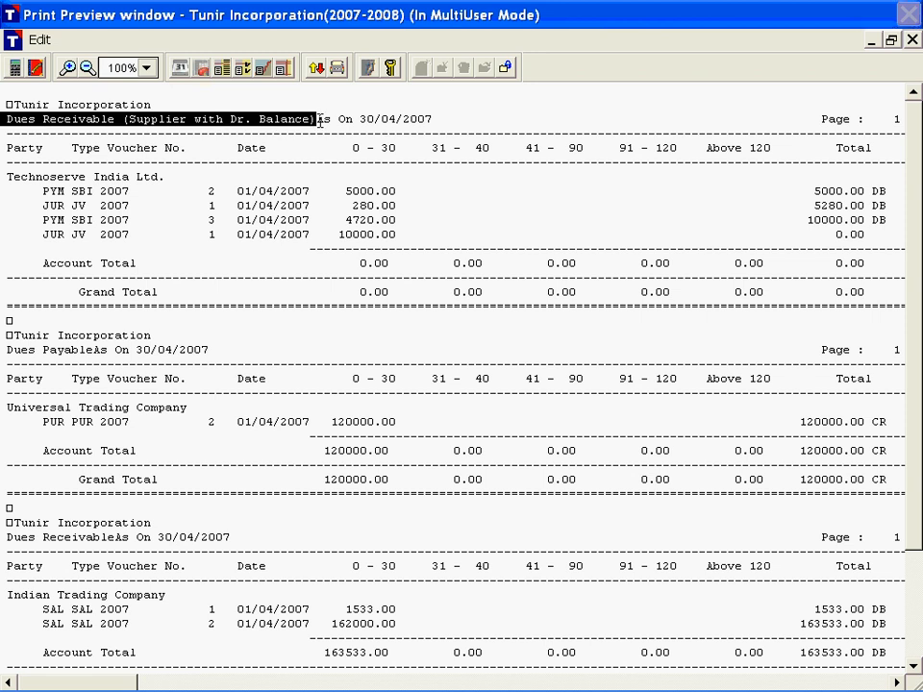
pyautogui.click(321, 120)
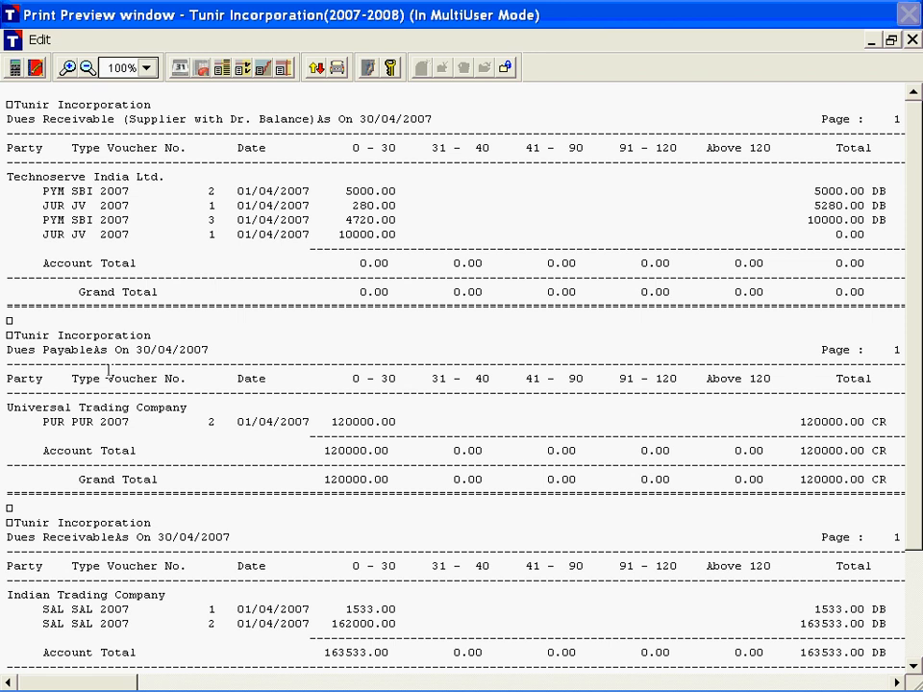
pyautogui.moveTo(112, 356); pyautogui.dragTo(112, 367)
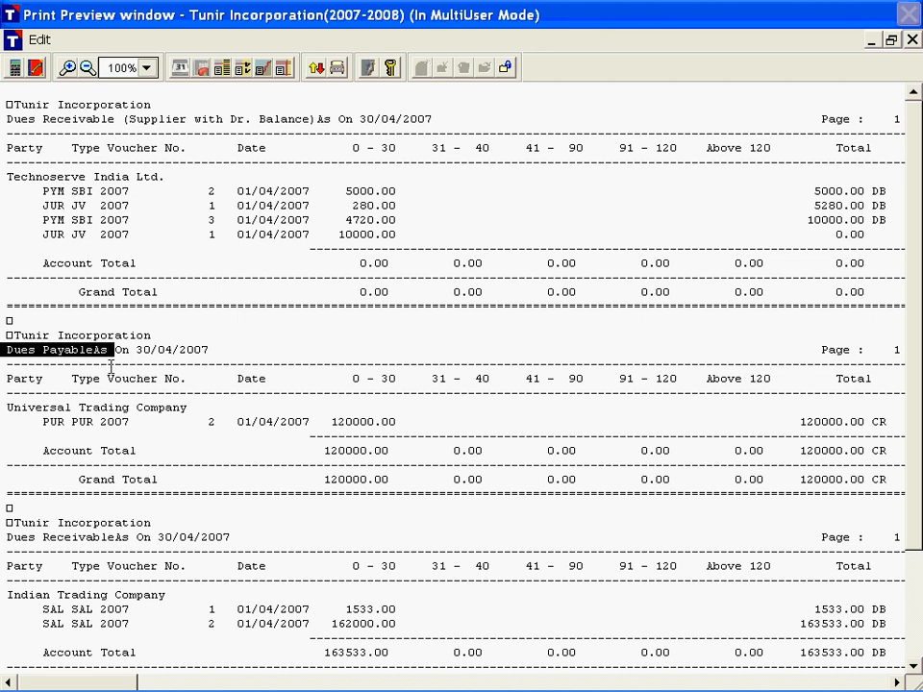
pyautogui.click(114, 539)
pyautogui.moveTo(113, 539); pyautogui.dragTo(233, 577)
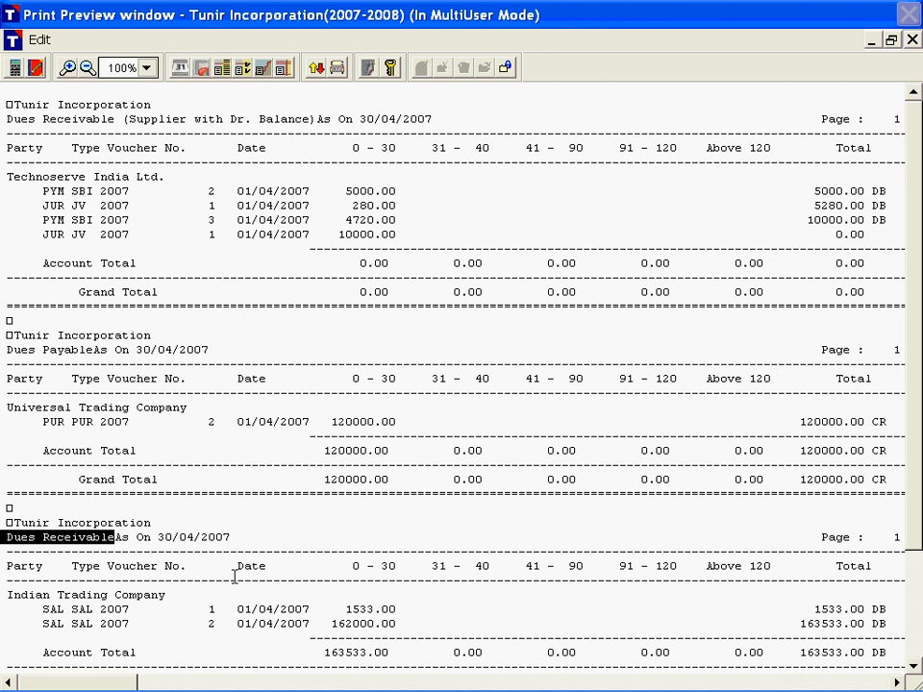
pyautogui.click(309, 540)
# Step: Check the bill details listed for each party in the age-wise report and close it
pyautogui.scroll(-2, 308, 539)
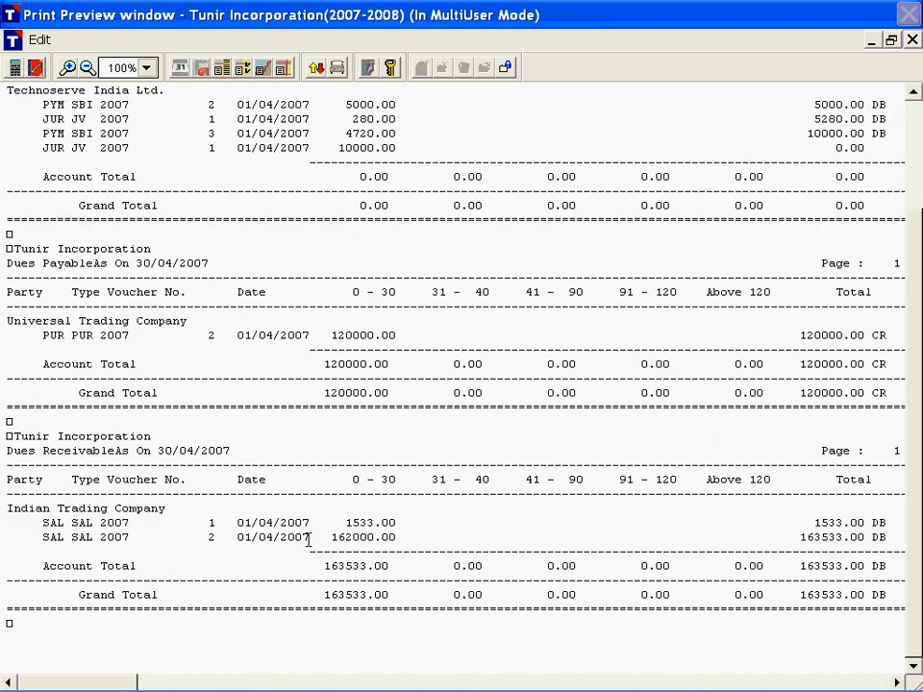
pyautogui.scroll(2, 309, 539)
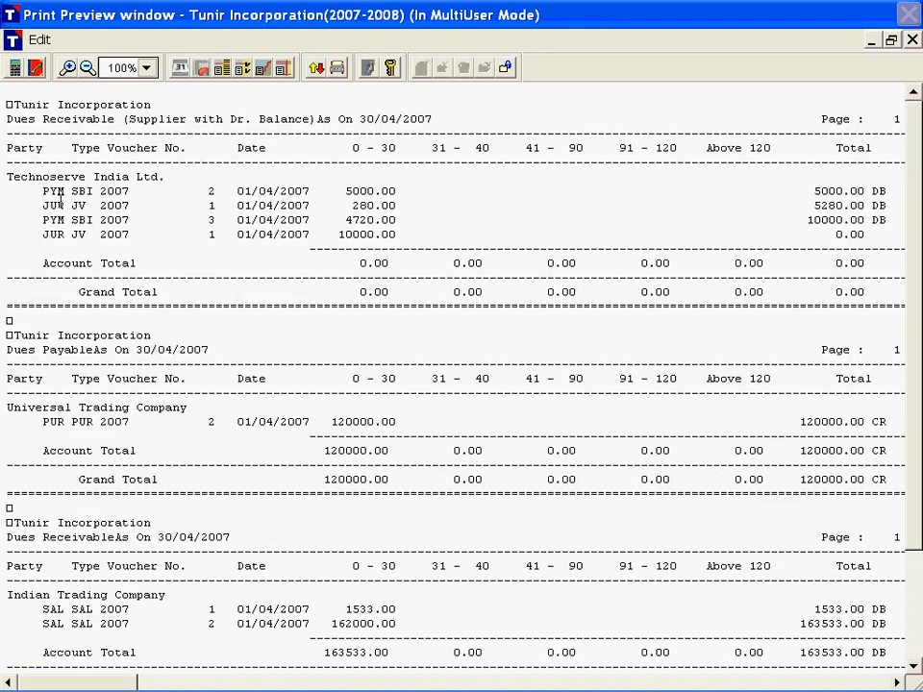
pyautogui.click(59, 195)
pyautogui.click(252, 237)
pyautogui.press('Escape')
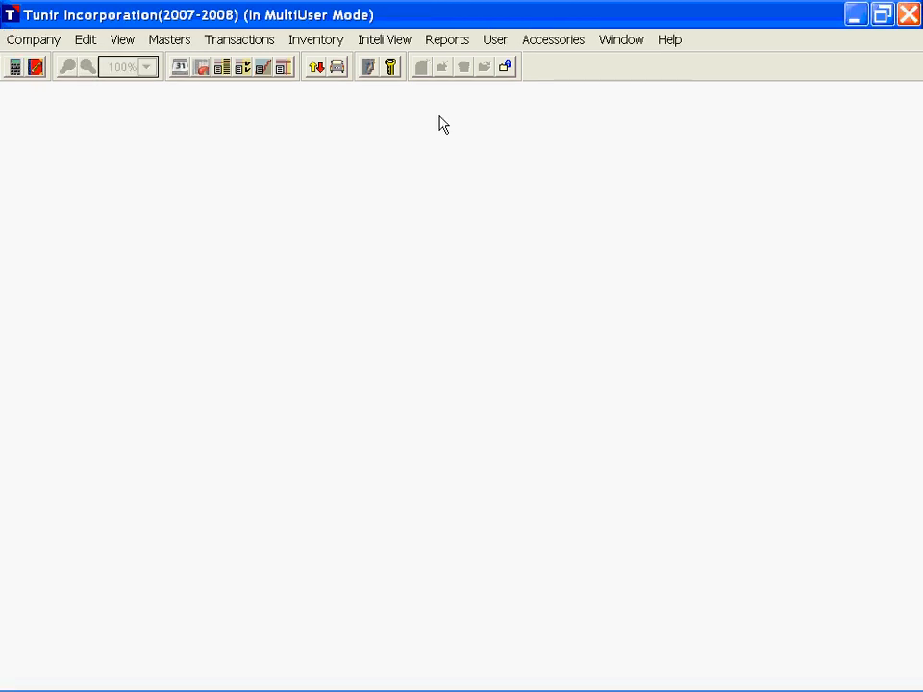
# Step: Generate the Voucher Continuity List without excluding transaction type or book code, and preview it
pyautogui.click(445, 48)
pyautogui.moveTo(541, 197)
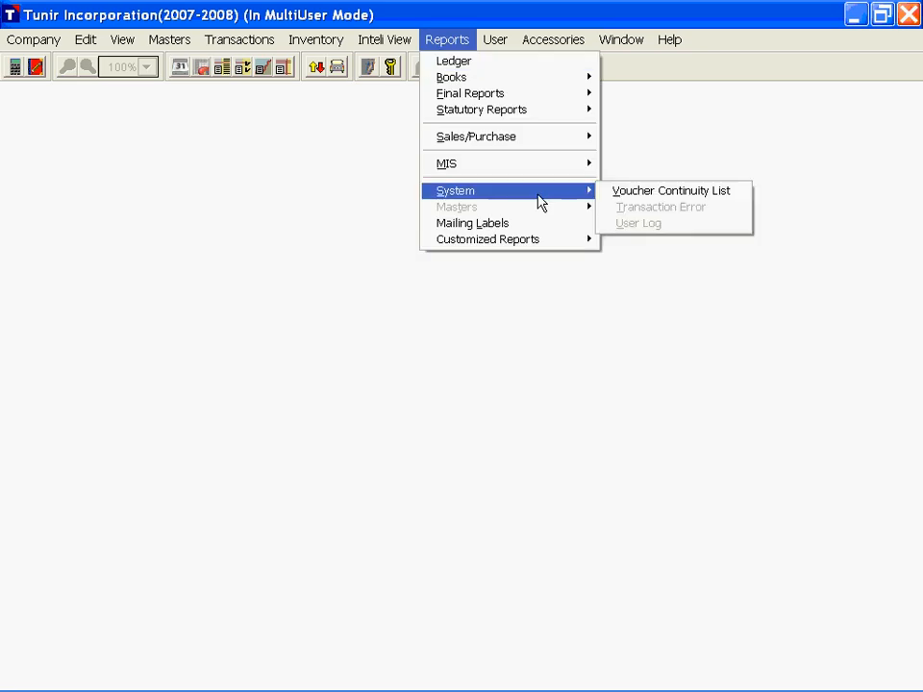
pyautogui.click(640, 198)
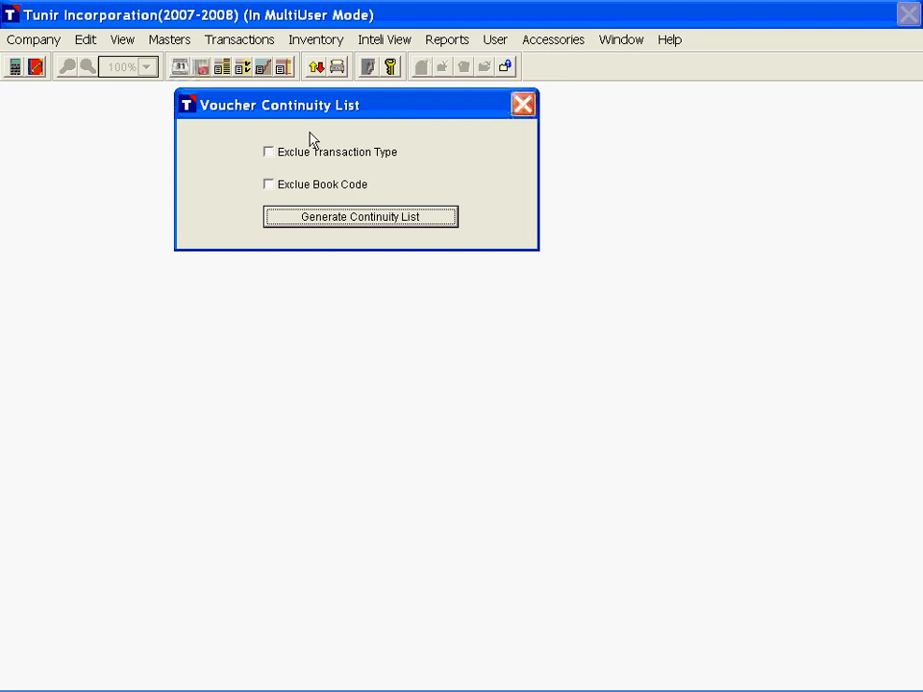
pyautogui.click(324, 231)
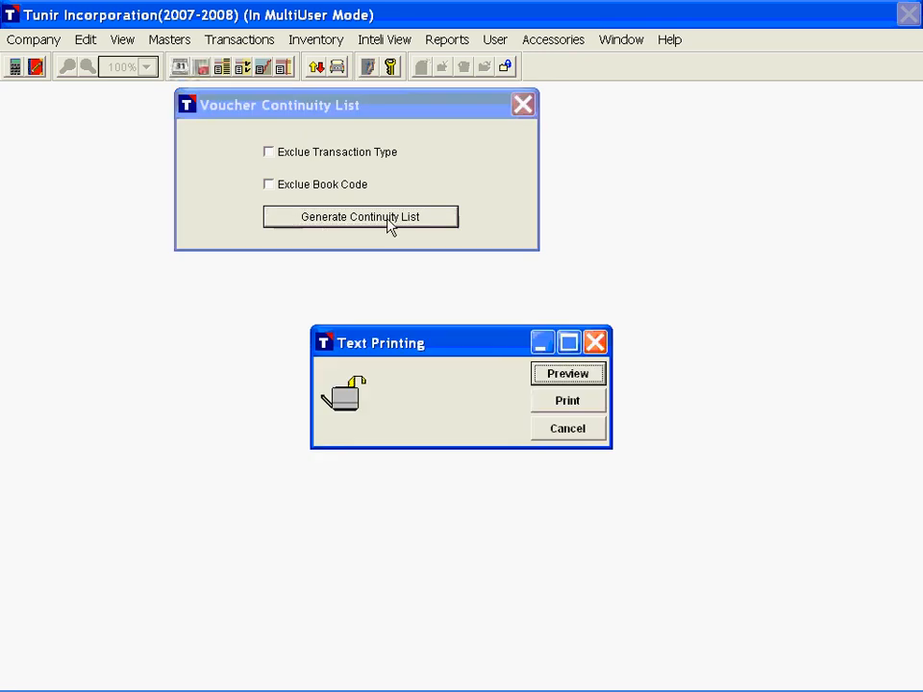
pyautogui.press('Return')
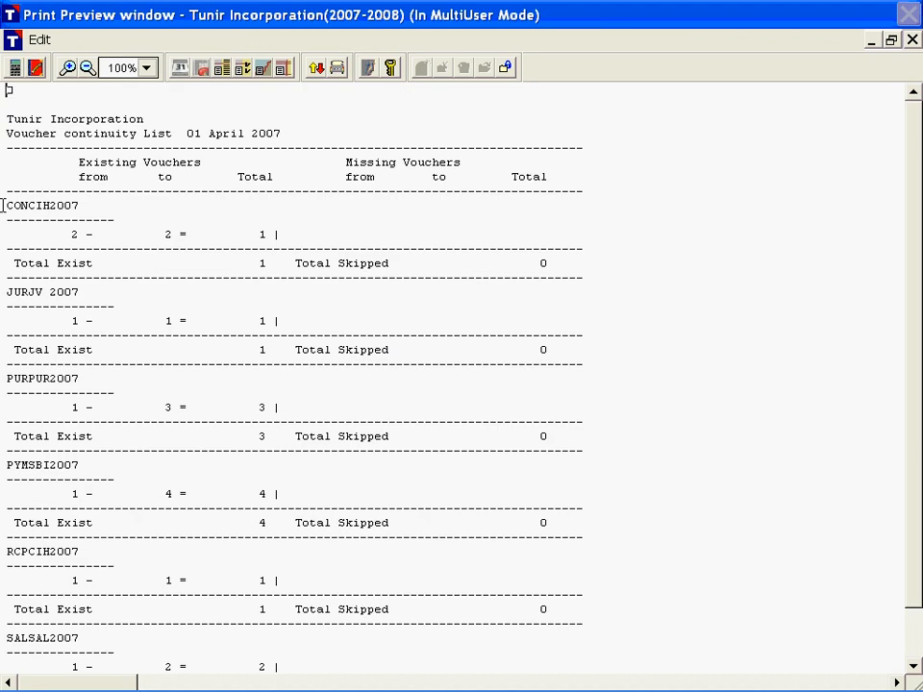
# Step: Examine the existing voucher ranges and the skipped-voucher totals for each book in the continuity list
pyautogui.moveTo(3, 205); pyautogui.dragTo(75, 206)
pyautogui.click(65, 235)
pyautogui.moveTo(259, 236); pyautogui.dragTo(286, 241)
pyautogui.scroll(-3, 397, 344)
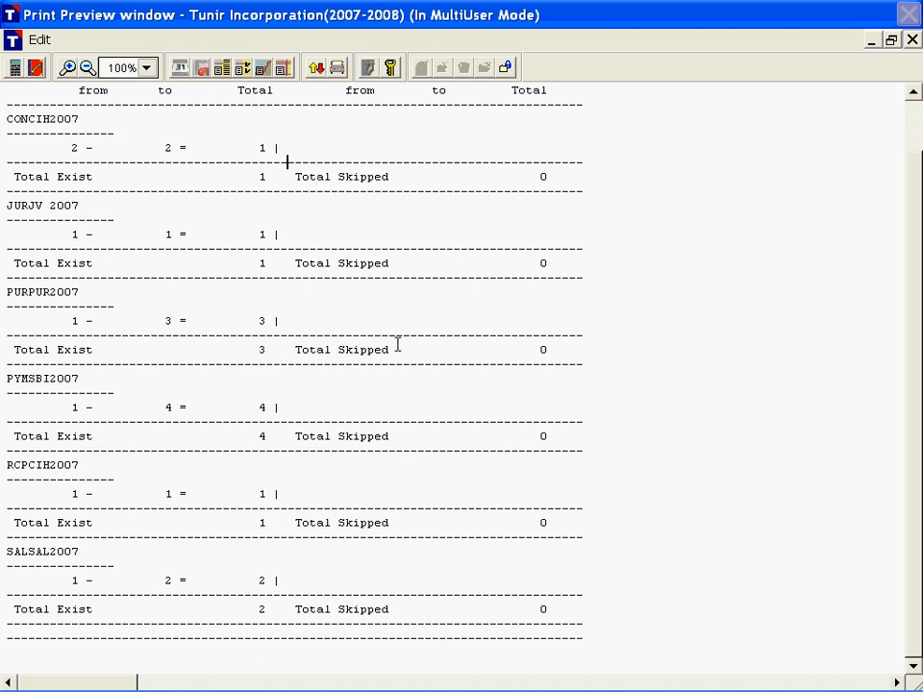
pyautogui.moveTo(71, 408); pyautogui.dragTo(221, 410)
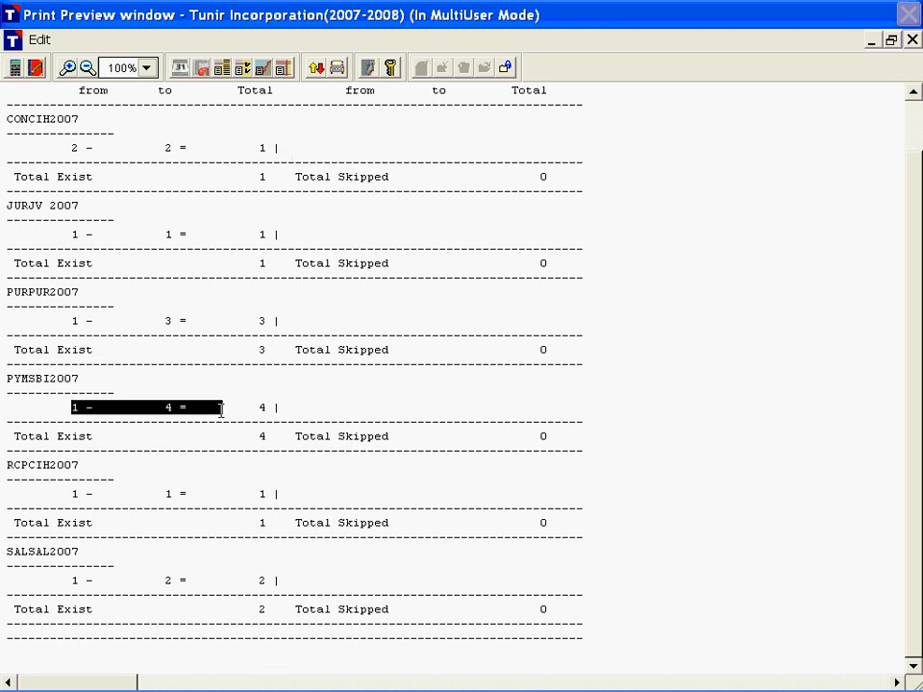
pyautogui.click(296, 407)
pyautogui.doubleClick(326, 351)
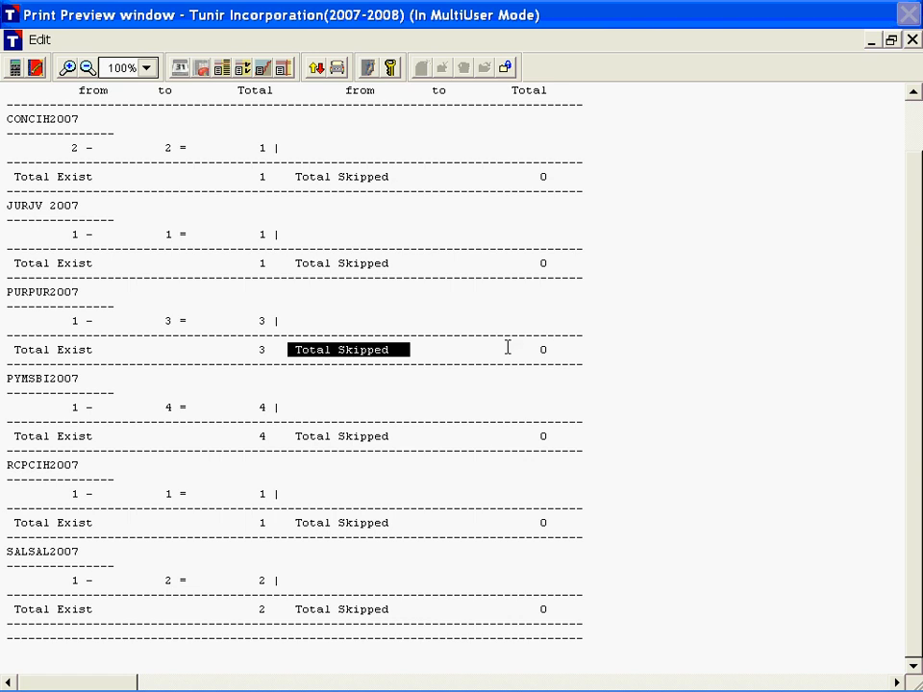
# Step: Check the skipped-voucher total for the purchase book and close the Voucher Continuity List
pyautogui.moveTo(533, 350); pyautogui.dragTo(619, 362)
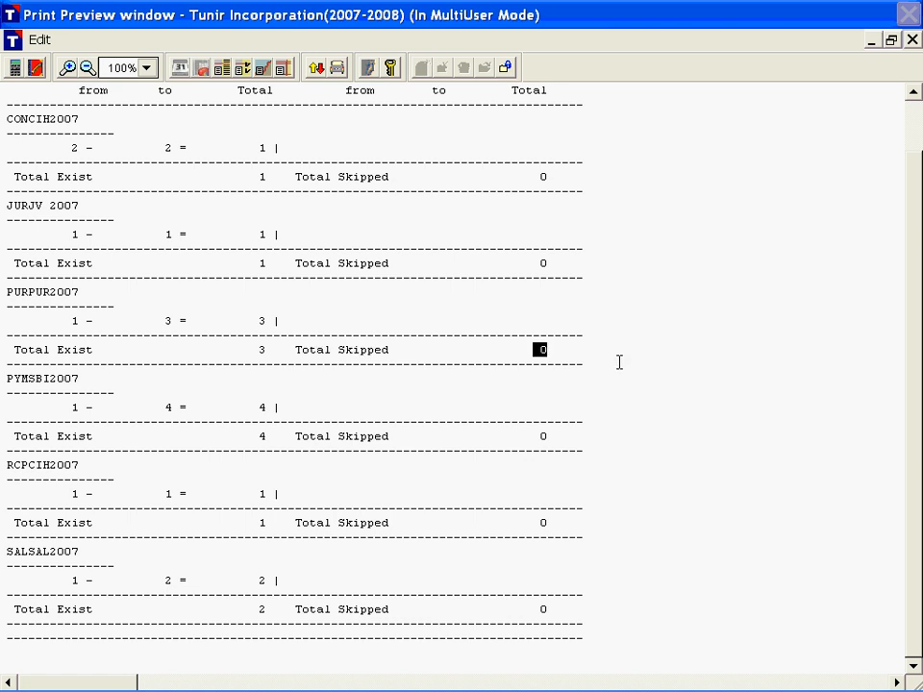
pyautogui.scroll(3, 619, 362)
pyautogui.press('Escape')
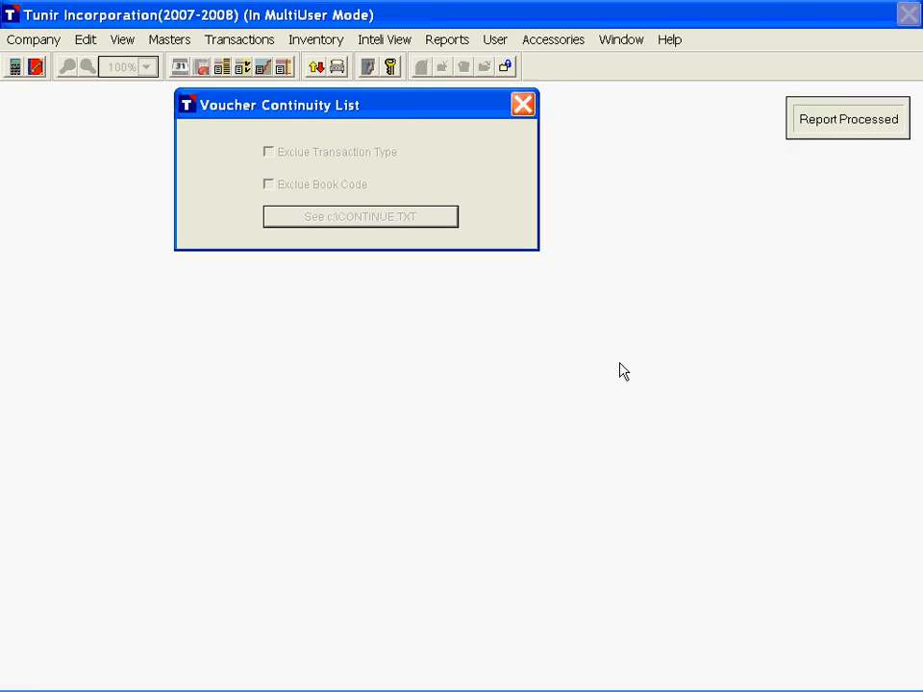
pyautogui.click(524, 105)
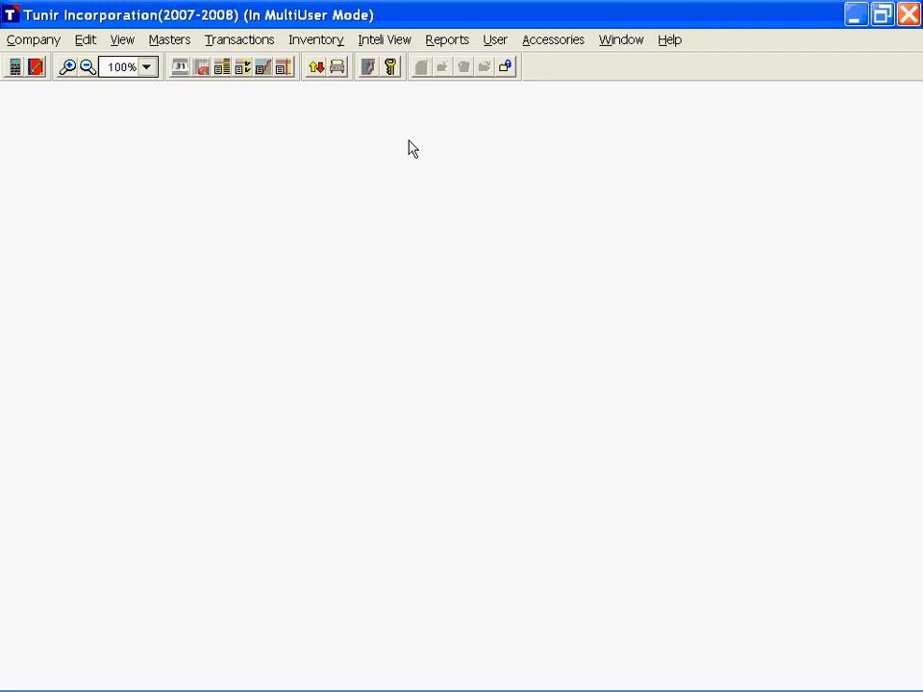
# Step: Set up mailing labels for all parties using the office address
pyautogui.click(446, 48)
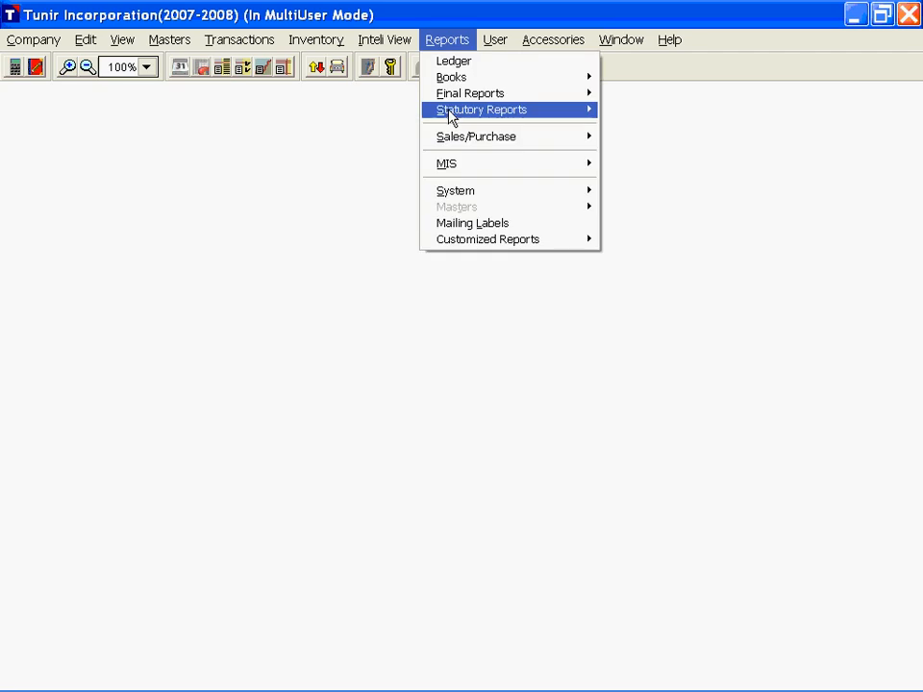
pyautogui.click(486, 227)
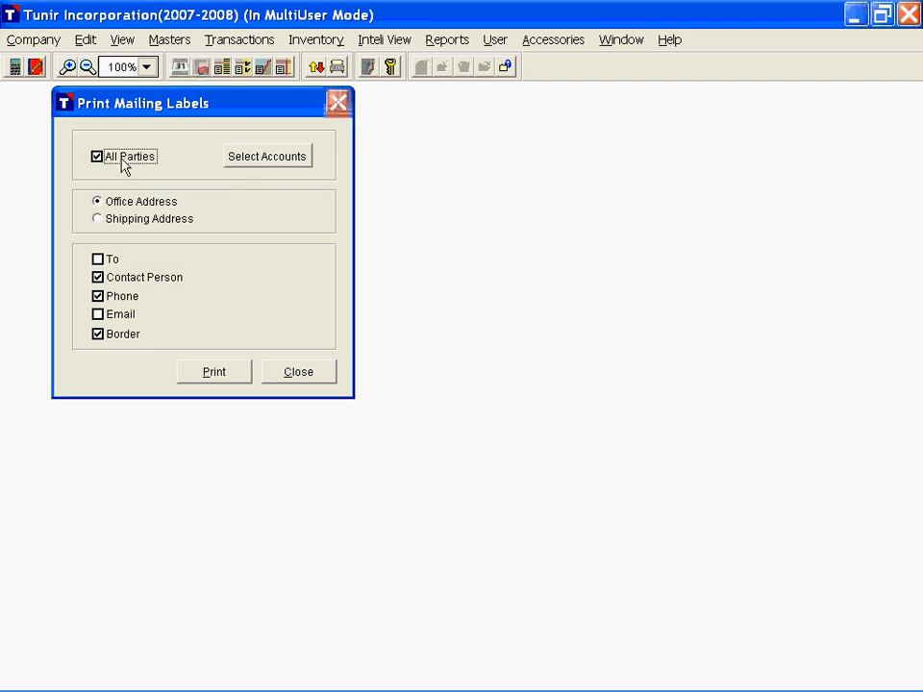
pyautogui.click(99, 159)
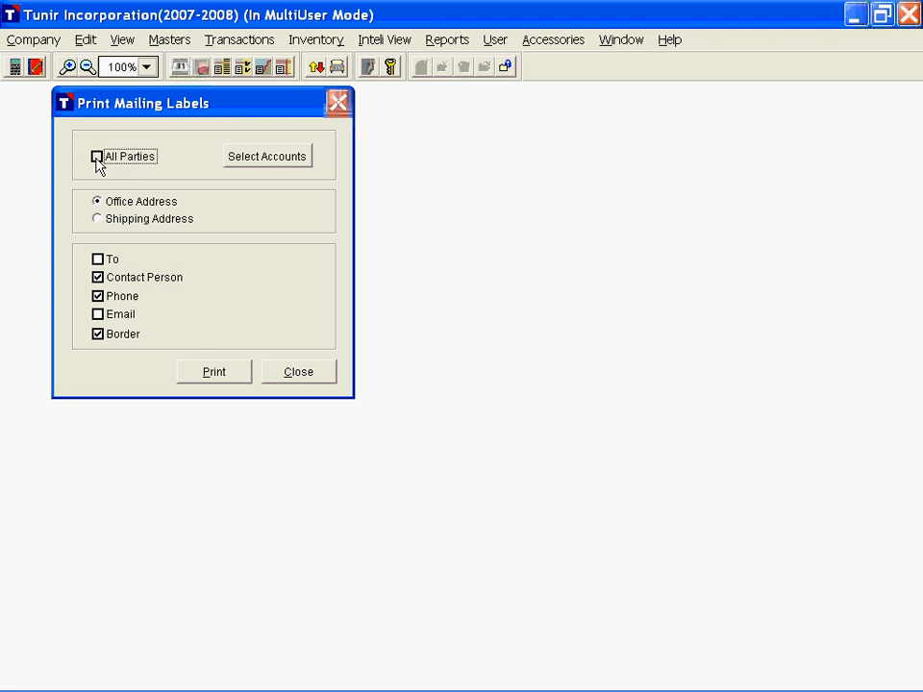
pyautogui.click(266, 159)
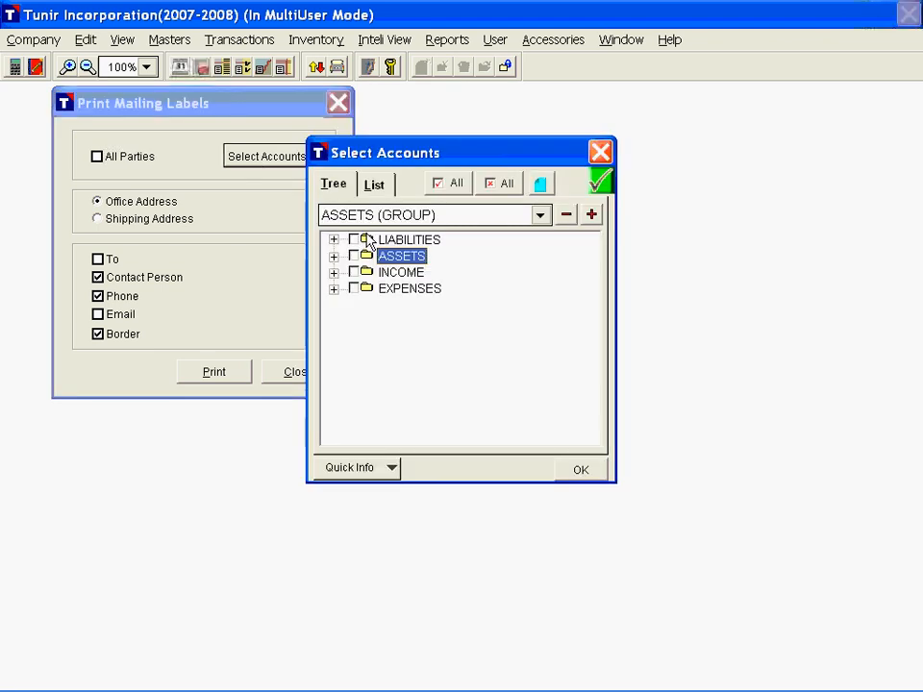
pyautogui.click(601, 152)
pyautogui.click(99, 158)
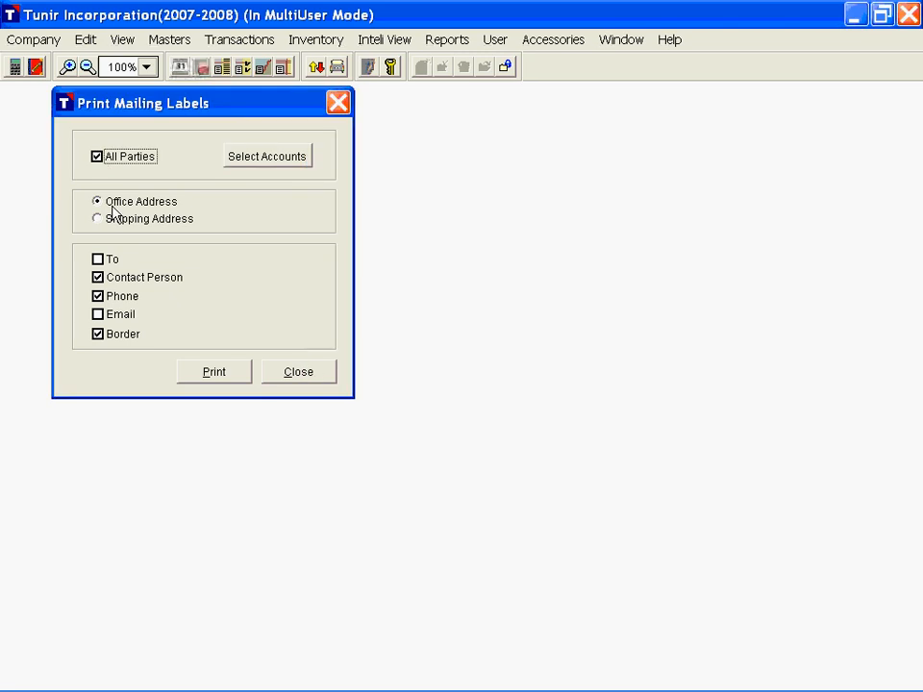
pyautogui.click(115, 217)
pyautogui.click(126, 204)
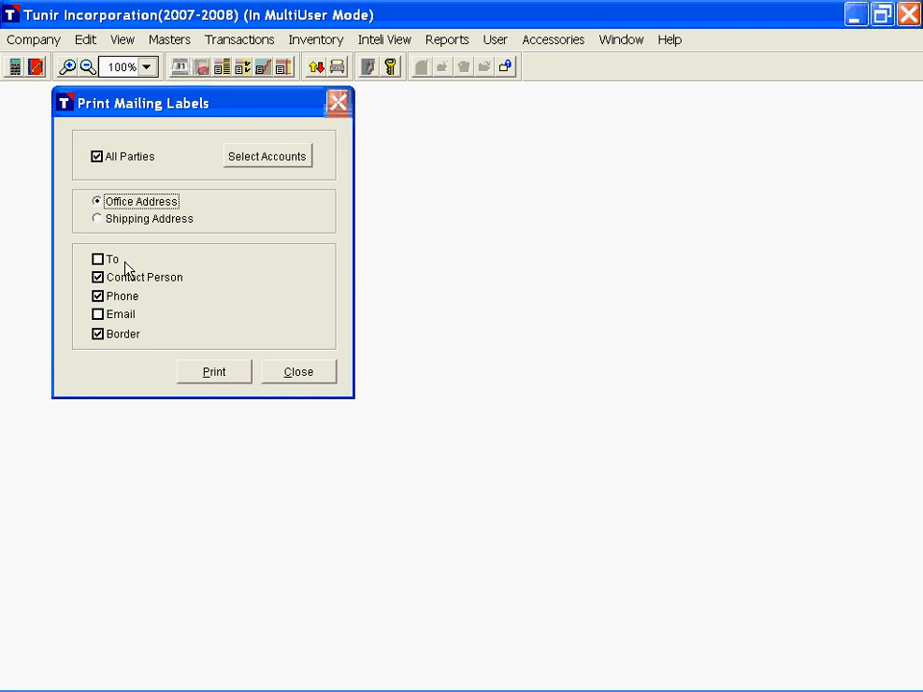
# Step: Add the To line and email to the labels, keeping contact person, phone and border, and preview the office-address labels
pyautogui.click(97, 260)
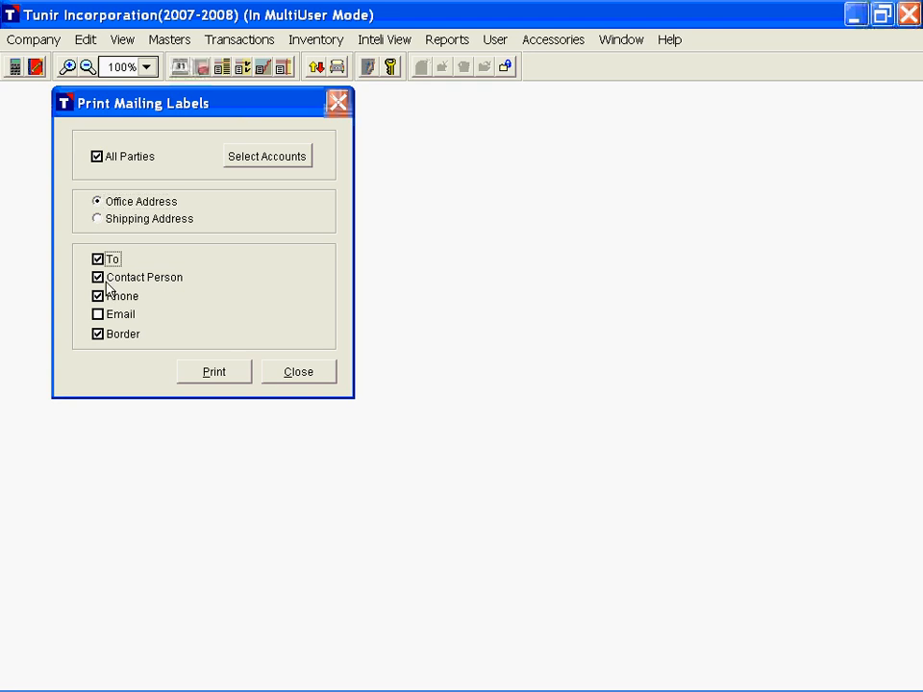
pyautogui.click(99, 278)
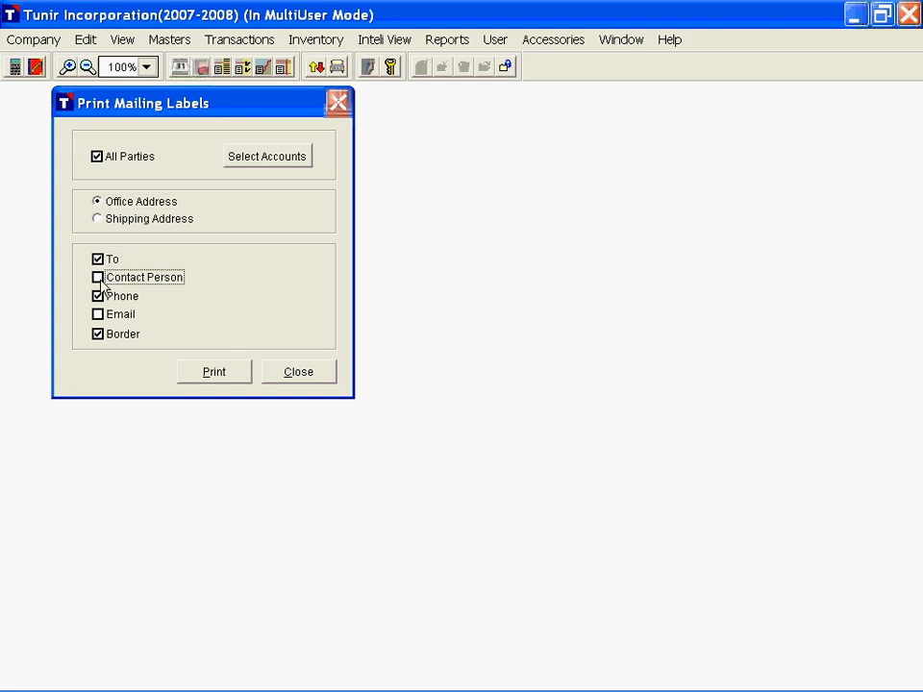
pyautogui.click(102, 286)
pyautogui.click(98, 297)
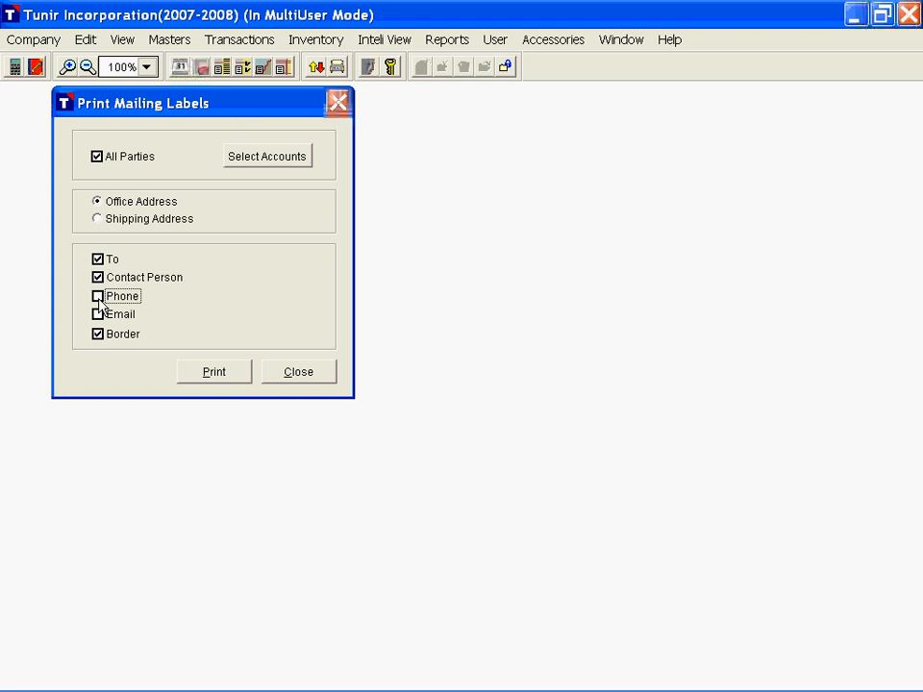
pyautogui.click(99, 298)
pyautogui.click(99, 315)
pyautogui.click(214, 373)
pyautogui.scroll(-2, 312, 316)
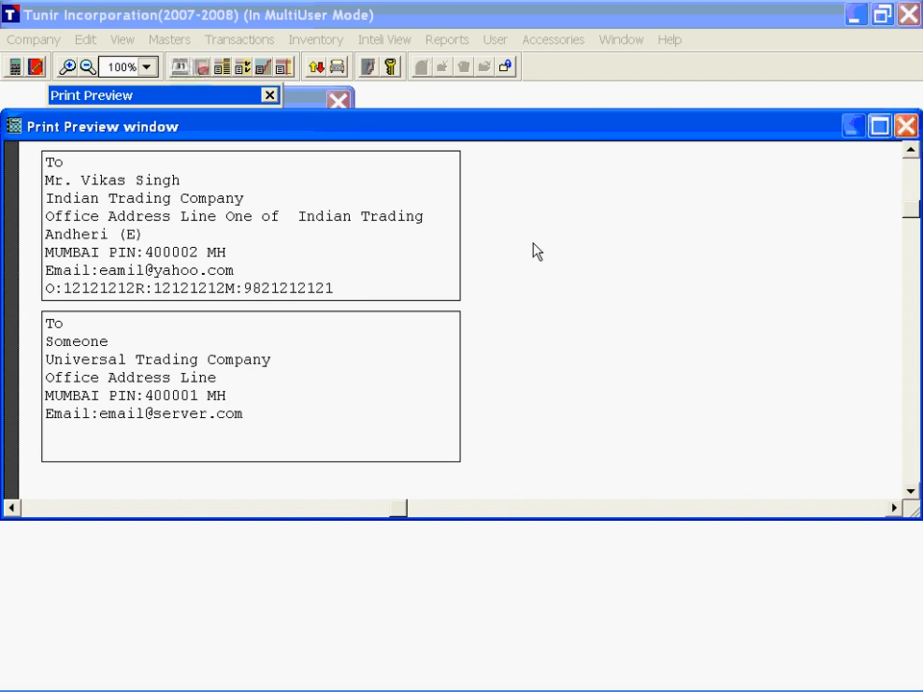
pyautogui.press('Escape')
pyautogui.press('Escape')
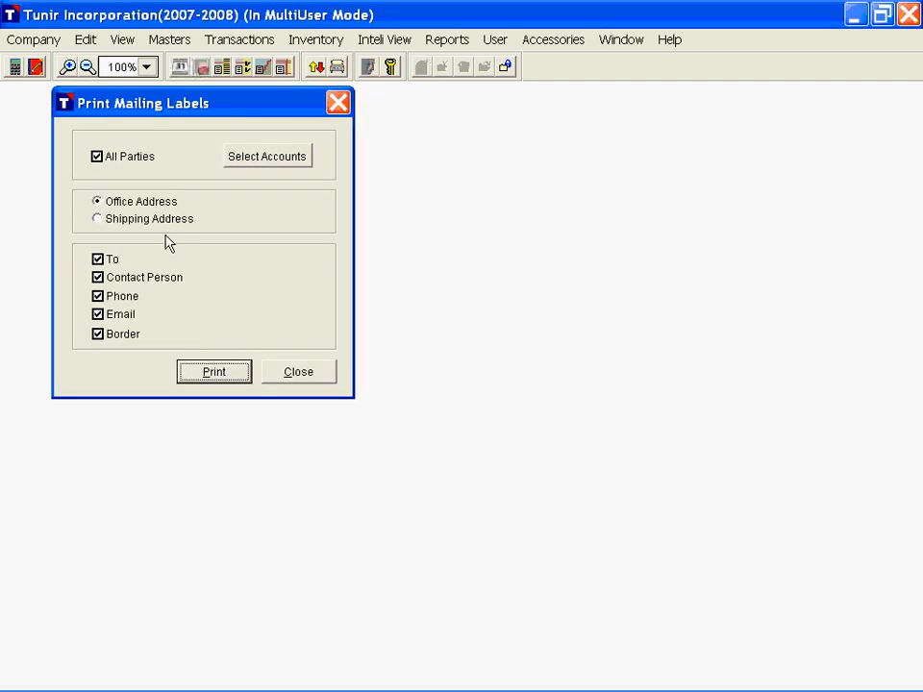
# Step: Switch the mailing labels to the shipping address and preview them
pyautogui.click(125, 221)
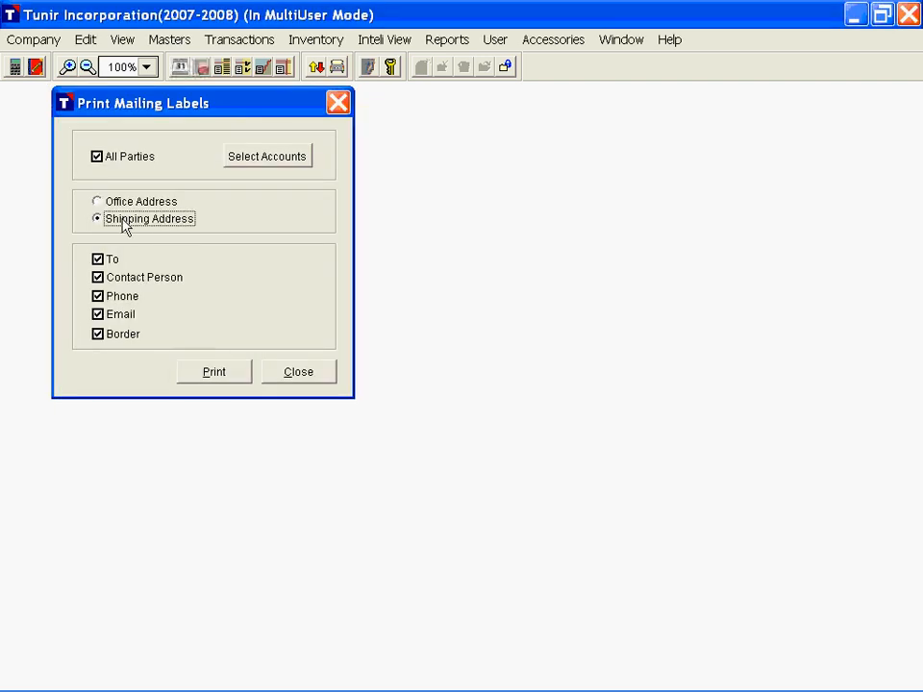
pyautogui.click(214, 373)
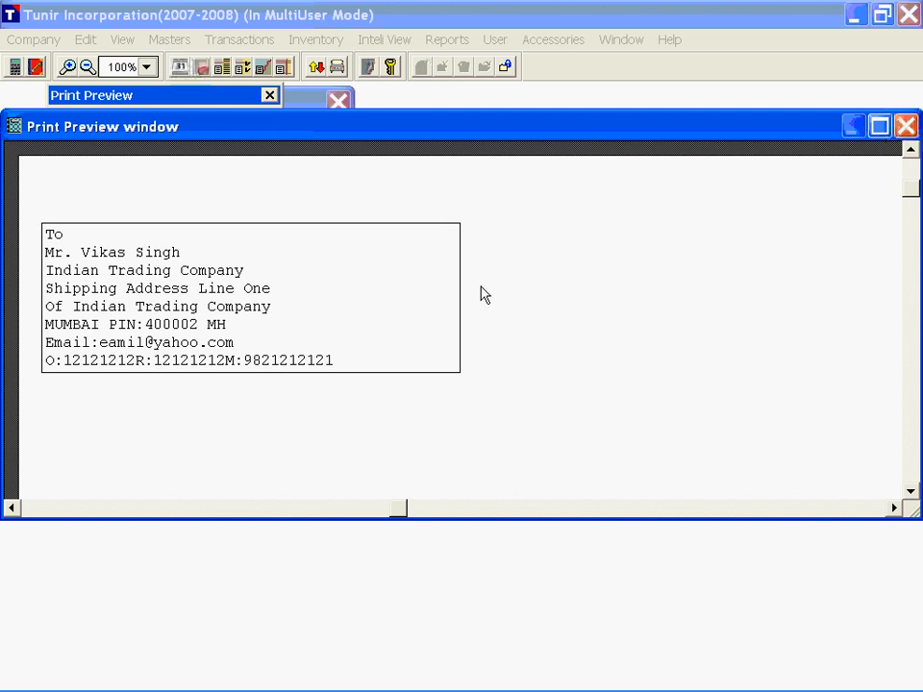
pyautogui.press('Escape')
pyautogui.press('Escape')
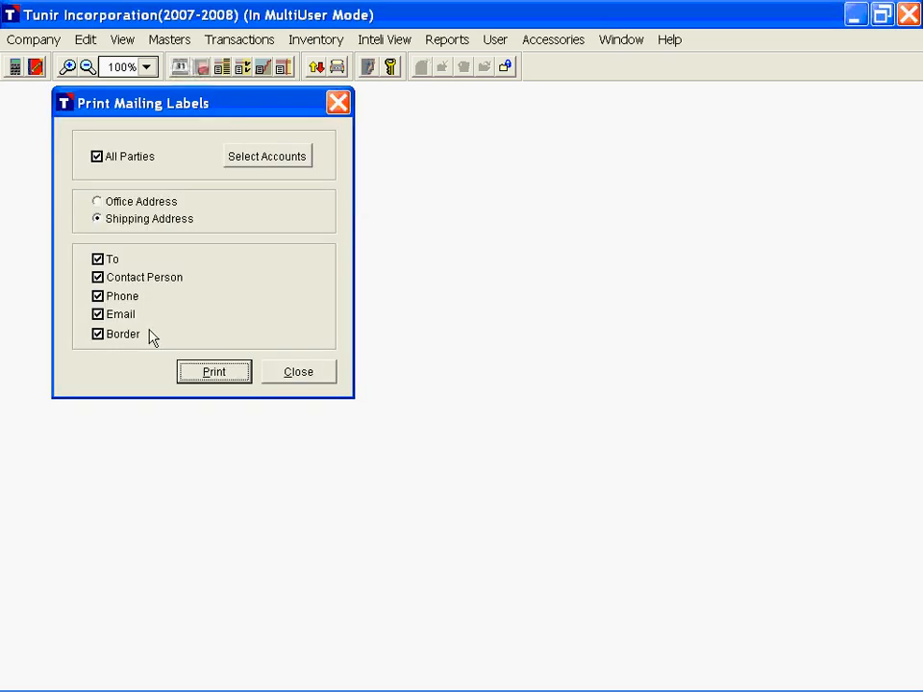
# Step: Exclude border, email, phone, contact person and To from the shipping-address labels and preview the result
pyautogui.click(97, 334)
pyautogui.click(97, 315)
pyautogui.click(97, 296)
pyautogui.click(97, 277)
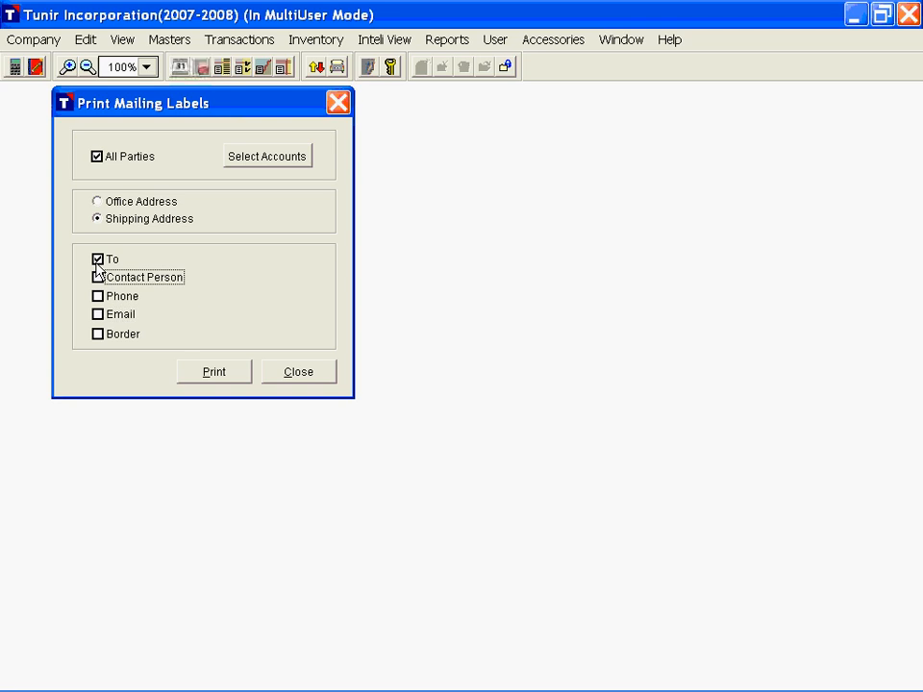
pyautogui.click(97, 258)
pyautogui.click(236, 375)
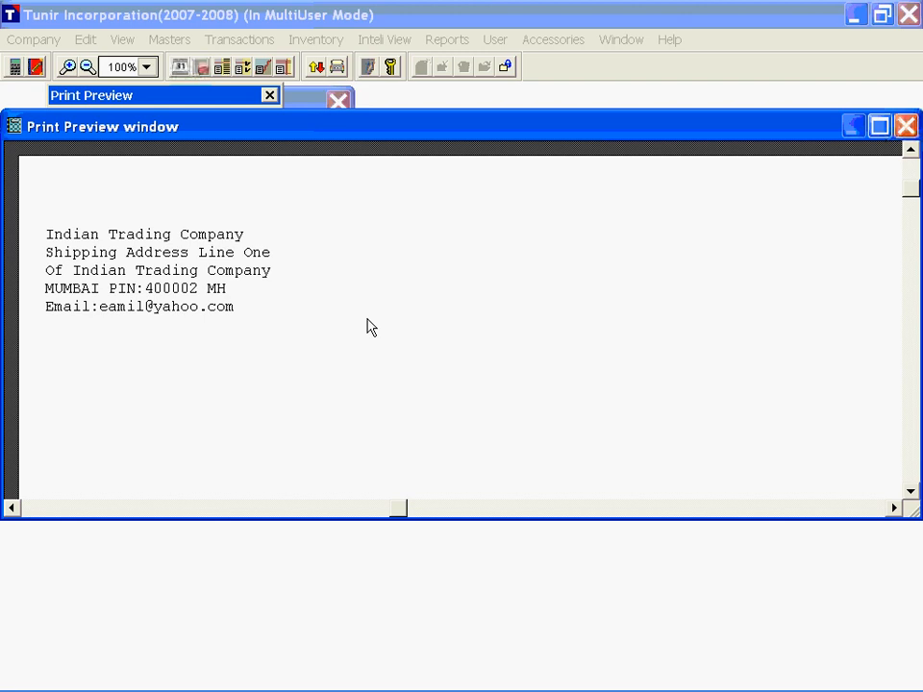
# Step: Cancel printing the labels and close the mailing labels dialog without selecting specific accounts
pyautogui.press('Escape')
pyautogui.press('Return')
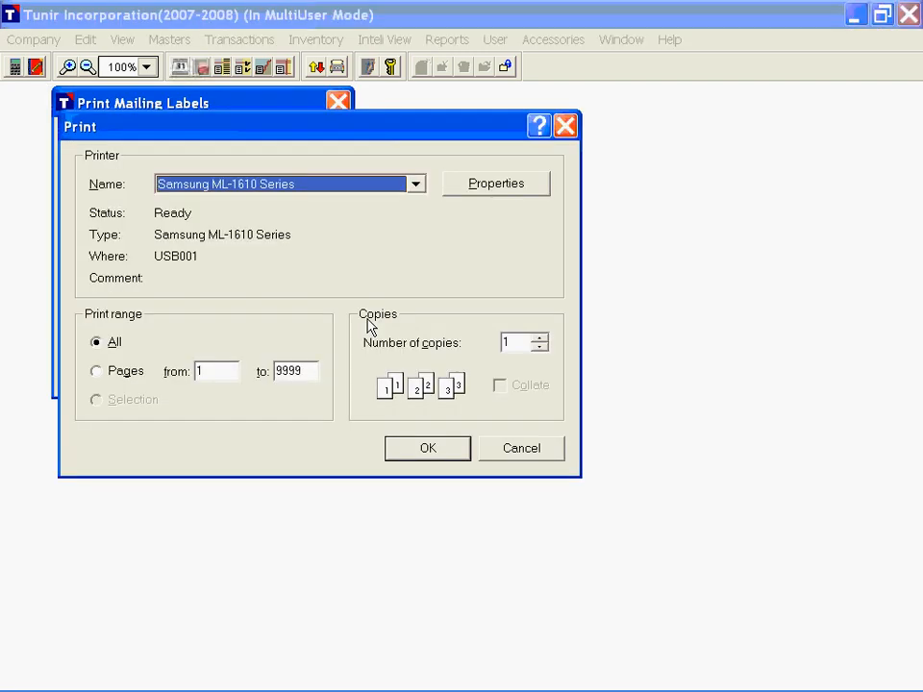
pyautogui.press('Escape')
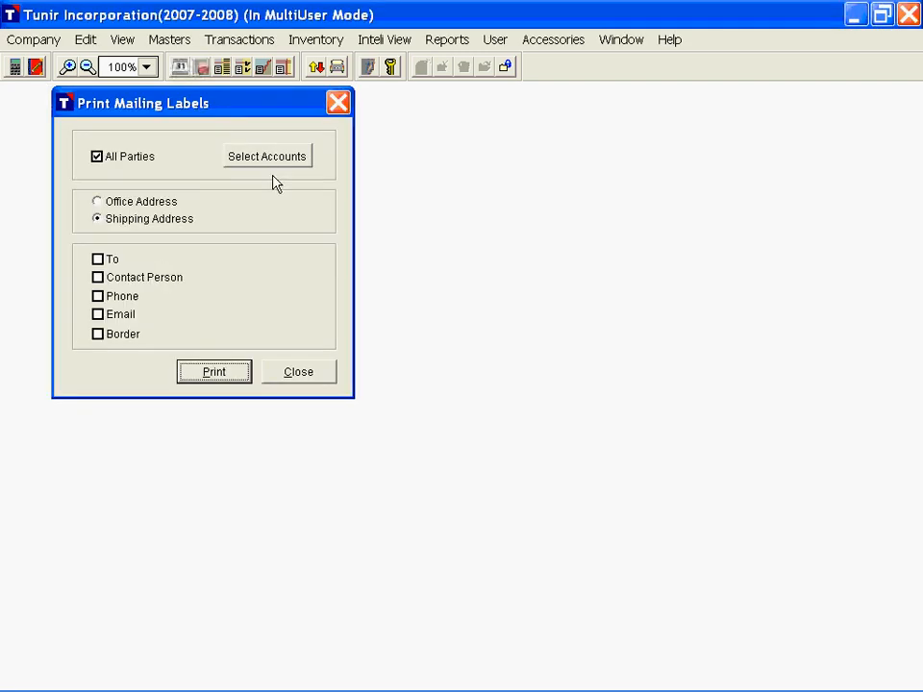
pyautogui.click(272, 158)
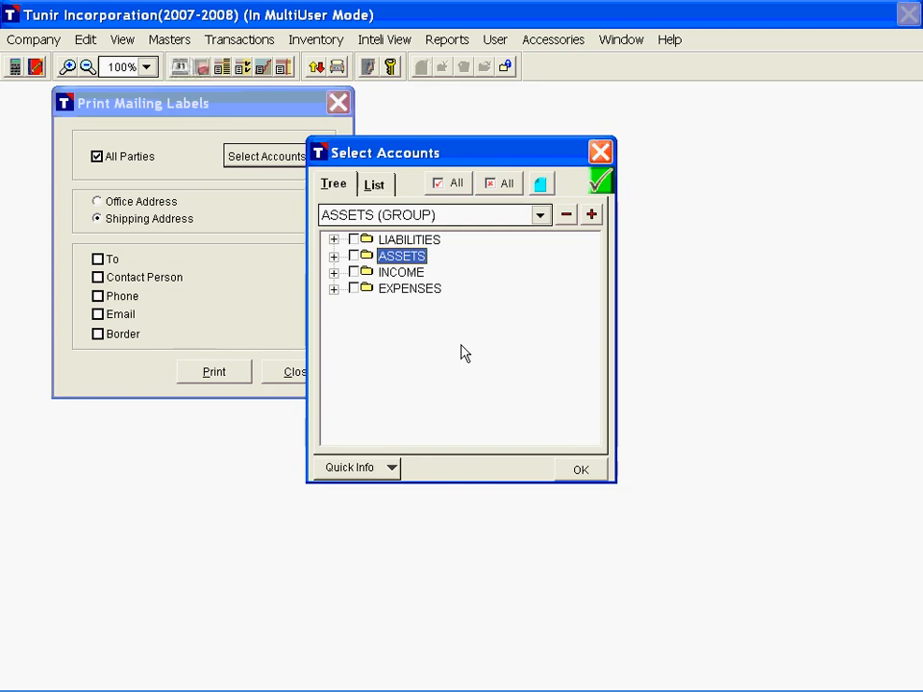
pyautogui.click(600, 154)
pyautogui.click(340, 102)
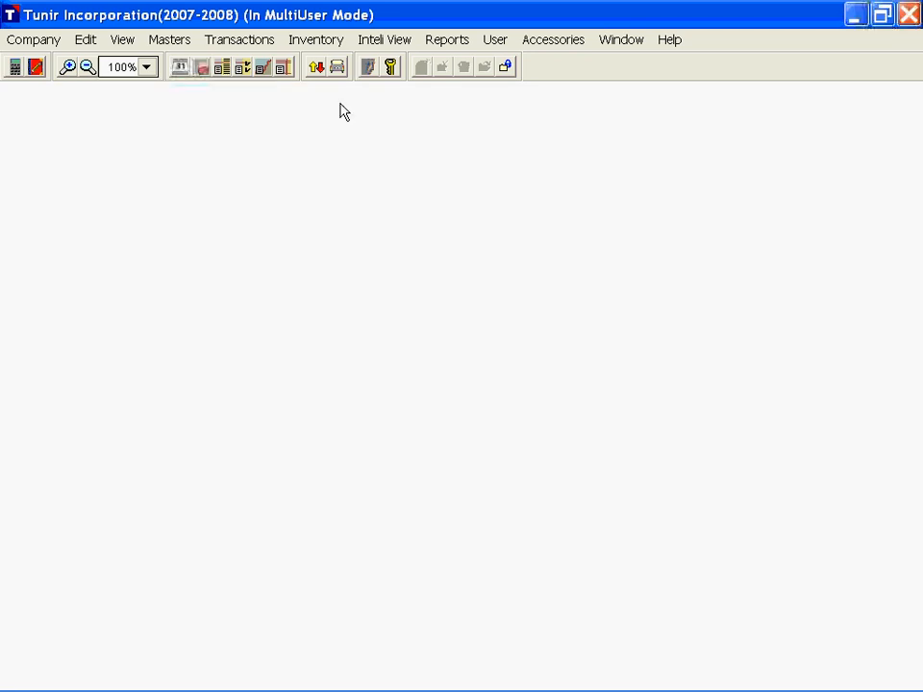
# Step: Generate the user log history for 01/04/2007 without limiting it to improper exits, and maximize its preview
pyautogui.press('alt')
pyautogui.click(495, 40)
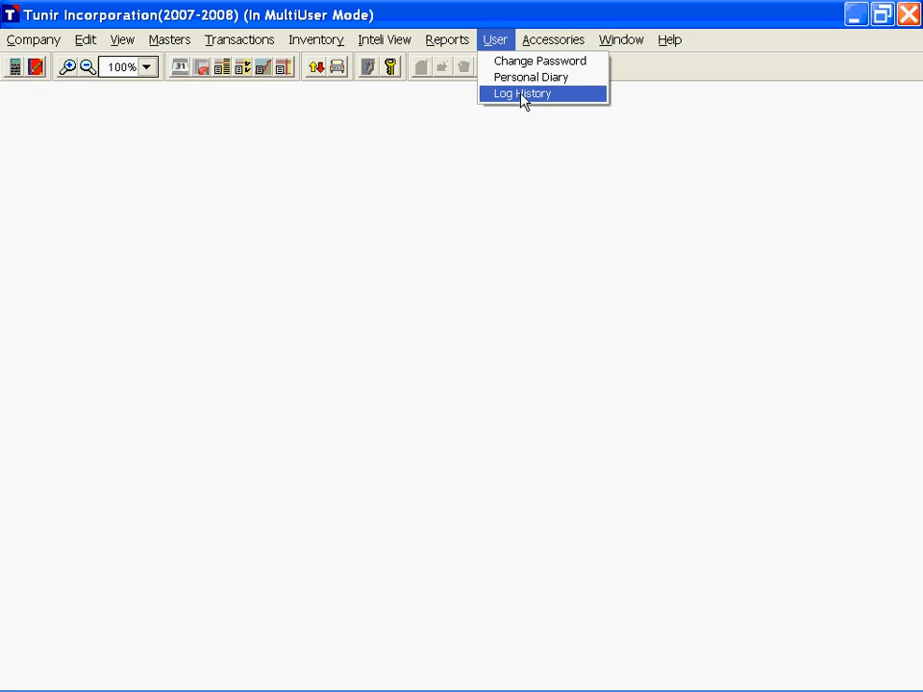
pyautogui.click(524, 94)
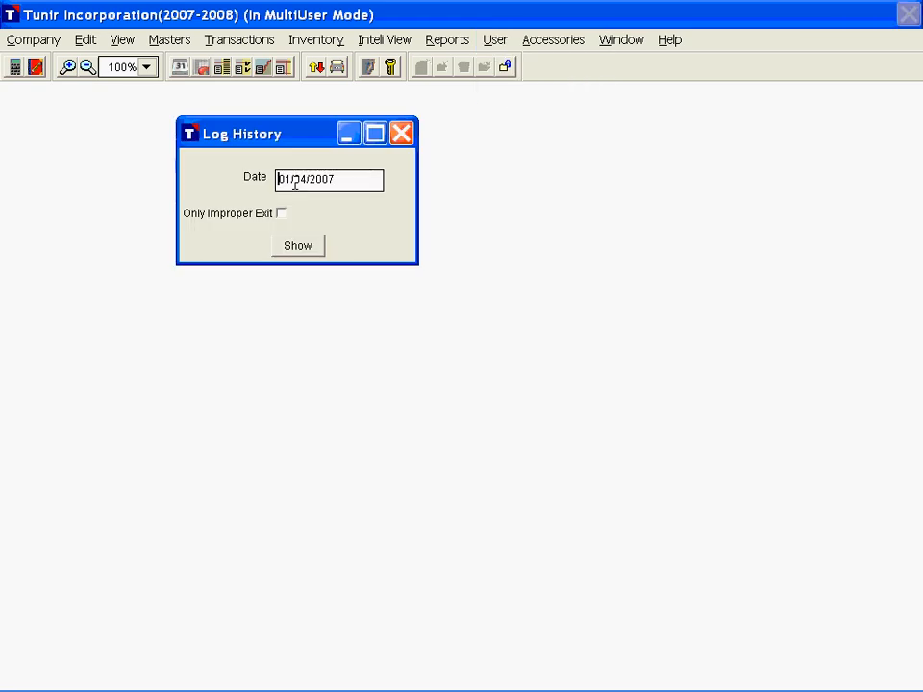
pyautogui.click(282, 215)
pyautogui.click(280, 216)
pyautogui.click(298, 247)
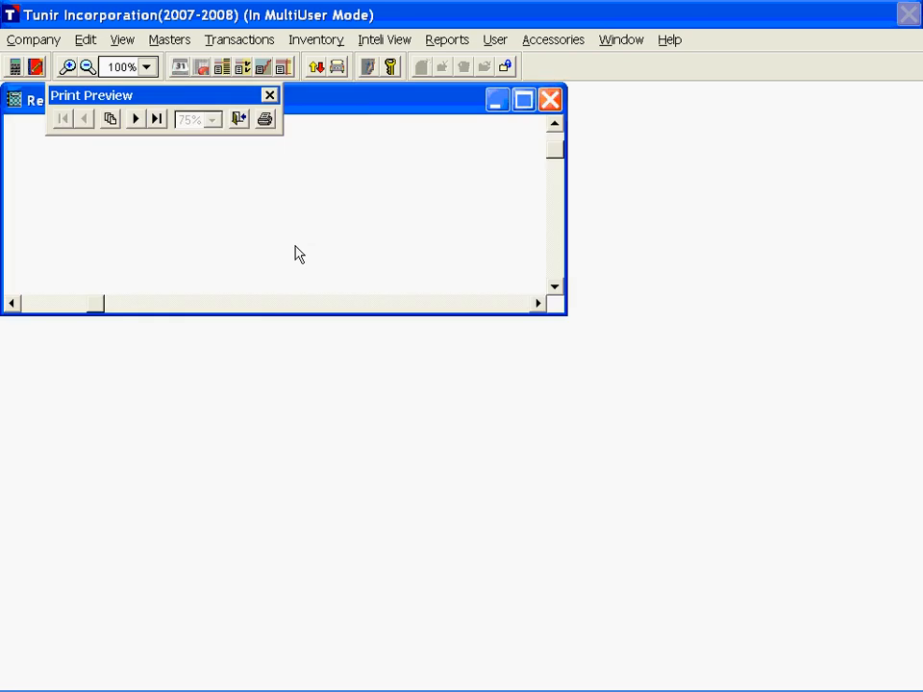
pyautogui.click(524, 101)
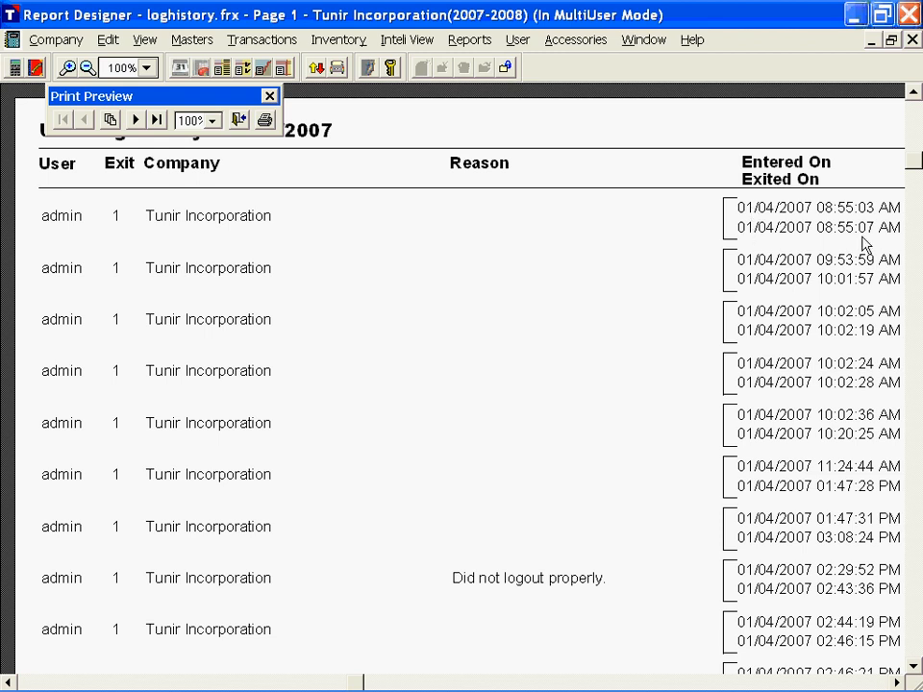
# Step: Examine the entry and exit times and logout reasons in the log history, and close the report
pyautogui.scroll(-3, 806, 428)
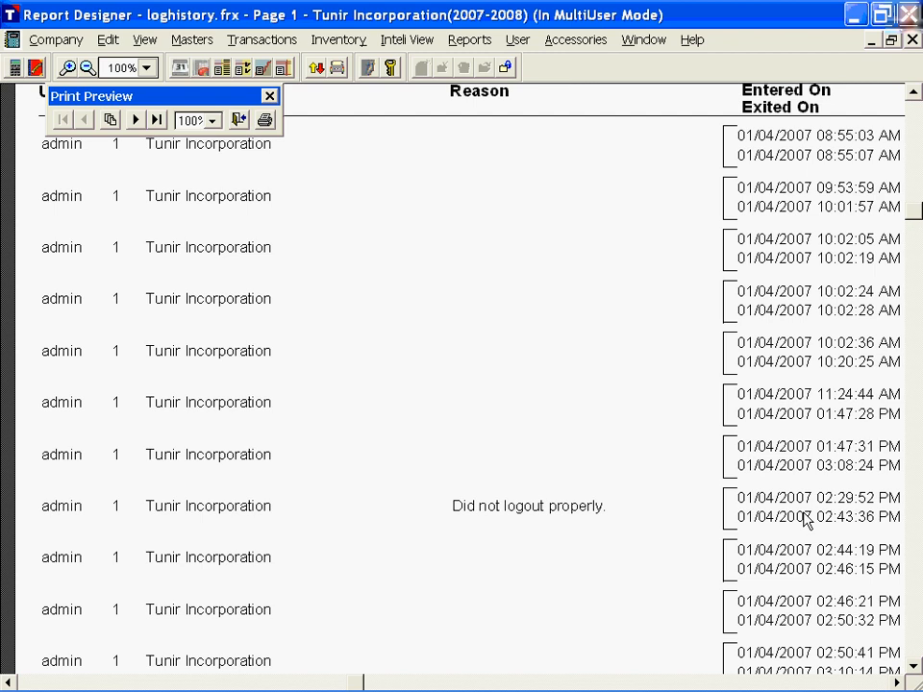
pyautogui.scroll(-5, 806, 519)
pyautogui.scroll(-10, 795, 519)
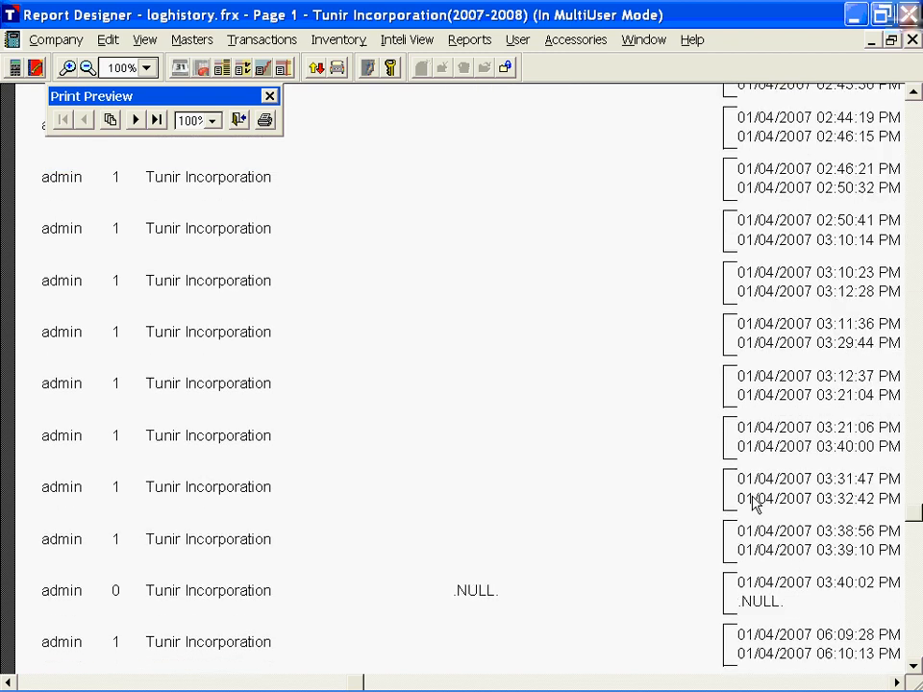
pyautogui.press('Escape')
pyautogui.press('Escape')
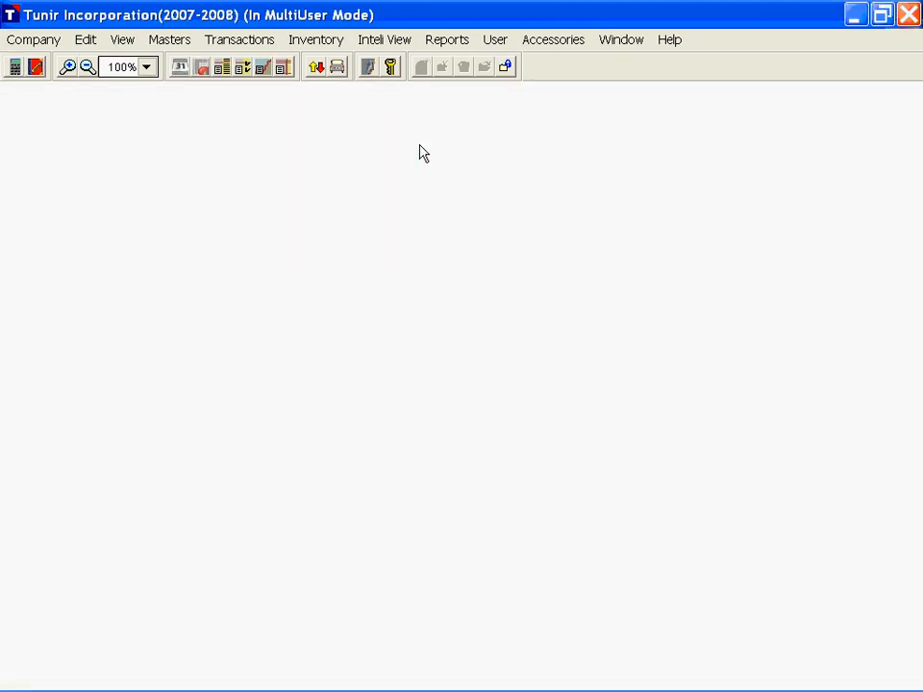